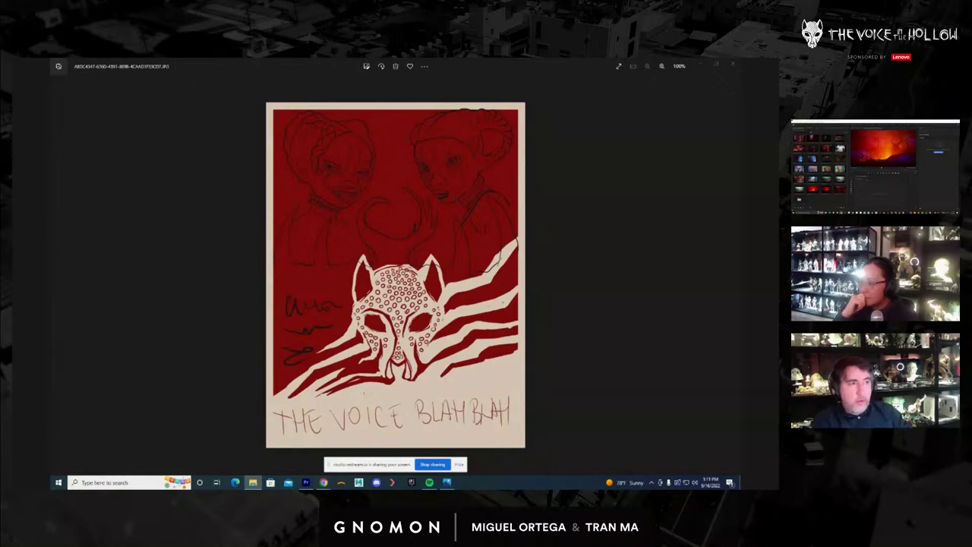
Browse the red poster concept sketches with the leopard mask and close the image viewer
key("Right")
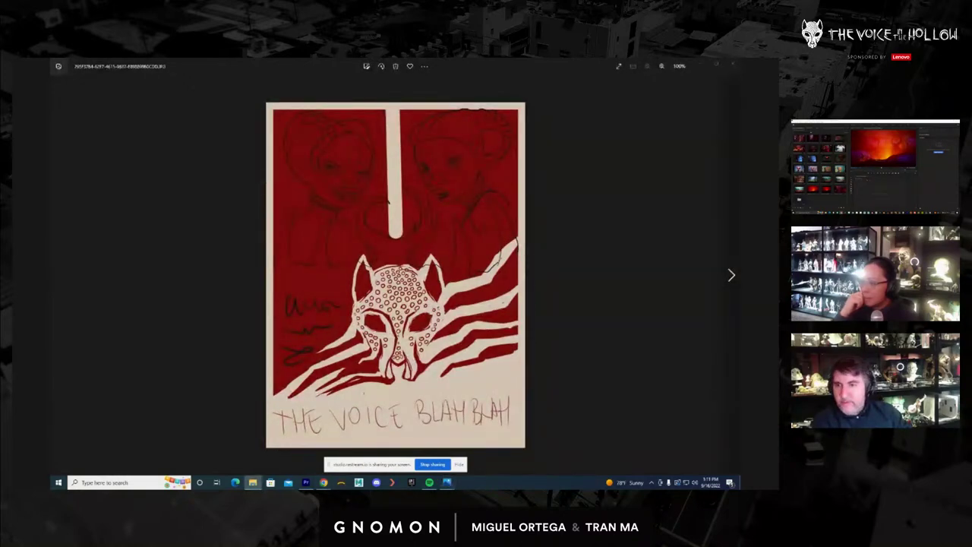
key("Right")
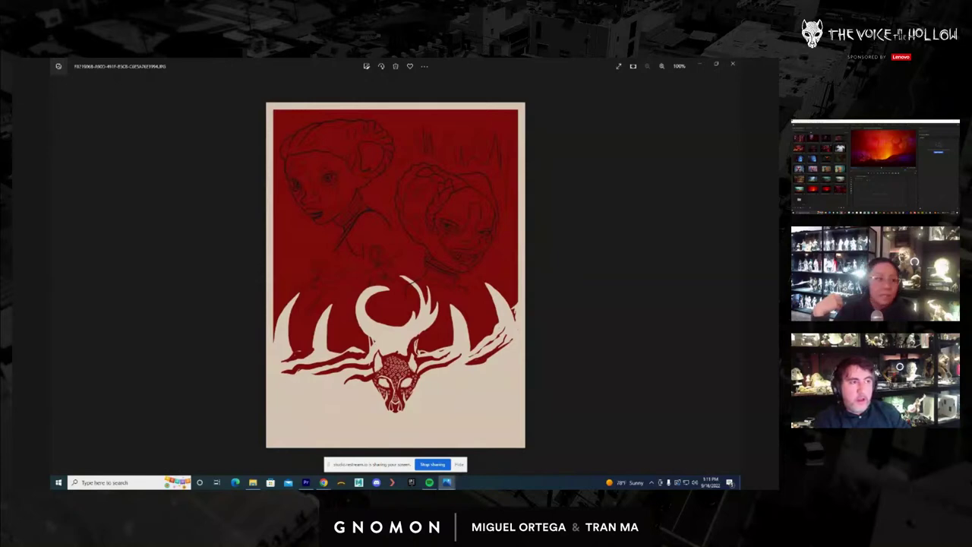
key("Right")
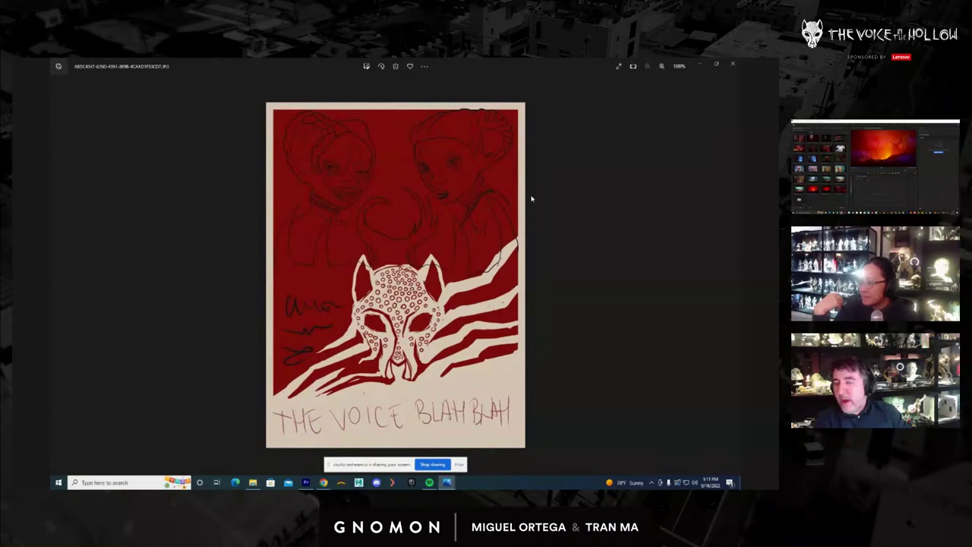
left_click(731, 65)
left_click(730, 64)
left_click(731, 67)
left_click(732, 67)
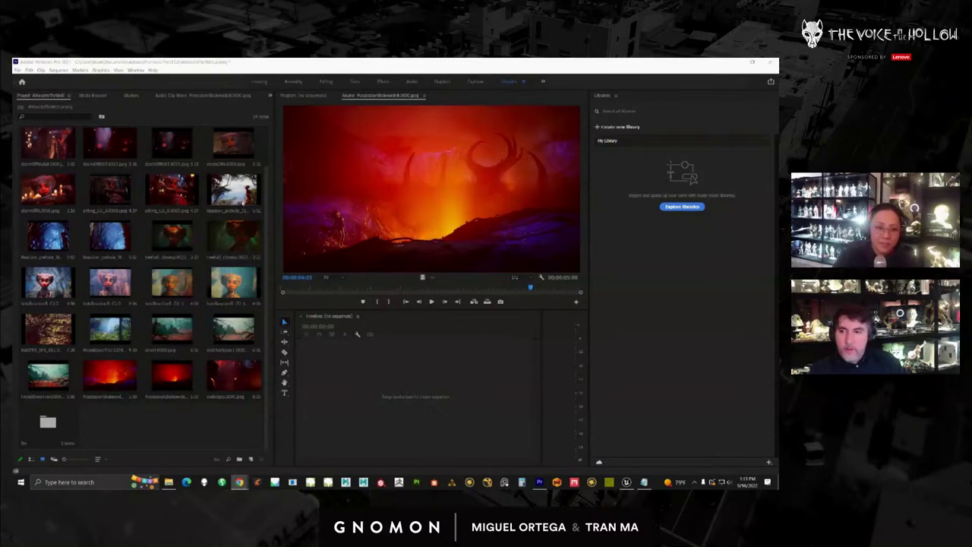
Open the reaction clip with the bright savanna background, enlarge its preview to fill the window and play it from near the start
left_click(233, 190)
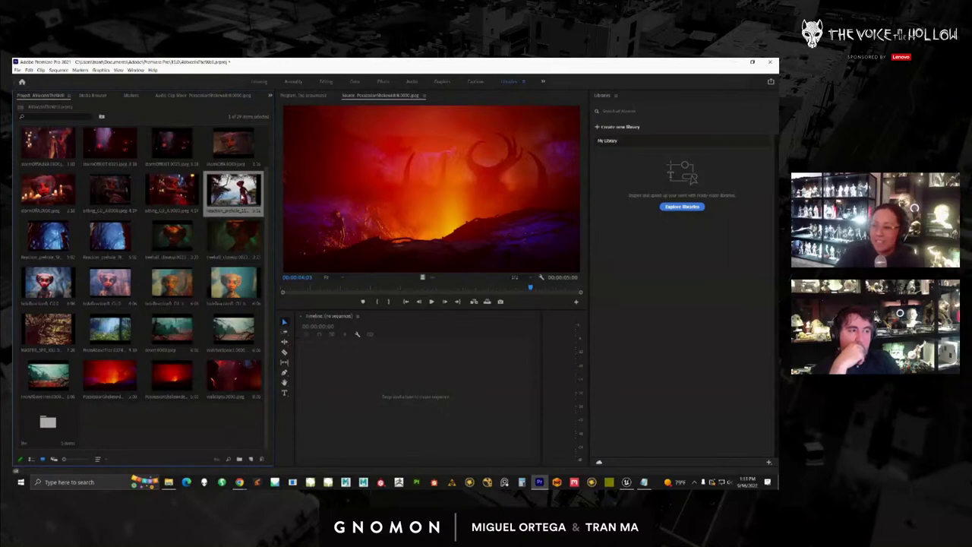
double_click(247, 193)
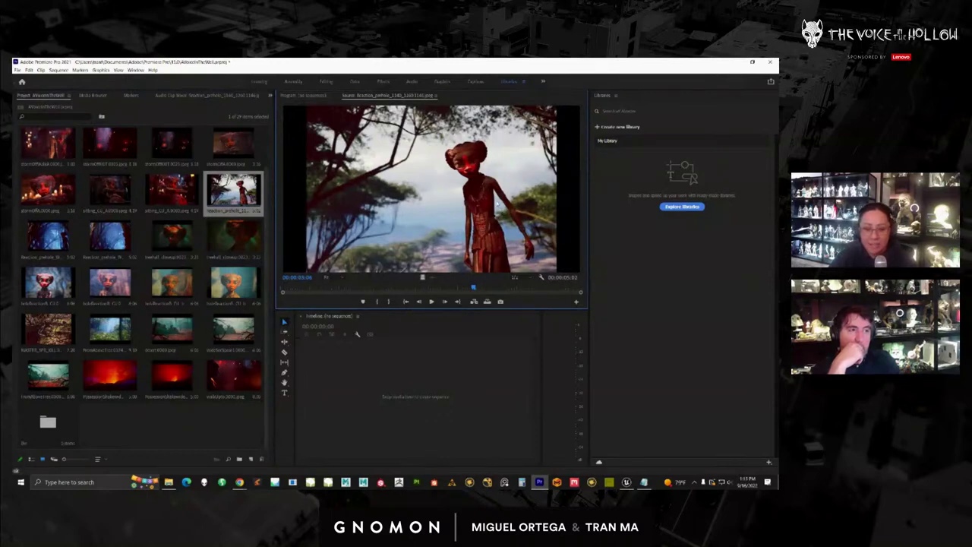
key("grave")
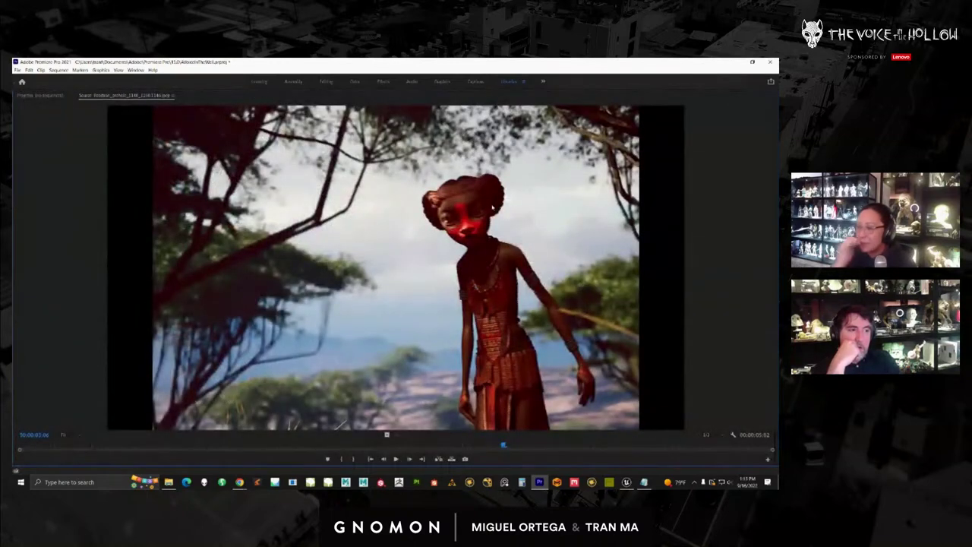
left_click(74, 445)
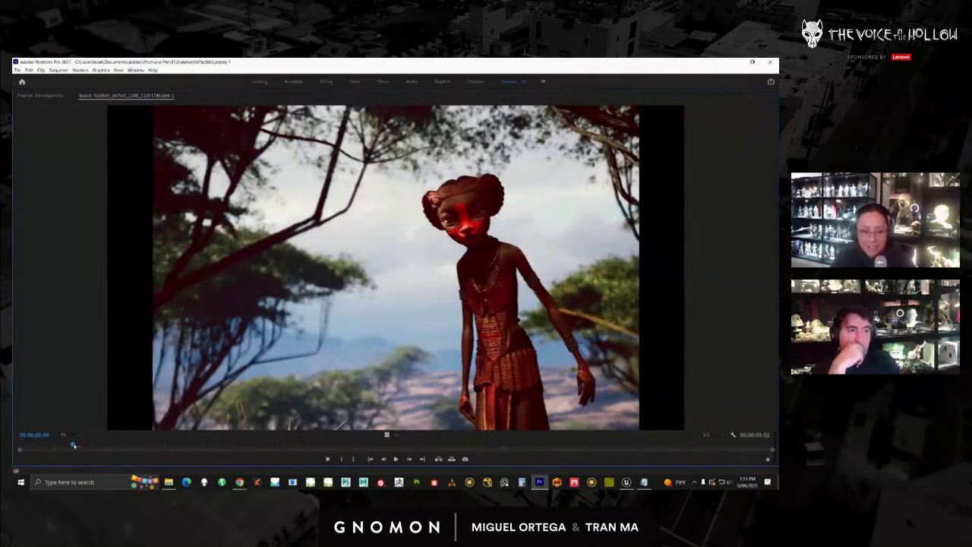
left_click(395, 458)
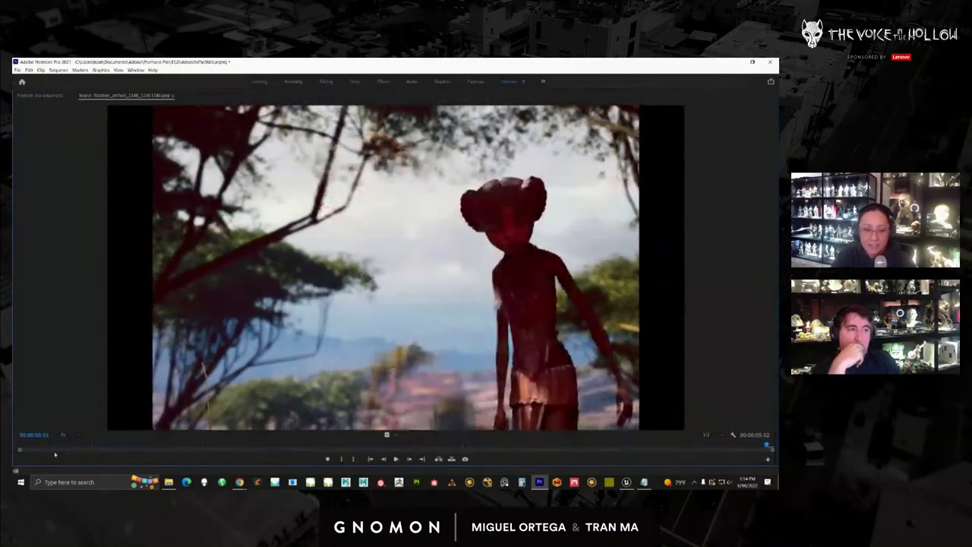
Scrub back and forth through the savanna reaction clip and stop at 00:00:04:14, where the face is lit
left_click_drag(27, 447, 407, 426)
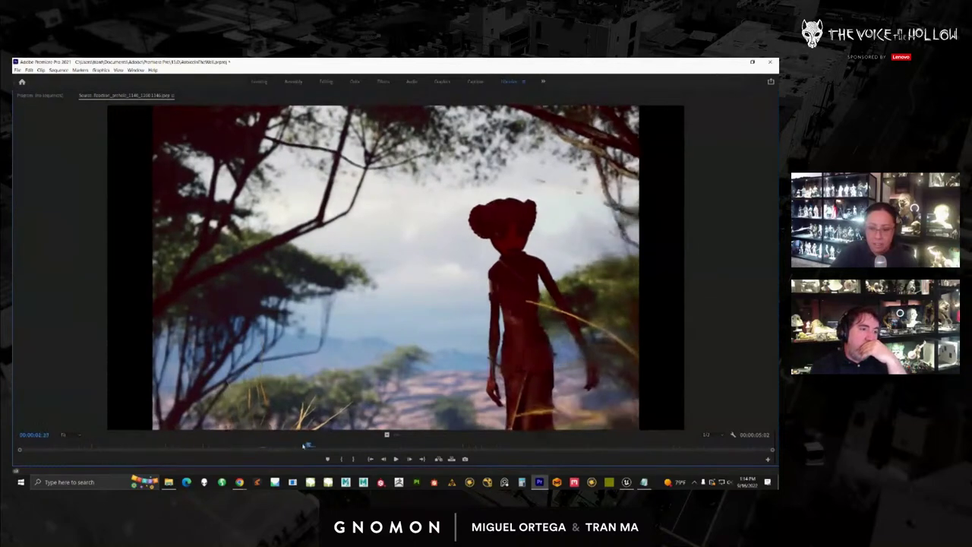
left_click_drag(288, 439, 265, 440)
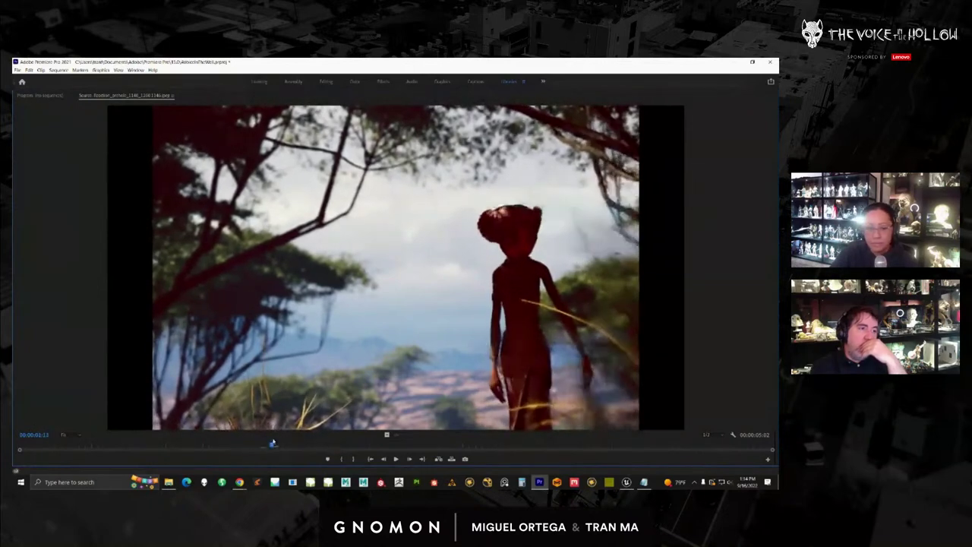
left_click_drag(264, 440, 214, 428)
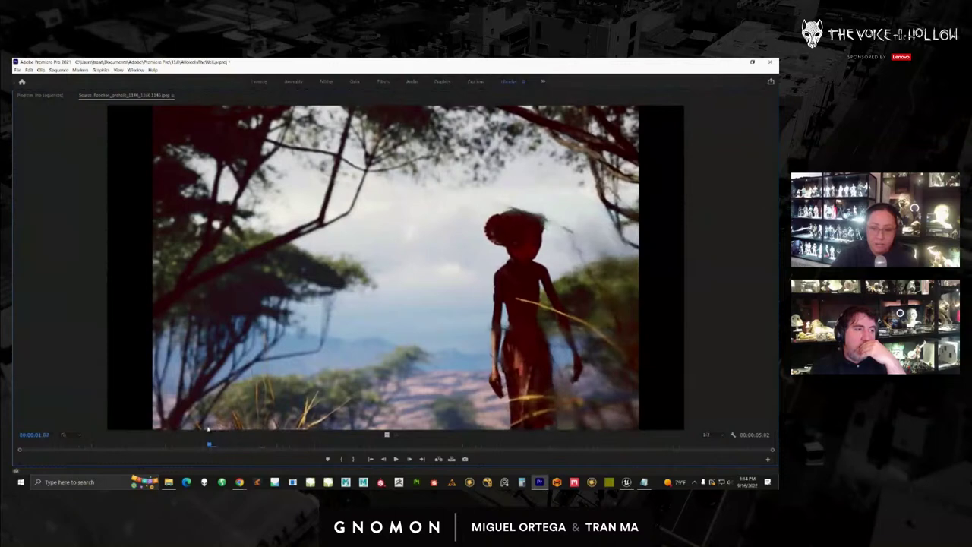
left_click_drag(211, 430, 588, 443)
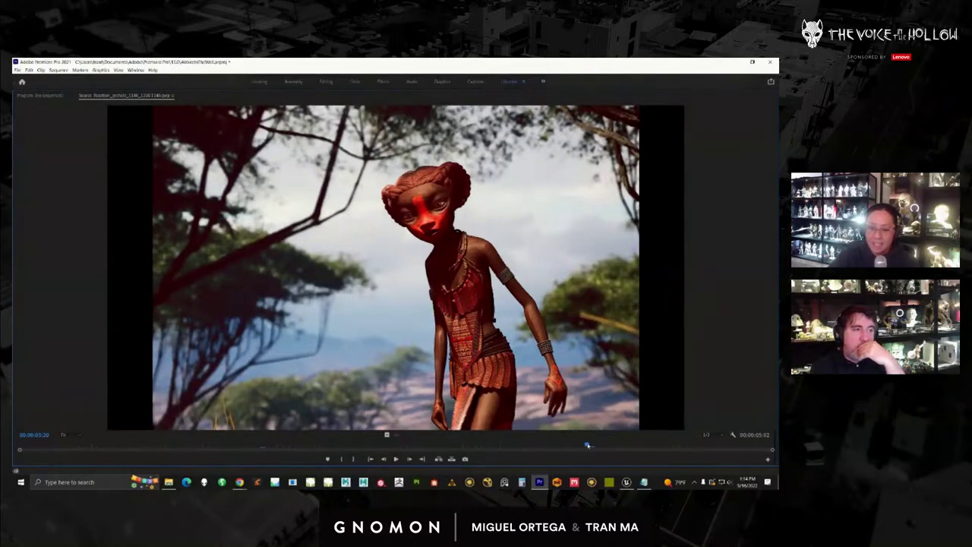
left_click_drag(587, 446, 700, 446)
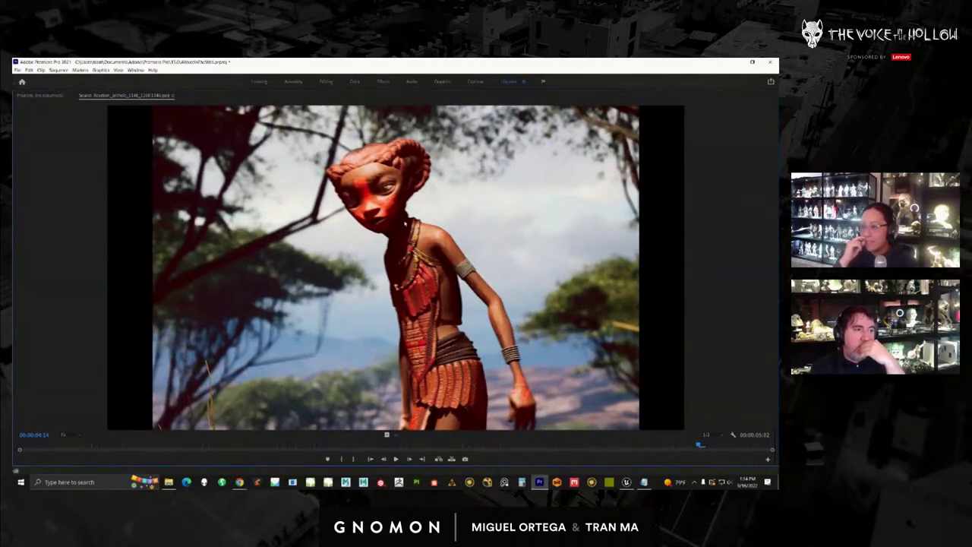
Launch Epic Pen, dismiss its update notice and activate the drawing pen over the paused frame
left_click(69, 481)
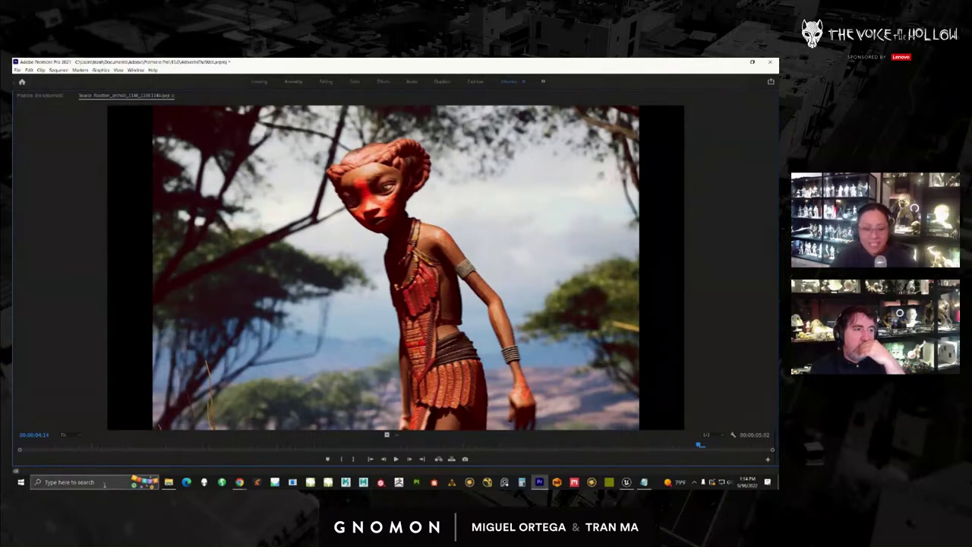
type("epic")
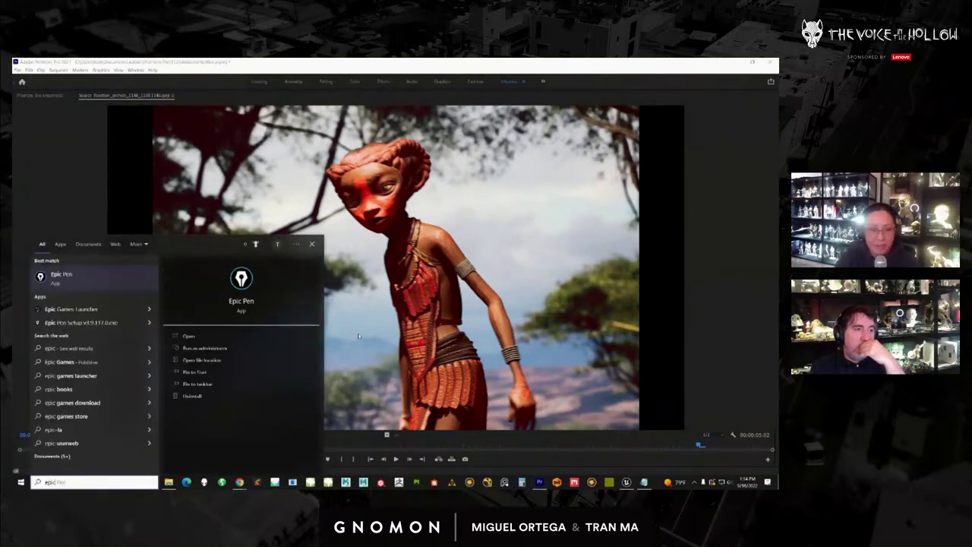
key("Return")
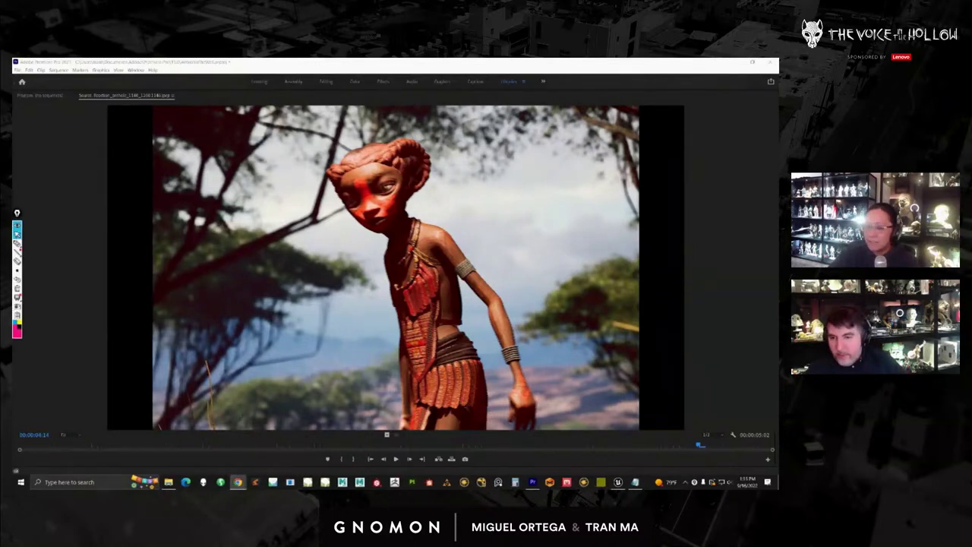
left_click(693, 480)
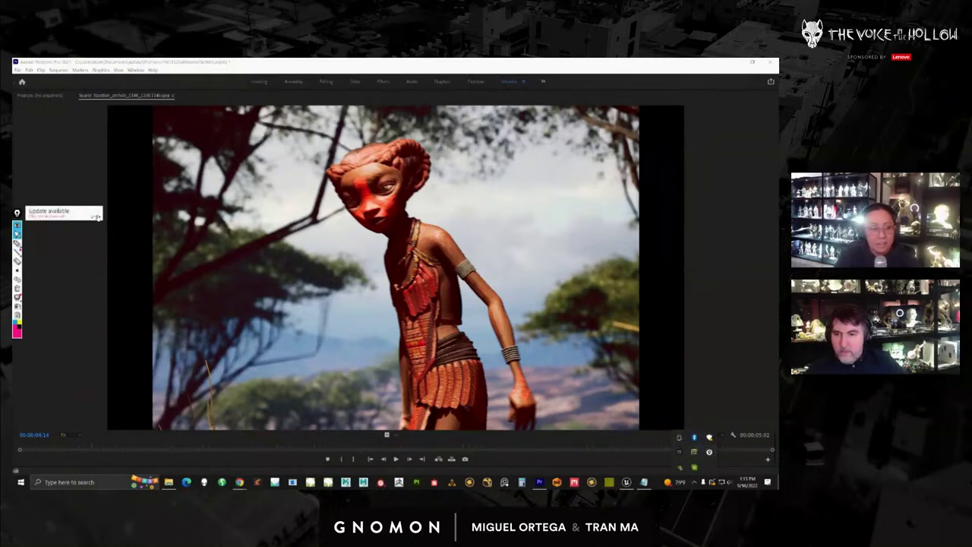
left_click(97, 218)
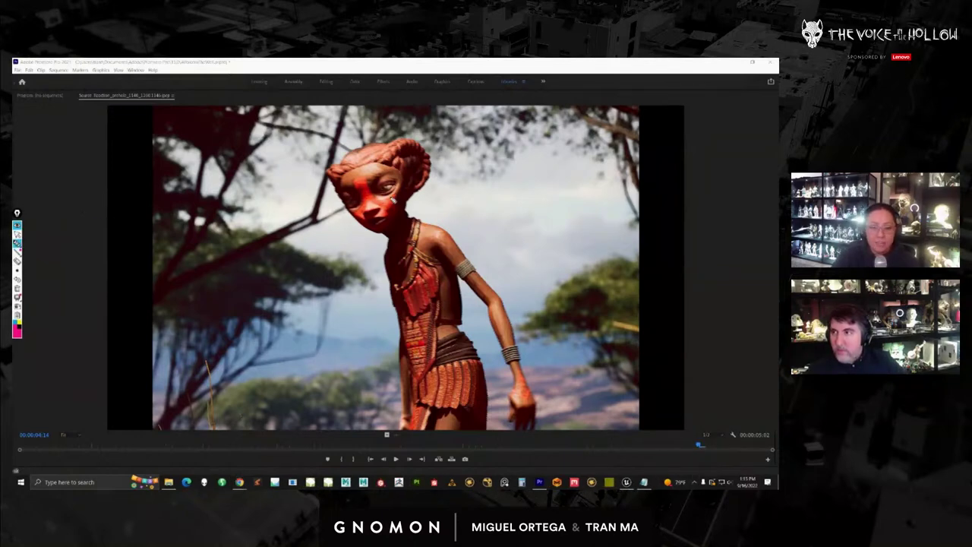
Trace pink pen lines around the character's eye, cheek and neck, clear them and return to the cursor
mouse_move(392, 199)
left_mouse_down()
mouse_move(417, 210)
mouse_move(418, 270)
left_mouse_up()
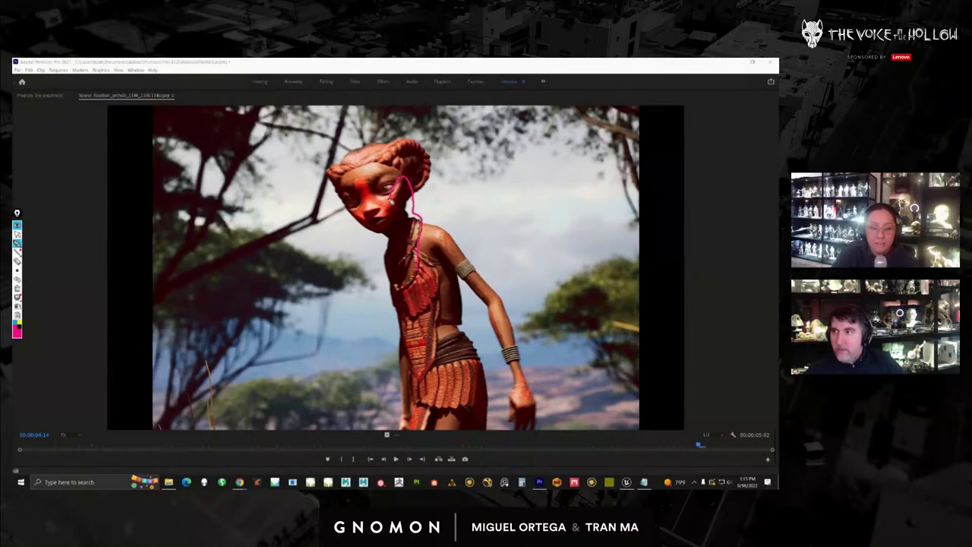
mouse_move(367, 183)
left_mouse_down()
mouse_move(397, 168)
mouse_move(378, 197)
left_mouse_up()
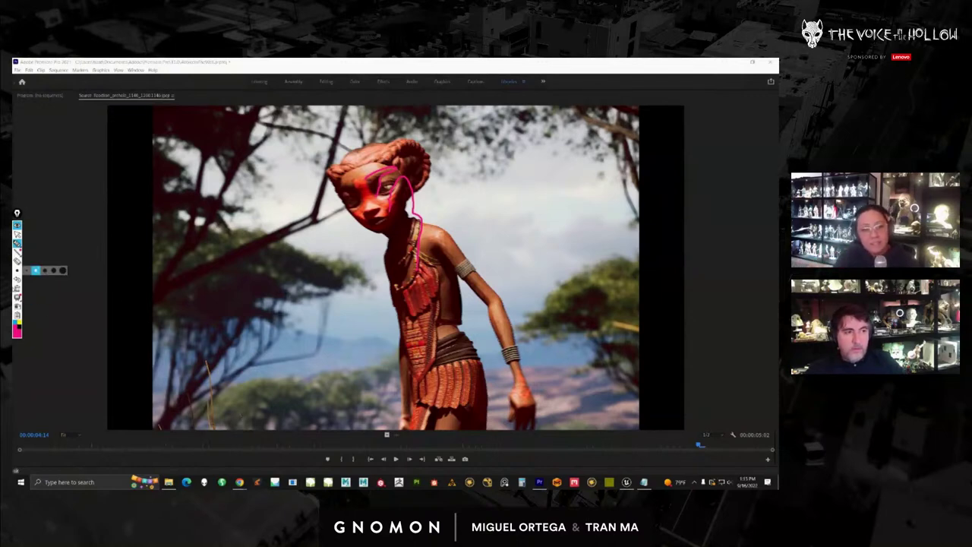
left_click(18, 288)
left_click(17, 234)
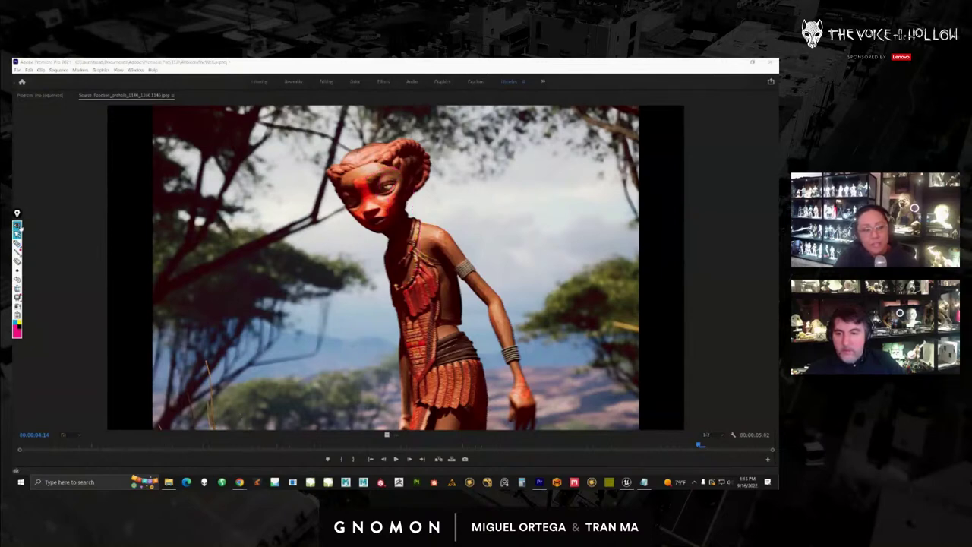
Move the pen toolbar out of view, trace the character's eye, nose, cheek and torso in pink, and clear the drawing
mouse_move(17, 215)
left_mouse_down()
mouse_move(43, 229)
mouse_move(777, 211)
left_mouse_up()
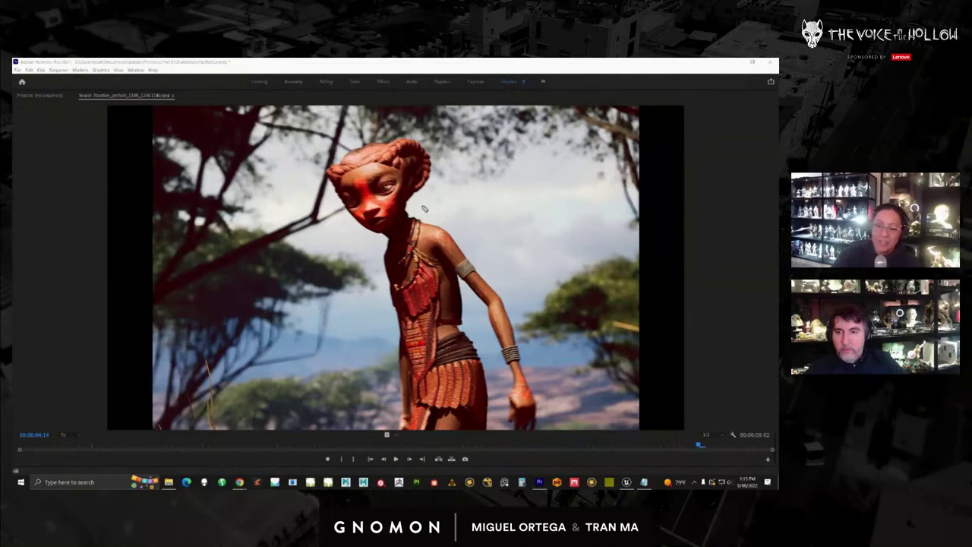
mouse_move(367, 178)
left_mouse_down()
mouse_move(397, 168)
mouse_move(387, 186)
mouse_move(415, 218)
mouse_move(389, 204)
mouse_move(388, 217)
mouse_move(430, 237)
mouse_move(428, 304)
left_mouse_up()
mouse_move(386, 218)
left_mouse_down()
mouse_move(370, 222)
mouse_move(378, 208)
left_mouse_up()
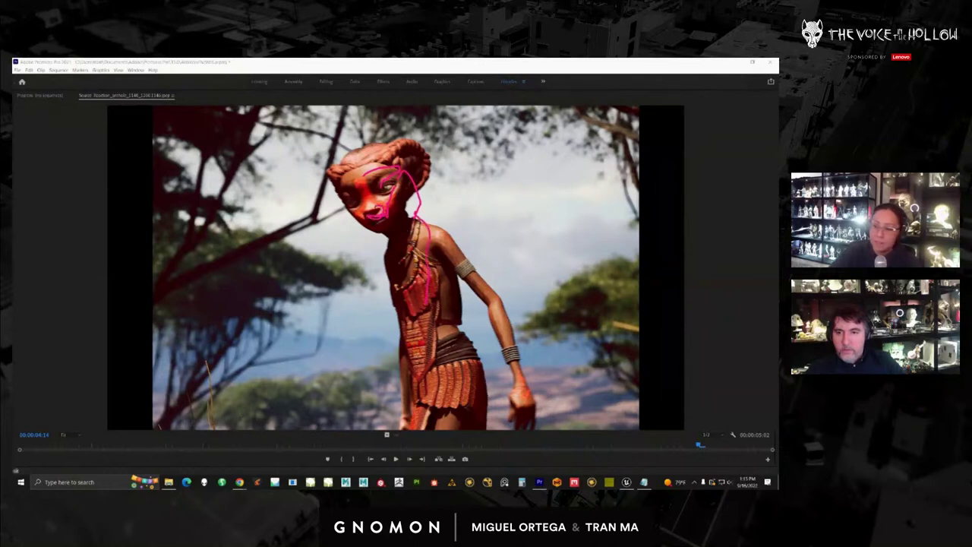
key("Escape")
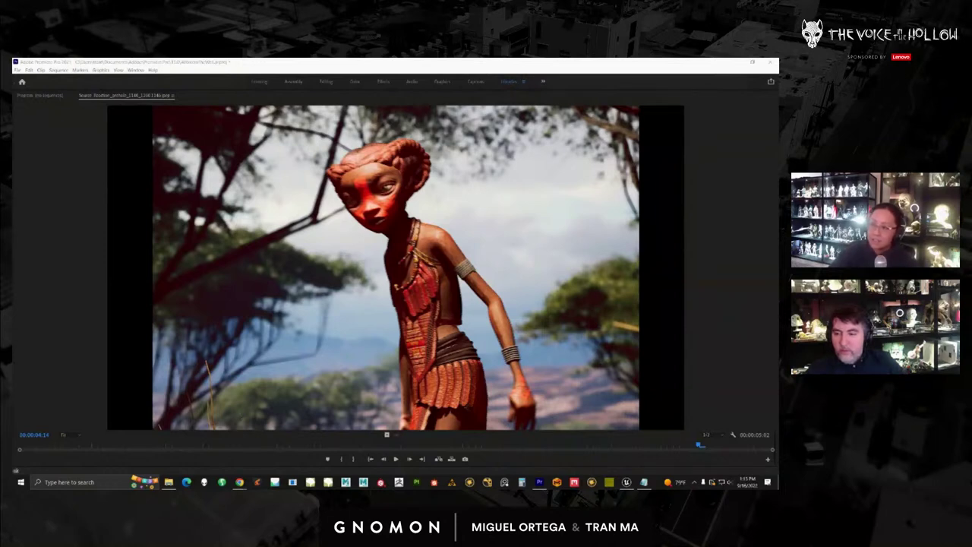
Return to the clip list in Premiere Pro, open the blue forest reaction clip, enlarge its preview and play it from the start
left_click(436, 259)
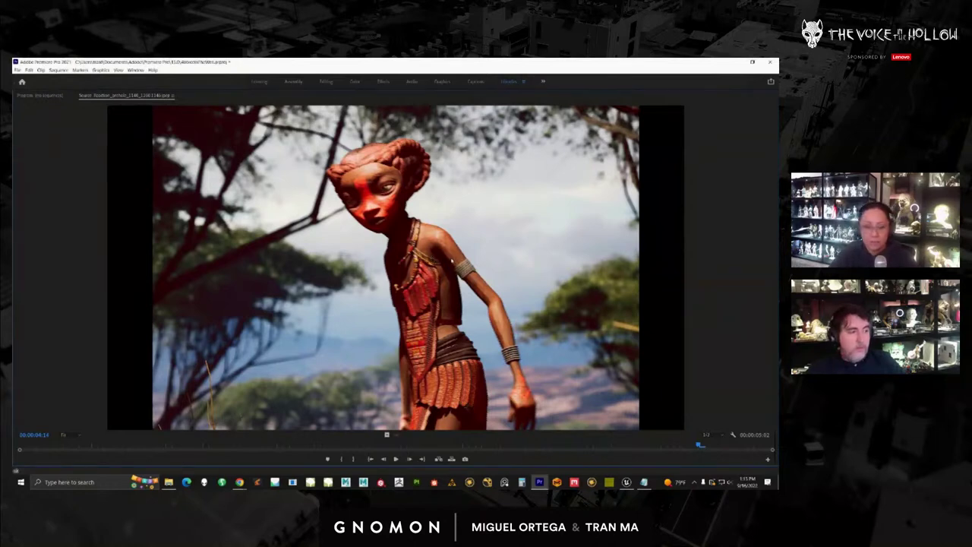
key("grave")
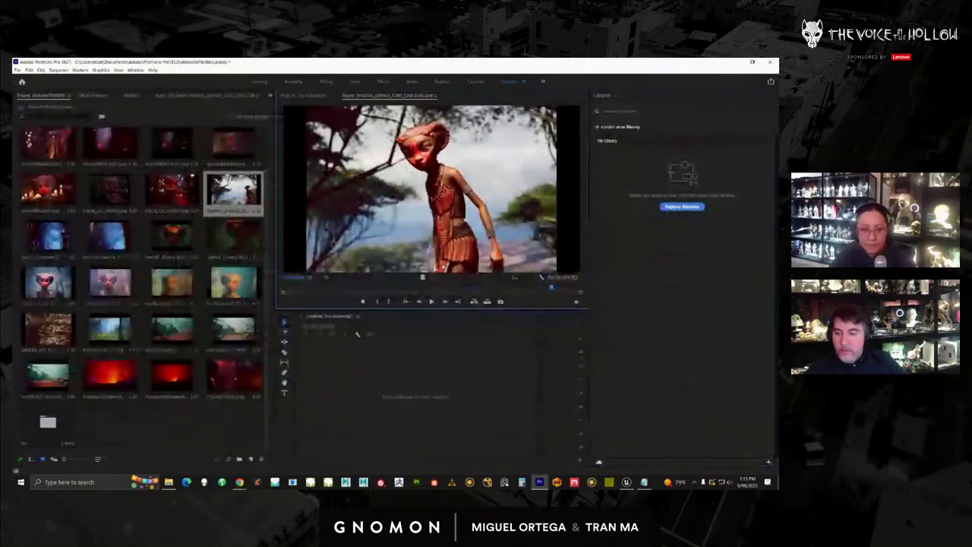
double_click(54, 236)
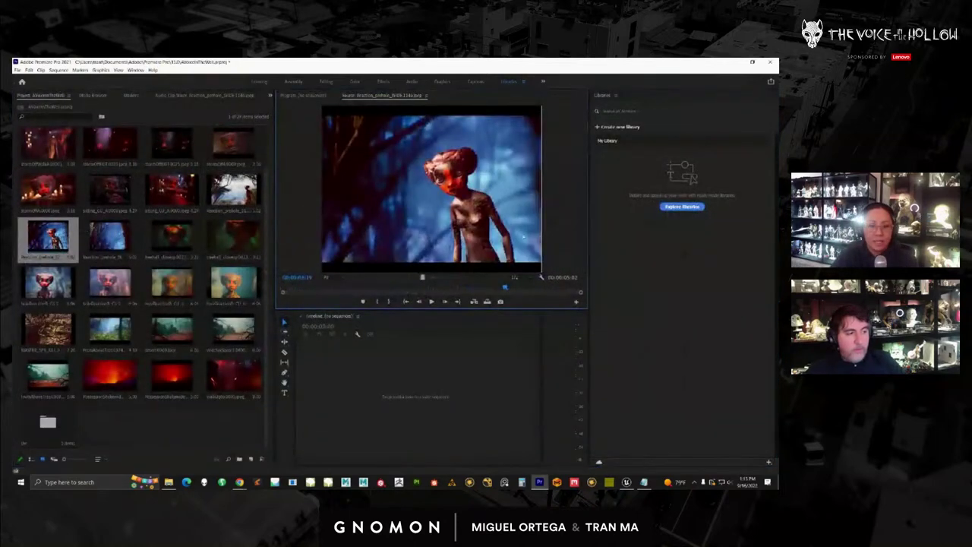
key("grave")
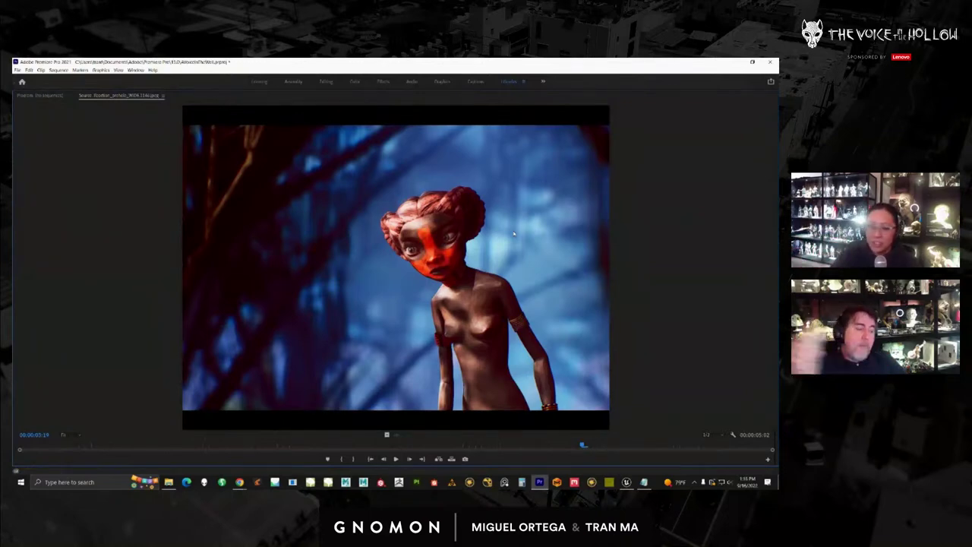
left_click(66, 447)
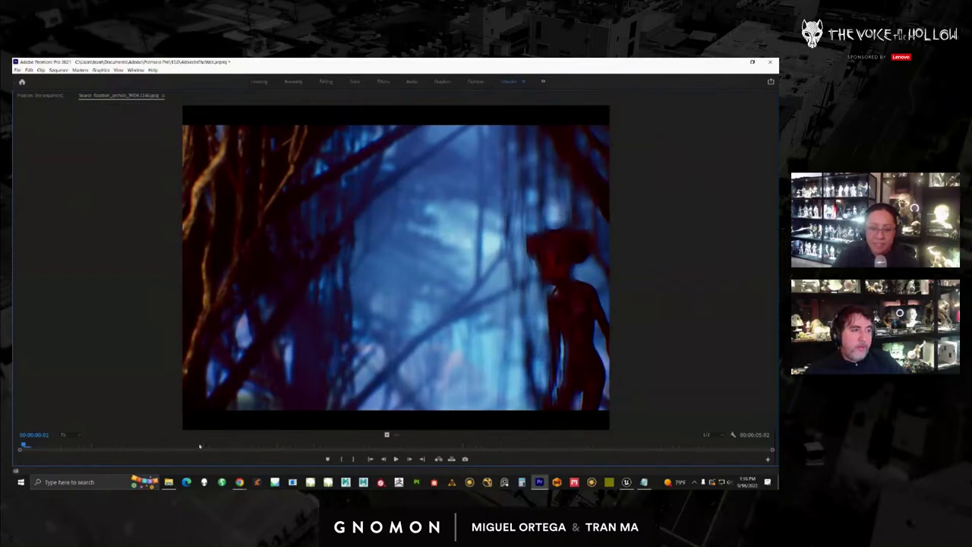
left_click(395, 459)
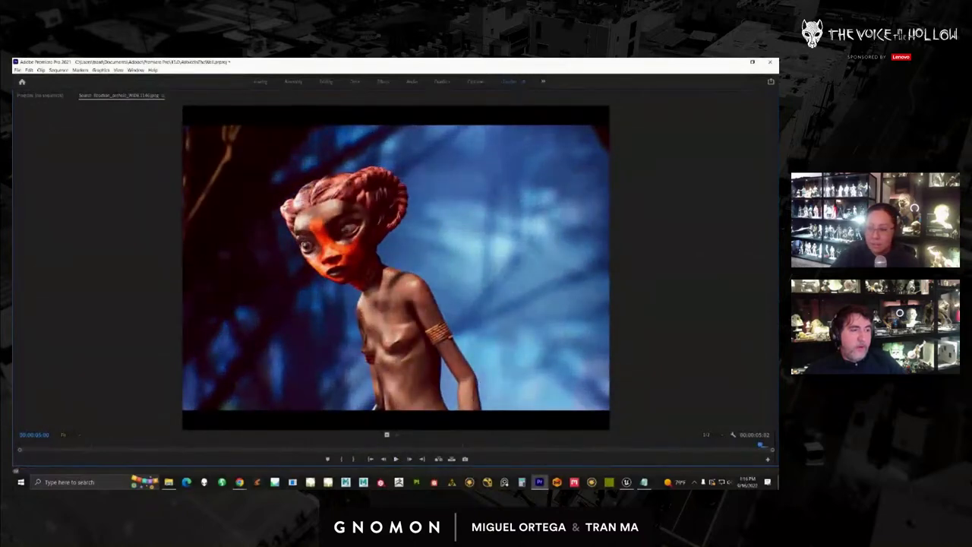
Trace a pink pen line from the character's forehead around the hair bun to the neck near the clip's end and clear it
left_click_drag(320, 220, 364, 206)
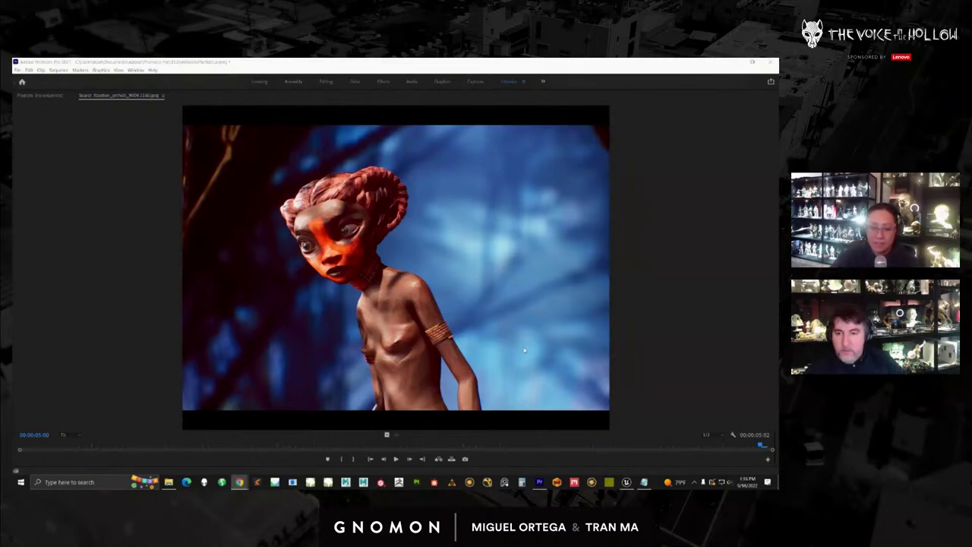
left_click(402, 326)
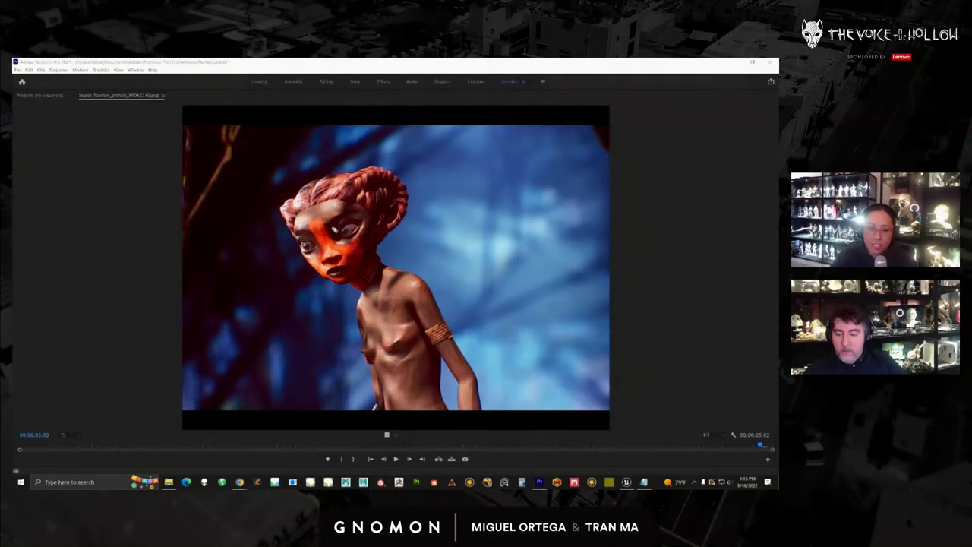
mouse_move(328, 217)
left_mouse_down()
mouse_move(355, 176)
mouse_move(392, 260)
mouse_move(353, 287)
left_mouse_up()
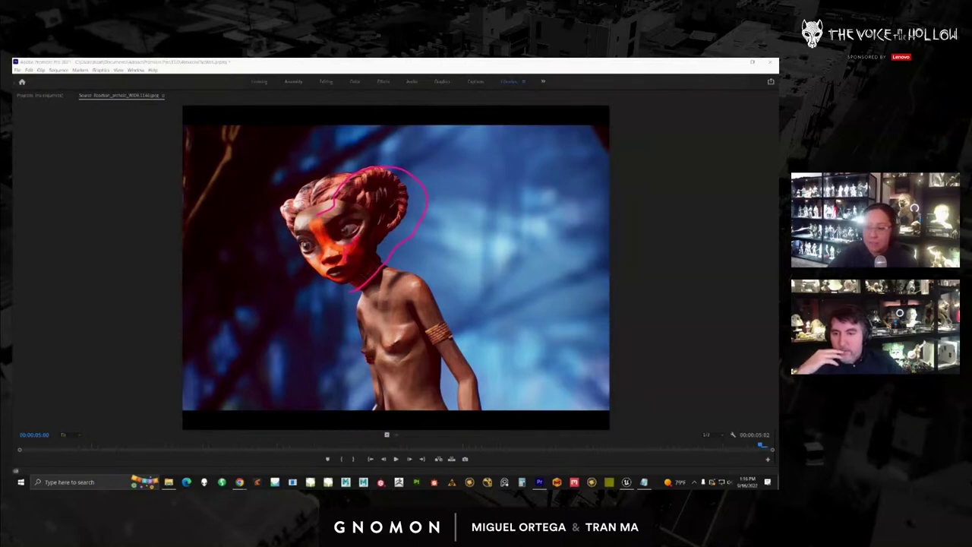
key("Escape")
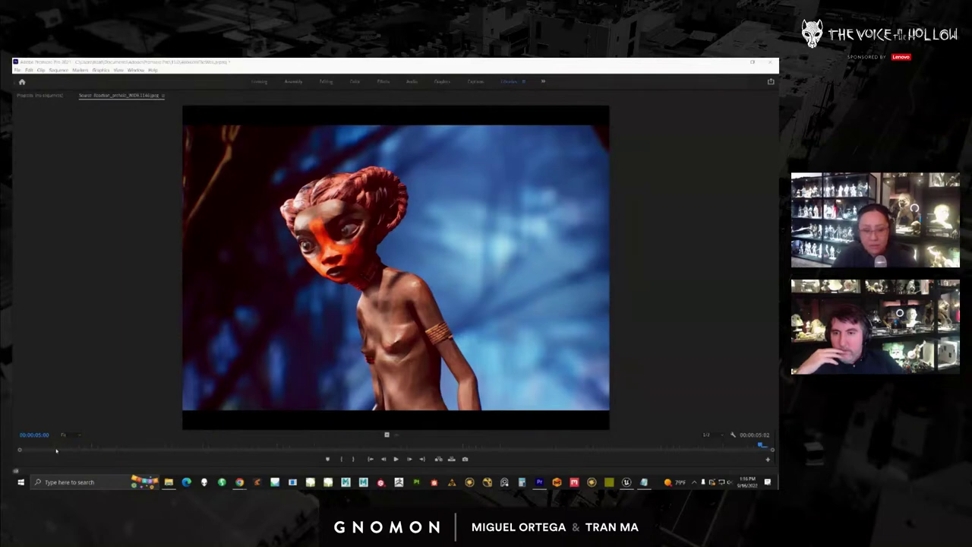
Rewind the current clip, open the second blue forest reaction clip, enlarge its preview and play it from the start
left_click_drag(45, 448, 20, 445)
key("grave")
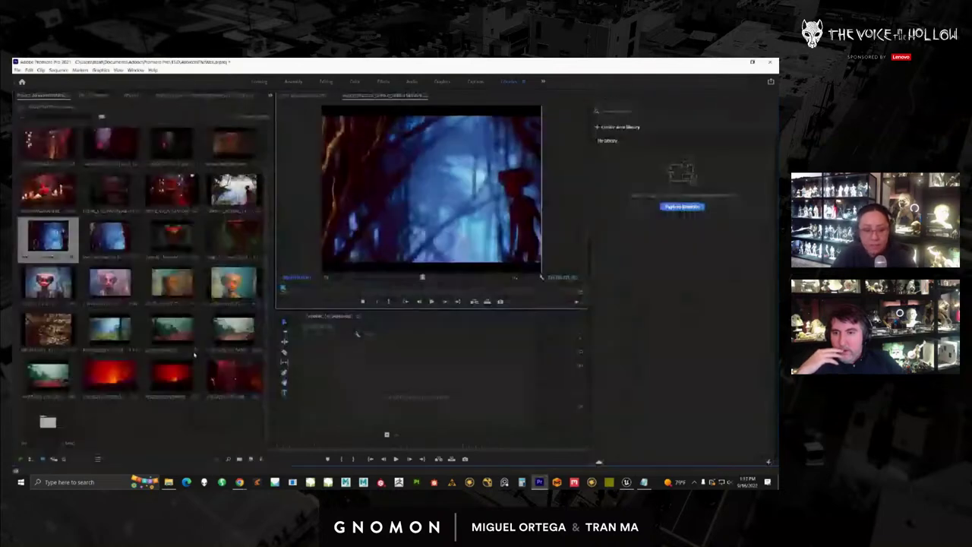
double_click(110, 237)
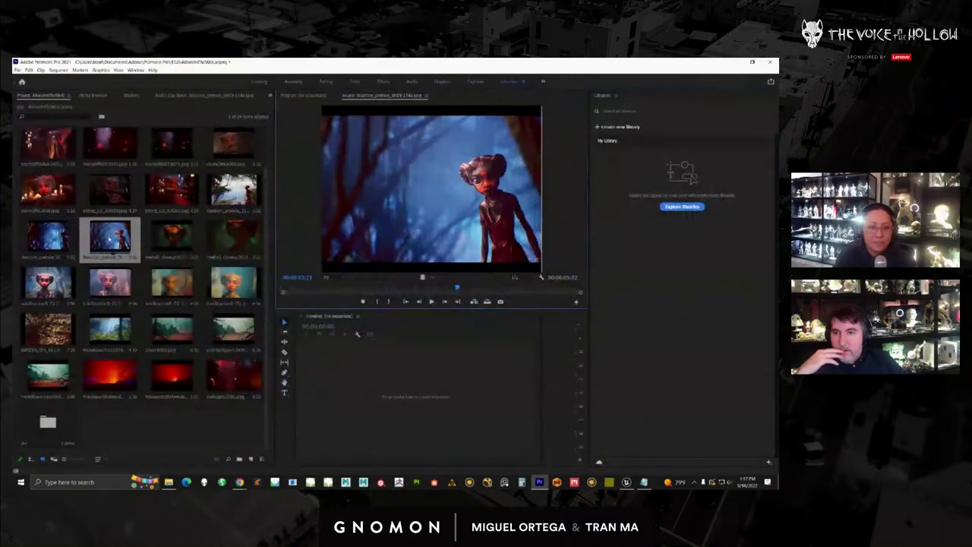
key("grave")
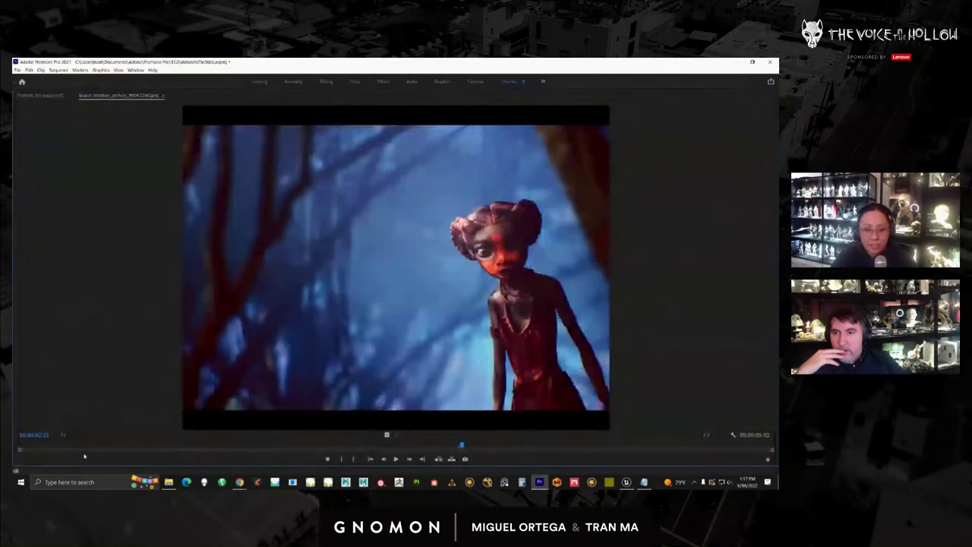
key("Home")
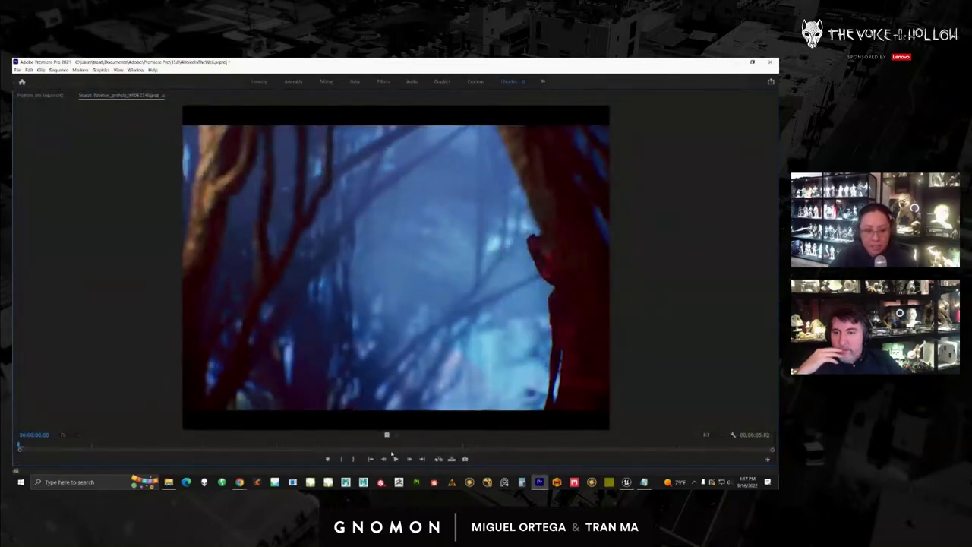
left_click(396, 458)
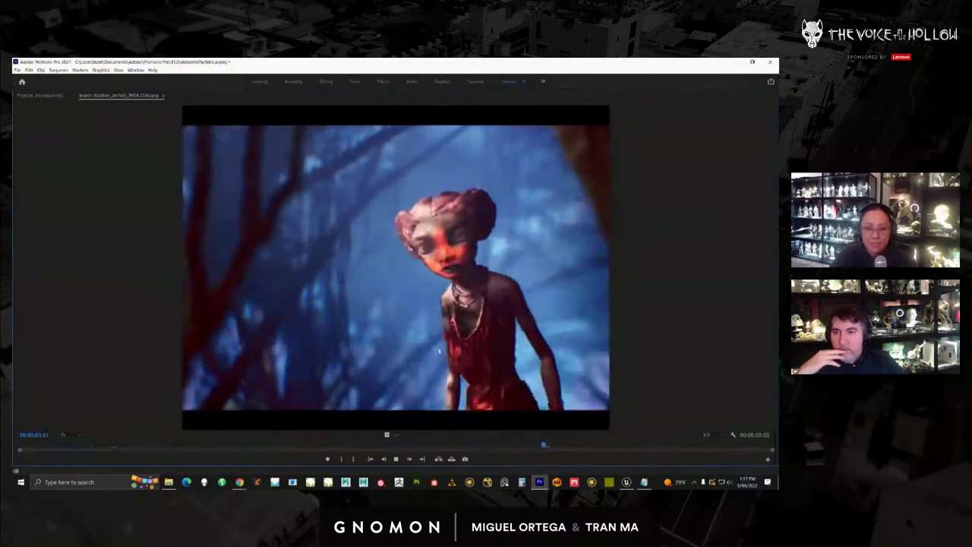
Stop playback and scrub back from the character's lit pose to the early frame where she stands beside the tree
left_click(396, 458)
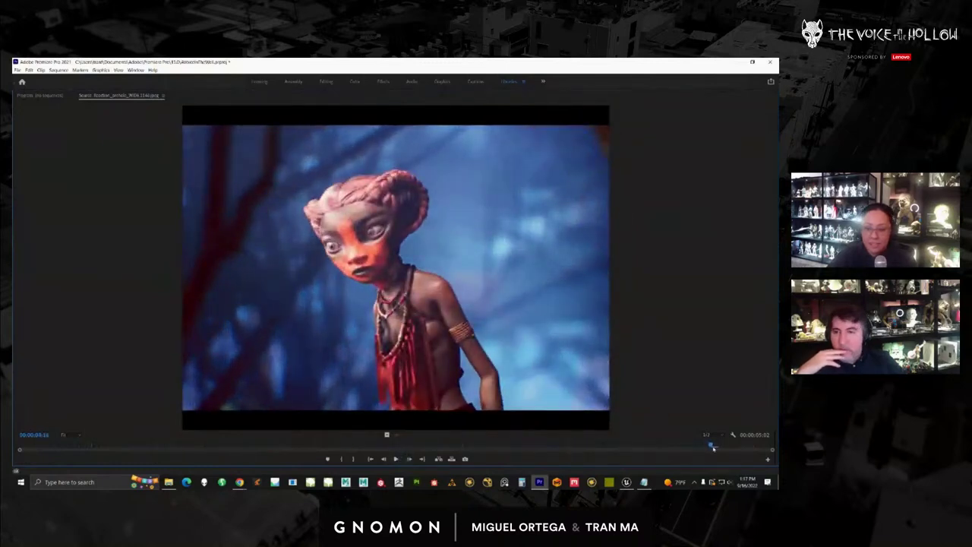
left_click_drag(712, 445, 650, 446)
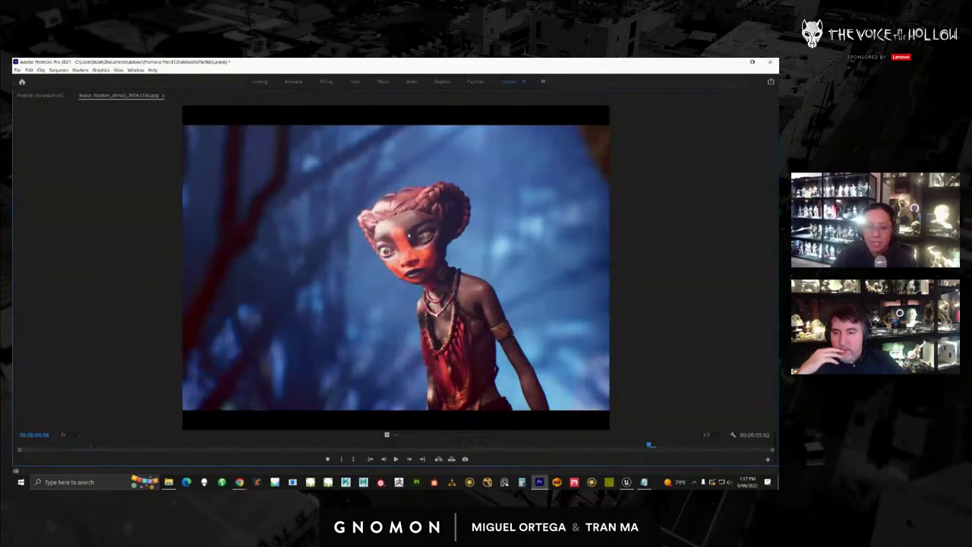
left_click_drag(649, 446, 123, 428)
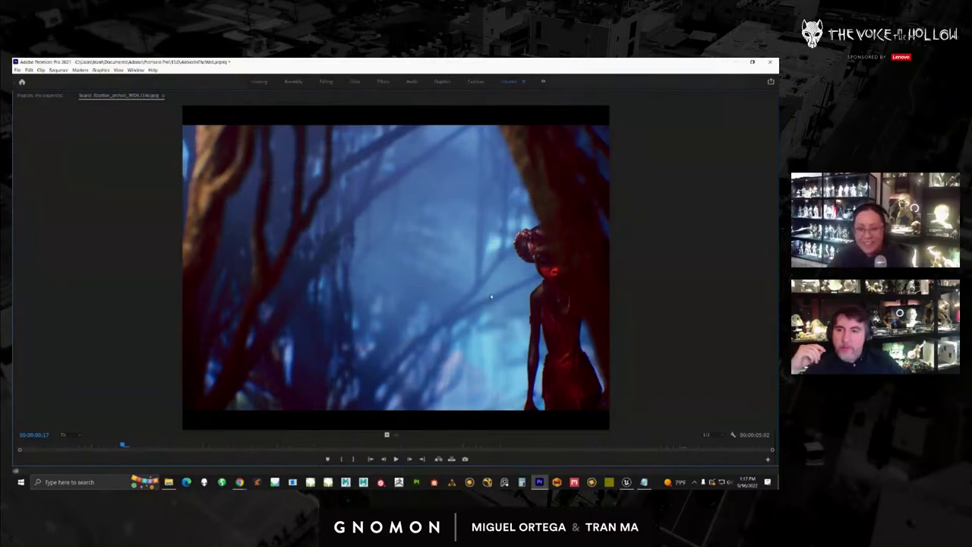
Open the letterboxed green close-up clip from the clip list, enlarge its preview, play it and scrub to a frame near its end
key("grave")
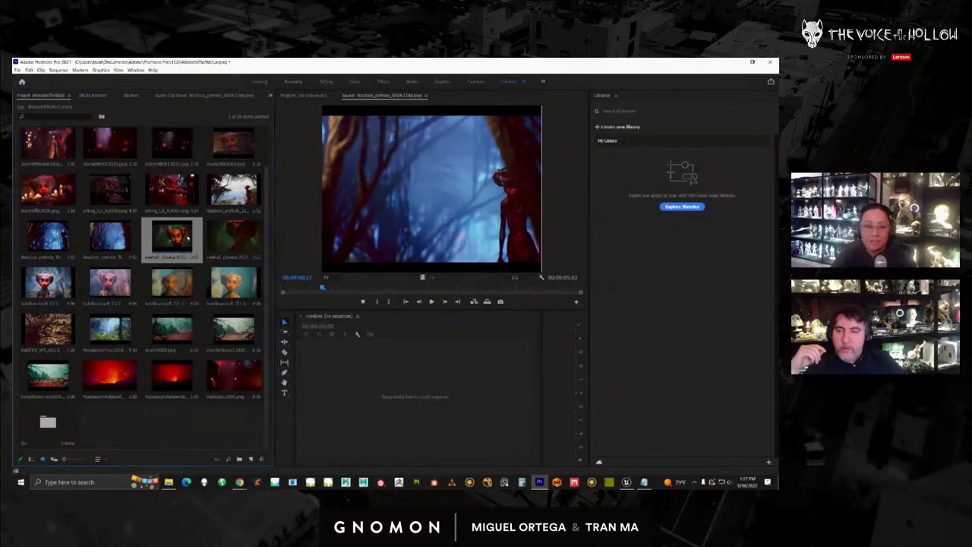
double_click(174, 239)
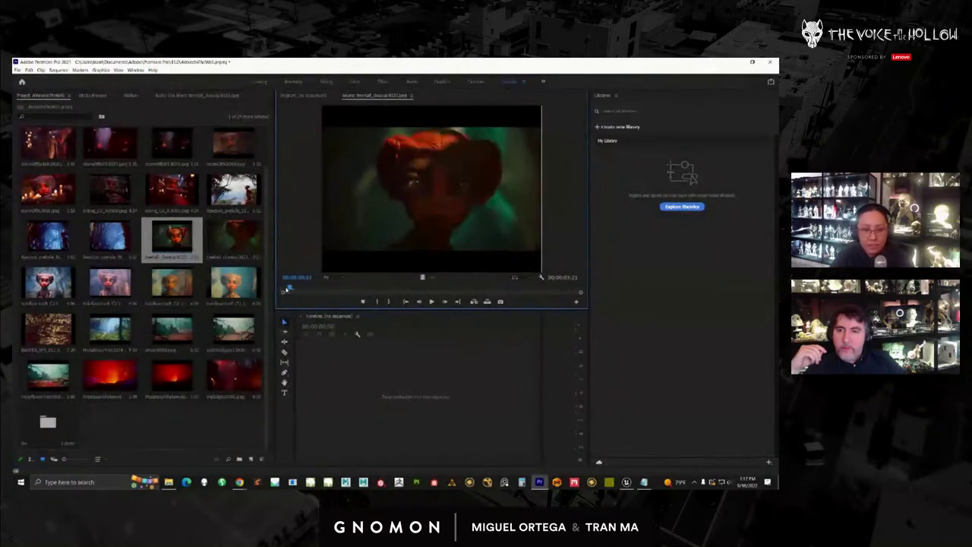
key("grave")
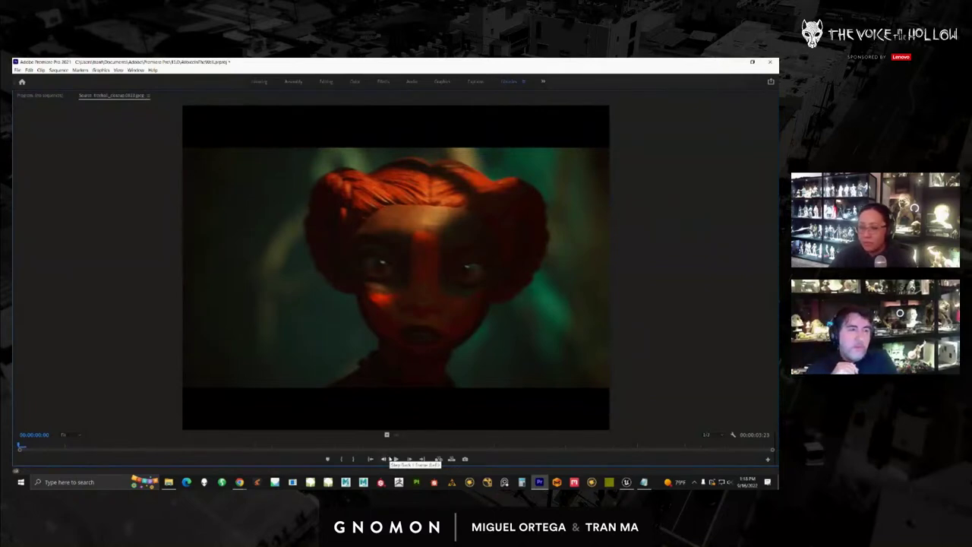
left_click(396, 459)
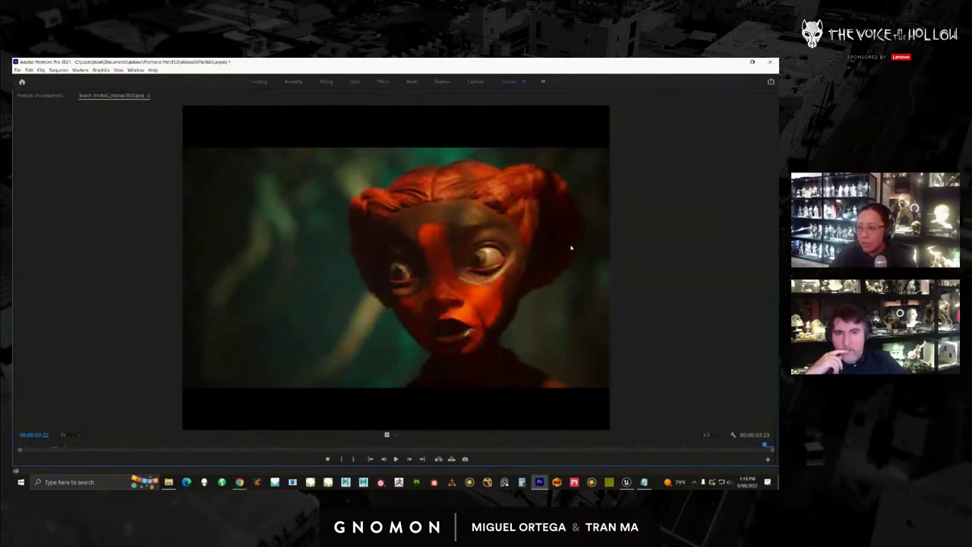
left_click_drag(397, 449, 697, 455)
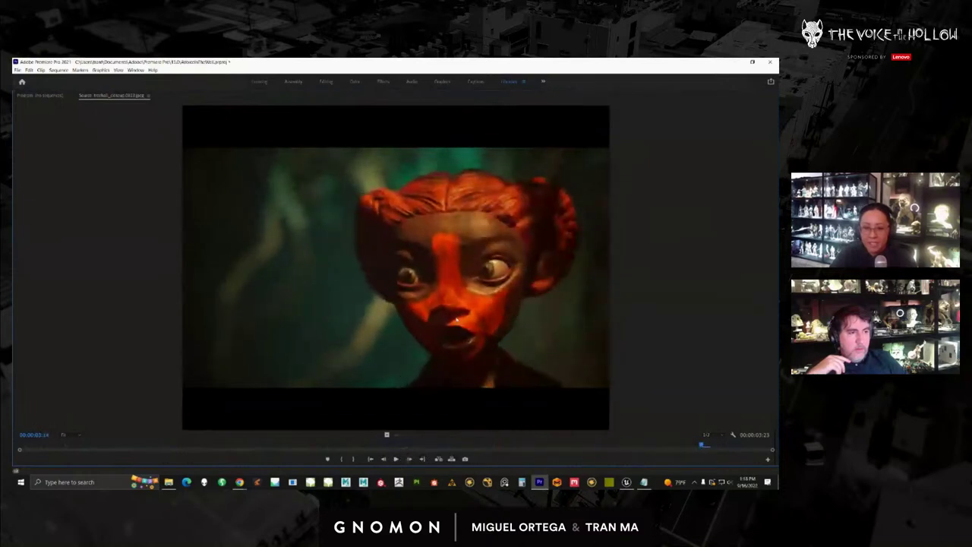
Open the neighbouring full-frame green close-up, enlarge it, play it from near its start and scrub back slightly from the end
key("grave")
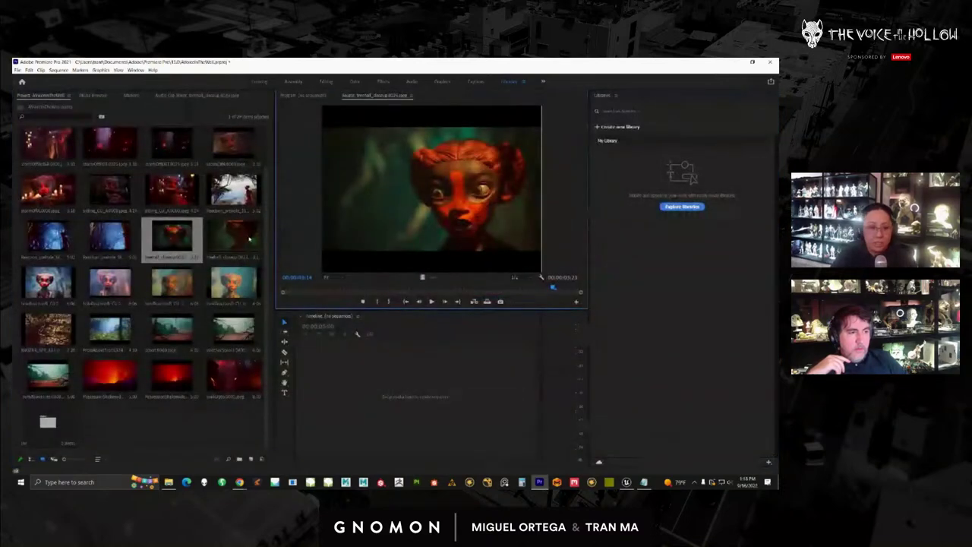
double_click(250, 240)
key("grave")
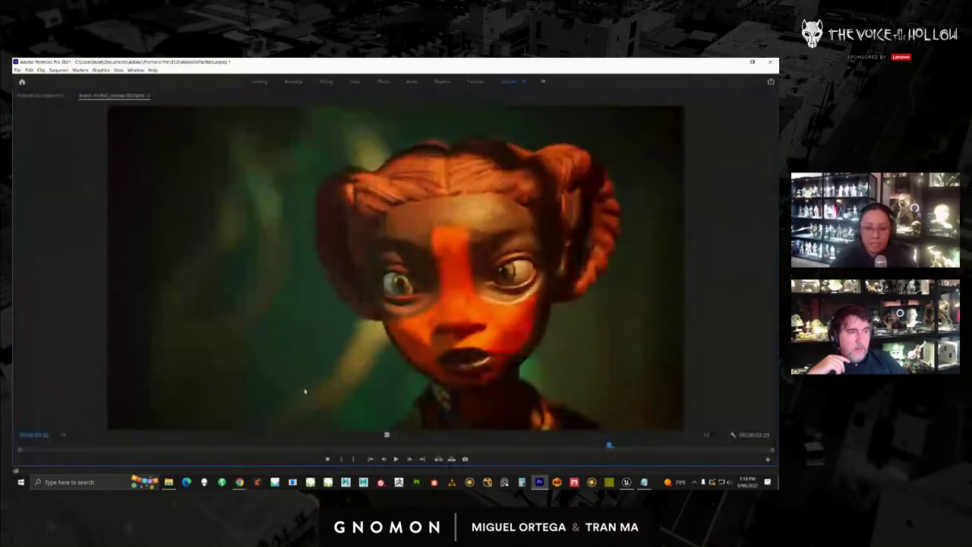
left_click(39, 447)
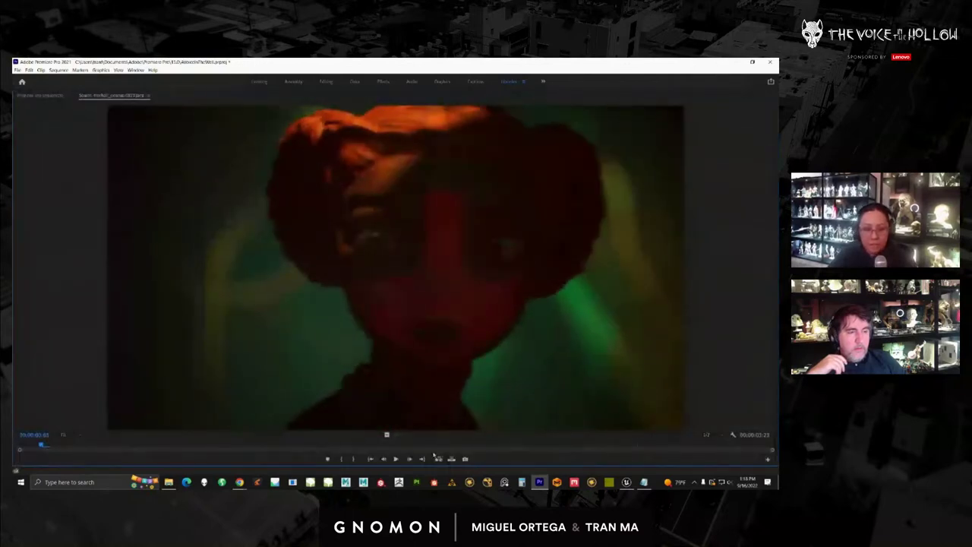
left_click(394, 458)
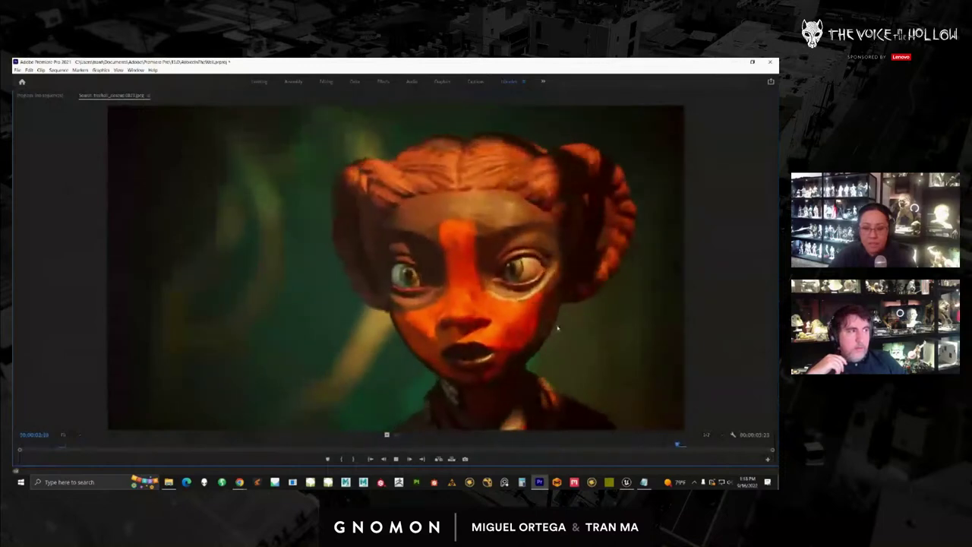
key("space")
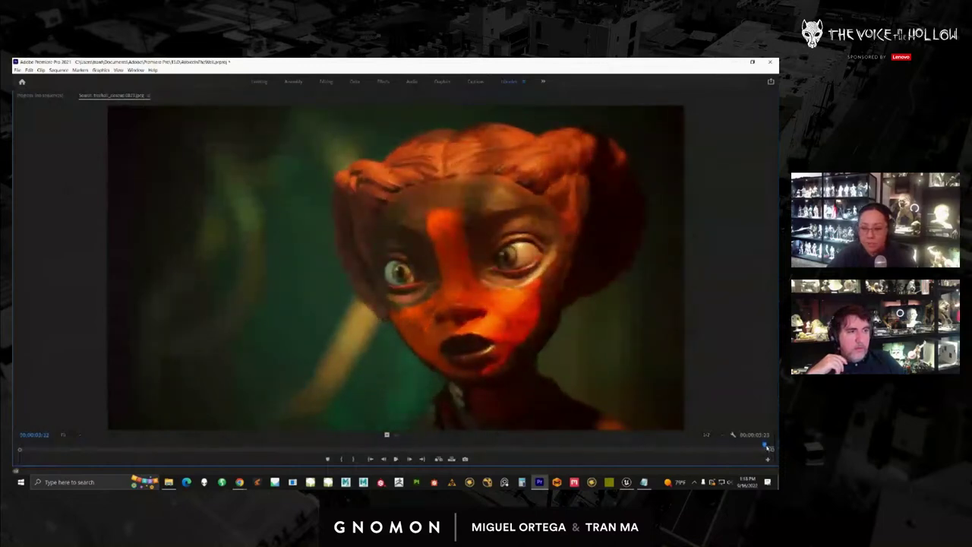
left_click_drag(766, 448, 742, 445)
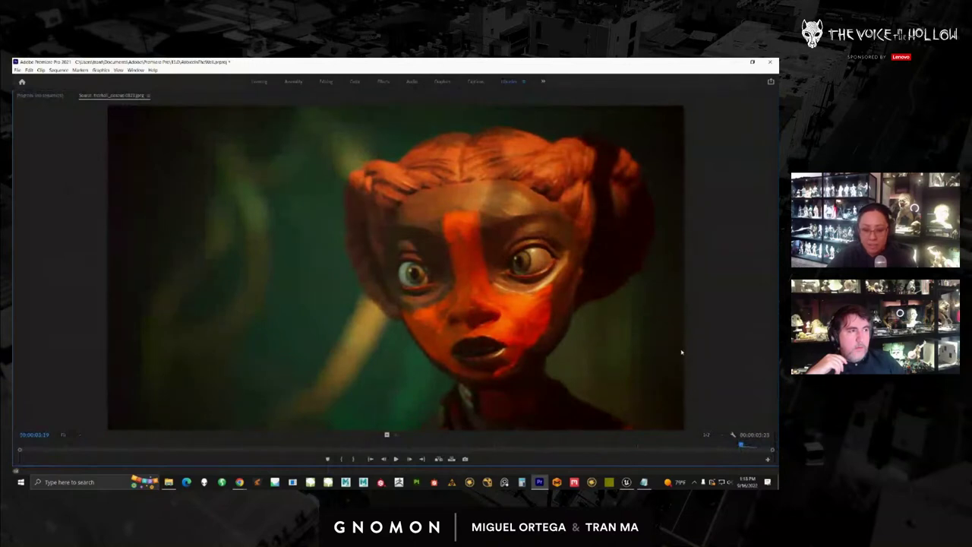
Return to the clip list, scrub the letterboxed green close-up in the small preview and reopen the full-frame version for comparison
key("grave")
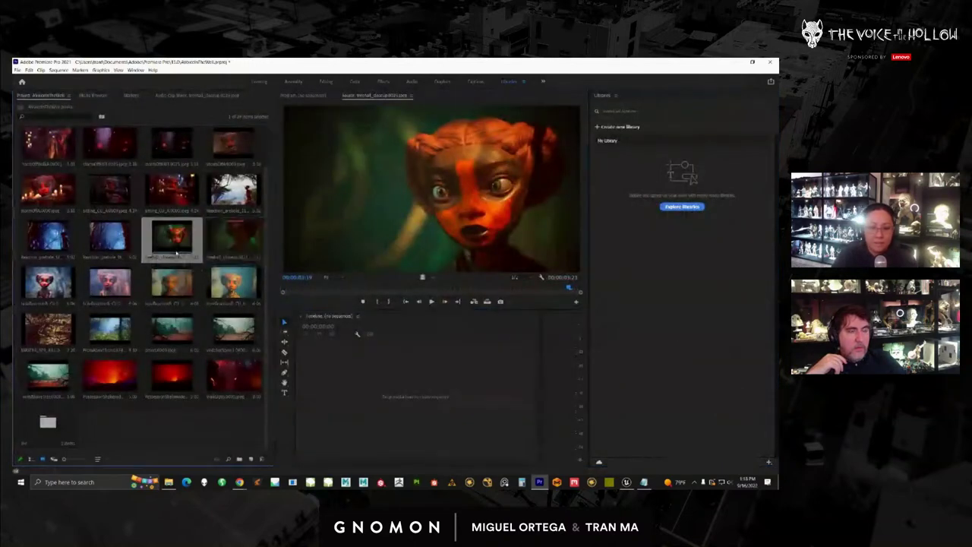
left_click(461, 289)
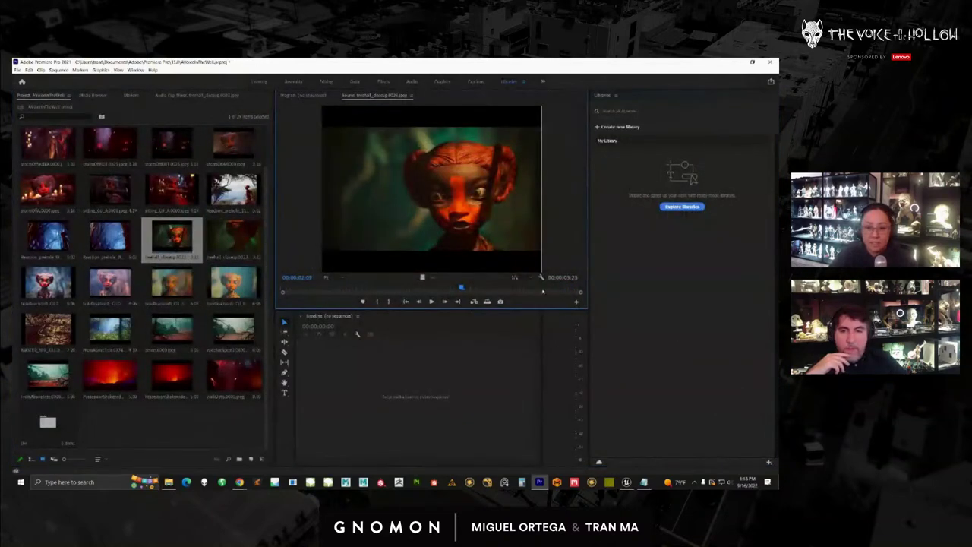
left_click_drag(542, 292, 569, 290)
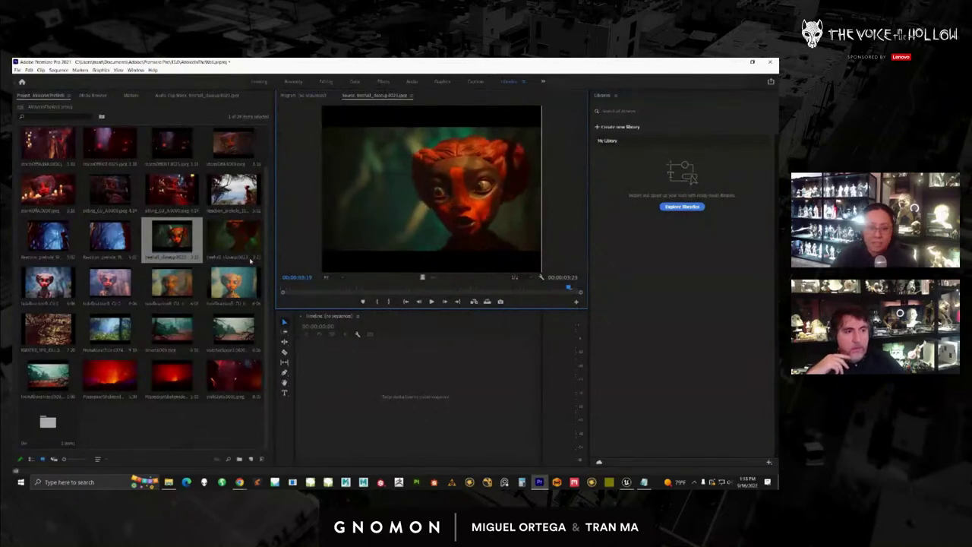
double_click(233, 237)
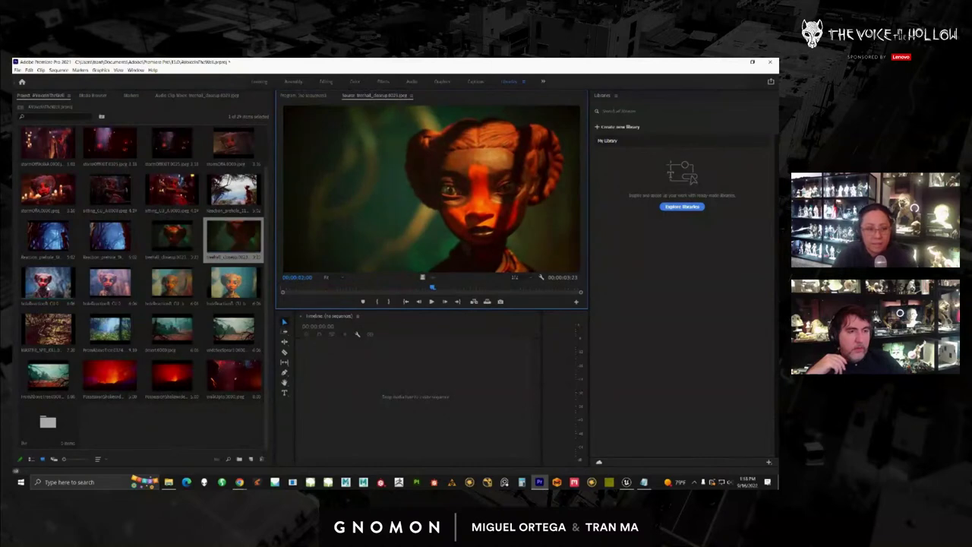
Open the daylight close-up with the blurred blue-grey background, enlarge its preview, rewind it and play it through
left_click(70, 275)
double_click(49, 284)
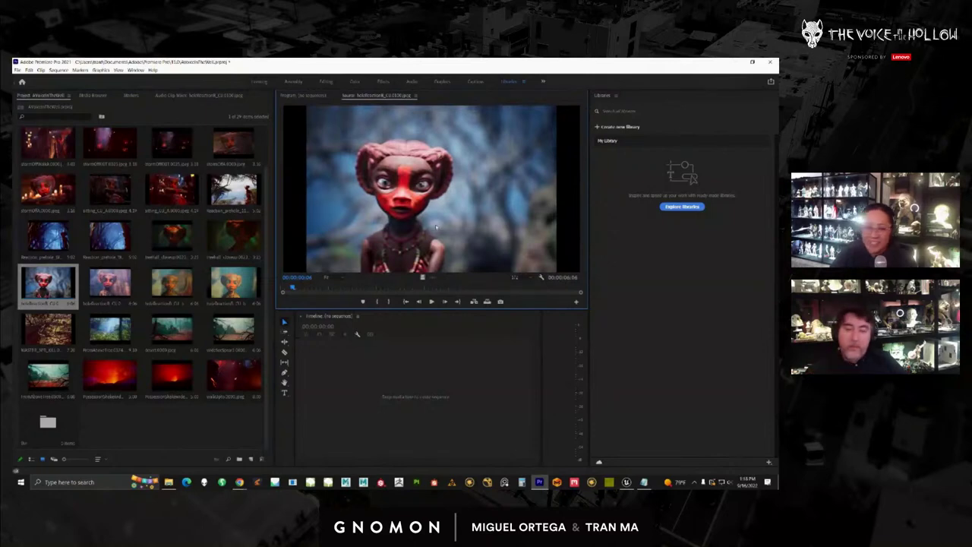
key("grave")
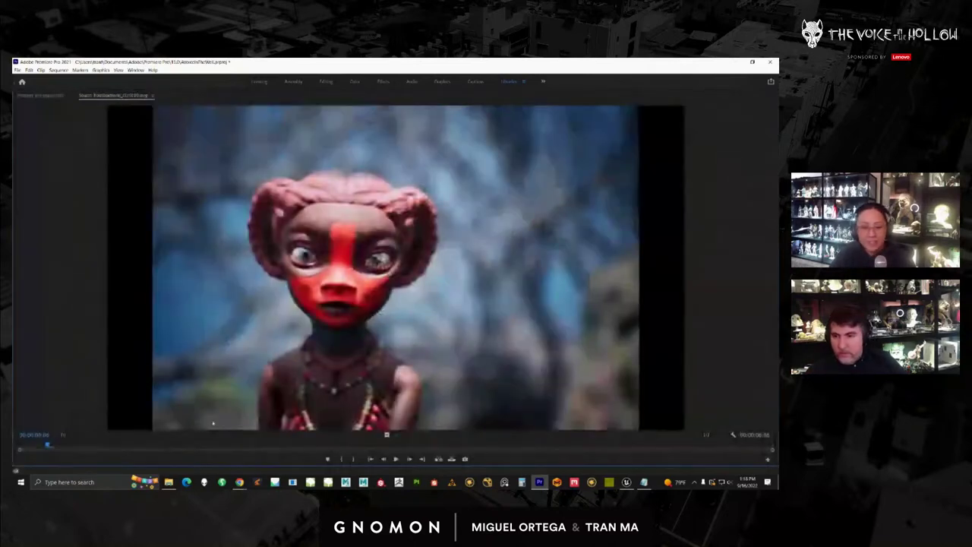
left_click_drag(50, 444, 19, 446)
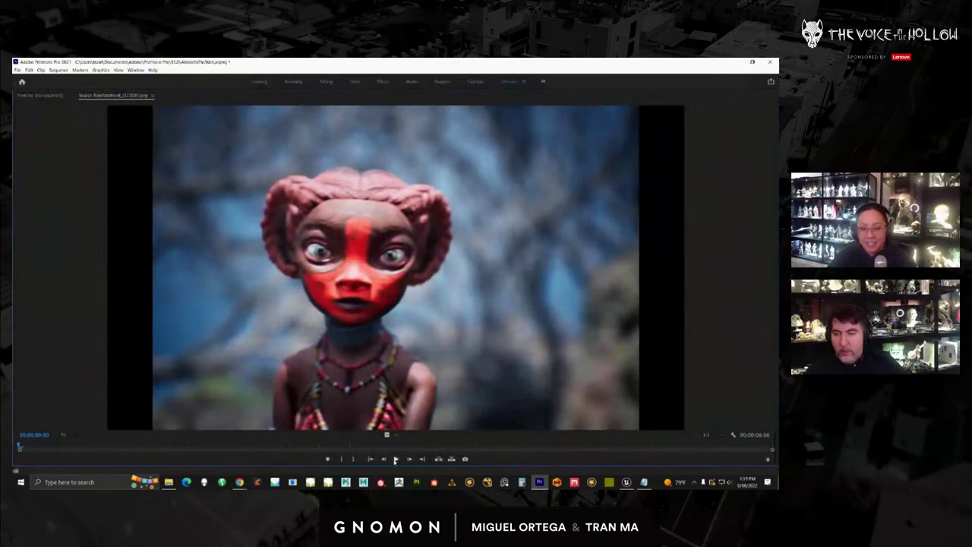
left_click(396, 458)
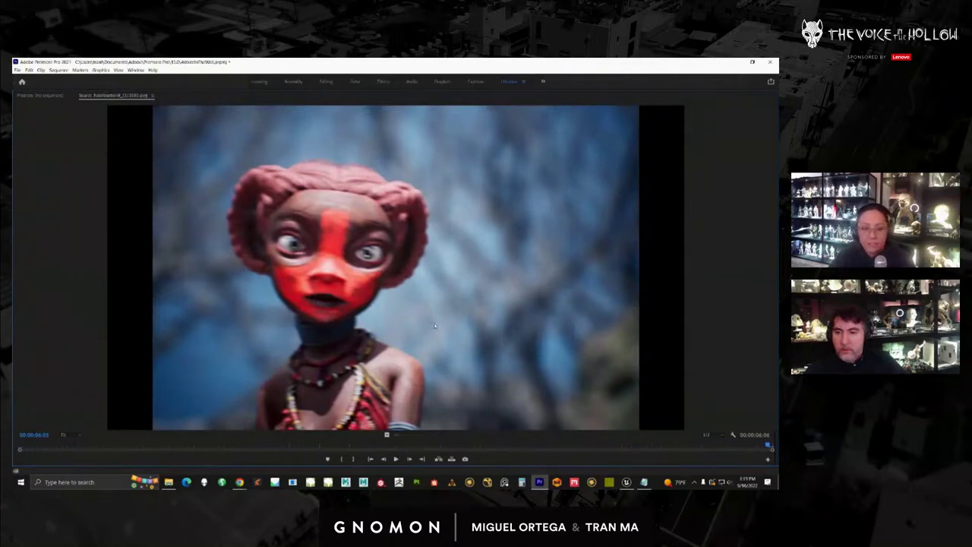
Open the letterboxed close-up with the pink and blue background, enlarge it, play it from the start and pause on a frontal pose
key("grave")
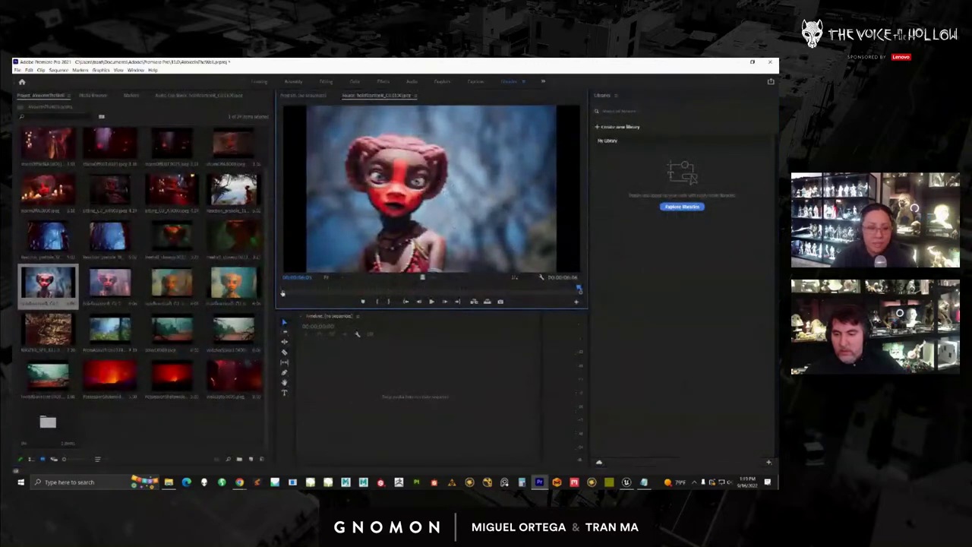
double_click(110, 284)
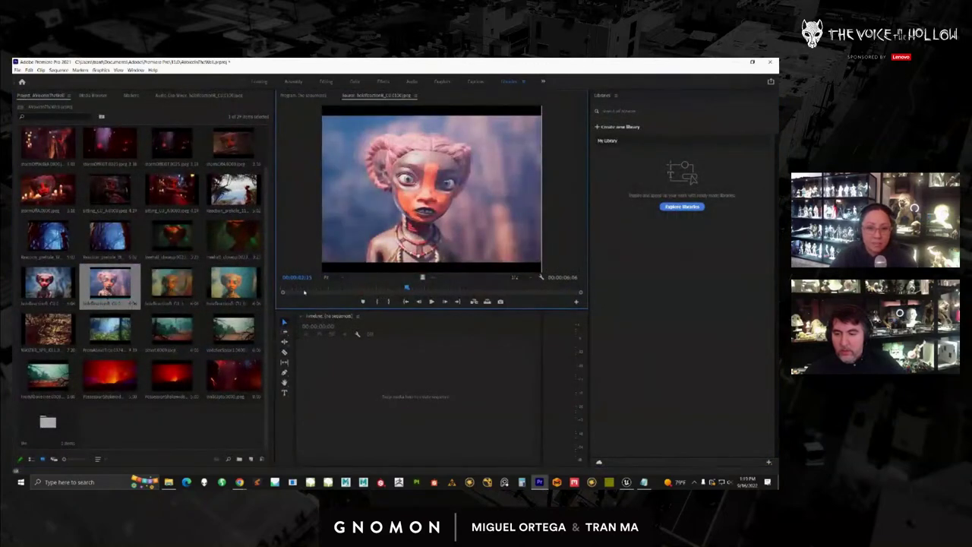
left_click_drag(303, 291, 280, 289)
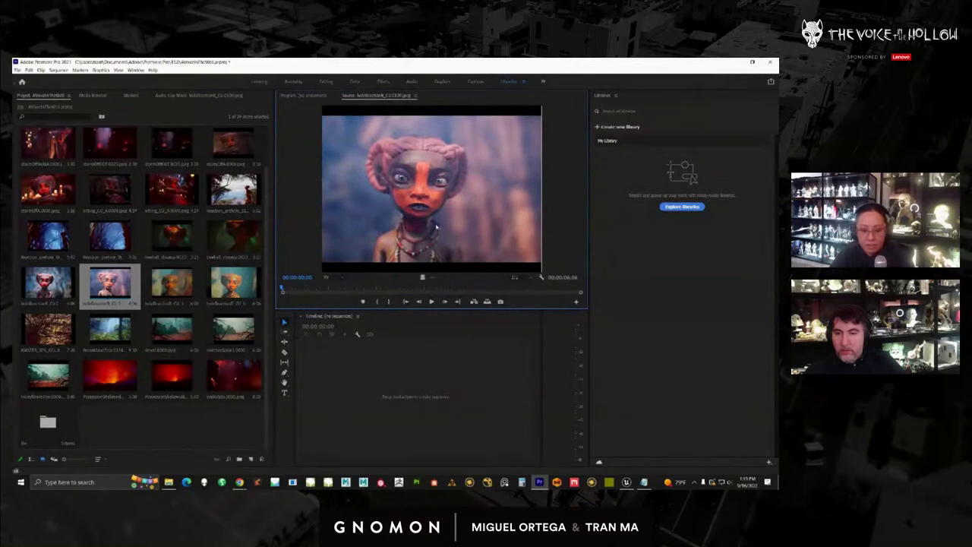
key("grave")
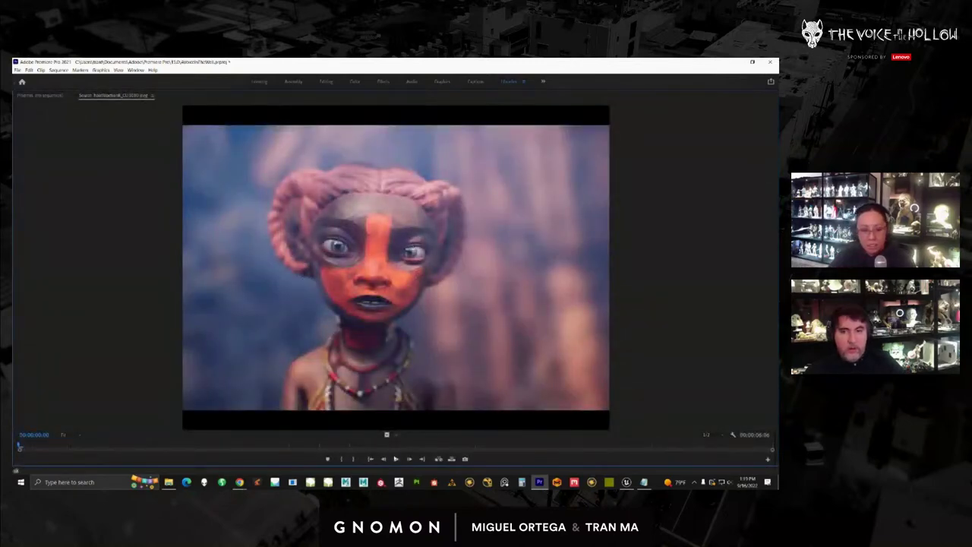
left_click(396, 460)
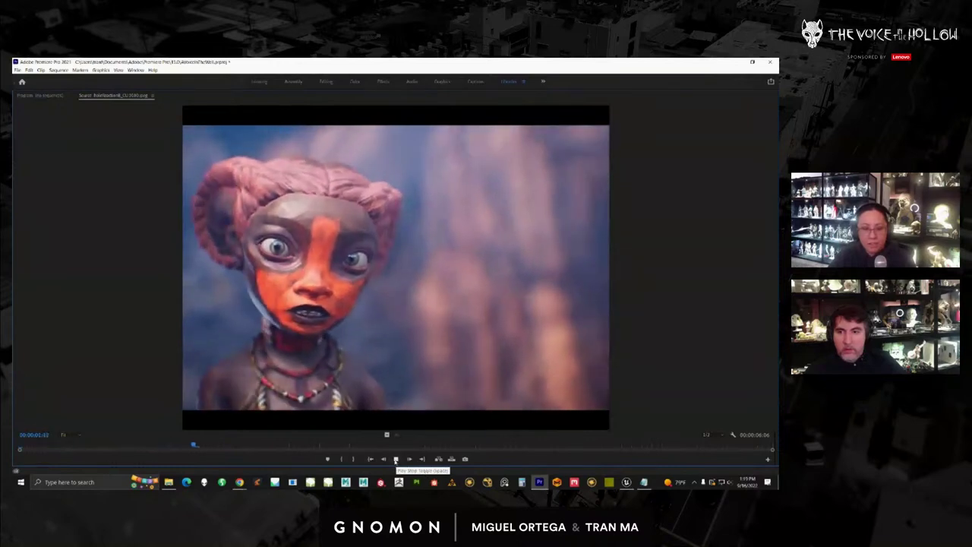
left_click(396, 460)
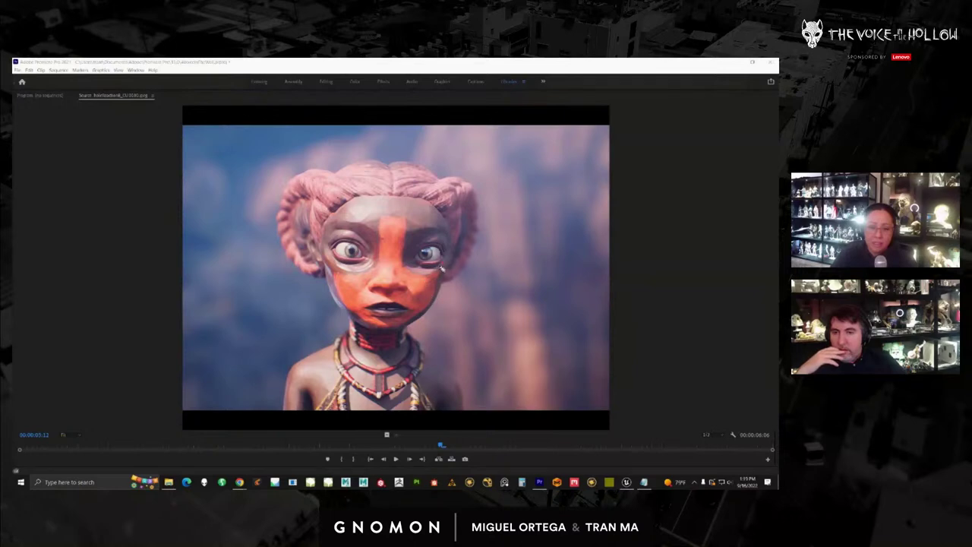
Outline both sides of the character's head and face on the paused pink-and-blue frame to explain the lighting, and clear the annotations
mouse_move(441, 267)
left_mouse_down()
mouse_move(425, 198)
mouse_move(482, 307)
left_mouse_up()
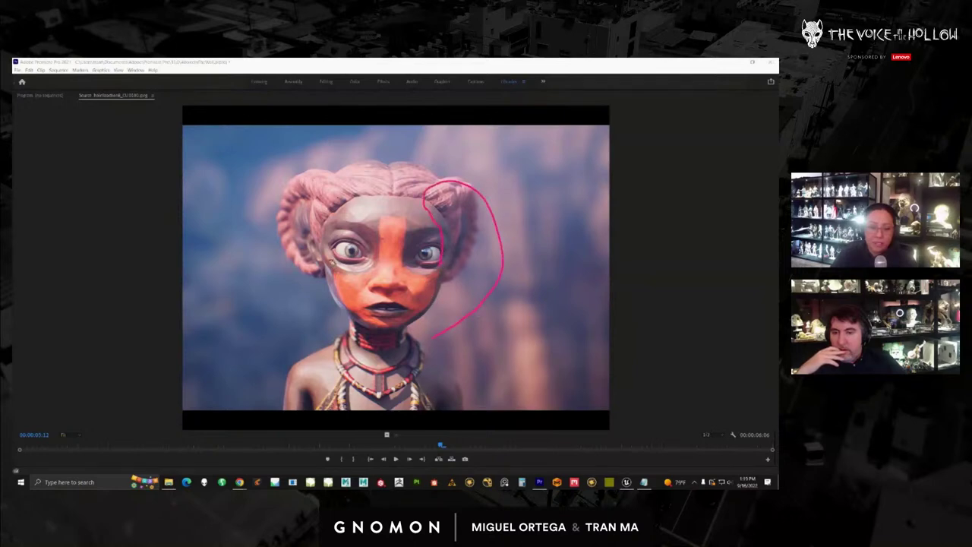
mouse_move(338, 213)
left_mouse_down()
mouse_move(368, 209)
mouse_move(372, 275)
left_mouse_up()
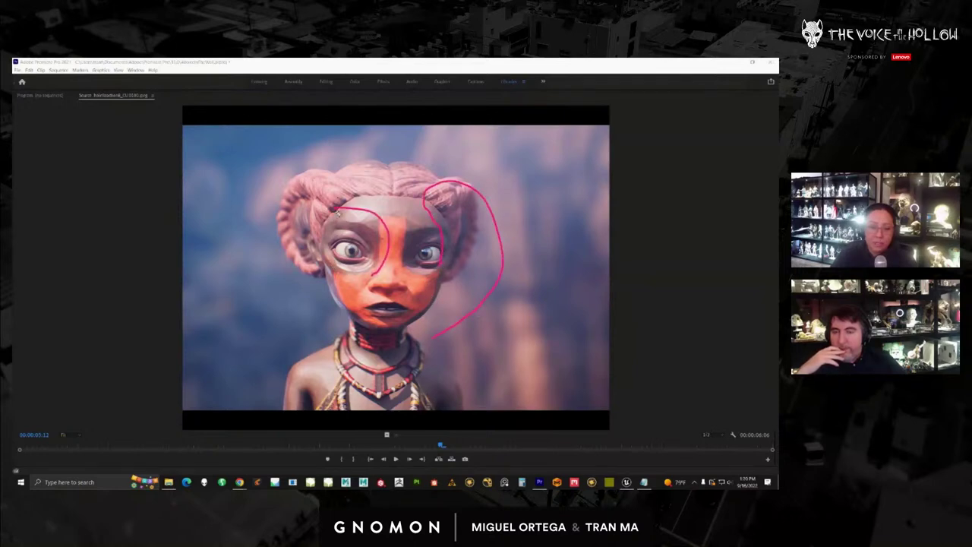
mouse_move(338, 214)
left_mouse_down()
mouse_move(300, 269)
mouse_move(380, 336)
left_mouse_up()
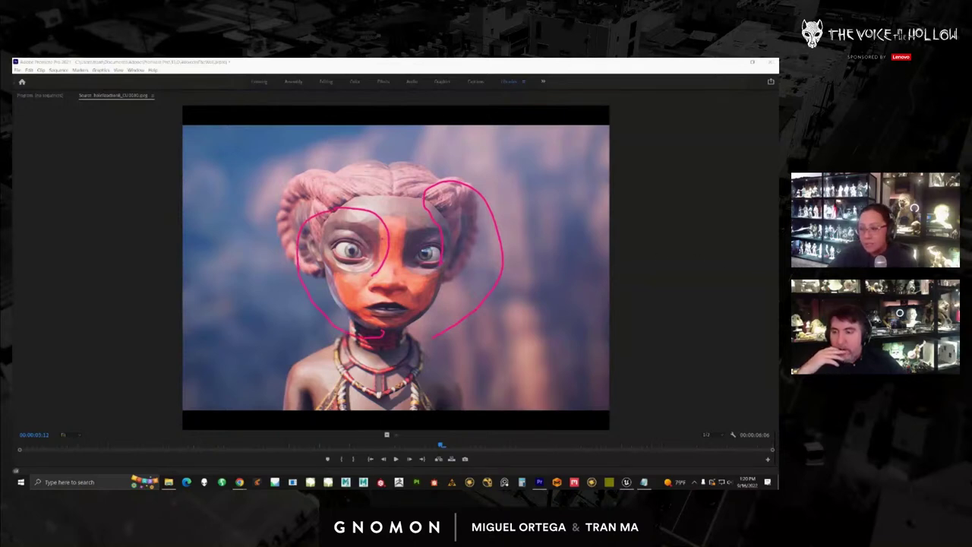
key("Escape")
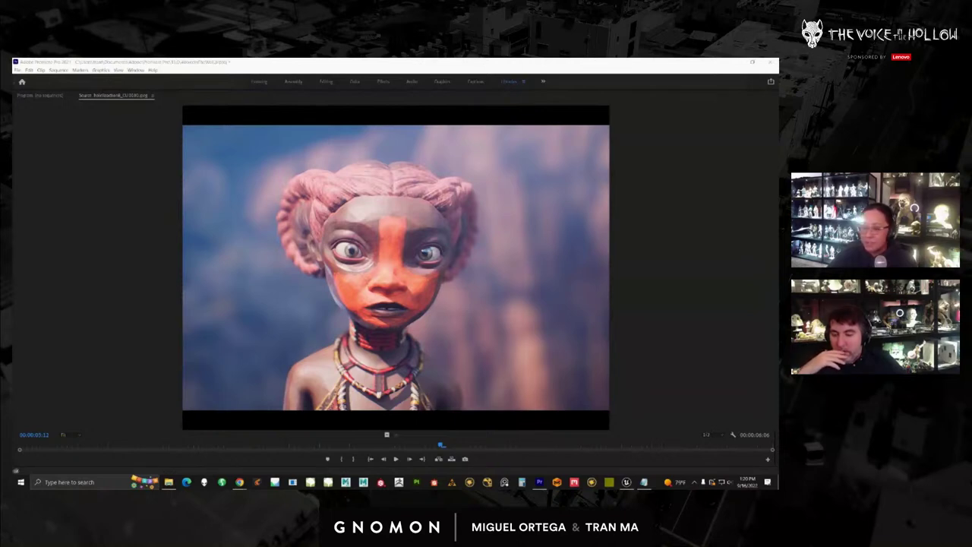
left_click(441, 248)
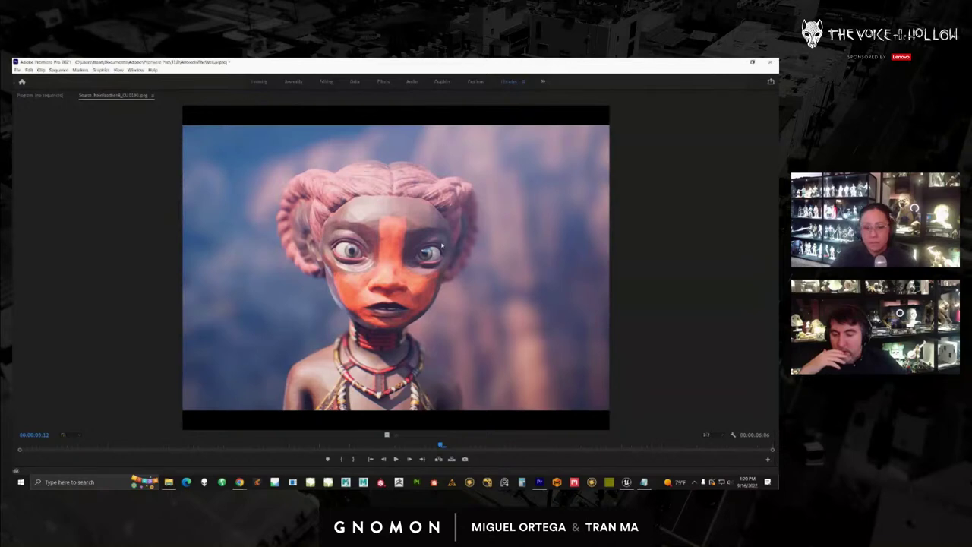
Open the letterboxed close-up with the teal background, enlarge it, play it from near the start and pause before its end
key("grave")
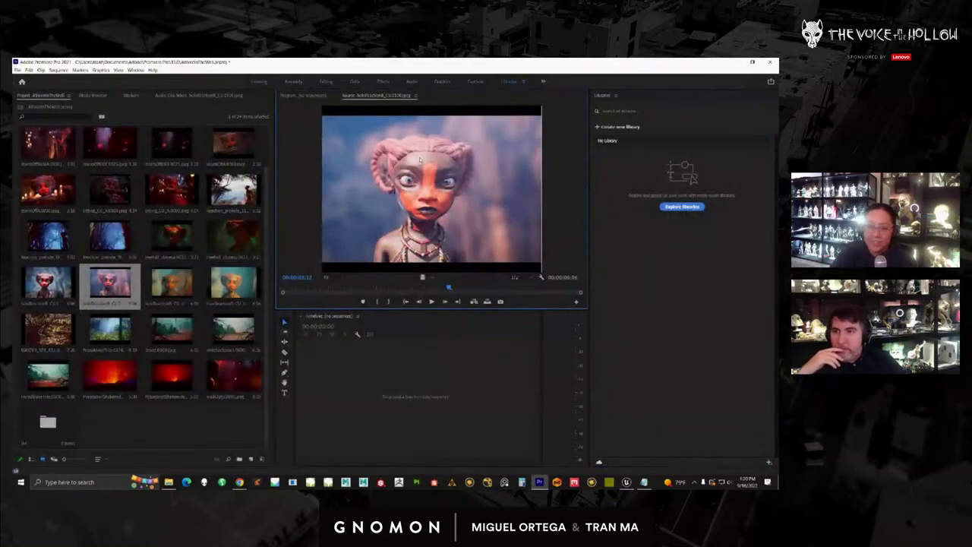
double_click(179, 282)
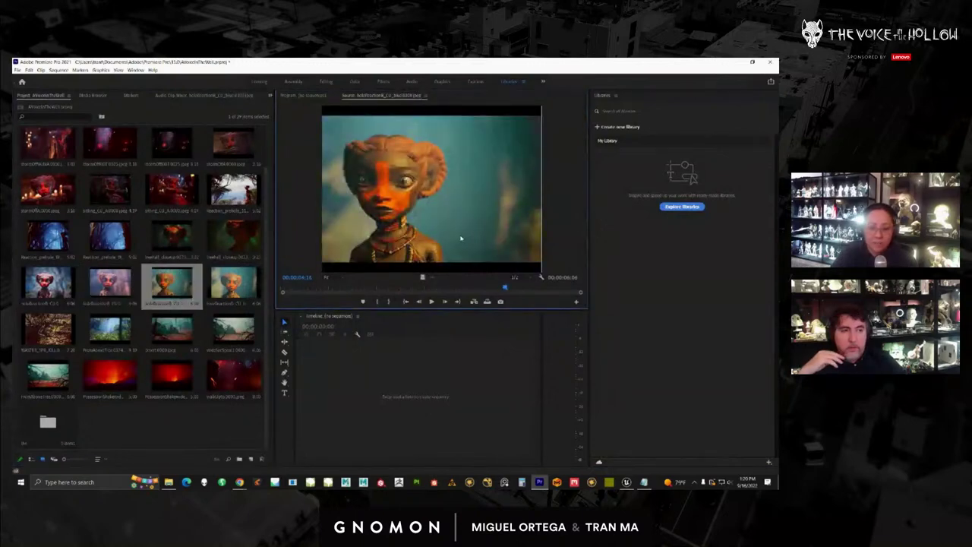
key("grave")
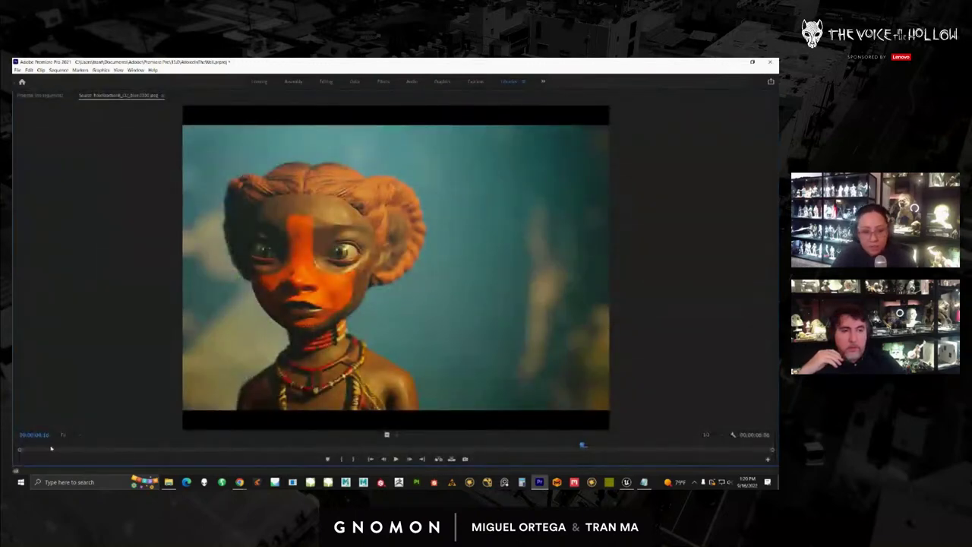
mouse_move(57, 447)
left_mouse_down()
mouse_move(42, 447)
mouse_move(64, 446)
left_mouse_up()
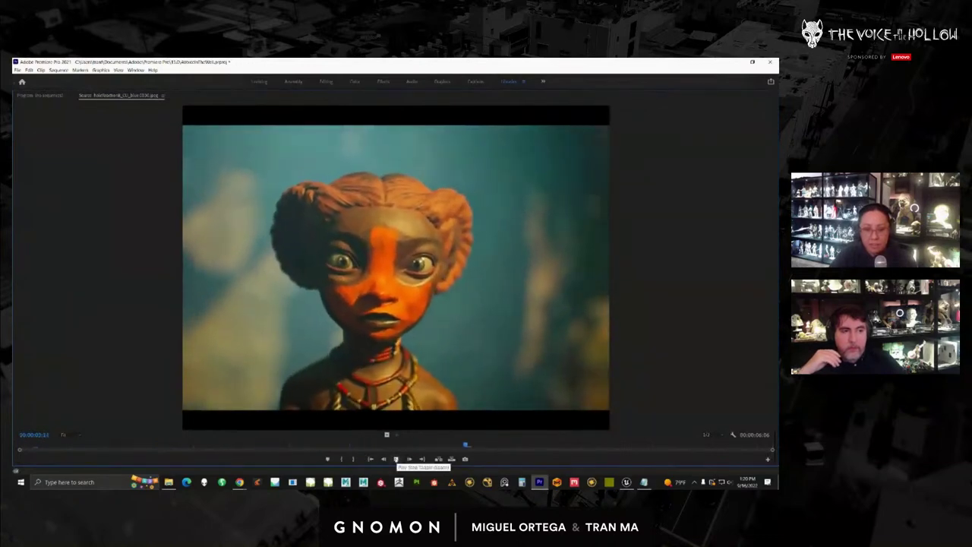
left_click(396, 460)
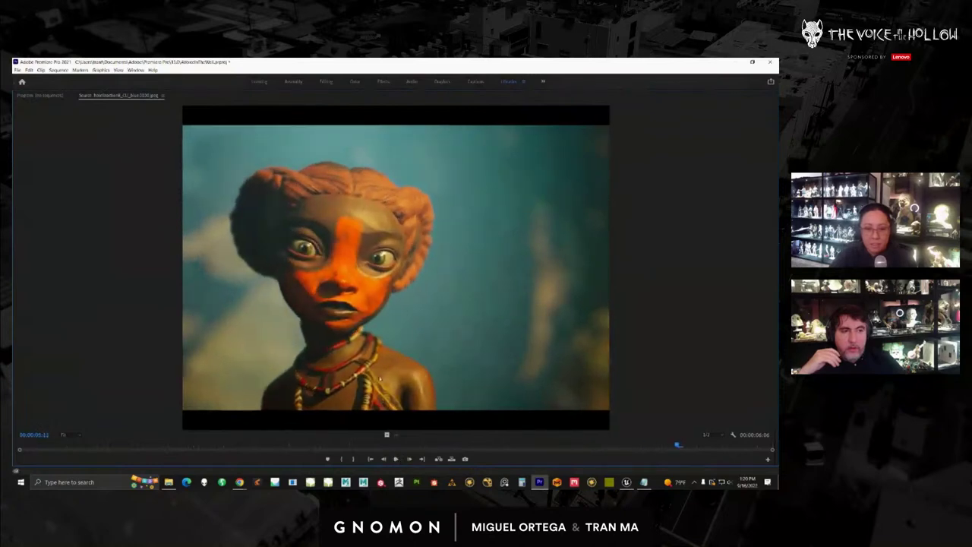
Return to the clip list and select the letterboxed close-up versions one by one to compare their colour treatments
key("grave")
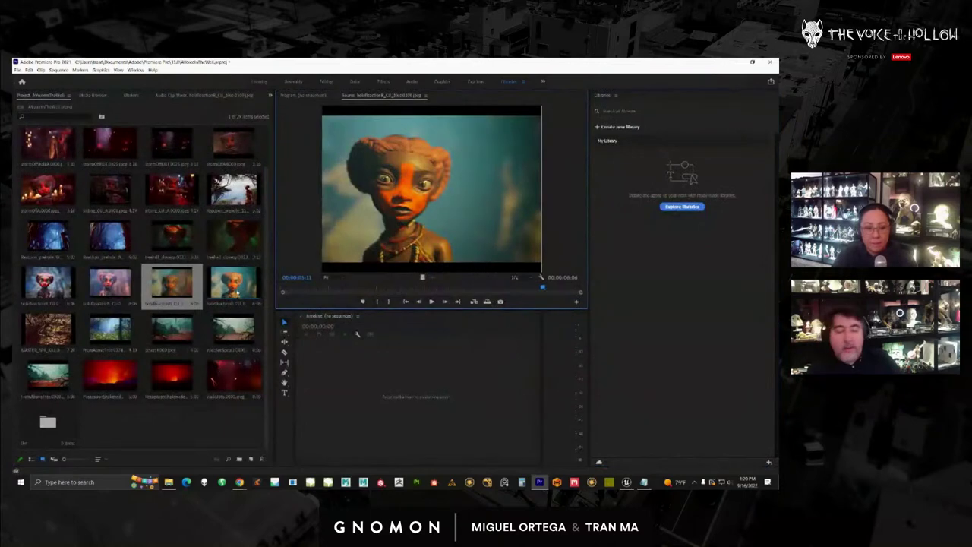
left_click(57, 284)
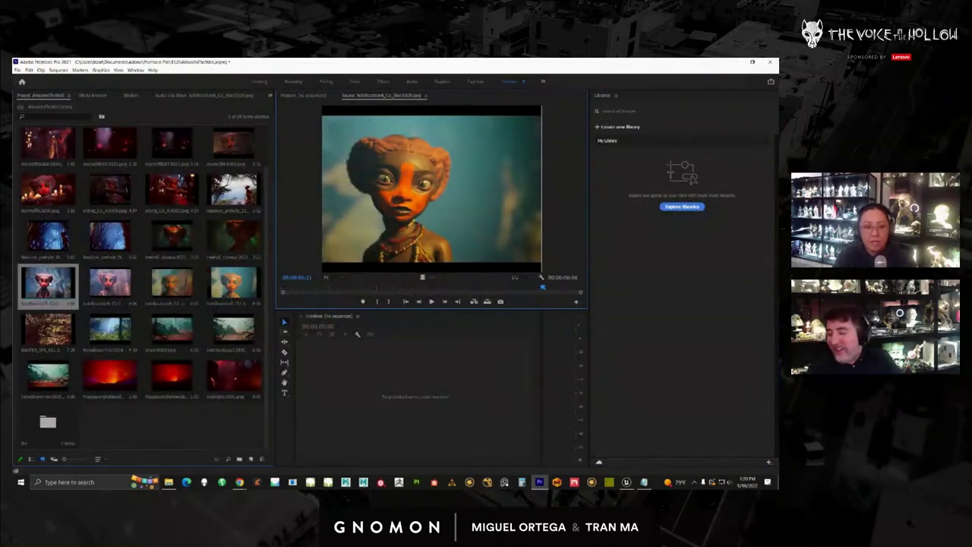
left_click(117, 284)
left_click(182, 283)
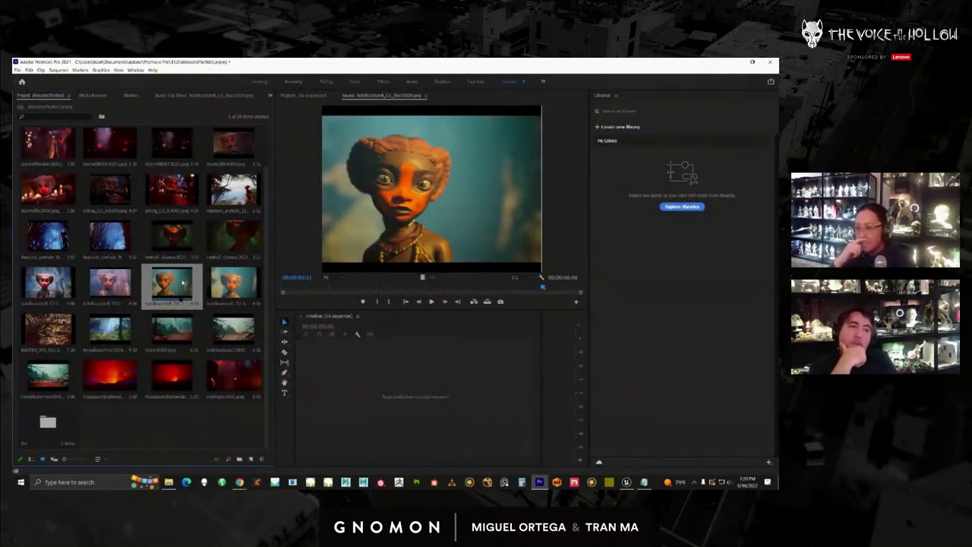
double_click(179, 282)
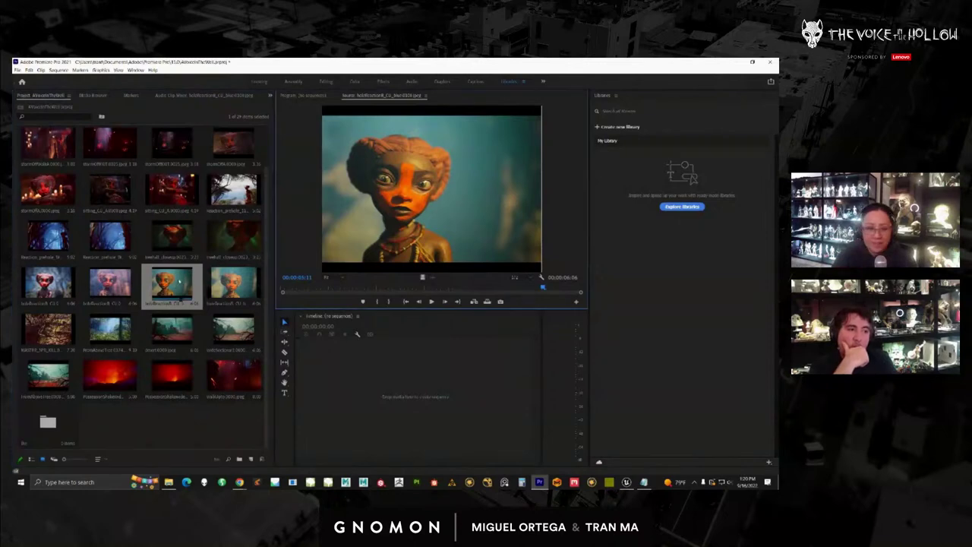
Open the full-frame teal close-up, enlarge an early frame, trace the shadow edge on the face and clear the mark
double_click(233, 283)
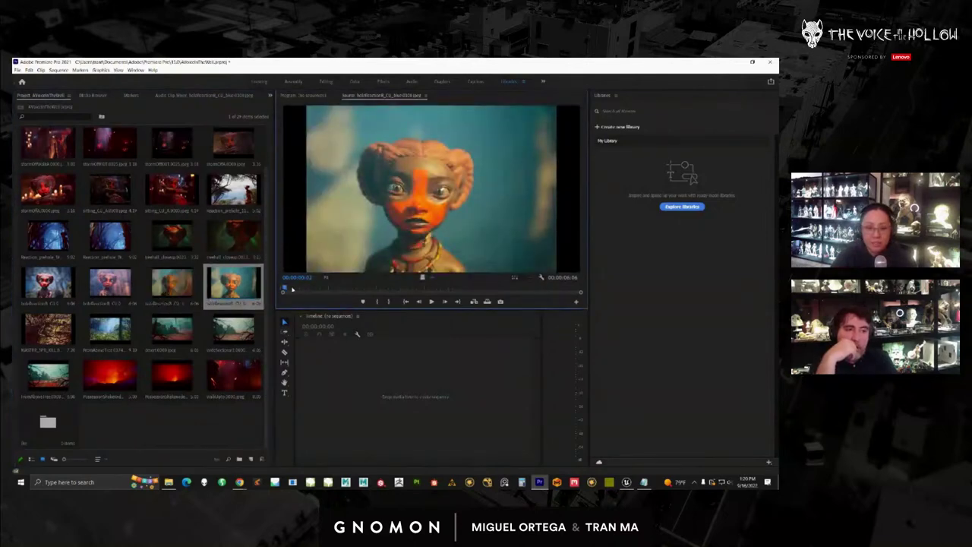
left_click_drag(292, 288, 284, 289)
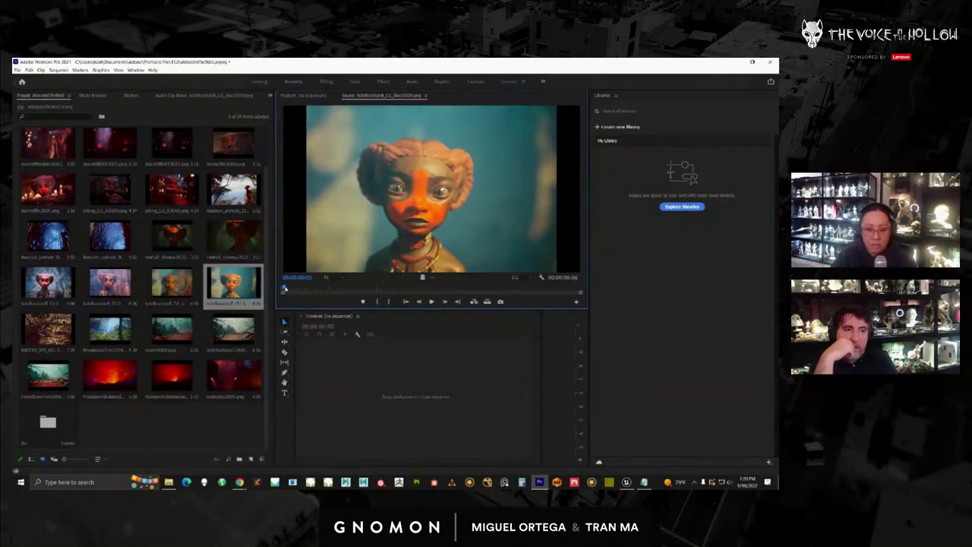
key("grave")
key("Right")
key("Right")
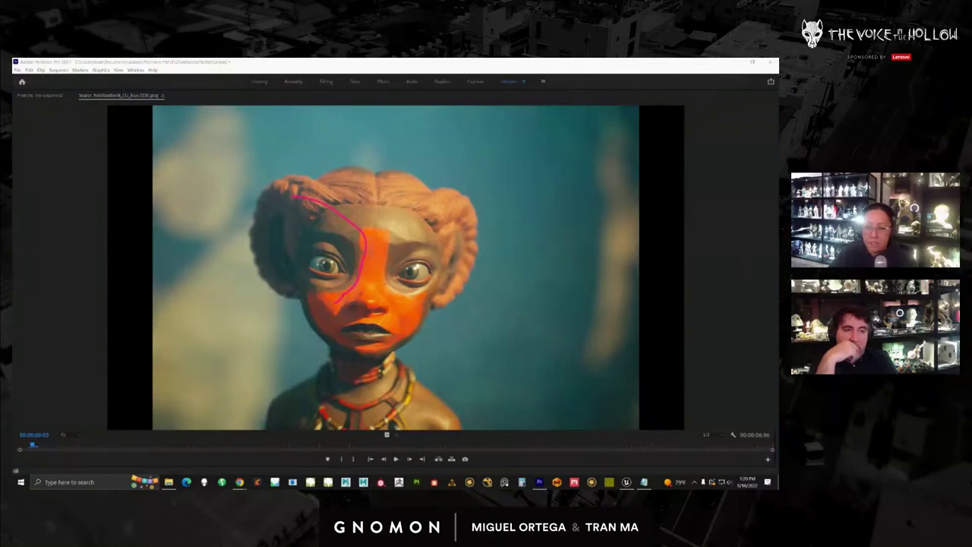
key("ctrl+z")
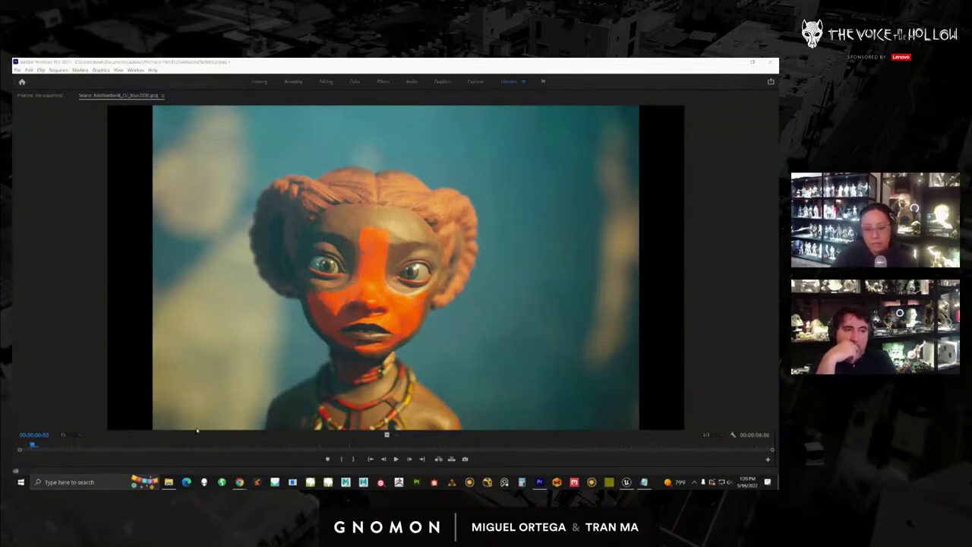
Play the full-frame teal close-up, scrub back from its end and return to the clip list
left_click(396, 459)
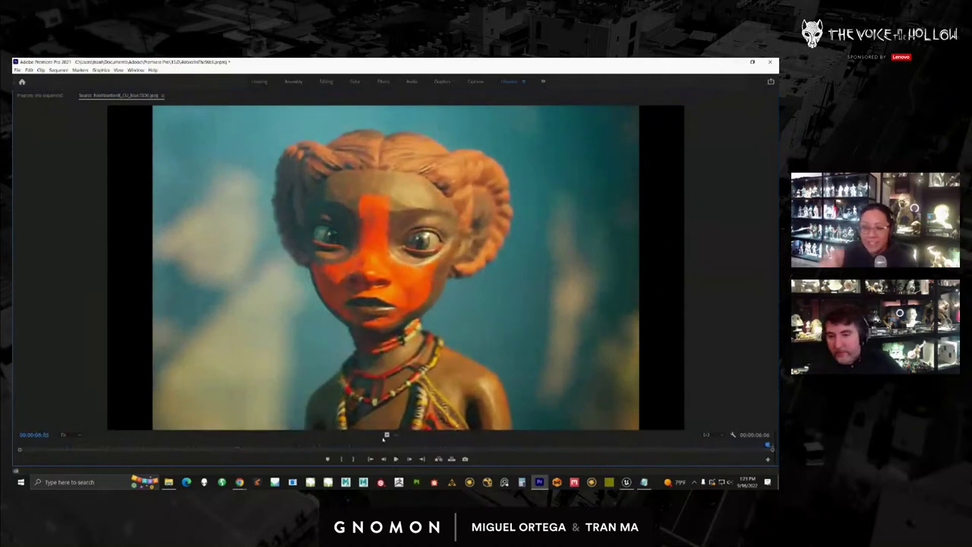
left_click_drag(771, 448, 468, 451)
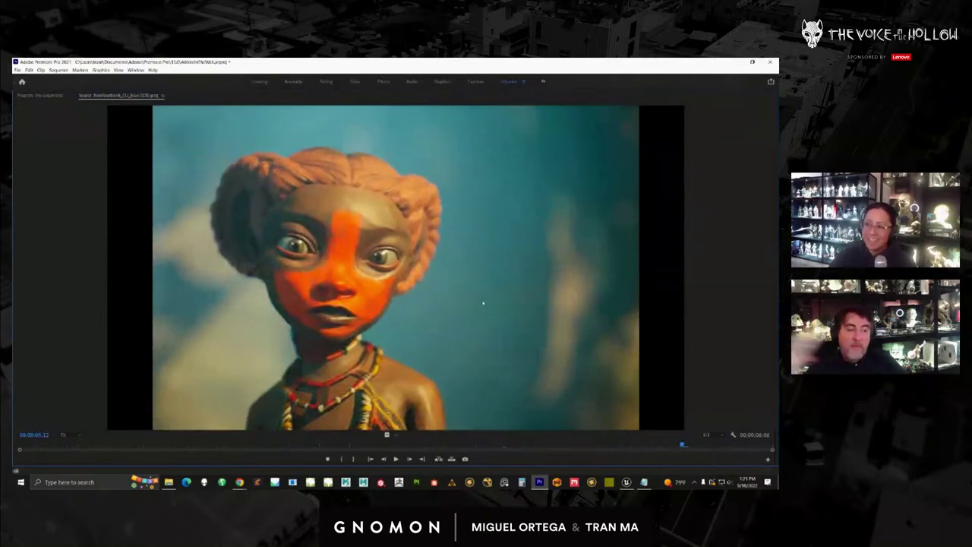
key("grave")
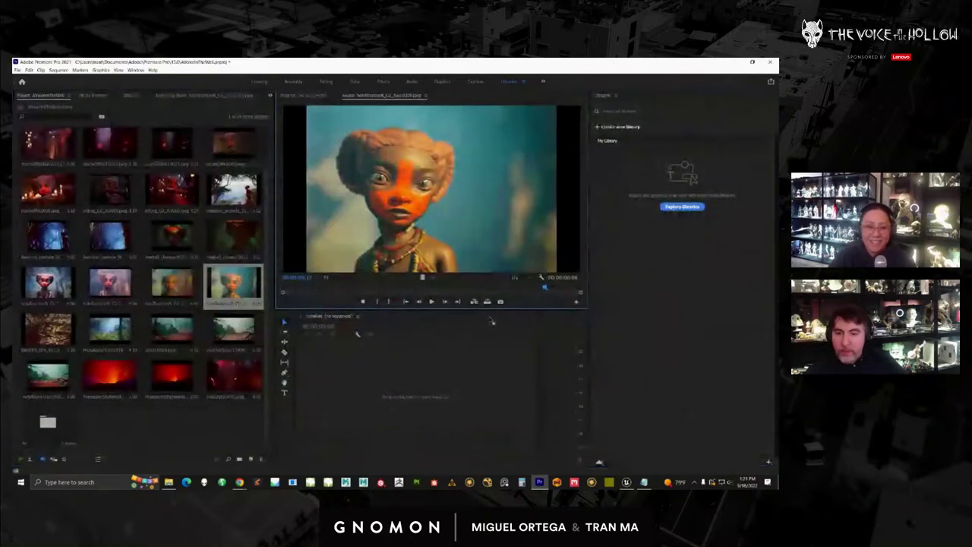
left_click(47, 328)
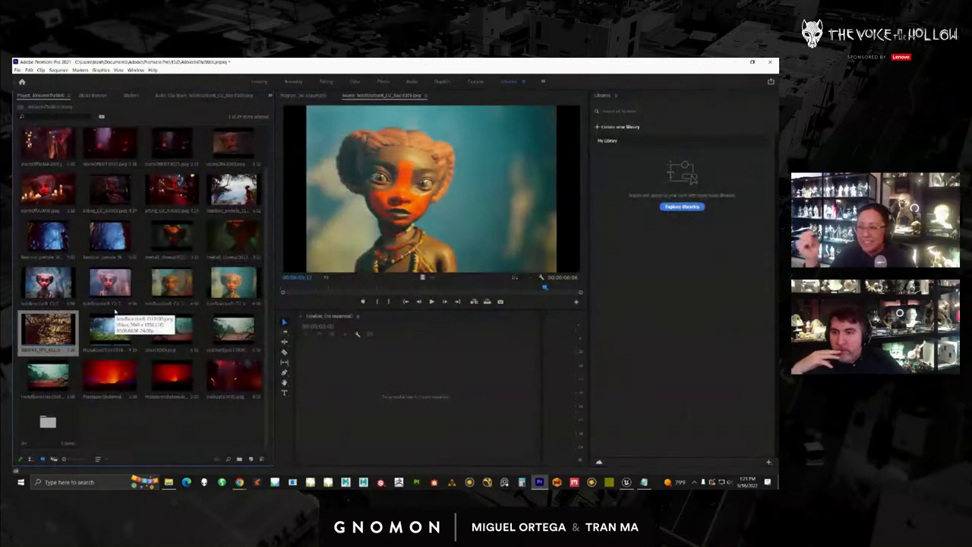
left_click(168, 423)
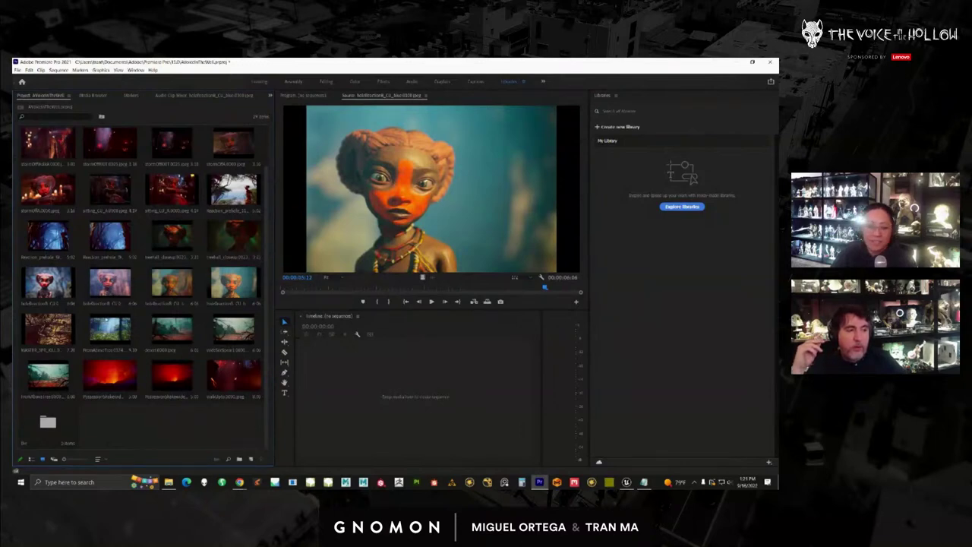
Open the wide clip of the character seen through tangled branches, rewind it to the first frame and enlarge it
left_click(57, 344)
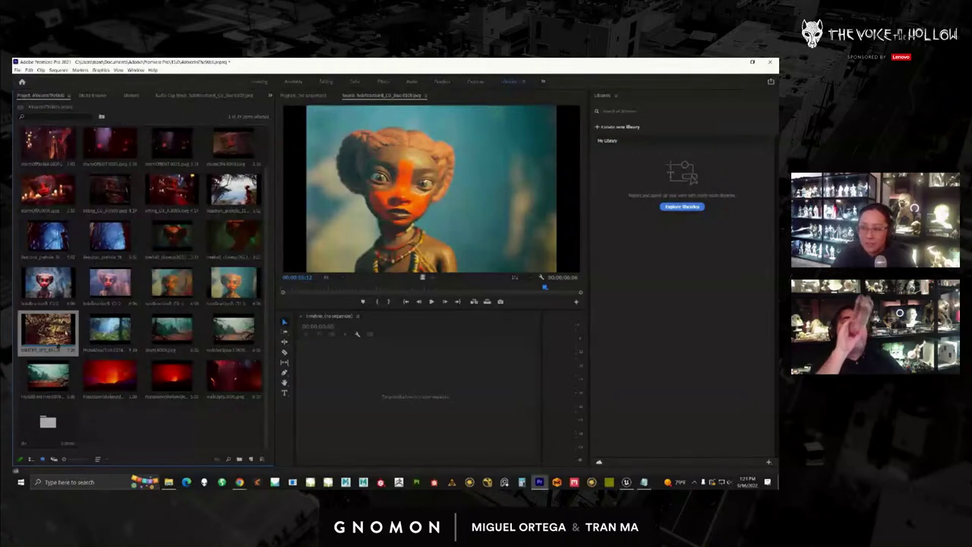
double_click(57, 344)
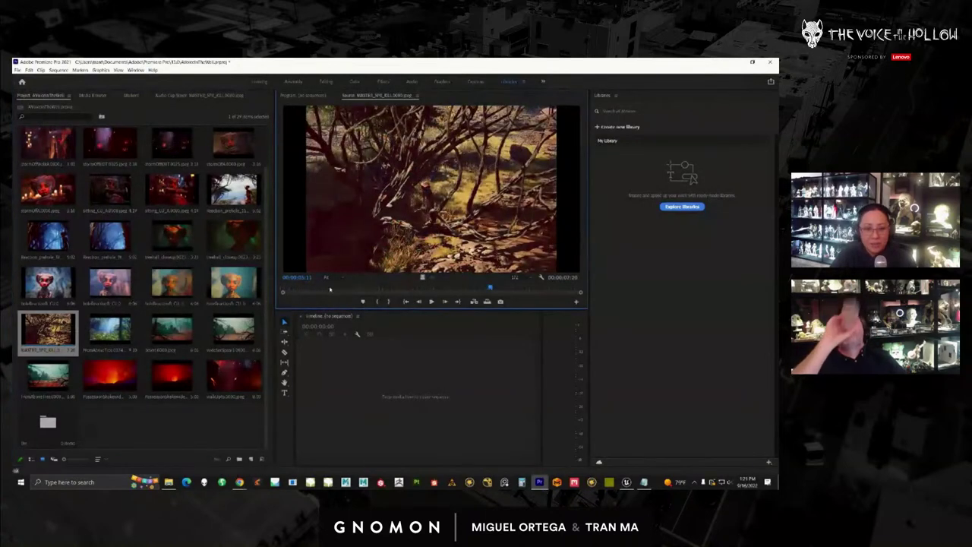
left_click_drag(330, 289, 282, 288)
key("grave")
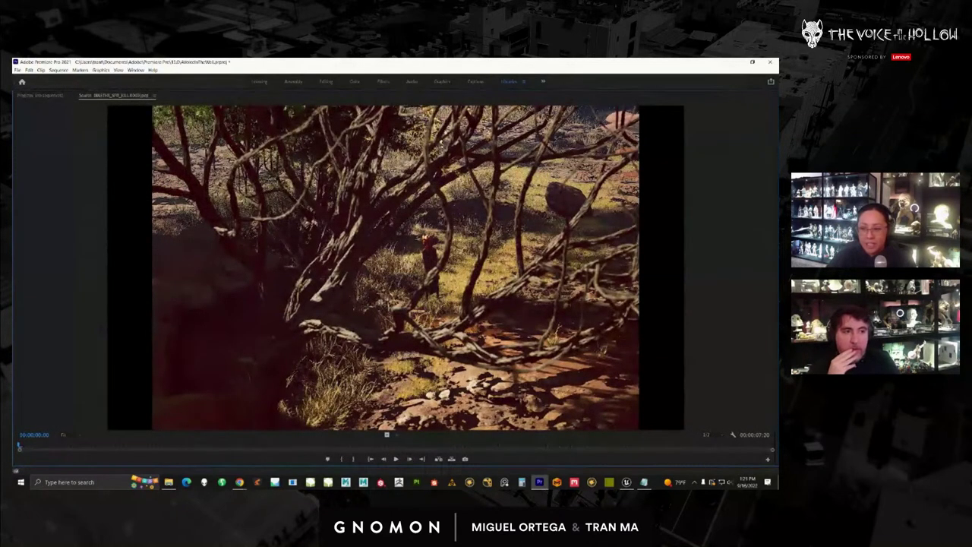
Mark the ground beneath the tangled branches with freehand strokes, clear them and play the clip from the start
left_click_drag(603, 358, 537, 380)
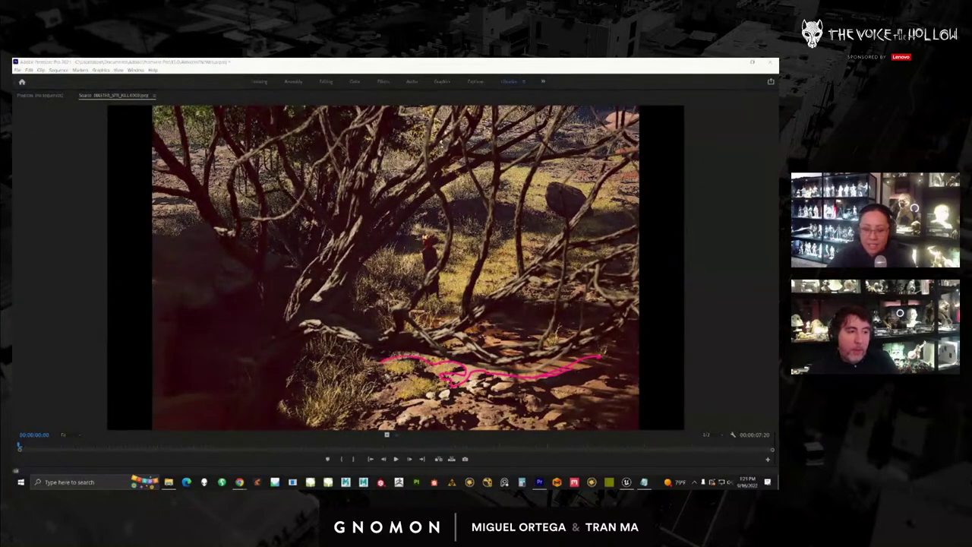
left_click_drag(383, 395, 433, 410)
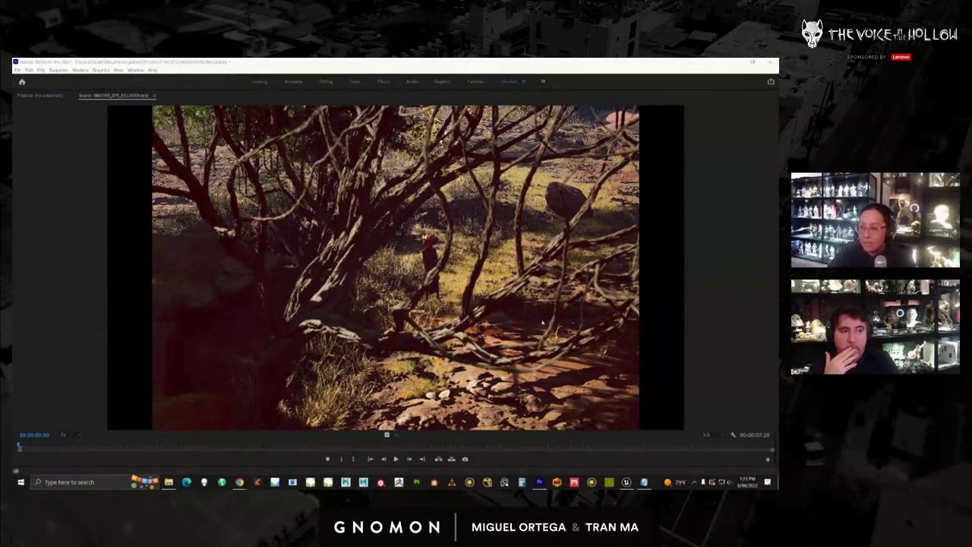
left_click(395, 460)
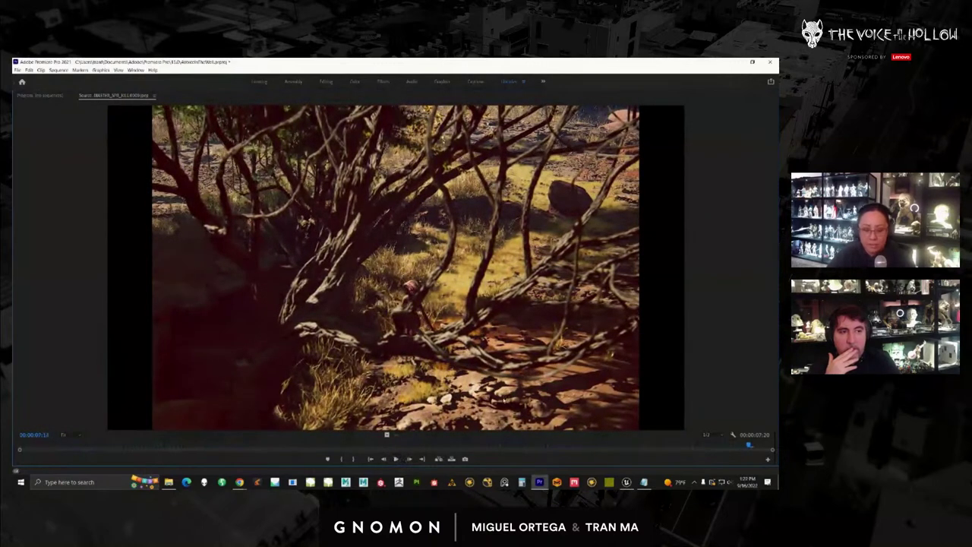
Open the letterboxed clip of the misty blue forest, rewind it, enlarge the preview and play it through
key("grave")
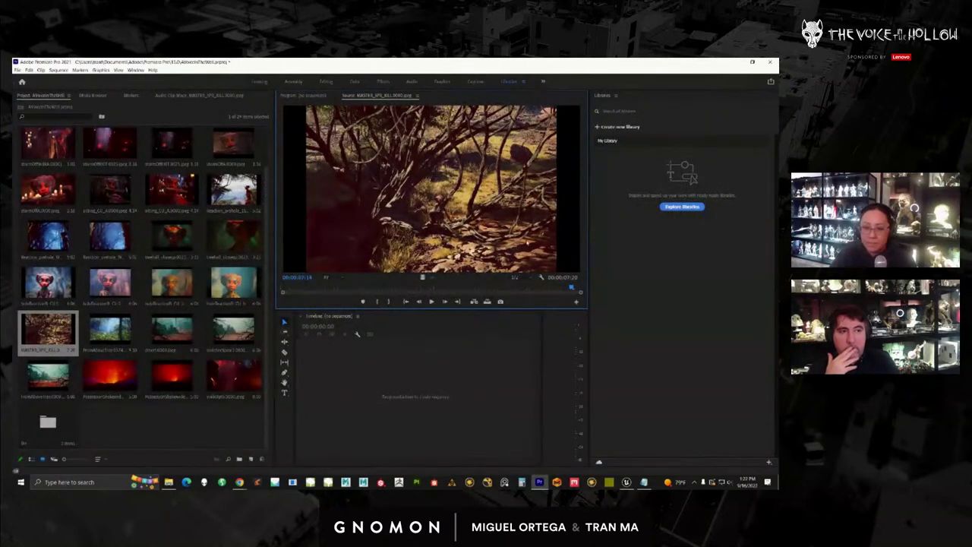
left_click(114, 334)
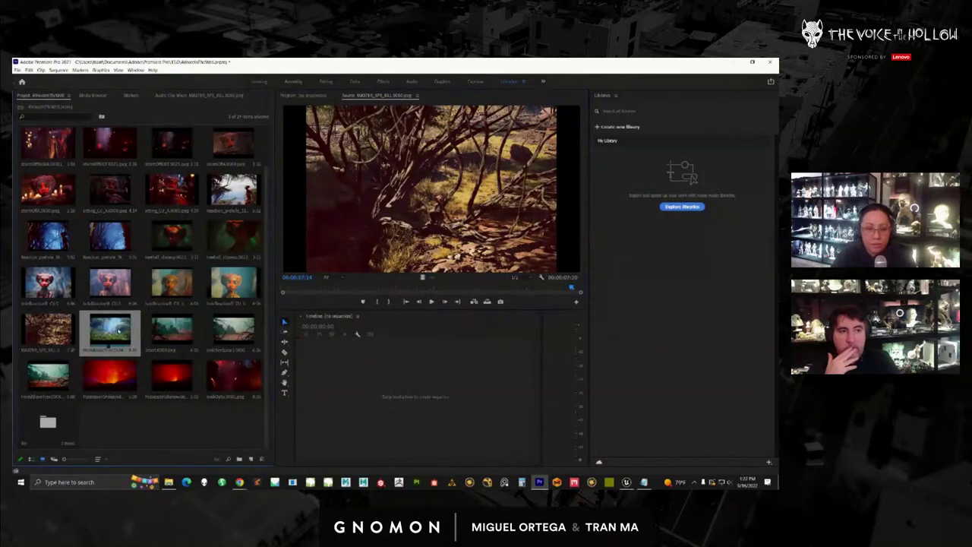
double_click(116, 328)
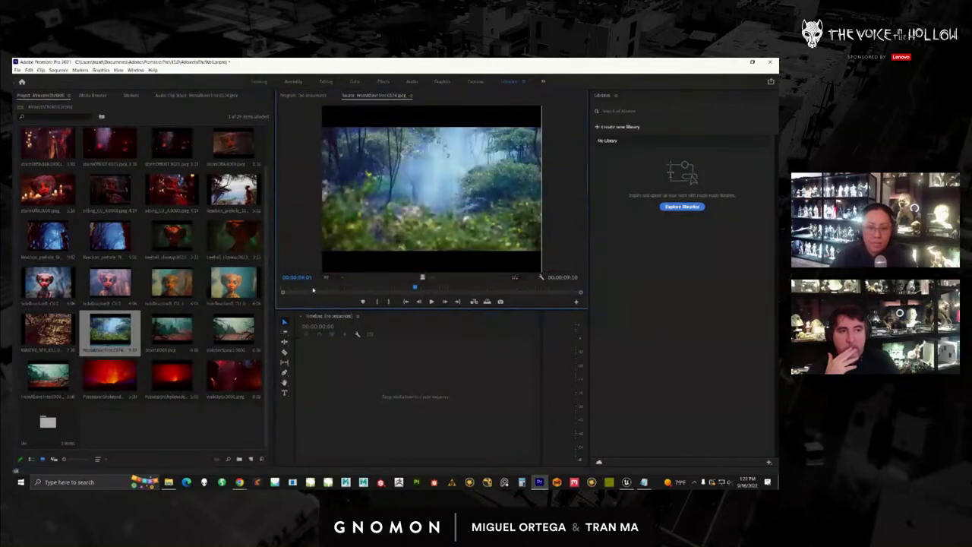
left_click_drag(312, 289, 275, 291)
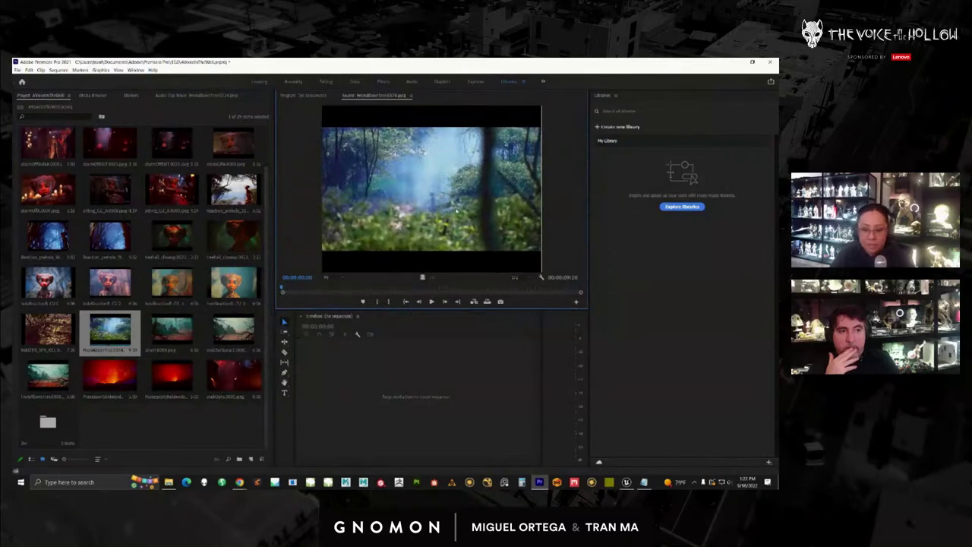
key("grave")
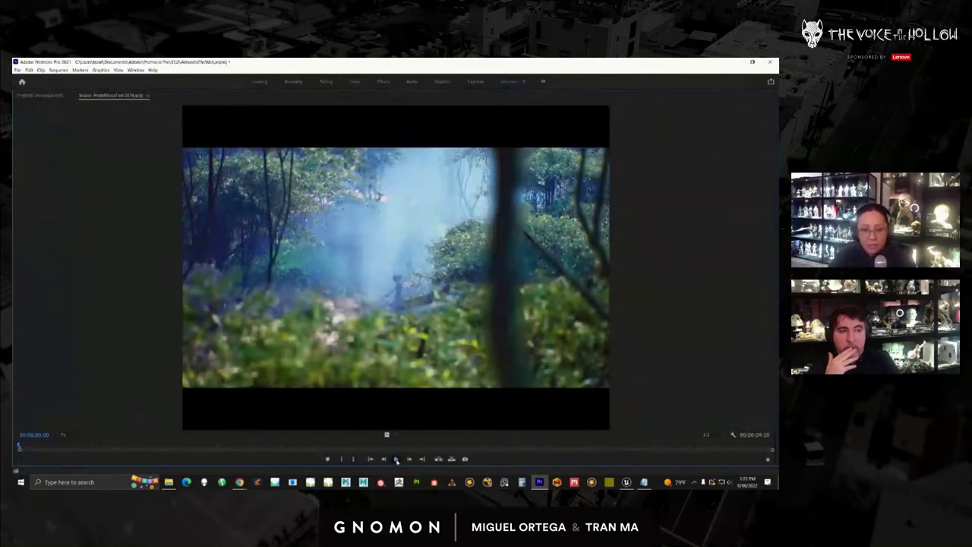
left_click(395, 459)
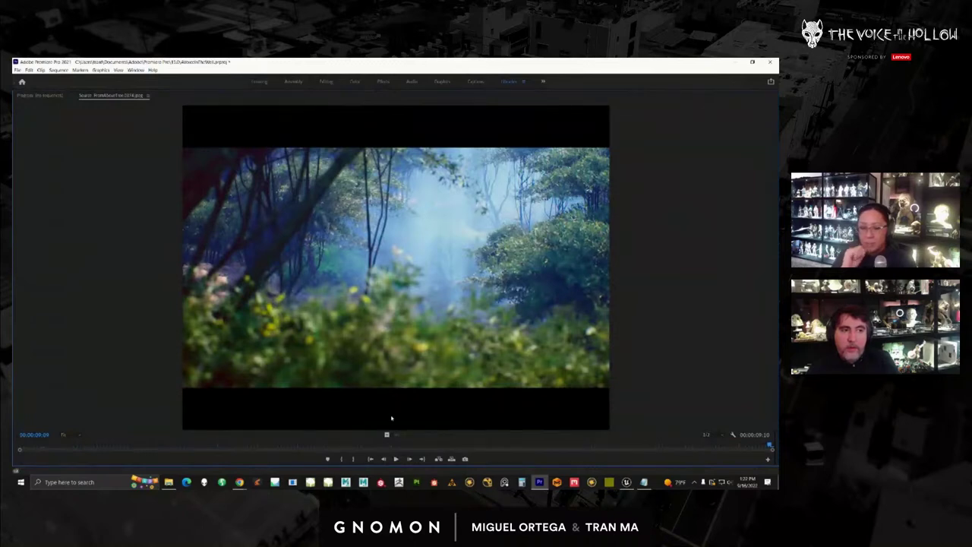
Return to the clip list, open the letterboxed teal and red desert clip, enlarge the preview and play it
key("grave")
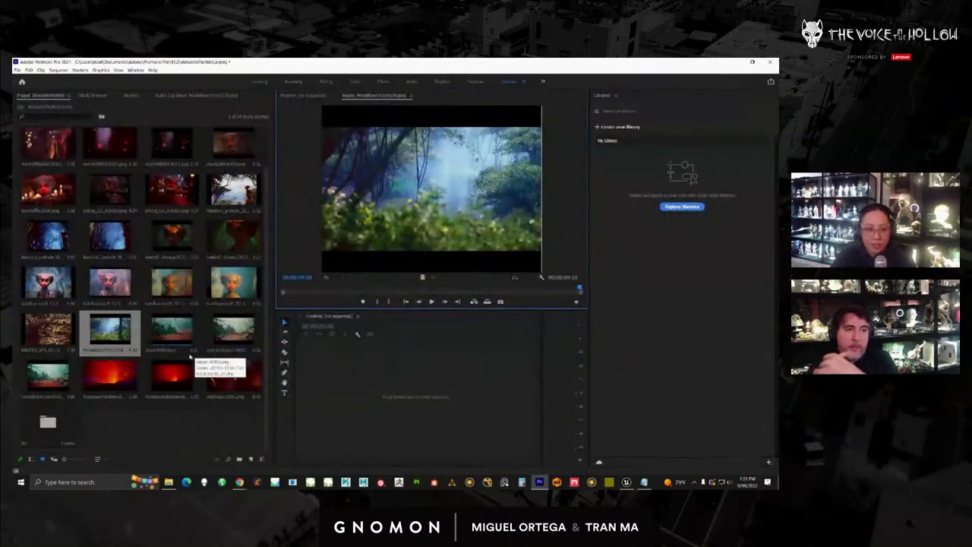
left_click(126, 342)
left_click(182, 332)
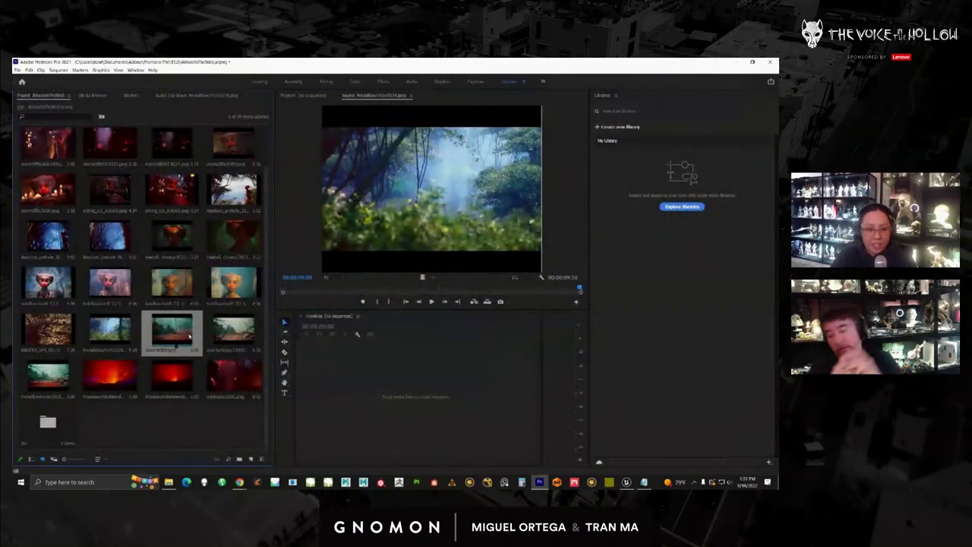
double_click(187, 333)
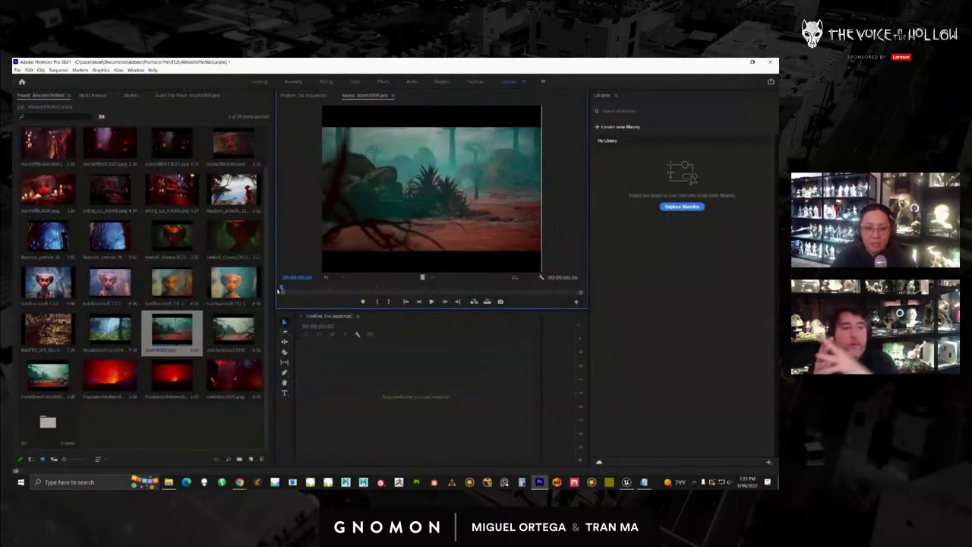
key("grave")
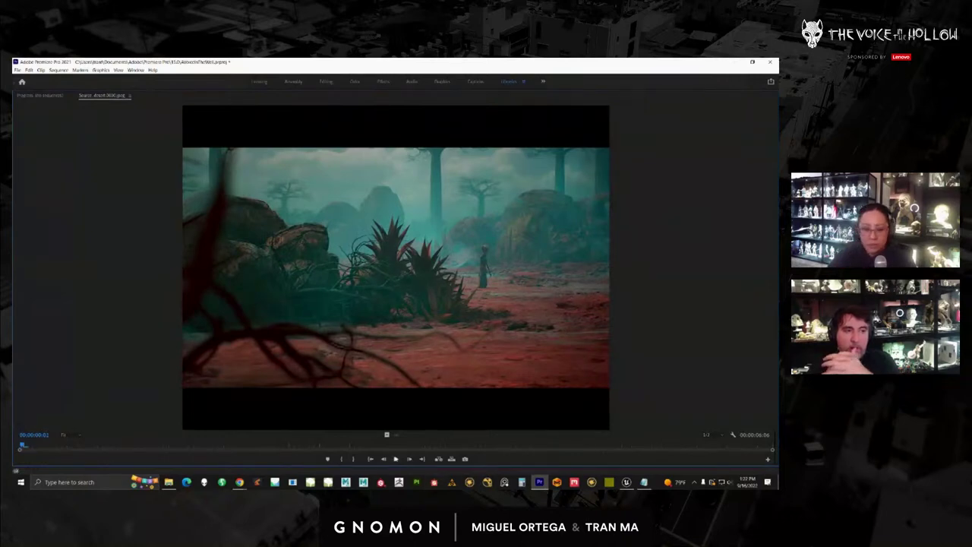
key("space")
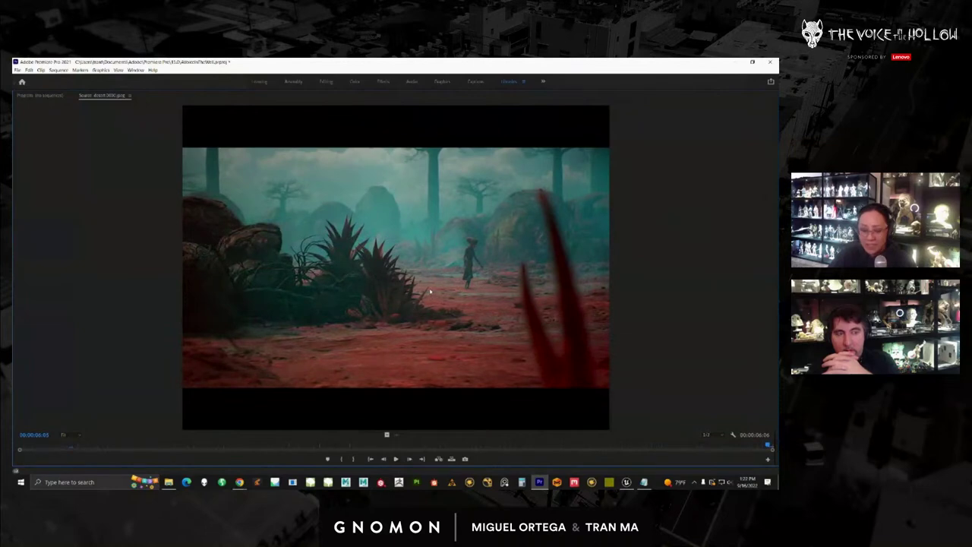
Return to the clip list and open the tangled branches, misty forest and teal desert clips in turn for comparison
key("grave")
double_click(34, 328)
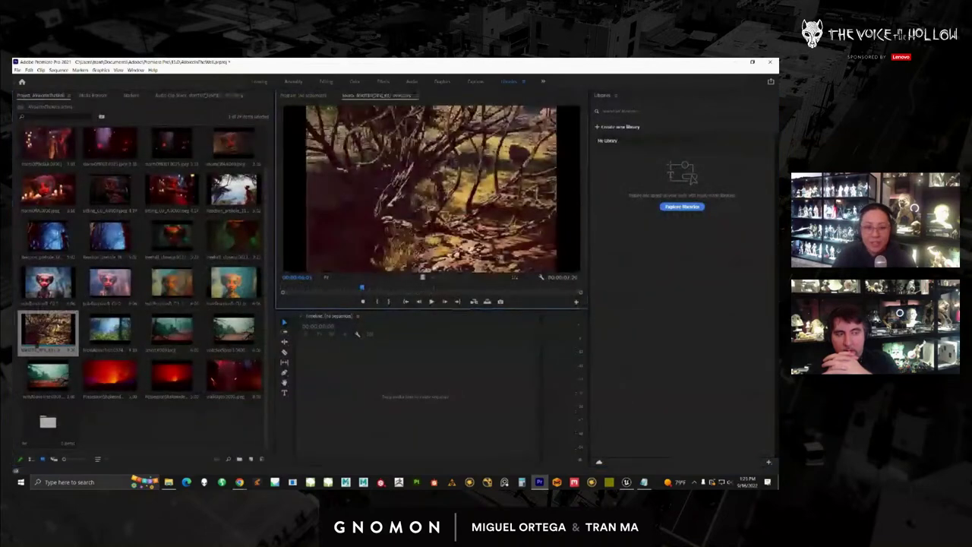
double_click(108, 330)
double_click(164, 331)
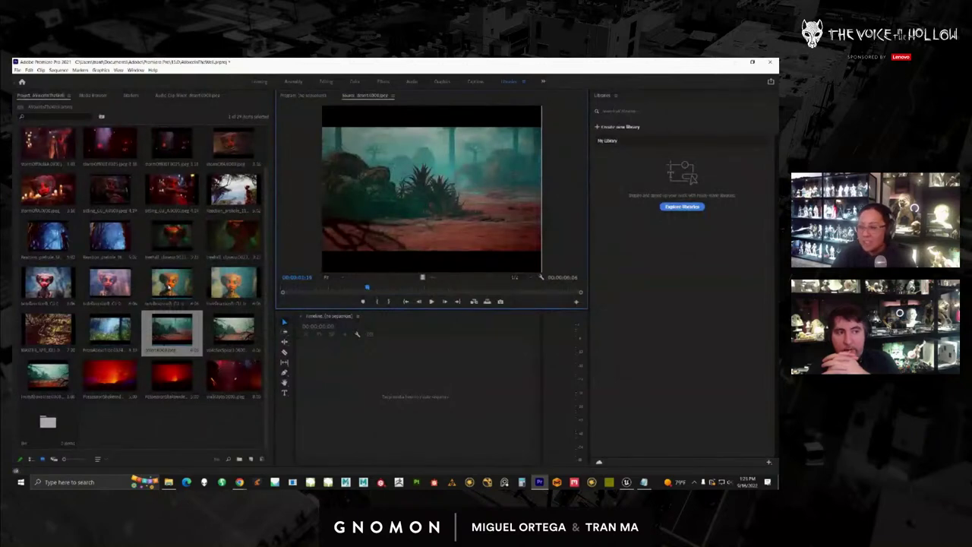
Open the paler, hazy desert clip with foreground branches, rewind it to the first frame, enlarge it and play it
double_click(220, 332)
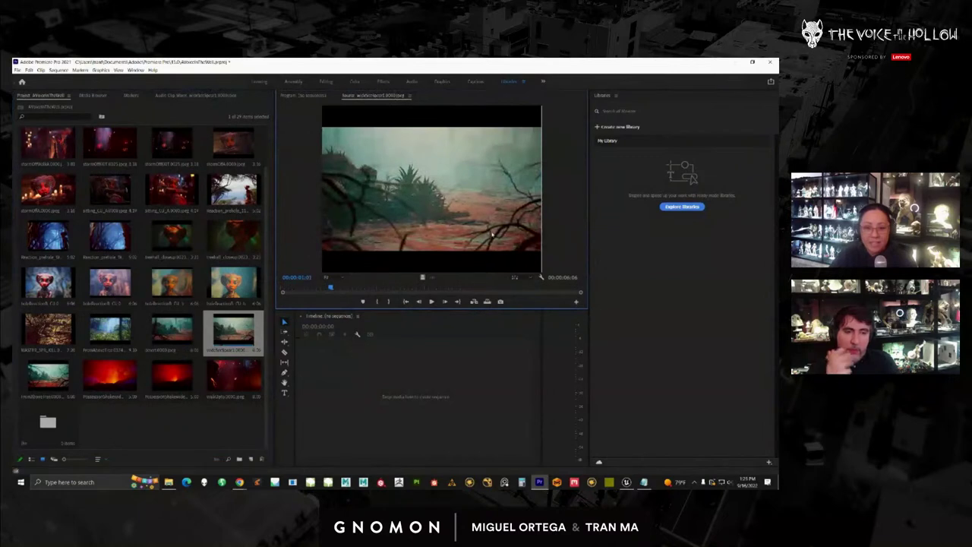
key("Home")
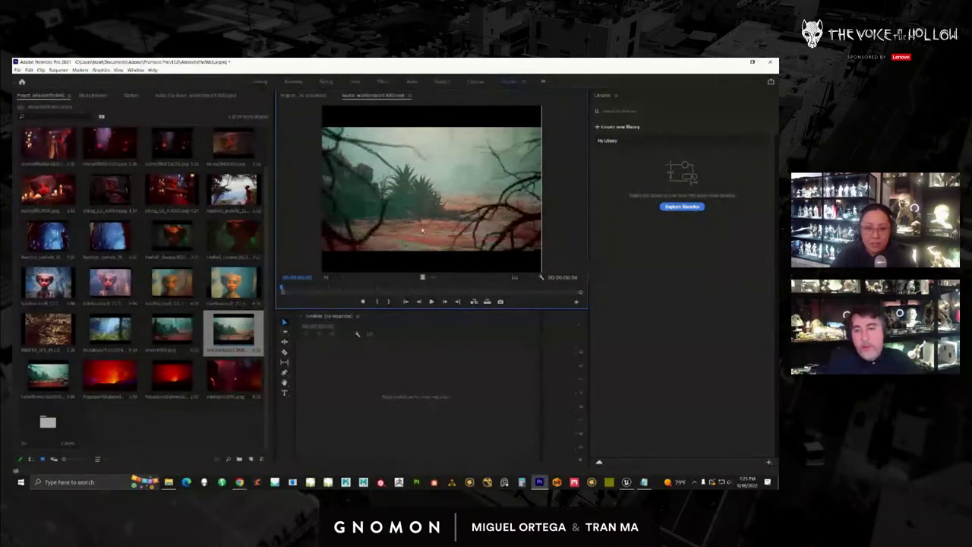
key("grave")
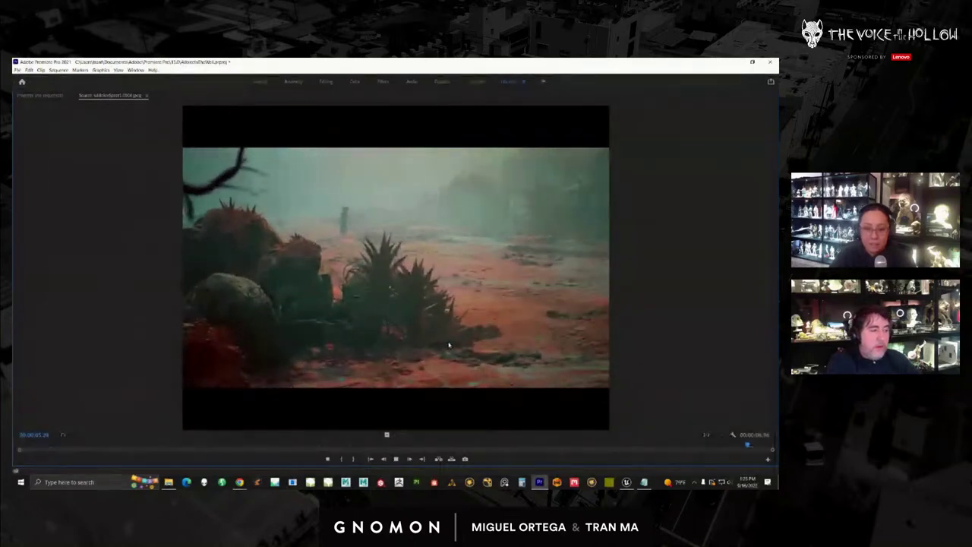
key("space")
Return to the clip list, open the more saturated desert version with puddles, rewind it, enlarge the preview and play it
key("grave")
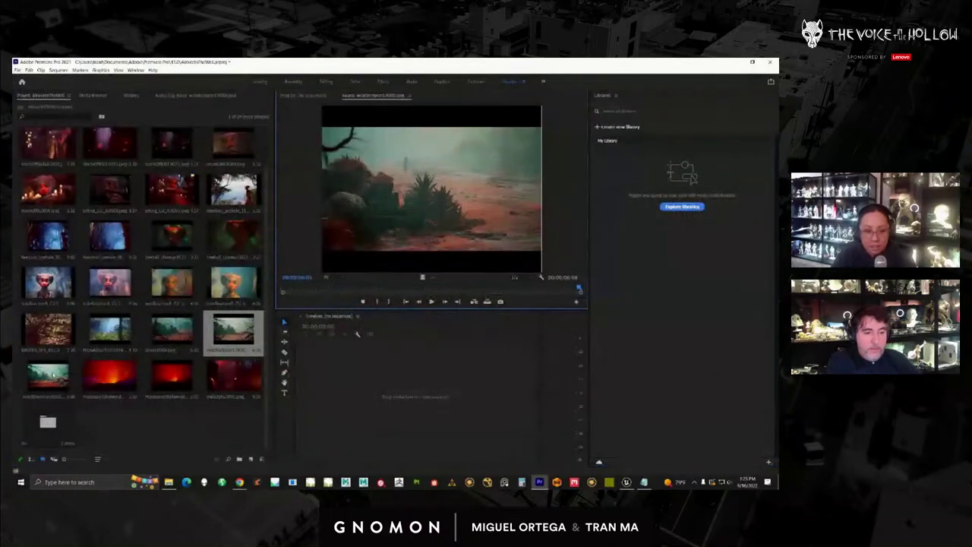
double_click(53, 376)
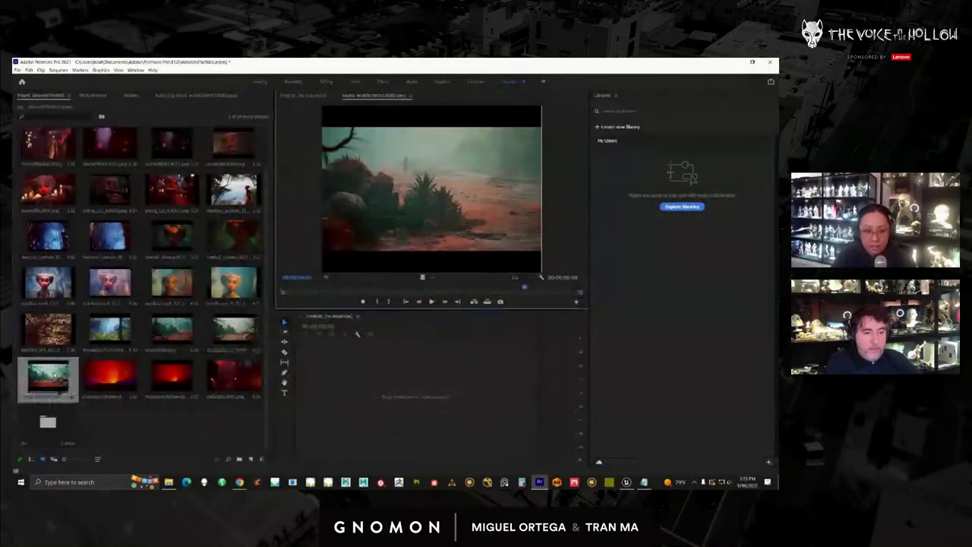
left_click(287, 289)
key("grave")
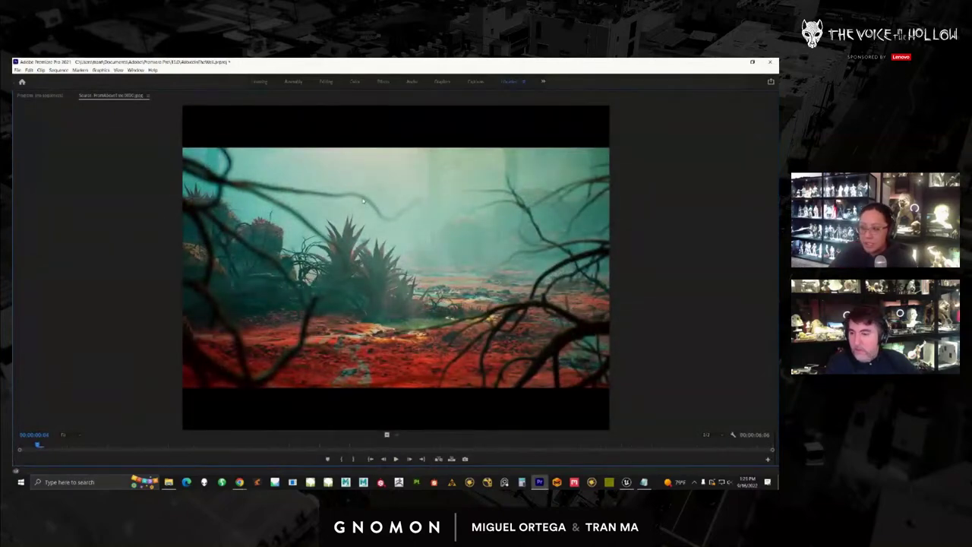
left_click(395, 458)
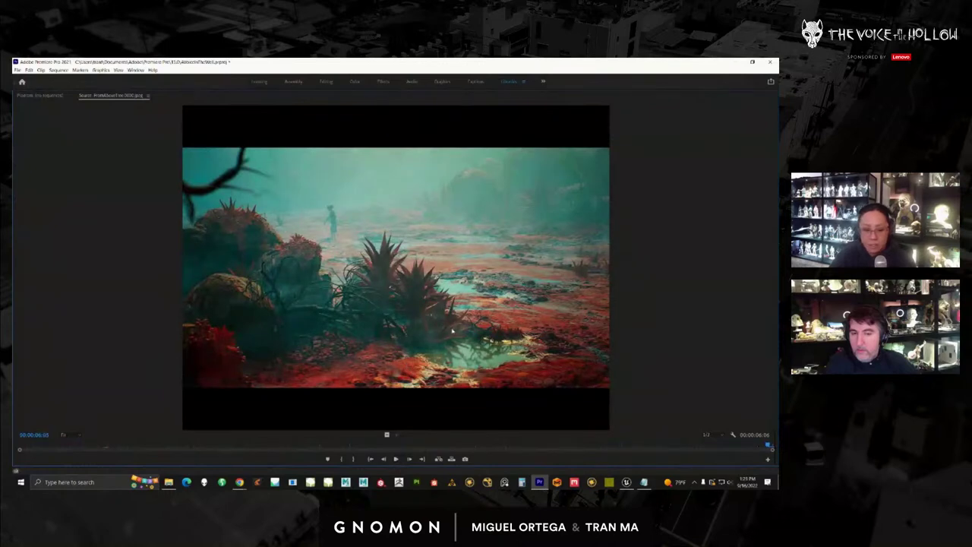
Return to the clip list, open the letterboxed dark red eruption clip, rewind it, enlarge the preview and play it
key("grave")
left_click(111, 384)
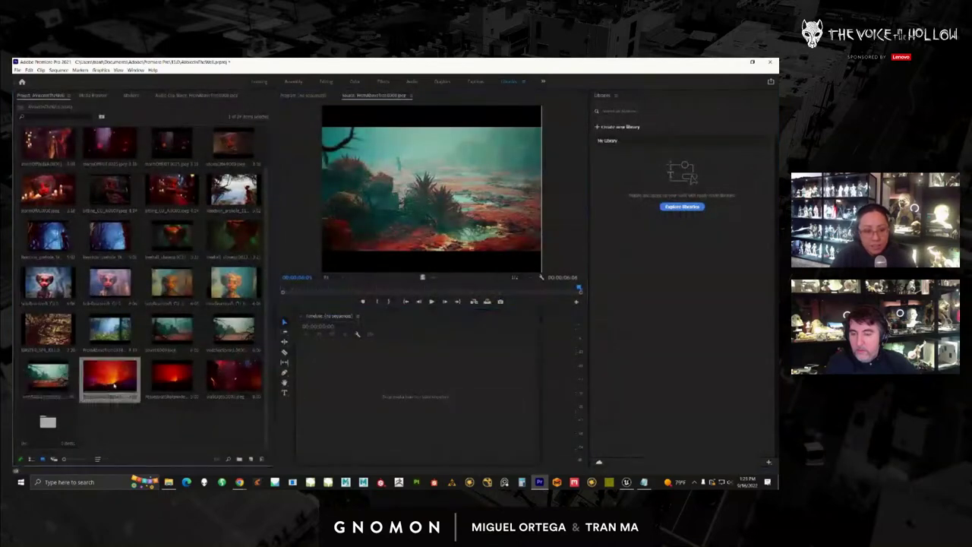
double_click(186, 382)
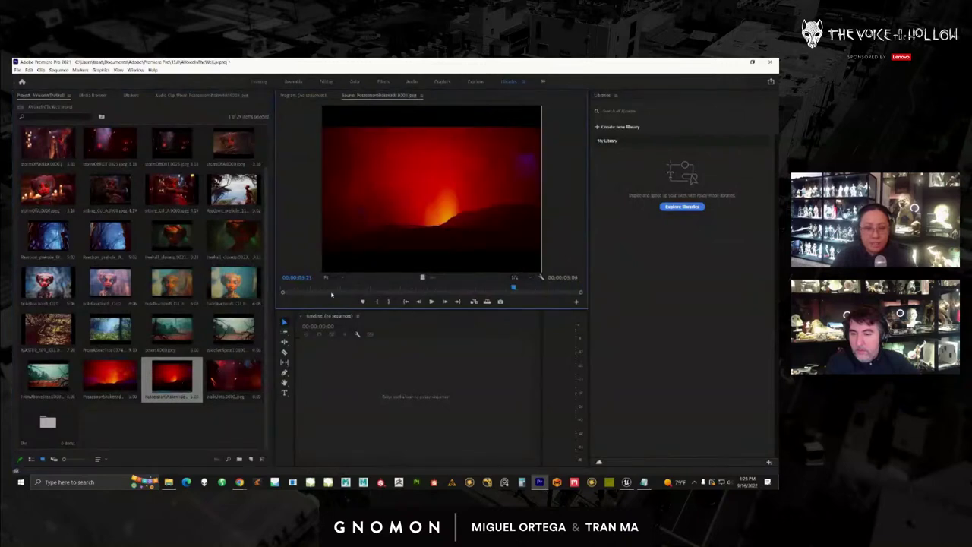
left_click_drag(329, 292, 280, 290)
key("grave")
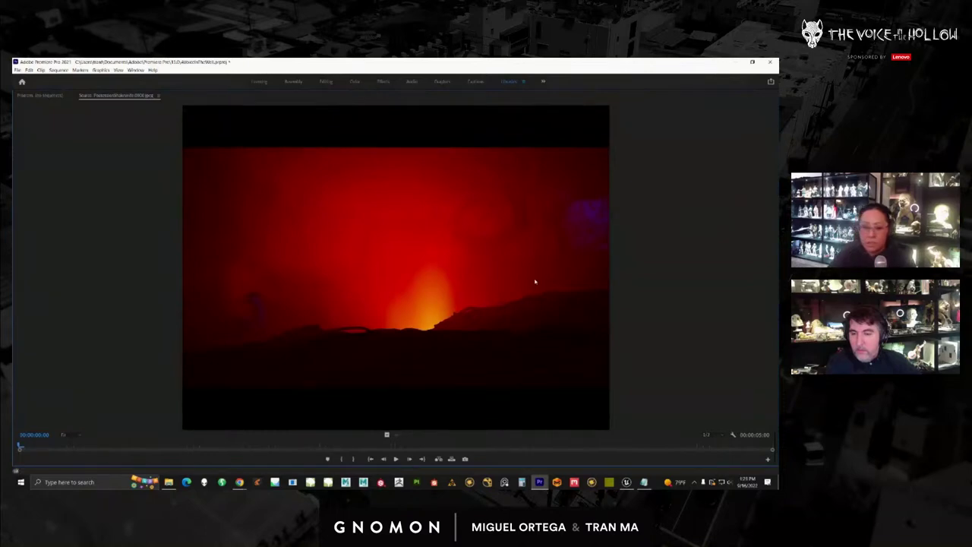
left_click(395, 459)
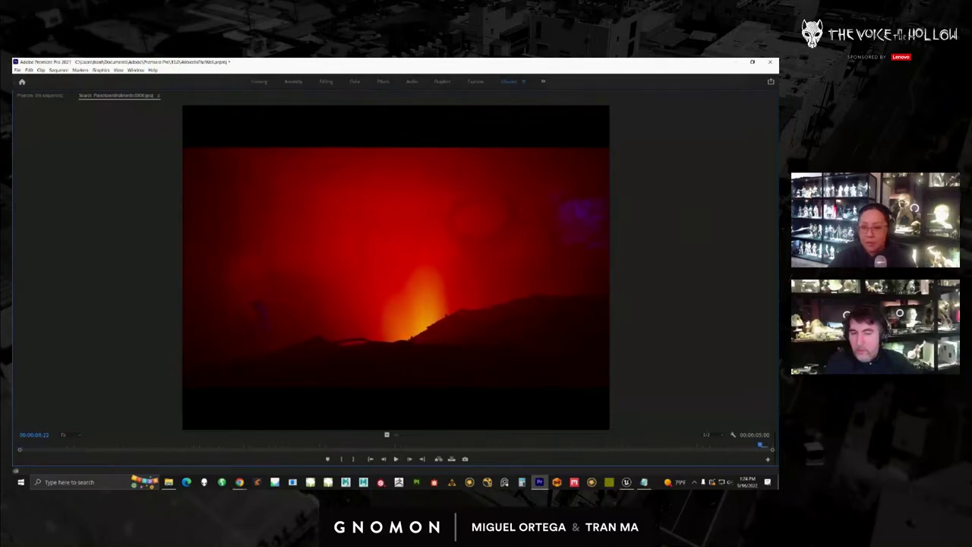
Outline the faint horned shape in the red sky, circle the small figure near the ridge and clear the marks
mouse_move(458, 202)
left_mouse_down()
mouse_move(460, 210)
mouse_move(503, 217)
mouse_move(504, 198)
mouse_move(527, 214)
mouse_move(492, 265)
mouse_move(460, 261)
mouse_move(458, 271)
left_mouse_up()
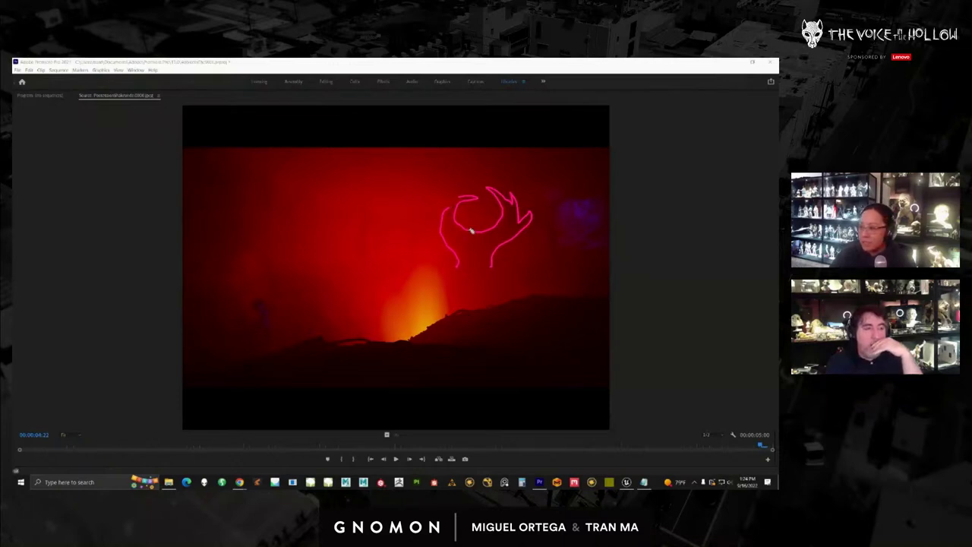
left_click_drag(227, 308, 243, 302)
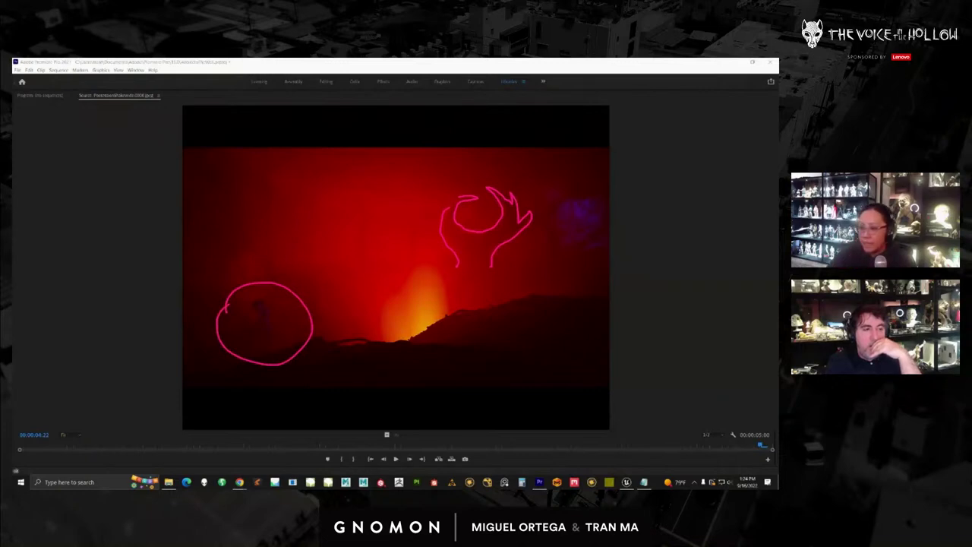
left_click(721, 302)
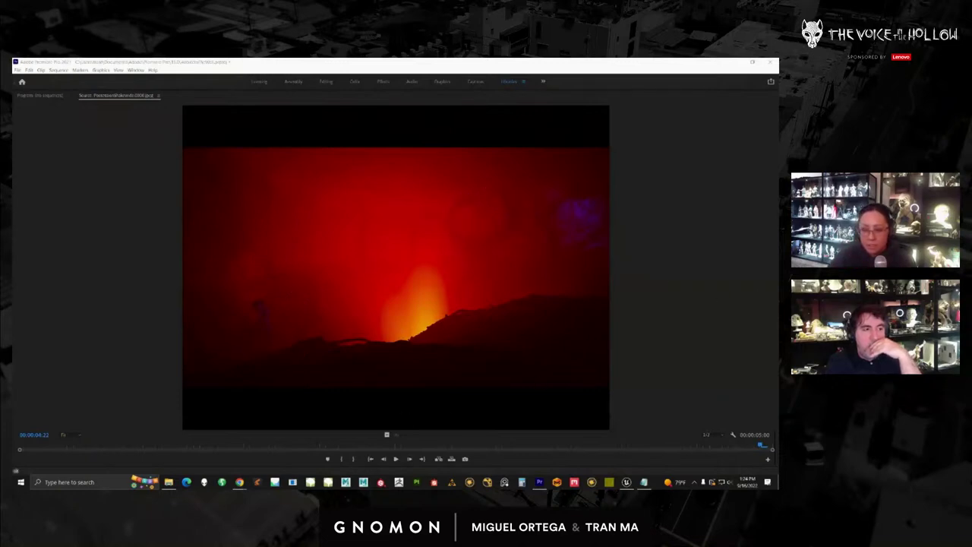
Replay the dark red eruption clip from its first frame and return to the clip list
left_click(33, 447)
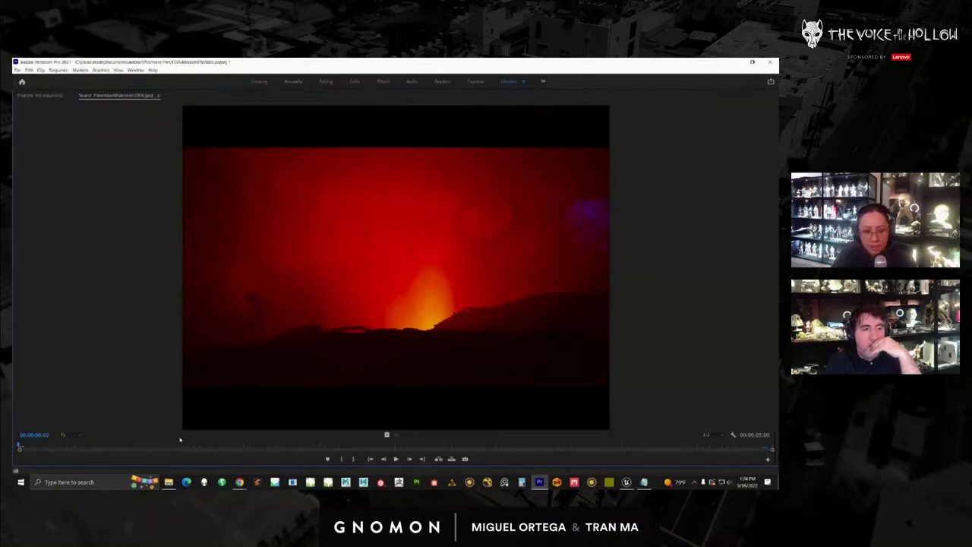
left_click(397, 458)
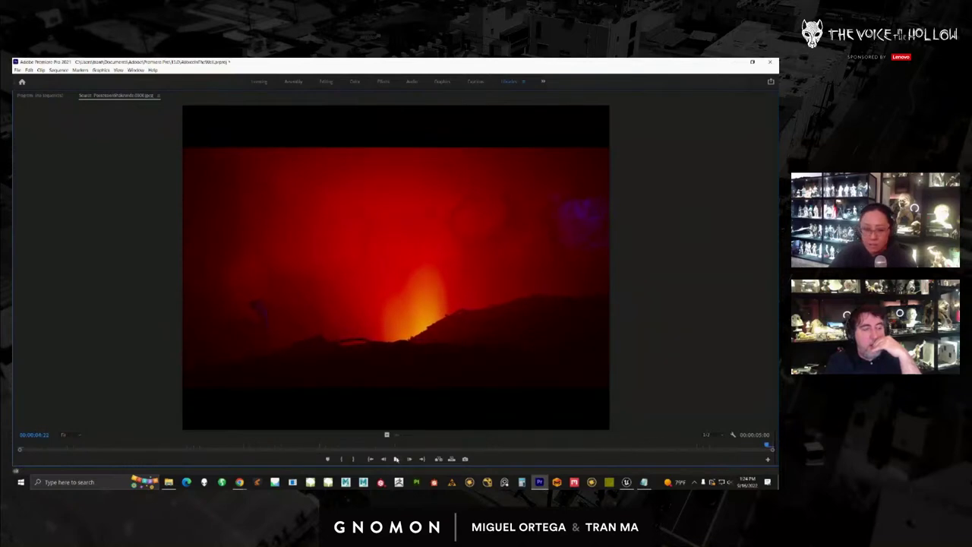
key("grave")
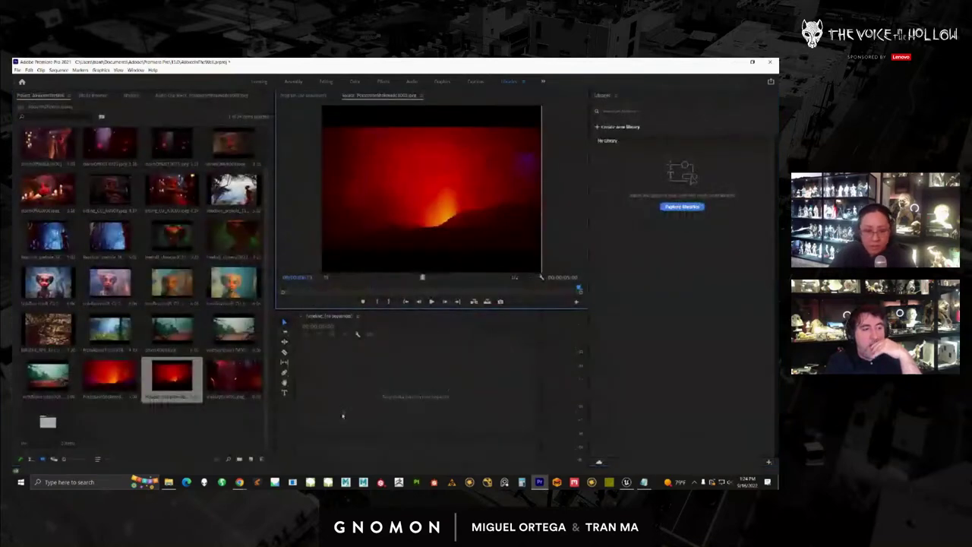
Open the full-frame orange and purple eruption version enlarged, circle the figure and draw an arrow to it from the glow
double_click(120, 385)
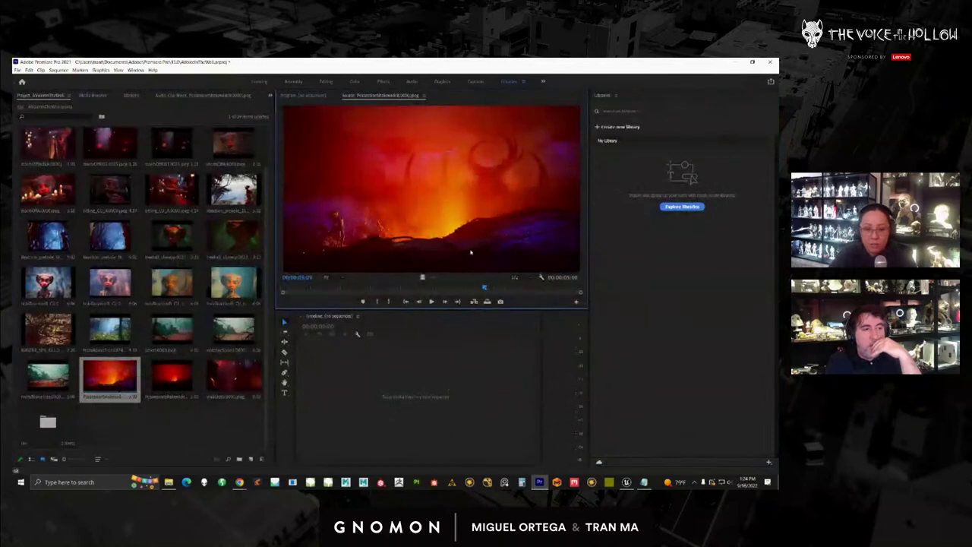
key("grave")
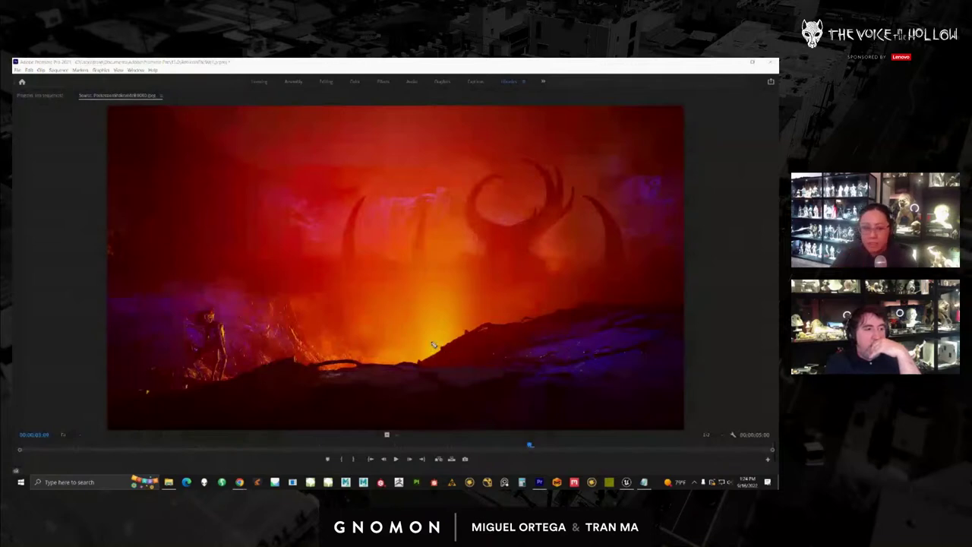
mouse_move(173, 304)
left_mouse_down()
mouse_move(269, 357)
mouse_move(203, 311)
left_mouse_up()
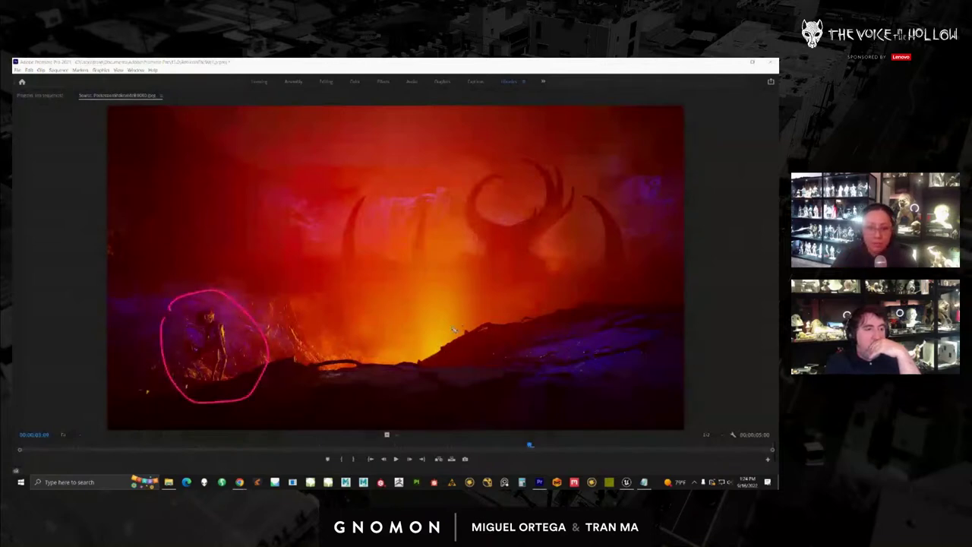
left_click_drag(436, 343, 276, 346)
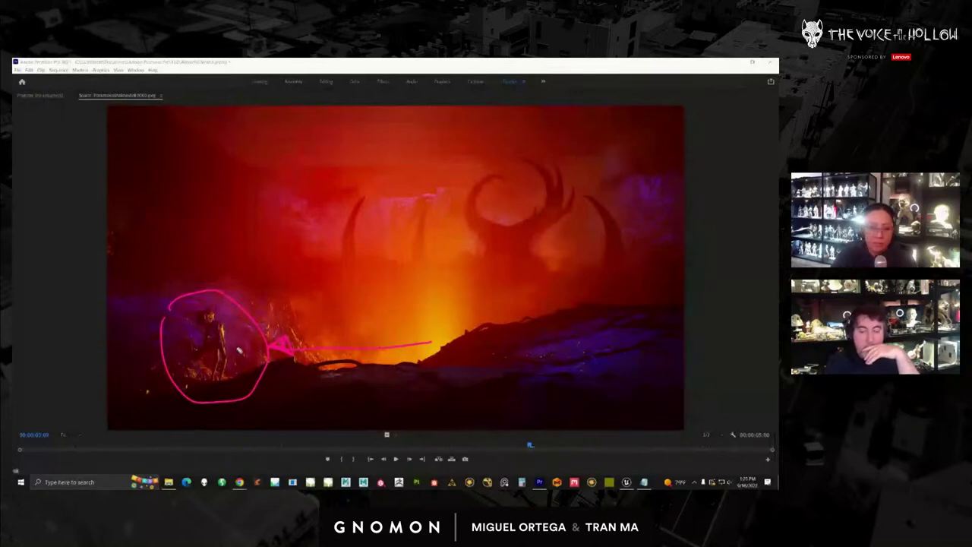
Mark the spiky shapes beside the figure and the ground beneath it with freehand strokes, and clear all marks
mouse_move(263, 311)
left_mouse_down()
mouse_move(298, 313)
mouse_move(240, 332)
mouse_move(247, 348)
left_mouse_up()
mouse_move(180, 386)
left_mouse_down()
mouse_move(175, 376)
mouse_move(249, 397)
mouse_move(293, 387)
left_mouse_up()
left_click_drag(304, 374, 360, 385)
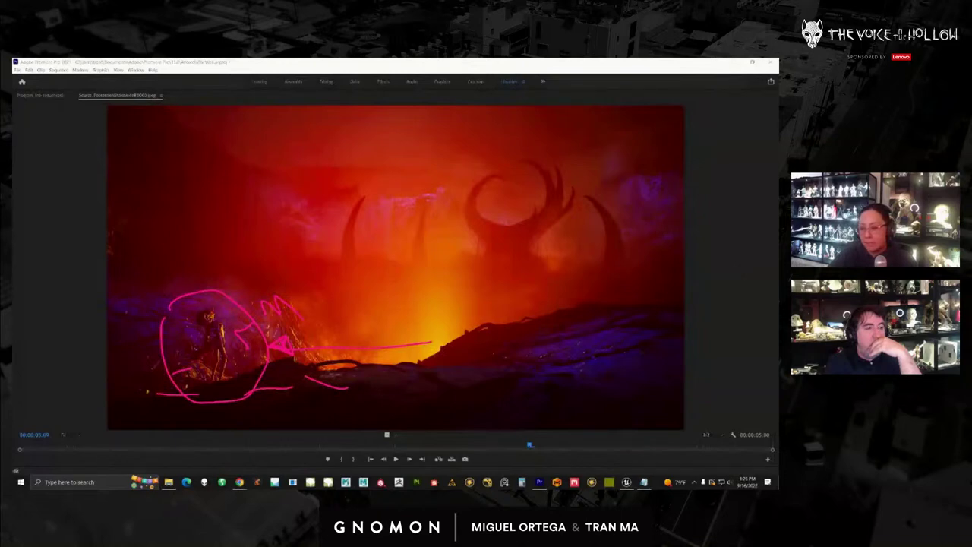
key("Escape")
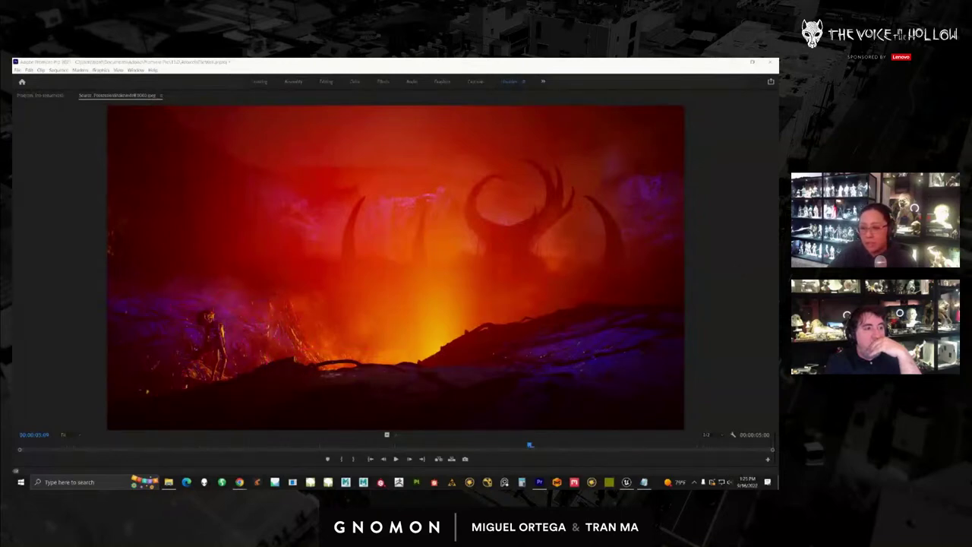
Outline the blue-lit foreground ridge, and trace the ring of purple areas surrounding the fiery centre with freehand strokes
mouse_move(502, 332)
left_mouse_down()
mouse_move(680, 355)
mouse_move(535, 377)
mouse_move(259, 395)
left_mouse_up()
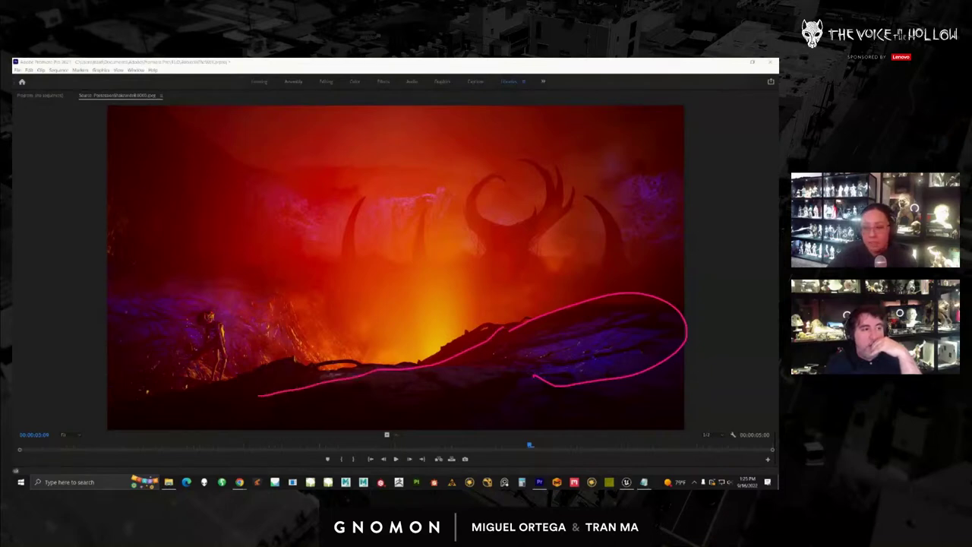
left_click_drag(260, 182, 468, 191)
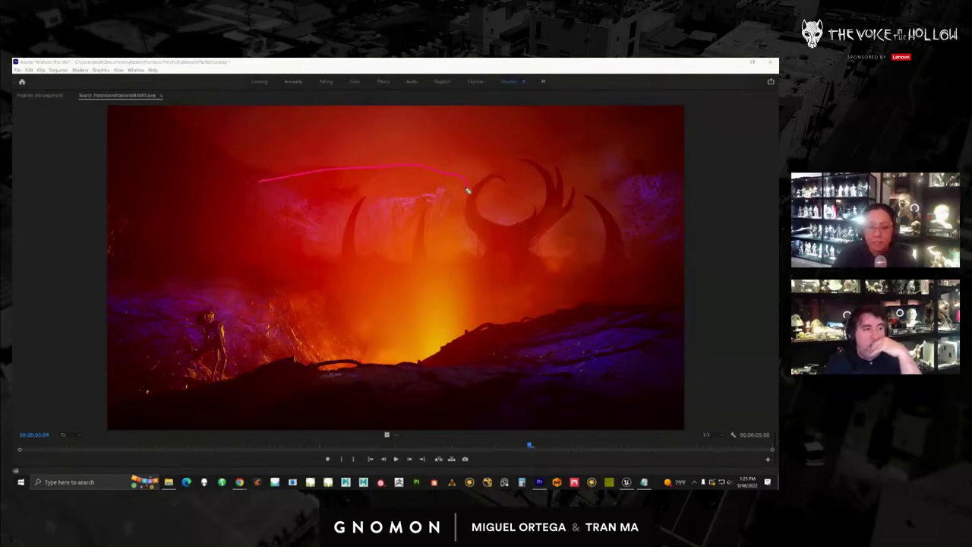
left_click_drag(242, 192, 116, 311)
left_click_drag(258, 261, 367, 240)
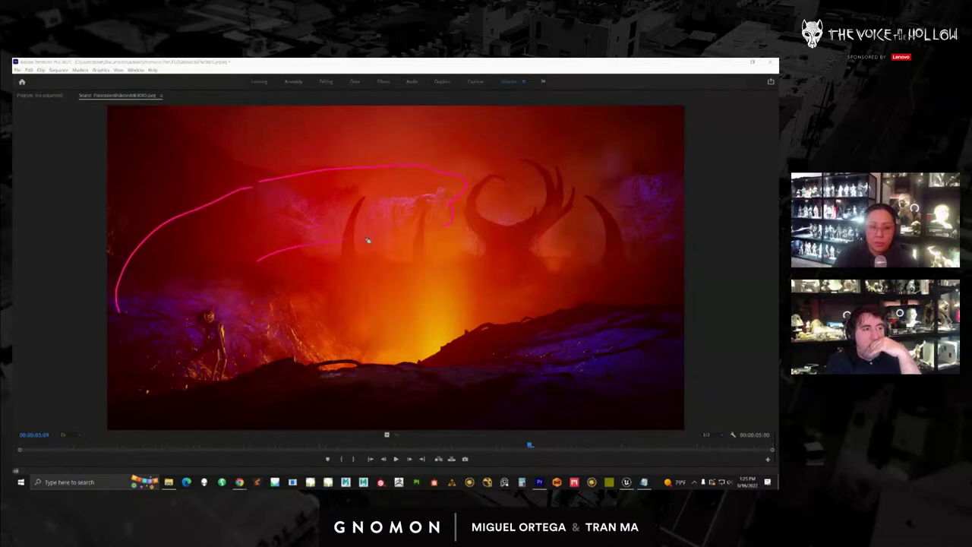
left_click_drag(578, 174, 687, 200)
mouse_move(636, 243)
left_mouse_down()
mouse_move(514, 331)
mouse_move(345, 387)
mouse_move(262, 331)
mouse_move(258, 275)
left_mouse_up()
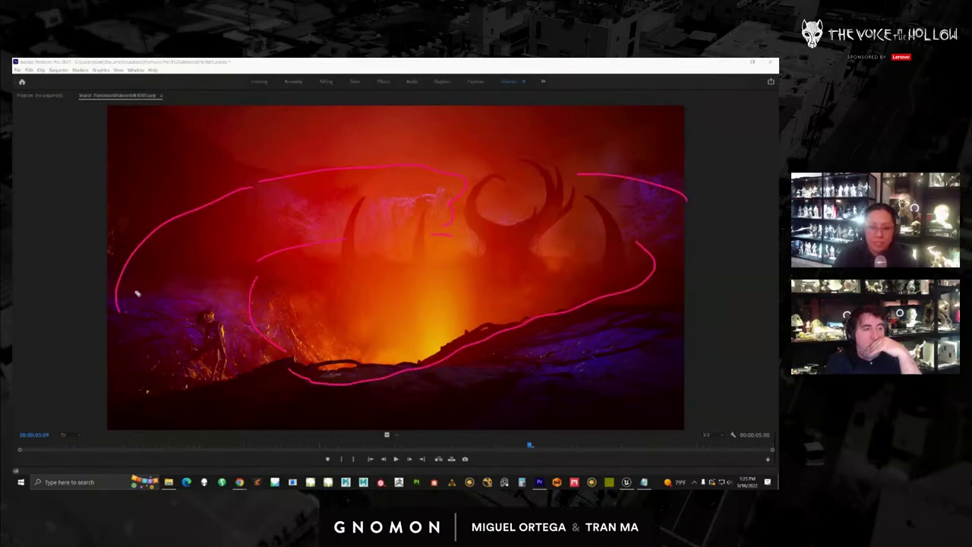
left_click_drag(130, 293, 198, 396)
left_click_drag(591, 401, 694, 367)
left_click_drag(642, 245, 607, 219)
left_click_drag(588, 169, 661, 184)
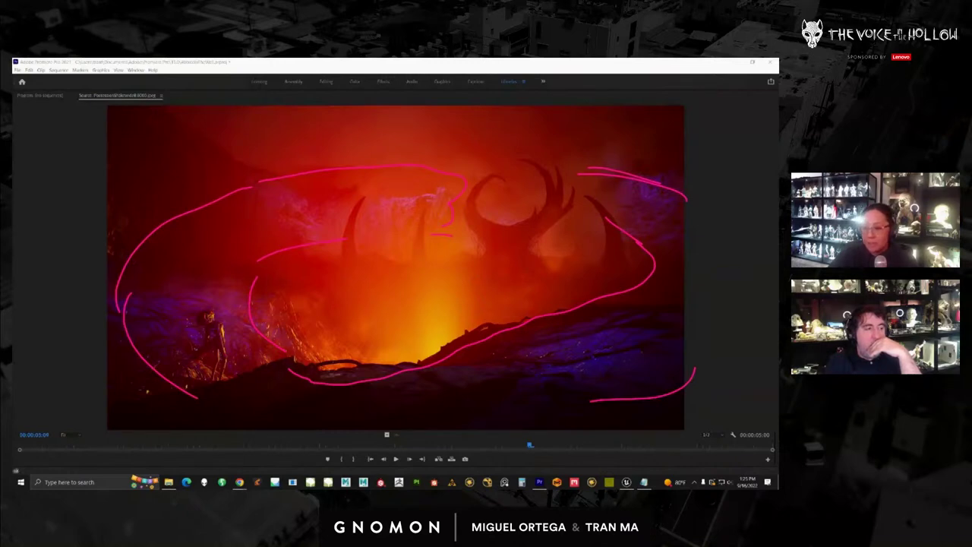
Clear the existing marks, sketch short strokes around the horn tips and the purple patches beside them, and clear those strokes
key("e")
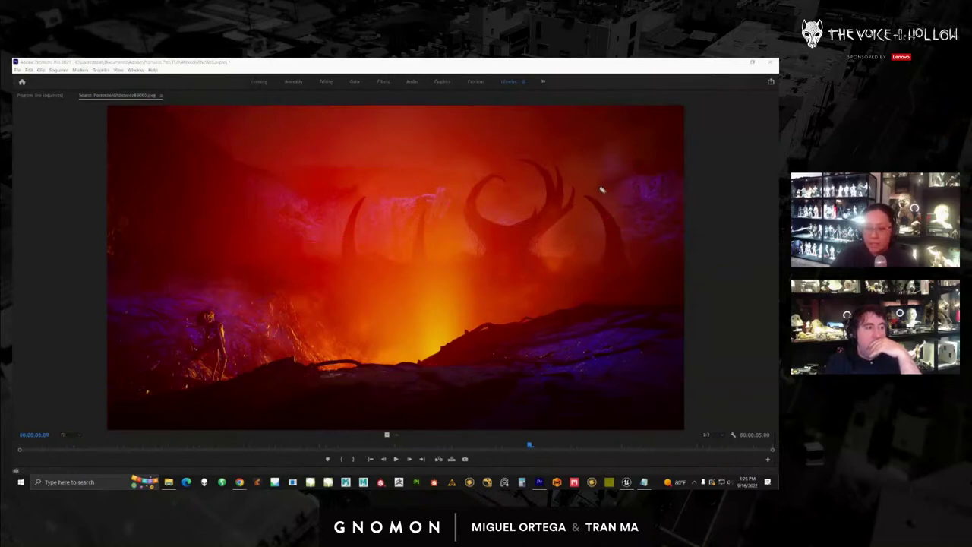
mouse_move(600, 188)
left_mouse_down()
mouse_move(620, 204)
mouse_move(571, 206)
left_mouse_up()
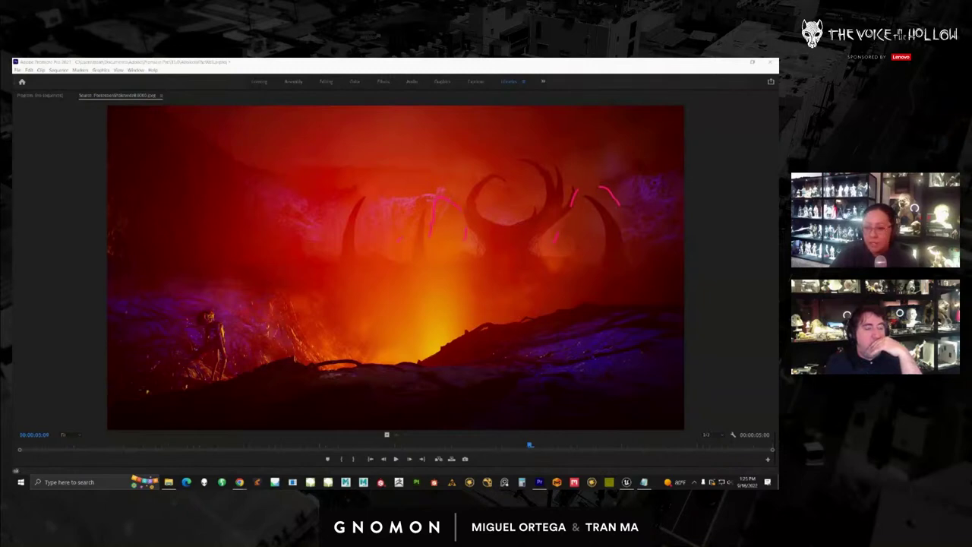
key("e")
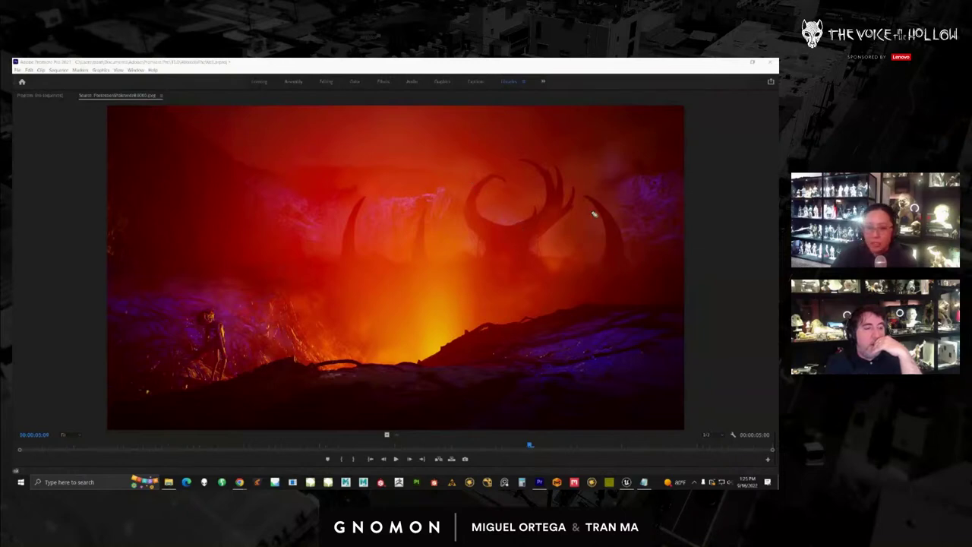
Trace the curved horns and spikes behind the fiery glow with freehand strokes, and clear the marks
mouse_move(571, 190)
left_mouse_down()
mouse_move(596, 196)
mouse_move(643, 260)
left_mouse_up()
left_click_drag(441, 230, 447, 260)
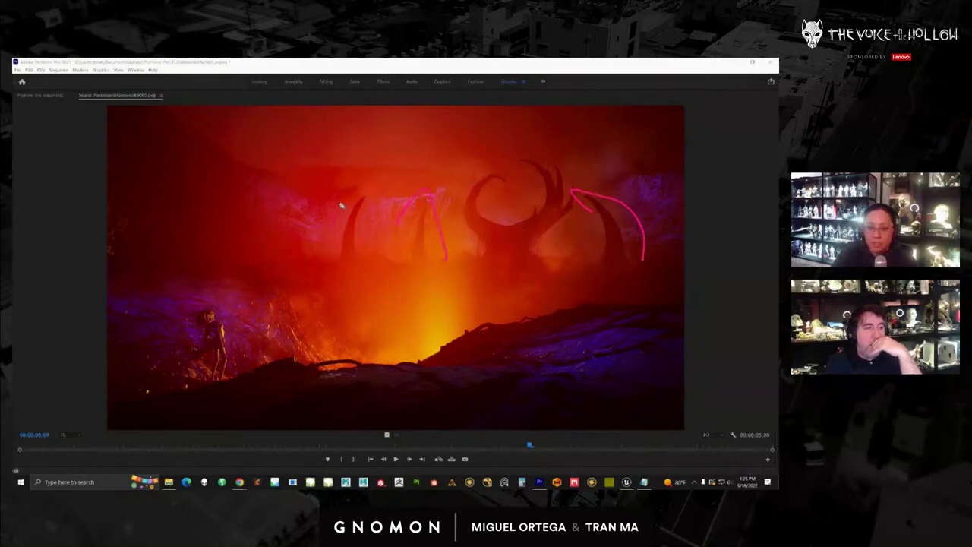
left_click_drag(462, 203, 496, 189)
mouse_move(527, 218)
left_mouse_down()
mouse_move(541, 201)
mouse_move(521, 165)
left_mouse_up()
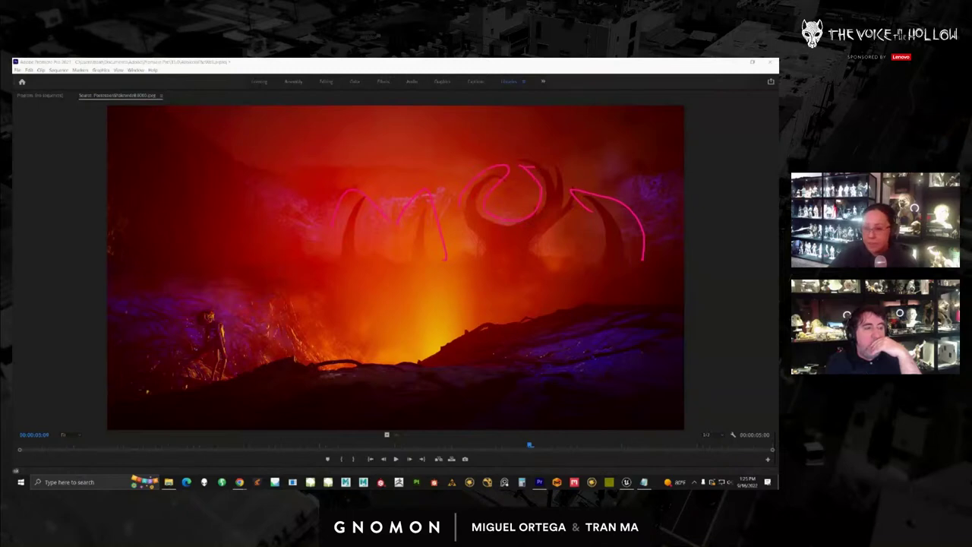
key("e")
Replay the orange and purple eruption clip from its start and return to the beginning of the clip list
left_click_drag(532, 443, 19, 446)
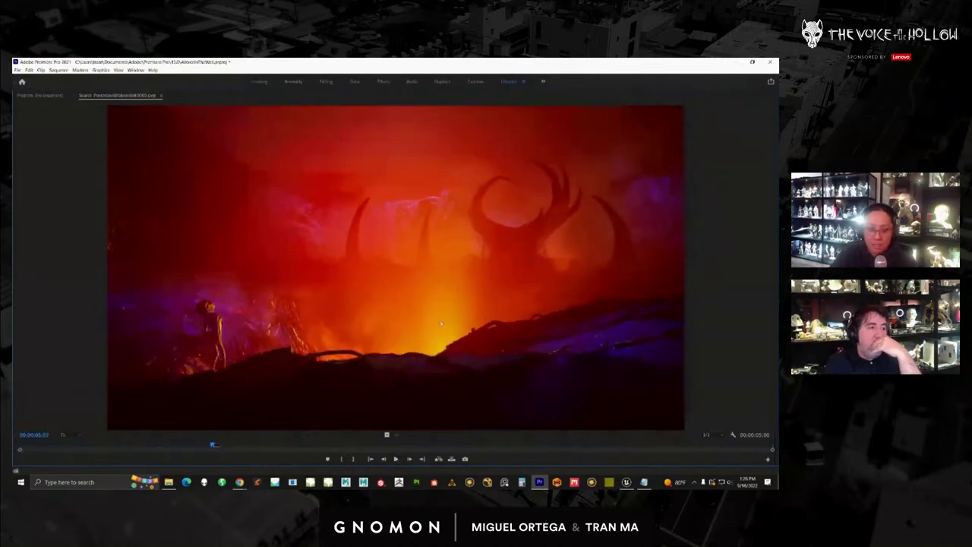
key("grave")
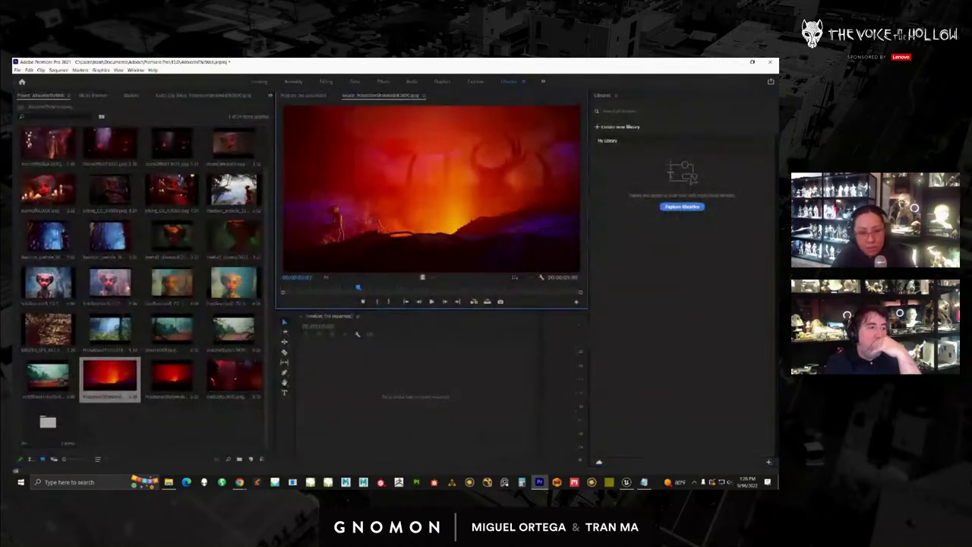
scroll(170, 155, "up", 2)
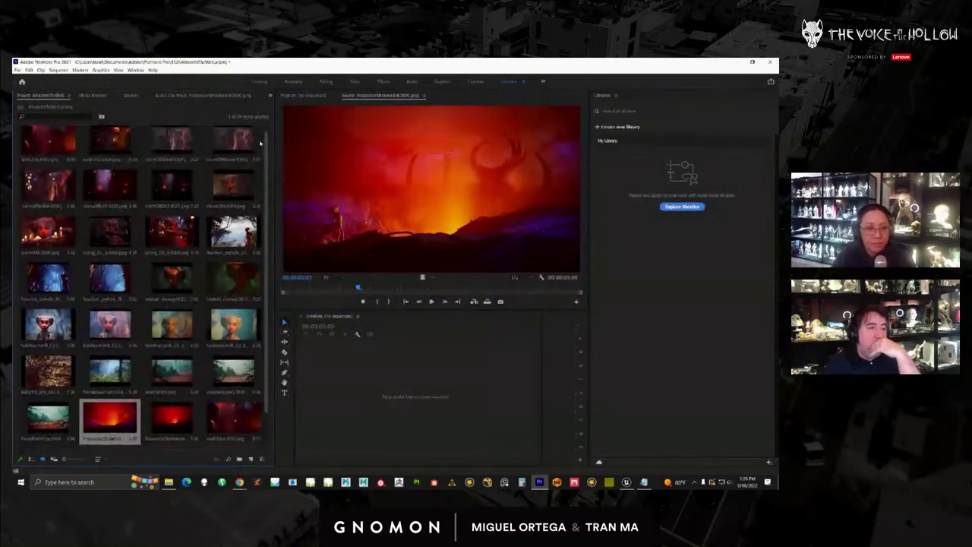
Open the letterboxed clip of the figure entering the fire-lit hall enlarged, and play it from its start
left_click(171, 160)
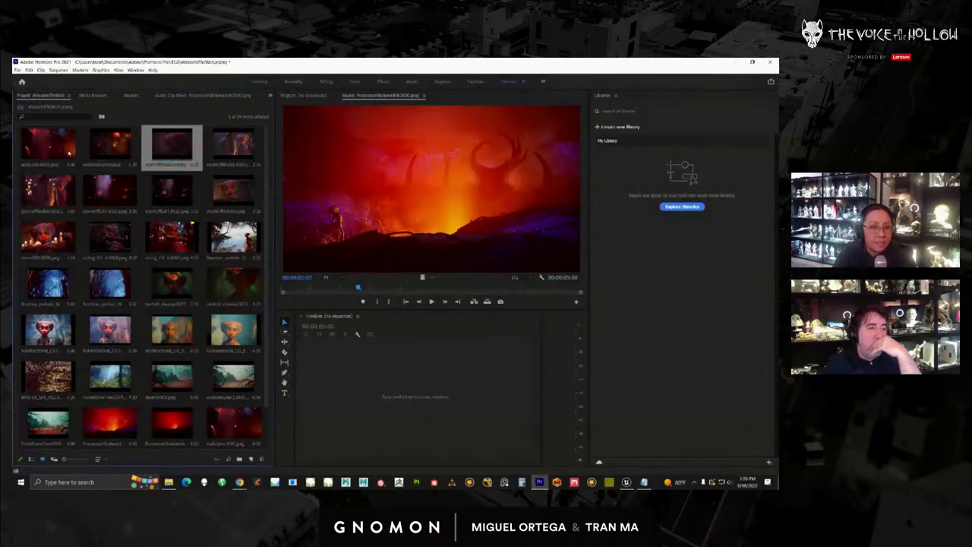
left_click(116, 154)
double_click(113, 151)
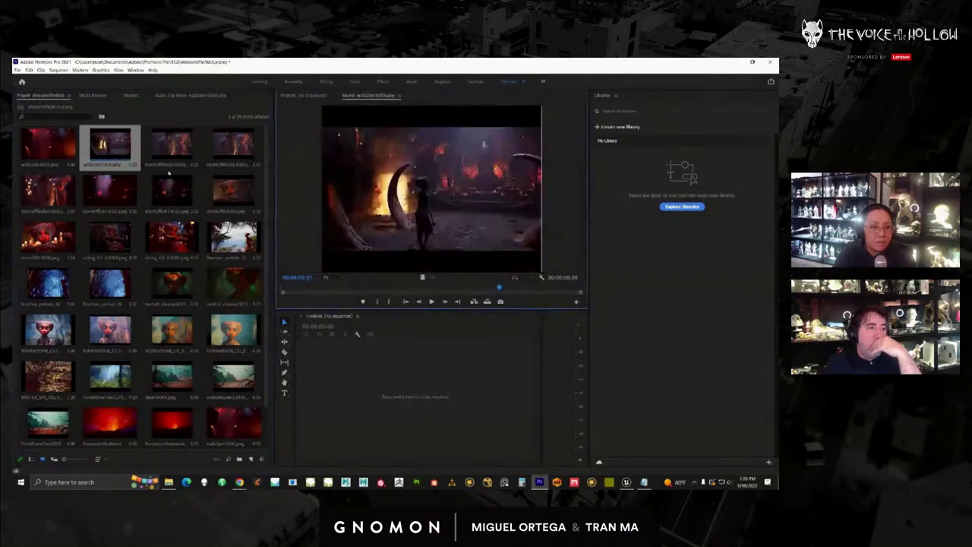
key("grave")
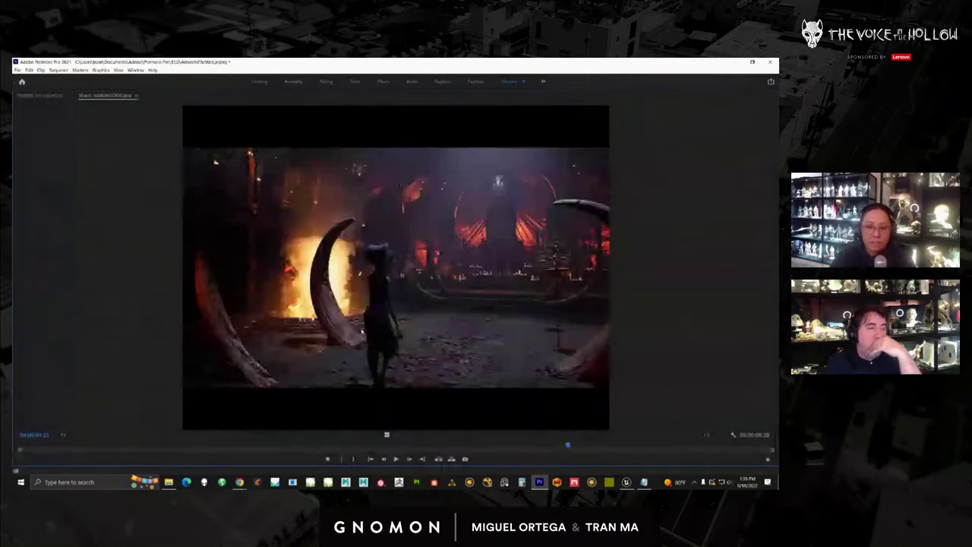
left_click_drag(172, 445, 26, 450)
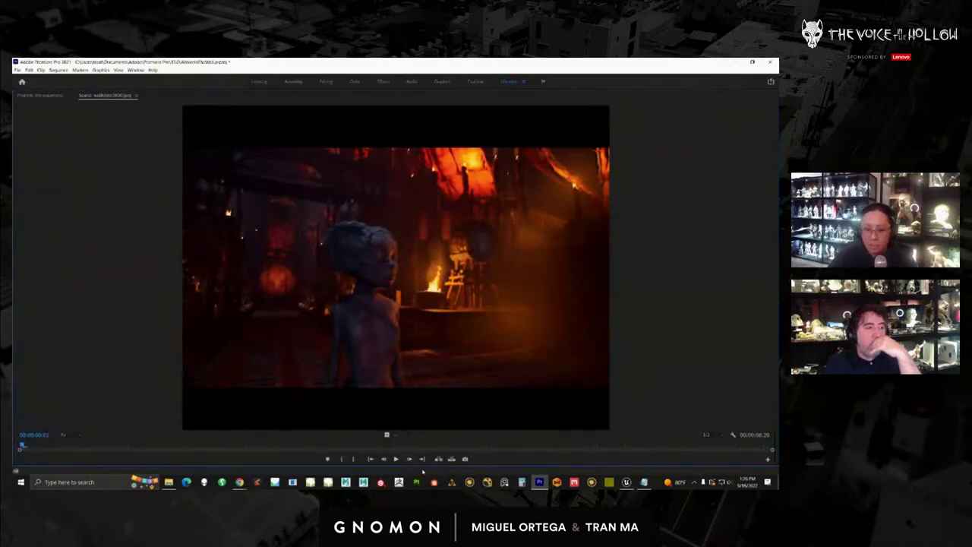
left_click(395, 460)
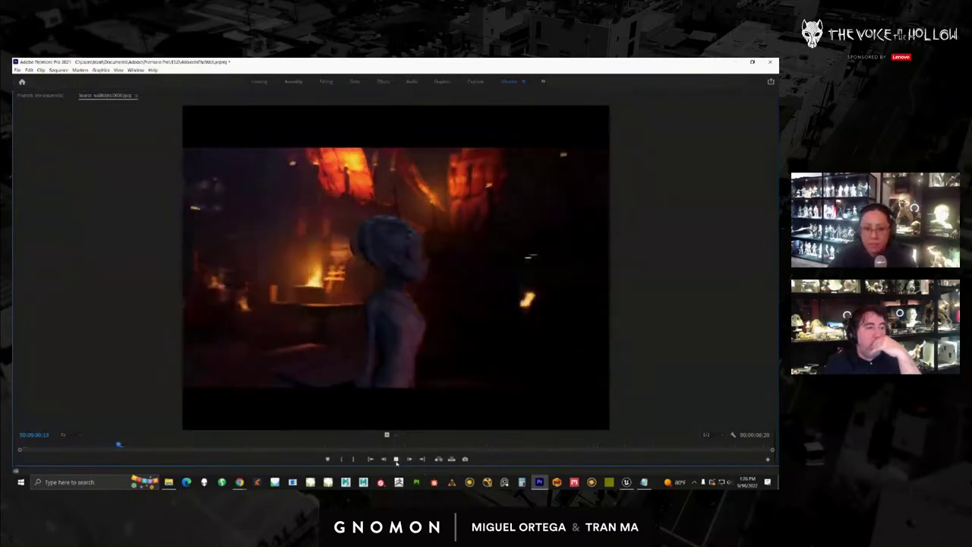
left_click(397, 460)
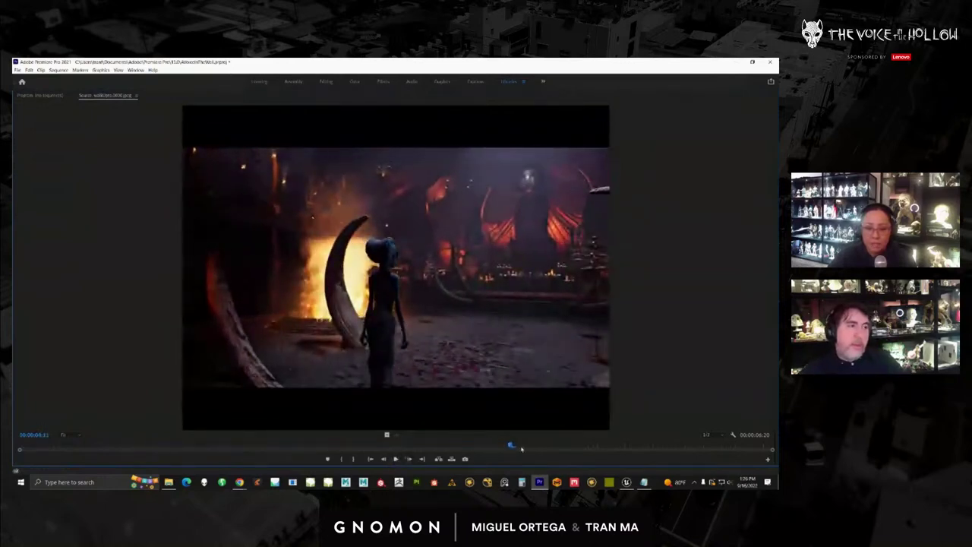
Replay the letterboxed hall clip from near its beginning and return to the clip list
left_click_drag(513, 446, 54, 448)
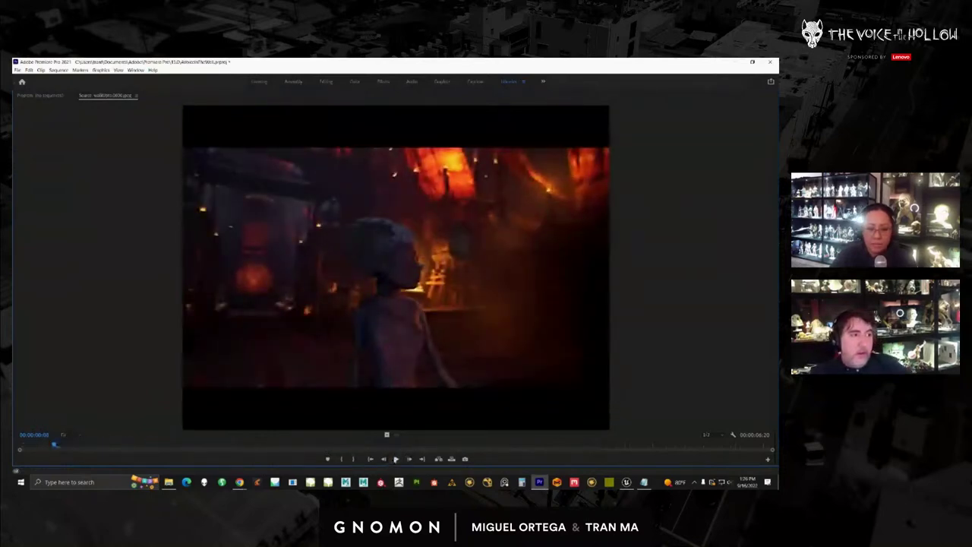
left_click(395, 458)
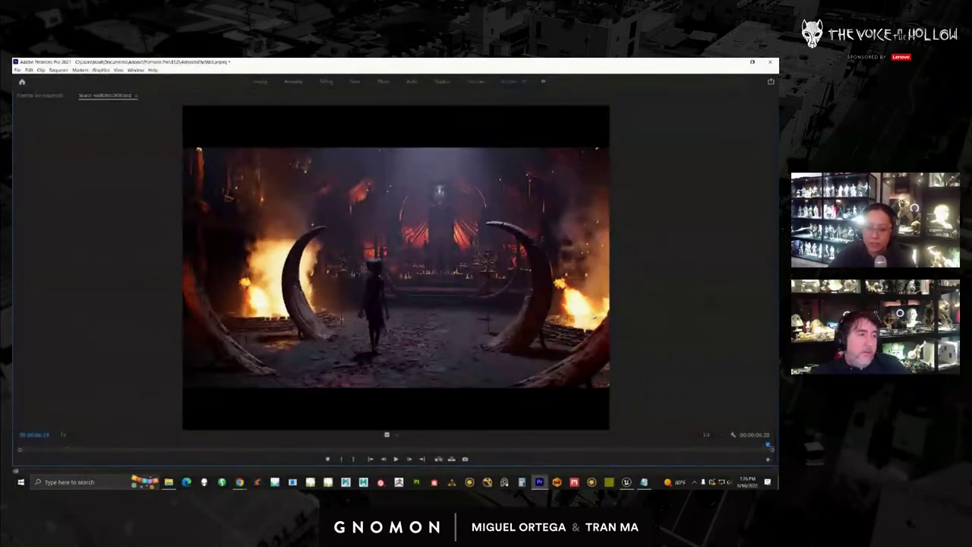
key("grave")
Preview the character shot framed by trees and the close-up against the blue background, and look through the clip list
double_click(249, 252)
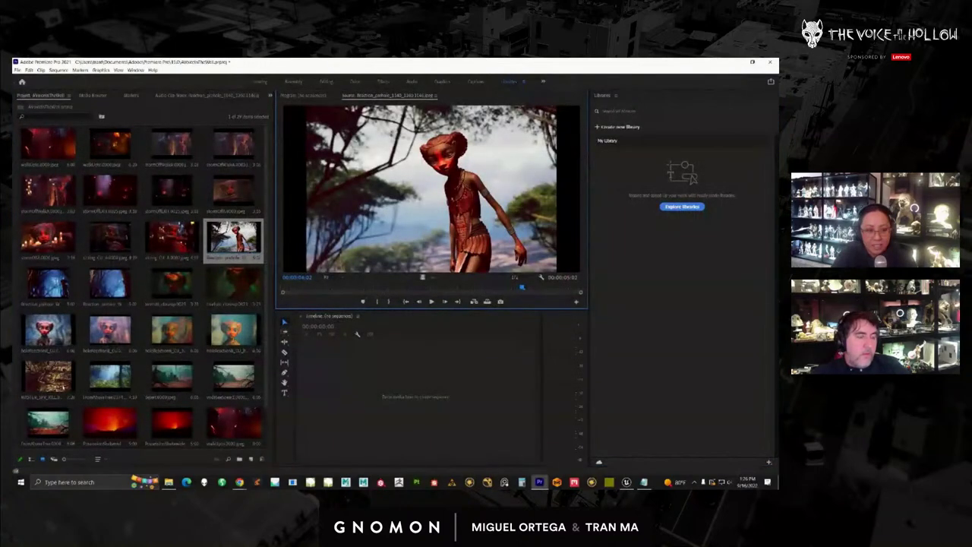
double_click(47, 375)
double_click(48, 330)
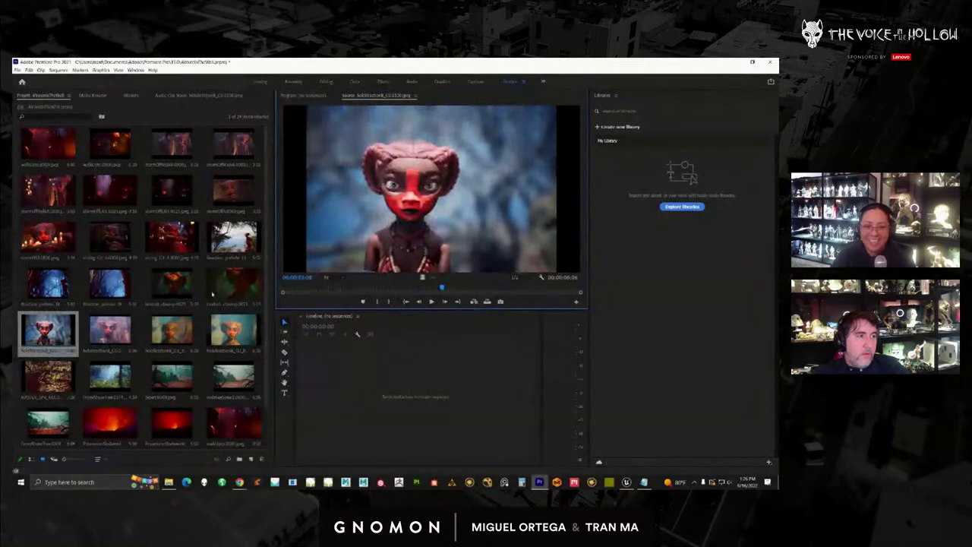
scroll(262, 274, "down", 2)
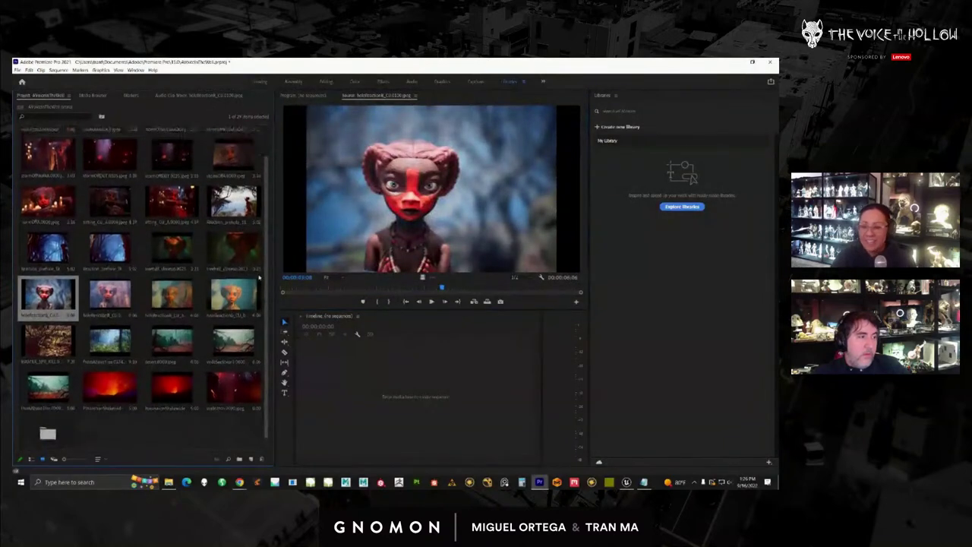
scroll(259, 279, "up", 2)
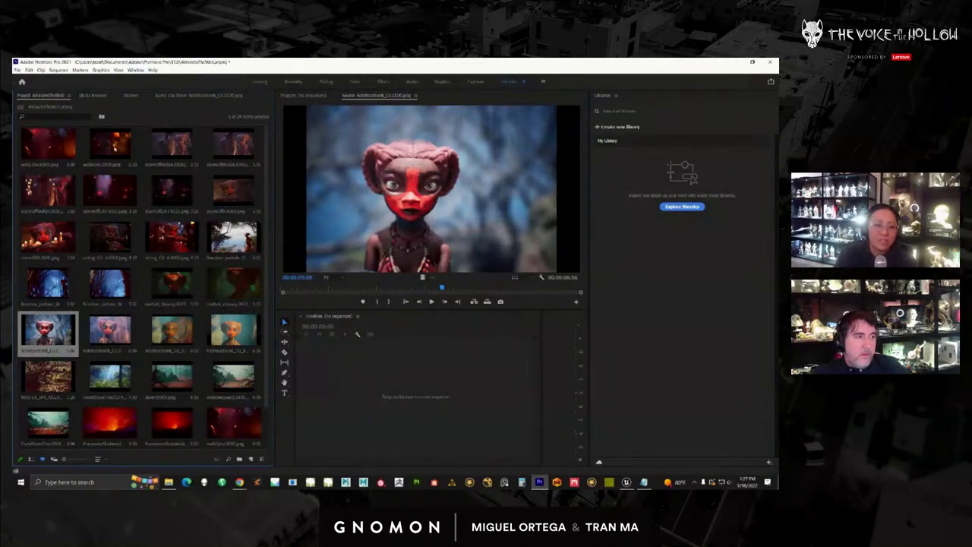
Reopen the letterboxed hall clip enlarged and scrub it to the frame of the figure walking near the fire, at 00:00:02:14
double_click(110, 145)
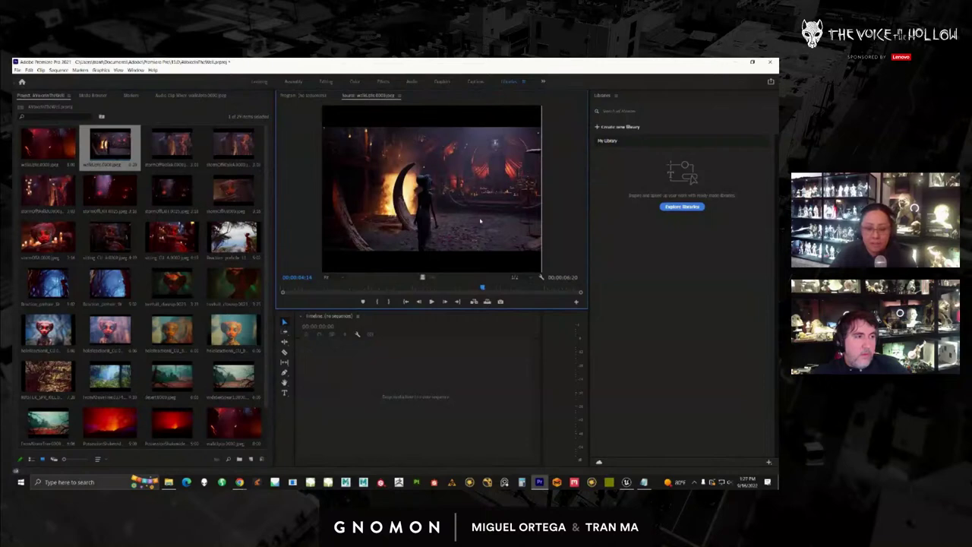
key("grave")
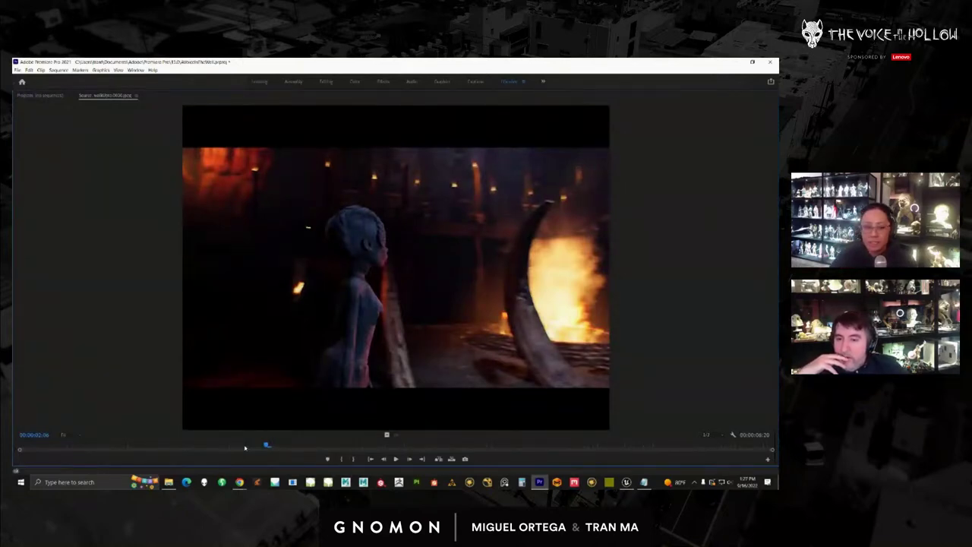
key("space")
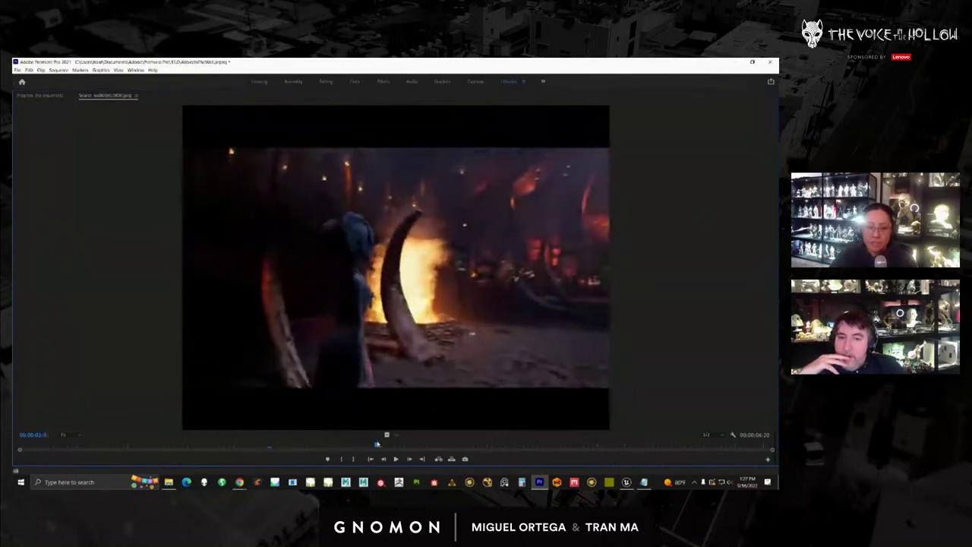
left_click_drag(529, 445, 296, 459)
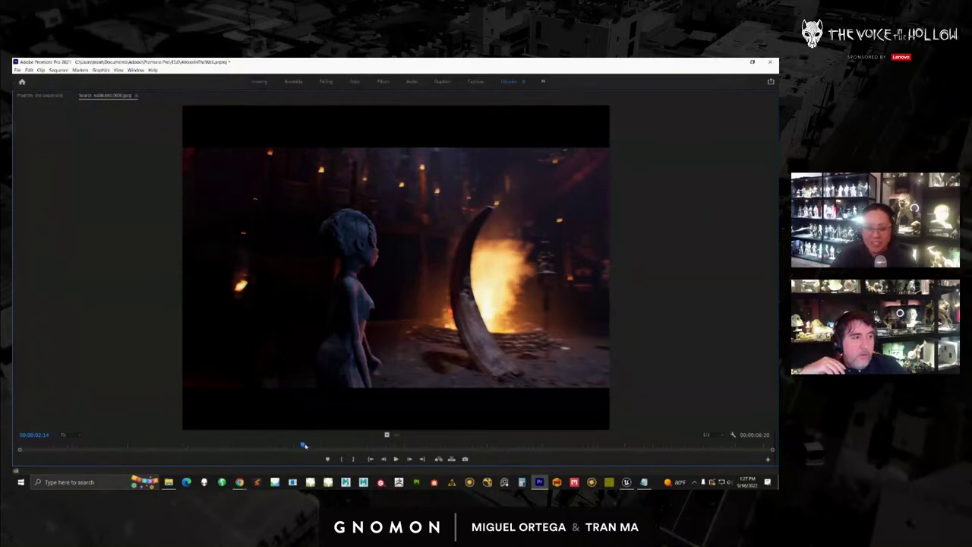
Scrub the hall clip forward to the wide view with tusks and fires on both sides, and return to the clip list
left_click_drag(305, 446, 524, 457)
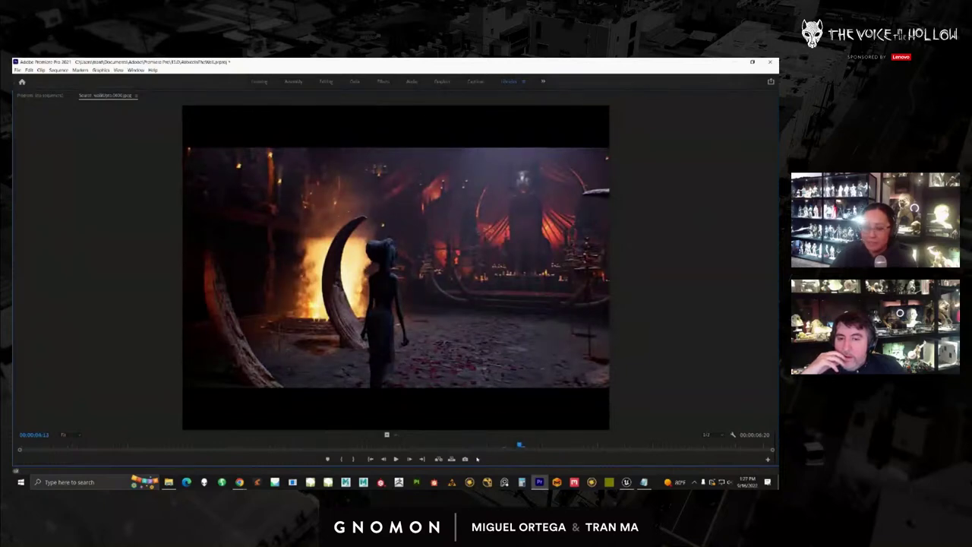
left_click_drag(524, 446, 696, 446)
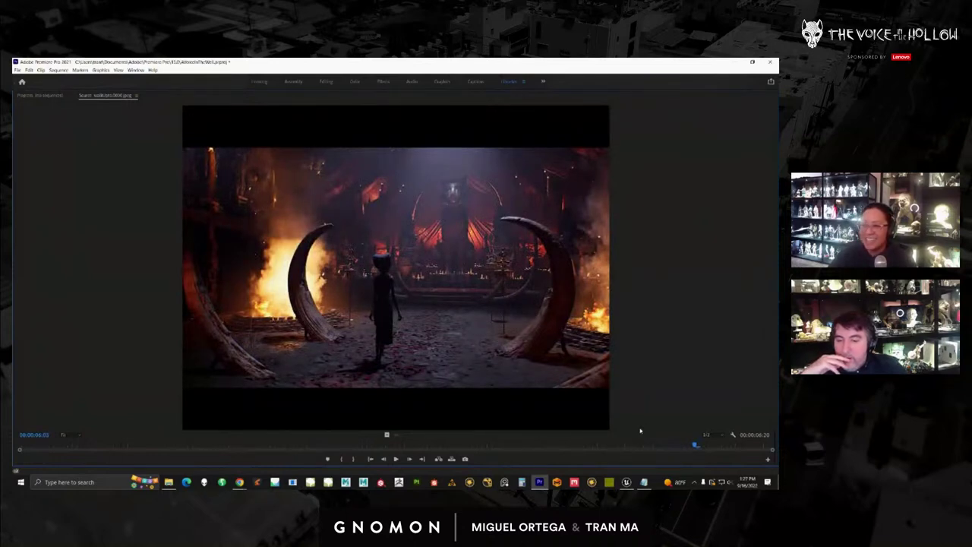
mouse_move(711, 444)
left_mouse_down()
mouse_move(743, 448)
mouse_move(710, 446)
left_mouse_up()
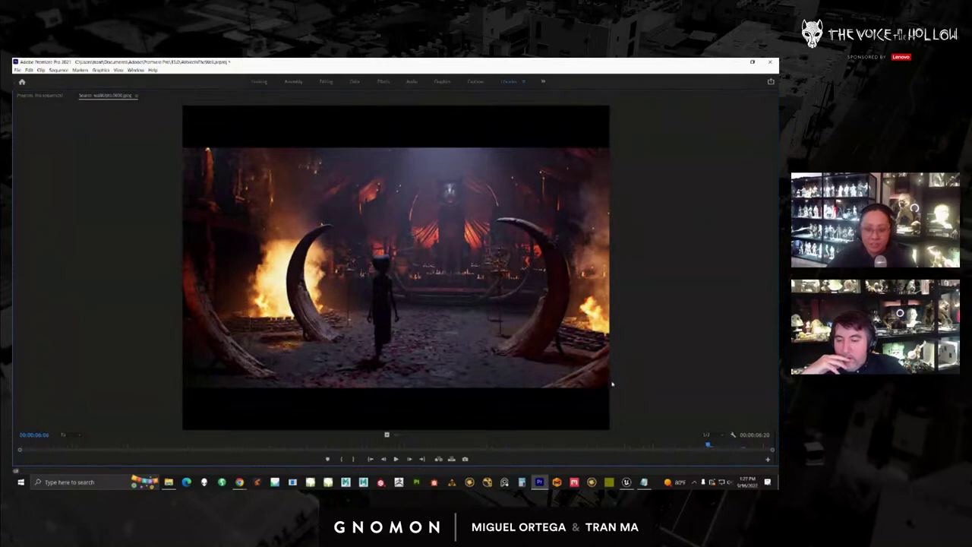
key("grave")
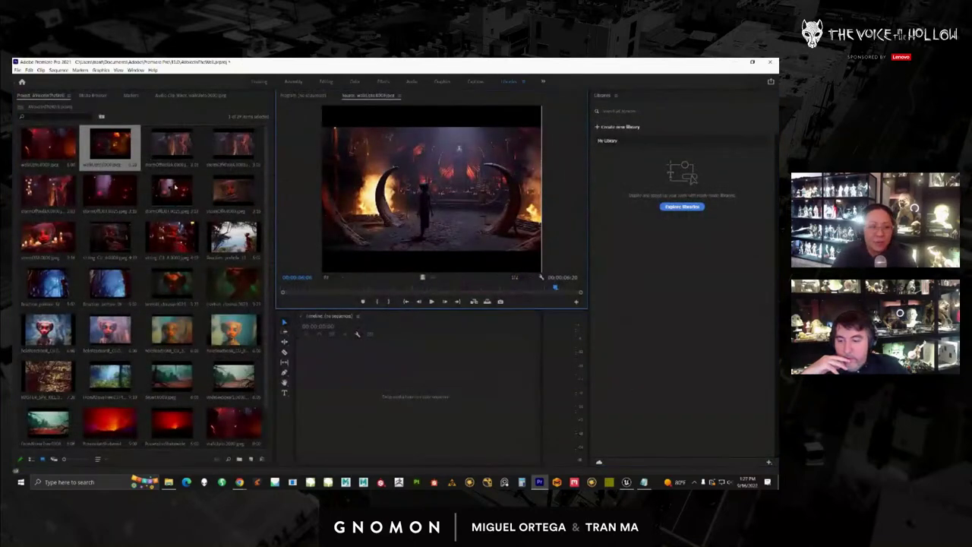
Open the full-frame red version of the hall shot enlarged and play it from near its beginning
double_click(232, 430)
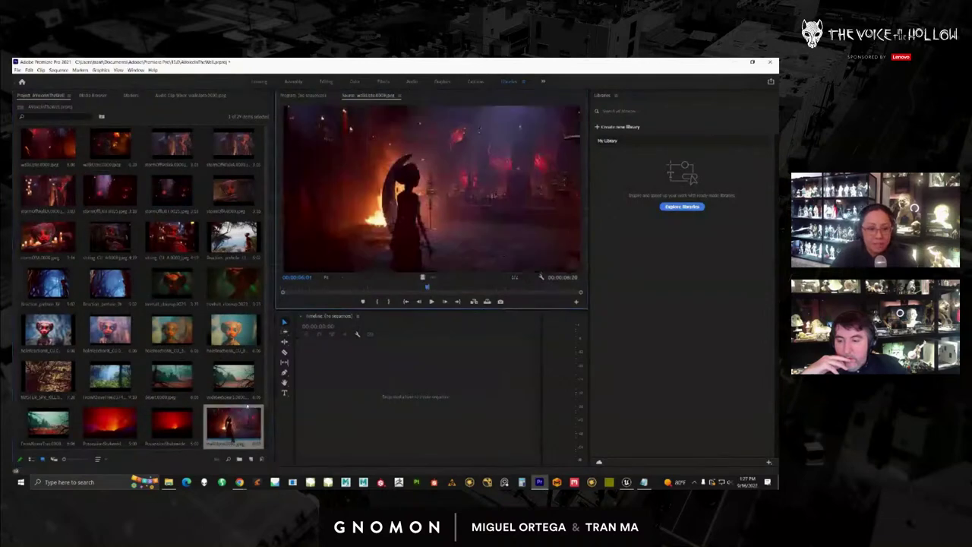
key("grave")
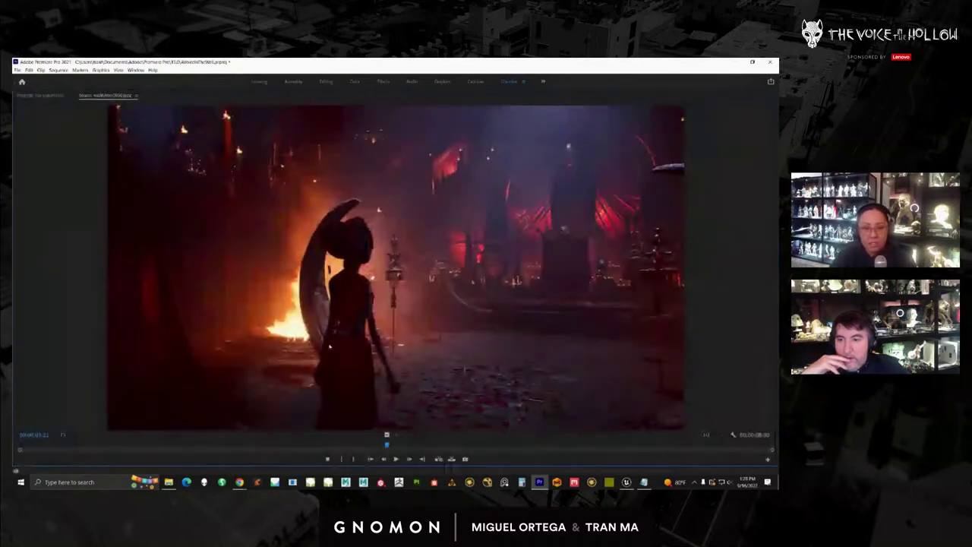
left_click_drag(36, 444, 65, 444)
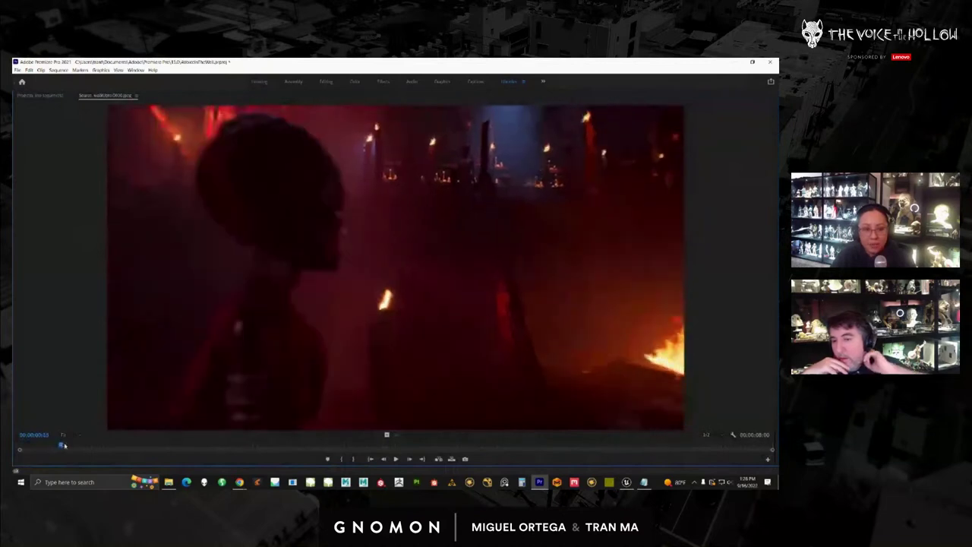
left_click(396, 458)
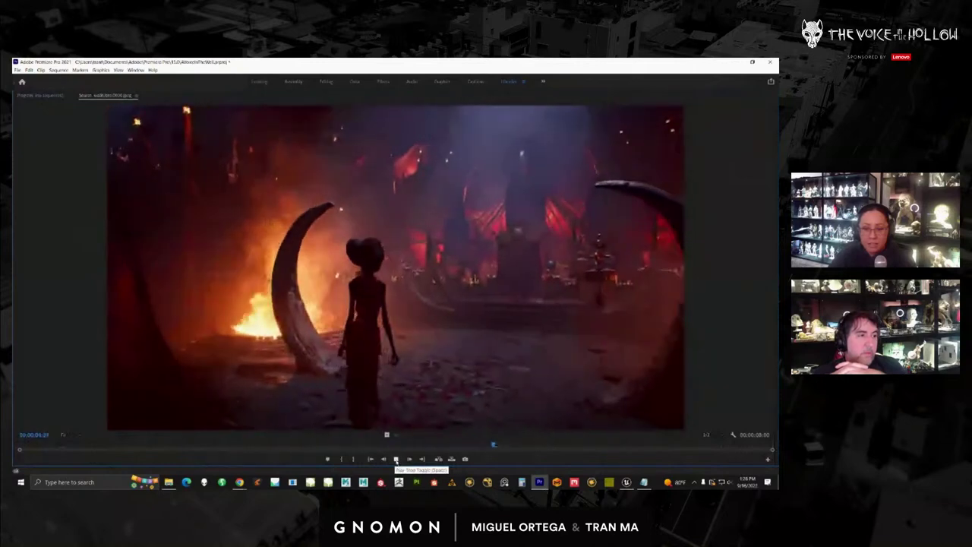
left_click(397, 461)
Go to the wide frame at 00:00:06:08, and circle both sides of the central statue and the hazy areas above and beside the left fire
left_click_drag(577, 448, 616, 440)
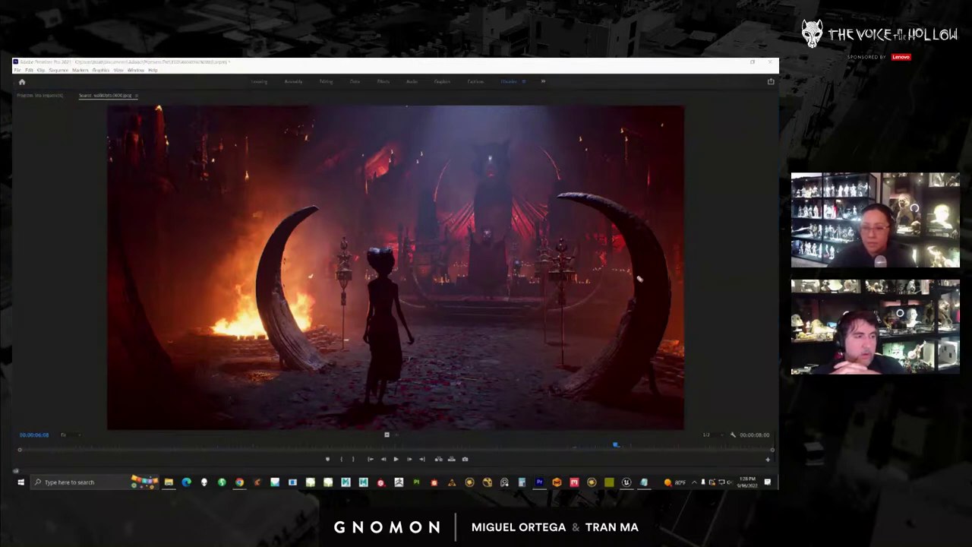
mouse_move(518, 229)
left_mouse_down()
mouse_move(534, 283)
mouse_move(507, 275)
left_mouse_up()
mouse_move(477, 241)
left_mouse_down()
mouse_move(437, 259)
mouse_move(450, 277)
left_mouse_up()
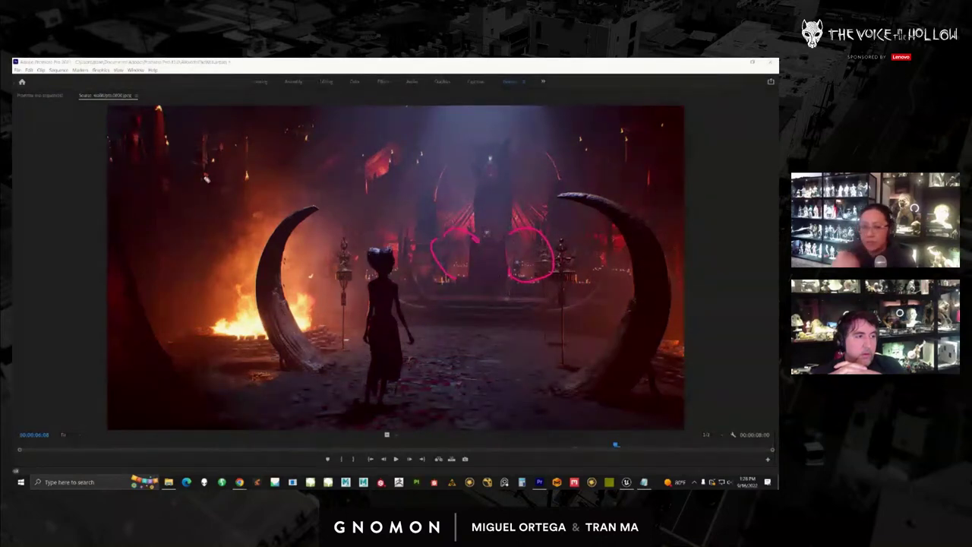
mouse_move(156, 110)
left_mouse_down()
mouse_move(284, 152)
mouse_move(127, 204)
left_mouse_up()
mouse_move(126, 267)
left_mouse_down()
mouse_move(218, 323)
mouse_move(100, 290)
mouse_move(126, 258)
left_mouse_up()
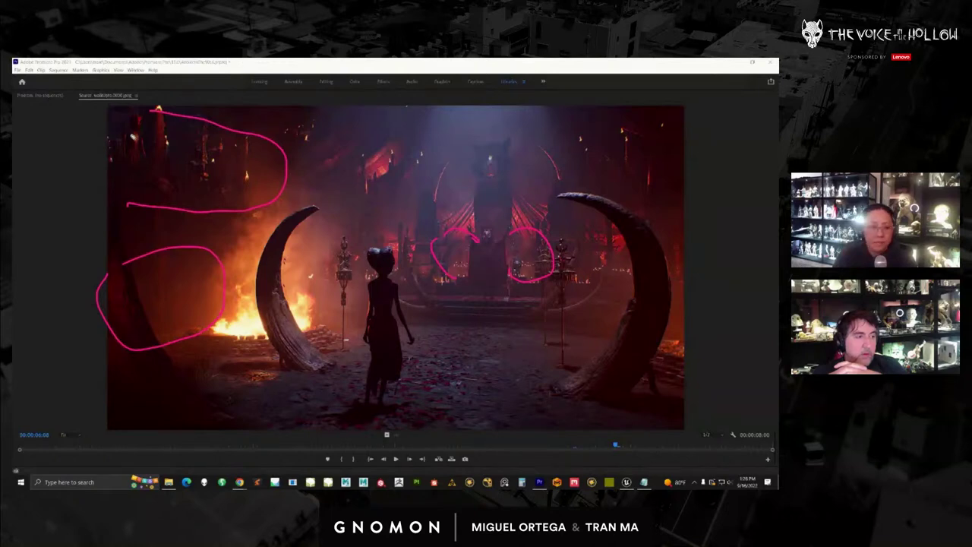
Circle the two dark hanging shapes beside the hall's upper-left wall, and clear all annotations from the frame
left_click_drag(134, 138, 121, 176)
left_click_drag(191, 184, 187, 122)
left_click_drag(187, 121, 207, 192)
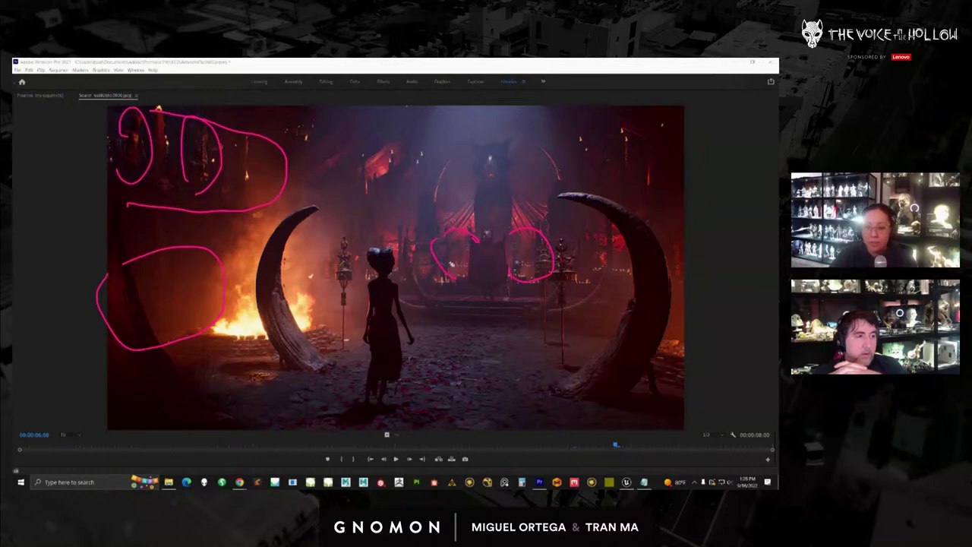
key("ctrl+z")
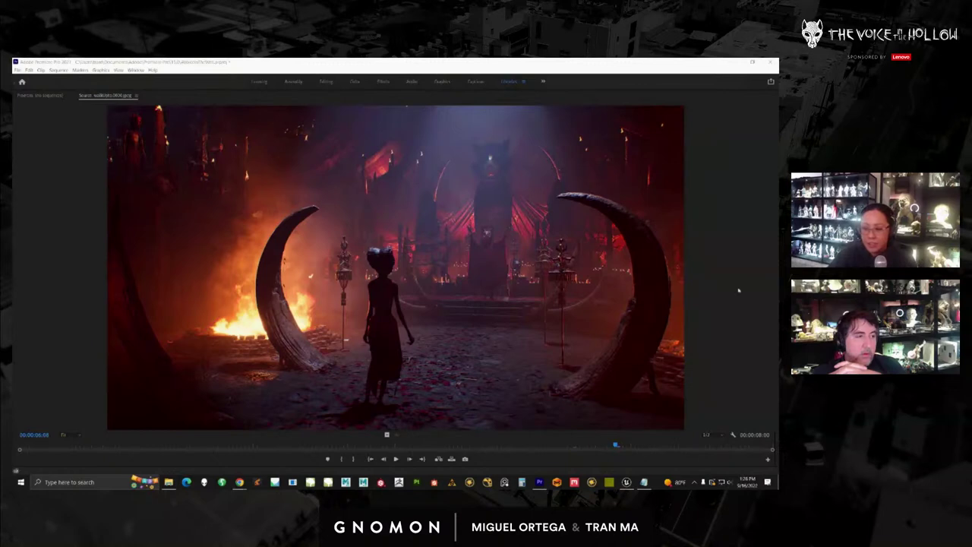
Go back to the frame at 00:00:06:02, mark spots across and beside the left tusk in front of the fire, and clear the marks
left_click_drag(615, 445, 593, 446)
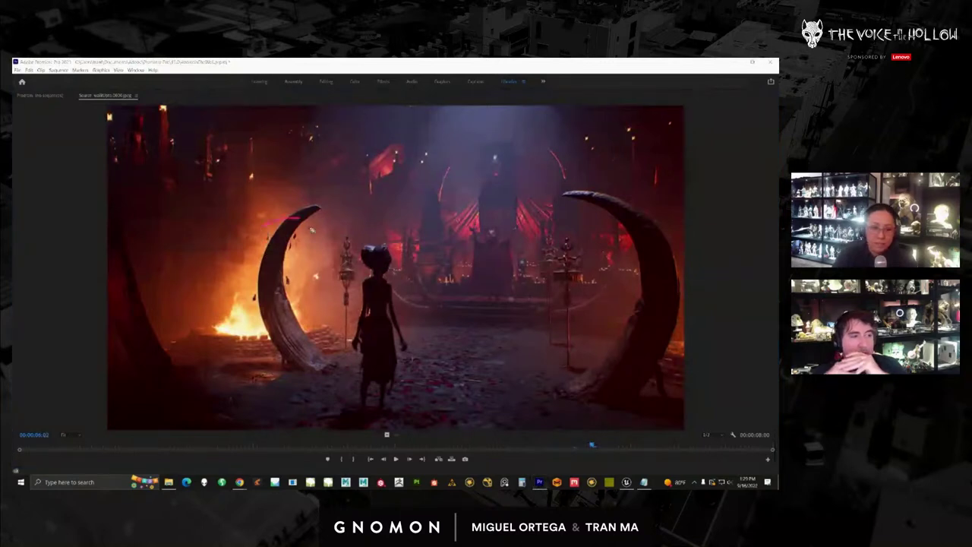
mouse_move(312, 229)
left_mouse_down()
mouse_move(279, 286)
mouse_move(290, 221)
mouse_move(275, 255)
mouse_move(269, 229)
left_mouse_up()
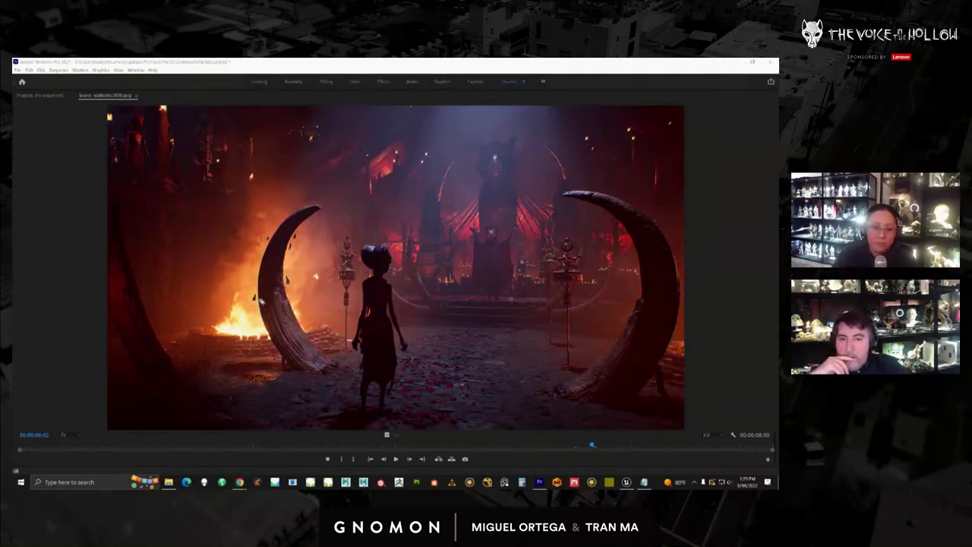
mouse_move(259, 286)
left_mouse_down()
mouse_move(275, 277)
mouse_move(284, 288)
left_mouse_up()
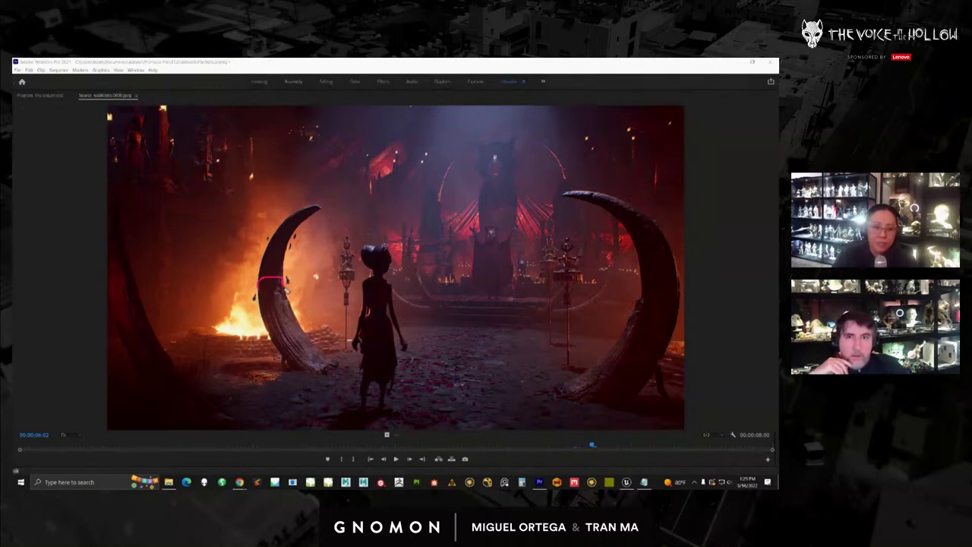
mouse_move(295, 251)
left_mouse_down()
mouse_move(299, 237)
mouse_move(288, 234)
mouse_move(265, 245)
left_mouse_up()
left_click_drag(250, 290, 250, 303)
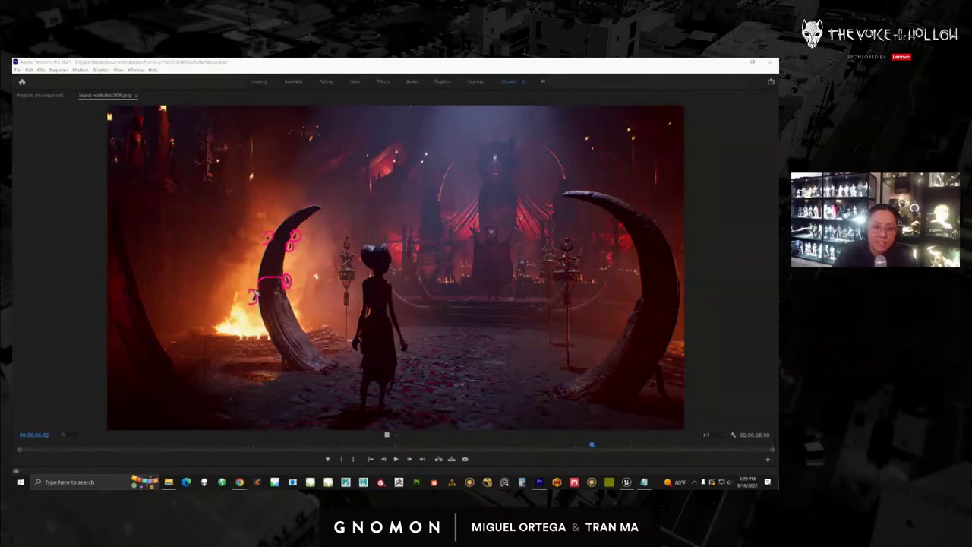
key("Escape")
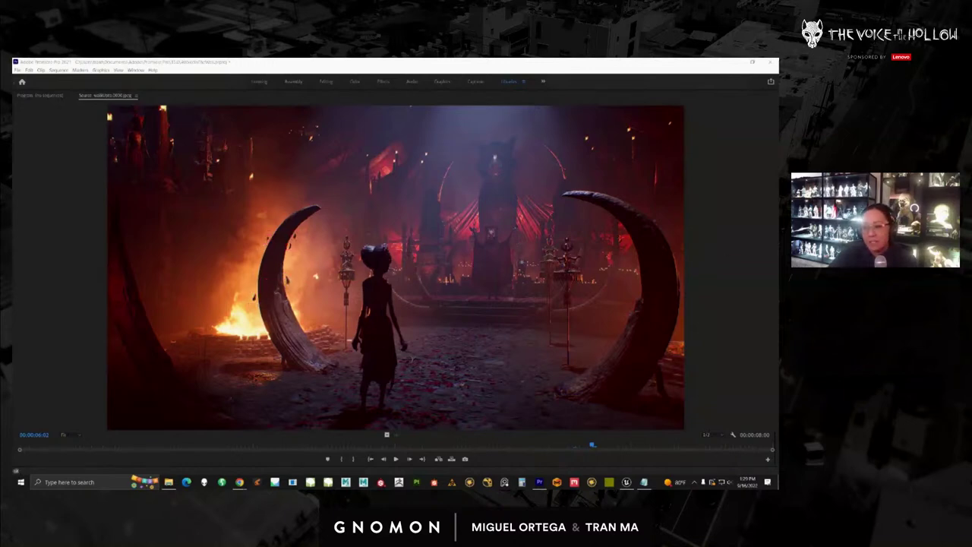
Switch to the SNOW project in Unreal Engine and bring up the Content Browser, sized and placed to fit over the editor
left_click(736, 64)
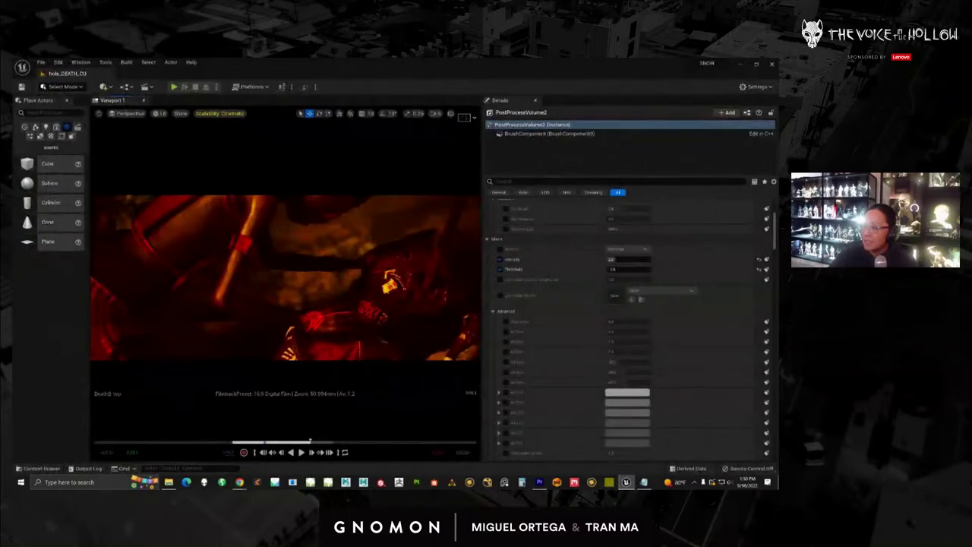
left_click_drag(777, 125, 537, 97)
left_click_drag(687, 222, 688, 215)
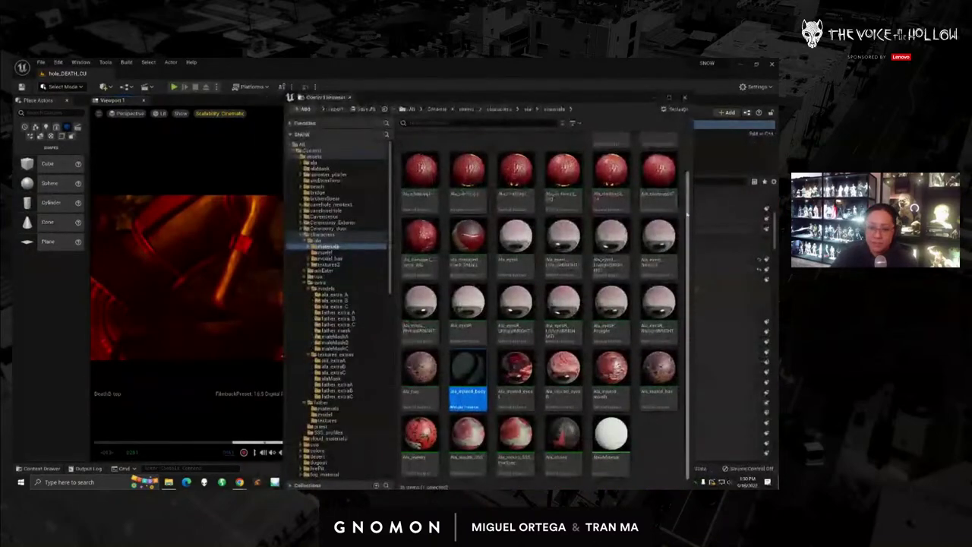
left_click_drag(585, 97, 611, 101)
scroll(713, 270, "down", 1)
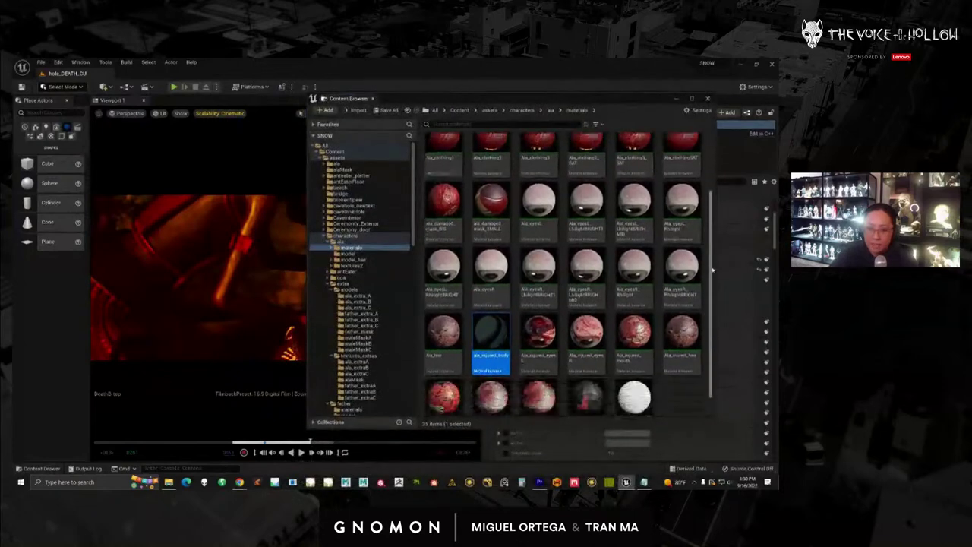
Open the FireLarge folder under UltimateFirePackVol1, Particles, Fire, Niagara, and select its large ground fire Niagara system
double_click(345, 236)
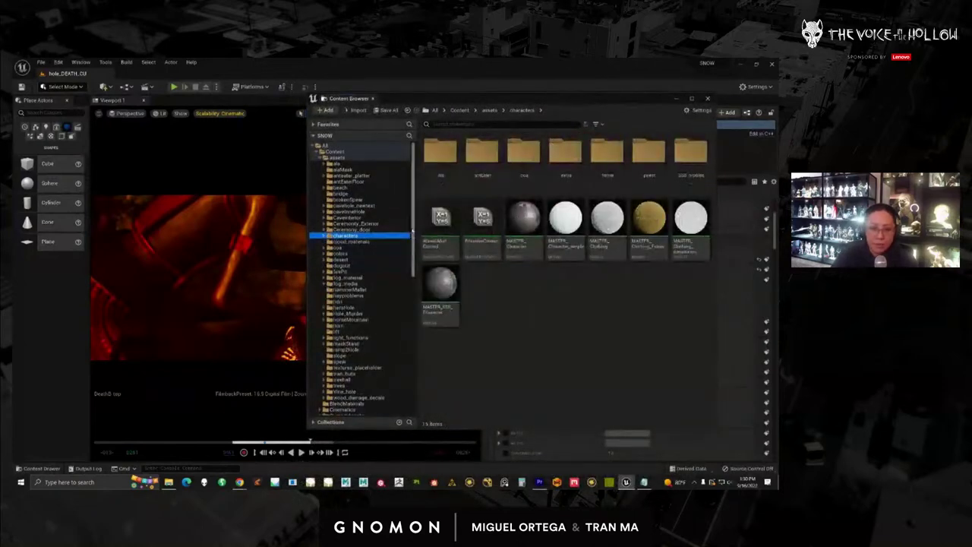
left_click_drag(412, 232, 413, 368)
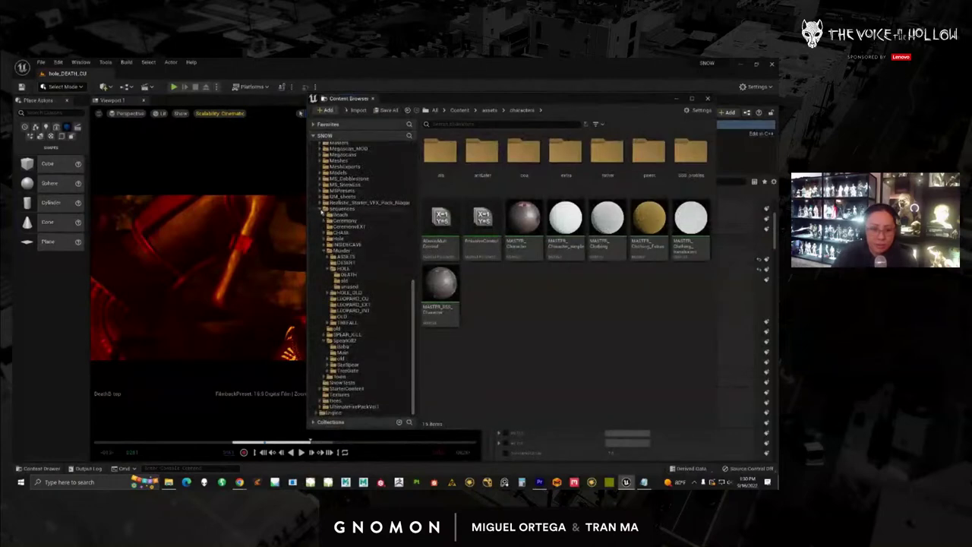
left_click(362, 406)
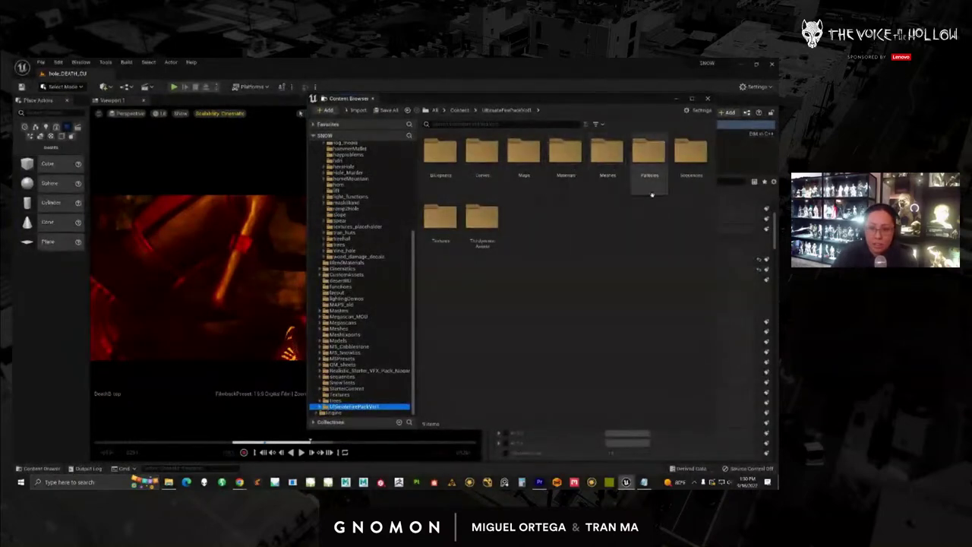
double_click(649, 156)
double_click(481, 152)
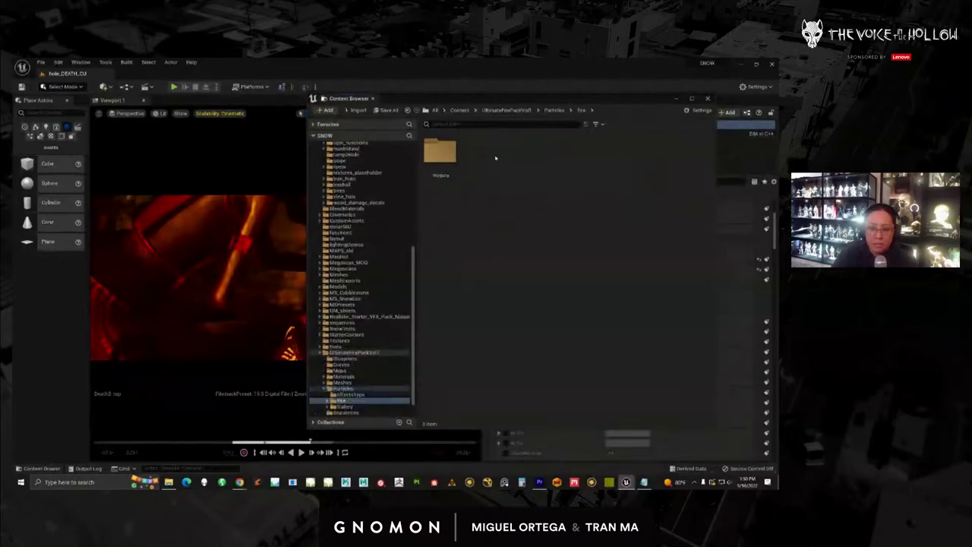
double_click(439, 152)
left_click(564, 152)
left_click(522, 152)
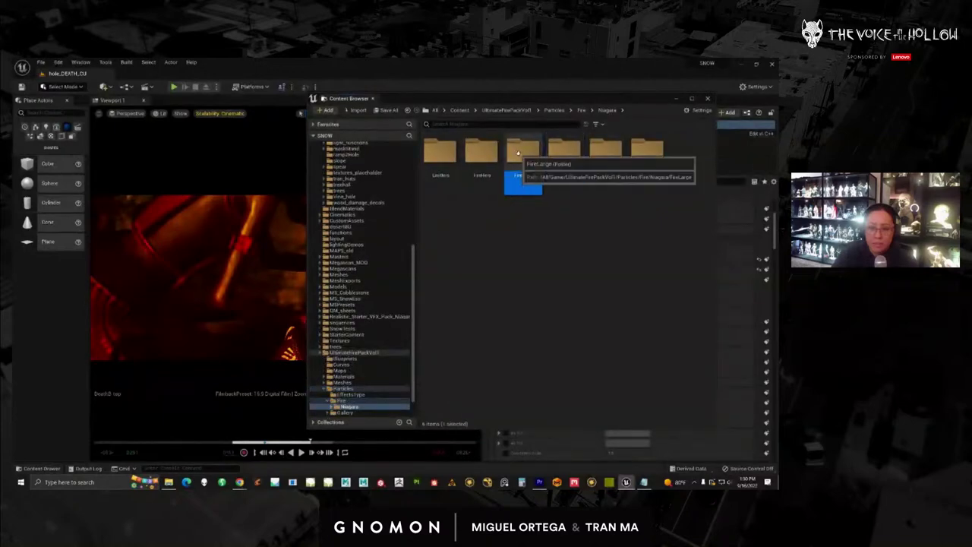
double_click(522, 152)
left_click(437, 181)
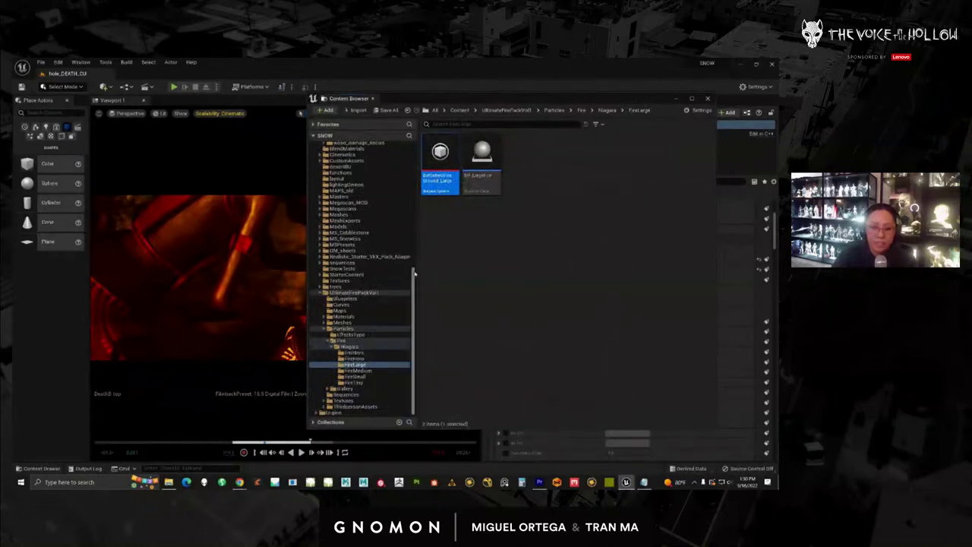
Collapse the fire pack folder, open the Ceremony folder under sequences, and select the large ground fire system stored there
scroll(340, 302, "down", 1)
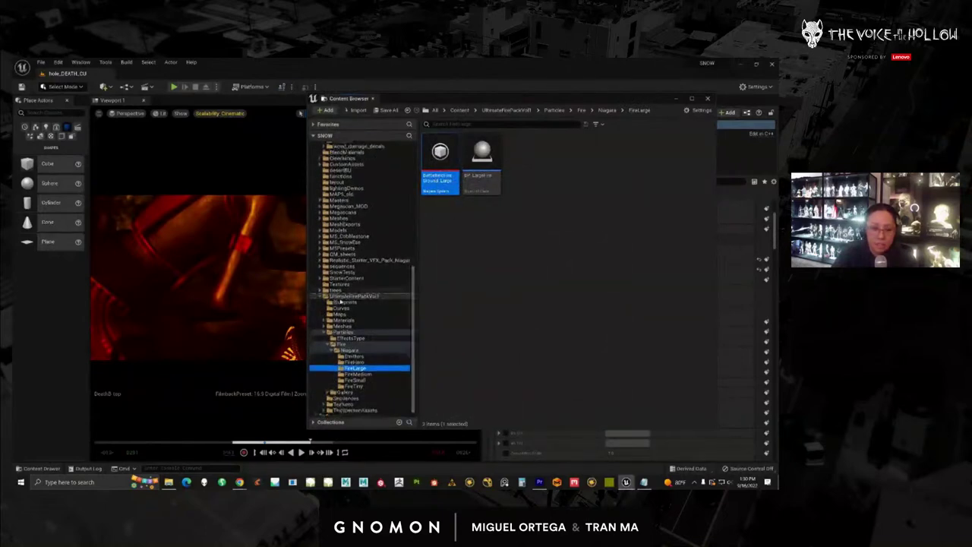
left_click(319, 297)
mouse_move(415, 284)
left_mouse_down()
mouse_move(416, 258)
mouse_move(416, 283)
left_mouse_up()
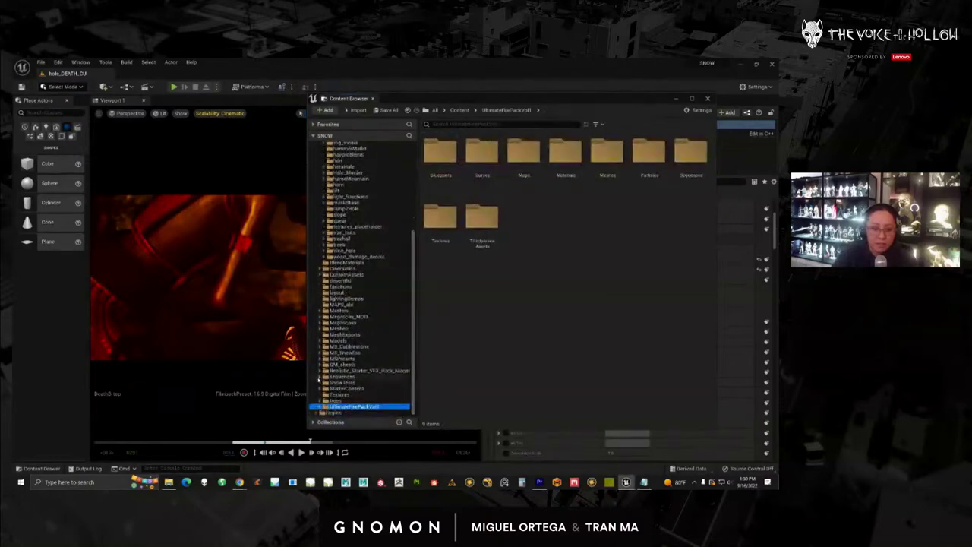
left_click(322, 376)
scroll(360, 324, "down", 3)
left_click(345, 312)
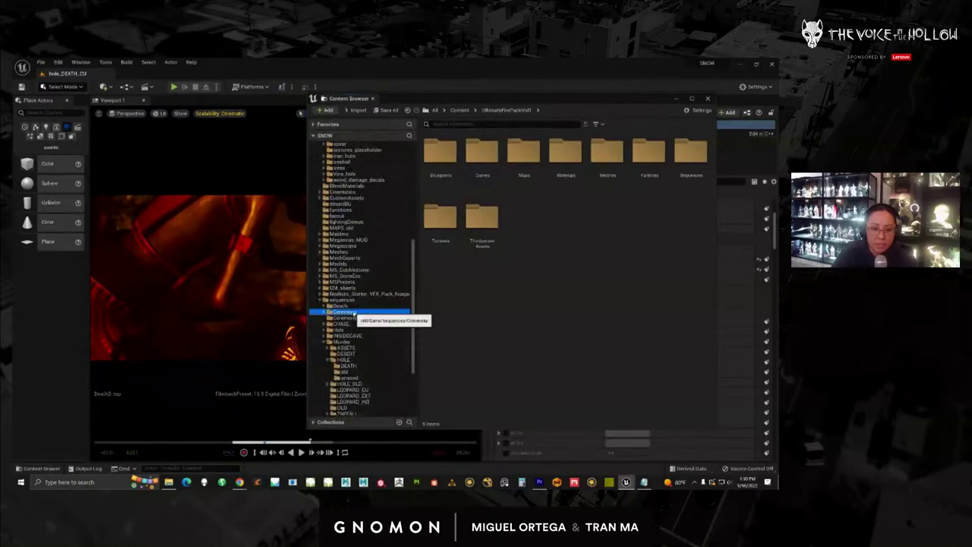
left_click(565, 156)
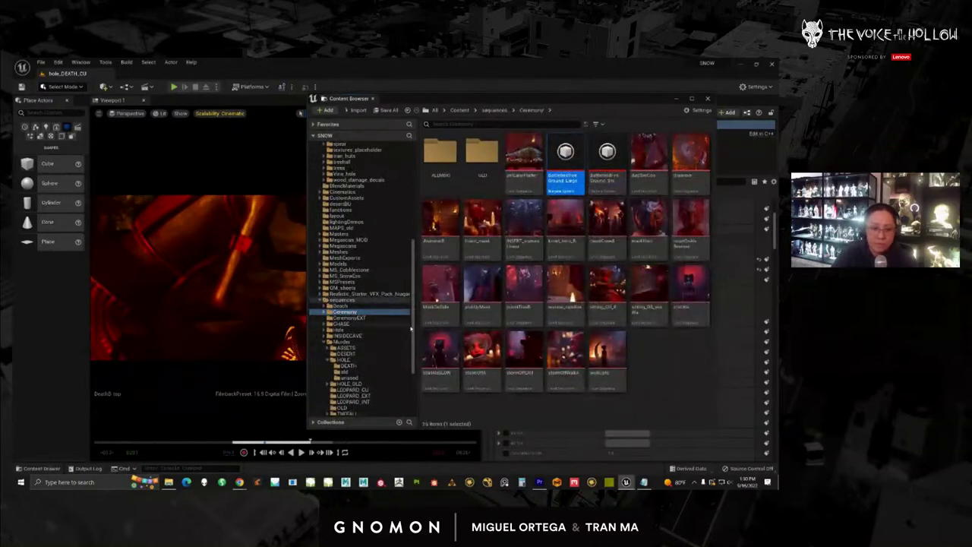
left_click_drag(411, 329, 413, 363)
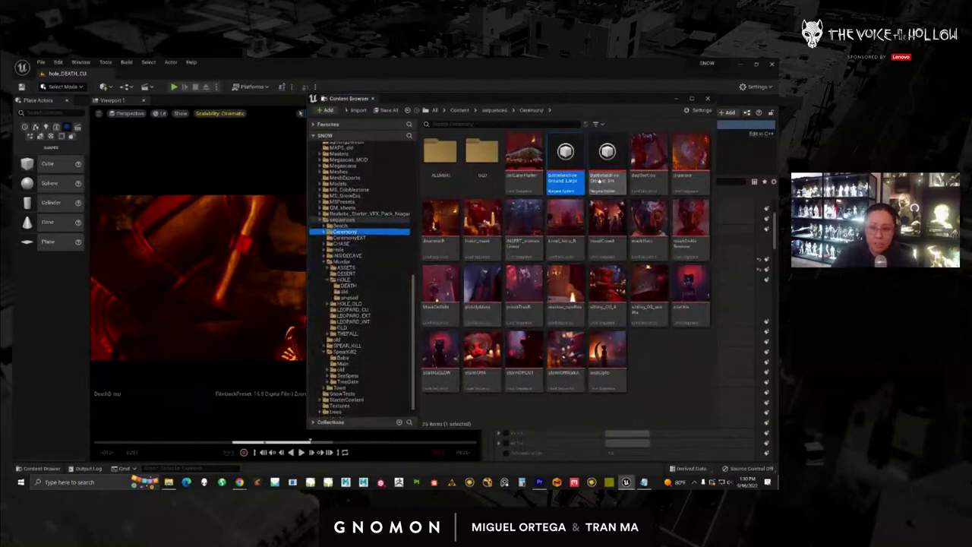
Look through the SpearKill2 sequence folder and its SeeSpear subfolder
left_click(345, 352)
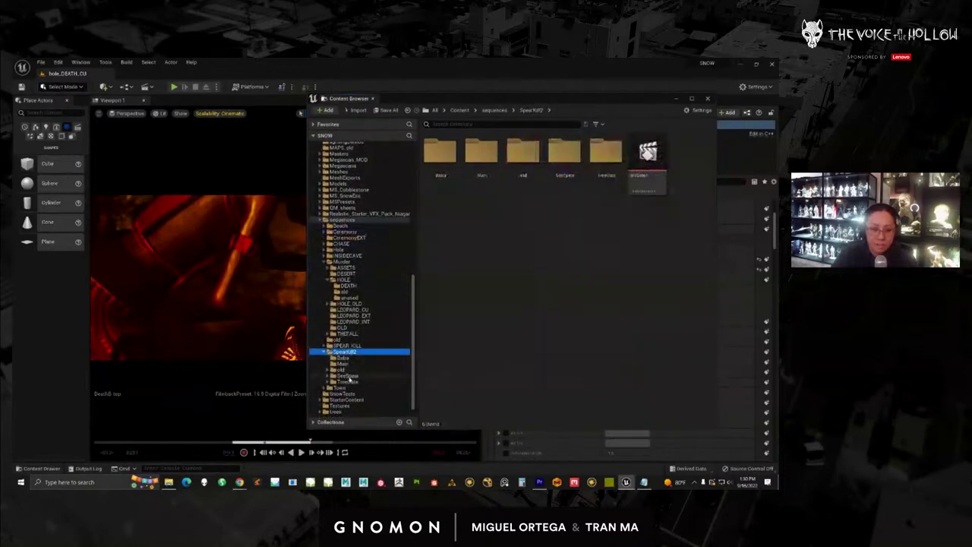
left_click(348, 375)
scroll(418, 331, "down", 1)
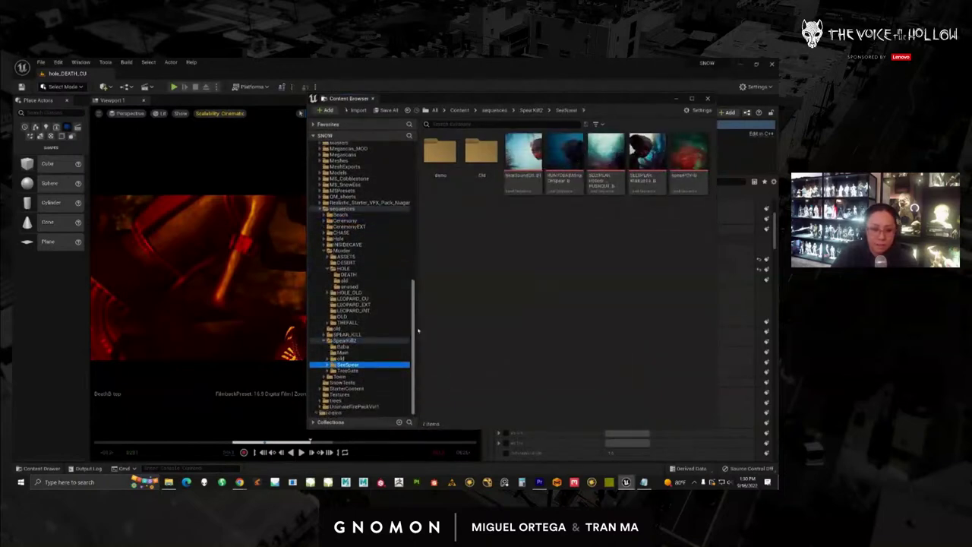
Return to UltimateFirePackVol1 and open the FireMedium folder under Particles, Fire, Niagara
left_click(353, 406)
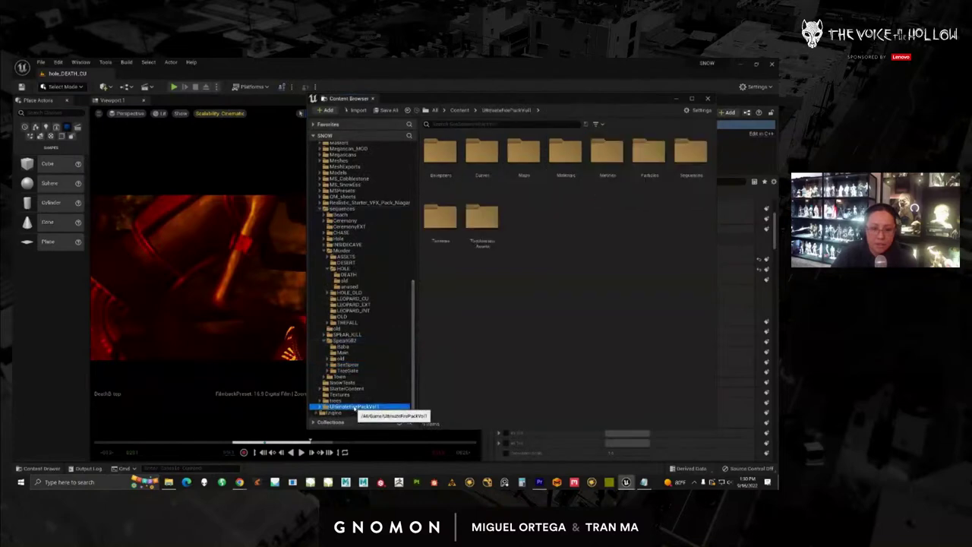
left_click(641, 176)
double_click(641, 176)
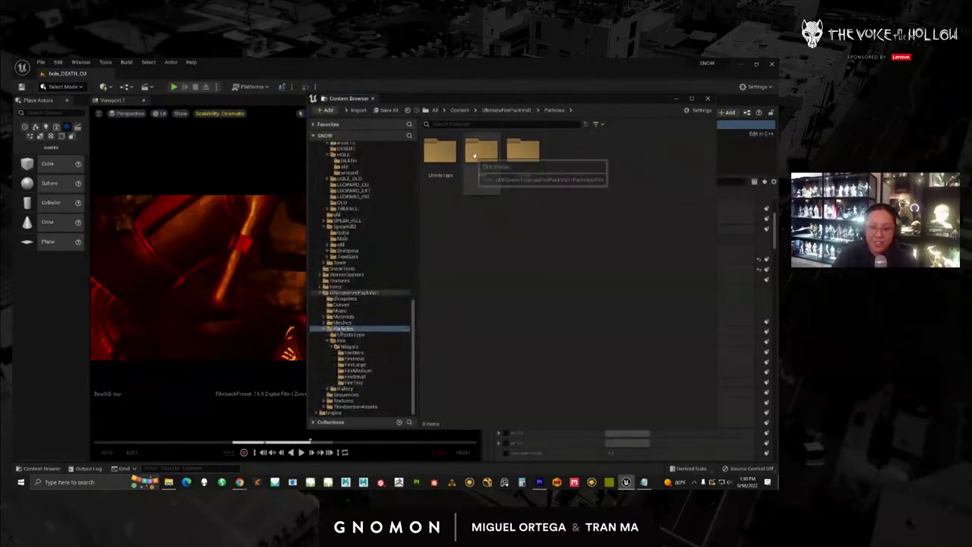
left_click(480, 155)
double_click(479, 156)
double_click(449, 159)
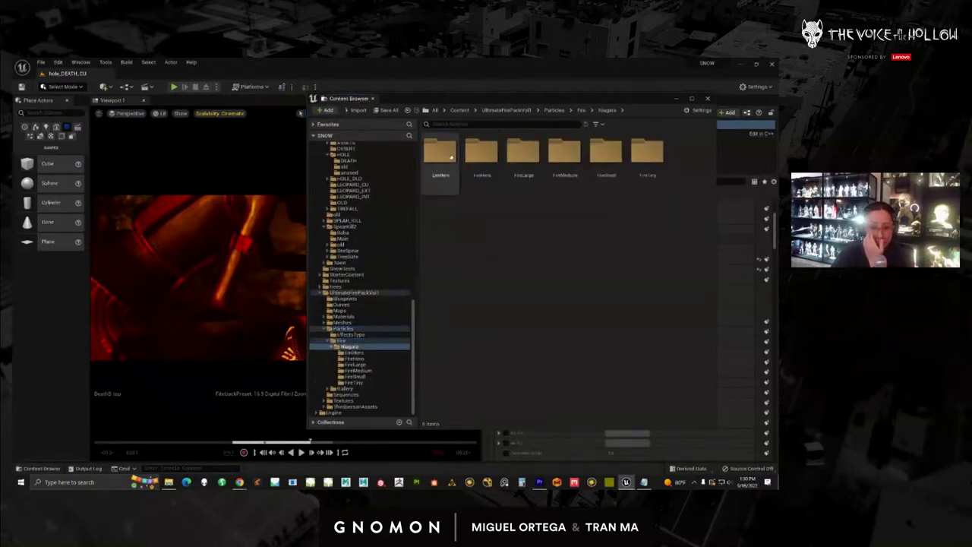
left_click(525, 161)
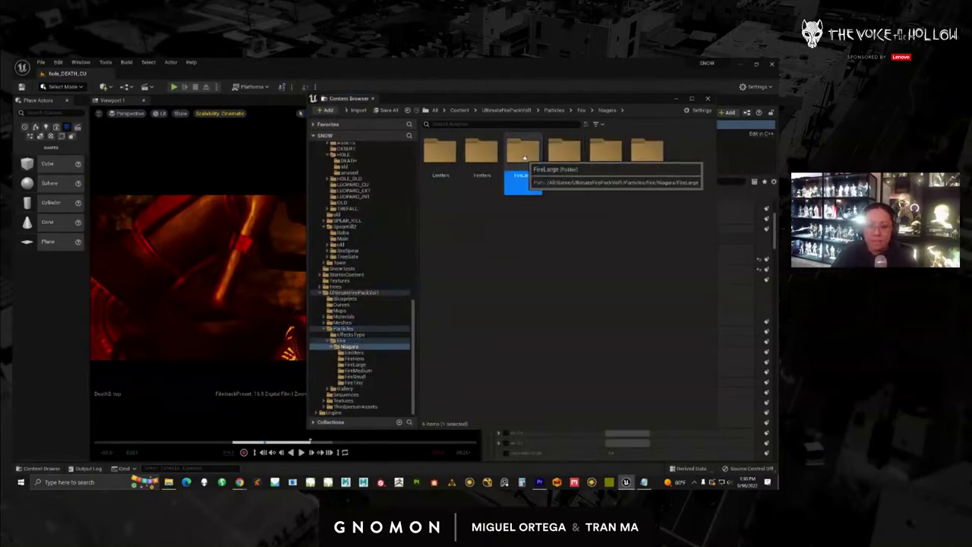
left_click(565, 160)
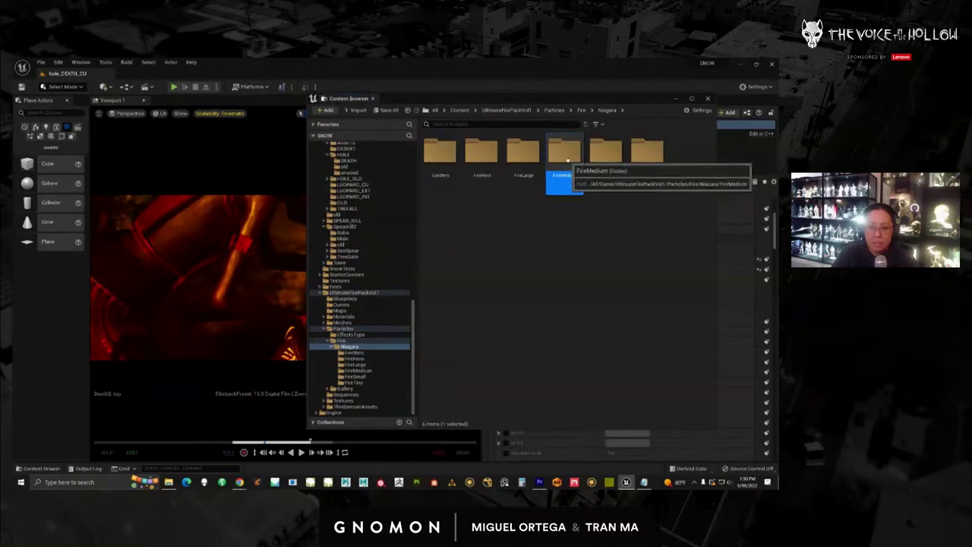
double_click(565, 159)
Copy the large ground fire Niagara system from the fire pack's FireLarge folder into the OLD folder of the Ceremony sequences
left_click_drag(413, 302, 413, 257)
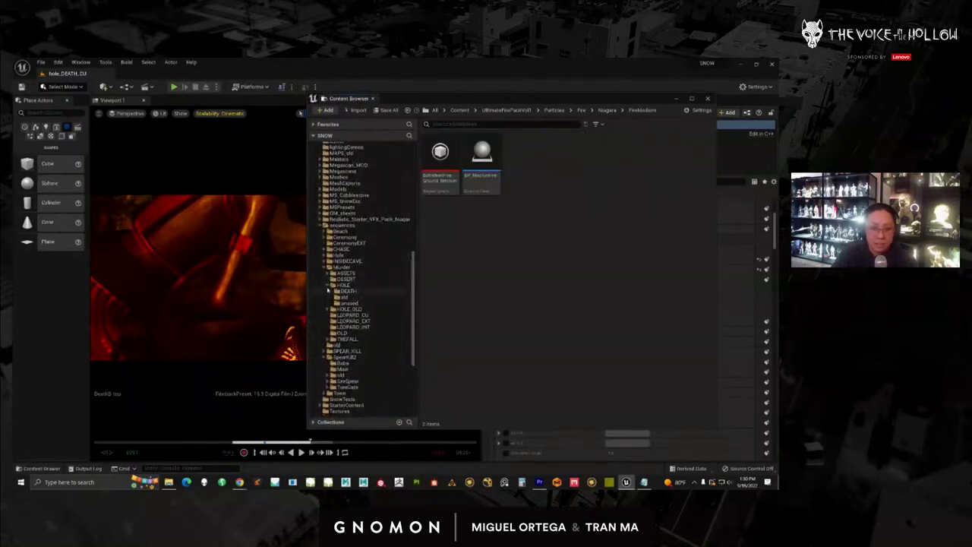
left_click(329, 286)
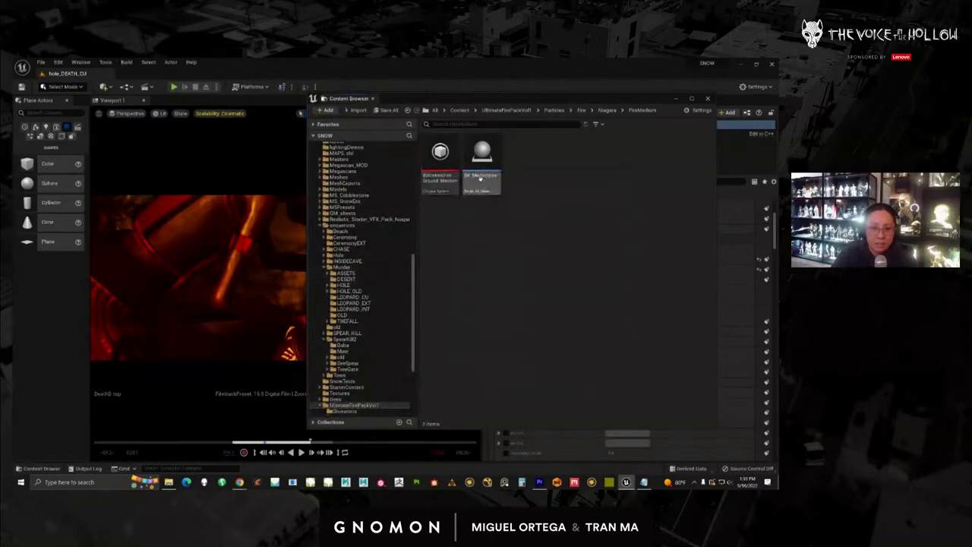
scroll(364, 364, "down", 4)
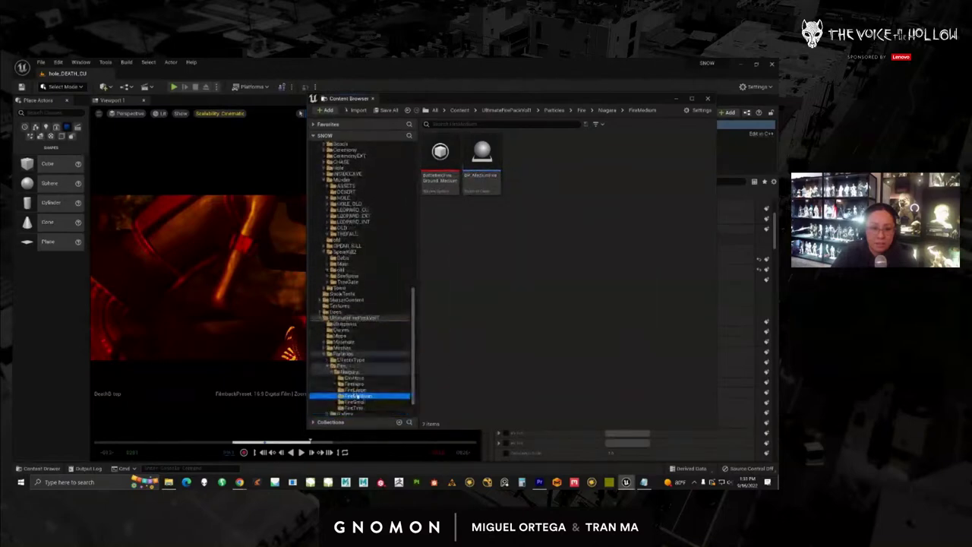
left_click(353, 389)
left_click_drag(414, 295, 427, 266)
left_click(324, 261)
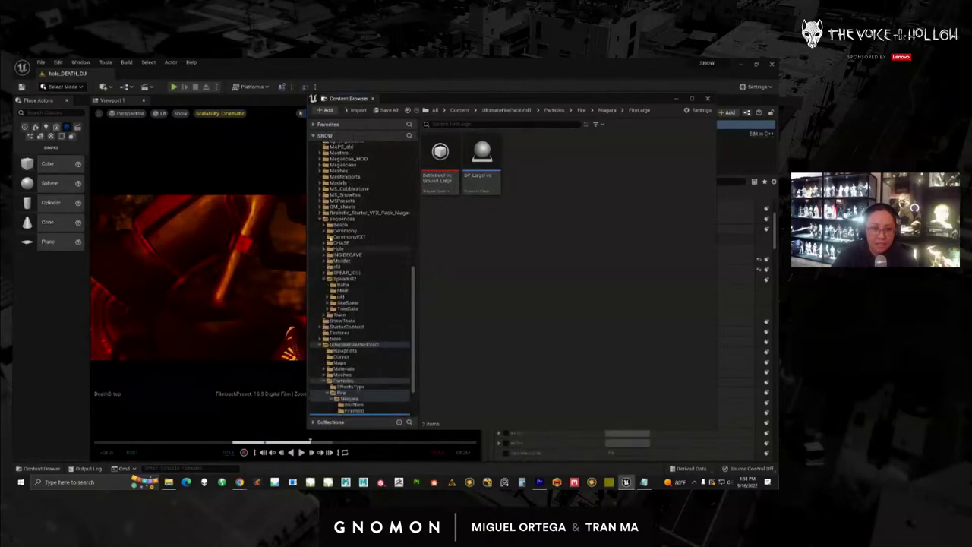
left_click(325, 231)
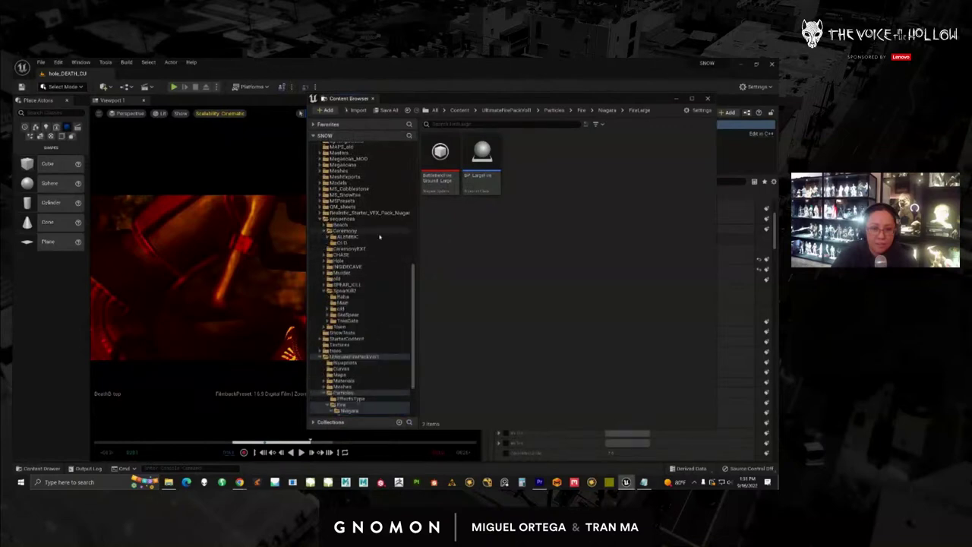
left_click(445, 175)
left_click_drag(445, 172, 340, 243)
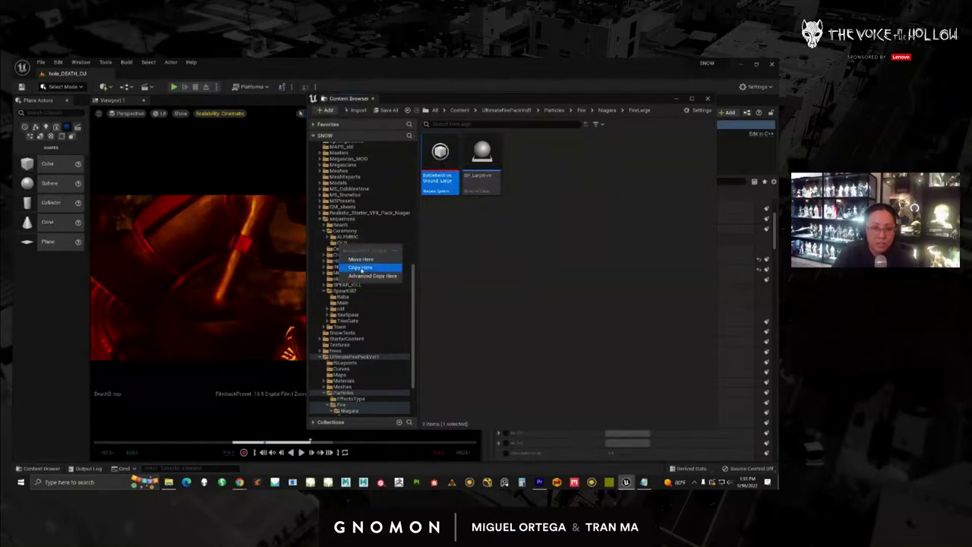
left_click(361, 266)
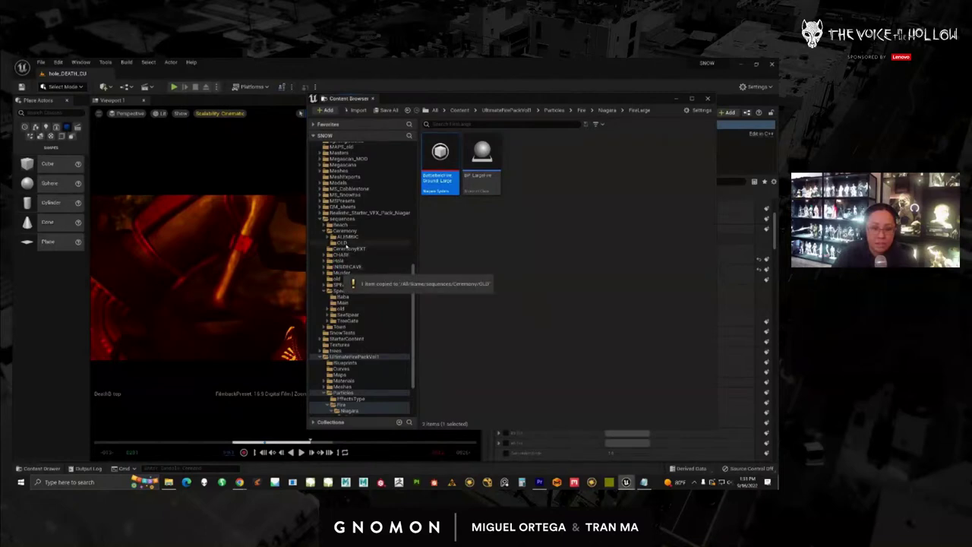
Open the copied BattlefieldFire_Ground_Large system from the Ceremony OLD folder, enlarge its preview area, and return the timeline to the start
left_click(342, 243)
left_click(444, 182)
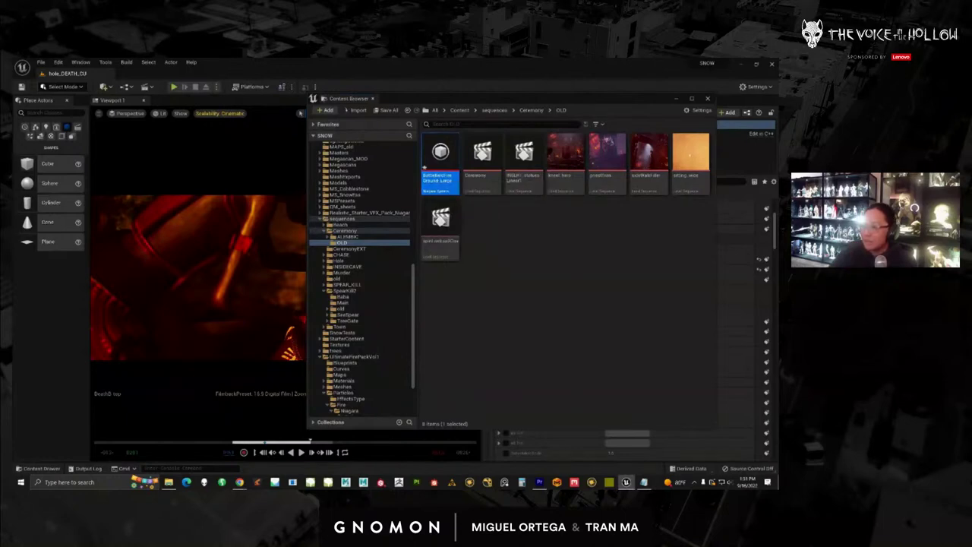
double_click(440, 163)
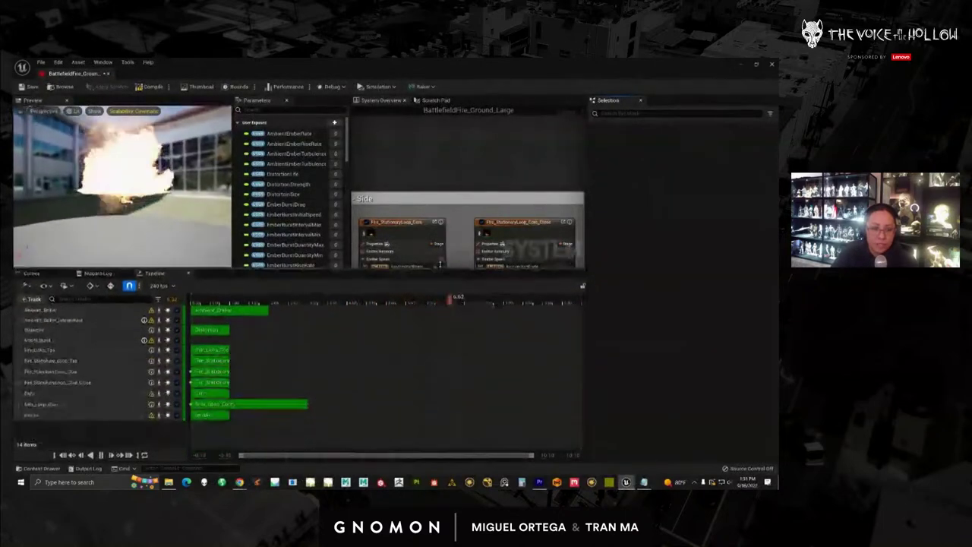
left_click_drag(439, 267, 429, 293)
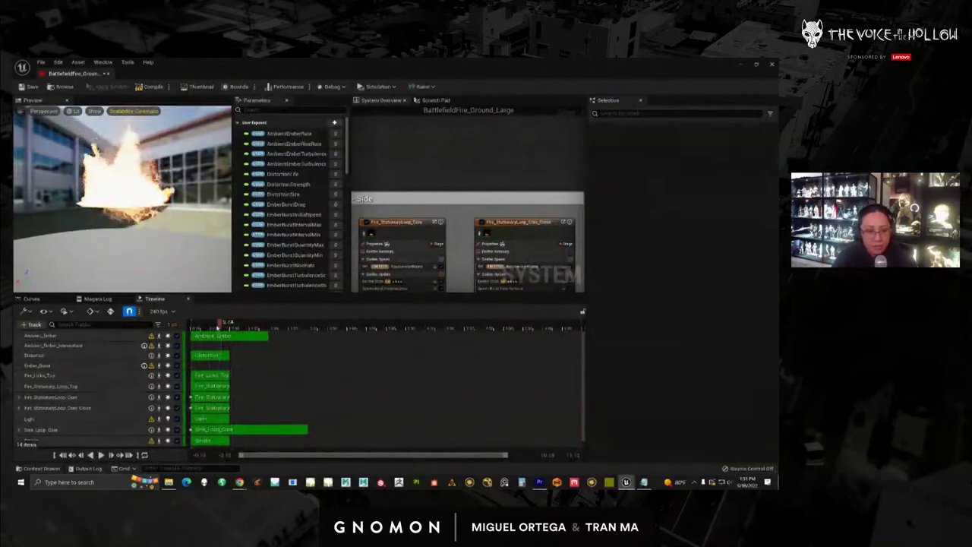
mouse_move(218, 328)
left_mouse_down()
mouse_move(191, 325)
mouse_move(199, 325)
left_mouse_up()
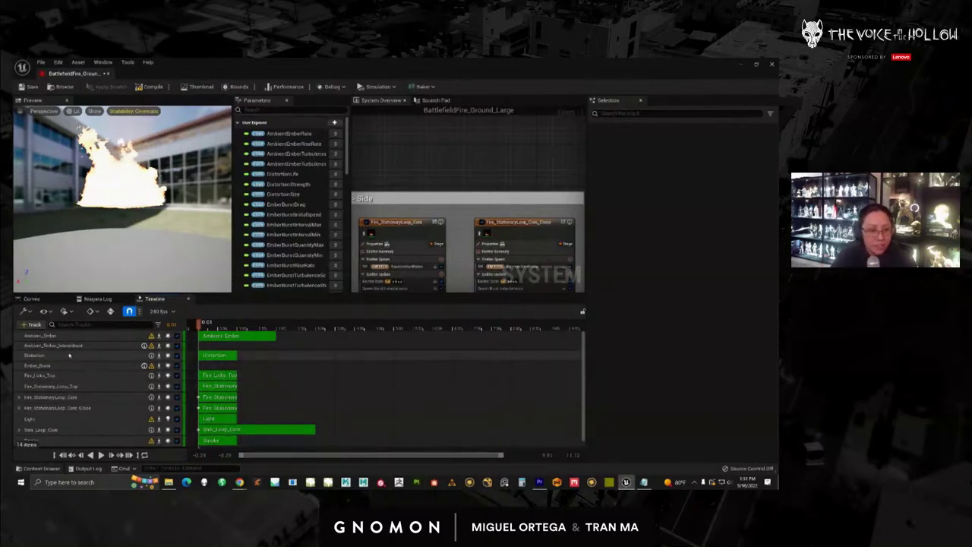
Disable the Distortion emitter in the ground fire system, check the flames in the preview, and minimize the Niagara editor
left_click(70, 355)
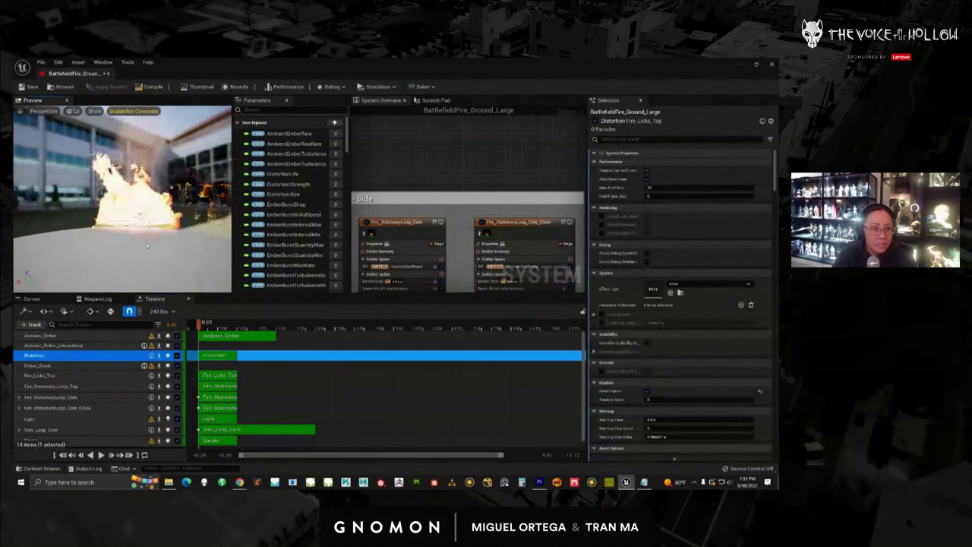
left_click_drag(147, 246, 182, 243)
left_click(176, 356)
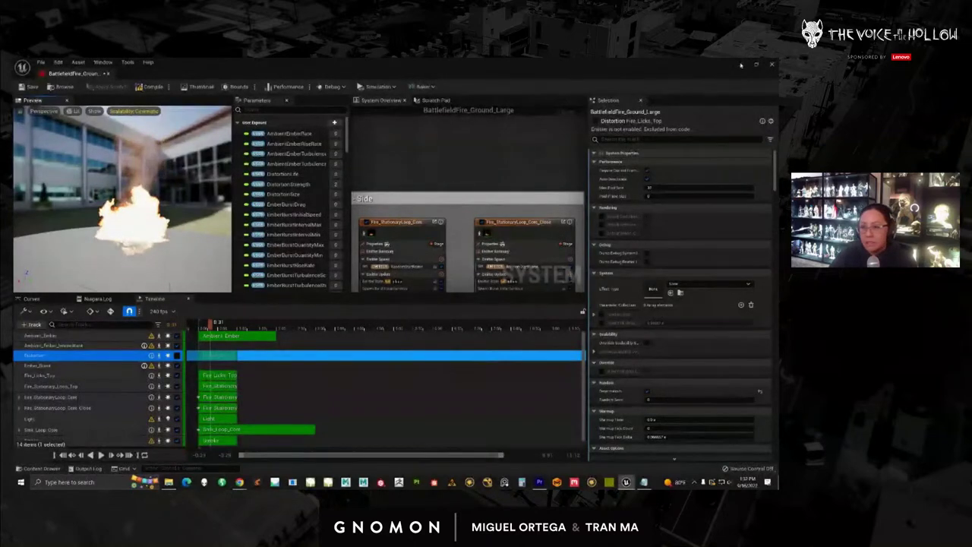
left_click(740, 64)
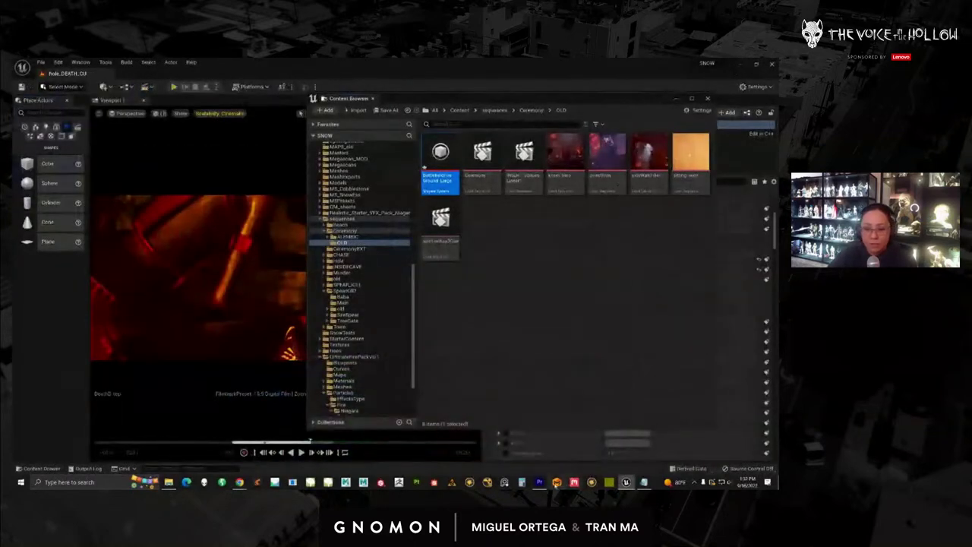
Switch to Premiere Pro and scrub through the enlarged clip of the figure walking between the giant tusks beside the fires
left_click(539, 482)
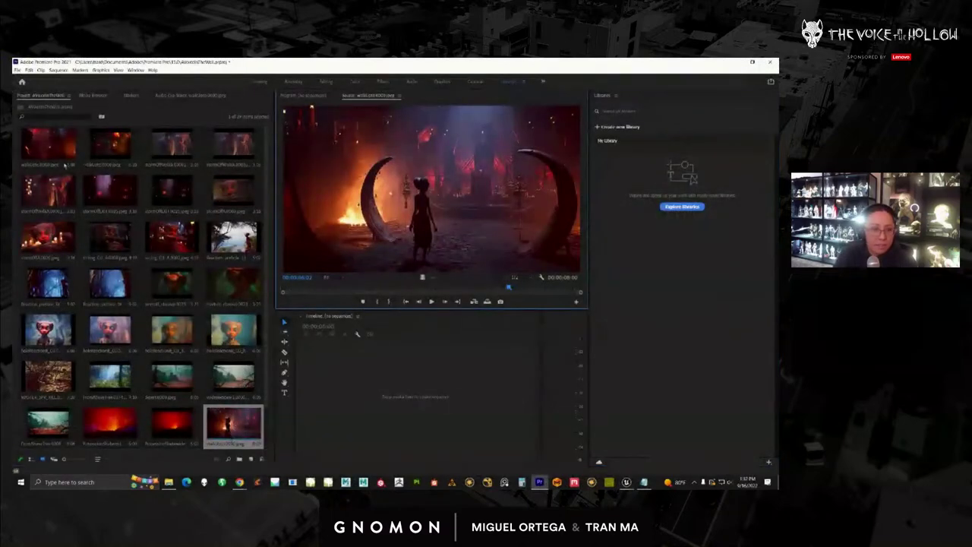
double_click(53, 152)
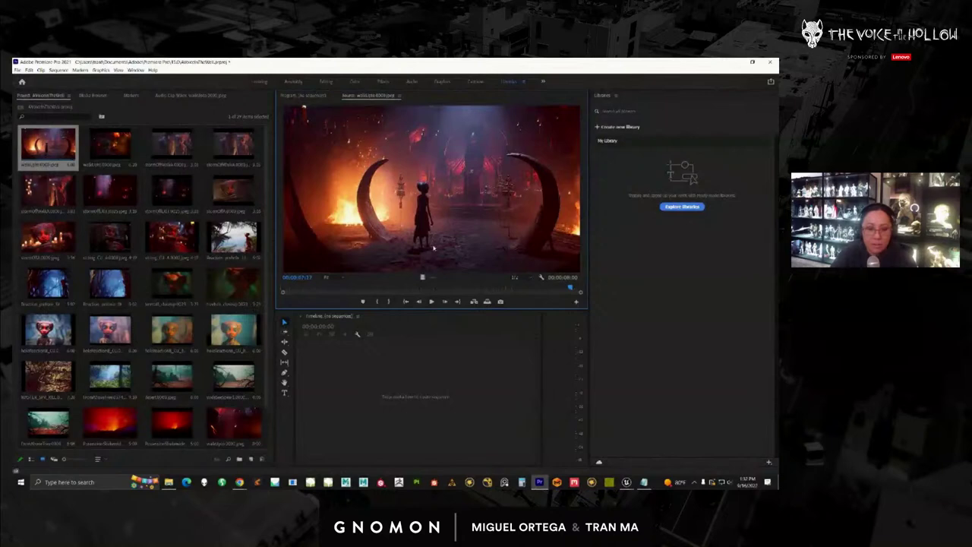
key("grave")
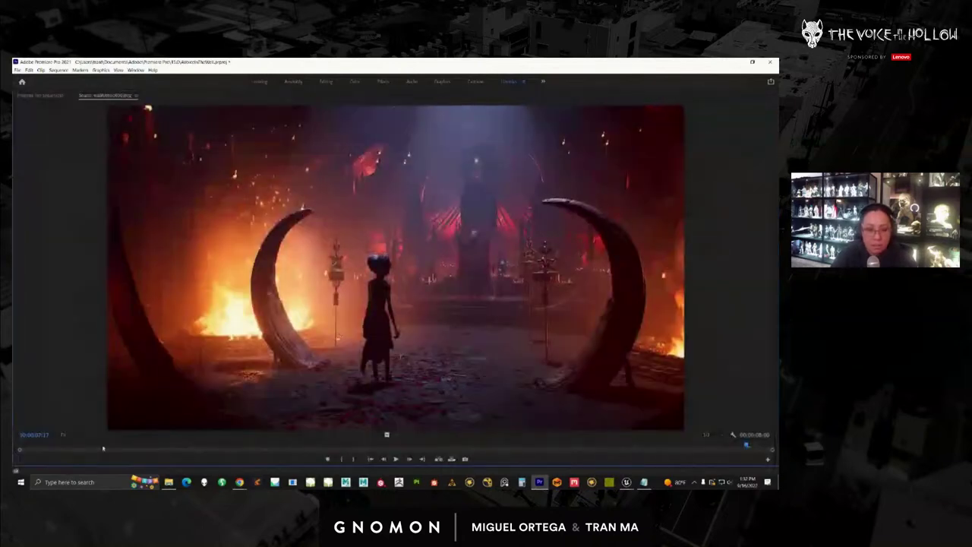
left_click_drag(53, 446, 43, 448)
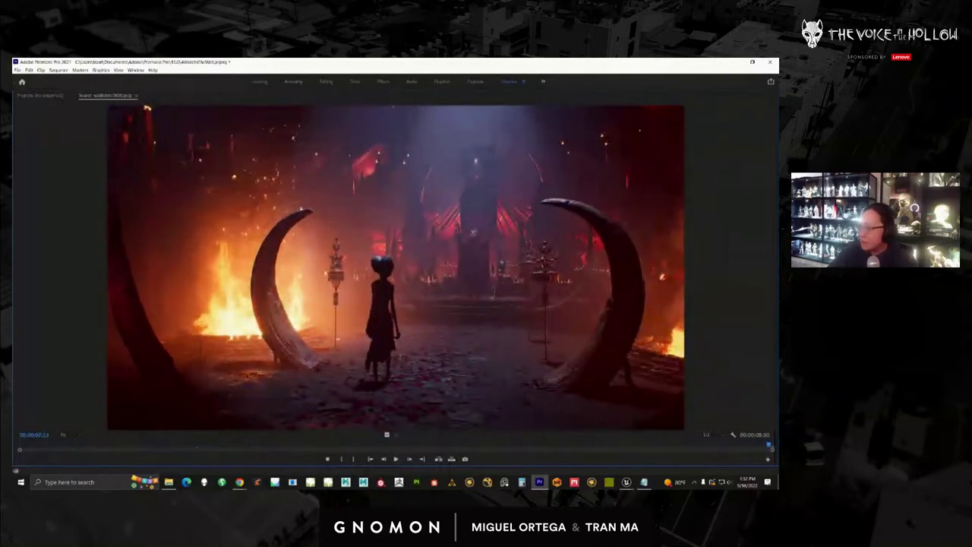
key("alt+Tab")
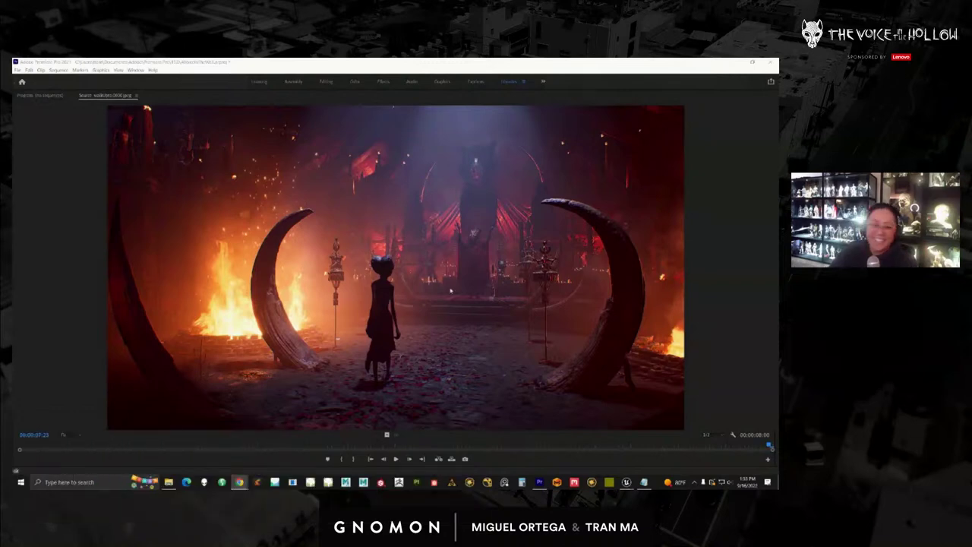
left_click(415, 364)
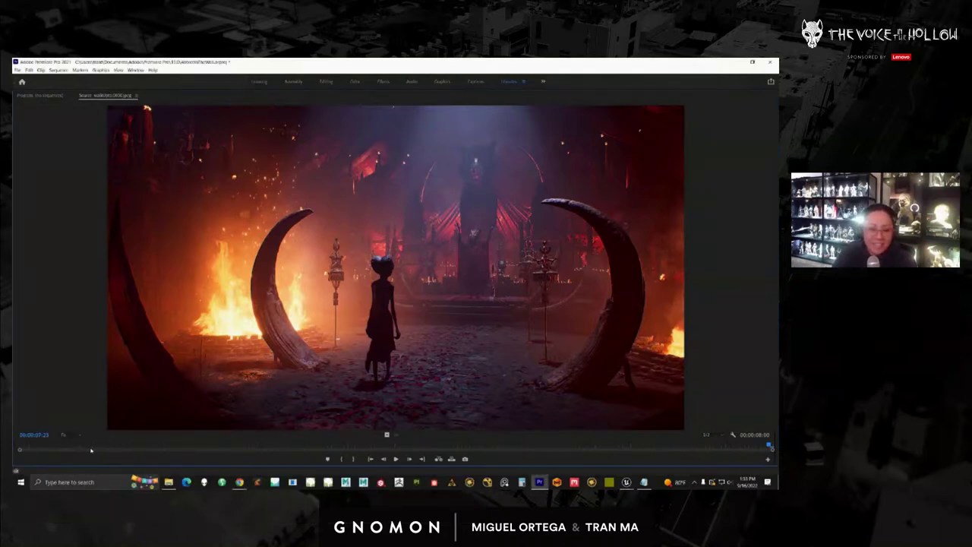
left_click_drag(91, 450, 568, 409)
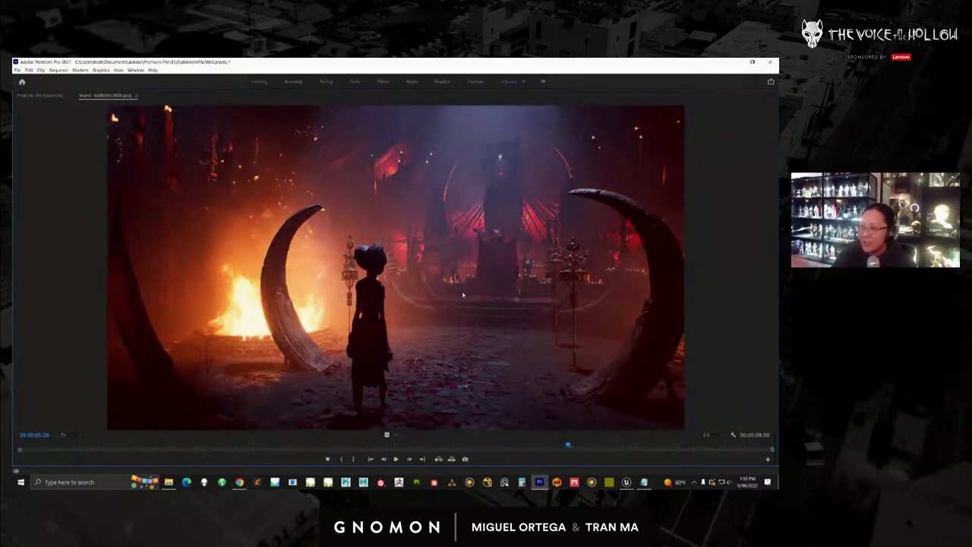
key("grave")
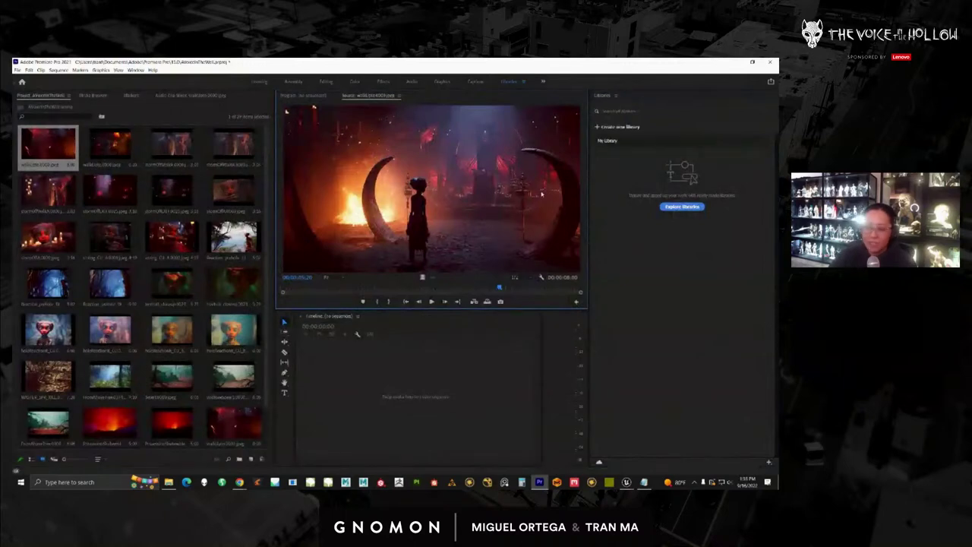
Open the third clip in the project's first row in an enlarged source monitor and play it from the start
mouse_move(265, 268)
left_mouse_down()
mouse_move(266, 298)
mouse_move(265, 263)
left_mouse_up()
key("Right")
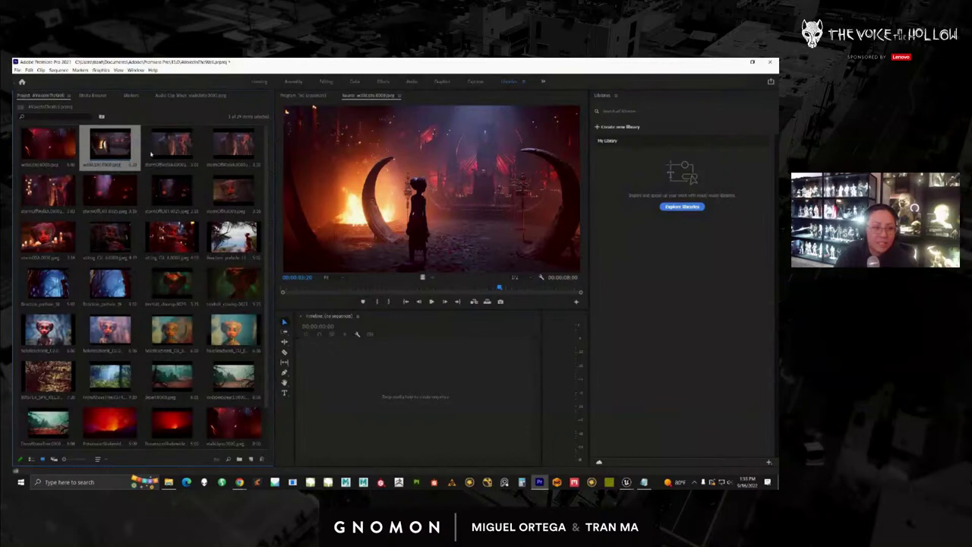
key("Right")
double_click(176, 148)
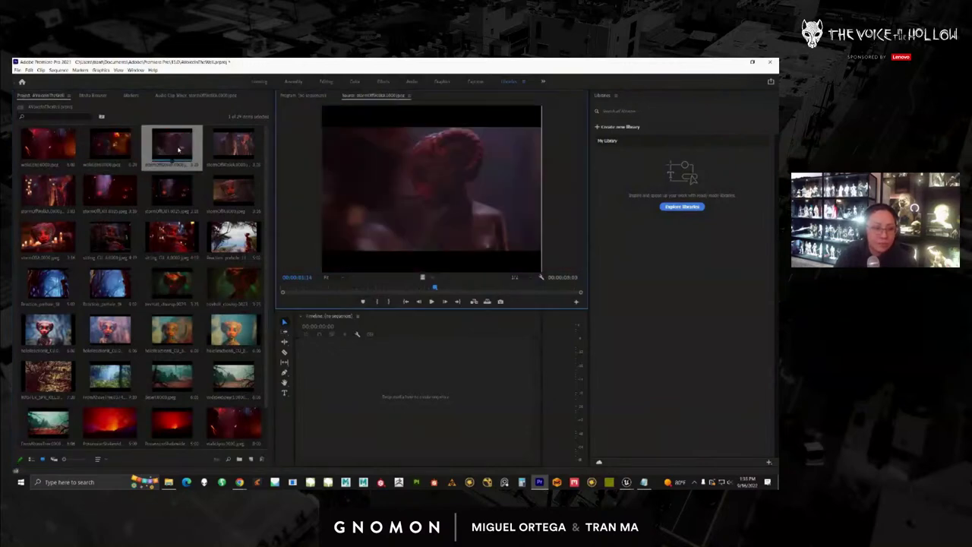
key("grave")
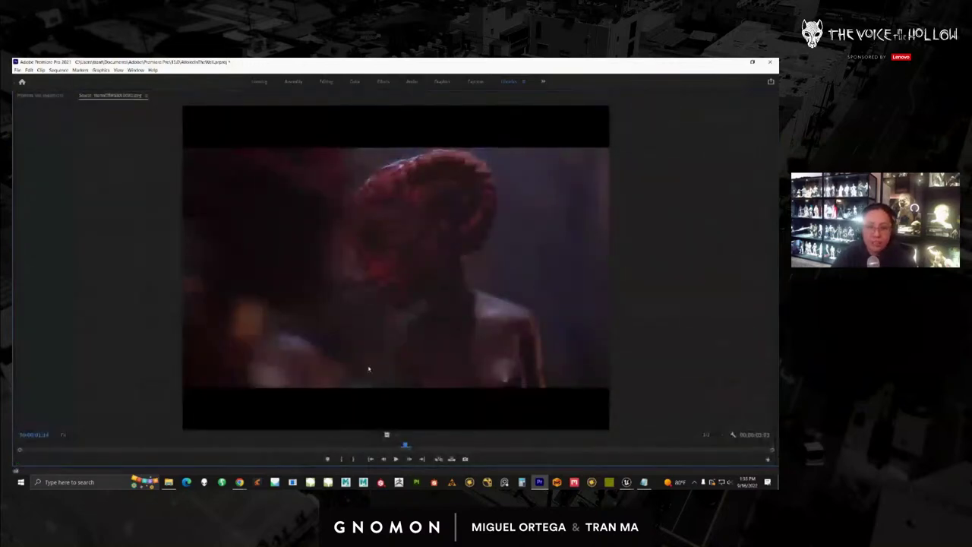
left_click_drag(46, 447, 20, 447)
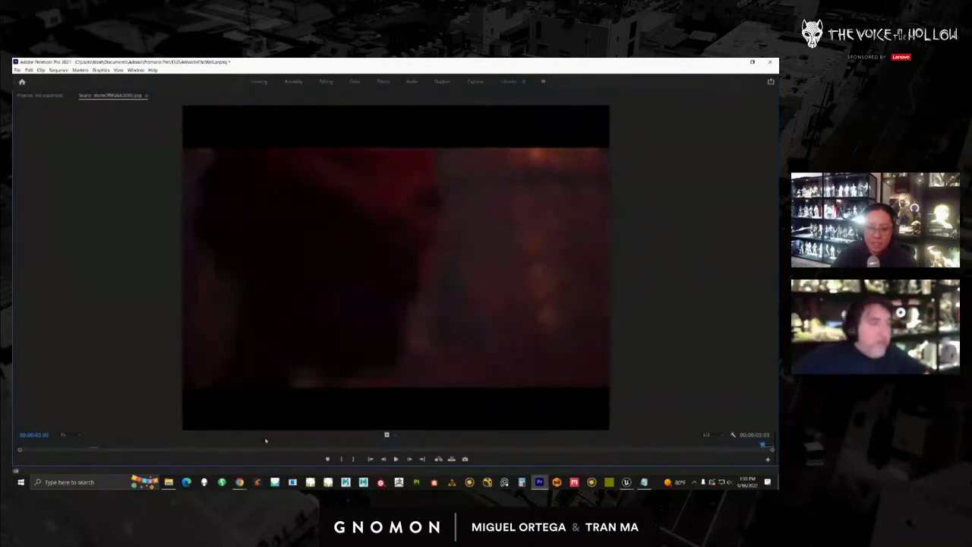
left_click_drag(54, 450, 19, 442)
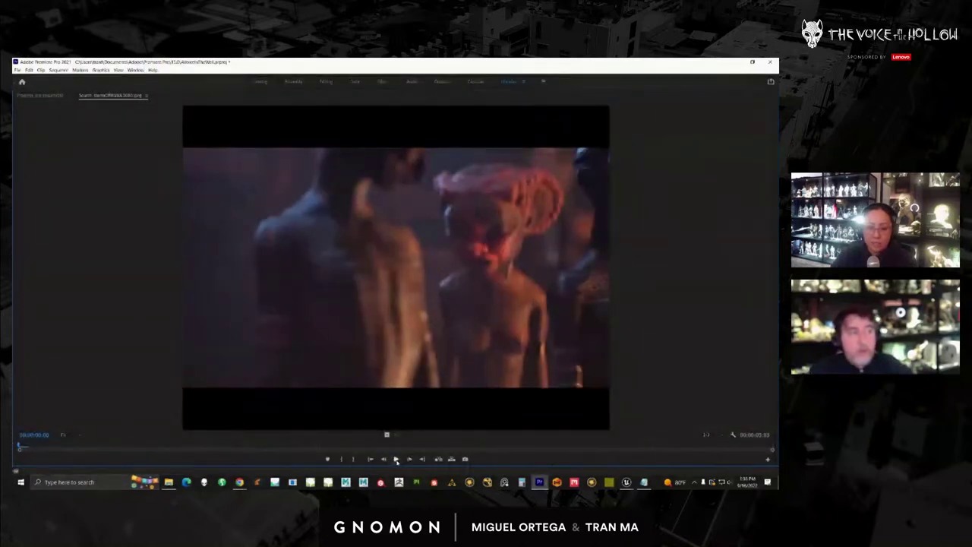
left_click(396, 459)
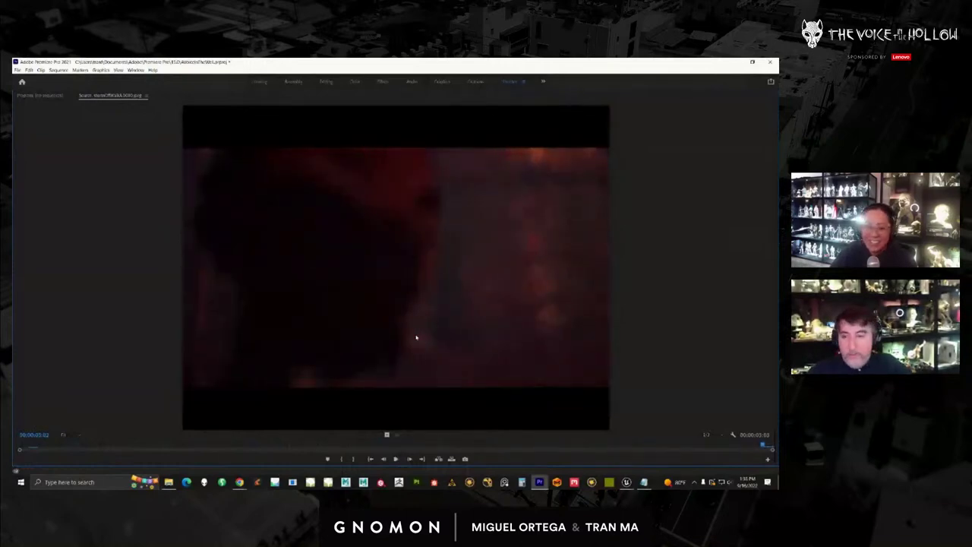
left_click(396, 459)
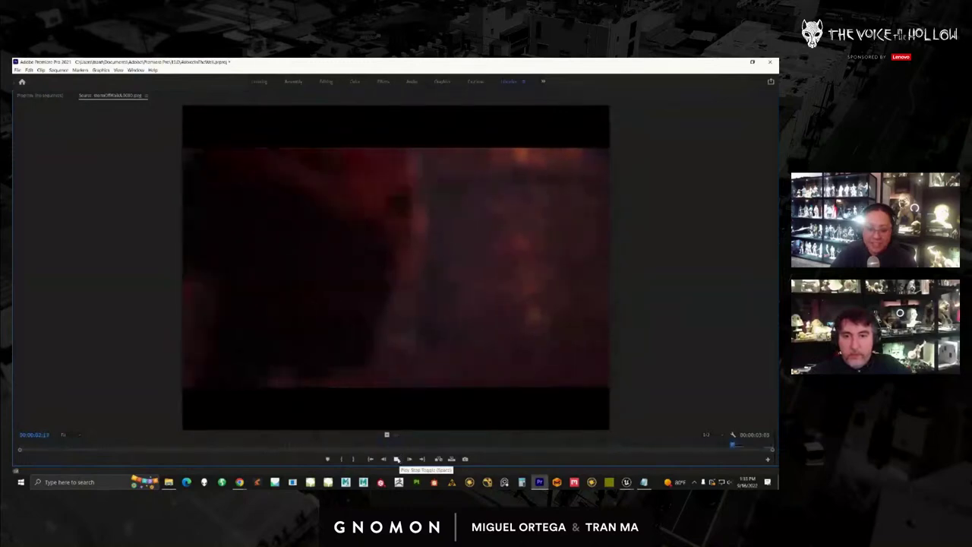
key("grave")
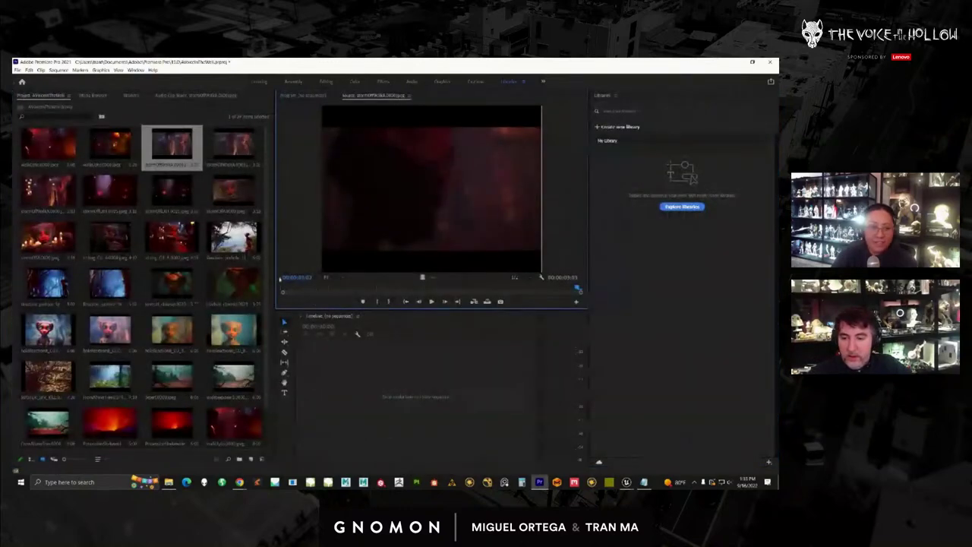
Open the fourth clip in the first row, a version with necklaces on the character, and play it enlarged from the start
double_click(255, 157)
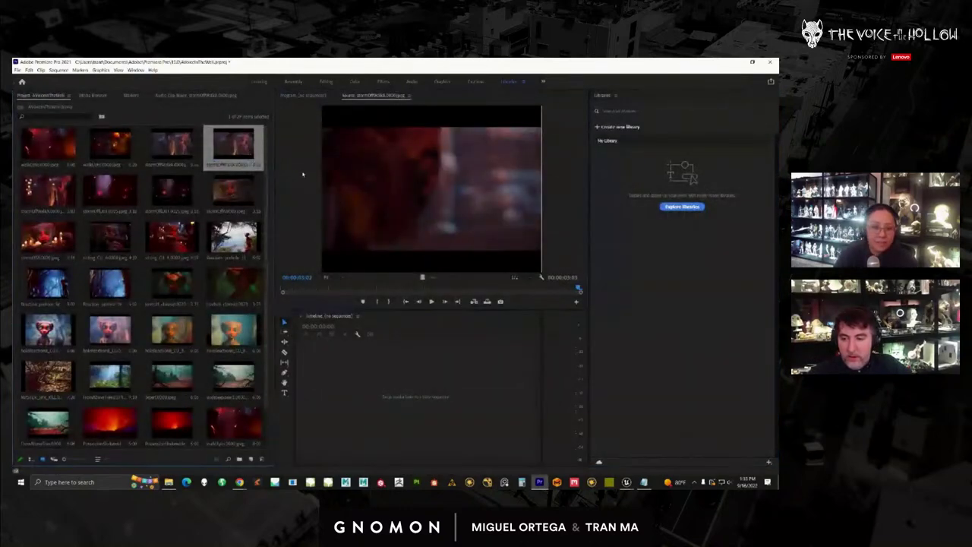
key("grave")
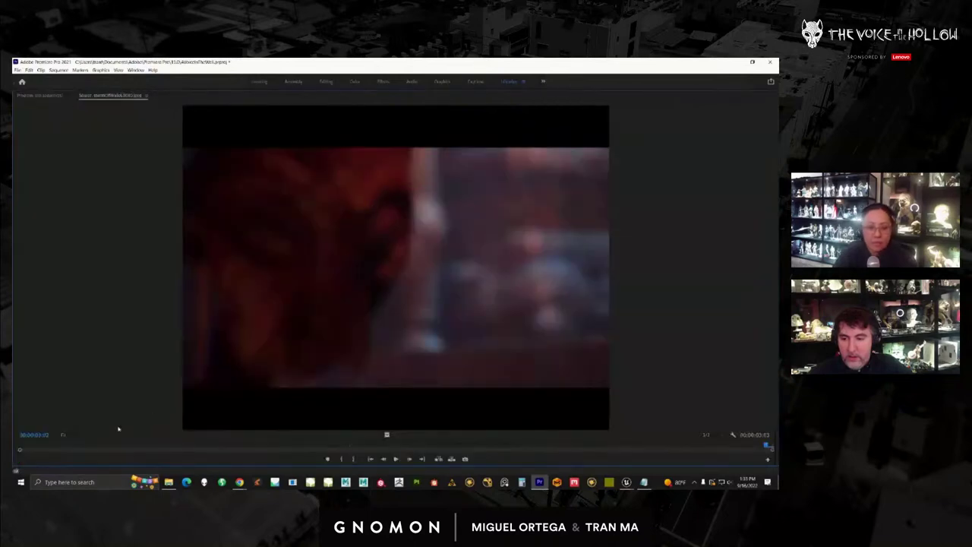
left_click_drag(33, 446, 23, 442)
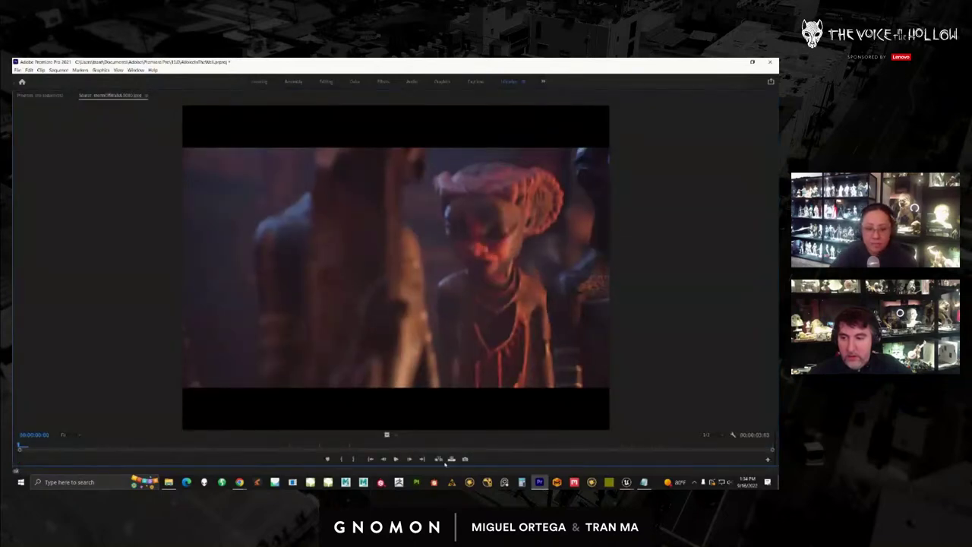
left_click(396, 459)
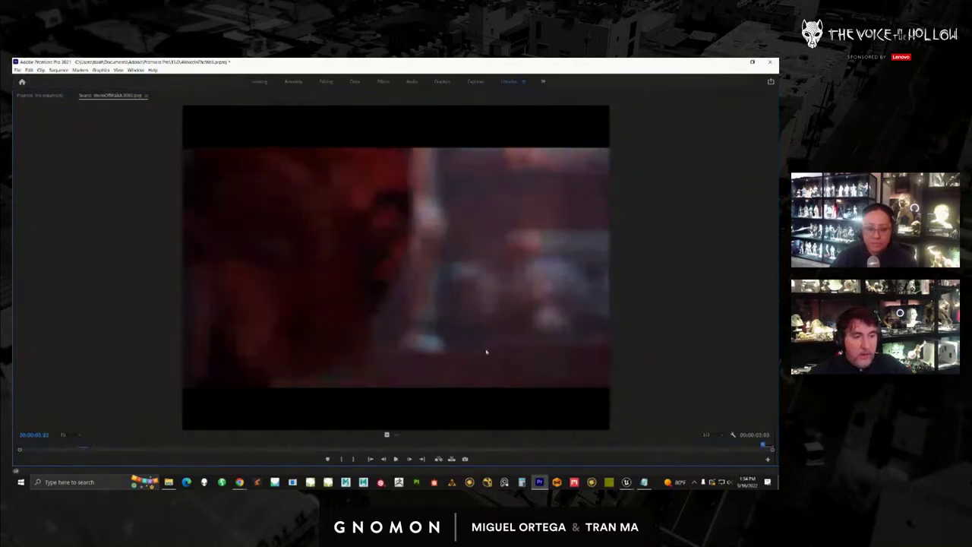
key("grave")
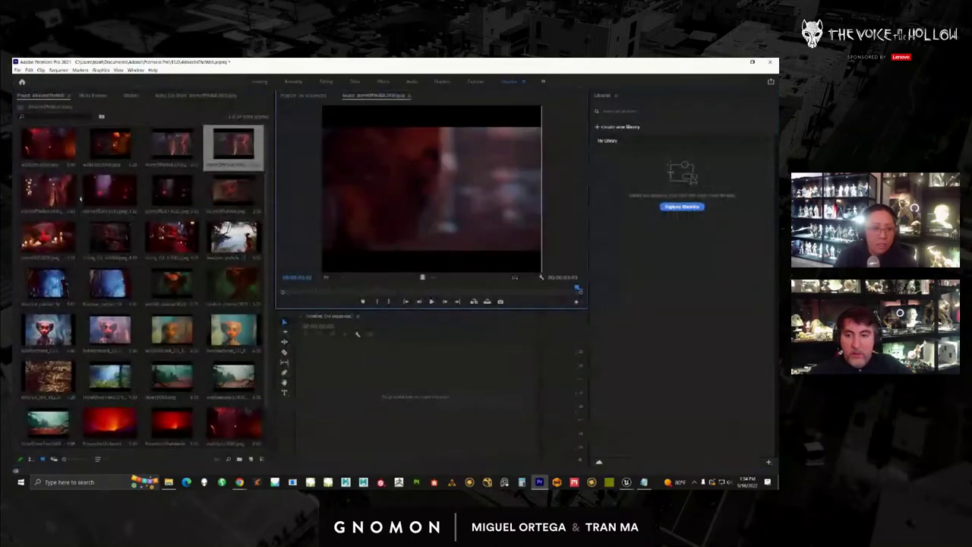
Open the first clip in the project's second row in the enlarged source monitor and rewind it to its first frame
double_click(59, 194)
key("grave")
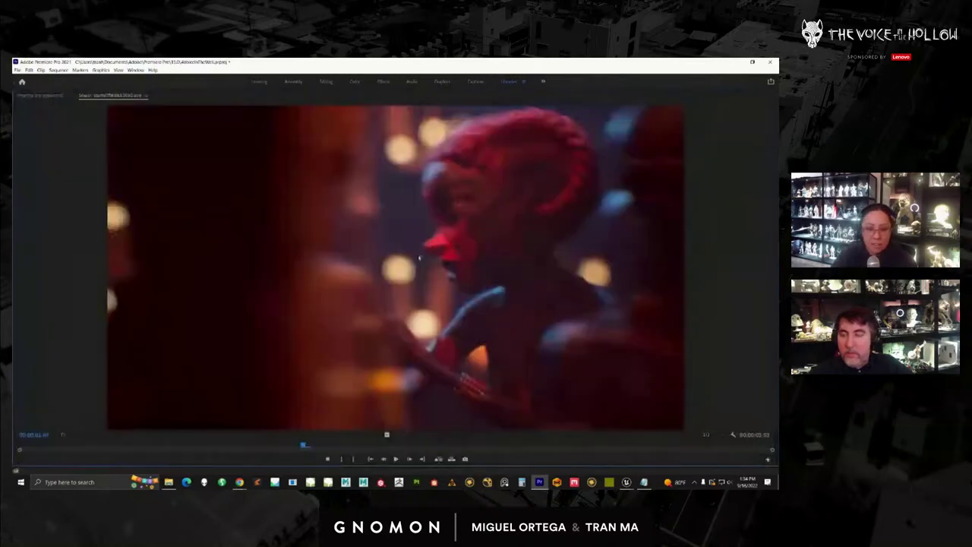
left_click_drag(44, 445, 19, 443)
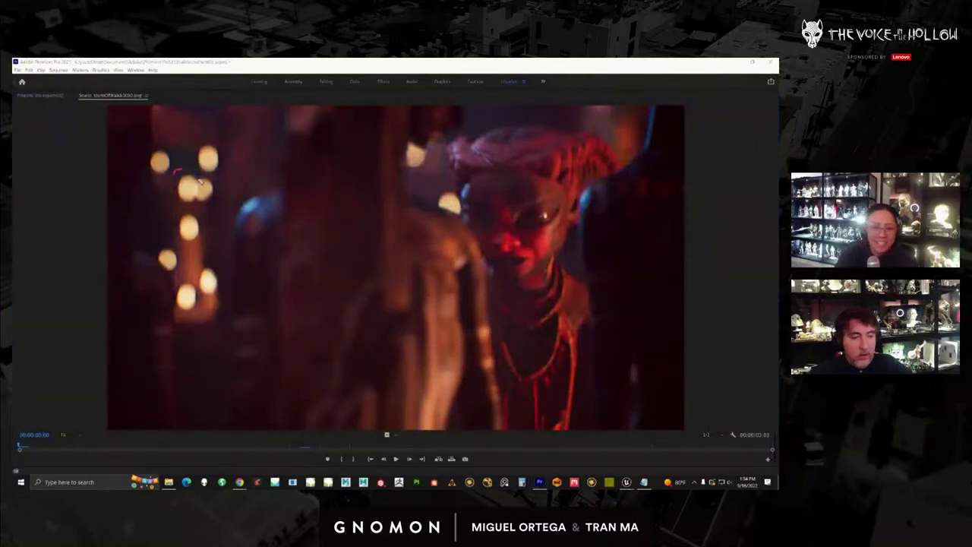
Circle several of the blurred candle lights in the background of the frame, and clear the annotations
left_click_drag(169, 189, 174, 172)
mouse_move(198, 157)
left_mouse_down()
mouse_move(200, 147)
mouse_move(197, 157)
left_mouse_up()
mouse_move(430, 196)
left_mouse_down()
mouse_move(440, 185)
mouse_move(454, 211)
left_mouse_up()
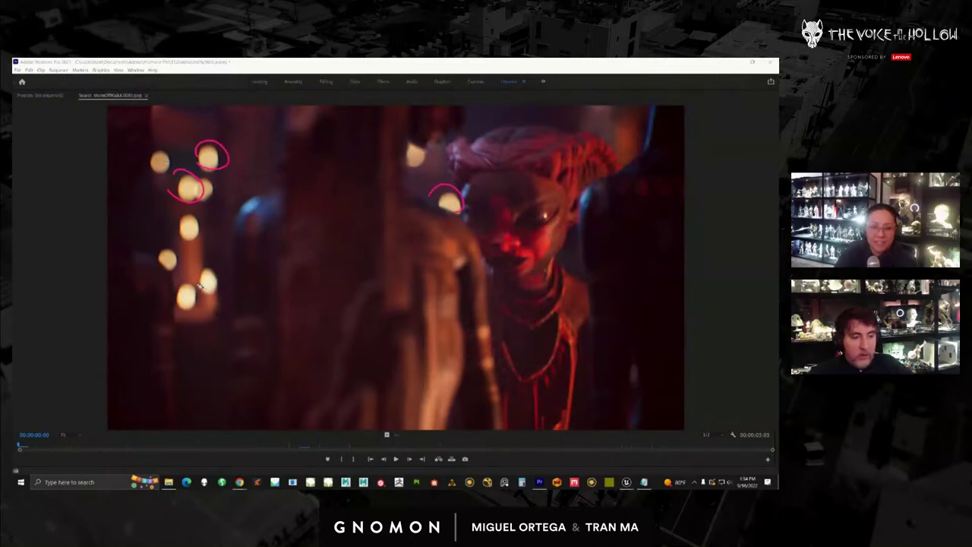
left_click_drag(196, 268, 213, 290)
left_click_drag(196, 240, 197, 239)
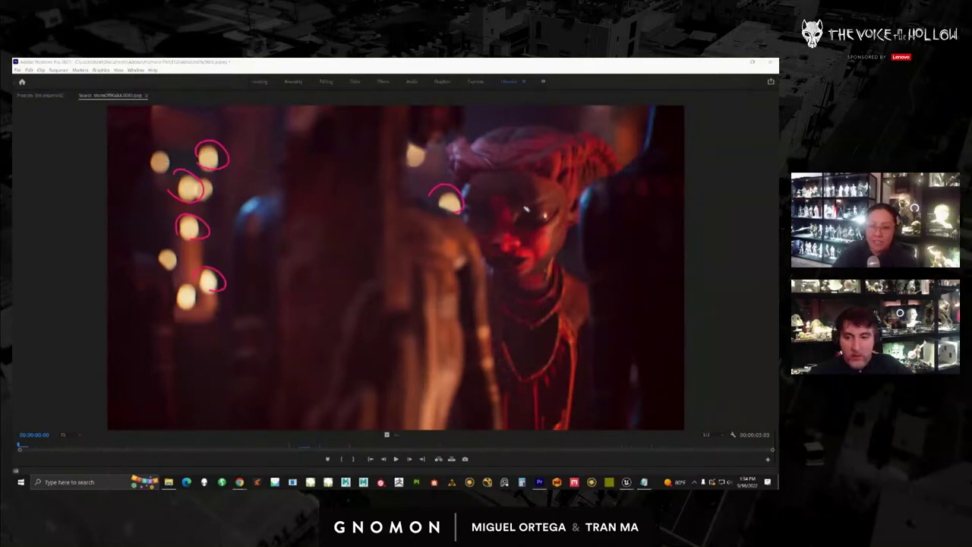
key("Escape")
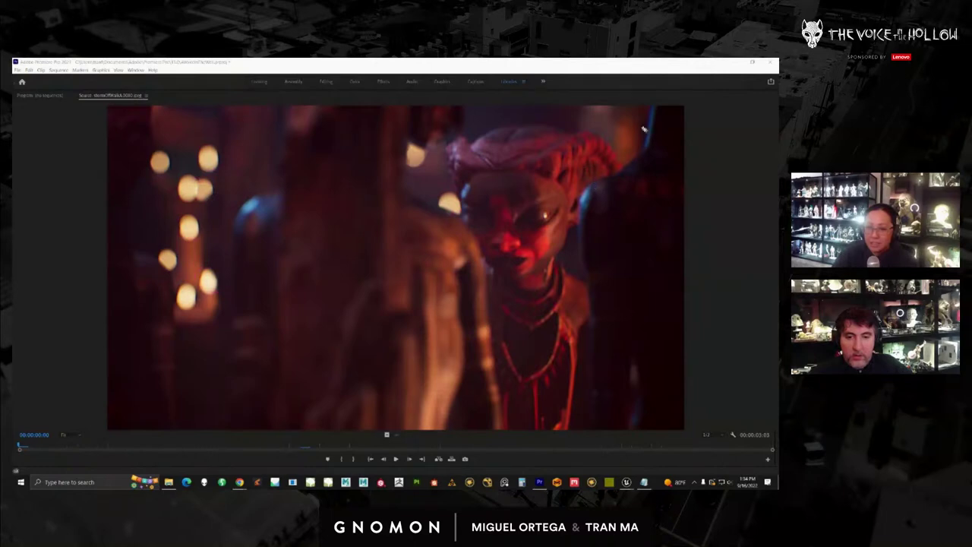
Outline the blue-lit edges of the dark figure behind the character and mark the near side of her face
mouse_move(644, 129)
left_mouse_down()
mouse_move(662, 110)
mouse_move(646, 168)
mouse_move(568, 232)
mouse_move(566, 258)
left_mouse_up()
left_click_drag(606, 199, 601, 255)
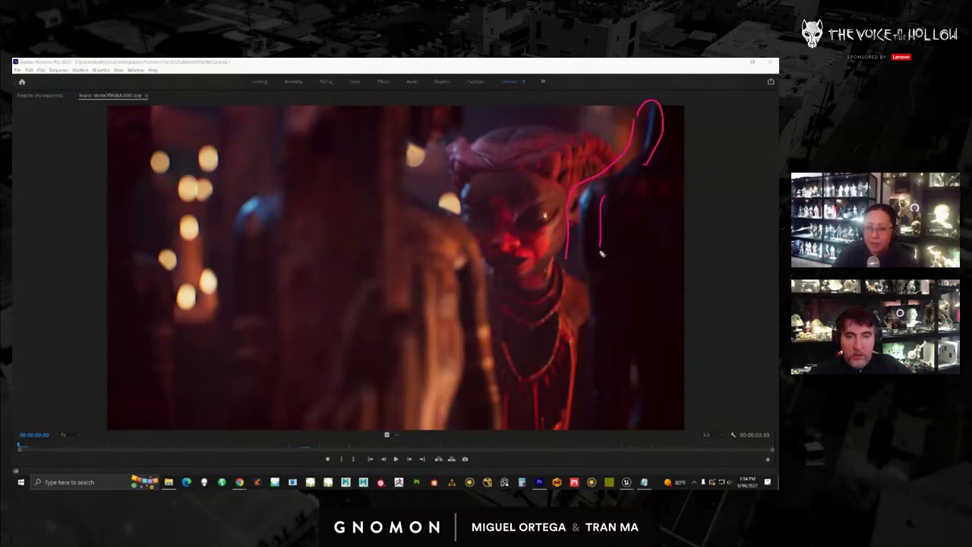
left_click_drag(451, 203, 468, 224)
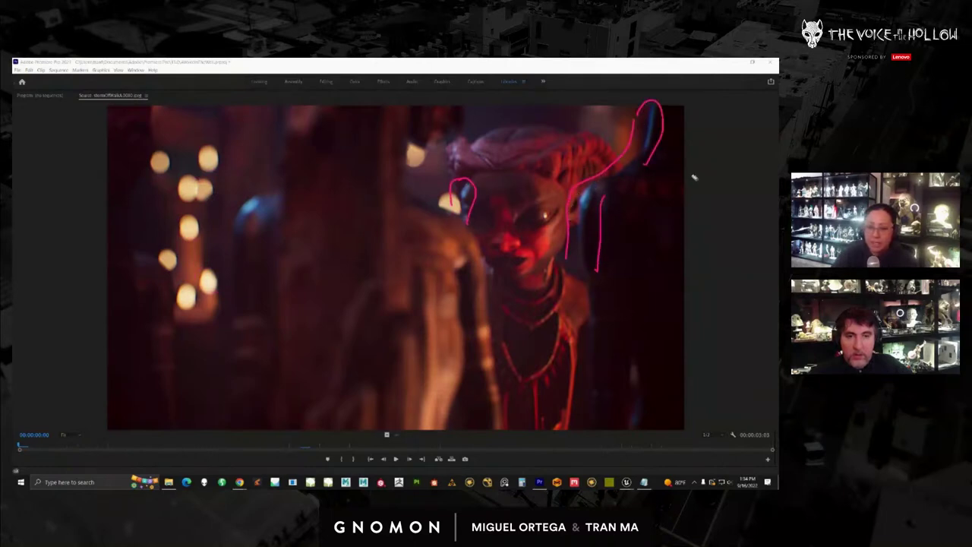
Clear the annotations from the frame and play the enlarged clip through, ending back in the project overview
key("Escape")
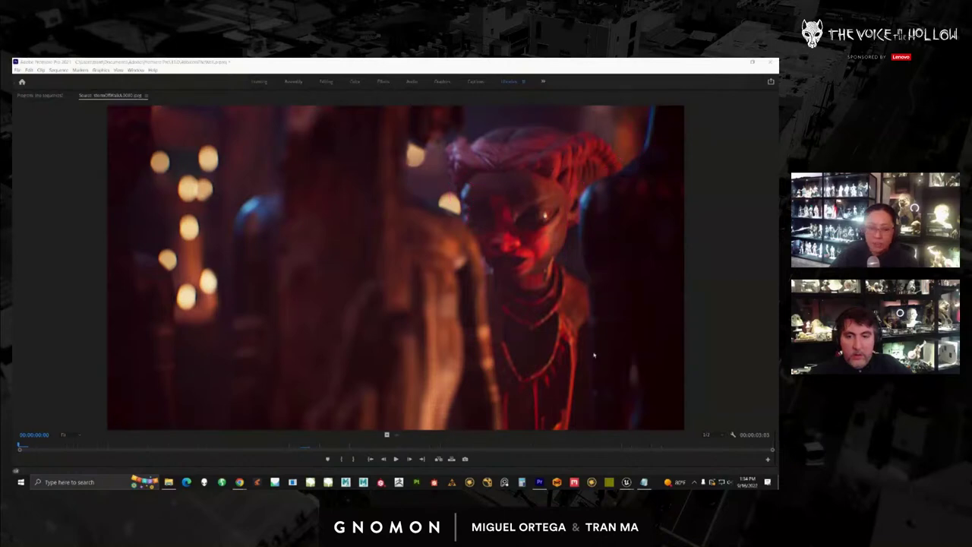
left_click(395, 458)
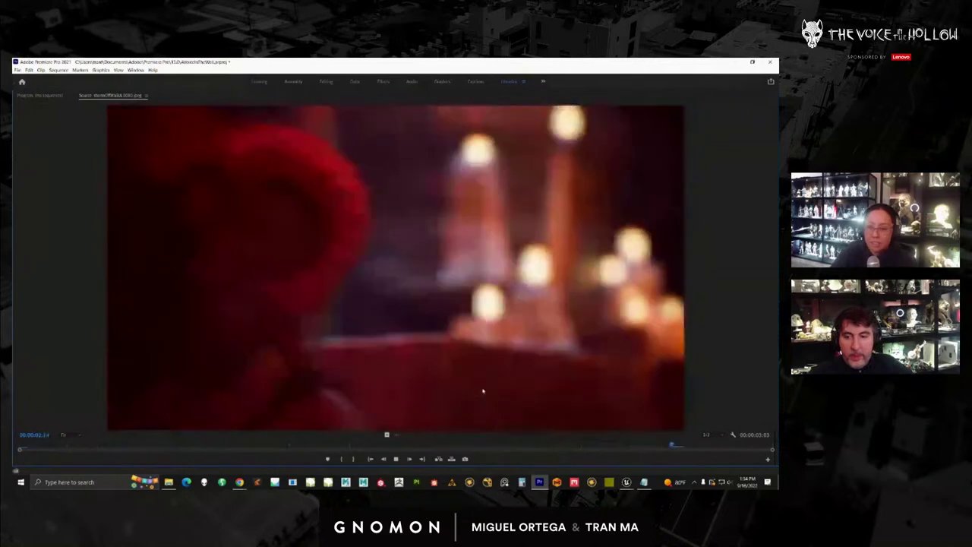
key("grave")
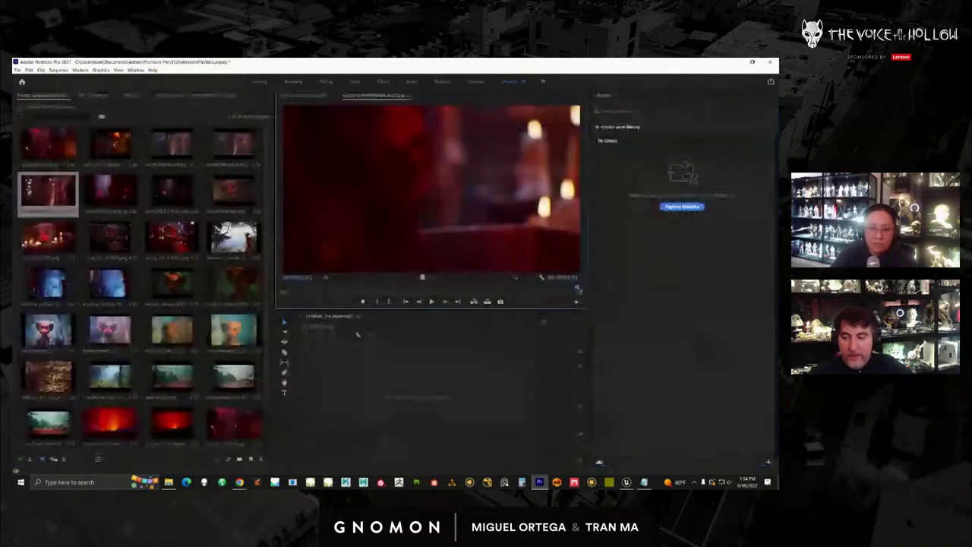
Open the fourth clip in the second row, rewind it to the beginning and play it enlarged
left_click(111, 193)
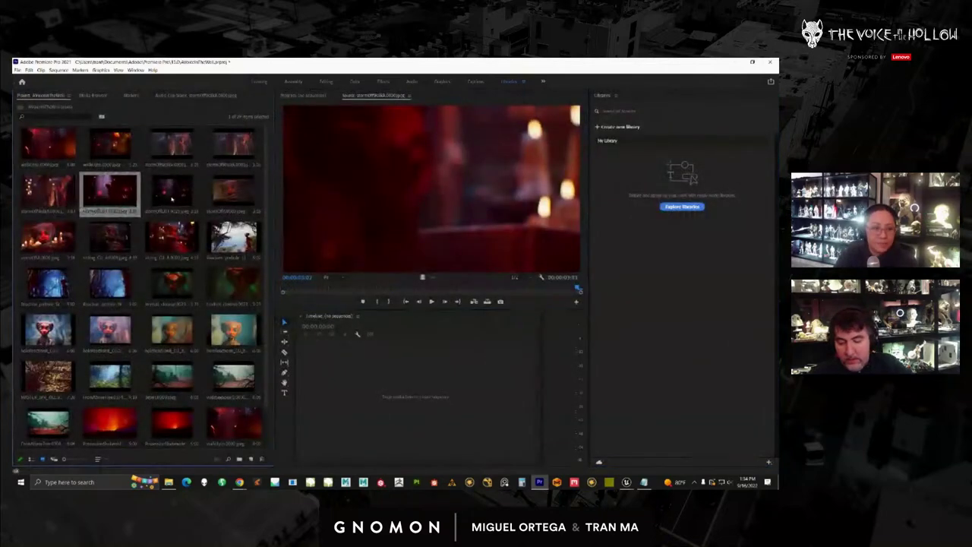
left_click(233, 192)
double_click(233, 192)
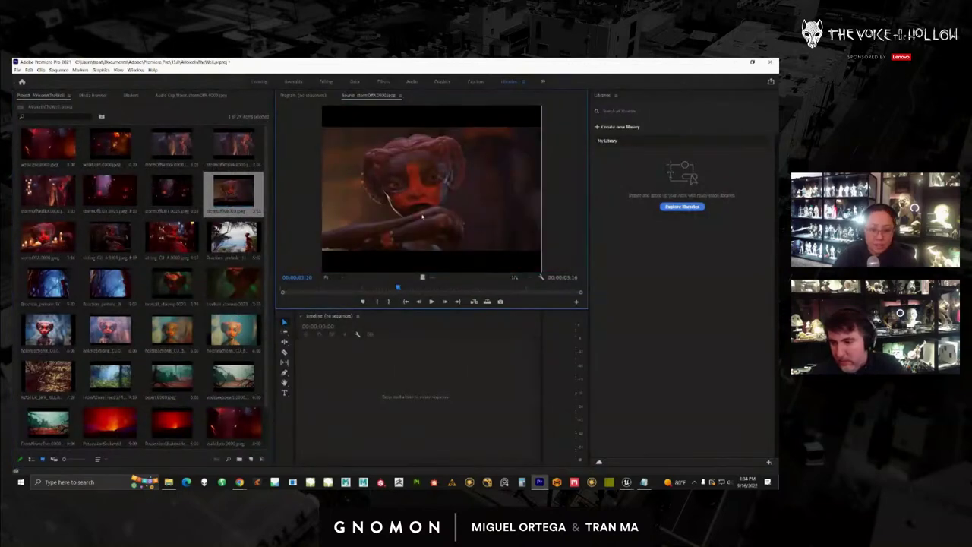
key("grave")
key("Home")
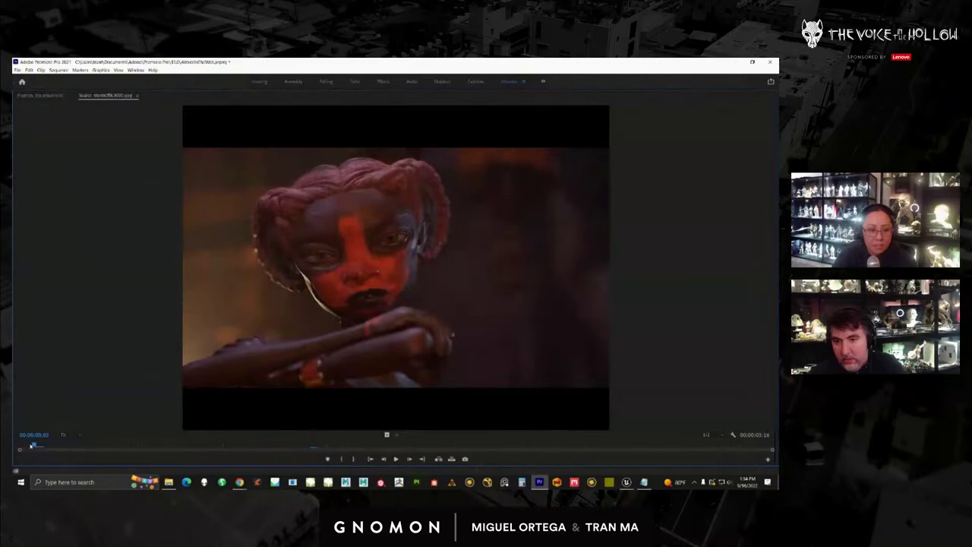
left_click(395, 458)
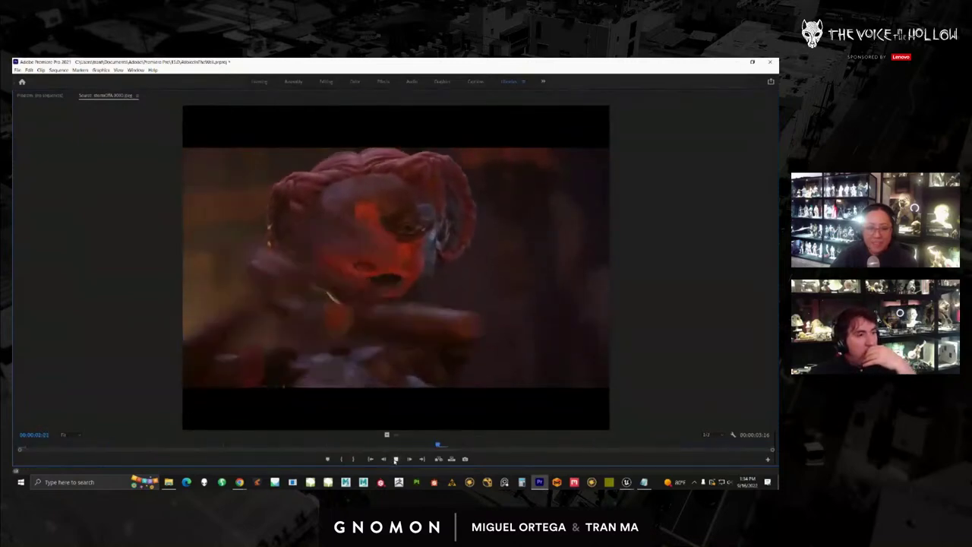
left_click(395, 459)
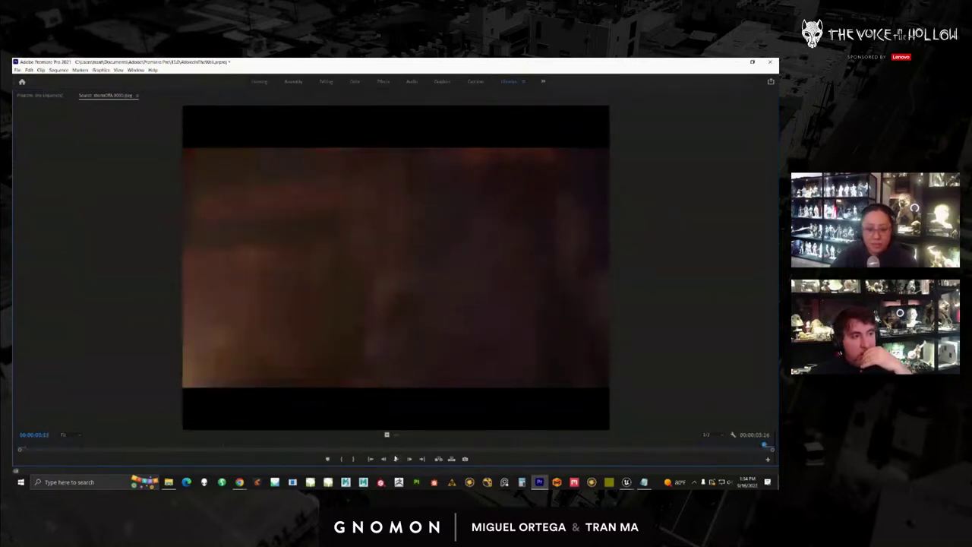
Open the first clip in the third row, rewind it to its first frame and enlarge the source monitor
key("grave")
double_click(49, 238)
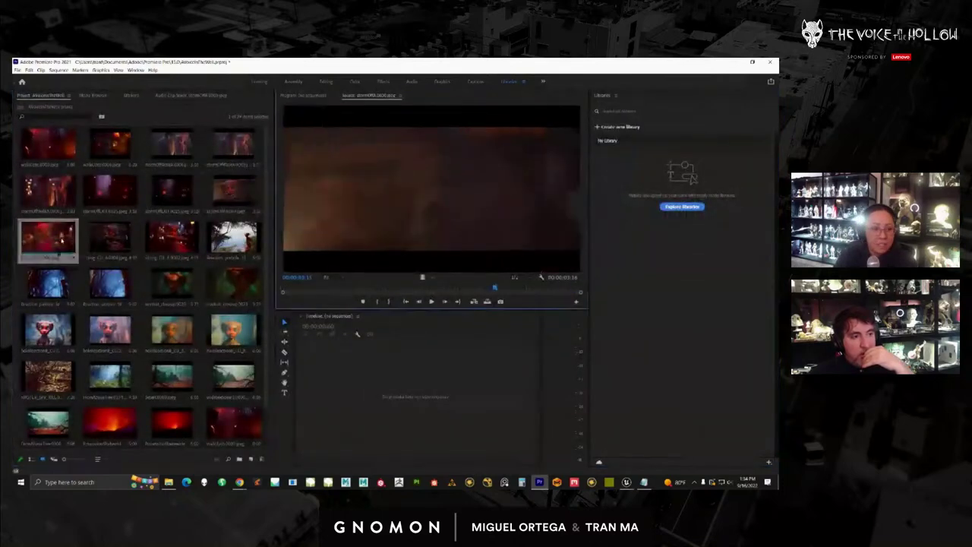
left_click_drag(390, 288, 283, 290)
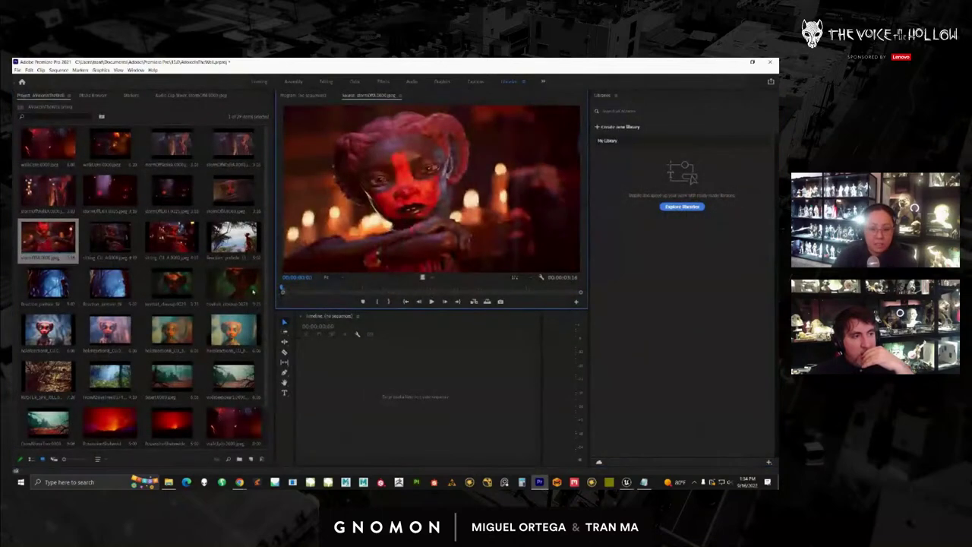
key("grave")
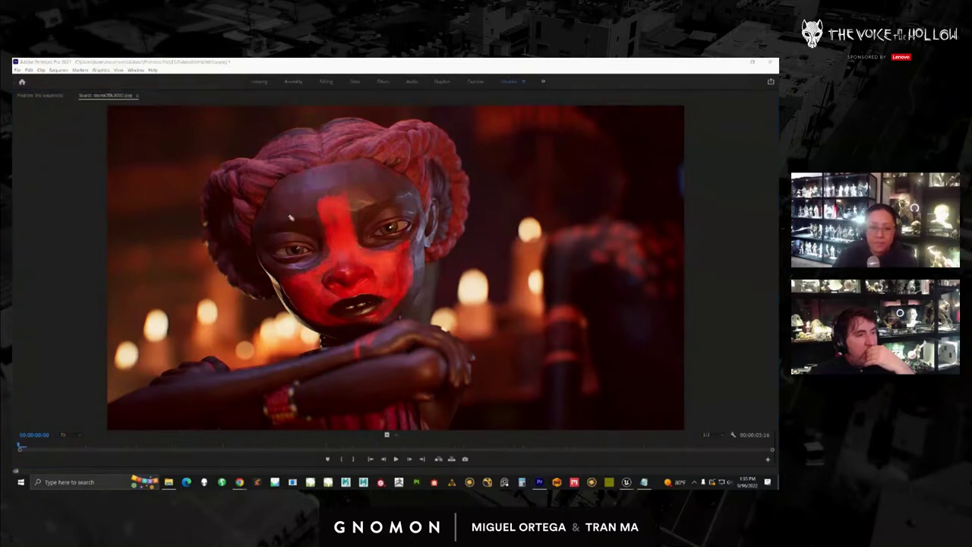
Outline the character's face, the ear and the rim-lit jaw on the frame, and clear the annotations
left_click_drag(271, 188, 326, 218)
mouse_move(319, 282)
left_mouse_down()
mouse_move(287, 316)
mouse_move(239, 228)
left_mouse_up()
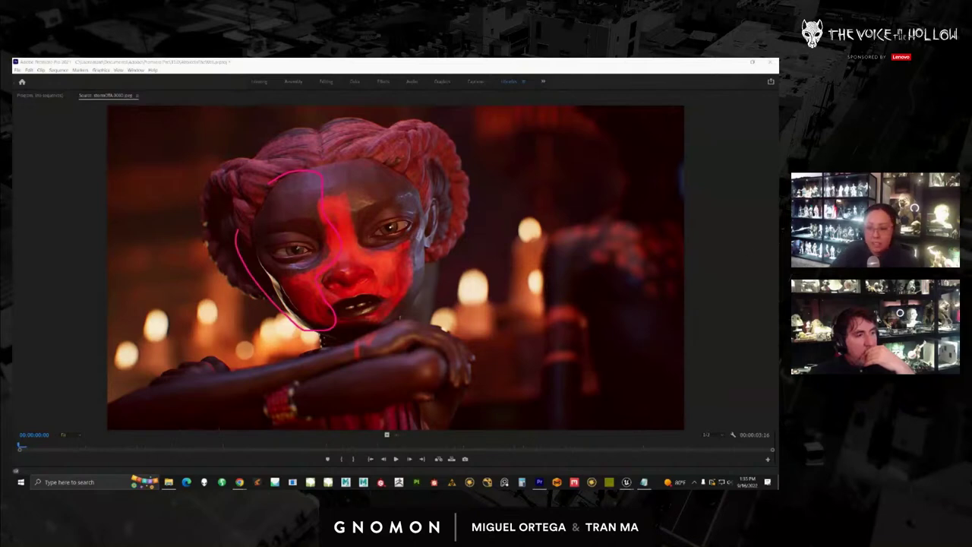
mouse_move(413, 189)
left_mouse_down()
mouse_move(433, 310)
mouse_move(419, 196)
left_mouse_up()
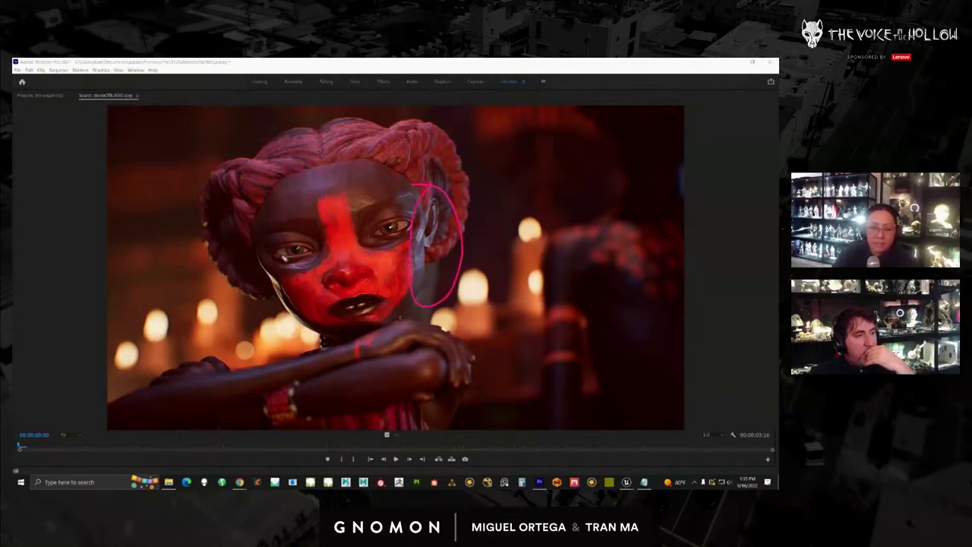
mouse_move(235, 232)
left_mouse_down()
mouse_move(267, 255)
mouse_move(234, 279)
mouse_move(236, 238)
left_mouse_up()
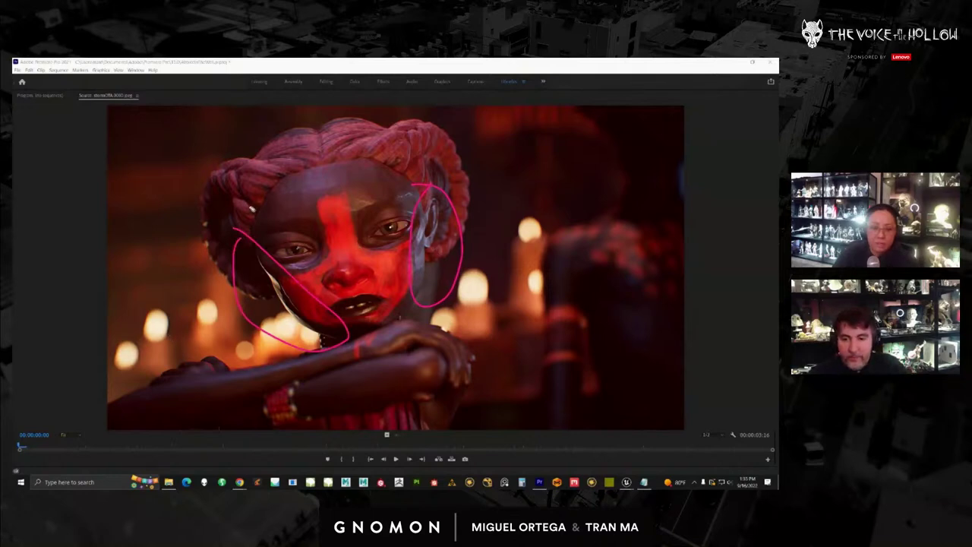
mouse_move(251, 205)
left_mouse_down()
mouse_move(307, 175)
mouse_move(361, 218)
left_mouse_up()
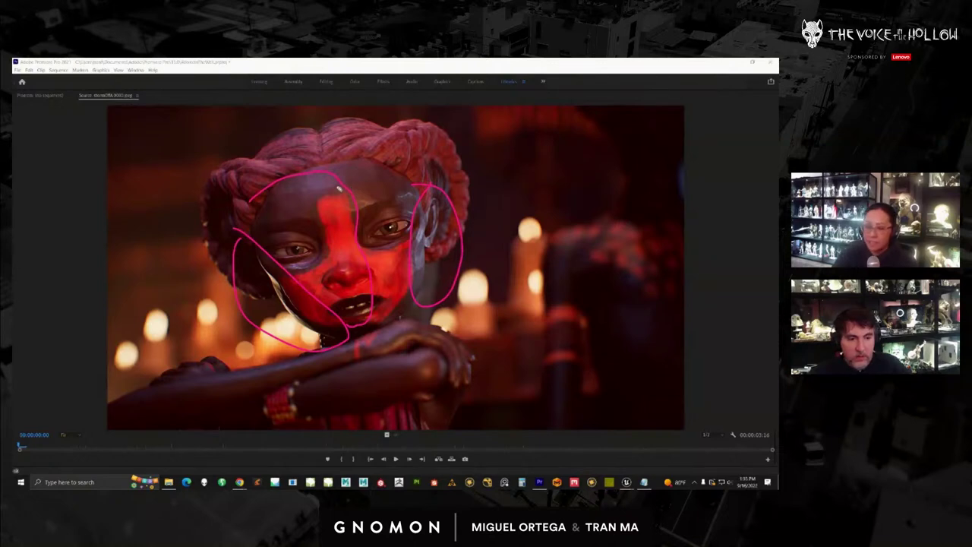
key("Escape")
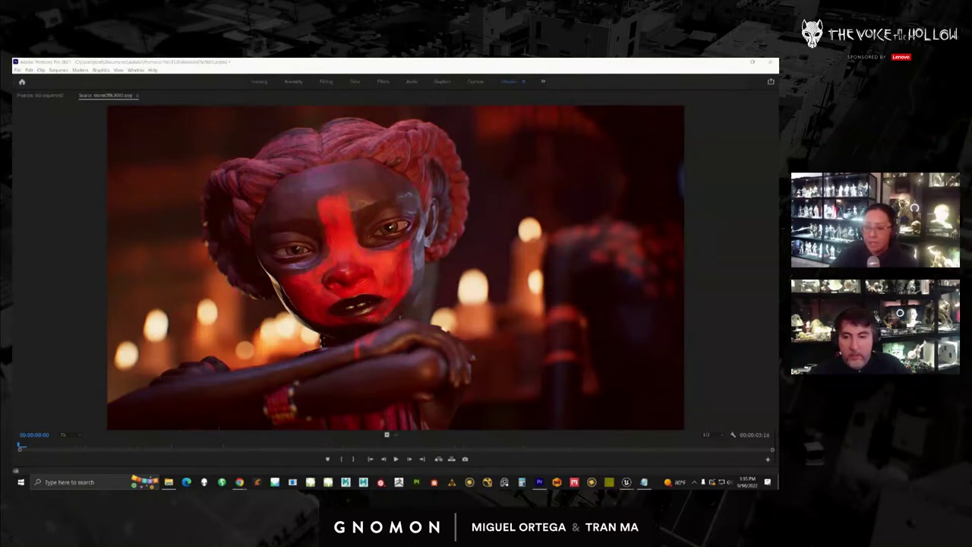
Play the enlarged clip with the candle-lit background, scrub back near its start and replay it
left_click(394, 459)
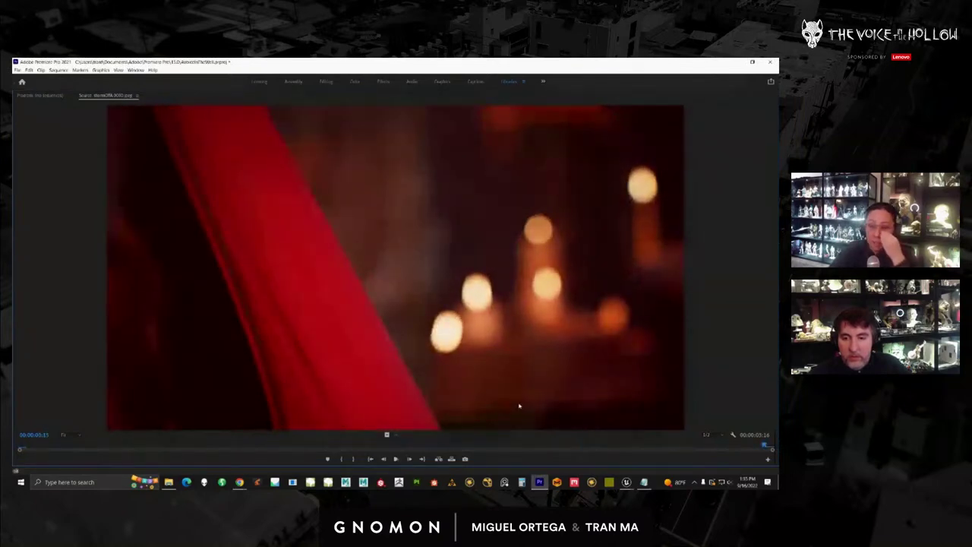
left_click_drag(64, 445, 100, 443)
left_click(395, 458)
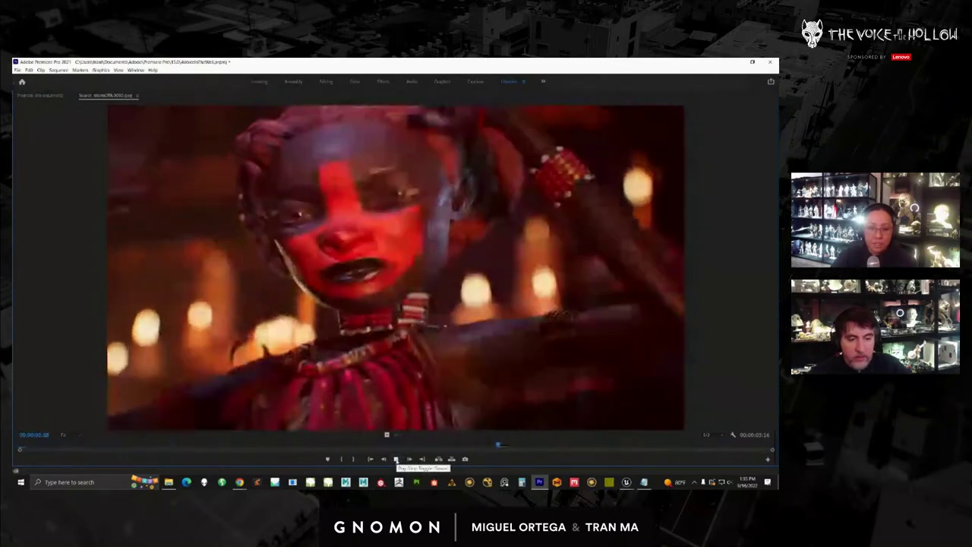
left_click(395, 459)
Reopen the second row's fourth clip enlarged, sketch a row of small U-shaped marks beside the character's head, and clear them
key("grave")
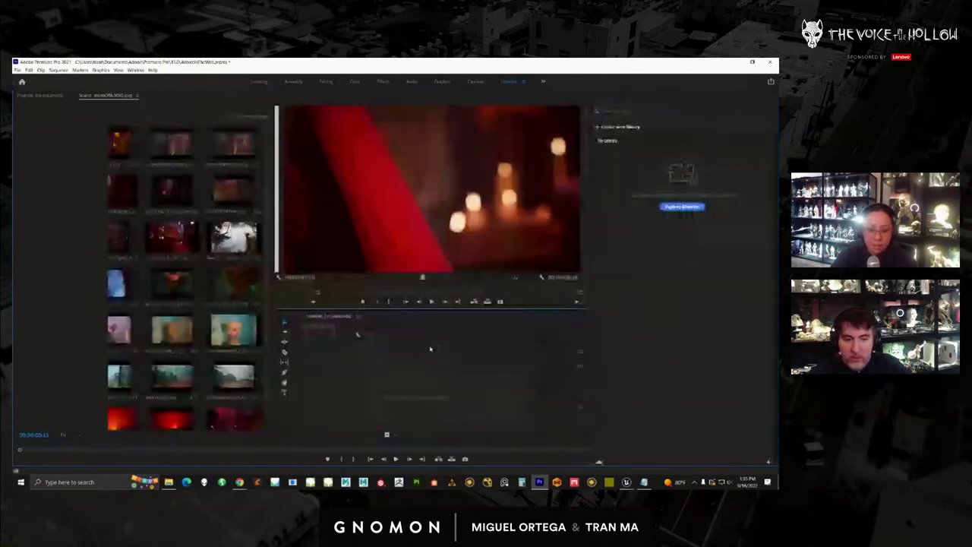
double_click(233, 190)
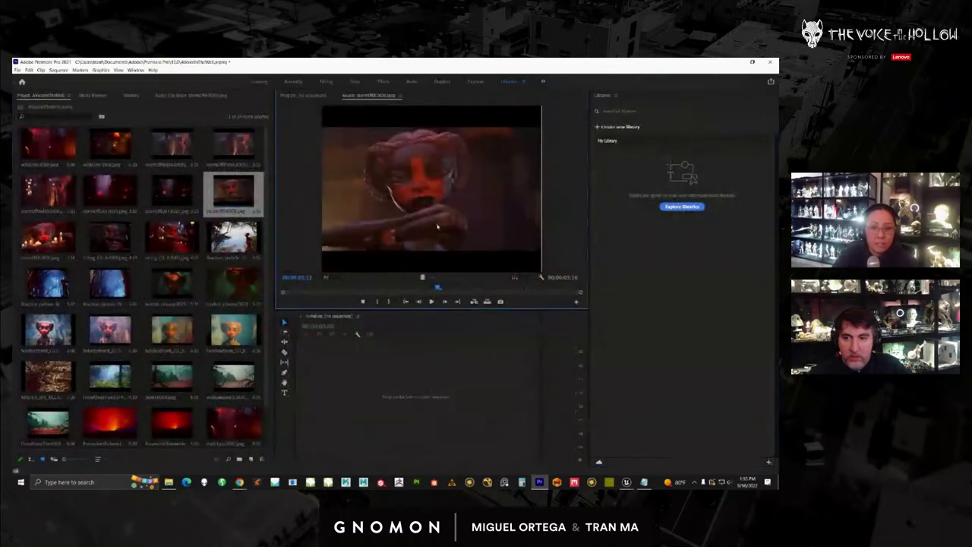
key("grave")
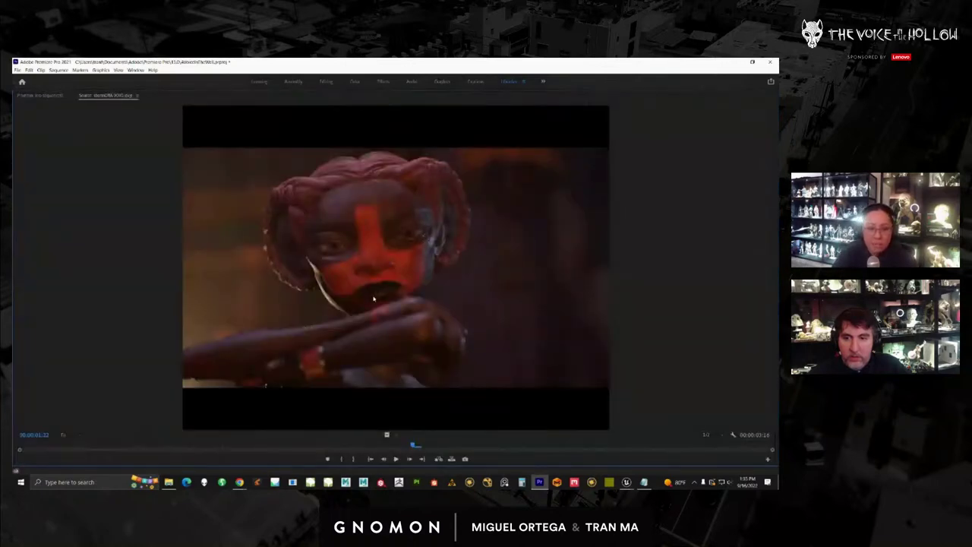
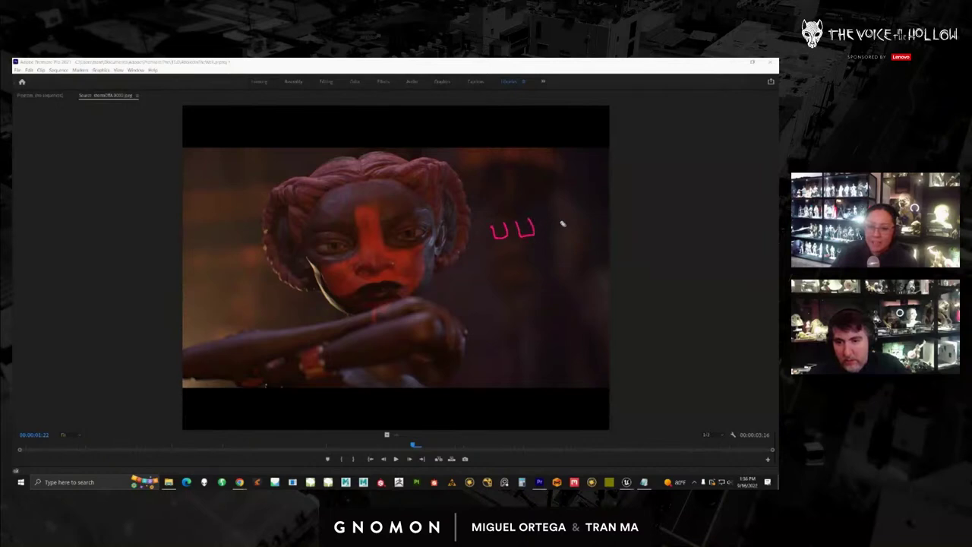
mouse_move(545, 221)
left_mouse_down()
mouse_move(549, 230)
mouse_move(553, 220)
left_mouse_up()
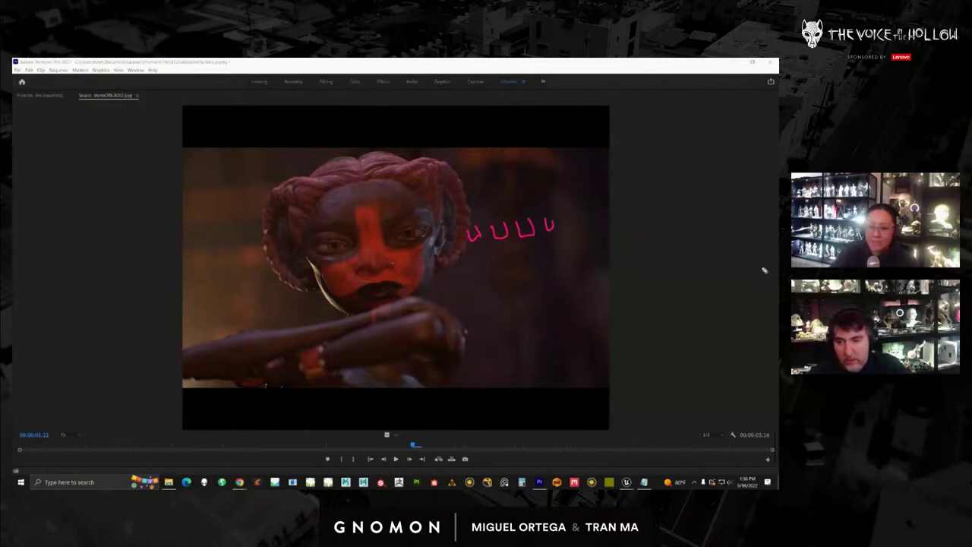
key("Escape")
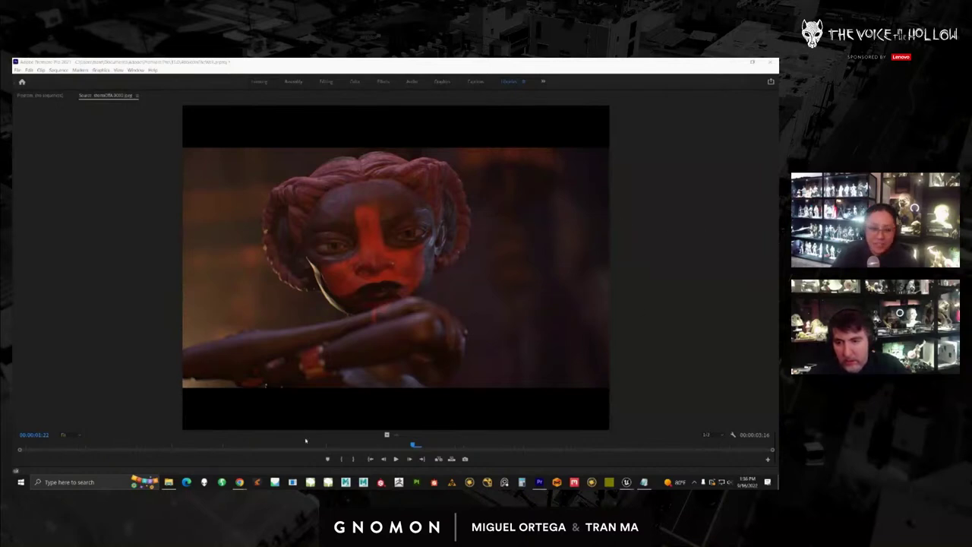
Scrub through this clip and the candle-lit version at the start of the third row, enlarged, to compare them
left_click_drag(20, 444, 440, 427)
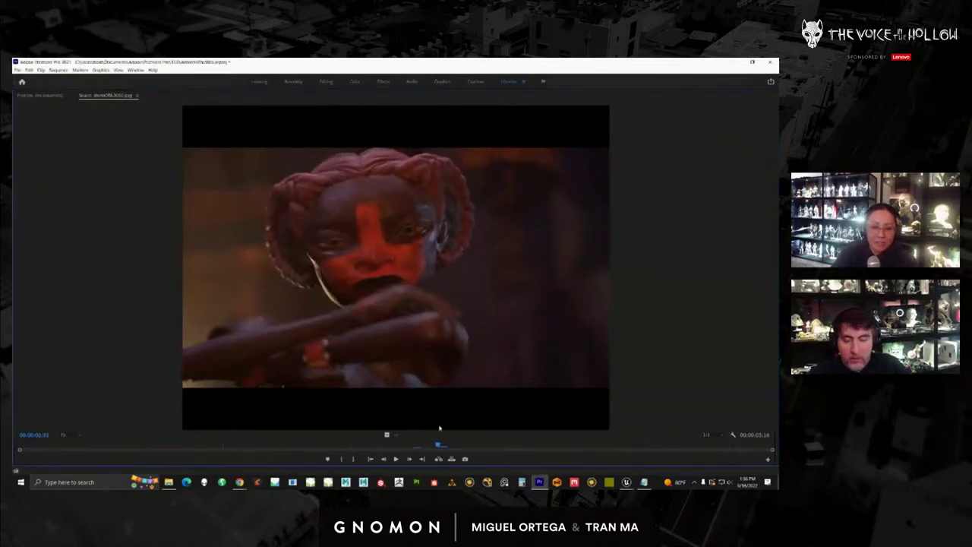
key("grave")
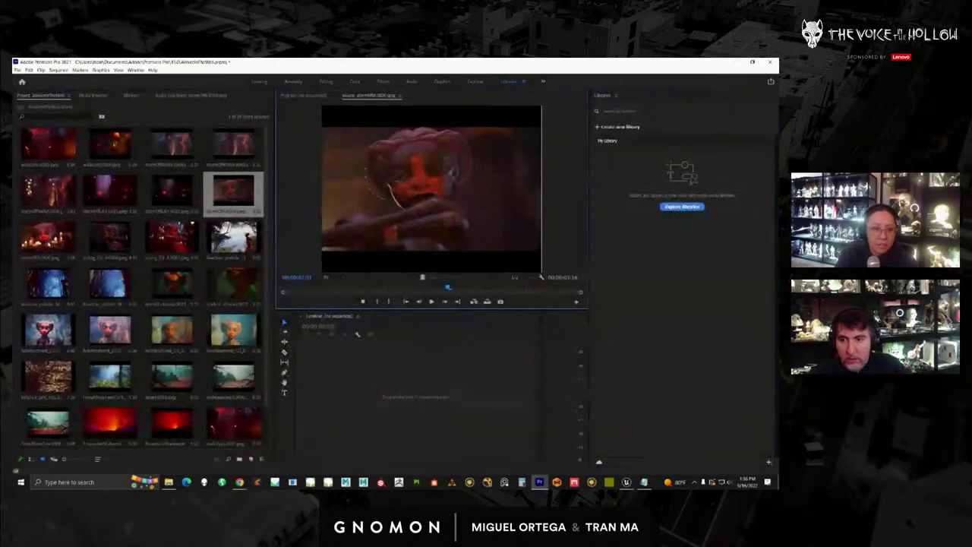
key("Right")
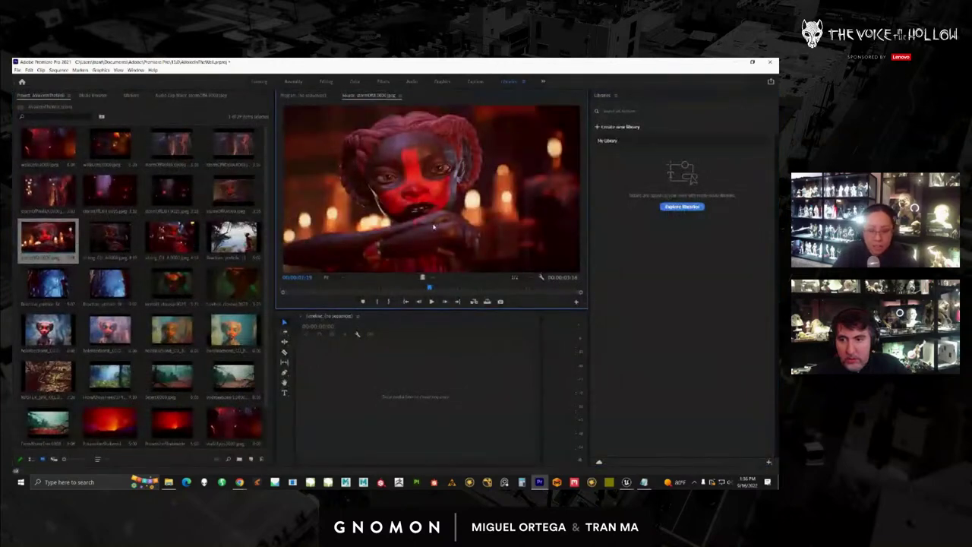
key("grave")
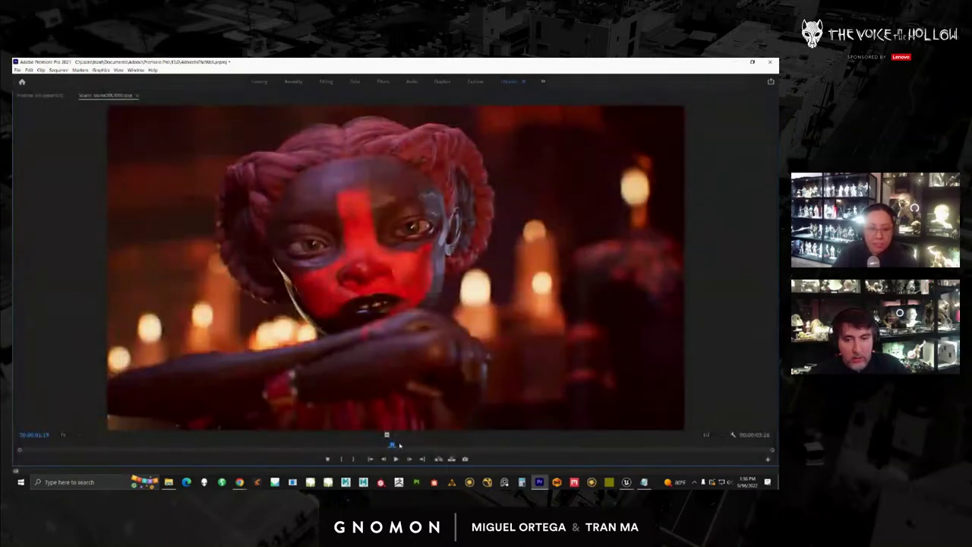
mouse_move(399, 445)
left_mouse_down()
mouse_move(387, 443)
mouse_move(509, 442)
mouse_move(309, 442)
left_mouse_up()
Open the second clip in the third row, rewind it to its first frame and play it enlarged
key("grave")
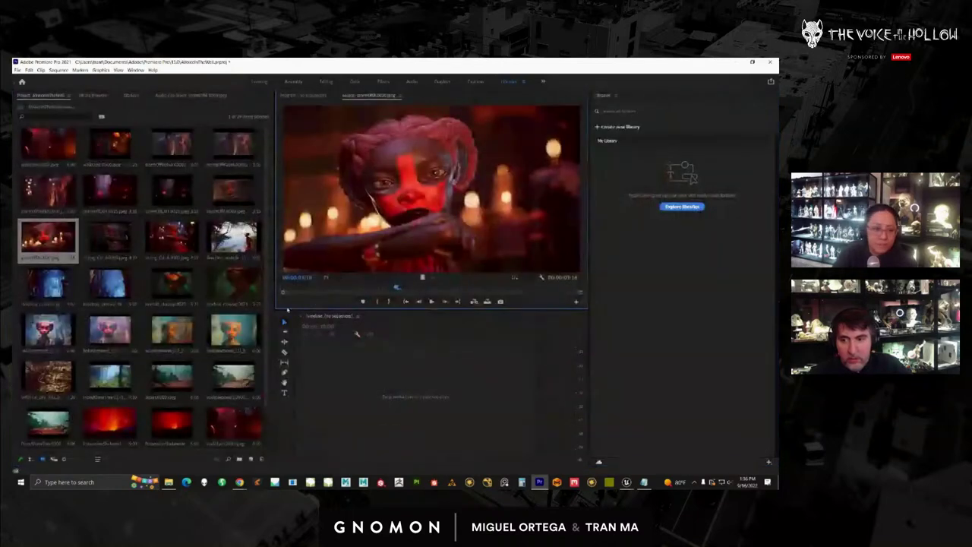
left_click(124, 243)
double_click(120, 240)
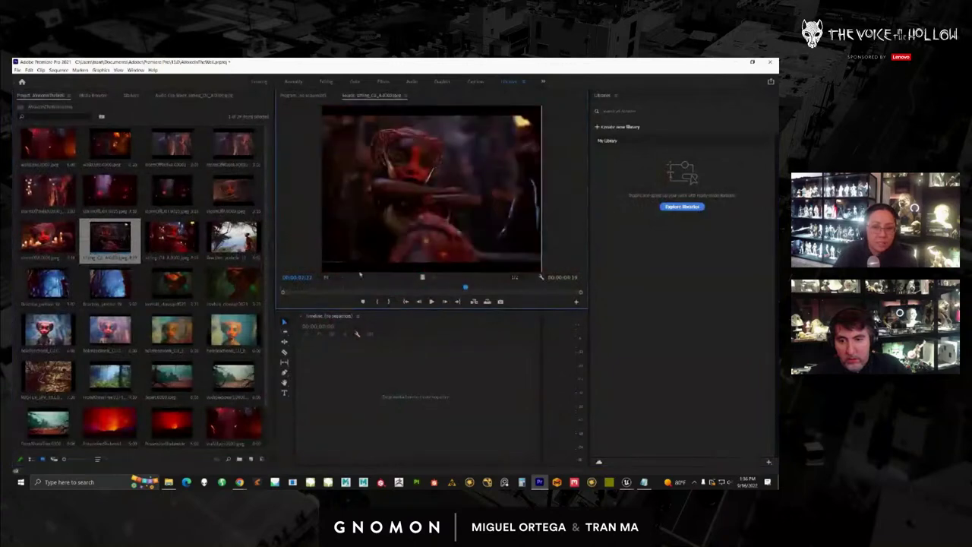
left_click_drag(443, 290, 271, 291)
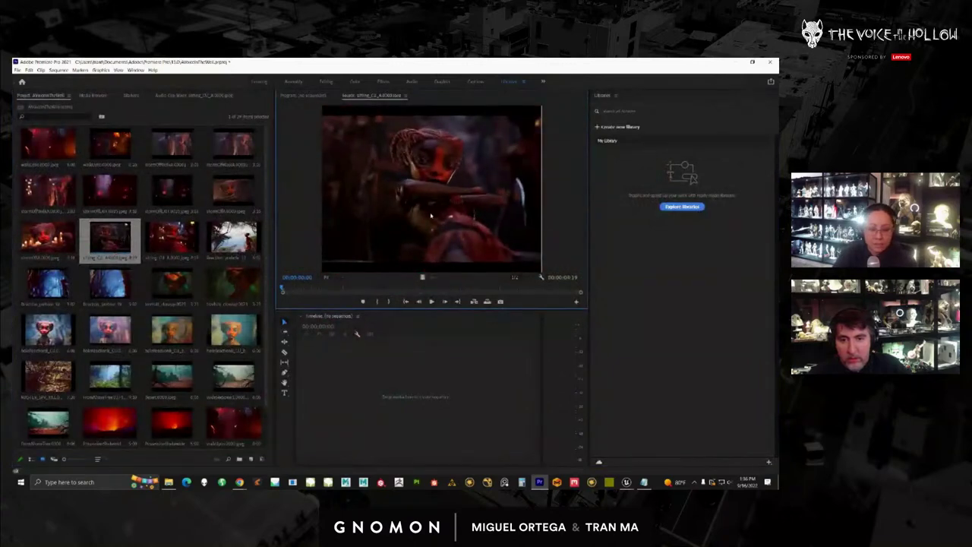
key("grave")
left_click(395, 460)
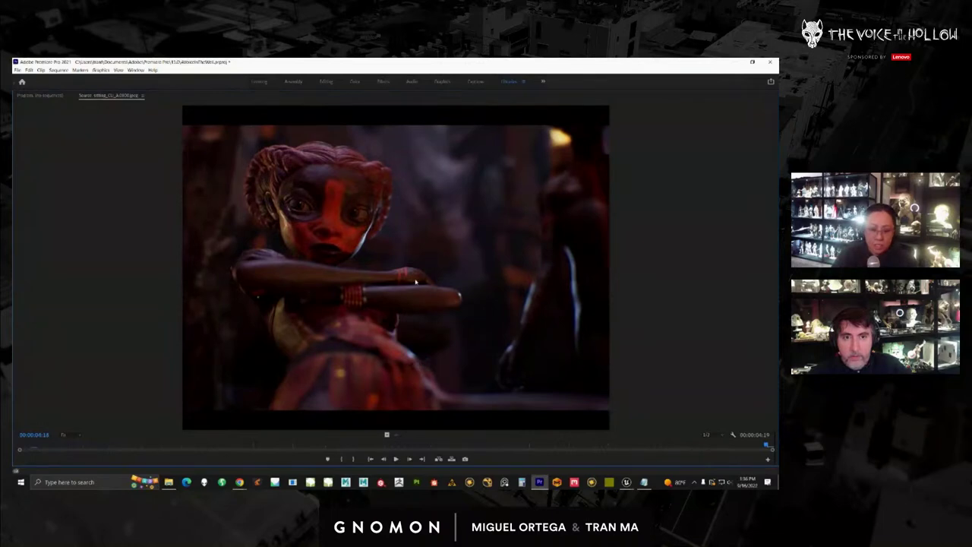
Open the third clip in the third row, rewind it to its first frame and show it enlarged
key("grave")
double_click(187, 242)
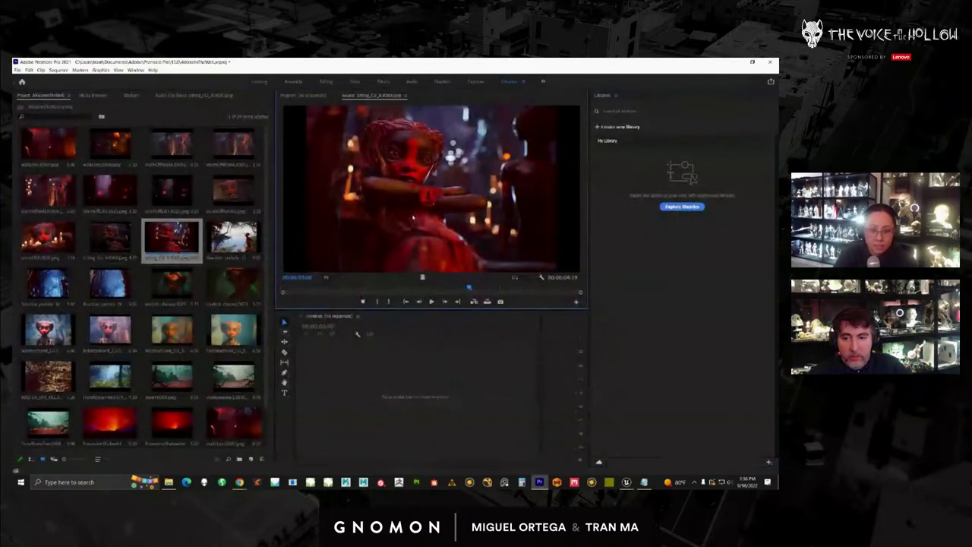
left_click_drag(310, 289, 283, 288)
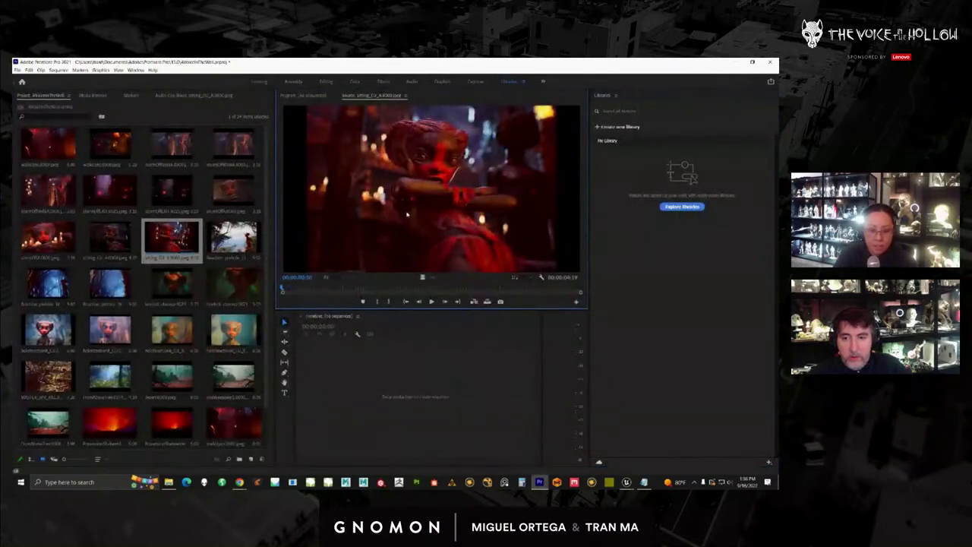
key("grave")
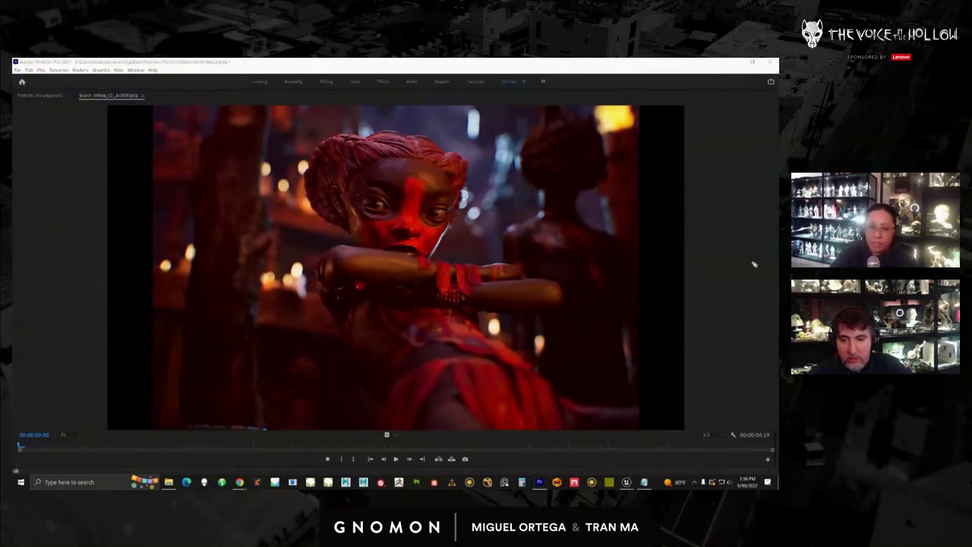
Mark the blurred bright highlights in the background around the character's head, clear the marks, and play the clip through
left_click_drag(458, 114, 521, 137)
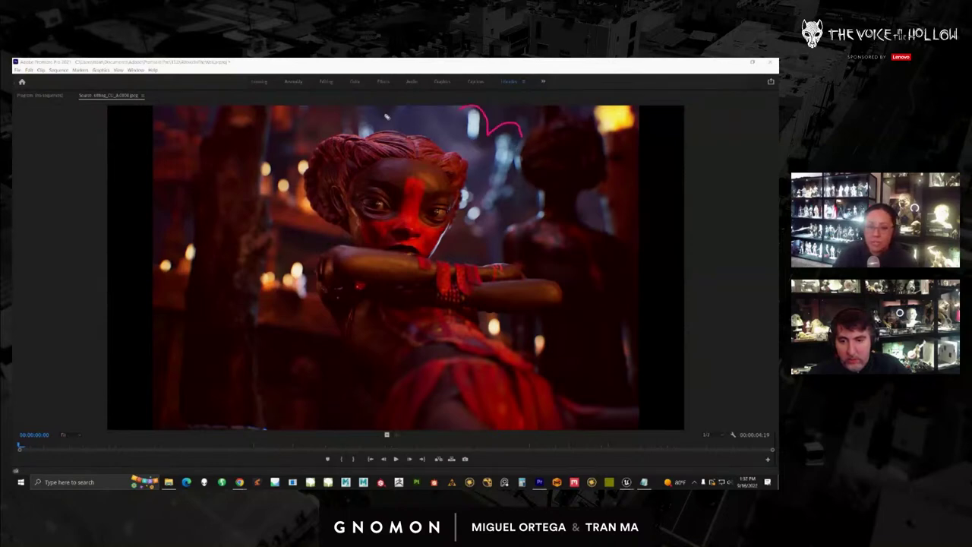
left_click_drag(472, 220, 478, 210)
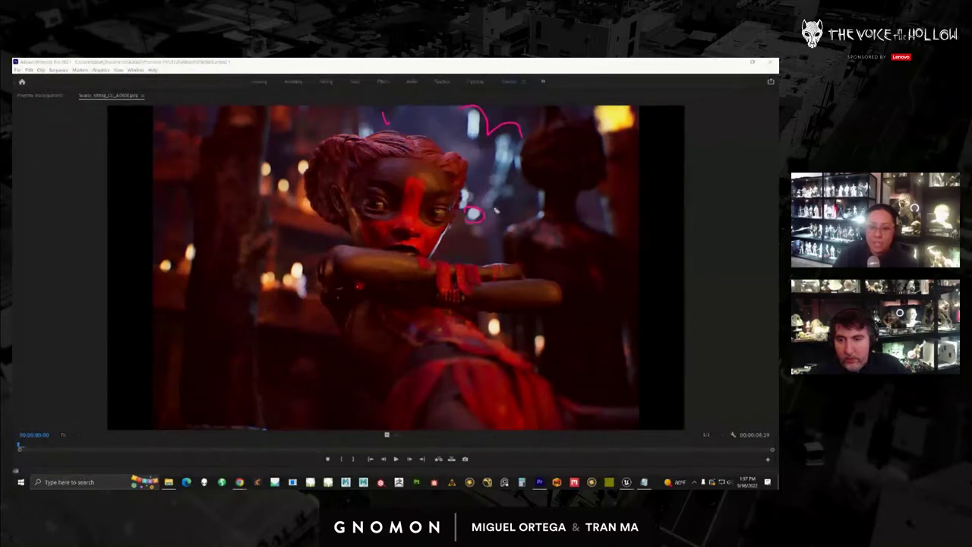
mouse_move(493, 140)
left_mouse_down()
mouse_move(480, 216)
mouse_move(493, 148)
mouse_move(513, 162)
left_mouse_up()
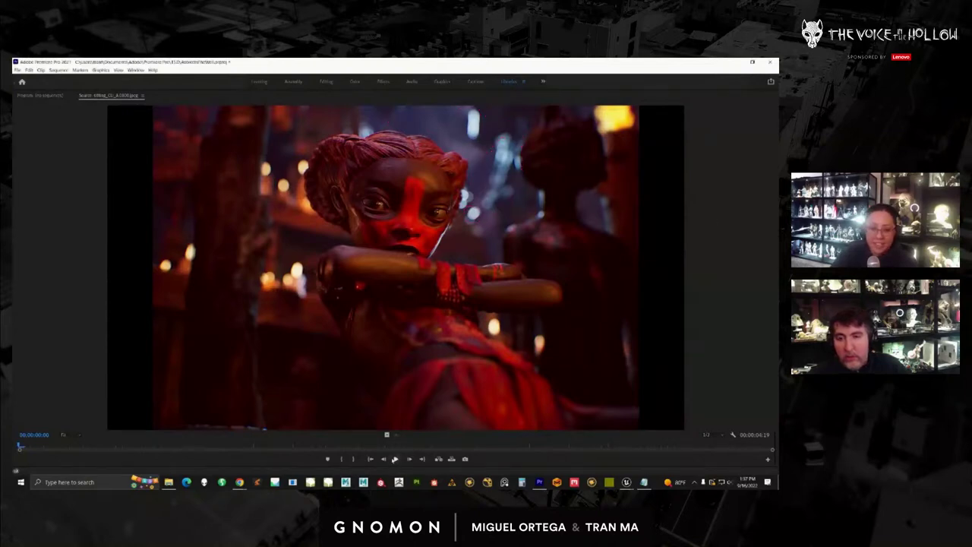
left_click(395, 458)
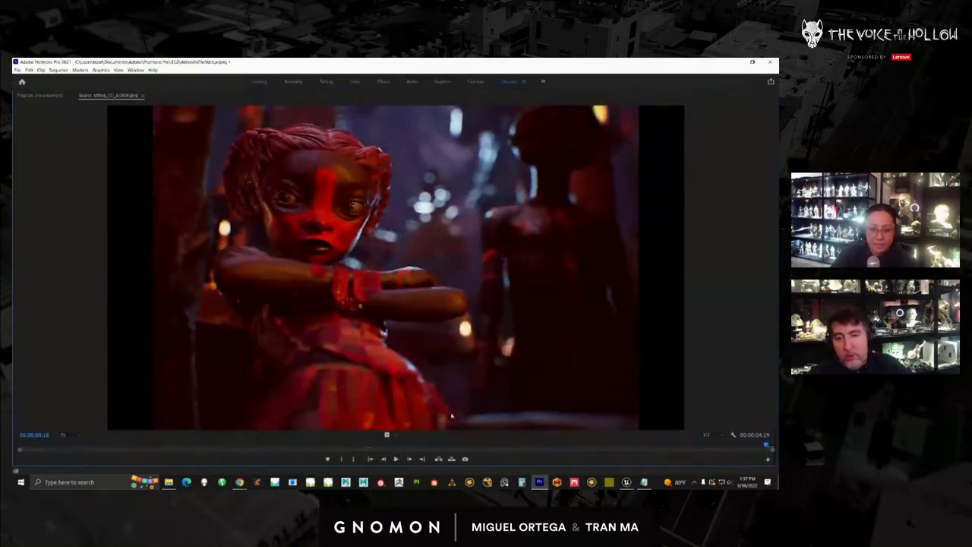
key("grave")
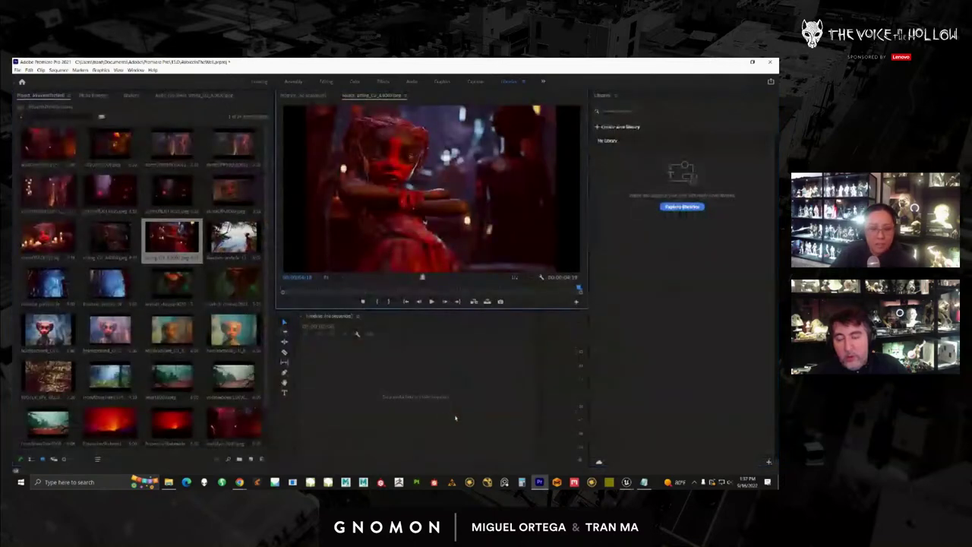
Open the third clip in the second row, rewind it to its first frame and play it enlarged
left_click_drag(266, 243, 271, 222)
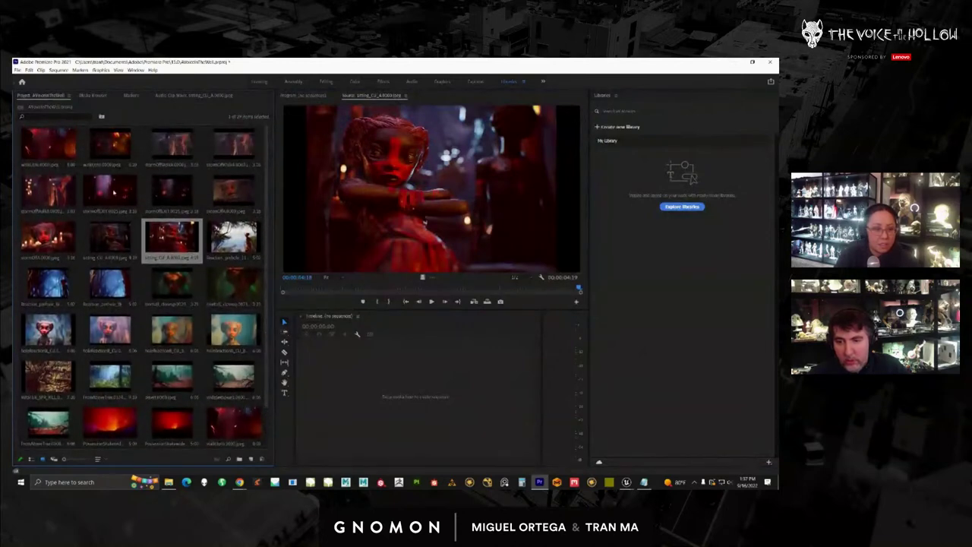
left_click(112, 195)
left_click(171, 199)
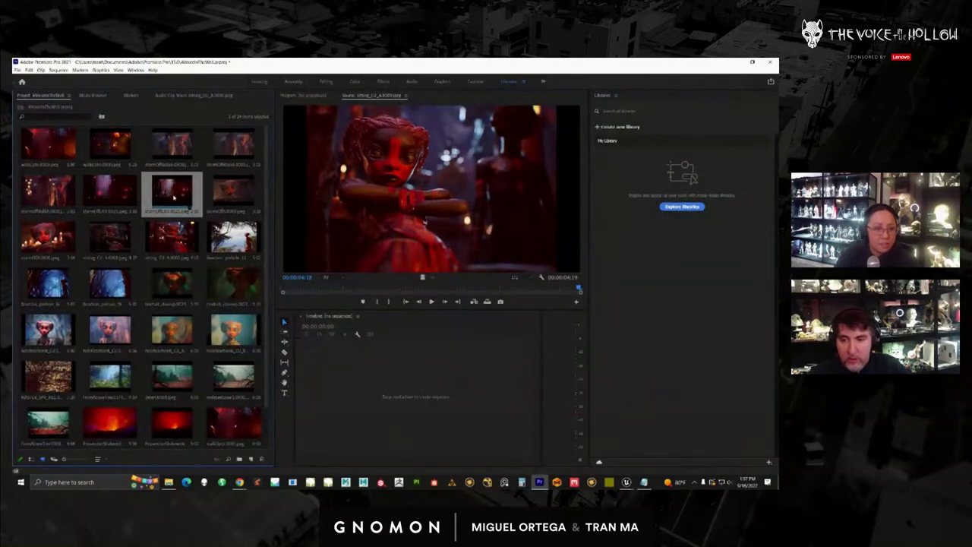
double_click(173, 196)
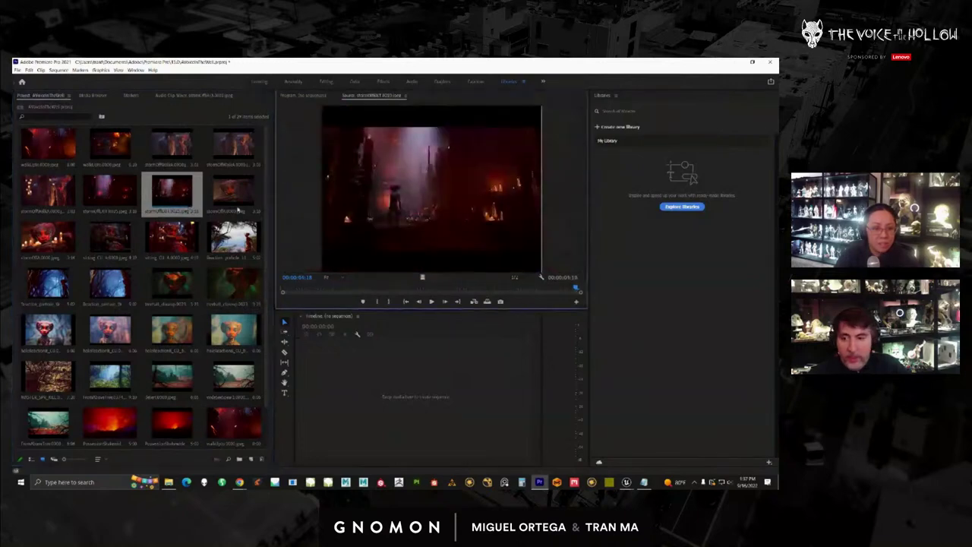
left_click(282, 289)
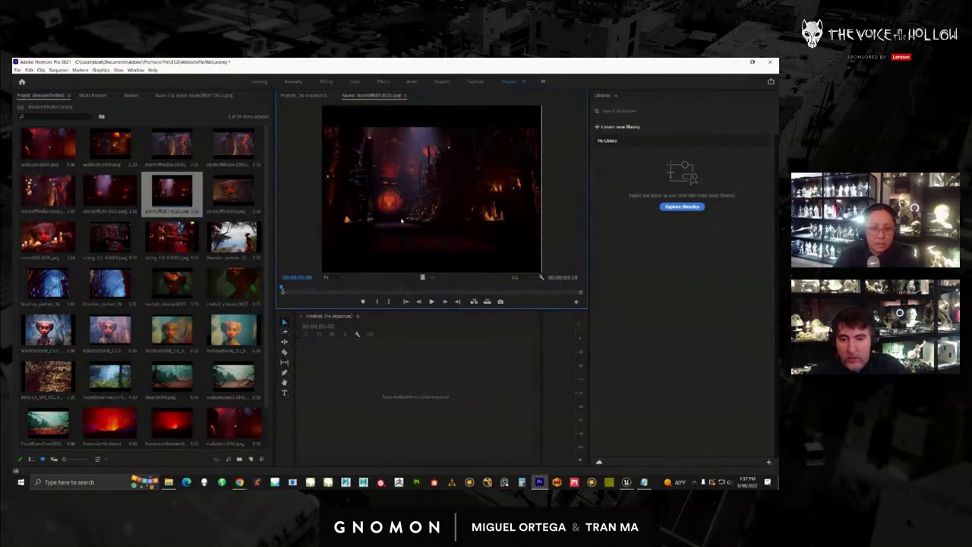
key("grave")
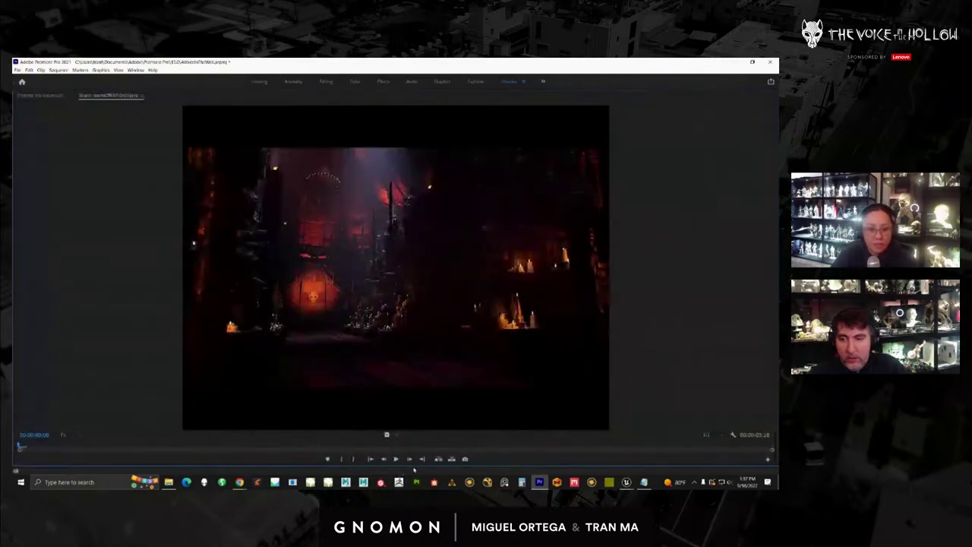
left_click(395, 458)
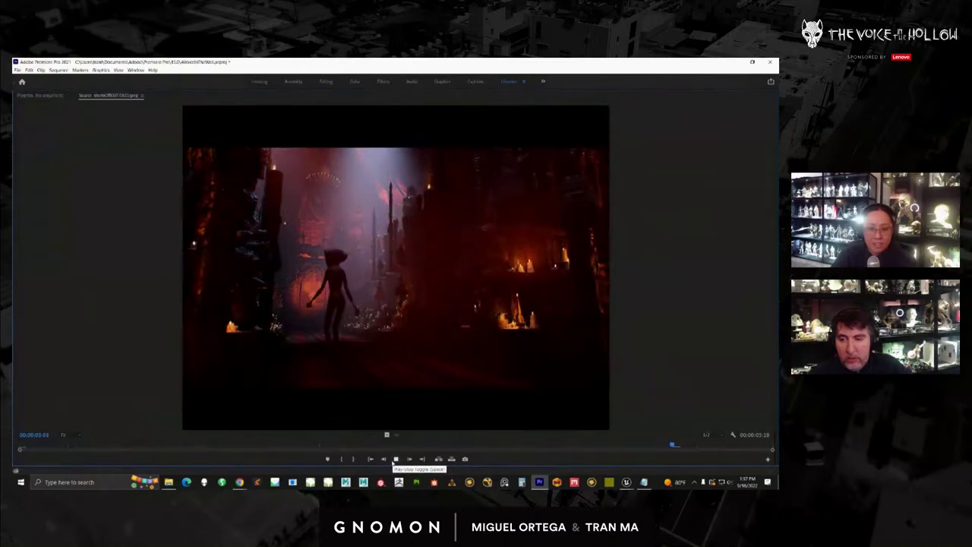
left_click(396, 458)
key("grave")
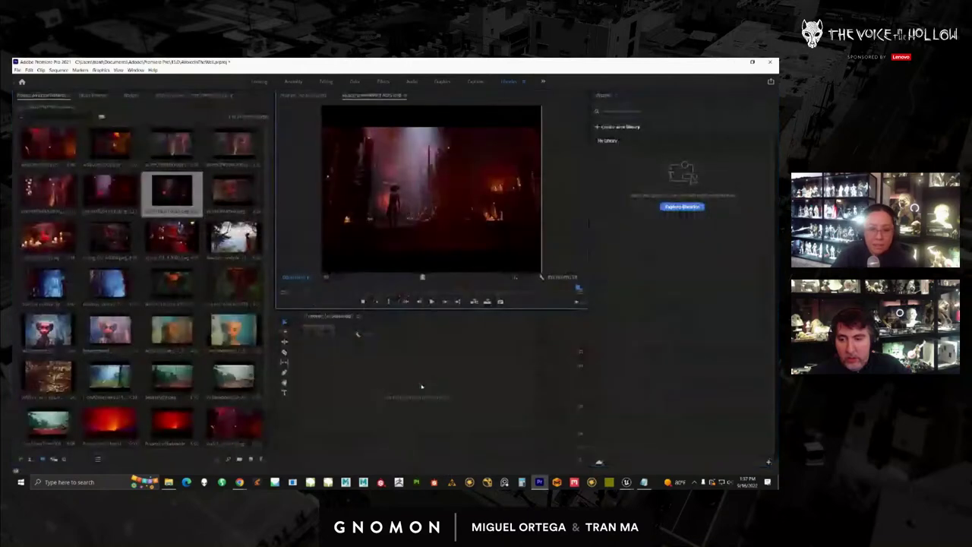
Open the second clip in the second row and play it enlarged from its first frame
double_click(110, 189)
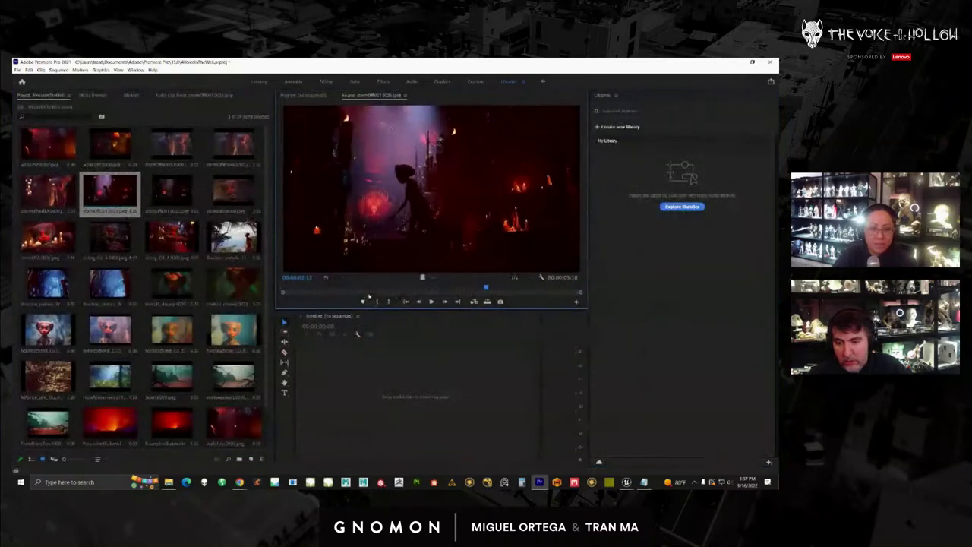
key("grave")
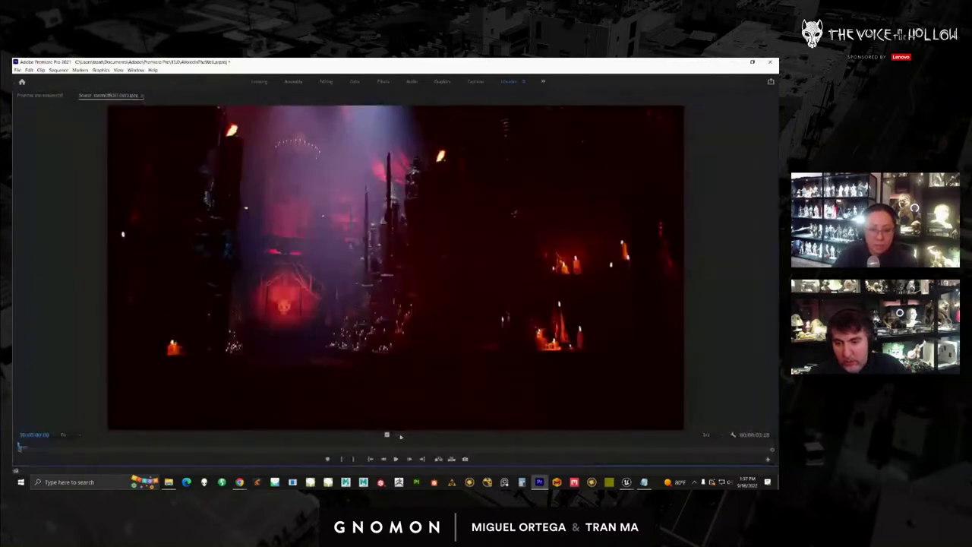
left_click(396, 458)
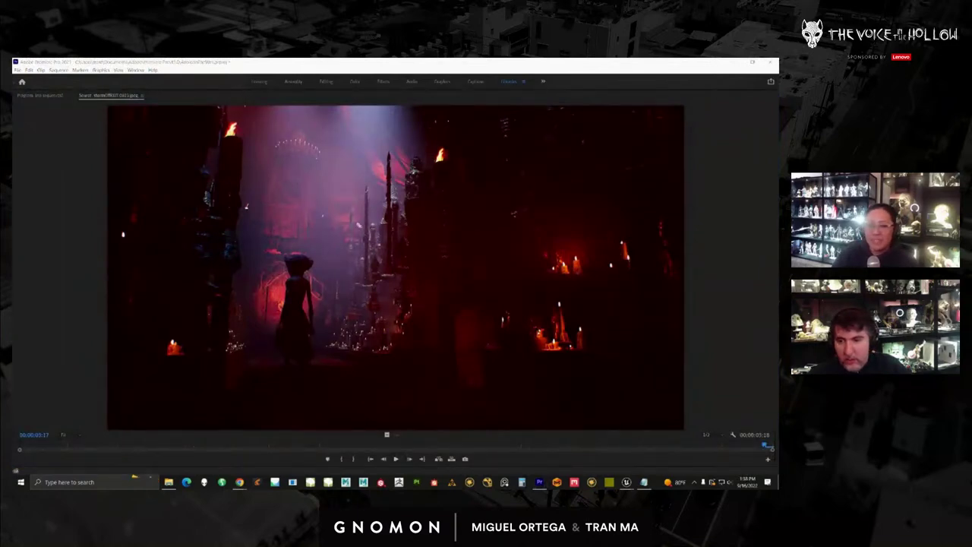
Circle the flames atop both pillars and the low candle, outline the dark pillar areas around the character, and clear the sketch
left_click_drag(431, 145, 426, 148)
left_click_drag(243, 119, 233, 118)
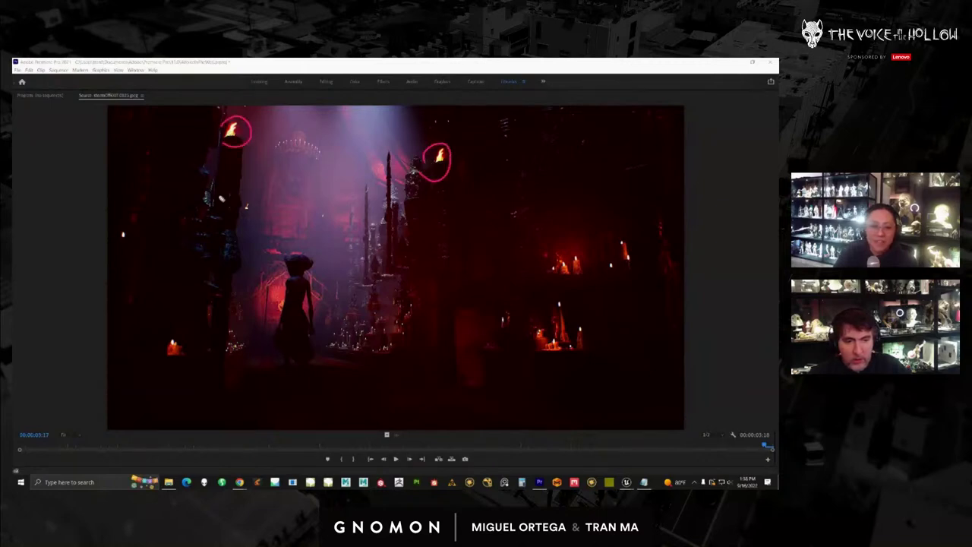
left_click_drag(182, 341, 176, 331)
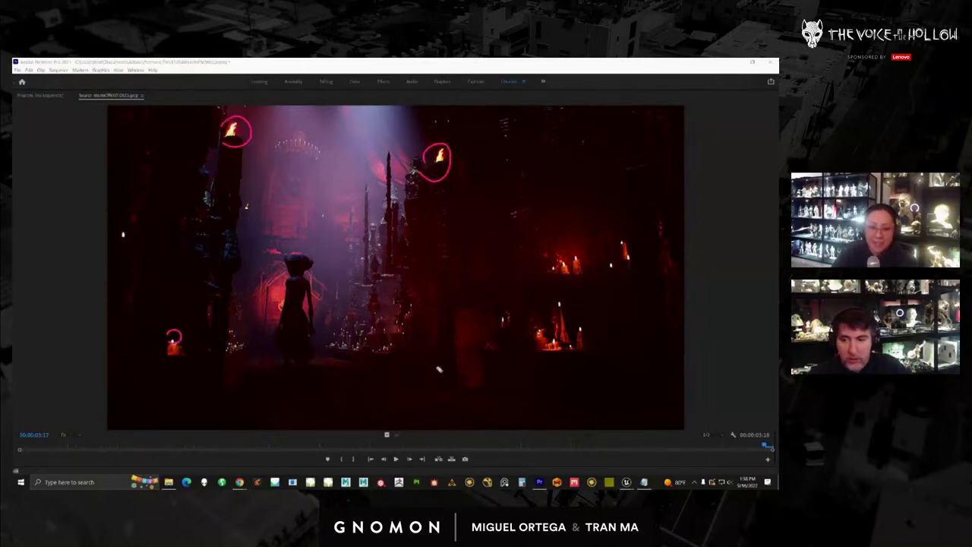
mouse_move(438, 369)
left_mouse_down()
mouse_move(496, 385)
mouse_move(447, 384)
left_mouse_up()
left_click_drag(384, 350, 422, 363)
mouse_move(220, 334)
left_mouse_down()
mouse_move(217, 297)
mouse_move(260, 348)
left_mouse_up()
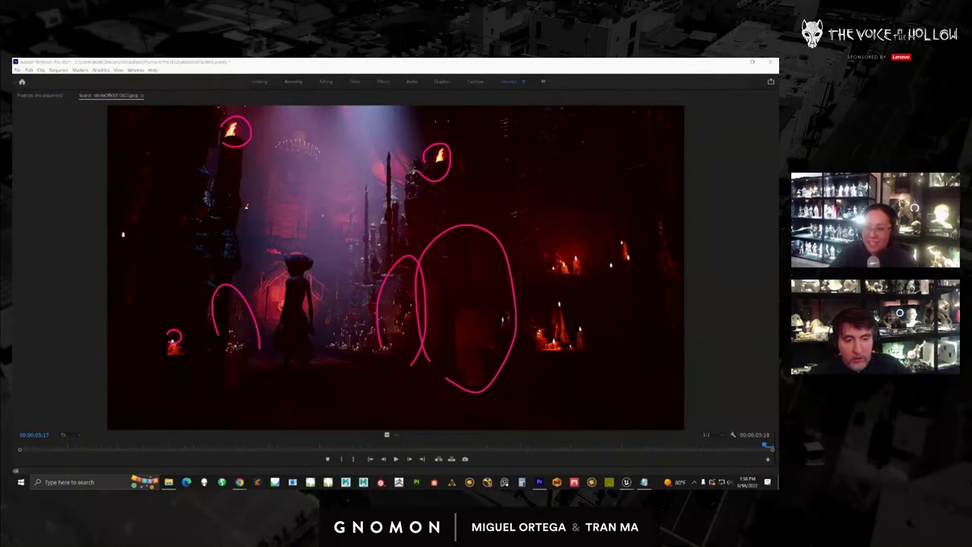
key("Escape")
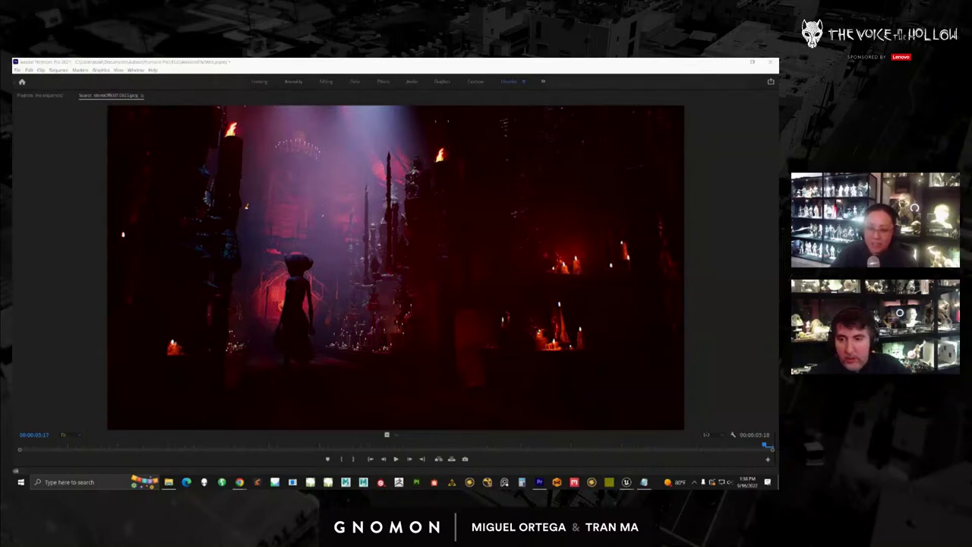
Replay this enlarged clip from its first frame to the end
left_click(19, 446)
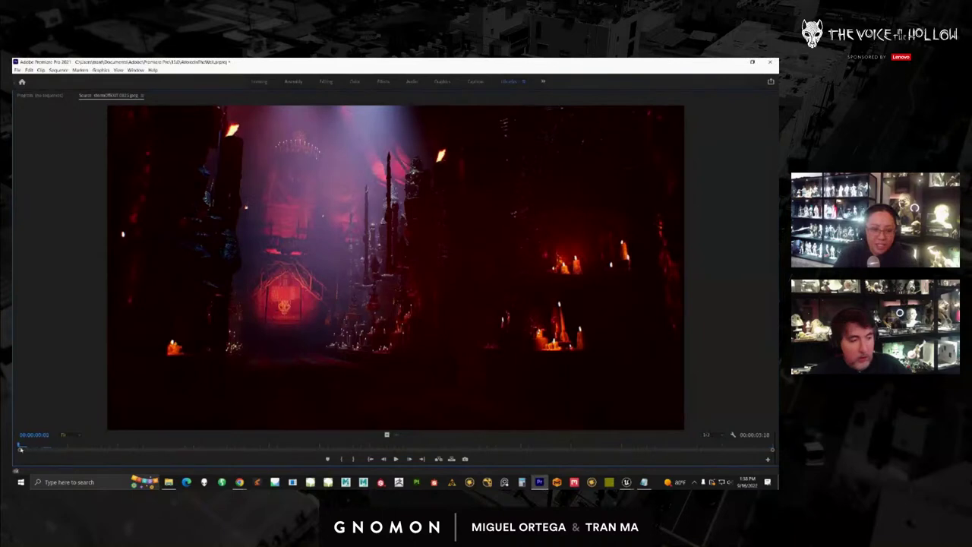
left_click(396, 460)
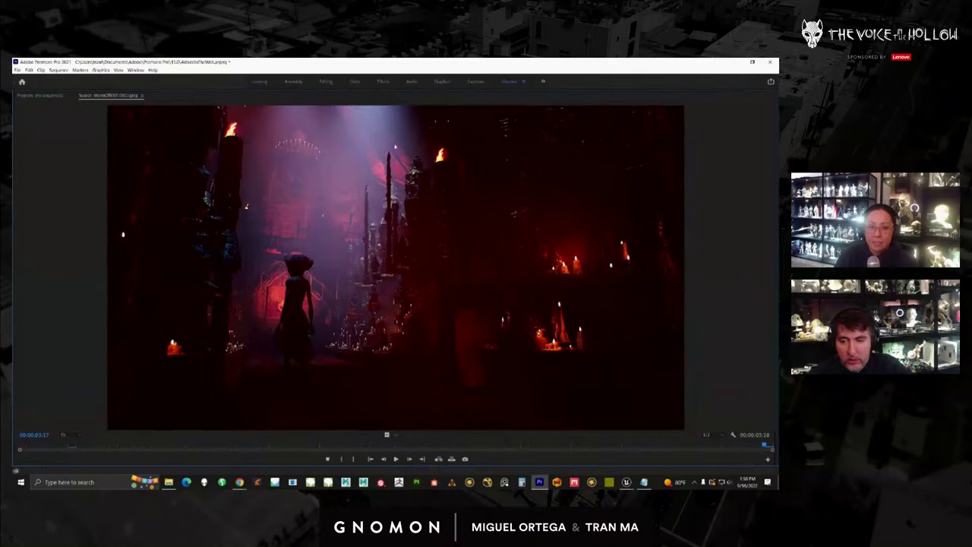
key("grave")
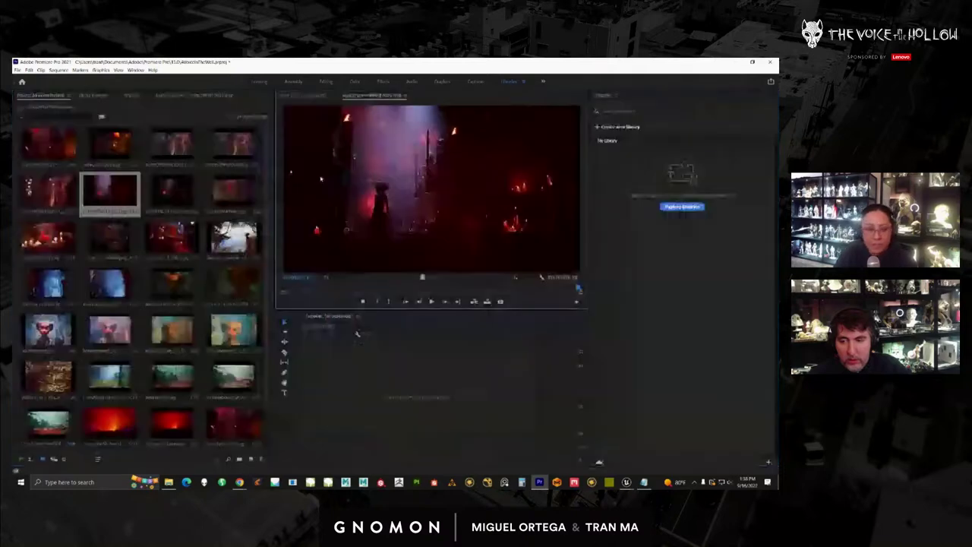
Reopen the second row's third clip enlarged, draw light rays coming from above, circle the standing character, and clear the sketch
double_click(180, 195)
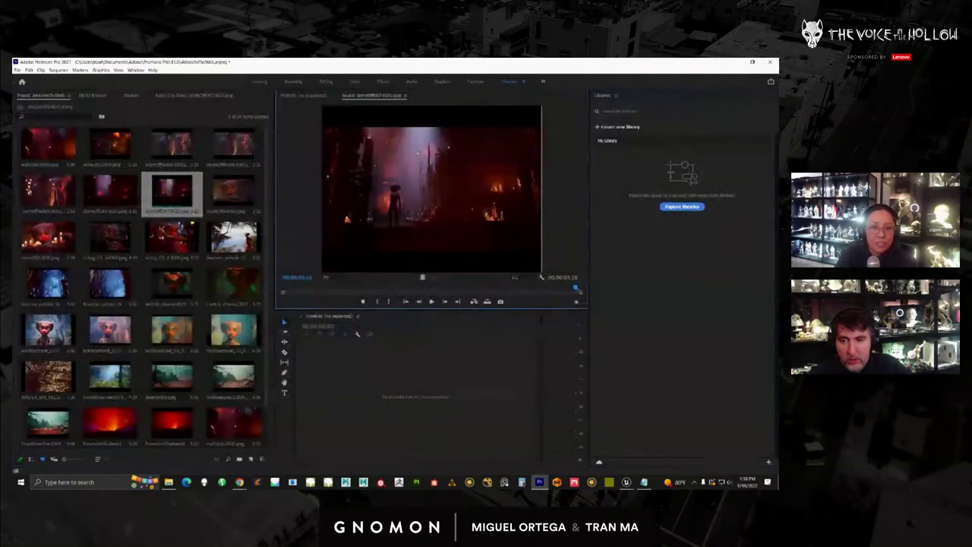
key("grave")
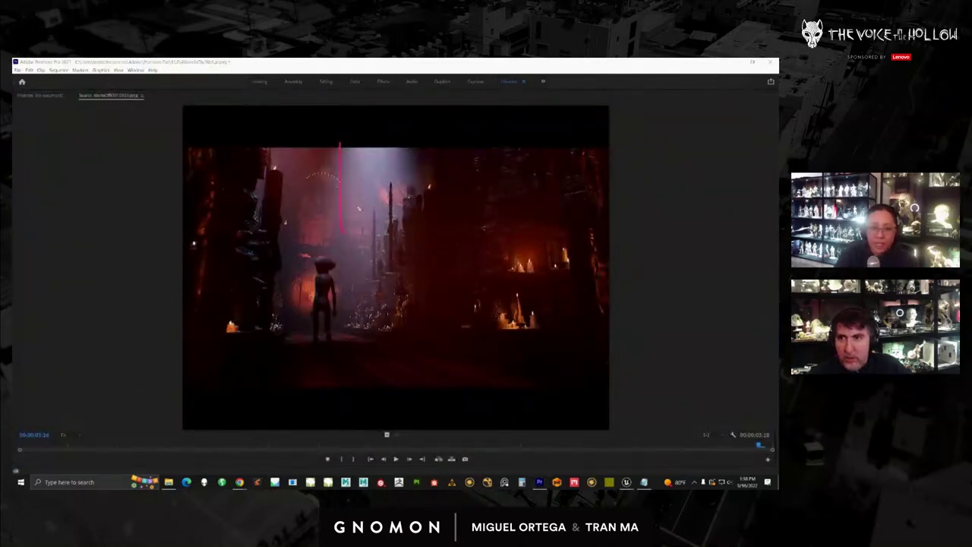
left_click_drag(411, 148, 423, 211)
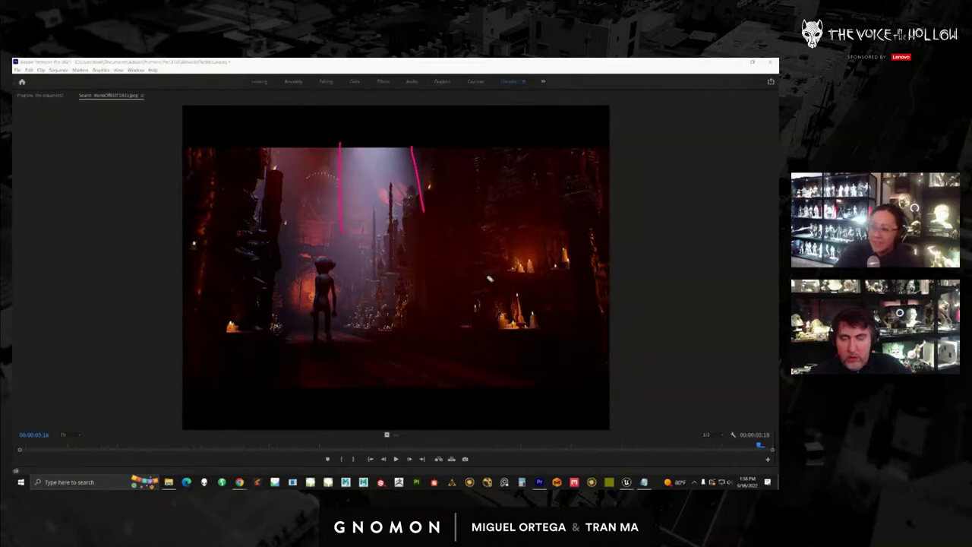
mouse_move(304, 256)
left_mouse_down()
mouse_move(328, 244)
mouse_move(327, 365)
left_mouse_up()
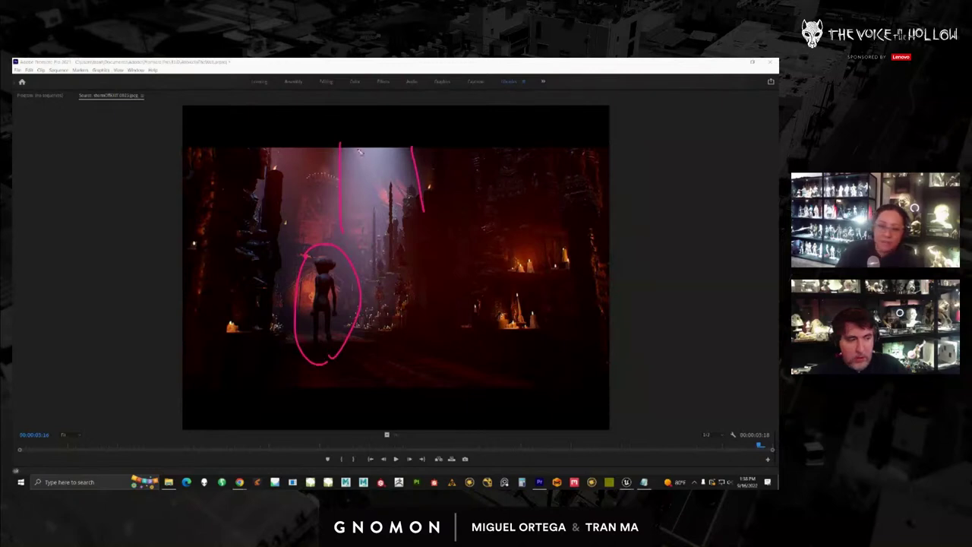
left_click_drag(369, 146, 374, 228)
left_click_drag(312, 138, 275, 252)
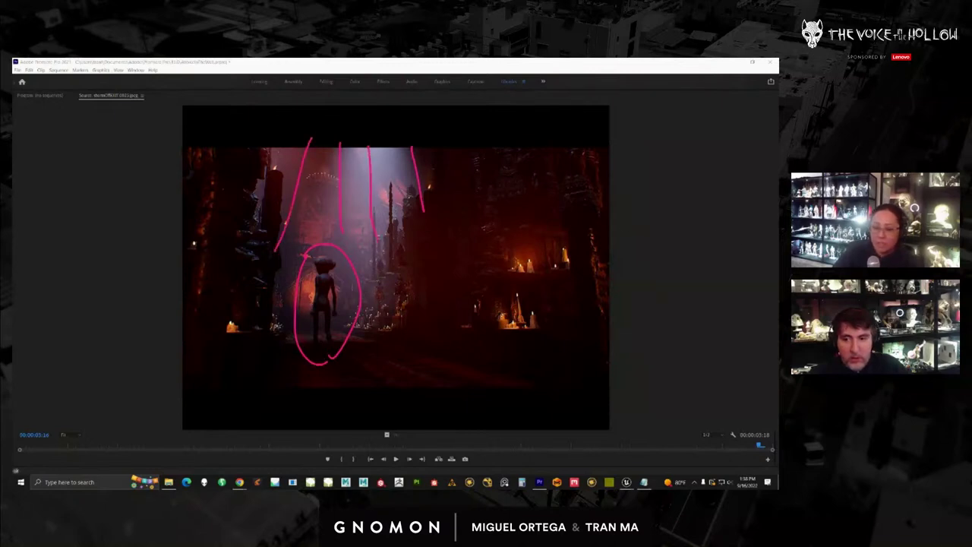
key("Escape")
Outline the light beam slanting away from the character, circle the character, and clear the sketch
left_click_drag(405, 144, 442, 203)
mouse_move(305, 278)
left_mouse_down()
mouse_move(334, 246)
mouse_move(310, 269)
left_mouse_up()
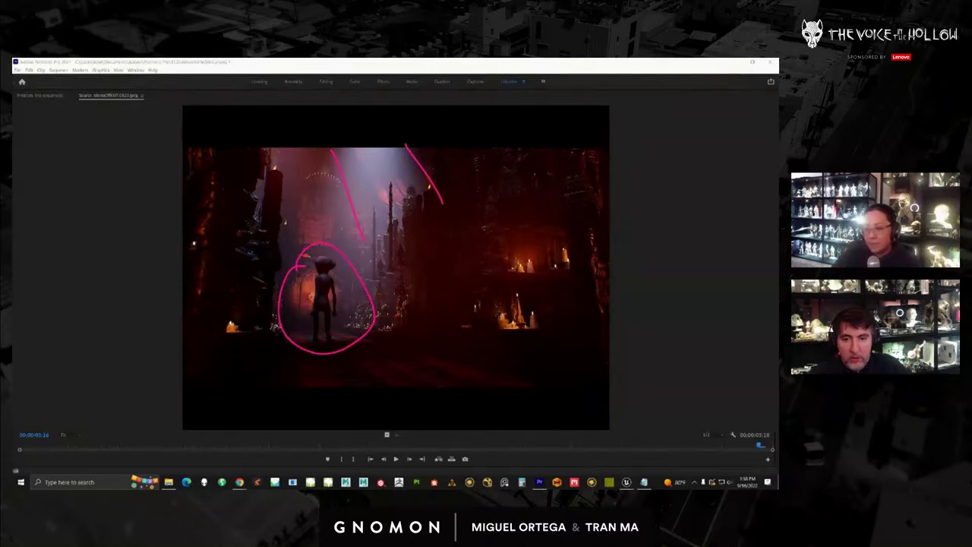
key("Escape")
Sketch the light beam's edges spreading outward on both sides of the character, and clear the strokes
left_click_drag(299, 150, 275, 220)
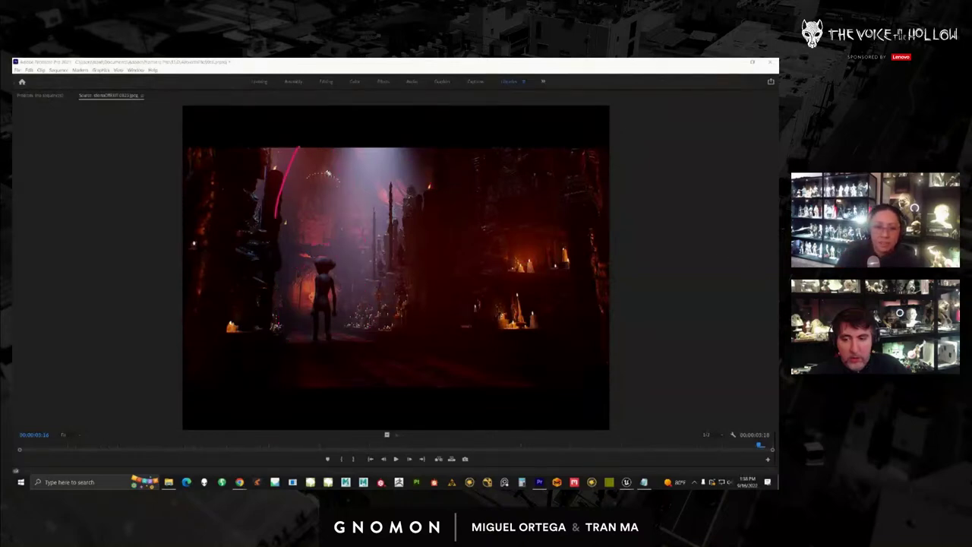
left_click_drag(368, 148, 404, 239)
left_click_drag(368, 146, 384, 196)
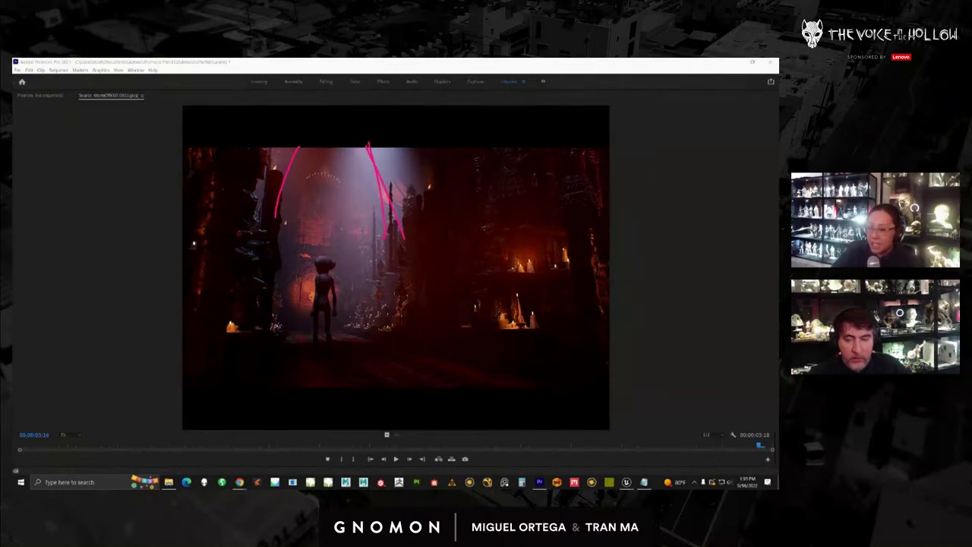
key("Escape")
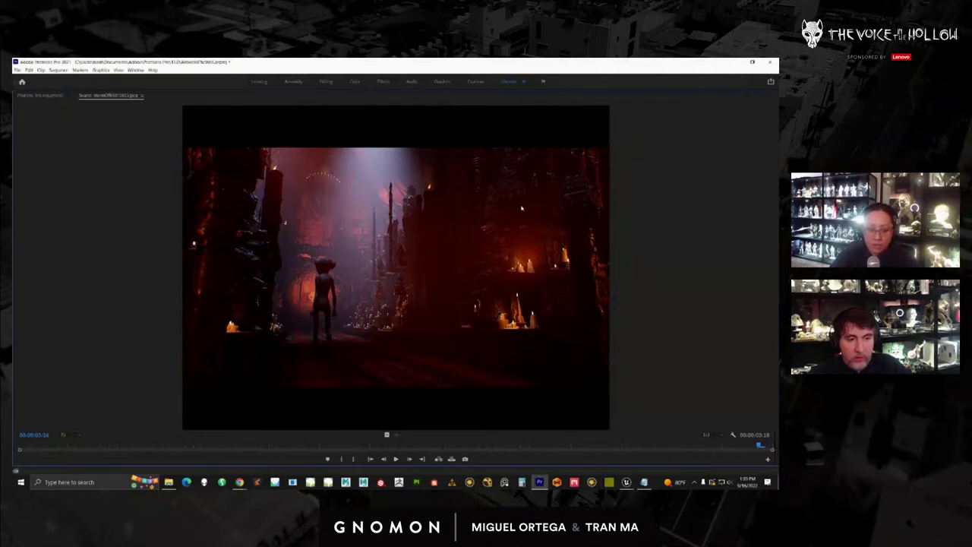
Open the second row's second clip enlarged in place of the third clip
key("grave")
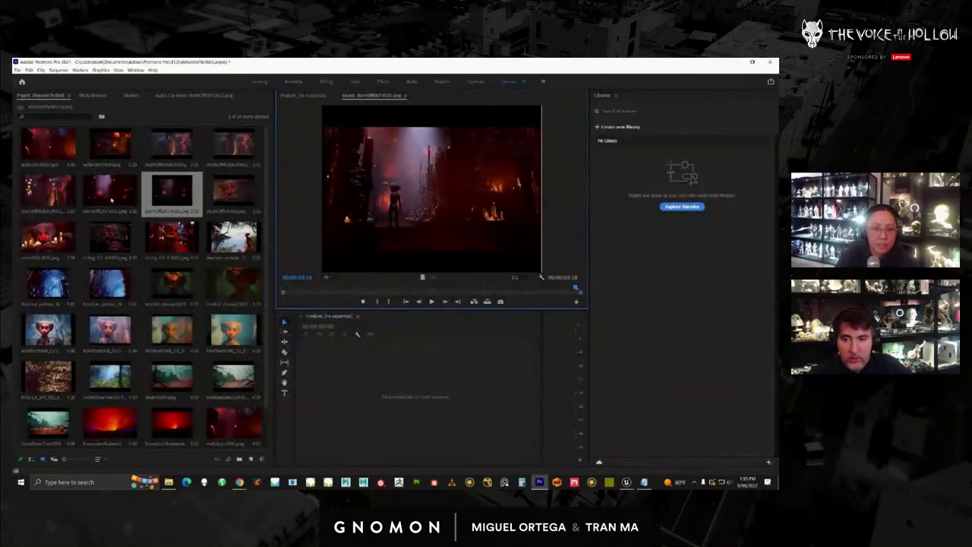
double_click(110, 193)
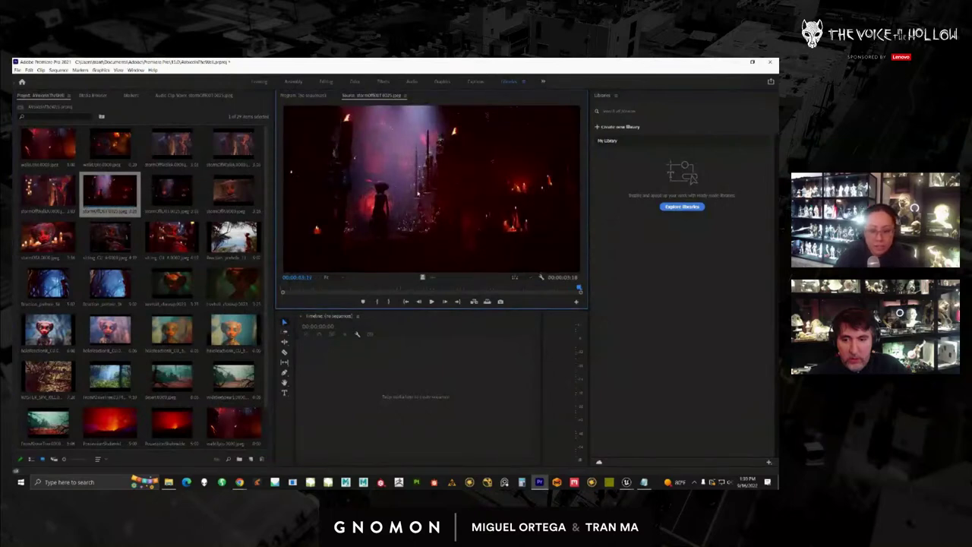
key("grave")
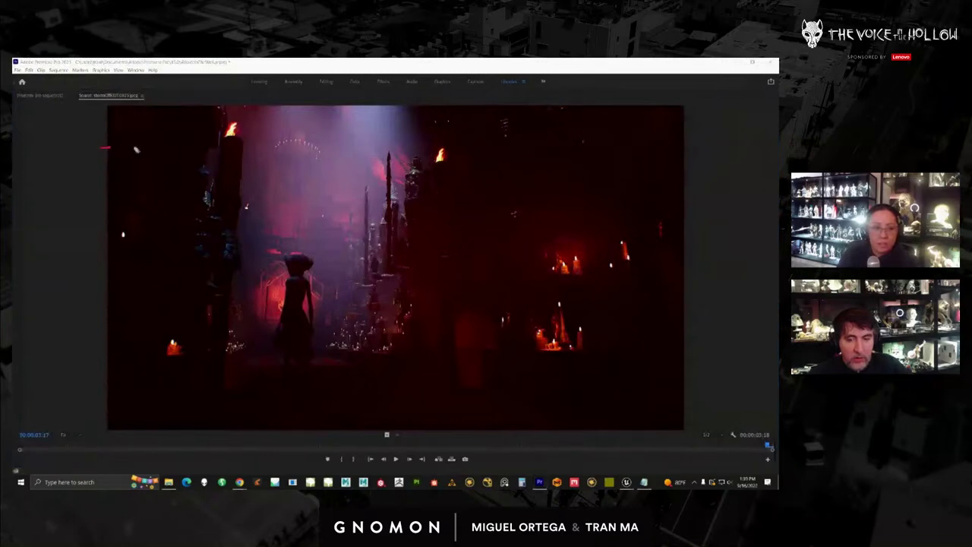
Sketch horizontal bands across the upper and lower parts of the frame, and clear the strokes
mouse_move(101, 146)
left_mouse_down()
mouse_move(703, 152)
mouse_move(99, 159)
left_mouse_up()
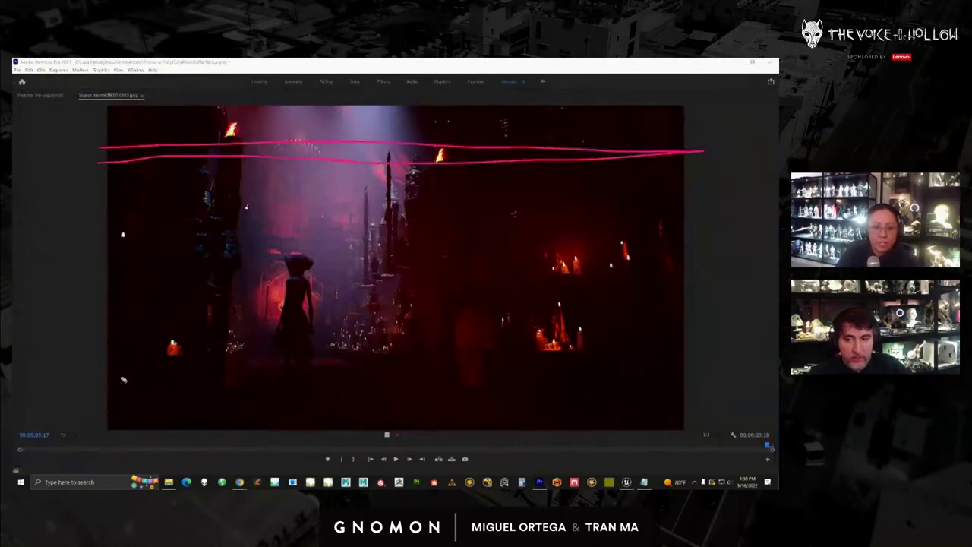
mouse_move(99, 374)
left_mouse_down()
mouse_move(673, 373)
mouse_move(378, 391)
mouse_move(93, 380)
mouse_move(255, 372)
left_mouse_up()
mouse_move(247, 155)
left_mouse_down()
mouse_move(364, 151)
mouse_move(306, 156)
left_mouse_up()
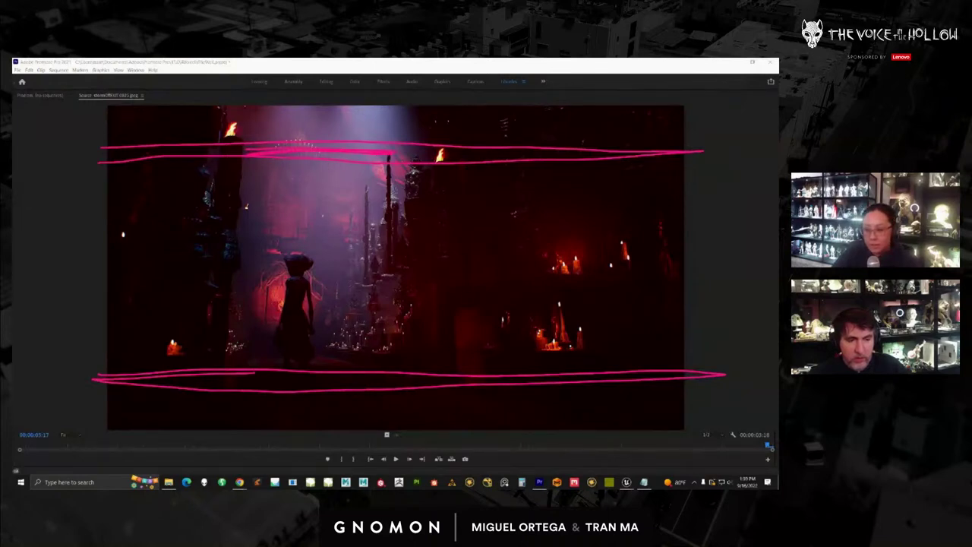
key("Escape")
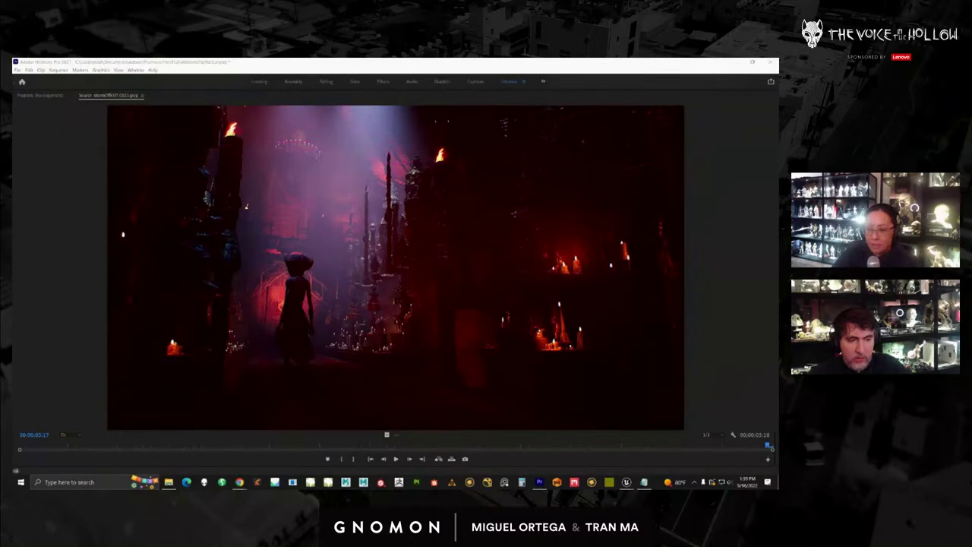
Return the enlarged clip to the normal layout and look through the project's clip thumbnails
key("grave")
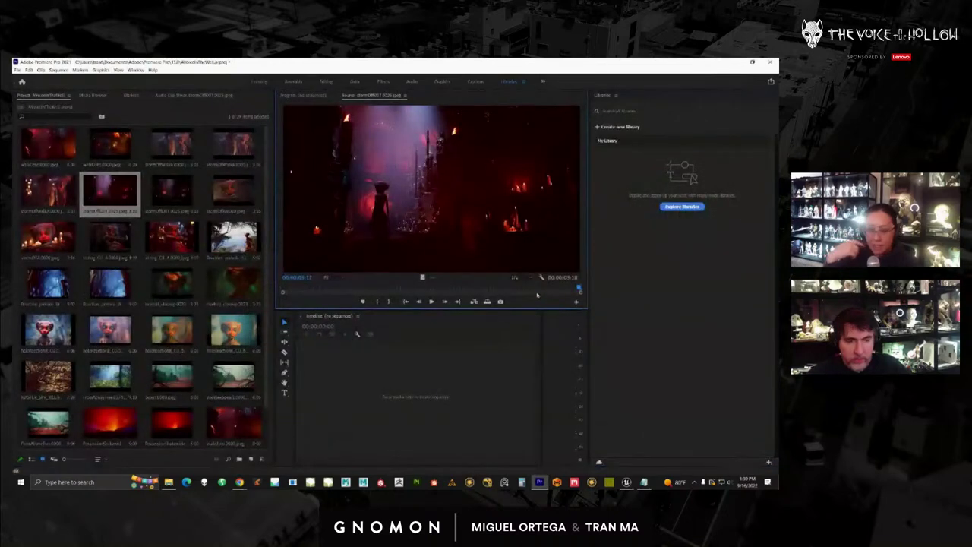
scroll(202, 380, "down", 2)
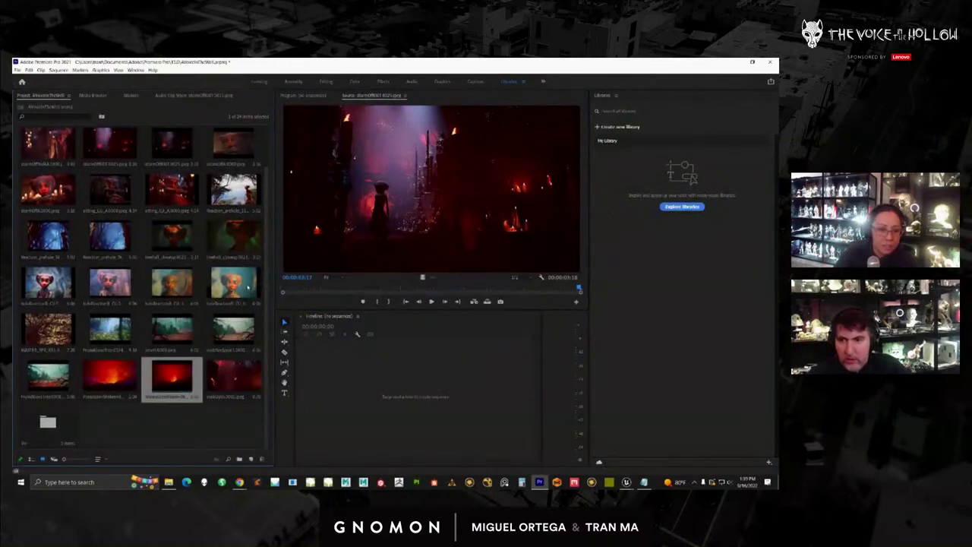
scroll(178, 376, "up", 2)
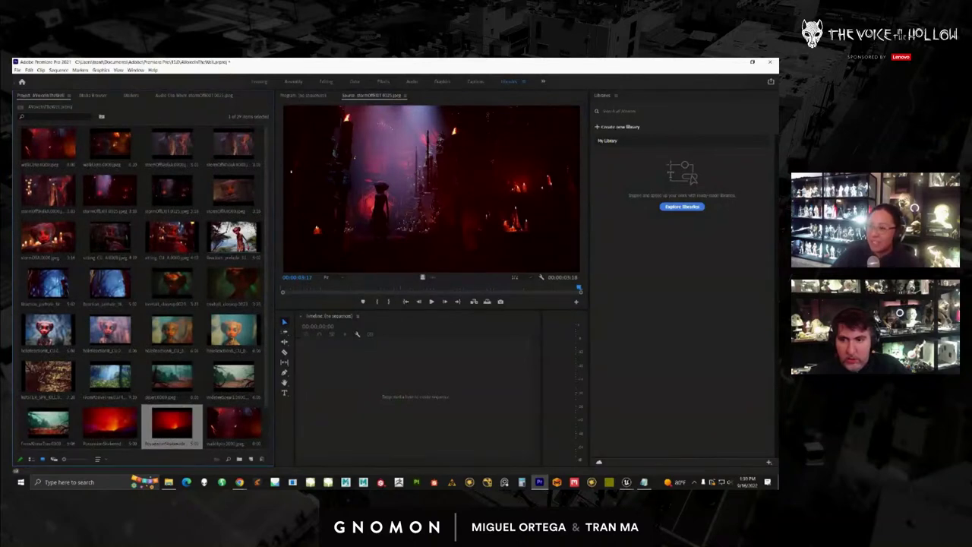
Switch to Unreal Editor and open the hole_MURDER_DEATH level from the Content folder without saving the pending content
key("alt+Tab")
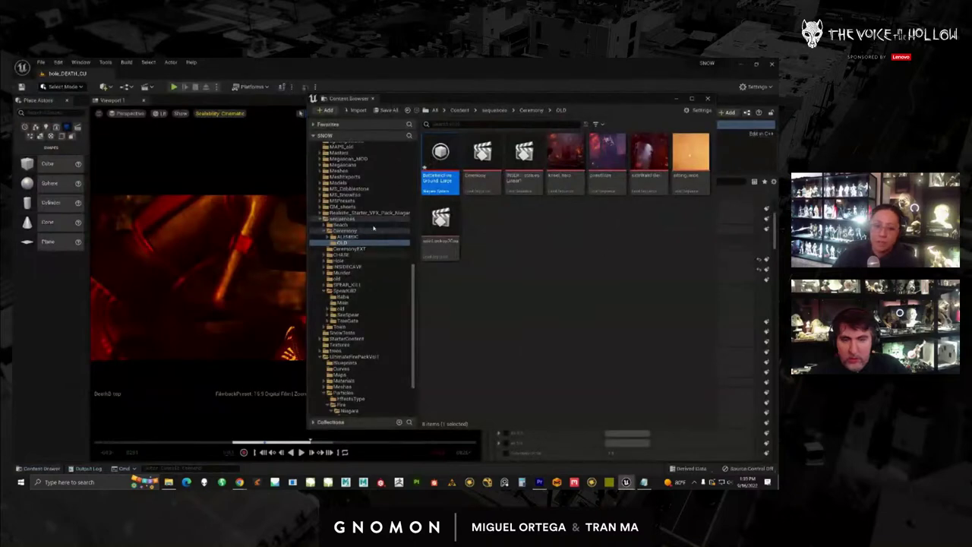
left_click_drag(414, 267, 429, 137)
left_click(341, 152)
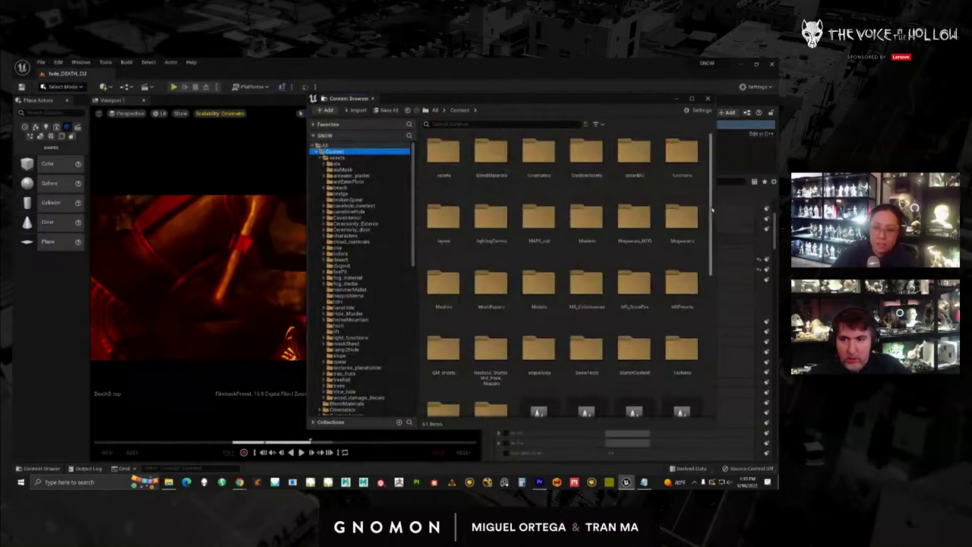
scroll(668, 304, "down", 6)
scroll(683, 322, "down", 2)
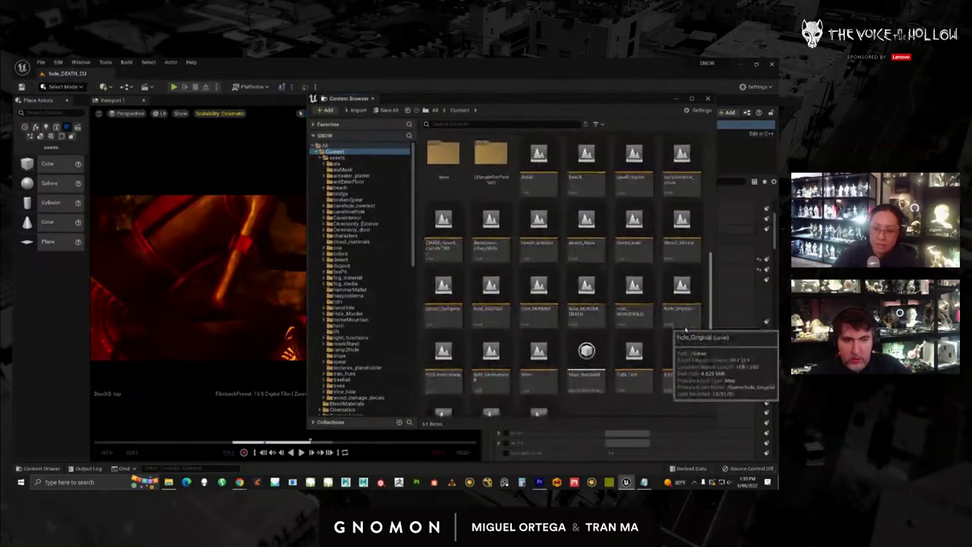
left_click(588, 295)
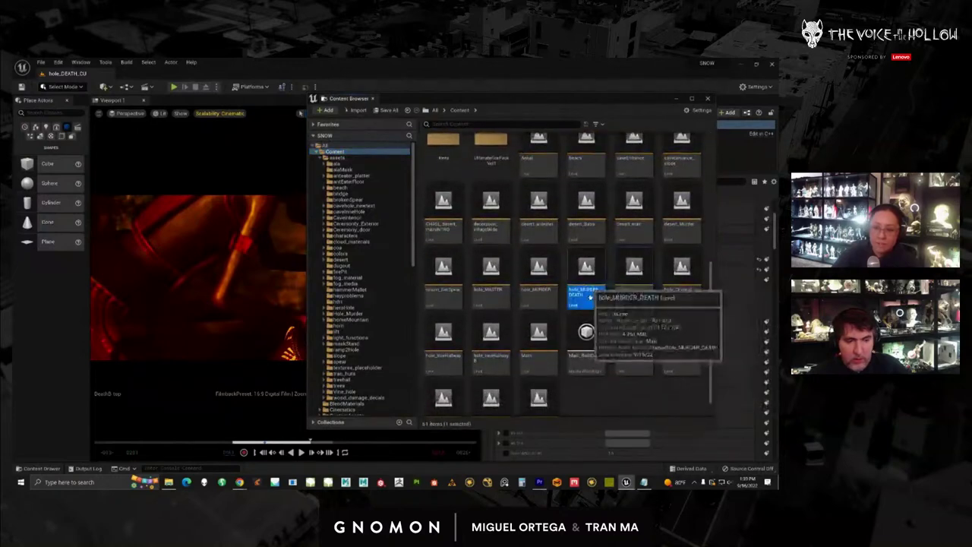
double_click(589, 294)
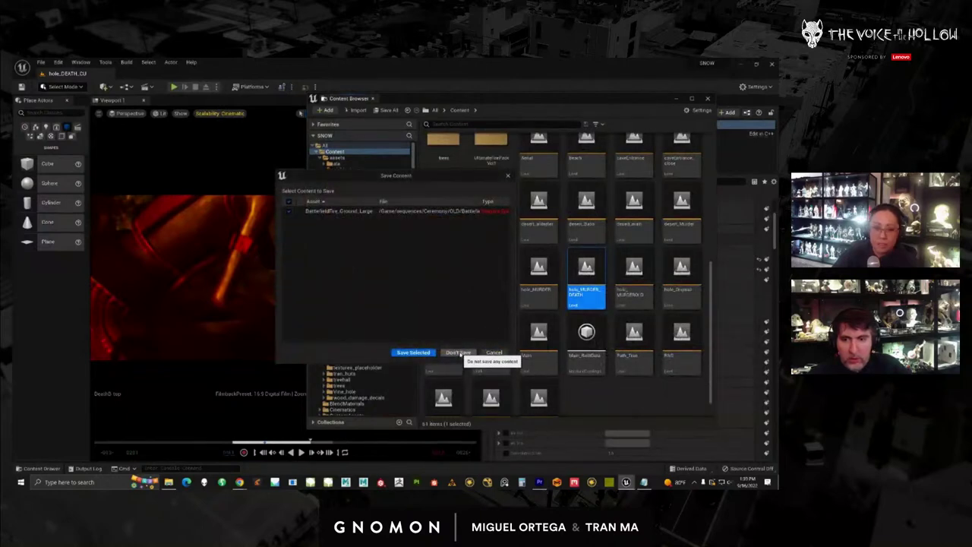
left_click(458, 352)
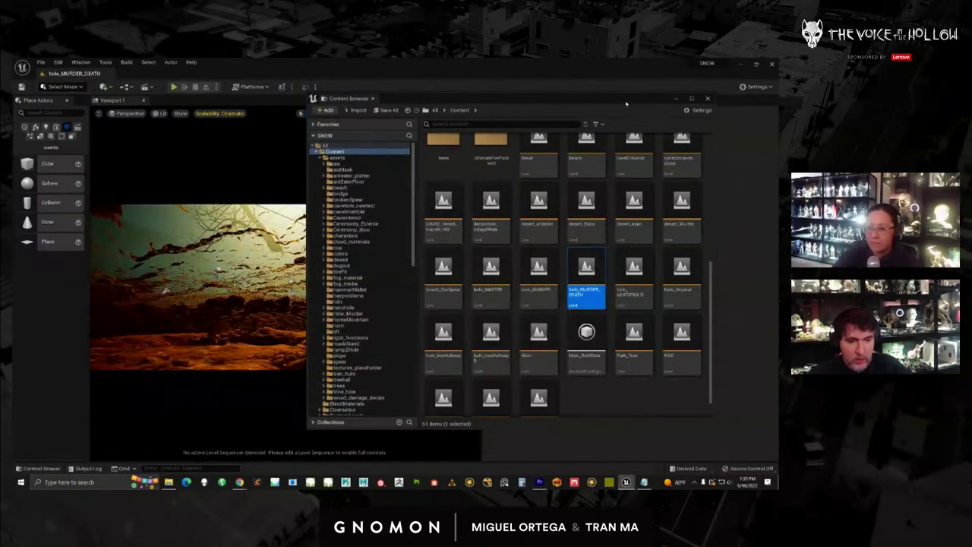
Open the STABBED shot's level sequence from the DEATH folder within sequences/Murder/HOLE
left_click_drag(626, 103, 971, 115)
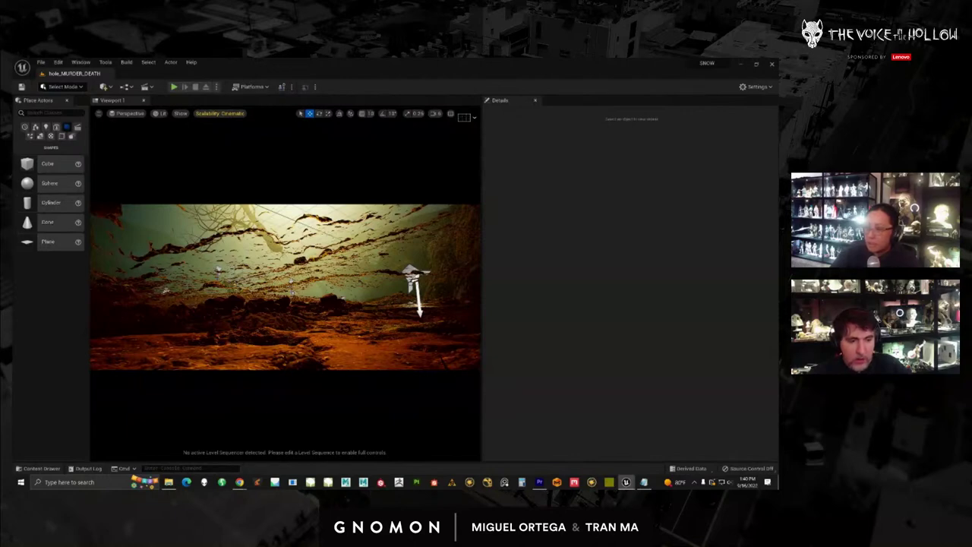
left_click_drag(971, 152, 560, 124)
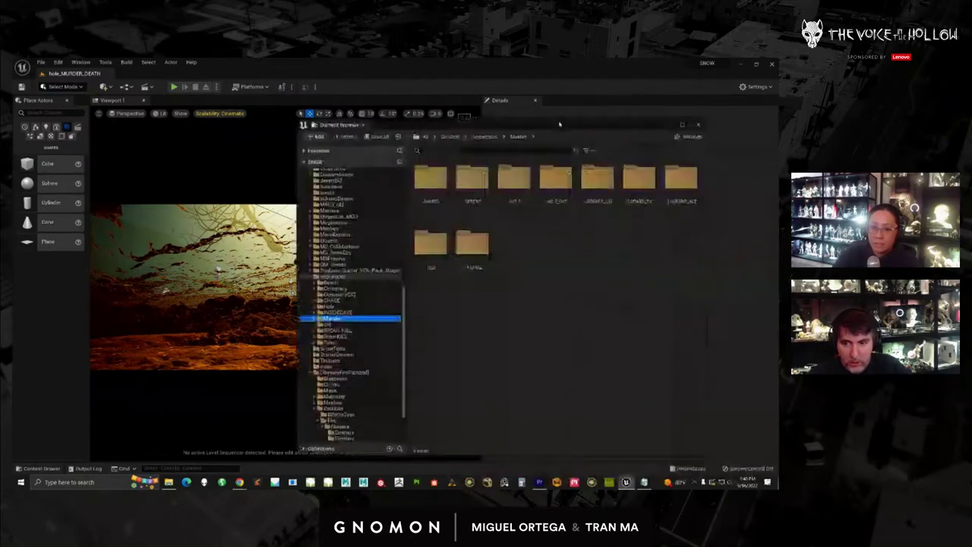
double_click(514, 176)
left_click_drag(700, 189, 701, 206)
scroll(695, 257, "down", 4)
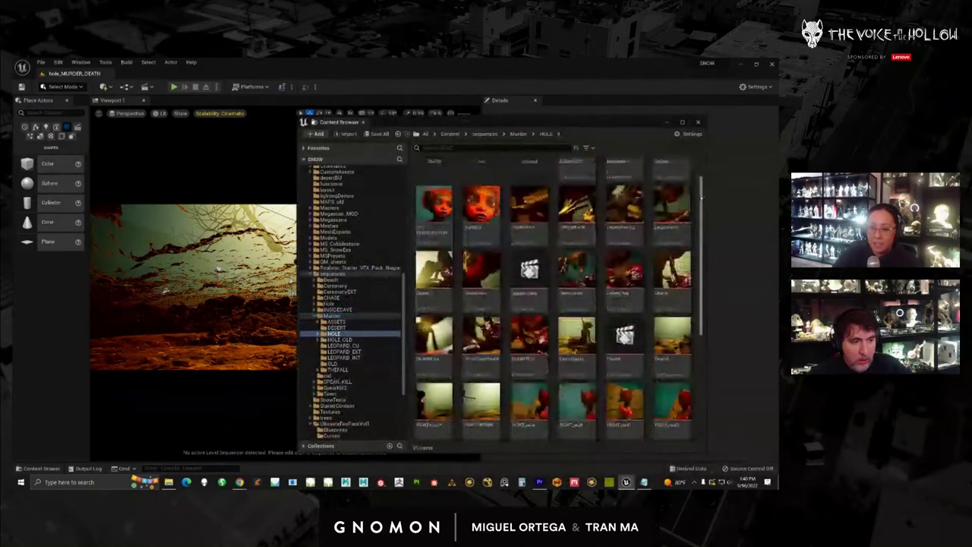
scroll(696, 257, "up", 5)
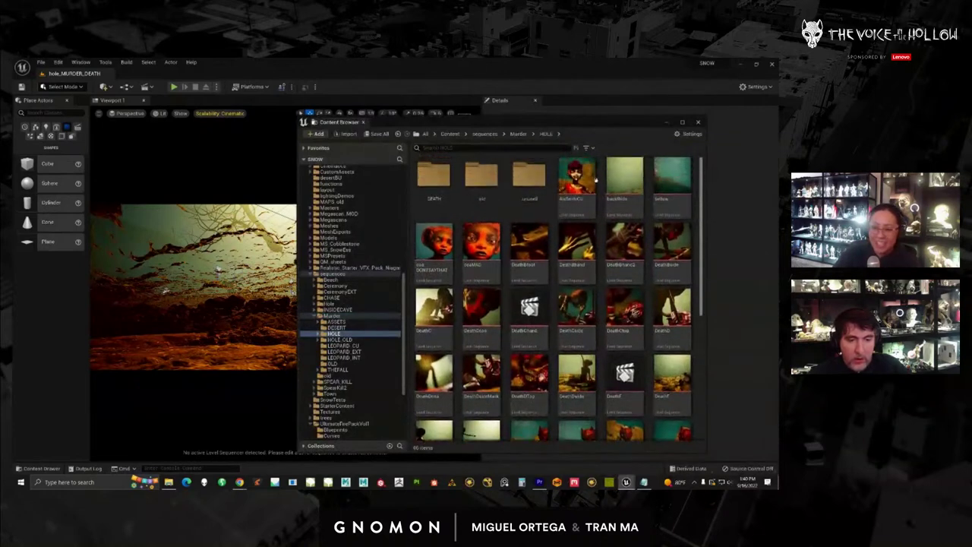
double_click(433, 176)
left_click_drag(431, 178, 562, 201)
double_click(558, 185)
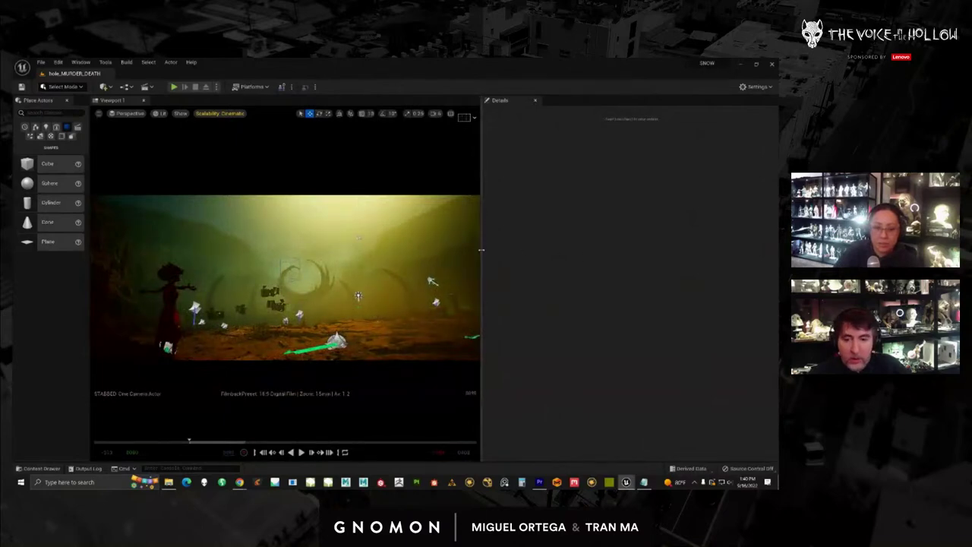
Widen the viewport and turn on game view so the editor icons are hidden
left_click_drag(481, 249, 599, 250)
left_click(515, 352)
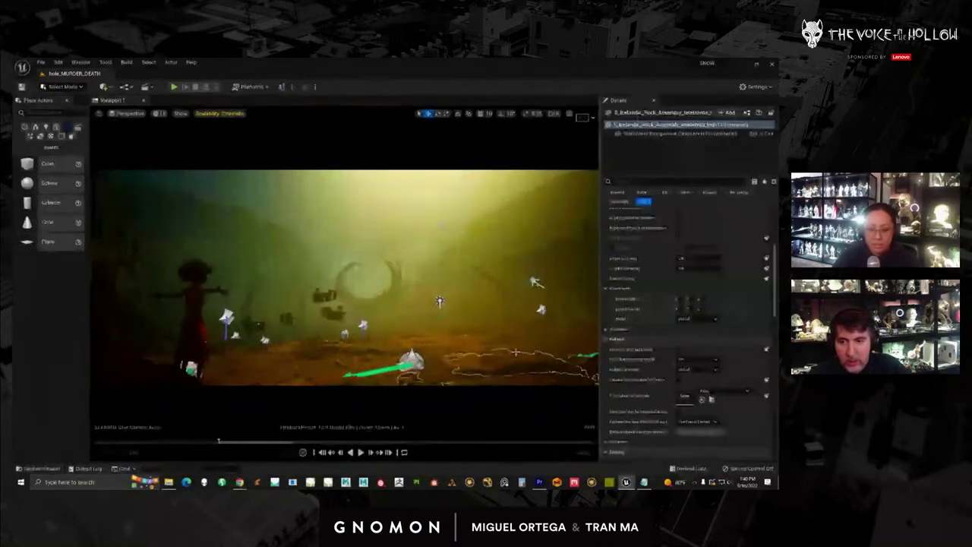
key("g")
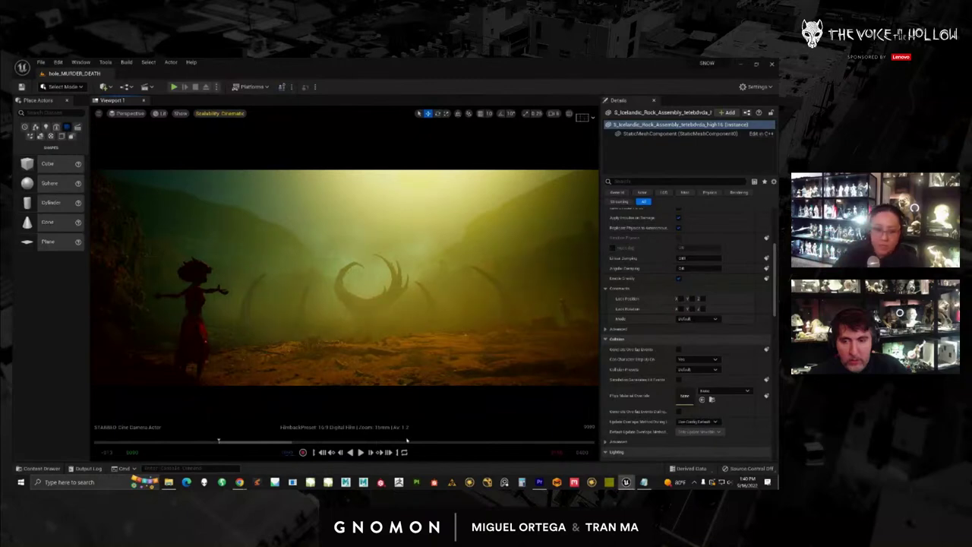
Play the STABBED shot forward, in reverse and forward again, and scrub back to the character raising her arms
left_click(361, 451)
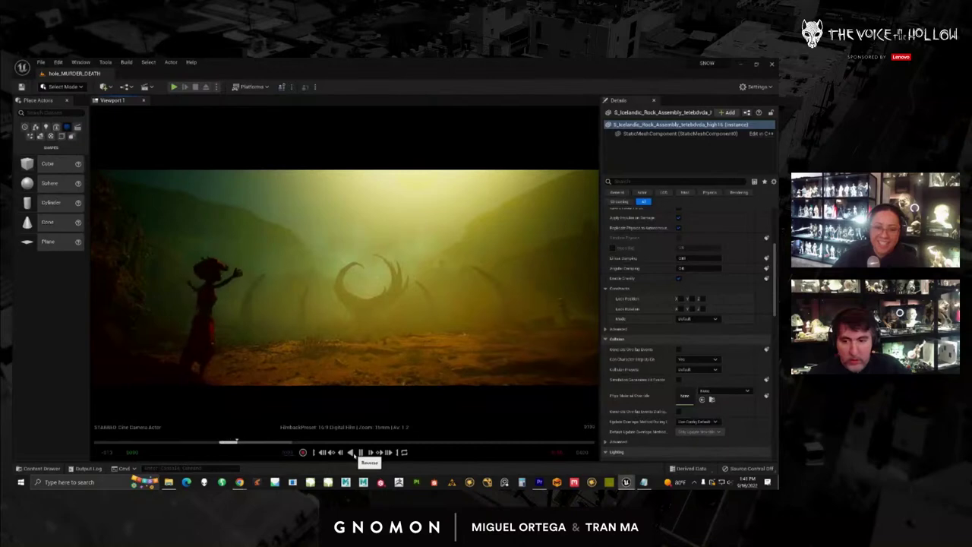
left_click(351, 453)
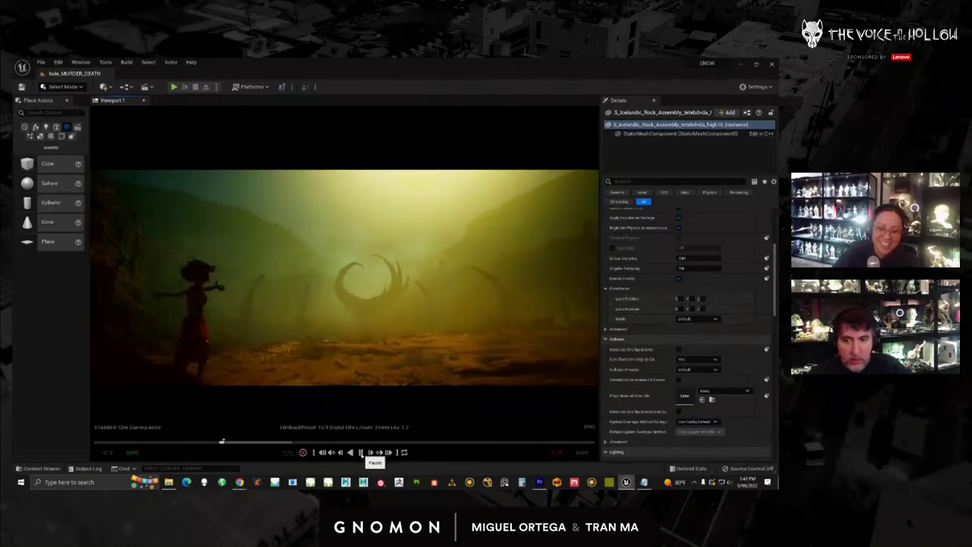
left_click(361, 452)
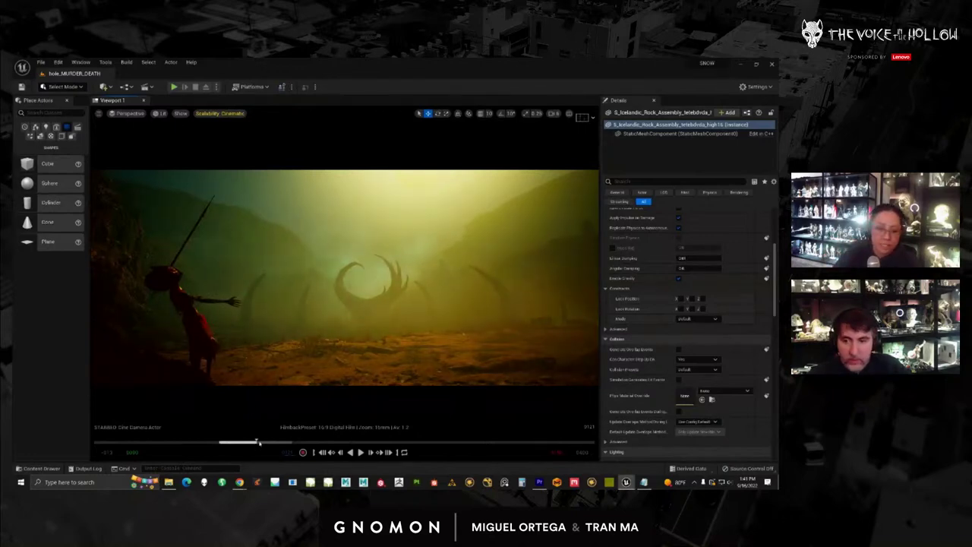
mouse_move(259, 443)
left_mouse_down()
mouse_move(273, 444)
mouse_move(223, 442)
mouse_move(278, 446)
mouse_move(227, 442)
mouse_move(240, 442)
left_mouse_up()
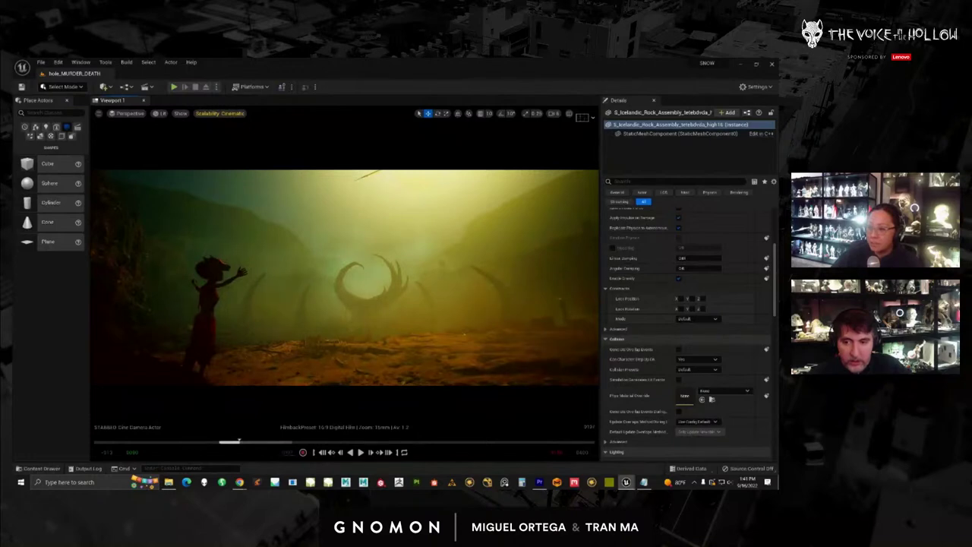
Place the drawing toolbar beside the viewport and bring the Outliner window over the editor
left_click_drag(775, 265, 22, 270)
left_click(464, 333)
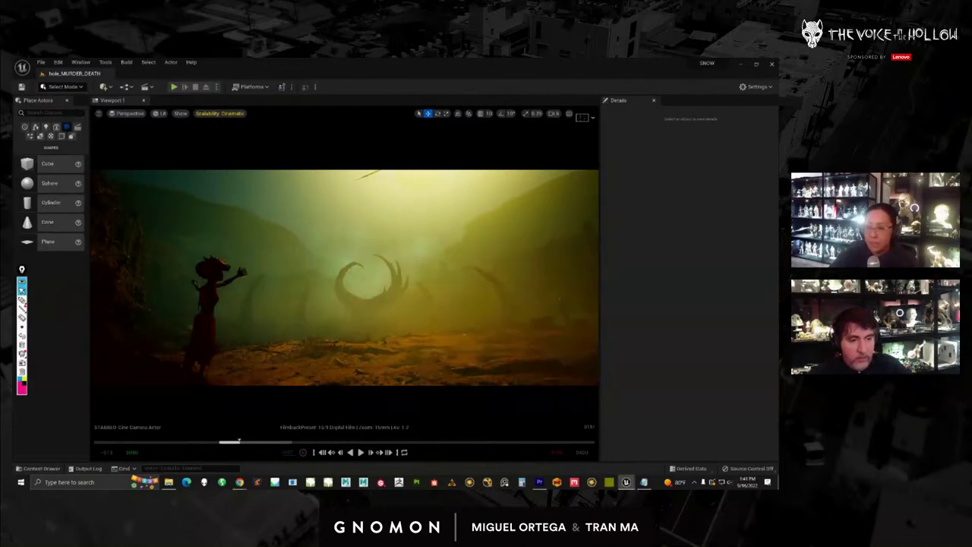
left_click_drag(778, 110, 690, 93)
Hide NS_Smoke_07_1 through NS_Smoke_11_1 and NS_Steam_05 in the Z_Niag_smoke folder
left_click(592, 260)
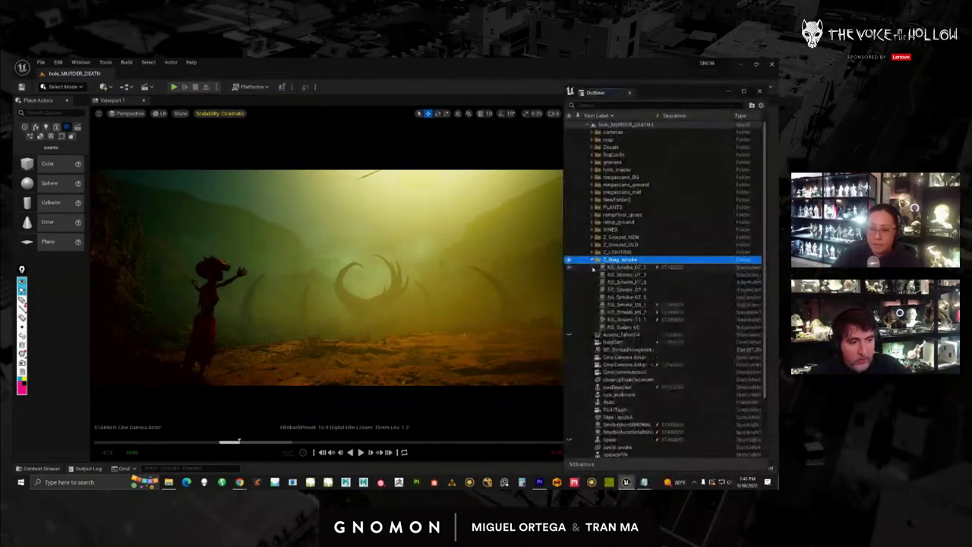
left_click(593, 267)
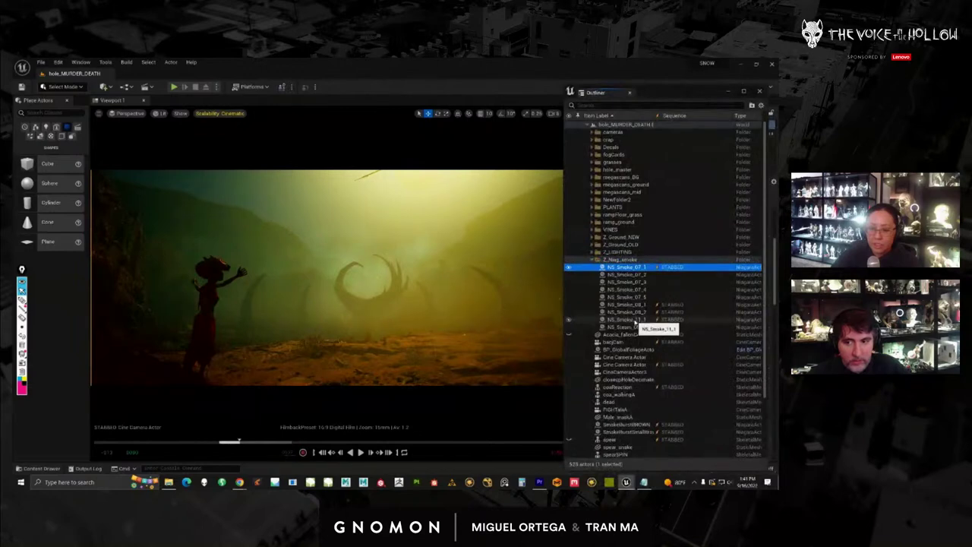
left_click(634, 320, "shift")
left_click(569, 267)
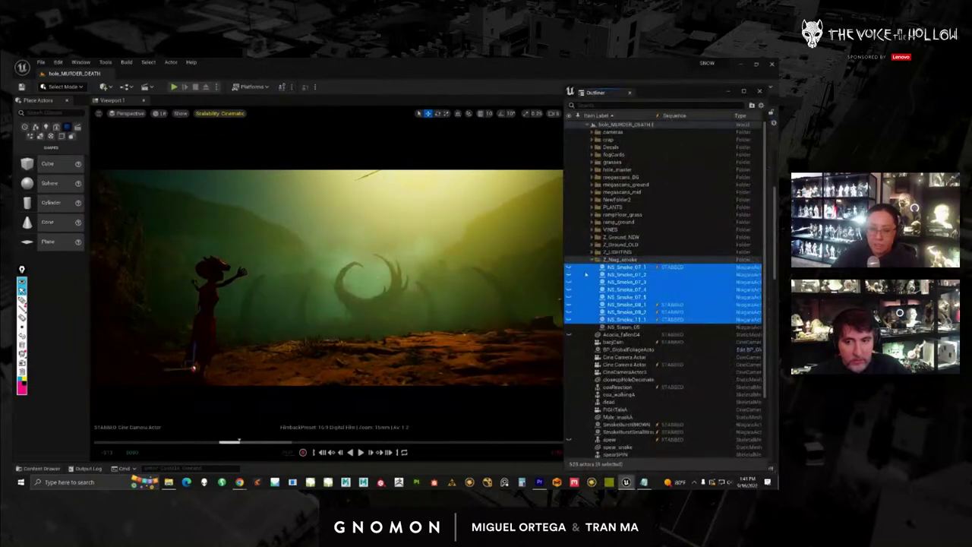
left_click(621, 267)
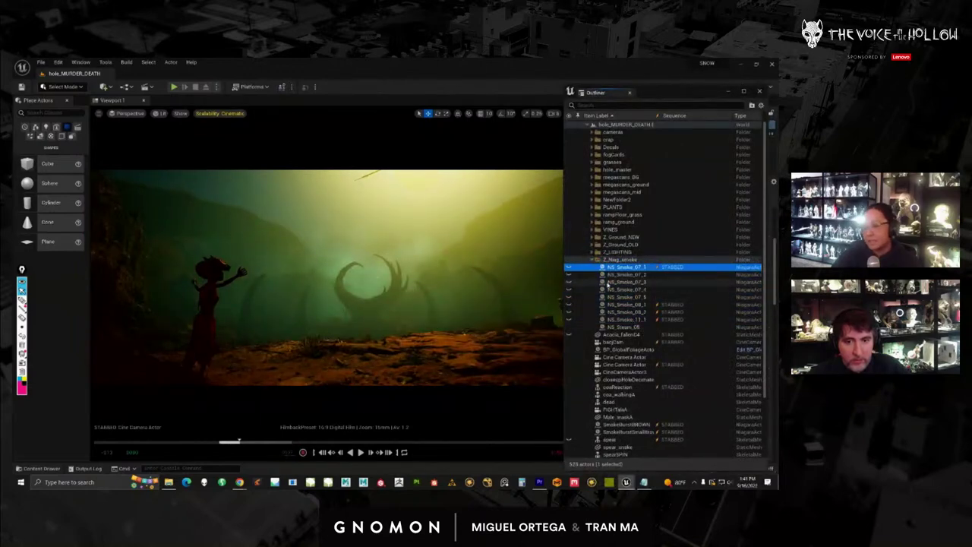
left_click(594, 327)
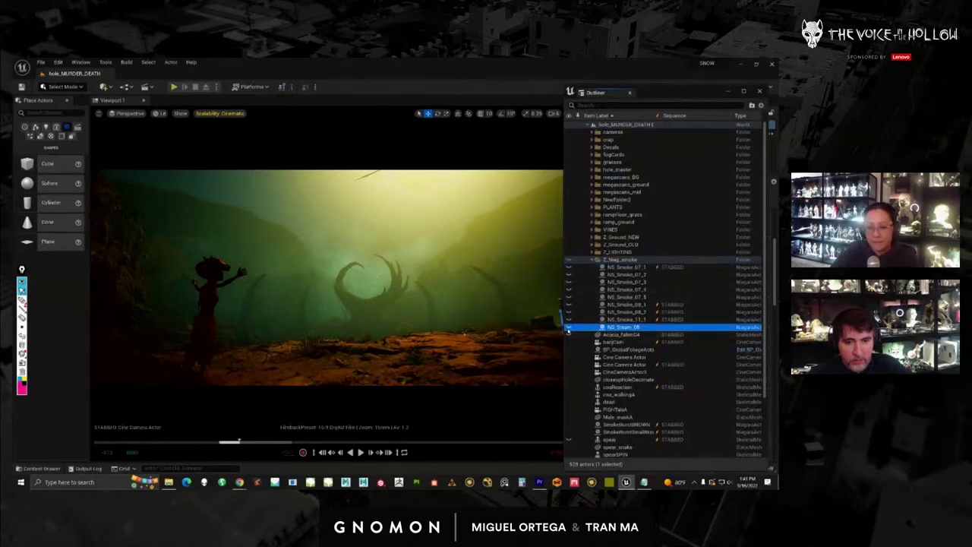
Toggle NS_Smoke_07_1 on and off to compare the shot, leave it hidden, and show NS_Smoke_07_2
left_click(621, 267)
left_click(568, 267)
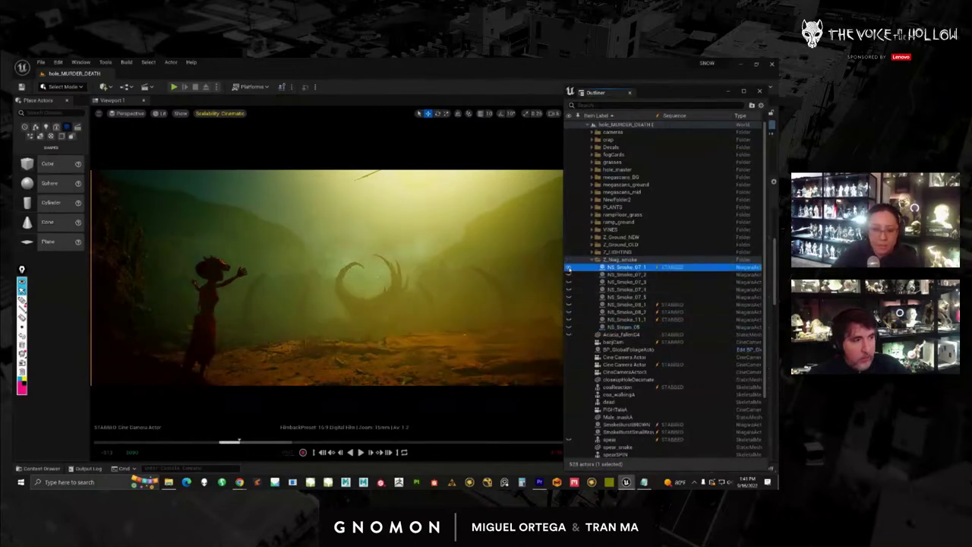
left_click(568, 268)
left_click(569, 268)
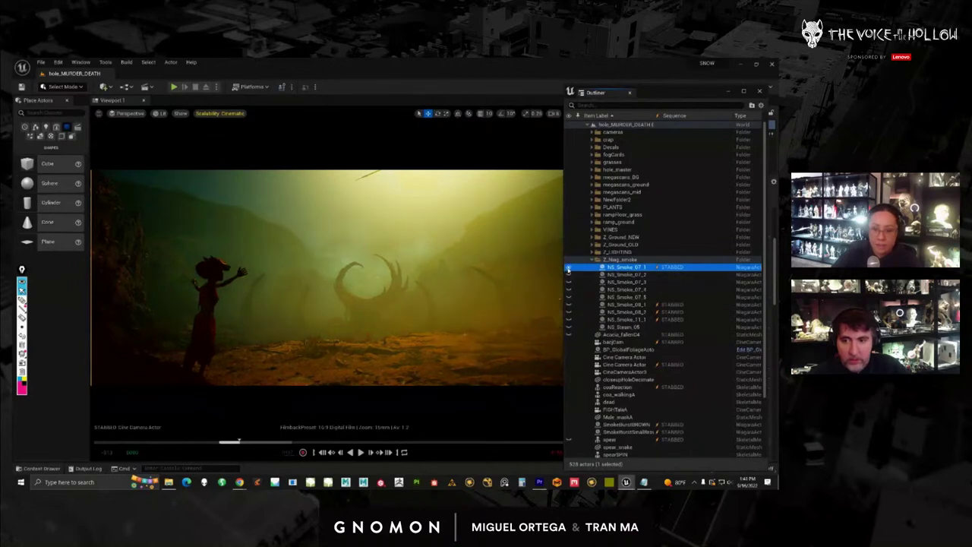
left_click(569, 274)
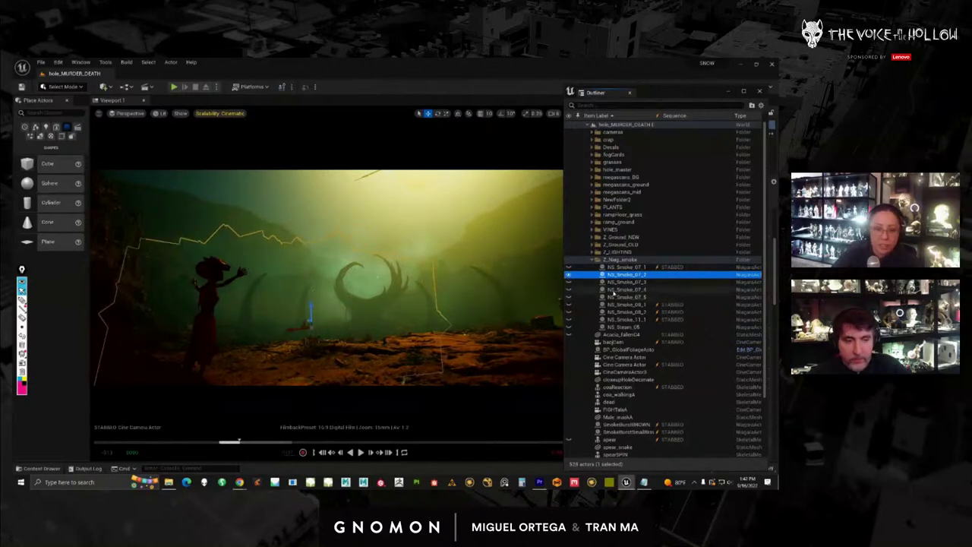
Show the smoke layers from NS_Smoke_07_3 to NS_Smoke_11_1 one after another in the Z_Niag_smoke folder
left_click(569, 282)
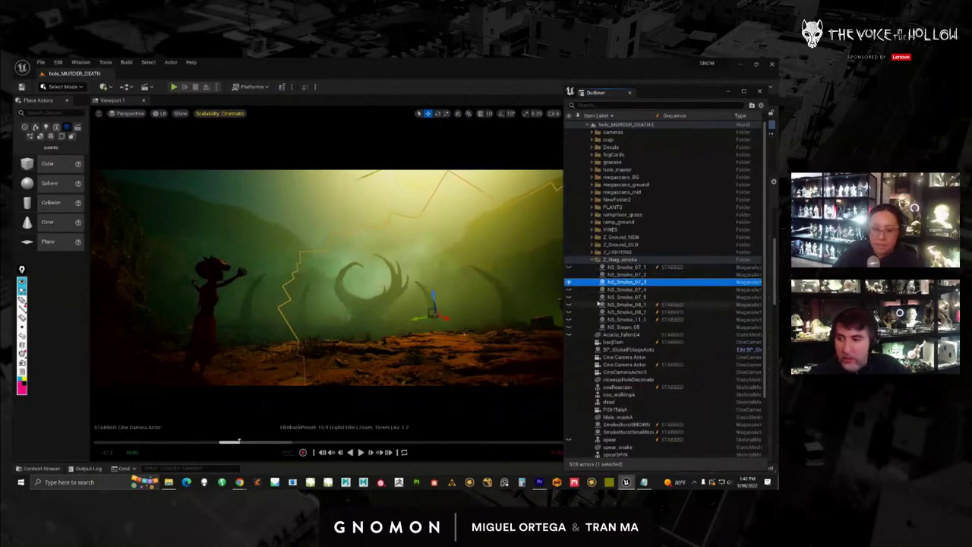
left_click(571, 290)
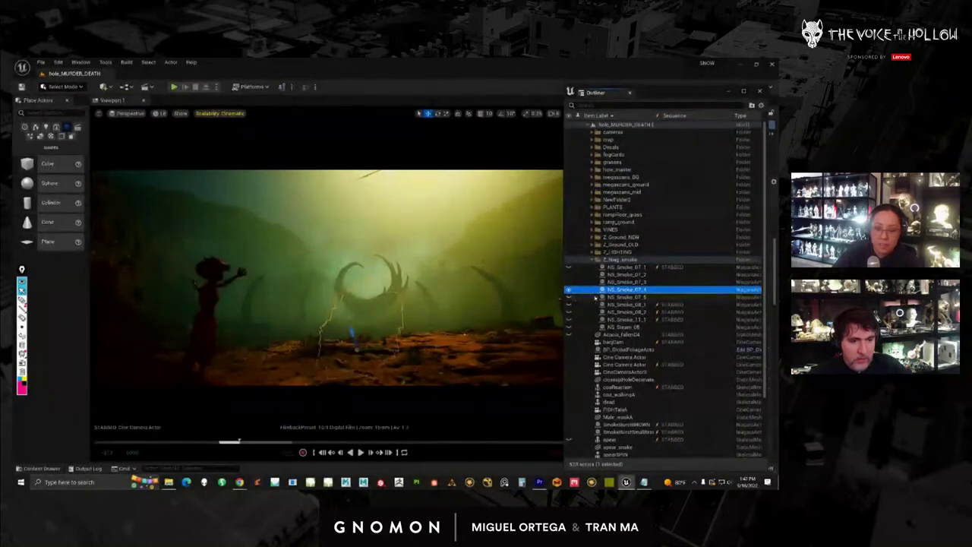
key("Down")
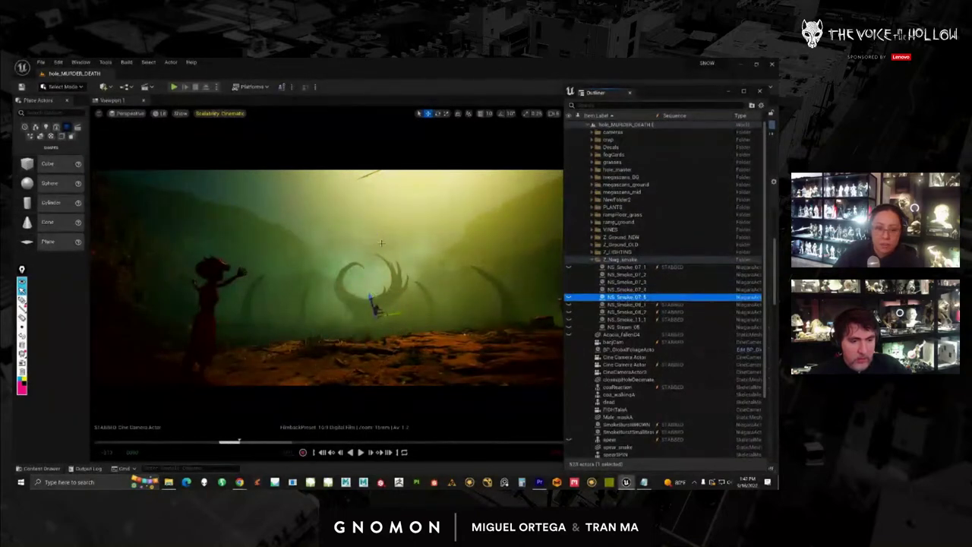
left_click(22, 300)
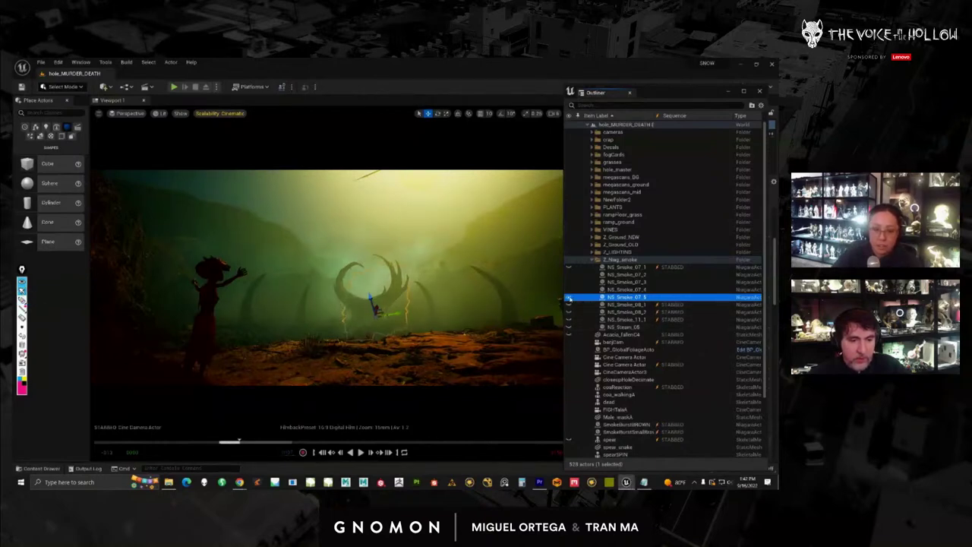
left_click(610, 305)
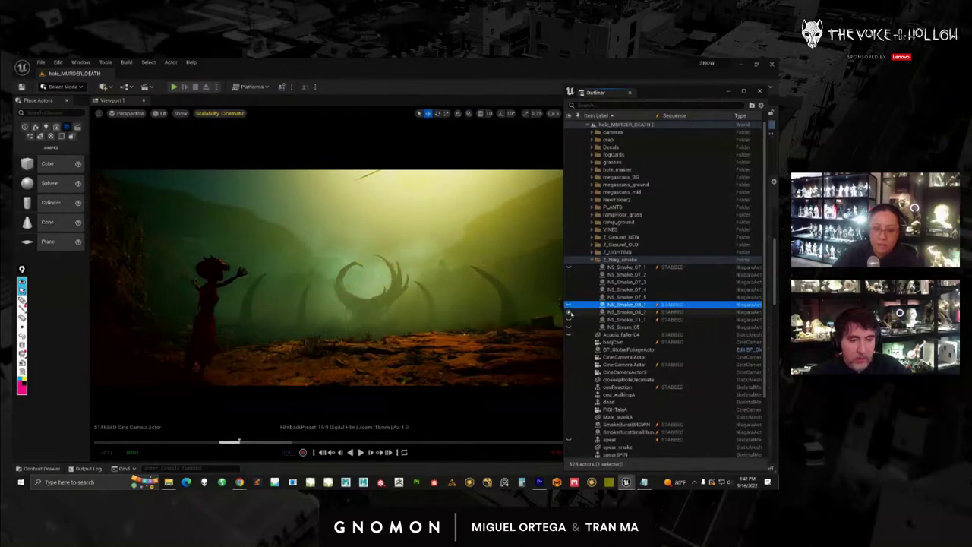
left_click(568, 319)
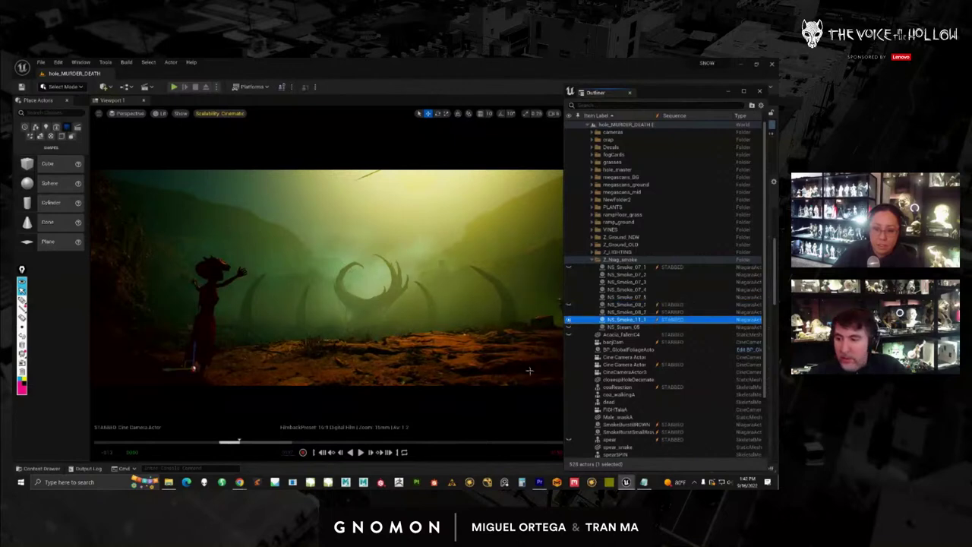
Move the Outliner aside to uncover the distant figure, and toggle the Z_Niag_smoke layers and NS_Smoke_07_1 to compare the shot, leaving them shown
left_click_drag(662, 93, 691, 93)
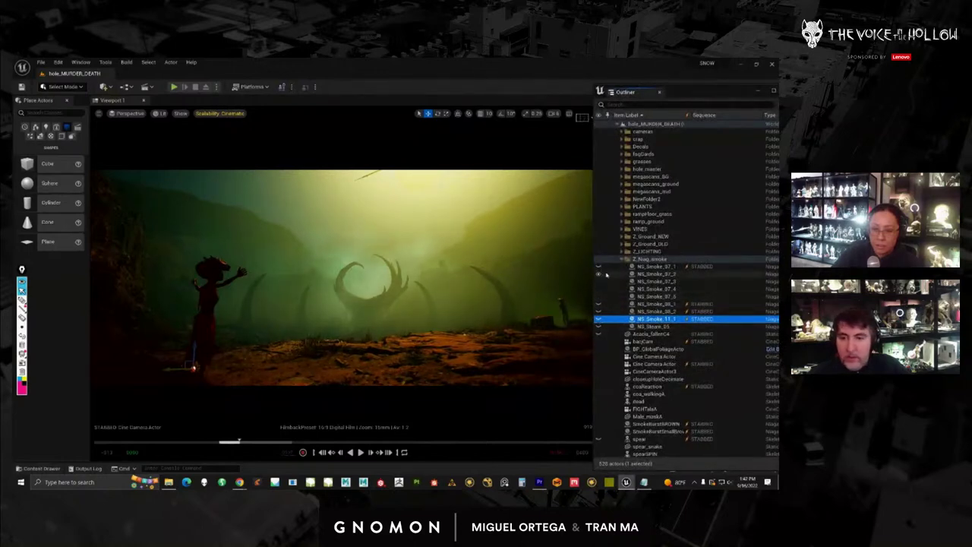
left_click(598, 259)
left_click(599, 266)
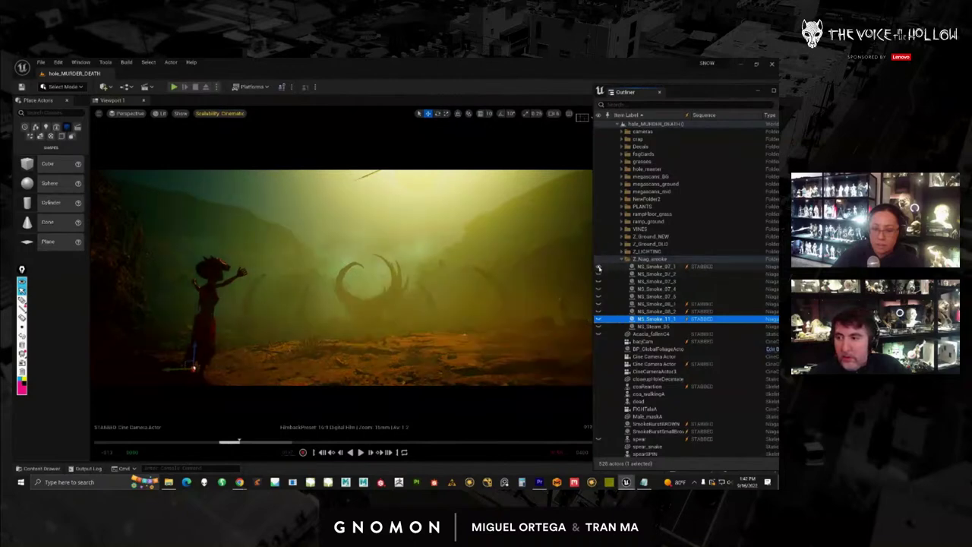
left_click(599, 267)
left_click(599, 274)
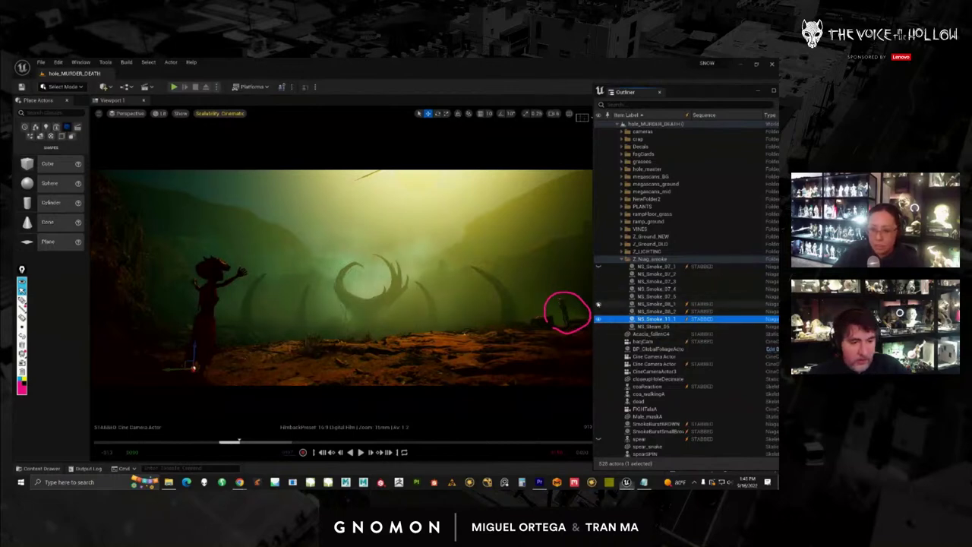
left_click(598, 267)
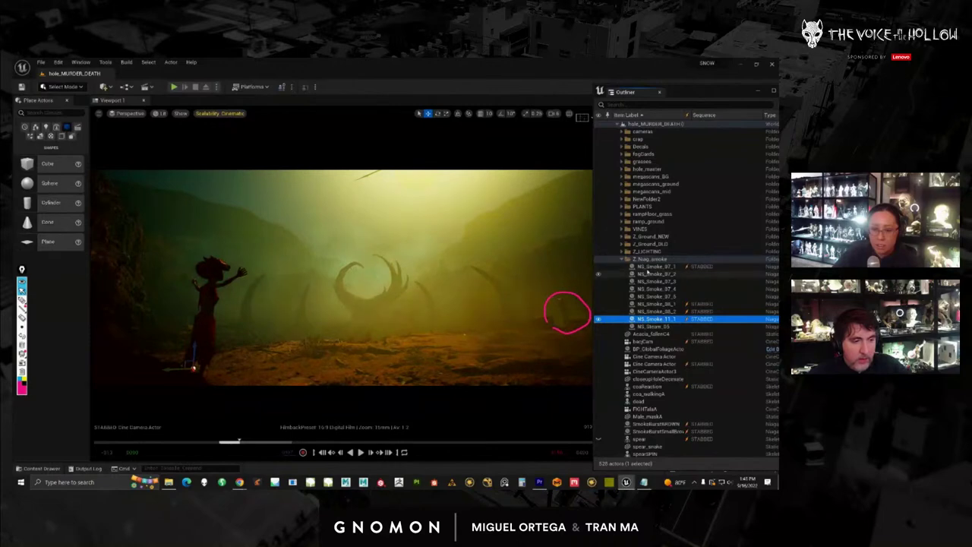
Select NS_Smoke_07_1, NS_Steam_05 and NS_Smoke_07_4 in turn to inspect where each layer sits in the shot
left_click(648, 267)
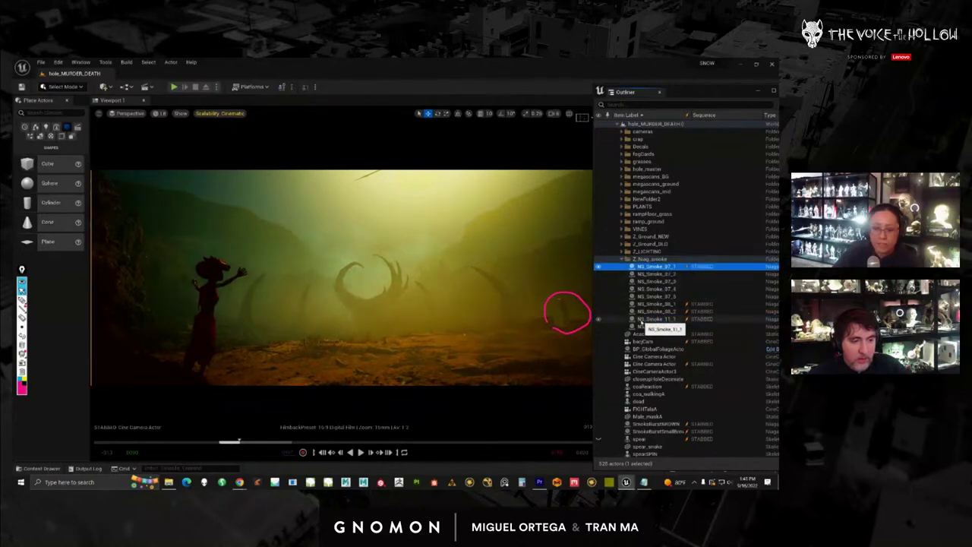
left_click(641, 326)
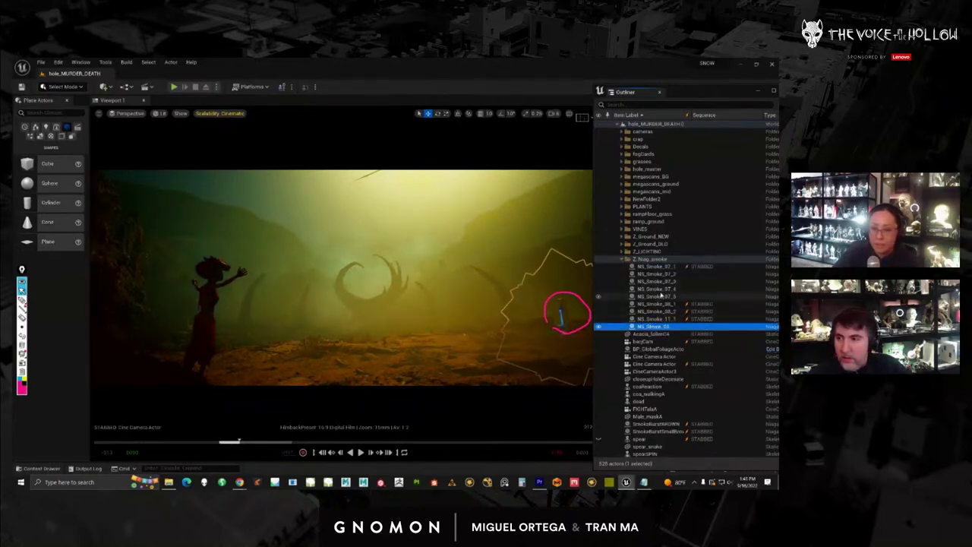
left_click(641, 289)
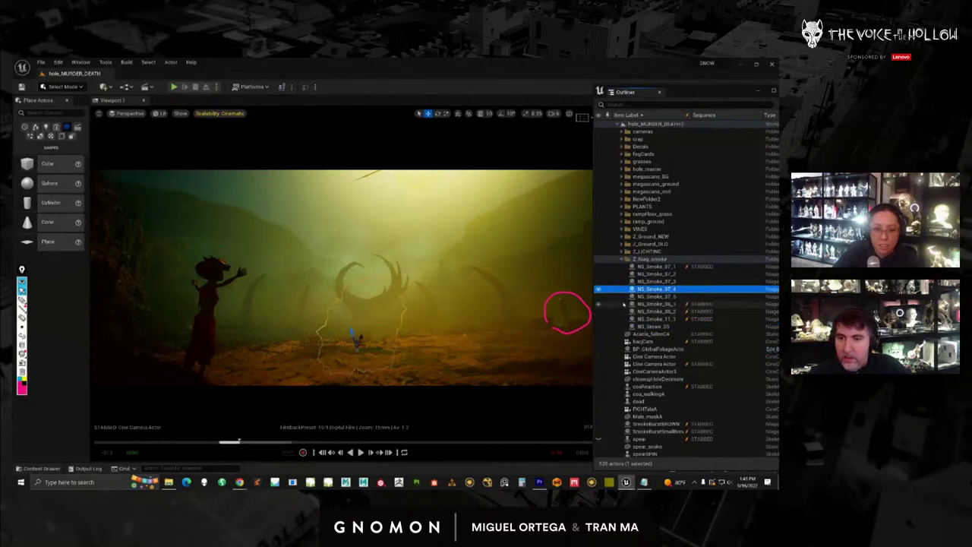
left_click(600, 290)
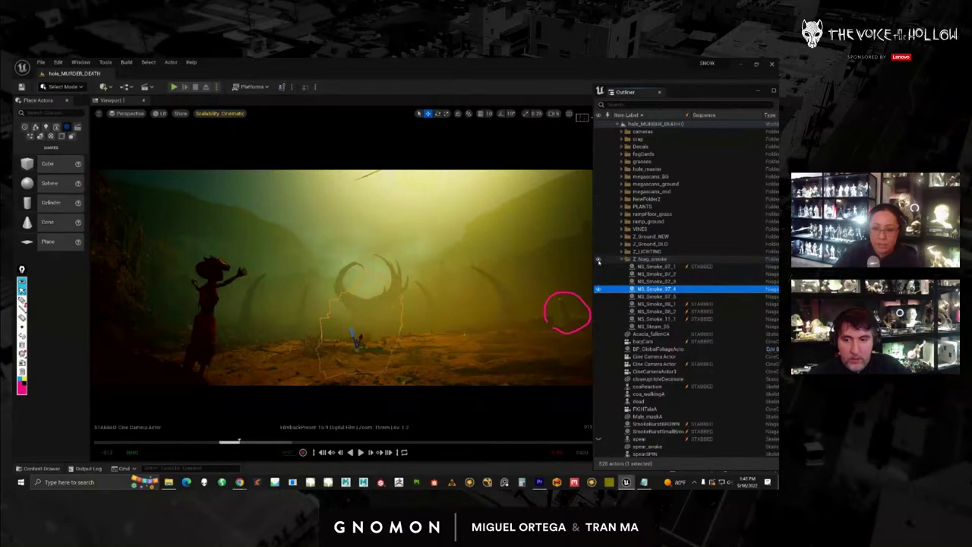
Hide all the smoke layers in the Z_Niag_smoke folder, including NS_Smoke_07_1
left_click(598, 259)
left_click(599, 268)
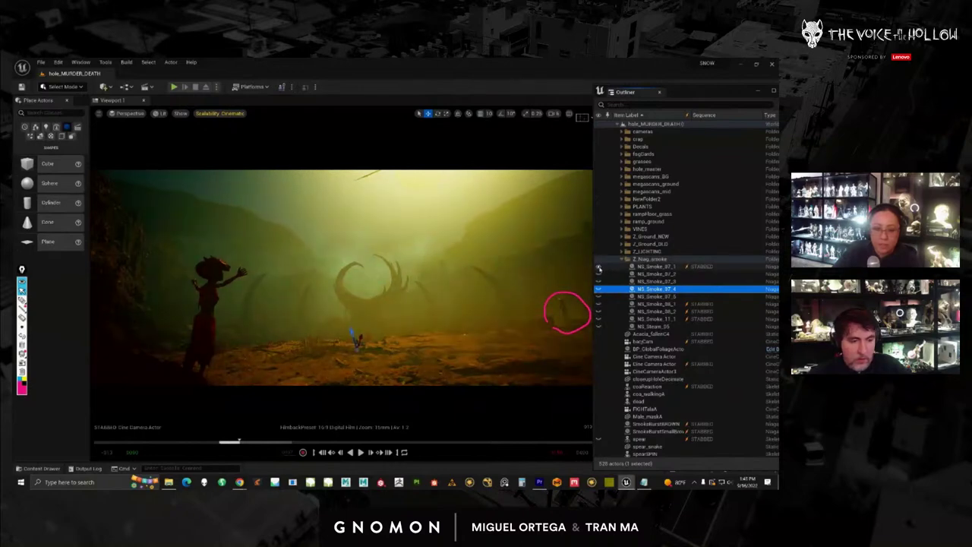
left_click(599, 269)
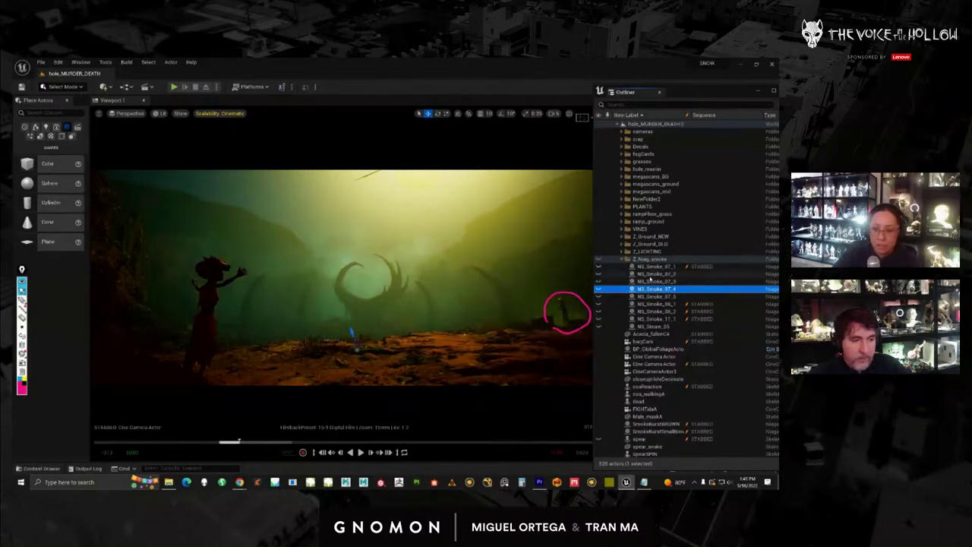
Go through NS_Smoke_07_2 to NS_Smoke_08_1 one by one to examine each layer's extent and contribution in the viewport
left_click(651, 274)
left_click(598, 274)
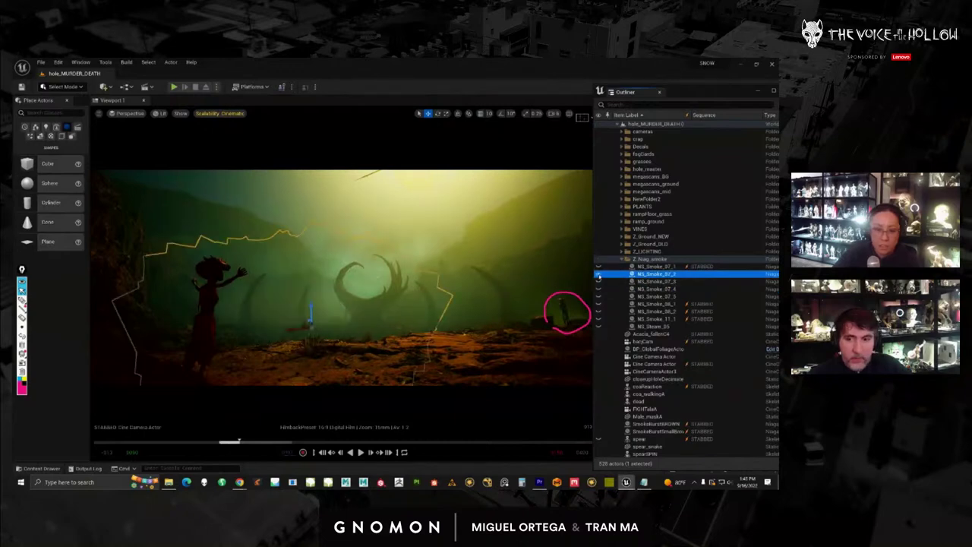
left_click(598, 282)
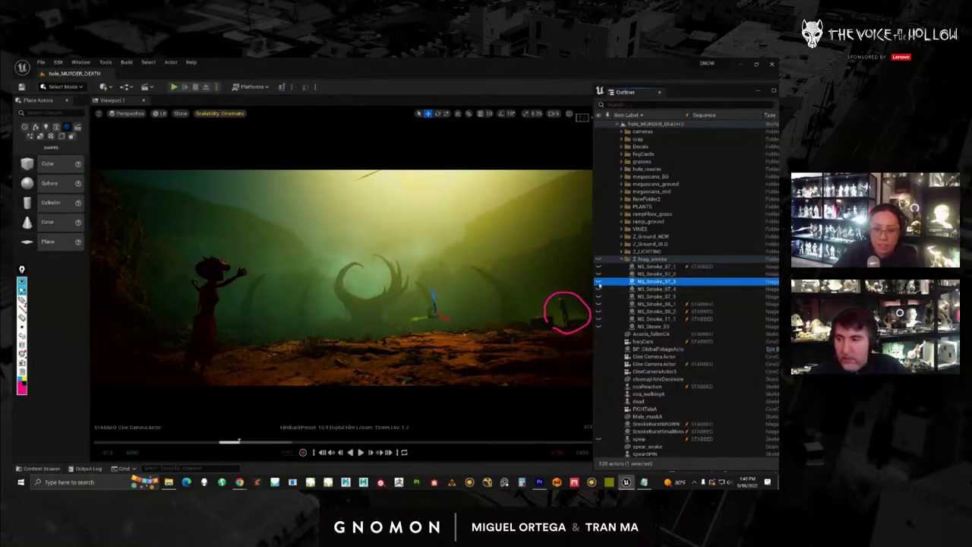
left_click(598, 289)
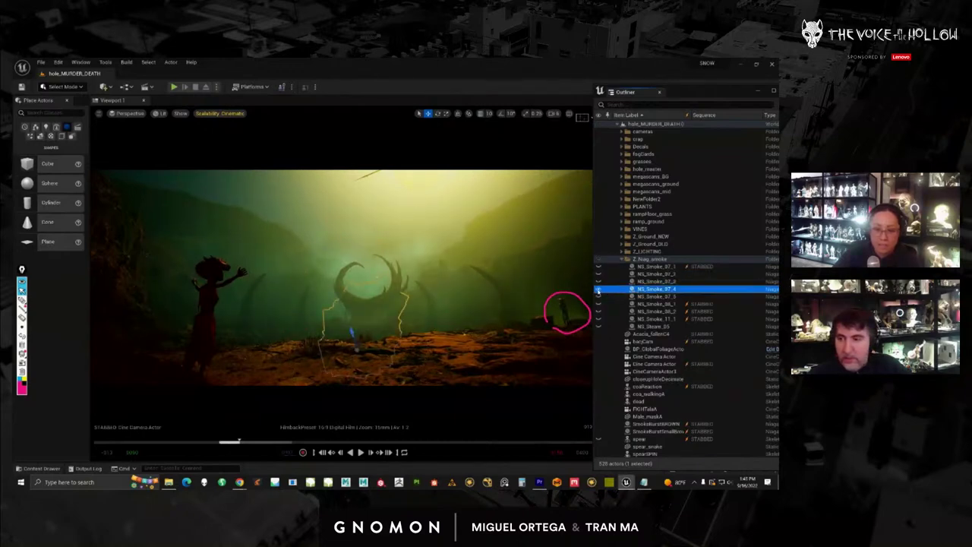
left_click(599, 297)
left_click(599, 304)
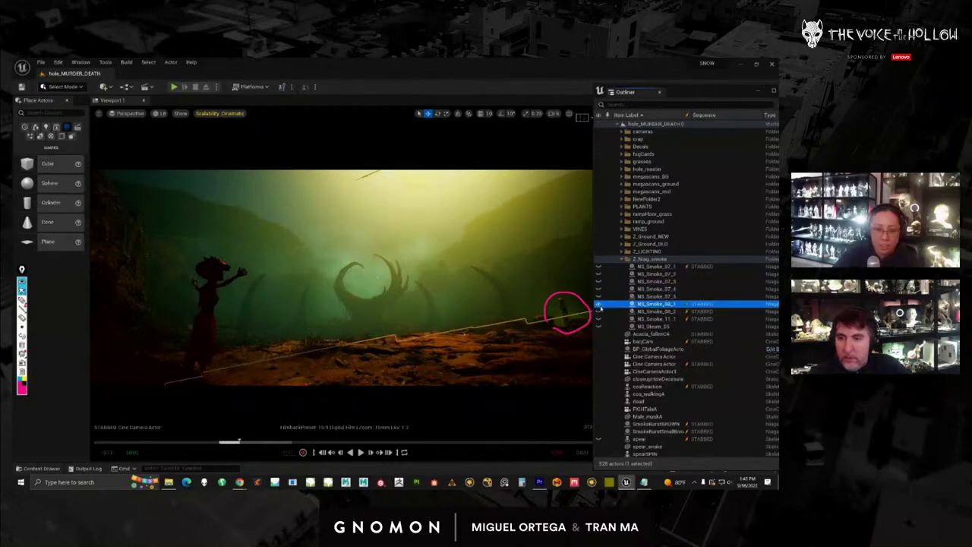
Select NS_Smoke_08_2, circle the foreground ground it covers, and clear all drawn annotations from the screen
left_click(622, 312)
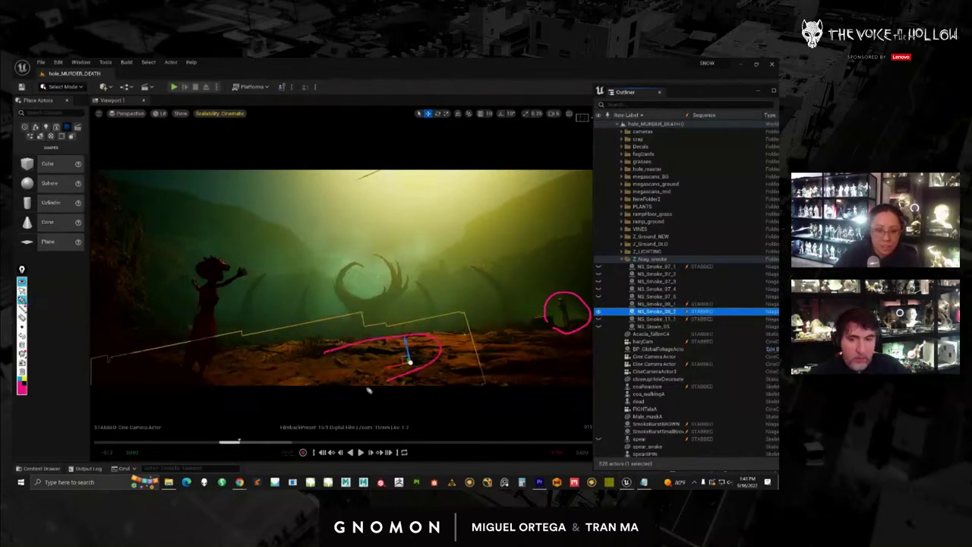
left_click_drag(368, 391, 235, 369)
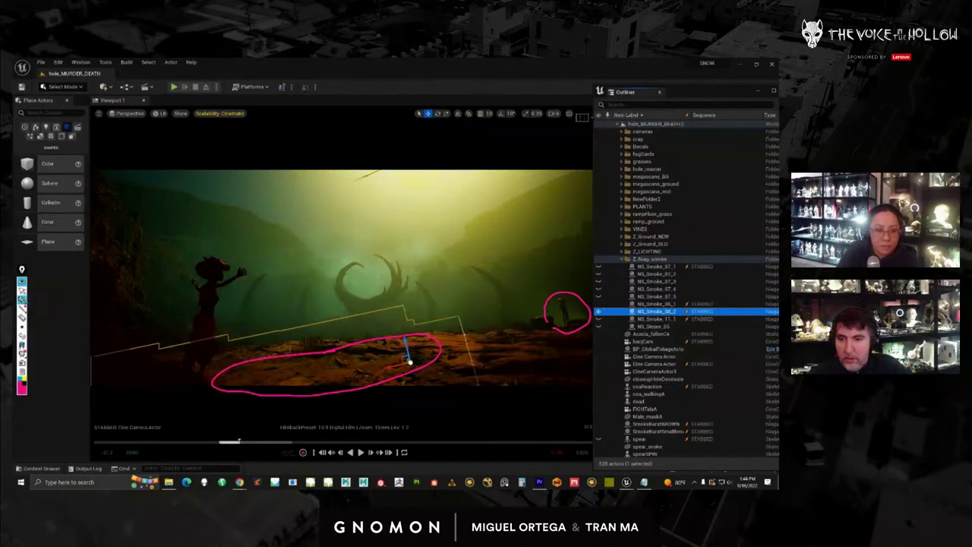
left_click(22, 372)
left_click(25, 291)
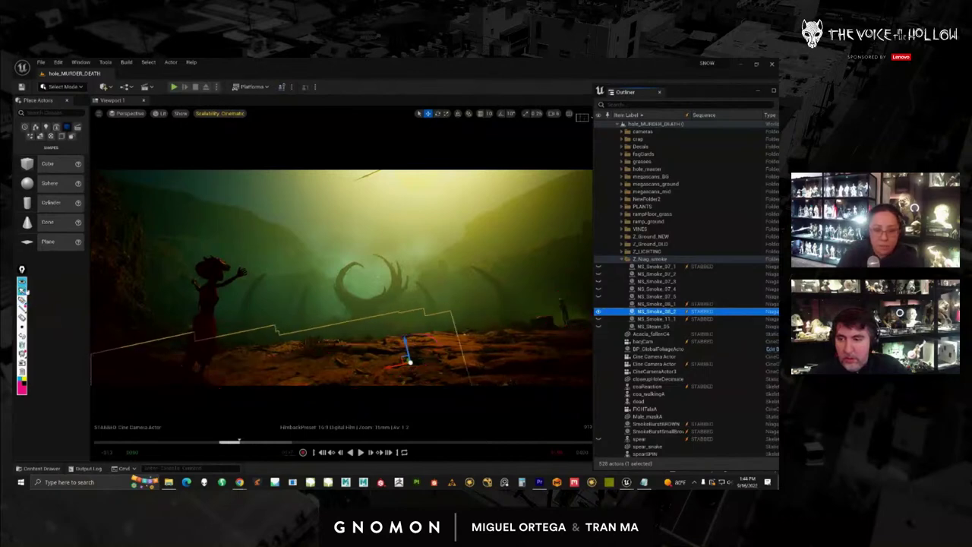
Show the remaining hidden smoke layers again, from NS_Smoke_11_1 and NS_Steam_05 back up to NS_Smoke_07_1
left_click(645, 319)
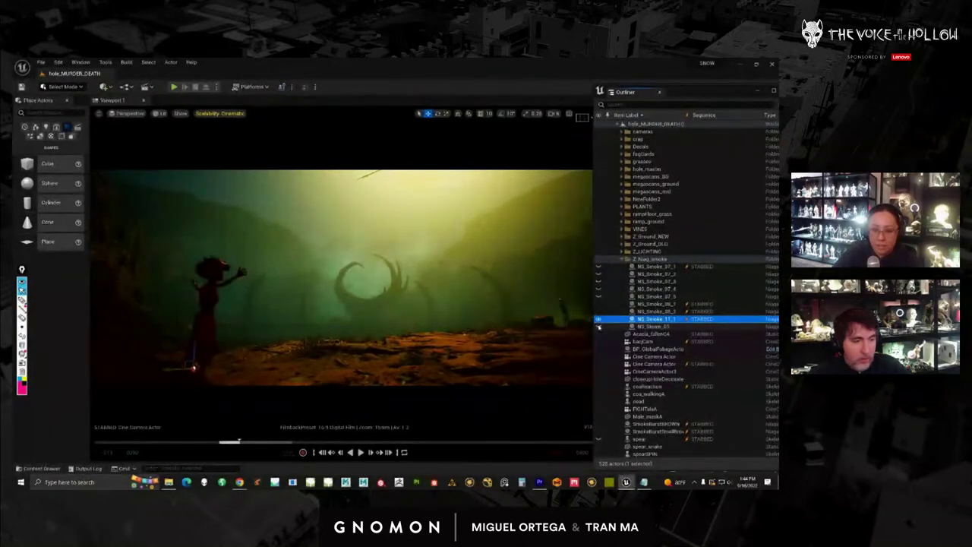
left_click(653, 274)
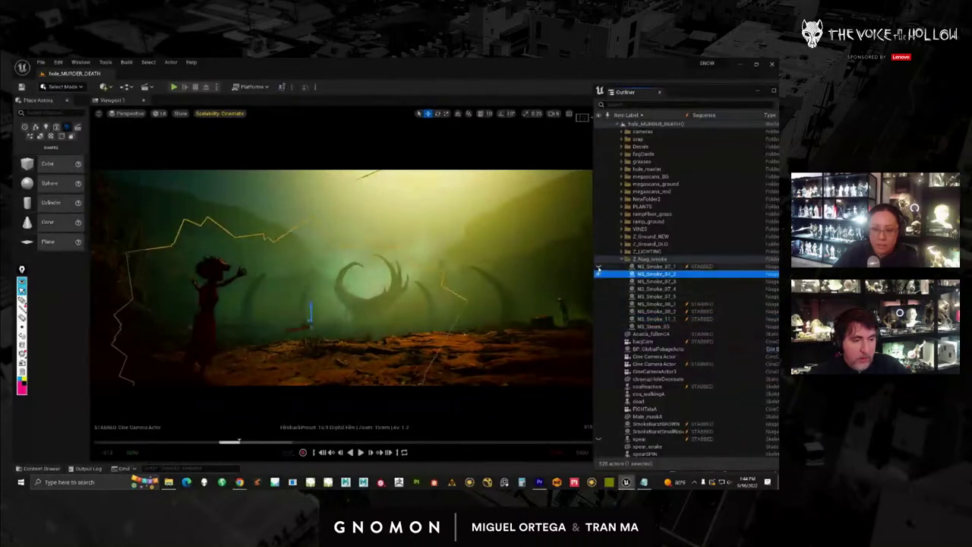
left_click(651, 266)
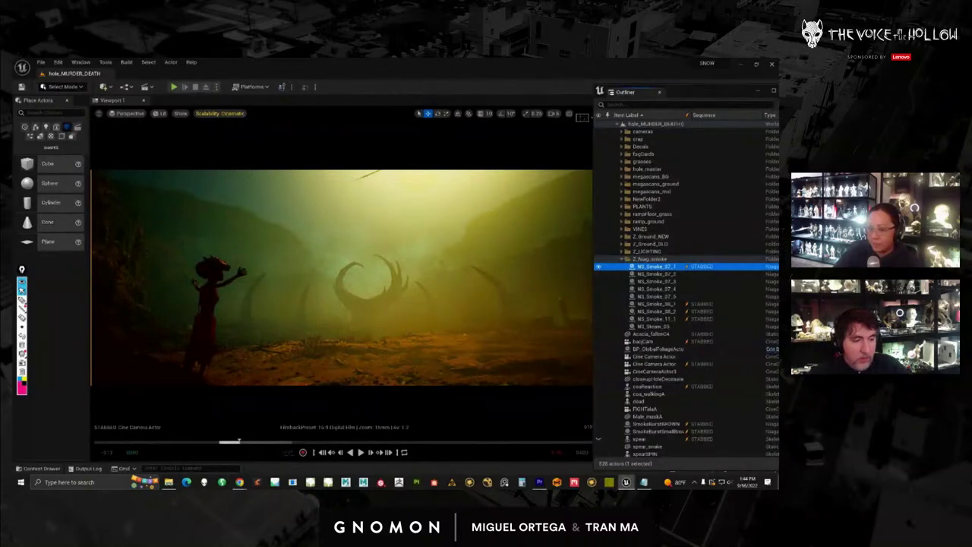
Bring the Content Browser over the editor, open Realistic_Starter_VFX_Pack_Niagara, collapse the sequences folders and expand the pack's Niagara folder
left_click_drag(776, 158, 592, 127)
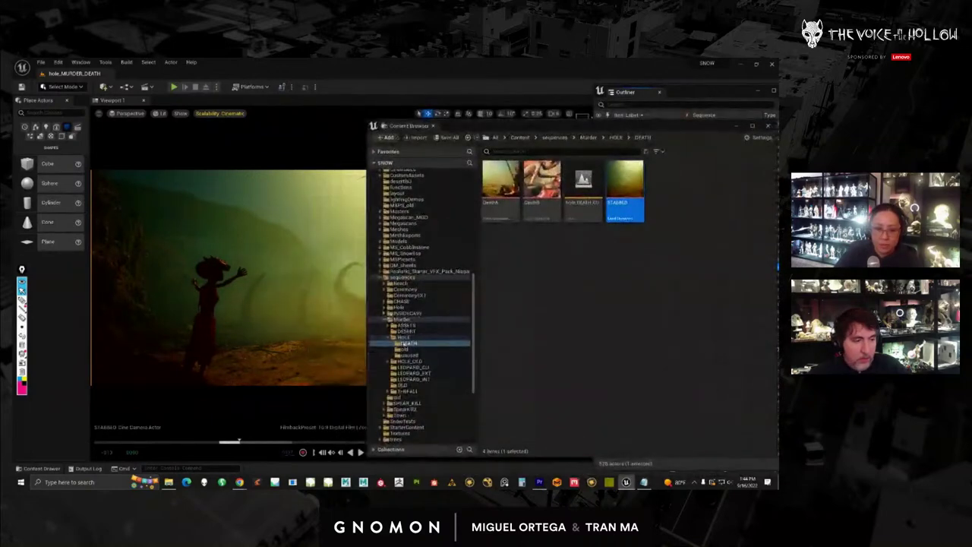
scroll(456, 303, "up", 1)
left_click(425, 279)
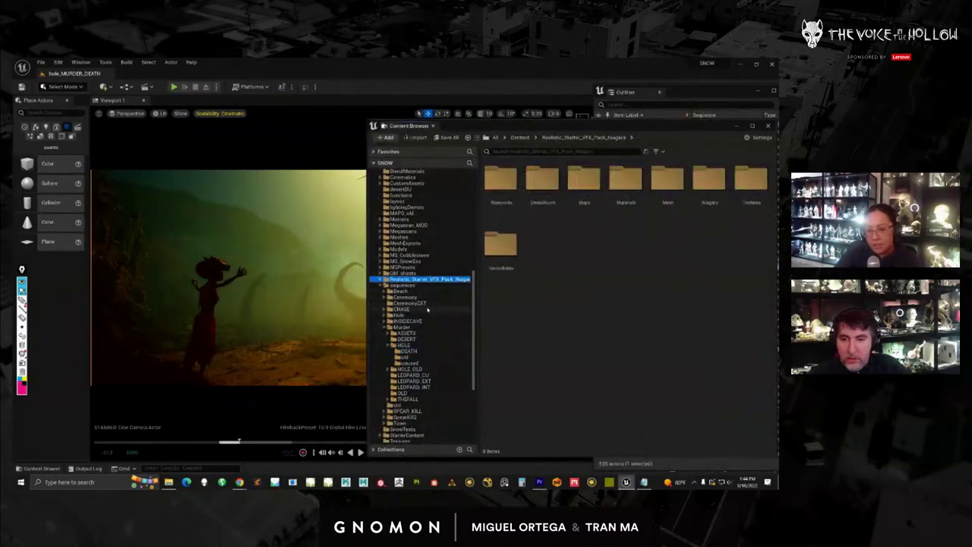
left_click(384, 327)
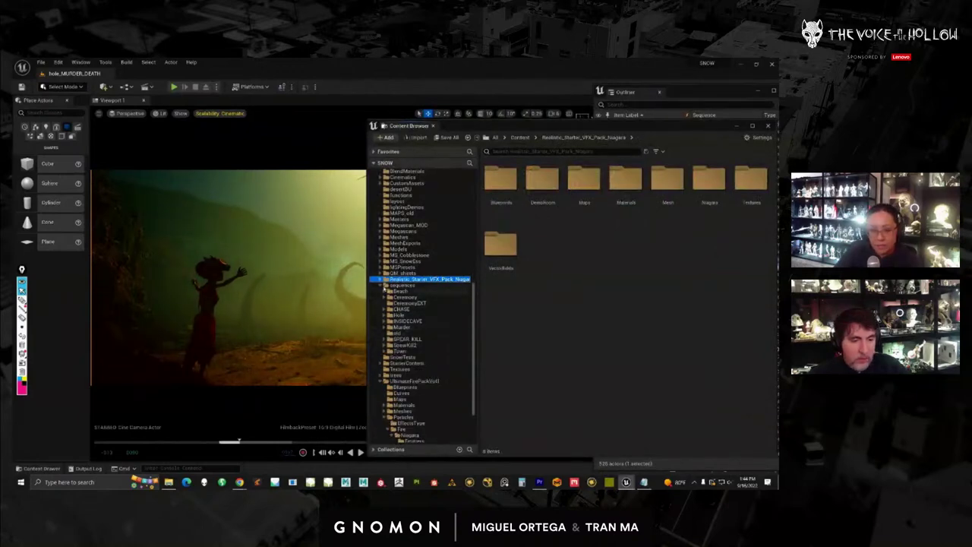
left_click(381, 280)
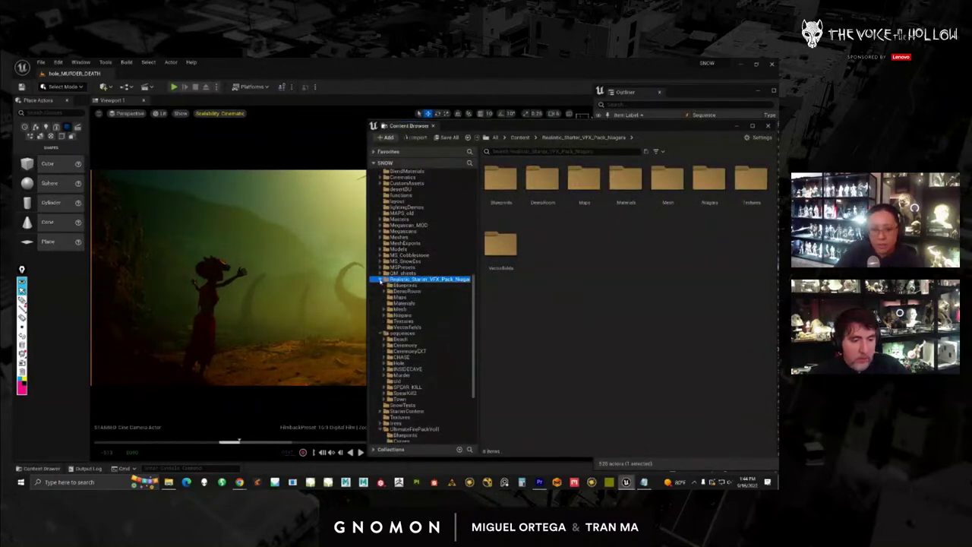
left_click(382, 333)
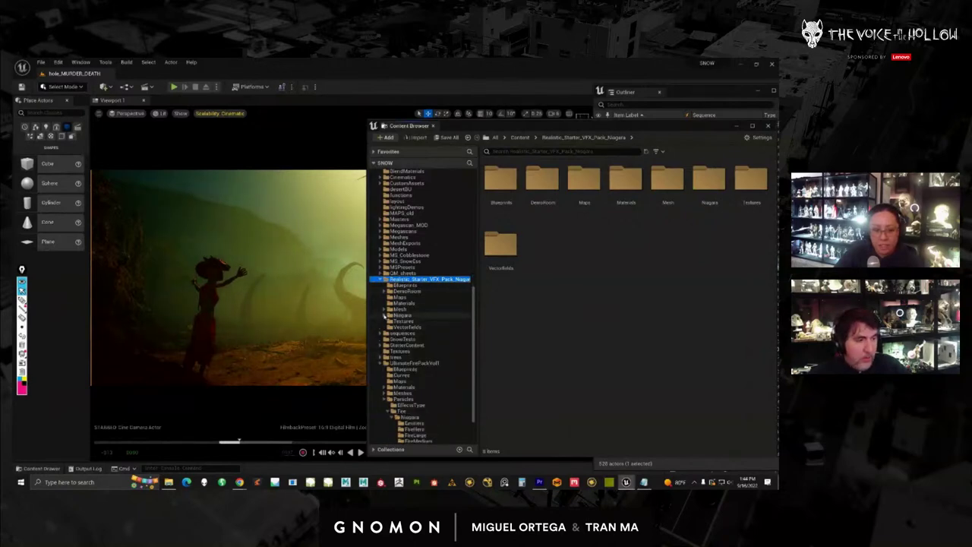
left_click(384, 315)
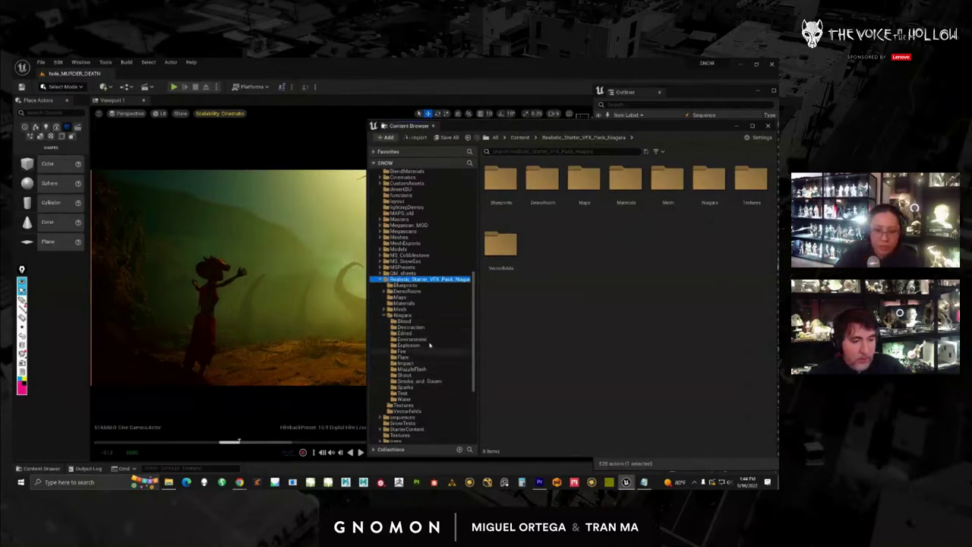
Show the smoke effects in the Smoke_and_Steam folder of the Realistic_Starter_VFX_Pack_Niagara, with the whole content browser window in view
left_click_drag(508, 127, 527, 127)
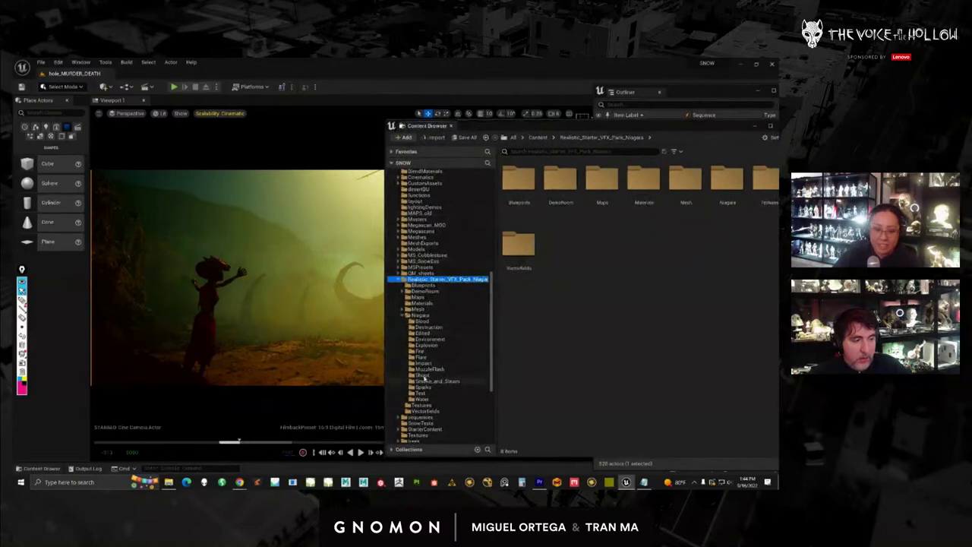
left_click(429, 381)
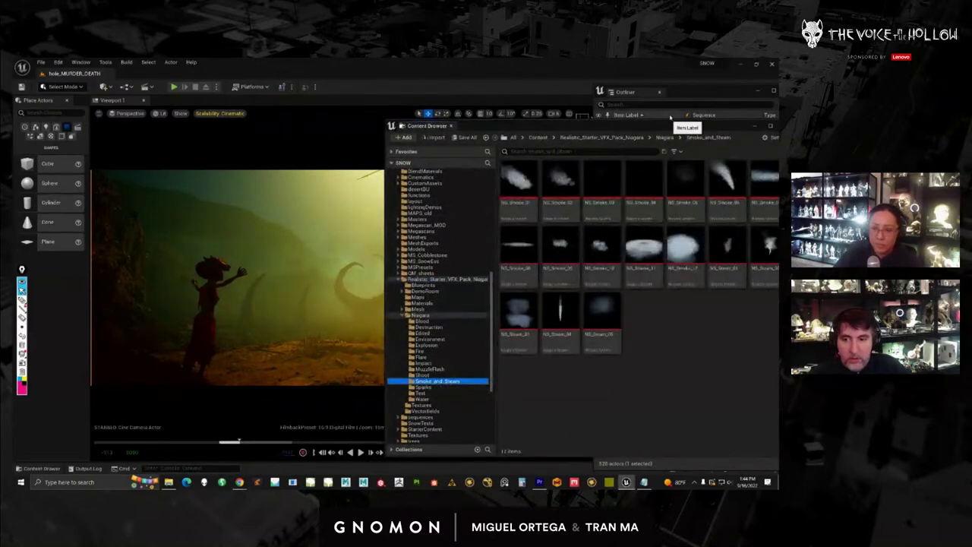
left_click_drag(668, 126, 580, 127)
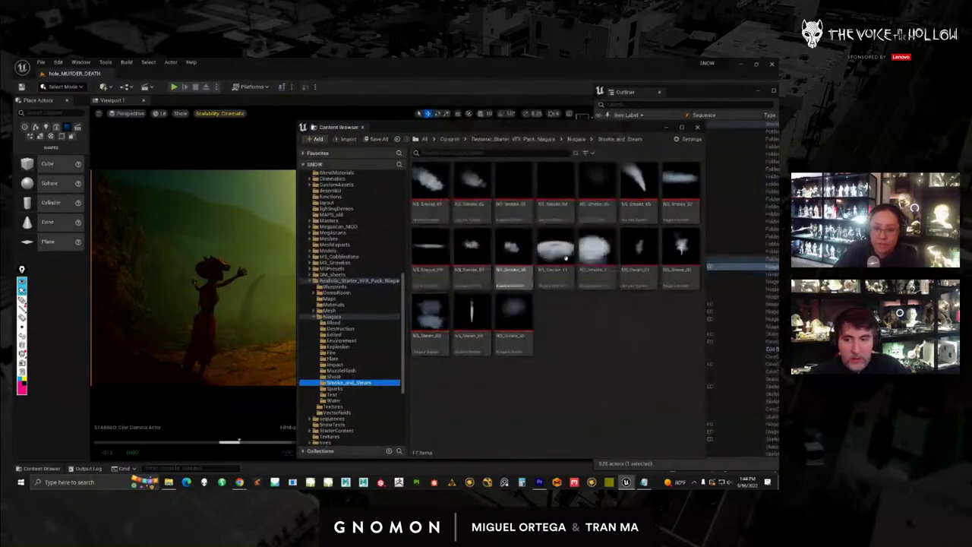
left_click_drag(617, 131, 624, 128)
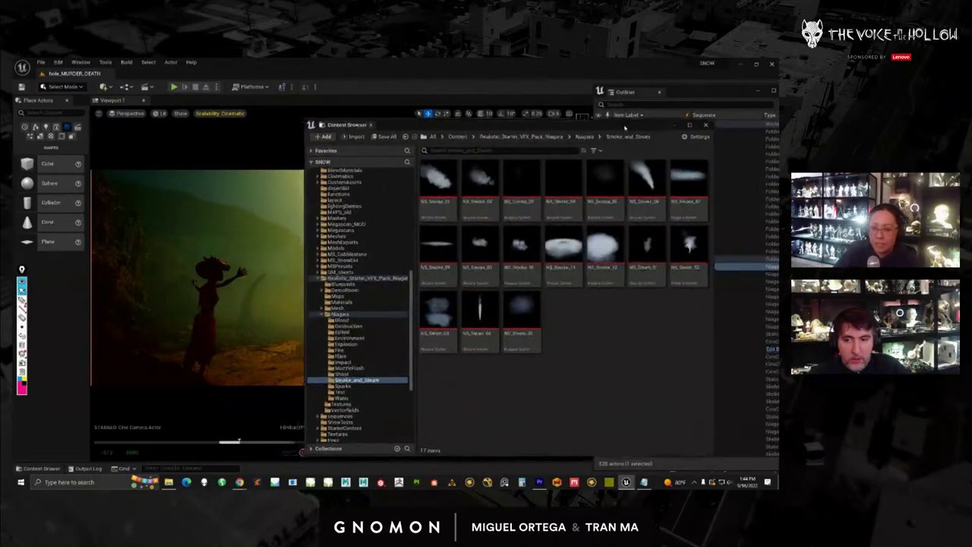
Copy the NS_Smoke_07 Niagara system into the sequences/Murder/HOLE/DEATH folder
left_click(689, 186)
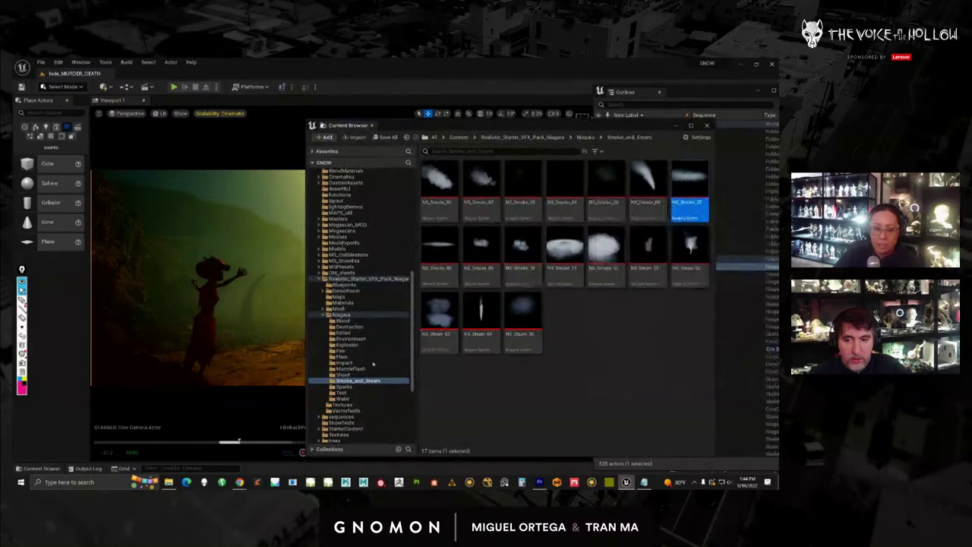
scroll(369, 343, "up", 1)
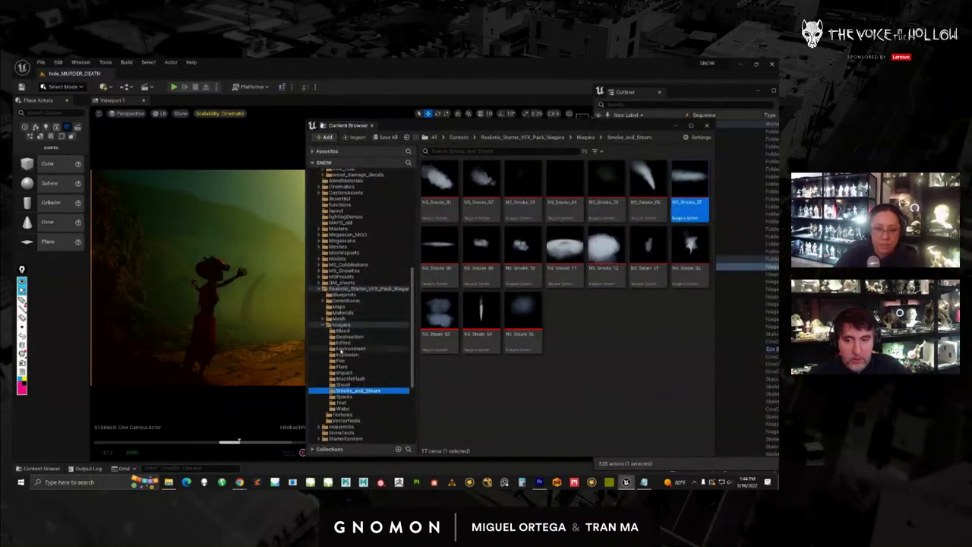
scroll(414, 300, "up", 4)
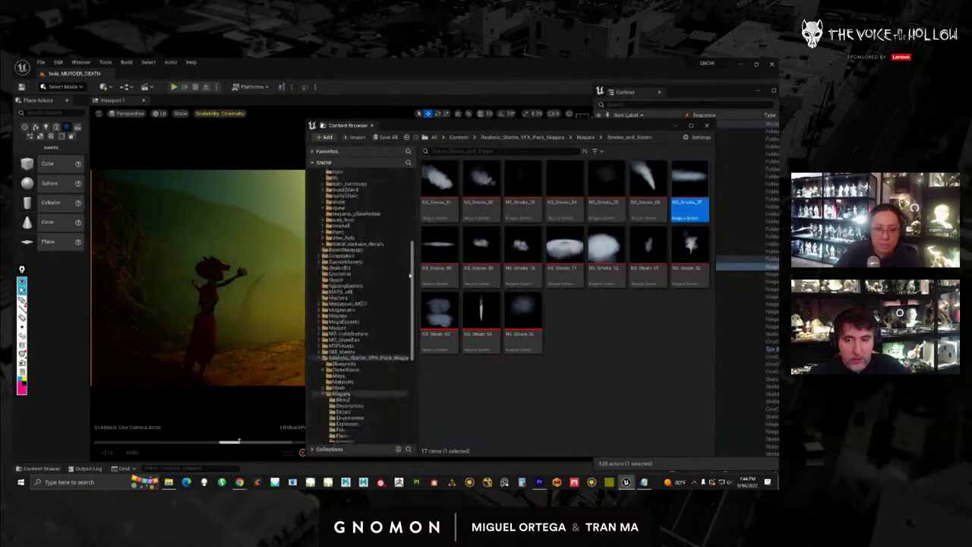
left_click_drag(413, 285, 421, 358)
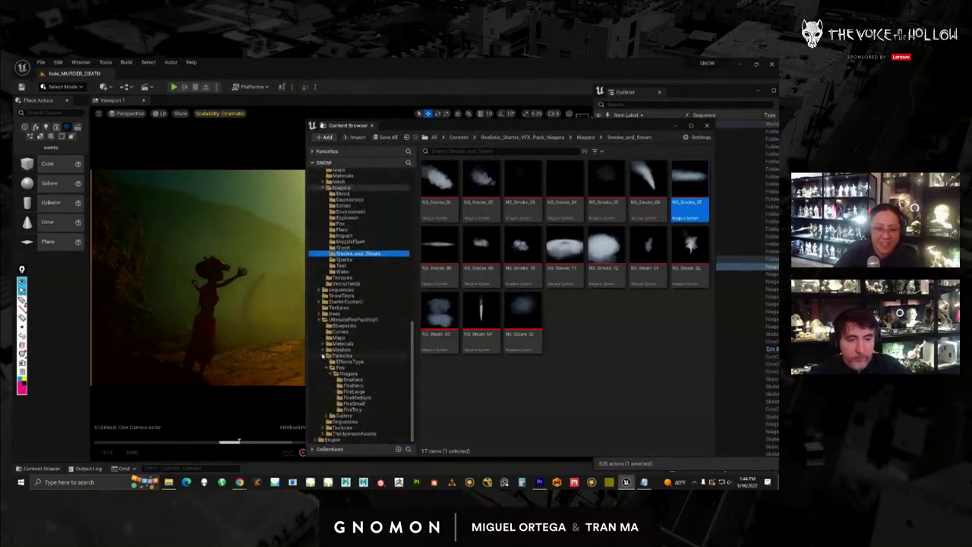
scroll(325, 355, "up", 2)
scroll(320, 380, "up", 2)
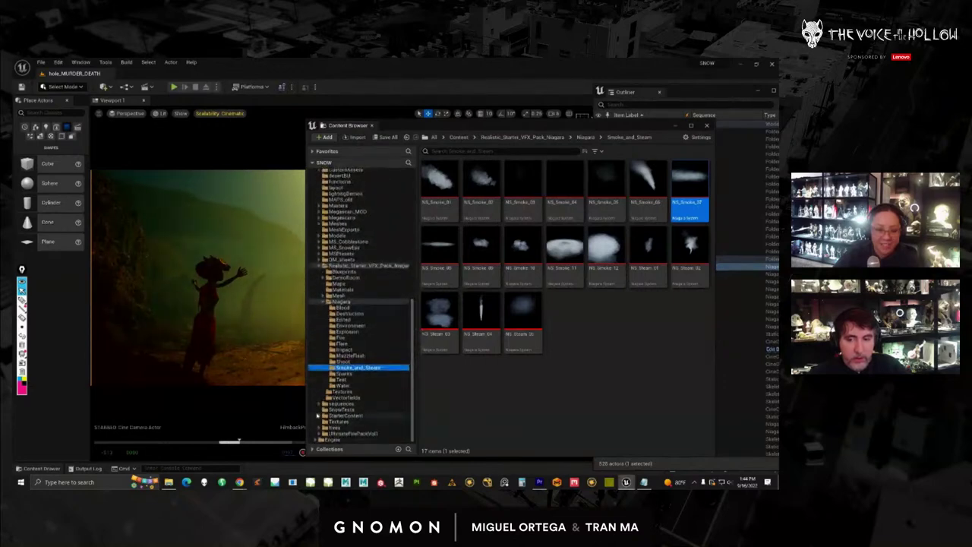
left_click(318, 403)
scroll(408, 353, "down", 3)
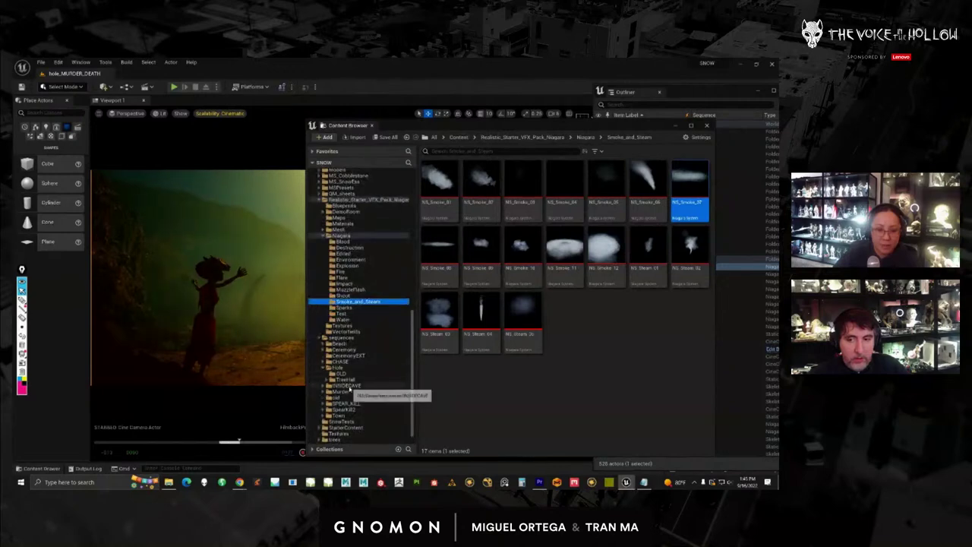
left_click(325, 379)
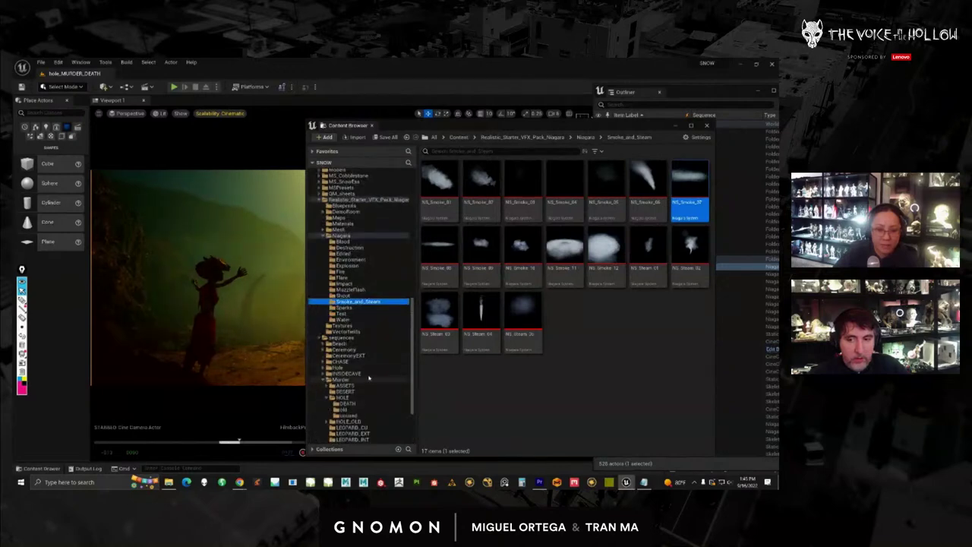
scroll(415, 341, "down", 3)
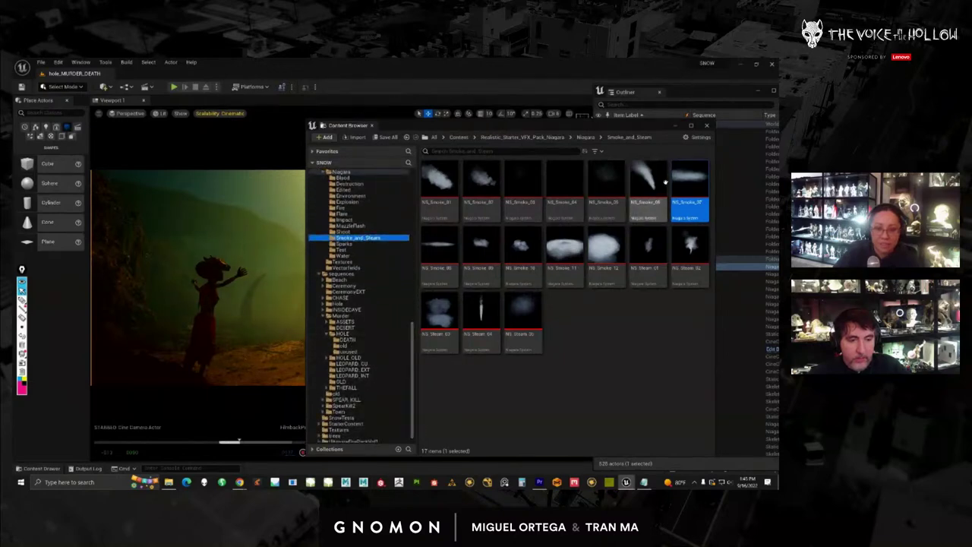
left_click_drag(689, 210, 351, 340)
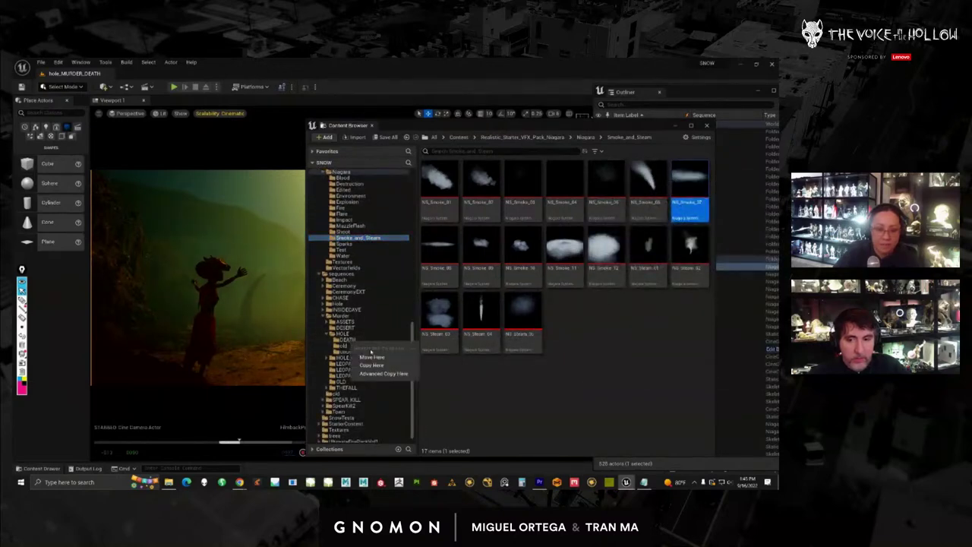
left_click(372, 365)
Open the copied NS_Smoke_07 from the DEATH folder, enlarge its preview area and rewind the effect's timeline to the start
left_click(348, 339)
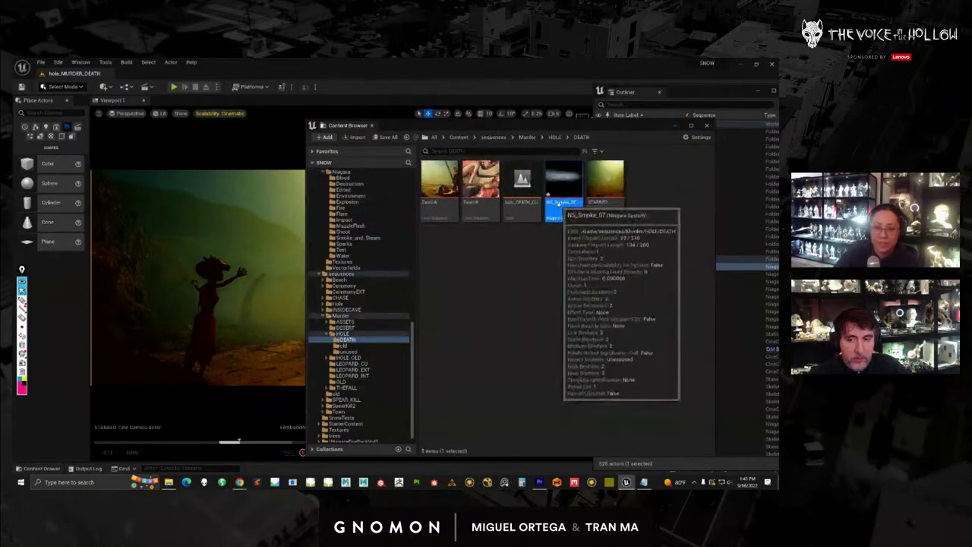
double_click(562, 190)
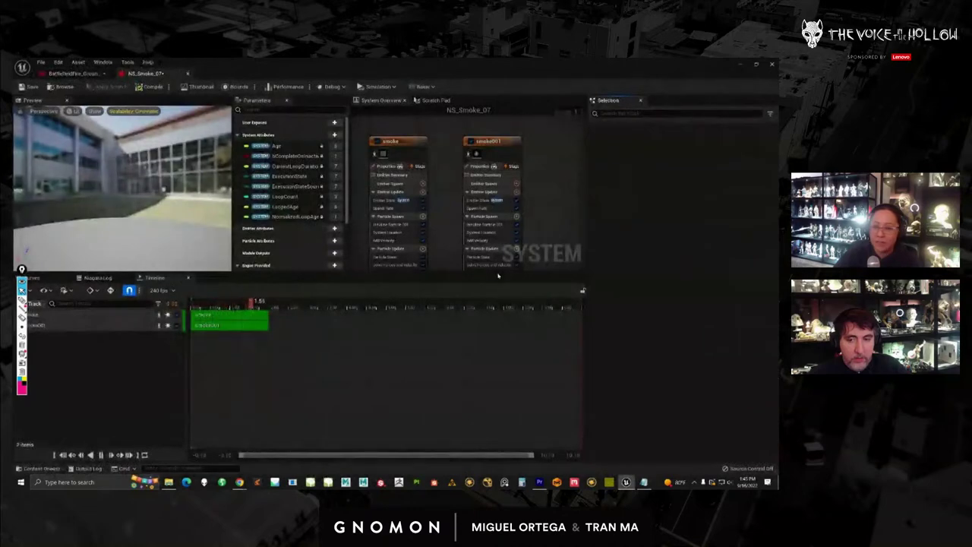
left_click_drag(499, 273, 491, 369)
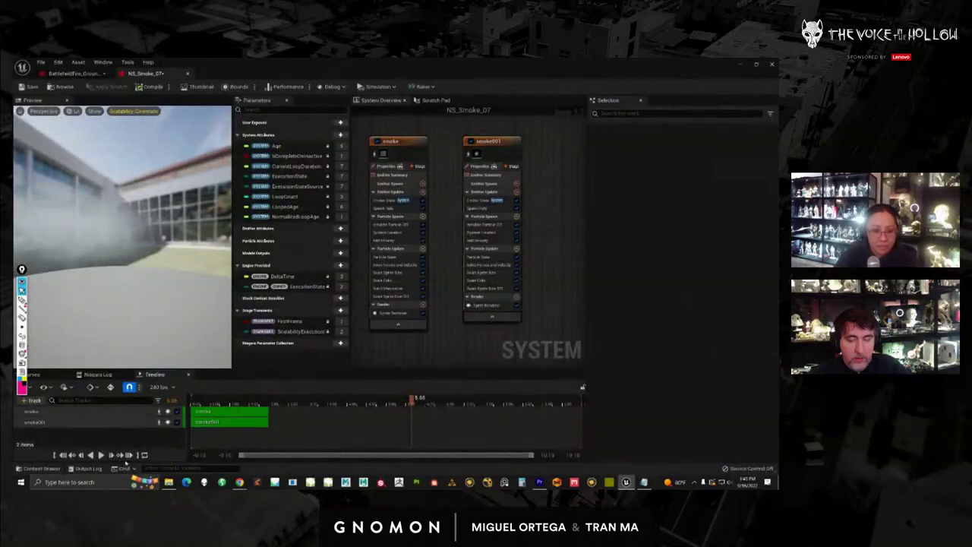
left_click_drag(411, 400, 198, 410)
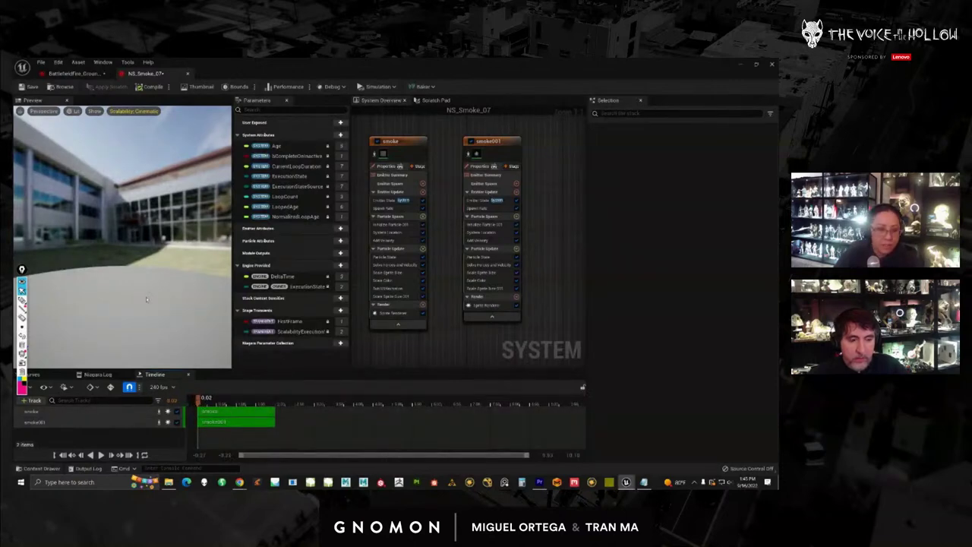
mouse_move(199, 401)
left_mouse_down()
mouse_move(268, 411)
mouse_move(244, 414)
mouse_move(199, 403)
mouse_move(317, 410)
mouse_move(198, 410)
left_mouse_up()
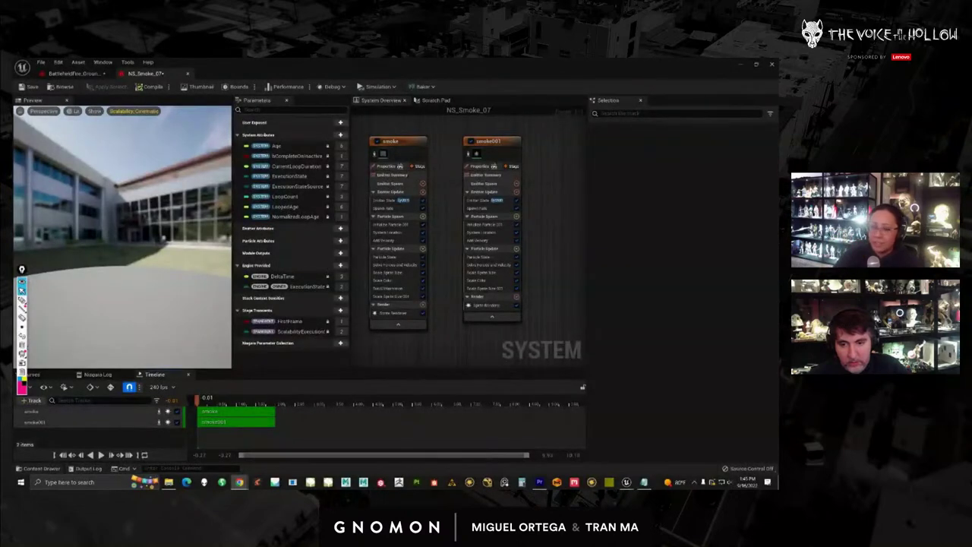
Set the Warmup Time of the NS_Smoke_07 system to 5 seconds in its system properties
right_click_drag(551, 246, 616, 262)
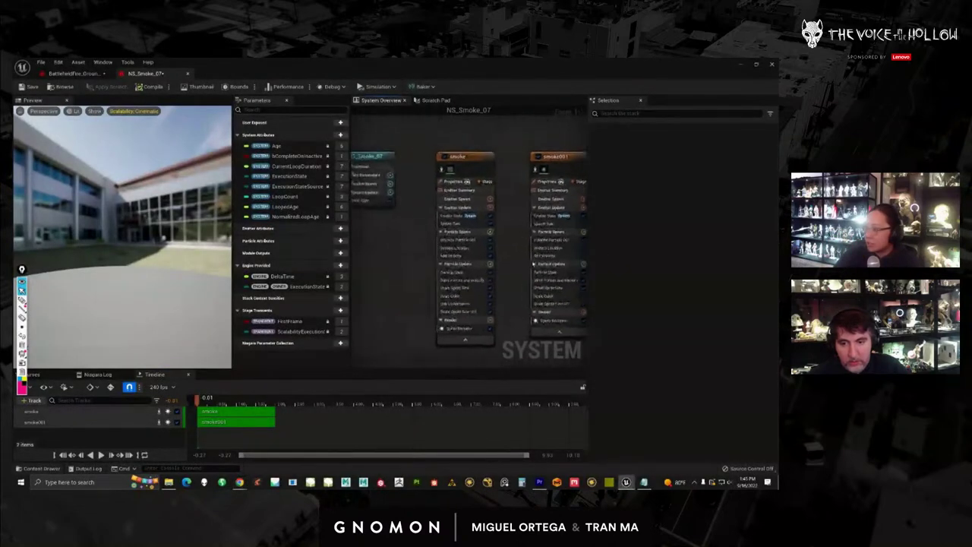
right_click_drag(357, 178, 409, 170)
left_click(460, 199)
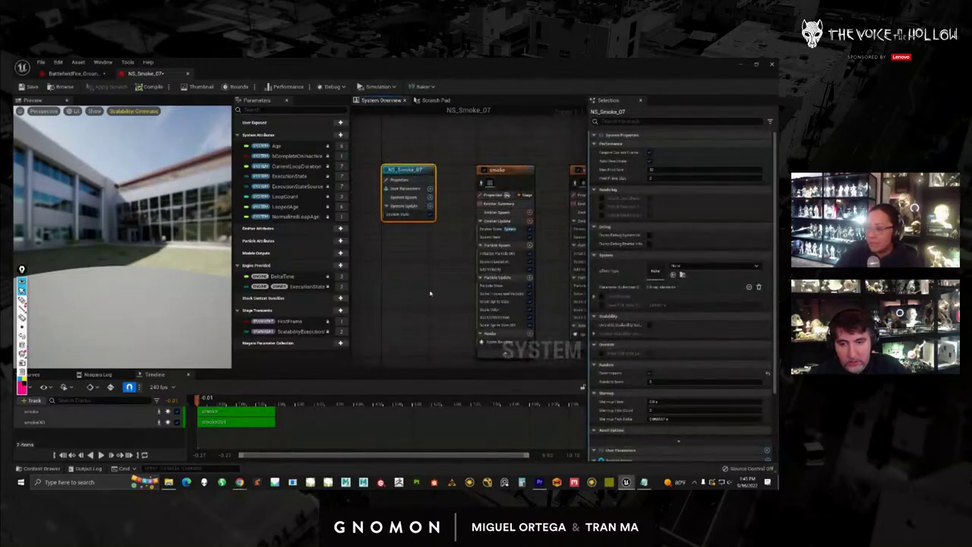
right_click_drag(430, 293, 421, 251)
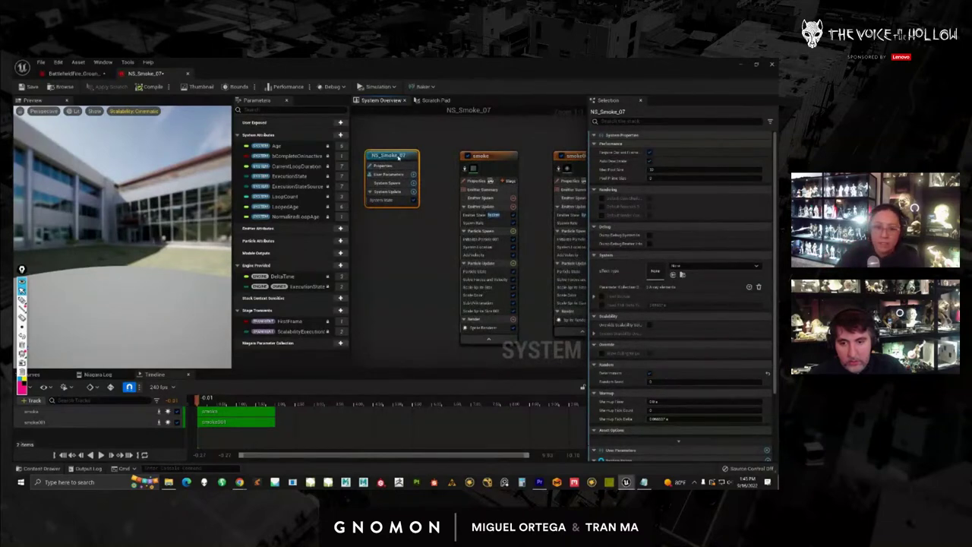
left_click_drag(400, 158, 403, 164)
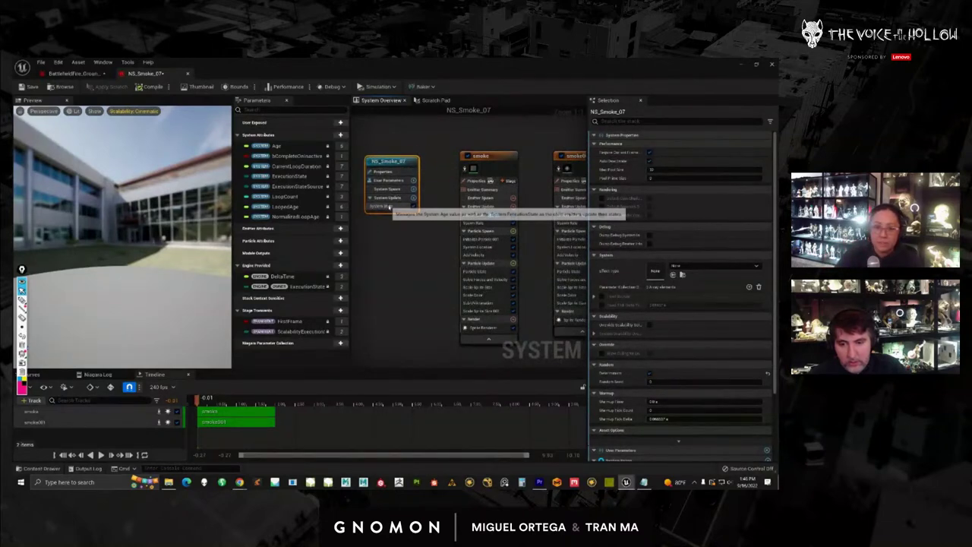
left_click_drag(775, 222, 775, 275)
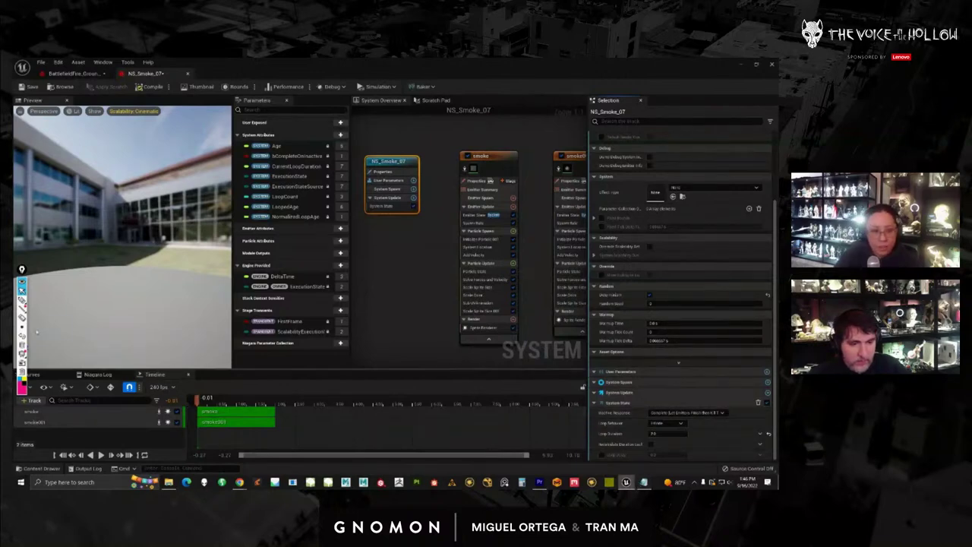
mouse_move(27, 302)
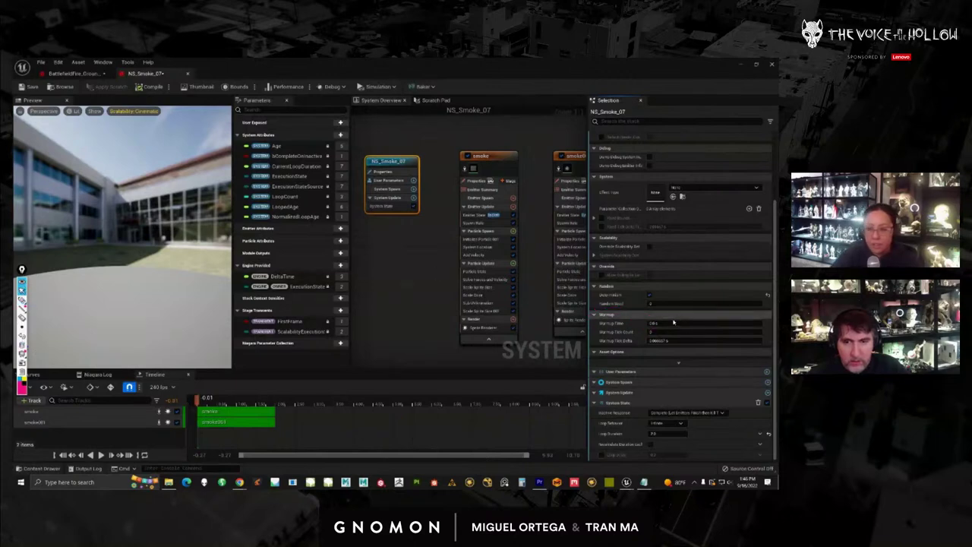
left_click(673, 323)
type("5")
key("Return")
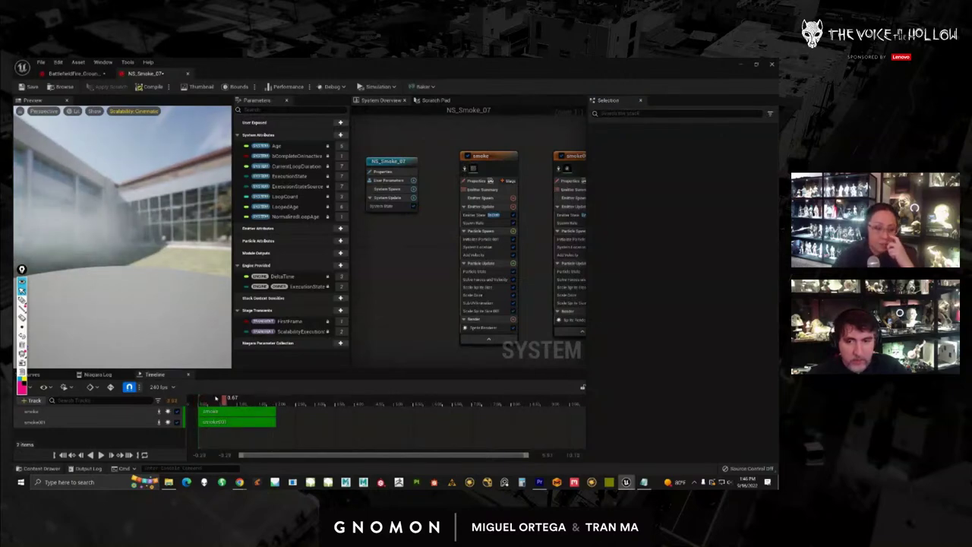
Examine the properties of the NS_Smoke_07 system and of its smoke and smoke001 emitters
left_click(402, 161)
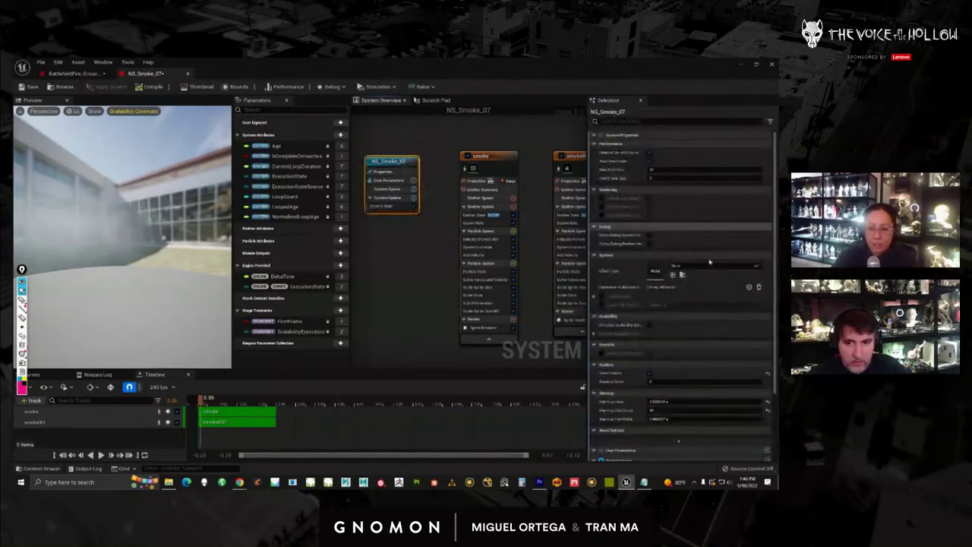
right_click_drag(445, 305, 404, 307)
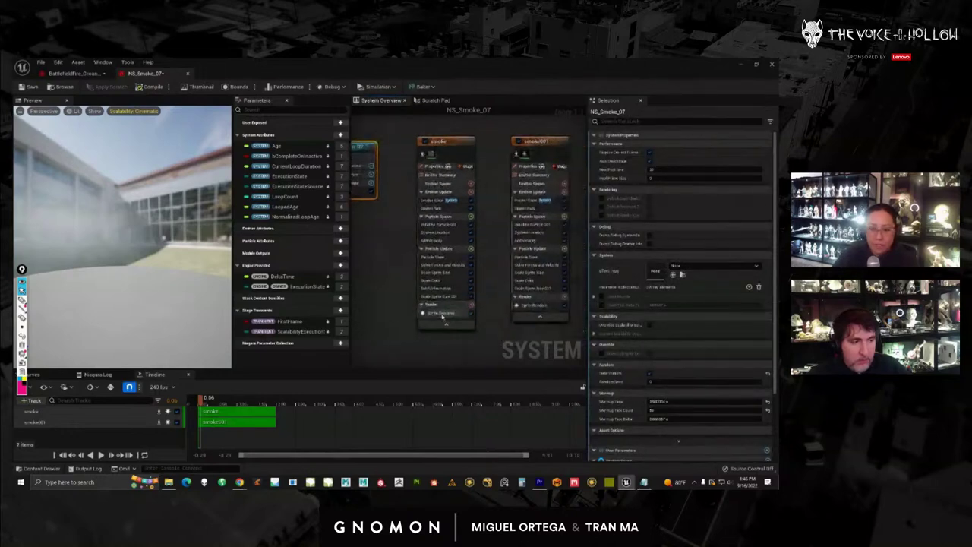
left_click(432, 313)
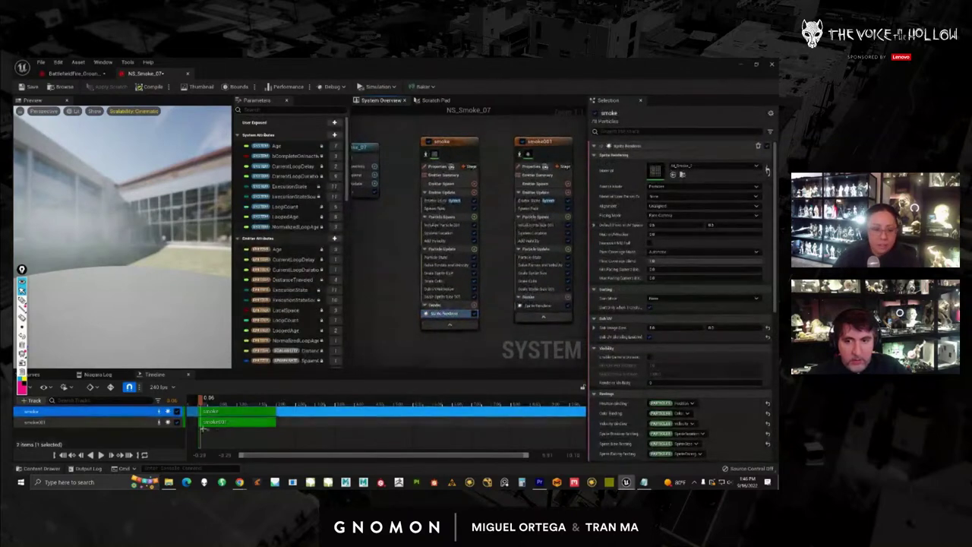
left_click(111, 420)
left_click(111, 413)
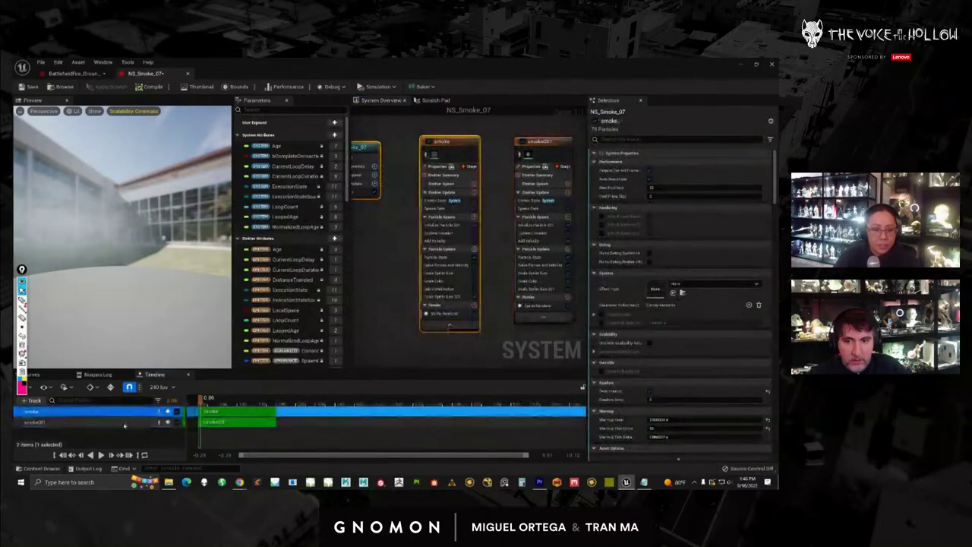
left_click(122, 422)
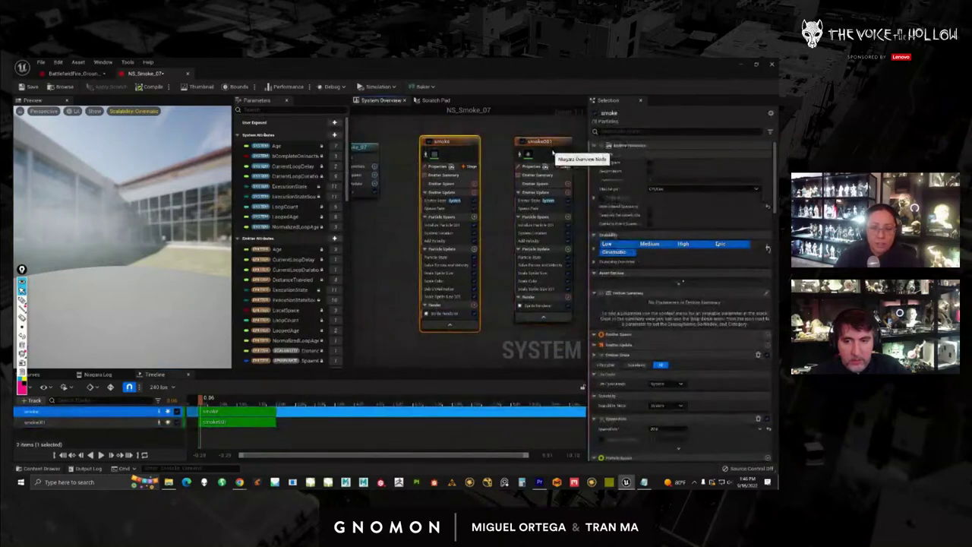
left_click(456, 155)
left_click(560, 158)
left_click(476, 157)
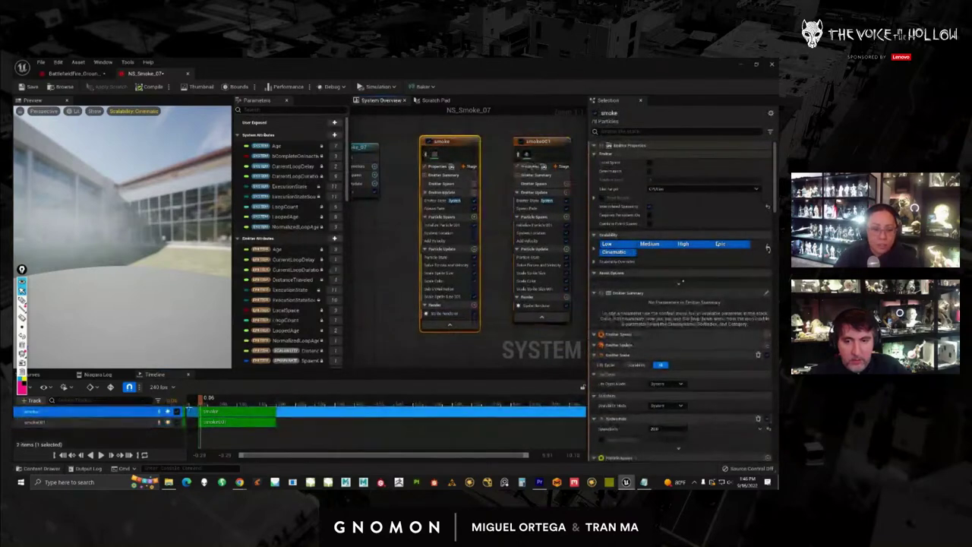
Disable and re-enable the smoke and smoke001 emitters to compare what each contributes to the preview
left_click(176, 413)
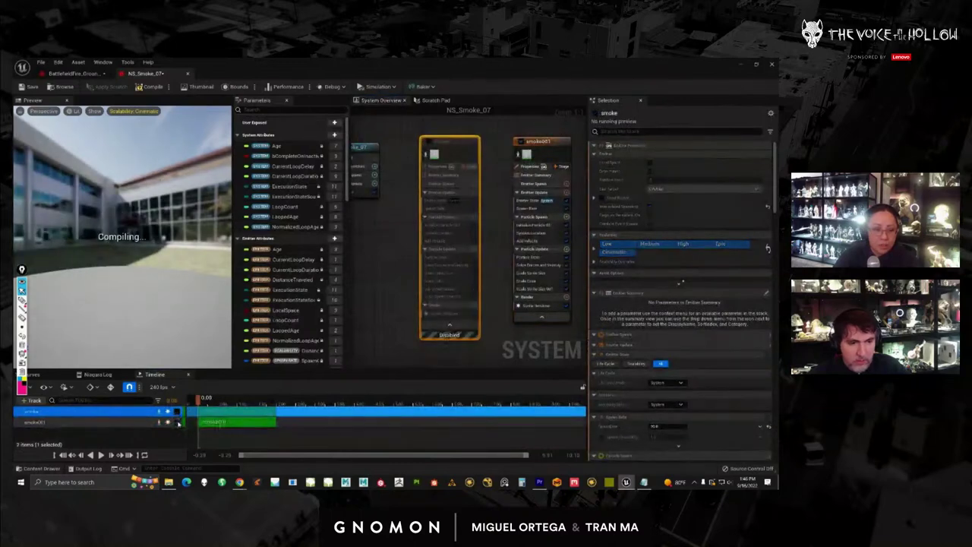
left_click(176, 422)
left_click(177, 421)
left_click(176, 413)
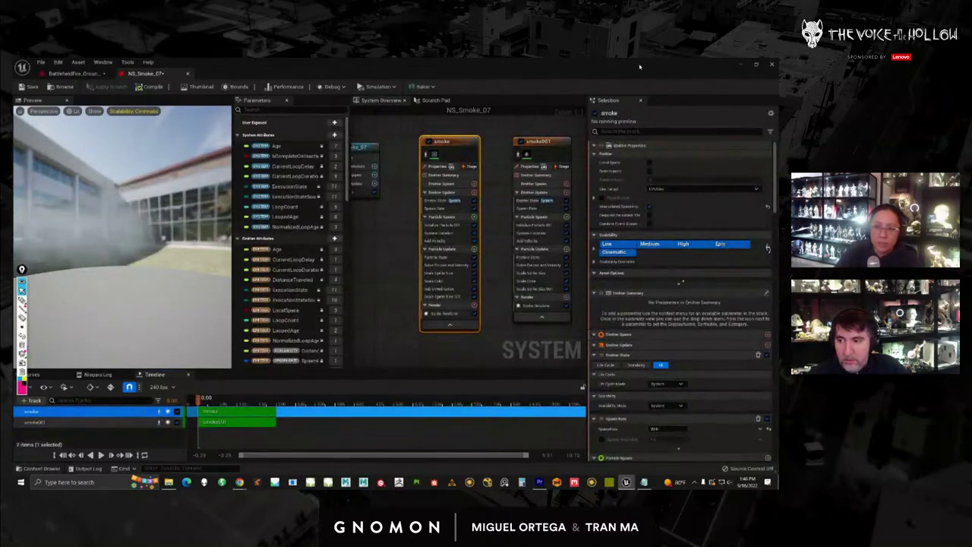
Move the Niagara editor and content browser windows off the level view and hide the NS_Smoke_07_1 actor
left_click_drag(639, 67, 778, 155)
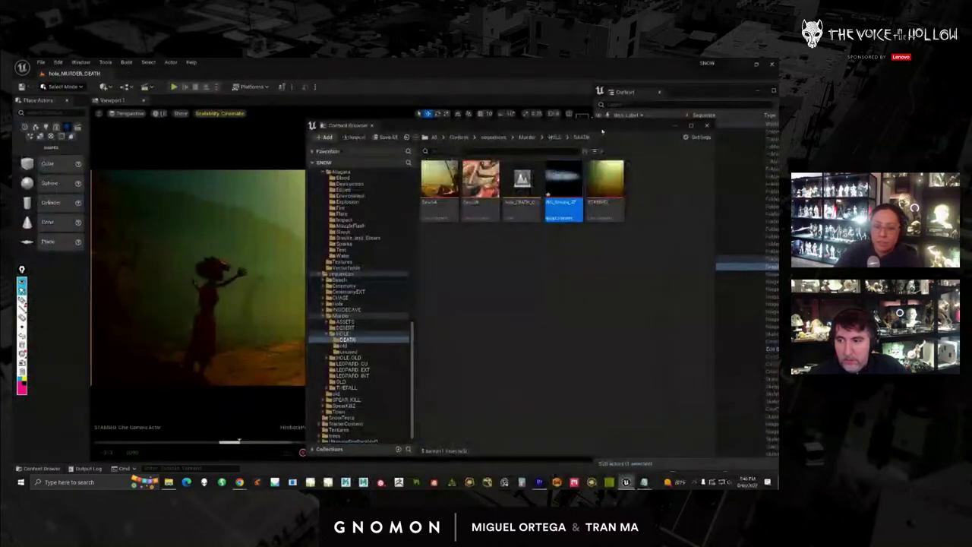
left_click_drag(602, 130, 778, 112)
left_click(598, 266)
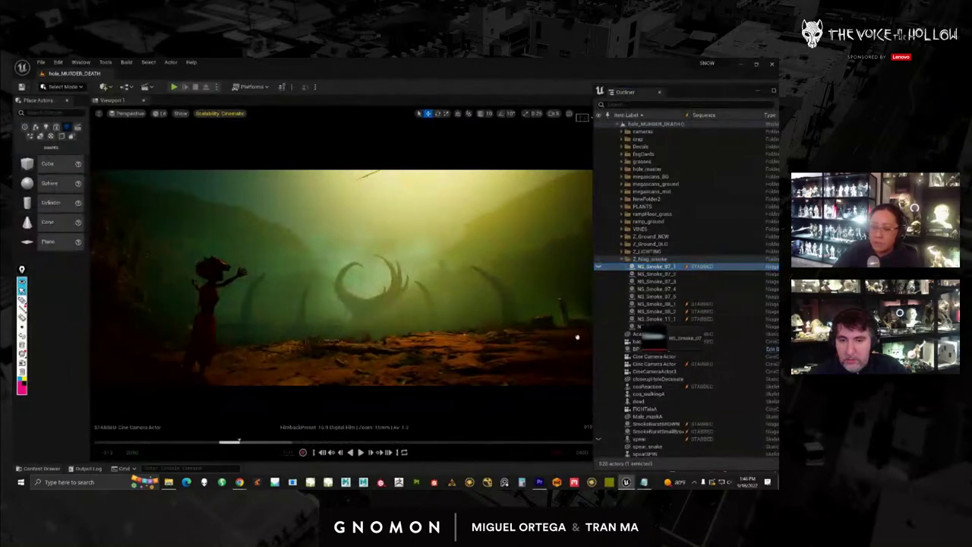
Place the NS_Smoke_07 effect on the ground of the hole_MURDER_DEATH level and rotate it
left_click_drag(517, 340, 513, 335)
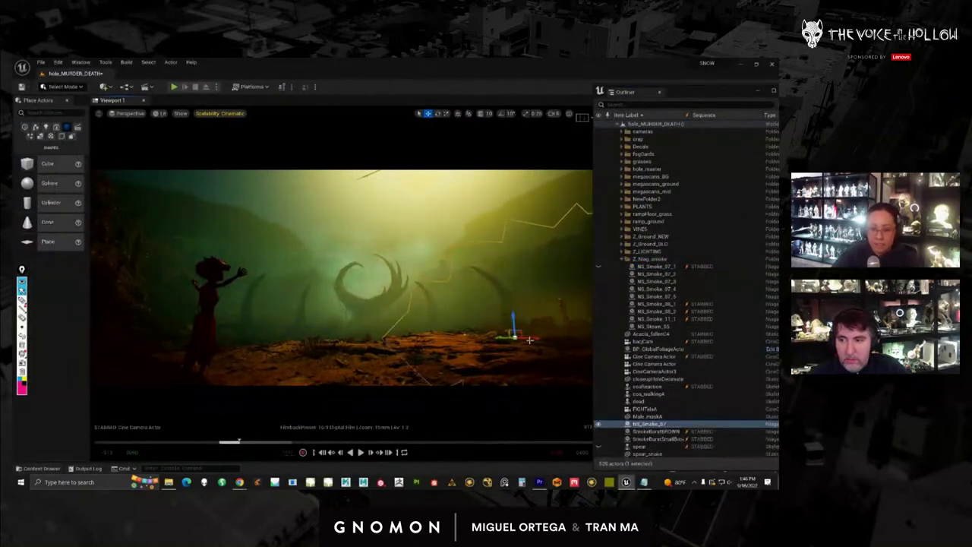
key("e")
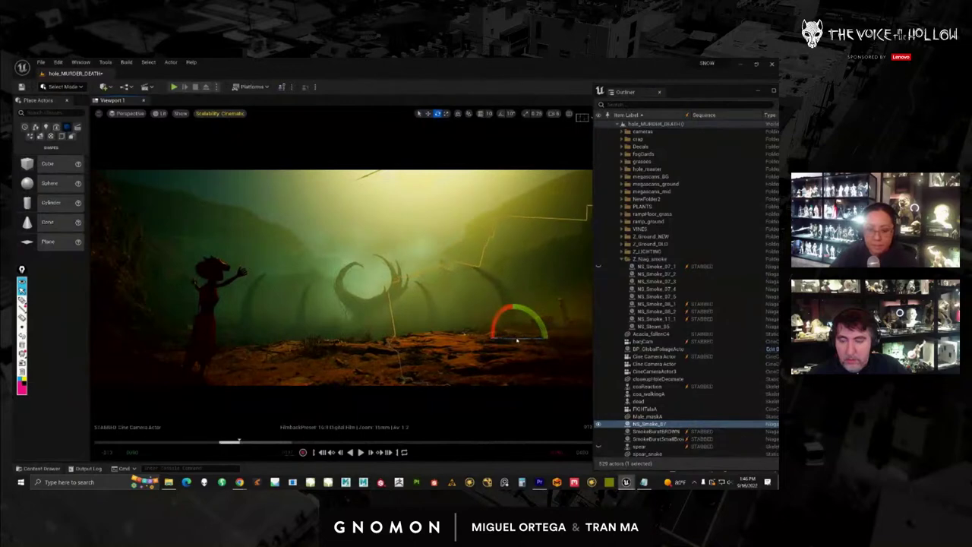
left_click_drag(521, 336, 504, 348)
key("w")
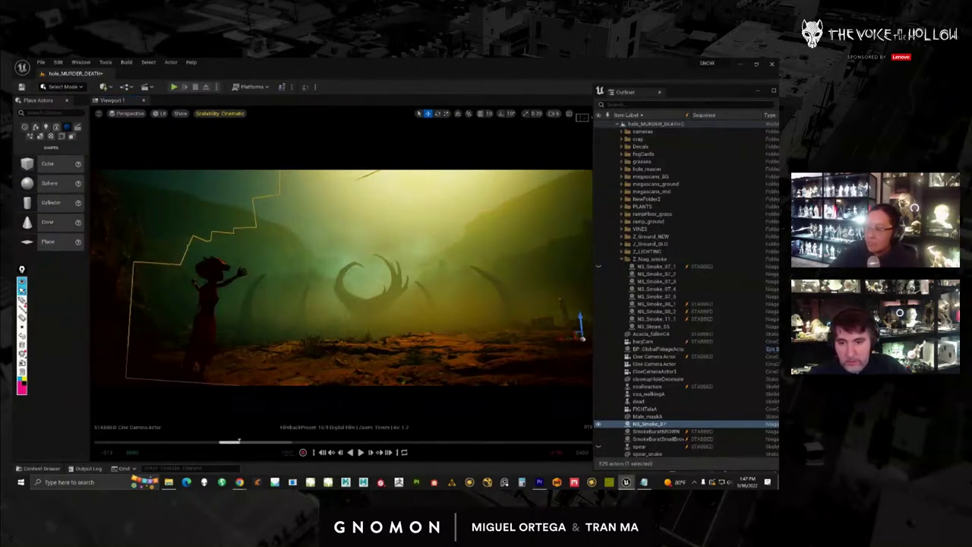
Reposition and rotate the placed NS_Smoke_07 actor in front of the shot camera with the editor icons shown
scroll(458, 325, "up", 3)
left_click_drag(434, 350, 483, 327, "alt")
left_click_drag(499, 240, 501, 234)
key("g")
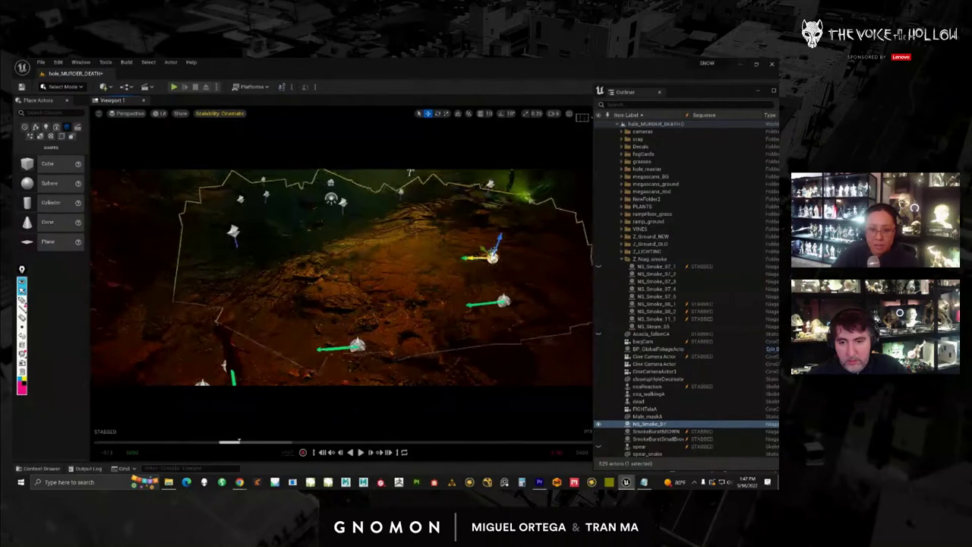
key("e")
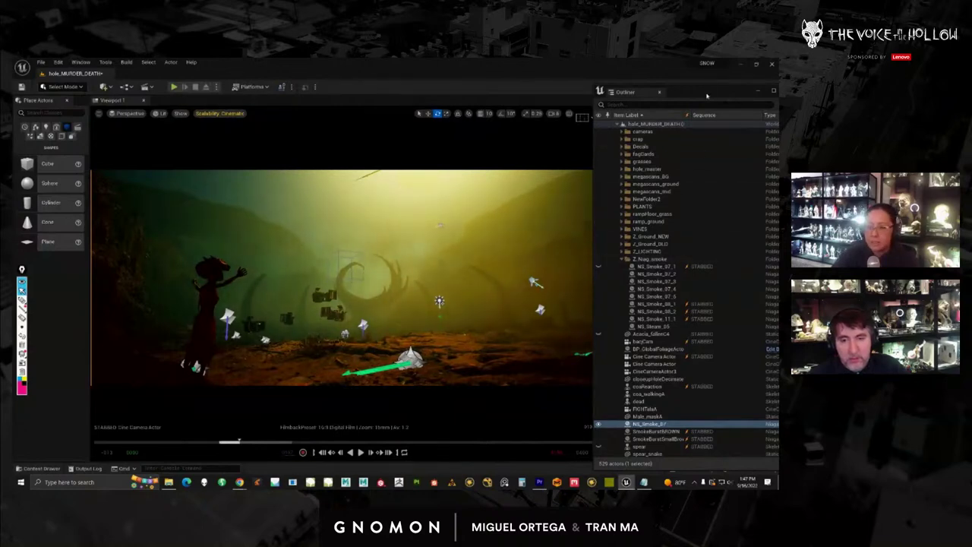
Move the Outliner clear of the level view and hide the Z_Niag_smoke folder
left_click_drag(706, 96, 724, 105)
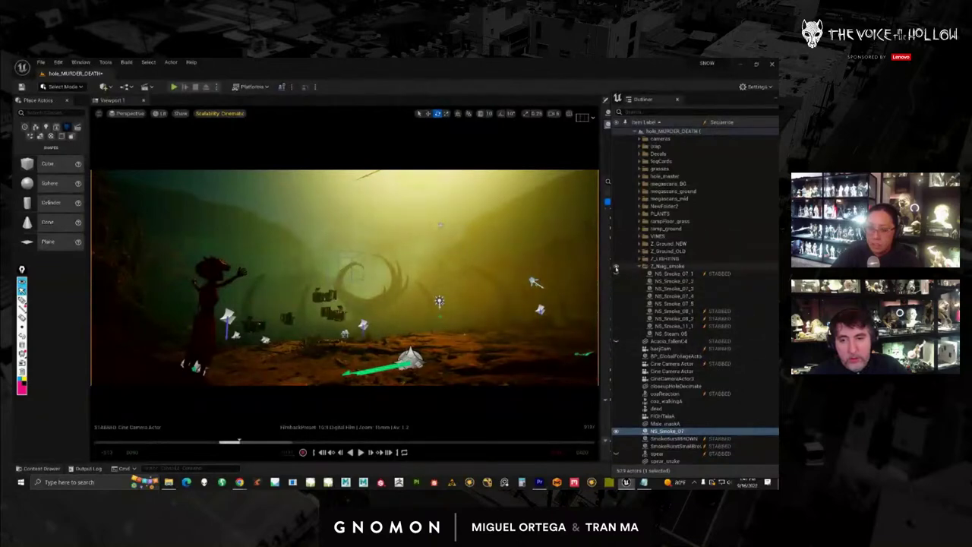
left_click(616, 268)
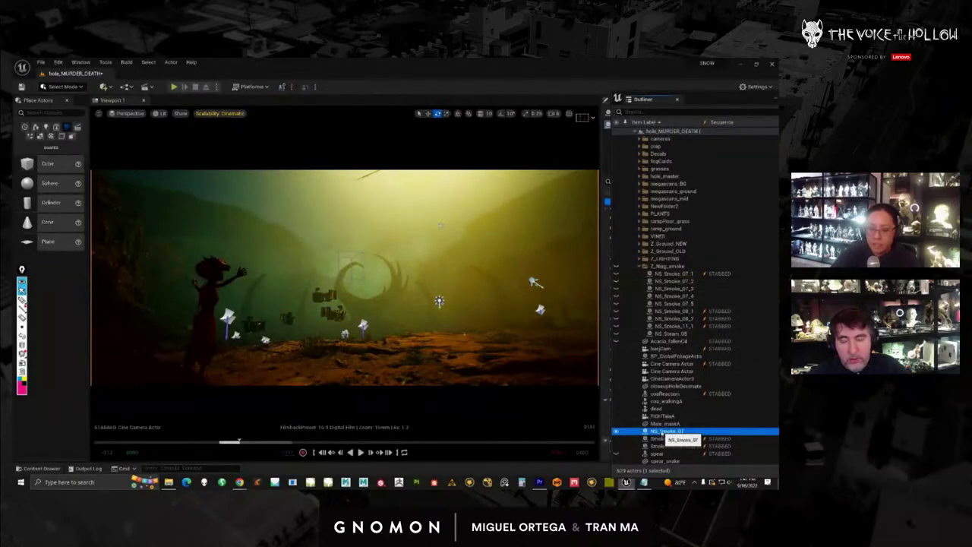
Find the source asset of the newly placed NS_Smoke_07 actor and open it in the Niagara editor
left_click(666, 431)
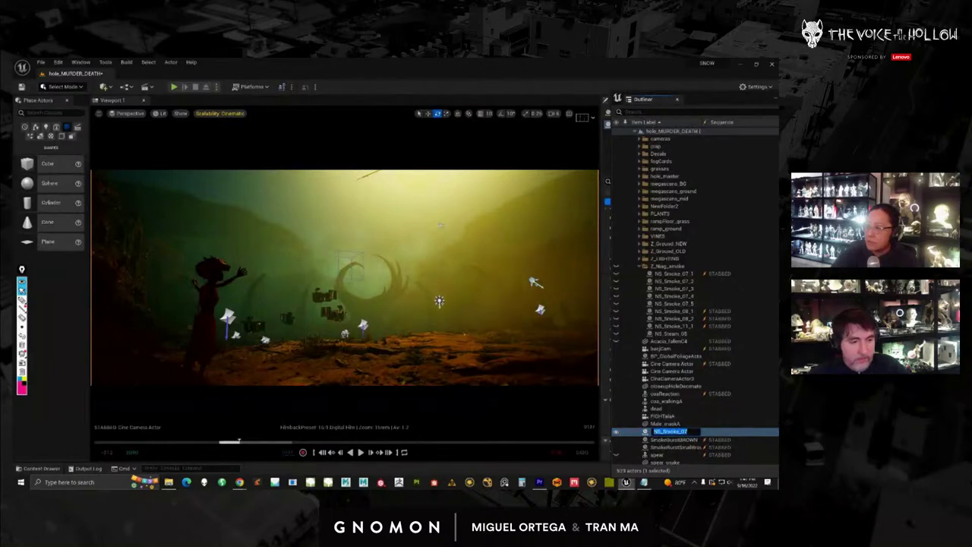
key("ctrl+b")
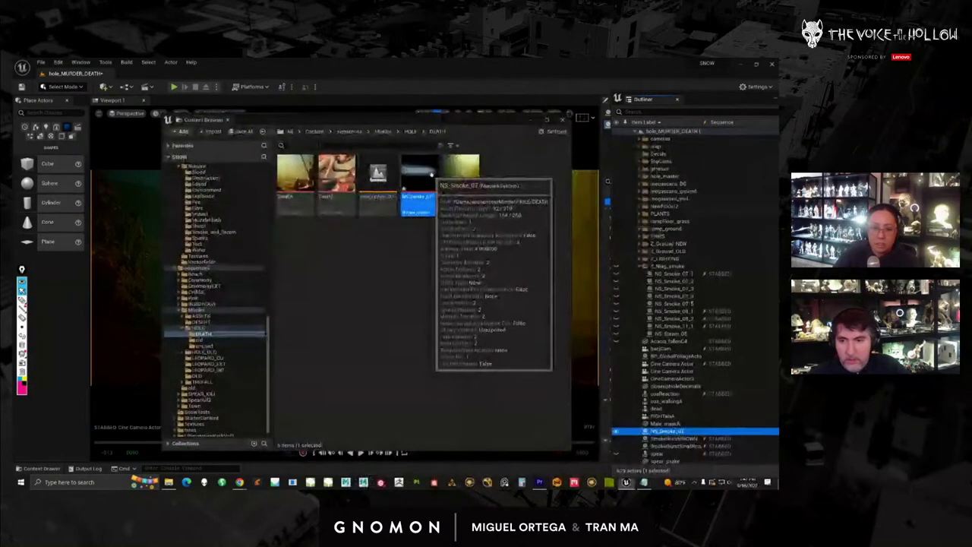
double_click(403, 189)
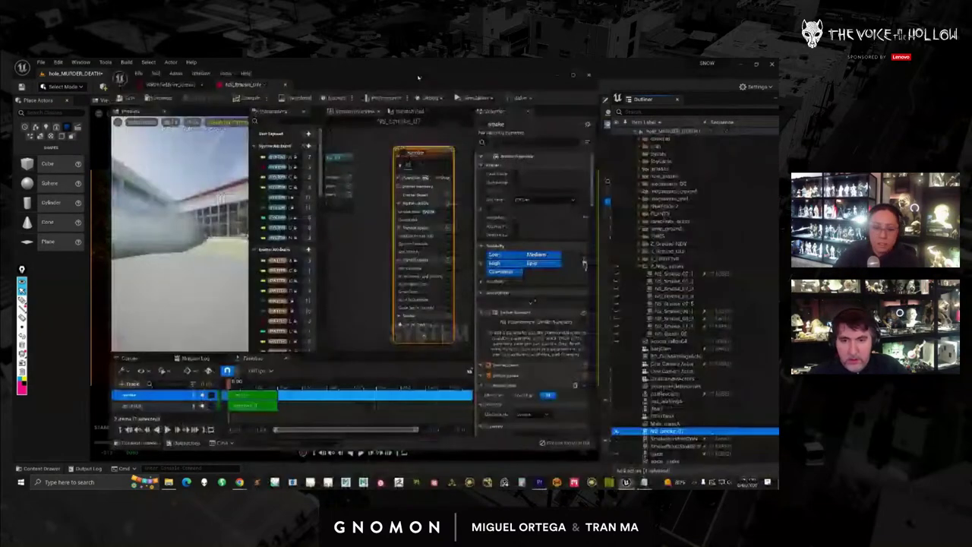
Examine which material the sprite renderers of the smoke and smoke001 emitters use
left_click(362, 259)
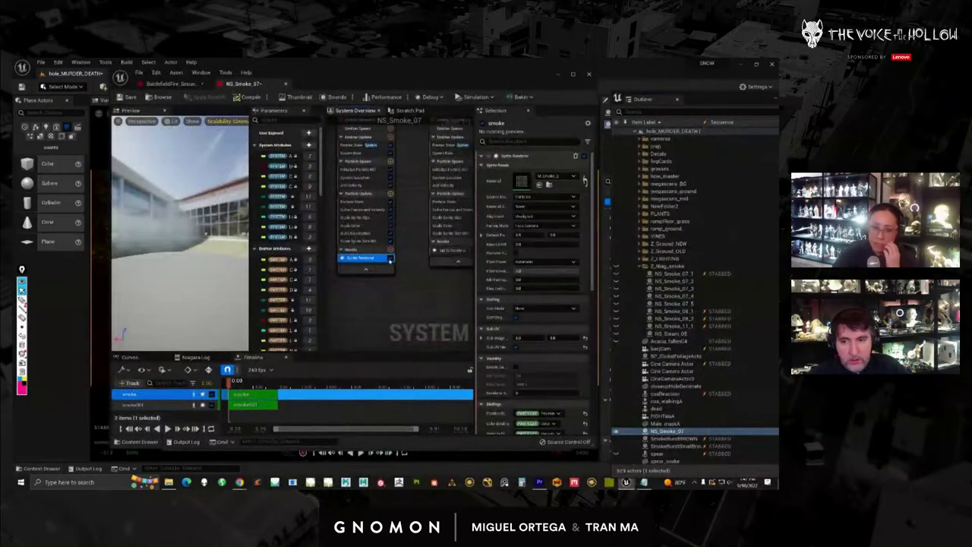
scroll(389, 303, "up", 1)
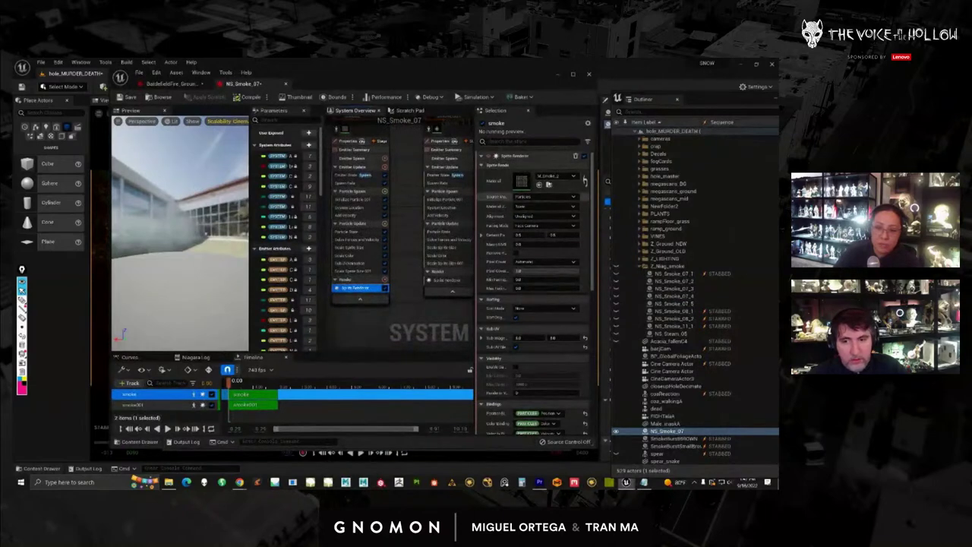
scroll(407, 265, "up", 1)
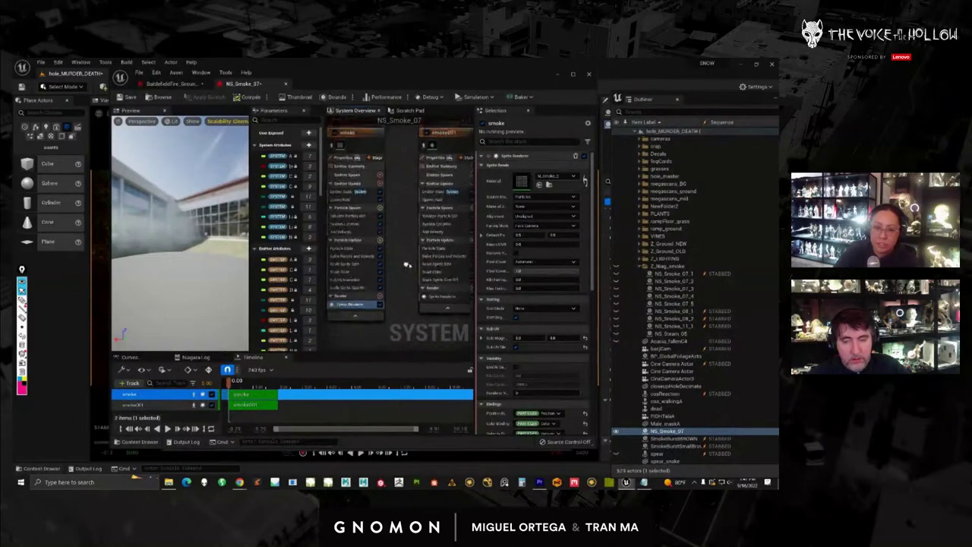
scroll(407, 265, "up", 1)
left_click(366, 156)
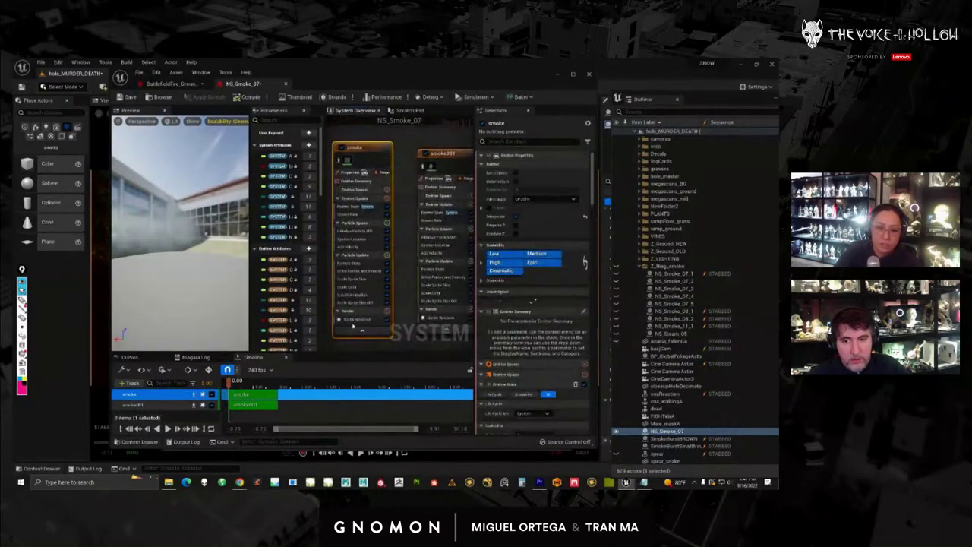
left_click(357, 319)
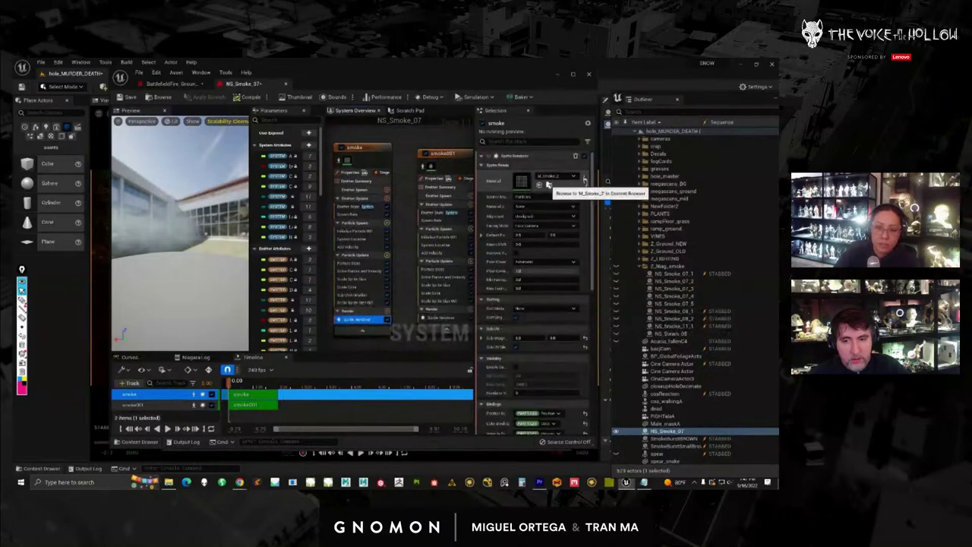
right_click_drag(409, 252, 388, 231)
left_click(419, 297)
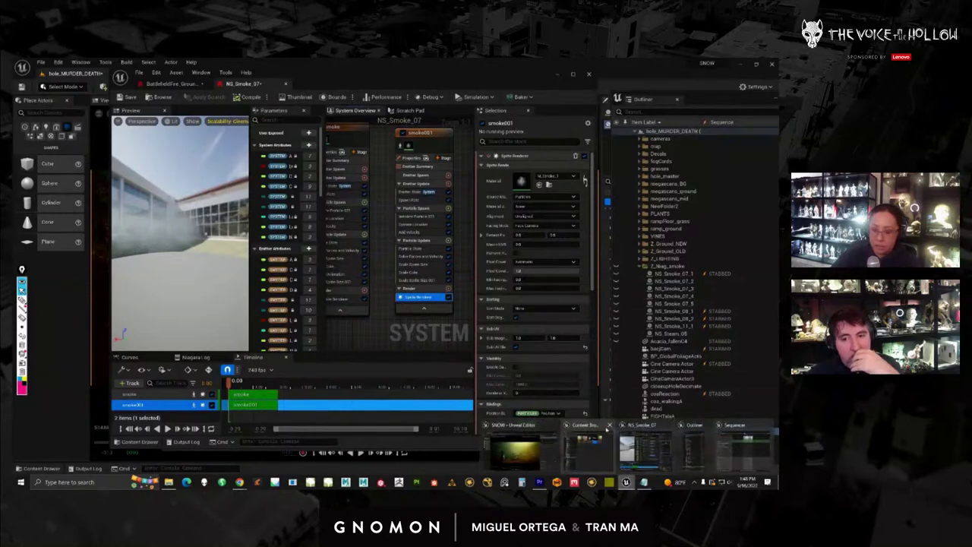
Find the pack's Edited folder under Niagara in the content browser and open the M_Smoke_1_Inst1 material instance
left_click(588, 429)
left_click_drag(268, 328, 267, 332)
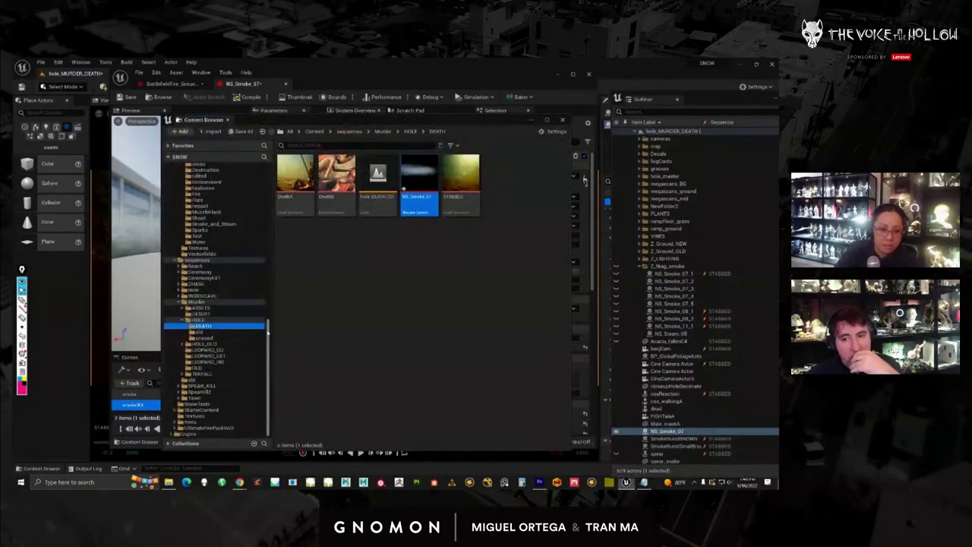
left_click(196, 301)
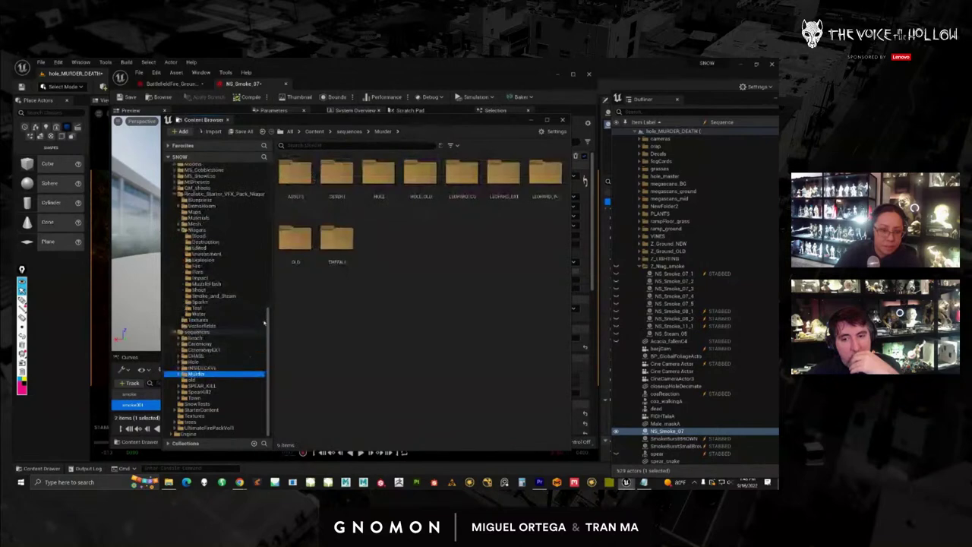
scroll(264, 323, "up", 5)
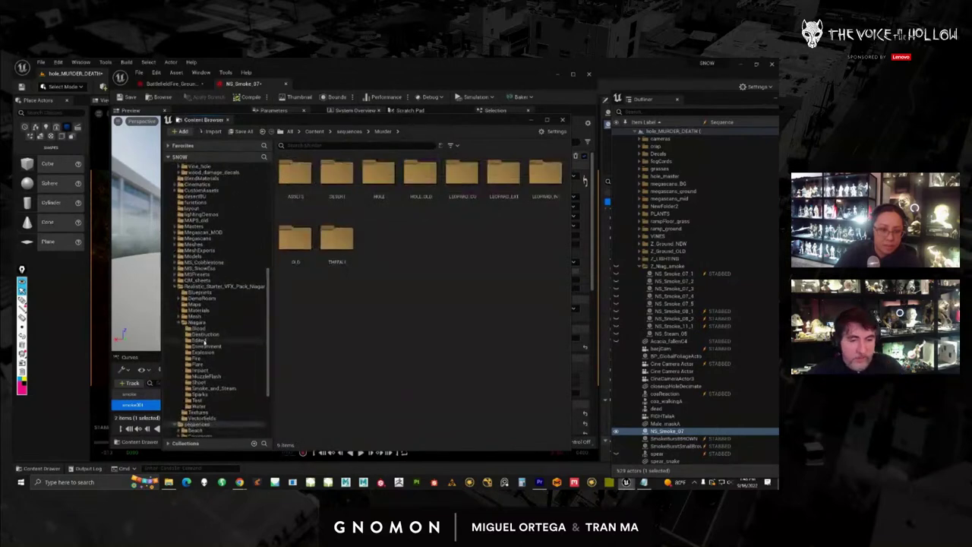
left_click(202, 340)
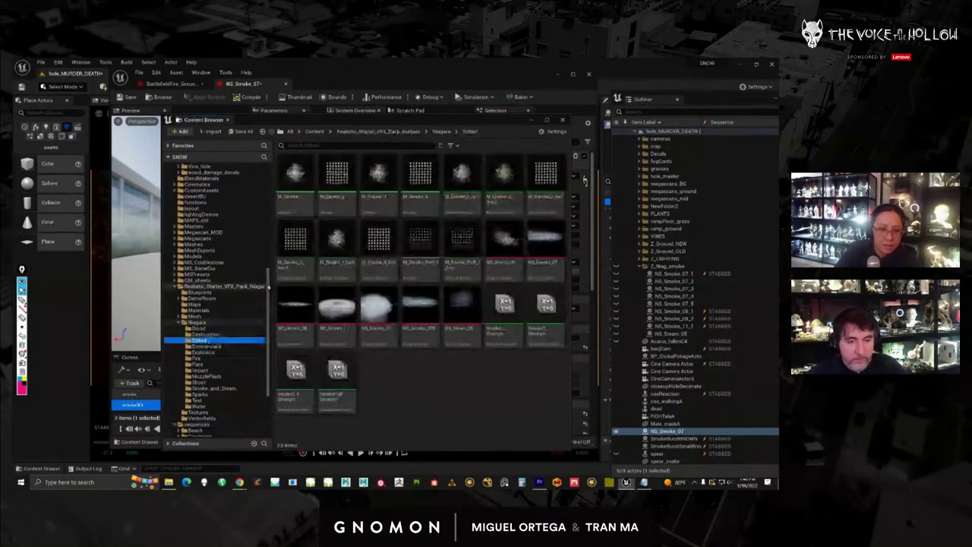
left_click(502, 186)
double_click(501, 190)
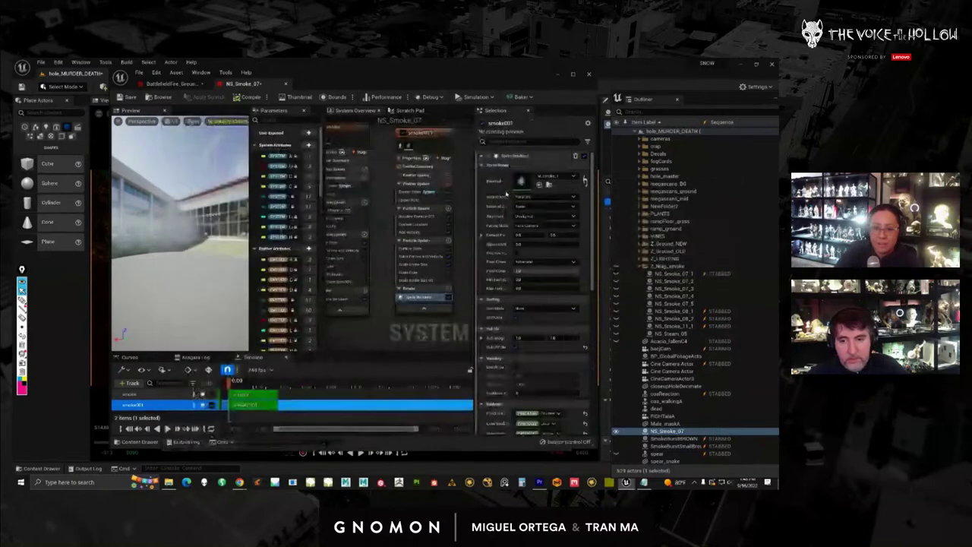
Move the material instance editor aside, open the parent material M_Smoke_1 and enlarge its editor window
left_click_drag(469, 95, 567, 96)
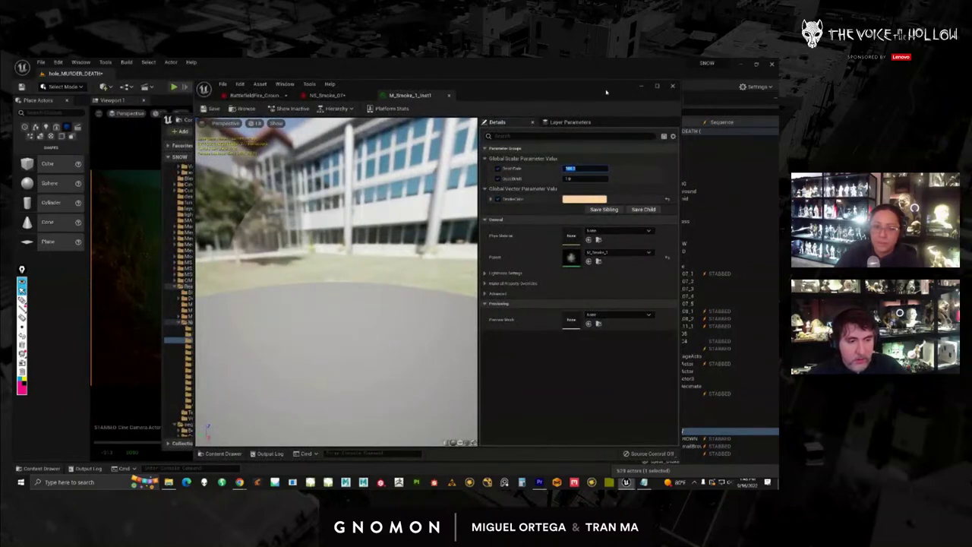
left_click_drag(606, 91, 971, 122)
left_click(311, 196)
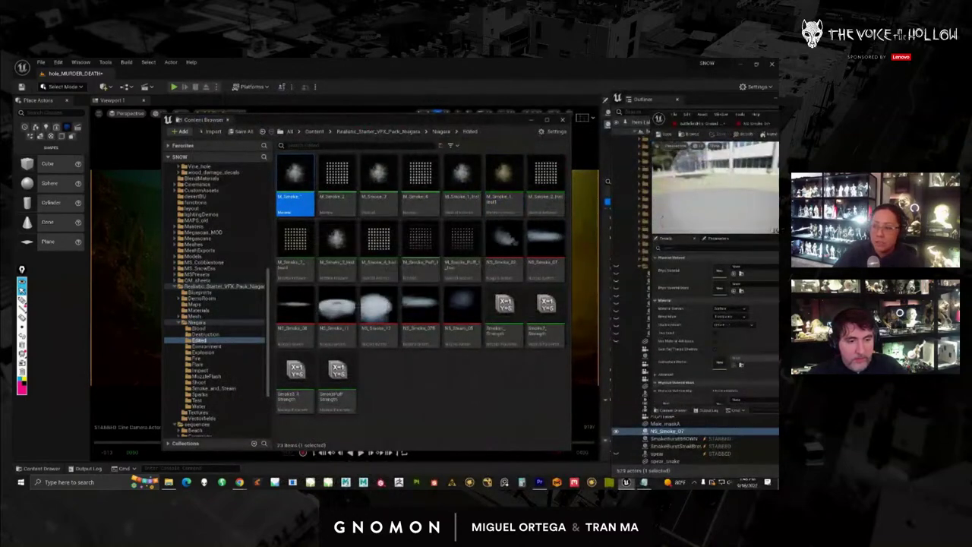
left_click_drag(971, 115, 422, 60)
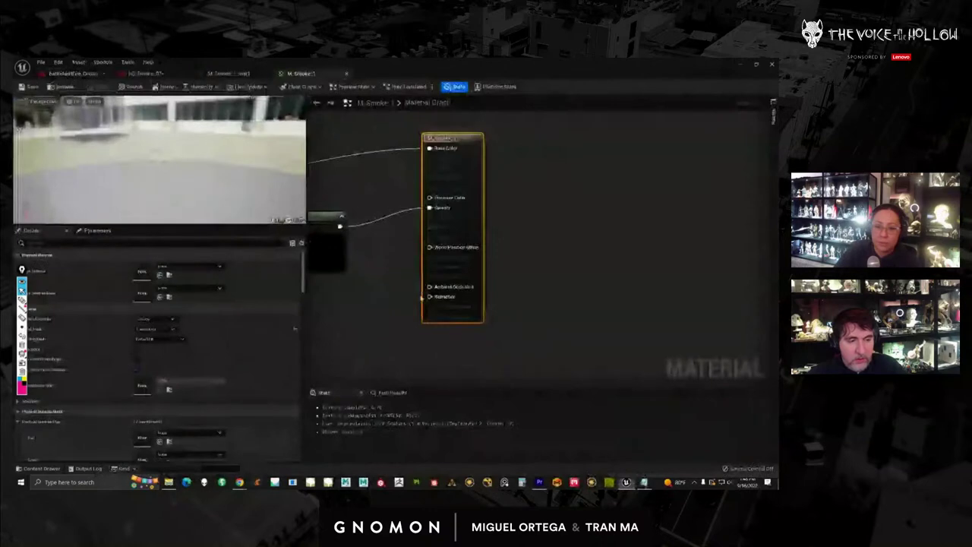
Examine the M_Smoke_1 material graph, including its Multiply nodes and the SmokeColor parameter
left_click_drag(560, 236, 555, 270)
right_click_drag(486, 254, 575, 270)
left_click_drag(523, 203, 522, 179)
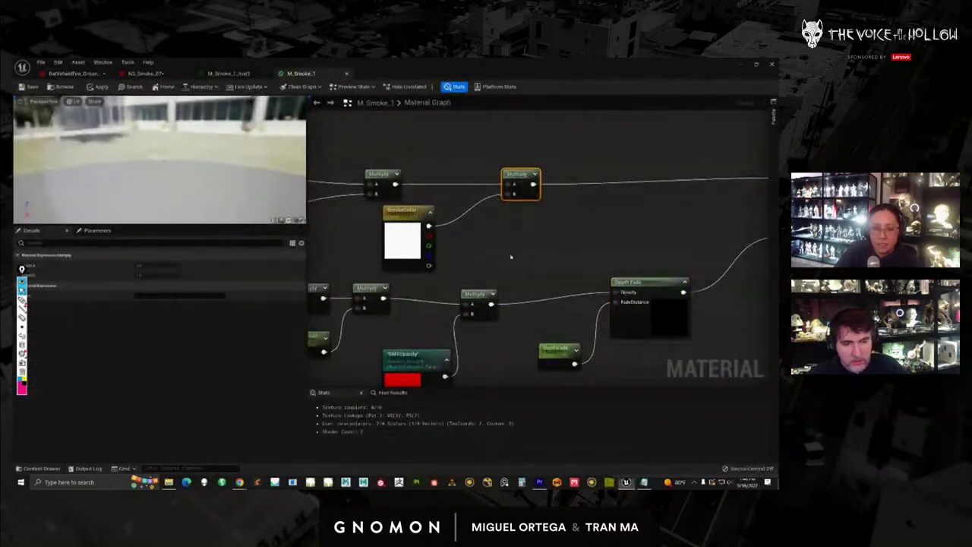
right_click_drag(511, 257, 610, 245)
left_click_drag(468, 283, 469, 288)
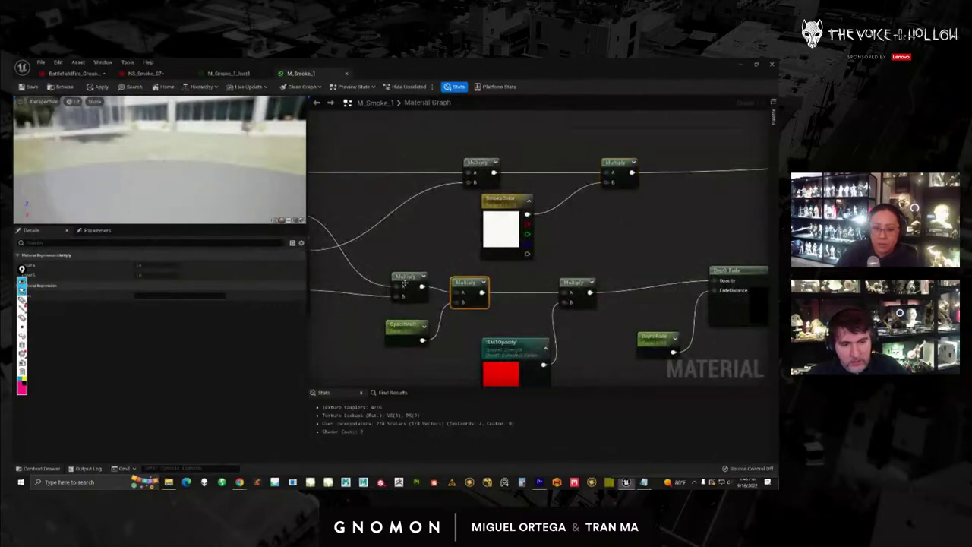
left_click_drag(405, 283, 406, 289)
mouse_move(427, 271)
right_mouse_down()
mouse_move(559, 282)
mouse_move(430, 269)
right_mouse_up()
right_click_drag(612, 249, 541, 236)
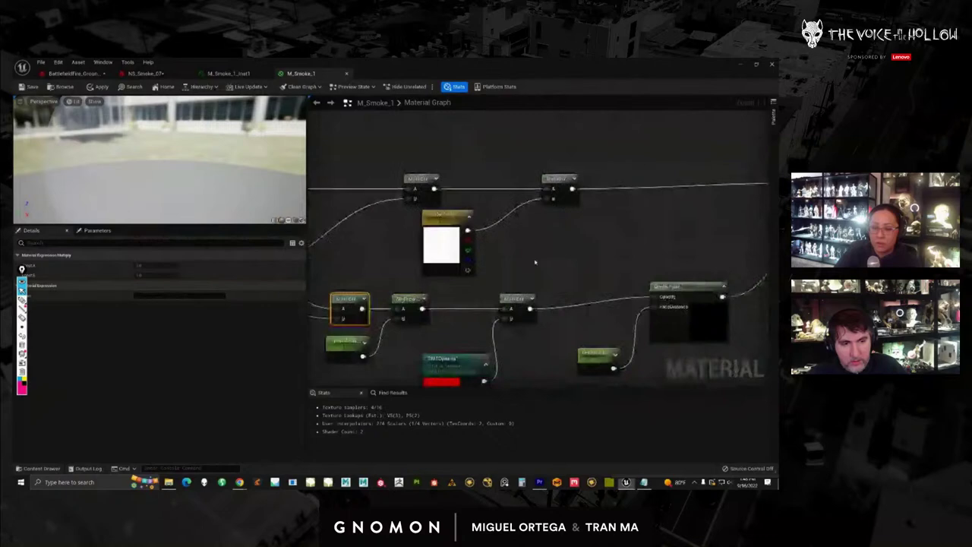
left_click(560, 182)
left_click(444, 218)
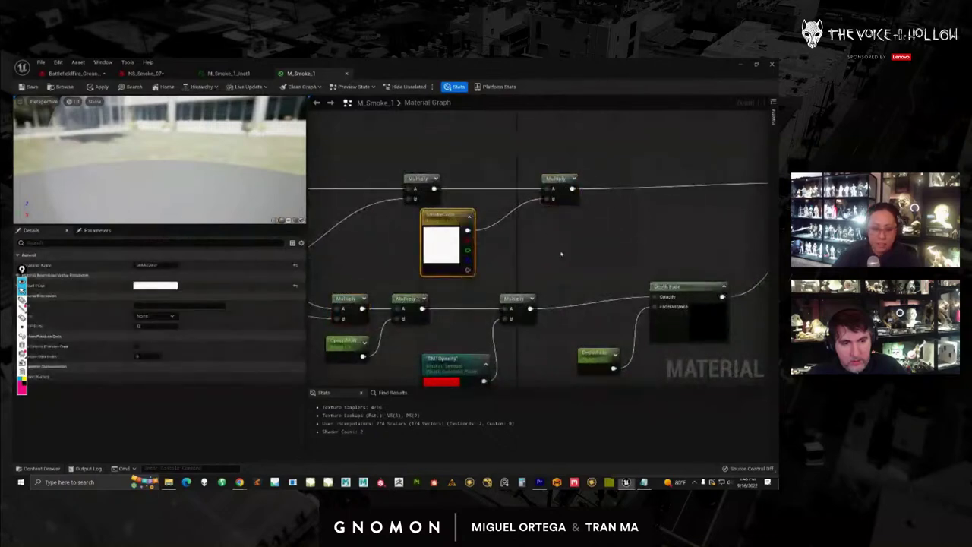
scroll(563, 254, "down", 4)
scroll(563, 254, "up", 2)
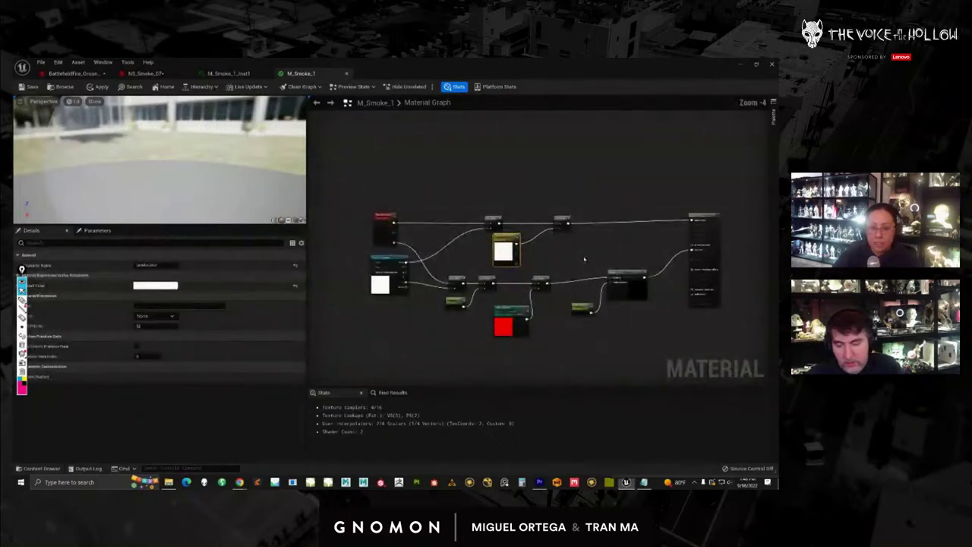
Trace the nodes feeding the Base Color of M_Smoke_1, from Particle Color to the SmokeColor parameter
left_click(710, 226)
left_click_drag(352, 190, 561, 248)
scroll(467, 326, "up", 2)
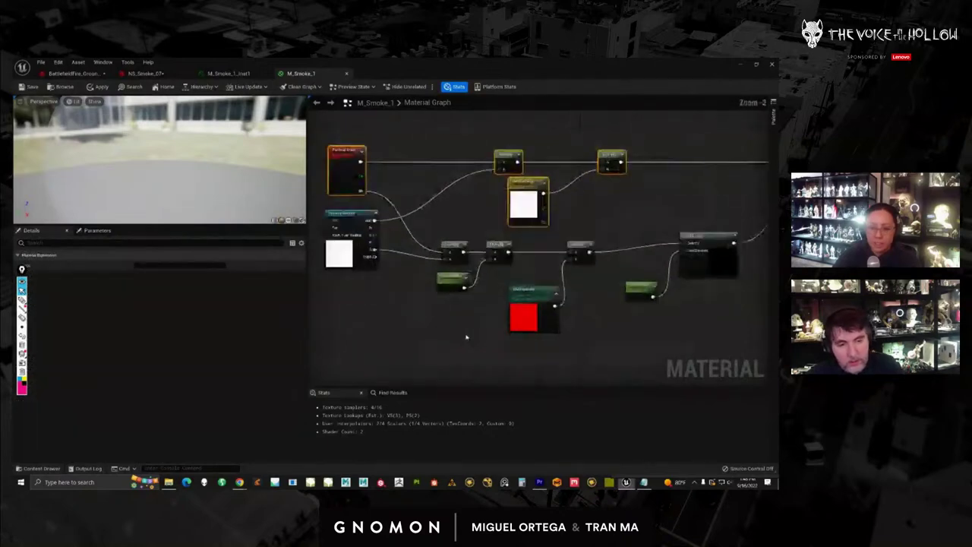
right_click_drag(605, 349, 485, 371)
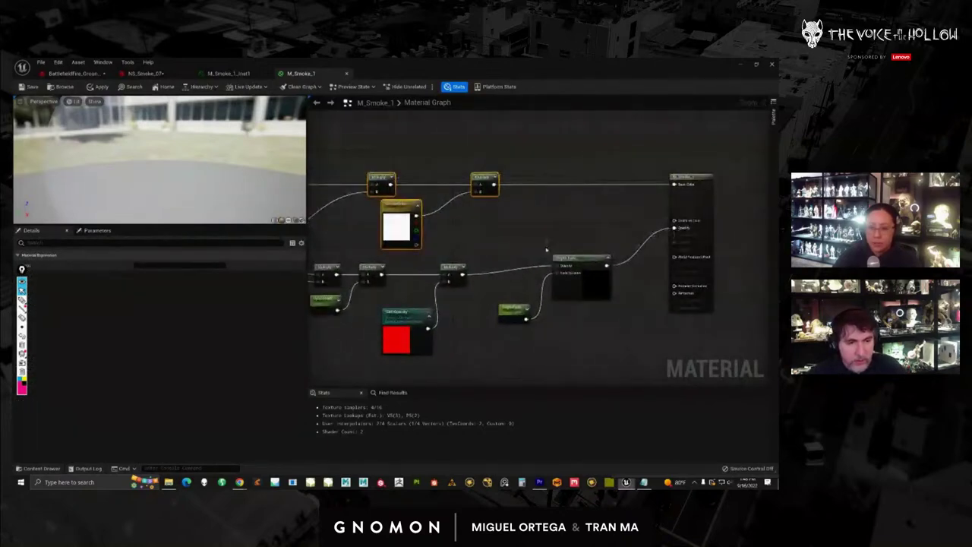
right_click_drag(546, 249, 617, 266)
left_click_drag(528, 234, 537, 234)
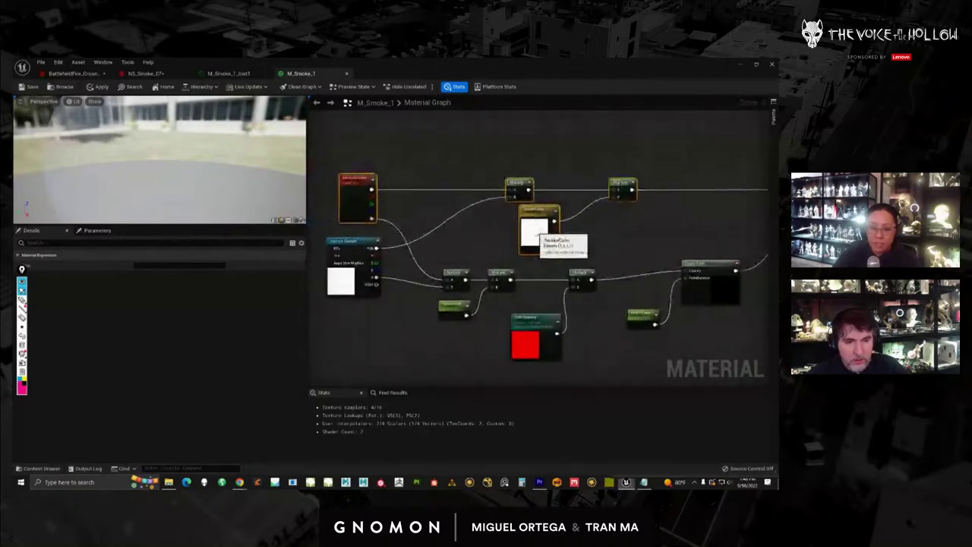
left_click(537, 240)
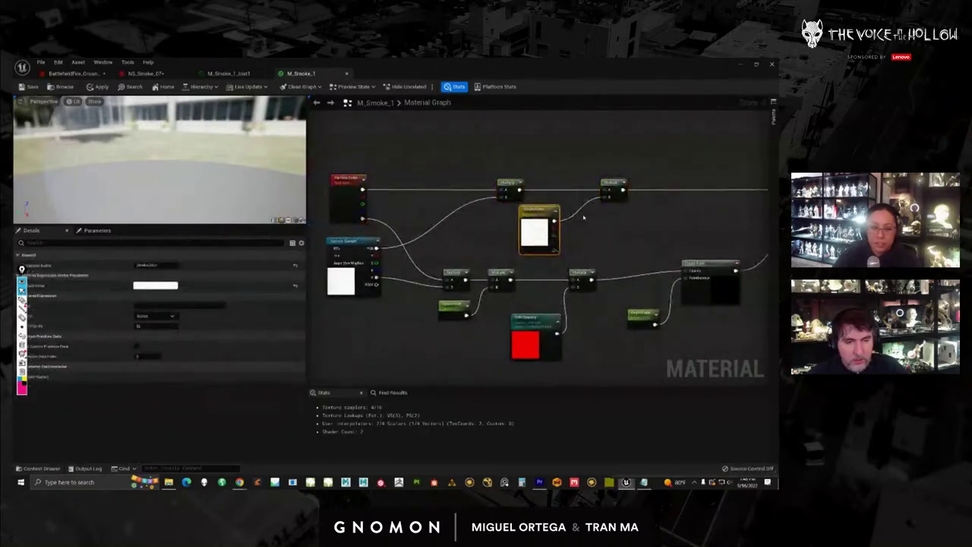
Inspect the SM1Opacity collection parameter that feeds the opacity branch of M_Smoke_1
scroll(612, 241, "up", 1)
right_click_drag(611, 242, 563, 204)
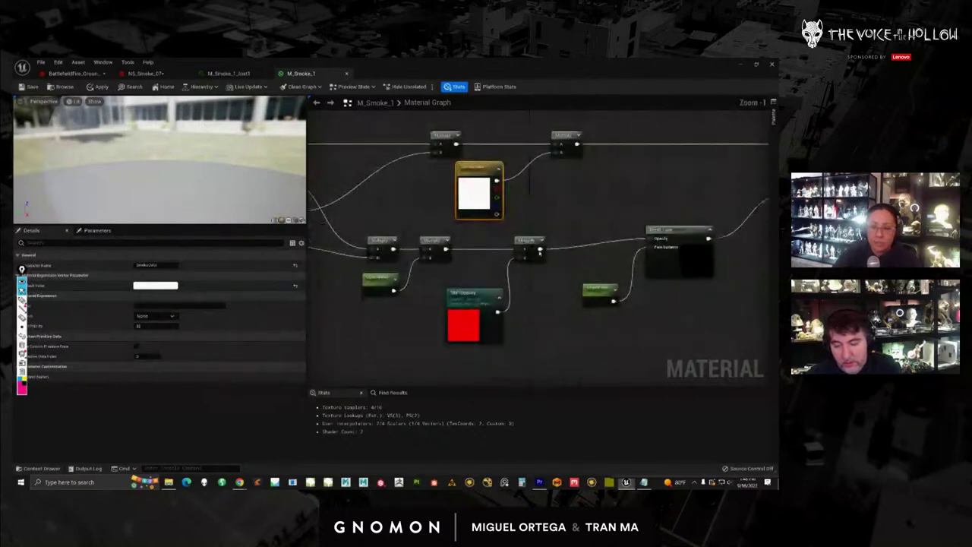
left_click(464, 300)
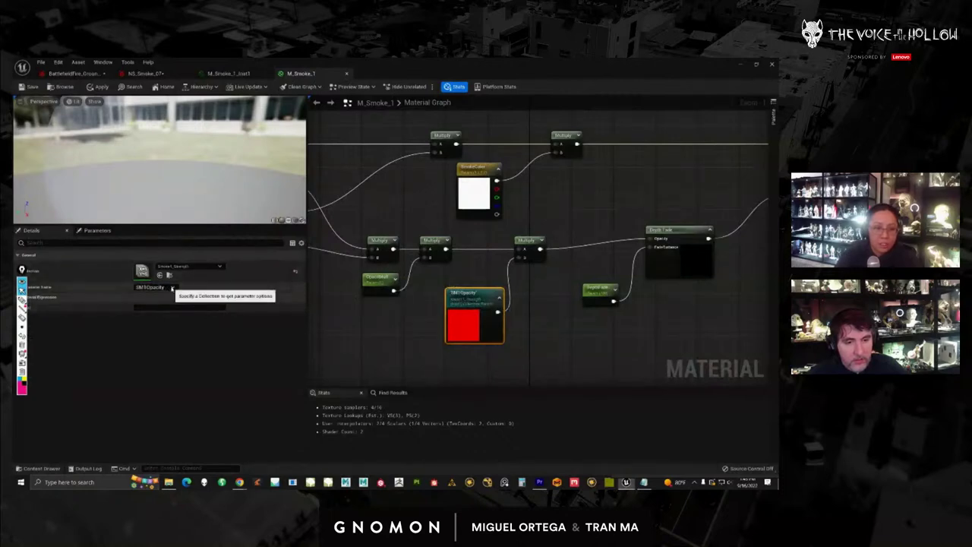
Locate the Smoke1_Strength parameter collection behind the SM1Opacity node in the Edited folder
left_click_drag(469, 328, 463, 328)
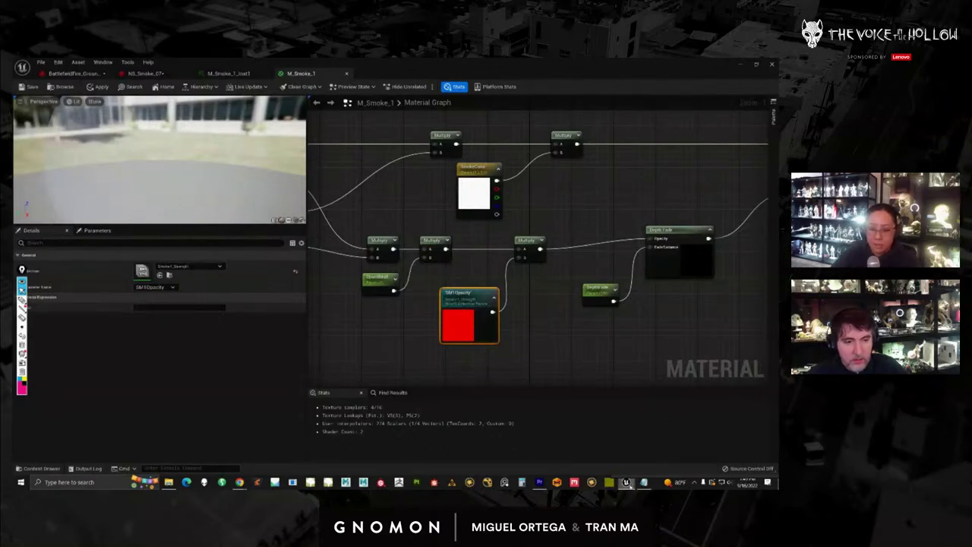
mouse_move(627, 483)
left_click(576, 429)
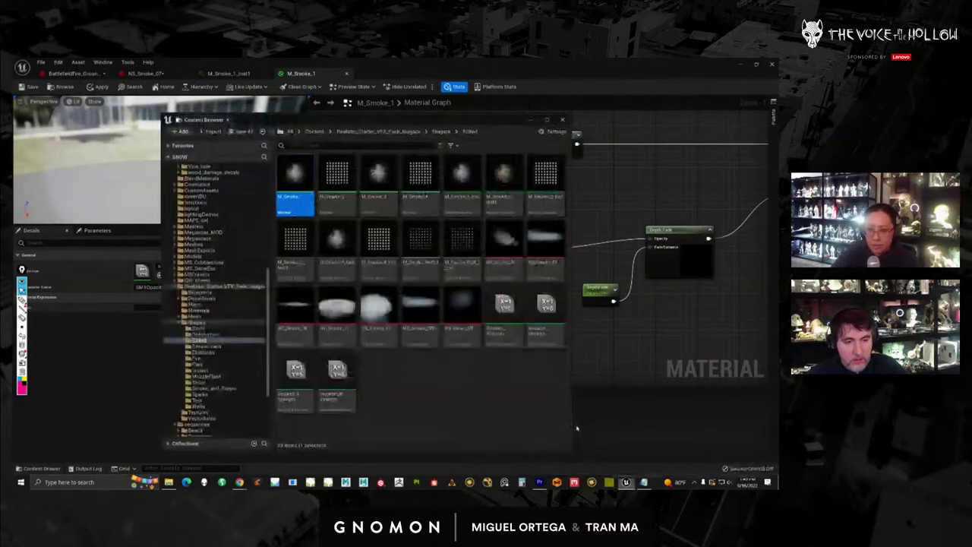
left_click(504, 315)
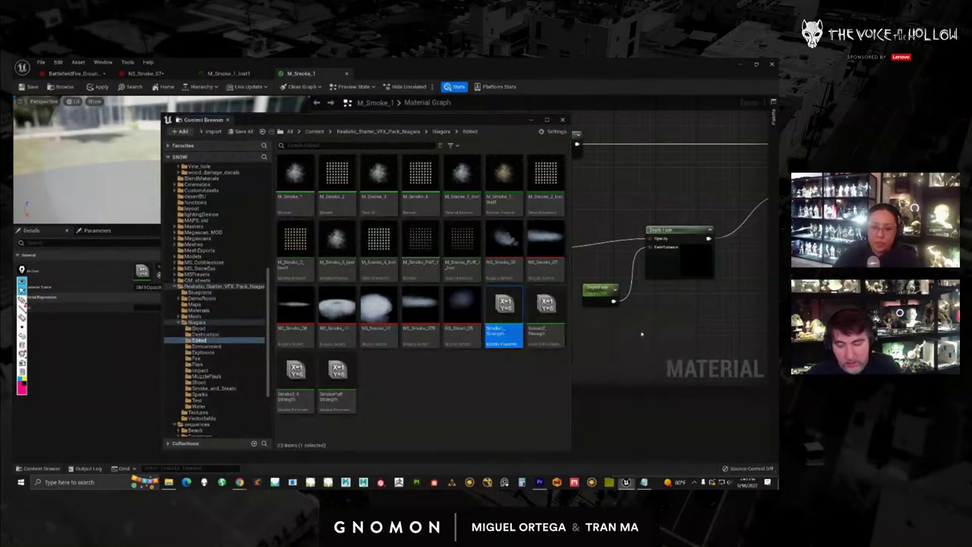
left_click_drag(504, 318, 458, 303)
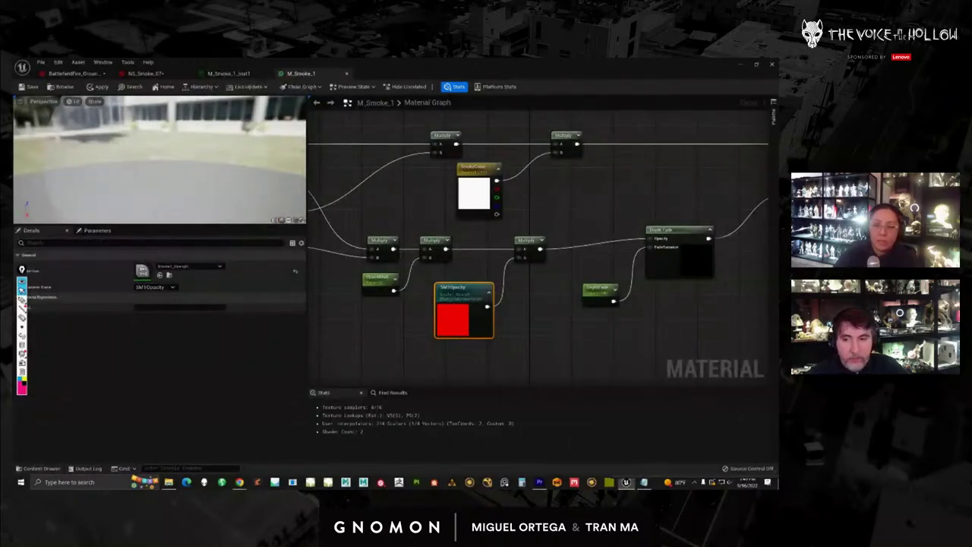
Put away the material editor and Content Browser, and bring the Sequencer window over the hole_MURDER_DEATH level
left_click(742, 65)
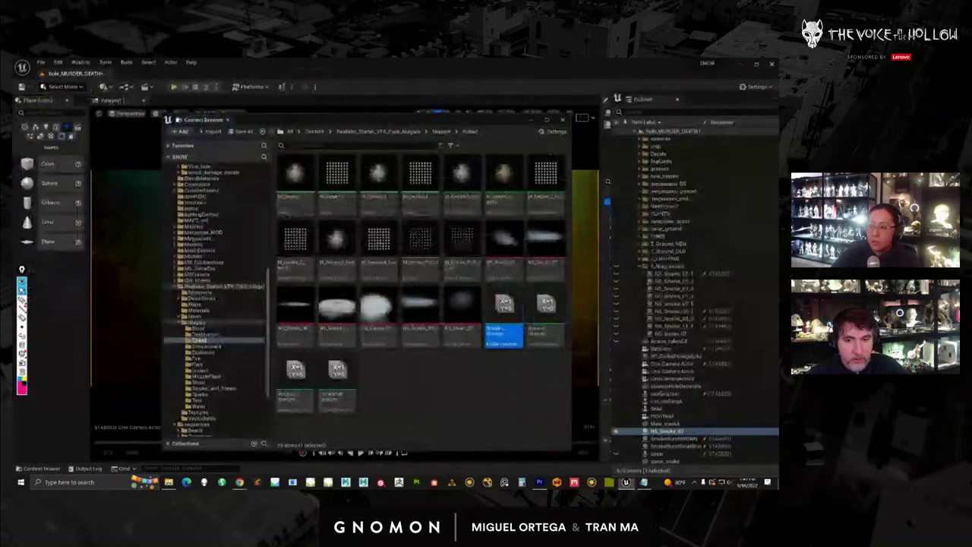
left_click(532, 121)
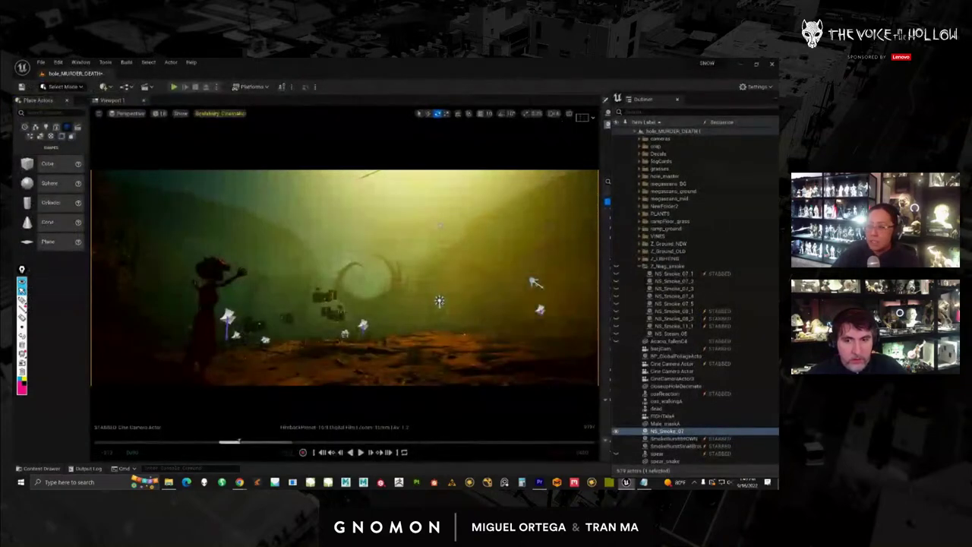
left_click_drag(777, 153, 492, 154)
Examine the Smoke1_Strength and Smoke2_Strength collection tracks in the STABBED sequence, expanding the SM2Opacity channel
left_click(322, 235)
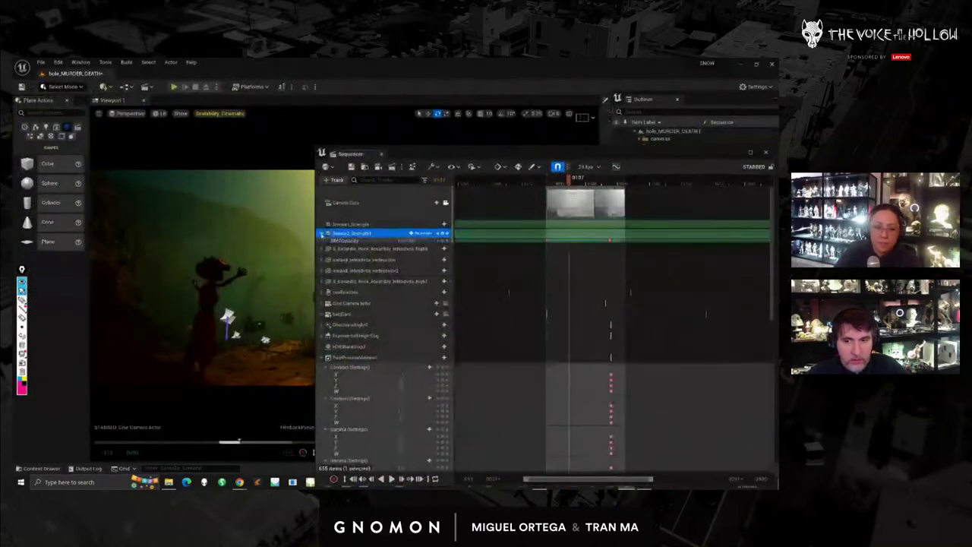
left_click(350, 226)
left_click(362, 233)
left_click(369, 225)
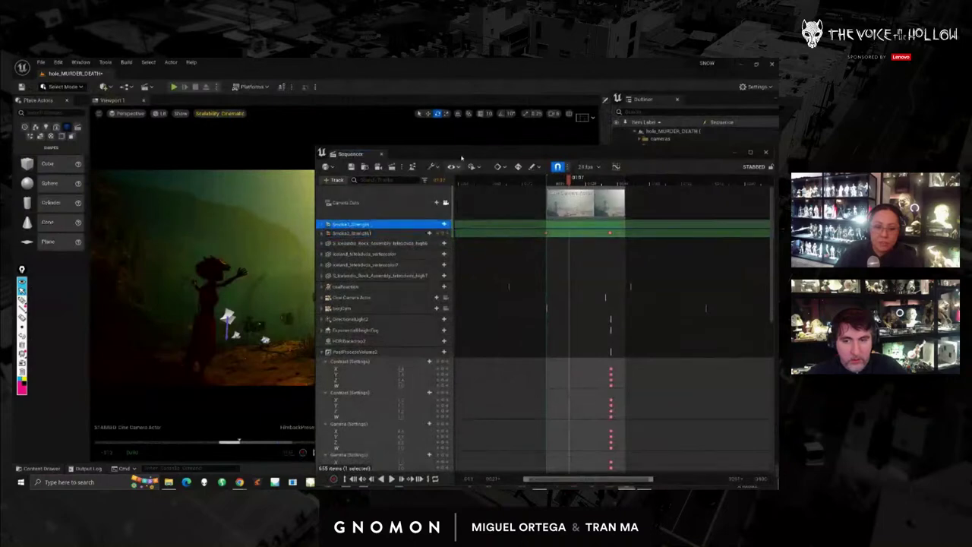
left_click_drag(458, 155, 466, 159)
left_click(369, 236)
left_click(330, 238)
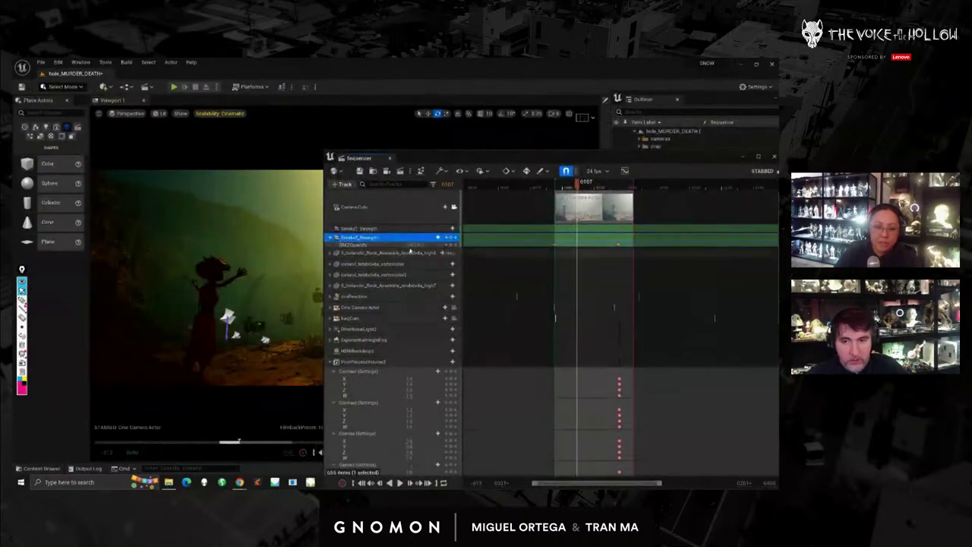
Move Sequencer aside, hide NS_Smoke_07, show the Z_Niag_smoke effects and select NS_Smoke_08_2 in the viewport
left_click_drag(577, 186, 777, 139)
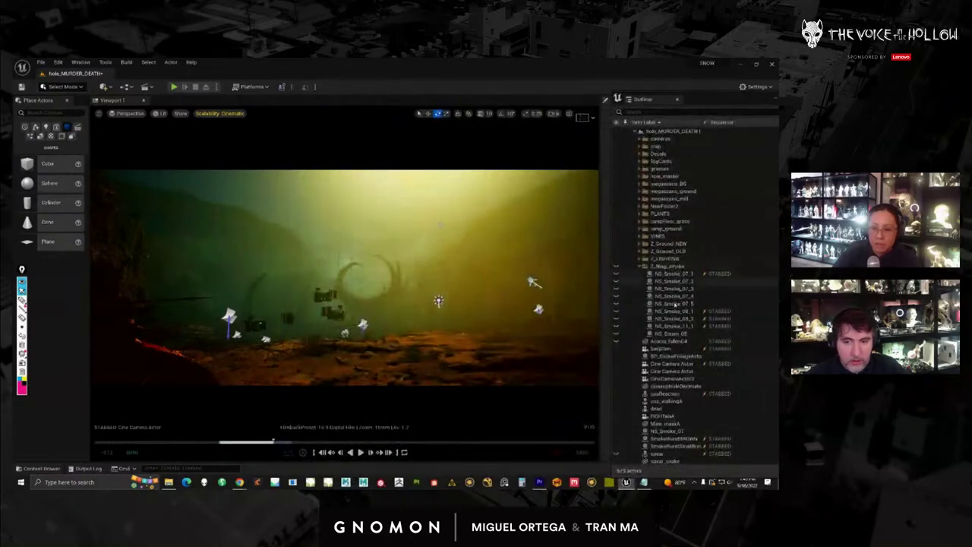
scroll(665, 368, "down", 5)
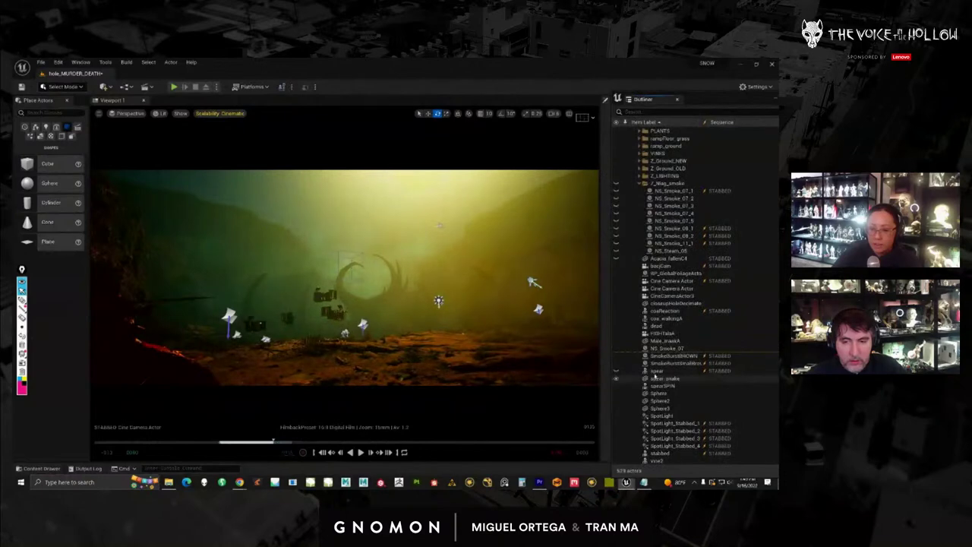
left_click(667, 349)
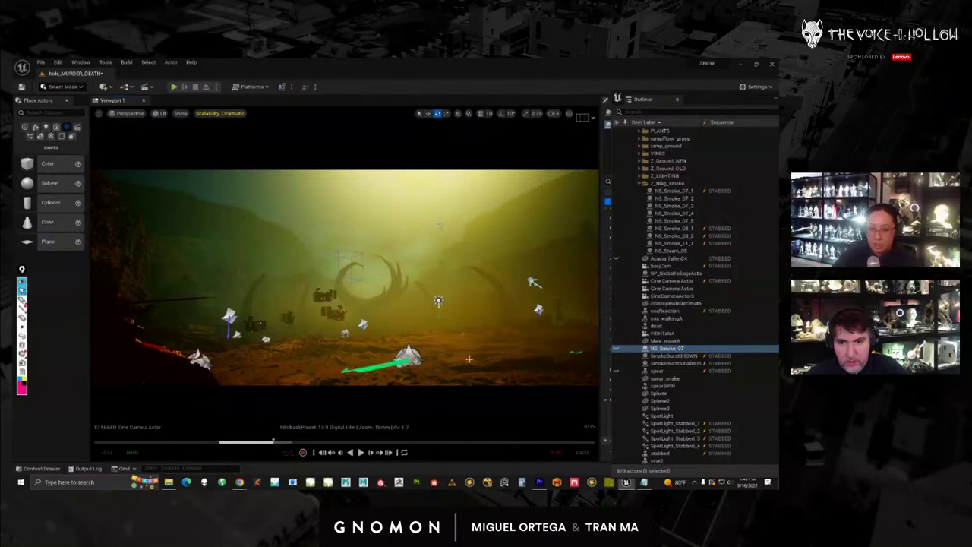
left_click(469, 359)
left_click(408, 355)
Play and scrub through the STABBED shot to review the smoke effects in motion
left_click_drag(273, 441, 245, 444)
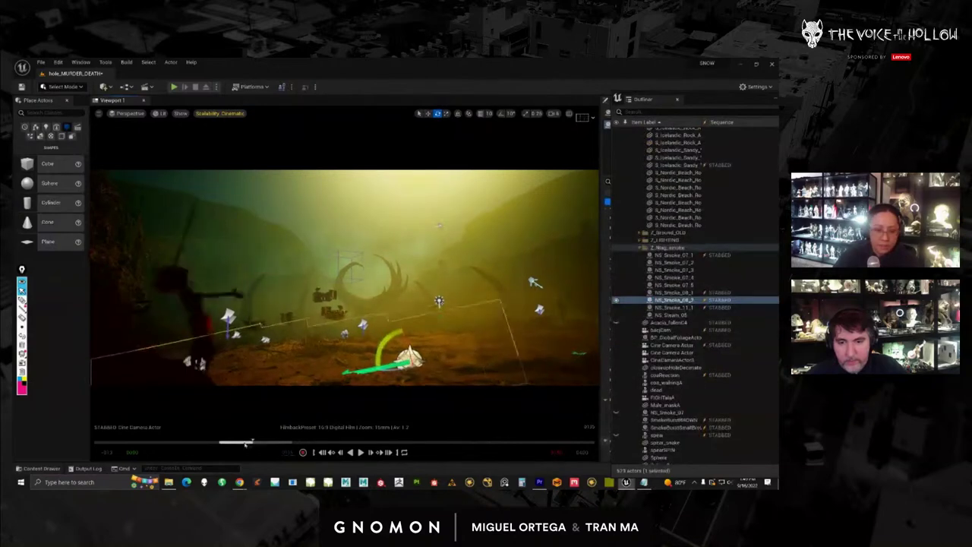
left_click(360, 452)
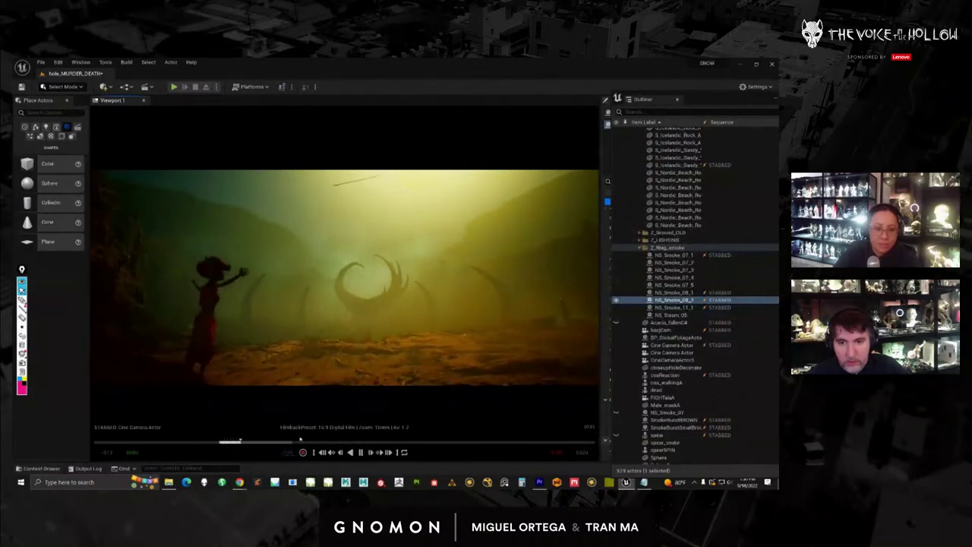
left_click(360, 452)
left_click_drag(265, 439, 286, 448)
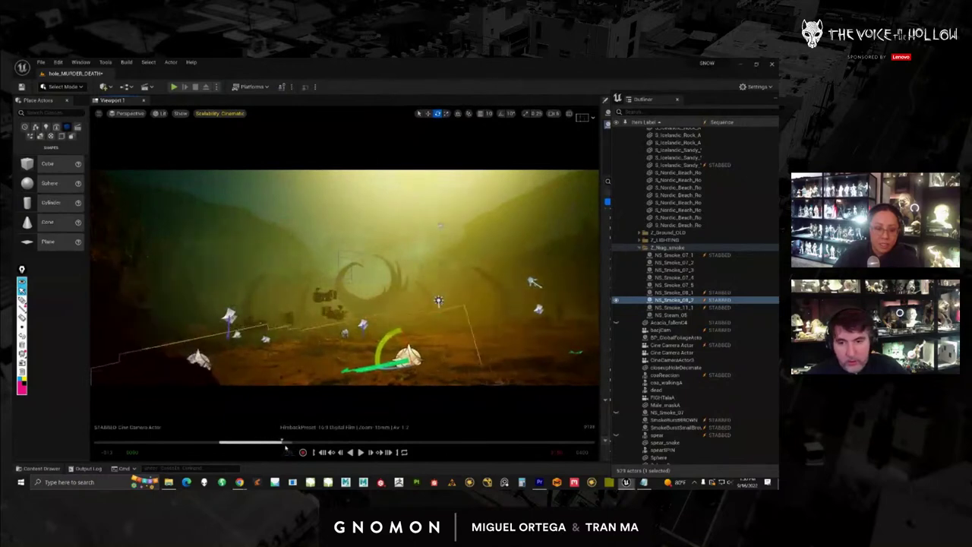
Bring Sequencer back, collapse the PostProcessVolume2 track and add the NS_Smoke_07 actor to the STABBED sequence
left_click_drag(777, 110, 517, 107)
left_click_drag(757, 306, 679, 172)
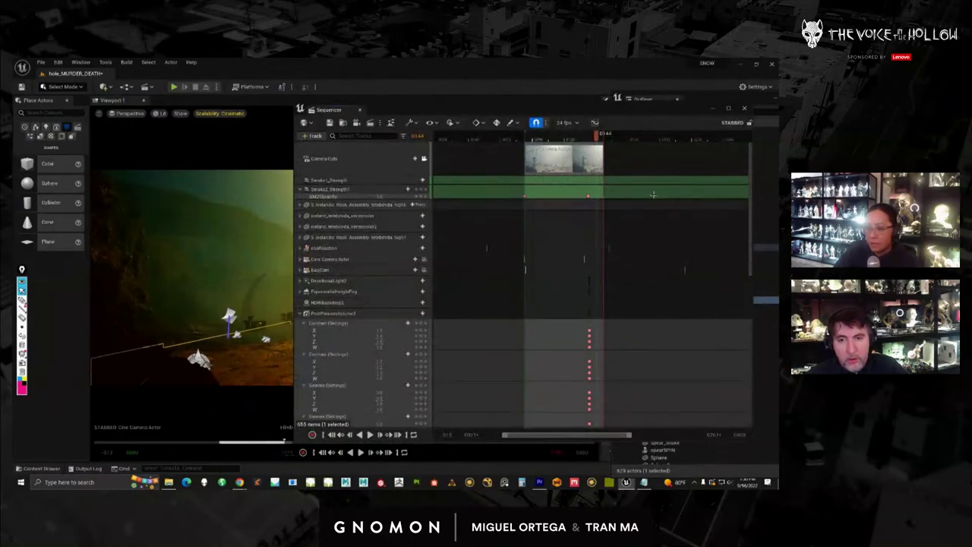
left_click_drag(685, 113, 777, 98)
left_click_drag(777, 145, 454, 116)
left_click(273, 320)
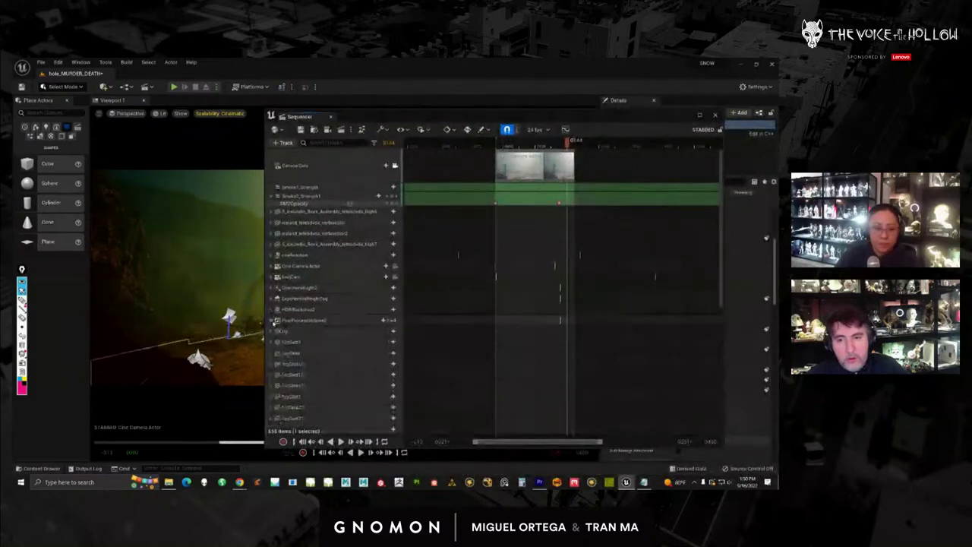
left_click(179, 262)
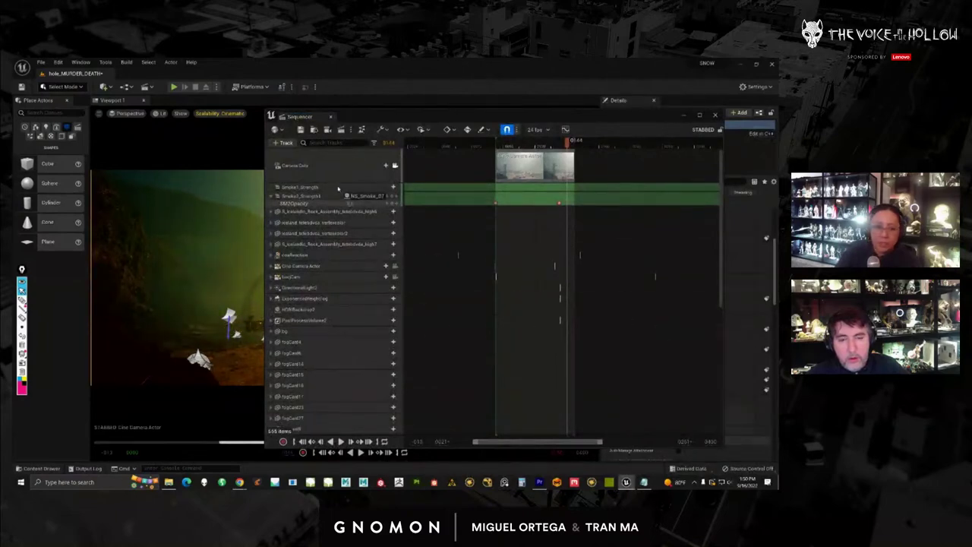
left_click(713, 232)
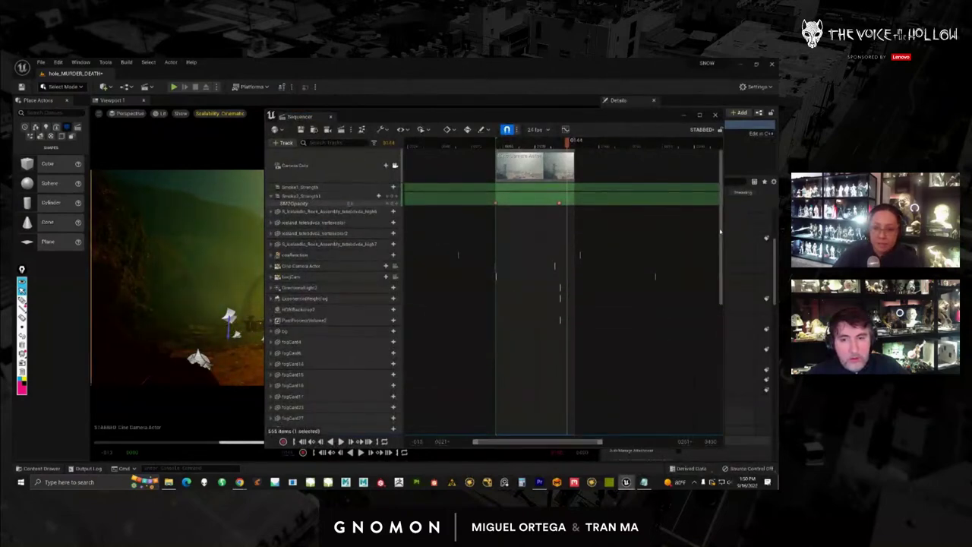
left_click_drag(720, 233, 714, 292)
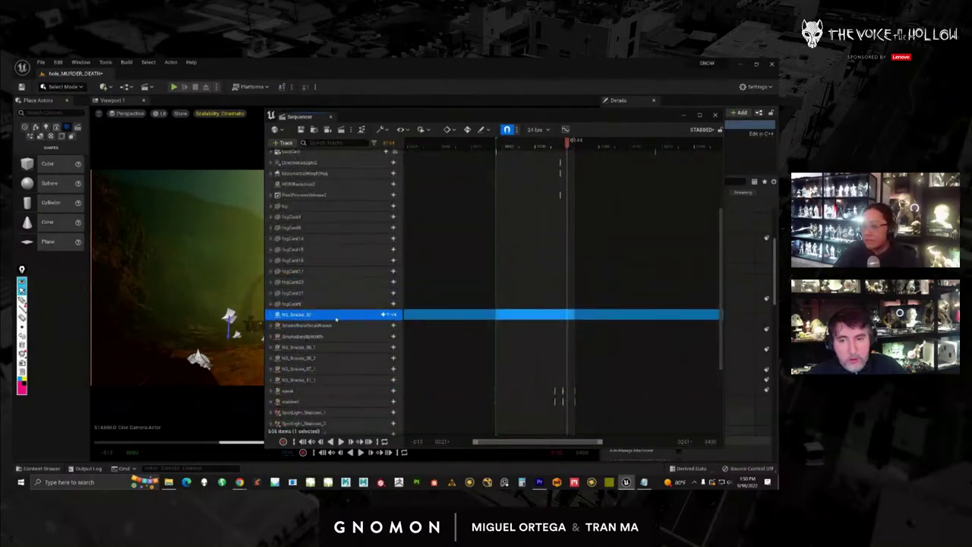
Add the Niagara component of NS_Smoke_07 to the sequence and give it a Niagara System Life Cycle Track
left_click(390, 314)
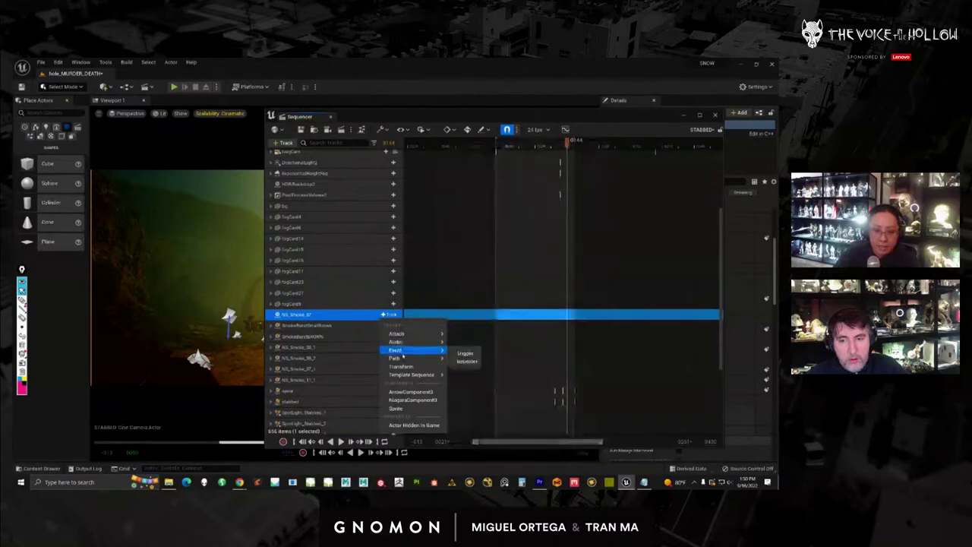
left_click(413, 400)
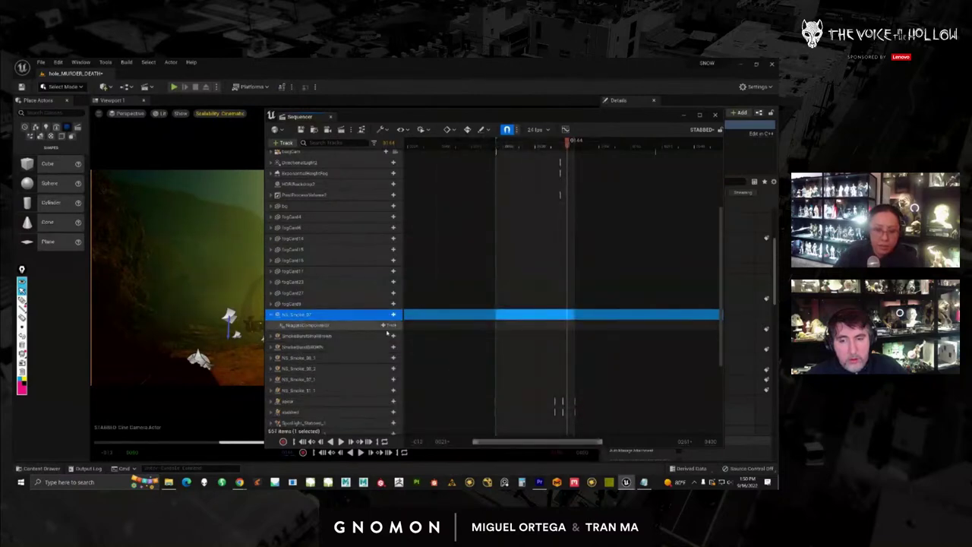
left_click(385, 325)
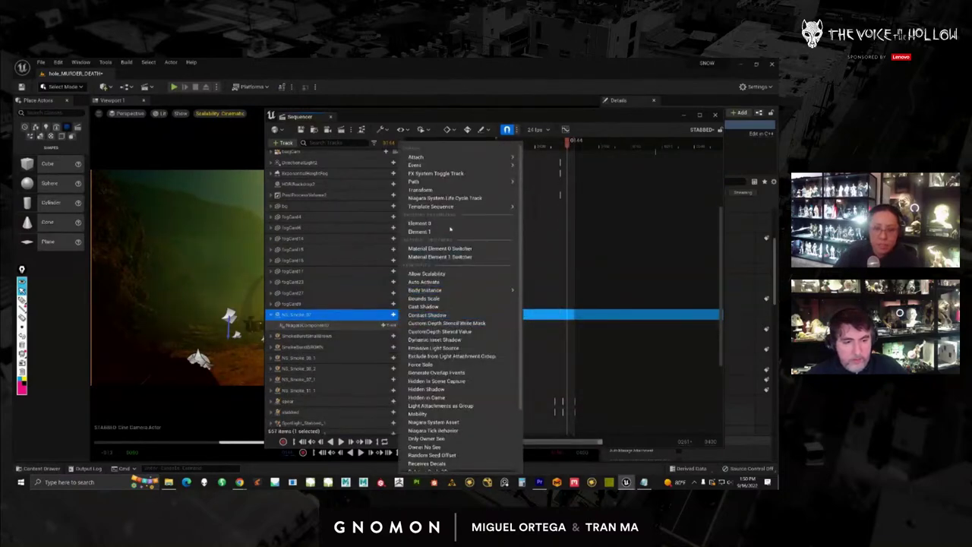
mouse_move(448, 183)
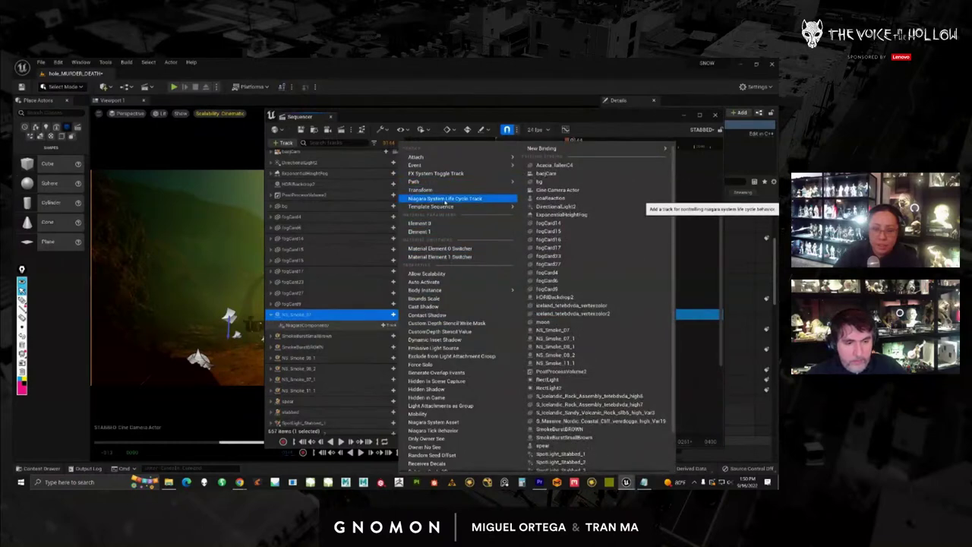
left_click(446, 198)
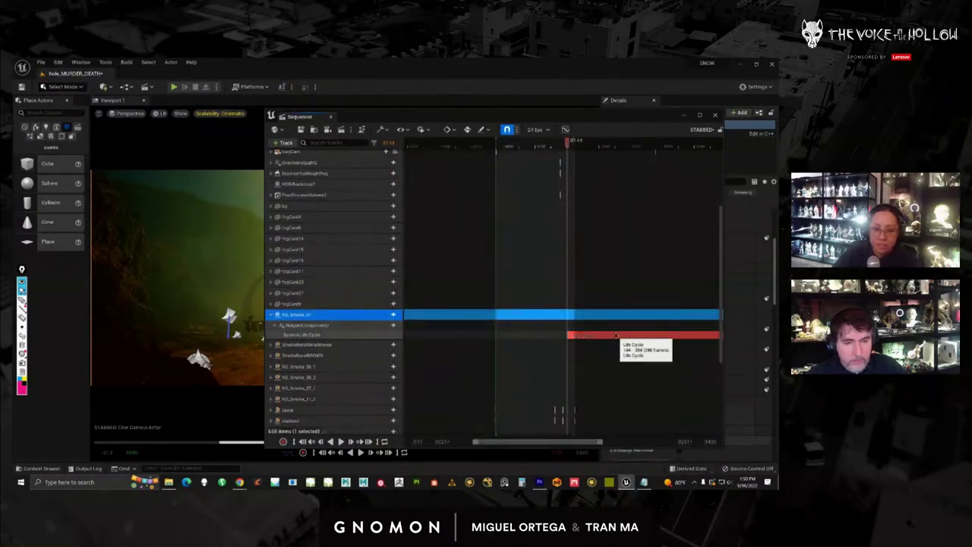
Slide the Life Cycle section to begin just before the shot's start, and mark both ends of the playback range with the annotation pen
left_click_drag(602, 335, 588, 335)
mouse_move(571, 118)
left_mouse_down()
mouse_move(546, 117)
mouse_move(589, 116)
left_mouse_up()
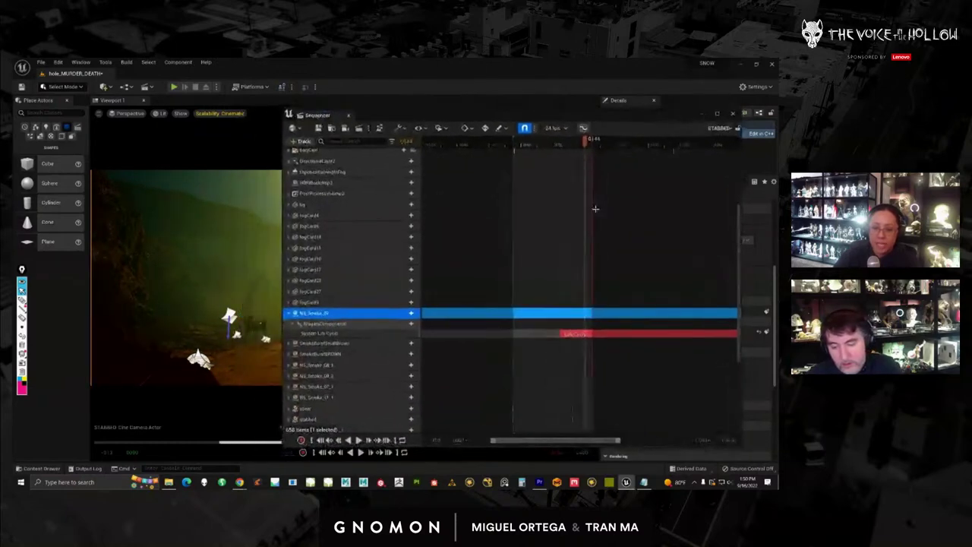
left_click_drag(610, 333, 601, 333)
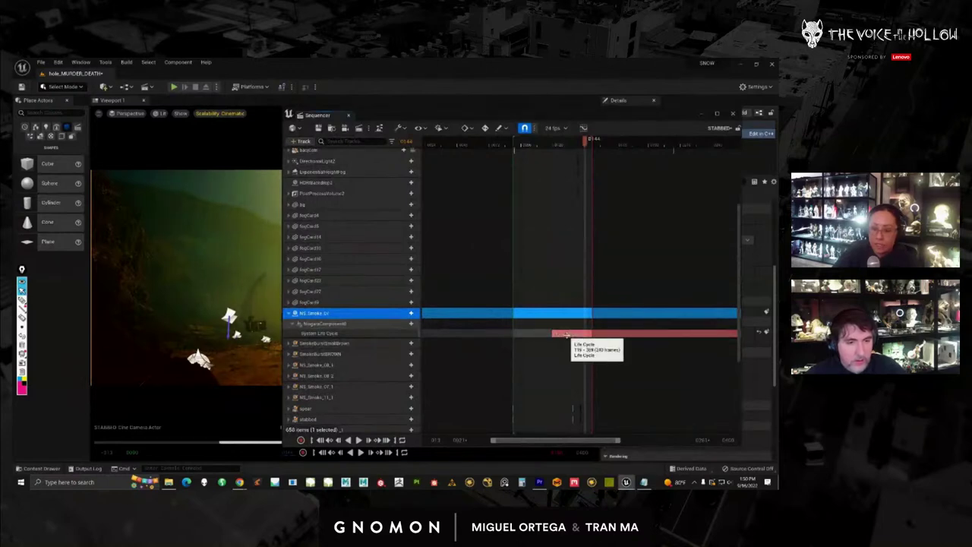
left_click_drag(566, 334, 516, 335)
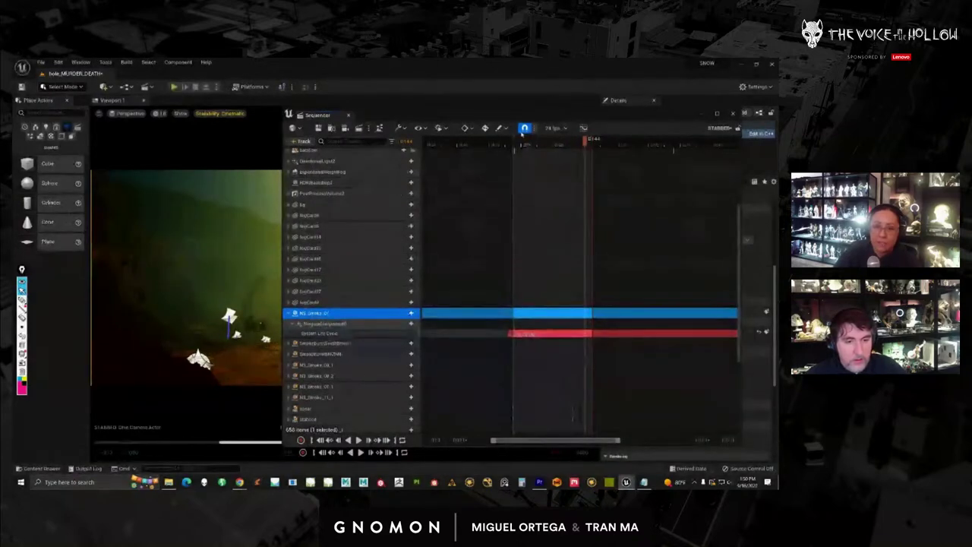
left_click(23, 300)
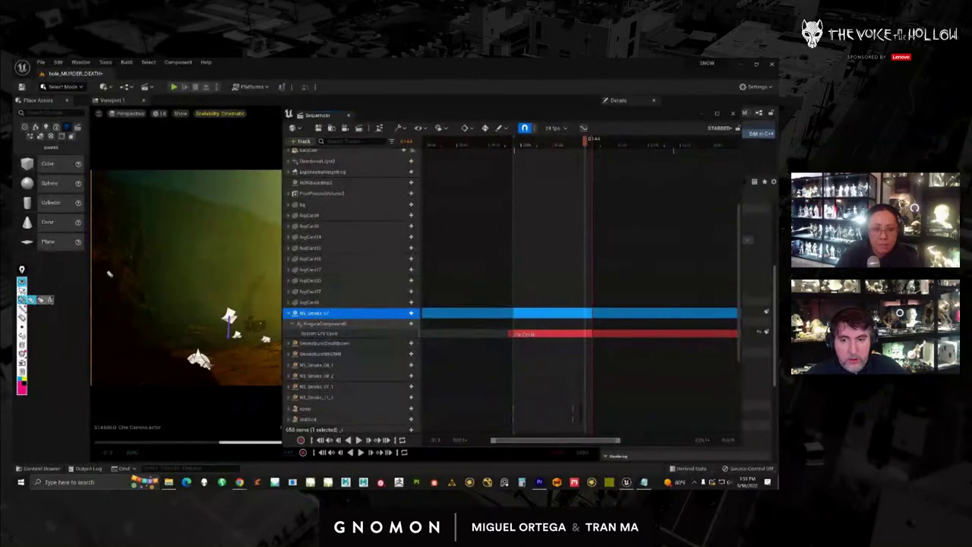
mouse_move(507, 134)
left_mouse_down()
mouse_move(521, 148)
mouse_move(512, 158)
left_mouse_up()
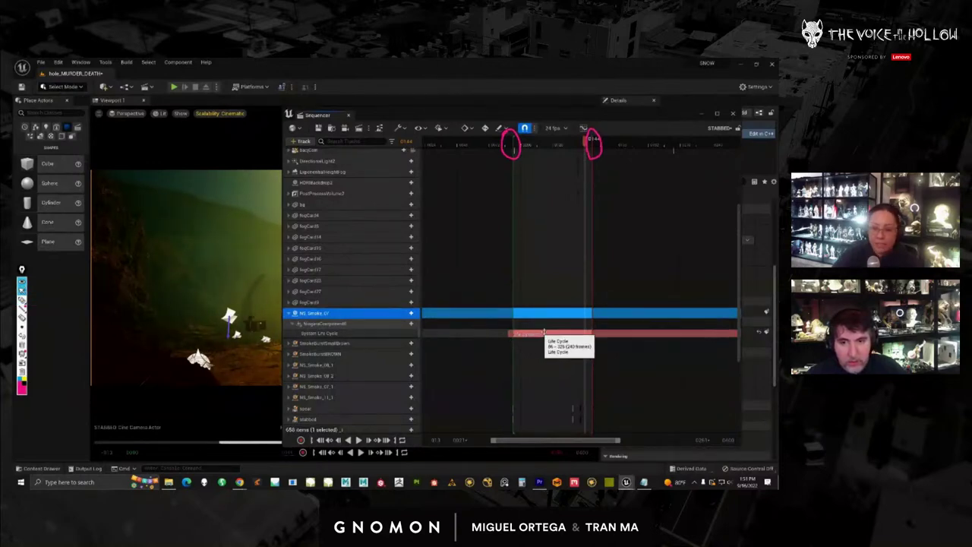
Reposition the Life Cycle section to begin about a third of the way into the shot, checking the SM2Opacity track for comparison
left_click_drag(537, 334, 591, 328)
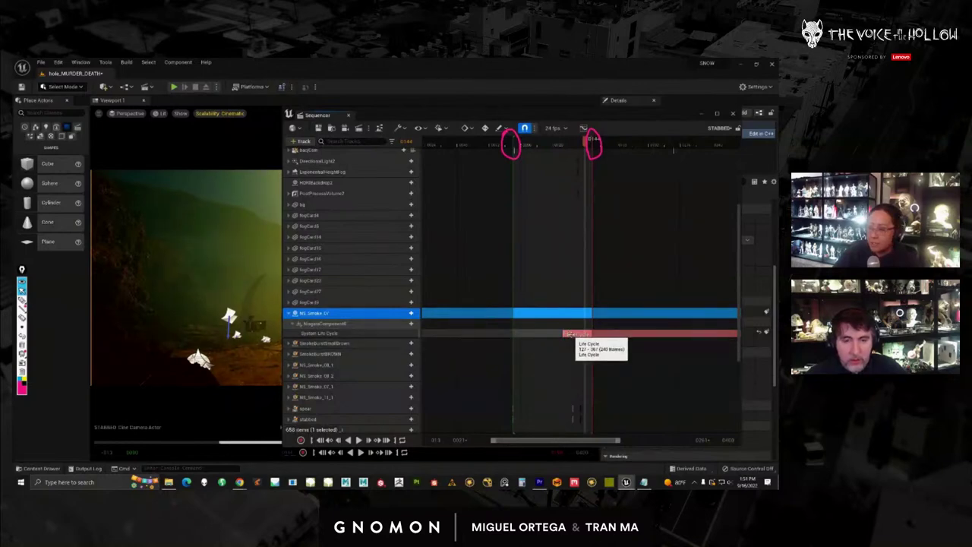
mouse_move(568, 334)
left_mouse_down()
mouse_move(514, 334)
mouse_move(560, 334)
left_mouse_up()
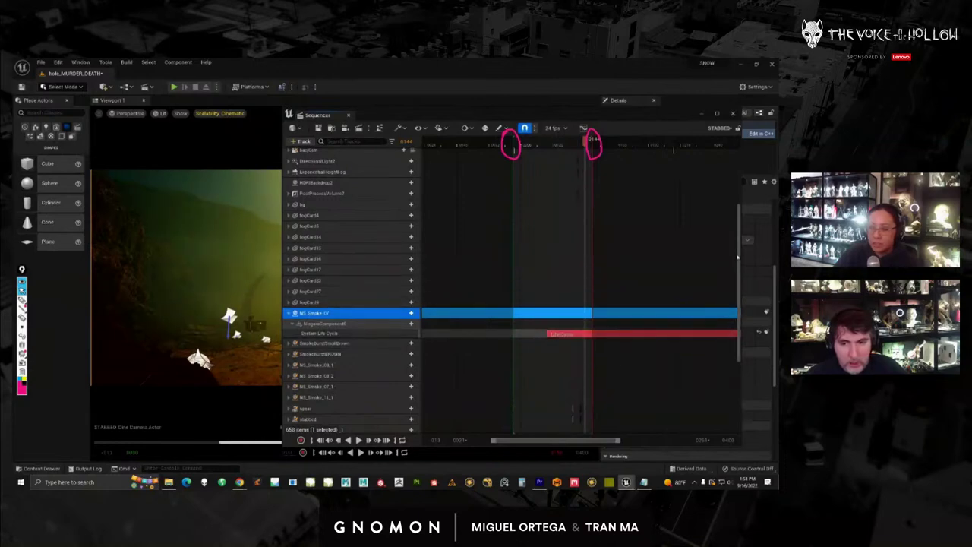
scroll(349, 243, "up", 5)
left_click(333, 201)
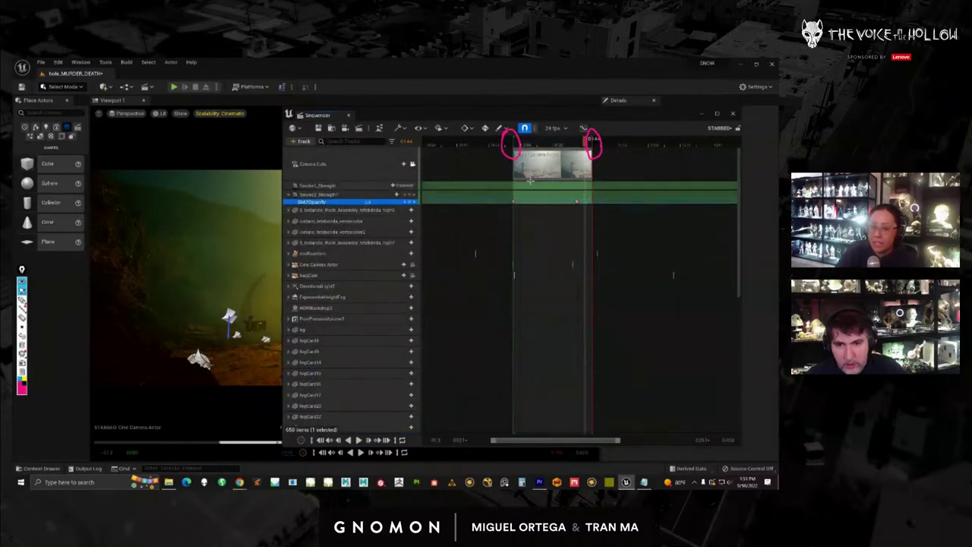
scroll(739, 223, "down", 2)
left_click_drag(739, 223, 743, 261)
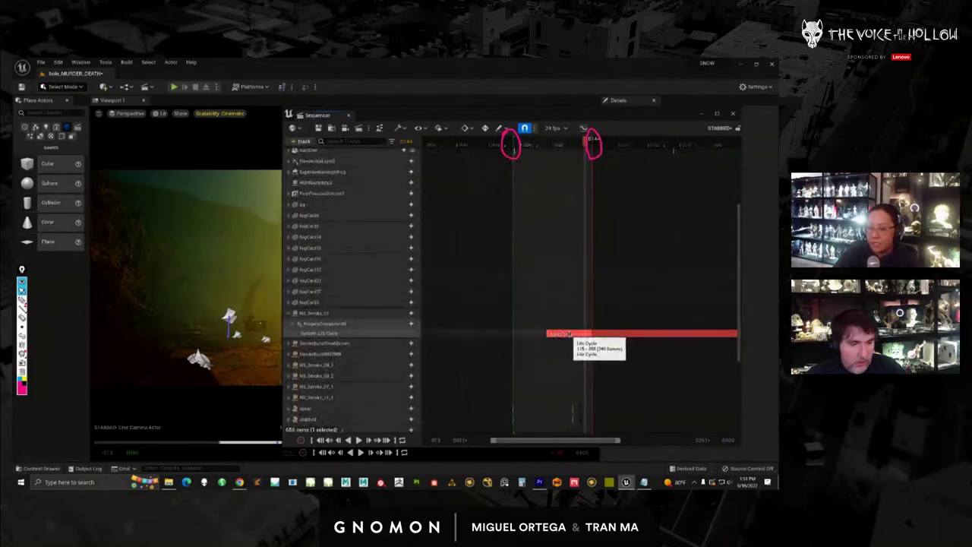
left_click_drag(570, 333, 564, 334)
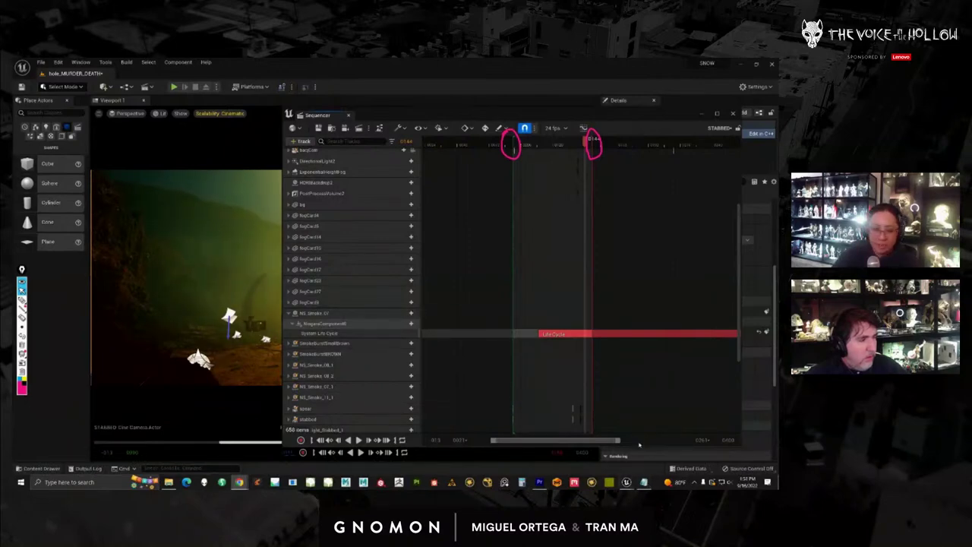
Clear the pen marks and the floating Sequencer and content browser windows from the viewport, and turn on game view
left_click(22, 346)
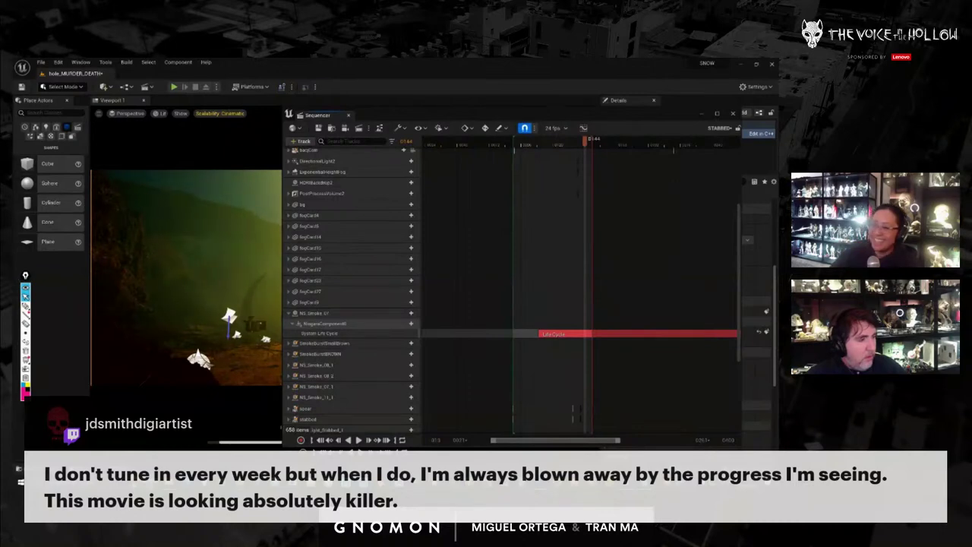
left_click_drag(665, 117, 777, 116)
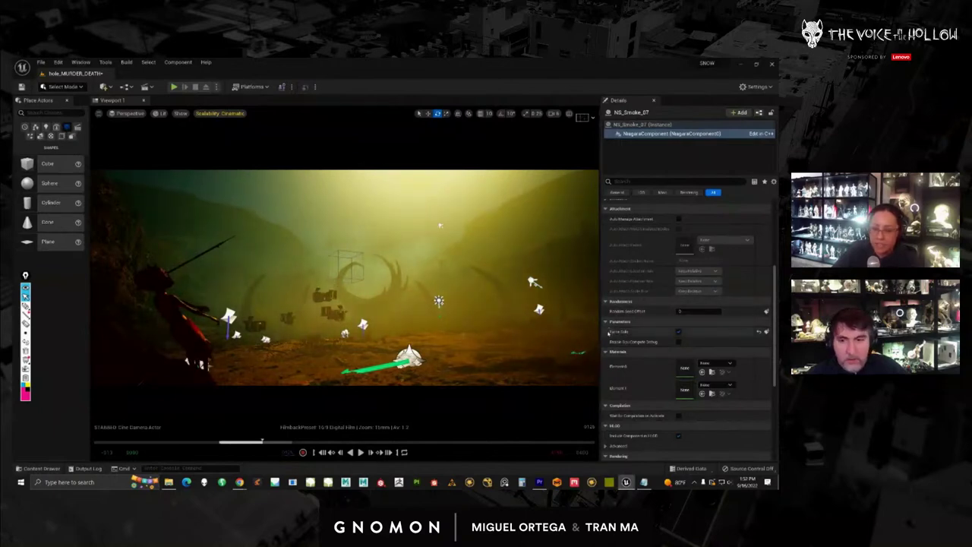
left_click(553, 367)
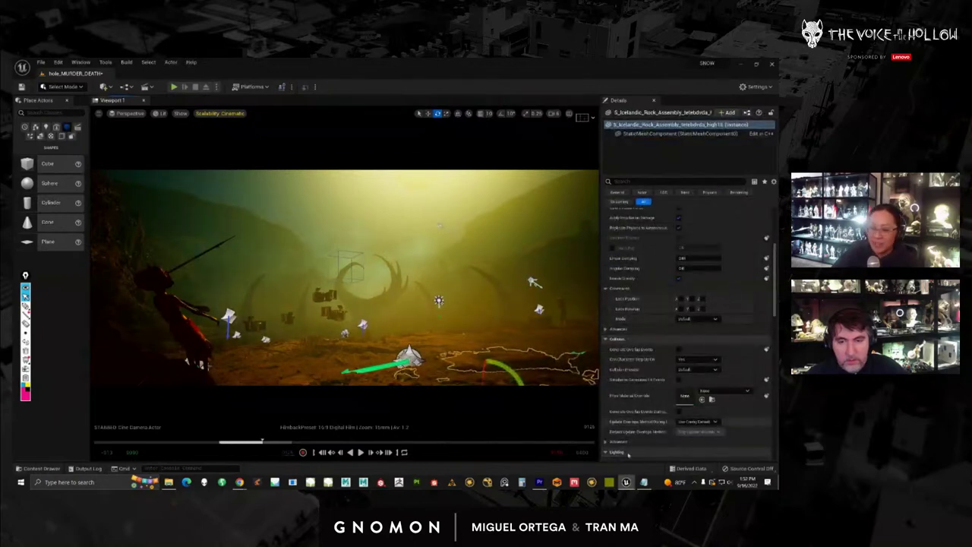
mouse_move(625, 481)
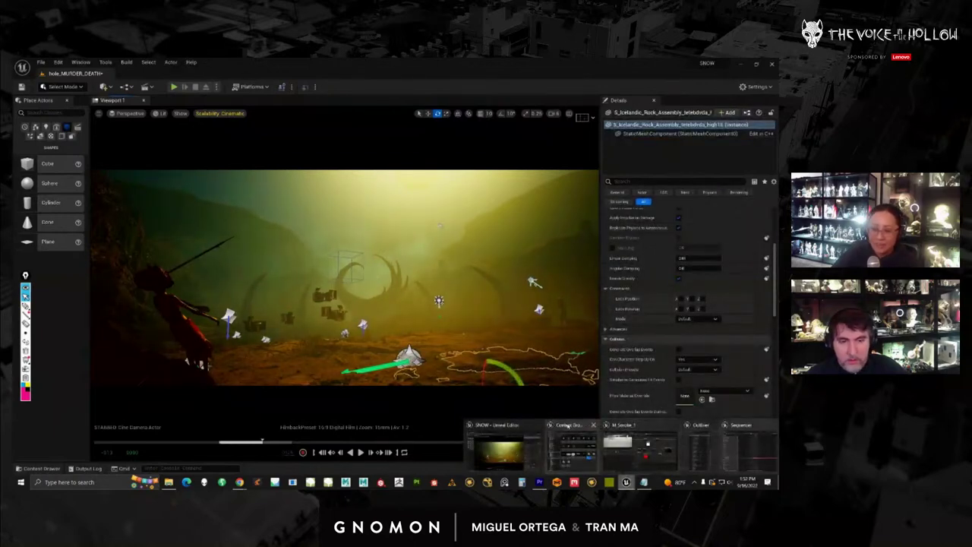
left_click(571, 448)
left_click_drag(462, 121, 971, 120)
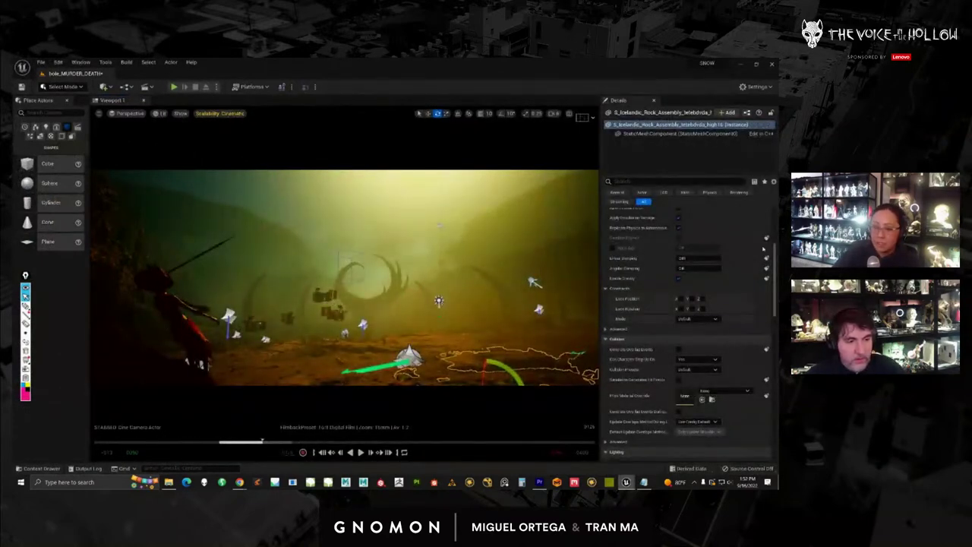
left_click(481, 355)
key("g")
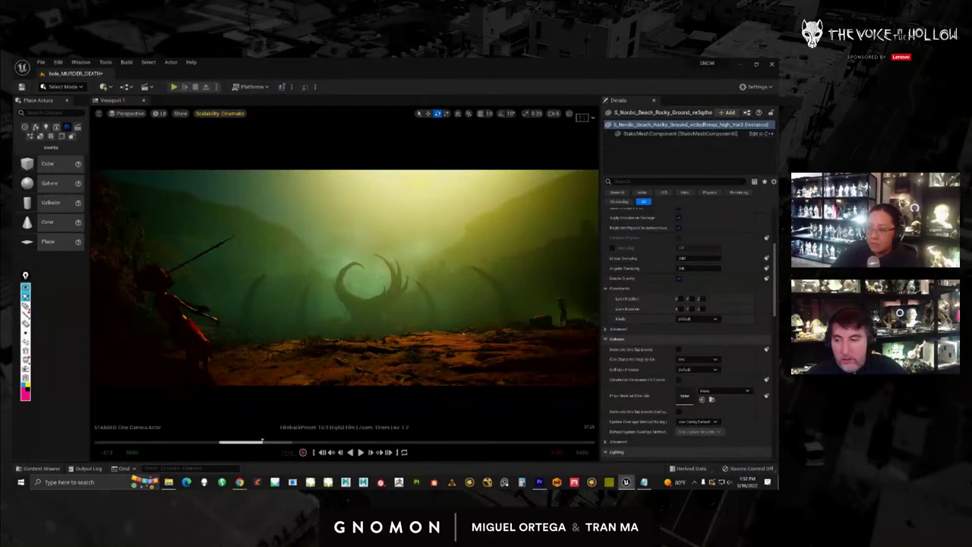
Bring in the Outliner, widen its label column and inspect the Z_LIGHTING actors DirectionalLight2, ExponentialHeightFog, HDRIBackdrop2 and PostProcessVolume2
left_click_drag(778, 85, 619, 86)
left_click(594, 317)
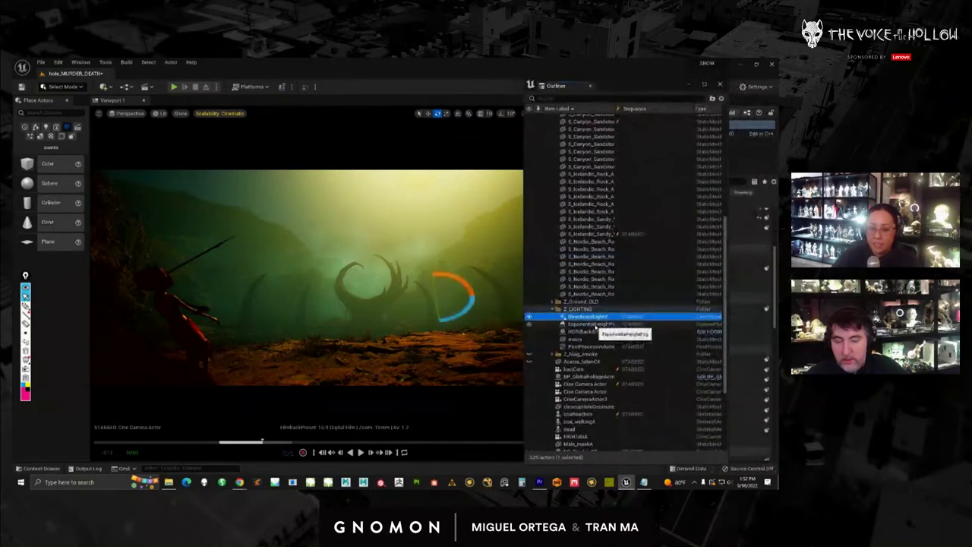
left_click(594, 324)
left_click(596, 332)
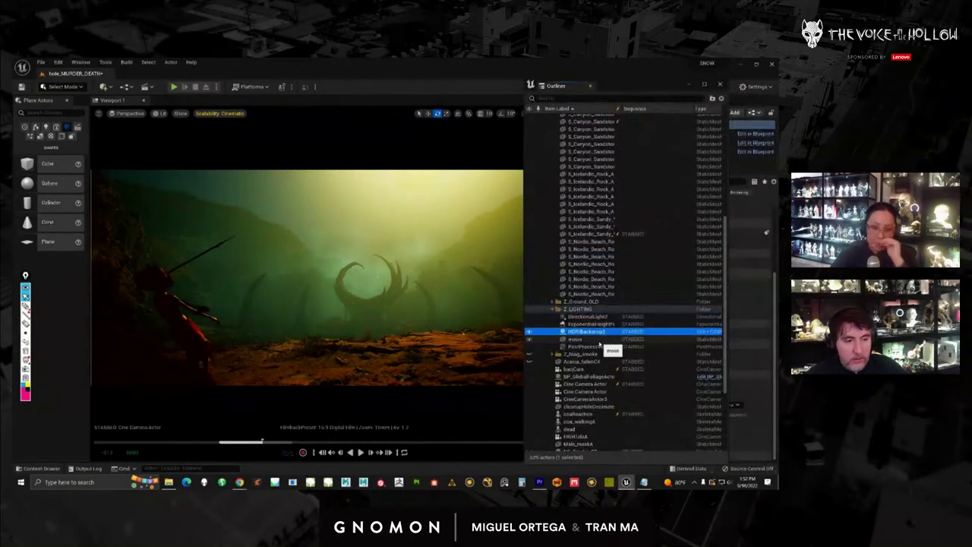
left_click(595, 347)
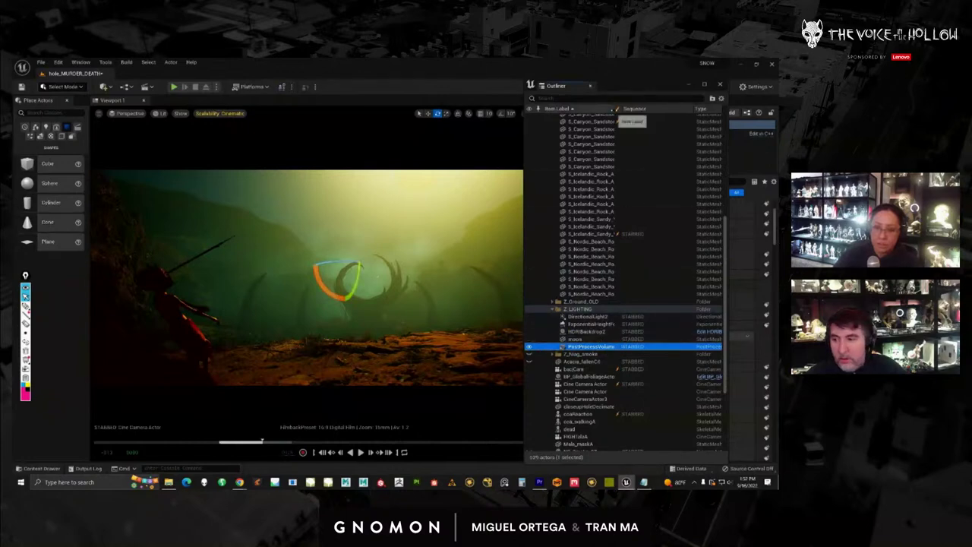
left_click_drag(617, 108, 649, 109)
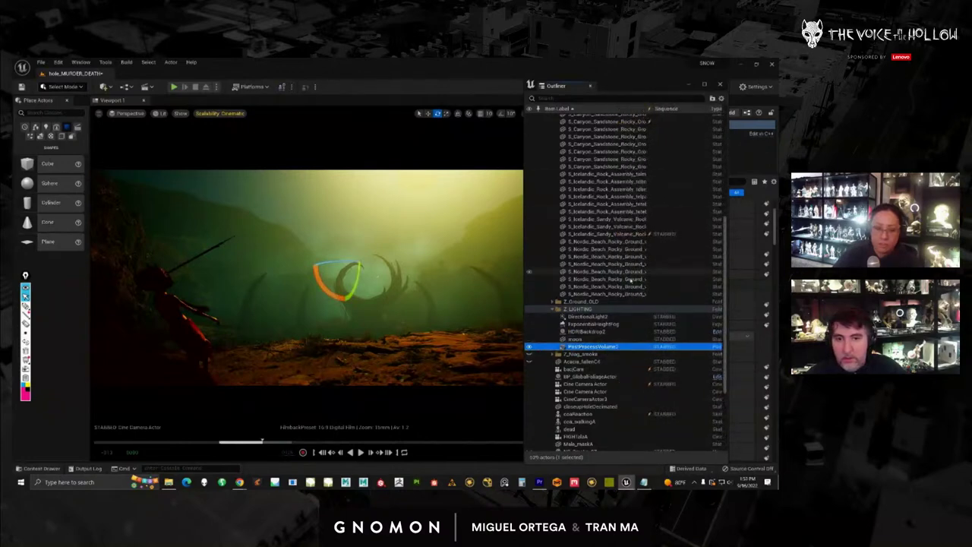
left_click(588, 316)
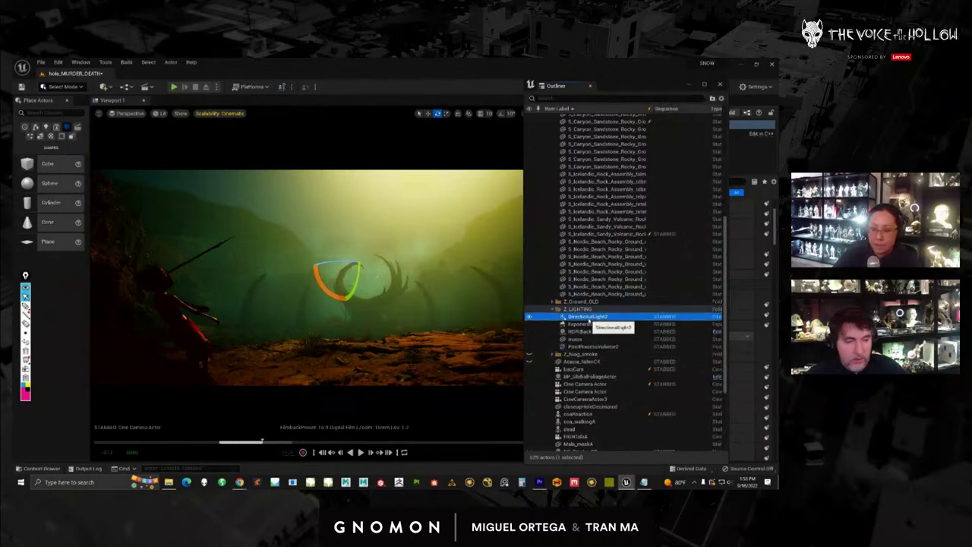
left_click(589, 332)
Move the Outliner clear of the Details panel and review the scene's lights and fog in the Env. Light Mixer
left_click_drag(633, 89, 561, 96)
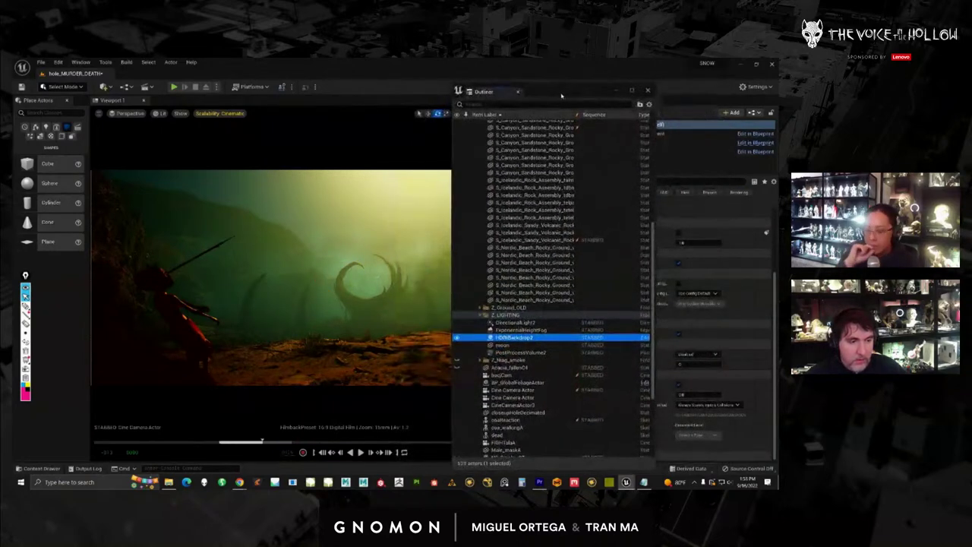
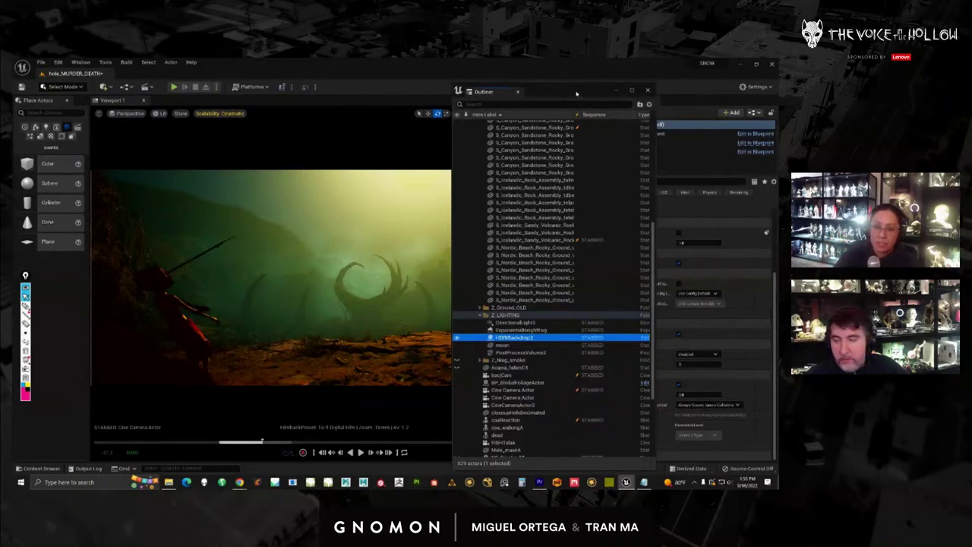
left_click_drag(577, 92, 518, 91)
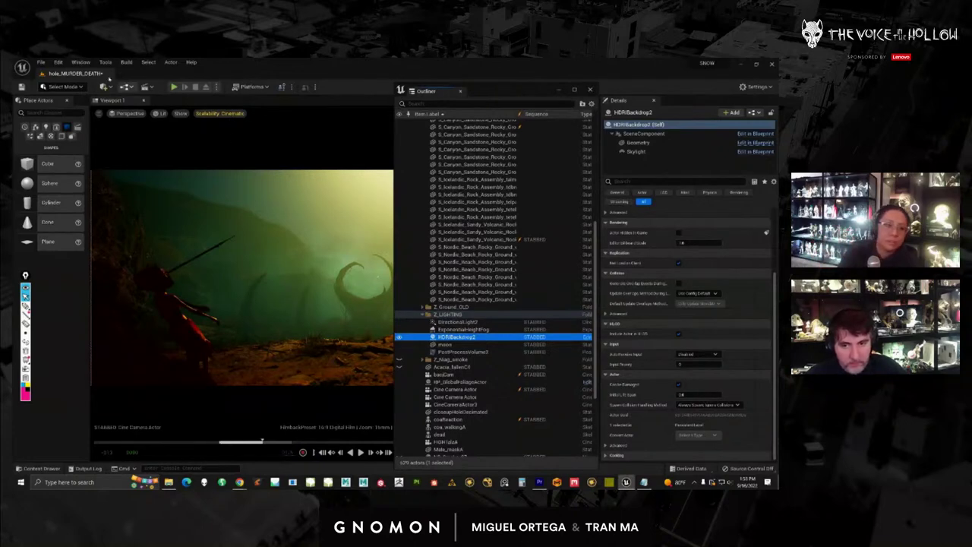
left_click(81, 61)
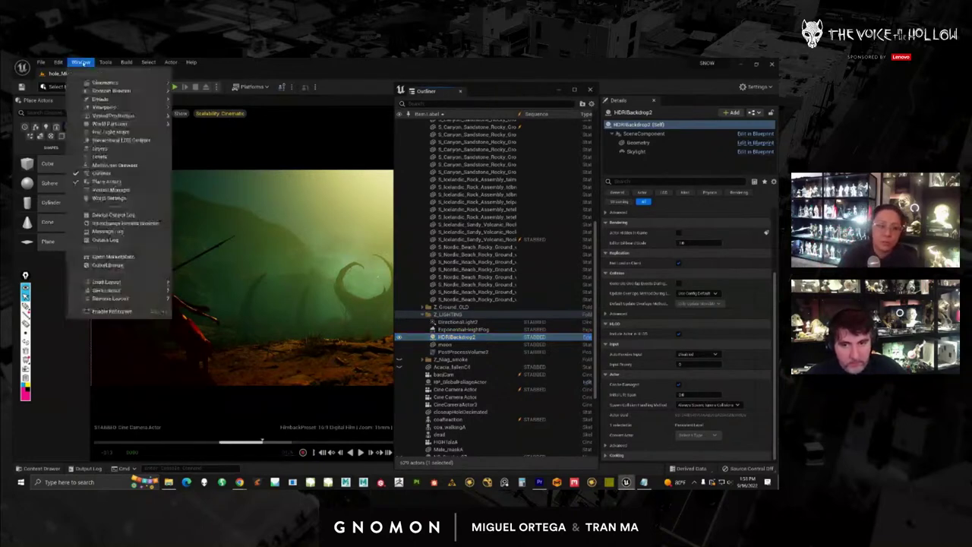
left_click(121, 131)
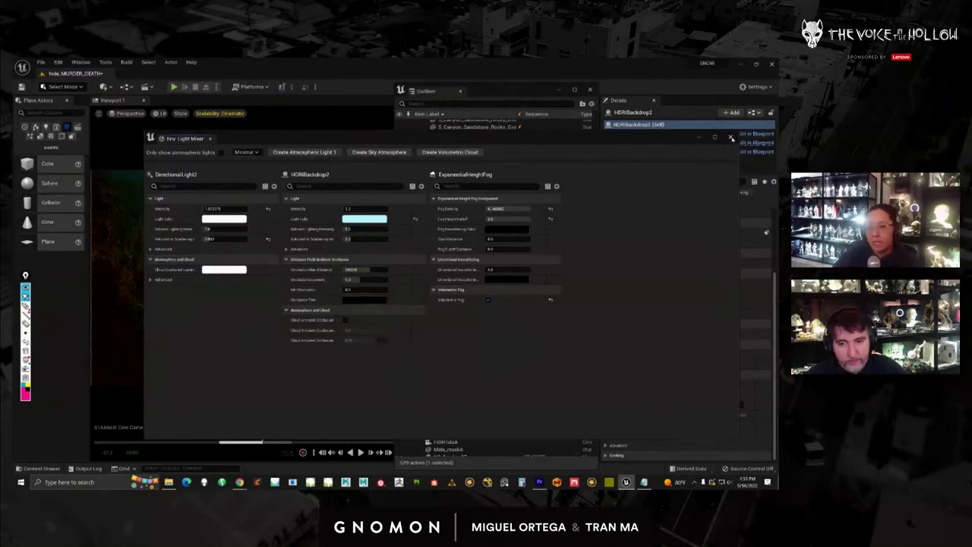
left_click(730, 138)
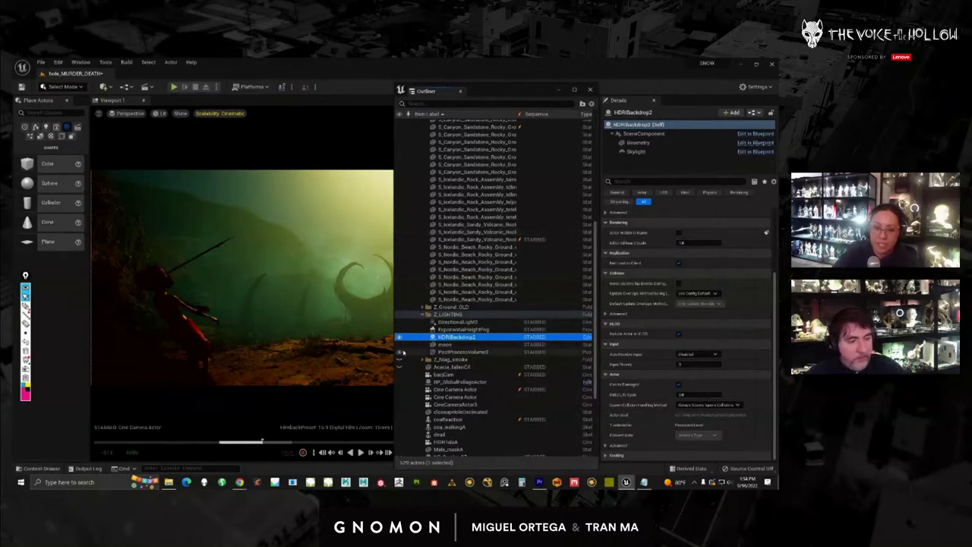
Hide PostProcessVolume2 and toggle its visibility to compare the shot with and without the grade, leaving it hidden
left_click(398, 353)
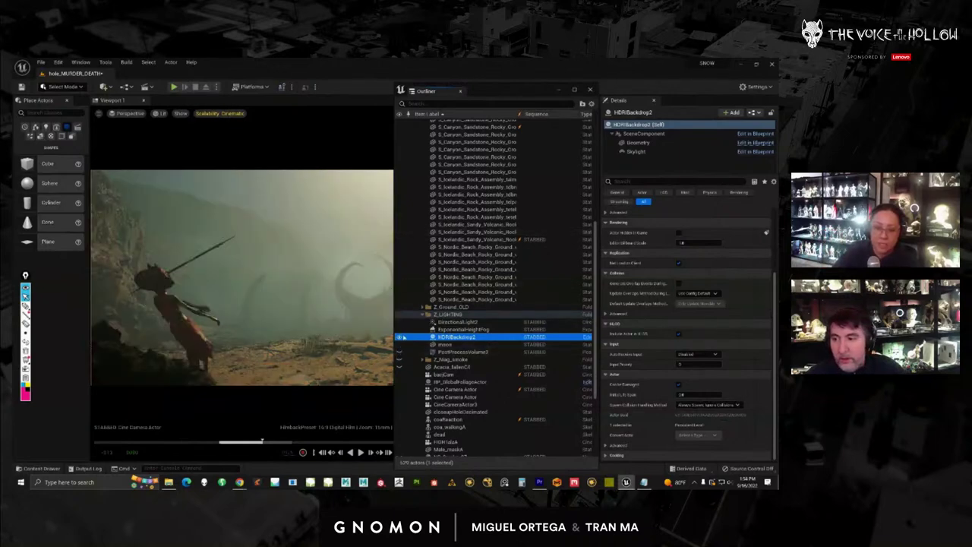
left_click_drag(521, 94, 687, 93)
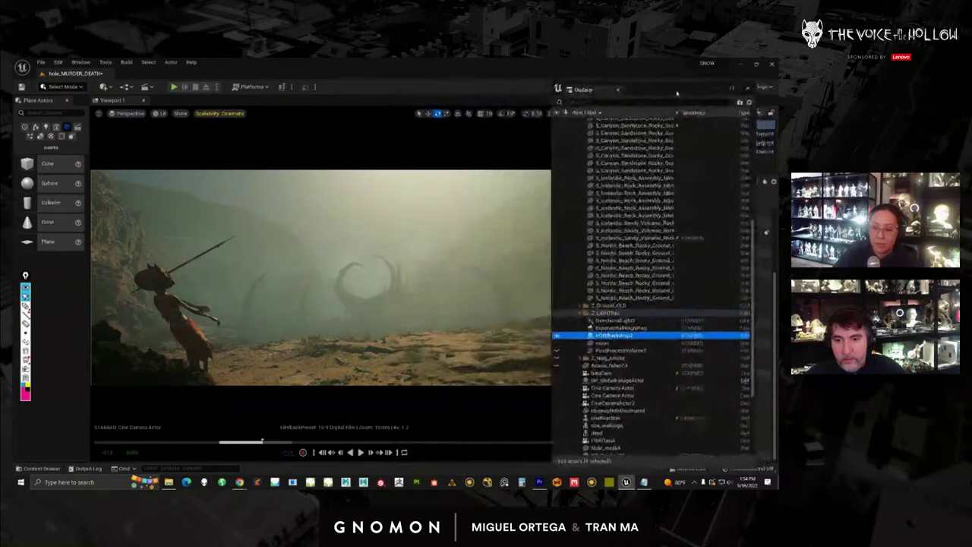
left_click(566, 351)
left_click(566, 352)
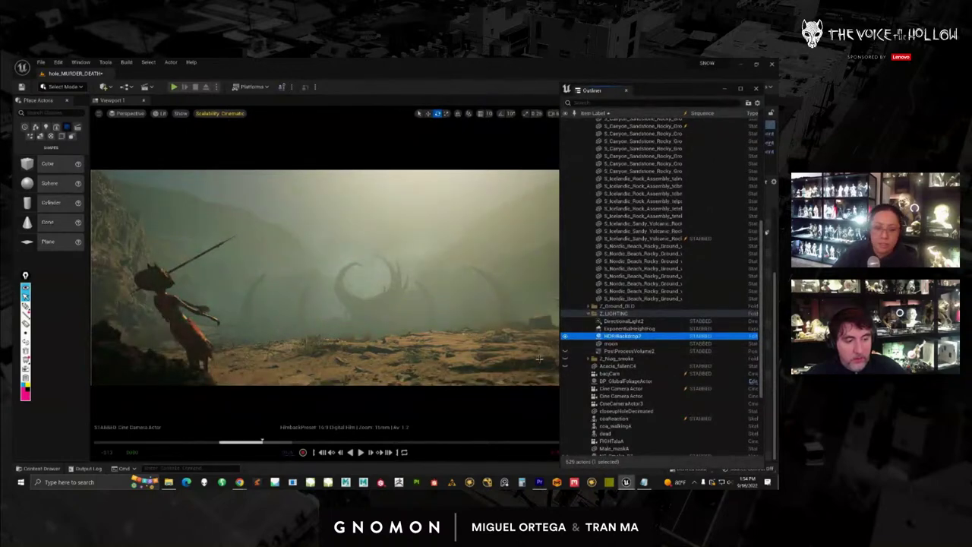
Switch to Premiere Pro, view the tree-branches clip enlarged and temporarily mark its sunlit low branch with the annotation pen
left_click(539, 481)
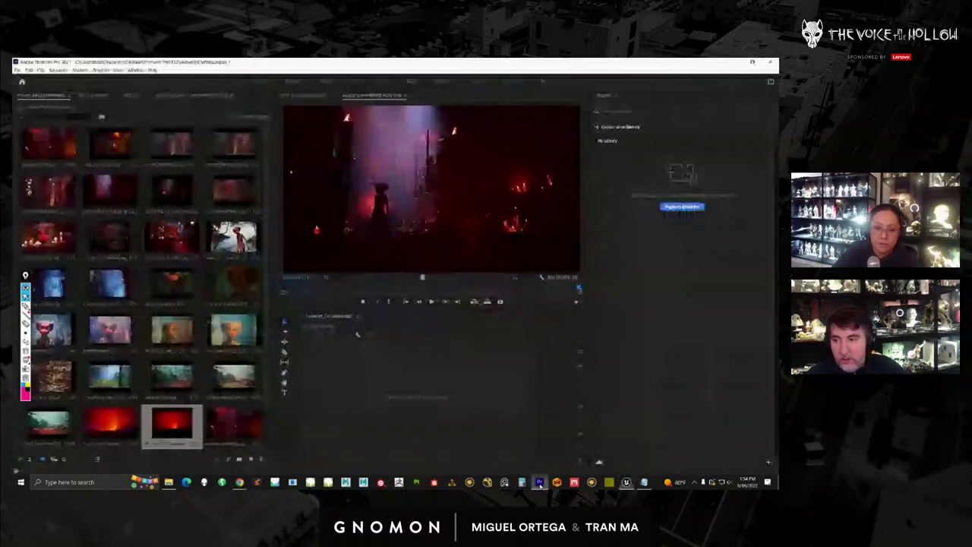
left_click_drag(51, 378, 324, 221)
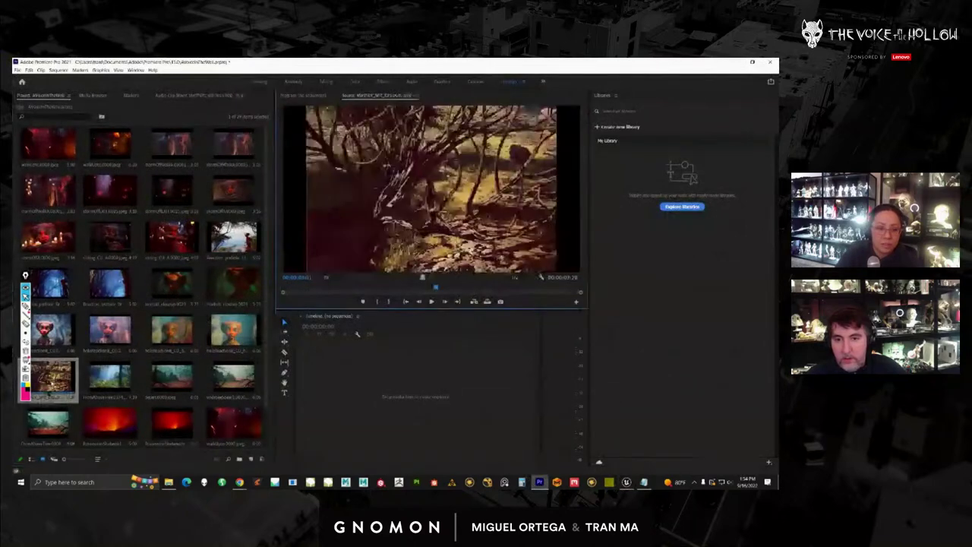
key("grave")
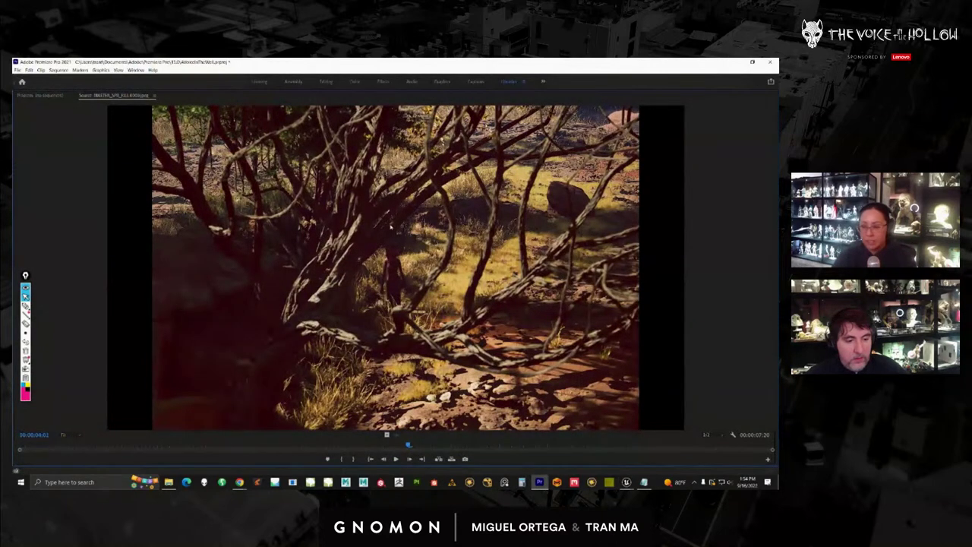
left_click(34, 305)
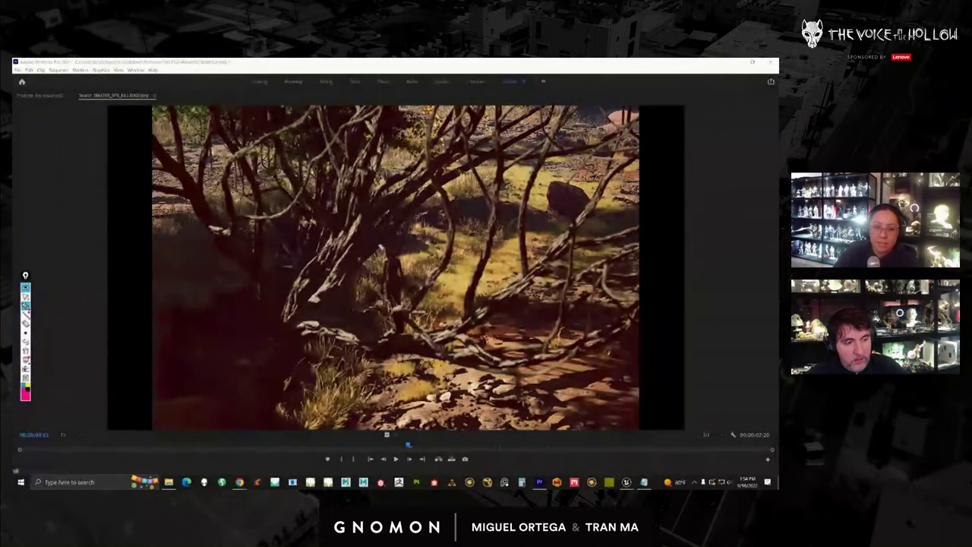
left_click_drag(311, 323, 357, 342)
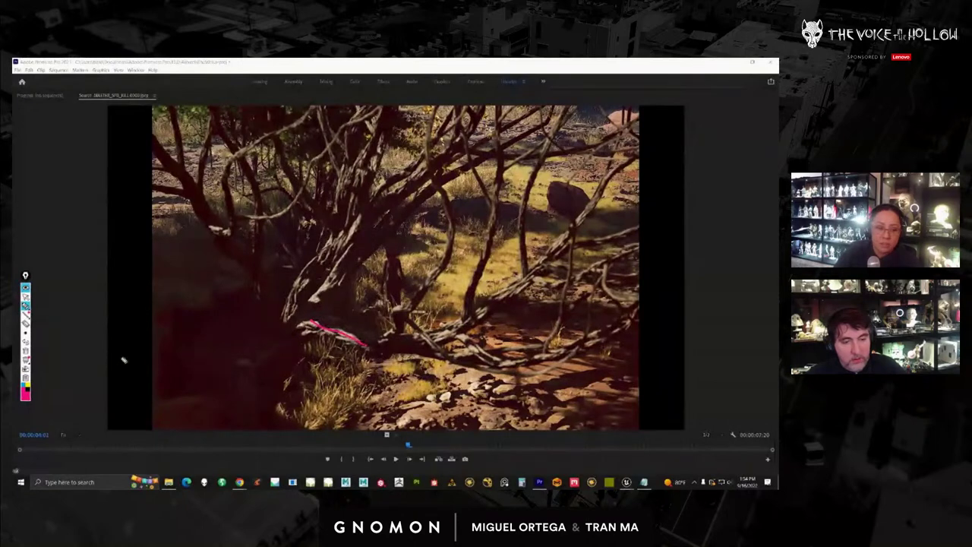
left_click(28, 304)
left_click(35, 305)
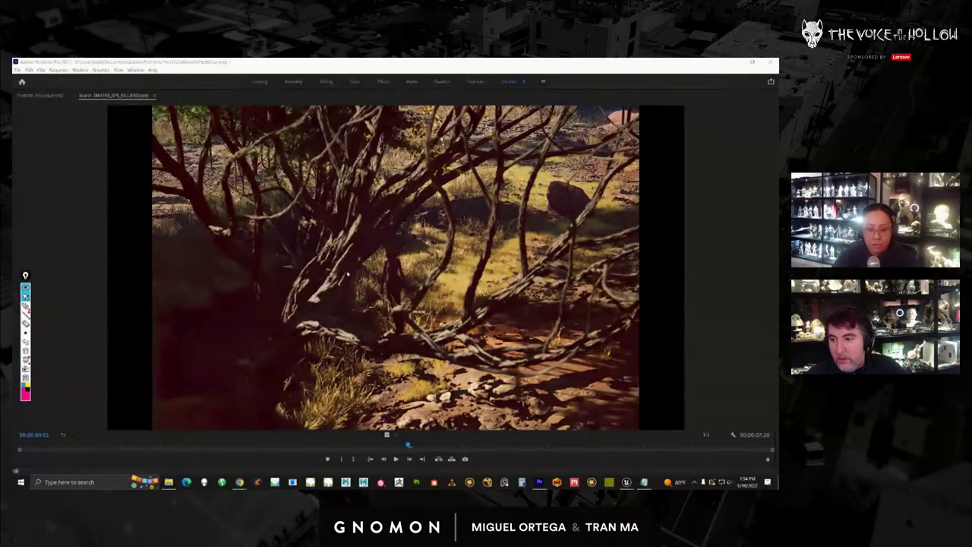
key("grave")
View the clip of the red-painted character among trees enlarged, and temporarily outline the lighting on the face and chest
double_click(243, 244)
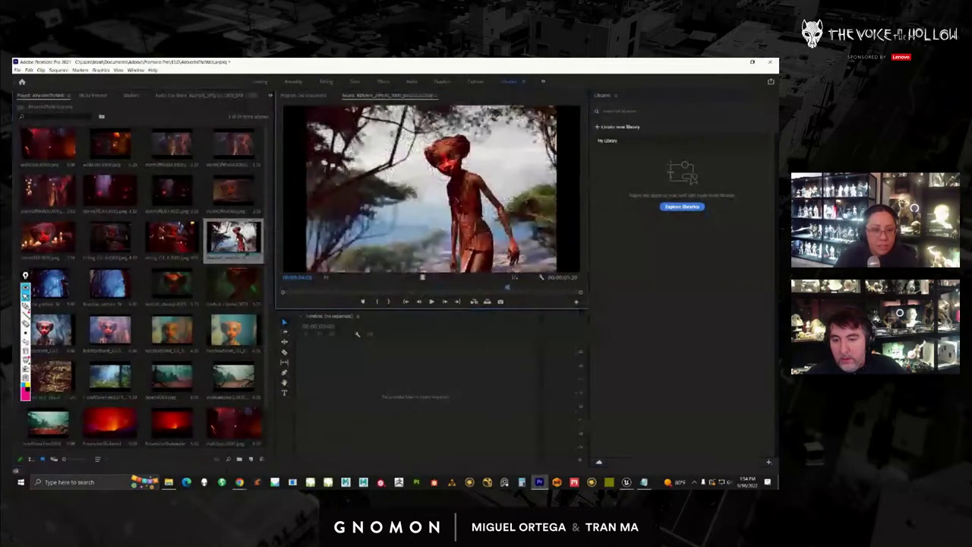
key("grave")
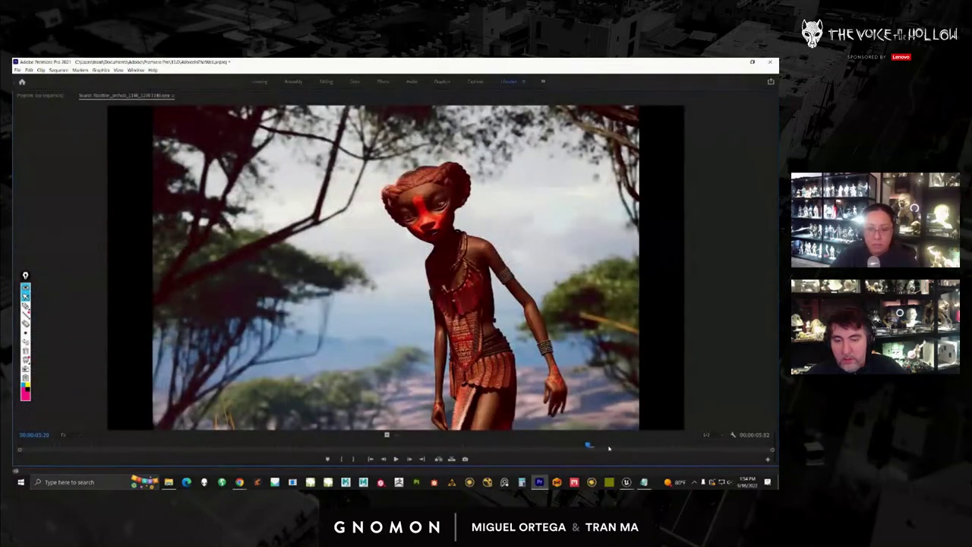
left_click_drag(609, 448, 625, 448)
left_click(26, 306)
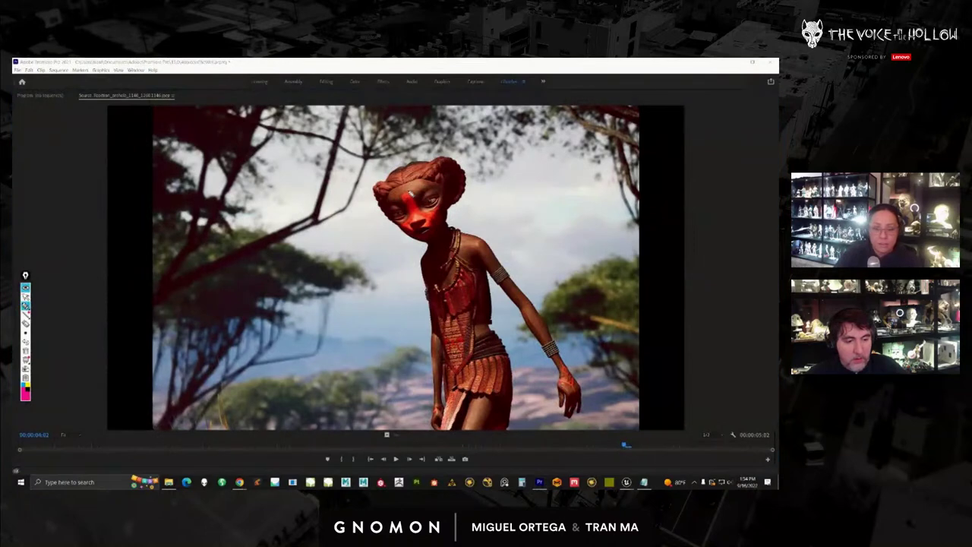
mouse_move(441, 185)
left_mouse_down()
mouse_move(437, 199)
mouse_move(456, 207)
left_mouse_up()
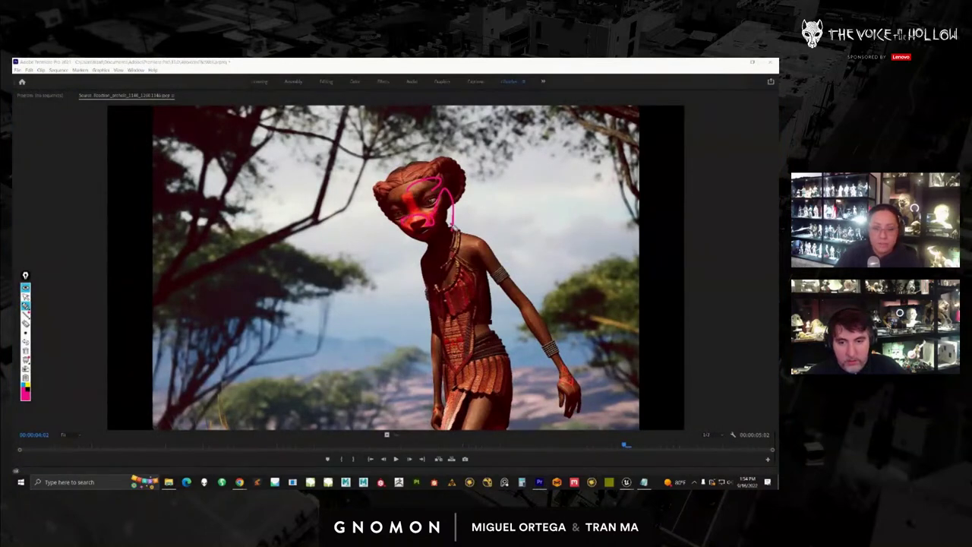
mouse_move(422, 229)
left_mouse_down()
mouse_move(423, 319)
mouse_move(454, 278)
left_mouse_up()
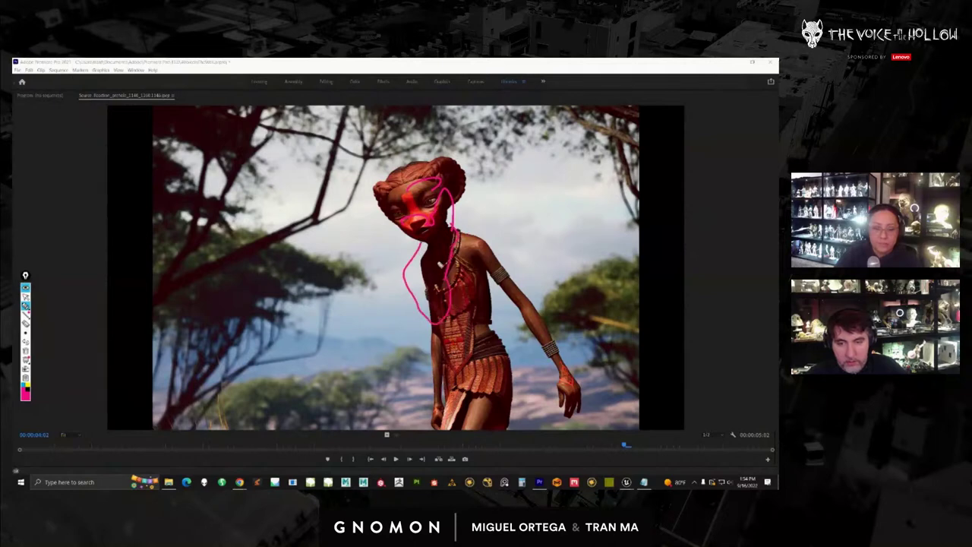
left_click(26, 351)
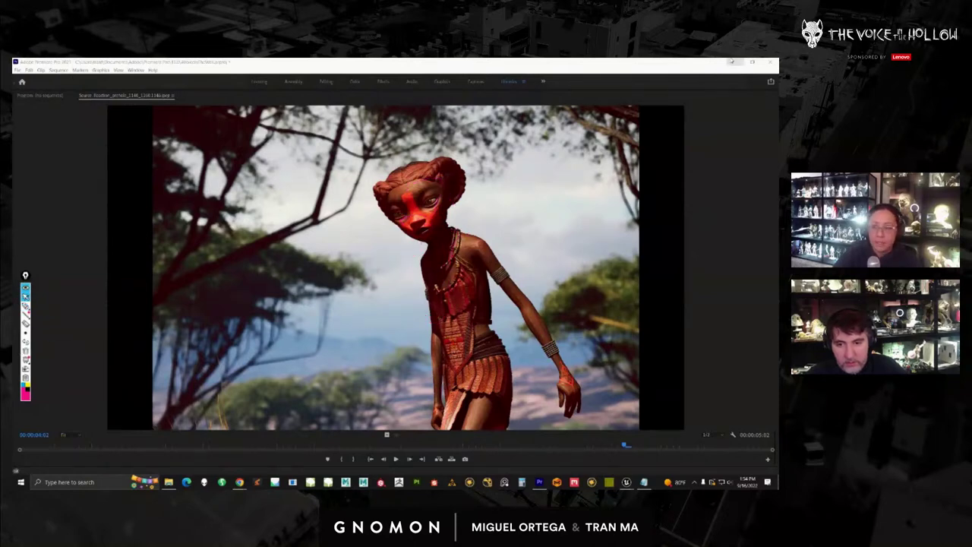
Return to Unreal Editor and circle the speared character in the viewport with the annotation pen, adding an arrow pointing at it
left_click(732, 62)
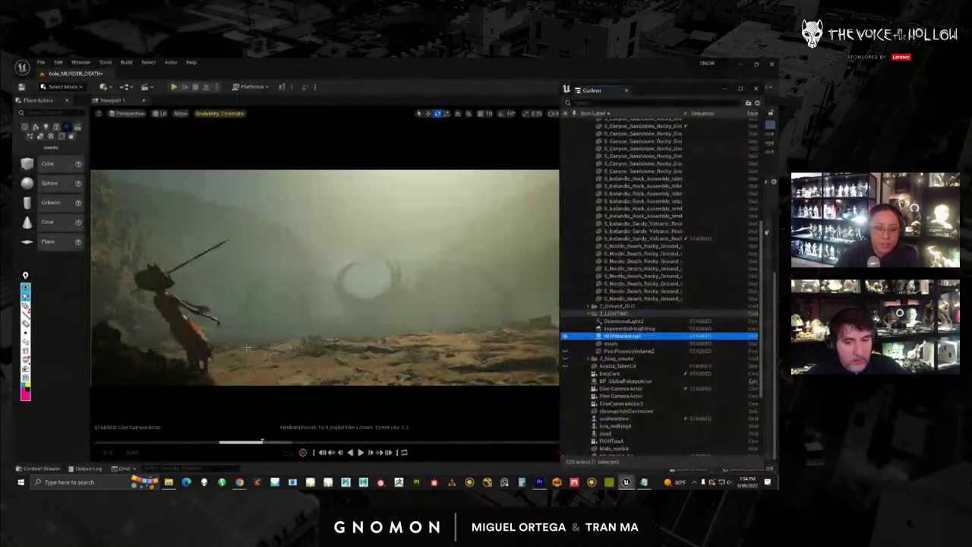
left_click(36, 304)
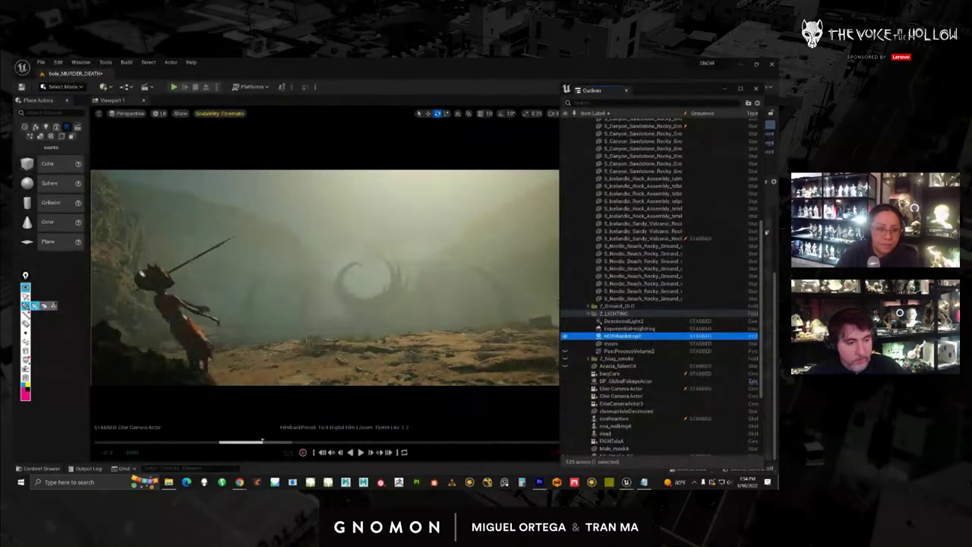
mouse_move(144, 266)
left_mouse_down()
mouse_move(244, 347)
mouse_move(125, 279)
left_mouse_up()
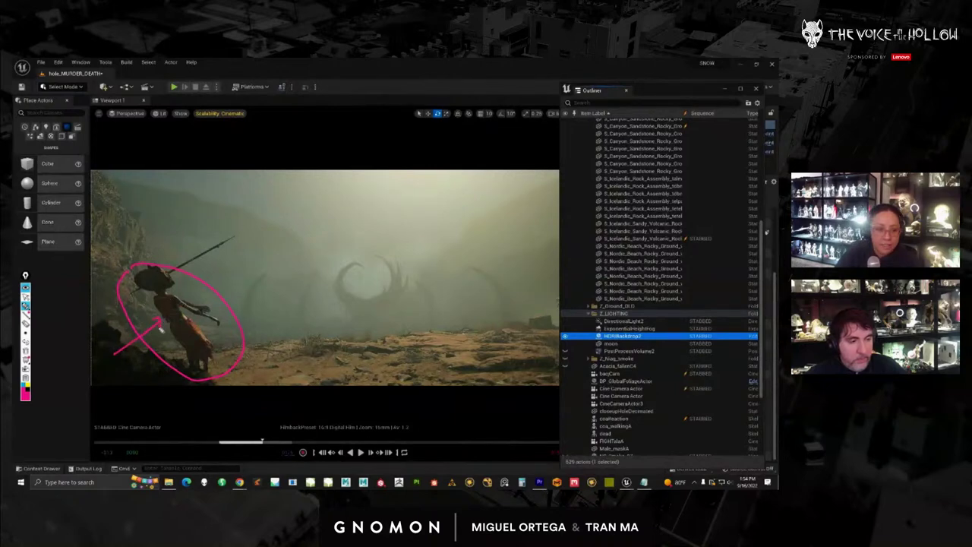
Circle the speared character's head in the viewport with the annotation pen, and clear all the pen marks
left_click_drag(161, 330, 157, 322)
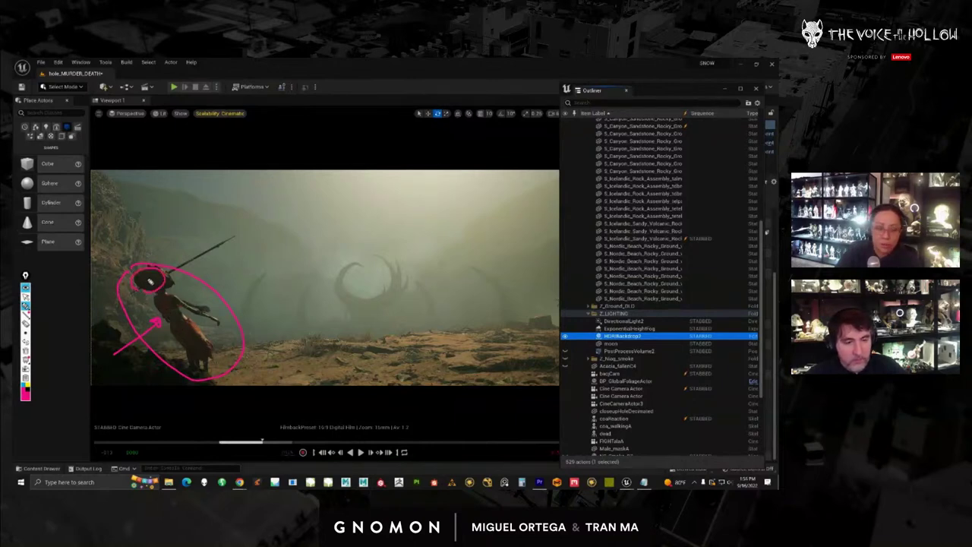
left_click(26, 355)
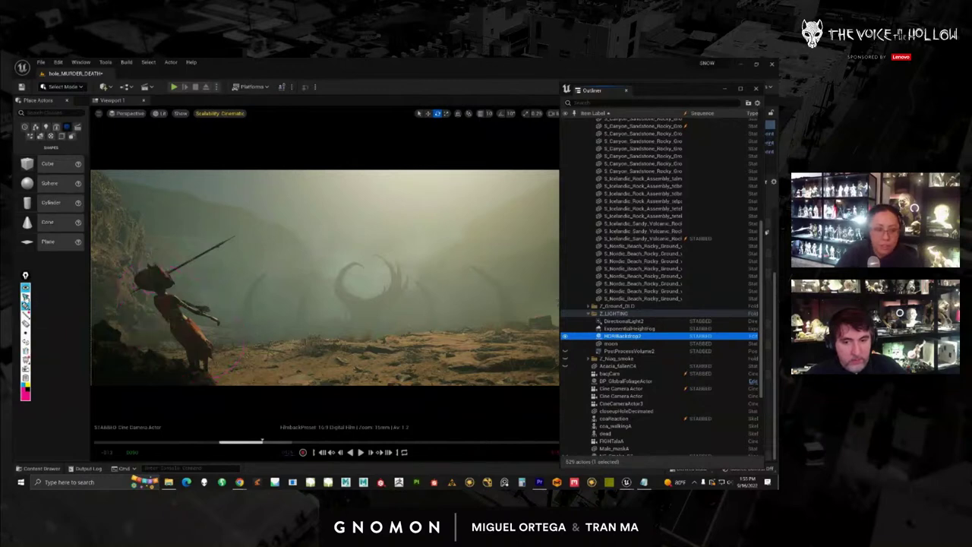
Switch to Premiere Pro, temporarily outline the lit edge of the red-painted character's hair bun, and return to Unreal Editor
left_click(539, 481)
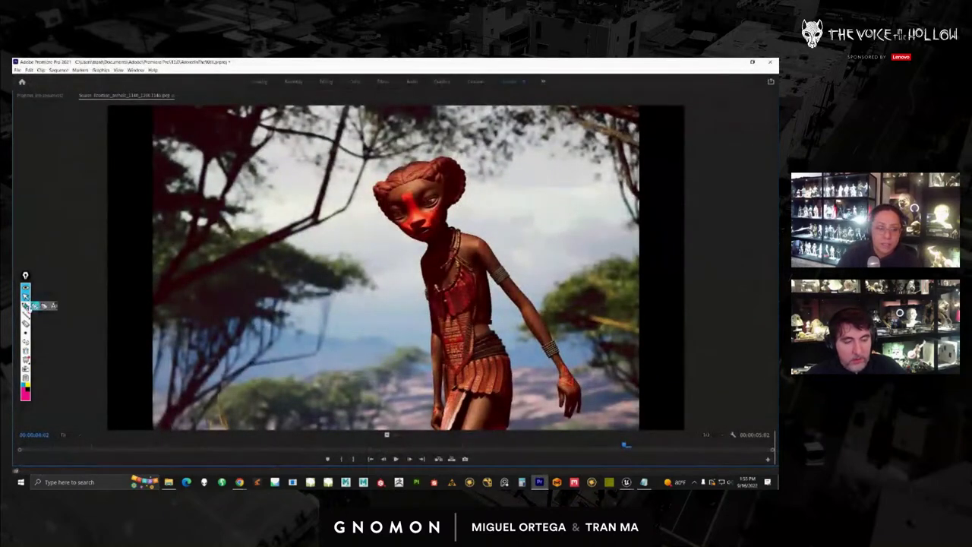
left_click(26, 306)
mouse_move(439, 175)
left_mouse_down()
mouse_move(440, 162)
mouse_move(457, 198)
left_mouse_up()
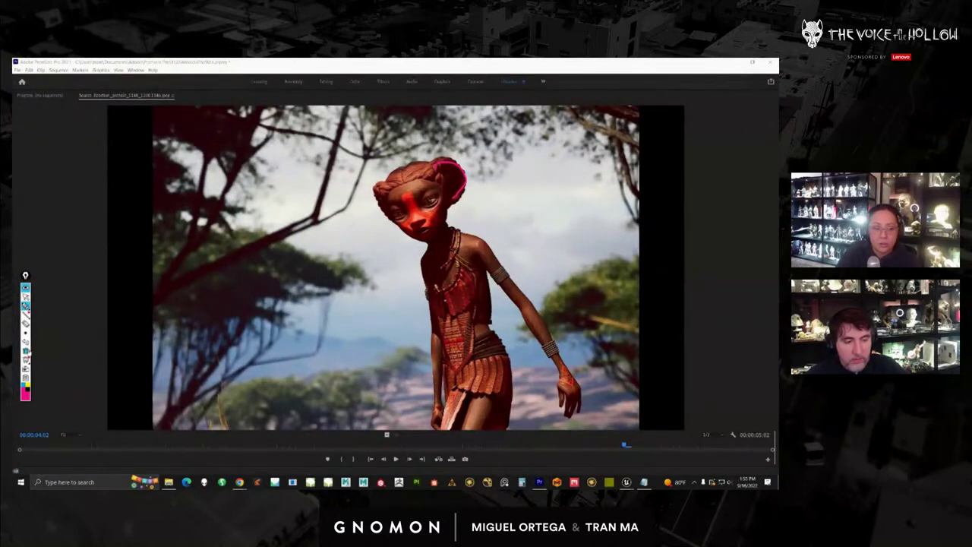
left_click(27, 351)
left_click(729, 65)
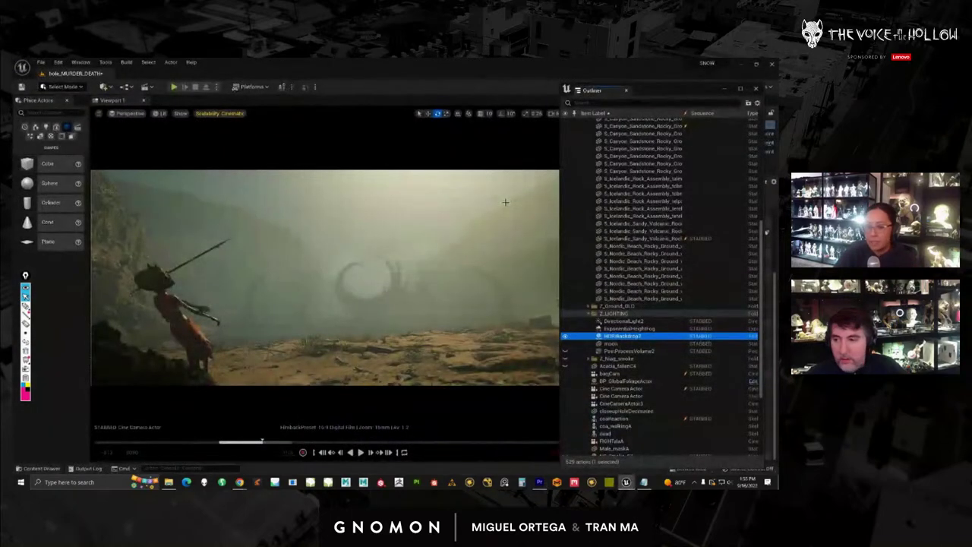
Select PostProcessVolume2 and switch it on and off repeatedly to compare the graded and ungraded shot, ending with it hidden
left_click(609, 350)
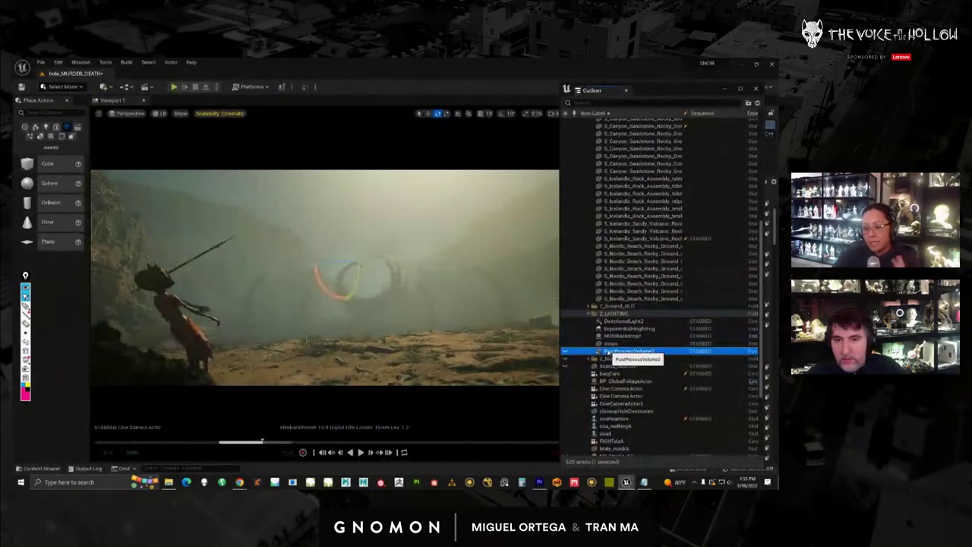
left_click(565, 352)
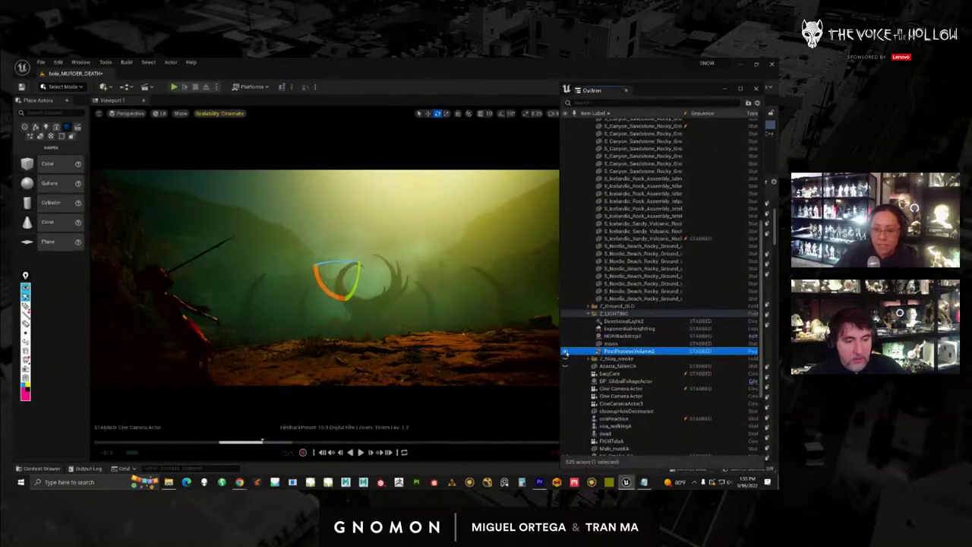
left_click(565, 351)
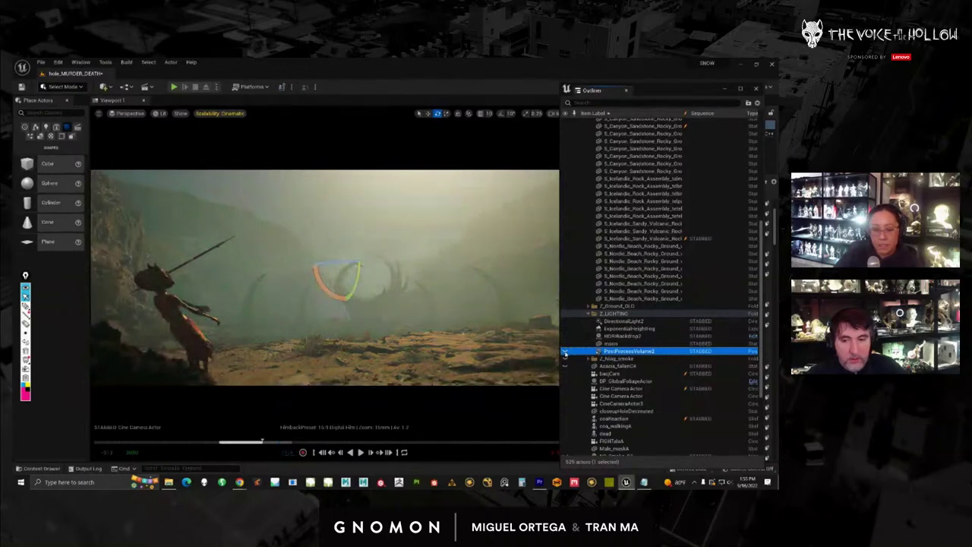
left_click(565, 351)
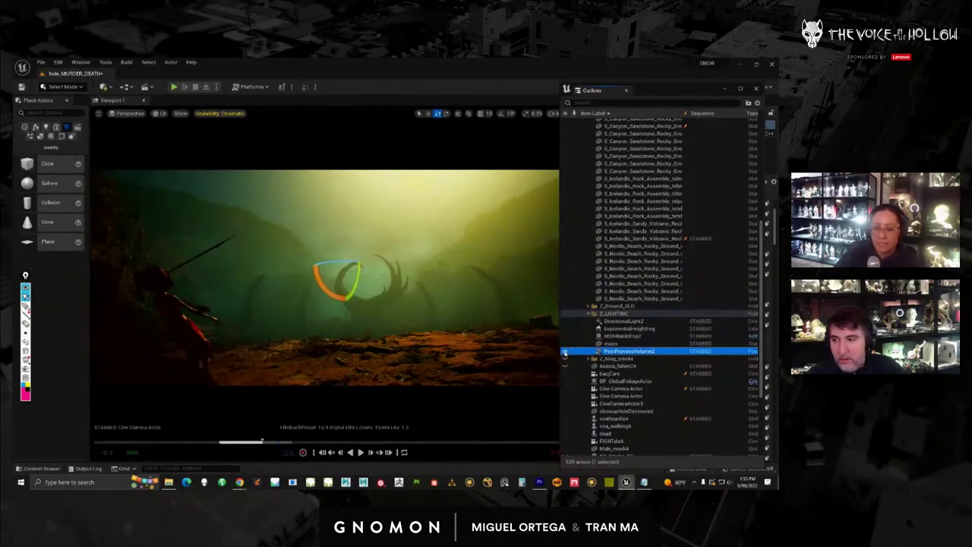
left_click(565, 351)
left_click(565, 351)
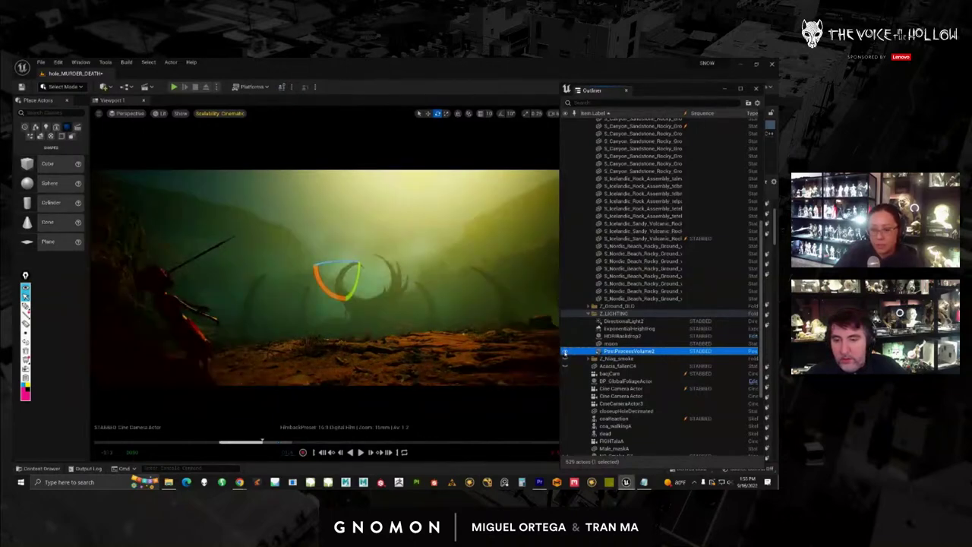
left_click(565, 352)
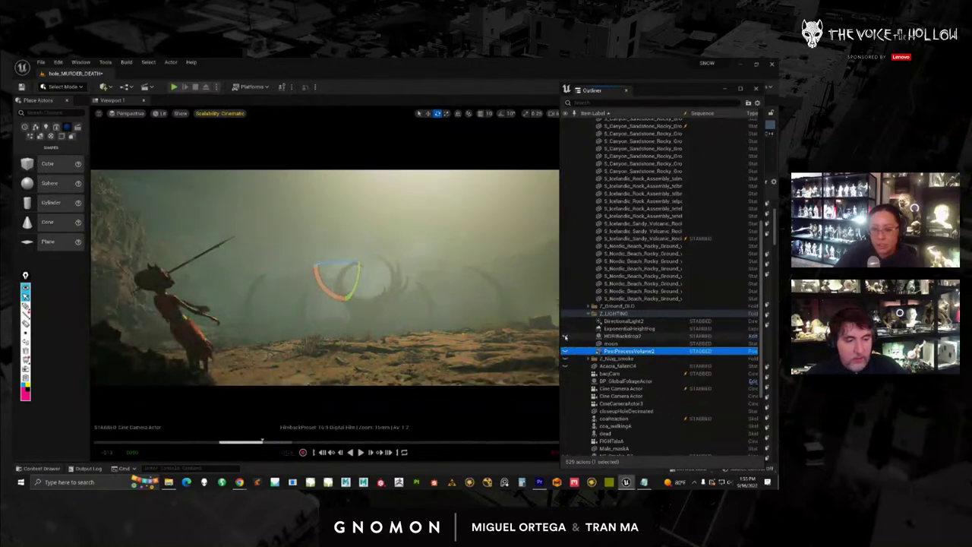
Hide HDRIBackdrop2, ExponentialHeightFog and DirectionalLight2 one after another to compare their contributions, and restore all three
left_click(565, 336)
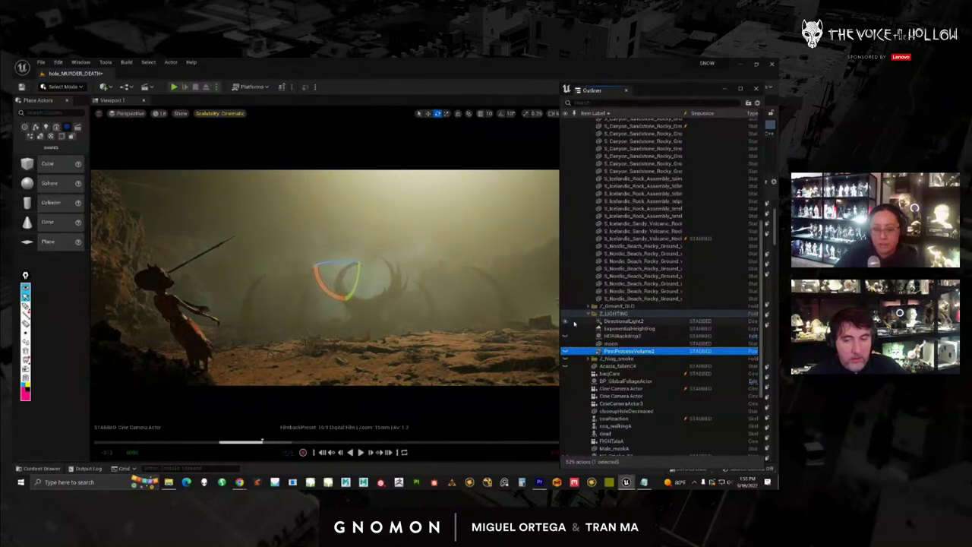
left_click(565, 330)
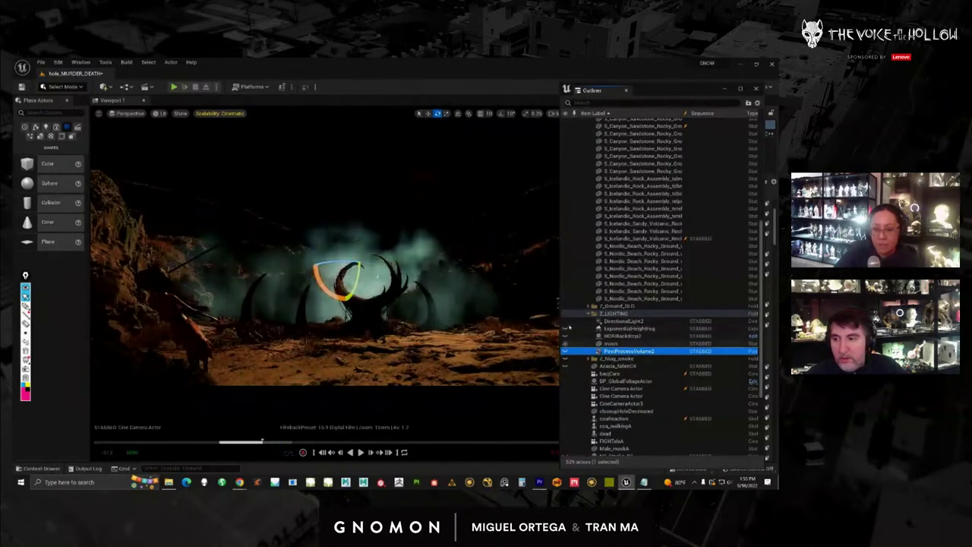
left_click(565, 321)
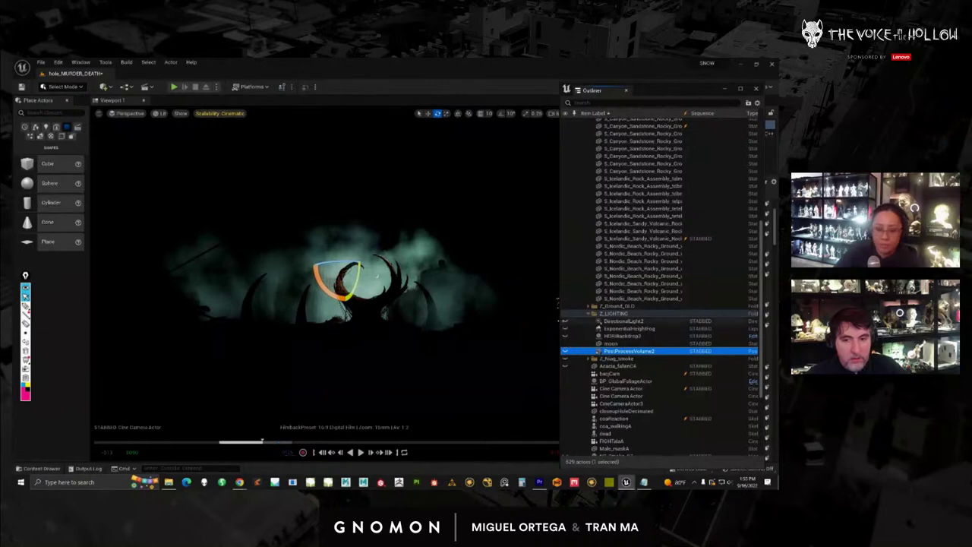
left_click(564, 321)
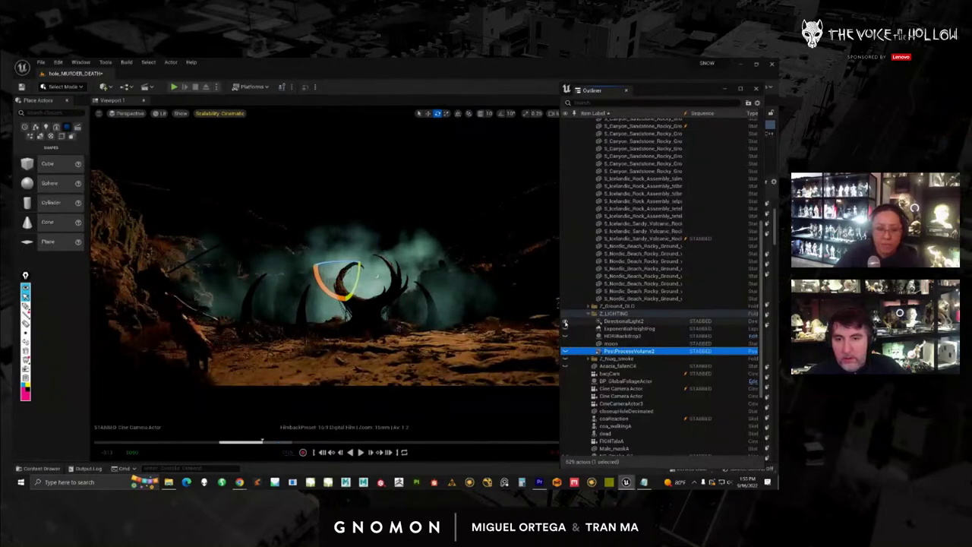
left_click(564, 330)
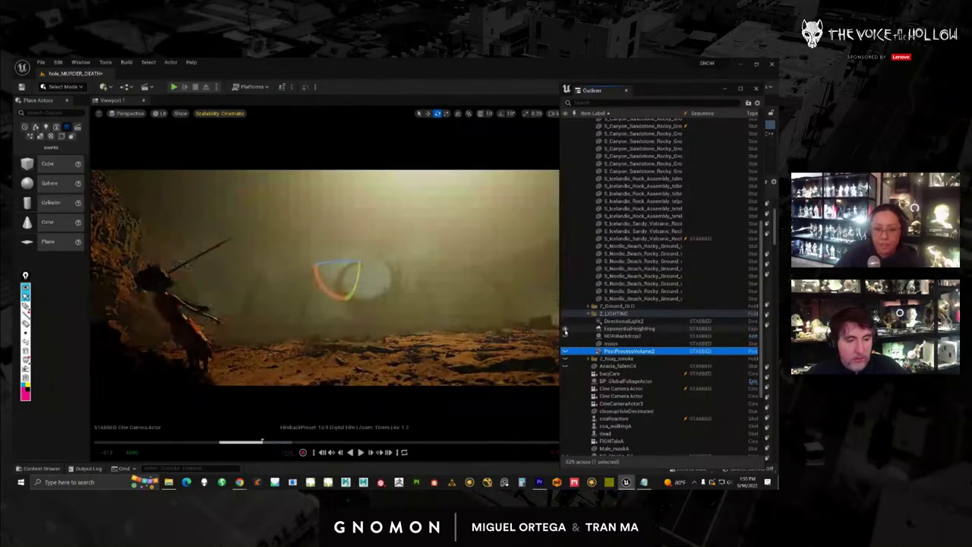
mouse_move(654, 93)
left_mouse_down()
mouse_move(698, 92)
mouse_move(666, 92)
left_mouse_up()
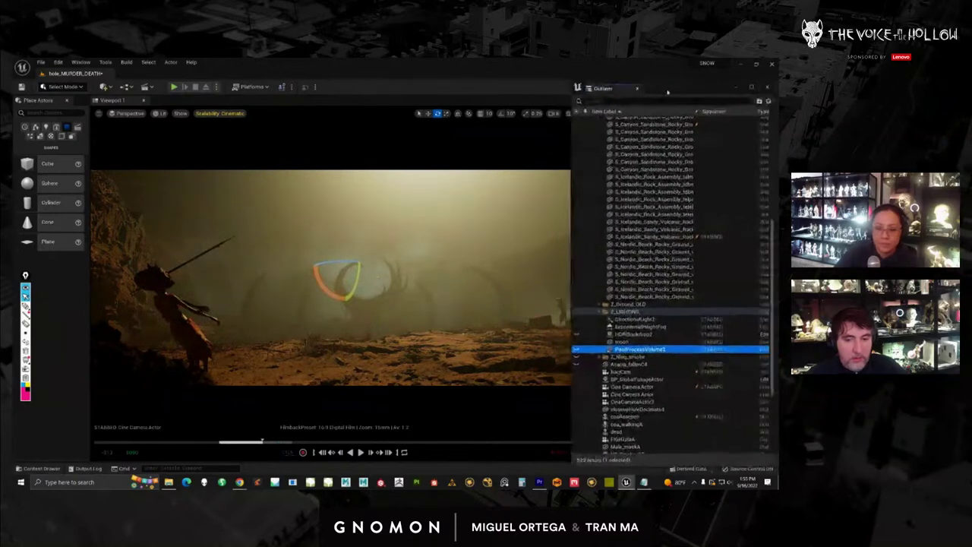
left_click(576, 335)
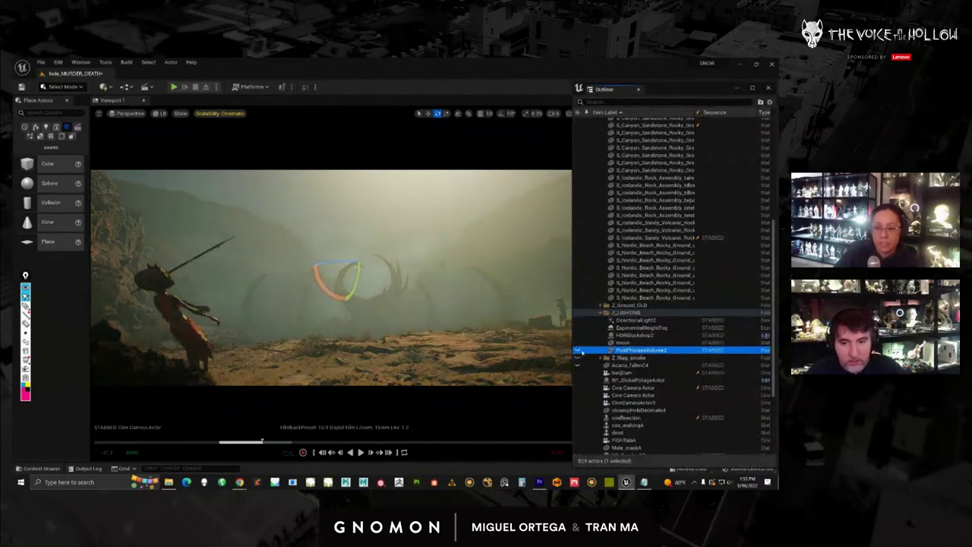
Show PostProcessVolume2 again and temporarily hide HDRIBackdrop2 to compare the graded shot with and without the backdrop
left_click(578, 350)
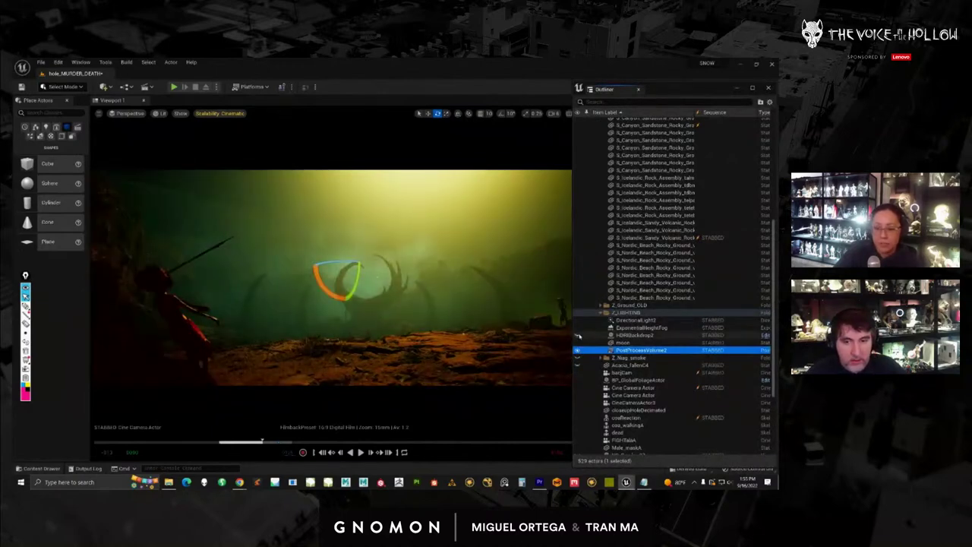
left_click(577, 358)
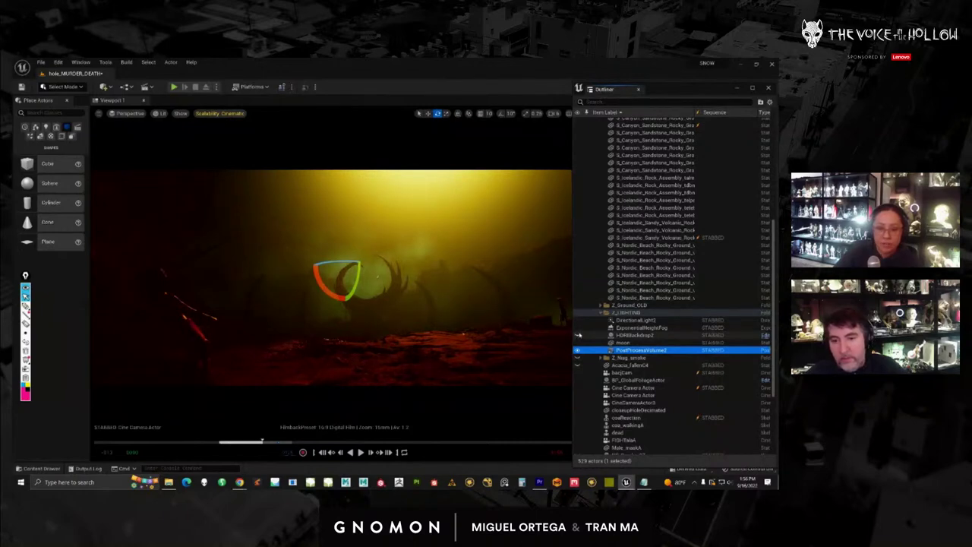
left_click(577, 335)
left_click(578, 343)
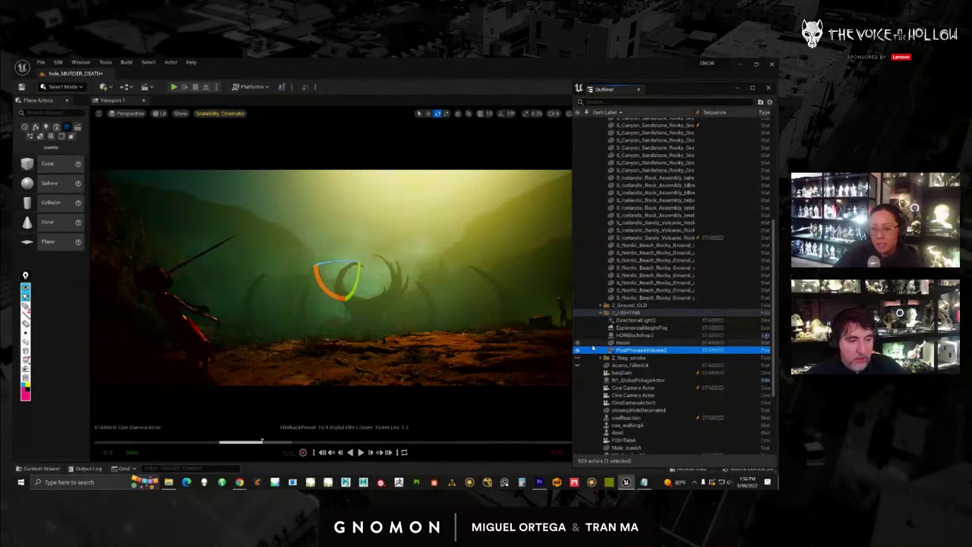
Select HDRIBackdrop2 and move the Outliner window out of the way to view the backdrop's details
left_click(635, 335)
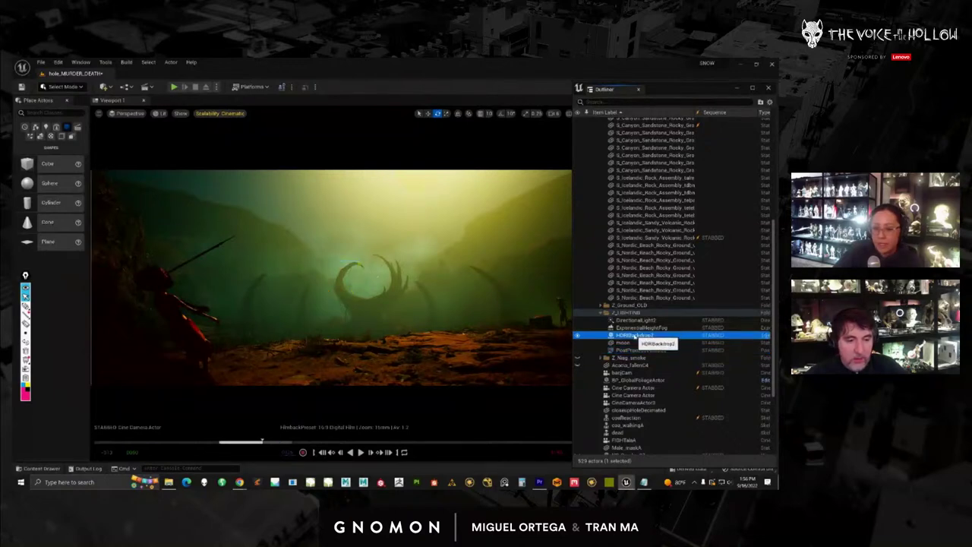
left_click_drag(687, 90, 778, 84)
scroll(766, 279, "up", 5)
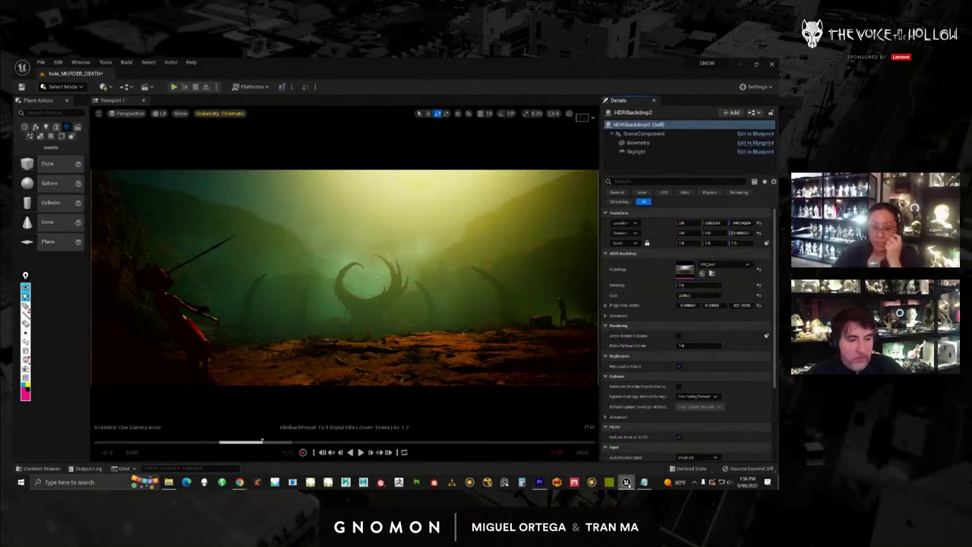
Bring up the Content Browser and collapse the Niagara folder and its parent Realistic_Starter_VFX_Pack_Niagara folder
mouse_move(626, 482)
left_click(574, 448)
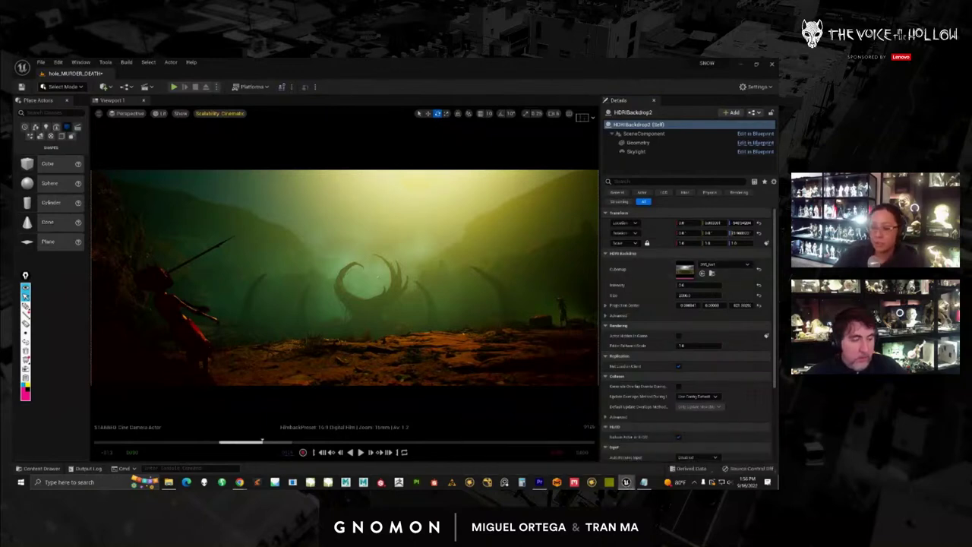
left_click_drag(492, 139, 515, 142)
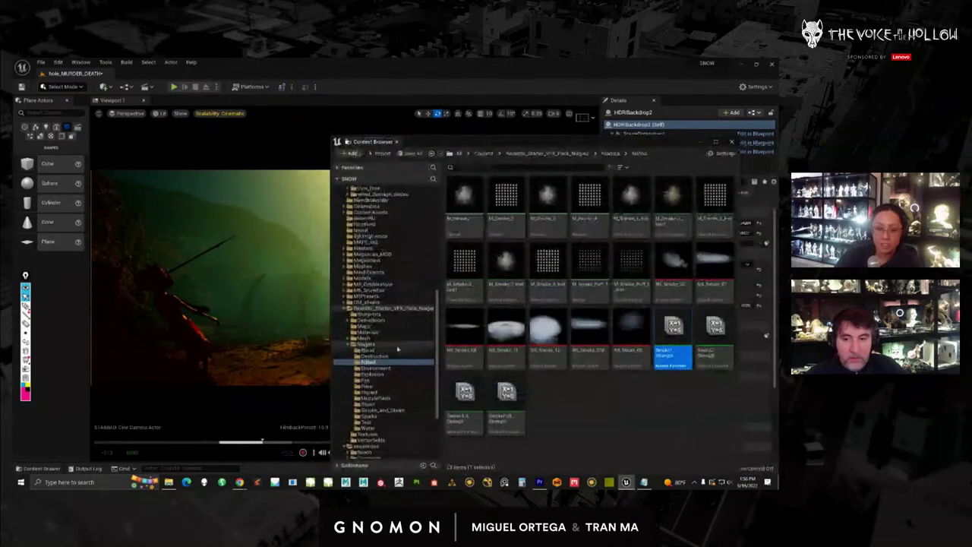
left_click(349, 345)
left_click(344, 309)
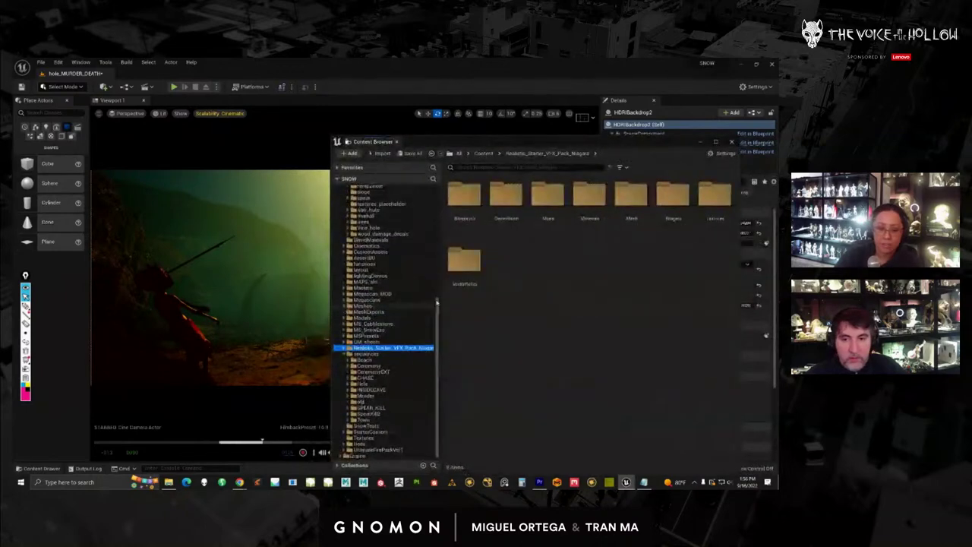
Open the hole_DEATH_CU level from the sequences/Murder/HOLE/DEATH folder
mouse_move(438, 378)
left_mouse_down()
mouse_move(439, 279)
mouse_move(435, 392)
left_mouse_up()
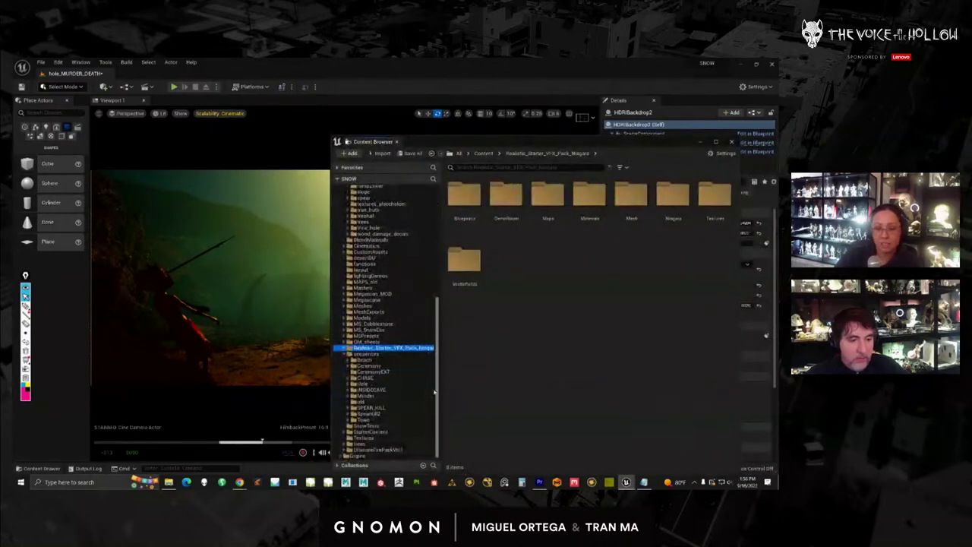
left_click(363, 372)
left_click_drag(363, 384, 365, 396)
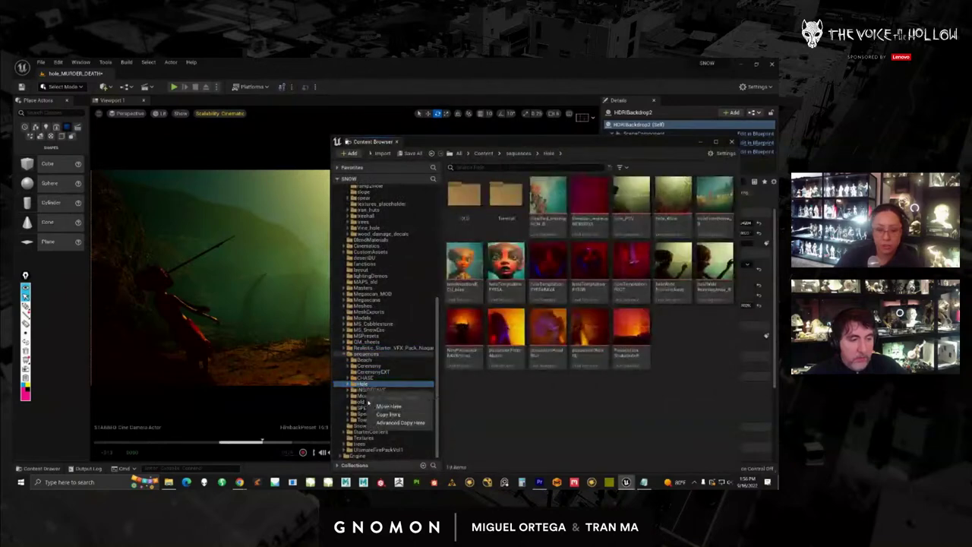
left_click(361, 396)
left_click(347, 395)
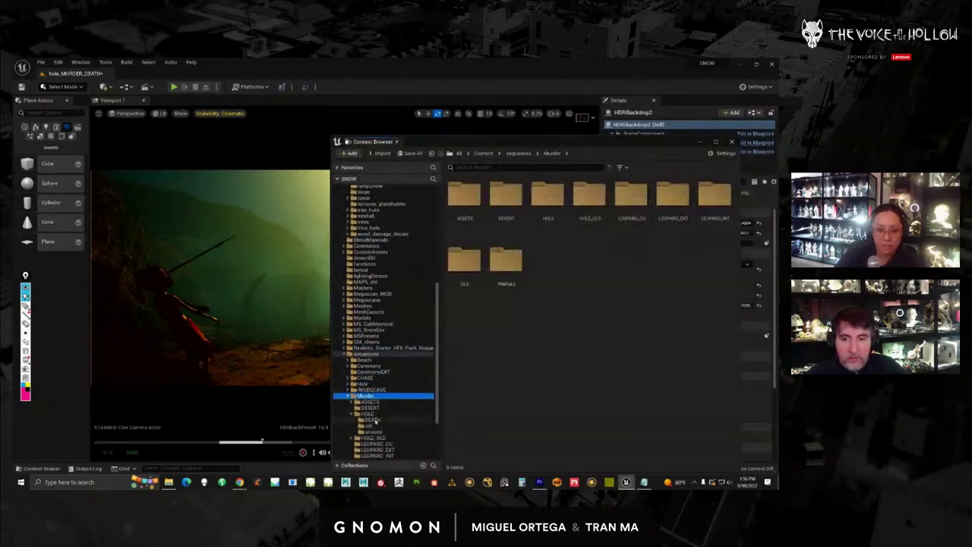
left_click(369, 419)
double_click(546, 203)
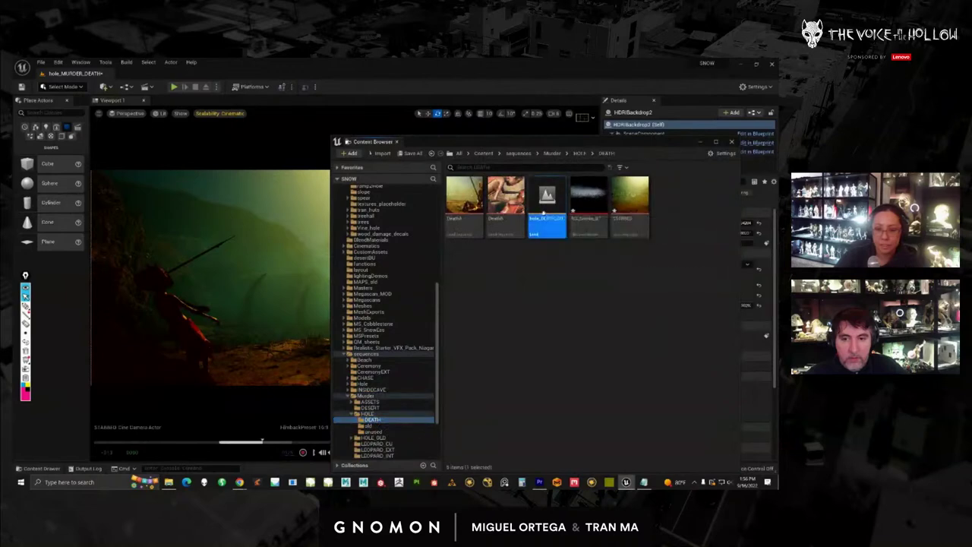
left_click(456, 352)
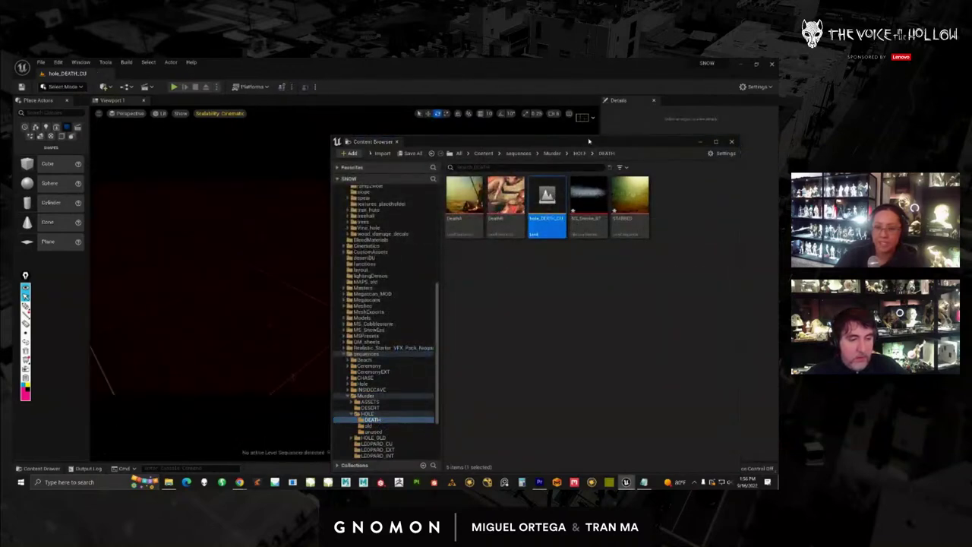
Open the DeathA sequence, move the Content Browser aside, and play the close-up of the red-painted character
left_click_drag(588, 141, 968, 149)
double_click(469, 201)
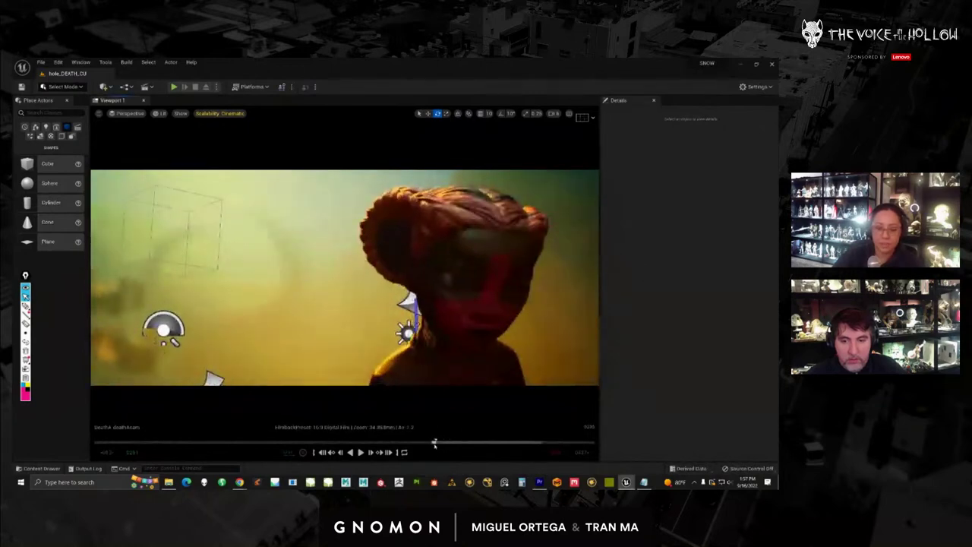
left_click(523, 311)
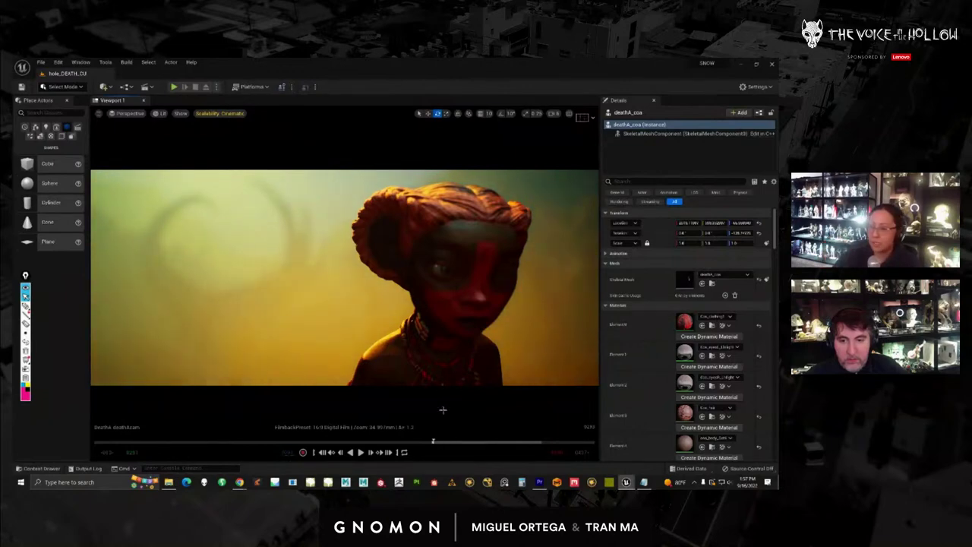
left_click_drag(433, 441, 433, 441)
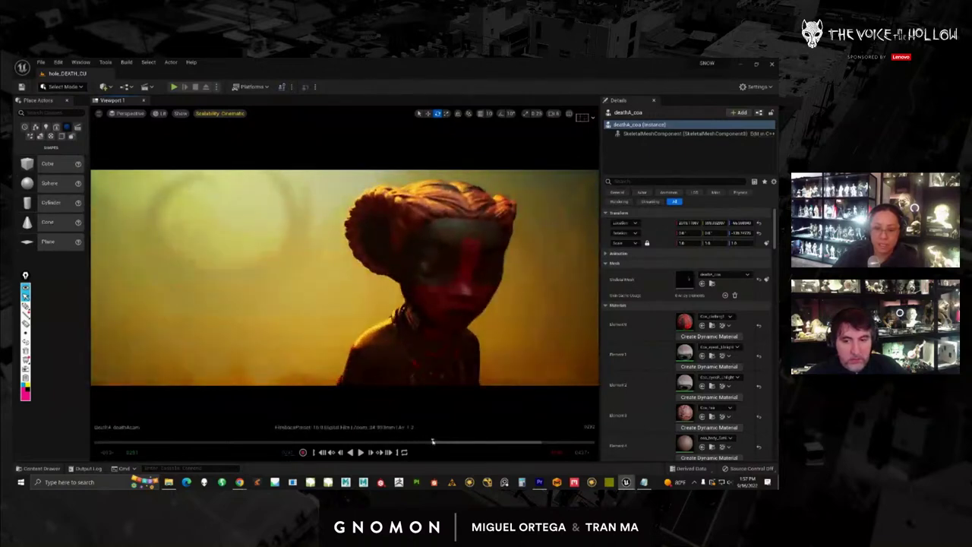
left_click(360, 451)
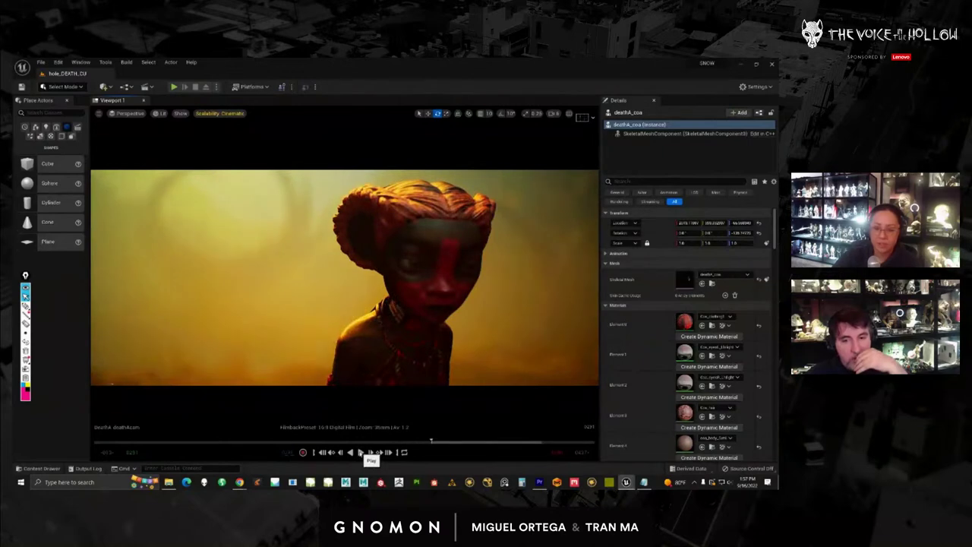
Play the DeathA close-up to the spear pose, pause it, and select HDRIBackdrop in the Outliner to view its details
left_click(361, 451)
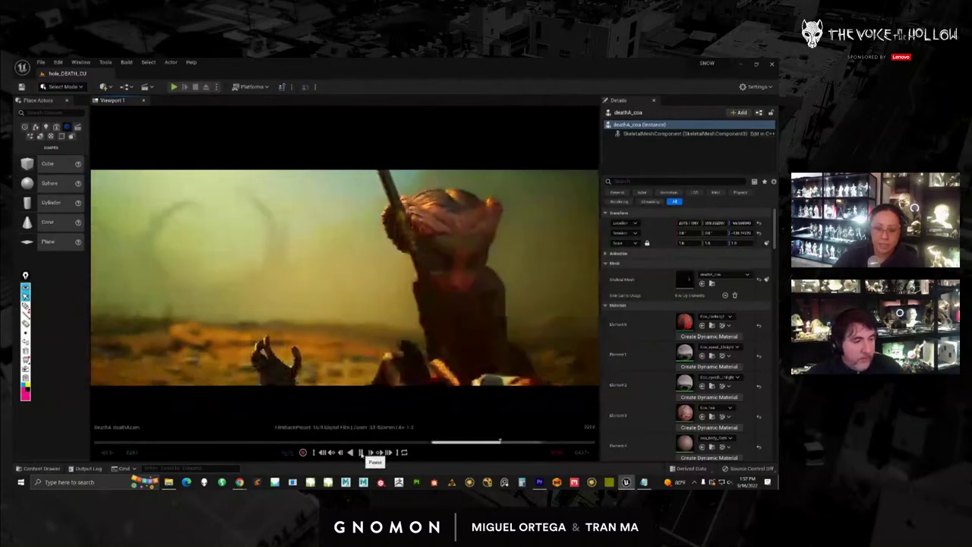
left_click(361, 452)
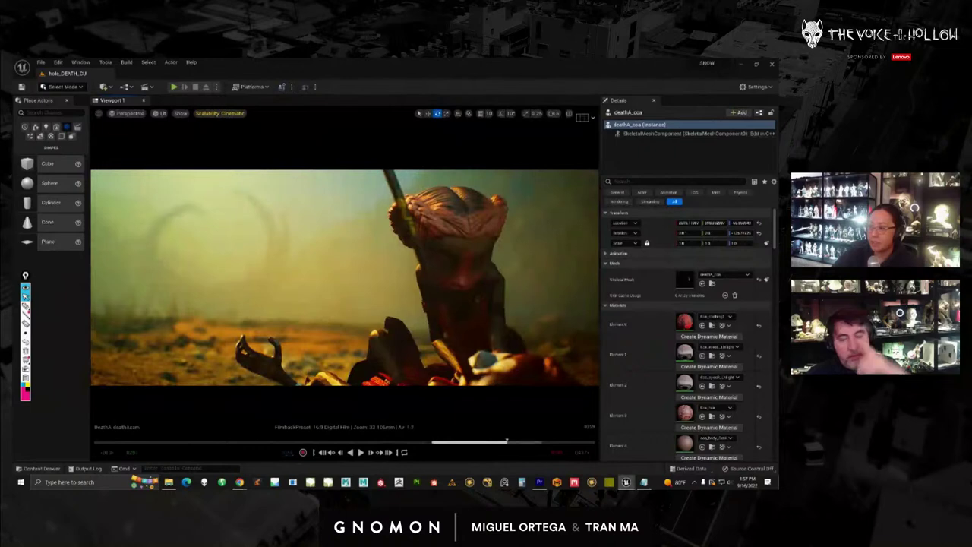
left_click_drag(778, 63, 664, 93)
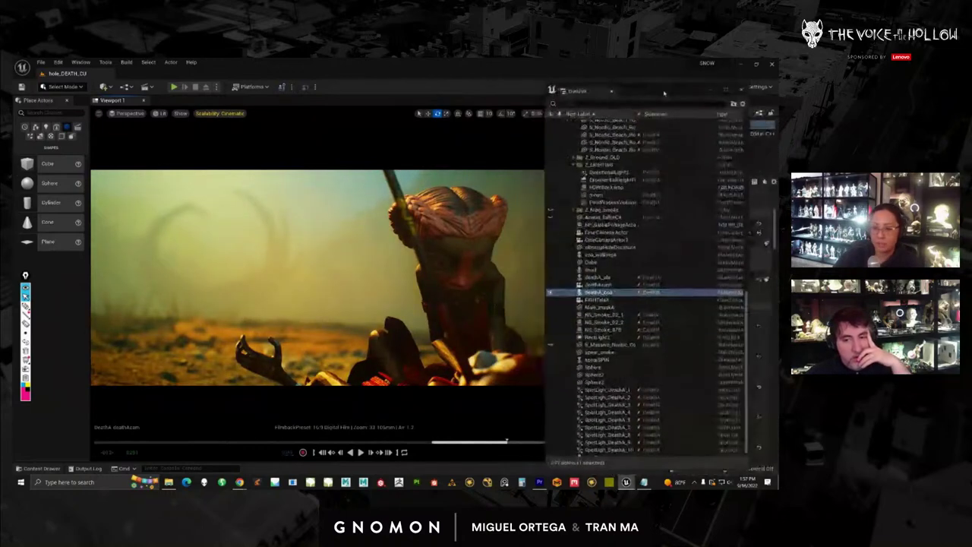
scroll(660, 271, "up", 3)
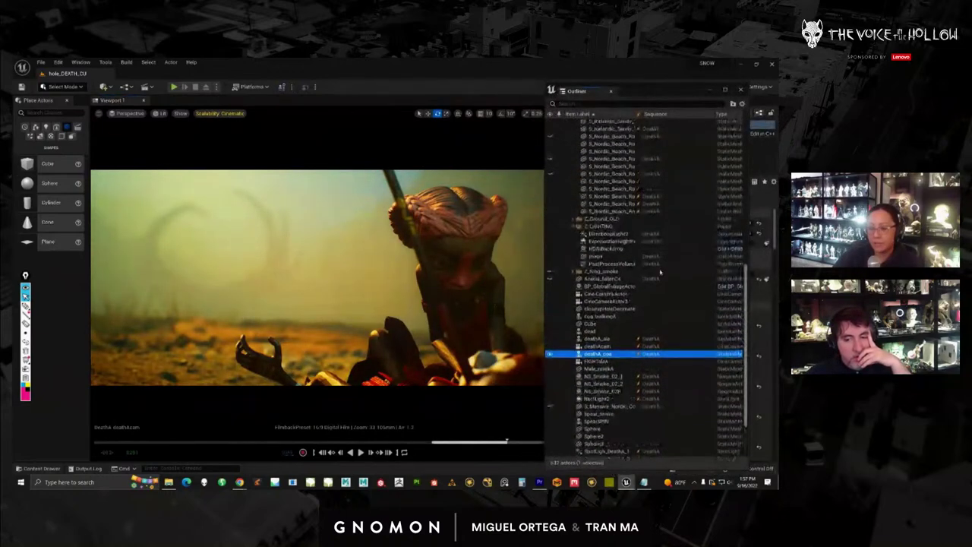
left_click(599, 249)
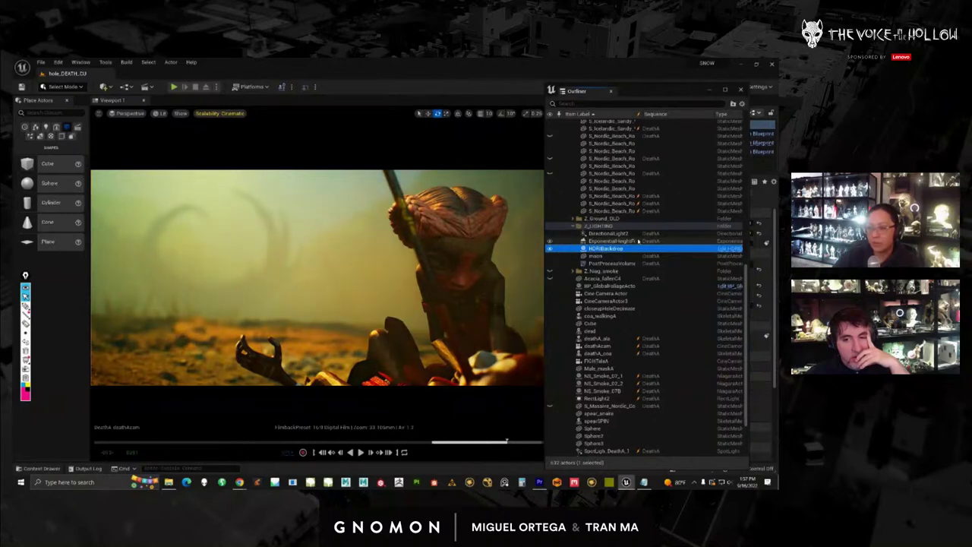
left_click_drag(776, 186, 307, 127)
left_click_drag(373, 133, 777, 152)
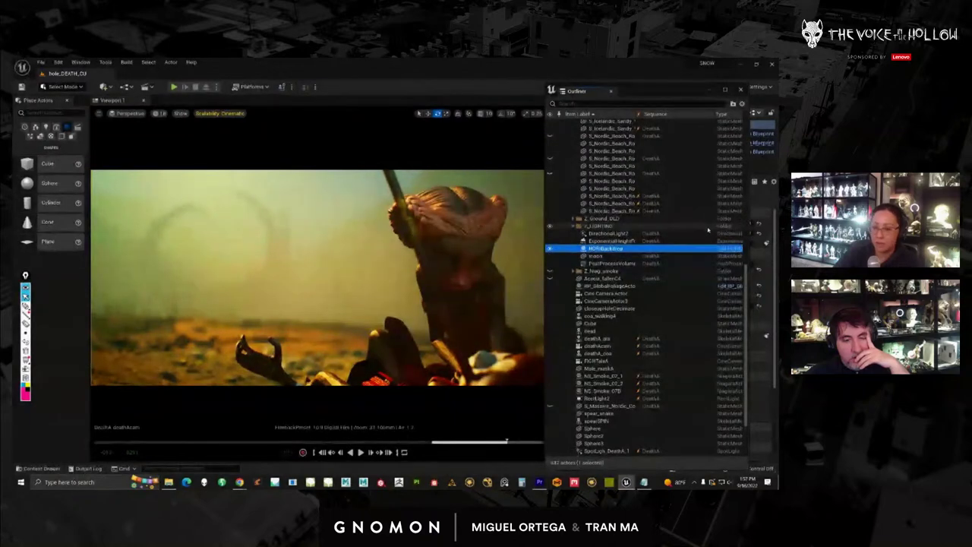
left_click_drag(662, 93, 674, 90)
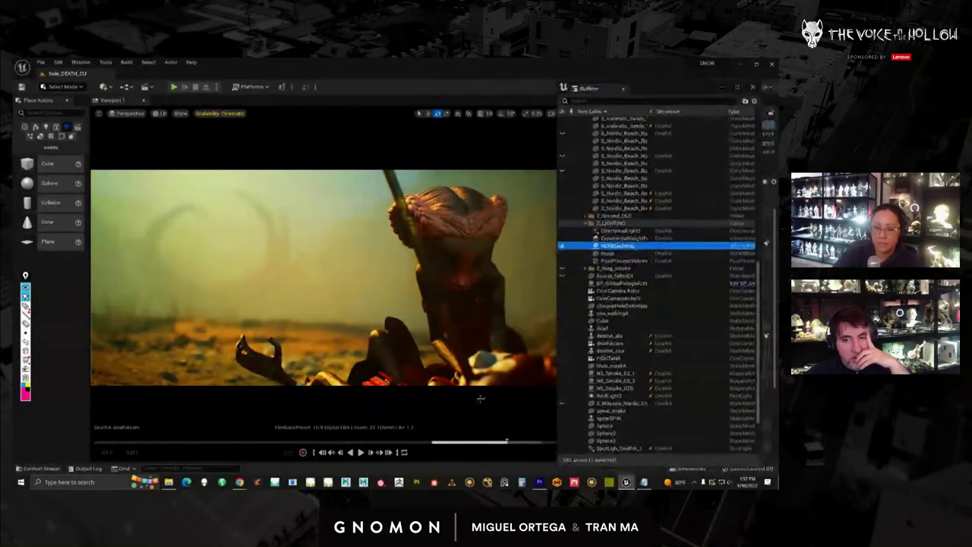
Hide the post-process volume, the exponential height fog and DirectionalLight2 in the Z_LIGHTING folder
left_click(563, 261)
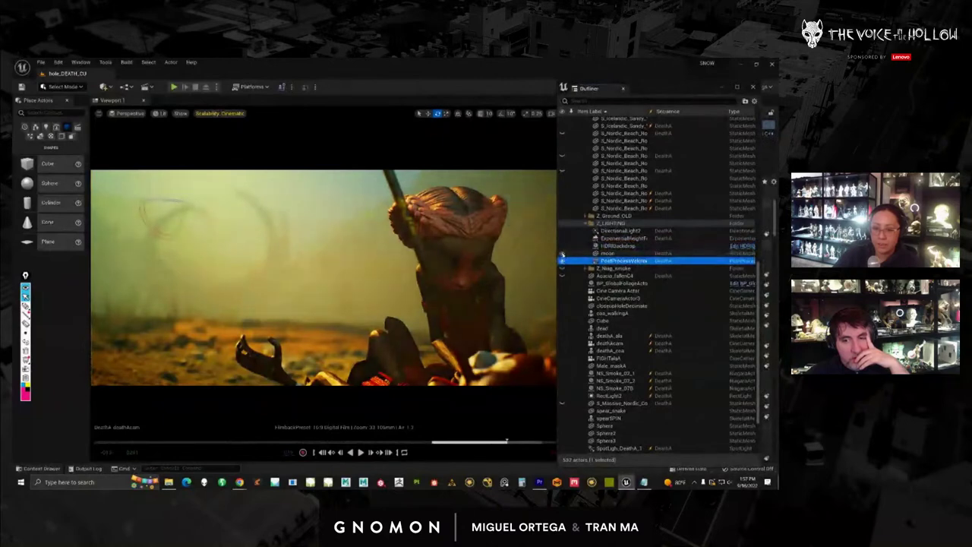
left_click(563, 263)
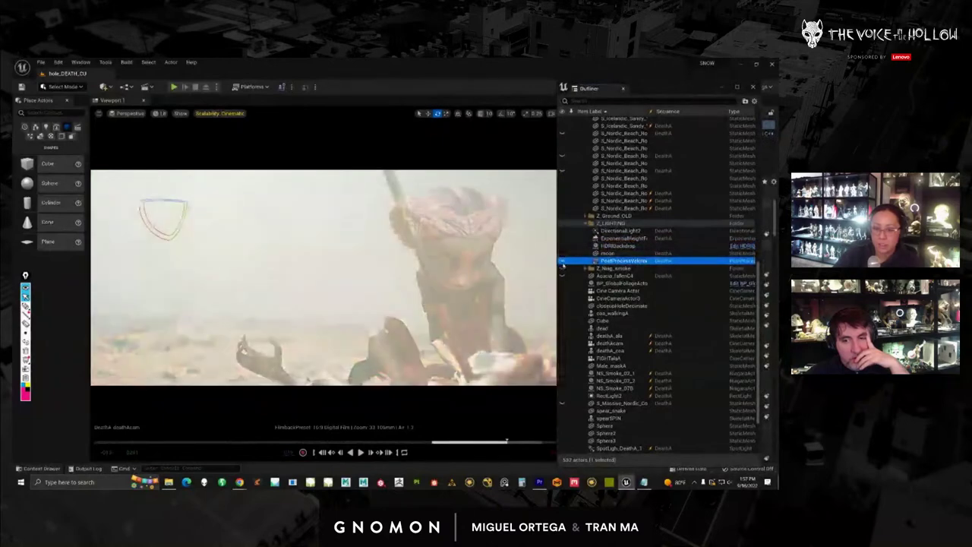
left_click(562, 237)
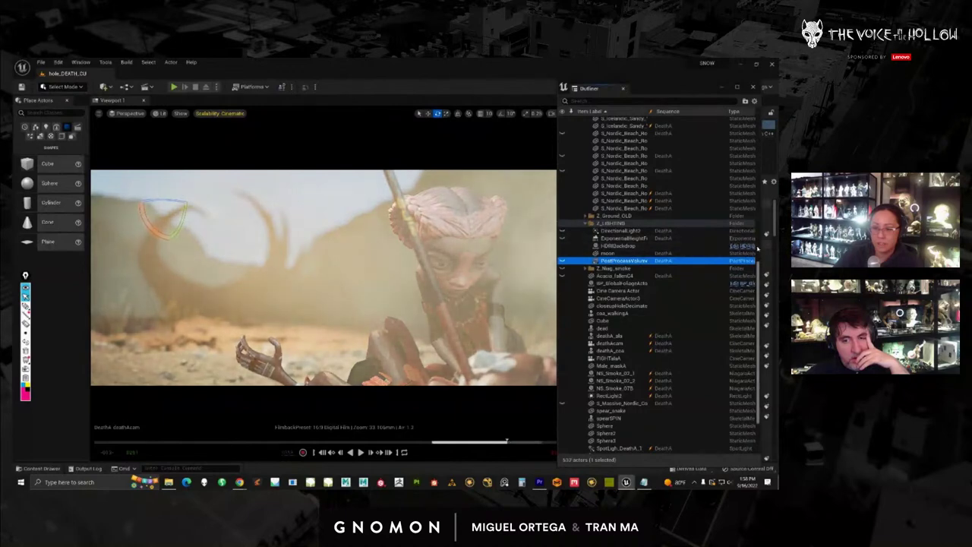
Hide the three smoke effects NS_Smoke_02_1, NS_Smoke_02_2 and NS_Smoke_07B together
left_click_drag(758, 266, 758, 266)
scroll(758, 265, "up", 4)
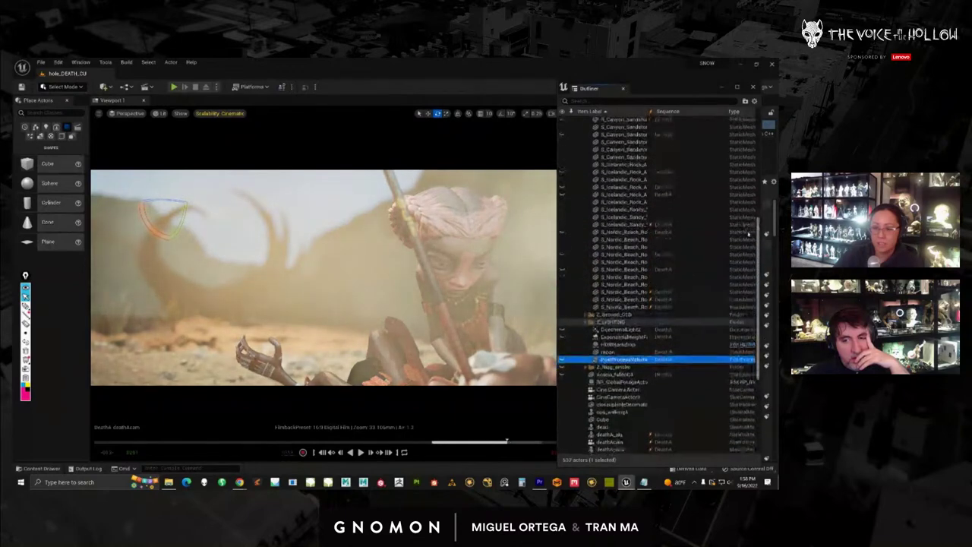
scroll(660, 294, "down", 8)
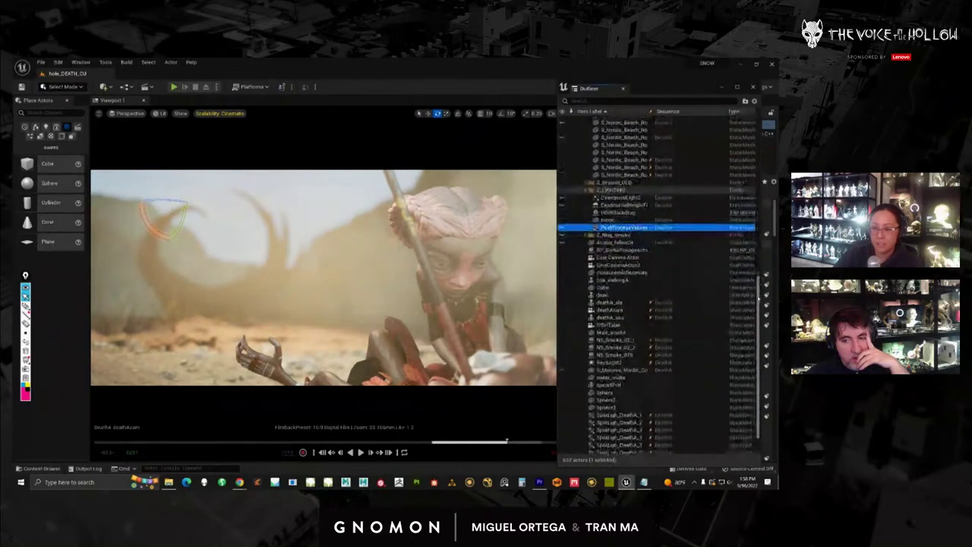
left_click(615, 308)
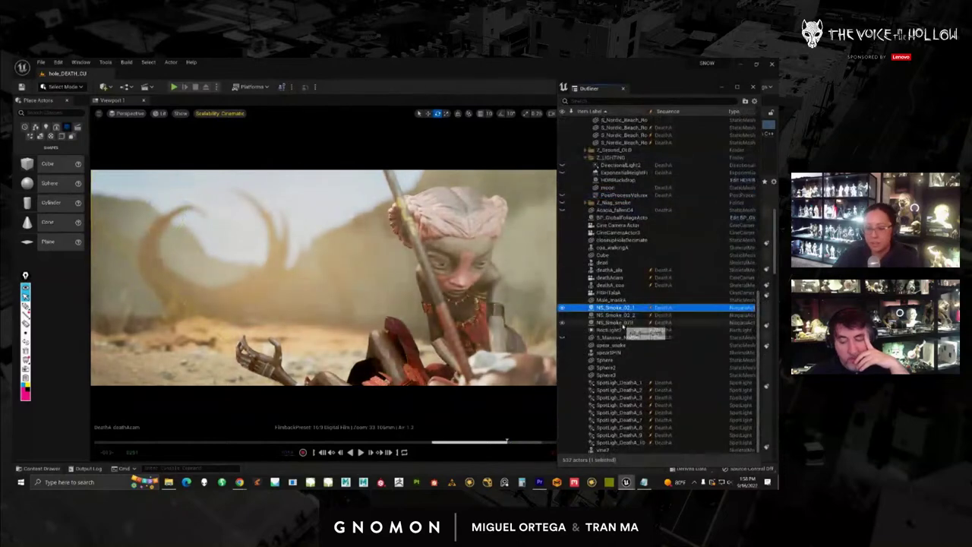
left_click(615, 322, "shift")
left_click(562, 315)
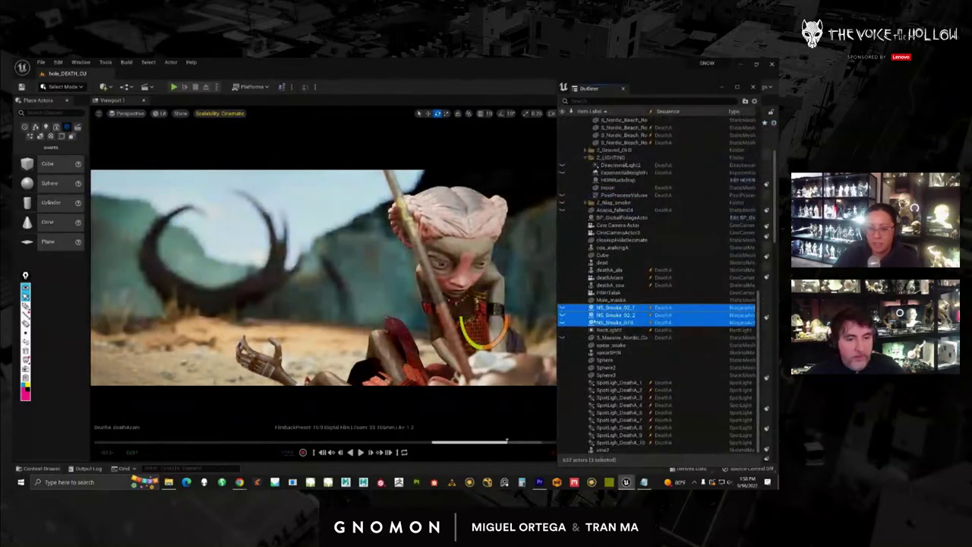
Select HDRIBackdrop again and move the Outliner window aside to view the shot lit by the backdrop alone
scroll(753, 283, "up", 3)
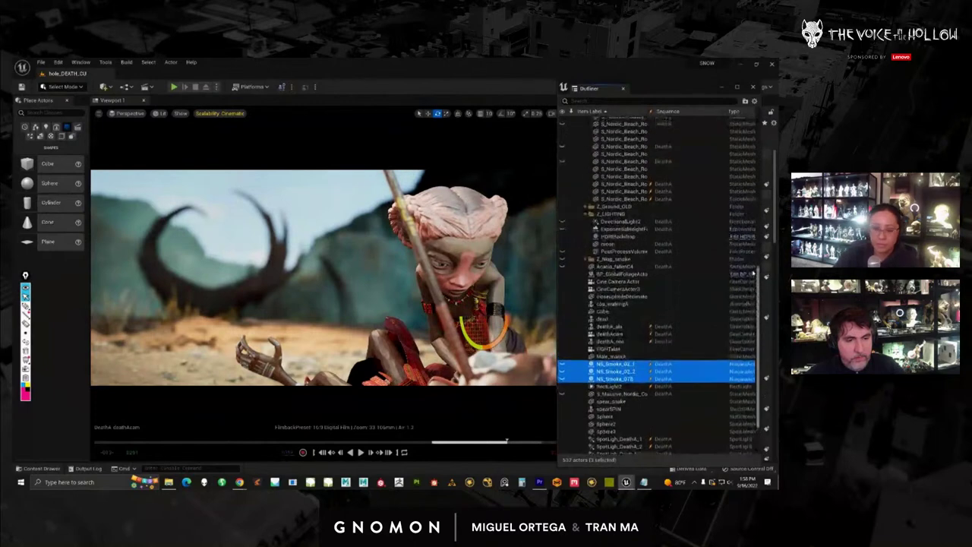
left_click(612, 226)
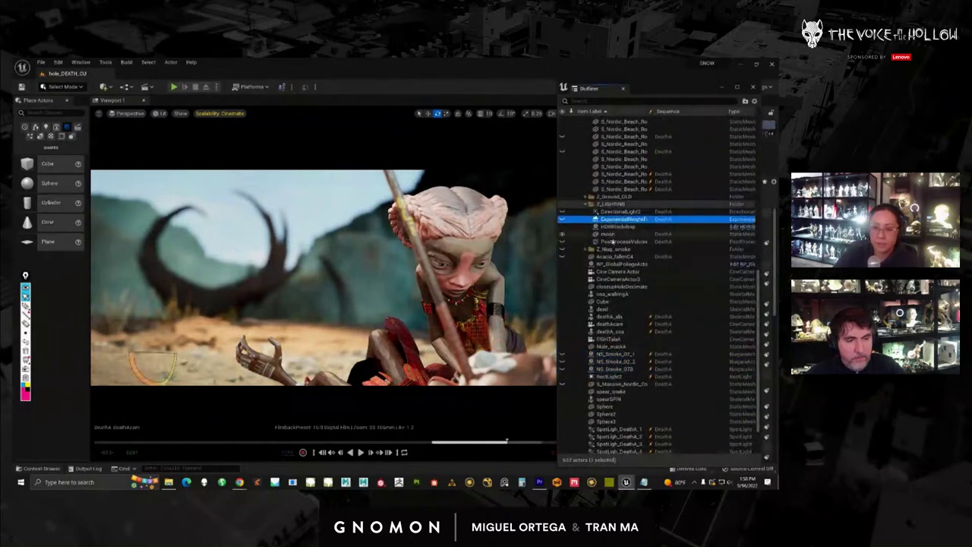
left_click_drag(650, 91, 777, 144)
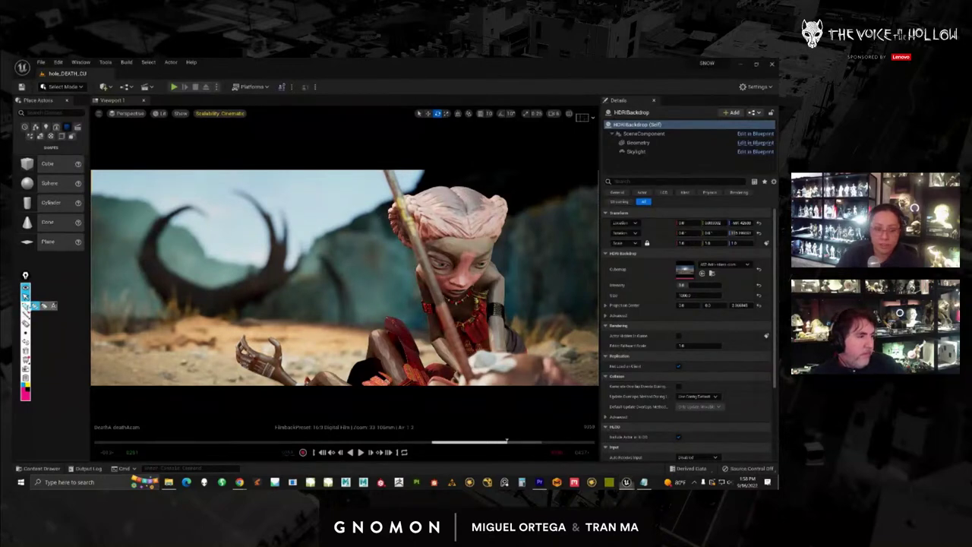
Outline the character and mark areas of her face and body with pink screen annotations, clearing each set of marks
left_click_drag(381, 218, 518, 273)
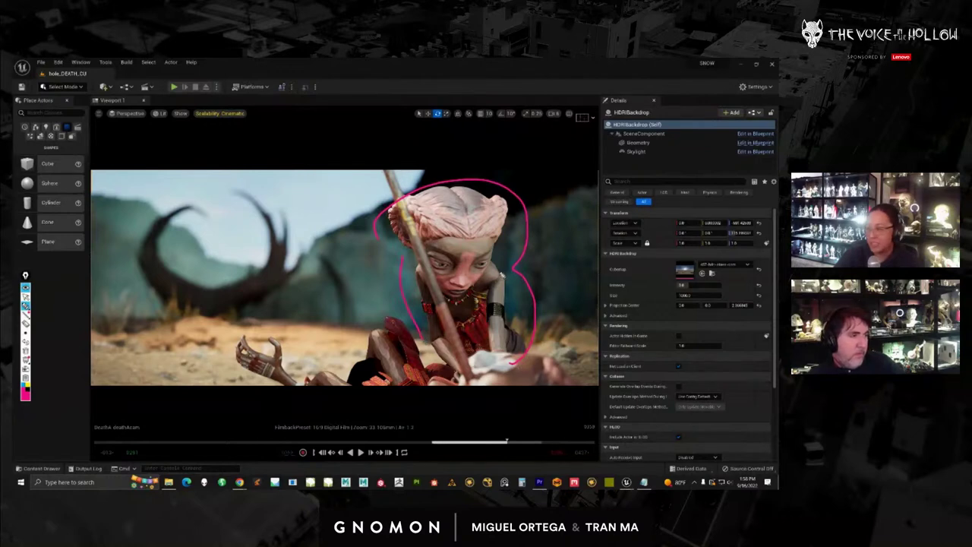
left_click_drag(495, 272, 492, 266)
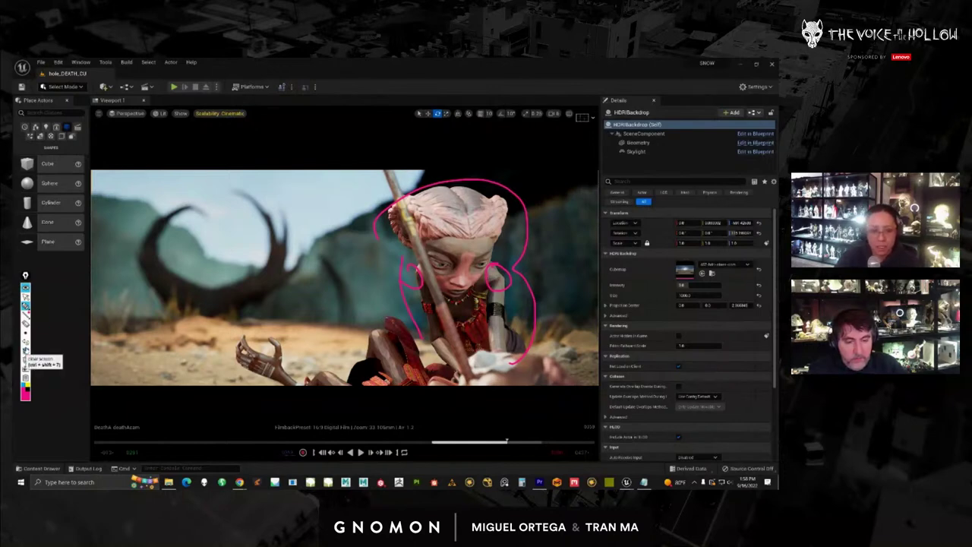
left_click(25, 355)
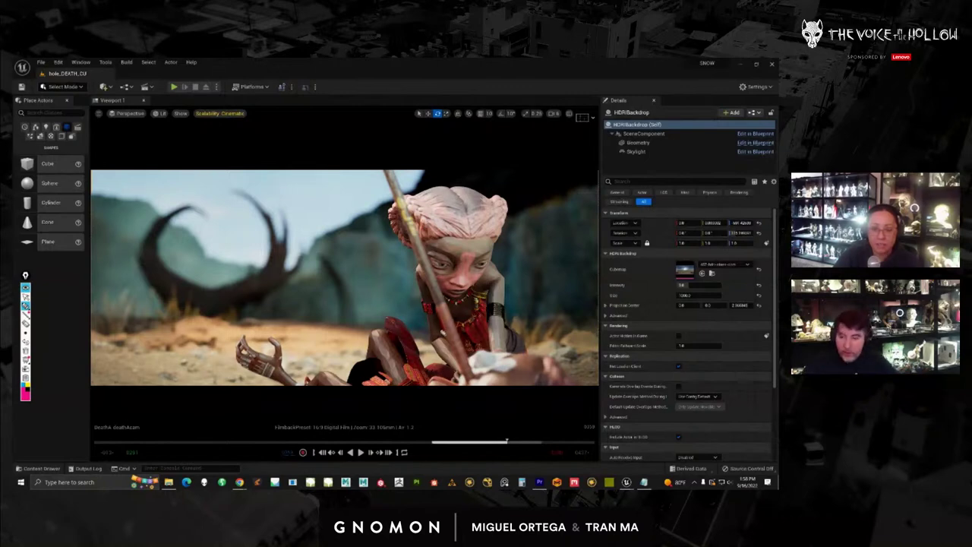
left_click_drag(418, 343, 436, 332)
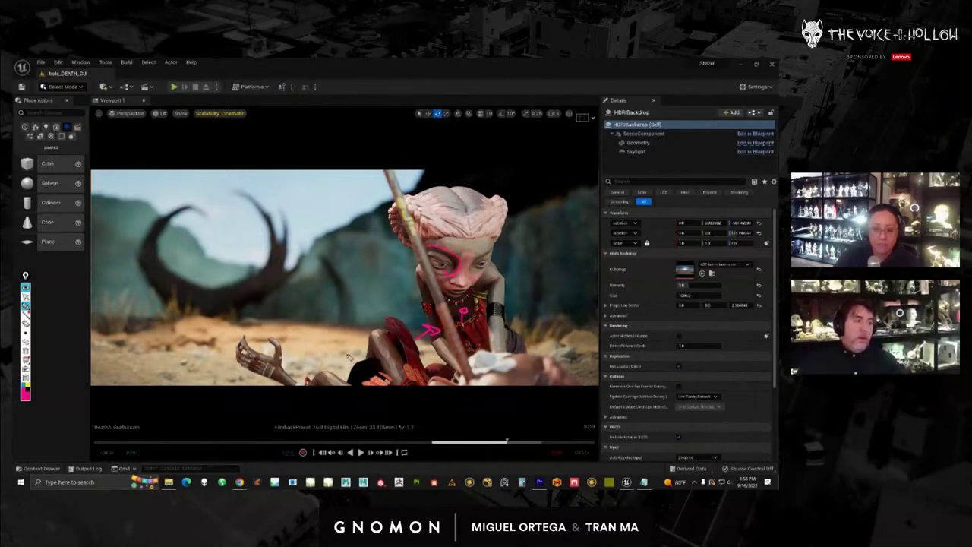
left_click(25, 351)
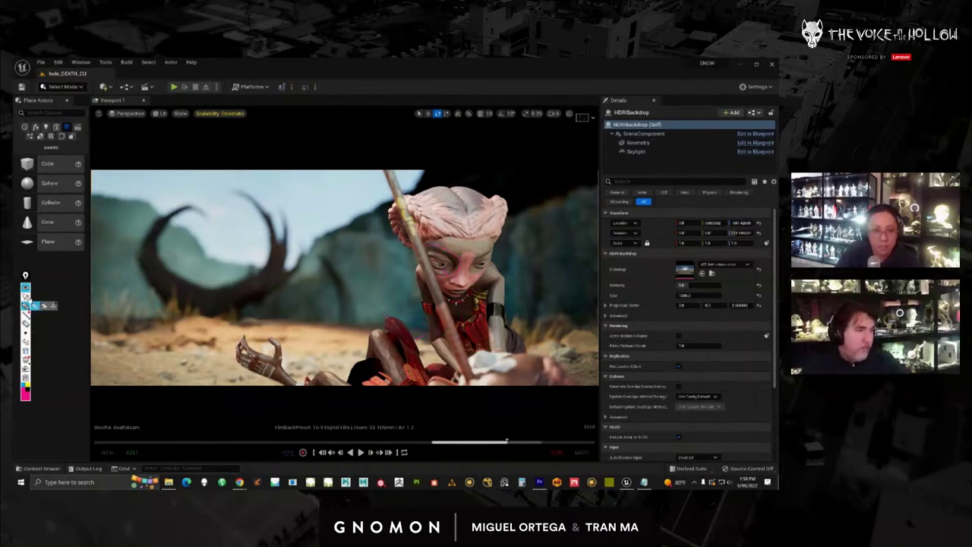
left_click(26, 296)
Switch to Premiere Pro to view the clip of the red-painted character, and return to the Unreal level
left_click(539, 482)
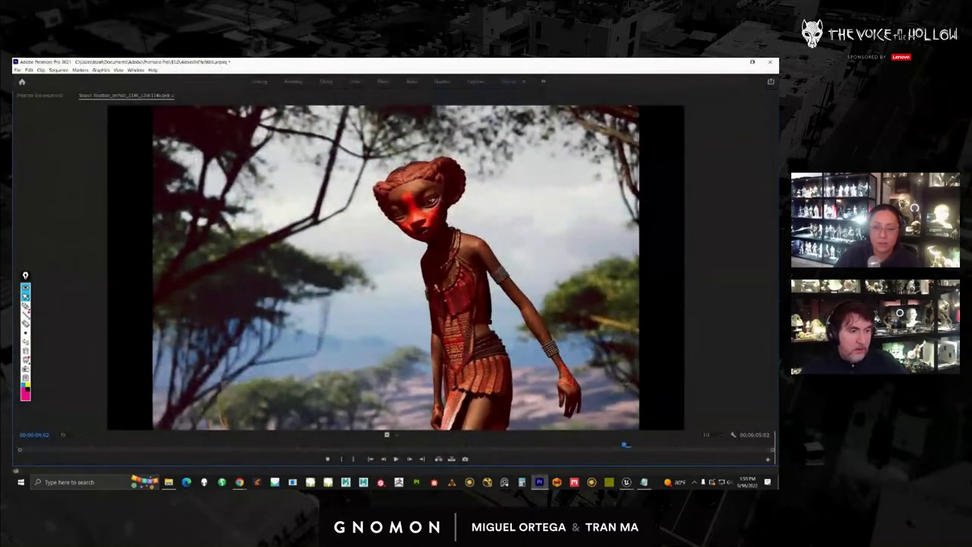
left_click(733, 63)
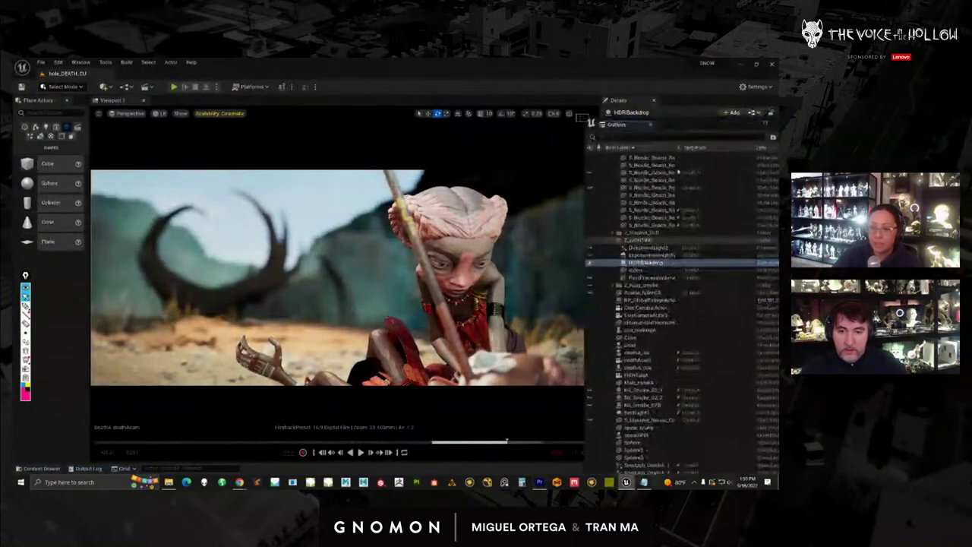
Unhide DirectionalLight2, the exponential height fog and the post-process volume, comparing the shot with the grade off and on
left_click(600, 248)
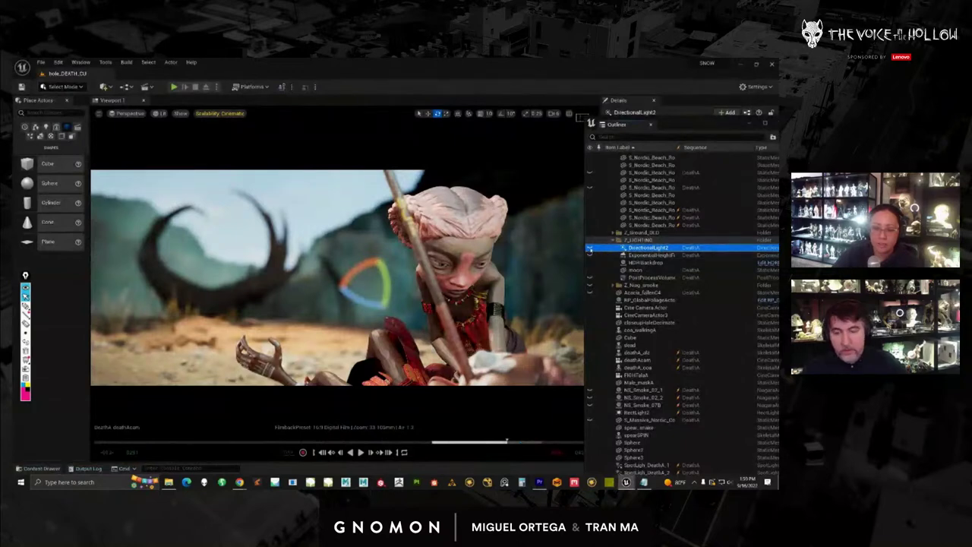
left_click(590, 255)
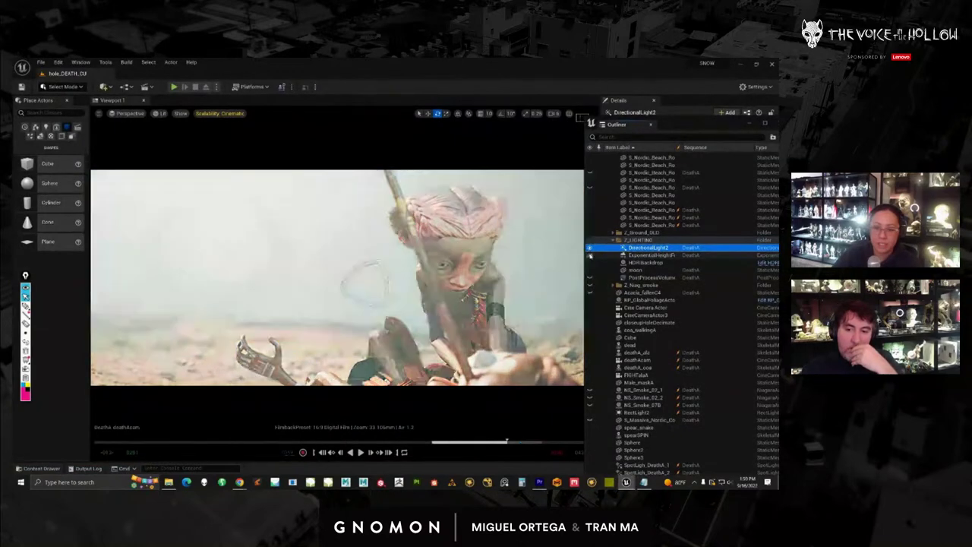
left_click(631, 279)
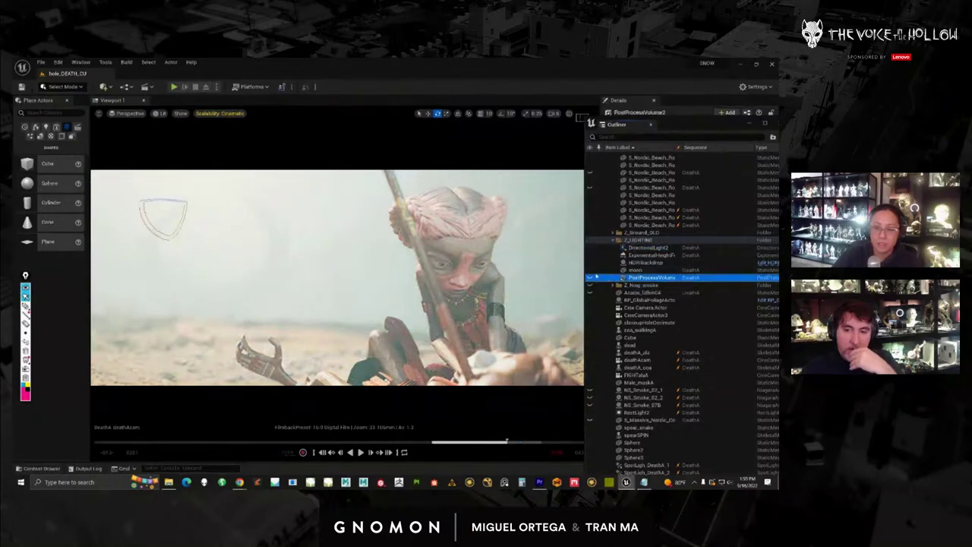
left_click(590, 278)
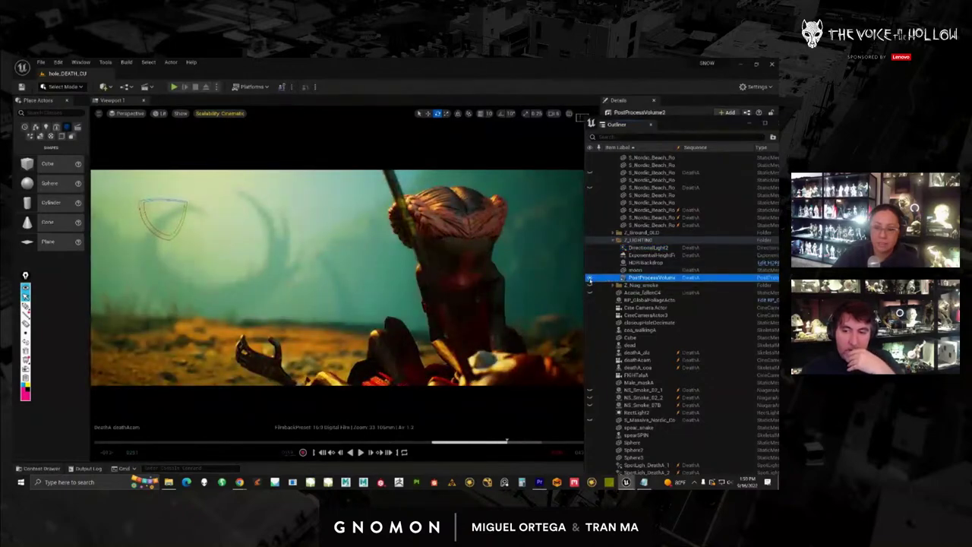
left_click(590, 277)
left_click(590, 277)
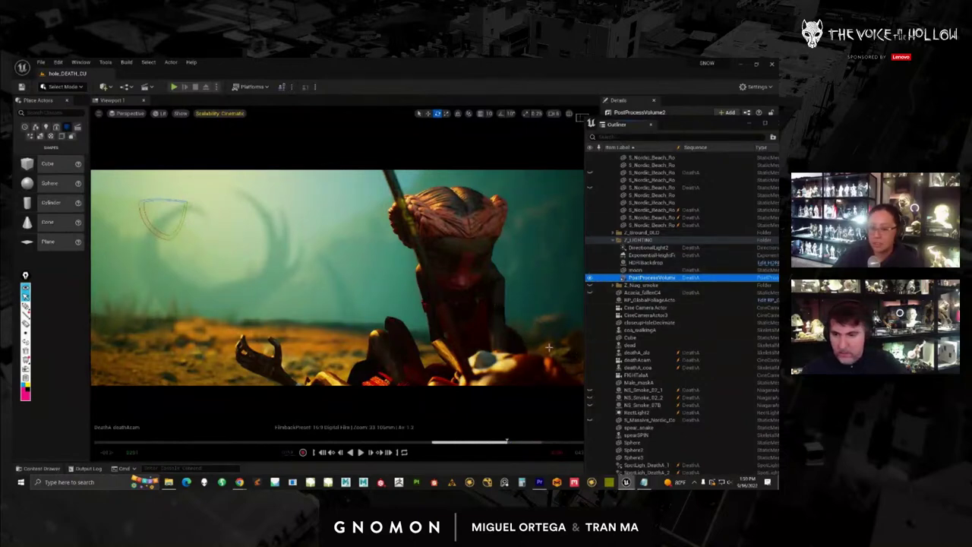
left_click(645, 263)
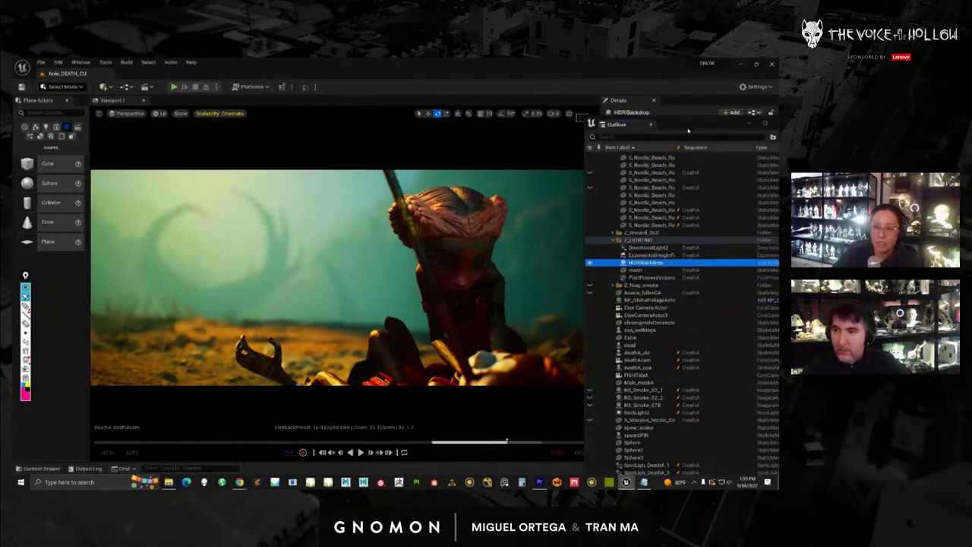
Select all the SpotLigh_DeathA spotlights from 1 to 10 and toggle their visibility to compare the character's lighting, leaving them hidden
left_click_drag(690, 133, 665, 85)
left_click(663, 449)
scroll(664, 448, "down", 2)
left_click(664, 462, "shift")
left_click(560, 373)
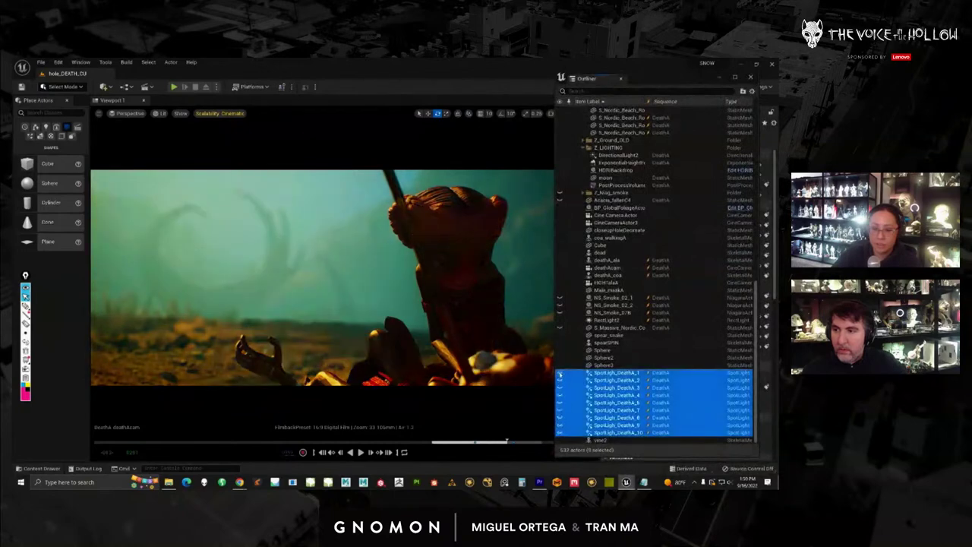
left_click(560, 374)
left_click(560, 373)
left_click(560, 374)
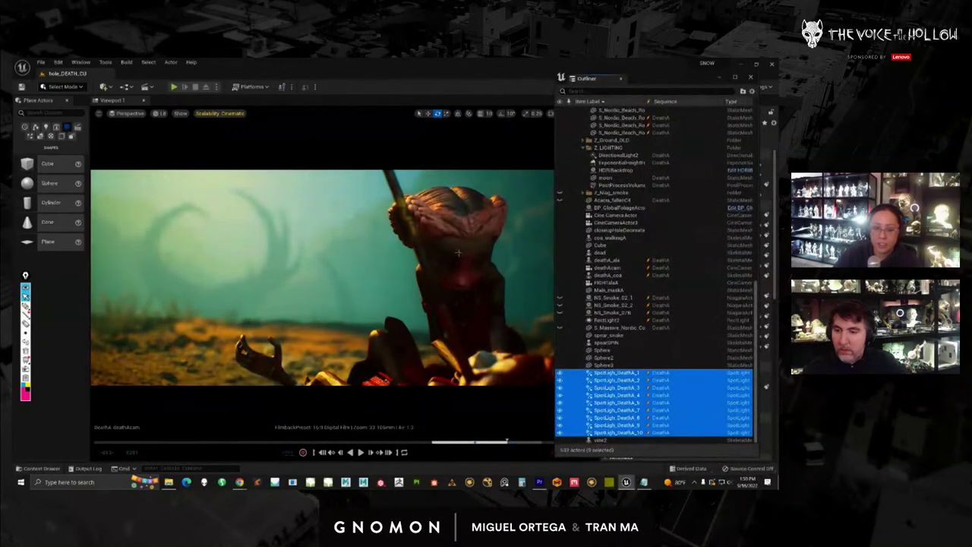
left_click(559, 374)
left_click(559, 373)
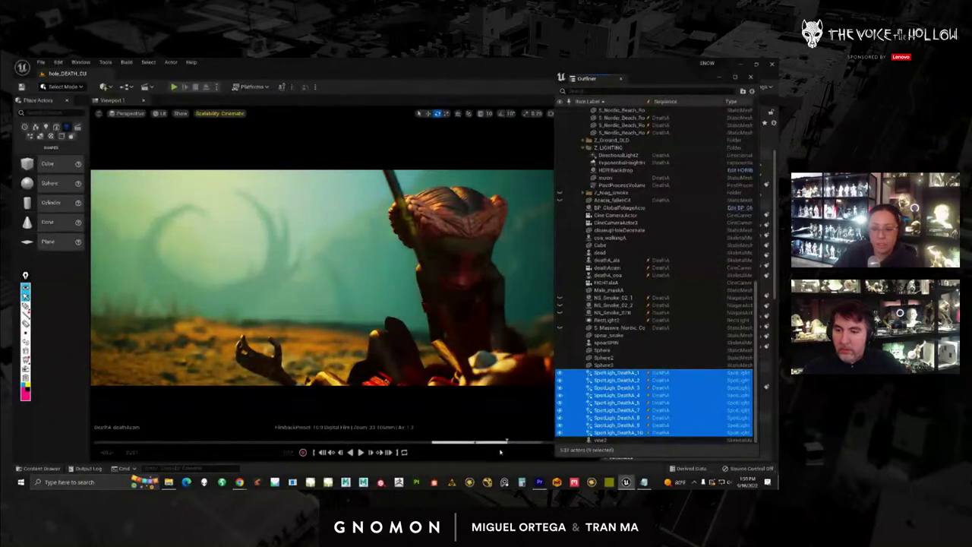
left_click(561, 375)
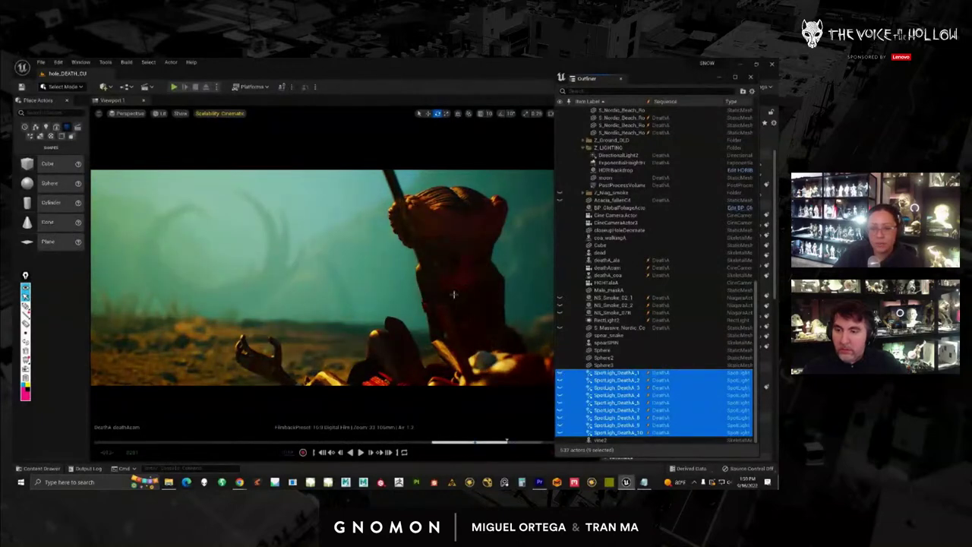
left_click(676, 85)
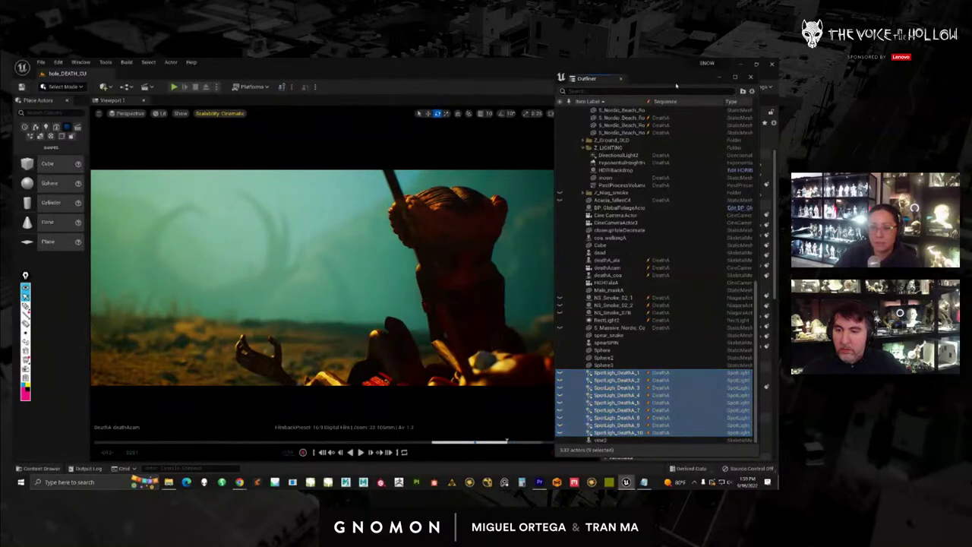
Scrub the shot back to the character's face and toggle the selected SpotLigh_DeathA spotlights to compare her lighting, leaving them visible
left_click_drag(666, 81, 690, 82)
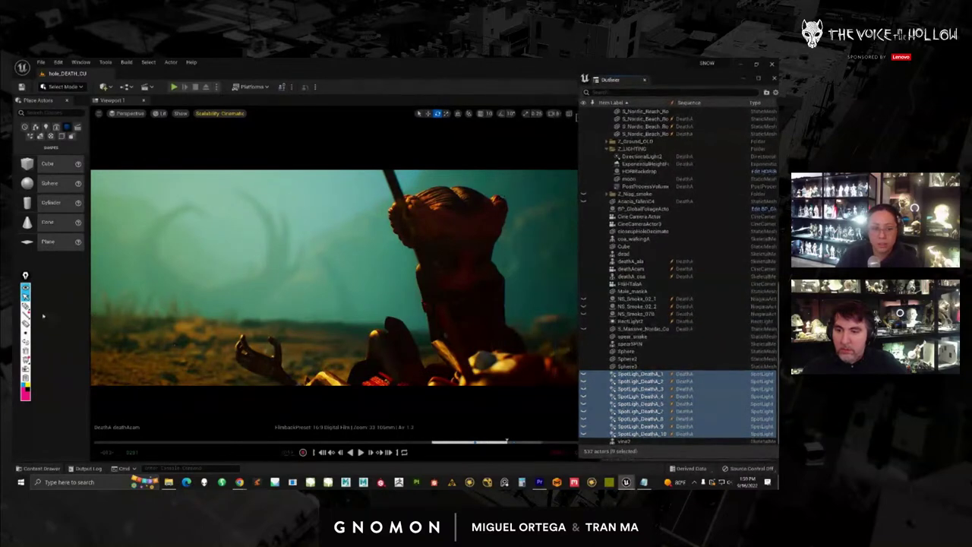
left_click(26, 306)
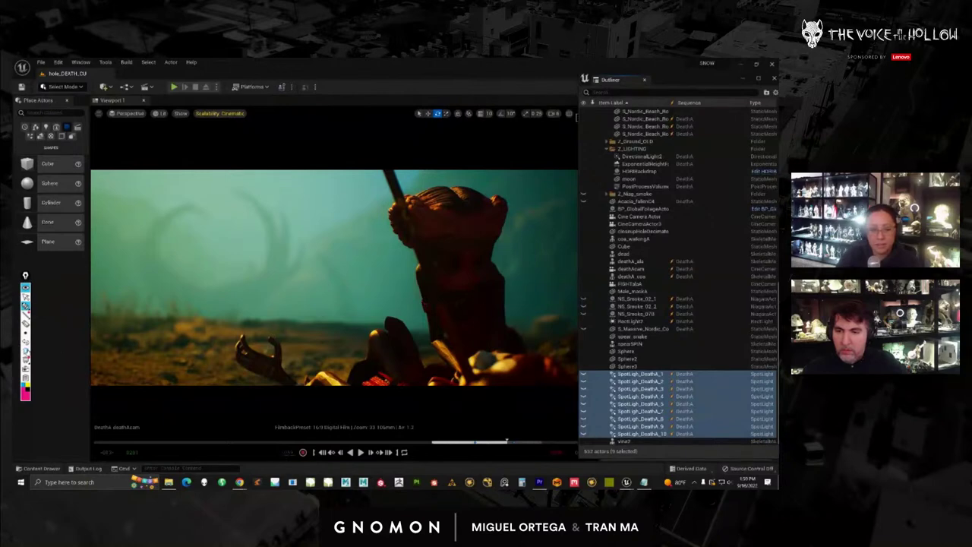
left_click(26, 297)
left_click_drag(506, 443, 442, 444)
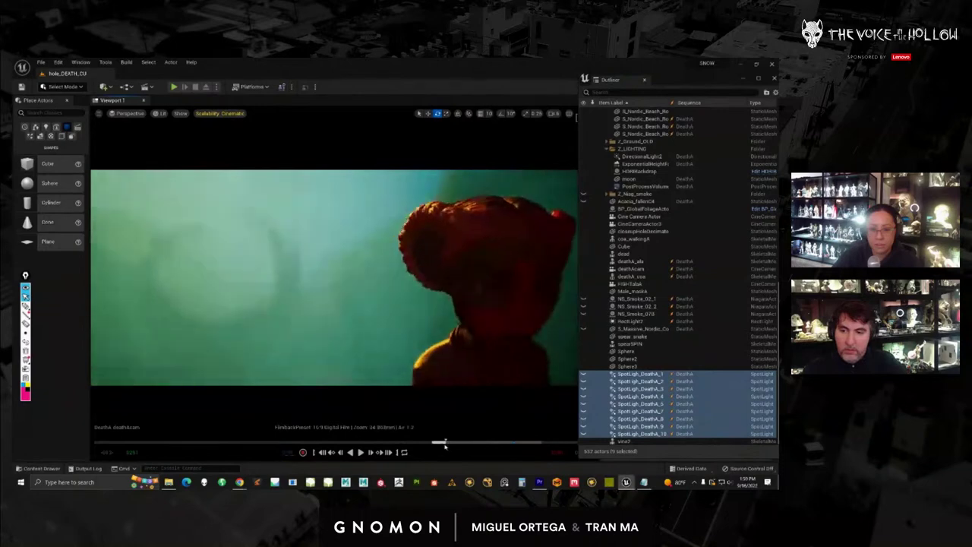
left_click_drag(683, 78, 704, 80)
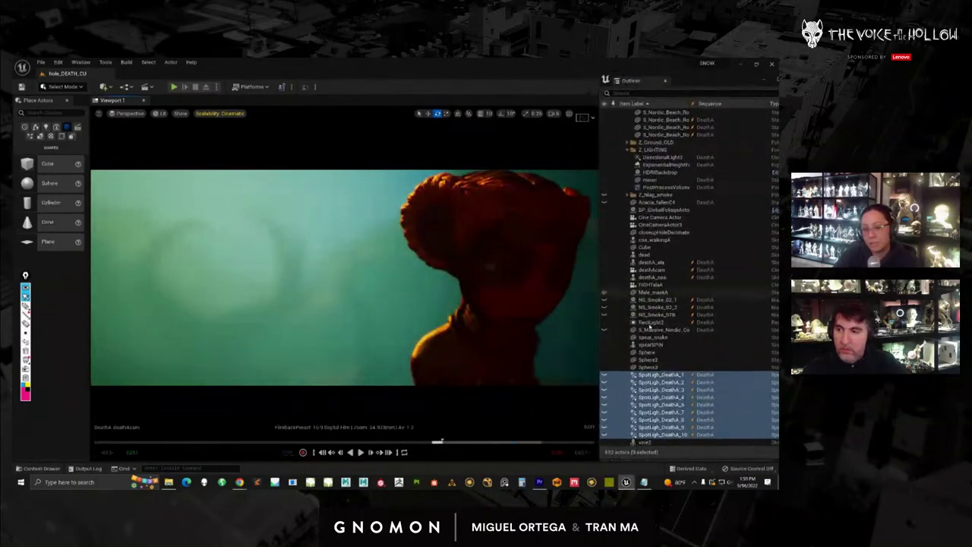
left_click(604, 375)
left_click(604, 375)
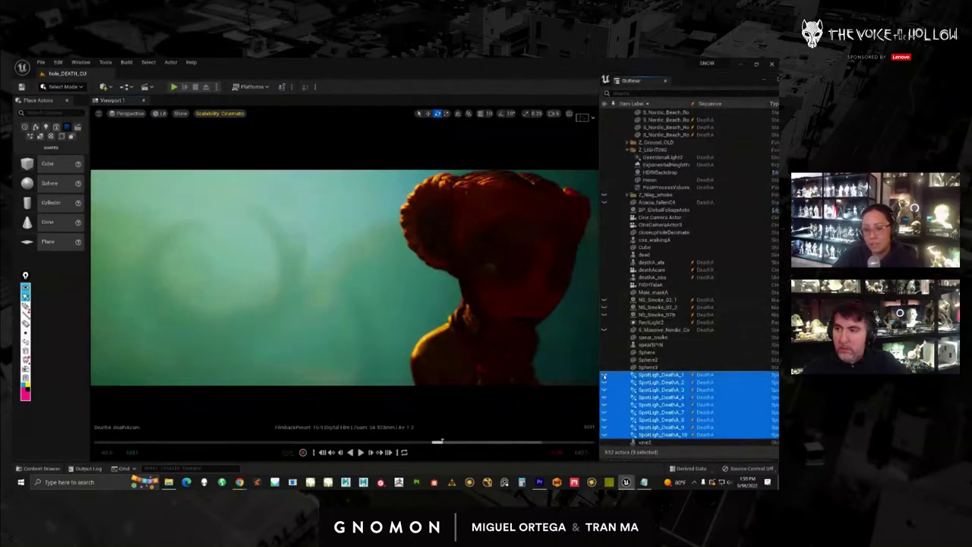
left_click(604, 375)
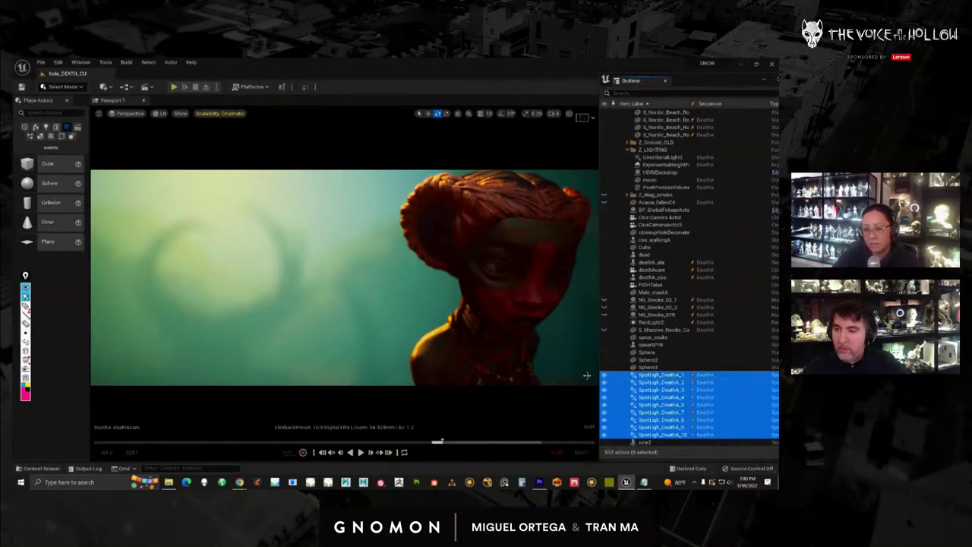
left_click(604, 375)
left_click(605, 375)
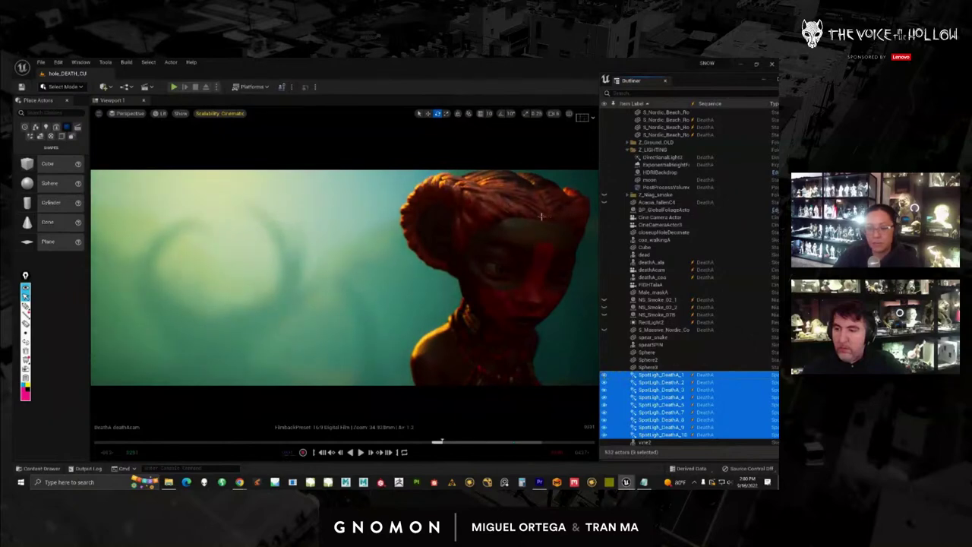
Leave the shot camera, examine the spotlight rig around the character, and select SpotLigh_DeathA_7 to inspect its placement and cone
left_click_drag(722, 84, 778, 85)
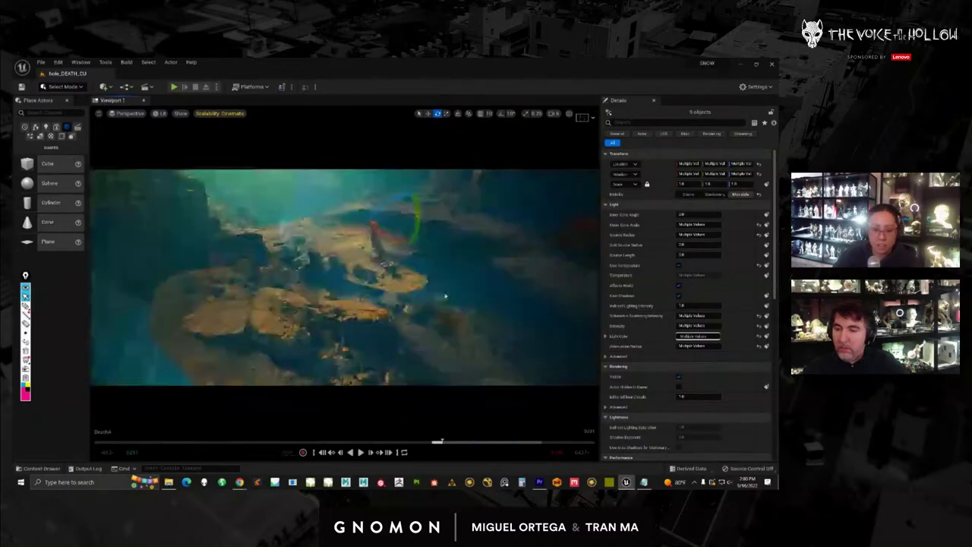
right_click_drag(448, 325, 430, 301)
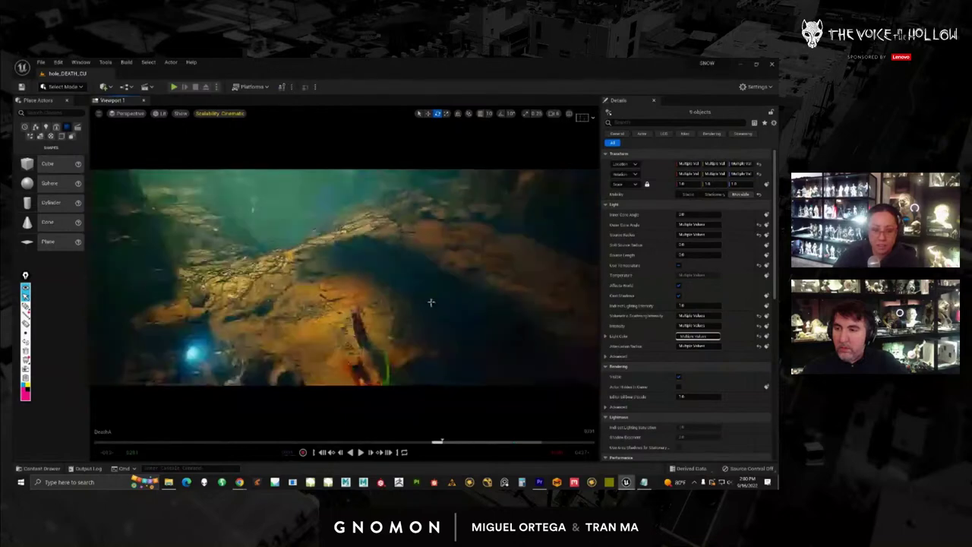
key("g")
left_click_drag(444, 286, 465, 203, "alt")
left_click(466, 204)
right_click_drag(466, 203, 453, 433, "alt")
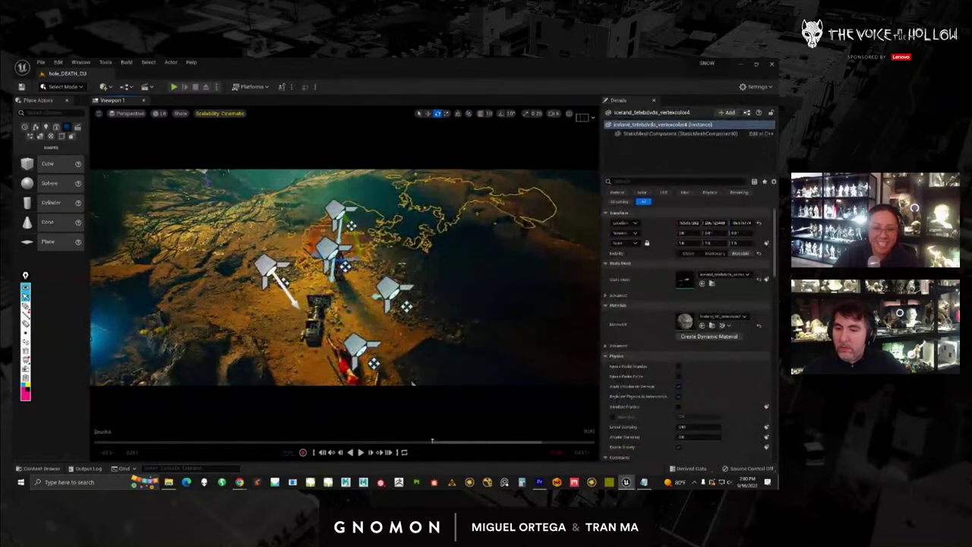
right_click_drag(401, 263, 530, 217, "alt")
left_click(366, 219)
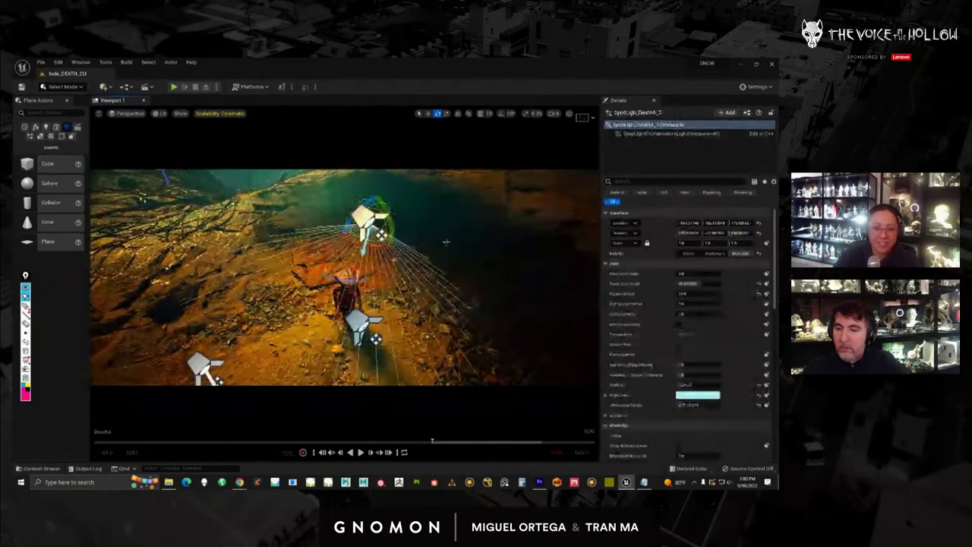
left_click_drag(372, 227, 463, 272, "alt")
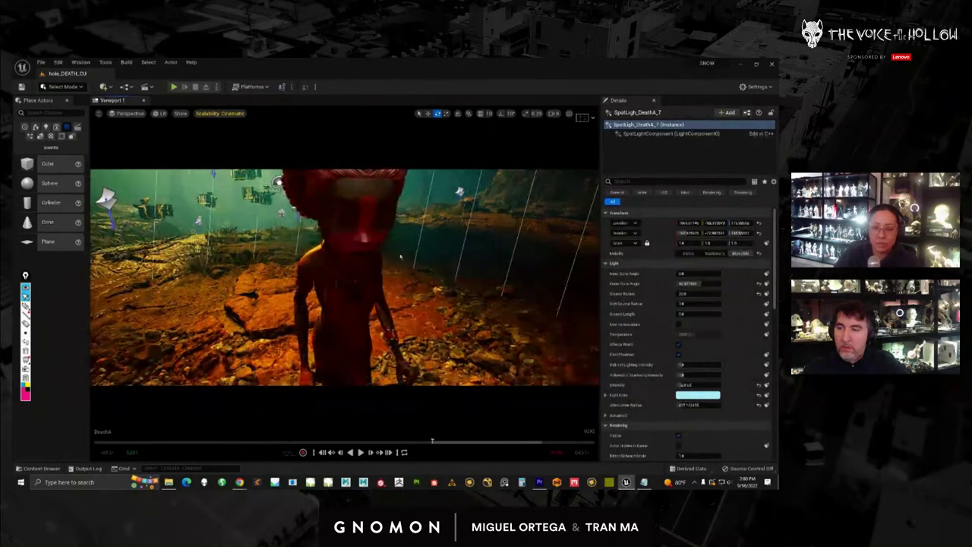
scroll(400, 256, "down", 5)
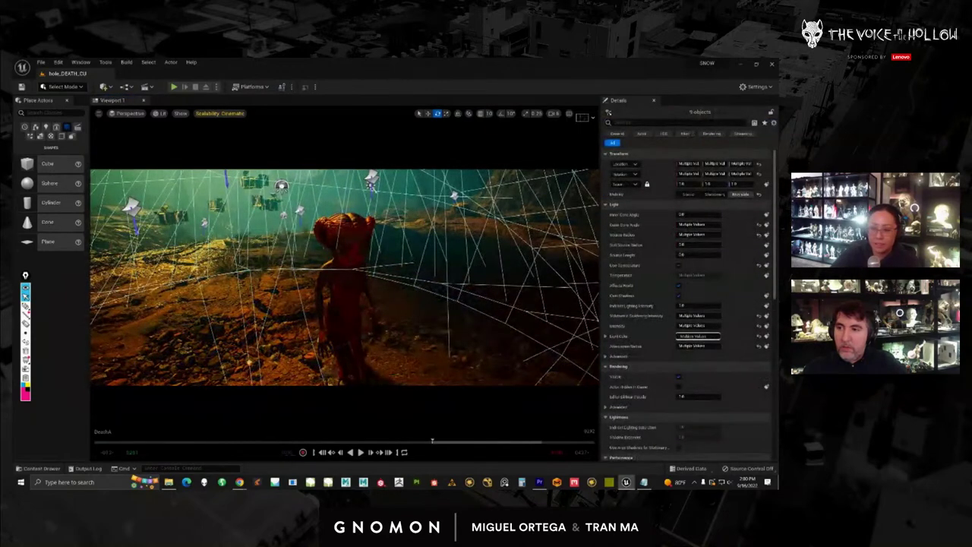
Select SpotLigh_DeathA_1 through SpotLigh_DeathA_5 one after another to inspect each light's settings and reach
key("ctrl+z")
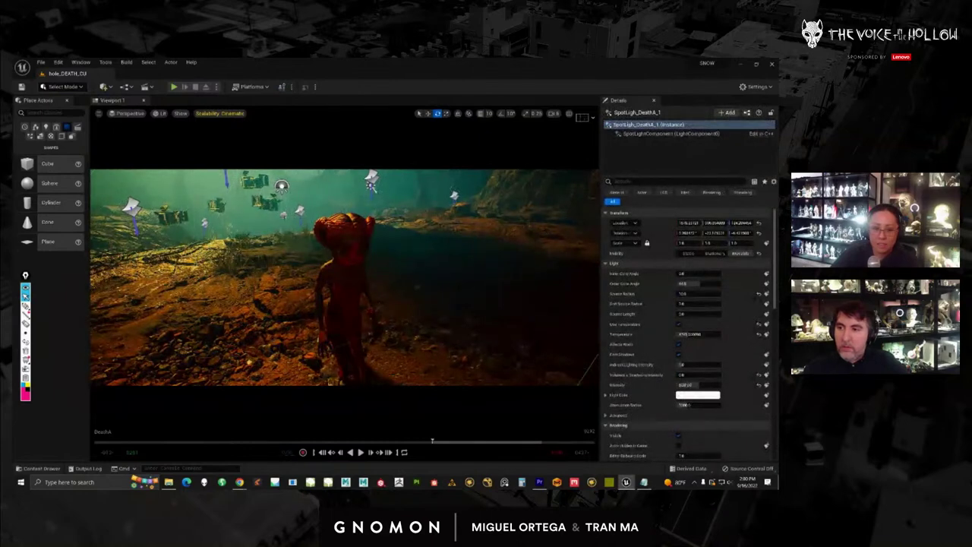
key("Down")
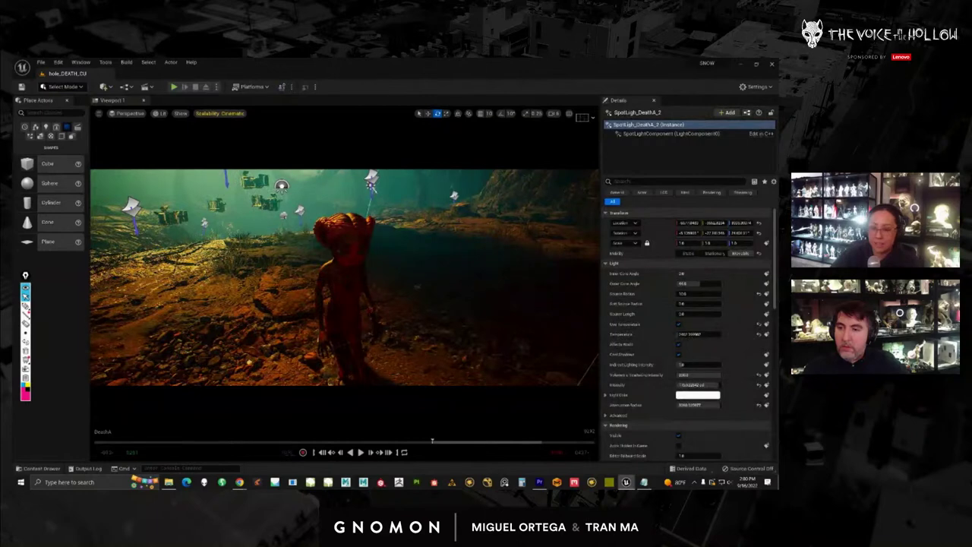
key("Down")
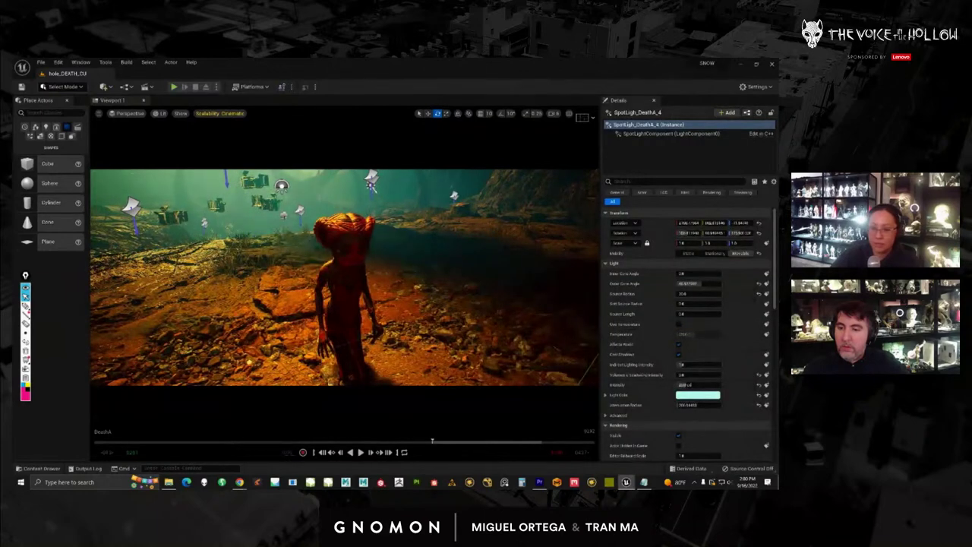
key("Down")
key("Down")
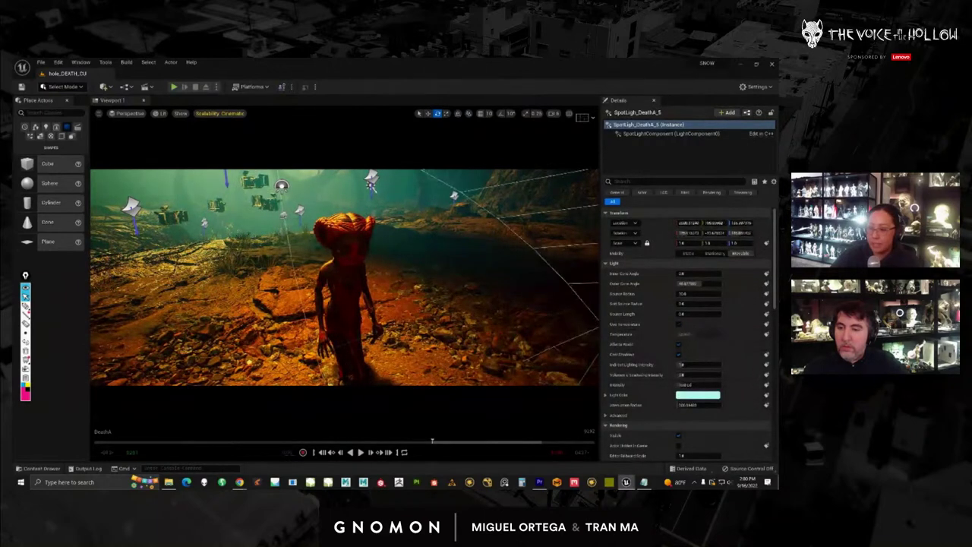
Select five of the spotlights together, examine their arrangement around the character and camera, and return to the deathAcam shot
key("shift+Up")
key("shift+Up")
key("shift+Up")
key("shift+Up")
key("f")
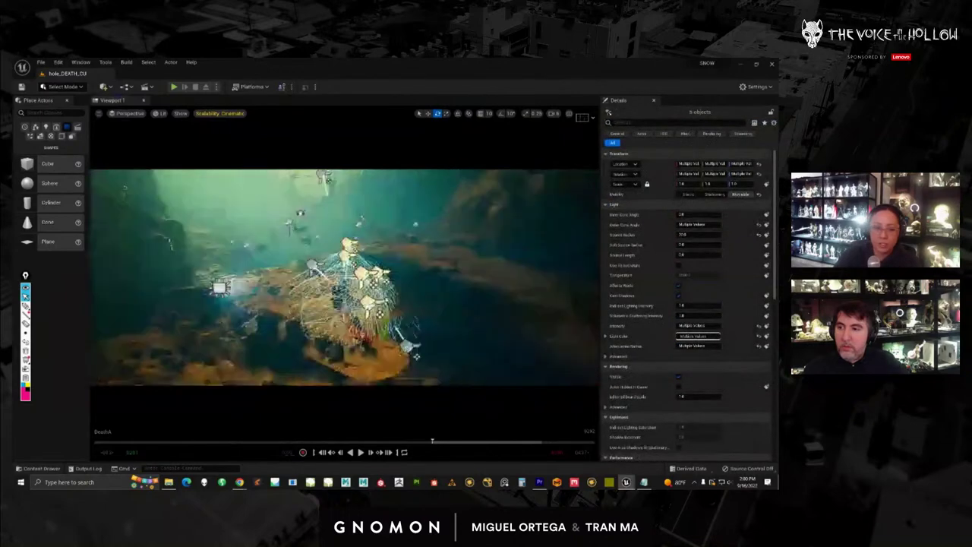
scroll(344, 277, "up", 8)
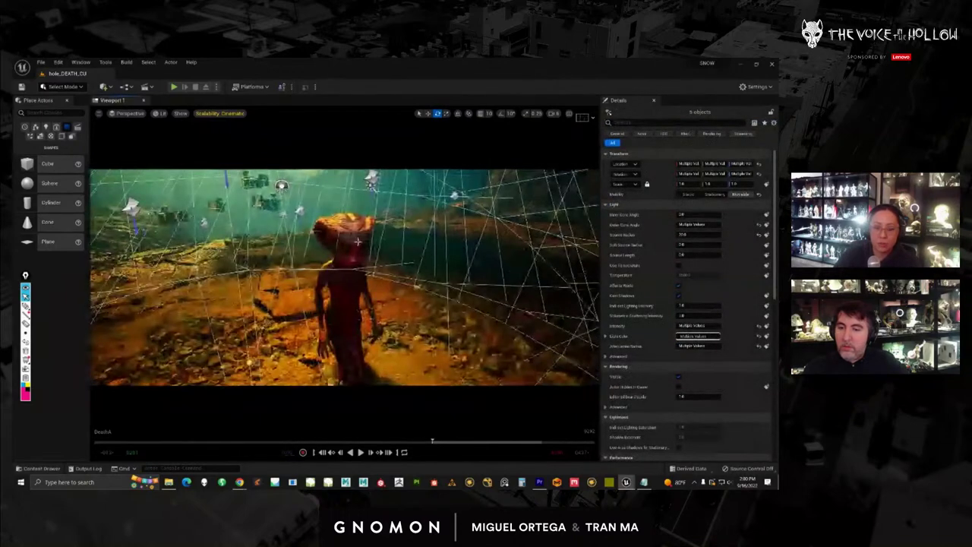
left_click_drag(344, 277, 448, 252, "alt")
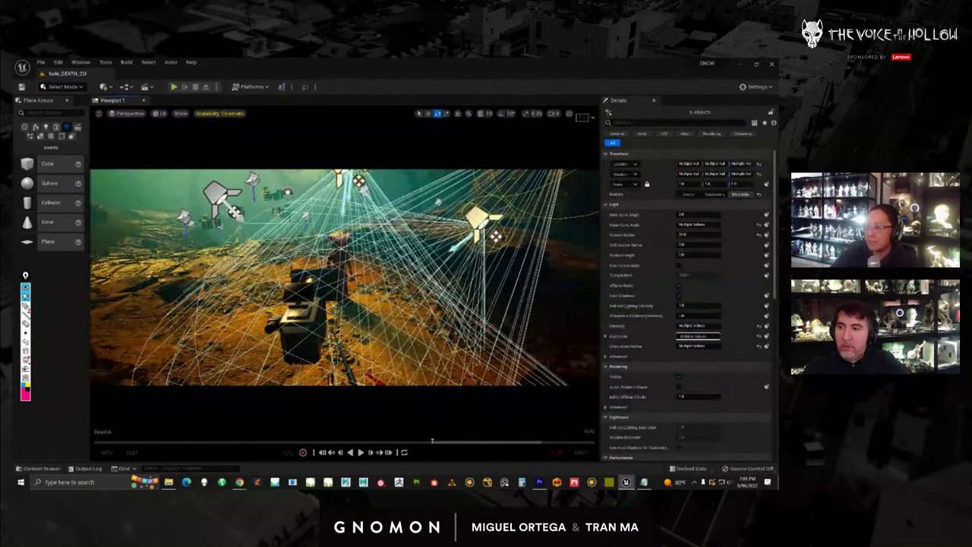
key("shift+c")
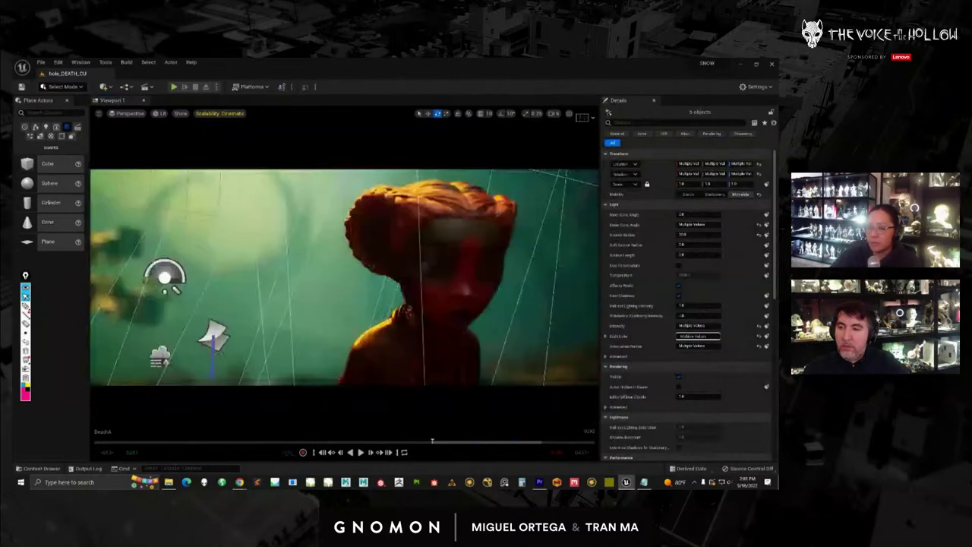
left_click(444, 322)
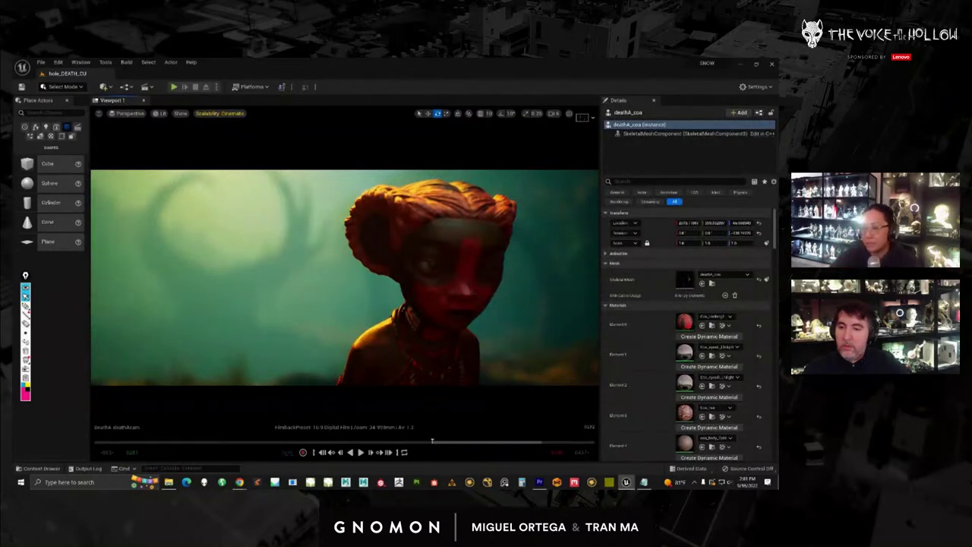
key("ctrl+z")
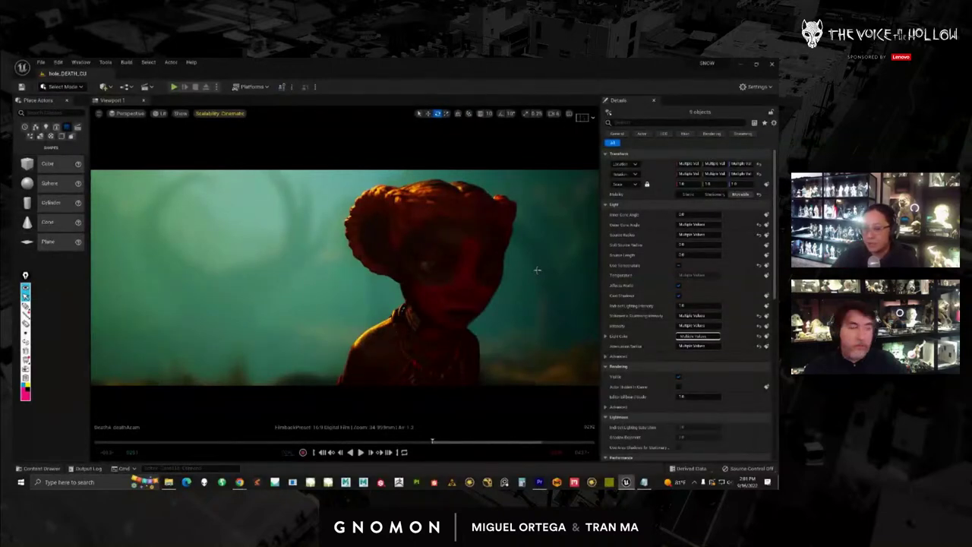
Draw pink annotation arrows pointing at the character from both sides and from above, and clear the marks
left_click(27, 306)
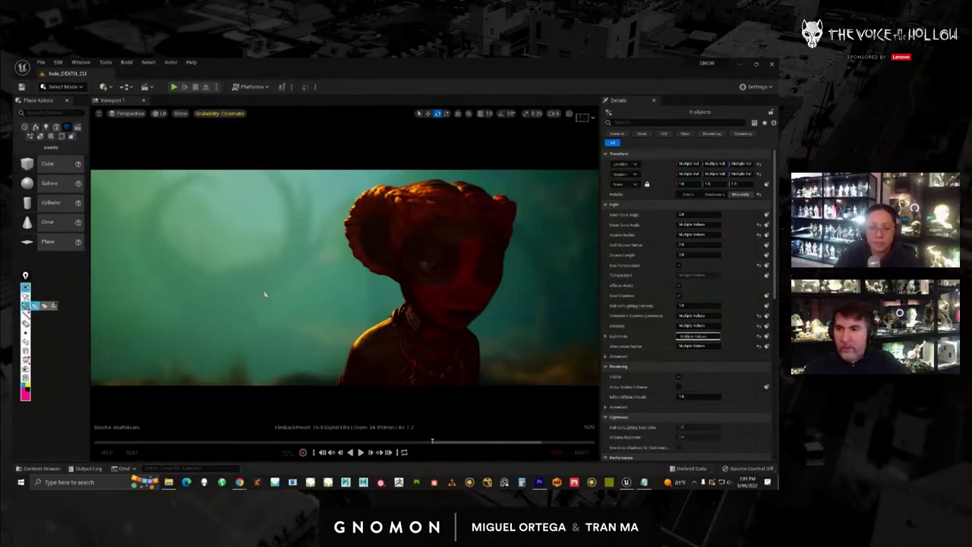
left_click_drag(256, 290, 308, 287)
left_click_drag(598, 273, 566, 279)
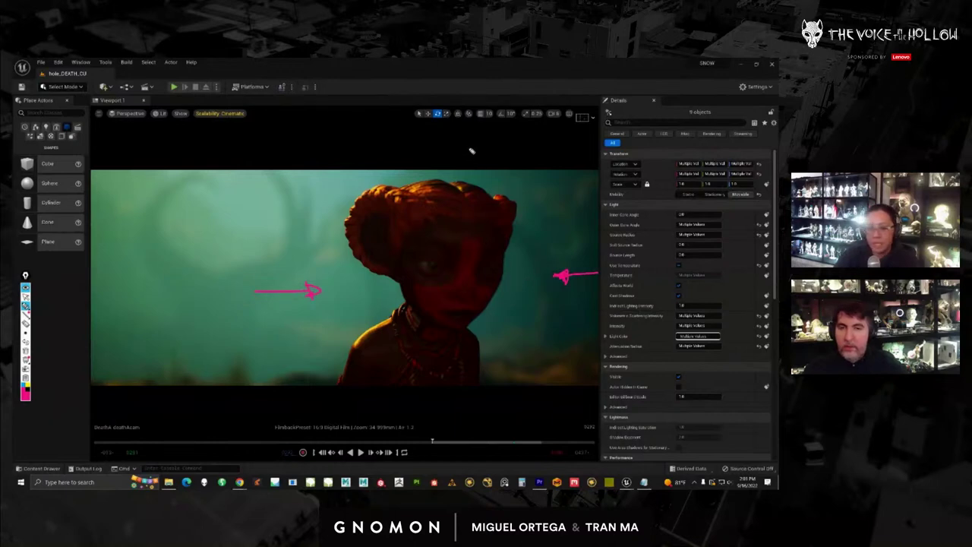
mouse_move(470, 150)
left_mouse_down()
mouse_move(476, 199)
mouse_move(466, 195)
left_mouse_up()
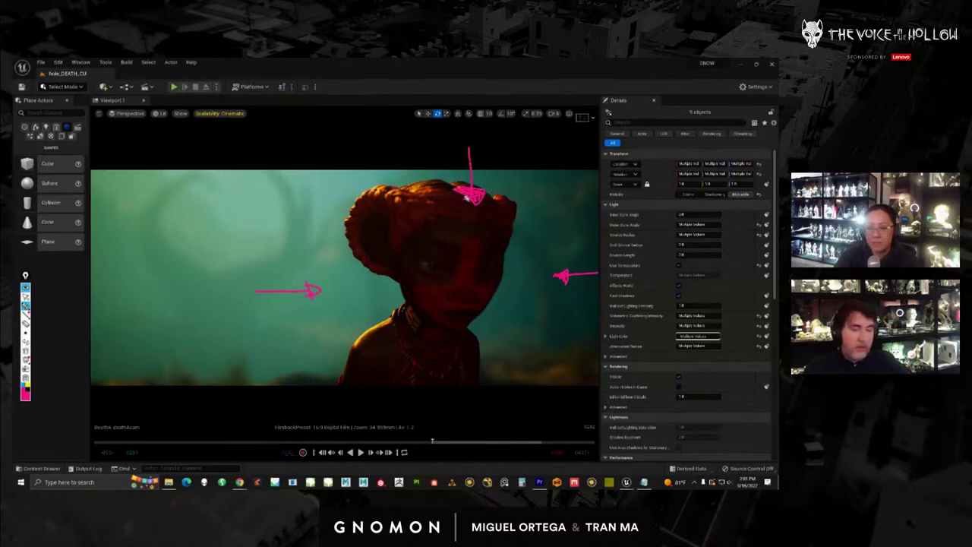
mouse_move(25, 309)
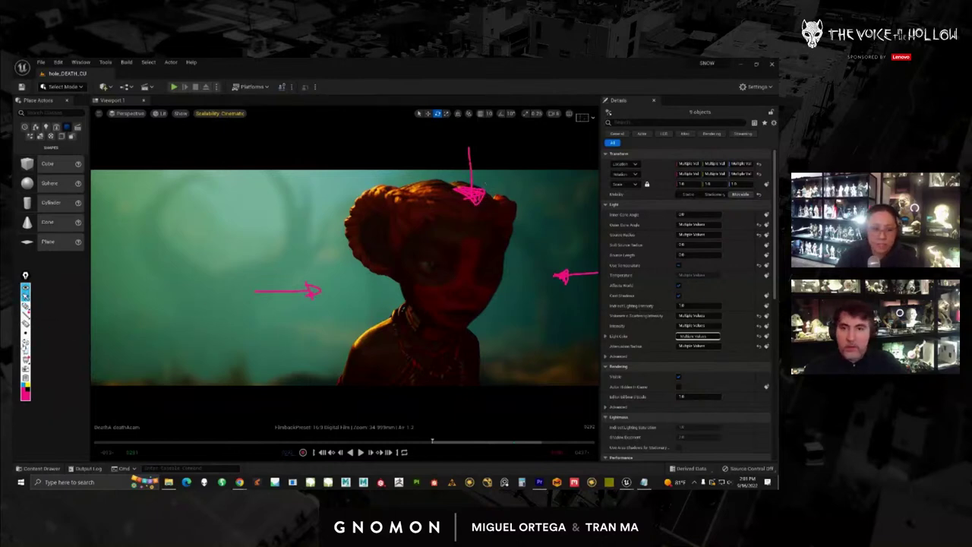
left_click(26, 351)
left_click(26, 298)
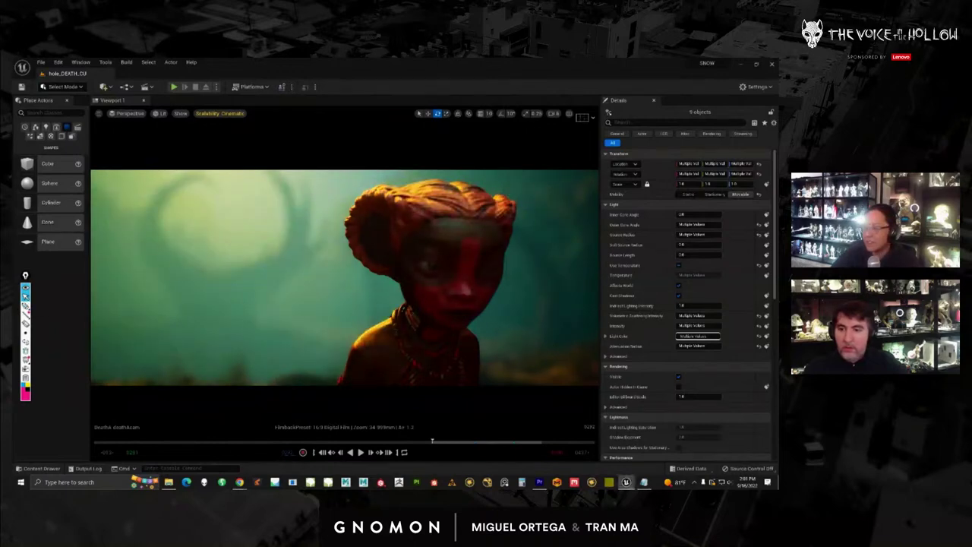
Scrub forward to the kneeling spear pose and back to the close-up, and inspect the HDRIBackdrop's Skylight component
left_click_drag(433, 442, 536, 447)
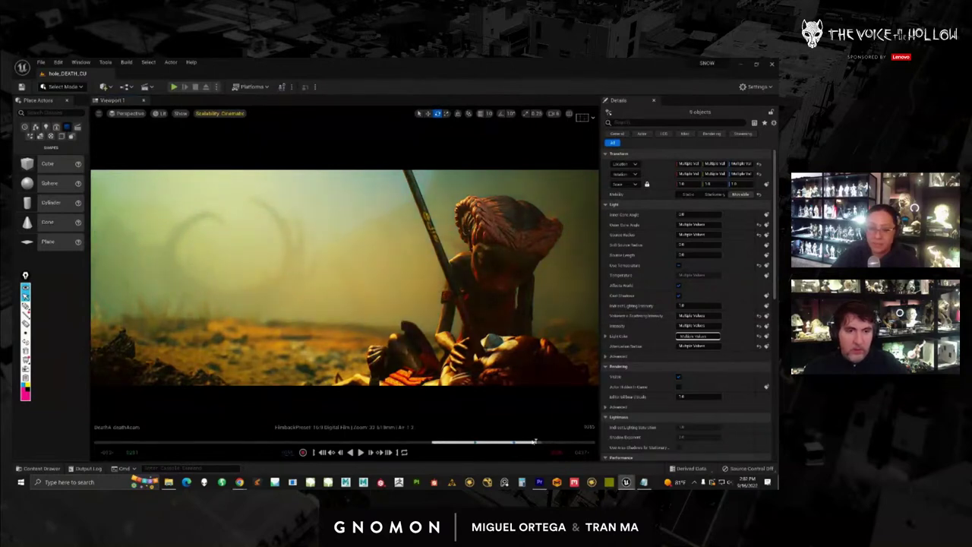
left_click_drag(535, 440, 461, 440)
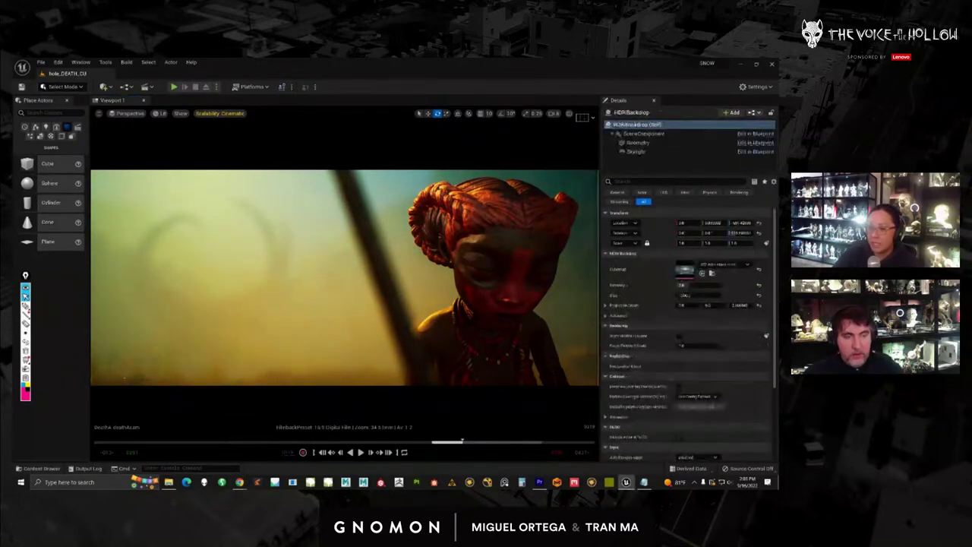
left_click(638, 152)
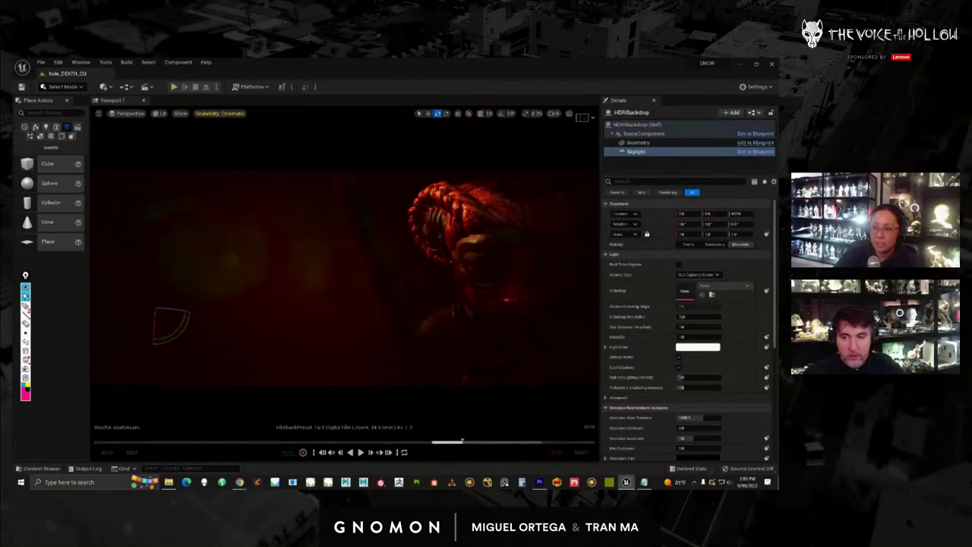
Bring the Outliner beside the shot and toggle HDRIBackdrop's visibility to compare the lighting, leaving it hidden
left_click_drag(777, 125, 696, 108)
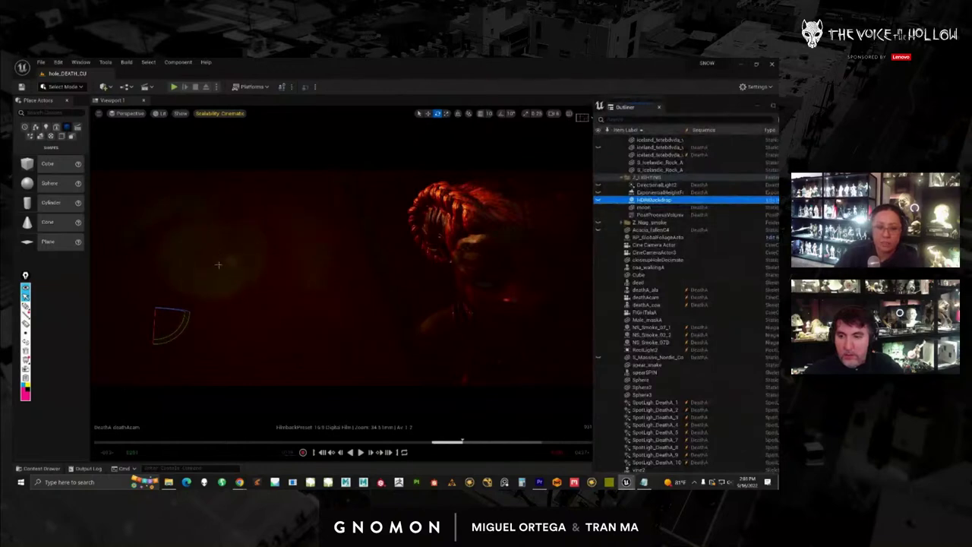
left_click(598, 200)
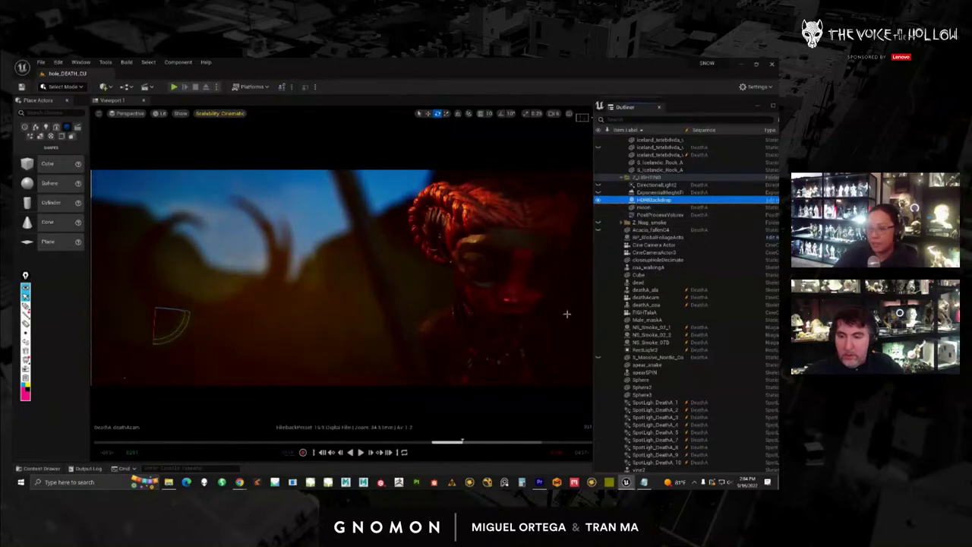
left_click_drag(701, 108, 688, 99)
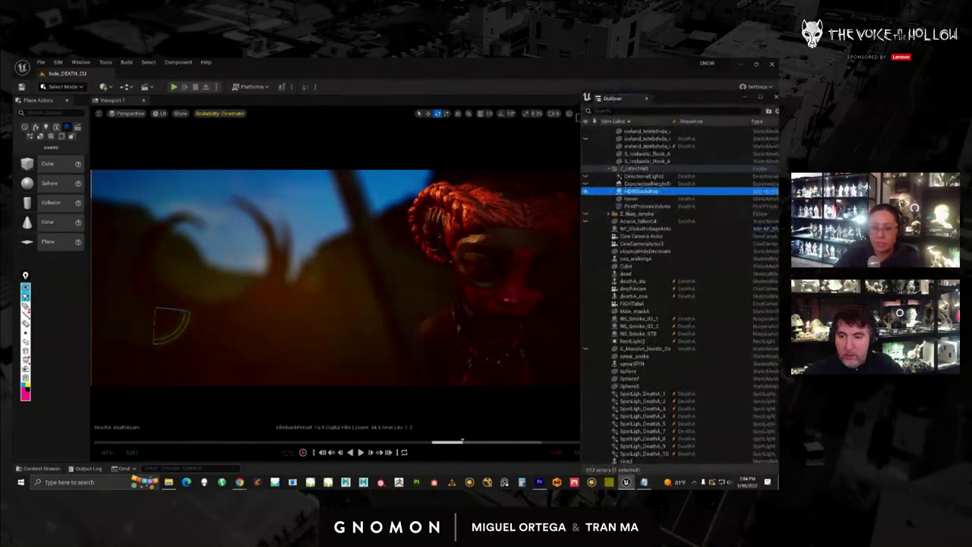
left_click(585, 191)
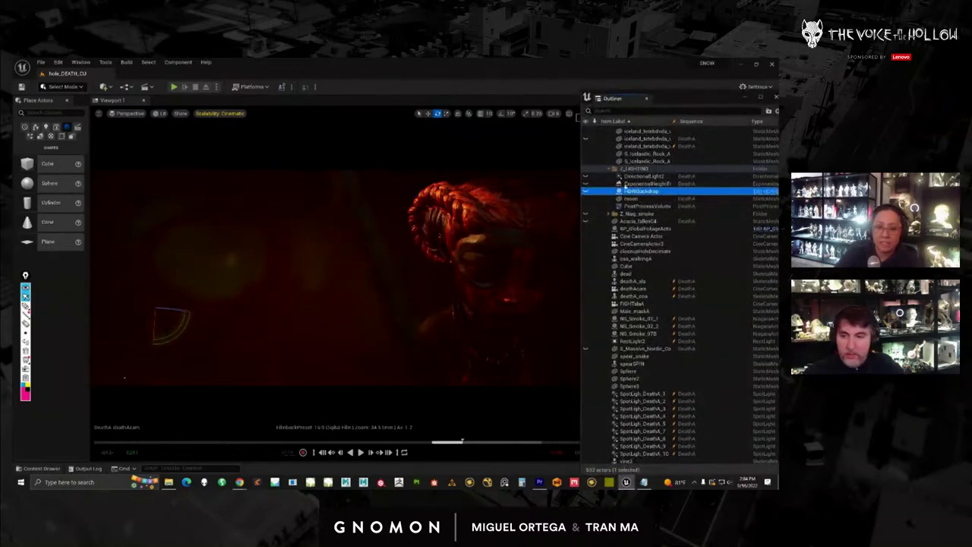
Show HDRIBackdrop and hide the PostProcessVolume to view the shot without its grade, and hide HDRIBackdrop again
left_click(585, 192)
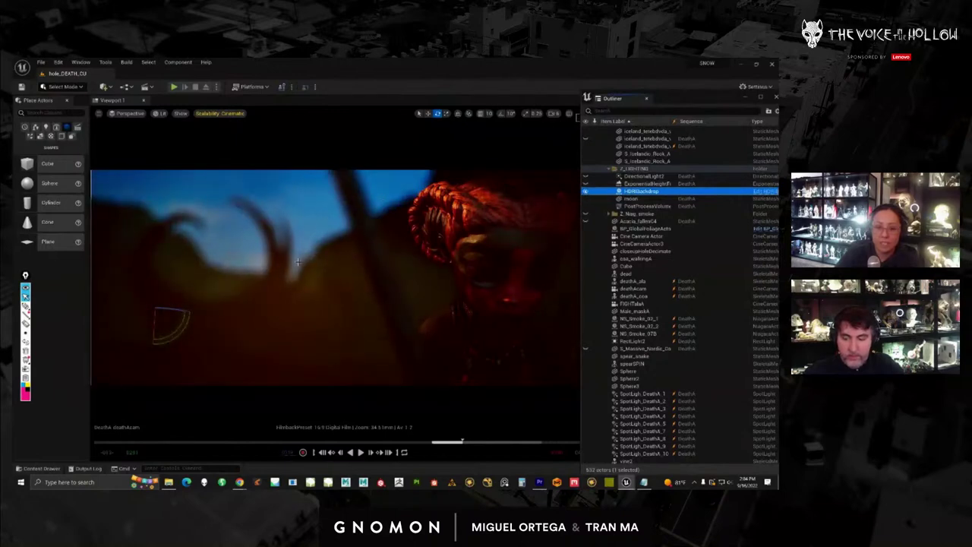
left_click(585, 206)
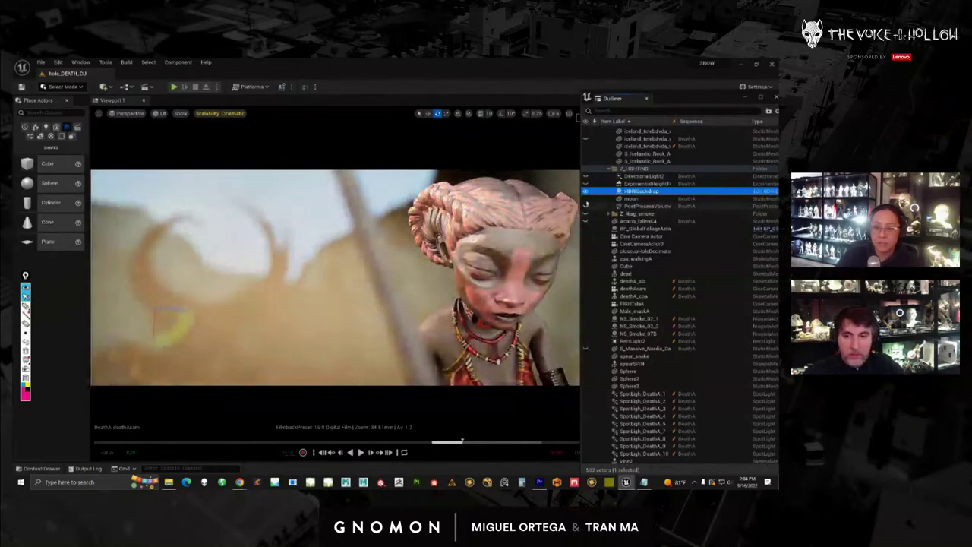
left_click(585, 192)
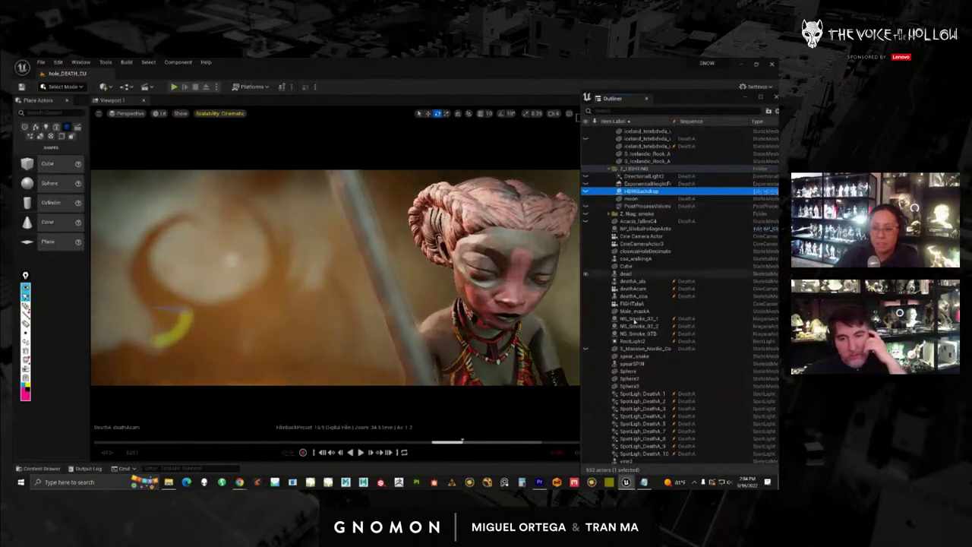
Hide the nine spotlights from SpotLigh_DeathA_1 to SpotLigh_DeathA_10 and show HDRIBackdrop to isolate its lighting
left_click(641, 394)
left_click(643, 454, "shift")
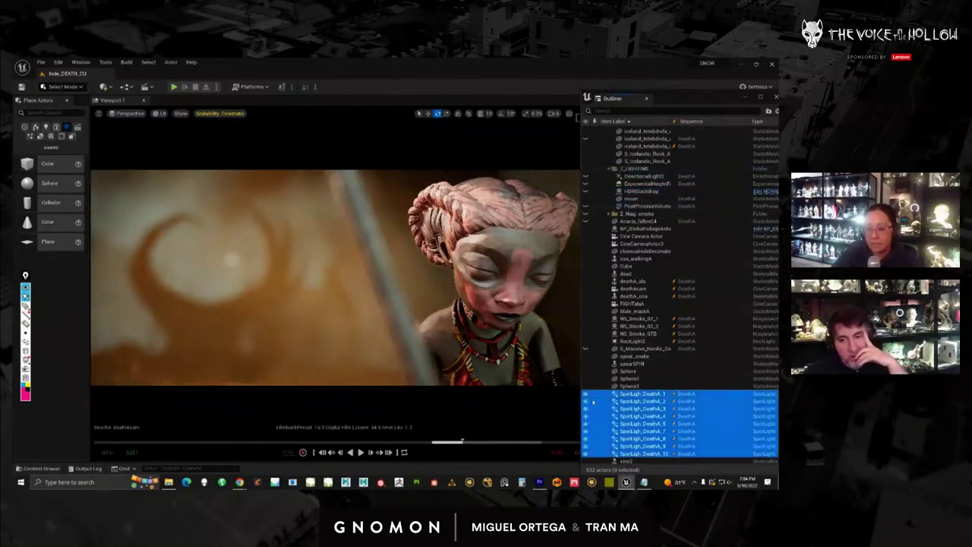
key("h")
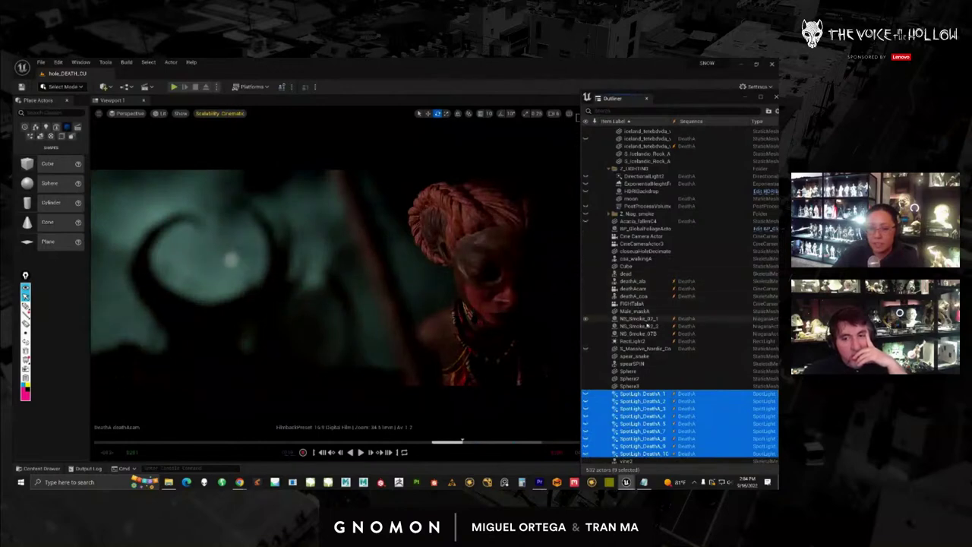
left_click(637, 191)
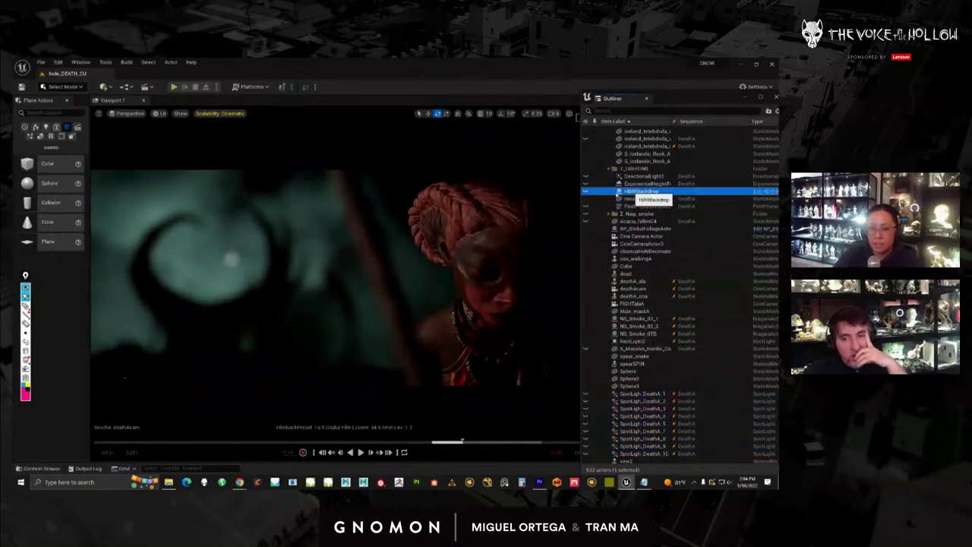
left_click(585, 191)
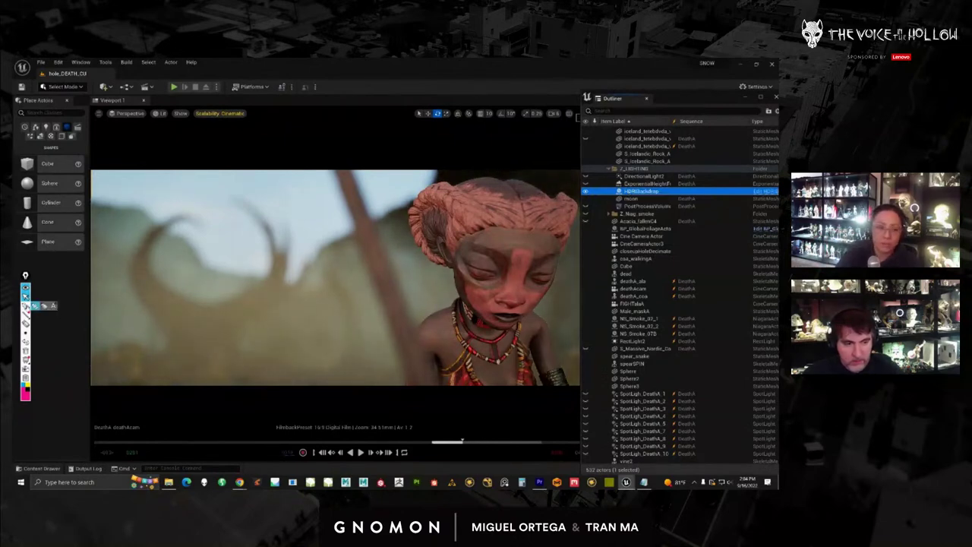
Circle the light's origin in pink above the sky, add an arrow from it toward the character, and clear the annotations
left_click(26, 306)
mouse_move(235, 175)
left_mouse_down()
mouse_move(233, 145)
mouse_move(257, 151)
mouse_move(253, 180)
left_mouse_up()
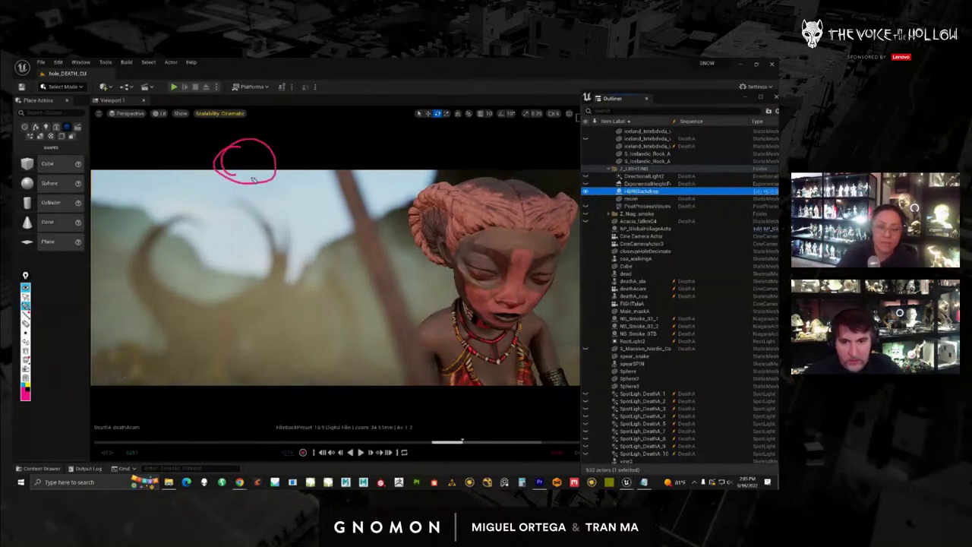
mouse_move(350, 274)
left_mouse_down()
mouse_move(364, 264)
mouse_move(348, 274)
mouse_move(375, 284)
left_mouse_up()
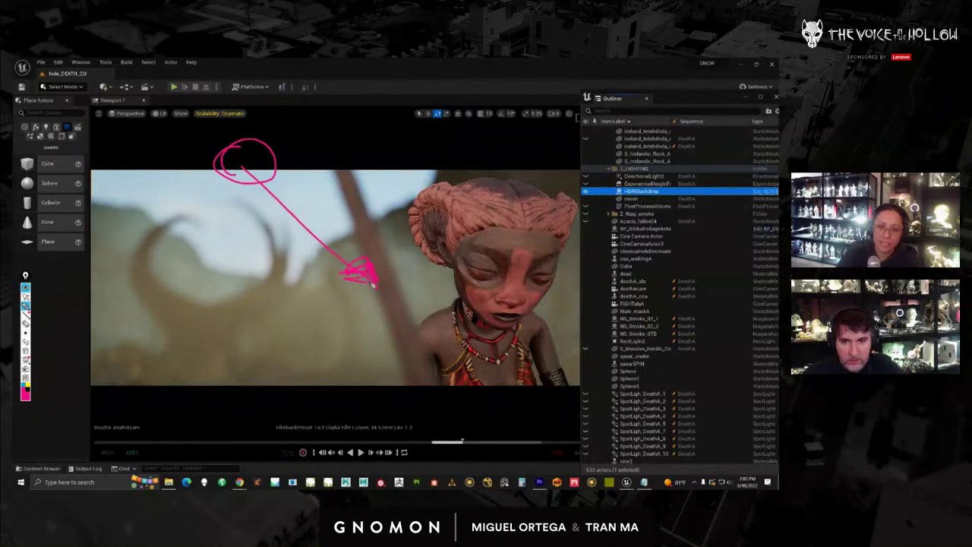
left_click(26, 352)
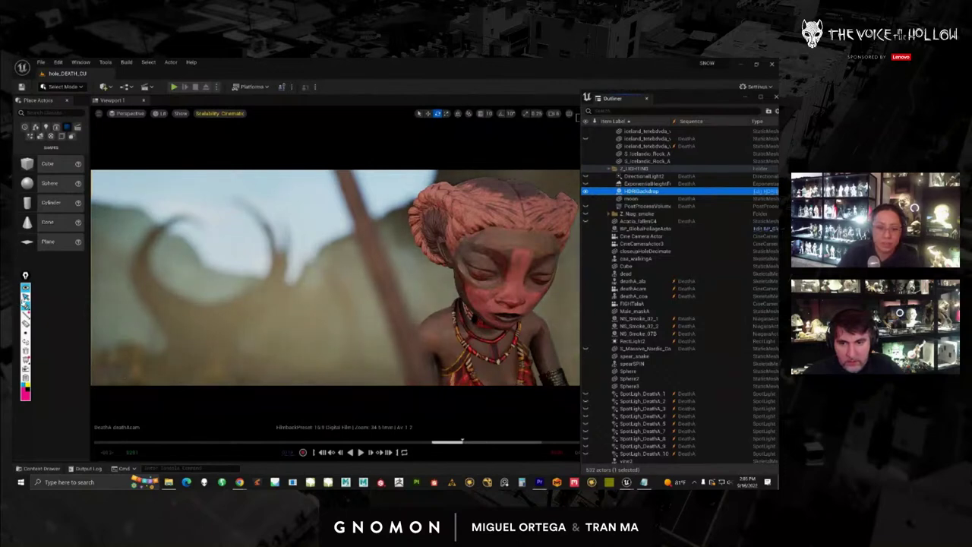
Toggle the exponential height fog's visibility, leaving it shown, and turn the PostProcessVolume grade back on
left_click(645, 206)
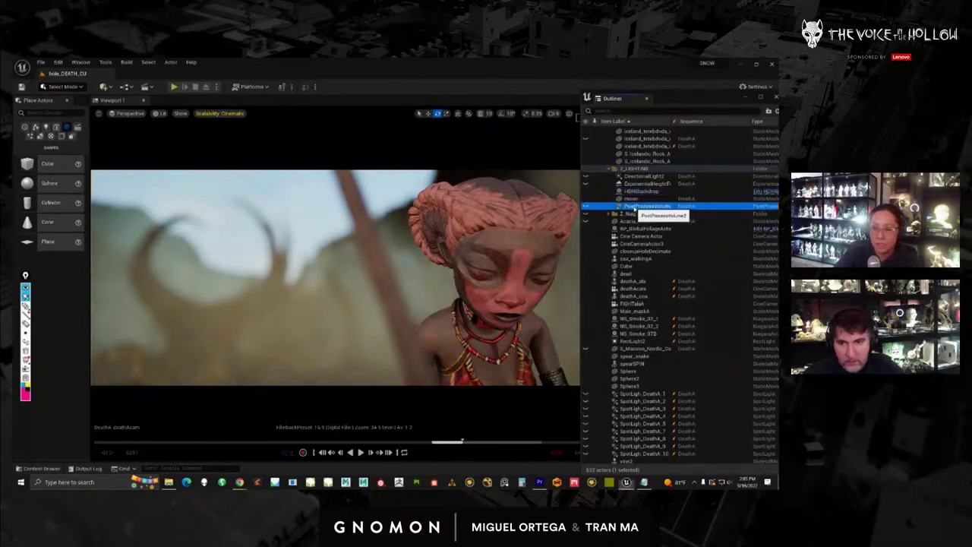
left_click(641, 184)
left_click(585, 184)
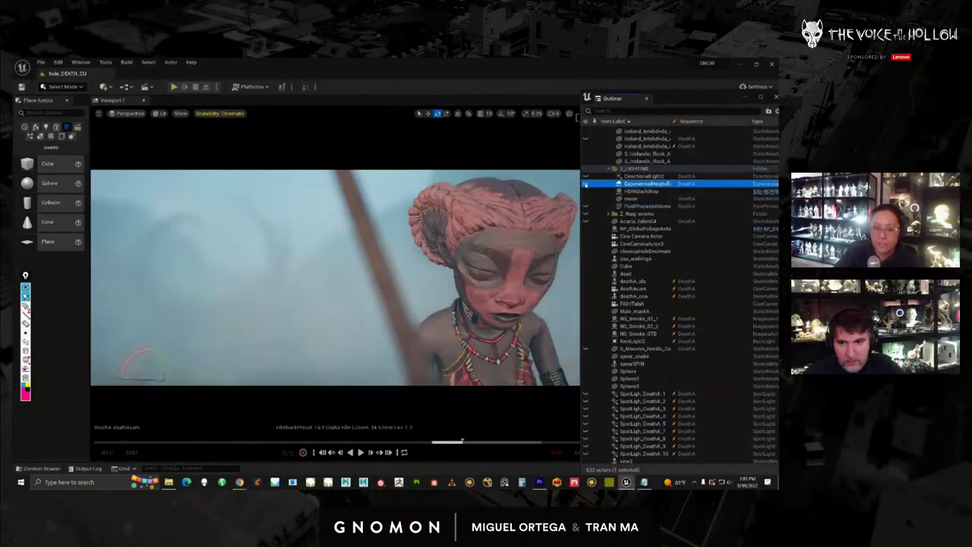
left_click(585, 185)
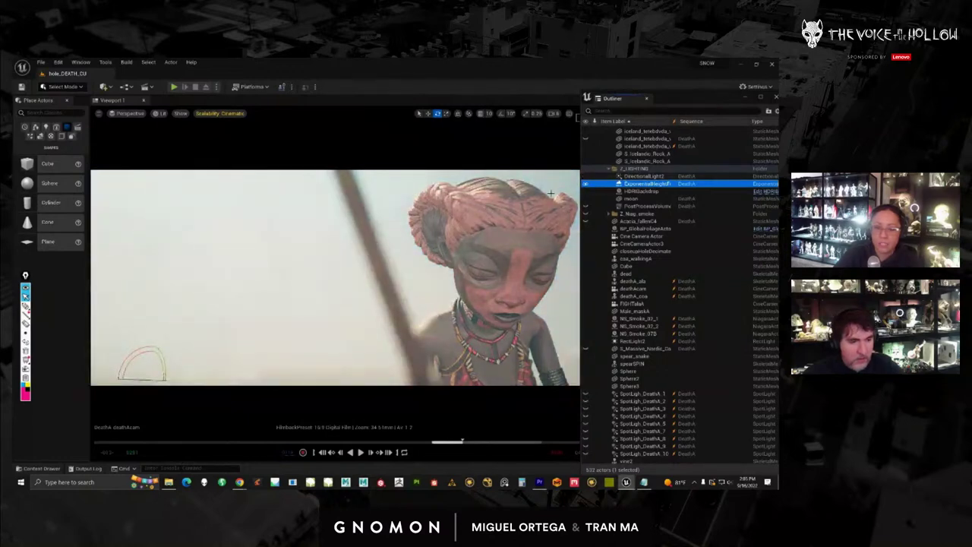
left_click(641, 206)
left_click(585, 205)
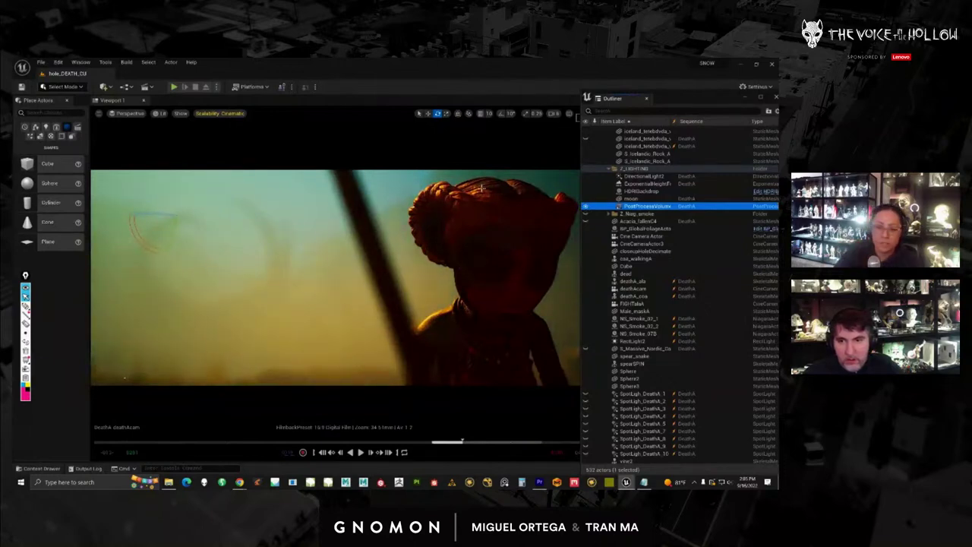
Circle the rim light on the character's braided hair in pink and clear the mark
left_click(641, 393)
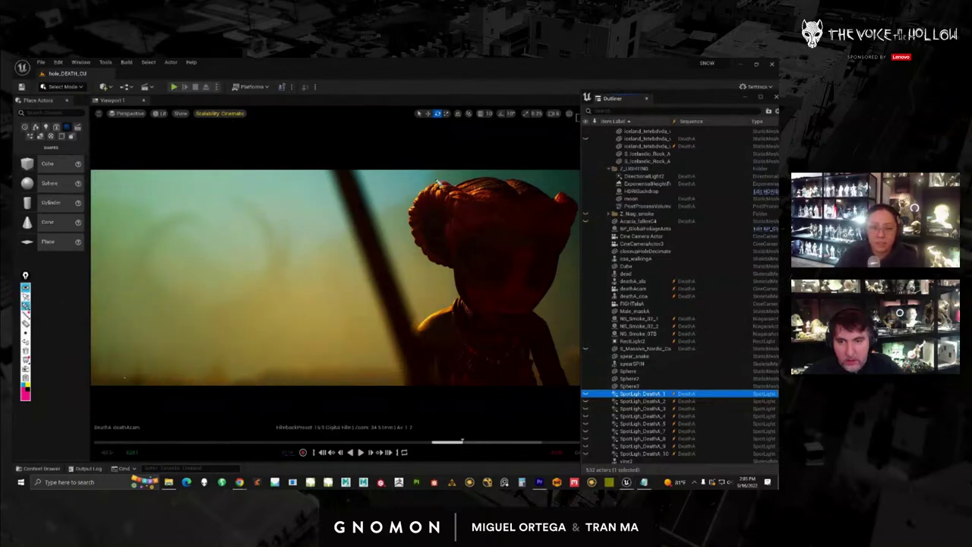
left_click_drag(557, 225, 390, 229)
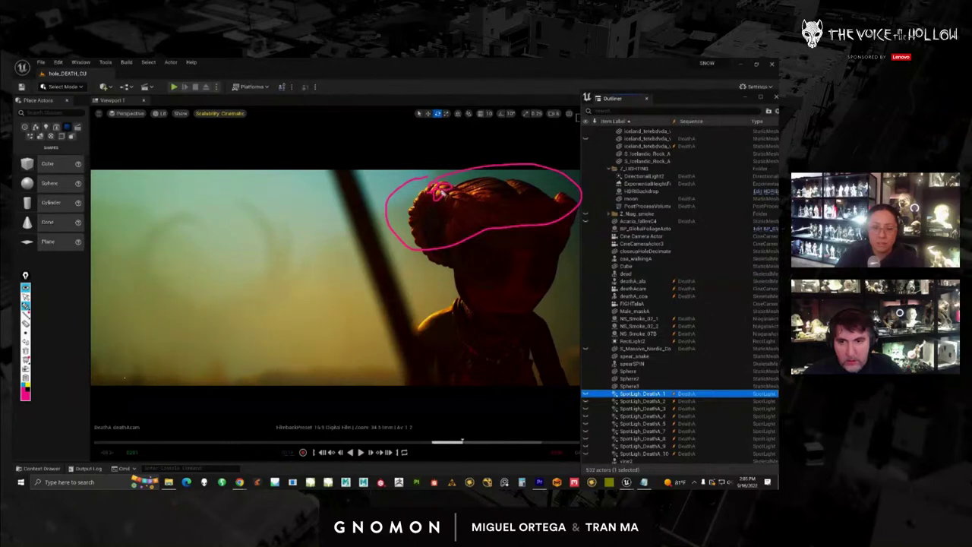
left_click(26, 305)
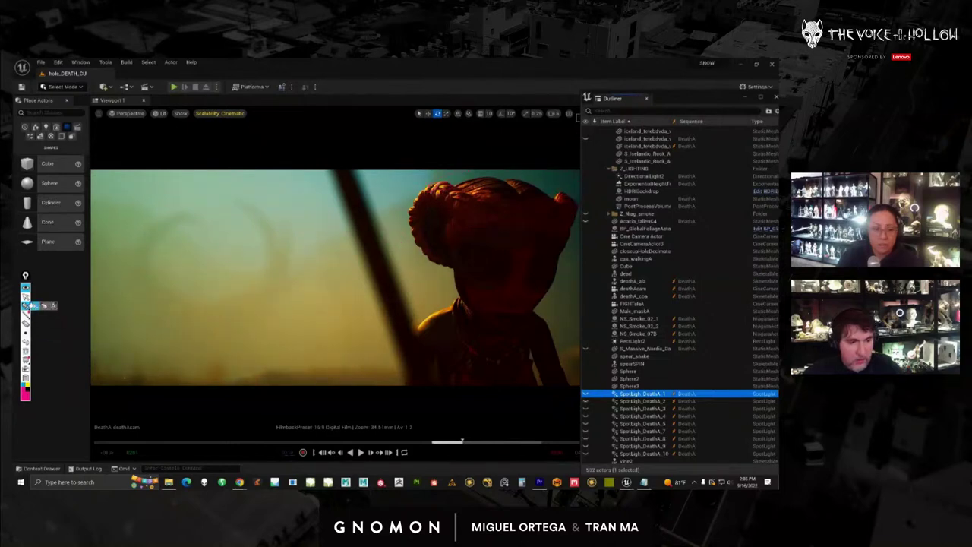
Show the spotlights from SpotLigh_DeathA_1 to SpotLigh_DeathA_10 again and scrub the shot to the kneeling spear pose
left_click(641, 453, "shift")
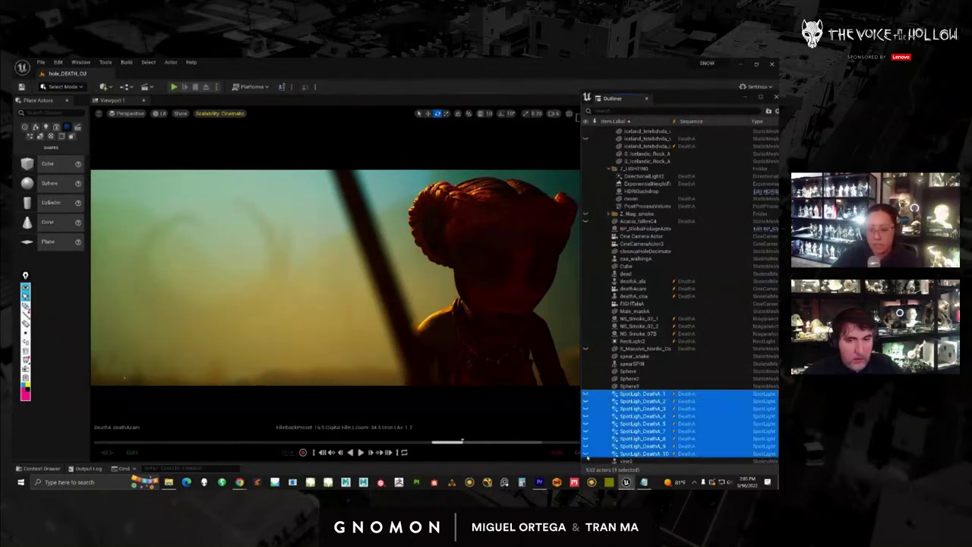
left_click(585, 454)
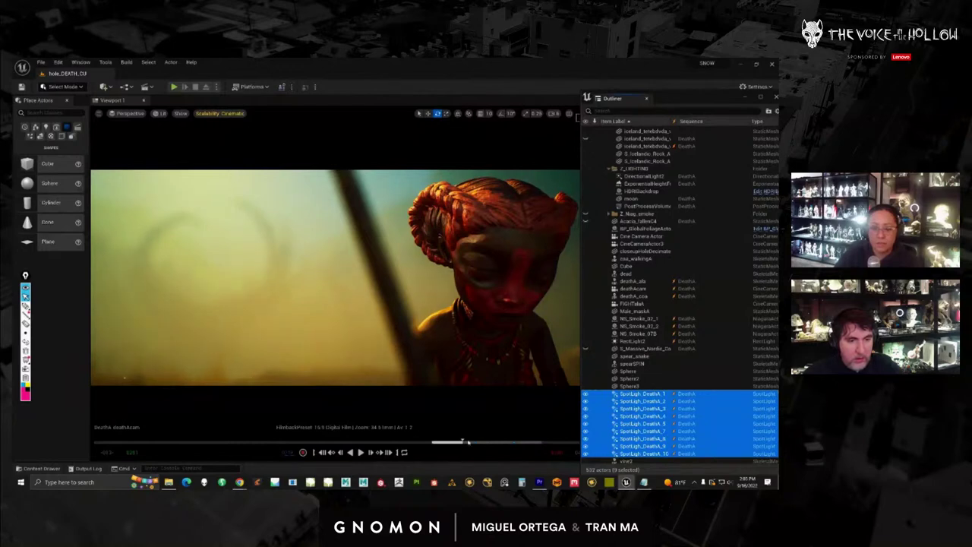
mouse_move(467, 442)
left_mouse_down()
mouse_move(539, 444)
mouse_move(453, 450)
left_mouse_up()
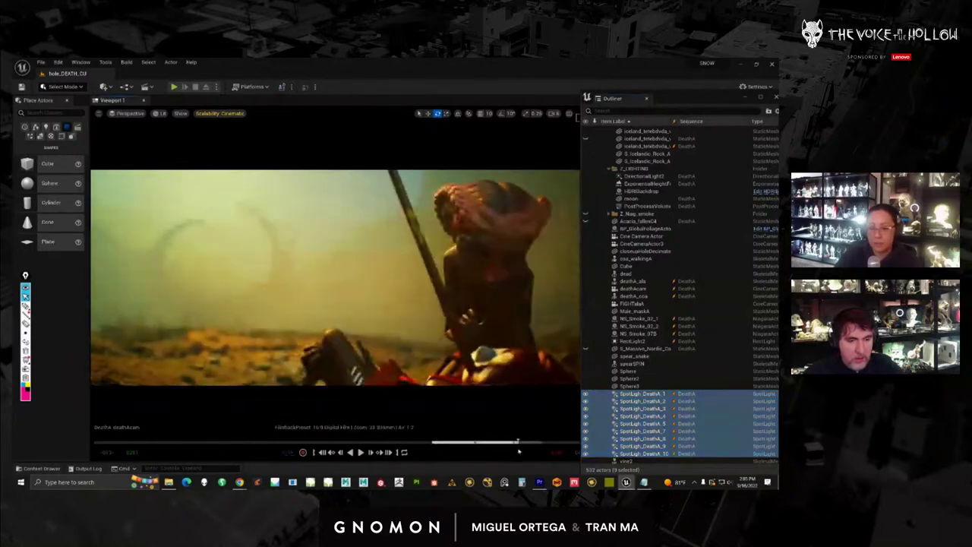
left_click(637, 190)
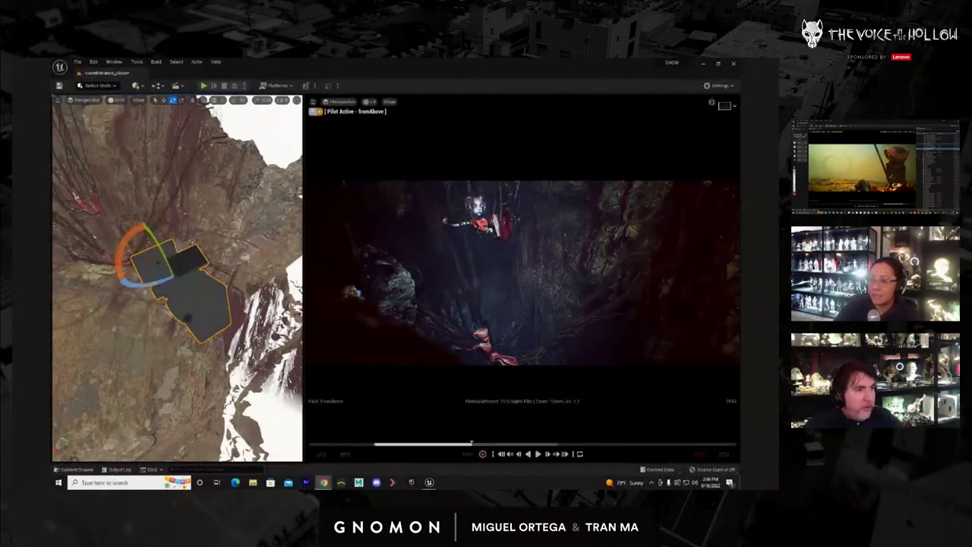
Play the fromAbove camera shot of the cave entrance fall several times, pausing to examine the action
left_click(457, 73)
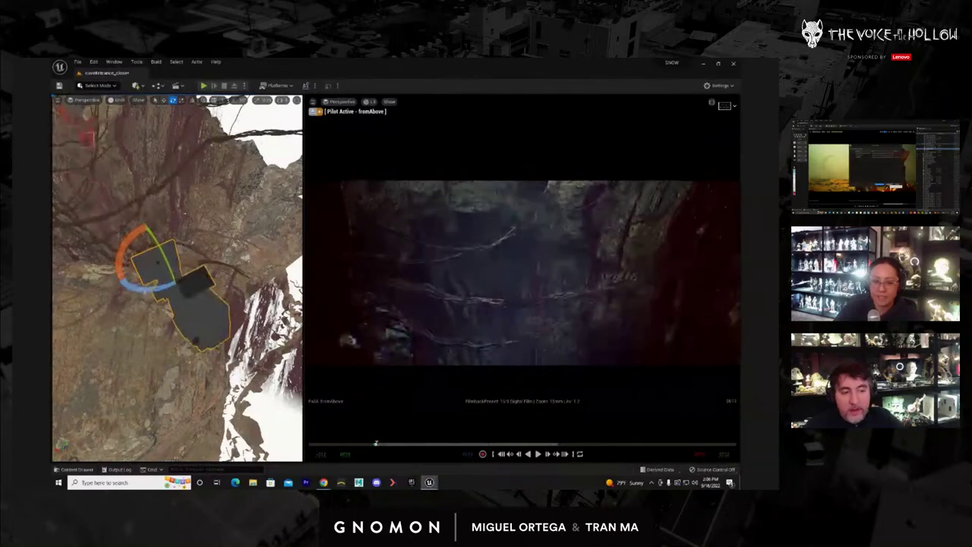
key("space")
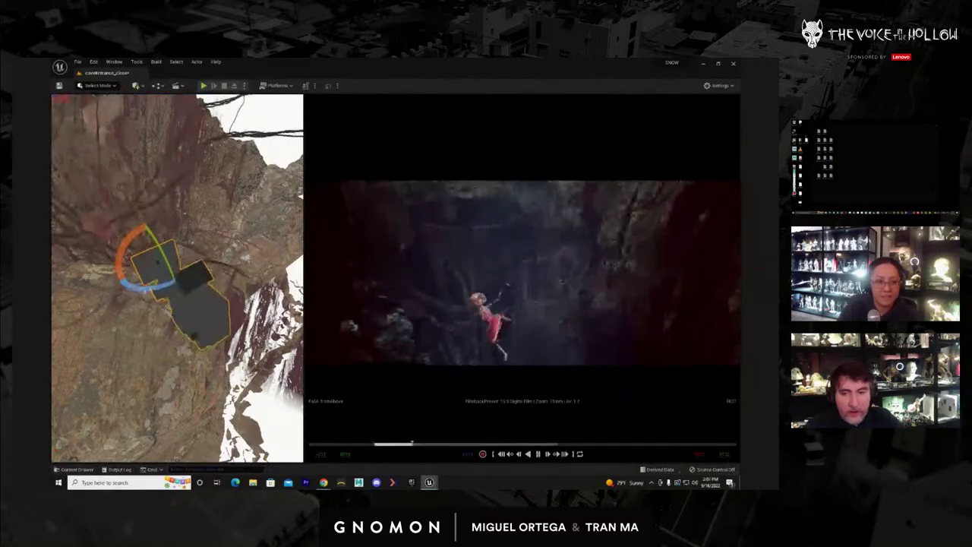
key("space")
key("space")
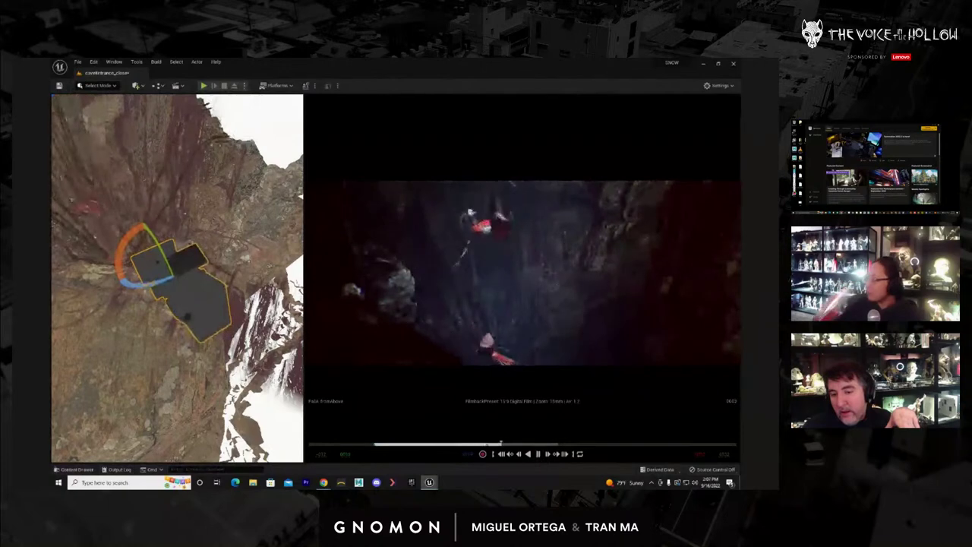
key("space")
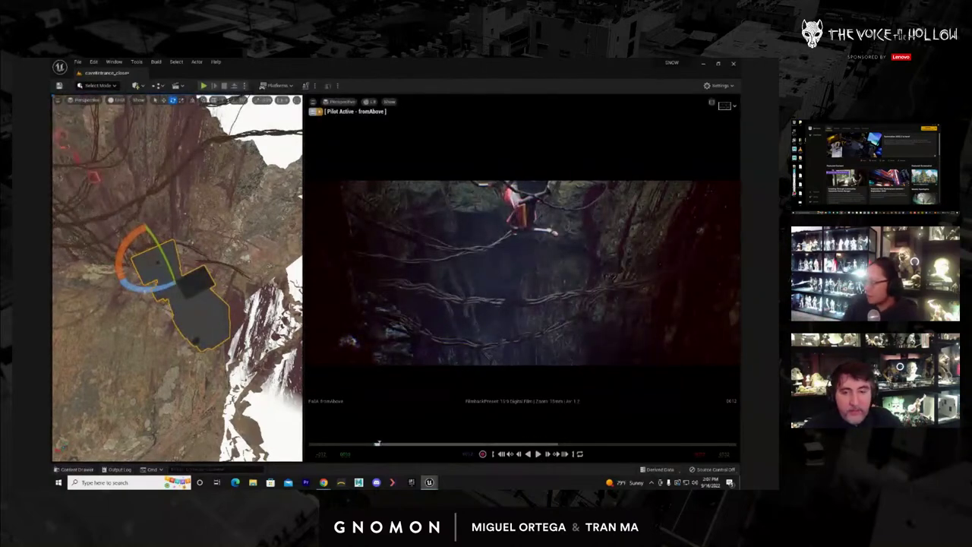
key("space")
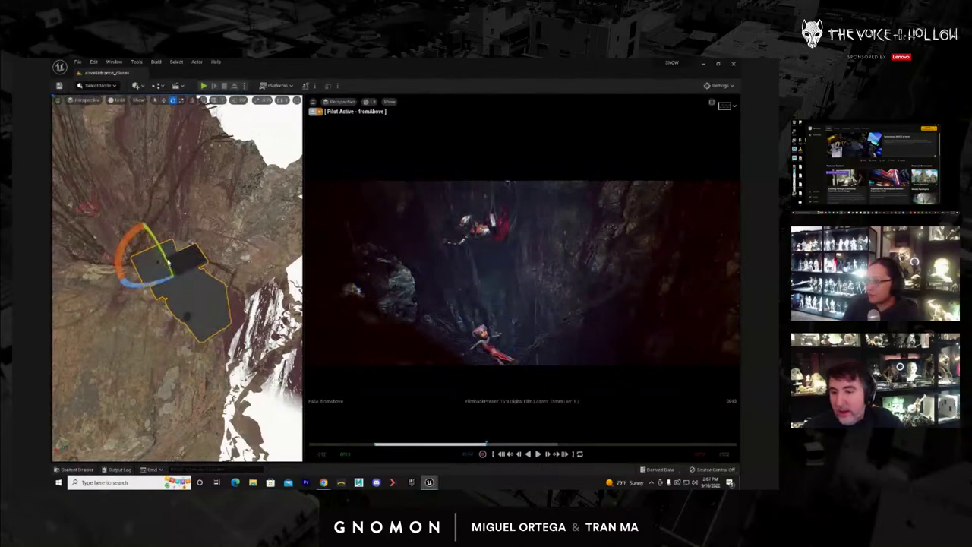
Bring the Sequencer over the viewports, play the fromAbove shot with its tracks in view, and move the window away
mouse_move(169, 260)
left_mouse_down()
mouse_move(174, 253)
mouse_move(158, 260)
left_mouse_up()
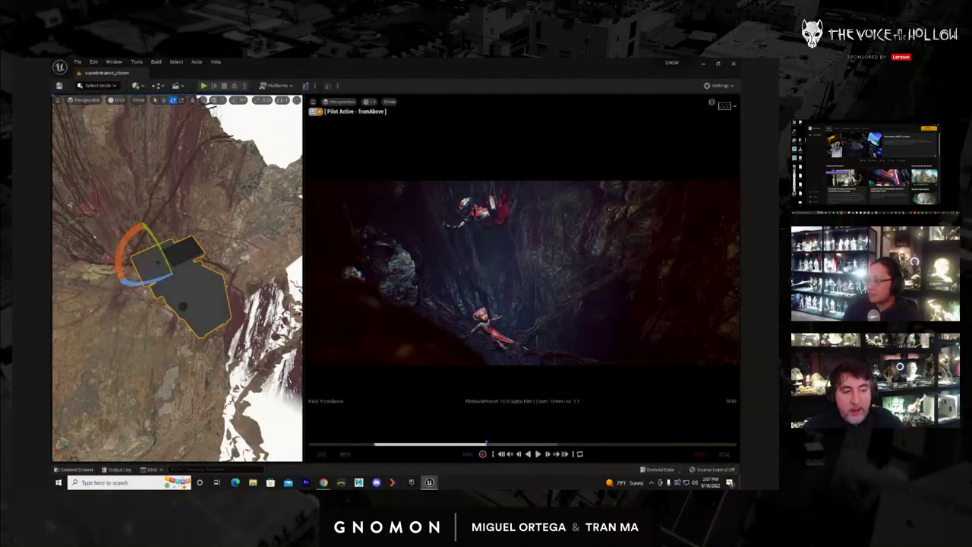
left_click_drag(739, 329, 385, 236)
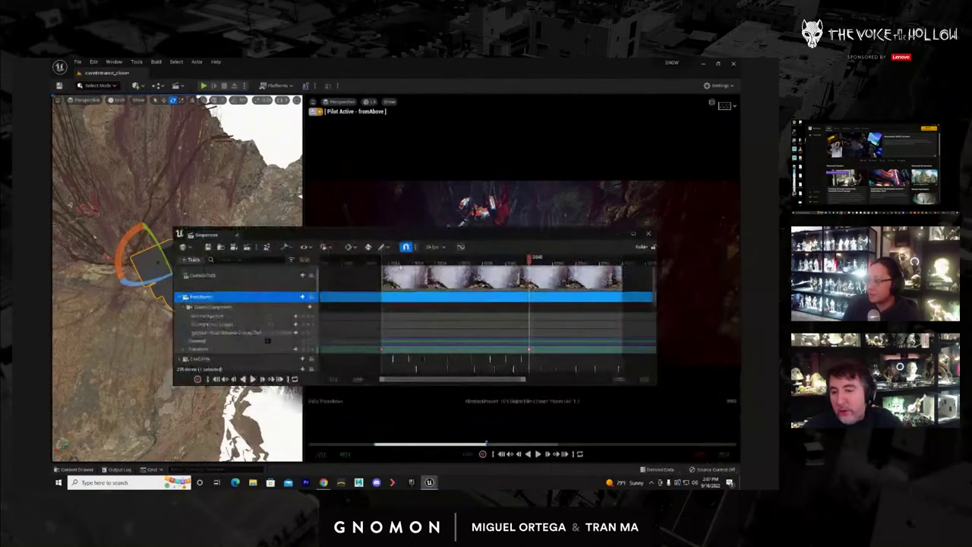
key("space")
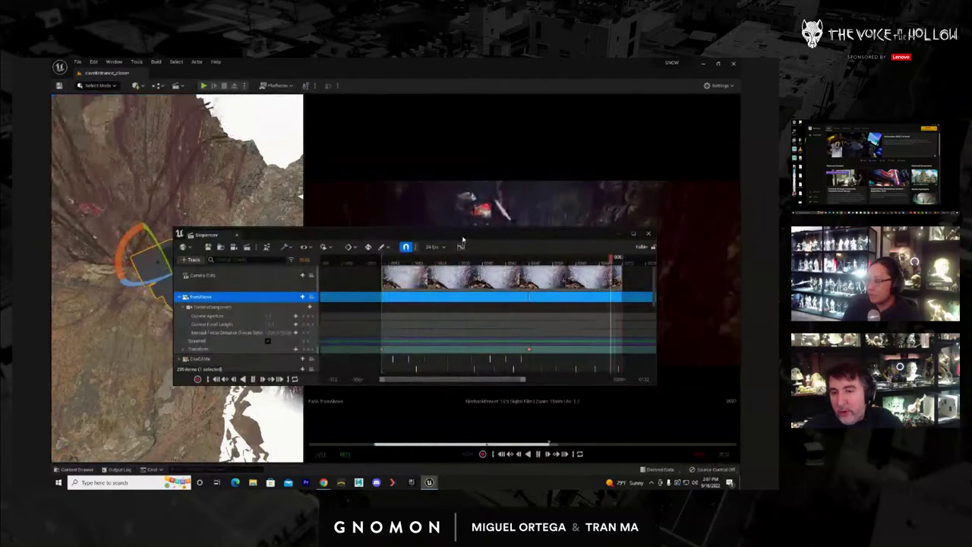
left_click_drag(461, 238, 739, 244)
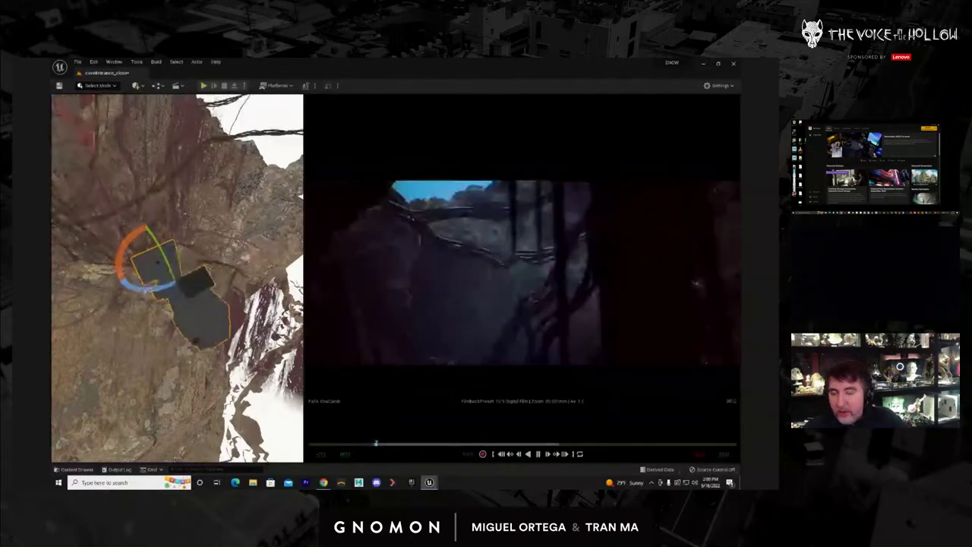
Play the CoaCamb shot, step back to the outstretched-arm pose among the vines, and select the rock wall in the working viewport
key("space")
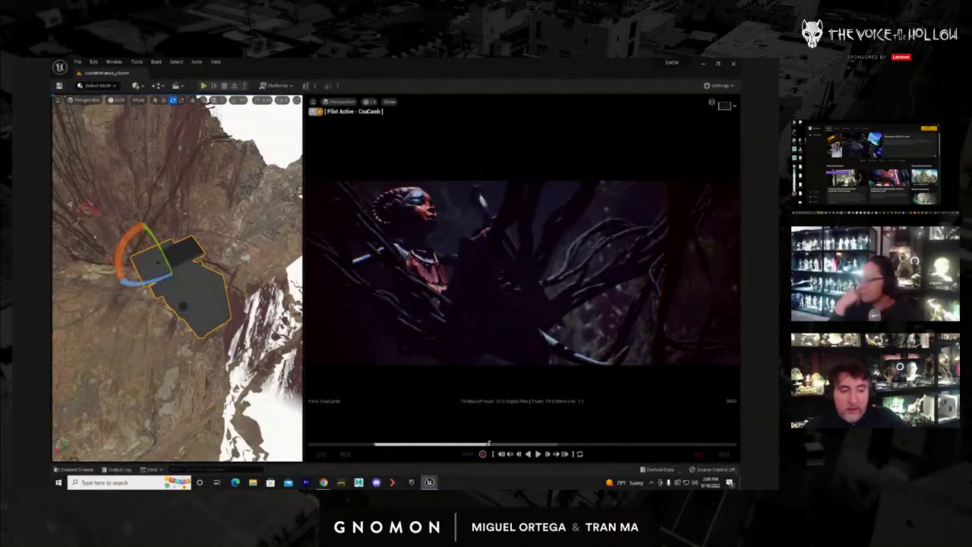
key("space")
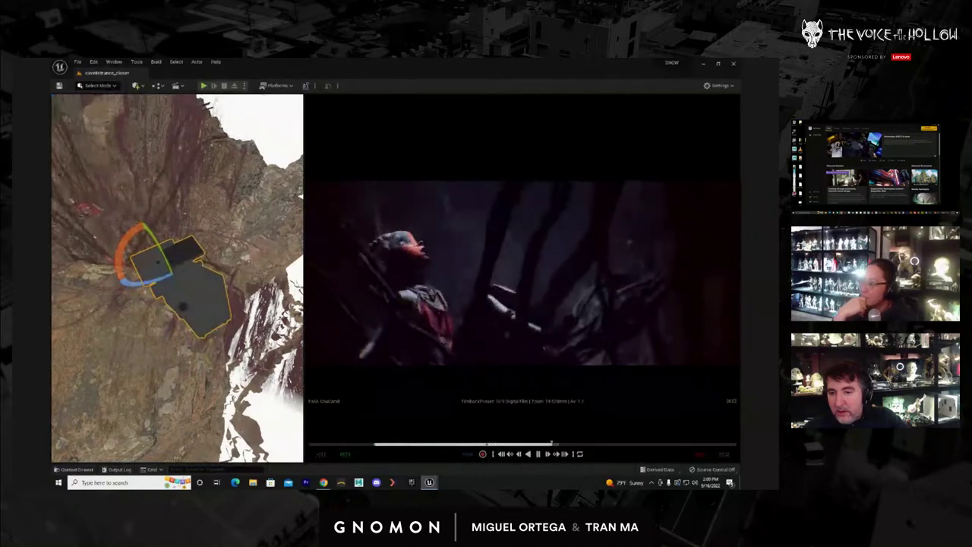
key("space")
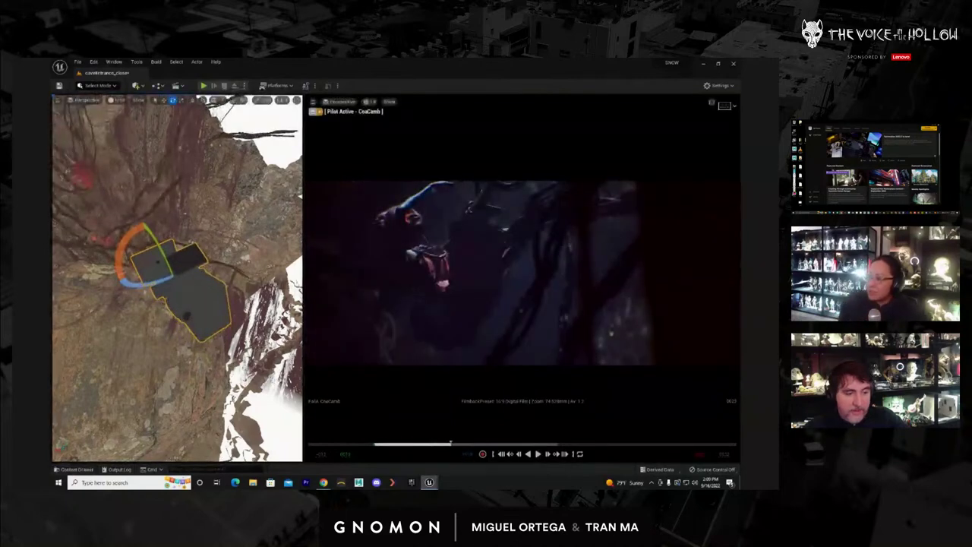
key("Left")
key("Left")
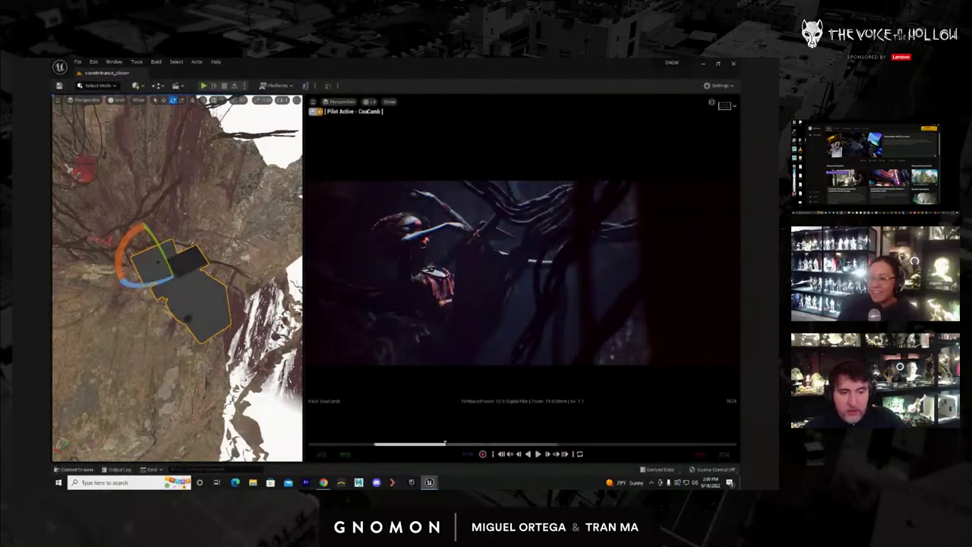
left_click(190, 387)
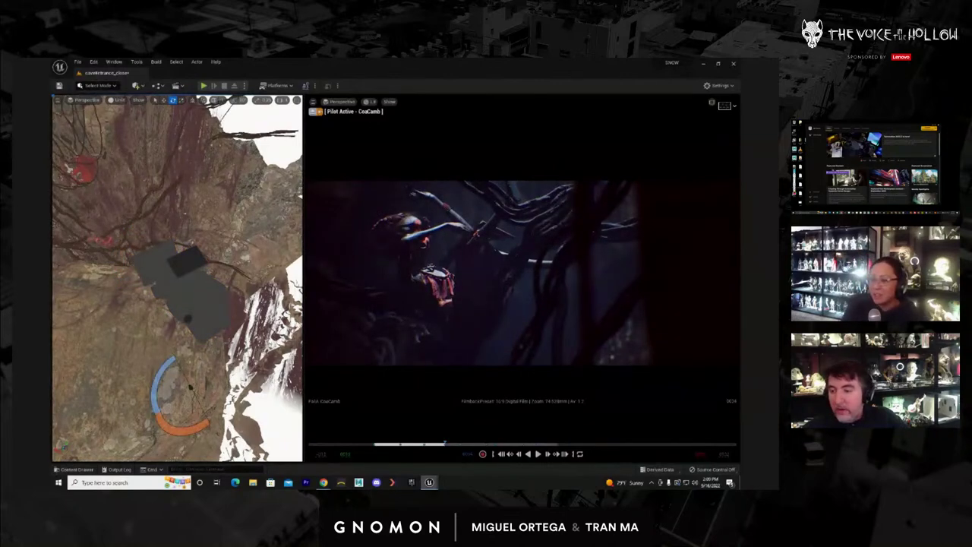
Frame the CoaCamb camera in the working viewport and adjust its rotation at two successive moments to follow the falling character
left_click_drag(229, 343, 229, 259, "alt")
key("f")
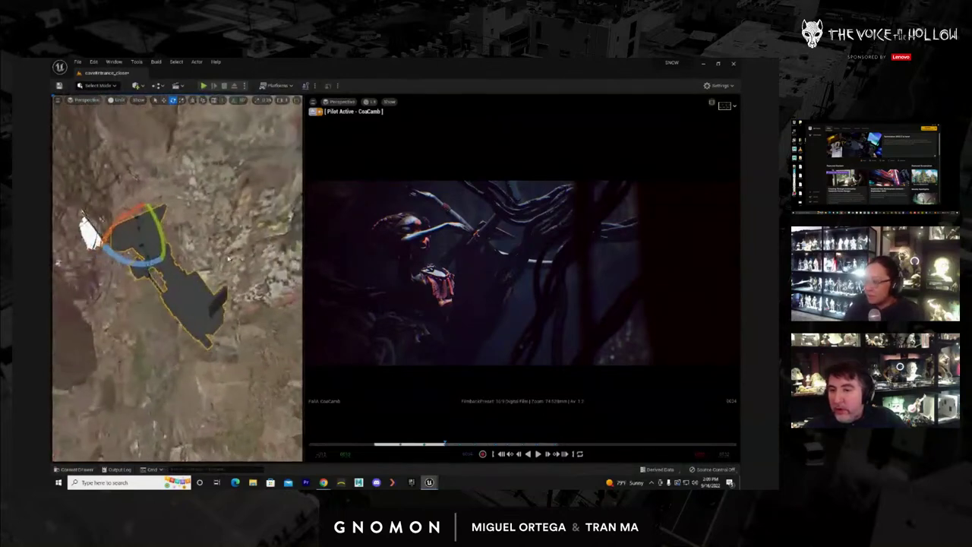
left_click_drag(161, 234, 165, 243)
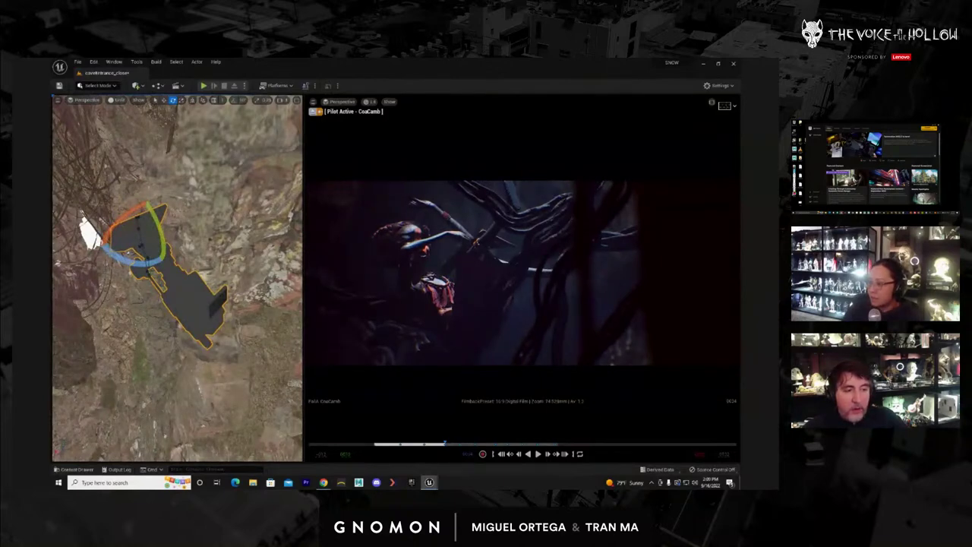
mouse_move(740, 307)
left_mouse_down()
mouse_move(637, 304)
mouse_move(740, 301)
left_mouse_up()
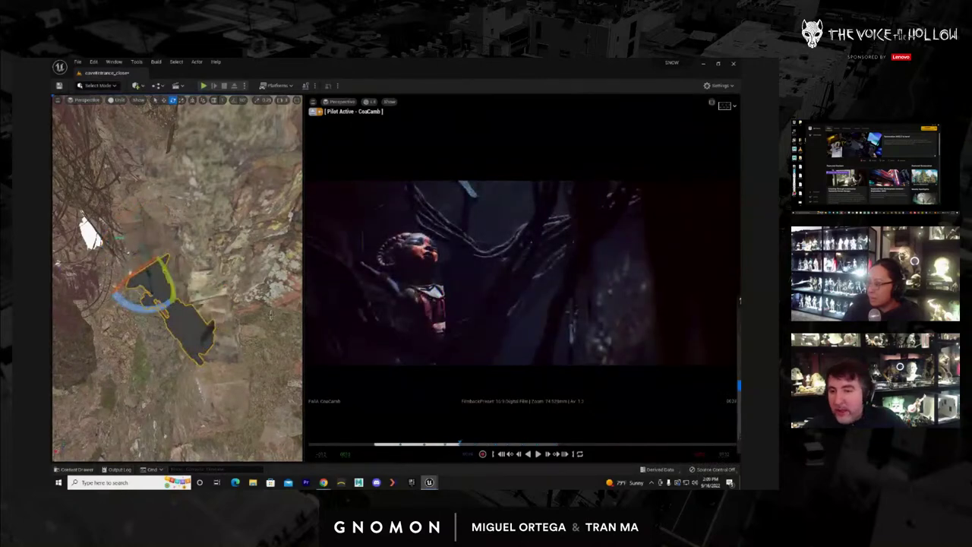
left_click_drag(172, 277, 172, 279)
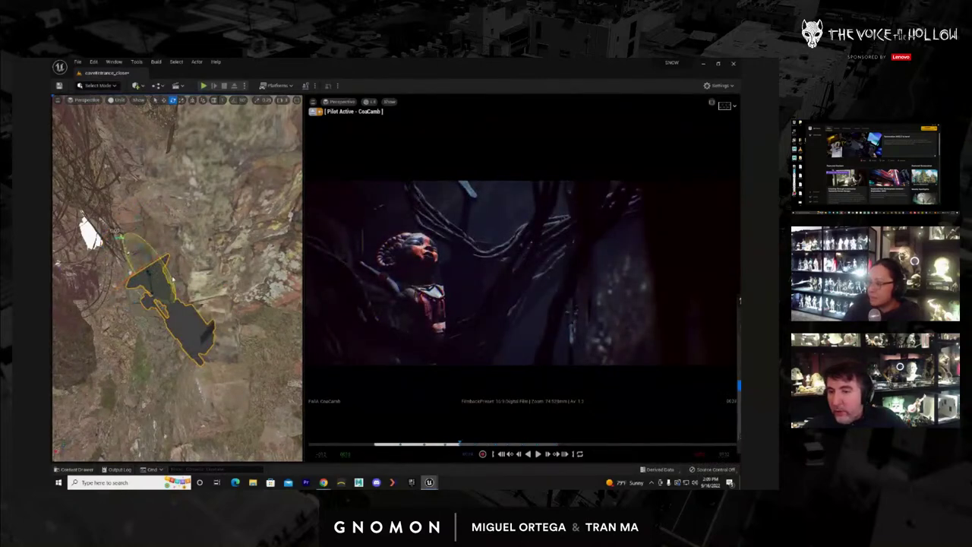
Reselect the CoaCamb camera and adjust its rotation as the character falls back among the vines and turns into profile
left_click(197, 327)
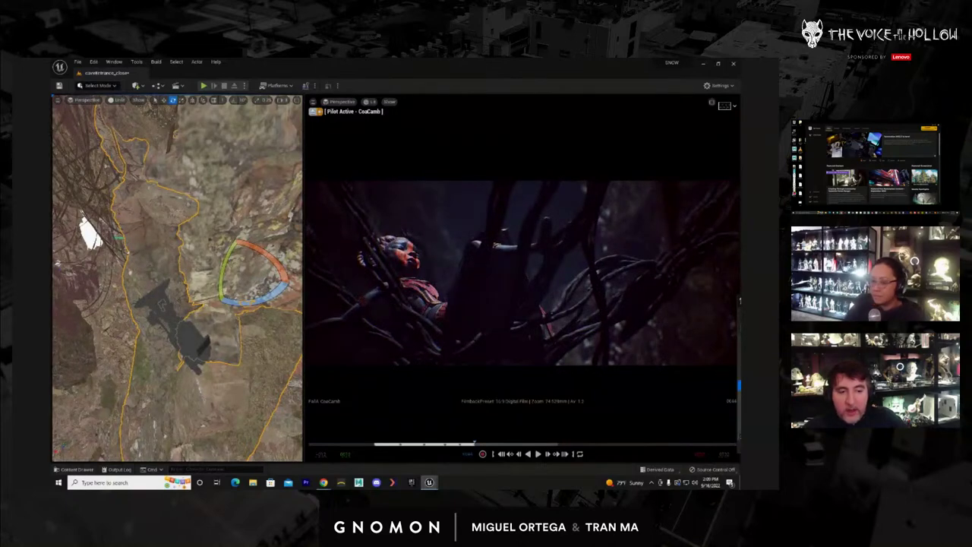
left_click(173, 296)
left_click_drag(173, 302, 173, 304)
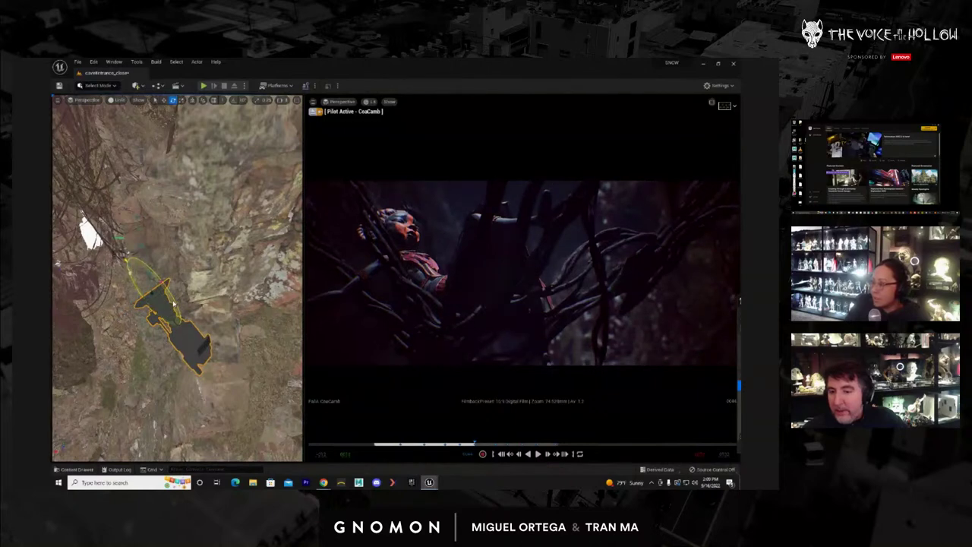
left_click(173, 302)
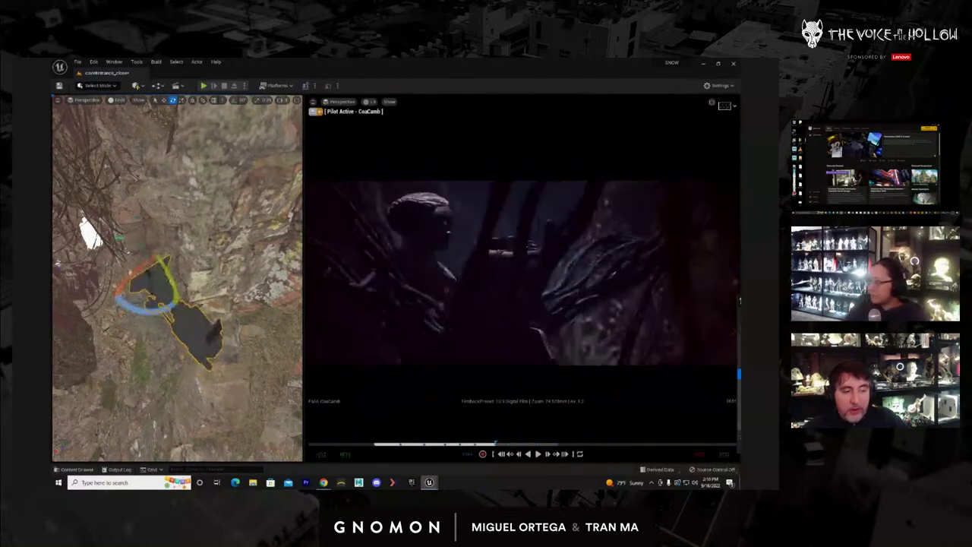
left_click_drag(174, 282, 175, 286)
left_click(175, 283)
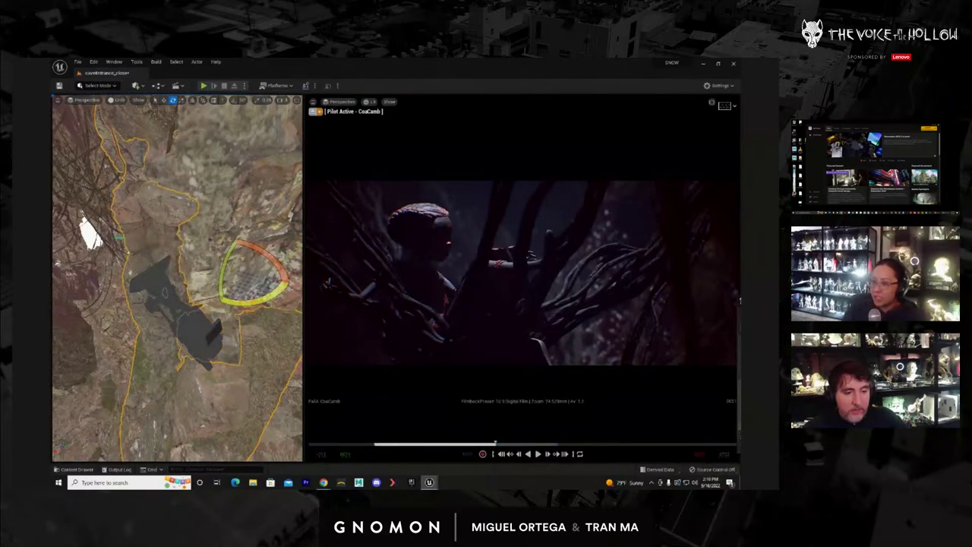
Advance through the end of the fall, reselecting and rotating the CoaCamb camera to reframe the character above the branches
key("Right")
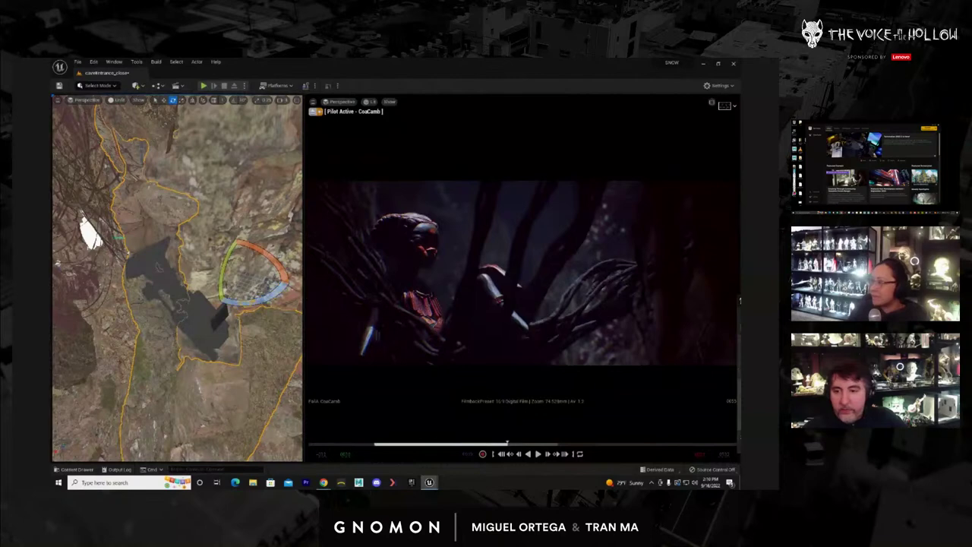
left_click(199, 315)
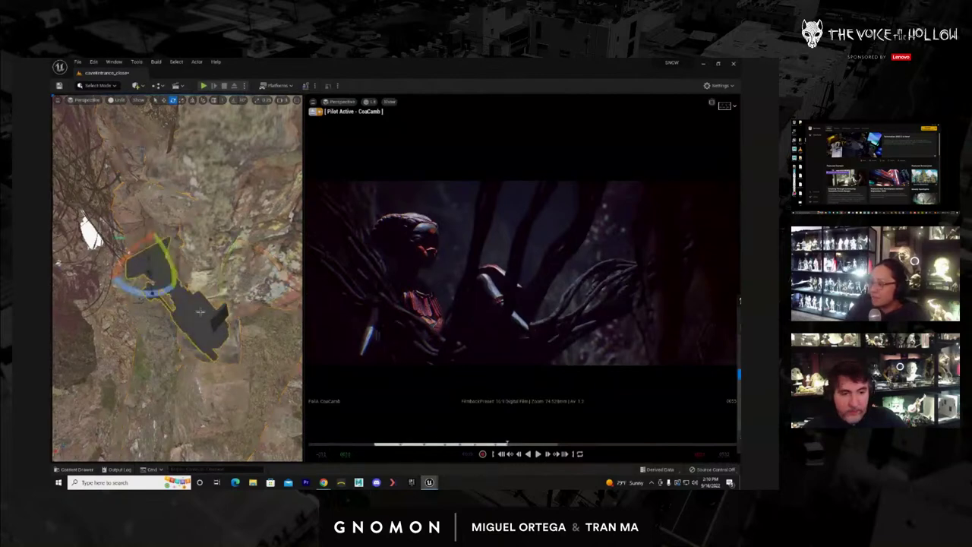
left_click_drag(172, 268, 173, 267)
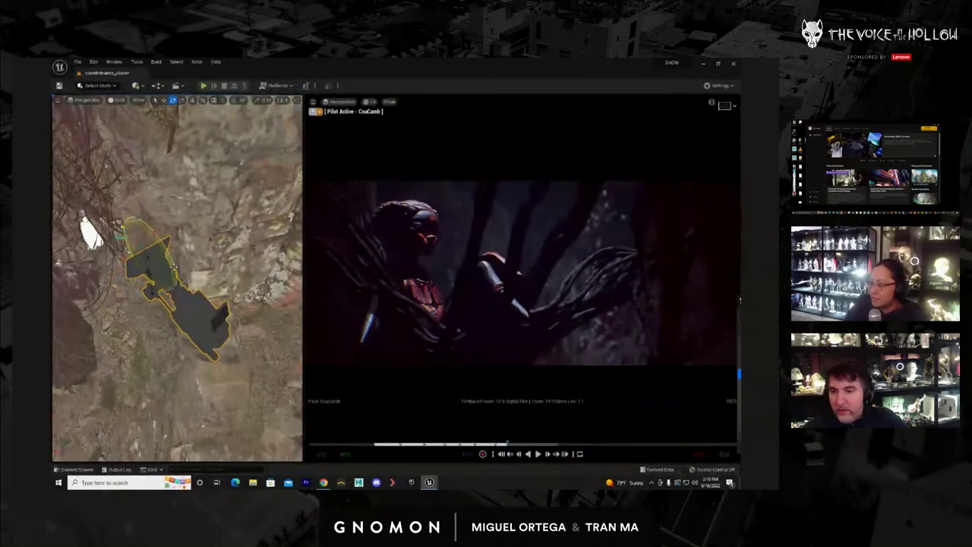
key("ctrl+z")
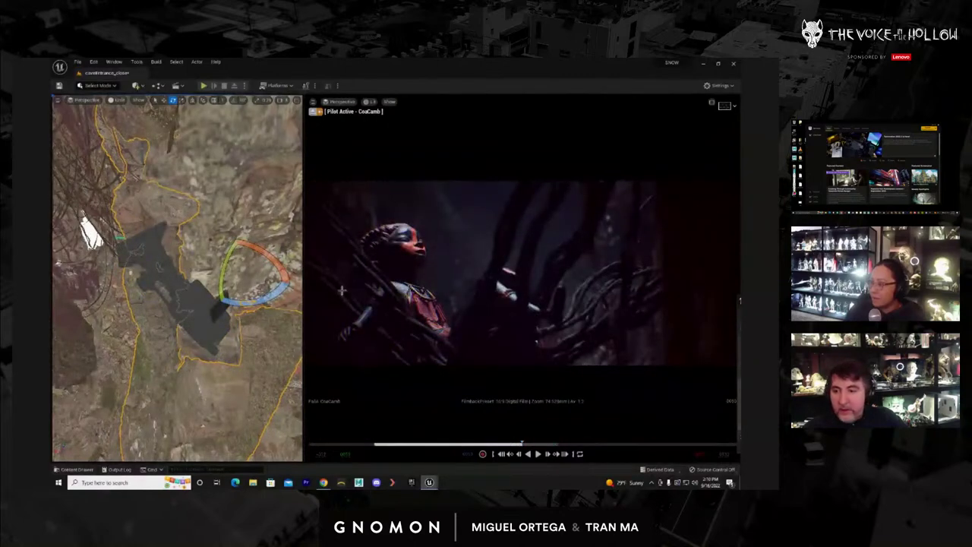
left_click(202, 306)
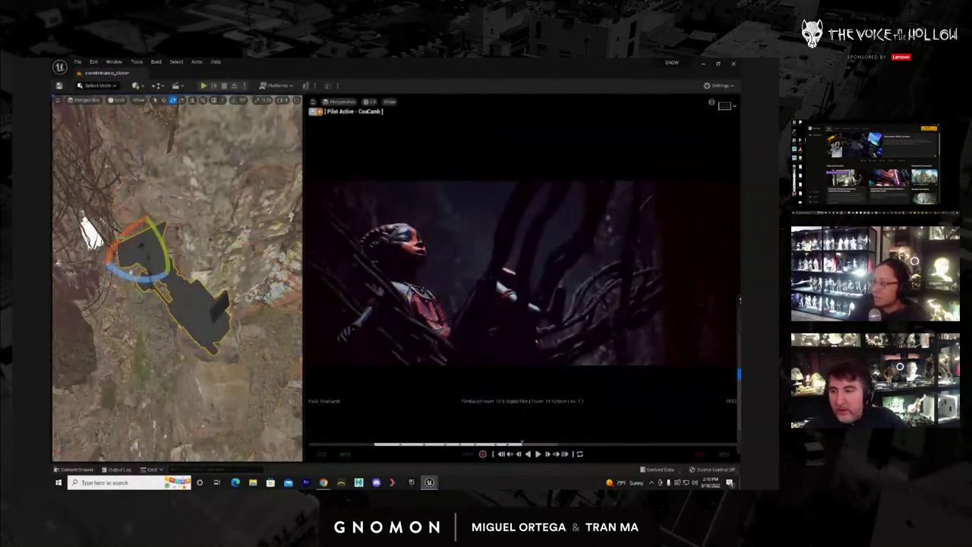
left_click_drag(165, 250, 166, 251)
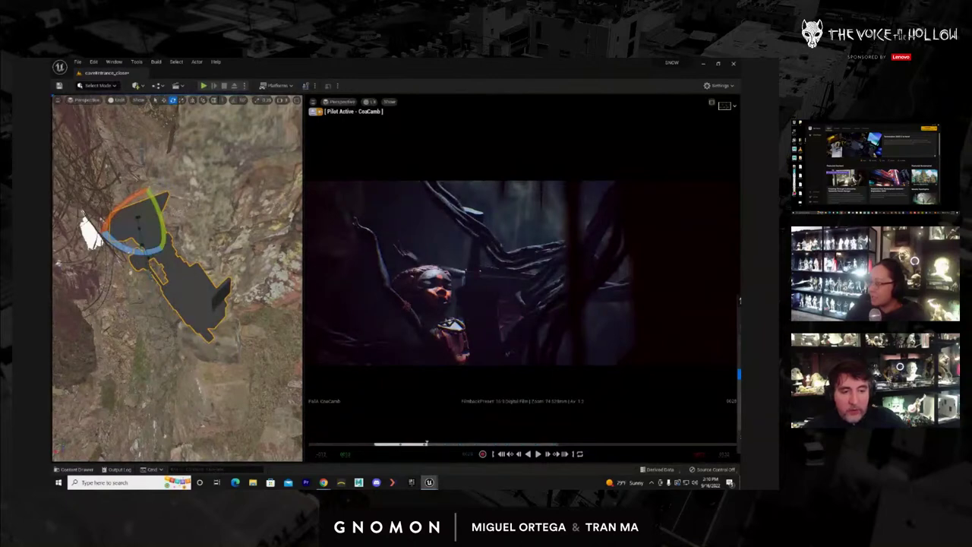
Key CoaCamb's Current Focal Length at frame 0028 in the Sequencer and lower it at frame 0021 for a wide cave view
left_click_drag(739, 304, 319, 223)
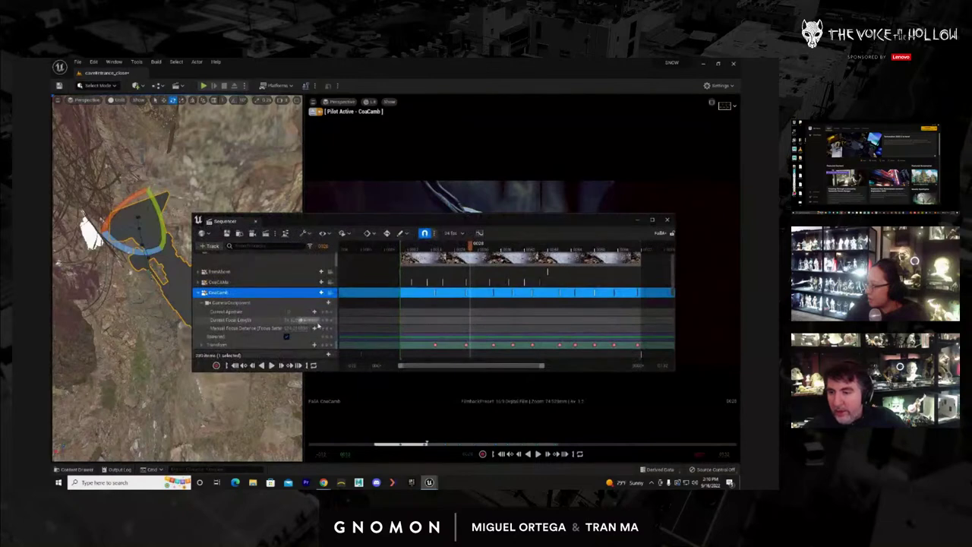
left_click(325, 321)
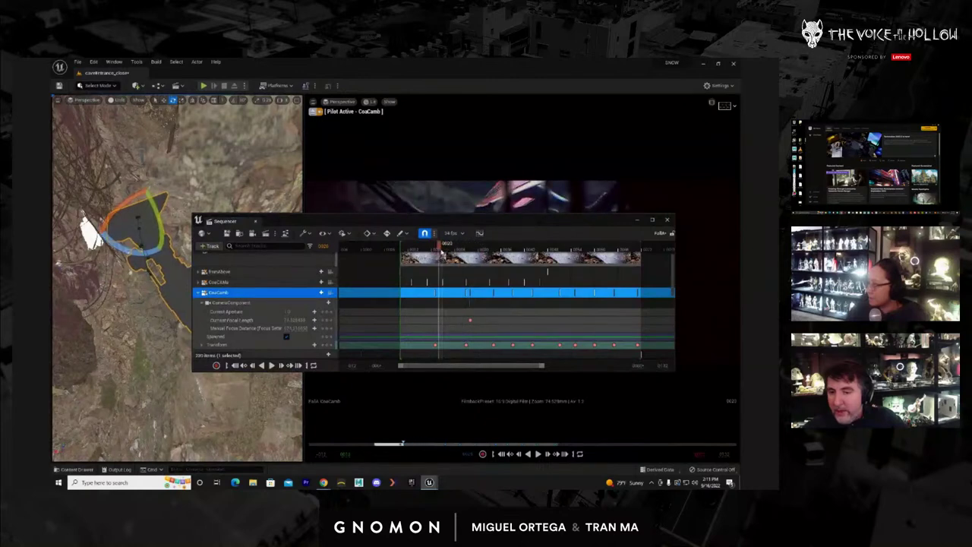
left_click(445, 251)
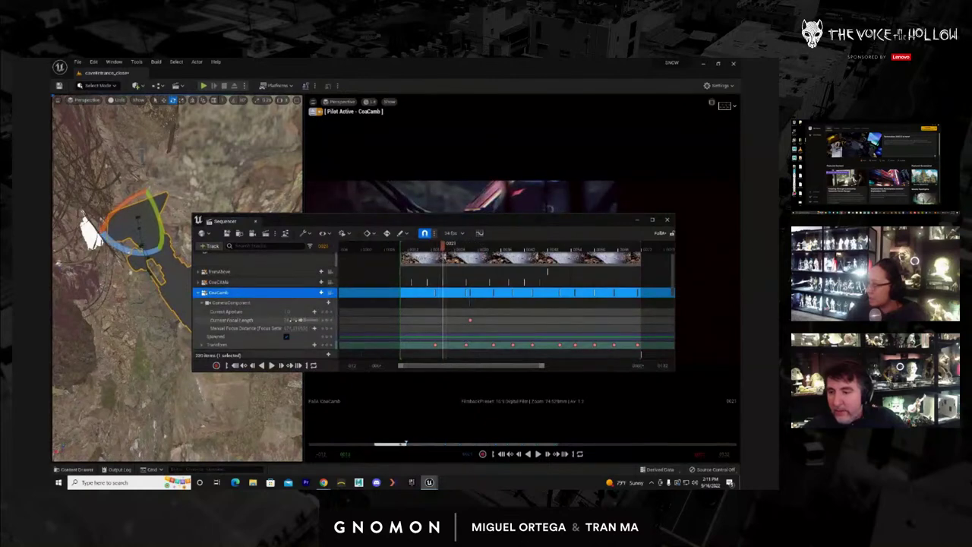
mouse_move(295, 320)
left_mouse_down()
mouse_move(276, 326)
mouse_move(287, 325)
left_mouse_up()
left_click_drag(447, 226, 358, 342)
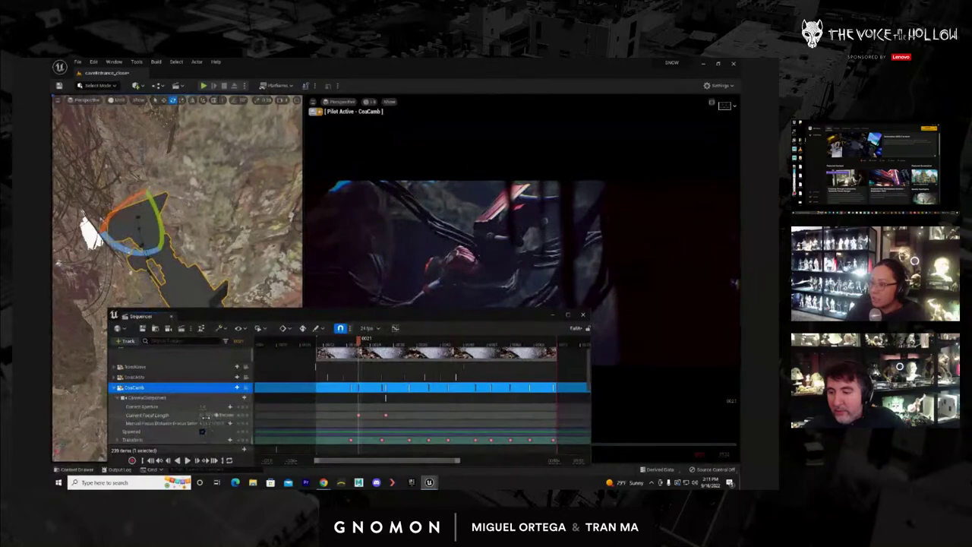
left_click_drag(215, 415, 193, 420)
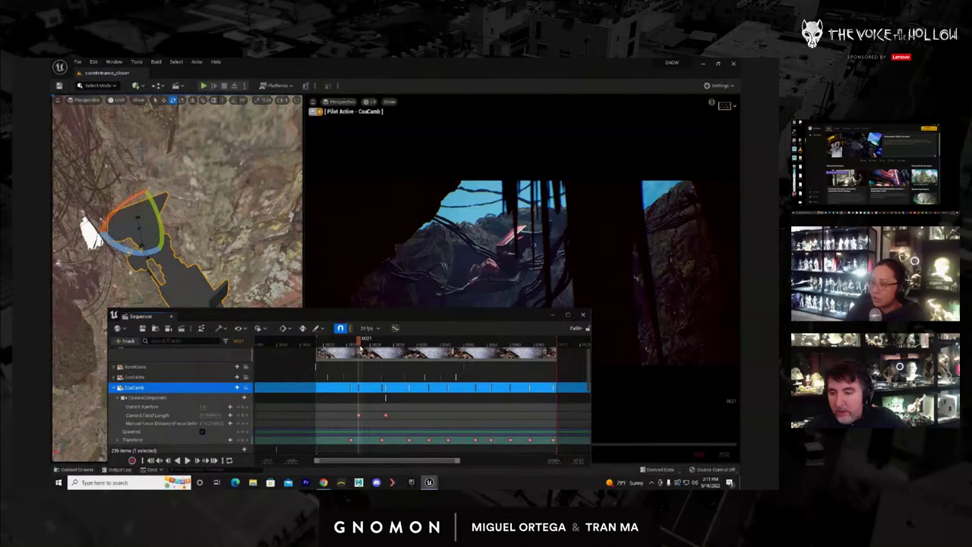
Set a Current Focal Length key at frame 0048 and return to the frame 0028 key to edit its value
left_click_drag(361, 347, 464, 346)
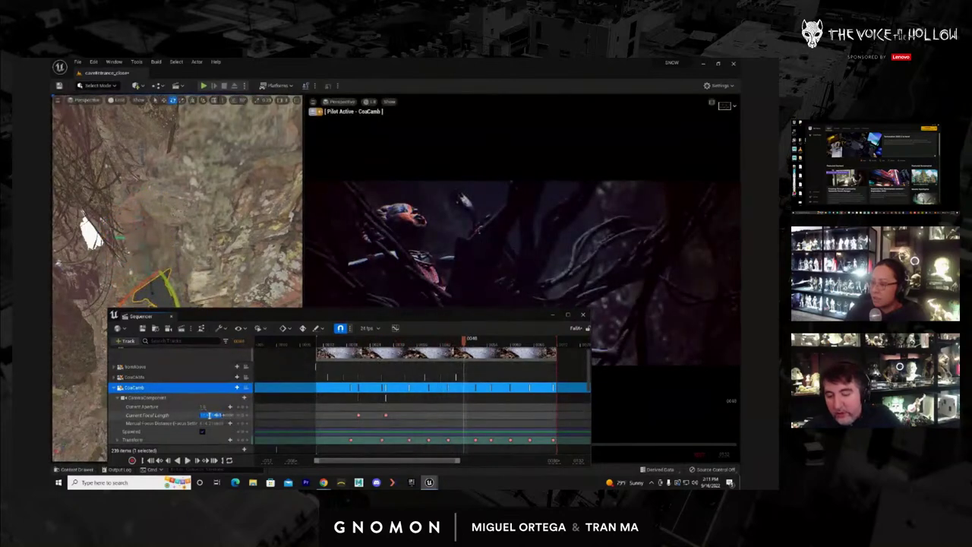
key("Return")
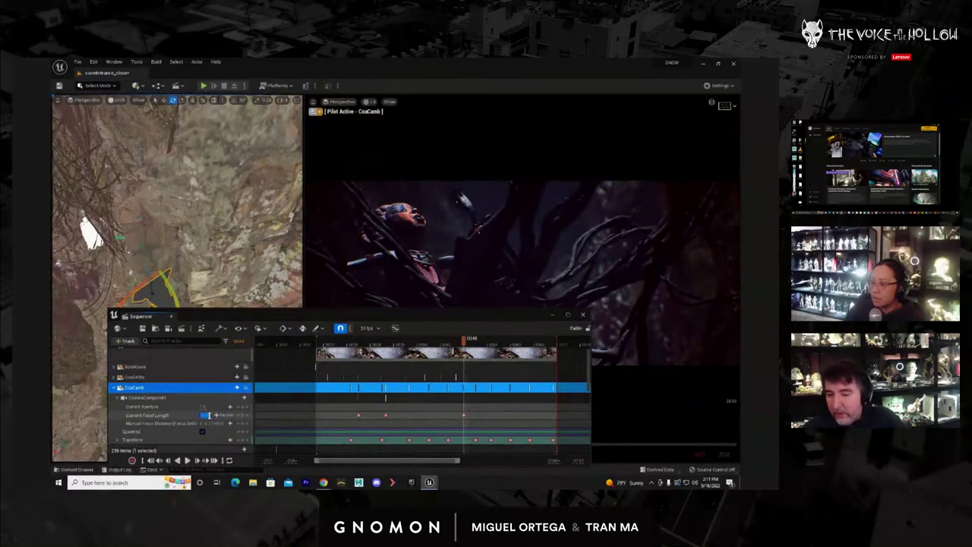
left_click(221, 416)
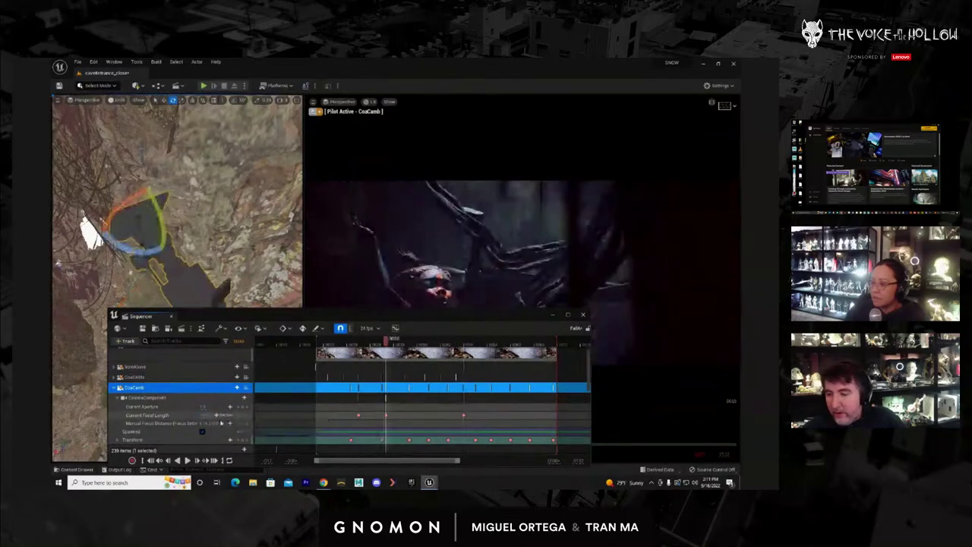
left_click(212, 415)
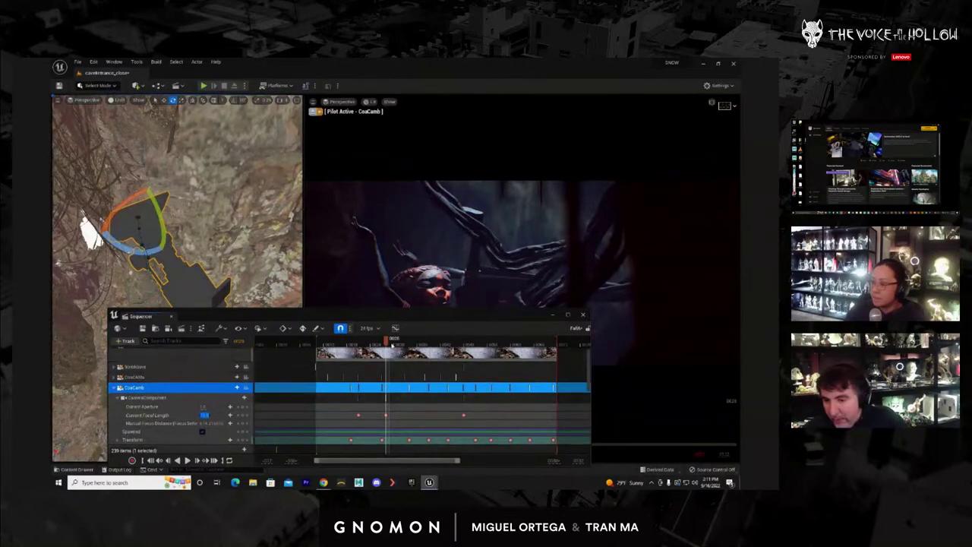
Add a Current Focal Length key at frame 0030 and adjust the focal length at frame 0028 to shape the end of the zoom
left_click_drag(390, 343, 394, 343)
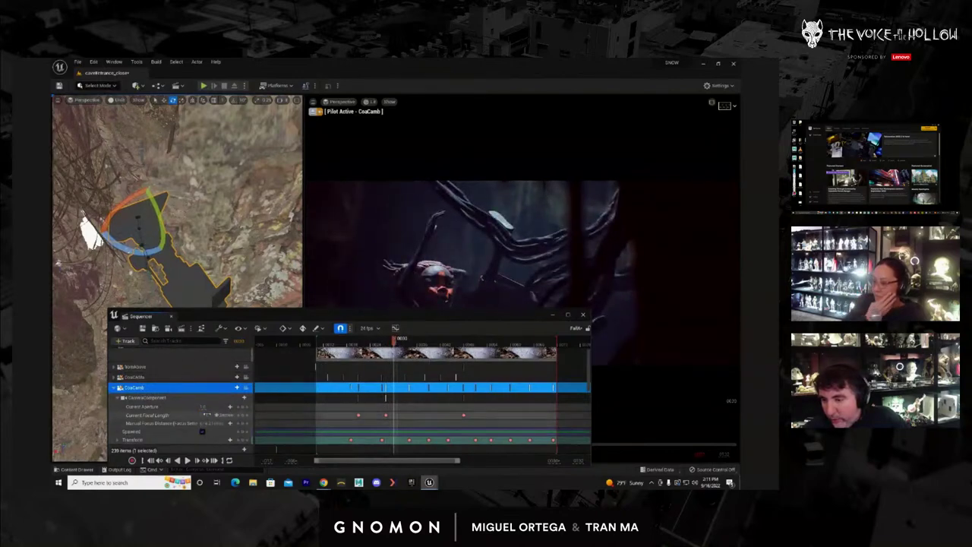
left_click(242, 415)
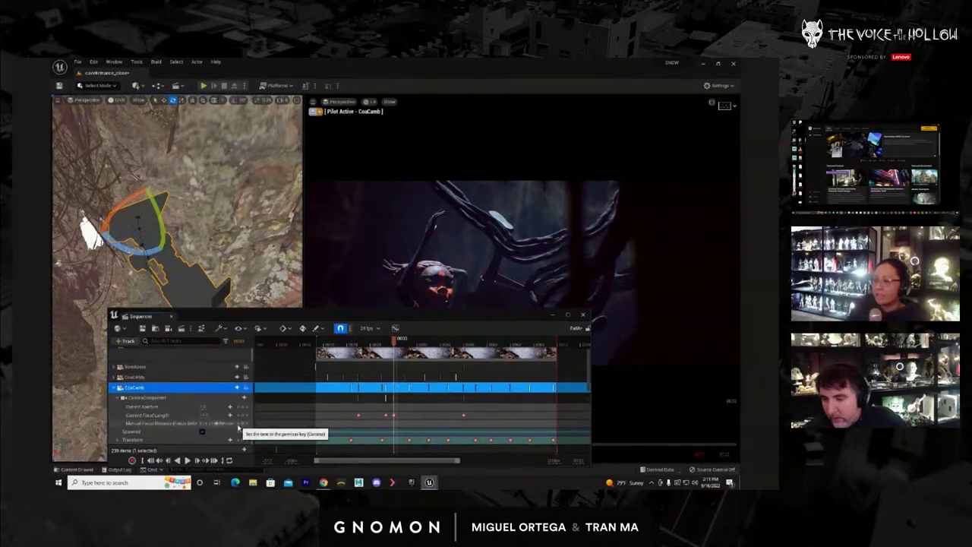
left_click(219, 416)
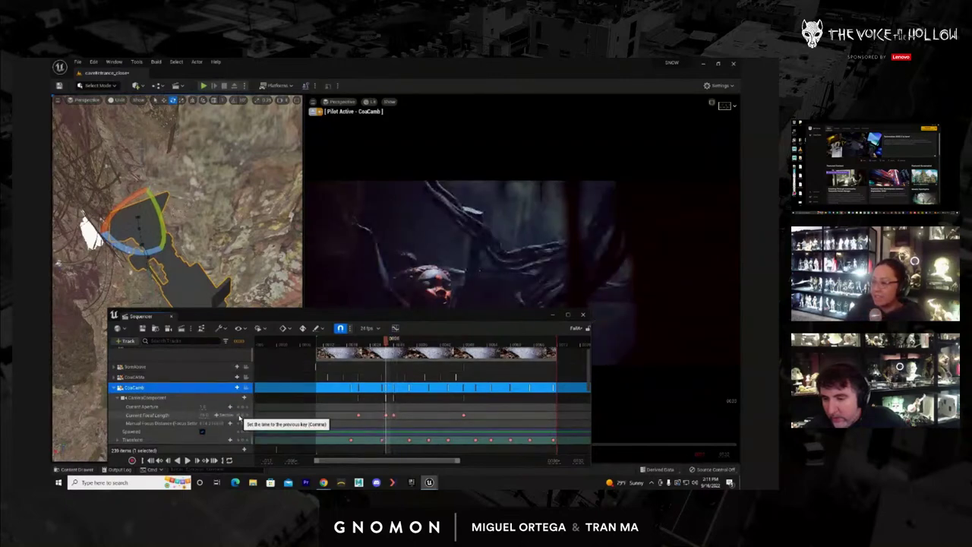
left_click(205, 415)
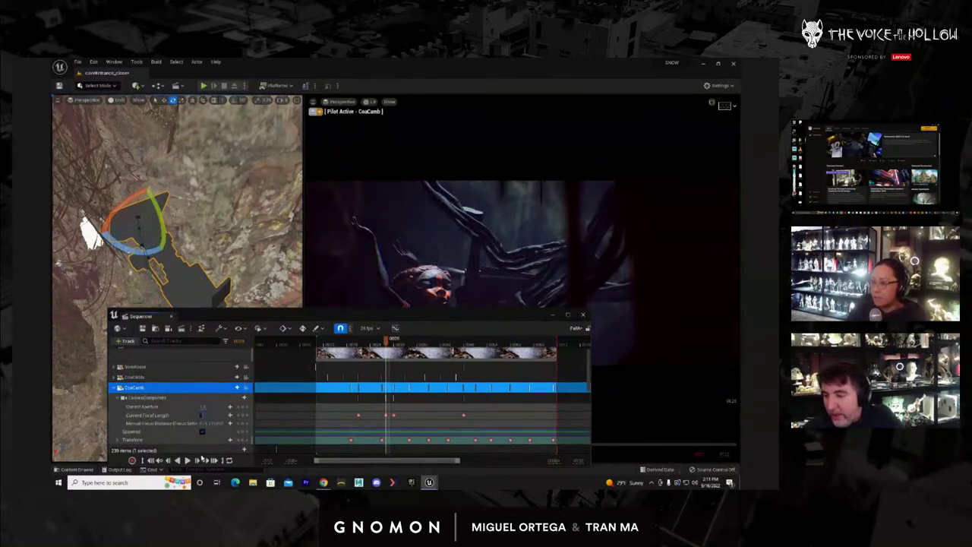
key("Return")
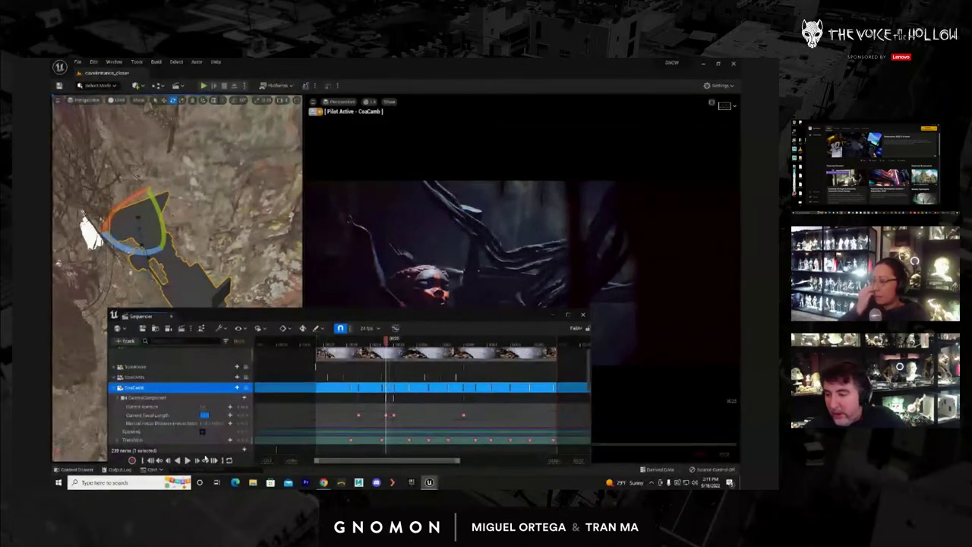
Review the CoaCamb snap zoom with the Sequencer in and out of view, scrubbing back to the wide frame 0021
left_click_drag(388, 315, 742, 265)
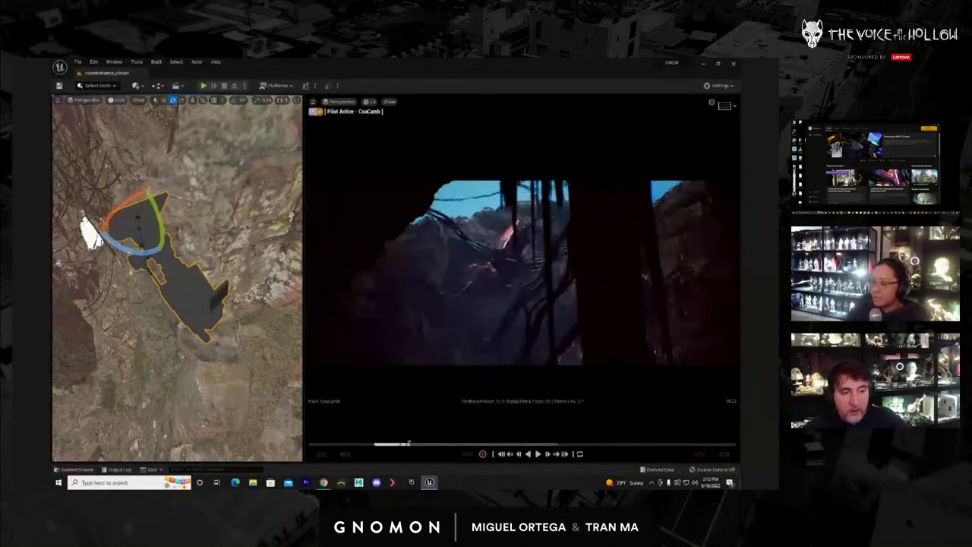
left_click_drag(740, 241, 460, 232)
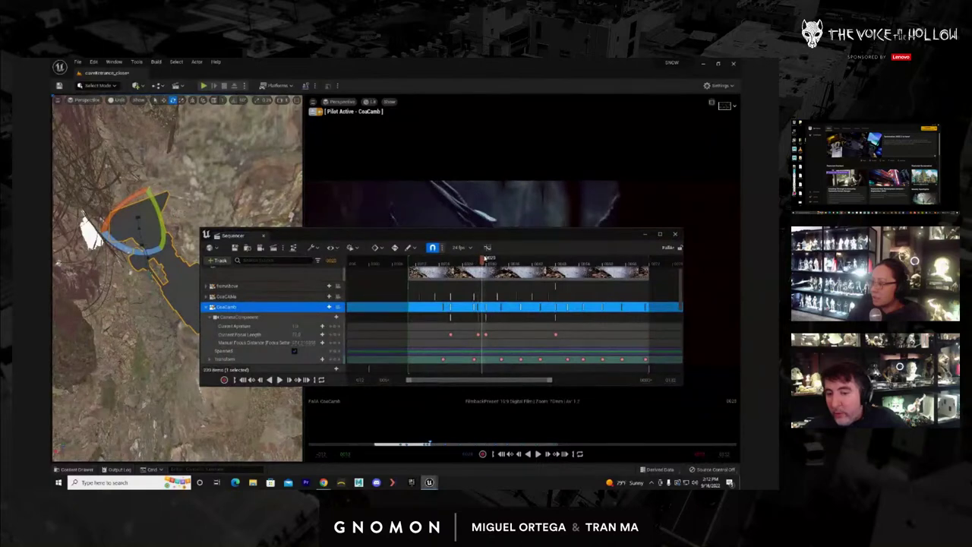
left_click_drag(487, 260, 449, 270)
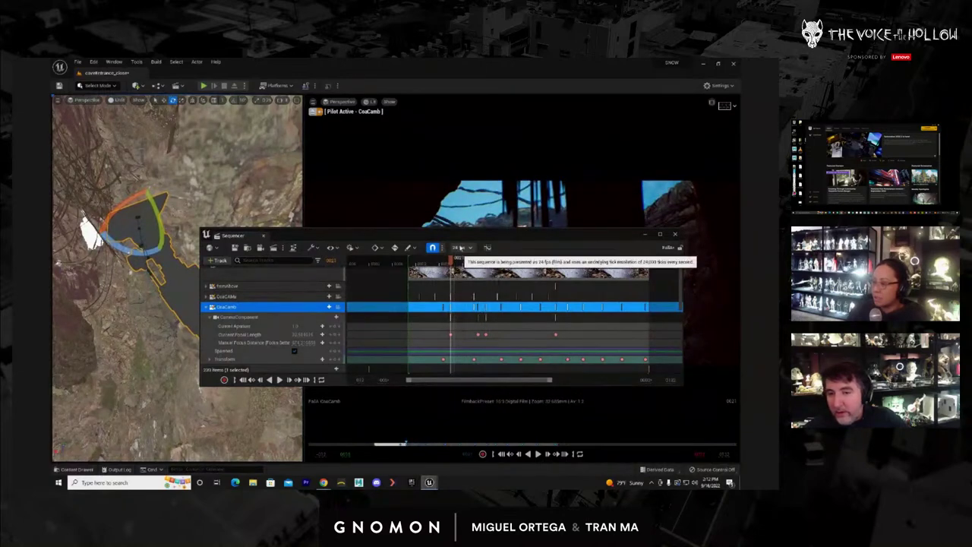
left_click(674, 233)
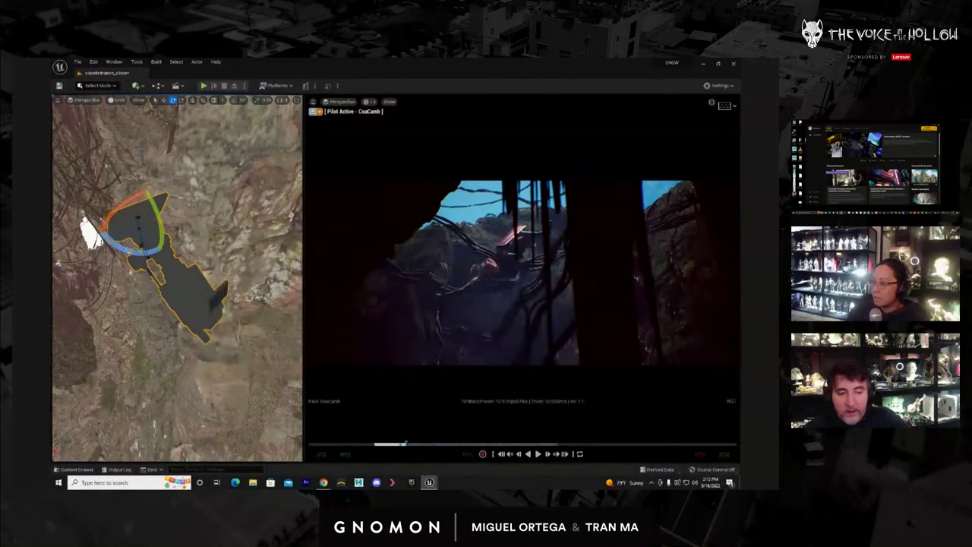
Play the CoaCamb shot, rewind to its opening wide view, and play it again to examine the zoom and camera motion
key("space")
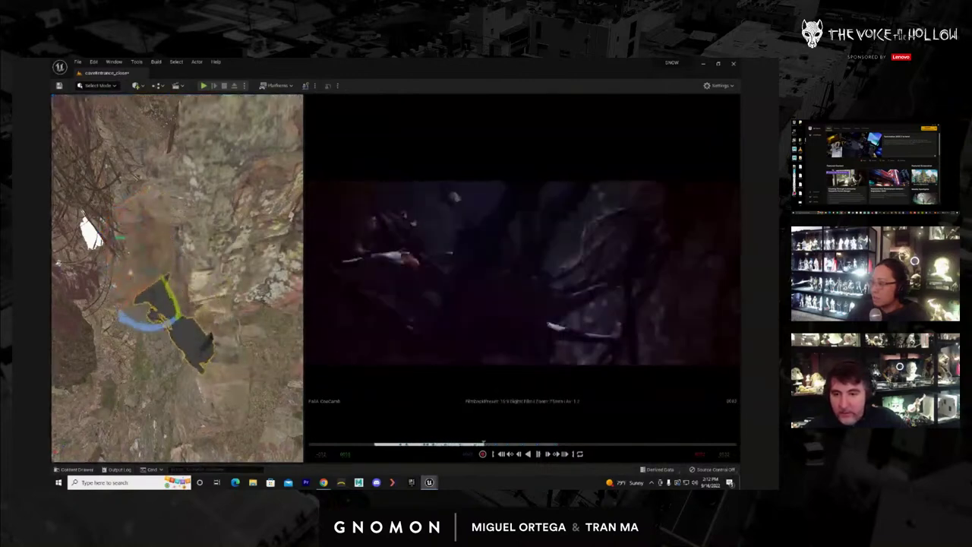
left_click_drag(403, 444, 378, 444)
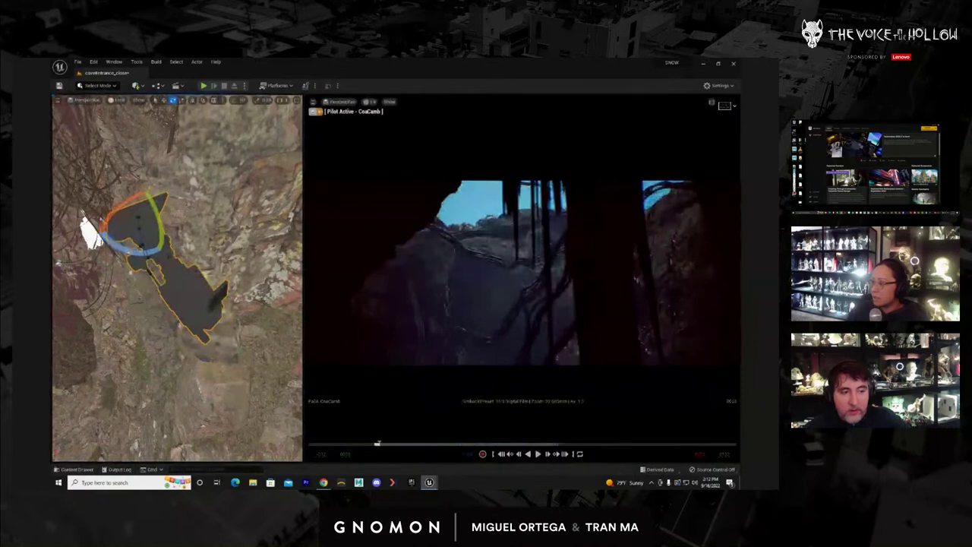
key("space")
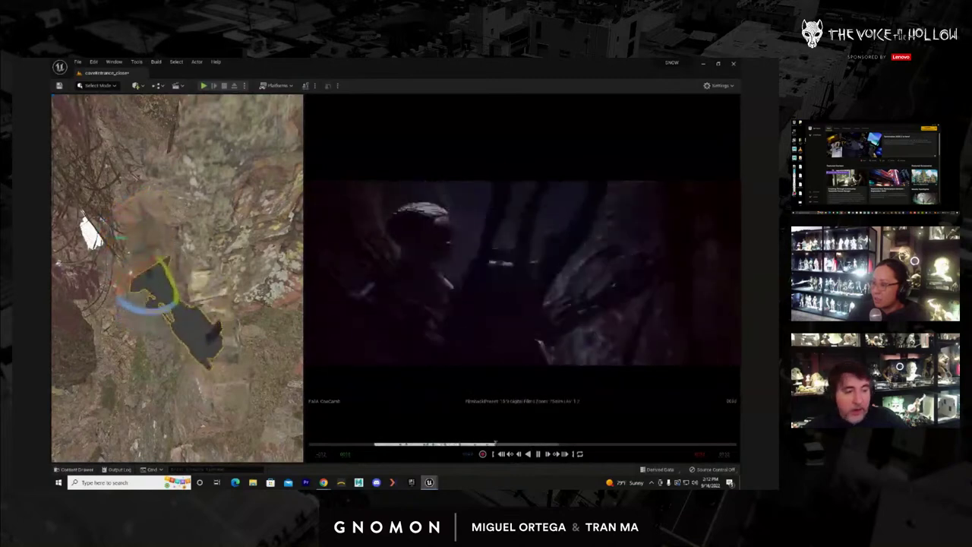
Stop the CoaCamb playback and save the cave entrance level
key("space")
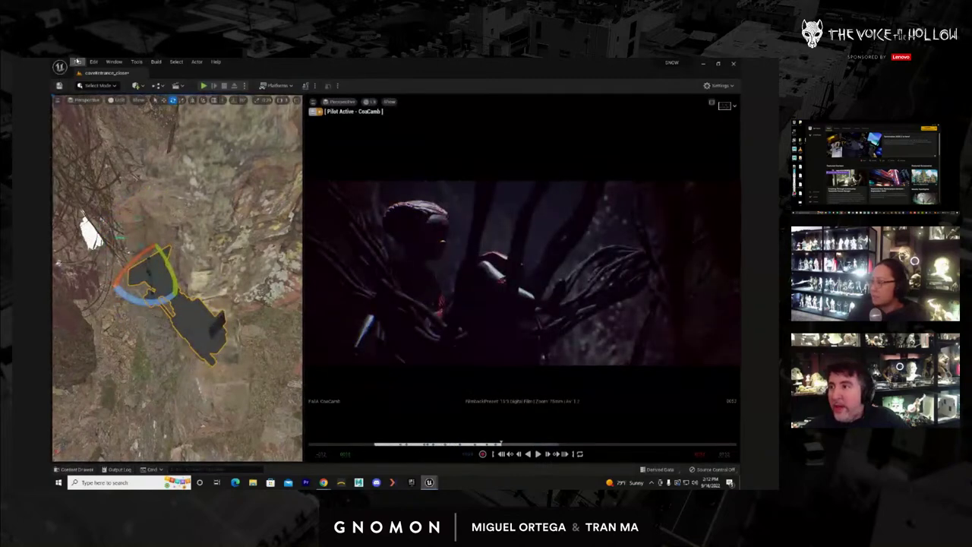
left_click(76, 61)
left_click(130, 144)
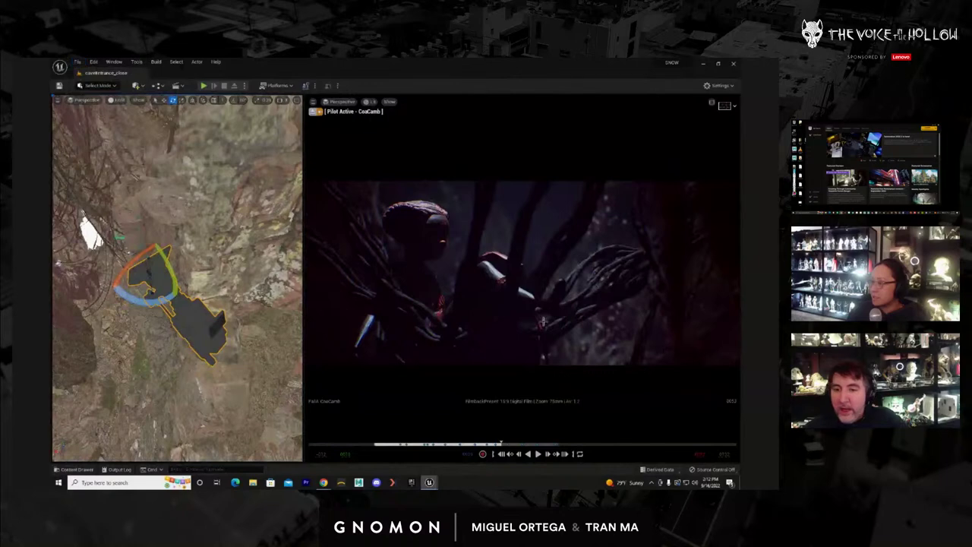
Play the CoaCAMa shot from its opening and compare its framing with CoaCamb at frame 0047
left_click_drag(501, 444, 439, 444)
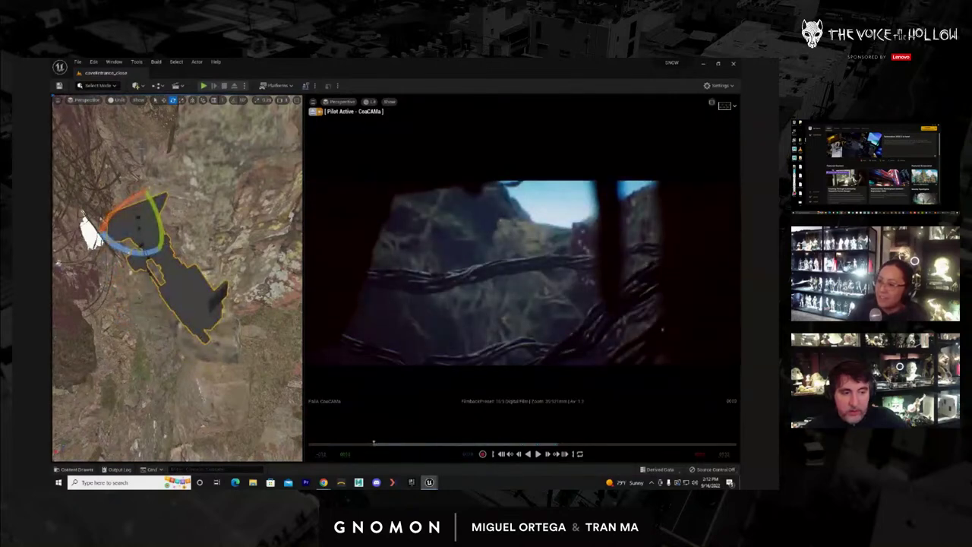
key("space")
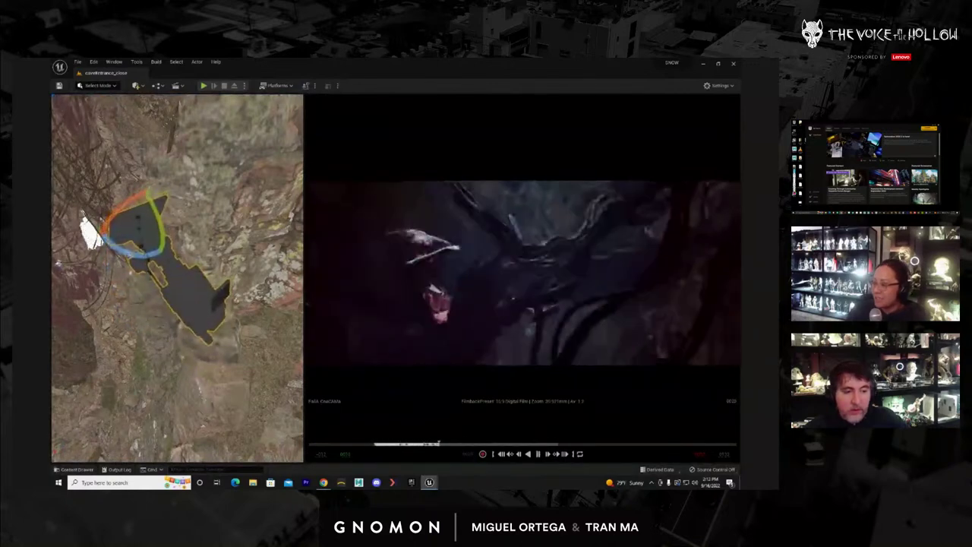
key("space")
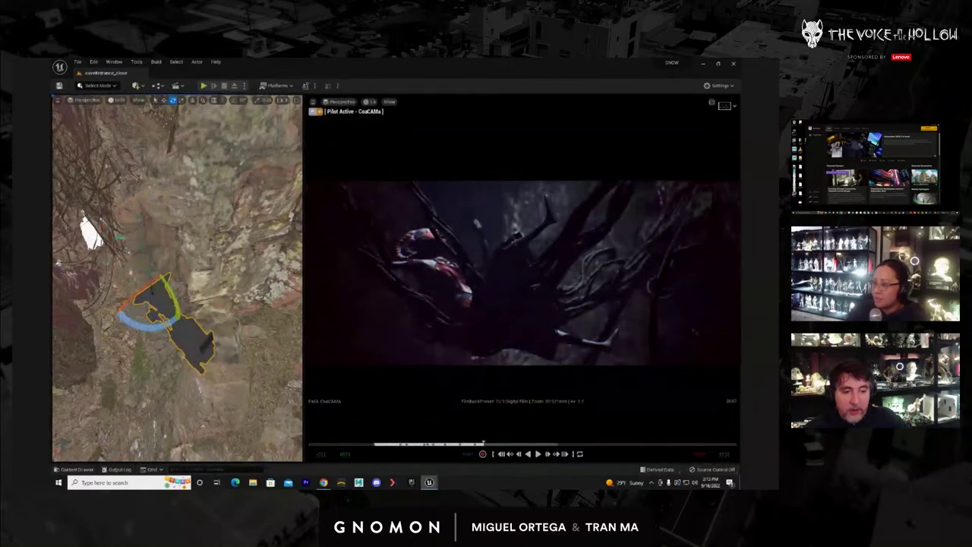
key("Right")
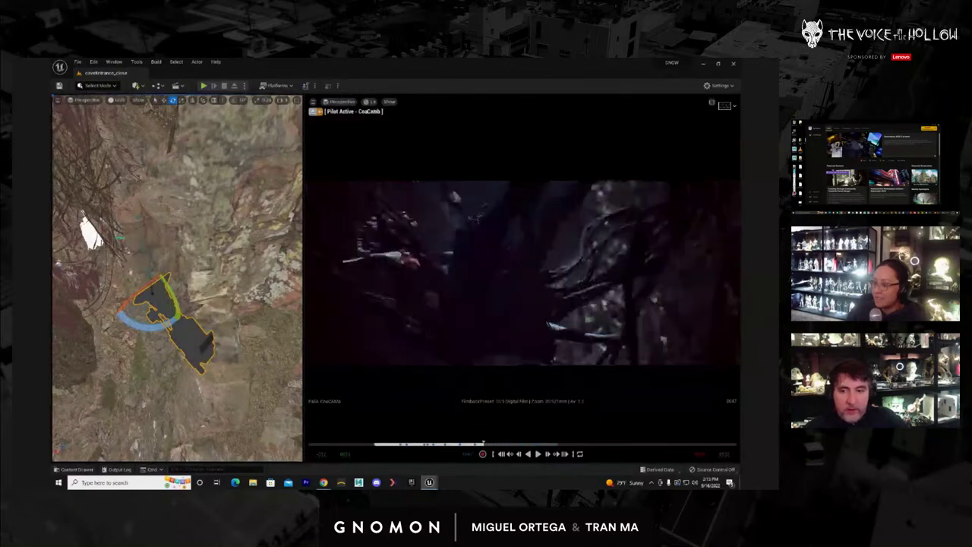
key("Left")
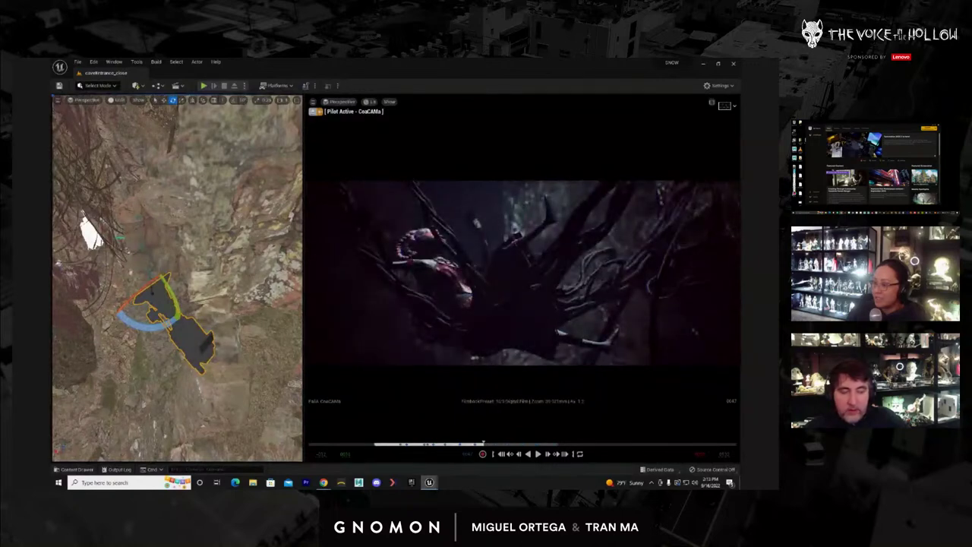
key("Right")
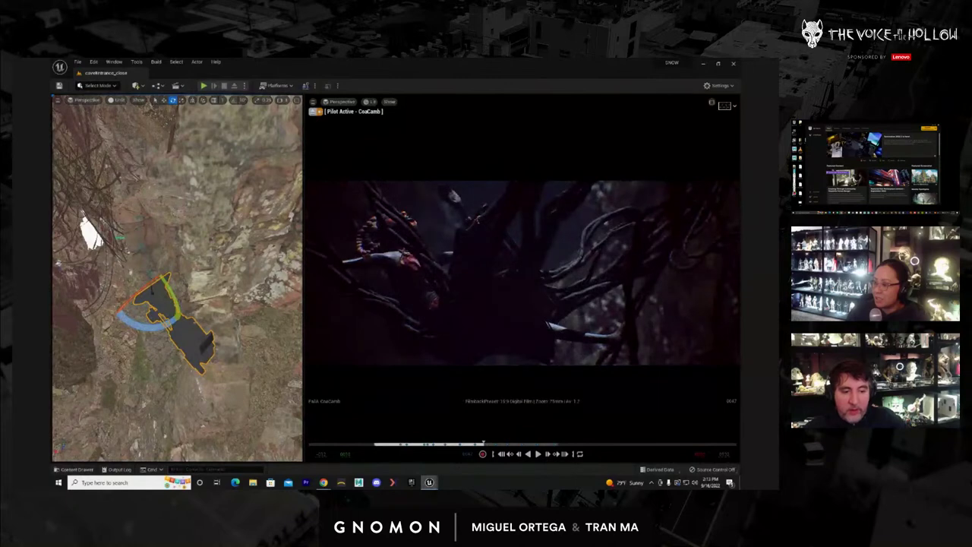
Play the abstractA shot, undo the accidental timeline change, and scrub from the opening to frame 0071 to examine the silhouetted fall
key("Right")
key("space")
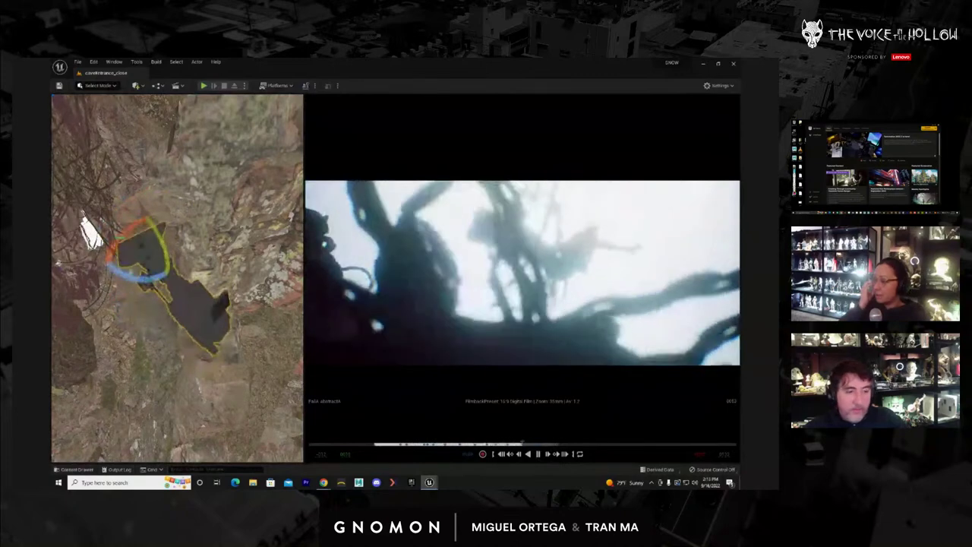
key("space")
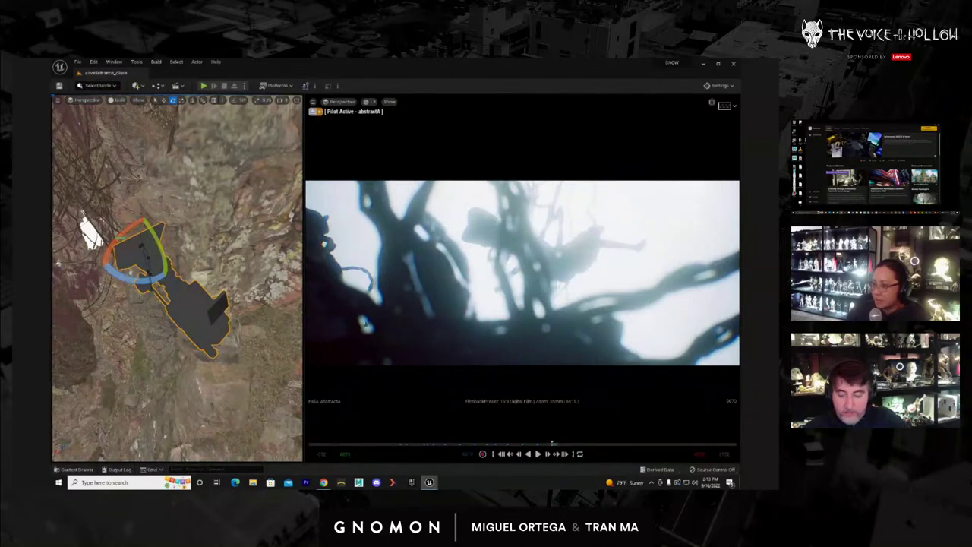
key("ctrl+z")
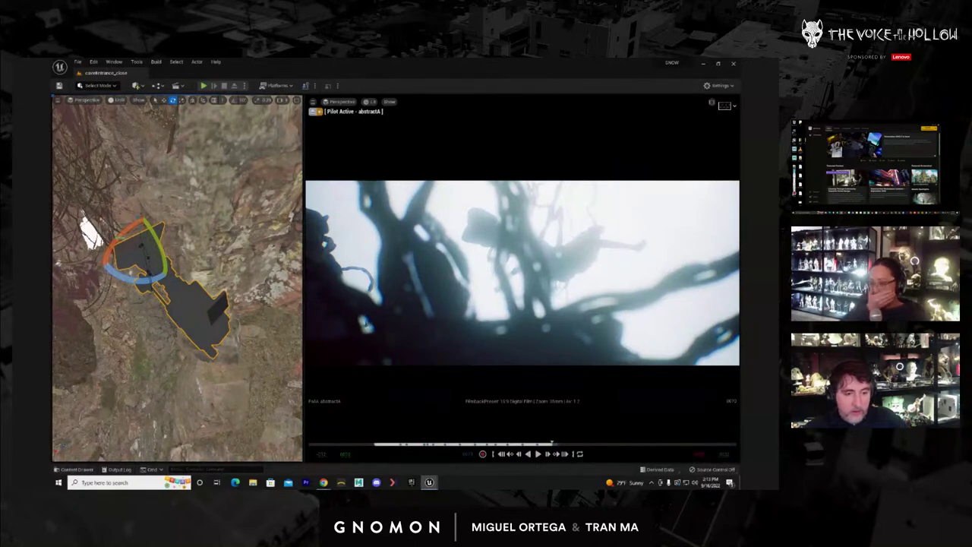
key("Up")
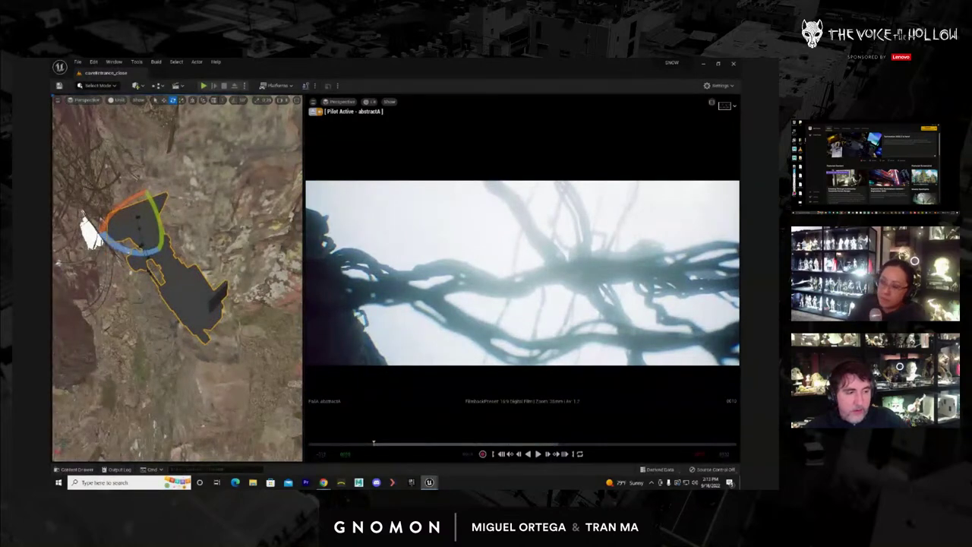
left_click_drag(373, 444, 555, 444)
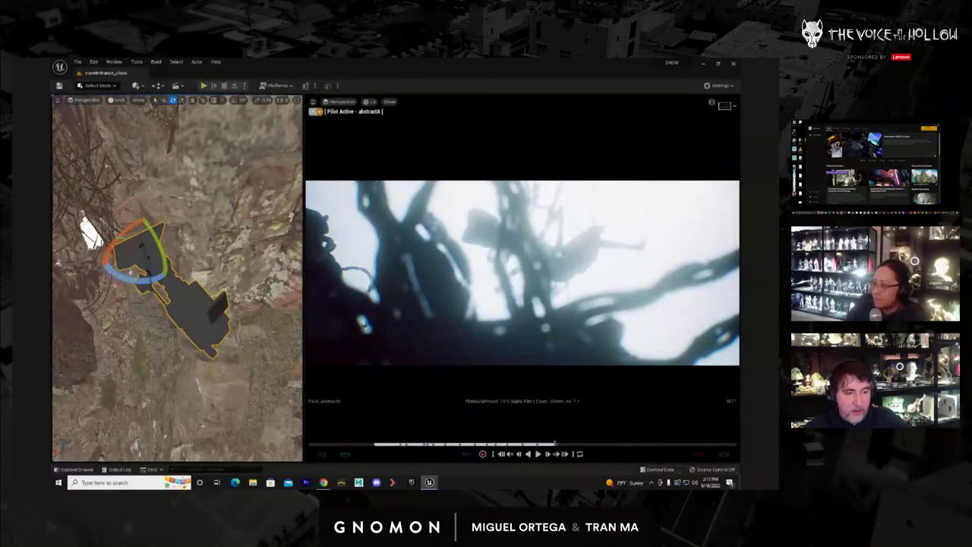
Reframe the abstractA camera on the tangled roots at the opening frame and play the shot to check the composition
key("Up")
right_click_drag(602, 348, 466, 342, "alt")
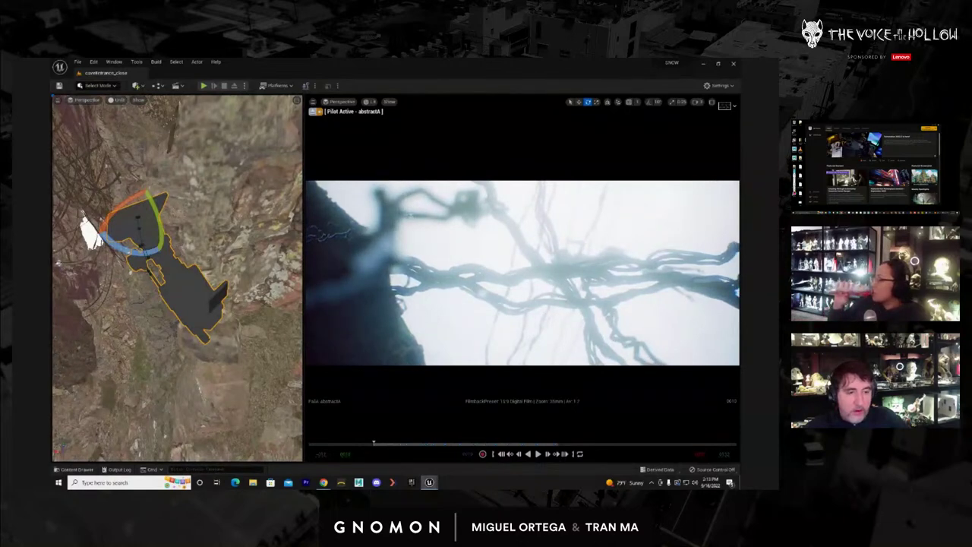
key("space")
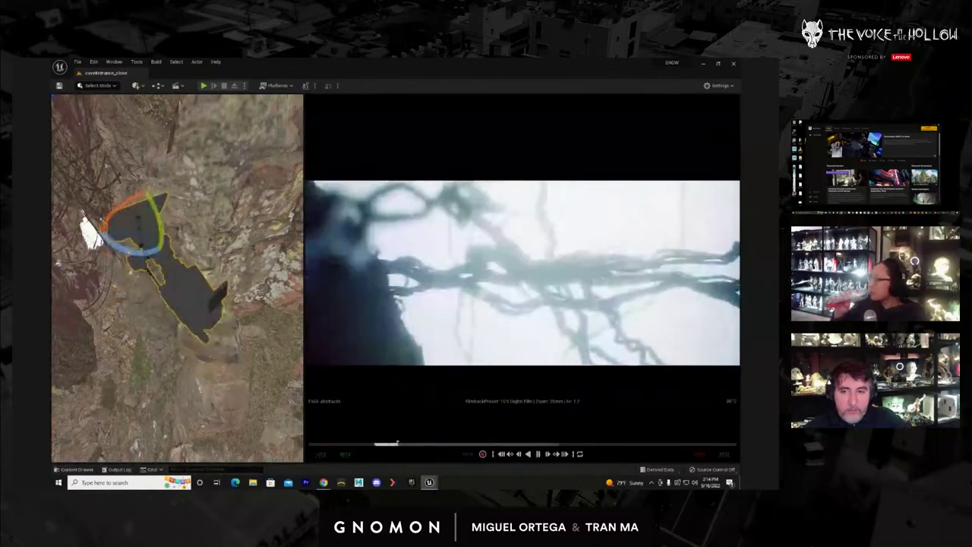
key("space")
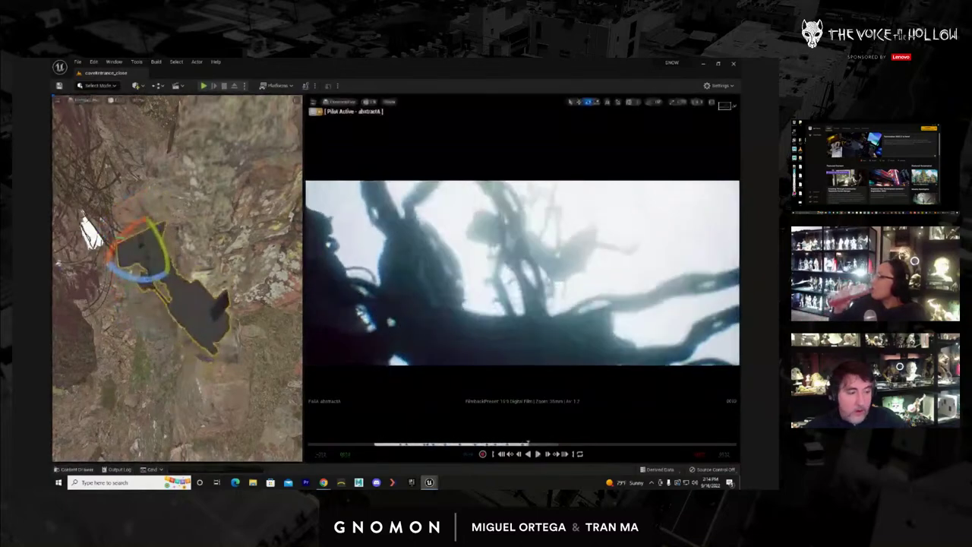
key("space")
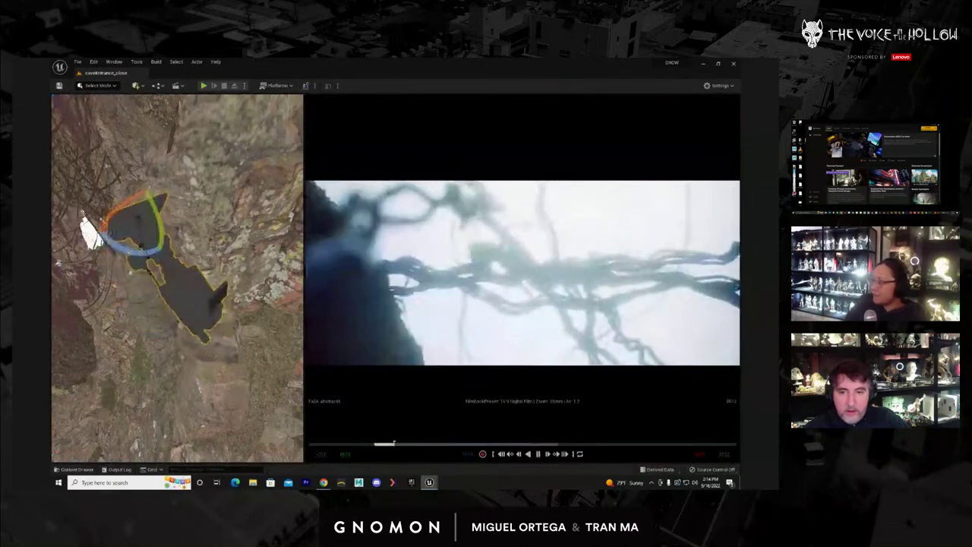
key("space")
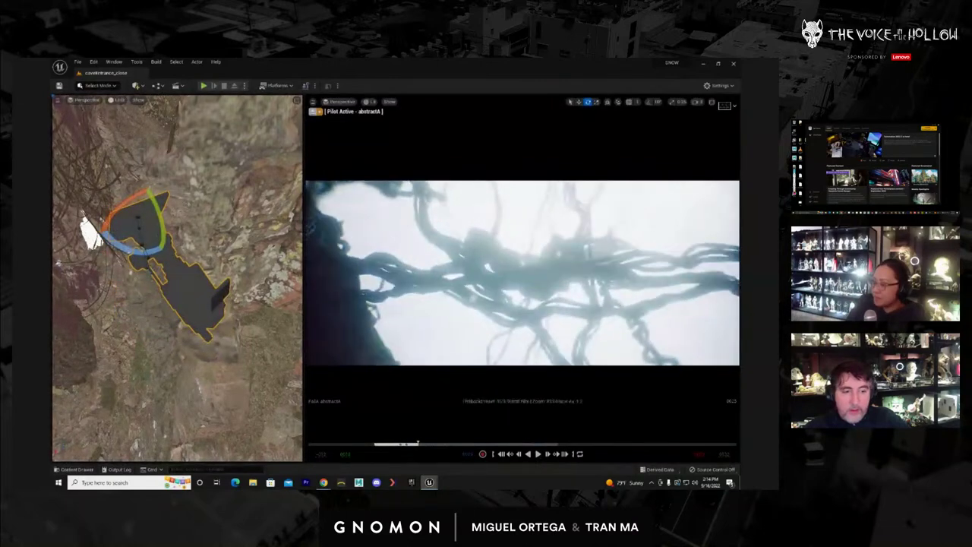
Widen the abstractA camera's zoom to about 14 mm so the whole cave opening fits, and replay the fall
scroll(522, 273, "down", 3)
scroll(522, 273, "down", 2)
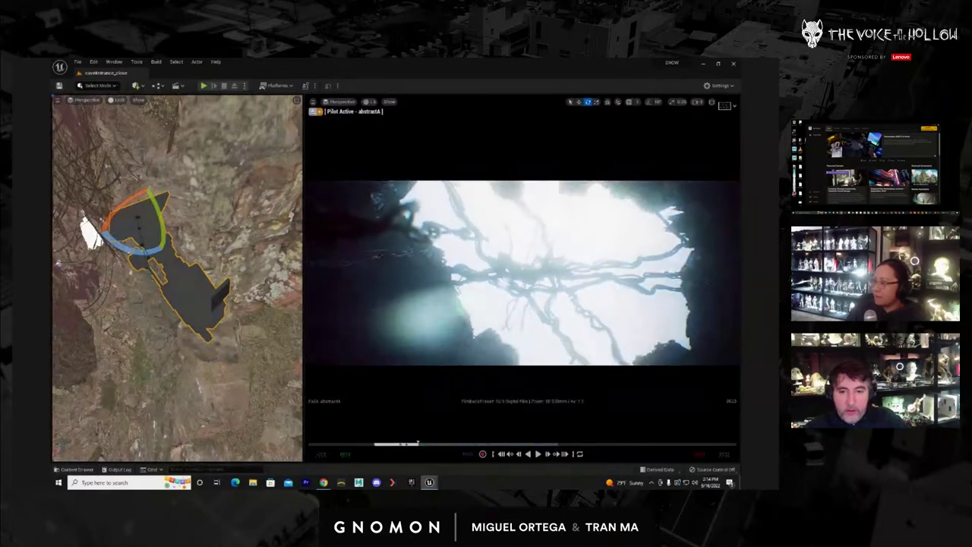
scroll(522, 274, "down", 2)
key("space")
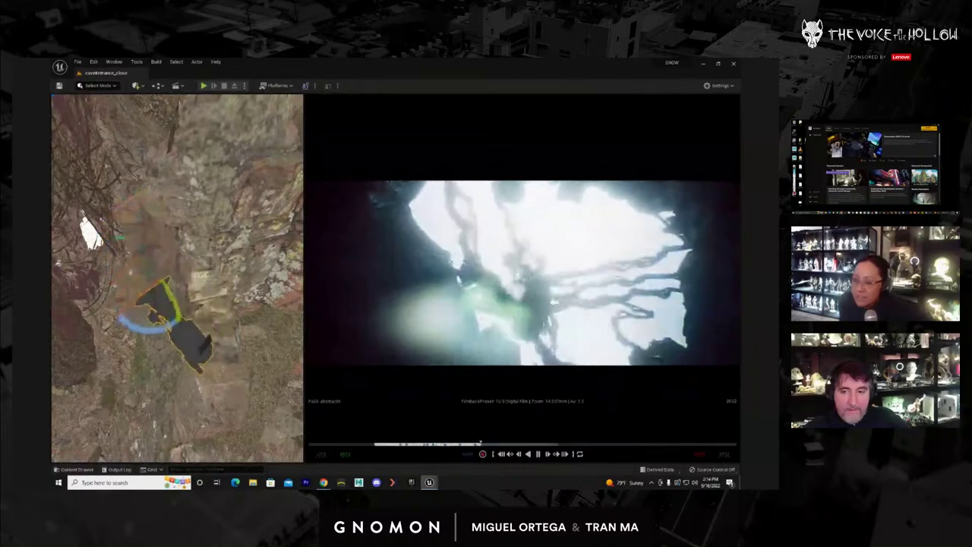
key("space")
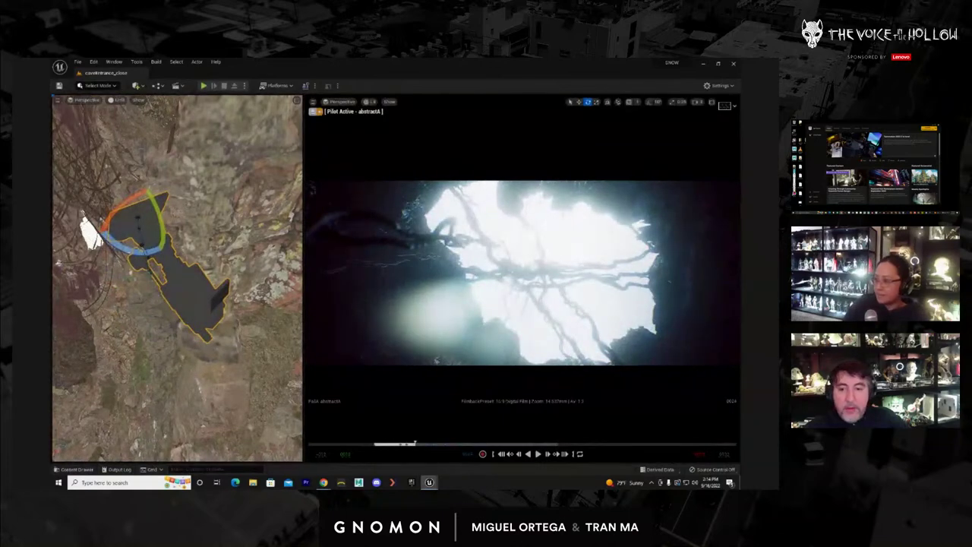
Scrub back through the widened abstractA shot and play the fall through the Cine Camera Actor view
mouse_move(415, 443)
left_mouse_down()
mouse_move(518, 443)
mouse_move(408, 443)
left_mouse_up()
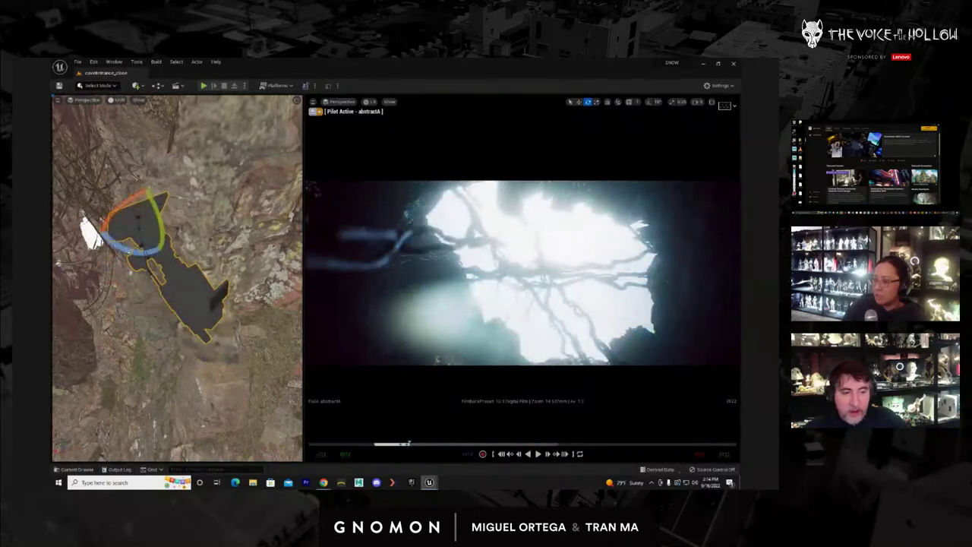
left_click_drag(408, 443, 368, 443)
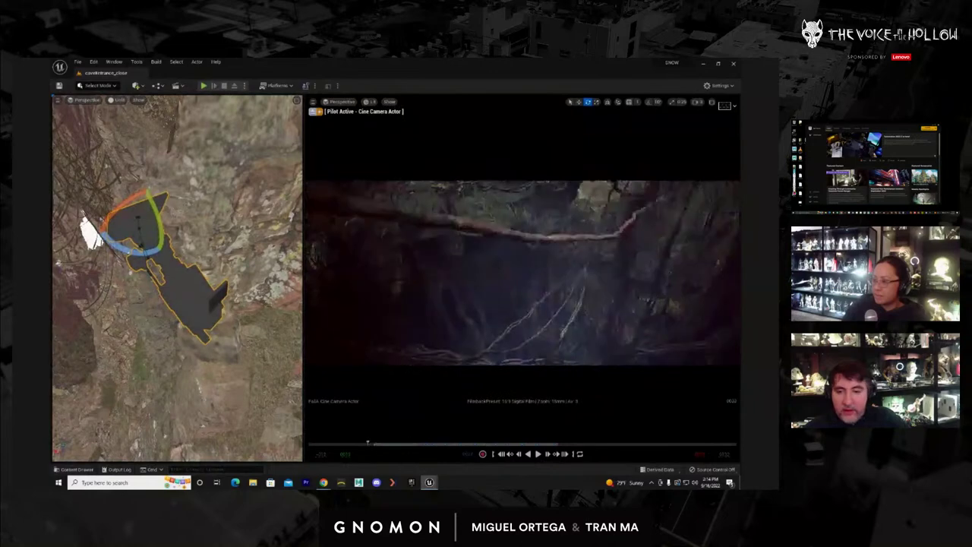
key("space")
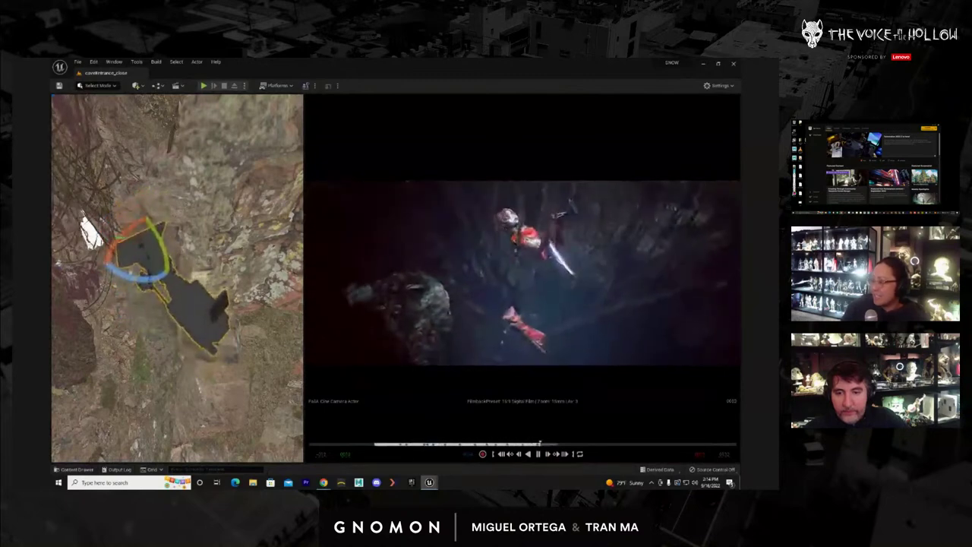
key("space")
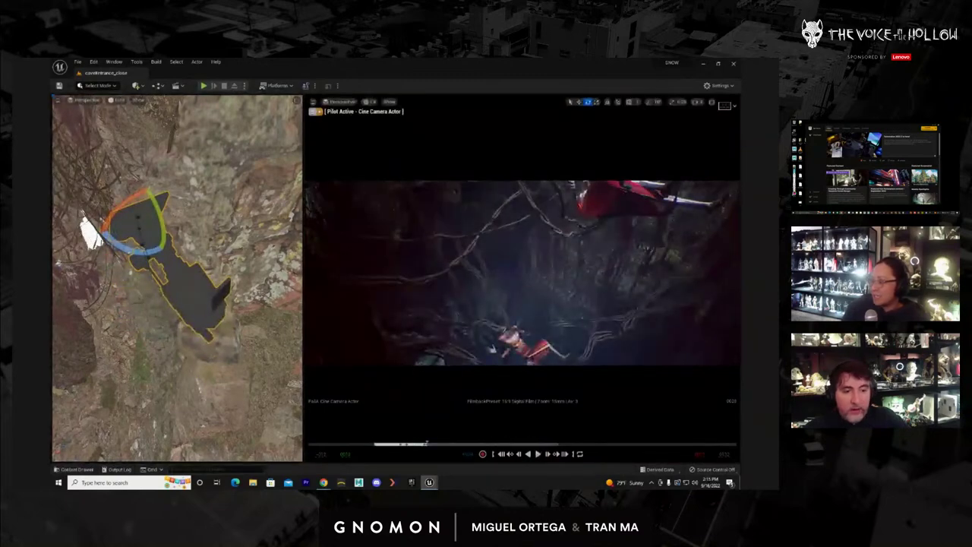
Pilot Cine Camera Actor (2) and reframe it into a close view of the falling character's head and upper body
key("Right")
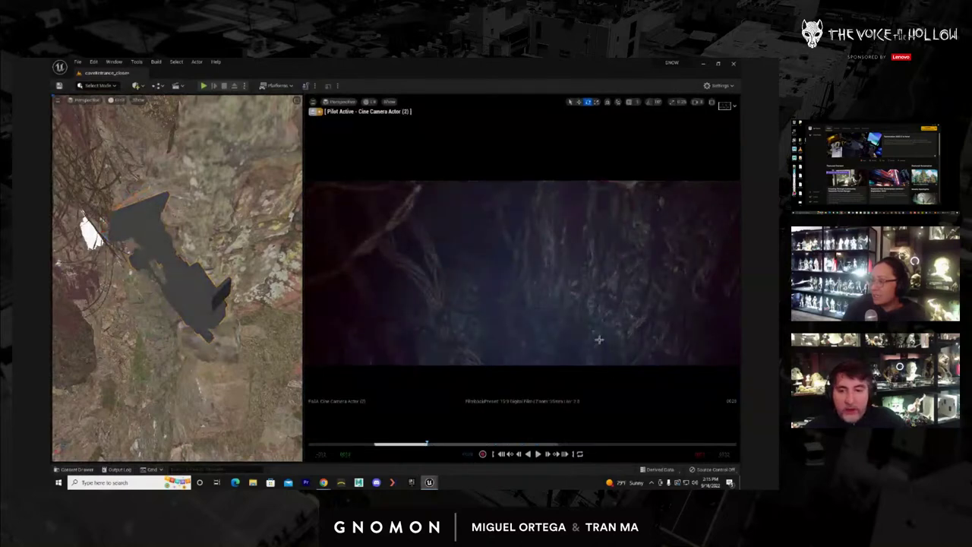
right_click_drag(601, 331, 606, 278)
middle_click_drag(606, 279, 593, 324, "alt")
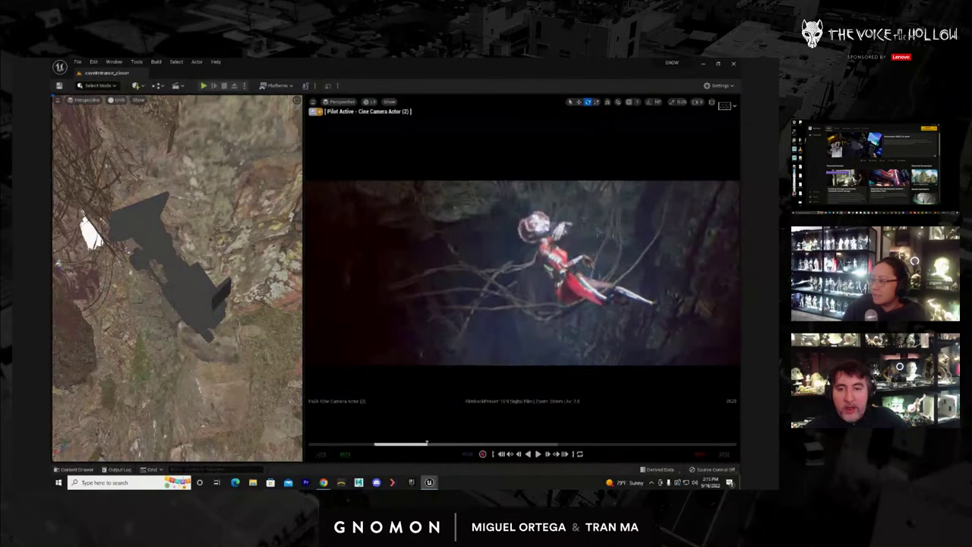
right_click_drag(593, 324, 729, 306, "alt")
right_click_drag(578, 233, 657, 262)
middle_click_drag(631, 272, 609, 293, "alt")
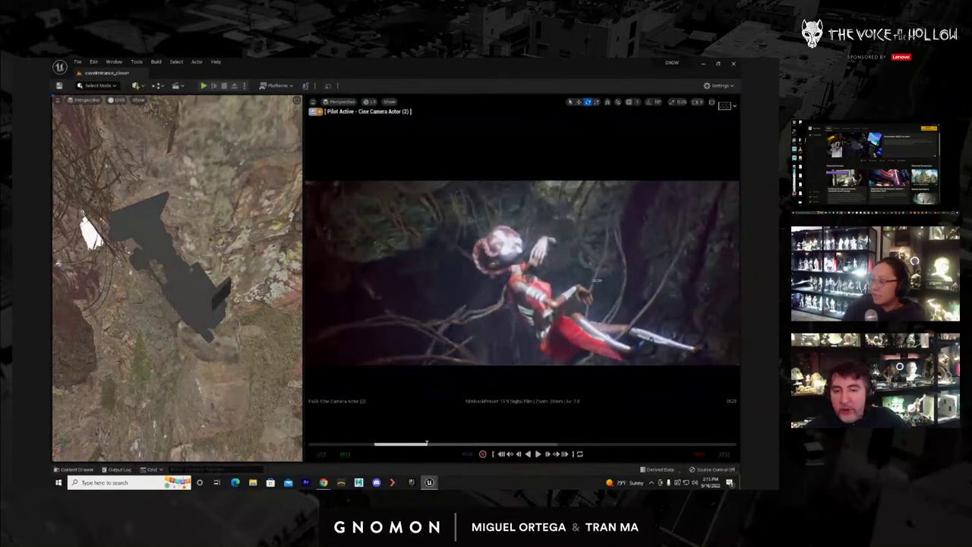
right_click_drag(610, 292, 571, 277, "alt")
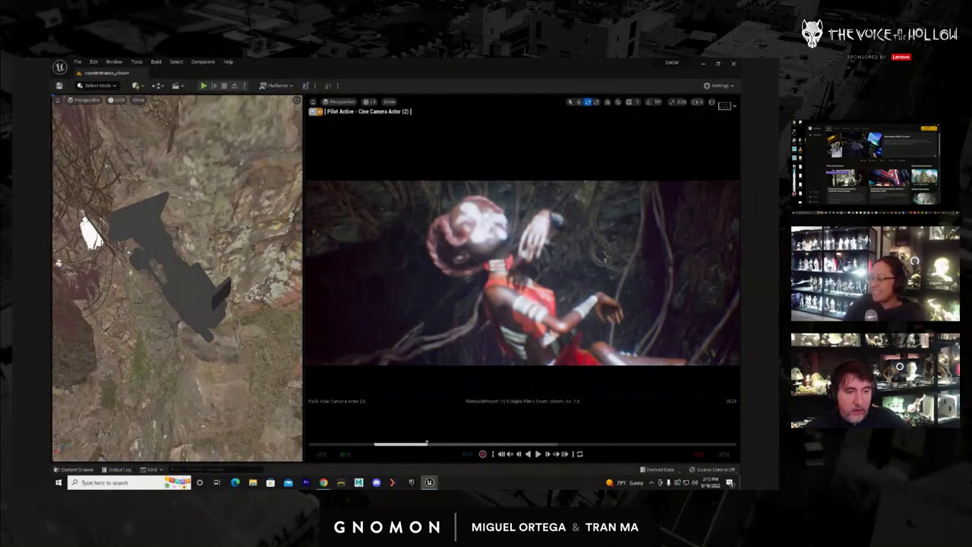
Position the Sequencer beside the character and adjust Cine Camera Actor (2)'s Manual Focus Distance and Current Focal Length
left_click_drag(736, 266, 527, 232)
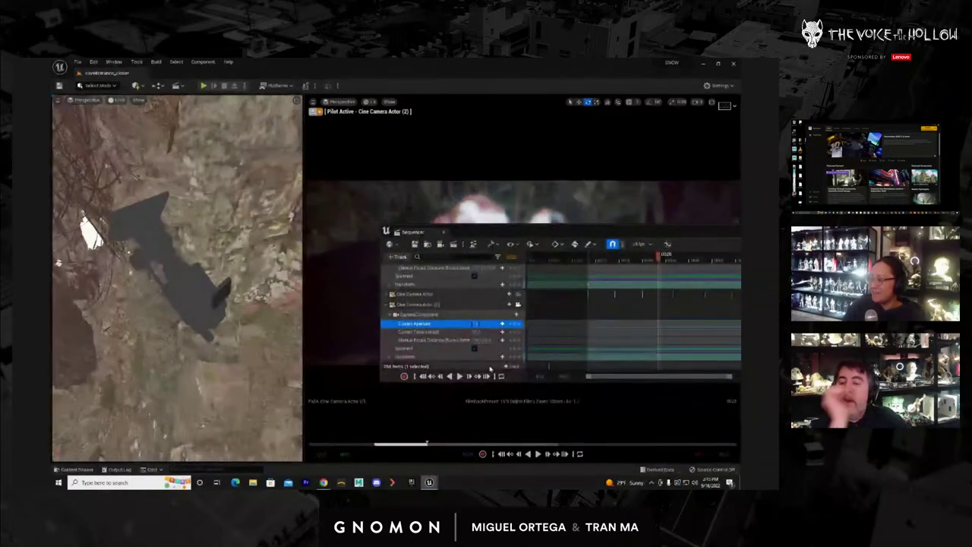
left_click_drag(531, 235, 711, 255)
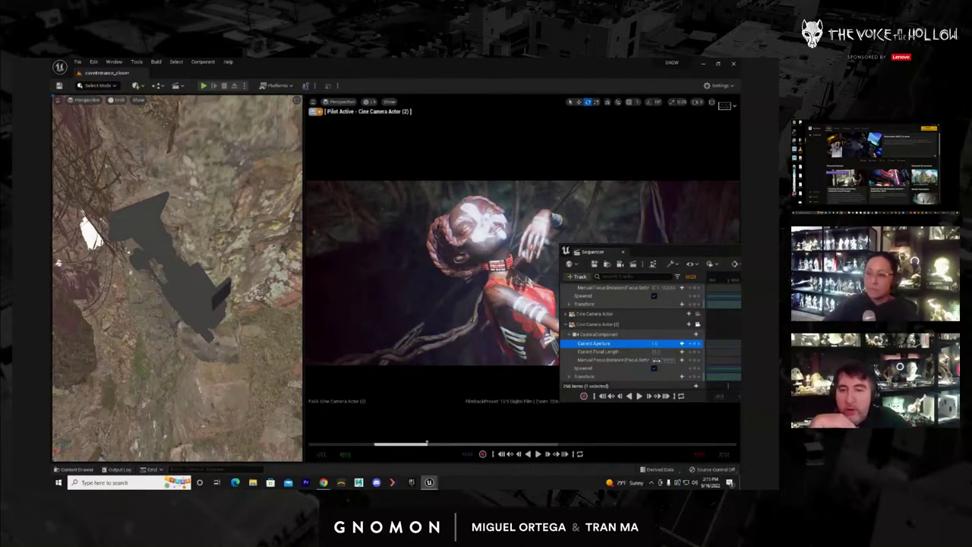
left_click(657, 361)
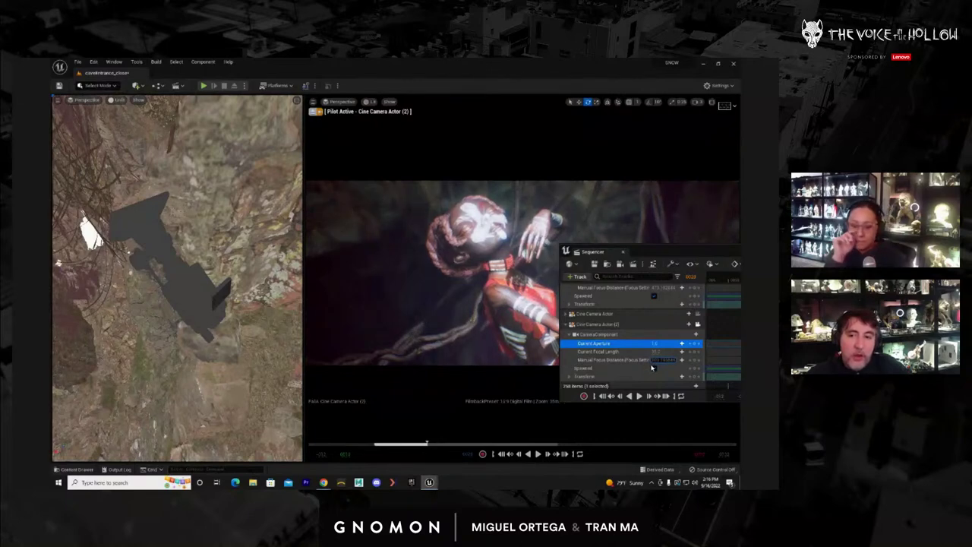
key("Return")
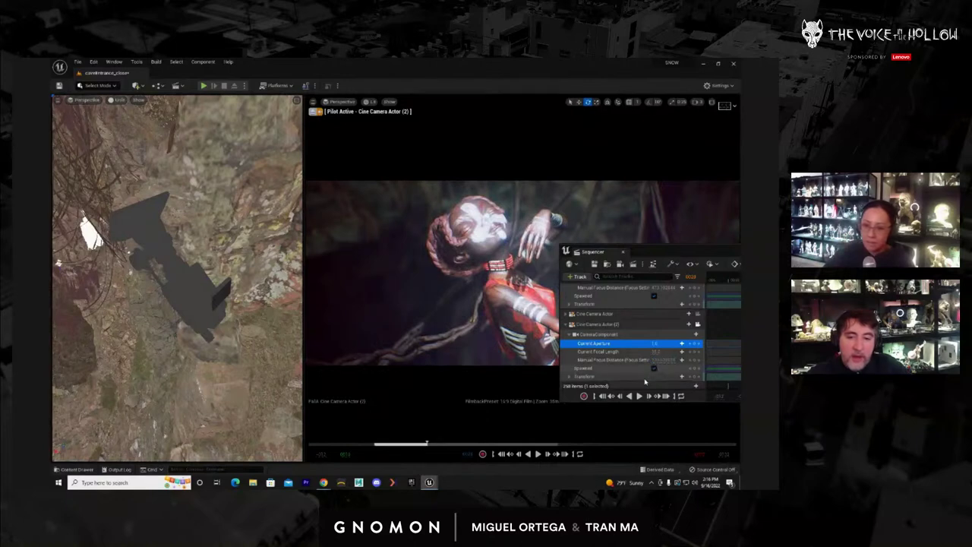
left_click(657, 352)
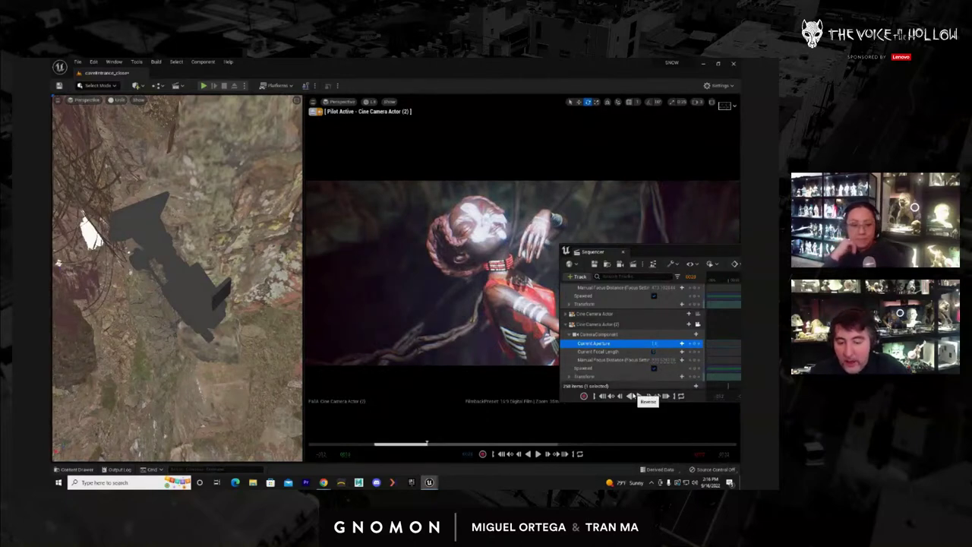
key("Return")
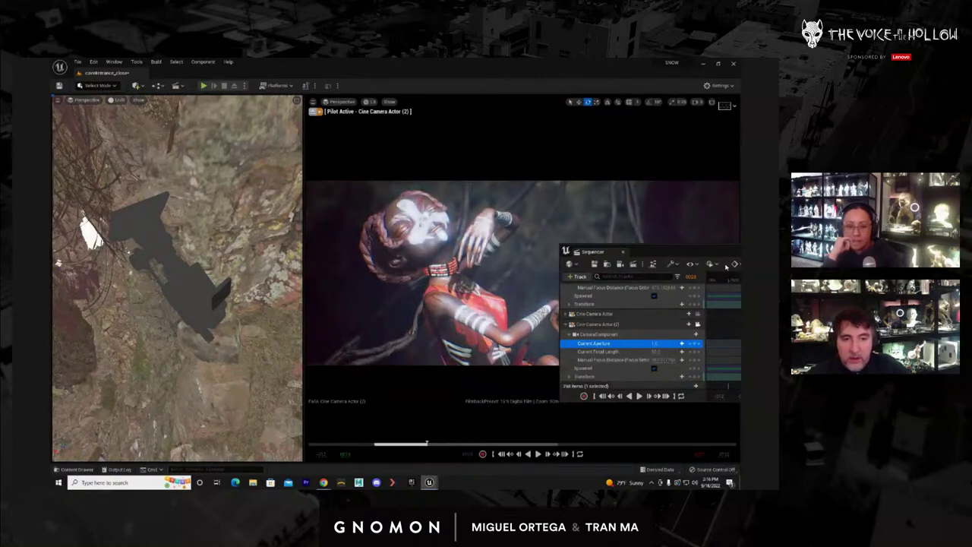
Key Cine Camera Actor (2)'s Transform and Manual Focus Distance on the opening pose, and play the fall through that camera
left_click_drag(592, 251, 306, 228)
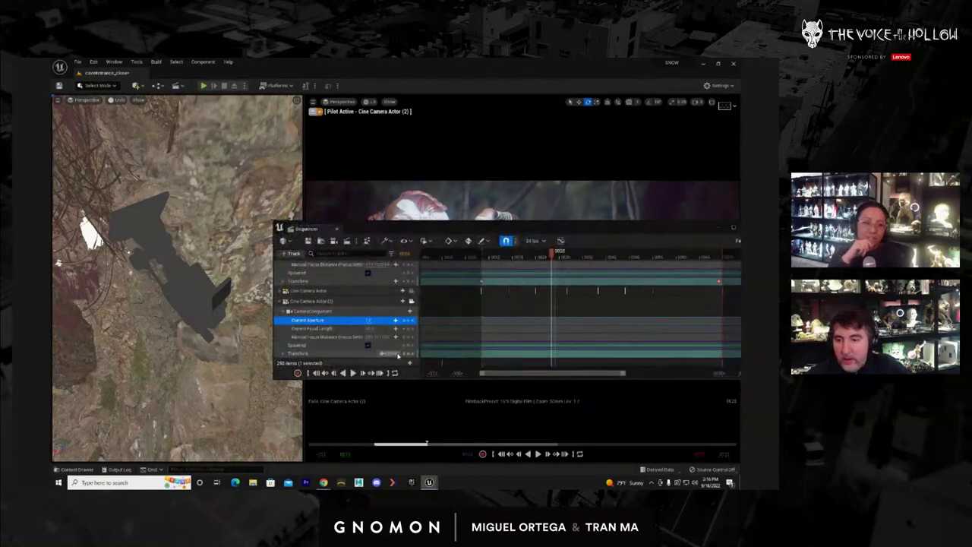
left_click_drag(521, 229, 911, 395)
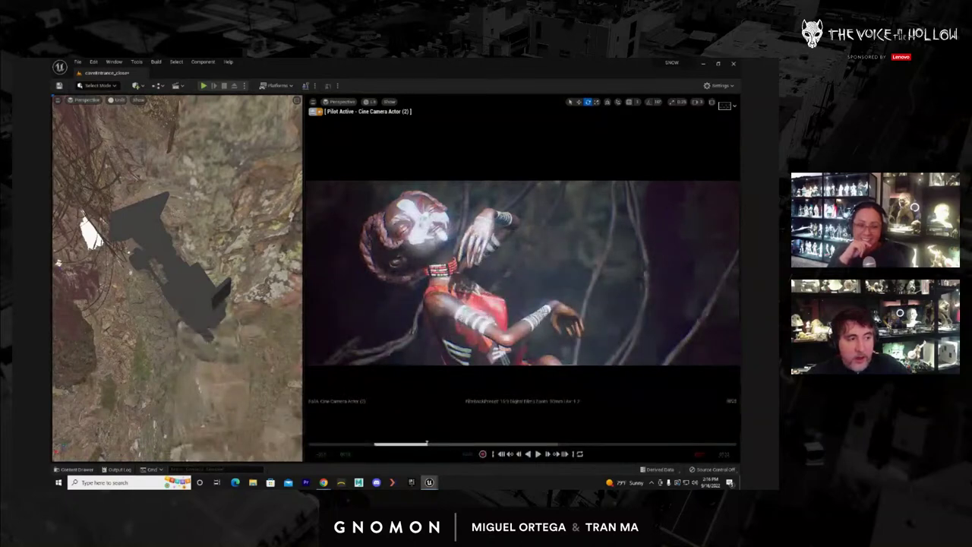
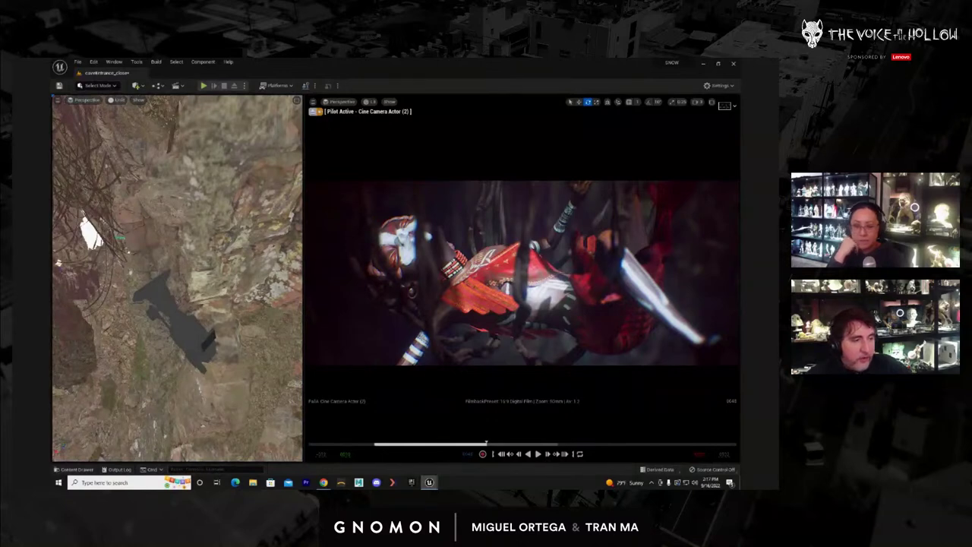
left_click_drag(487, 443, 471, 443)
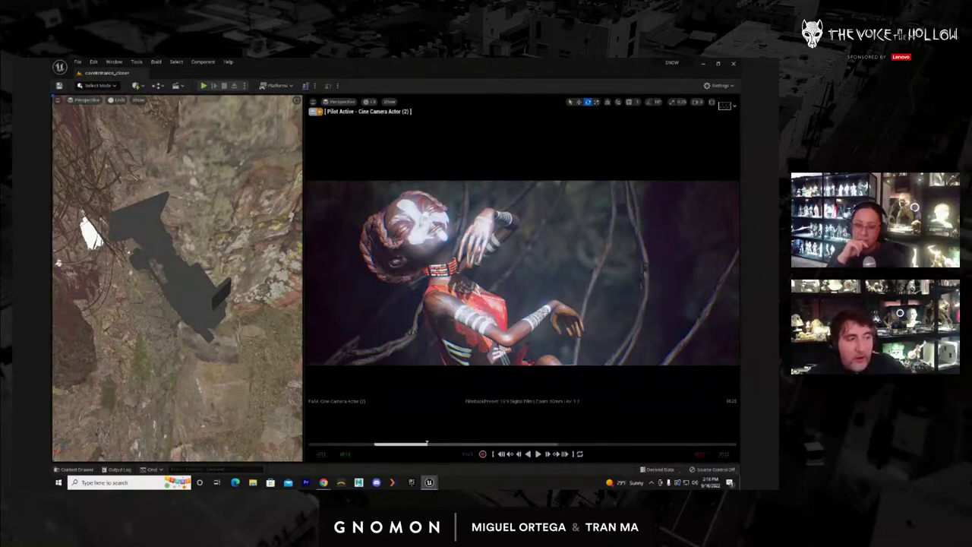
key("space")
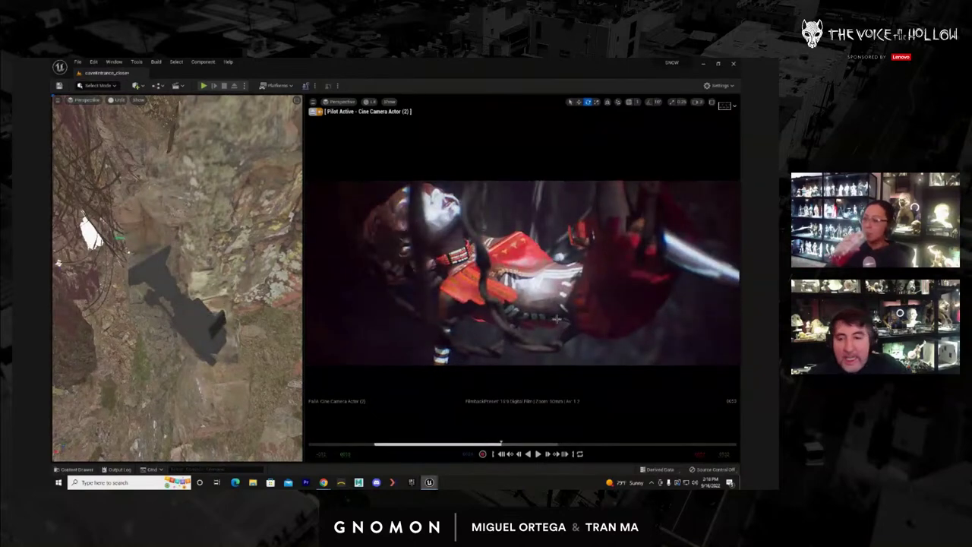
Reframe Cine Camera Actor (2) to follow the falling character at further points in the fall, and replay the tracking shot
right_click_drag(534, 329, 525, 340)
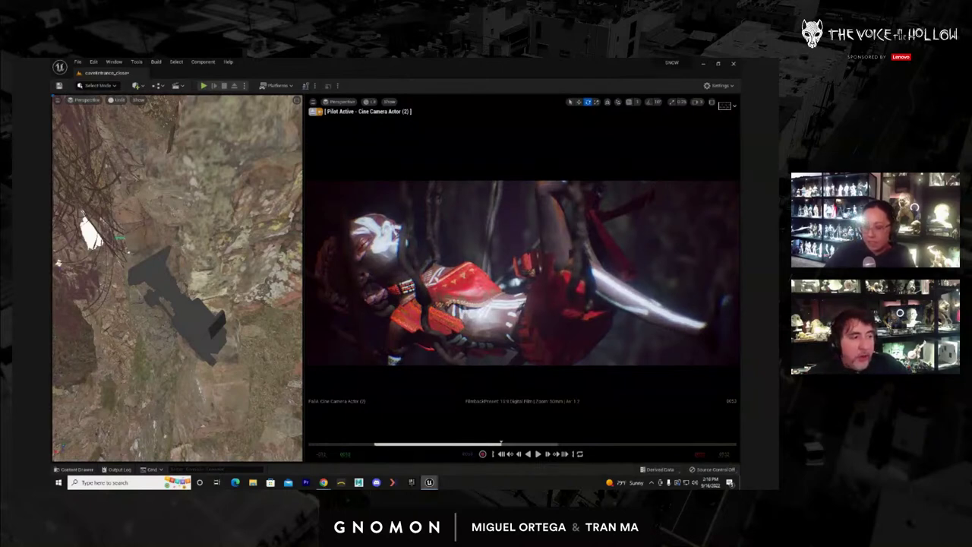
key("space")
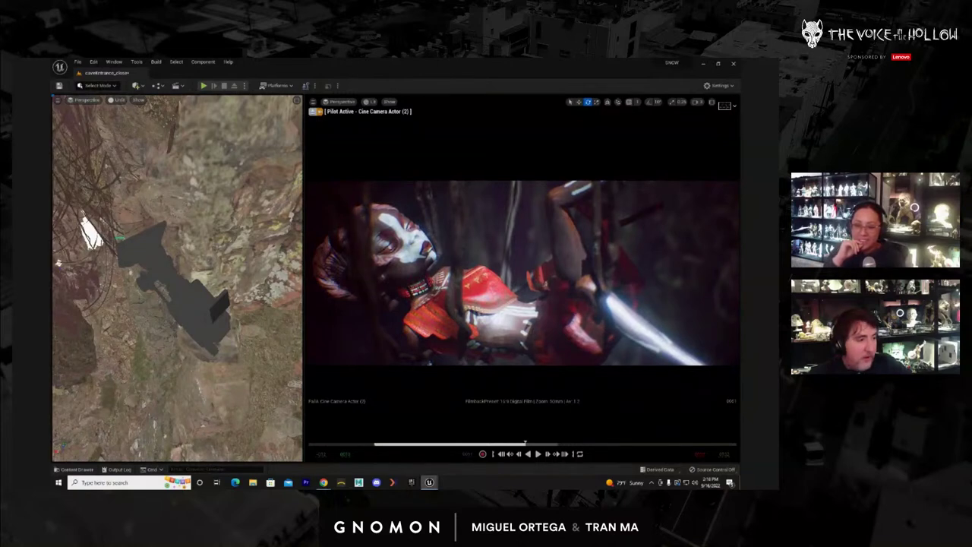
left_click_drag(525, 443, 552, 443)
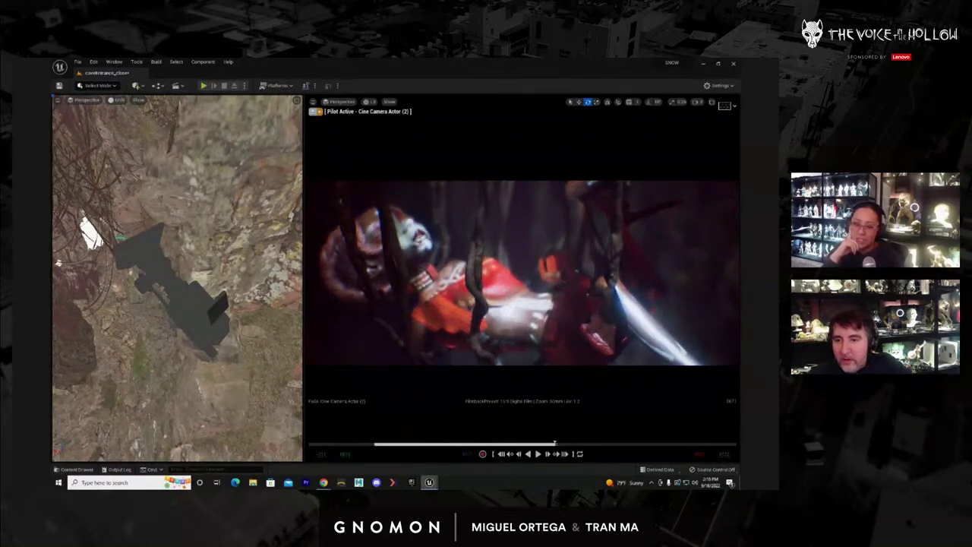
key("space")
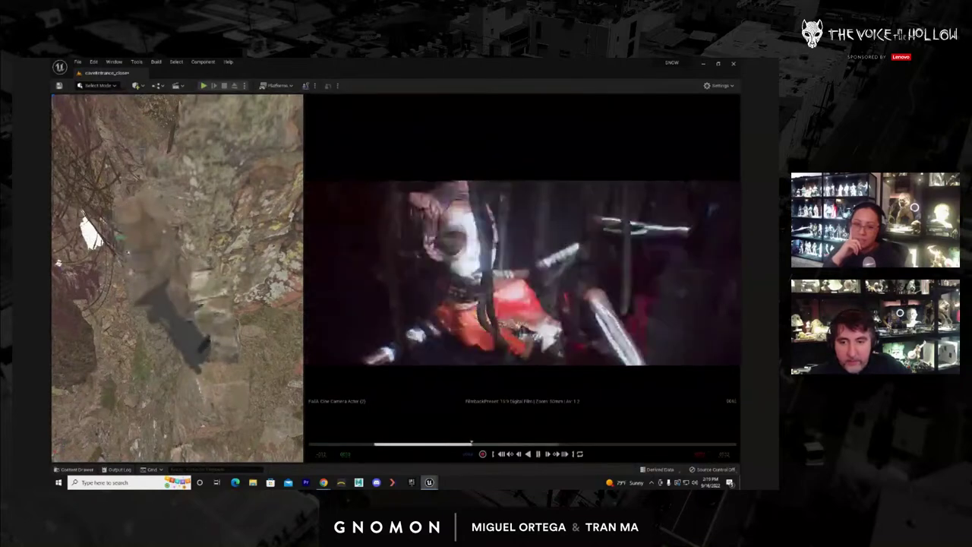
Adjust the viewport camera speed and refine Cine Camera Actor (2)'s framing of the character's face and torso midway through the fall
key("space")
left_click_drag(465, 443, 512, 443)
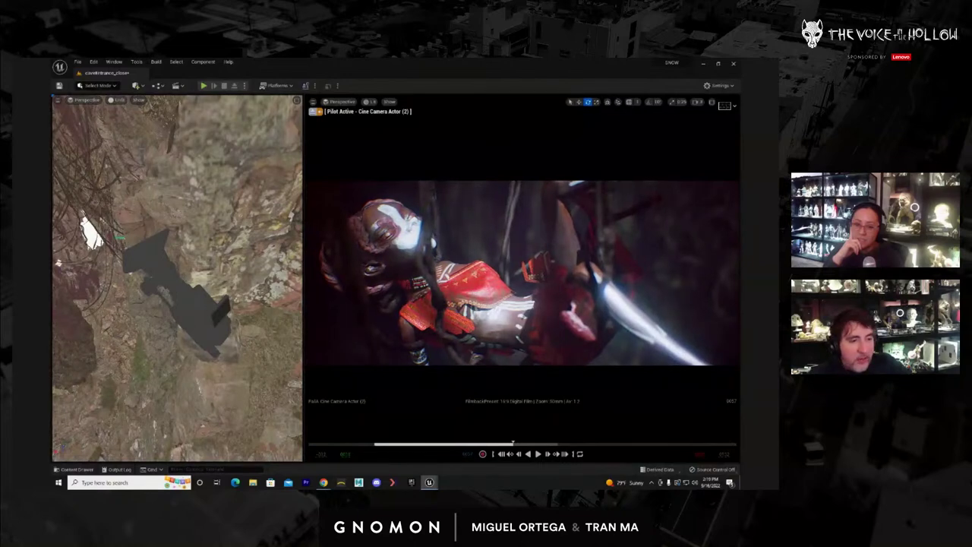
left_click(680, 101)
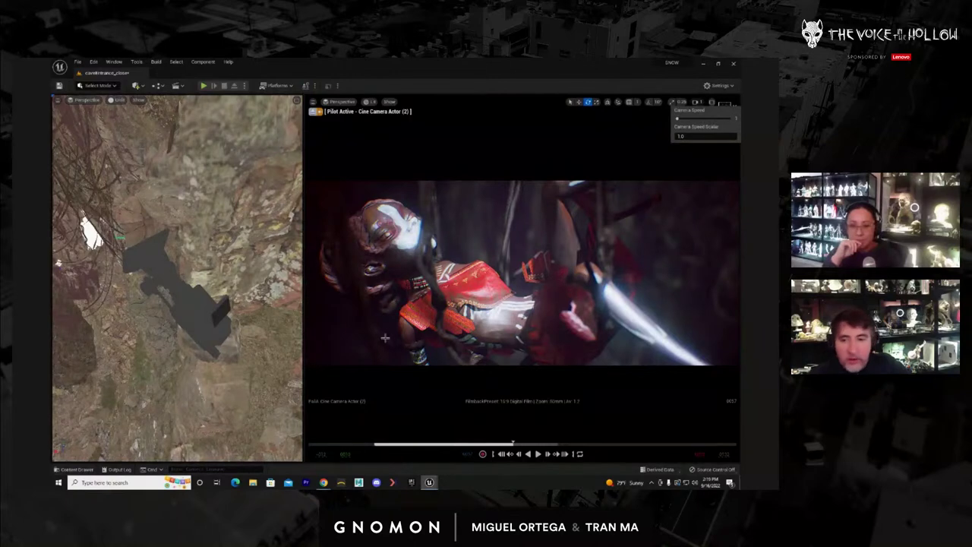
left_click(438, 317)
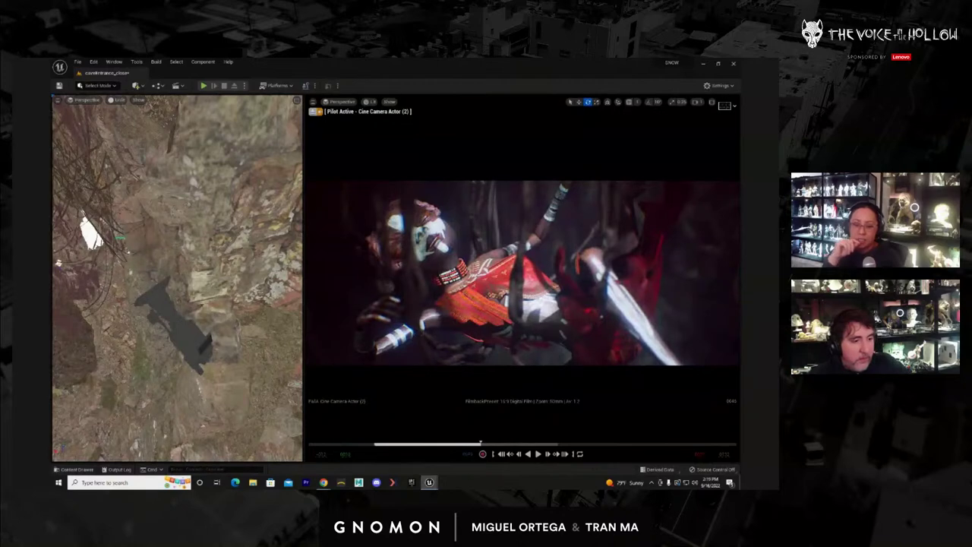
left_click_drag(481, 444, 468, 444)
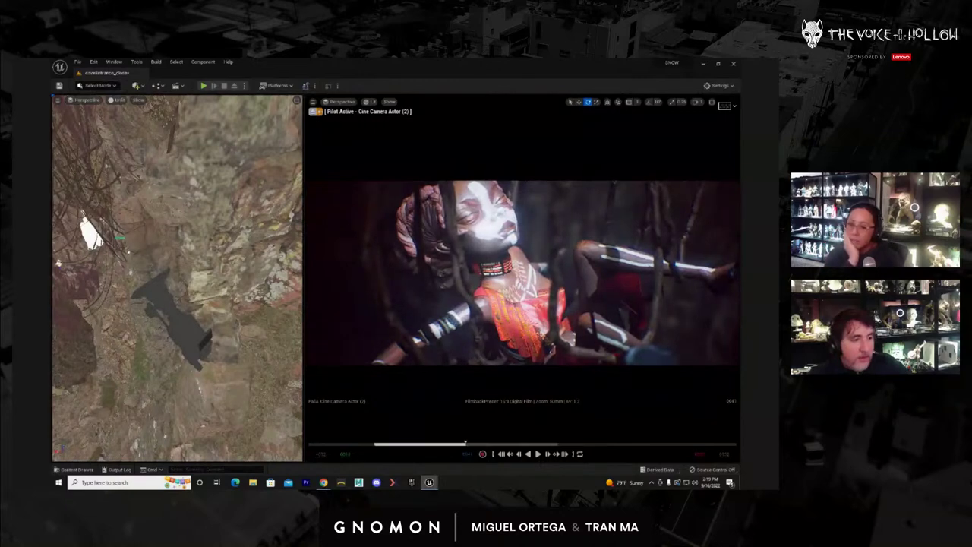
Add Transform keyframes for Cine Camera Actor (2) in the gaps between its existing keys, and move the Sequencer off the shot
left_click_drag(739, 230, 279, 101)
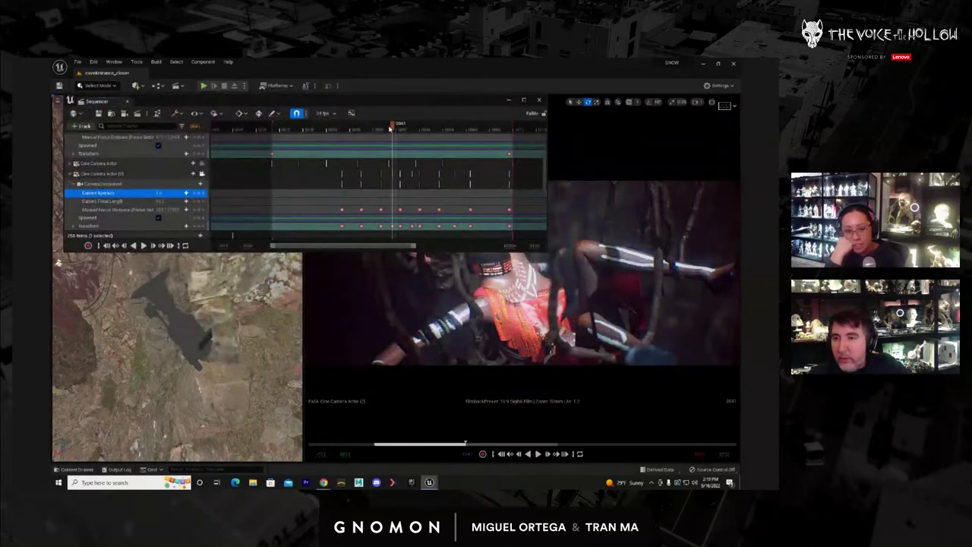
left_click_drag(391, 129, 373, 128)
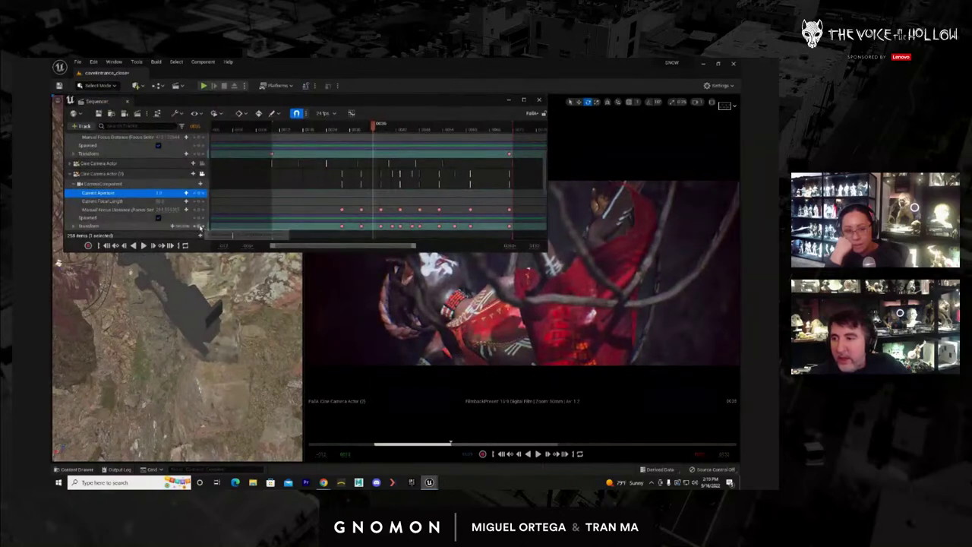
left_click_drag(367, 128, 356, 131)
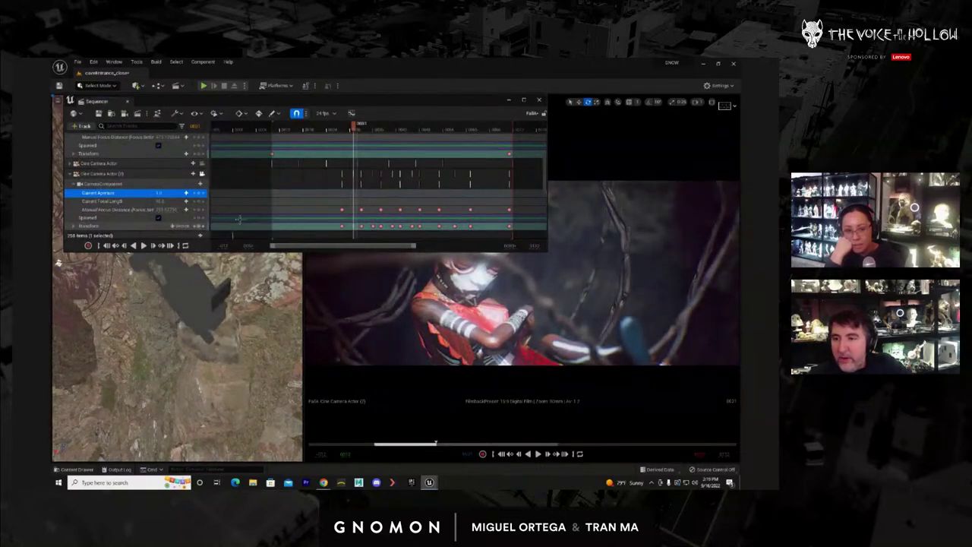
left_click_drag(423, 129, 430, 132)
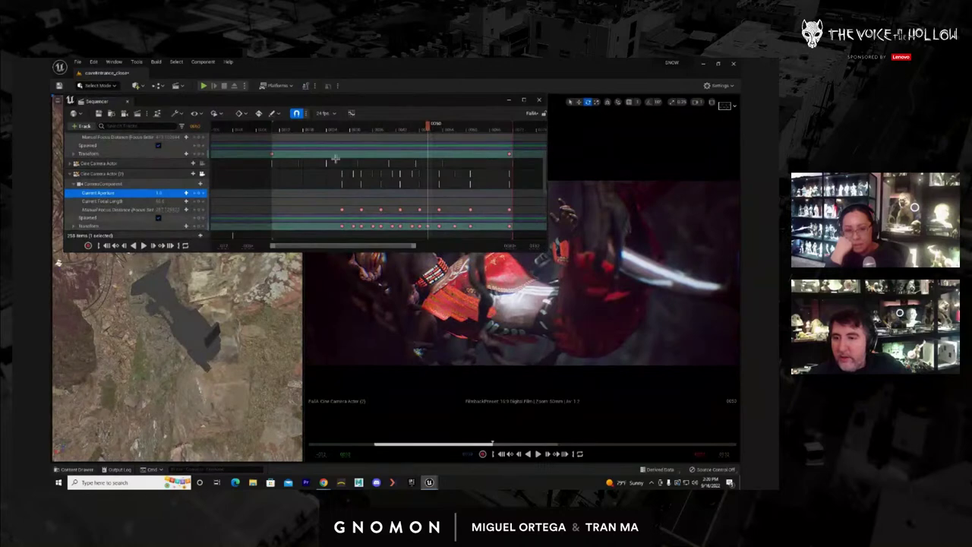
left_click(467, 131)
left_click(489, 130)
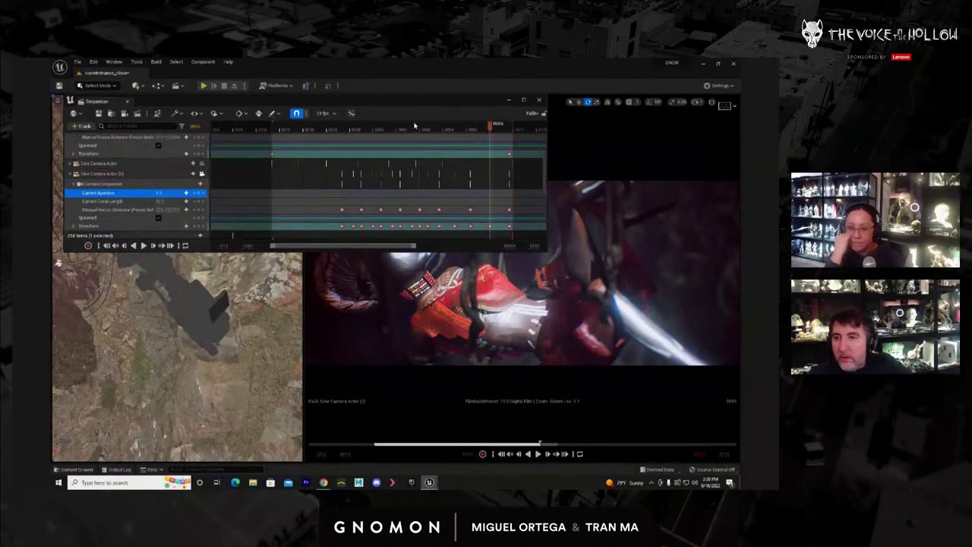
left_click_drag(489, 126, 332, 133)
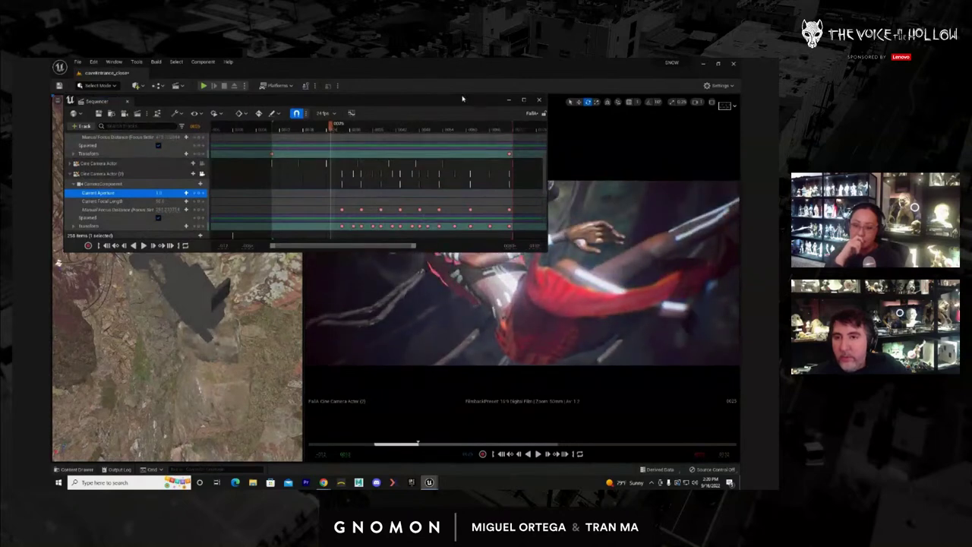
left_click_drag(463, 99, 462, 59)
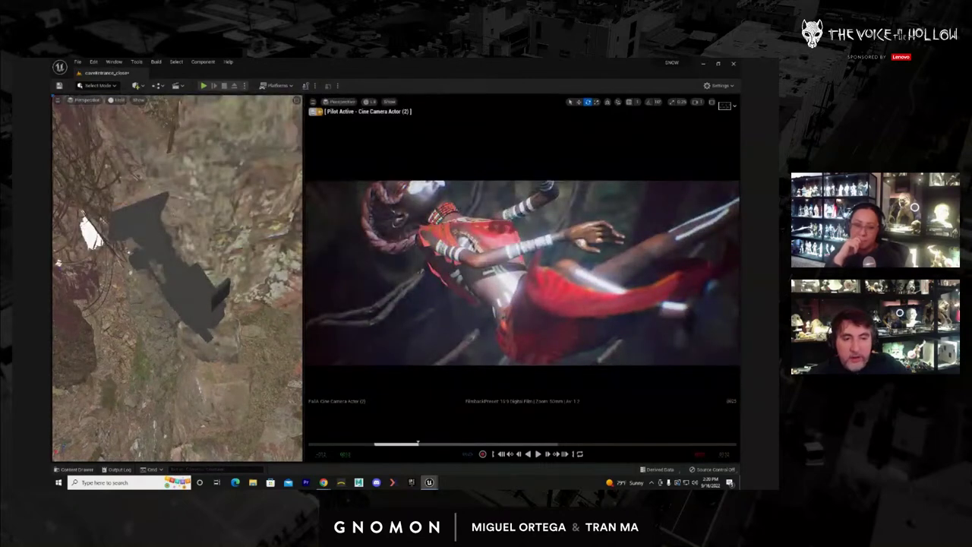
Reframe Cine Camera Actor (2) on the character at progressively earlier frames to extend the tracking move back toward the fall's start
right_click_drag(512, 286, 518, 281)
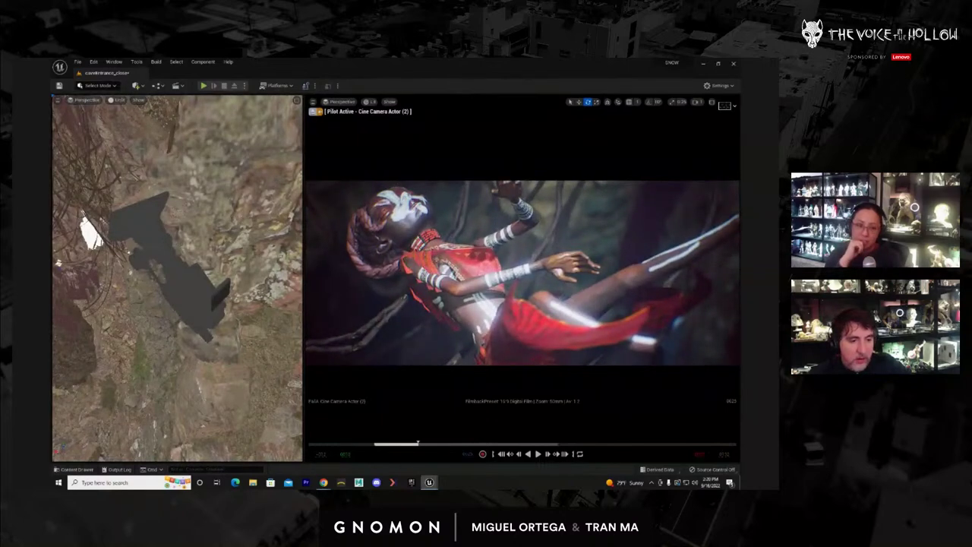
left_click_drag(418, 443, 403, 444)
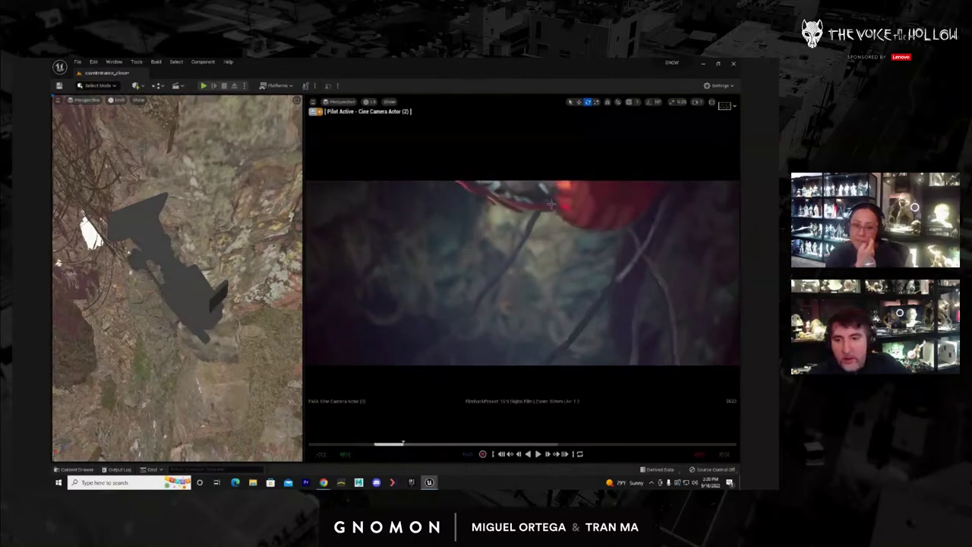
middle_click_drag(513, 214, 482, 531)
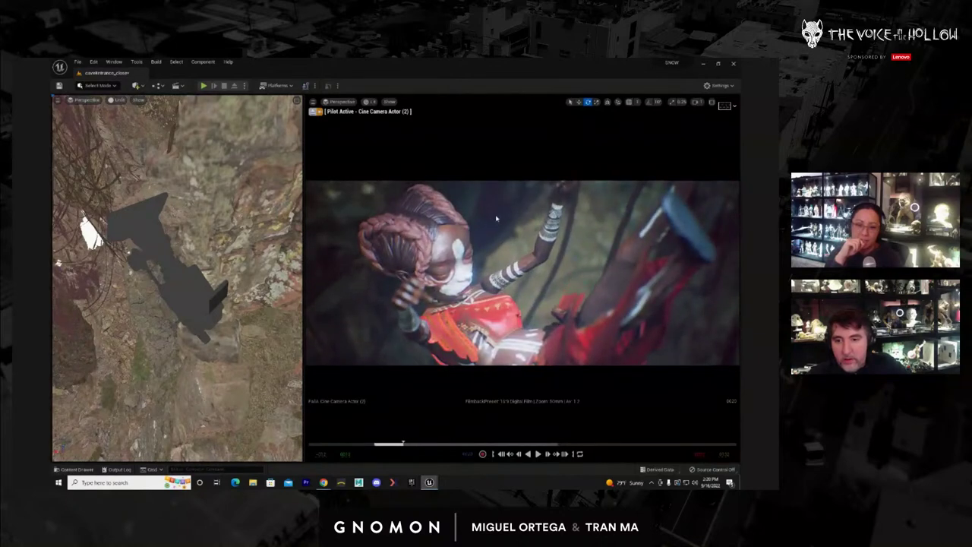
middle_click_drag(497, 218, 493, 202)
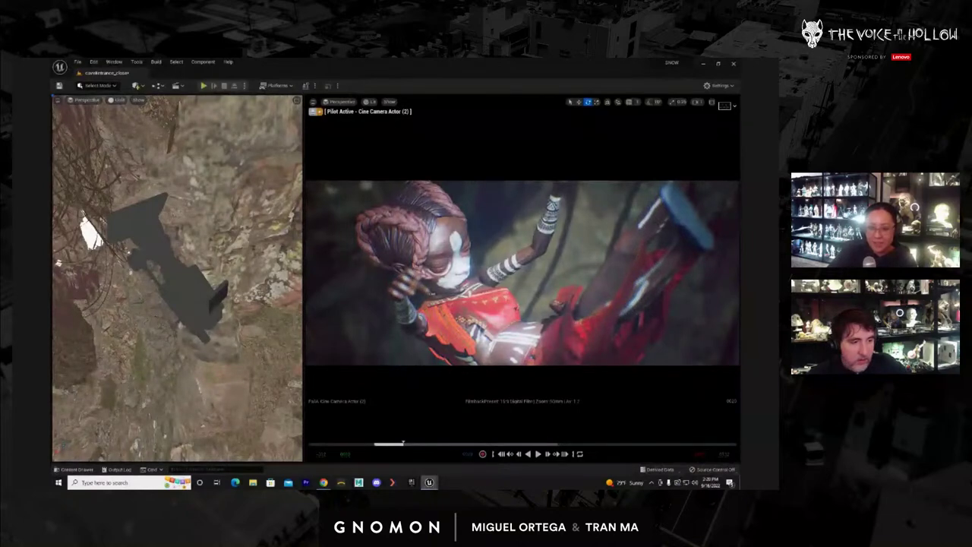
left_click_drag(403, 443, 385, 443)
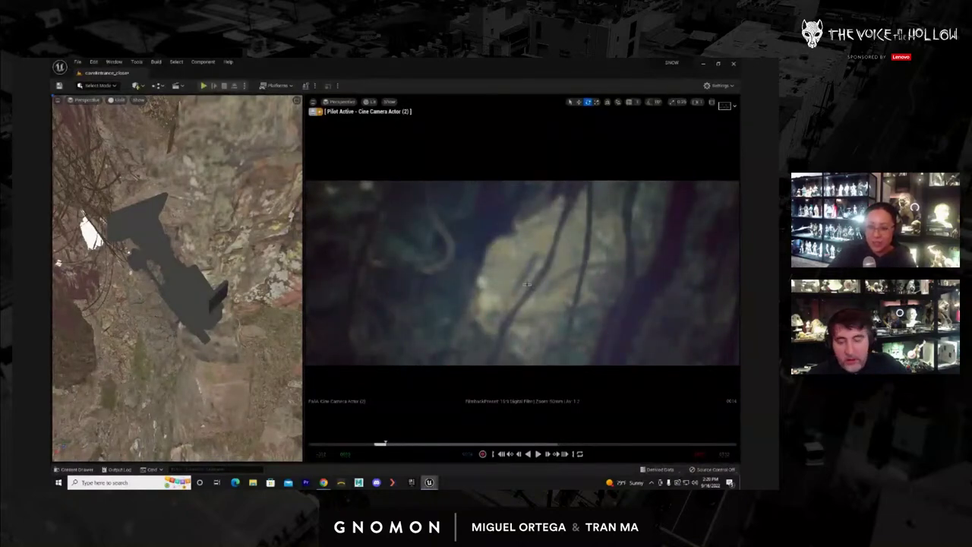
middle_click_drag(521, 251, 540, 312)
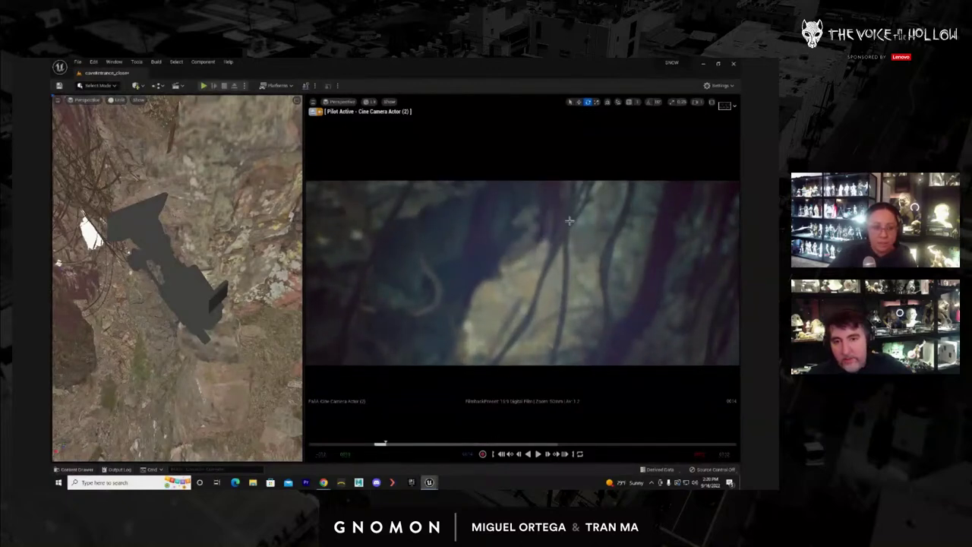
Reframe the piloted Cine Camera Actor (2) at the start of the shot, bringing the falling character into view against the cave wall
right_click_drag(569, 220, 585, 193)
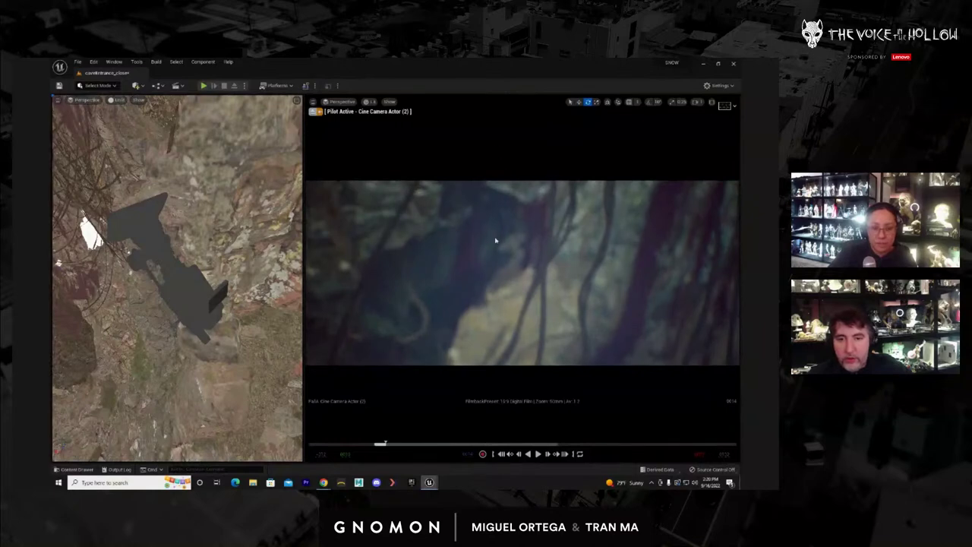
right_click_drag(495, 241, 558, 178)
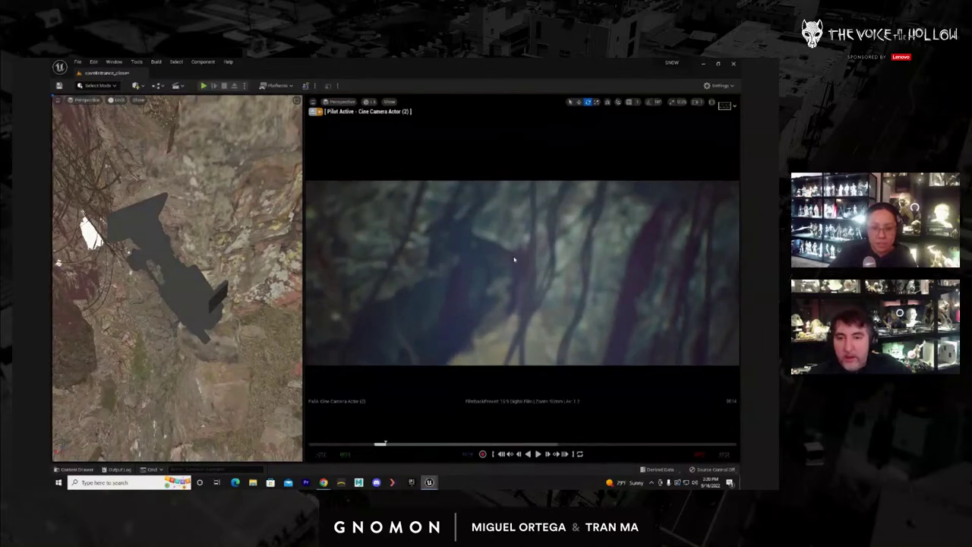
right_click_drag(514, 260, 507, 247)
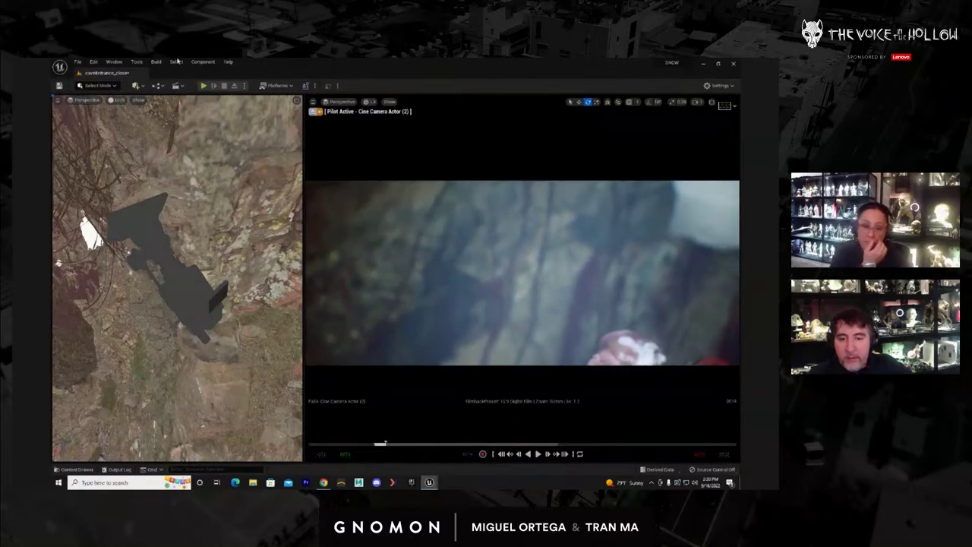
middle_click_drag(178, 61, 53, 61)
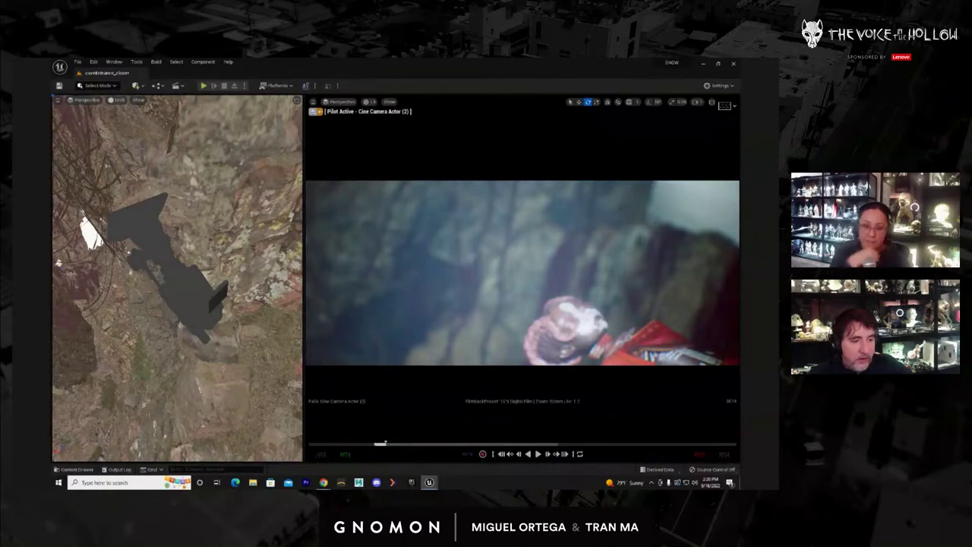
Play the fall through Cine Camera Actor (2), pausing midway to check the character's framing
key("space")
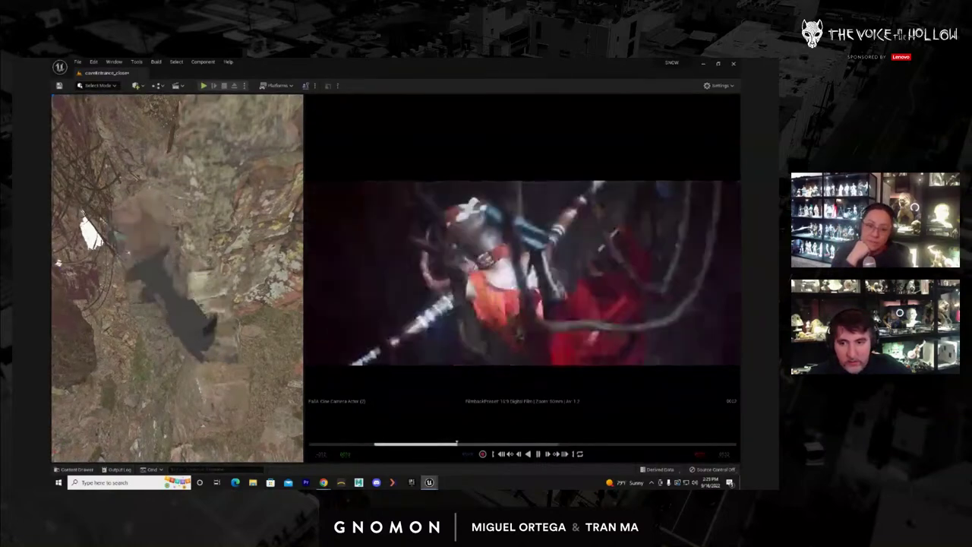
key("space")
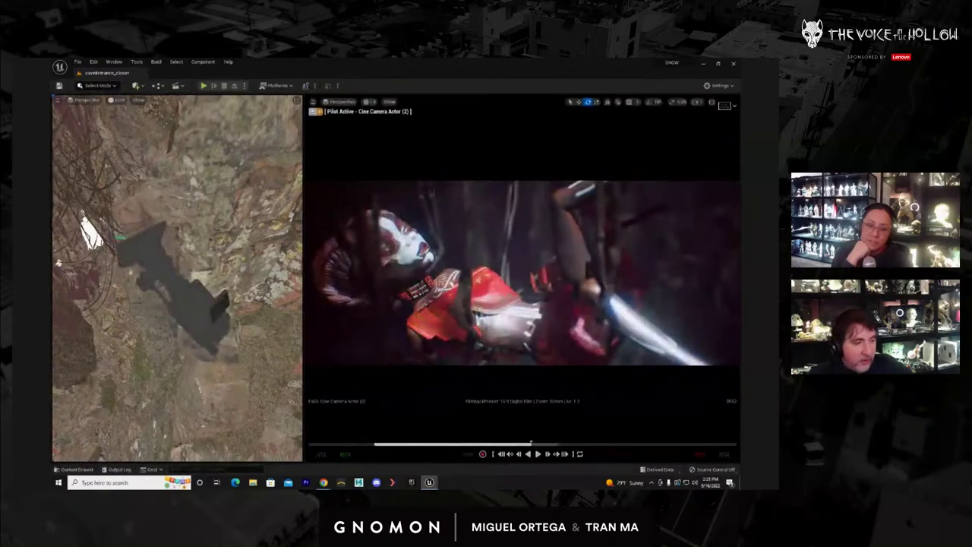
key("space")
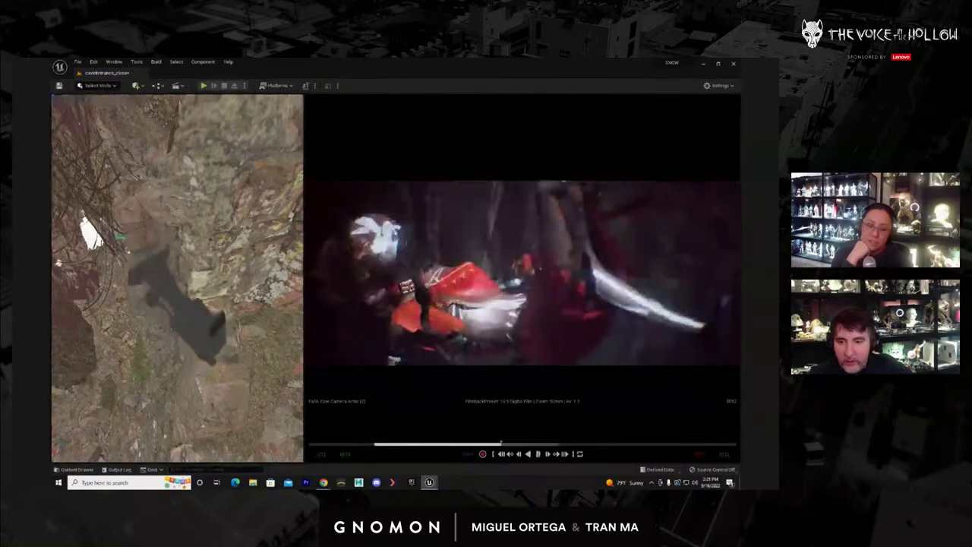
key("space")
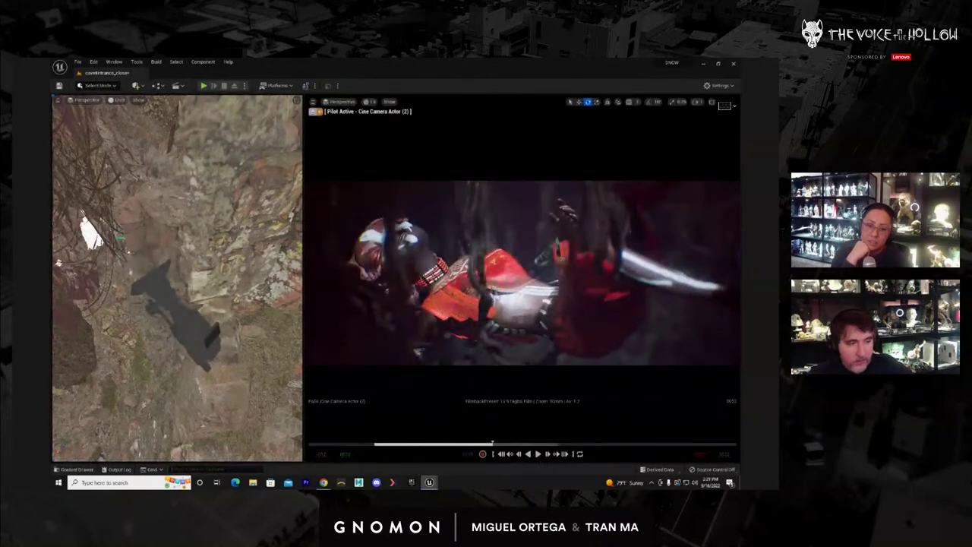
Step and scrub back and forth through the middle of the fall to examine the character's pose and the vines
key("Right")
key("Right")
key("Right")
key("Right")
key("Left")
key("Left")
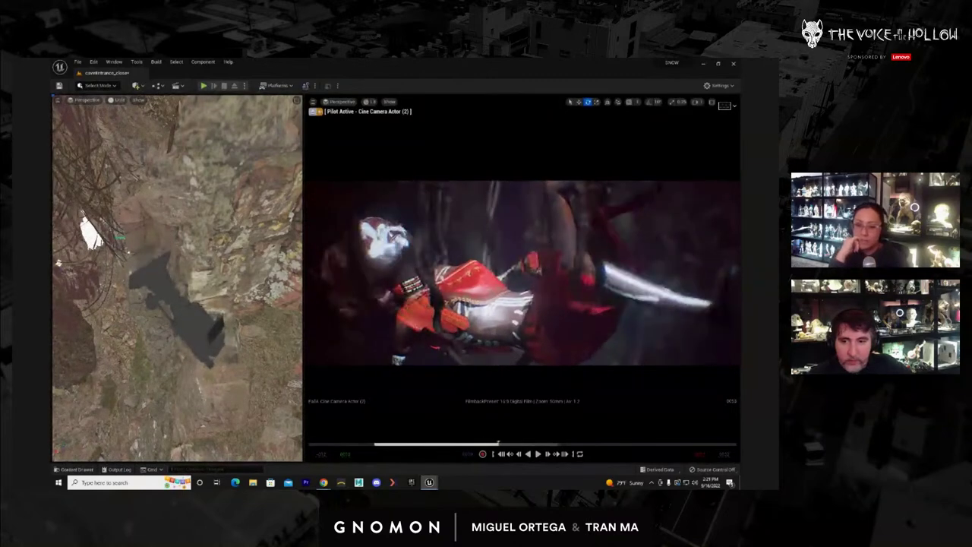
key("Left")
key("Left")
key("Right")
key("Right")
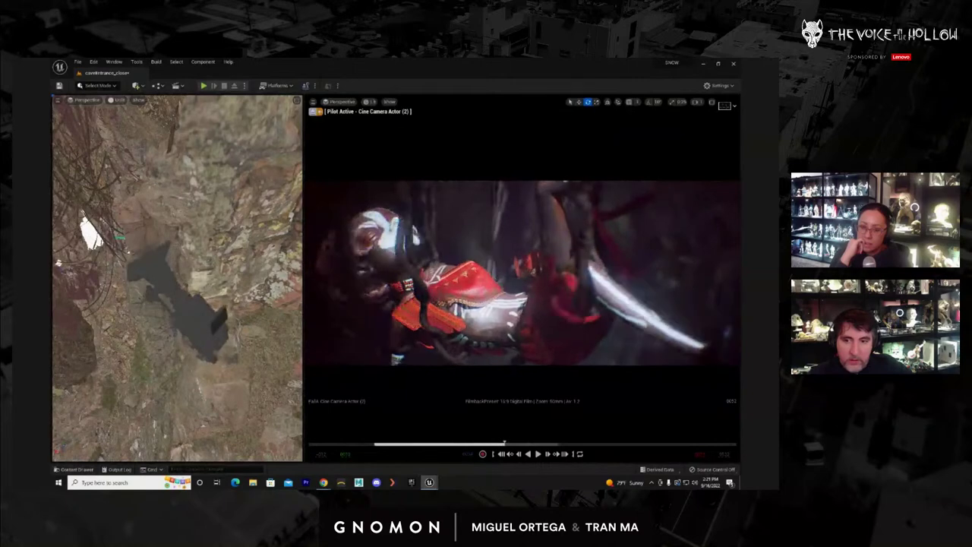
left_click_drag(518, 443, 492, 443)
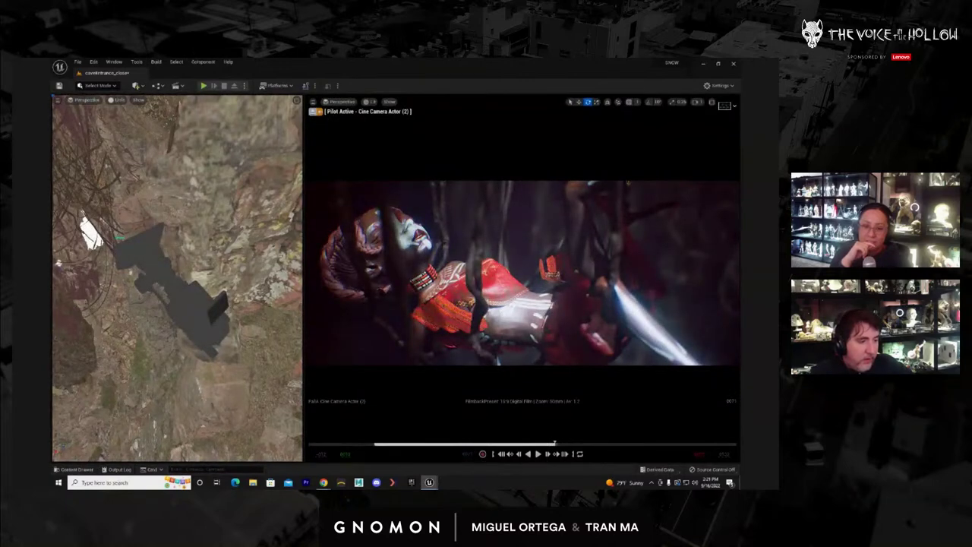
Replay the fall from an earlier frame and adjust the piloted camera's framing around the character at mid-fall
left_click_drag(554, 443, 451, 444)
key("space")
key("space")
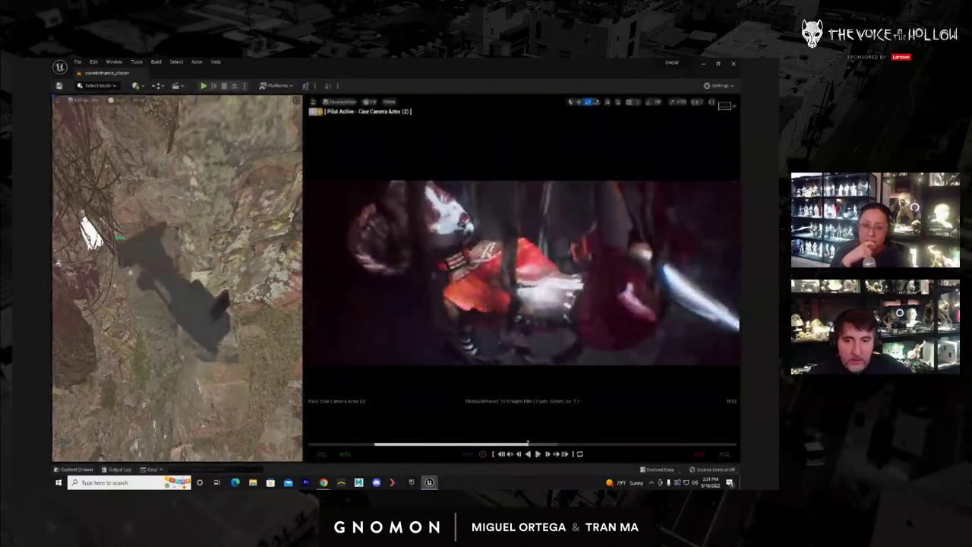
middle_click_drag(542, 318, 479, 371)
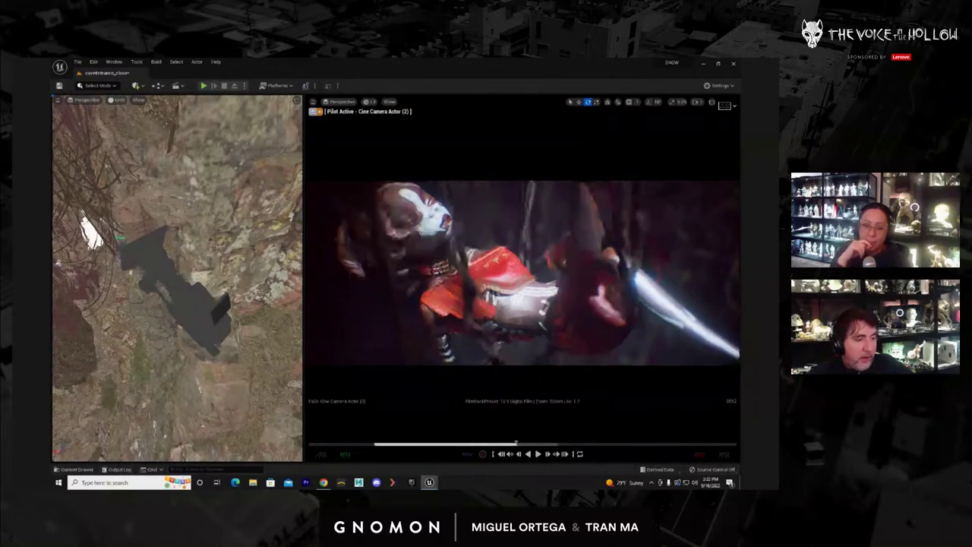
key("Left")
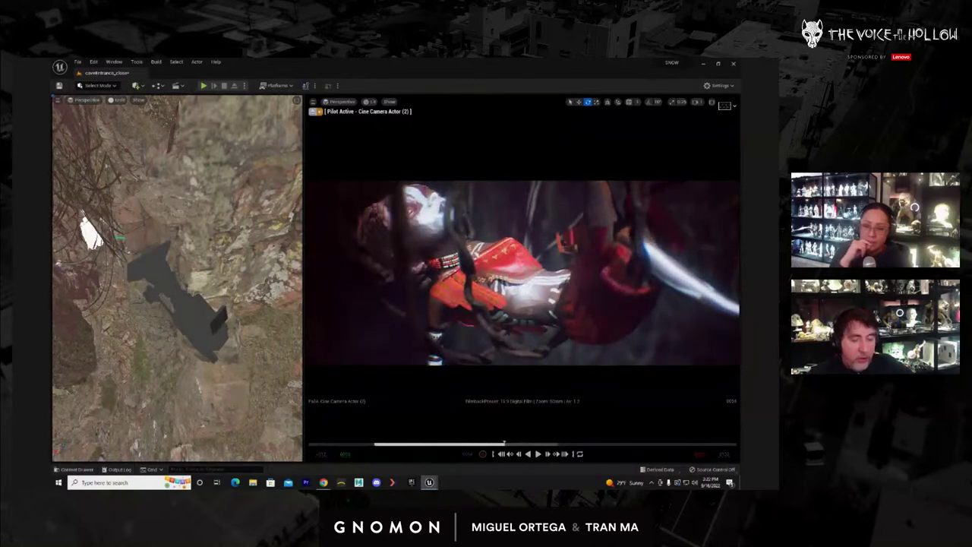
right_click_drag(523, 343, 535, 332)
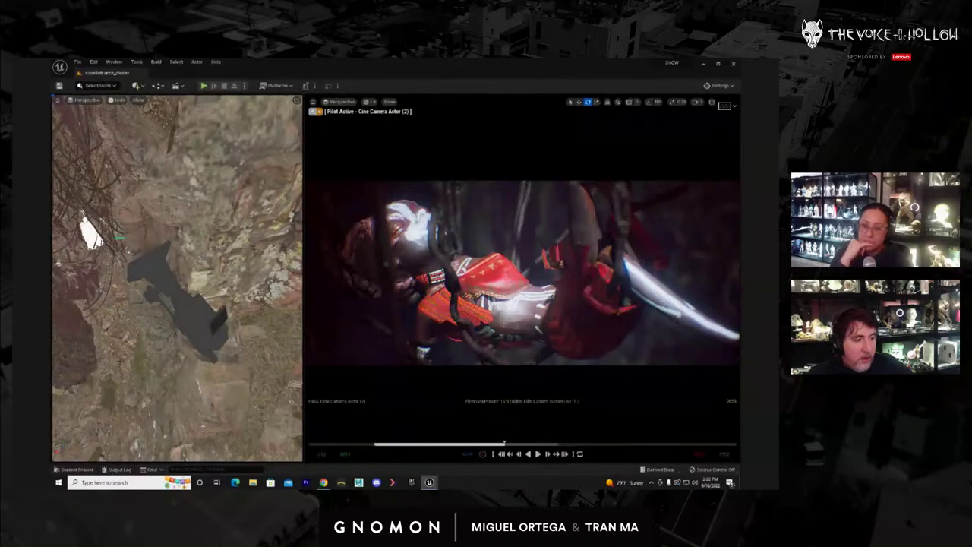
Scrub through the second half of the fall to review the adjusted camera framing
key("Right")
key("Right")
key("Right")
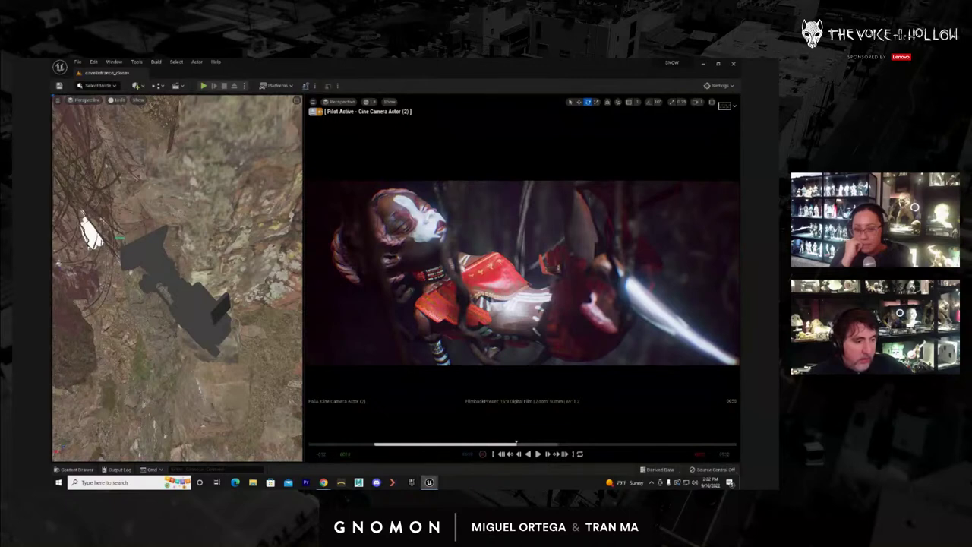
left_click_drag(516, 444, 495, 443)
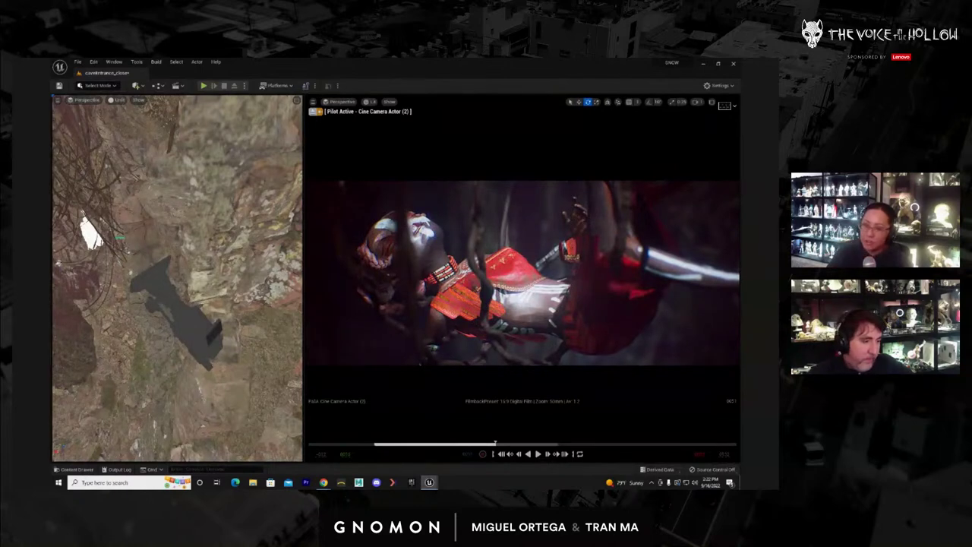
left_click_drag(495, 444, 540, 444)
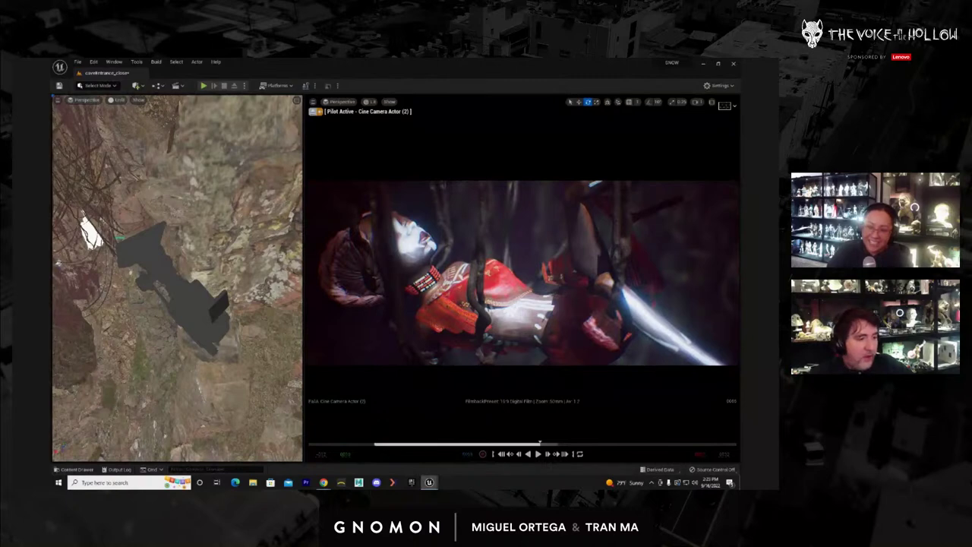
left_click_drag(540, 445, 554, 444)
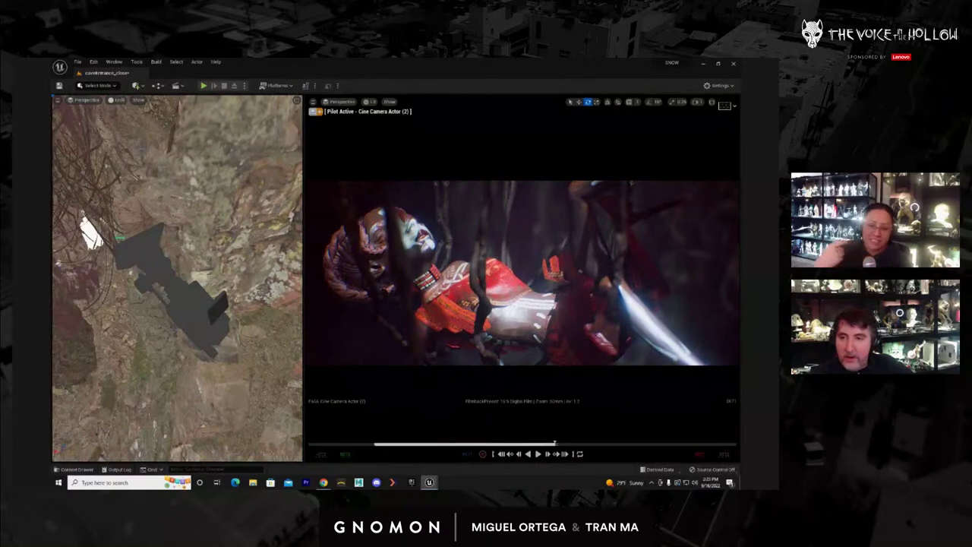
Play the shot through Cine Camera Actor (2) and save the cave entrance level
key("space")
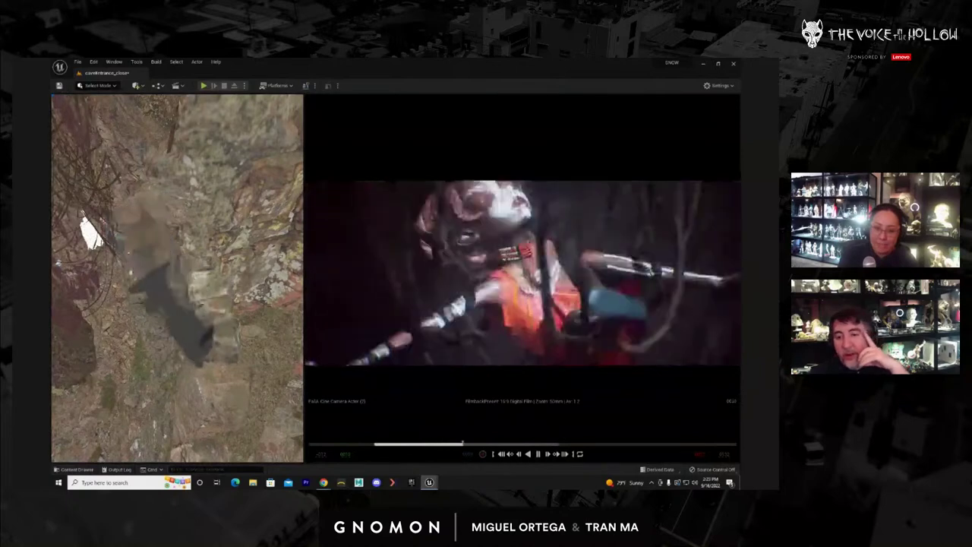
key("space")
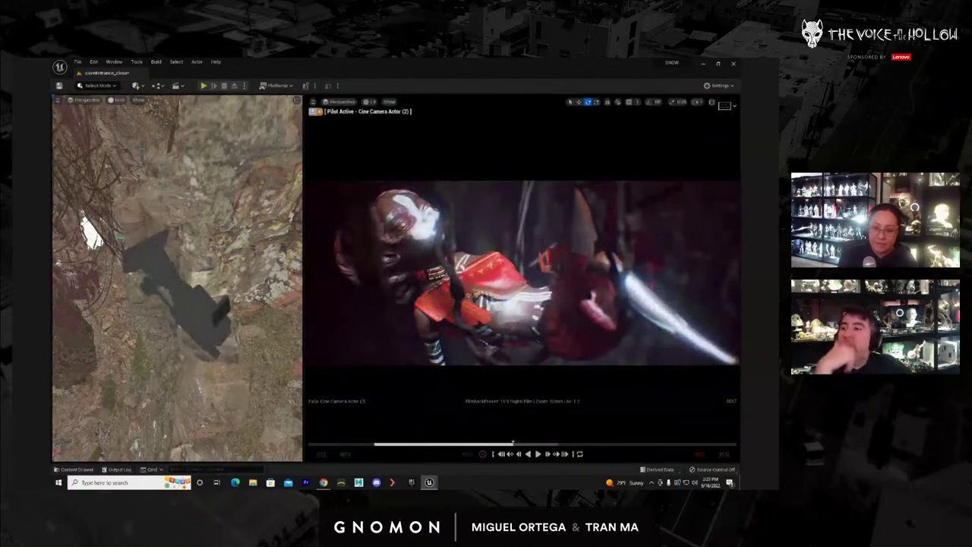
left_click(77, 62)
left_click(113, 145)
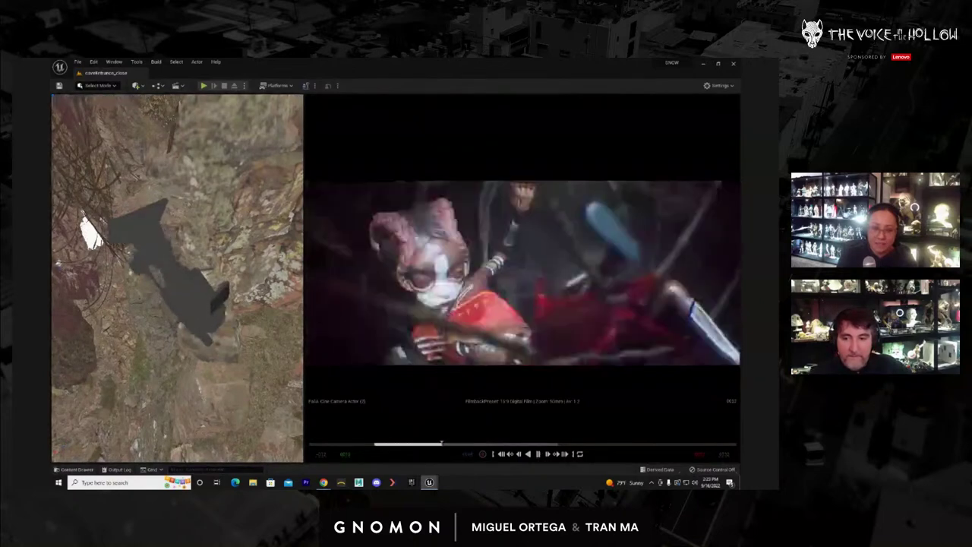
key("space")
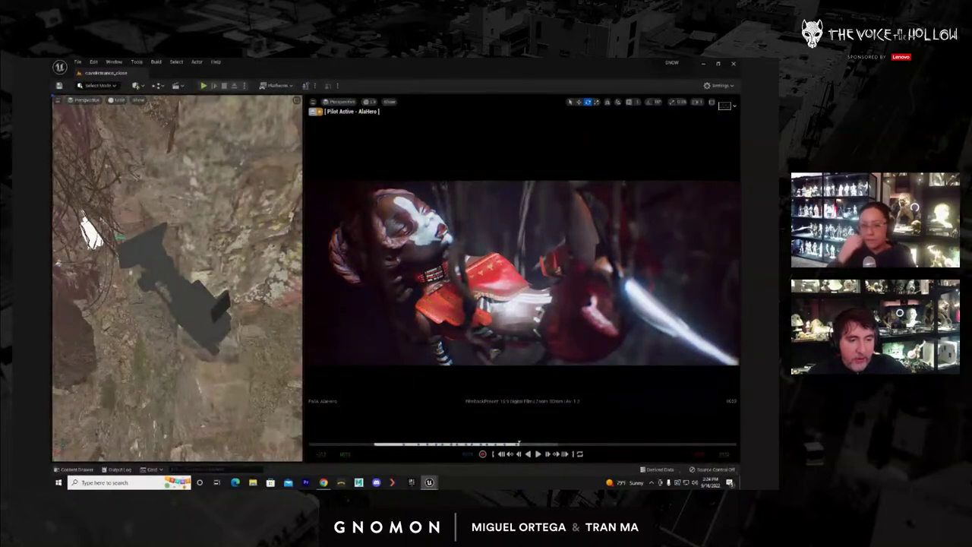
Pilot the wide Cine Camera Actor and play the fall from the start of the sequence
key("ctrl+shift+p")
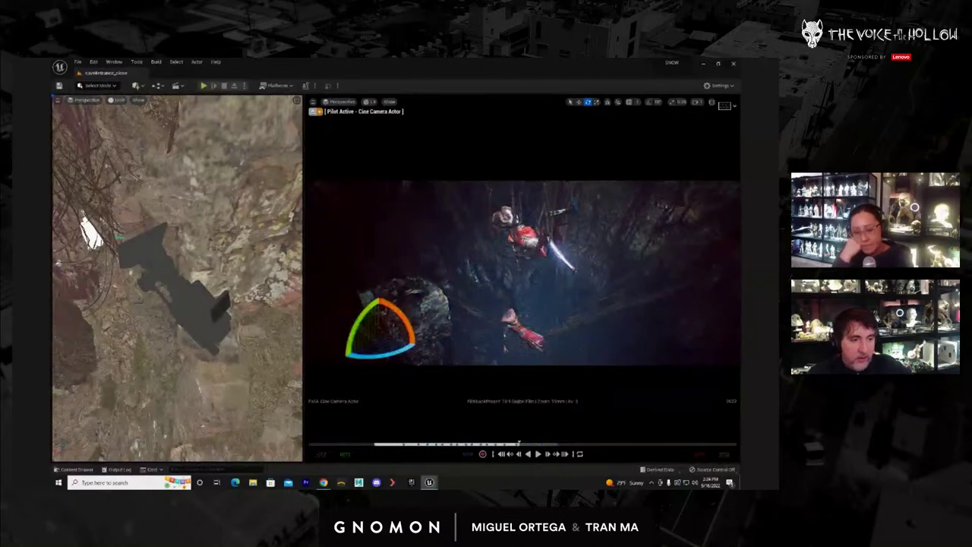
left_click_drag(519, 444, 373, 443)
key("space")
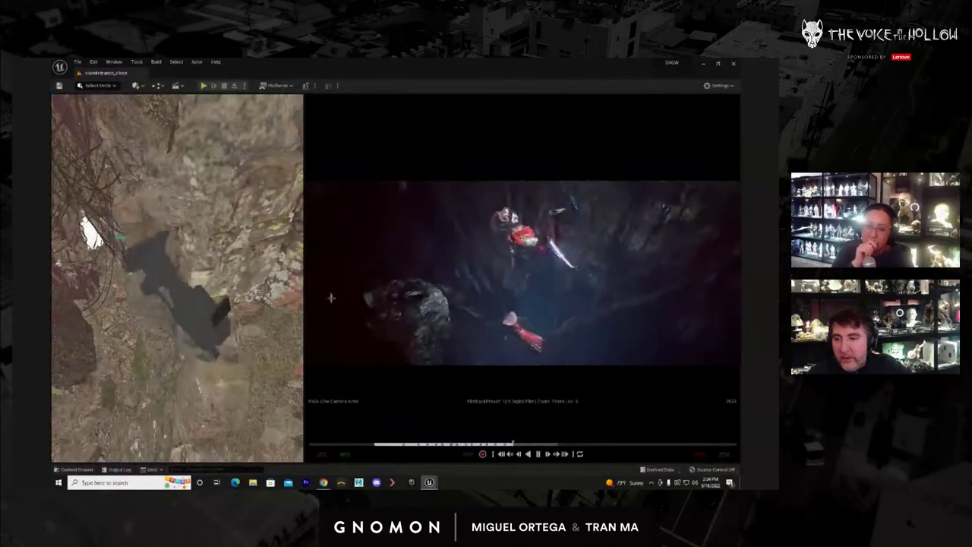
key("space")
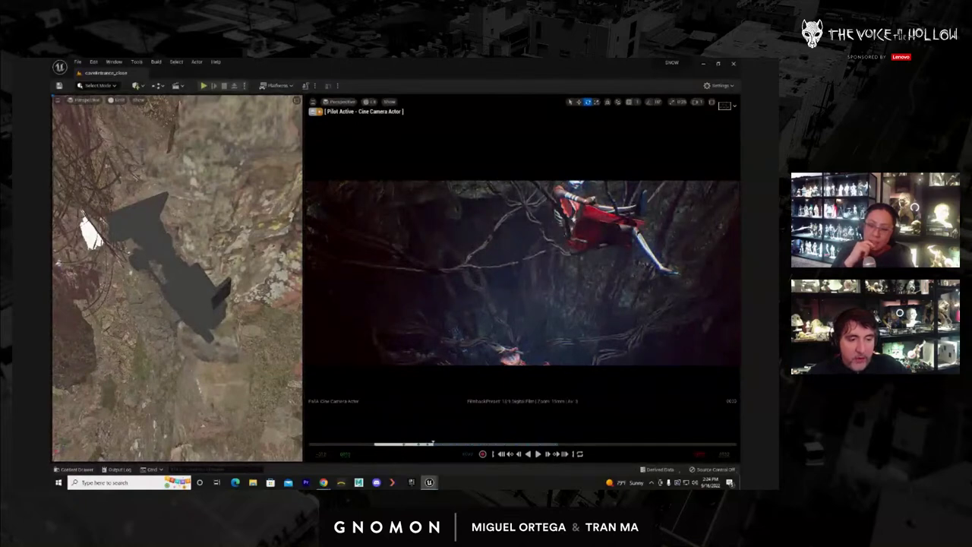
Pilot the abstractA camera and play part of the fall against the bright cave opening
key("ctrl+shift+p")
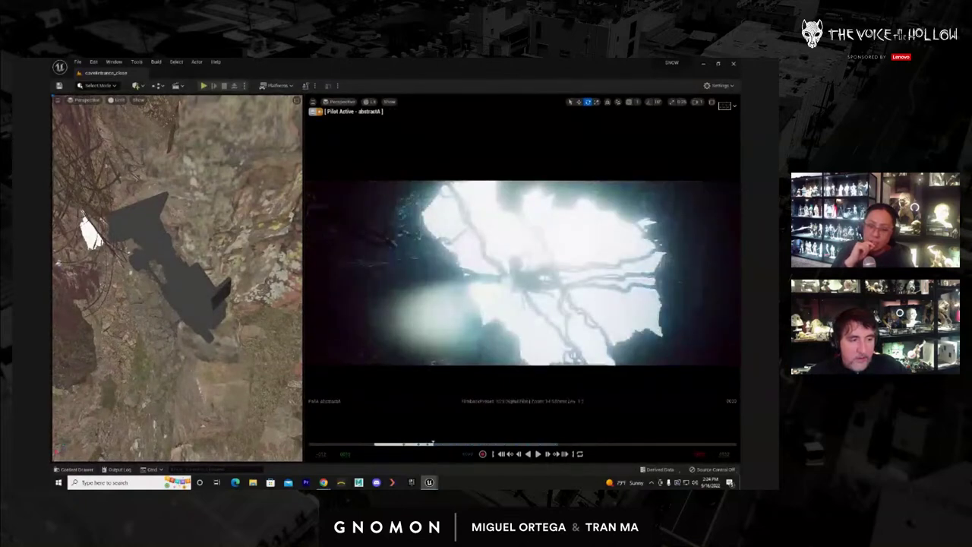
key("space")
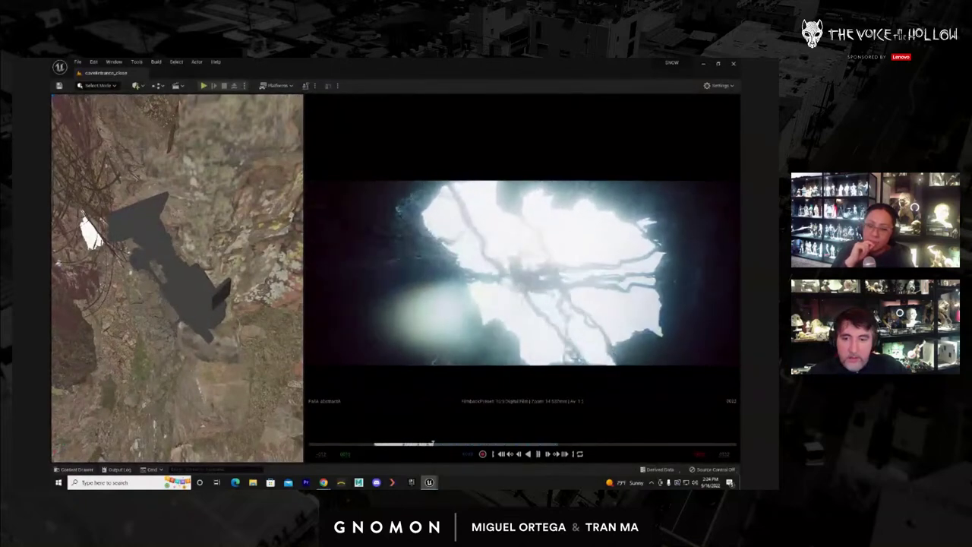
key("space")
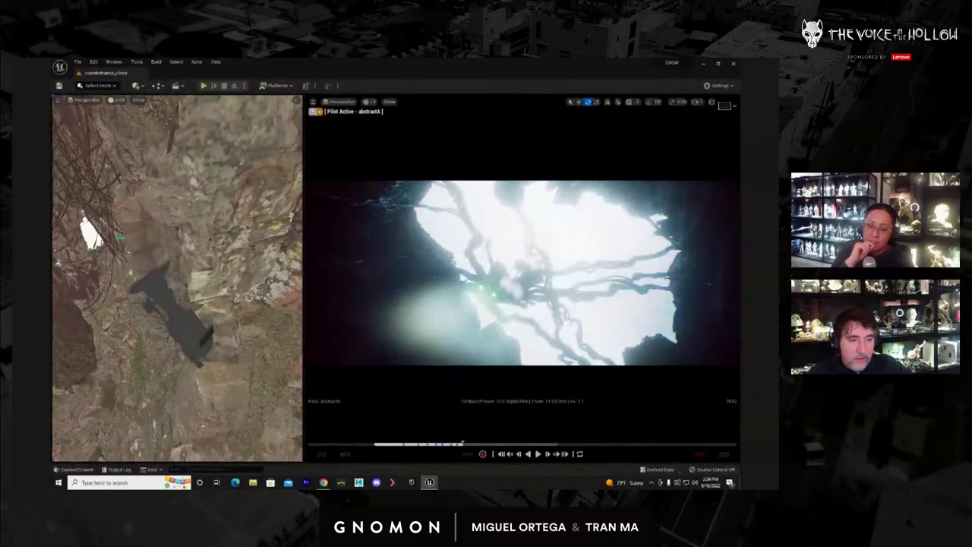
Pilot the CoaCamb camera and play the fall through it, pausing to check the composition
key("ctrl+shift+p")
key("space")
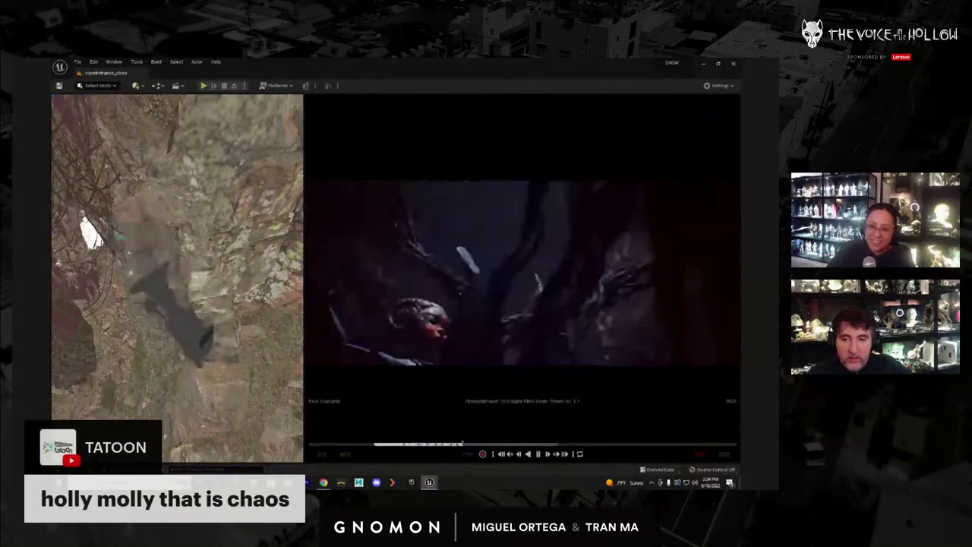
key("space")
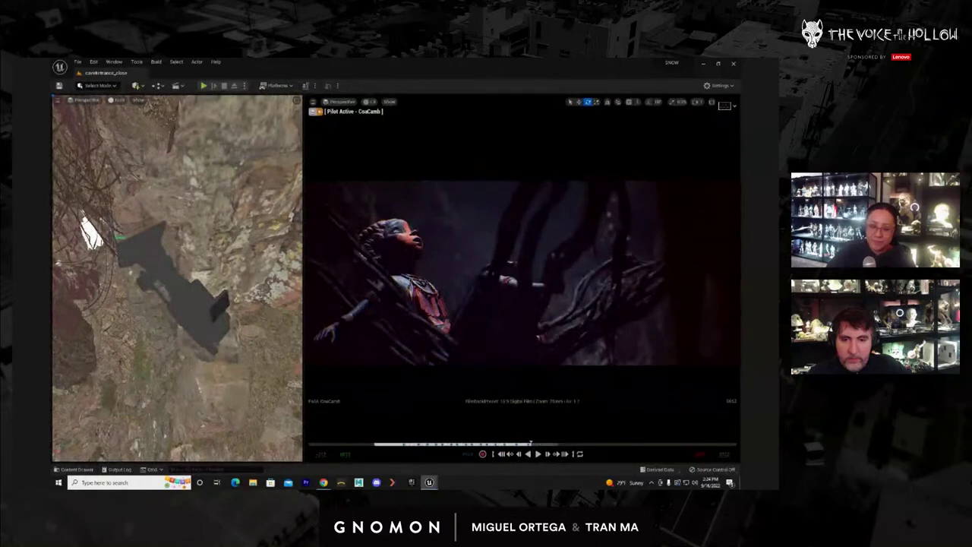
key("space")
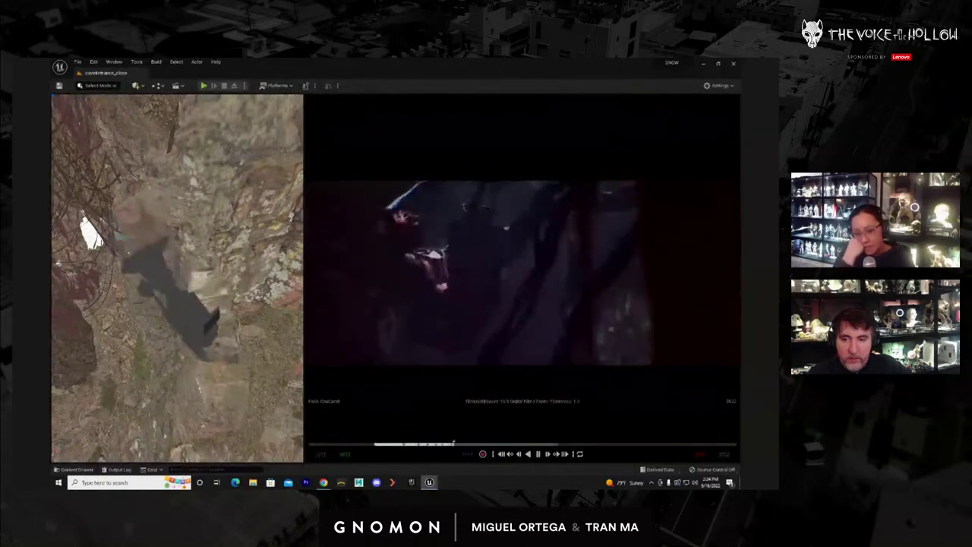
key("space")
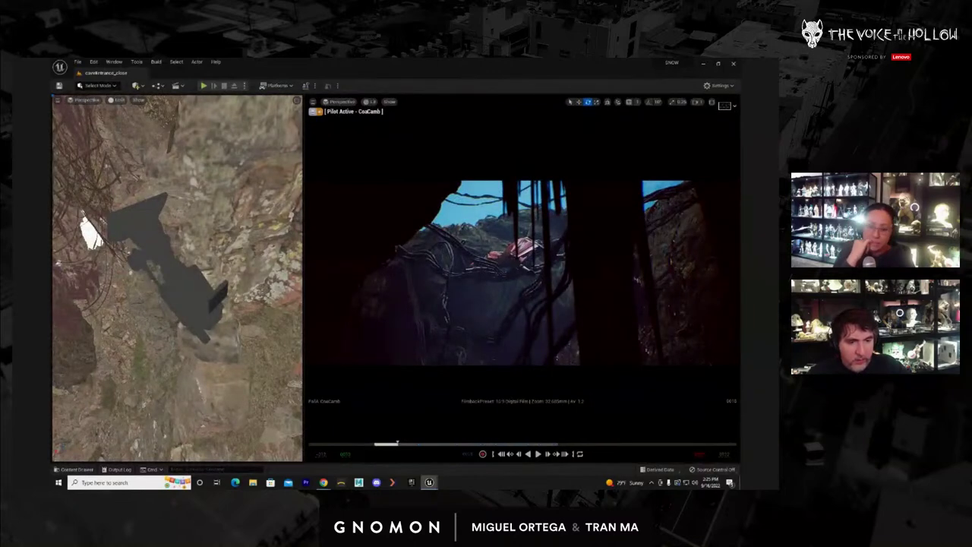
Select the large dark mesh in the overhead view and pilot the CoaCAMa camera
left_click(184, 281)
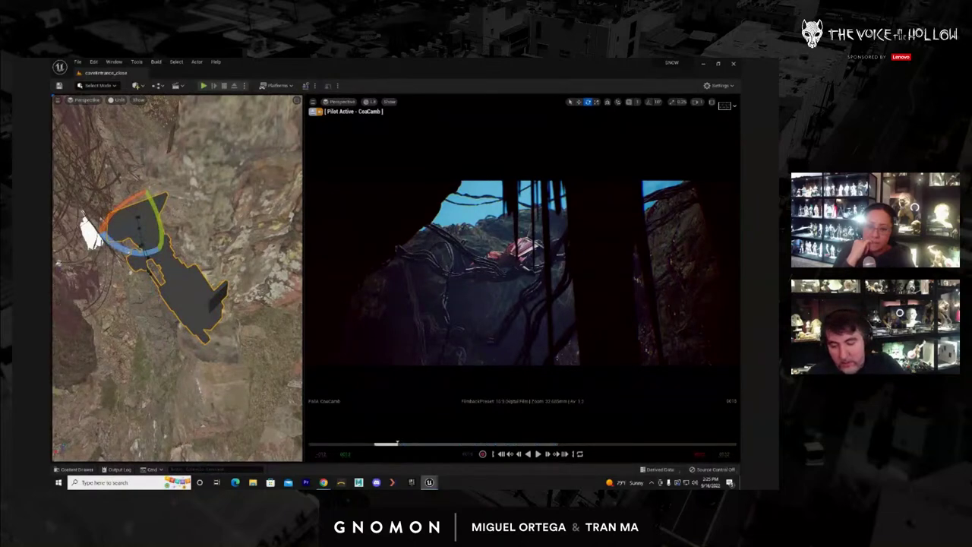
key("Return")
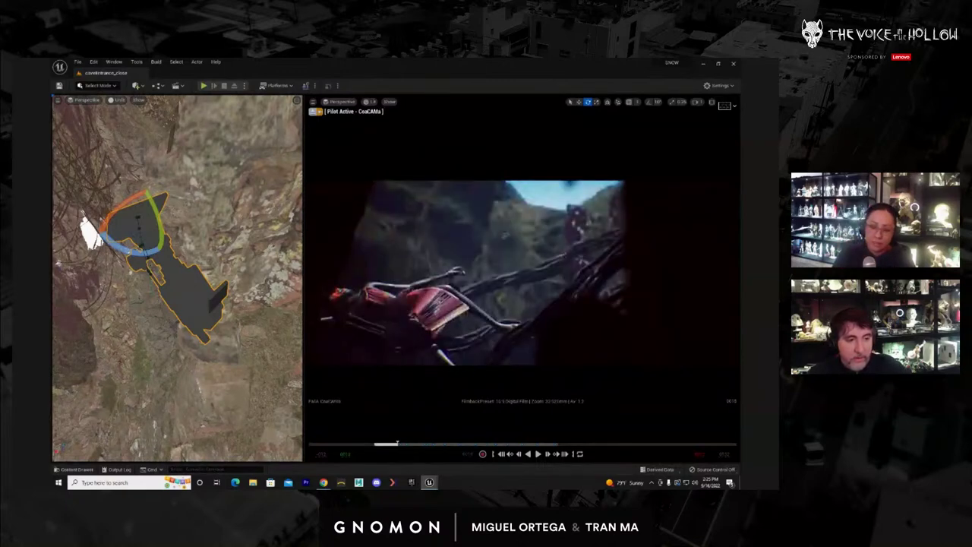
Play the fall through the CoaCAMa camera and through the fromAbove camera
key("space")
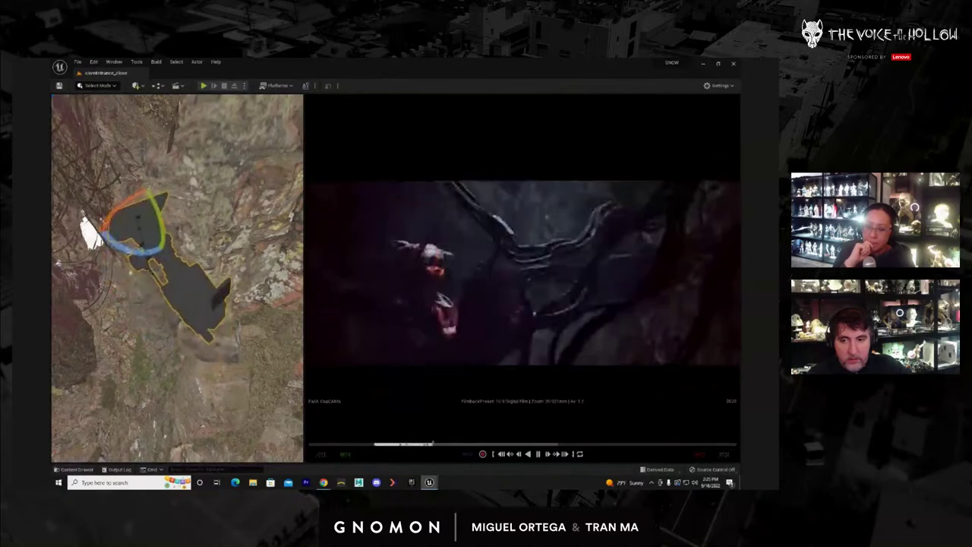
key("space")
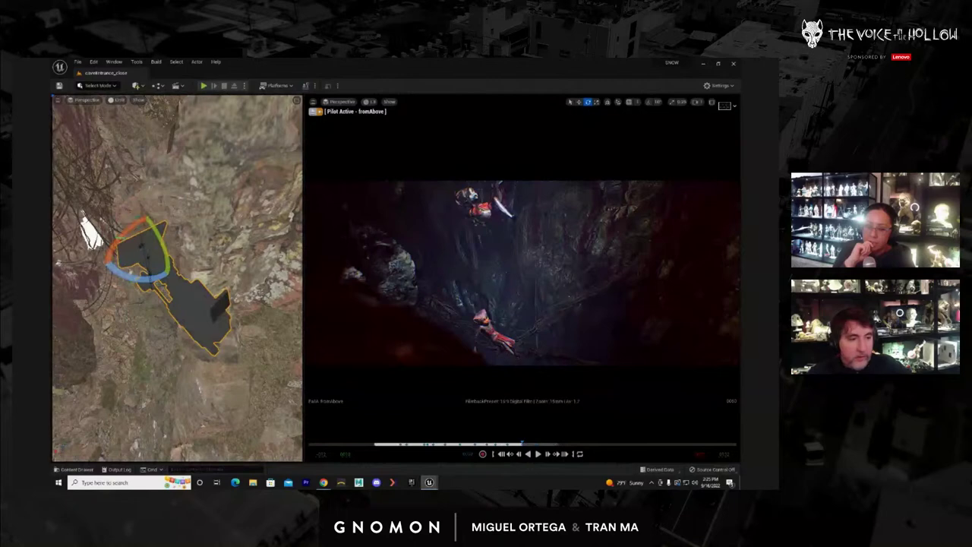
key("space")
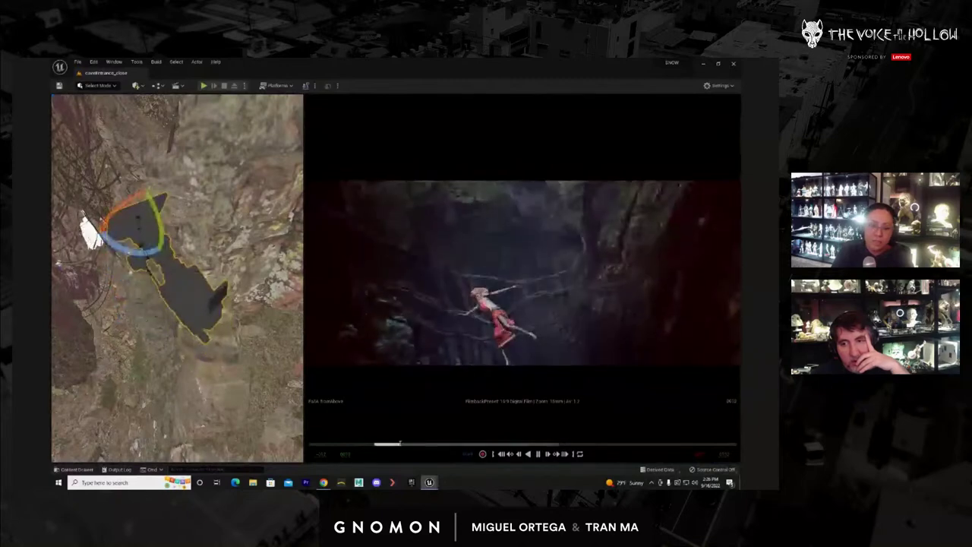
key("space")
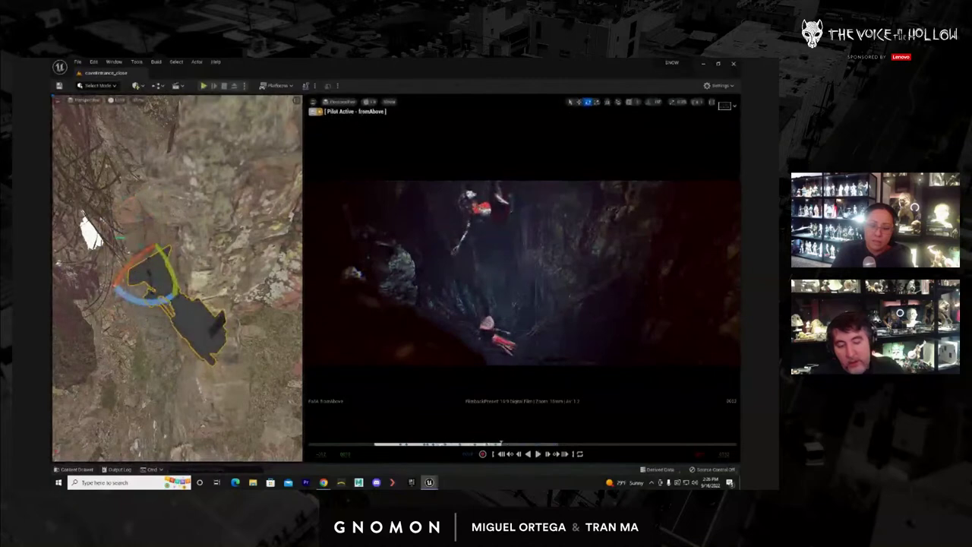
Scrub and step back and forth through the fromAbove shot to examine the character's fall past the vines
left_click_drag(481, 443, 424, 443)
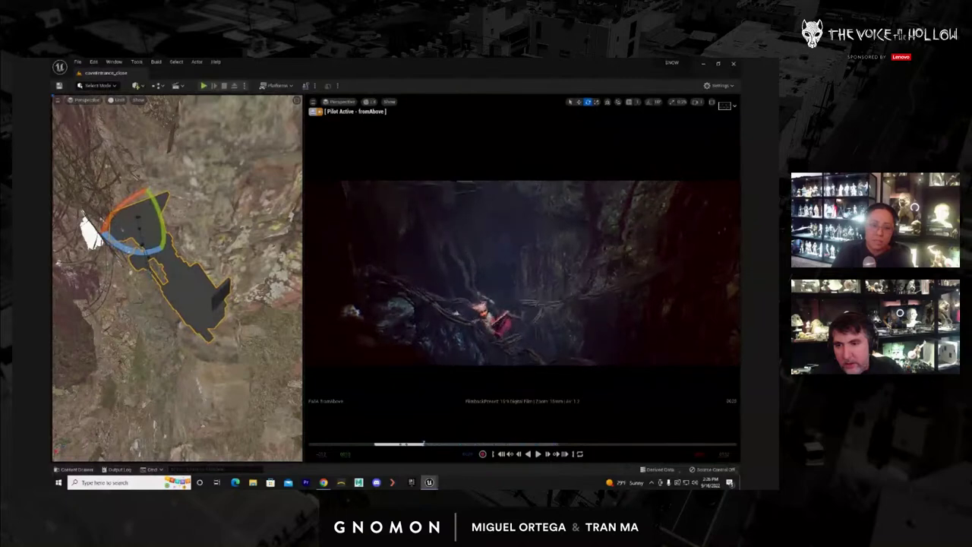
left_click_drag(424, 443, 426, 443)
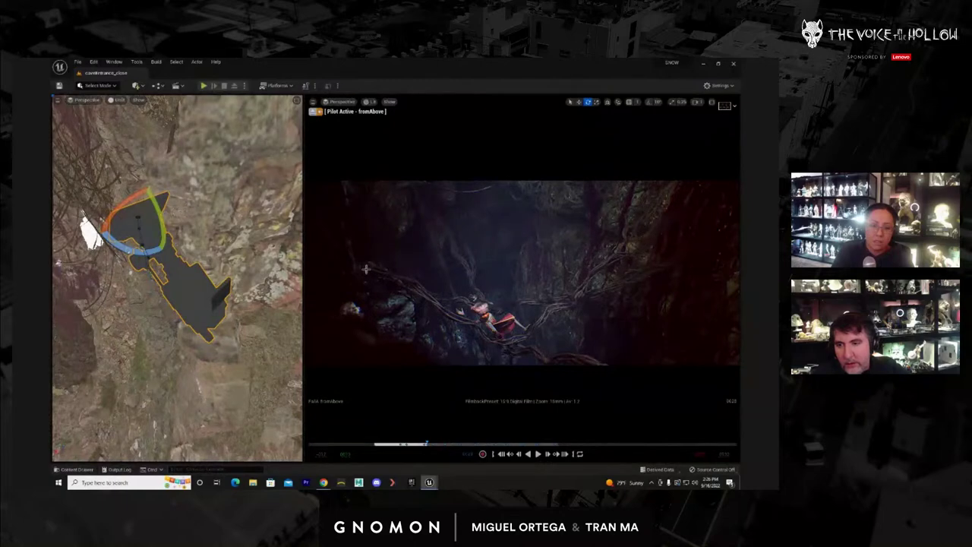
left_click_drag(427, 444, 412, 443)
key("Right")
key("Right")
key("Right")
key("Right")
key("Right")
key("Right")
key("Right")
key("Right")
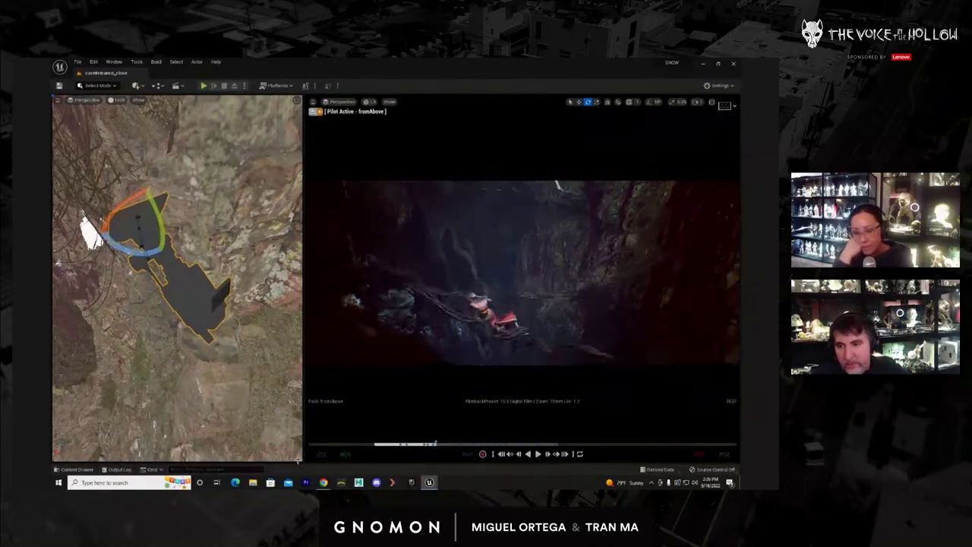
key("Right")
key("Right")
key("Right")
key("Right")
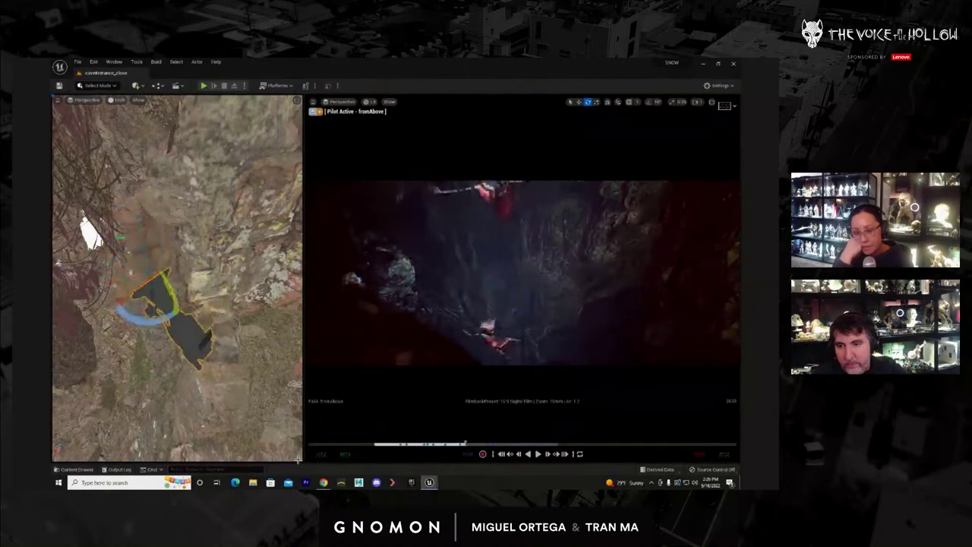
key("Left")
key("Left")
key("Right")
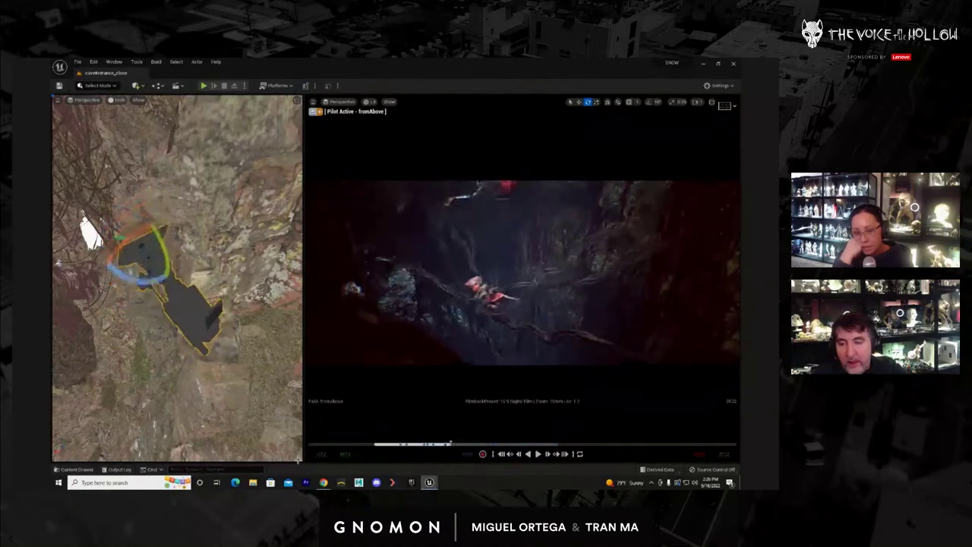
key("Left")
key("Left")
key("Left")
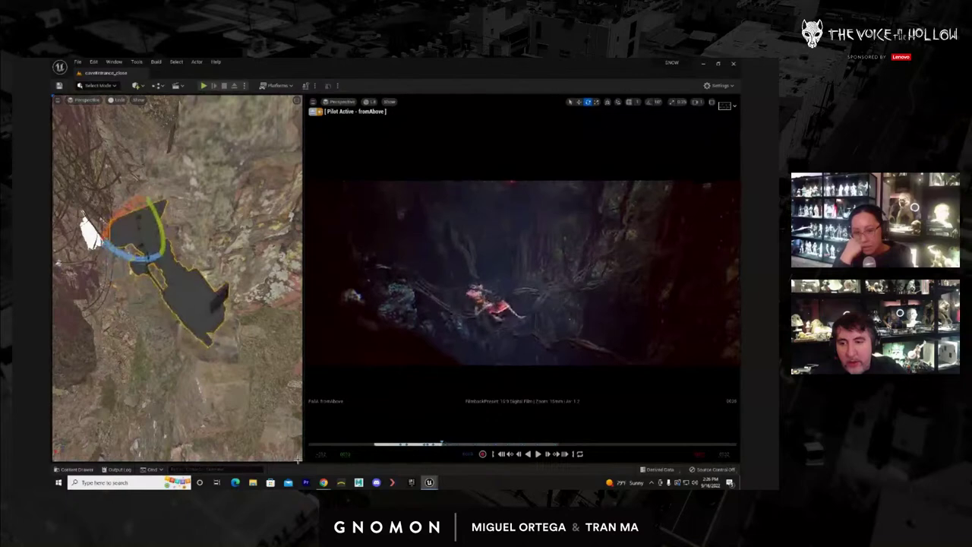
key("Right")
key("Right")
key("Right")
key("Right")
key("Right")
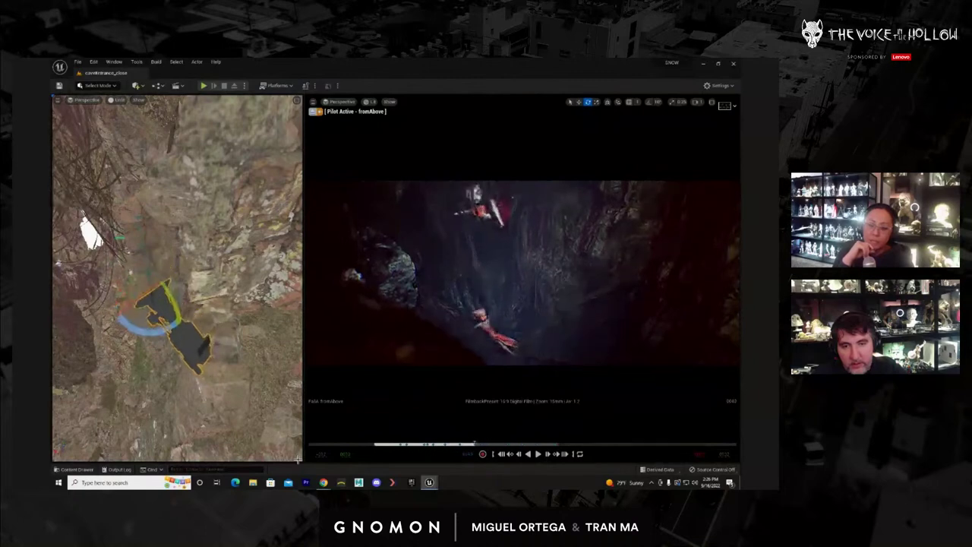
Step back to before the start of the fall and play the fromAbove shot again
key("Left")
key("Left")
key("Left")
key("Left")
key("Left")
key("Left")
key("Left")
key("Left")
key("Left")
key("Left")
key("Left")
key("Left")
key("Left")
key("Left")
key("Left")
key("Left")
key("Left")
key("Left")
key("Left")
key("Left")
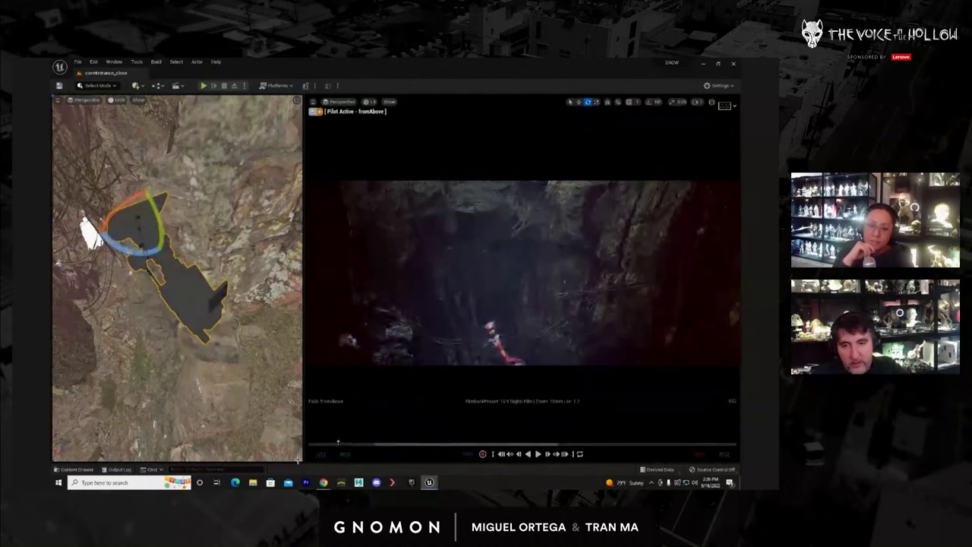
key("space")
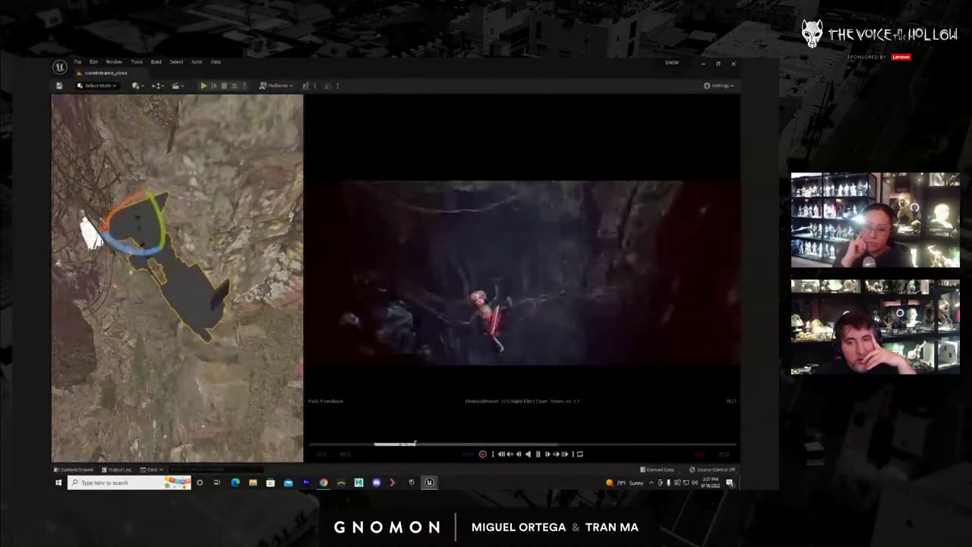
key("space")
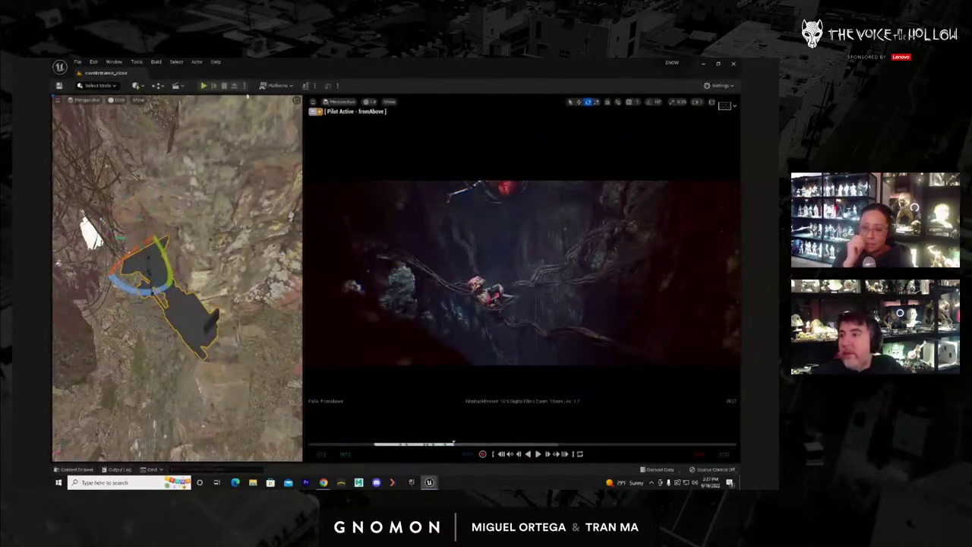
Save all changes and return the playhead to frame 12 near the start of the fall
left_click(76, 63)
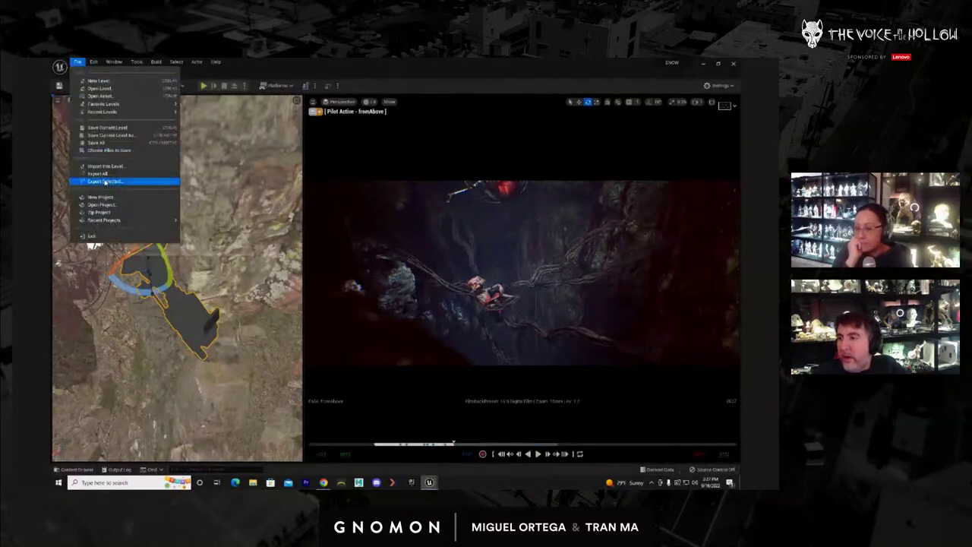
left_click(109, 144)
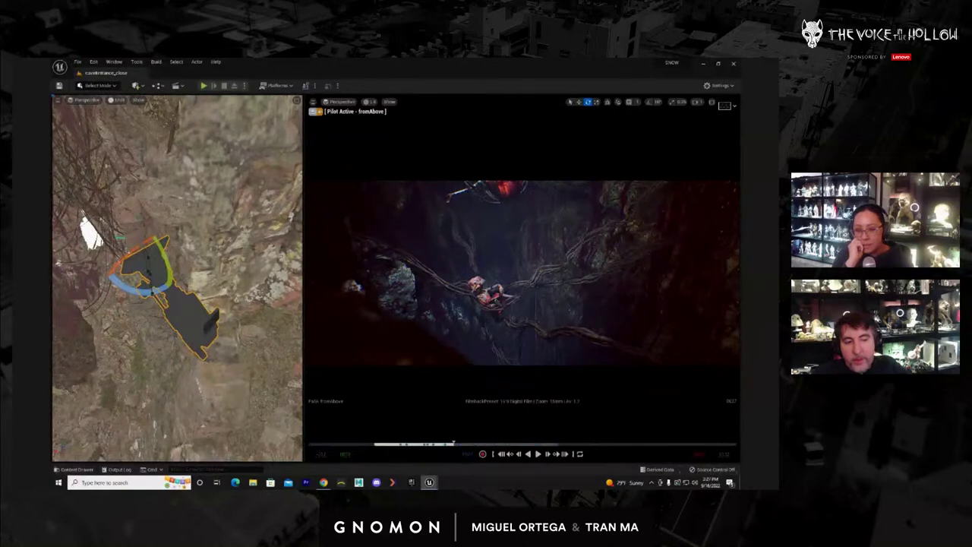
left_click_drag(454, 443, 404, 443)
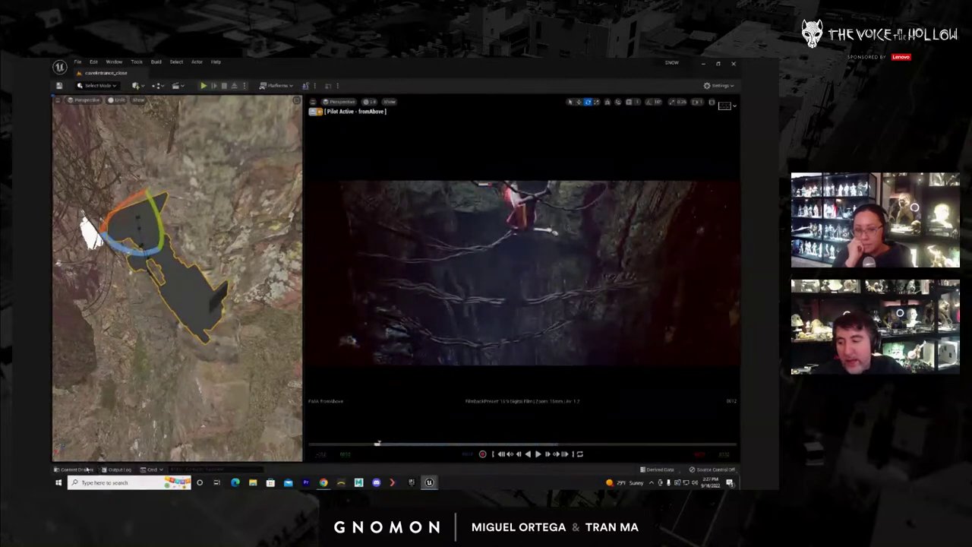
Make three duplicates of the FallA level sequence in its folder
left_click(84, 469)
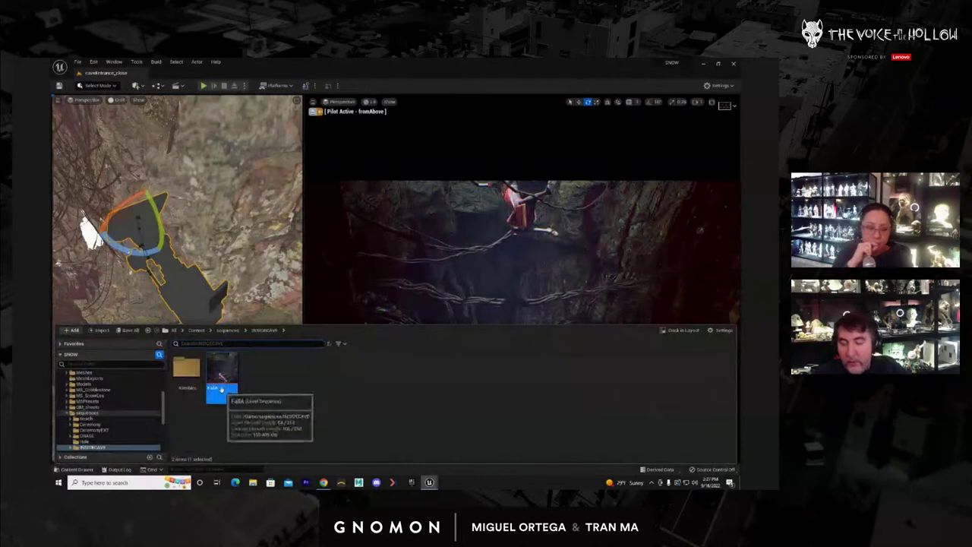
right_click(221, 383)
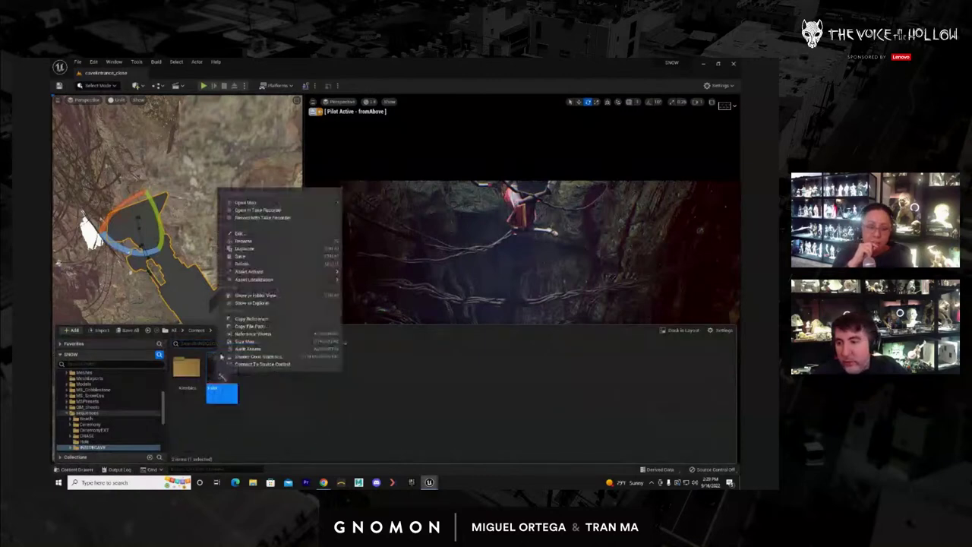
left_click(244, 248)
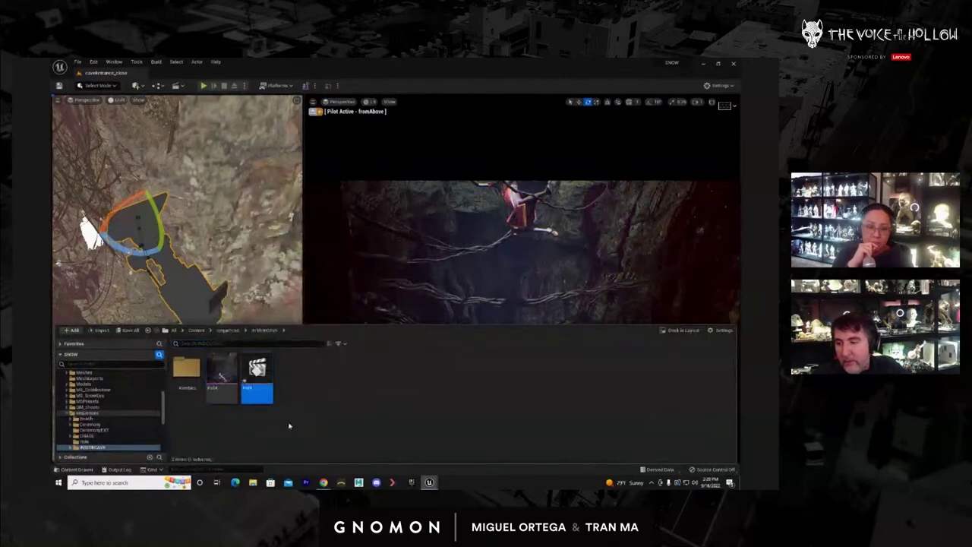
right_click(261, 384)
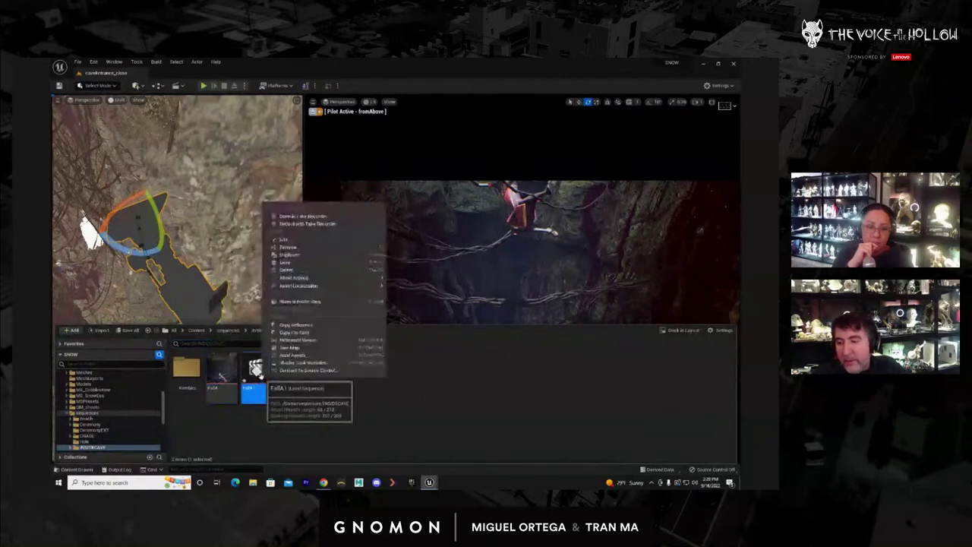
left_click(292, 254)
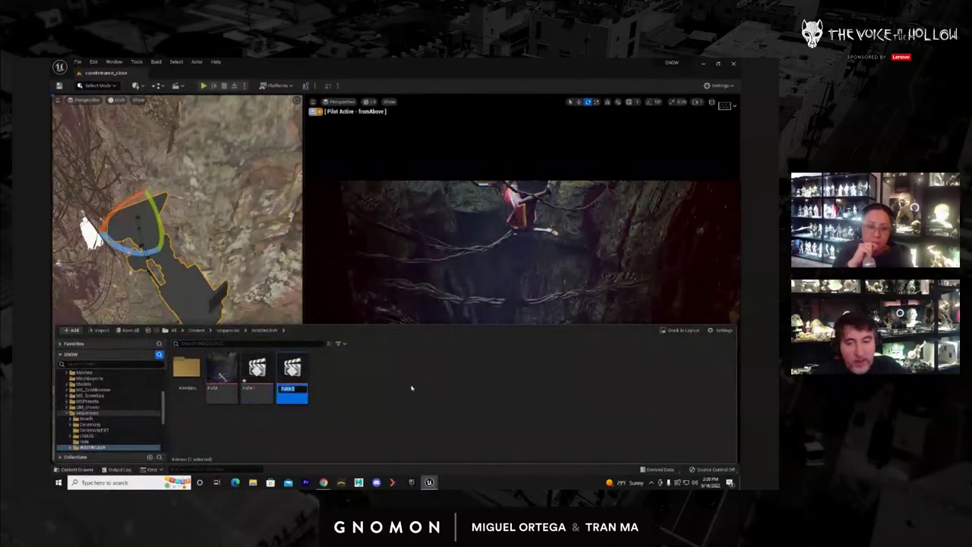
right_click(292, 371)
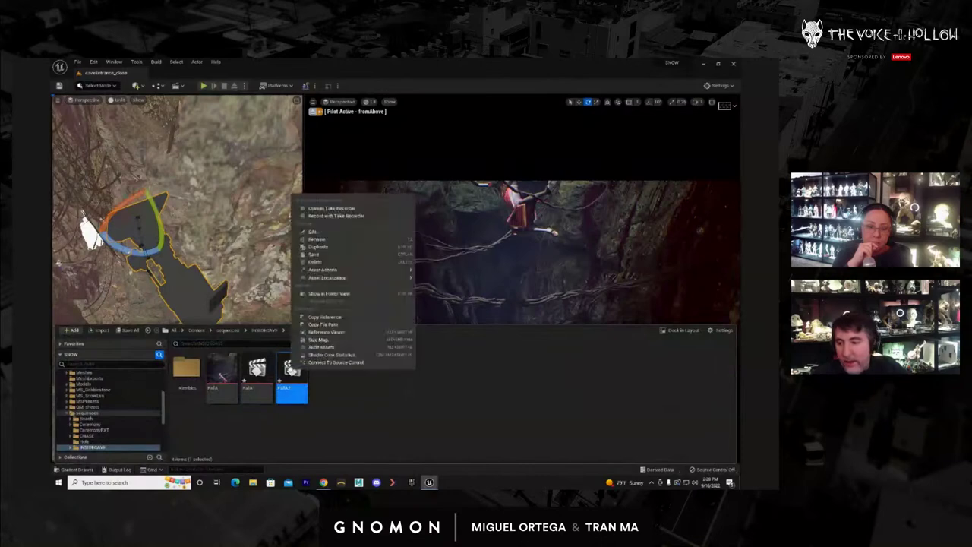
left_click(345, 246)
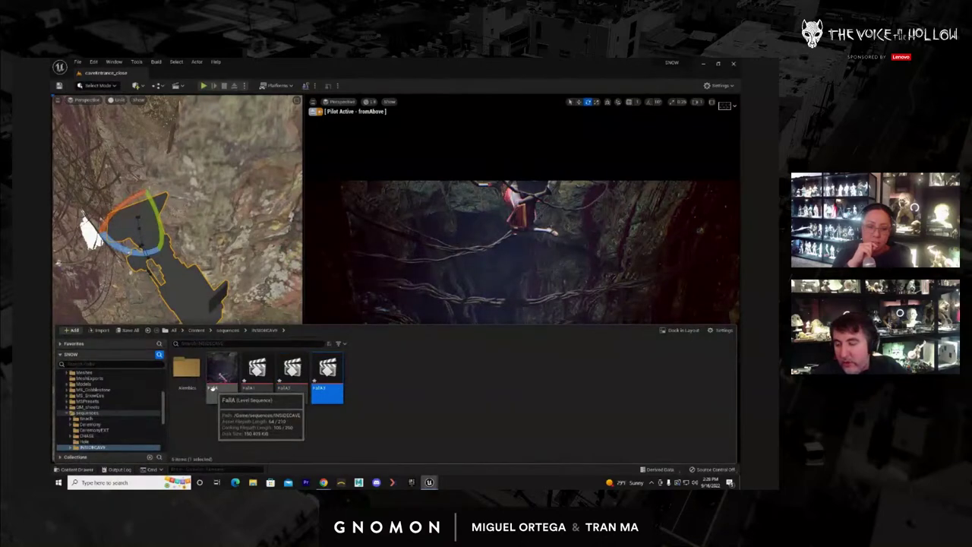
Rename the original FallA level sequence to FallA_wide
left_click(212, 388)
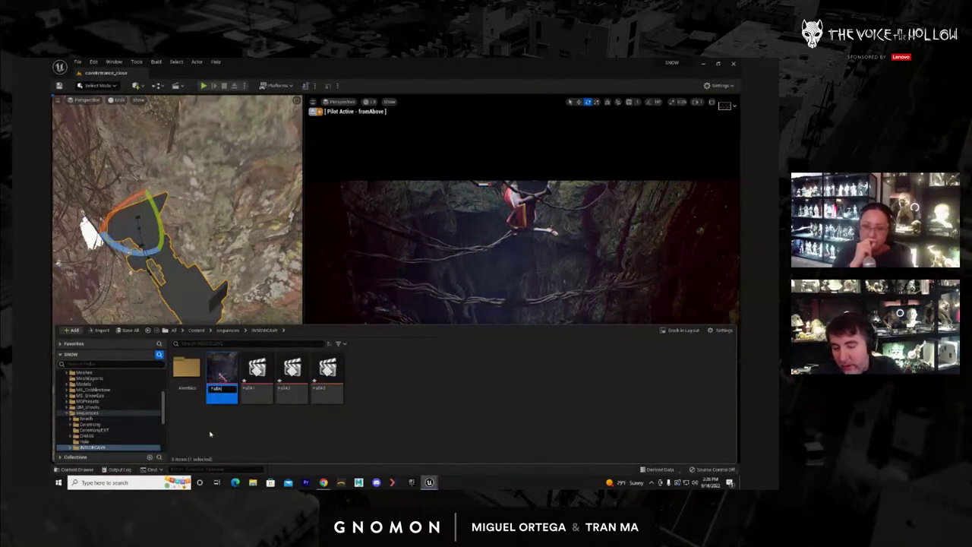
type("_wide")
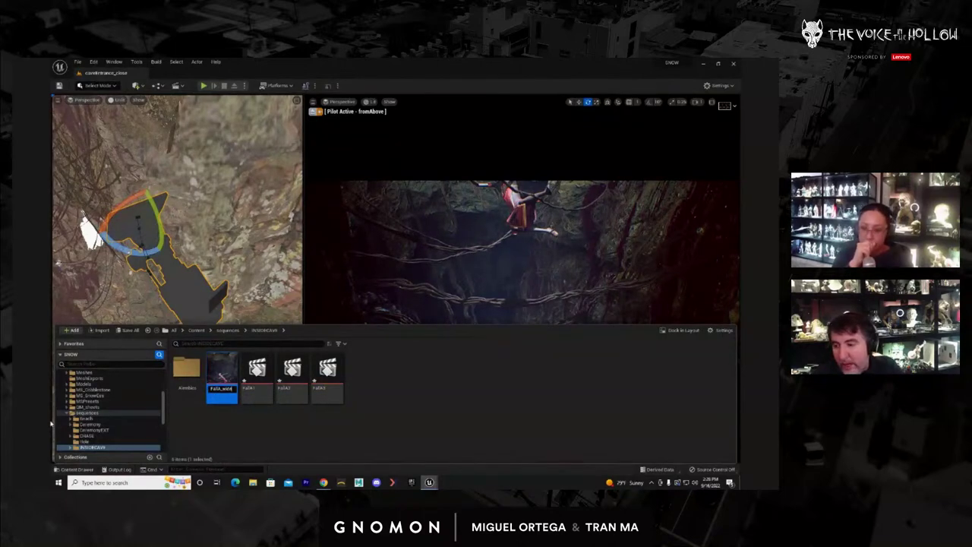
key("Return")
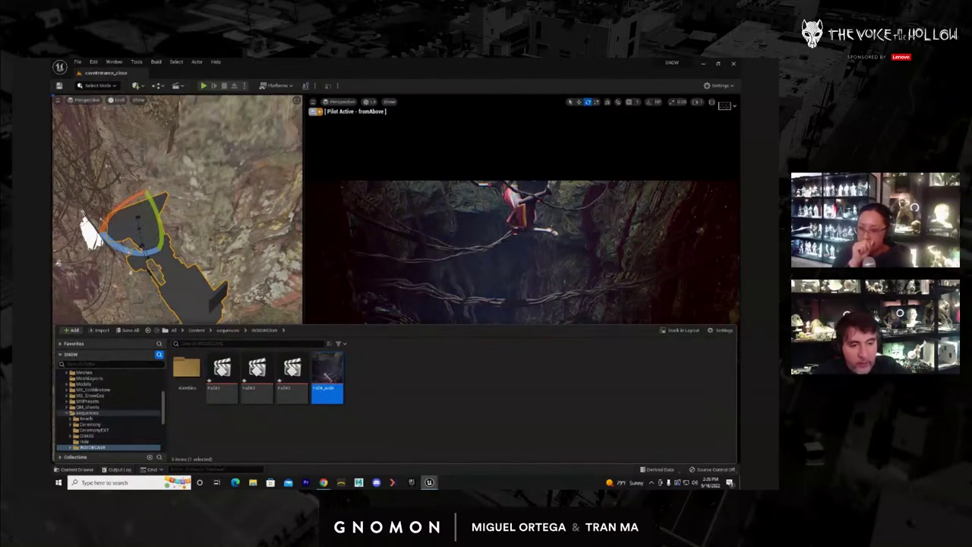
Rename the fromAbove camera in FallA_wide to wide_cam, lock the viewport to the camera cuts and scrub through the shot
key("ctrl+space")
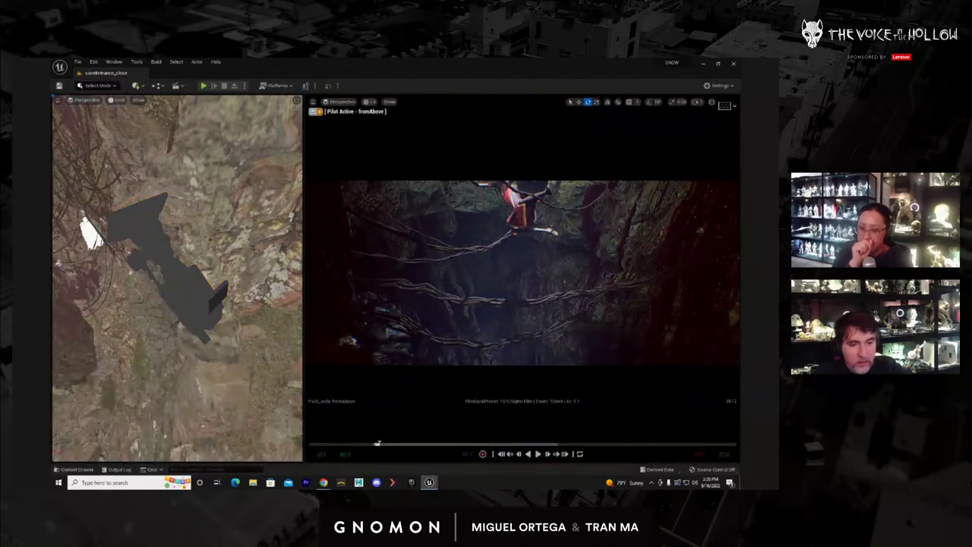
left_click_drag(738, 328, 275, 292)
type("w")
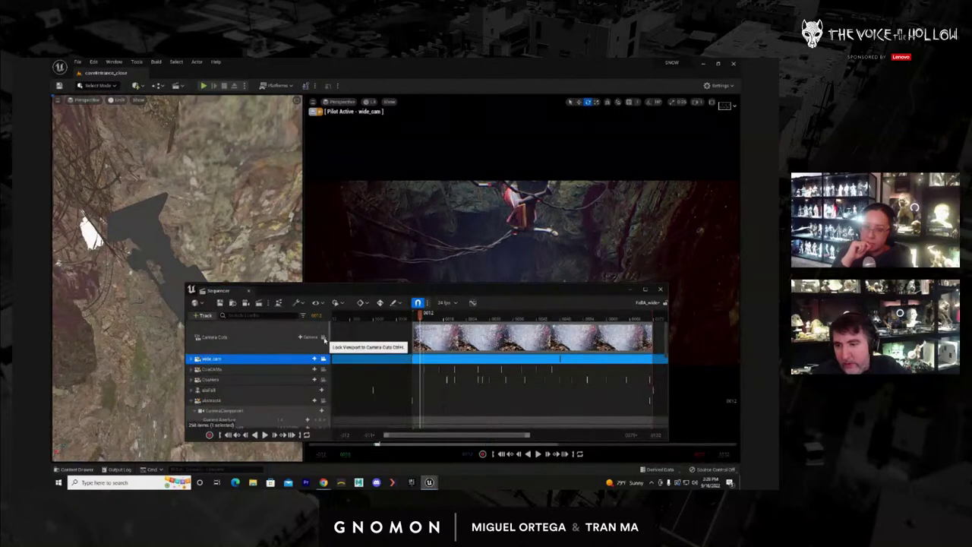
left_click_drag(439, 317, 529, 332)
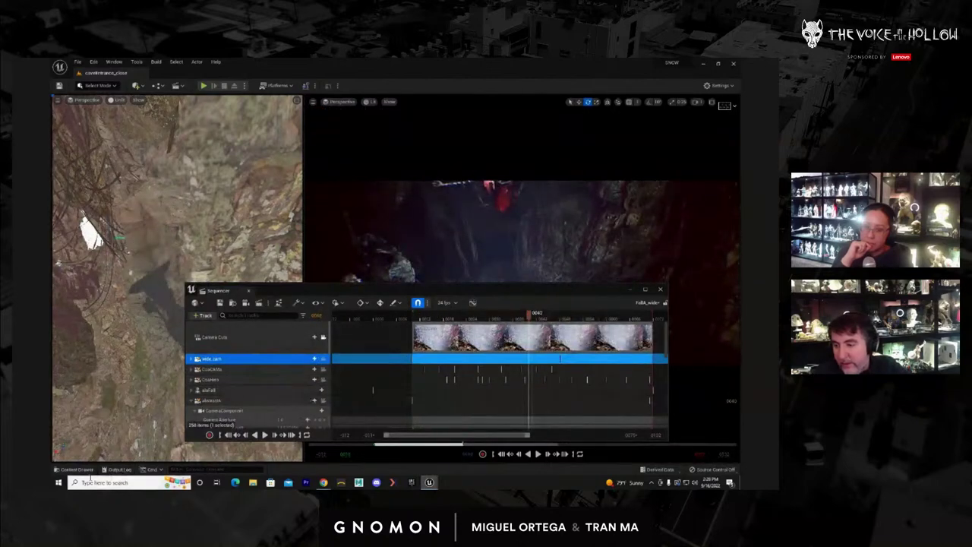
Rename the FallA1 copy to FallA_CoaHero and open it in Sequencer
left_click(77, 469)
left_click_drag(365, 290, 313, 143)
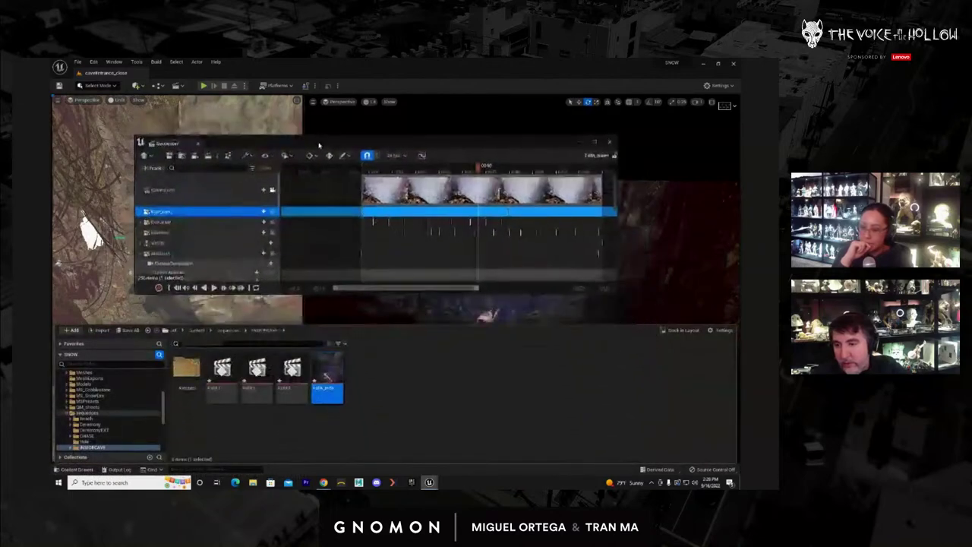
left_click(220, 379)
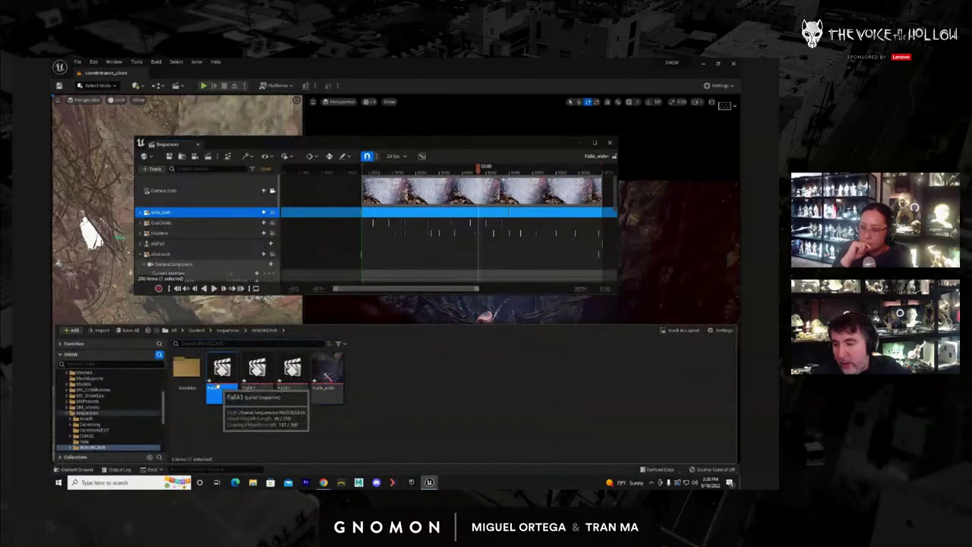
left_click(218, 388)
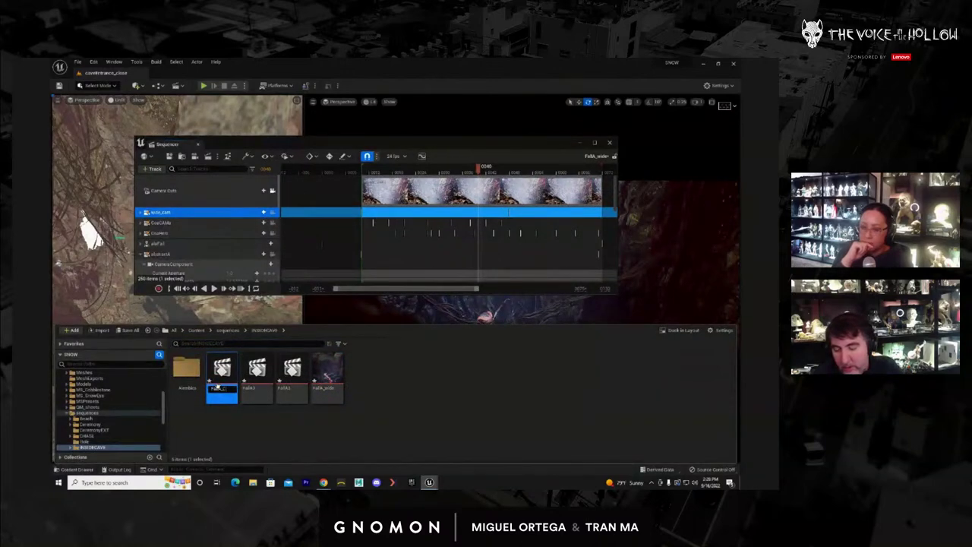
key("Return")
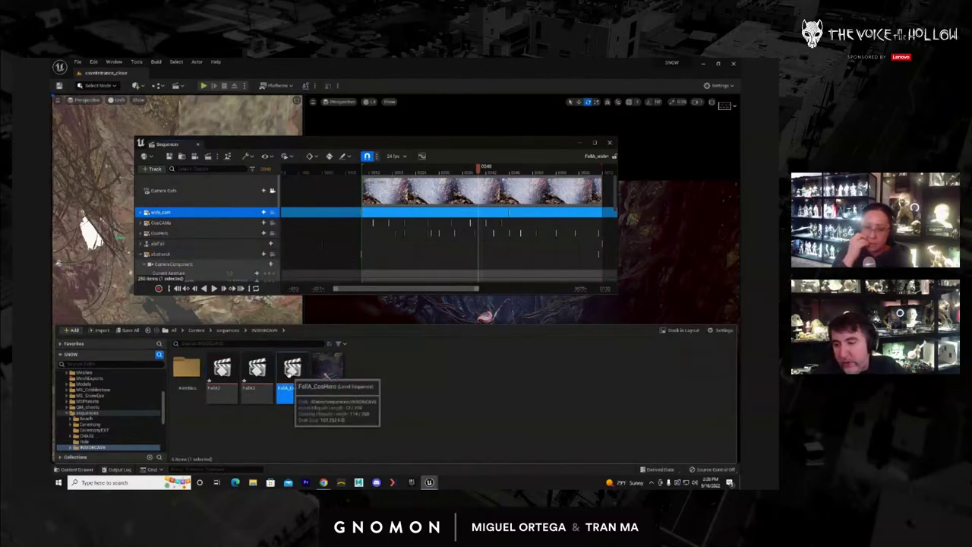
double_click(292, 372)
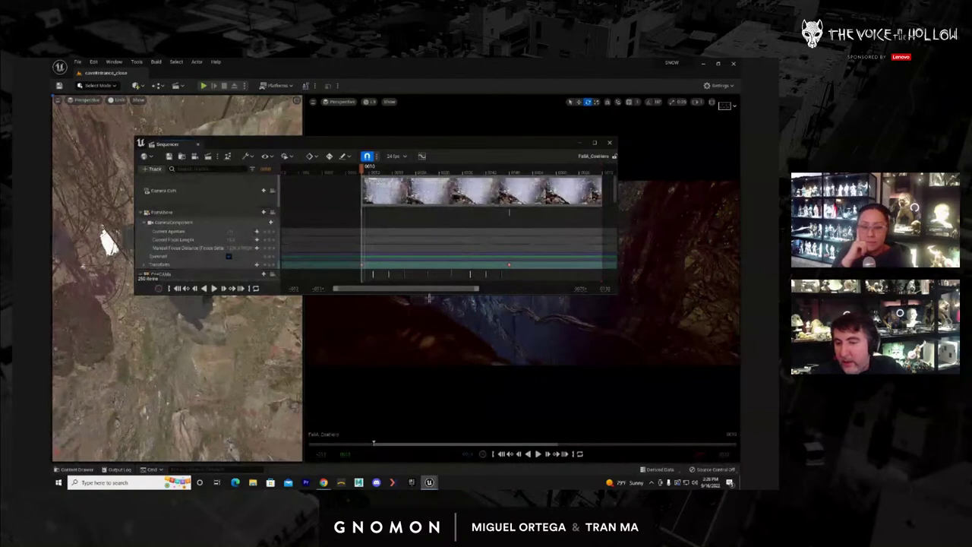
Delete every camera except CoaHero from FallA_CoaHero, including fromAbove, CoaCAMa and AlaHero
left_click_drag(432, 295, 427, 346)
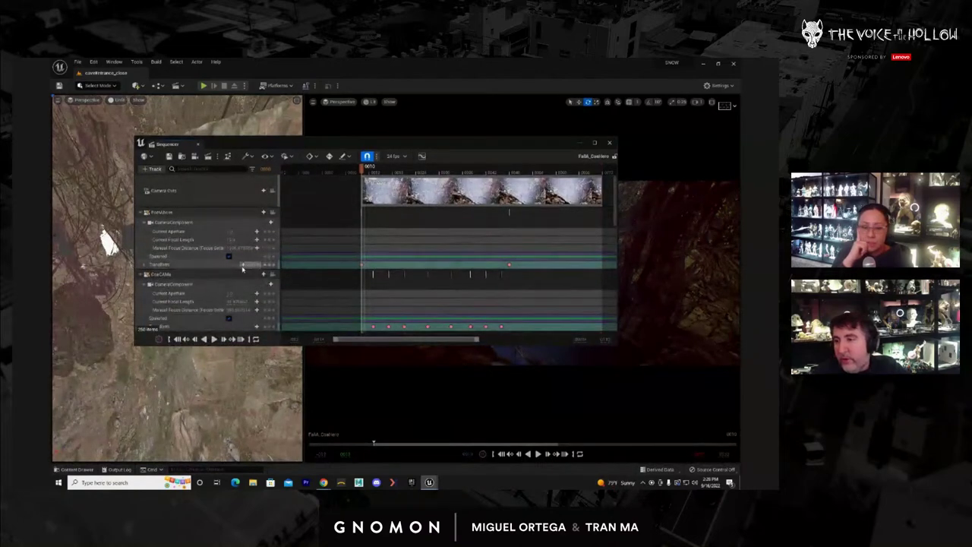
left_click(177, 213)
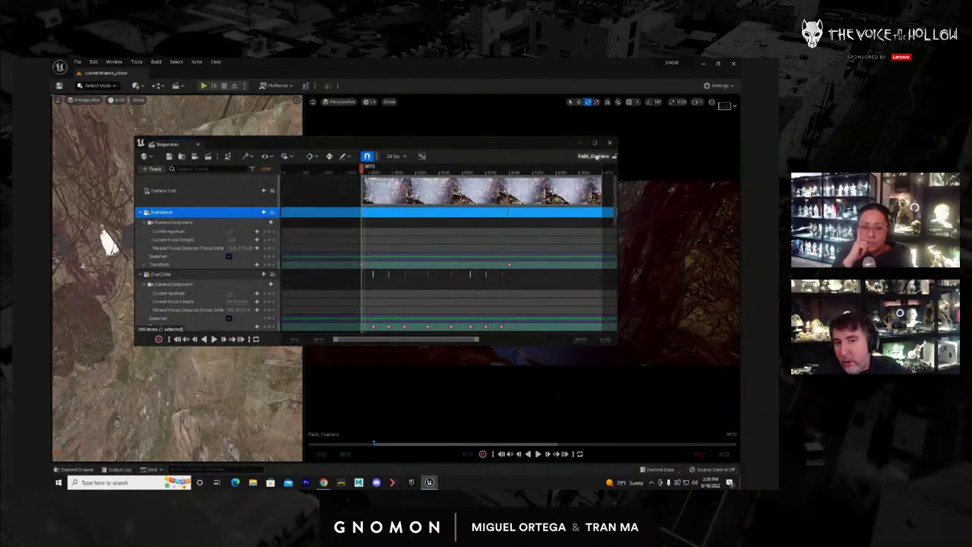
key("Delete")
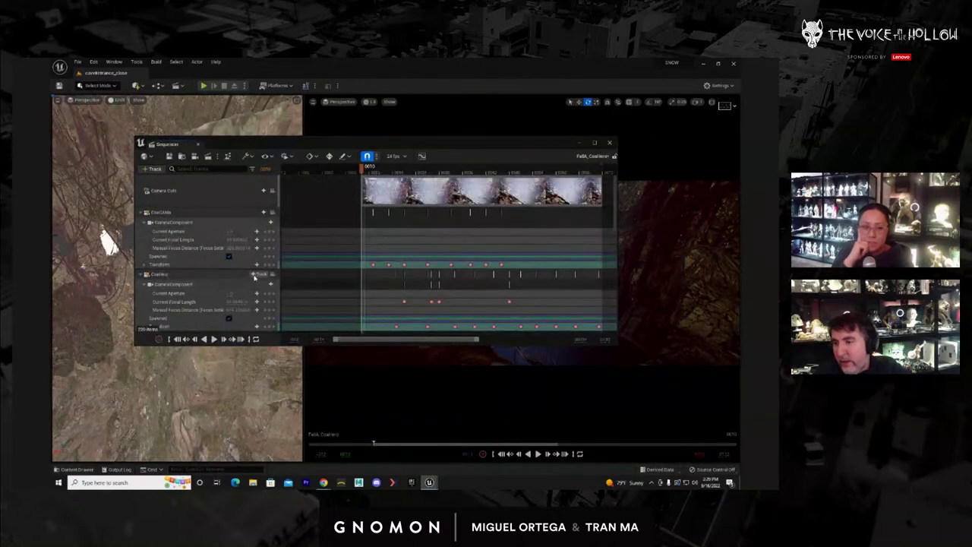
left_click(172, 213)
key("Delete")
left_click(161, 285)
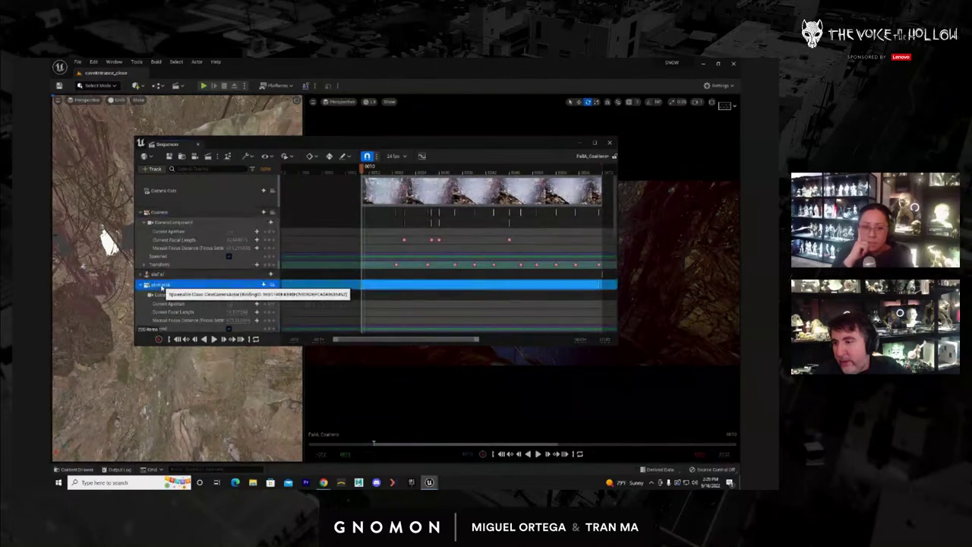
key("Delete")
left_click_drag(160, 298, 160, 295)
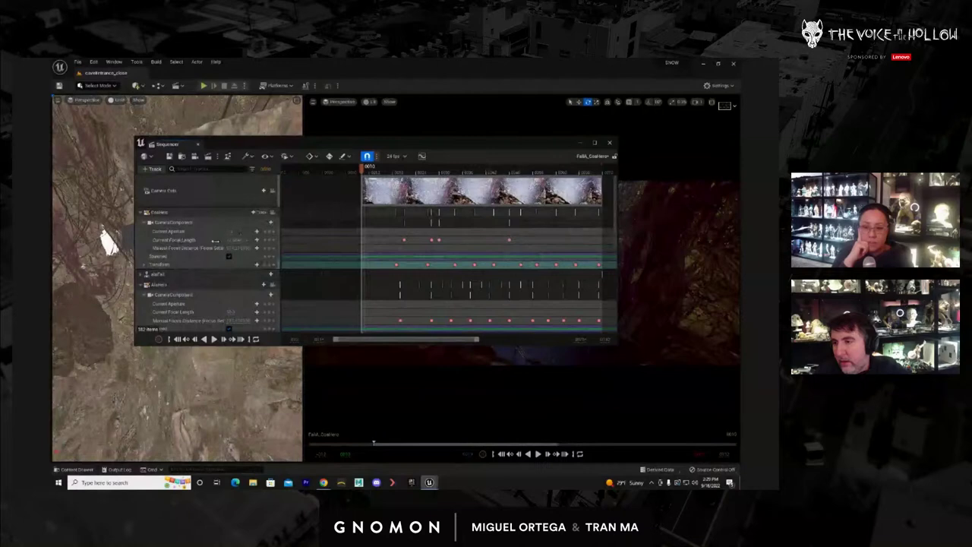
left_click(147, 285)
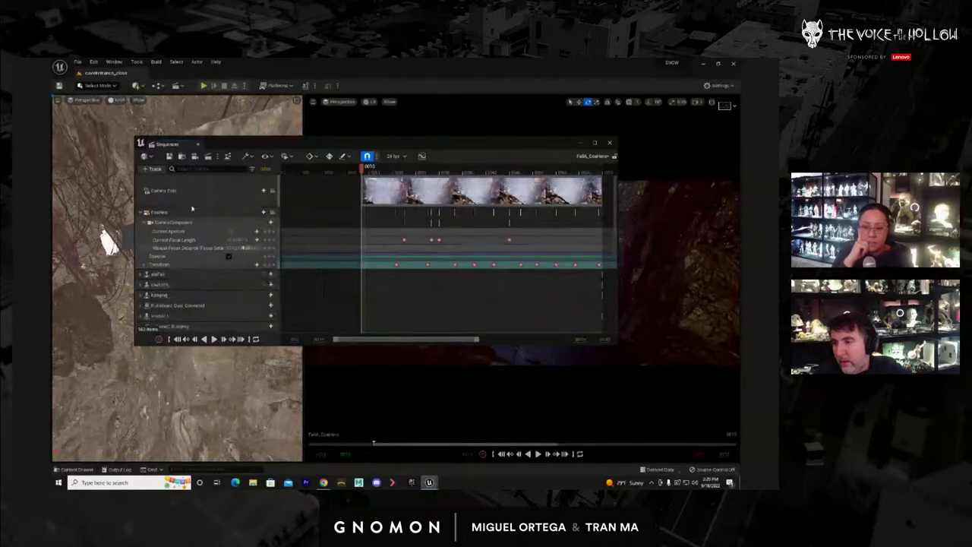
Assign the CoaHero camera to the Camera Cuts track, lock the viewport to the cuts and play the shot
scroll(345, 195, "down", 1)
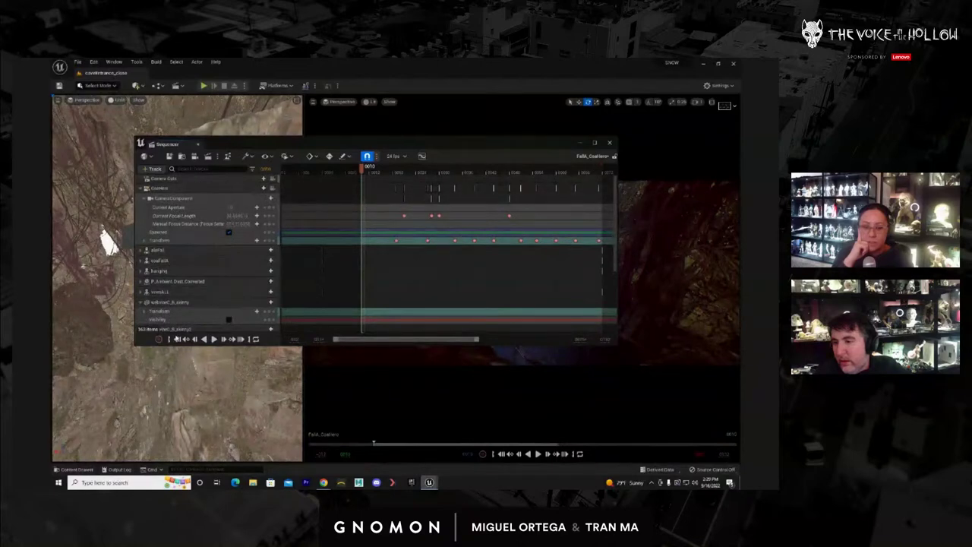
left_click(258, 178)
left_click(278, 214)
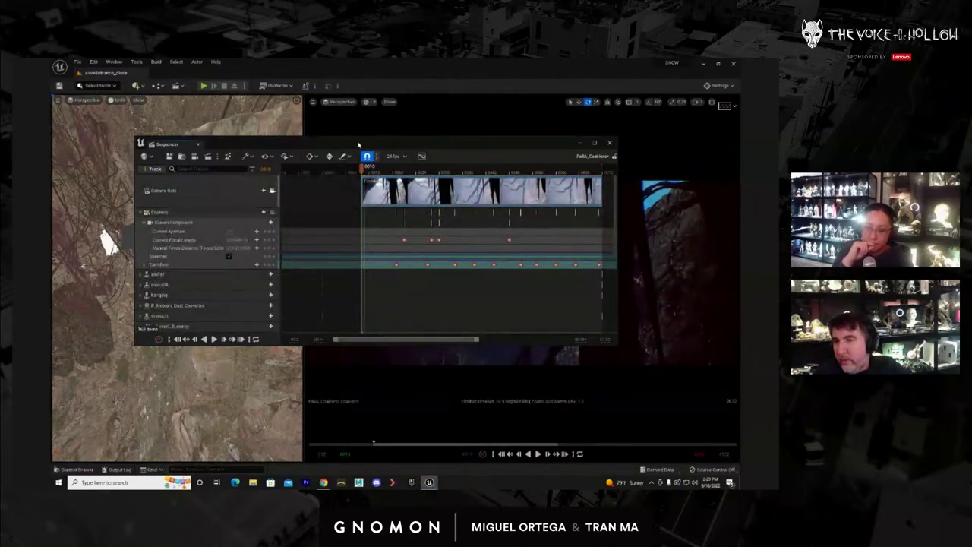
left_click_drag(358, 144, 356, 383)
key("space")
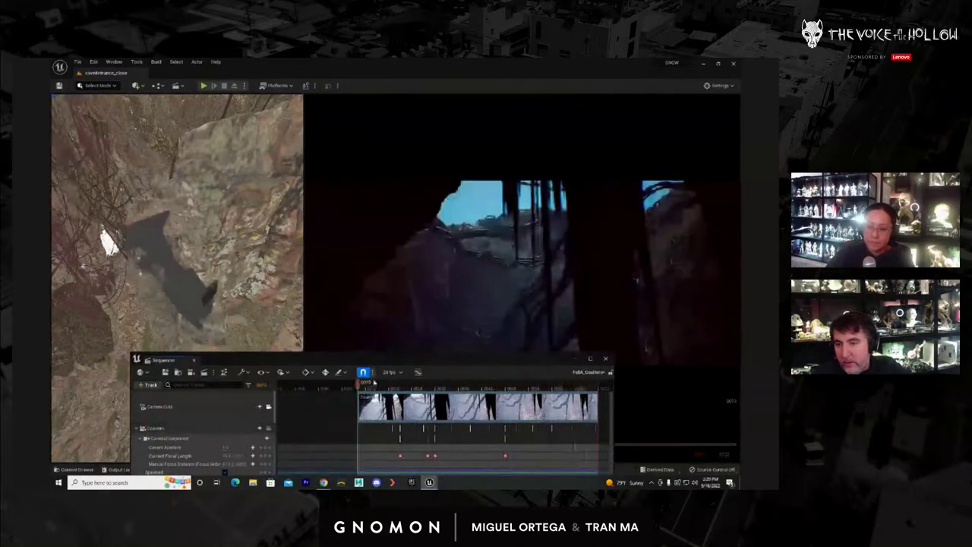
left_click_drag(377, 360, 415, 206)
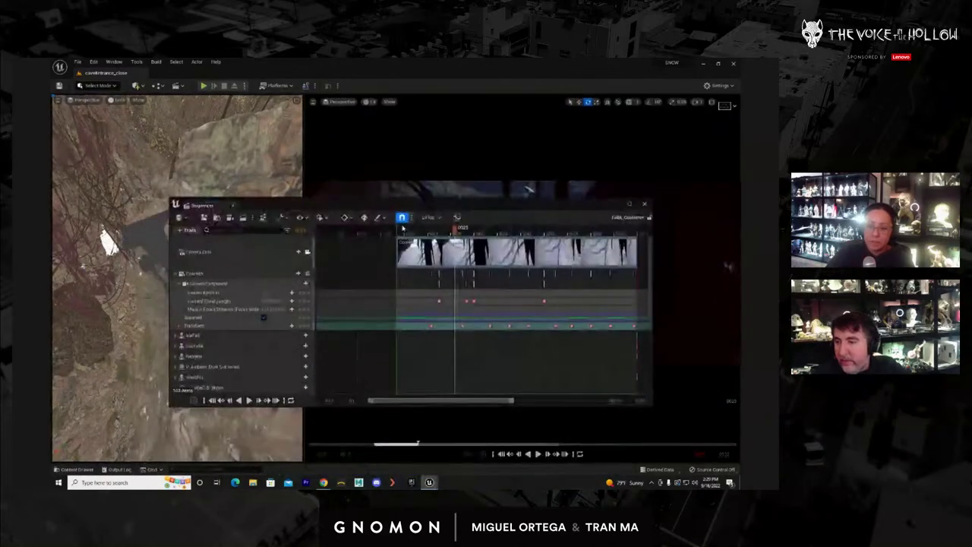
Rename the FallA2 level sequence to FallA_AlaHero and open it in Sequencer
left_click(76, 469)
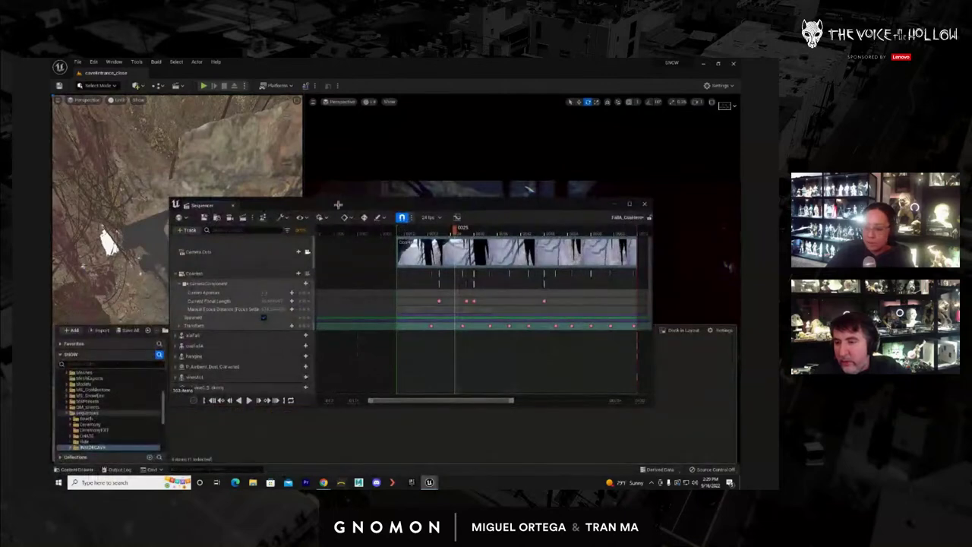
left_click_drag(338, 207, 346, 114)
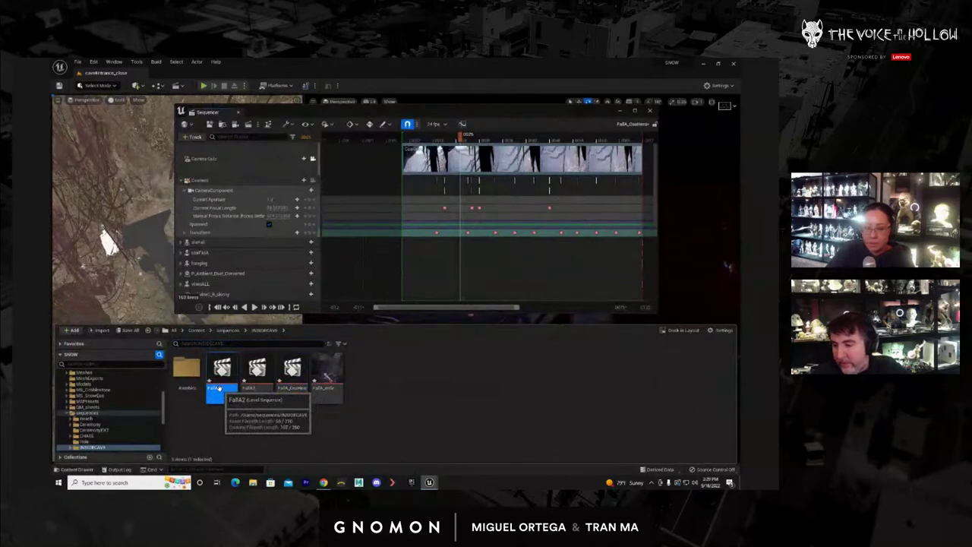
left_click(219, 388)
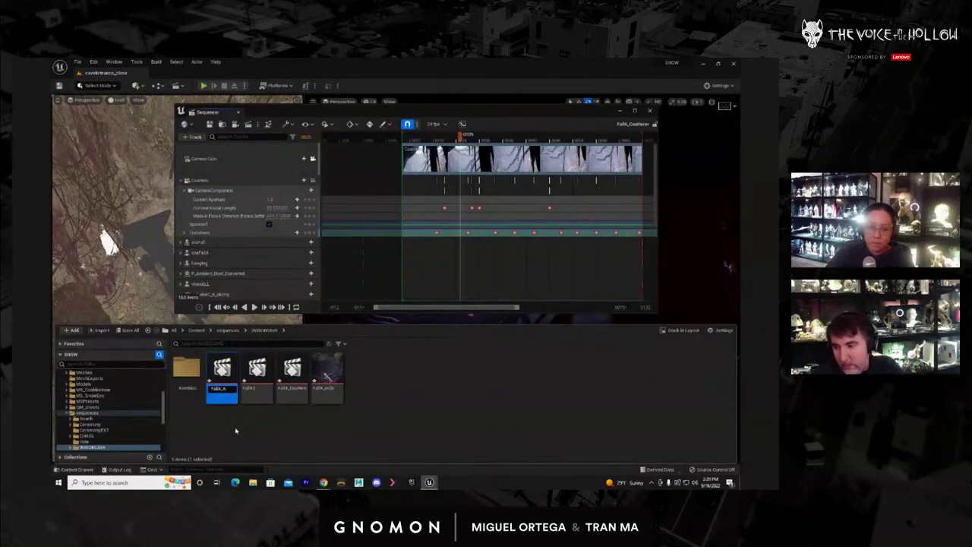
type("FallA_AlaHero")
key("Return")
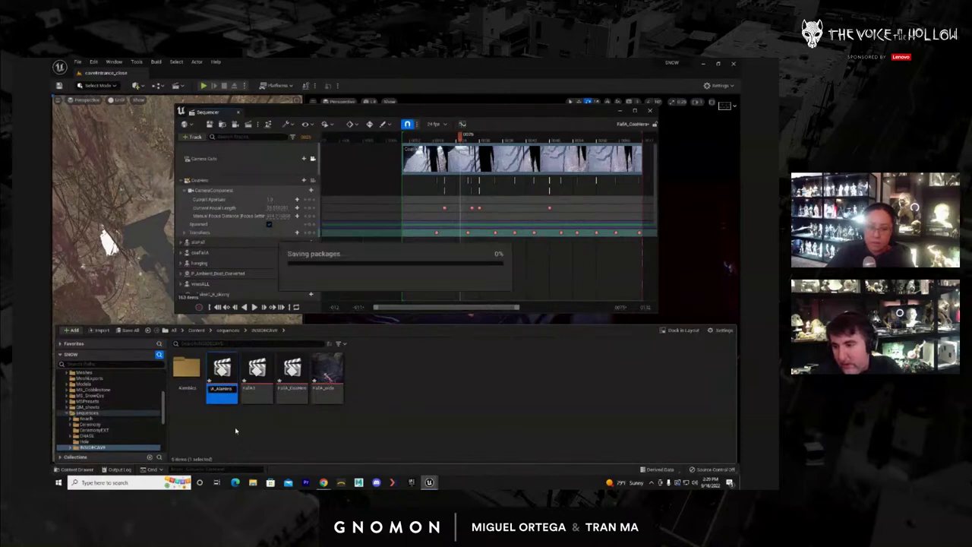
double_click(257, 380)
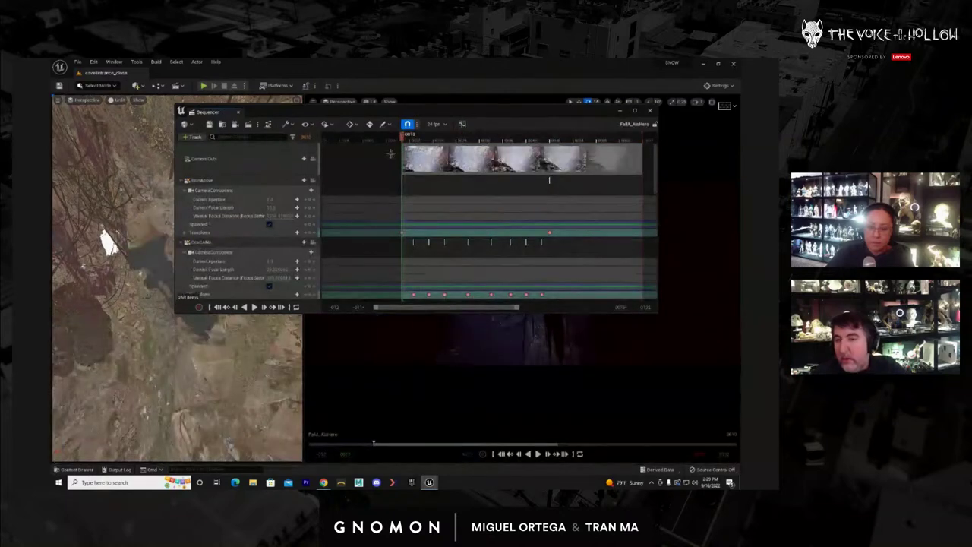
Delete fromAbove, CoaCAMa, CoaHero, Cine Camera Actor and the other extra camera from FallA_AlaHero, keeping only the AlaHero camera
left_click(217, 181)
key("Delete")
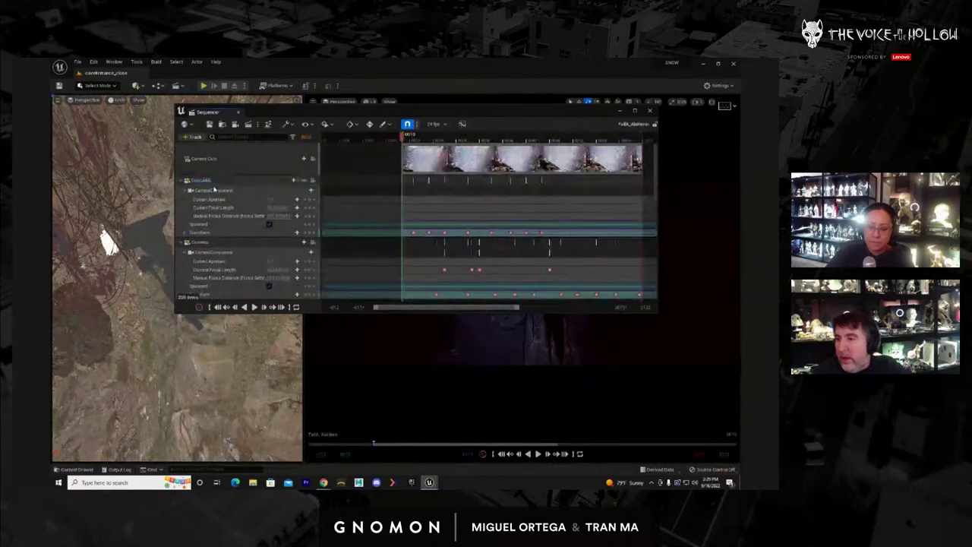
left_click(209, 182)
key("Delete")
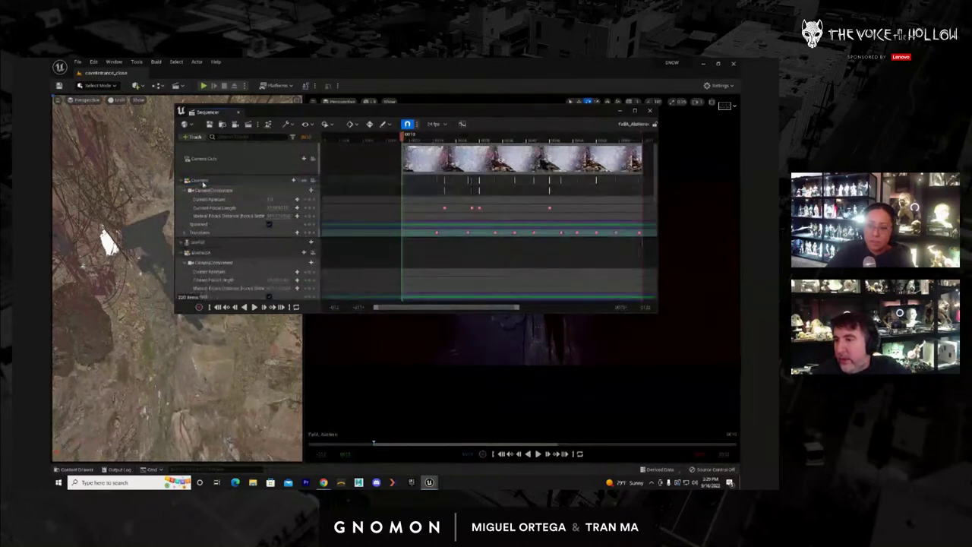
left_click(204, 182)
key("Delete")
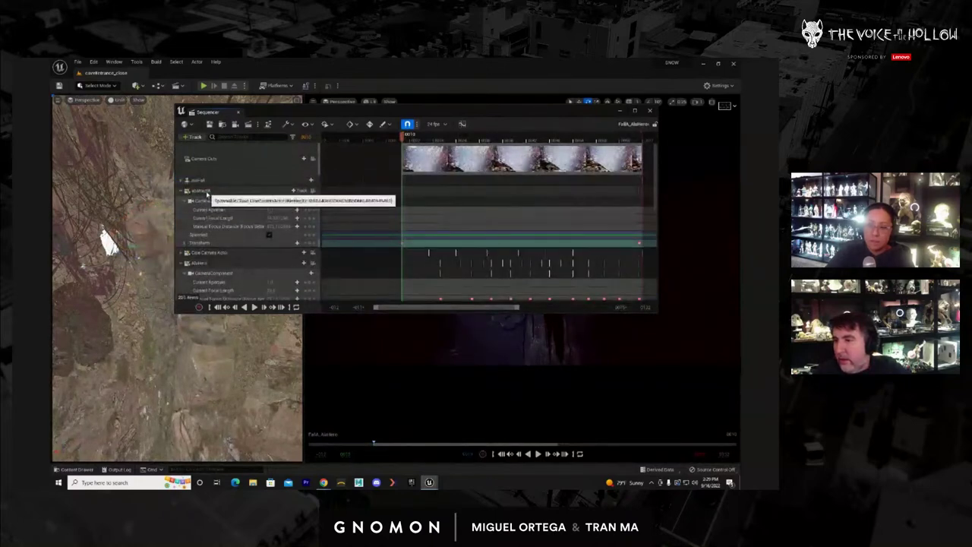
left_click(206, 193)
key("Delete")
left_click(201, 193)
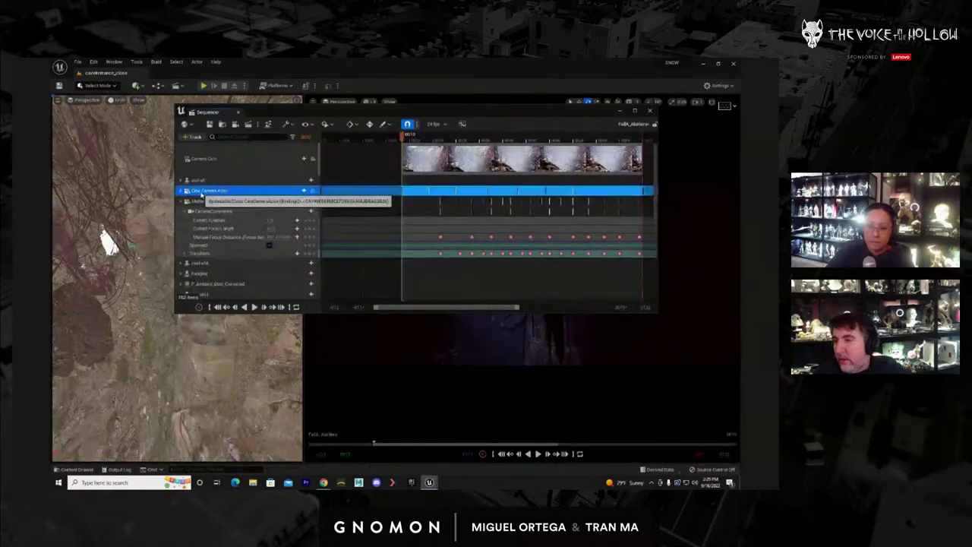
key("Delete")
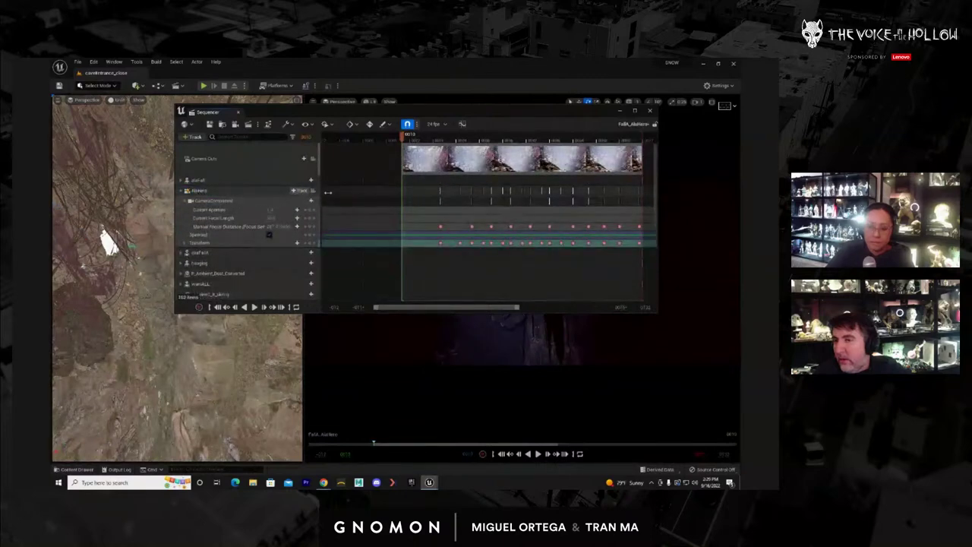
Assign the AlaHero camera to the Camera Cuts track, scrub to frame 41 and lock the viewport to the cuts
scroll(315, 182, "down", 1)
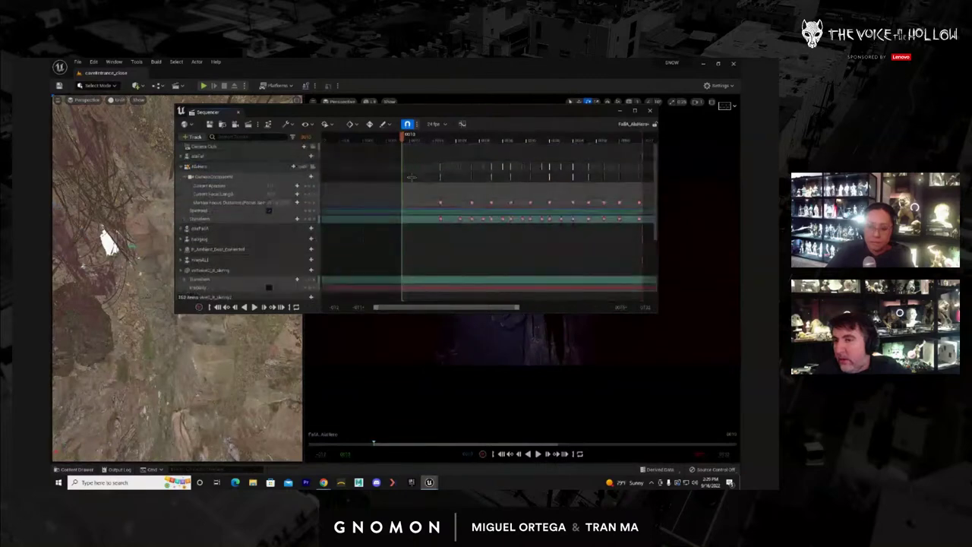
left_click(309, 148)
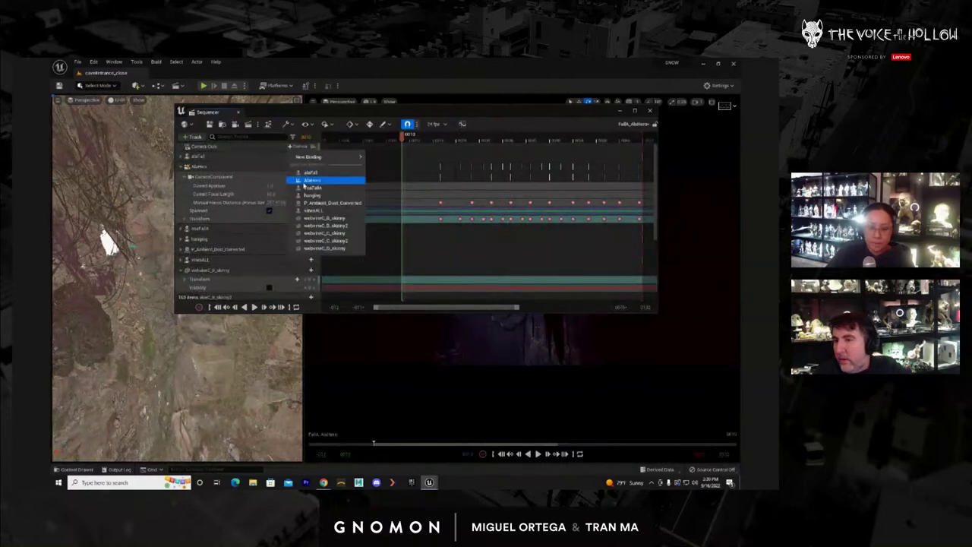
left_click(323, 182)
left_click_drag(404, 139, 523, 145)
left_click(313, 159)
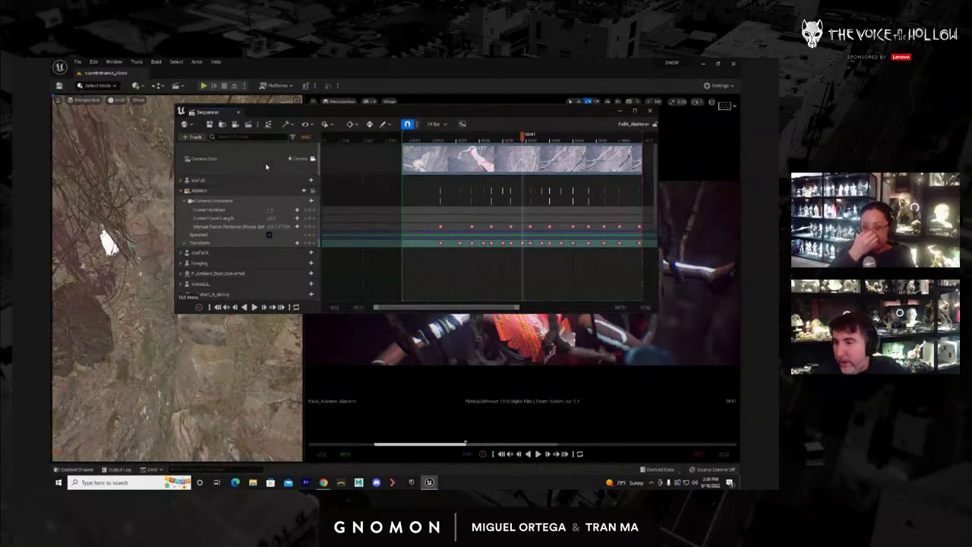
Minimize Sequencer to view the AlaHero shot, restore its window and save the FallA_AlaHero sequence
left_click(85, 469)
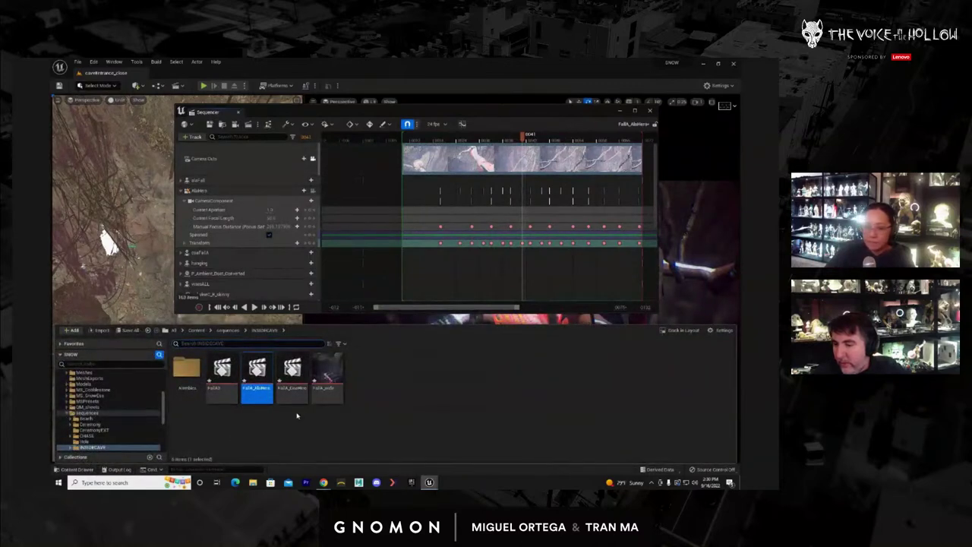
left_click(619, 111)
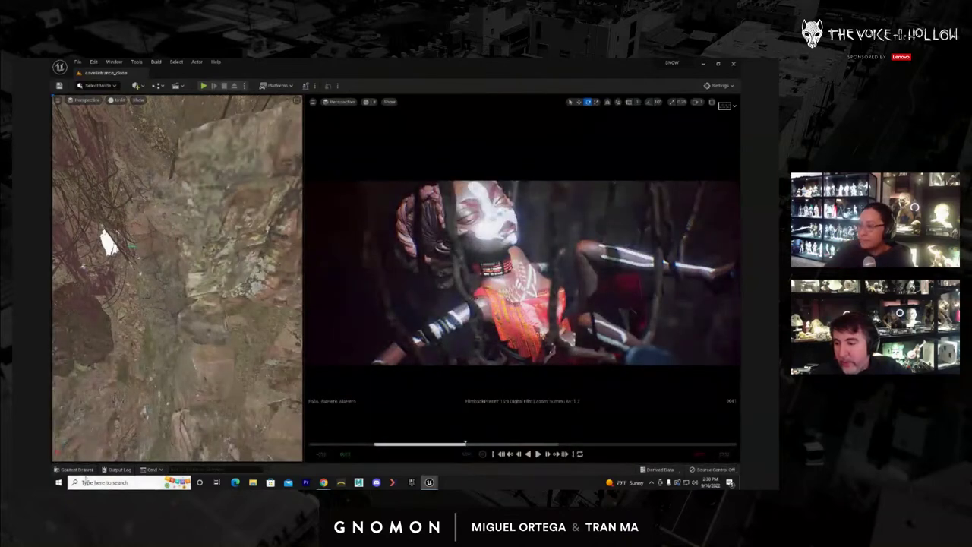
left_click(84, 469)
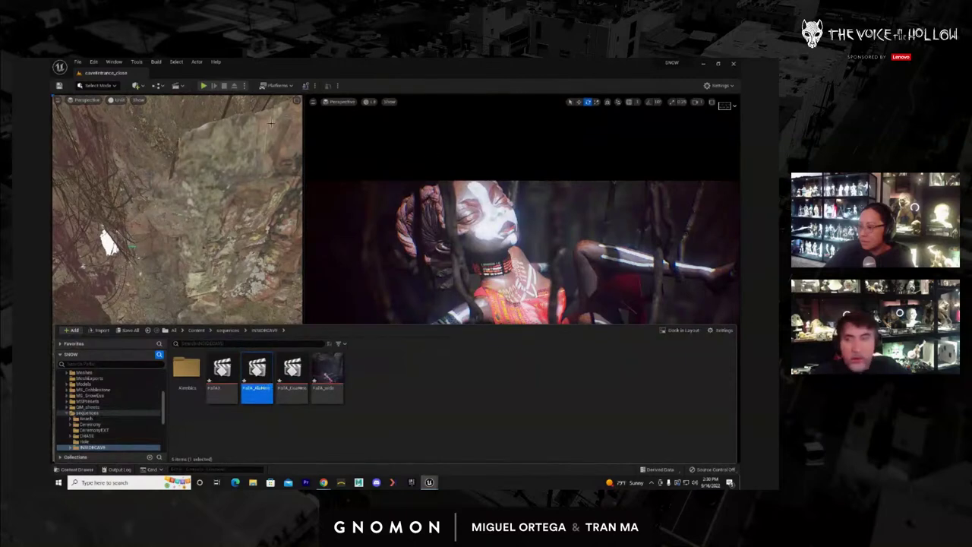
left_click(114, 62)
mouse_move(139, 82)
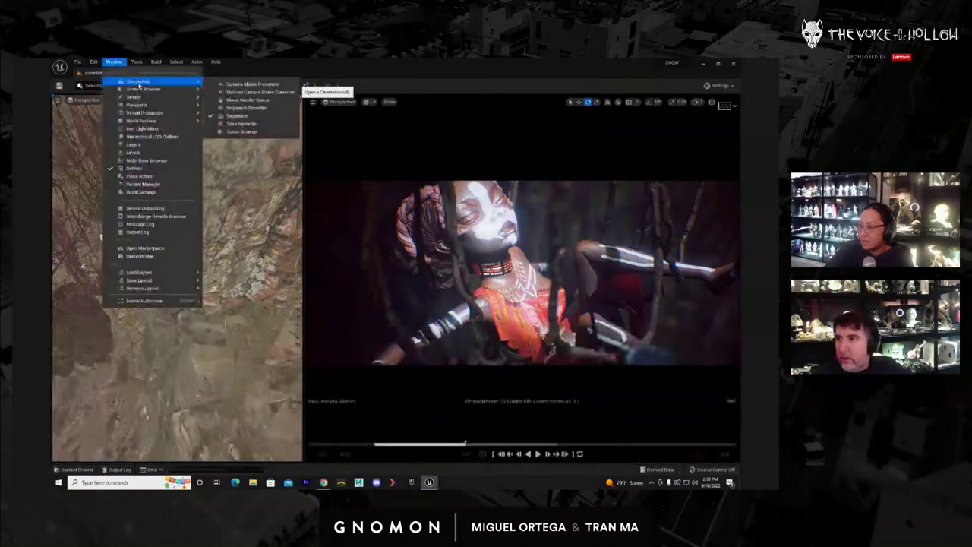
left_click(268, 114)
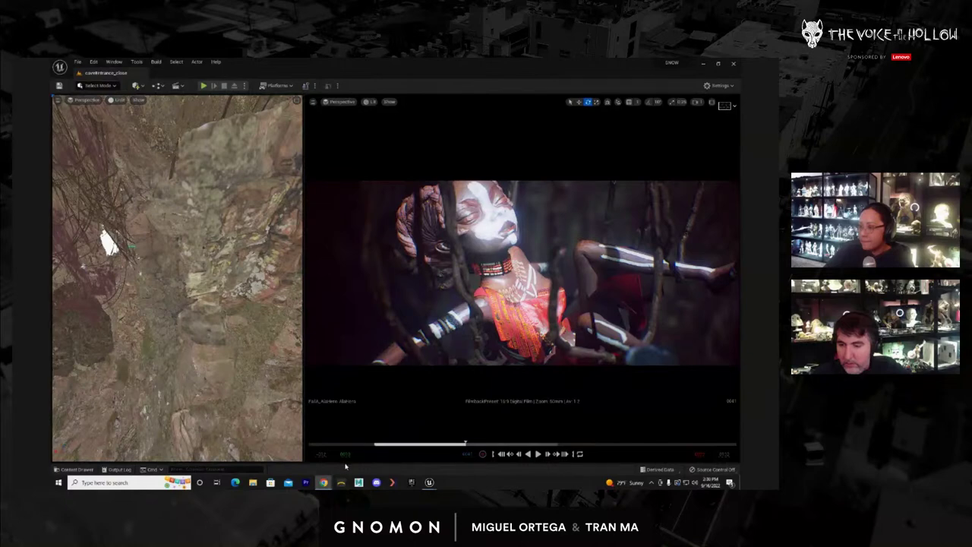
mouse_move(429, 482)
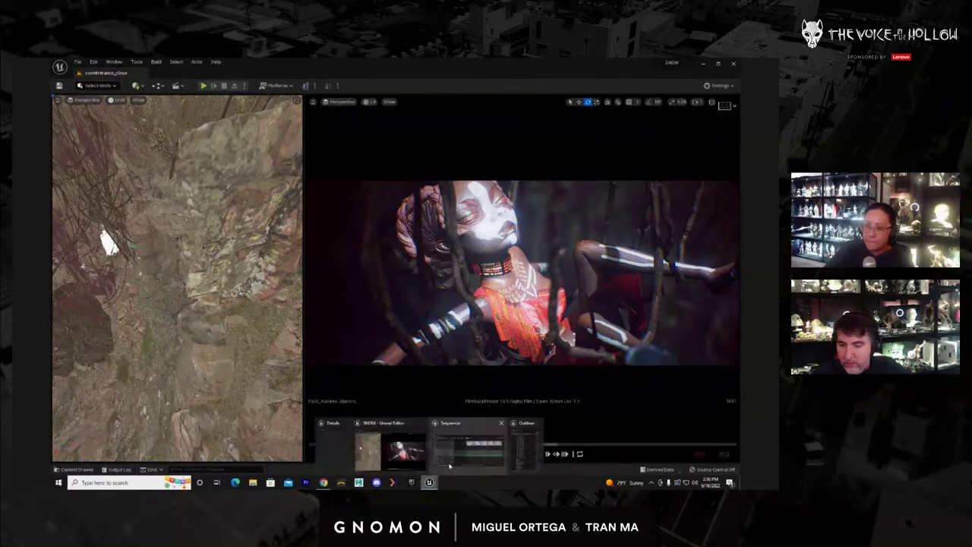
left_click(466, 448)
left_click_drag(398, 115, 431, 224)
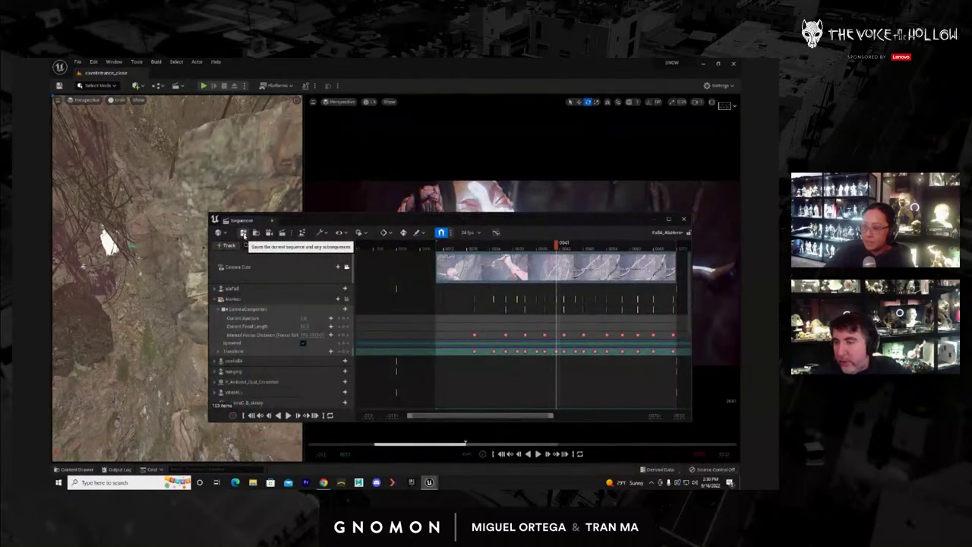
left_click(244, 234)
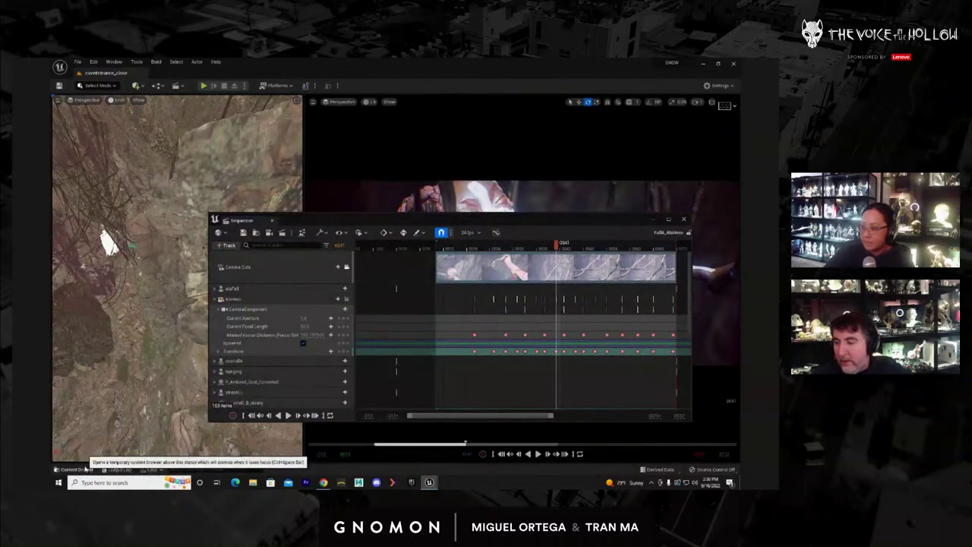
Reopen the FallA_CoaHero level sequence to check its shot, and open the remaining FallA3 copy
left_click(76, 469)
left_click_drag(659, 286, 740, 289)
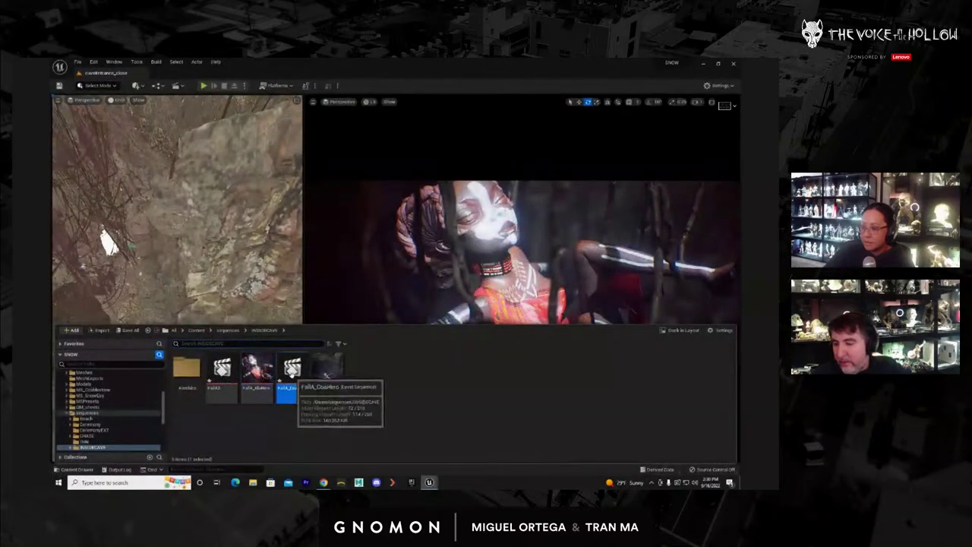
double_click(293, 395)
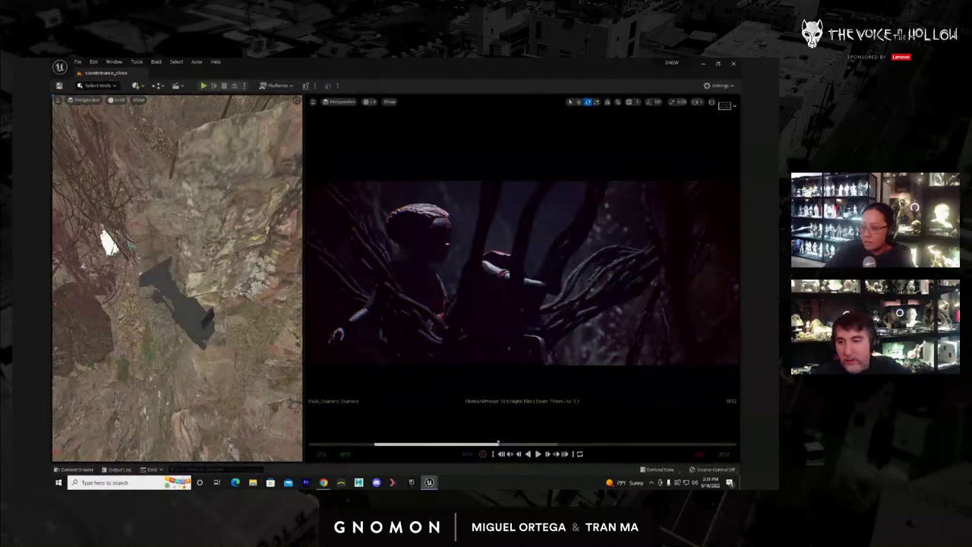
left_click(76, 469)
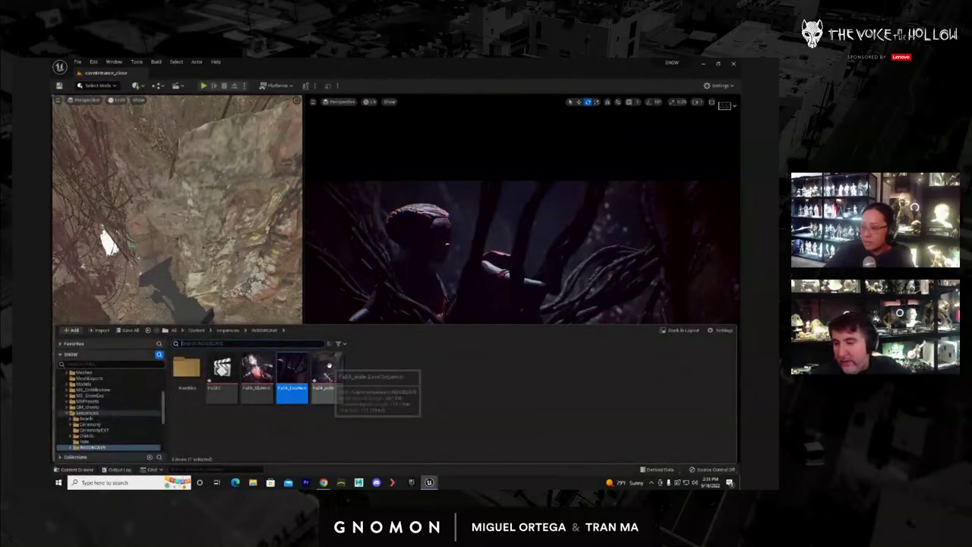
double_click(221, 371)
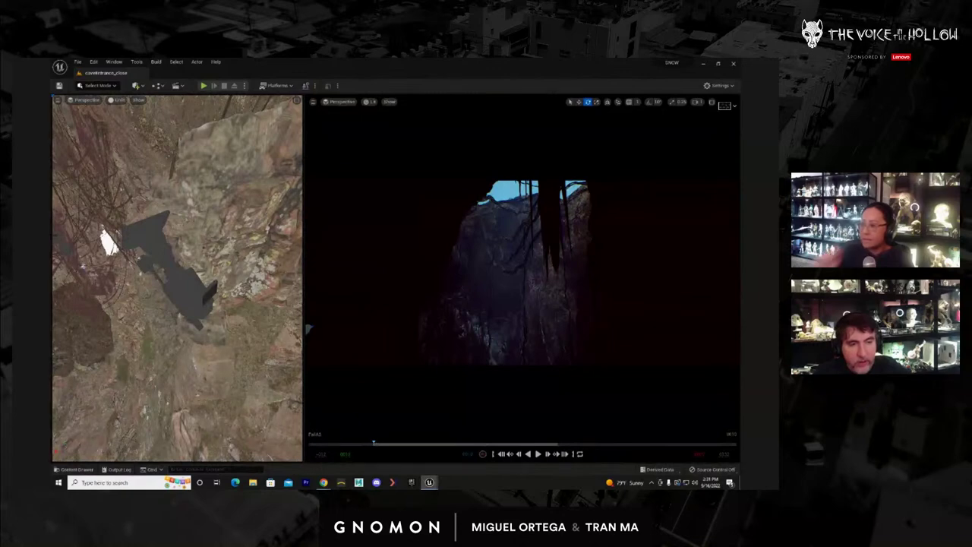
Play the FallA3 sequence through the CoaCAMa camera and replay the fall from its start through Cine Camera Actor
key("ctrl+shift+p")
key("space")
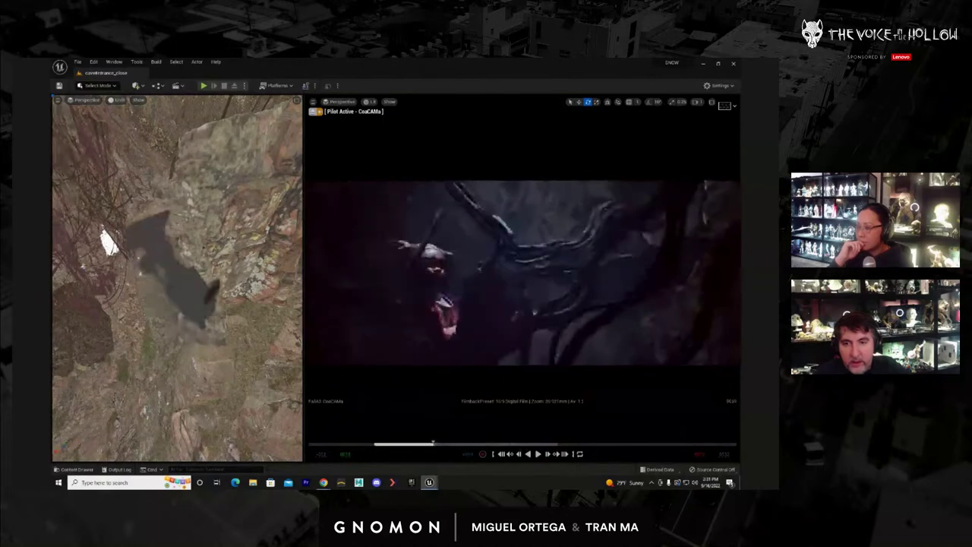
key("space")
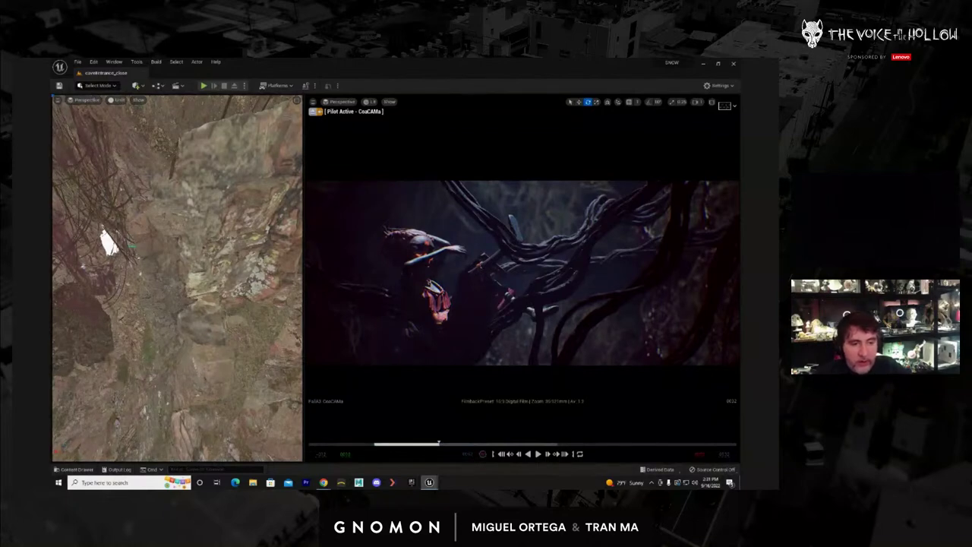
key("ctrl+shift+p")
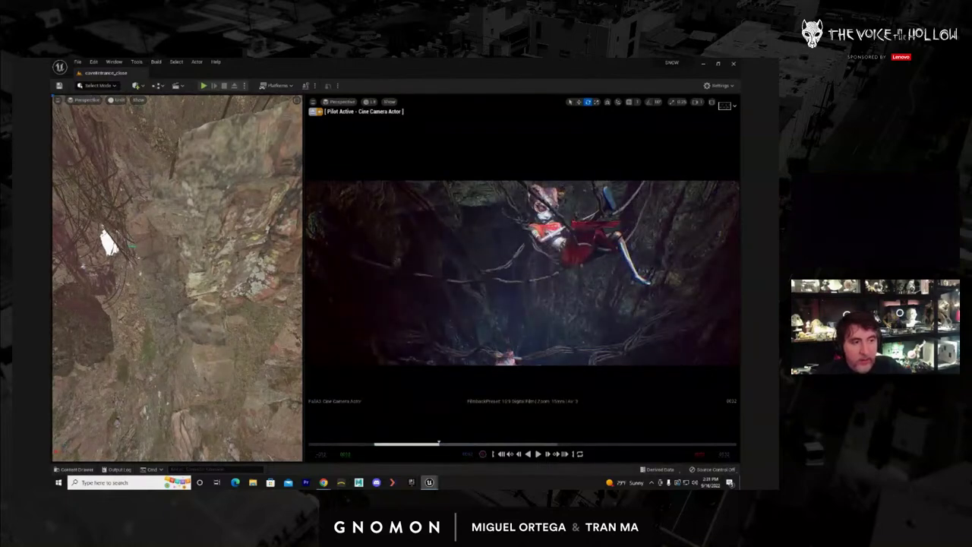
left_click_drag(438, 443, 377, 443)
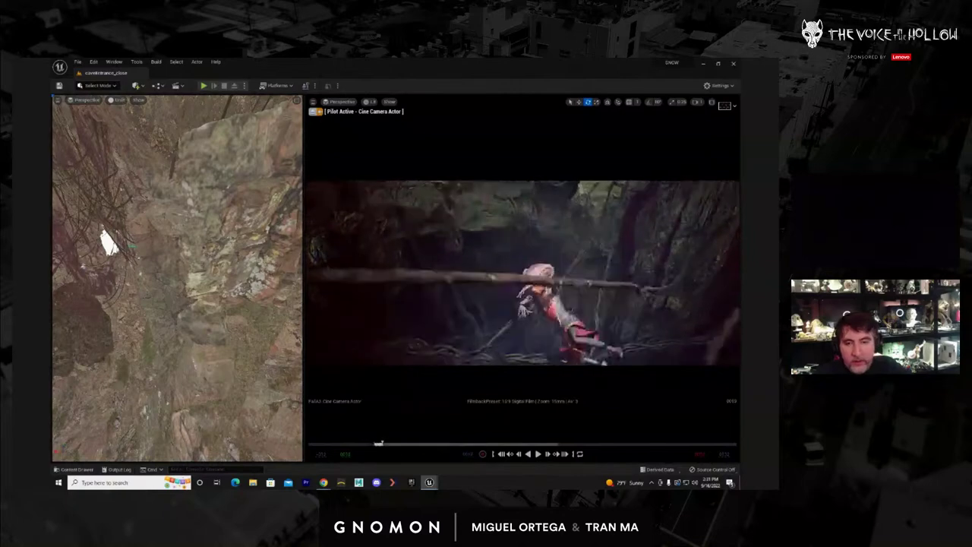
key("space")
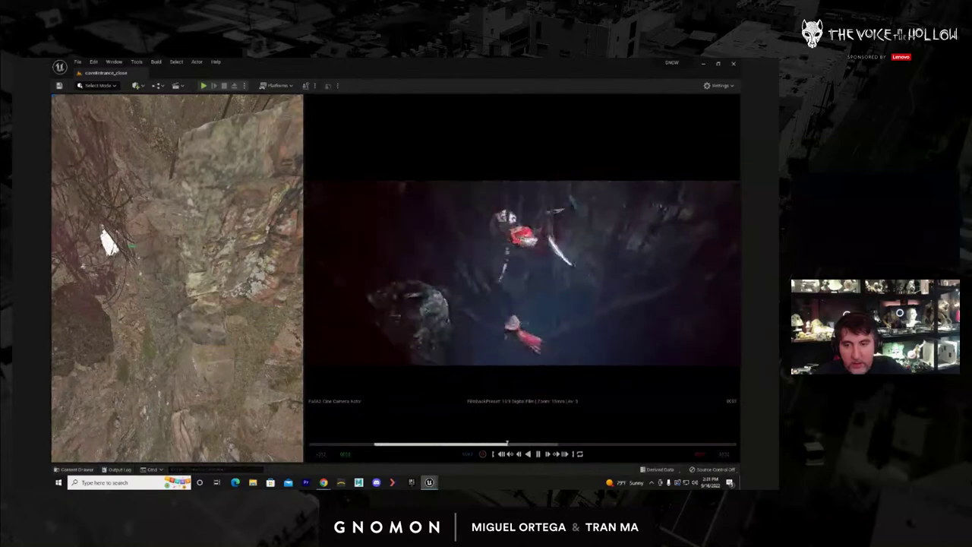
key("space")
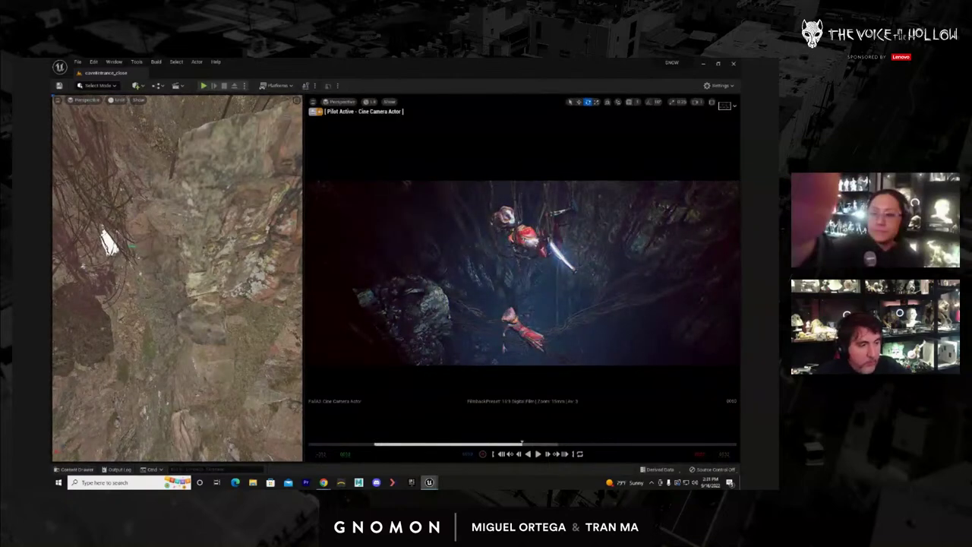
Step back through the end of the fall, replay it and scrub back to review the Cine Camera Actor shot
key("Left")
key("Left")
key("Left")
key("Left")
key("Left")
key("Left")
key("Left")
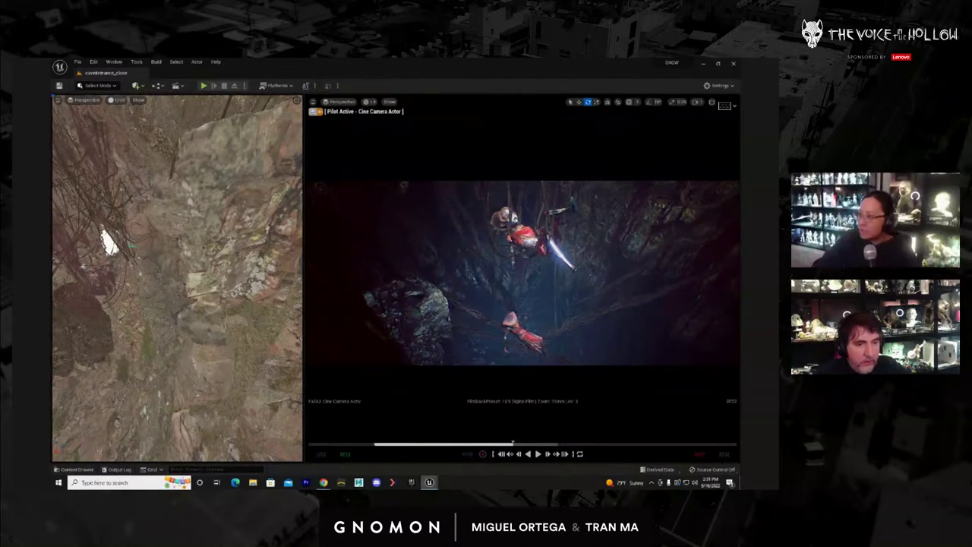
key("space")
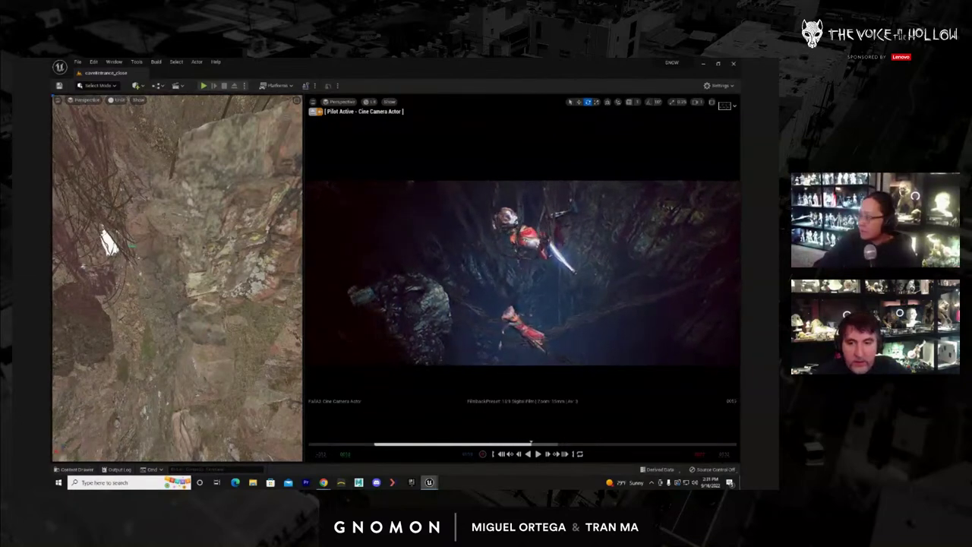
left_click_drag(557, 443, 487, 444)
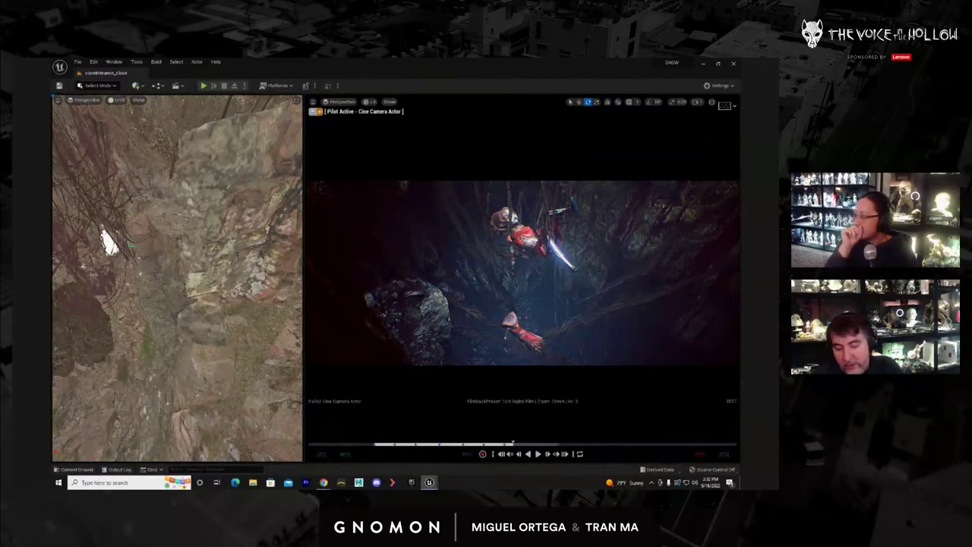
Rename Cine Camera Actor to FromABove and replay its shot from the start of the sequence
key("Return")
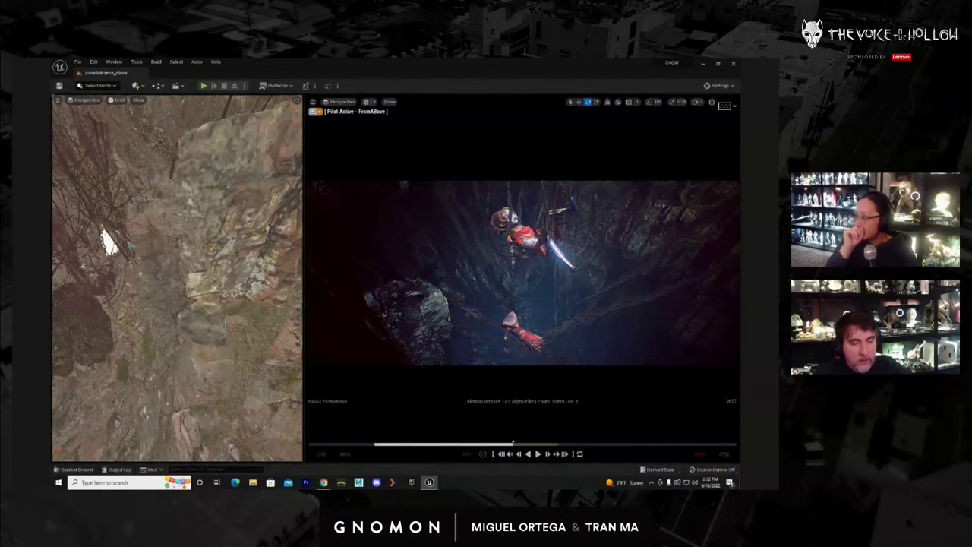
key("Up")
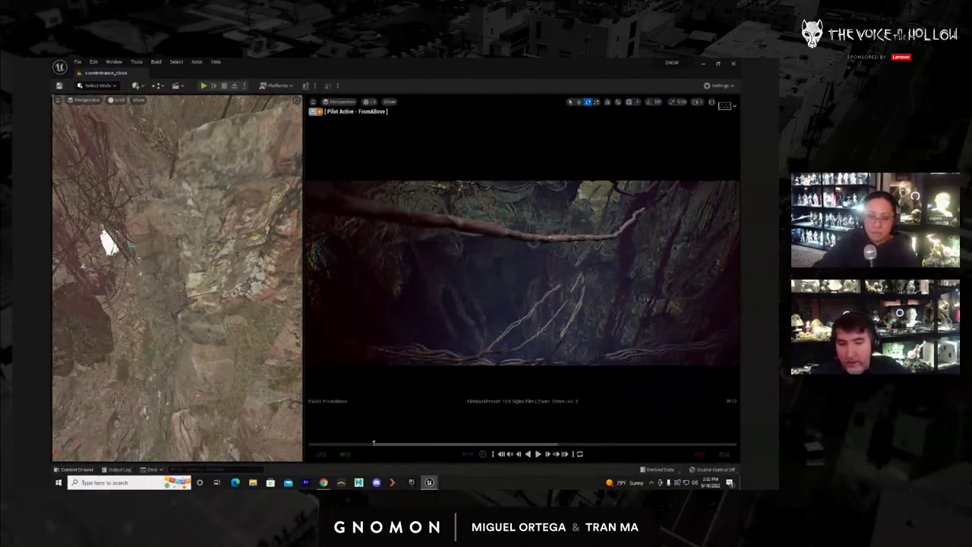
key("space")
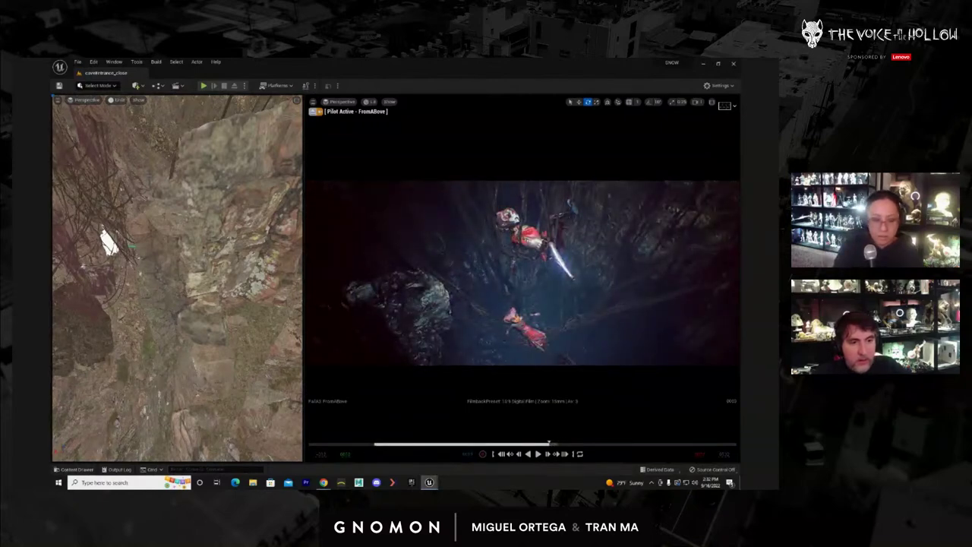
Rename the FallA3 level sequence to FallA_fromABove and save all changed assets
left_click(76, 469)
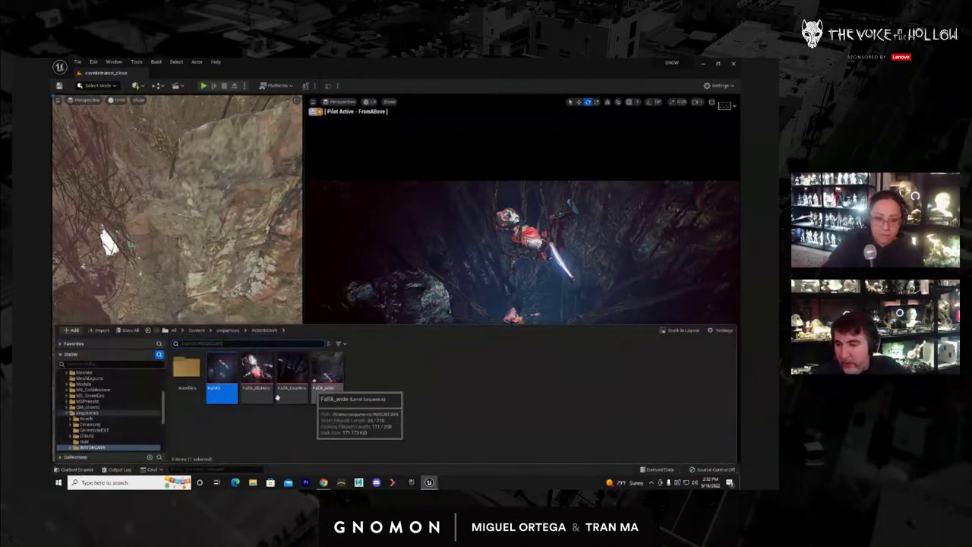
left_click(219, 388)
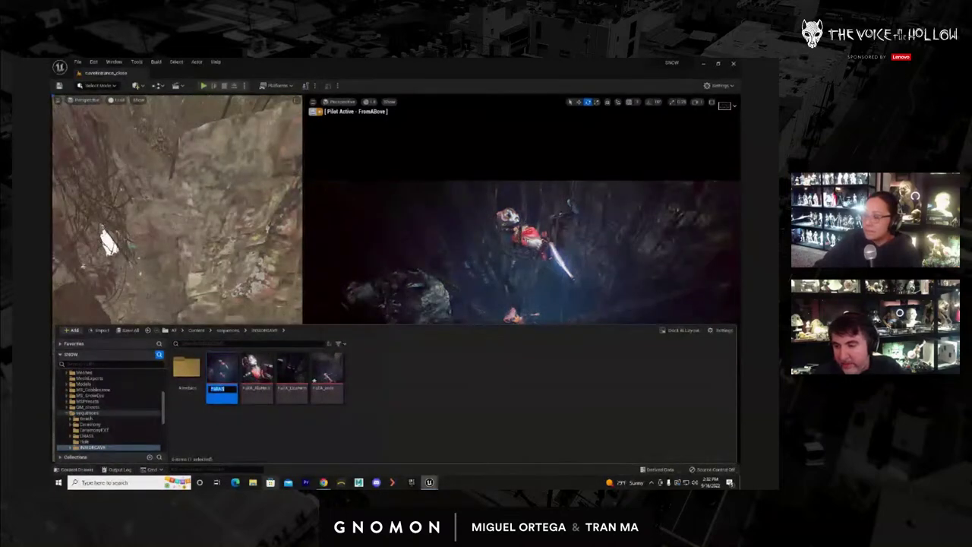
key("BackSpace")
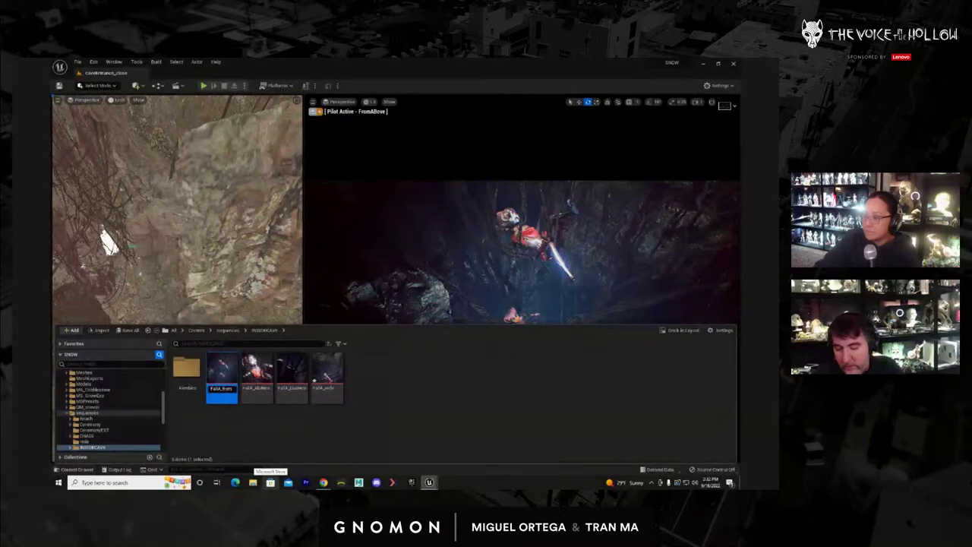
type("_fromABove")
key("Return")
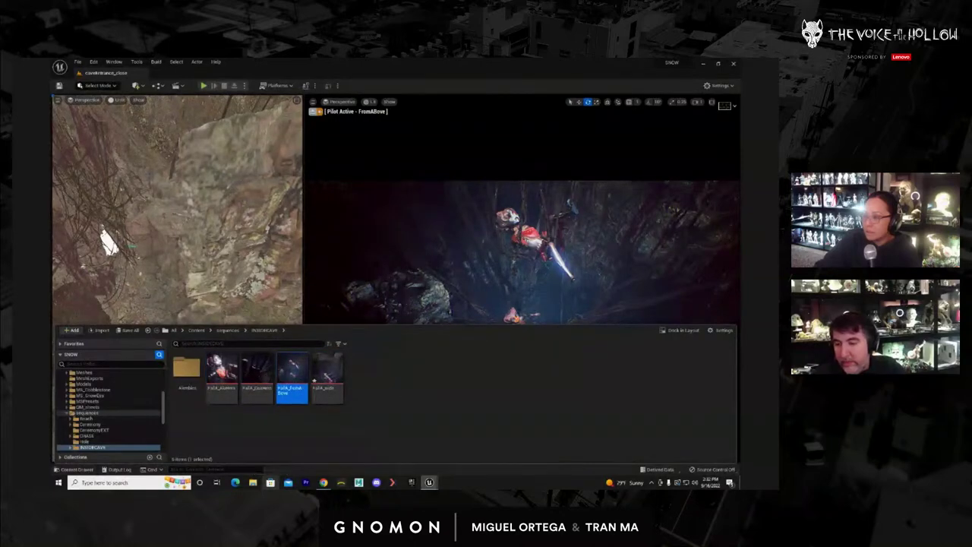
left_click(78, 62)
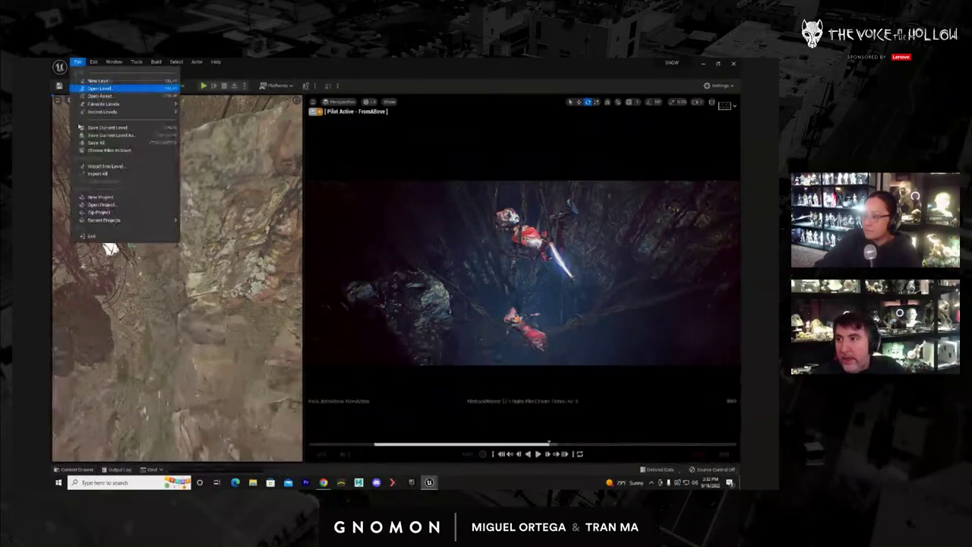
left_click(96, 143)
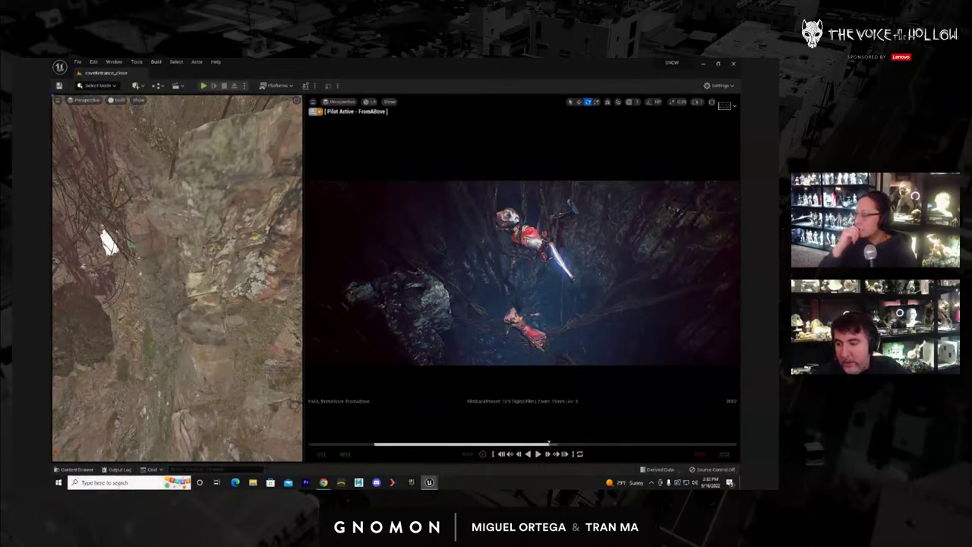
Add the FallA_fromABove sequence to the Movie Render Queue and move the queue window aside
left_click(76, 469)
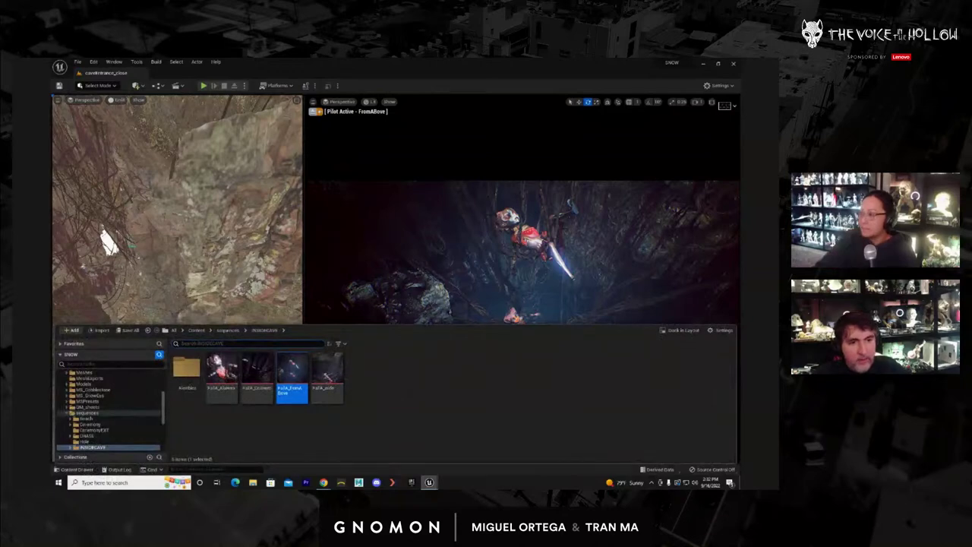
left_click(439, 370)
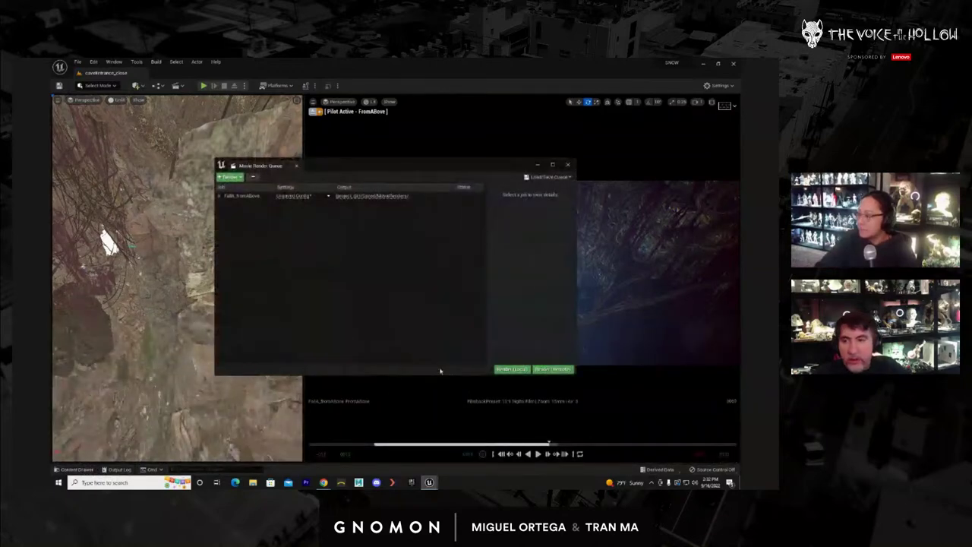
left_click(76, 469)
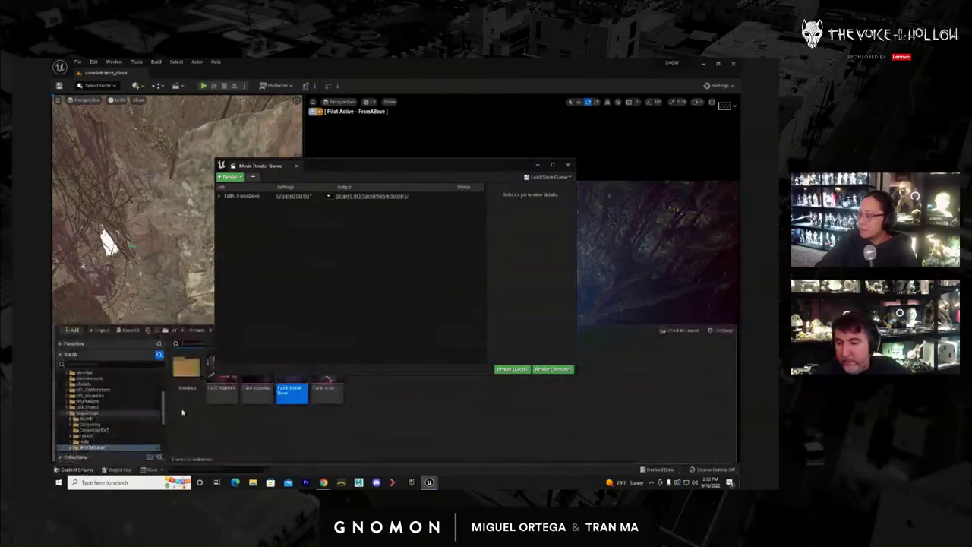
left_click_drag(384, 165, 912, 104)
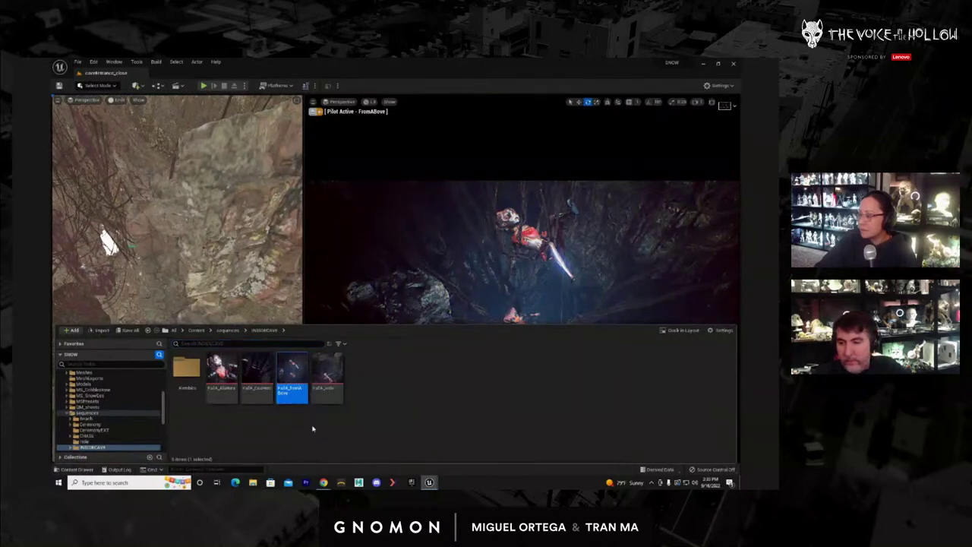
Open FallA_wide, FallA_AlaHero and FallA_CoaHero in turn and add each one to the Movie Render Queue
double_click(325, 373)
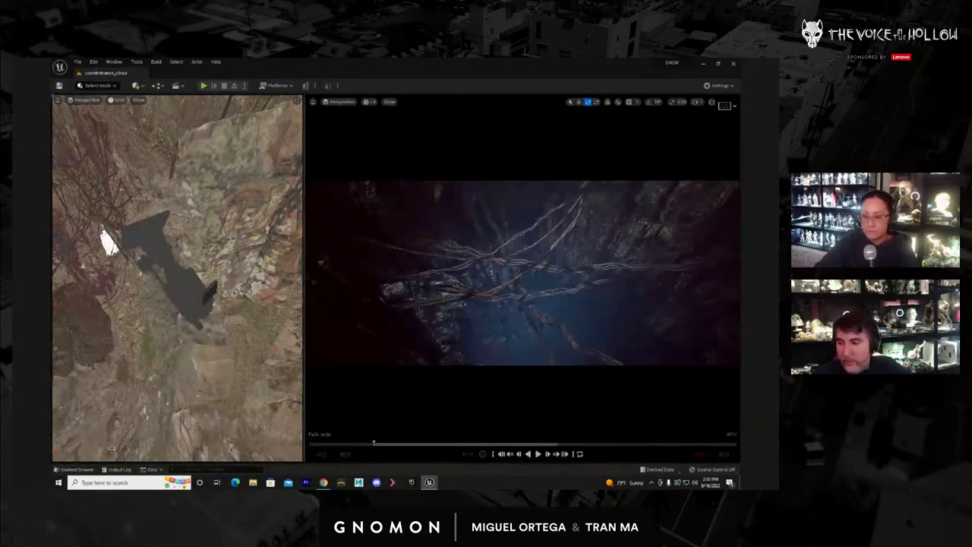
key("ctrl+space")
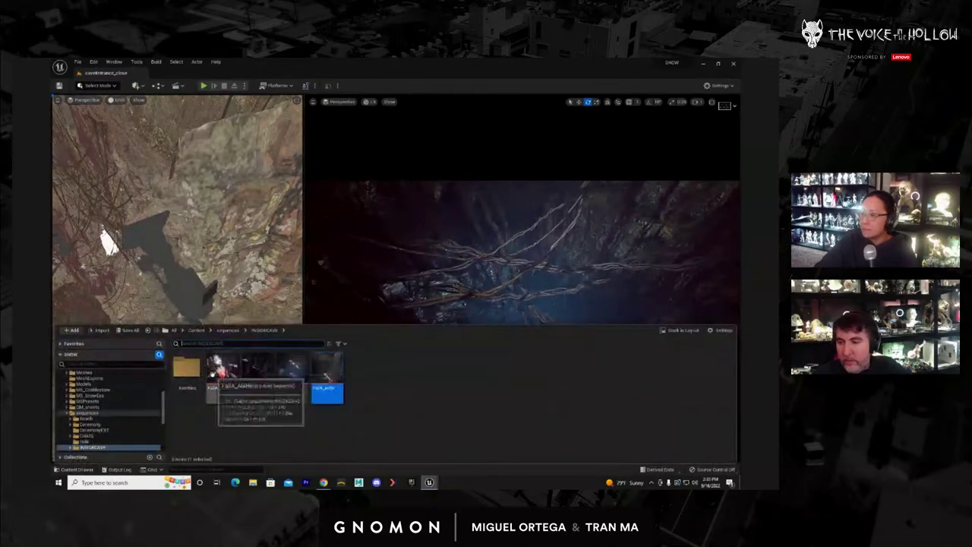
double_click(220, 370)
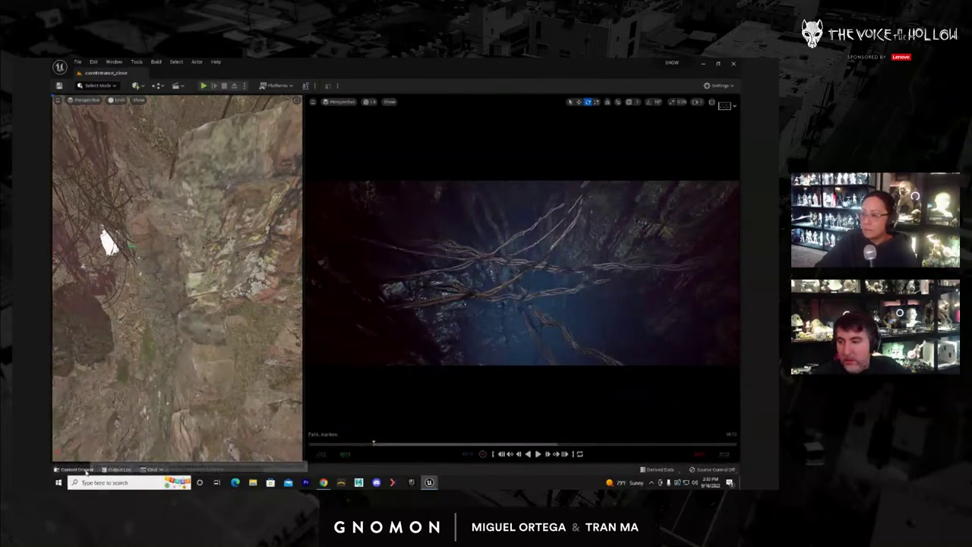
left_click(85, 471)
left_click(258, 374)
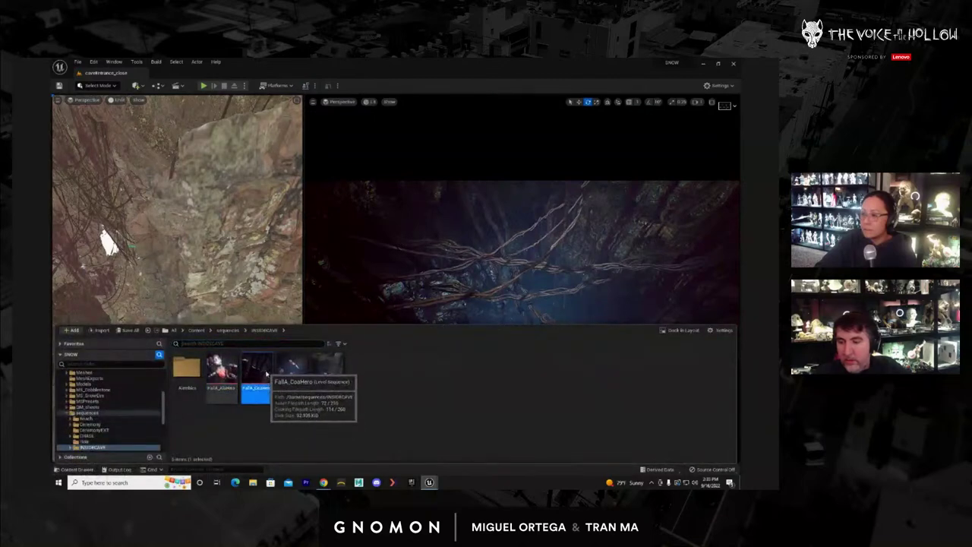
double_click(266, 372)
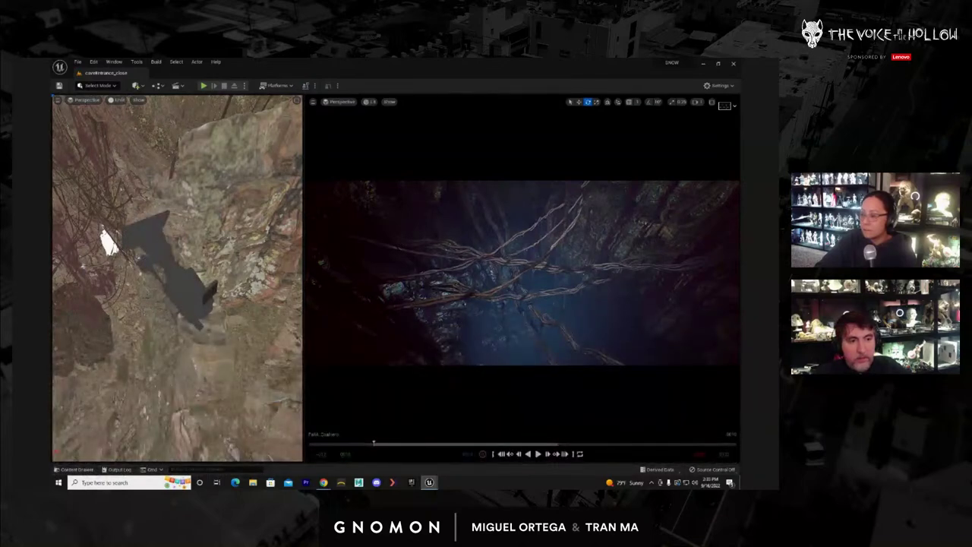
left_click_drag(373, 443, 442, 443)
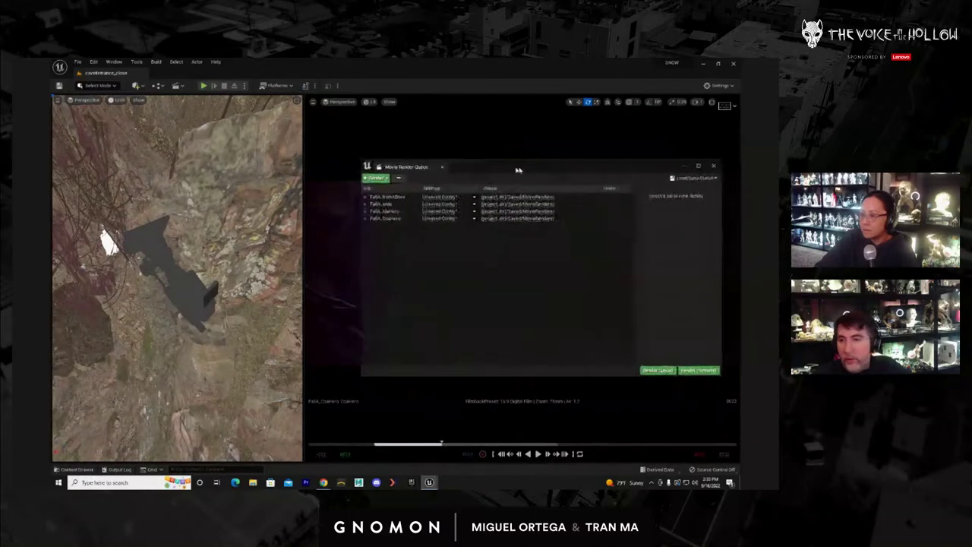
left_click_drag(515, 173, 364, 174)
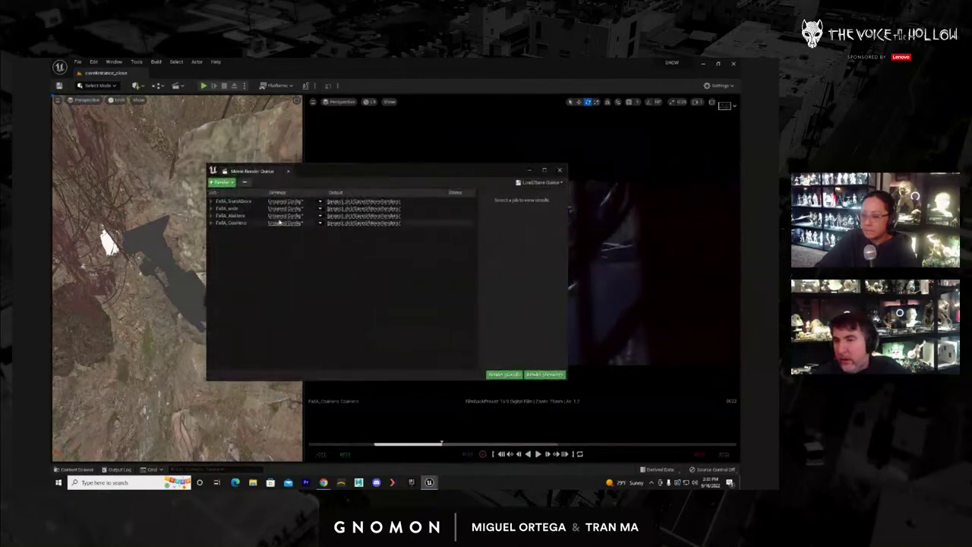
left_click(293, 206)
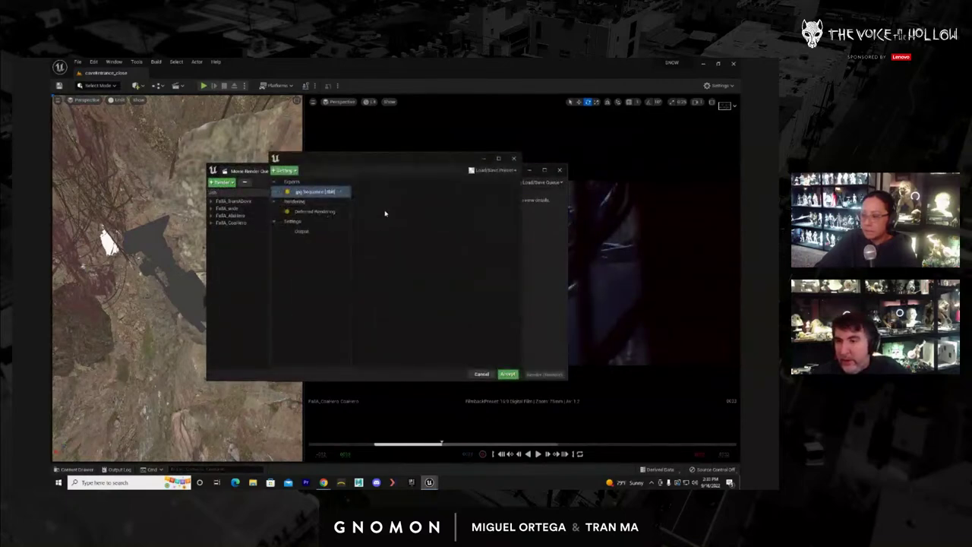
left_click(494, 170)
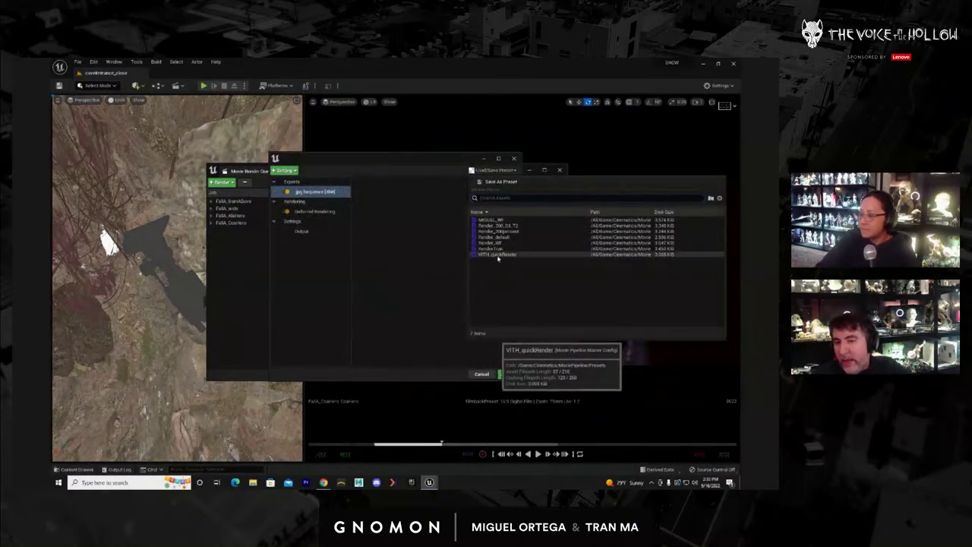
left_click(496, 220)
left_click(299, 242)
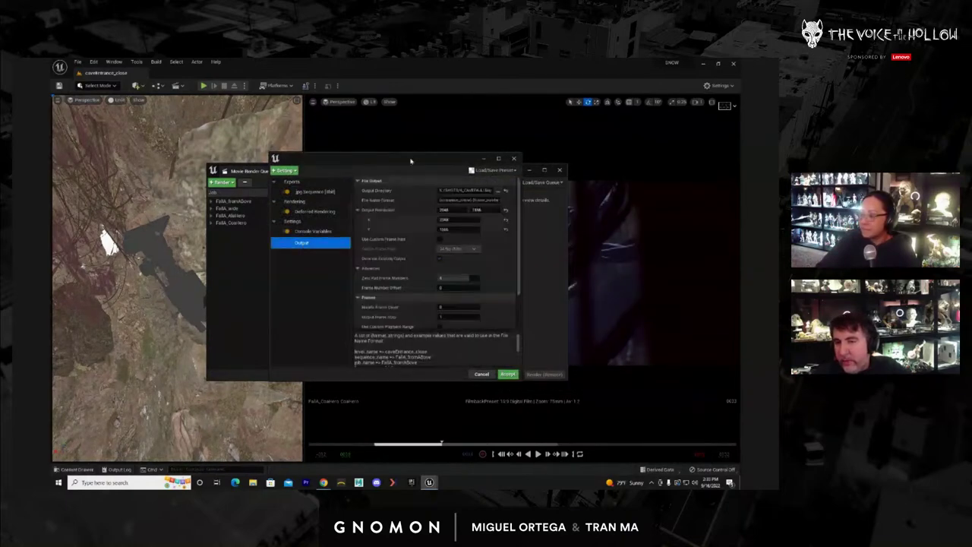
left_click_drag(411, 161, 589, 203)
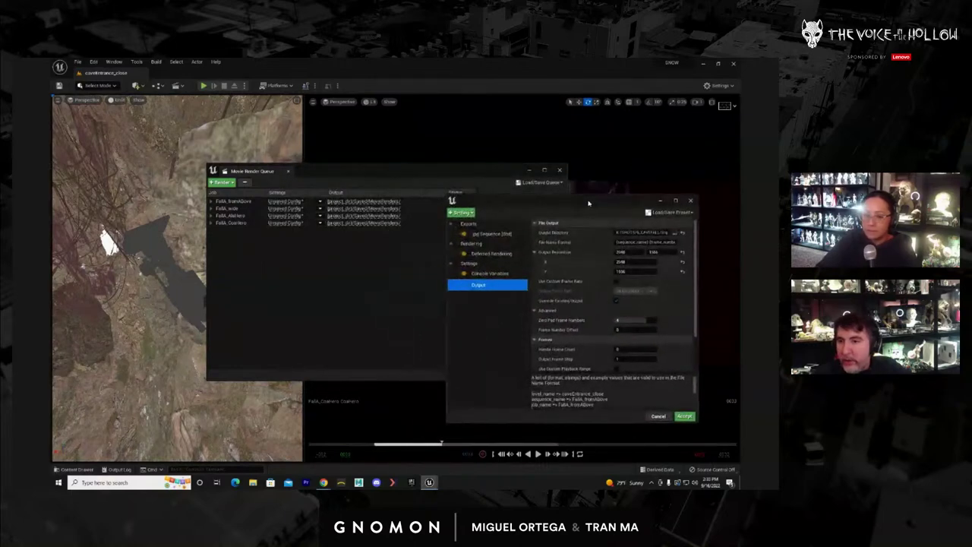
left_click(690, 201)
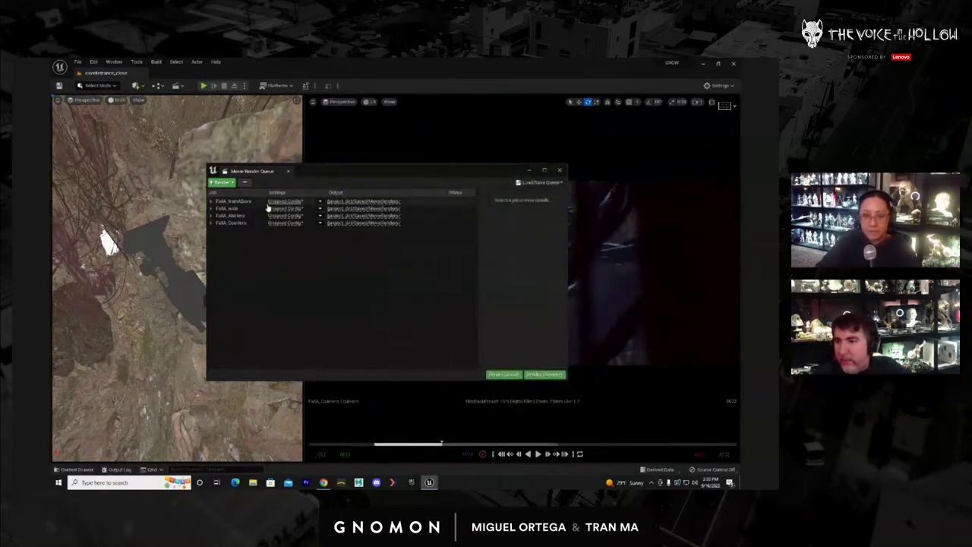
Load the VITH_quickRender preset for the FallA_fromAbove job and set its output directory to Renders/Temp/1 inside the FALL-fallA_fromabove shot folder
left_click(291, 201)
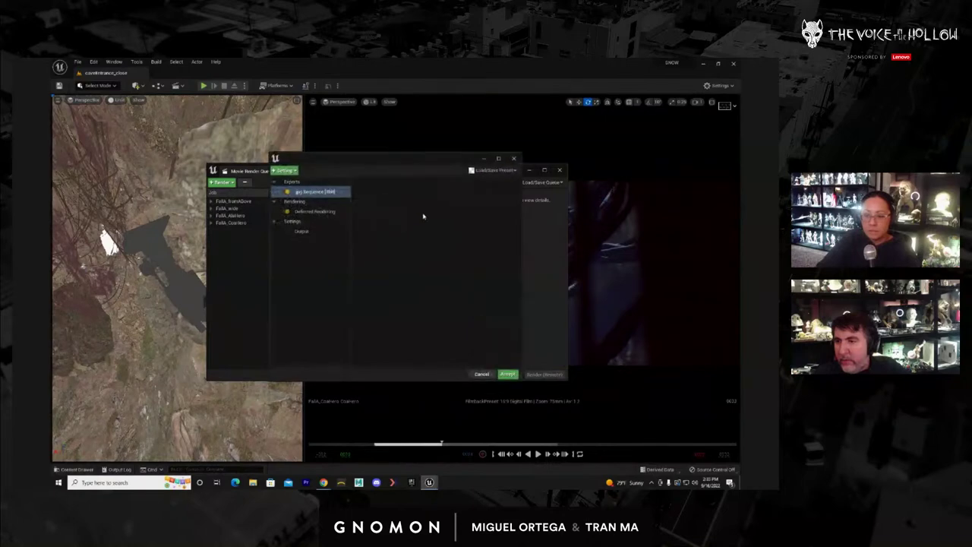
left_click_drag(416, 164, 527, 177)
left_click(599, 187)
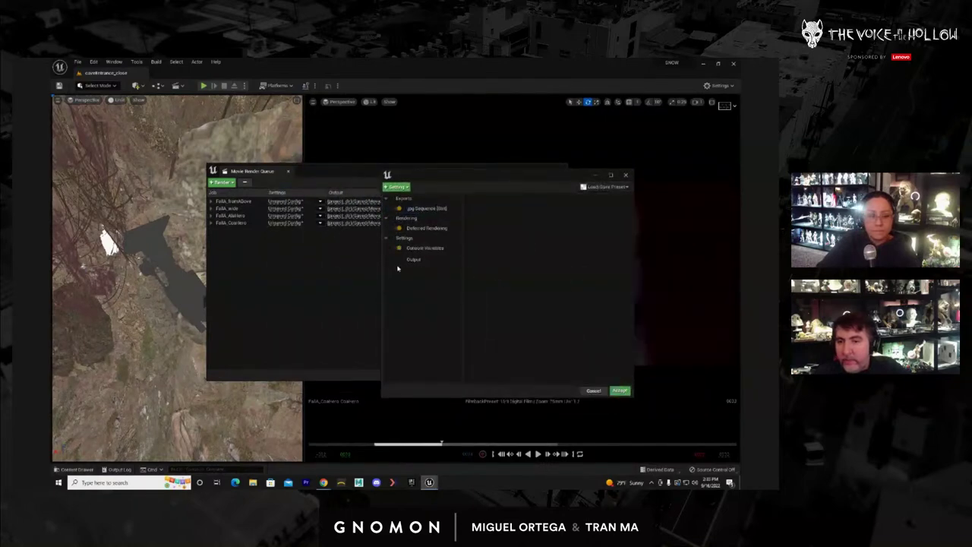
left_click(410, 260)
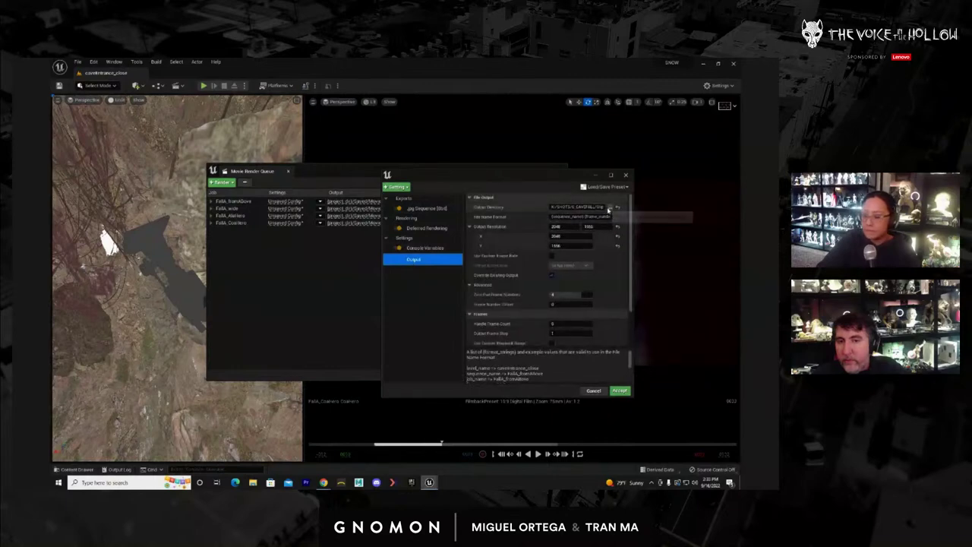
left_click(610, 207)
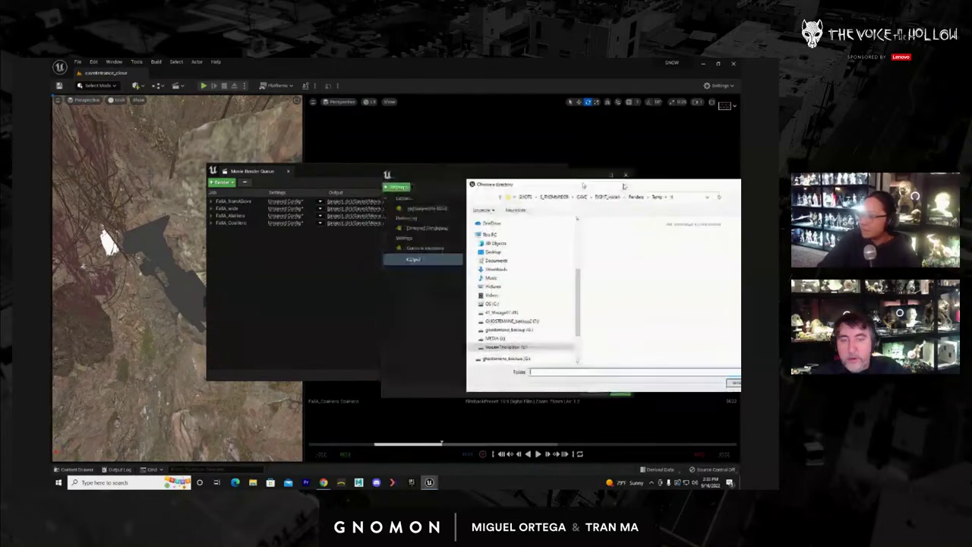
left_click_drag(624, 186, 740, 186)
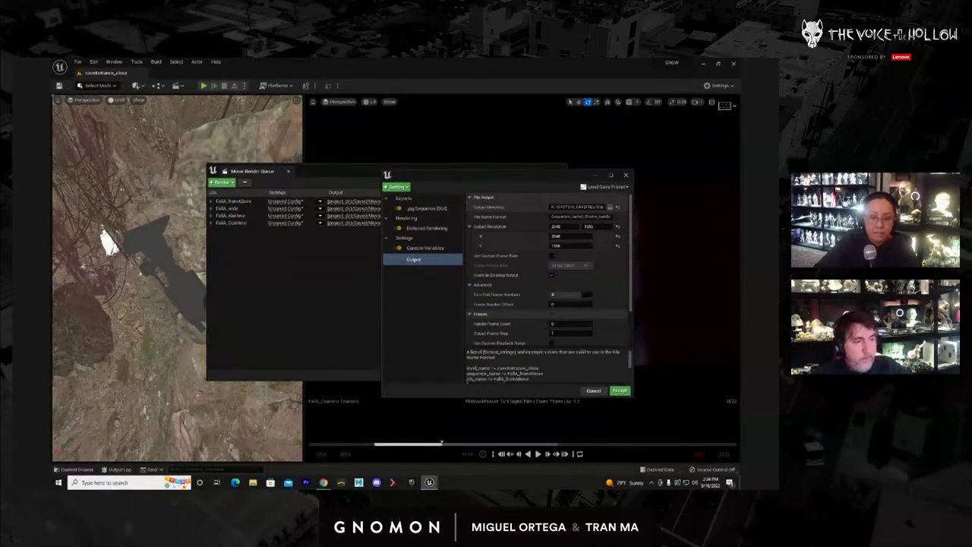
left_click(619, 391)
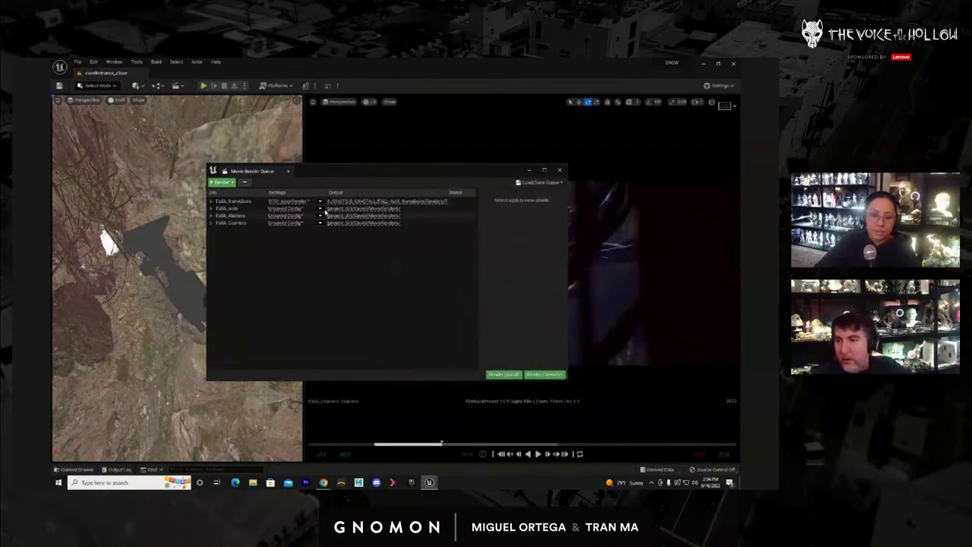
Load the VITH_quickRender preset into the configuration of the FallA_wide render job
left_click(294, 211)
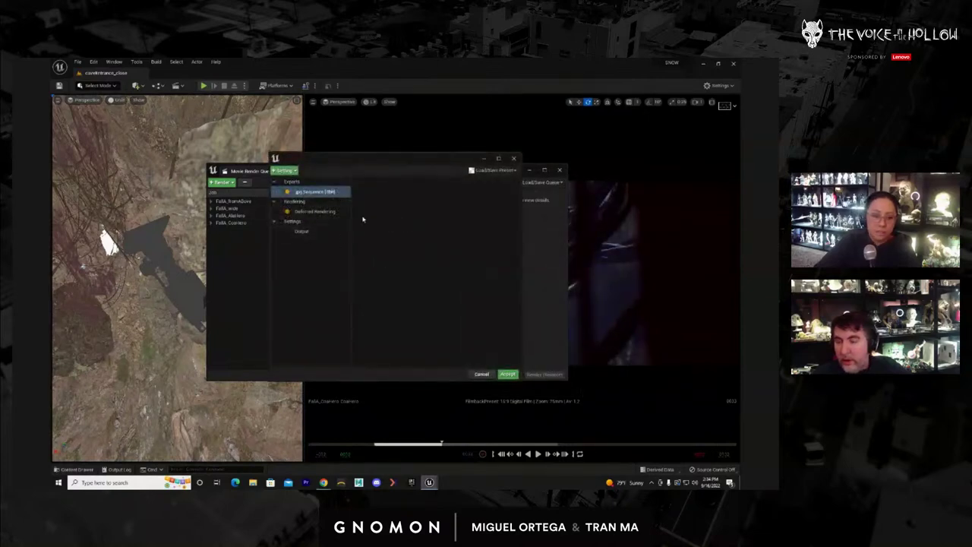
left_click(492, 170)
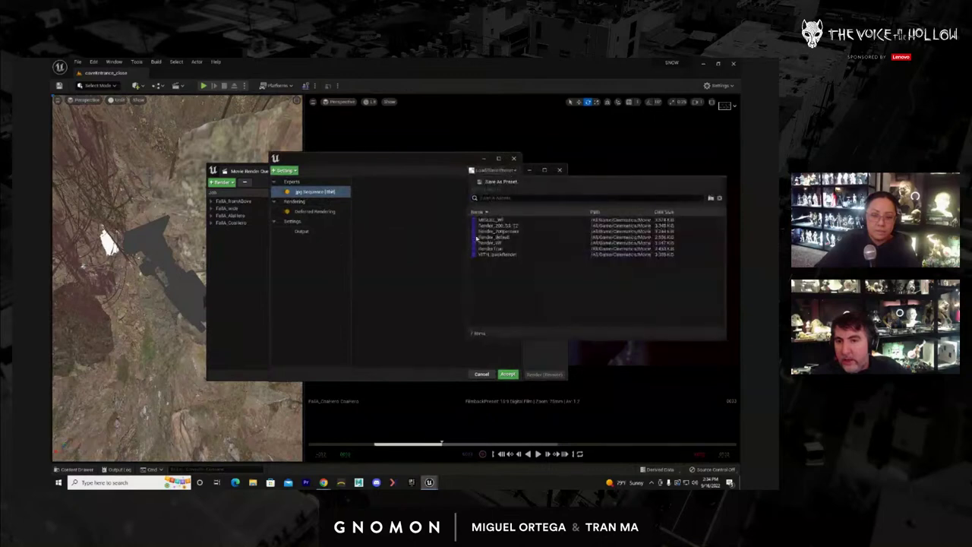
left_click(490, 254)
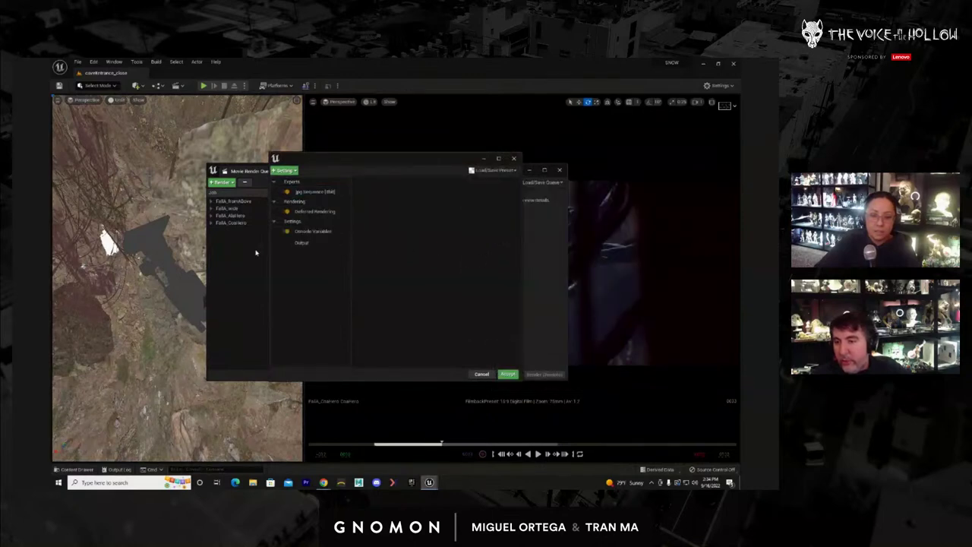
While choosing the output directory for FallA_wide, rename a blank shot folder in 6_CAVEFALL as FALL_fallA_wide and open it
left_click(320, 244)
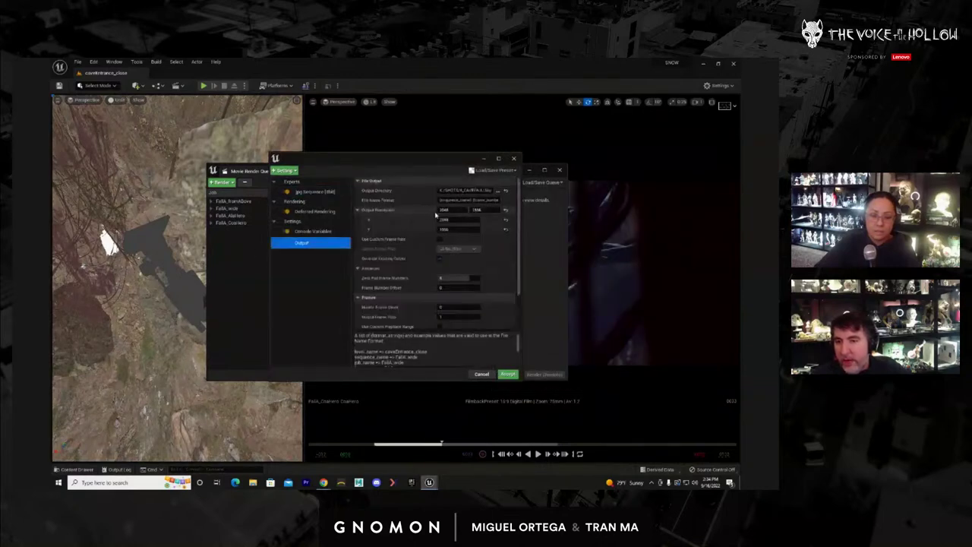
left_click(497, 191)
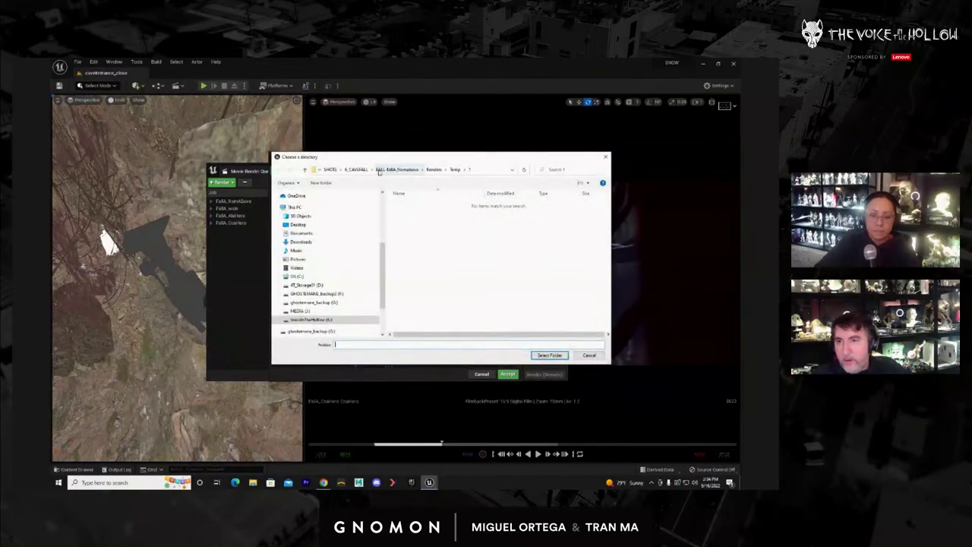
left_click(356, 169)
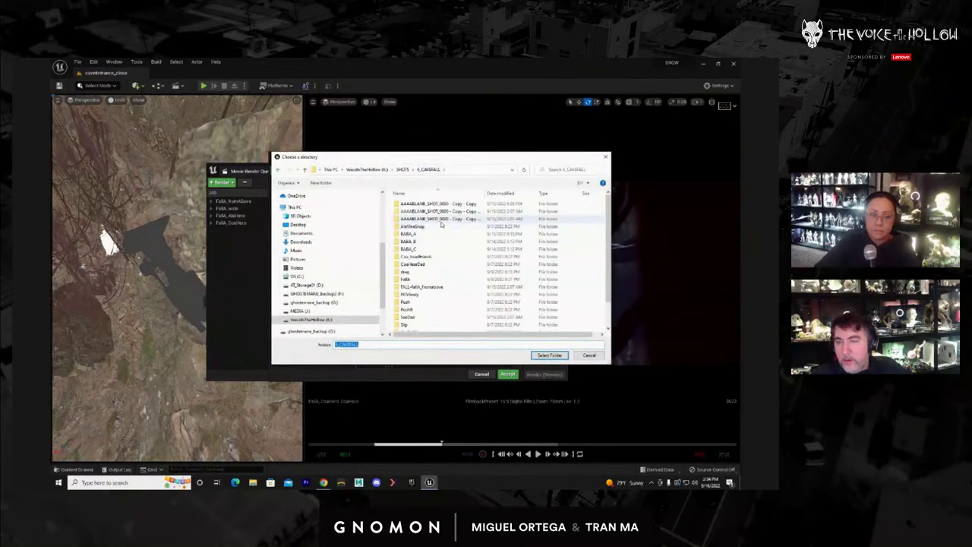
right_click(442, 219)
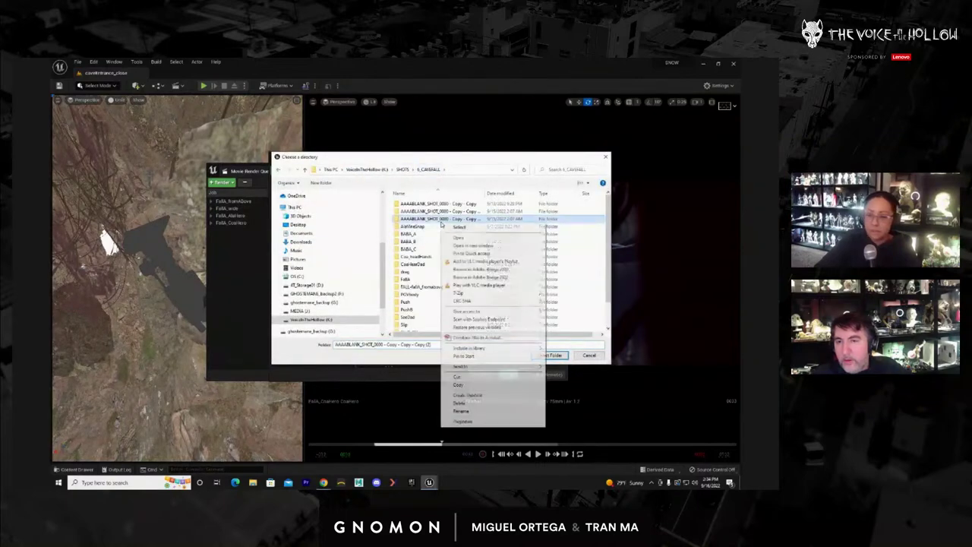
left_click(462, 411)
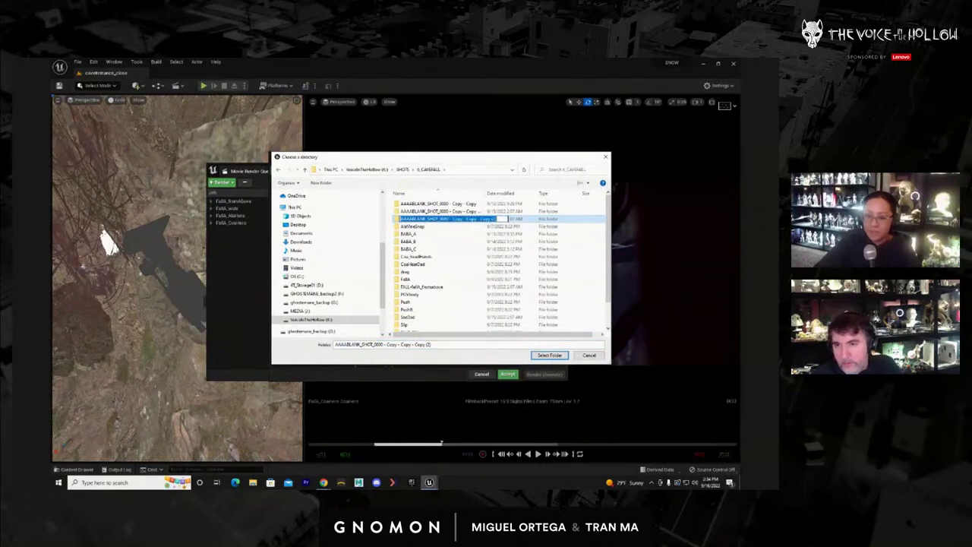
type("H")
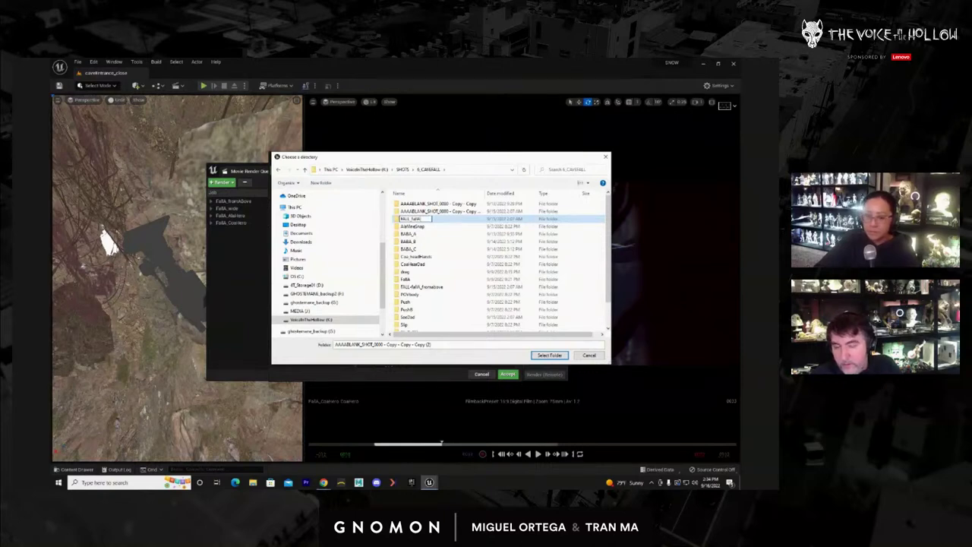
type("ALL_faM_wide")
key("Return")
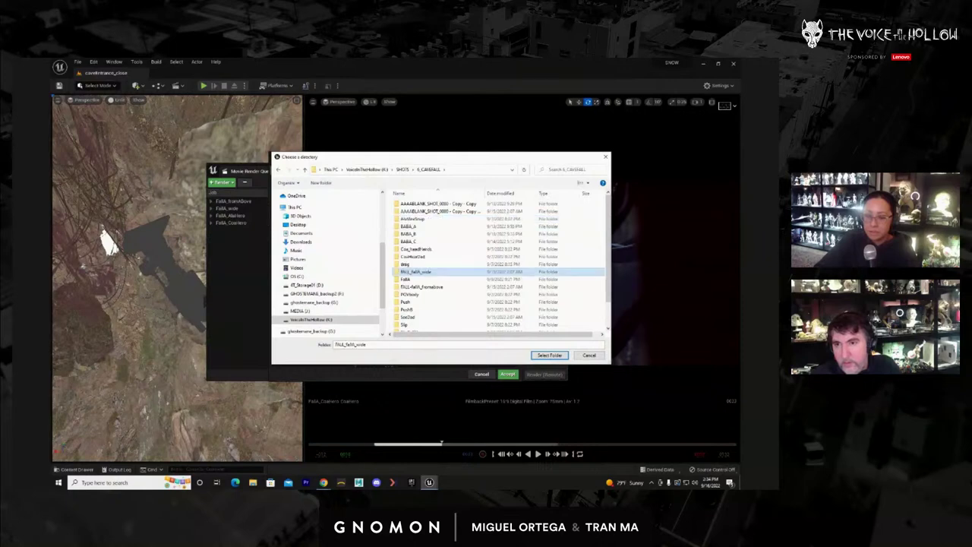
key("Return")
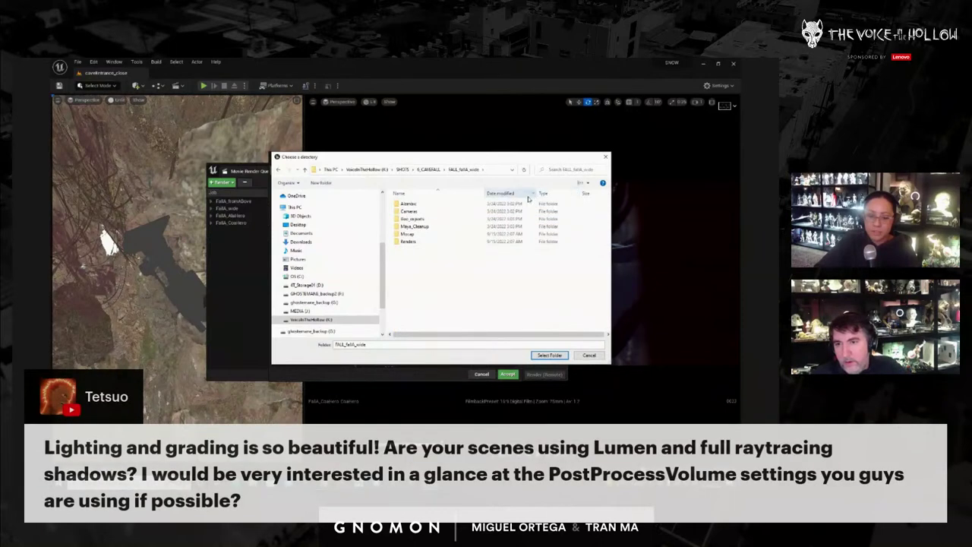
Create a folder named 1 in Renders/Temp of FALL_fallA_wide and accept it as the FallA_wide job's output directory
double_click(410, 241)
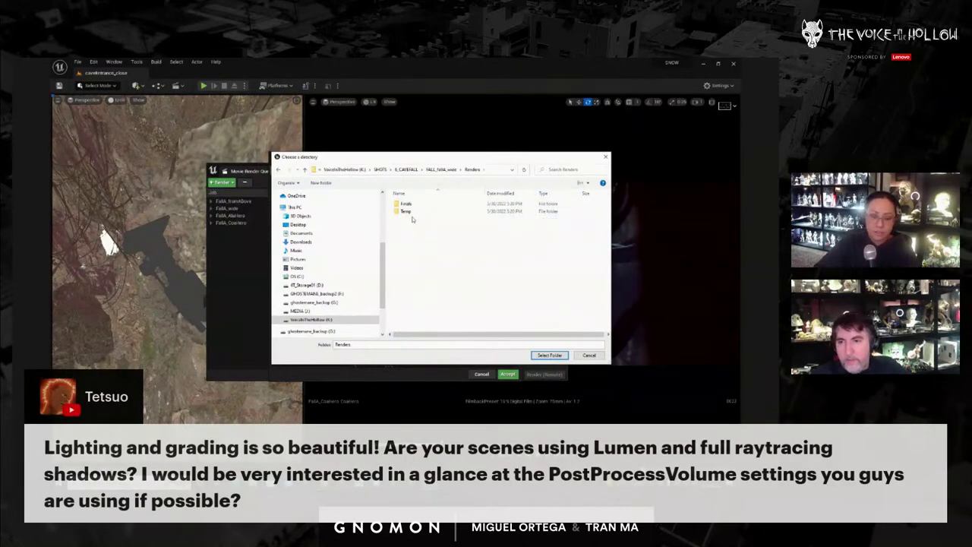
double_click(407, 210)
left_click(321, 183)
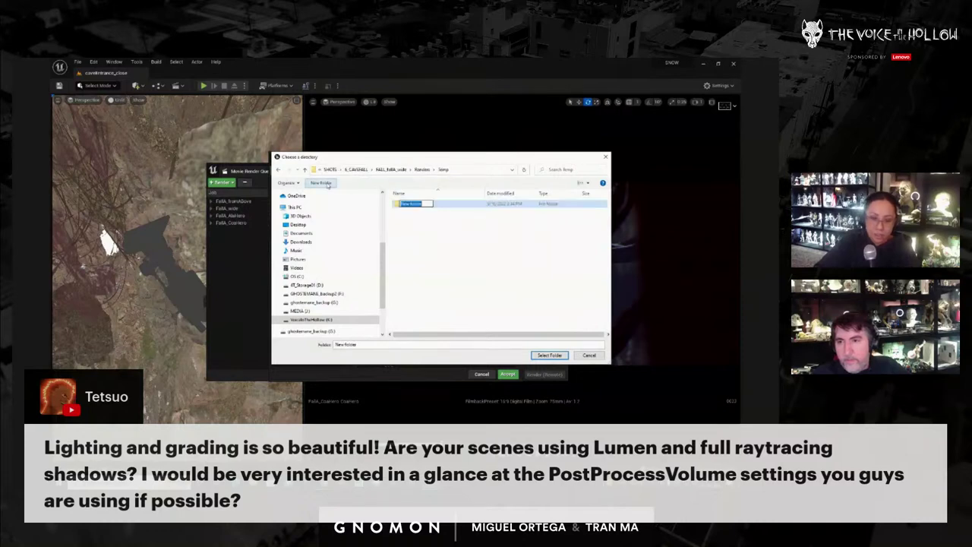
type("1")
key("Return")
key("Return")
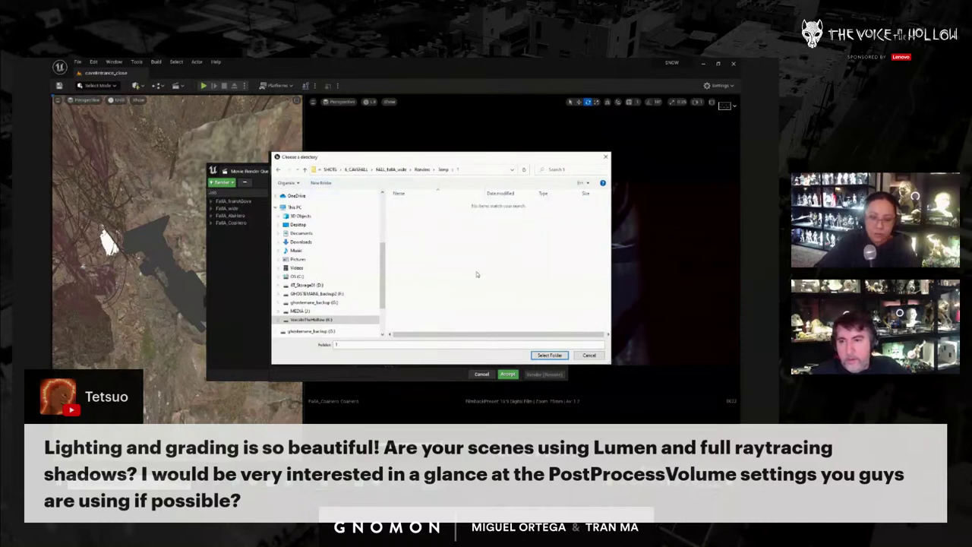
left_click(547, 354)
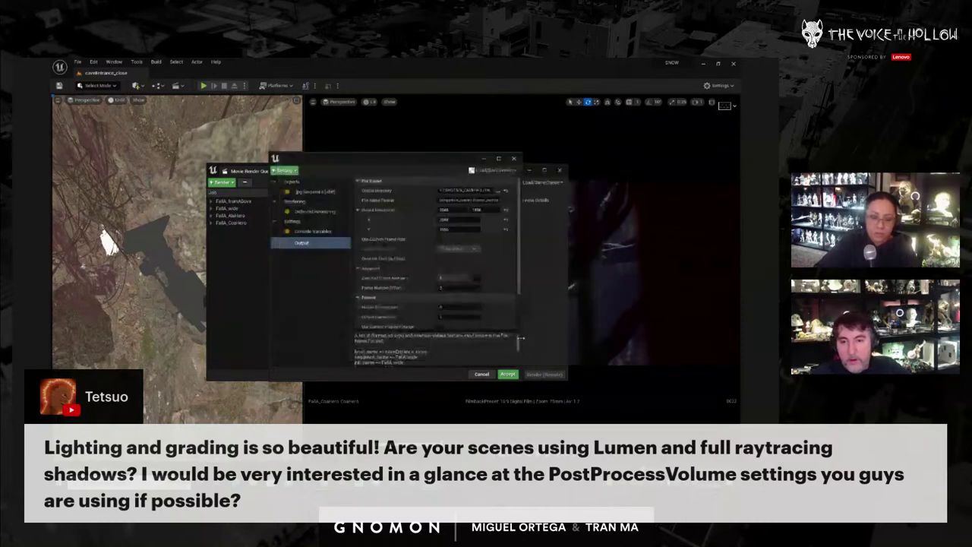
left_click(508, 374)
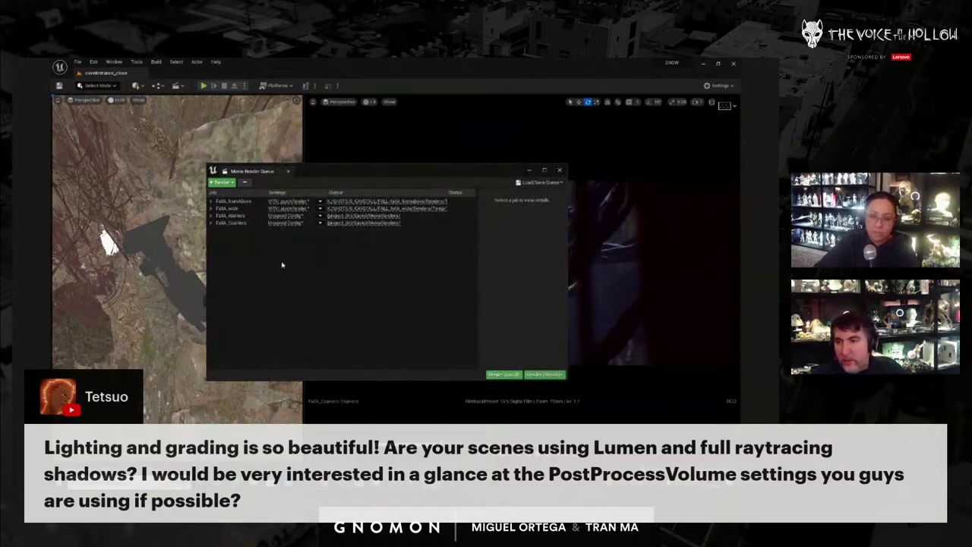
Load the VITH_quickRender preset into the configuration of the FallA_AlaHero render job
left_click(292, 218)
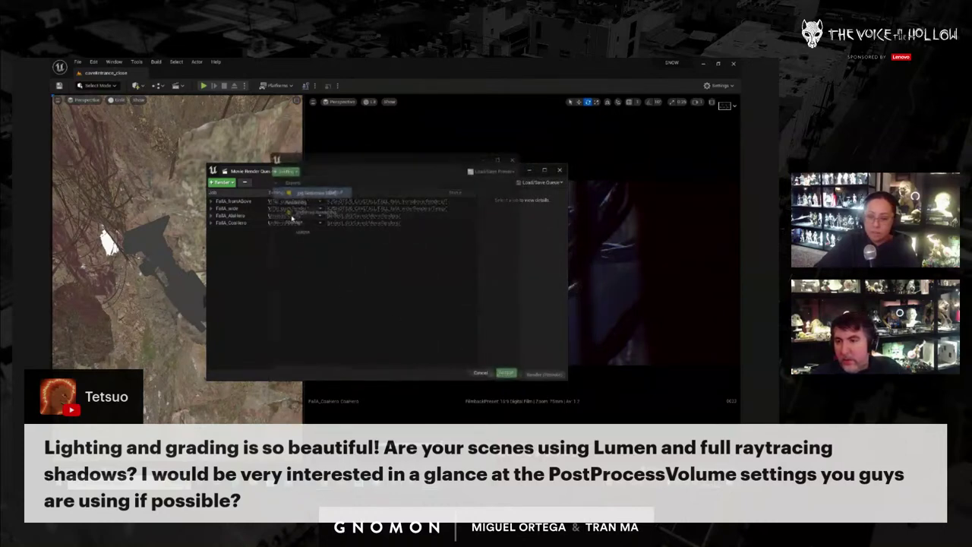
left_click_drag(379, 162, 504, 176)
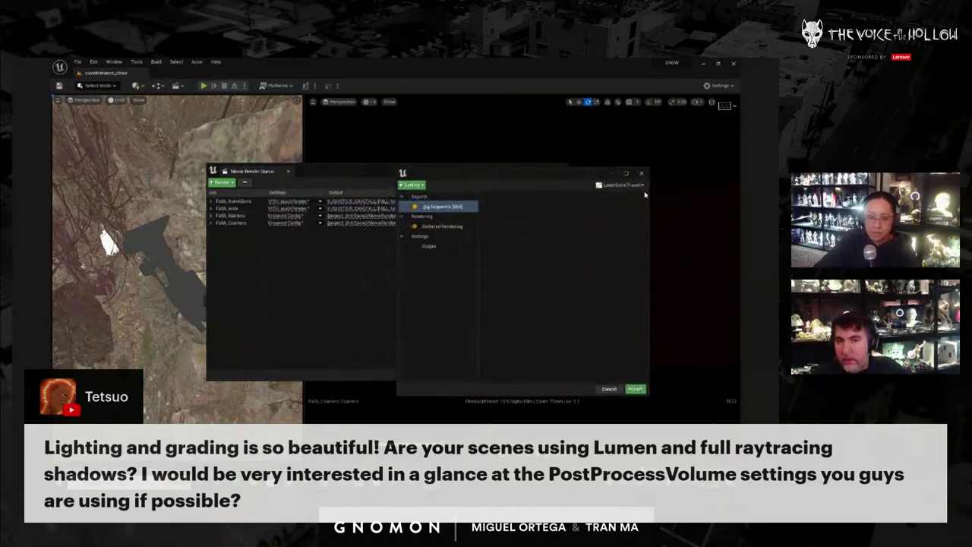
left_click(620, 185)
left_click(521, 270)
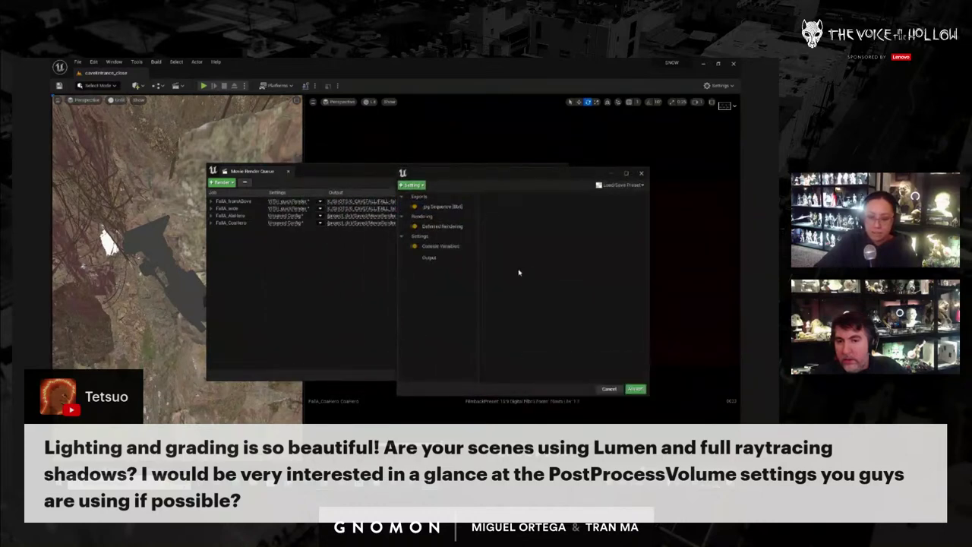
From the output directory chooser for FallA_AlaHero, copy a blank shot folder in 6_CAVEFALL and paste two duplicates of it
left_click(431, 259)
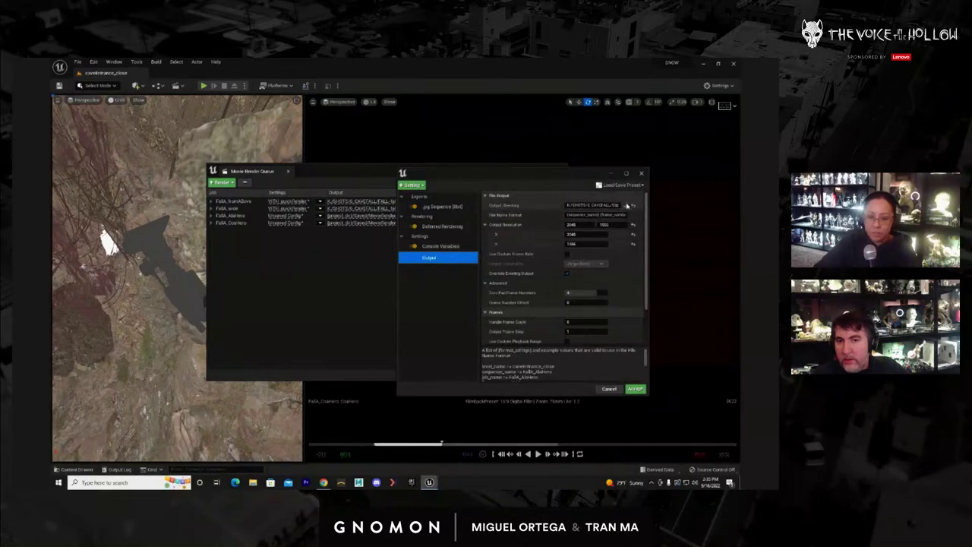
left_click(627, 205)
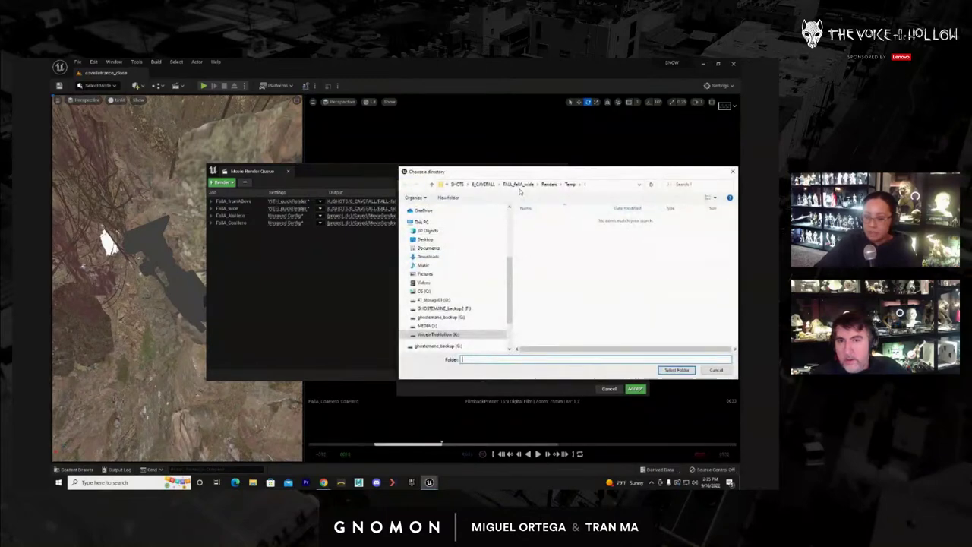
left_click(489, 184)
scroll(565, 266, "down", 2)
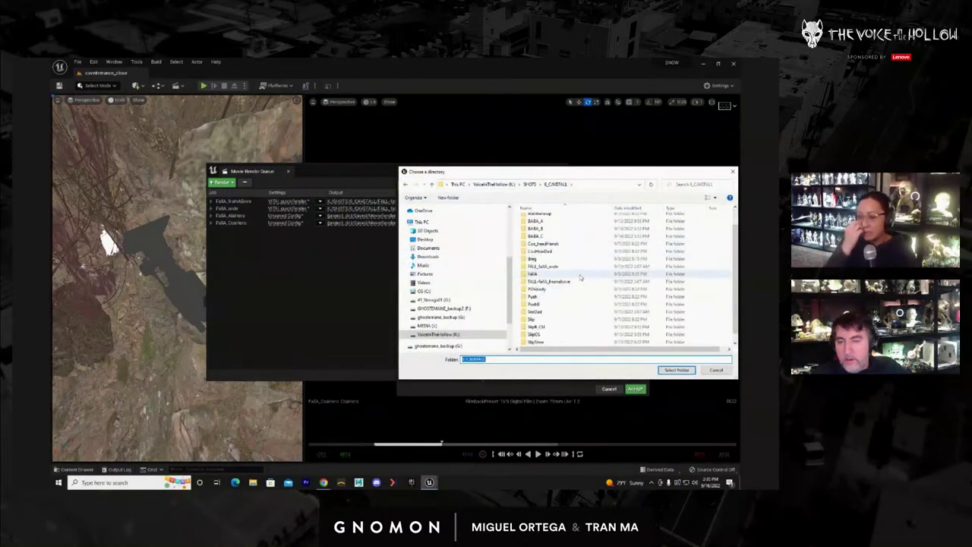
scroll(576, 276, "up", 2)
right_click(571, 226)
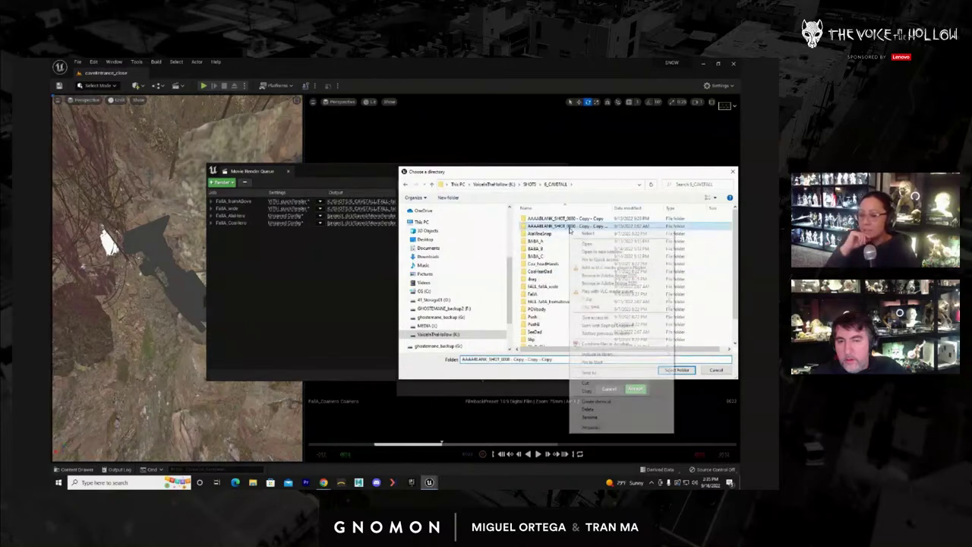
left_click(617, 393)
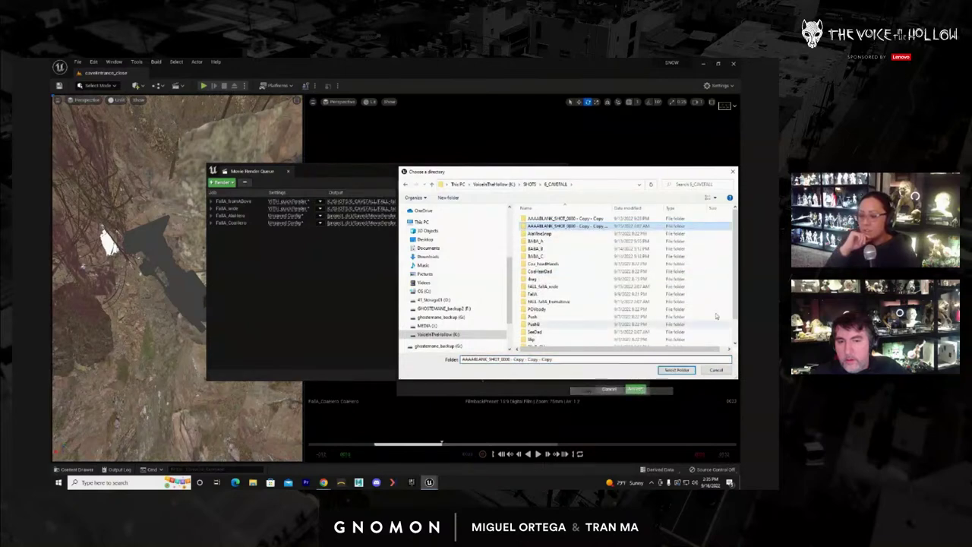
right_click(725, 264)
left_click(700, 296)
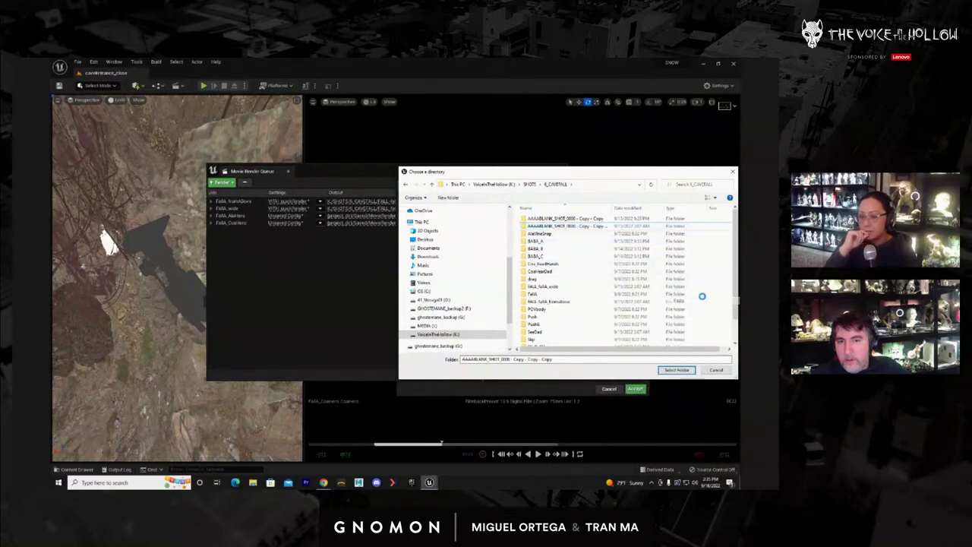
right_click(666, 270)
left_click(691, 310)
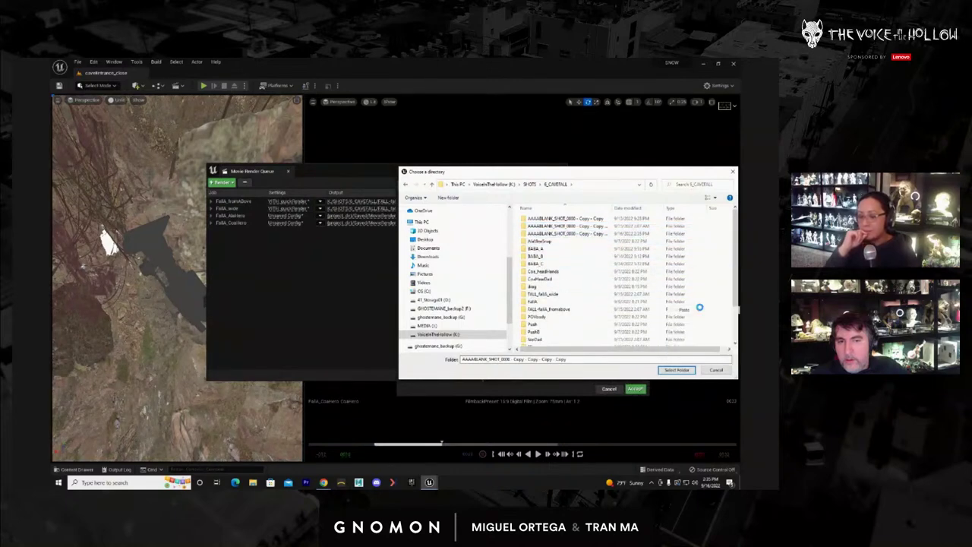
Rename the newly pasted blank shot folder in 6_CAVEFALL as FALL_fallA_AlaHero and open it
right_click(580, 241)
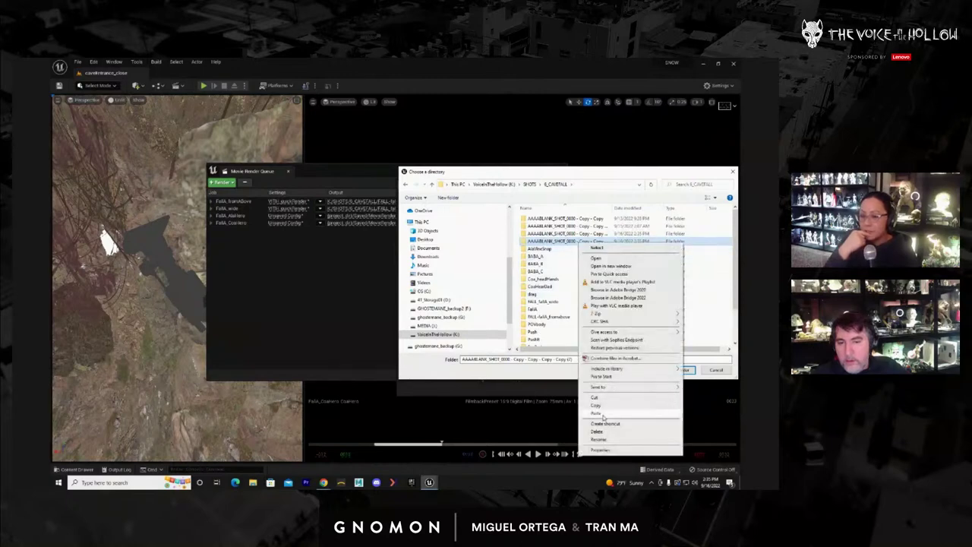
left_click(600, 438)
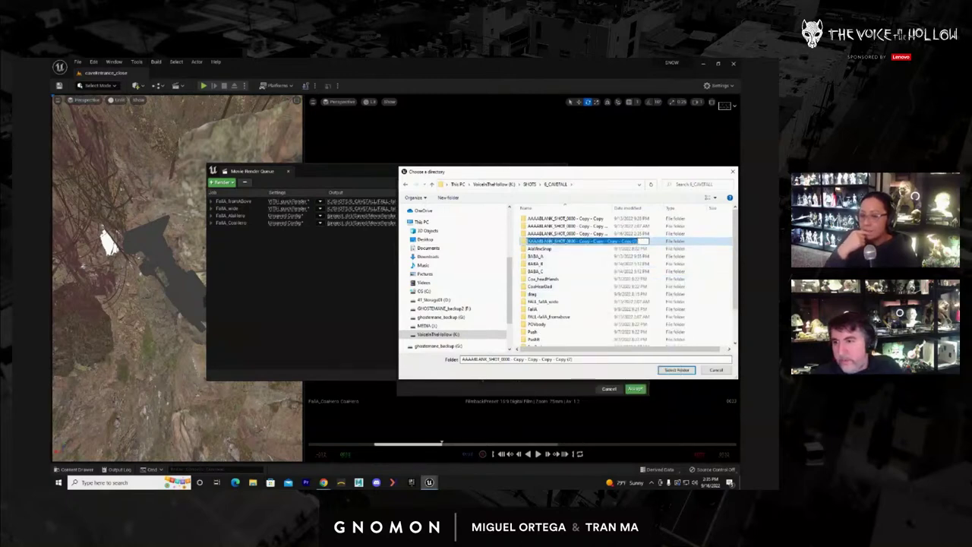
type("FALL_fallA_AltHero")
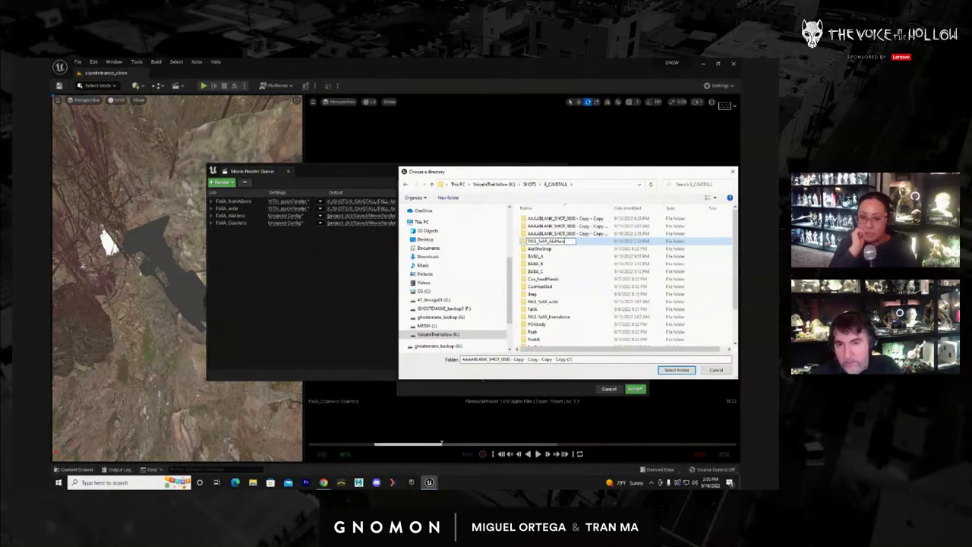
key("Return")
key("Return")
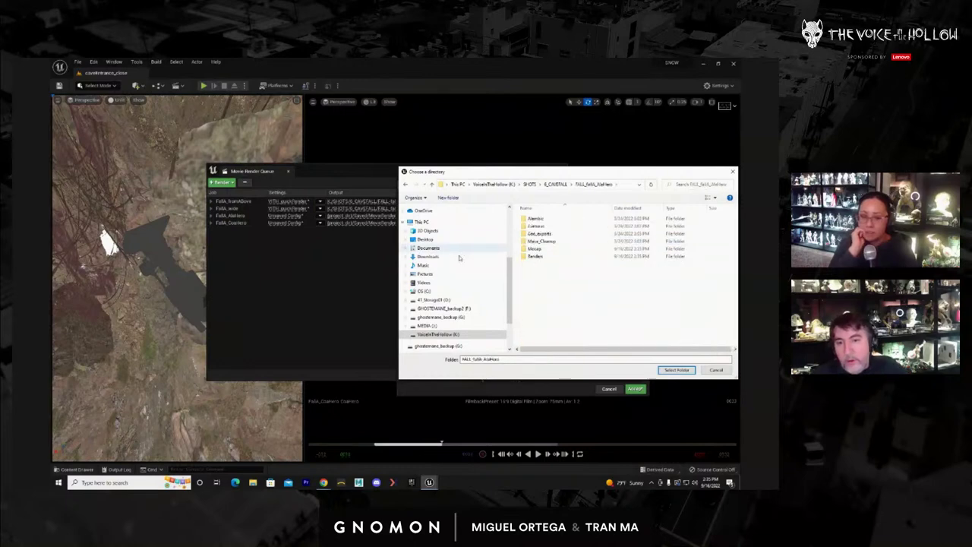
Create a folder named 1 in Renders/Temp of FALL_fallA_AlaHero and accept it as the FallA_AlaHero job's output directory
double_click(535, 256)
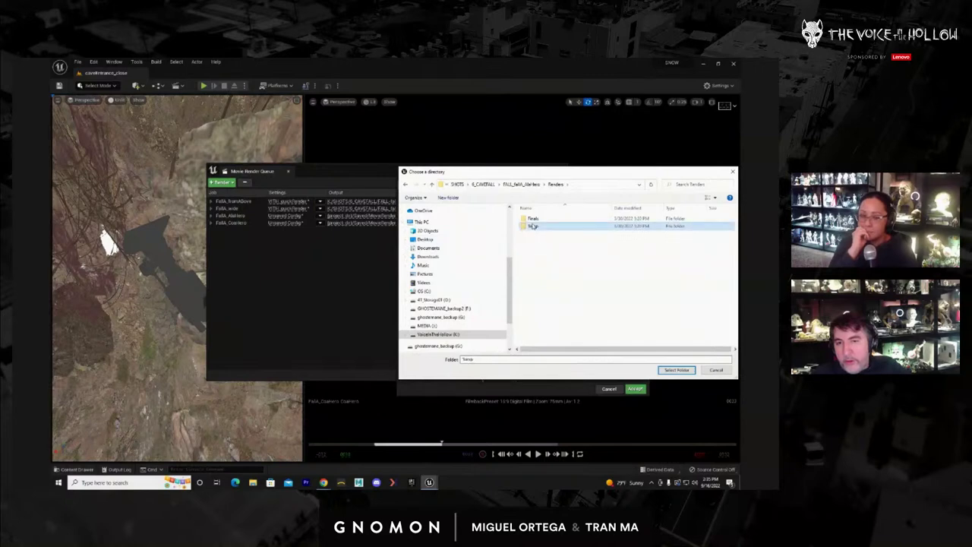
double_click(534, 226)
left_click(448, 197)
key("Return")
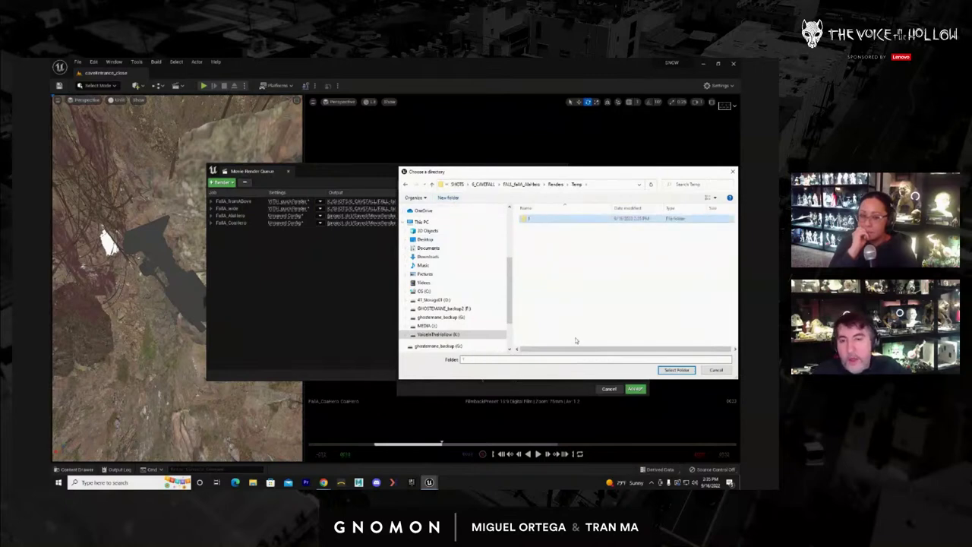
key("Return")
left_click(675, 370)
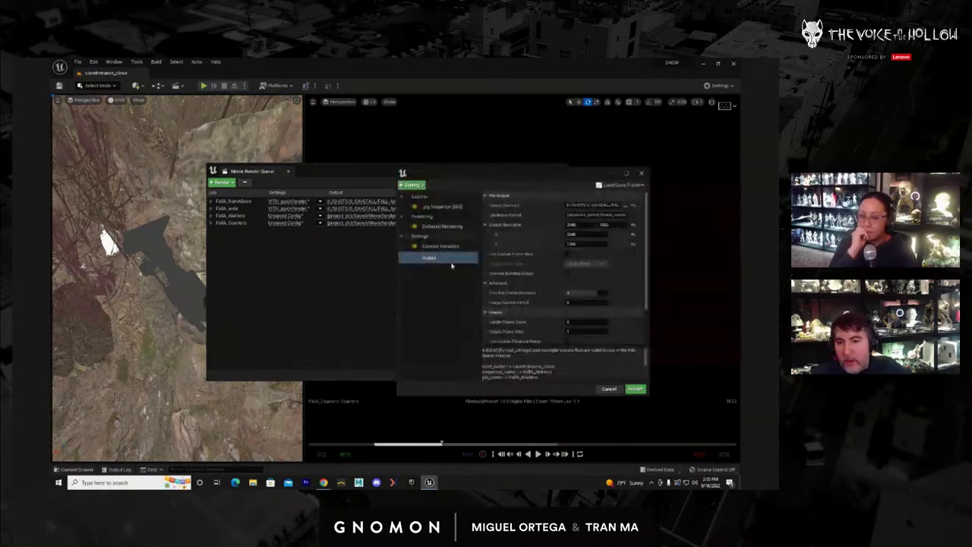
left_click(633, 389)
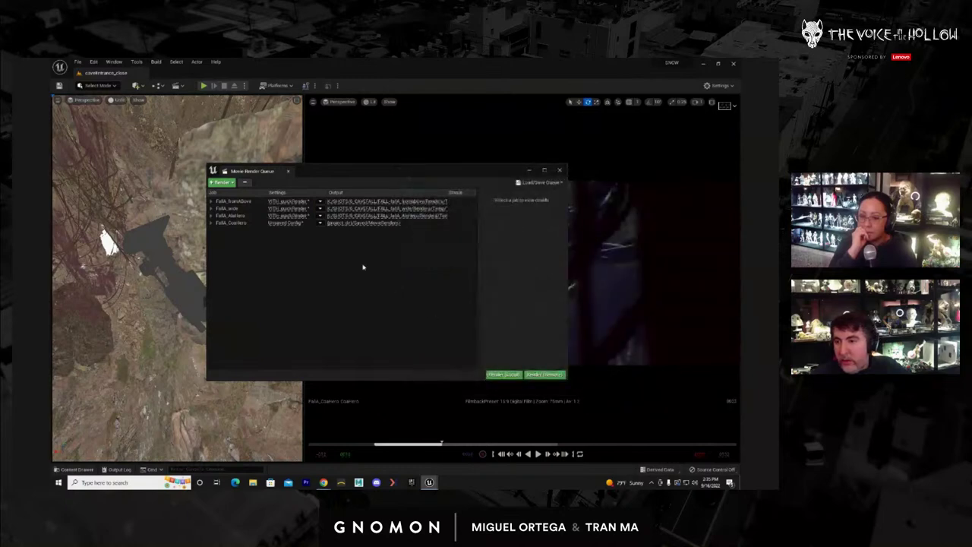
Load the VITH_quickRender preset into the FallA_CoaHero render job's configuration and display its output settings
left_click(285, 223)
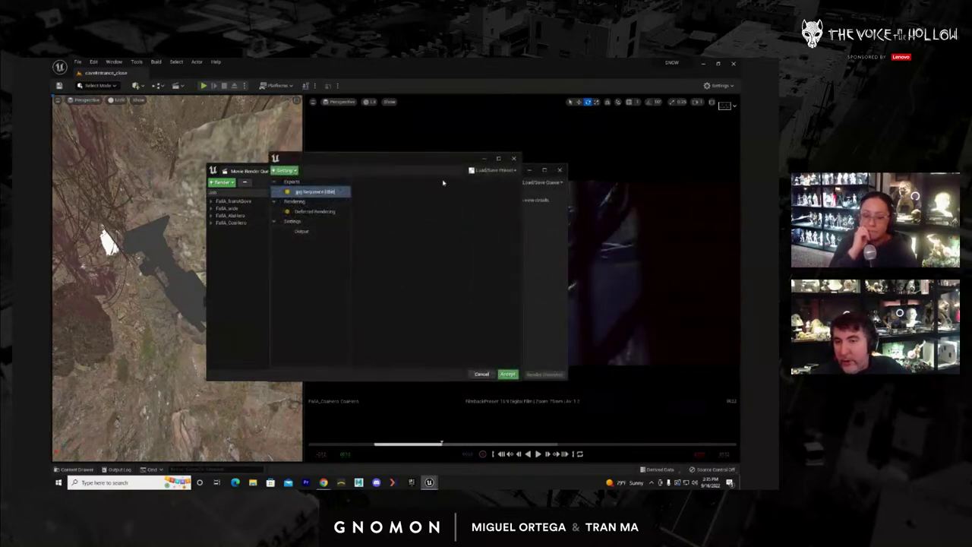
left_click(483, 171)
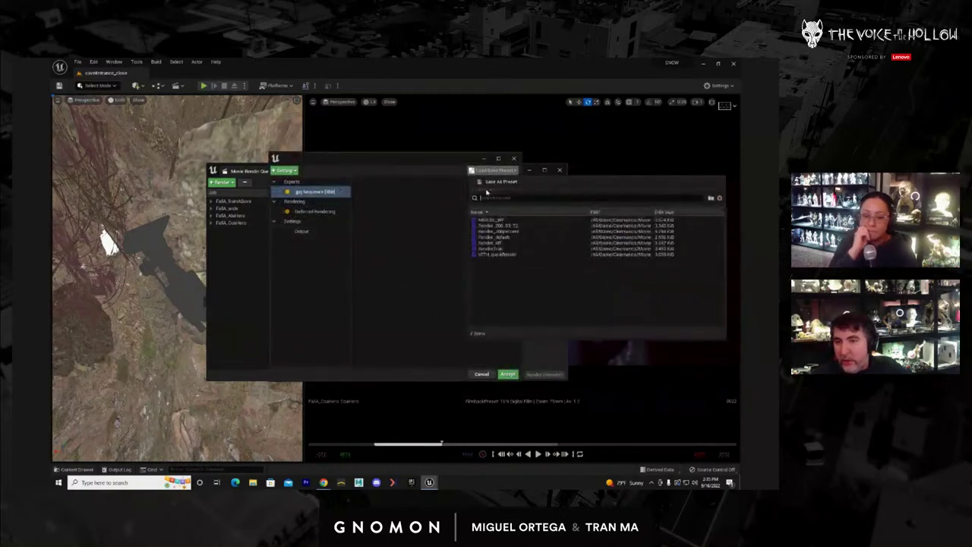
left_click(494, 255)
left_click(311, 242)
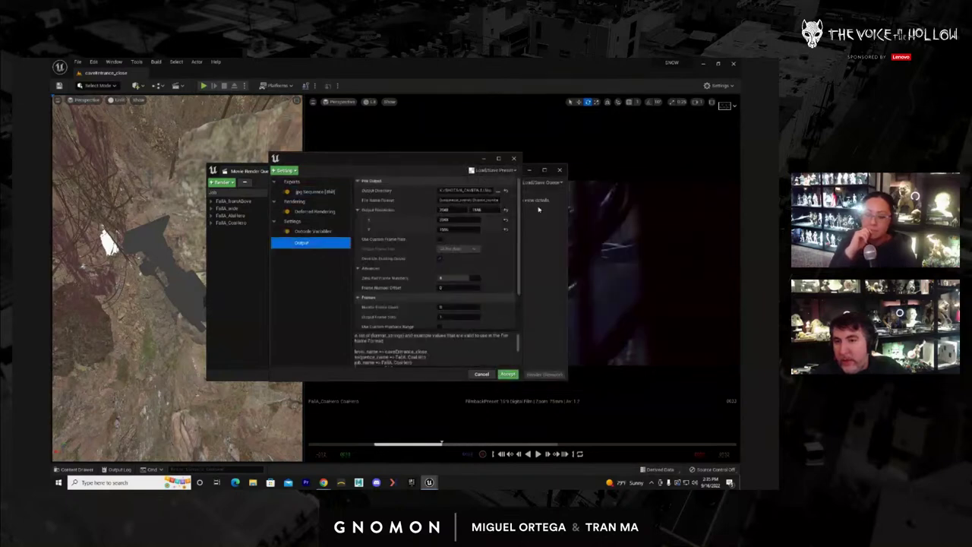
From the output directory chooser for FallA_CoaHero, duplicate a blank shot folder within 6_CAVEFALL
left_click(498, 191)
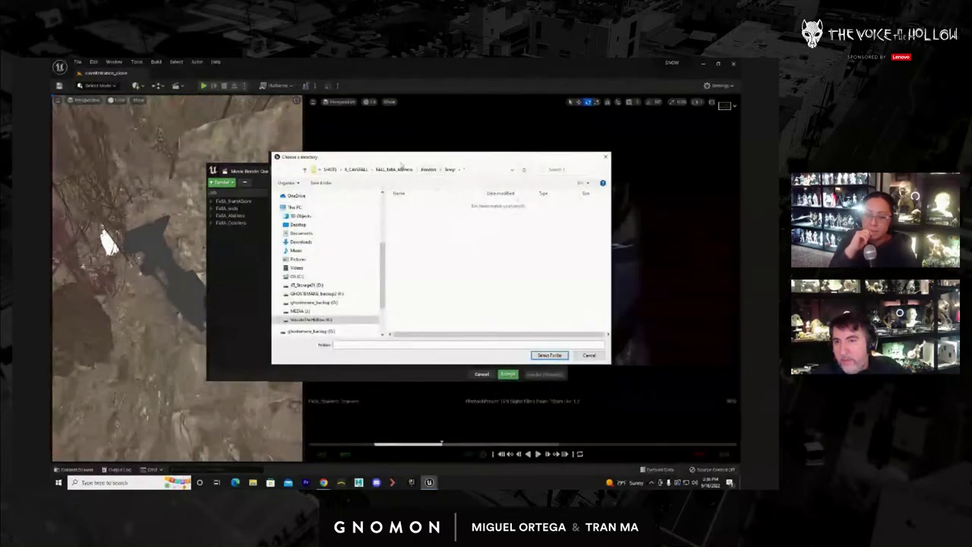
left_click(356, 170)
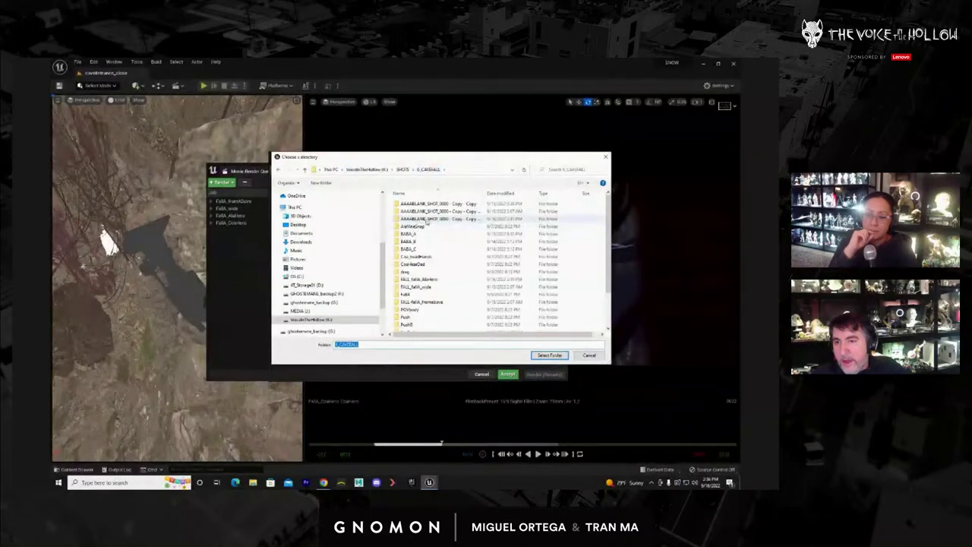
left_click(439, 220)
right_click(440, 219)
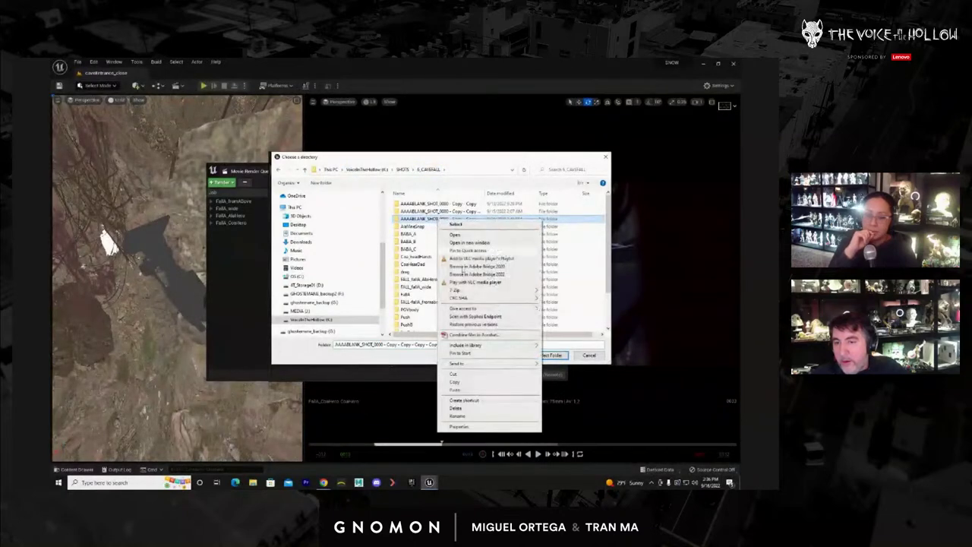
left_click(480, 384)
right_click(597, 256)
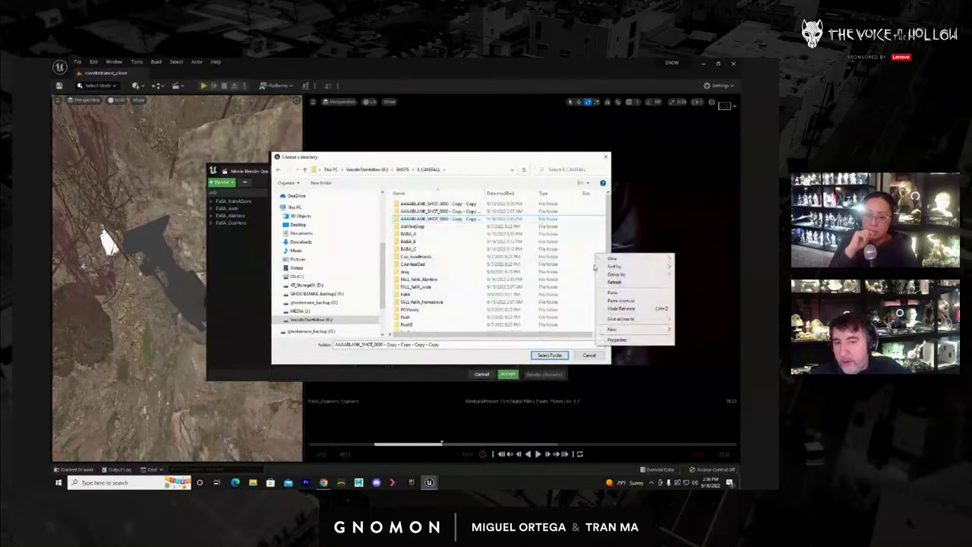
left_click(613, 292)
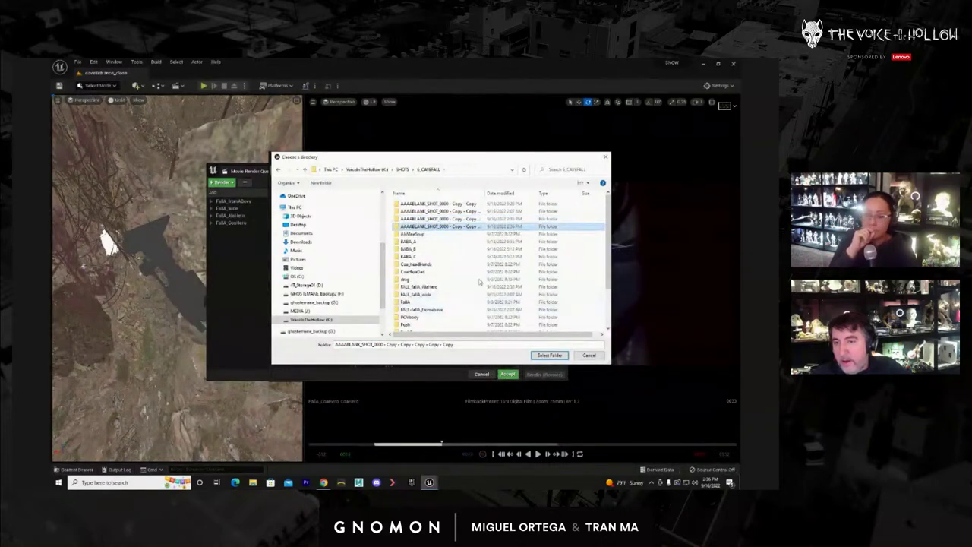
Rename the duplicated blank shot folder as FALL_fallA_CoaHero and open it
right_click(454, 227)
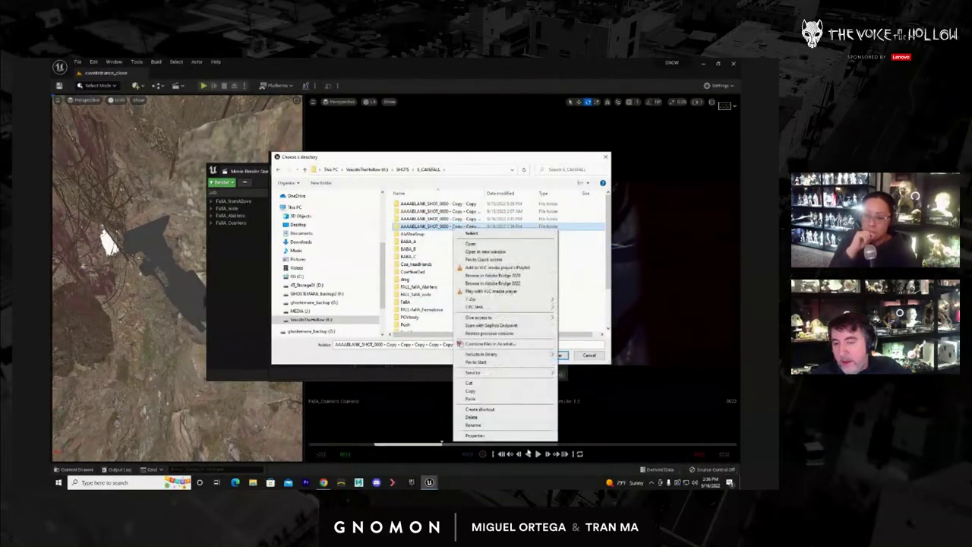
left_click(524, 425)
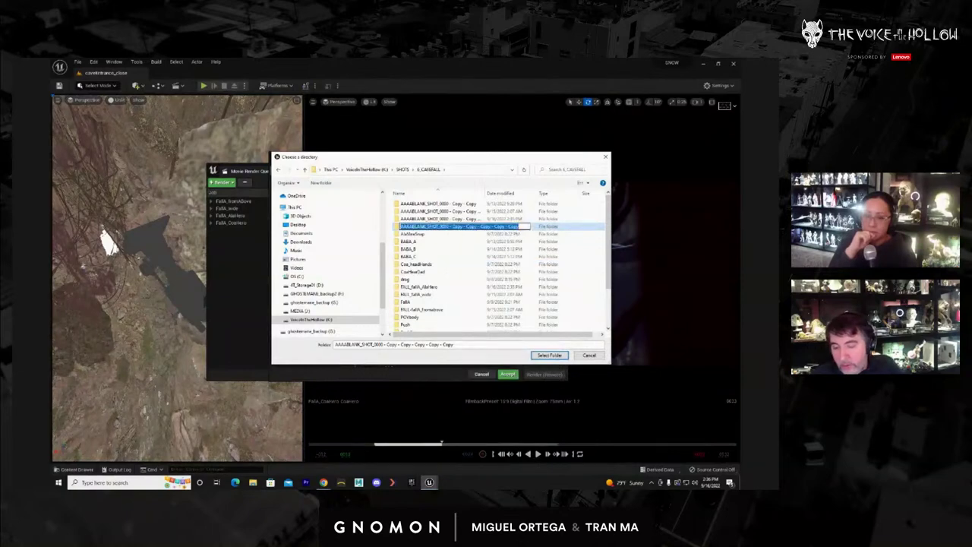
type("F")
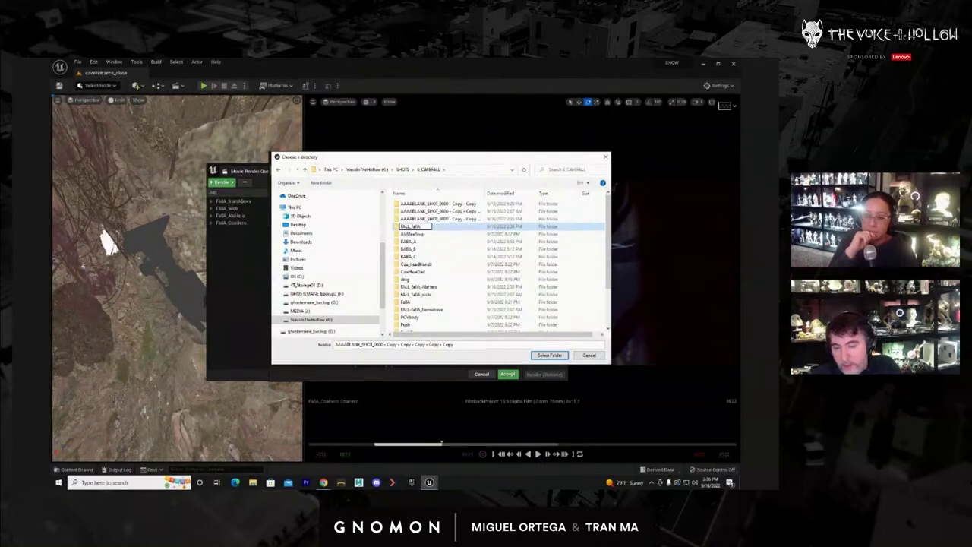
type("ALL_fallA_CoalHero")
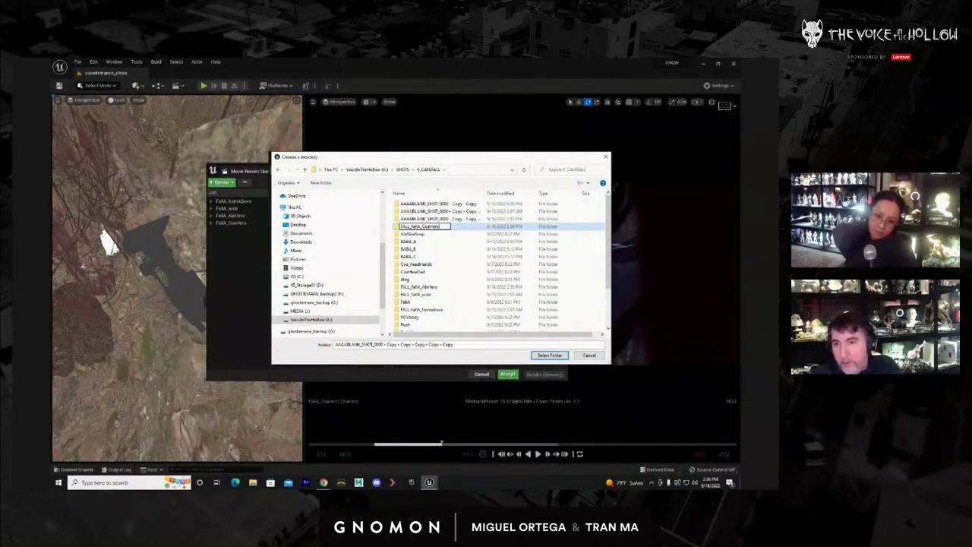
type("alHero")
key("Return")
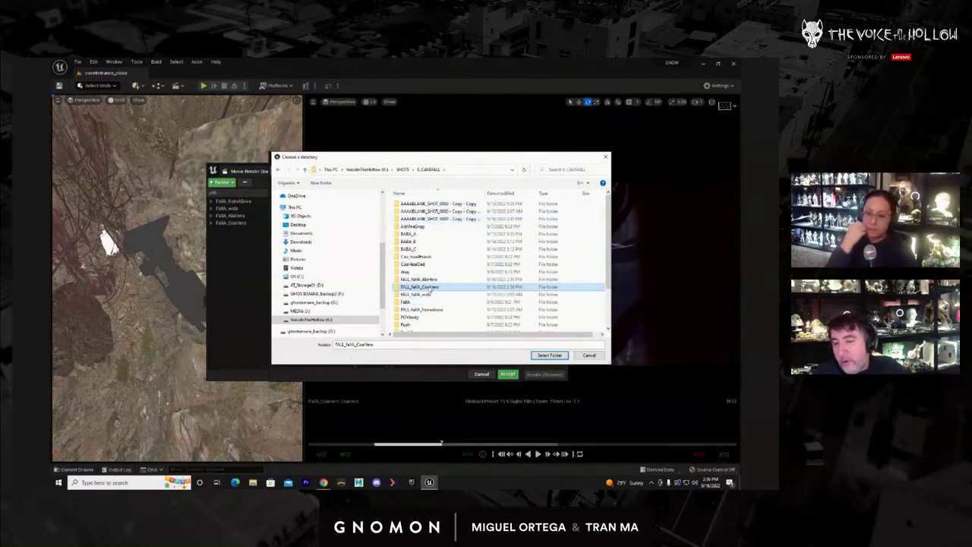
double_click(429, 288)
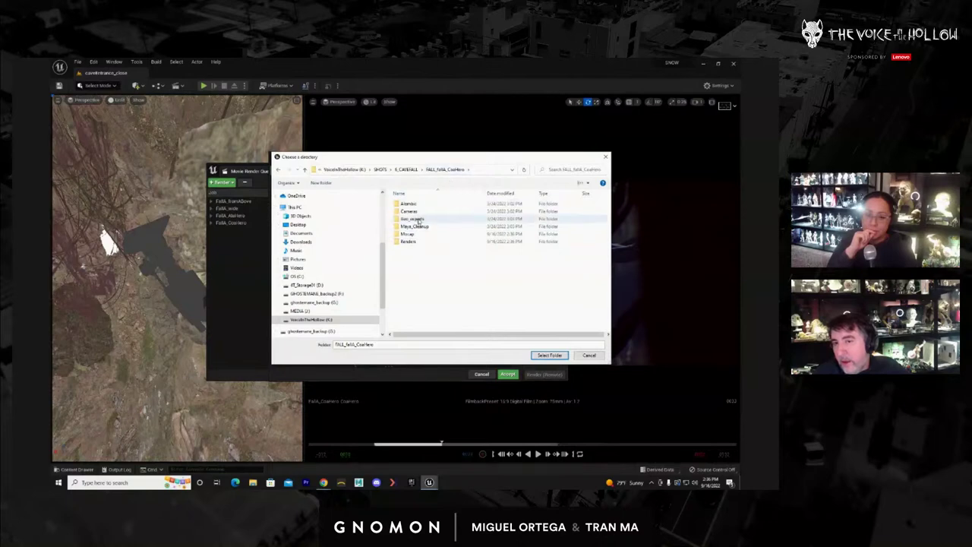
Create a folder named 1 in Renders/Temp of FALL_fallA_CoaHero and accept it as the FallA_CoaHero job's output directory
double_click(408, 241)
double_click(407, 211)
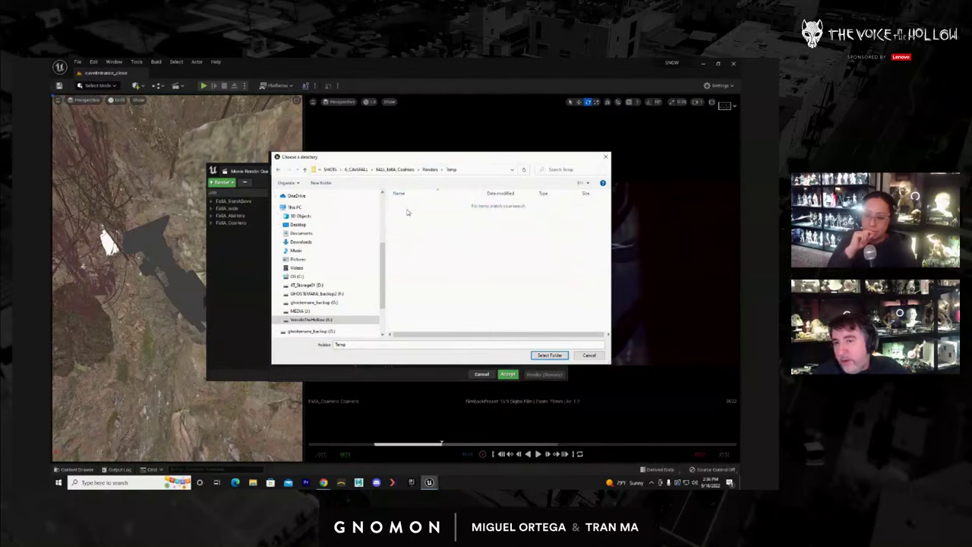
left_click(321, 183)
type("1")
key("Return")
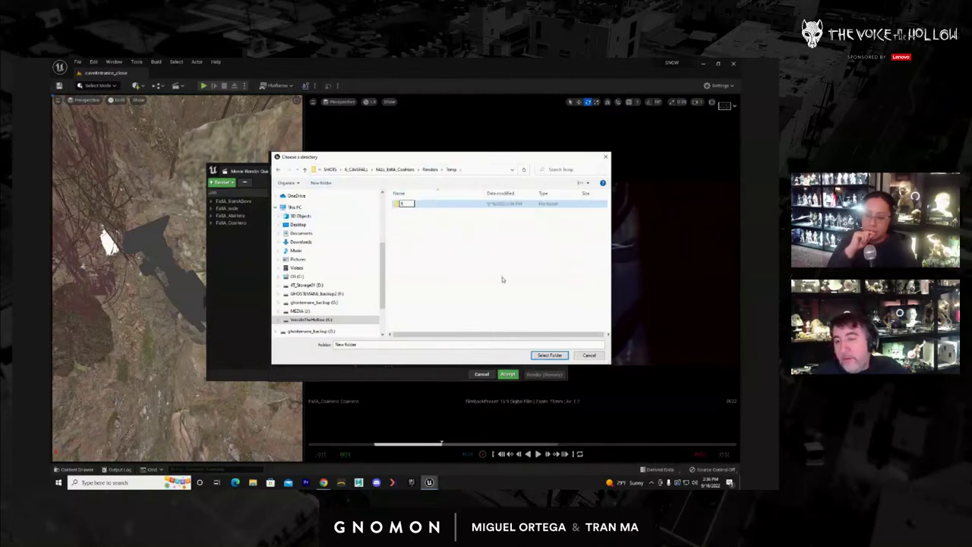
key("Return")
left_click(549, 355)
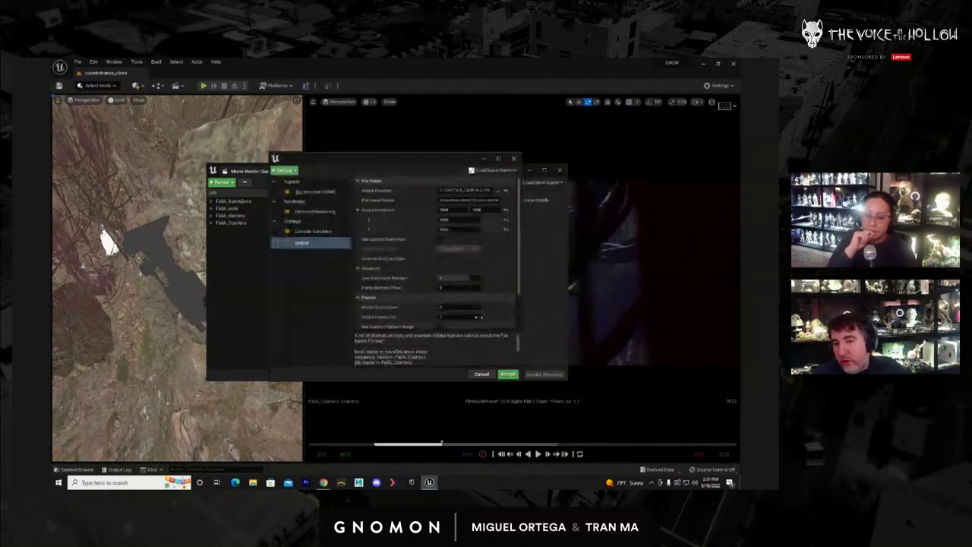
left_click(508, 374)
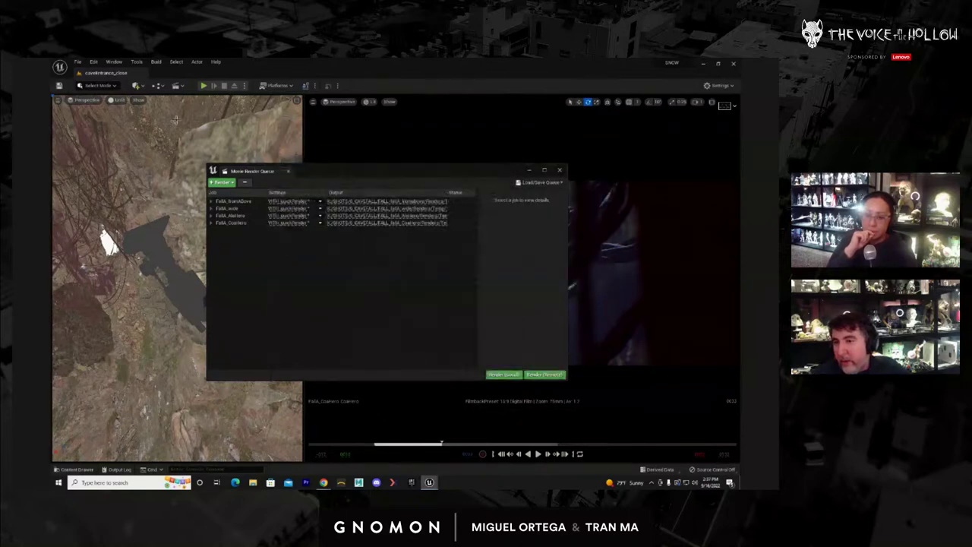
Save all modified levels and assets in the project
left_click(77, 62)
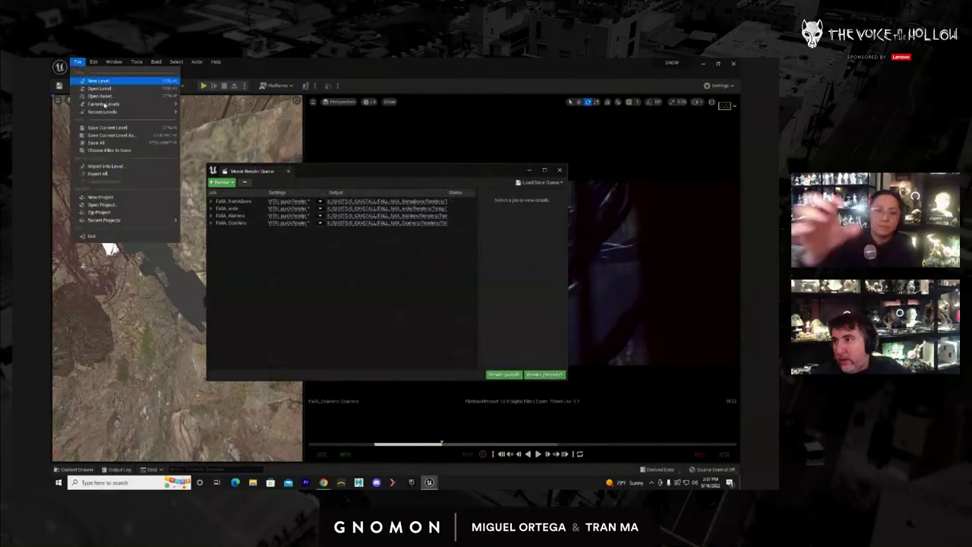
left_click(126, 142)
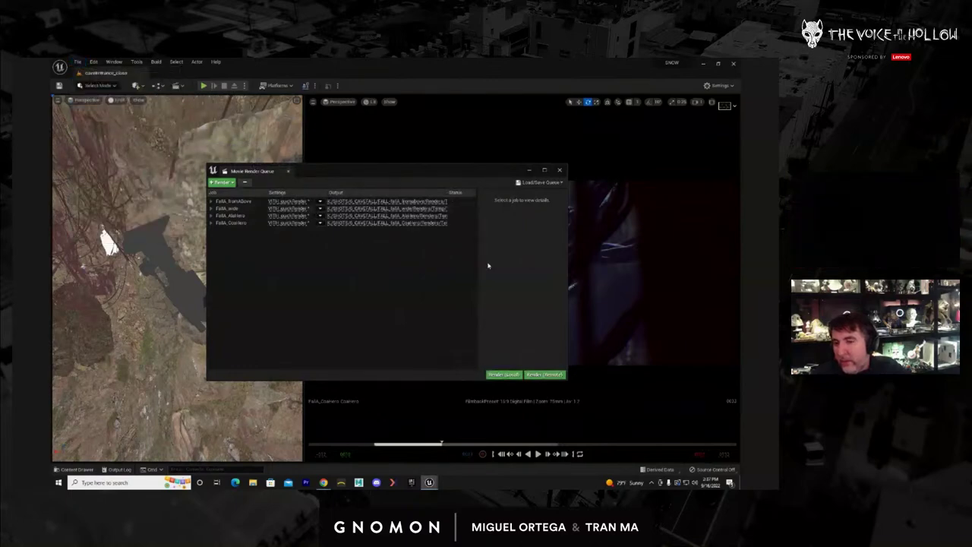
Move the Movie Render Queue window slightly and change the level editor's viewport layout to a single pane
left_click_drag(475, 171, 480, 153)
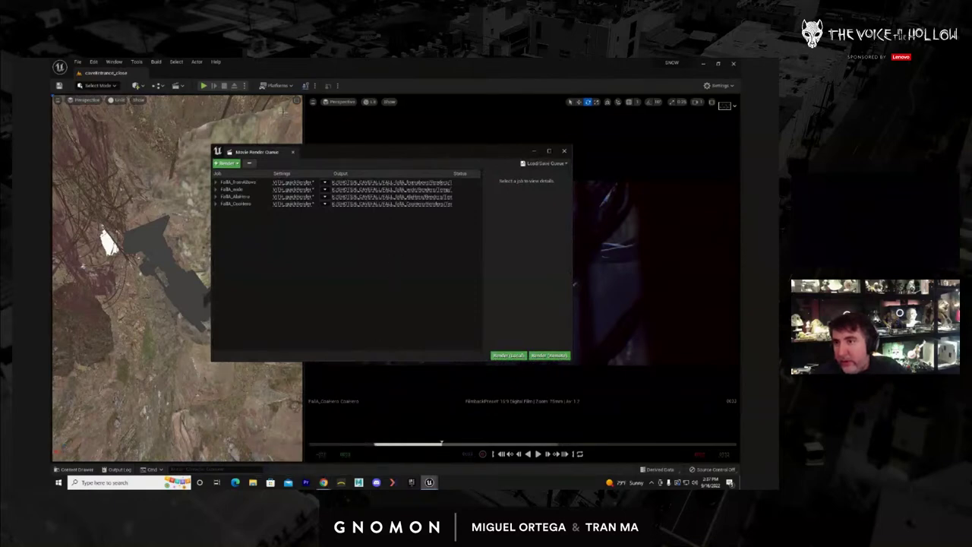
left_click(314, 103)
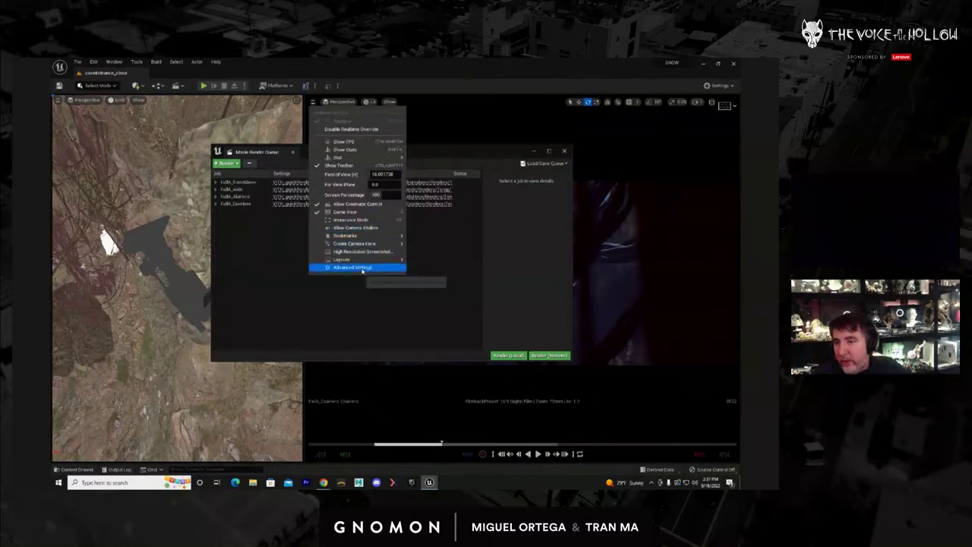
mouse_move(368, 261)
left_click(422, 277)
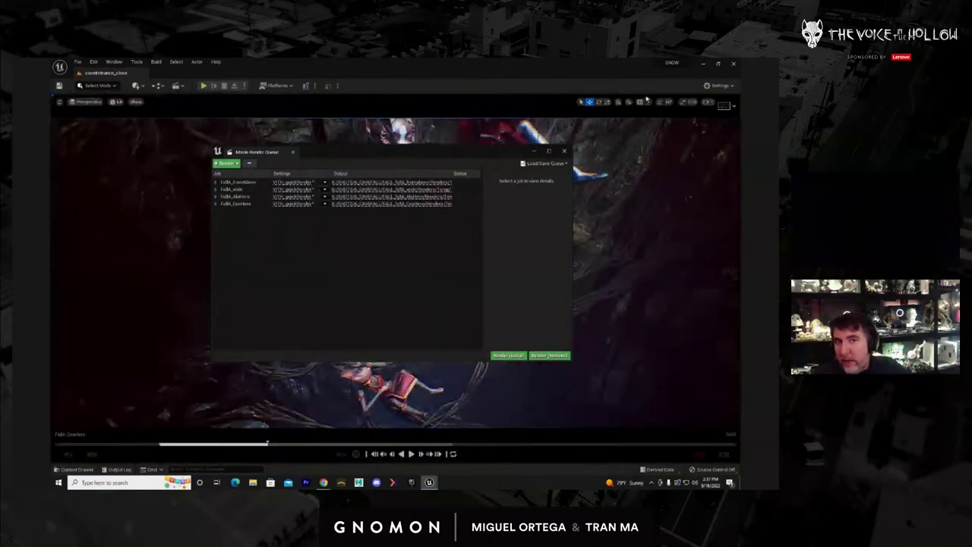
Set all engine scalability groups to Low quality and switch the viewport's view mode to Unlit
left_click(717, 85)
mouse_move(685, 186)
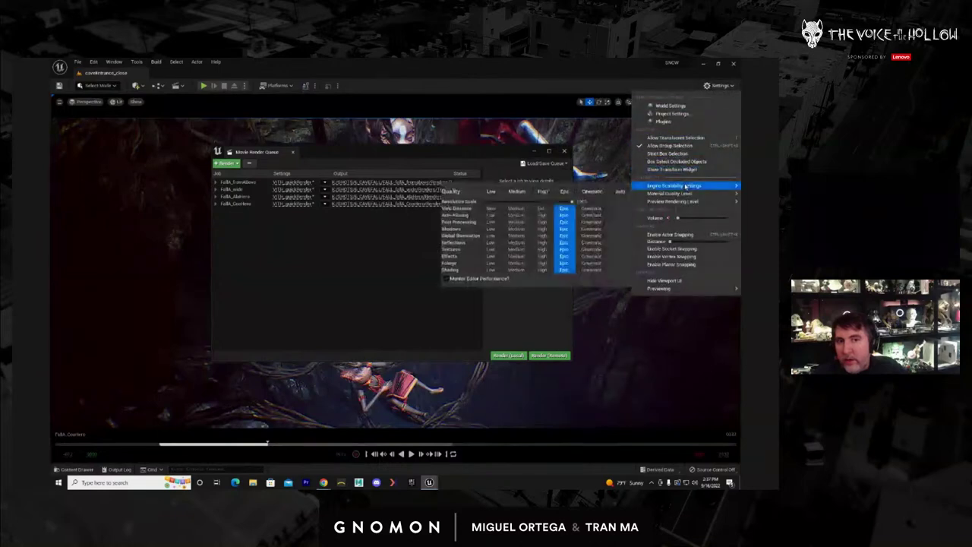
left_click(491, 192)
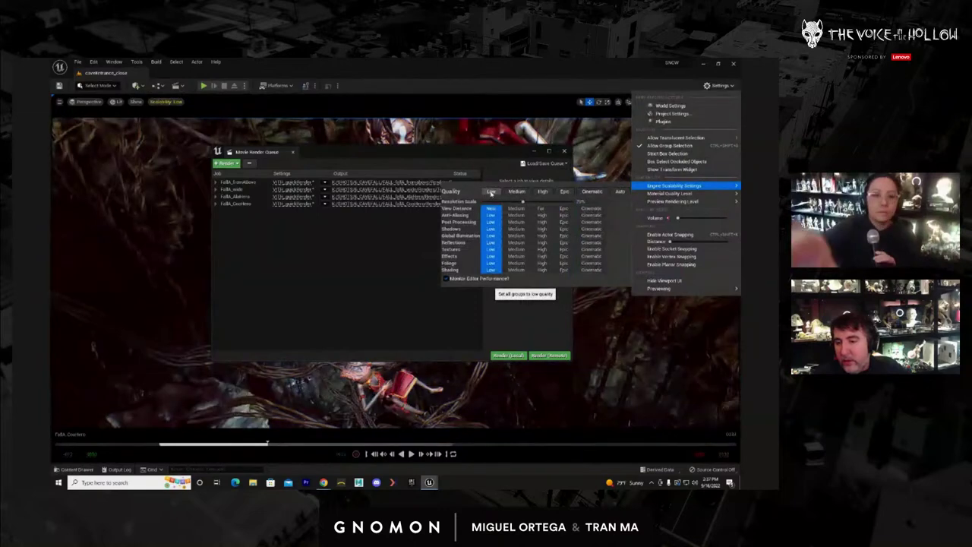
left_click(117, 102)
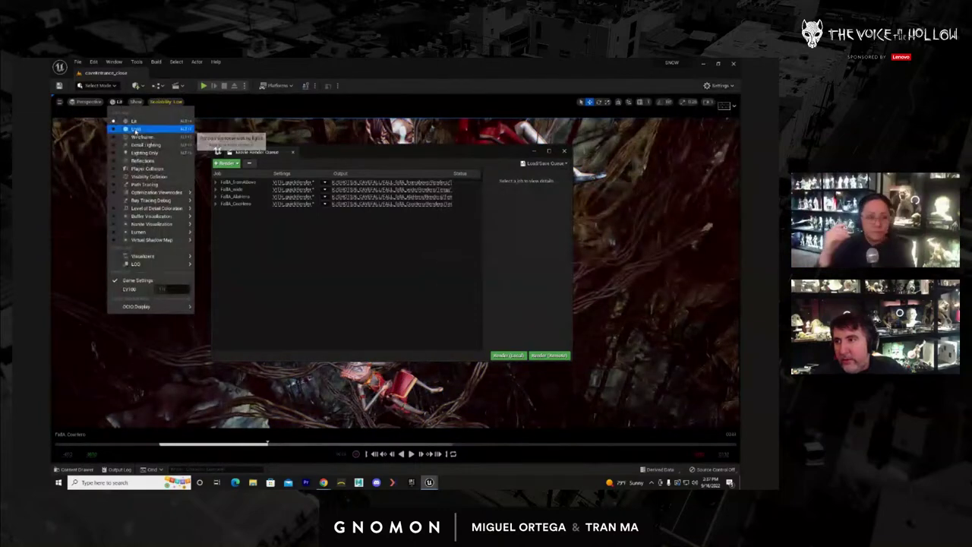
left_click(135, 128)
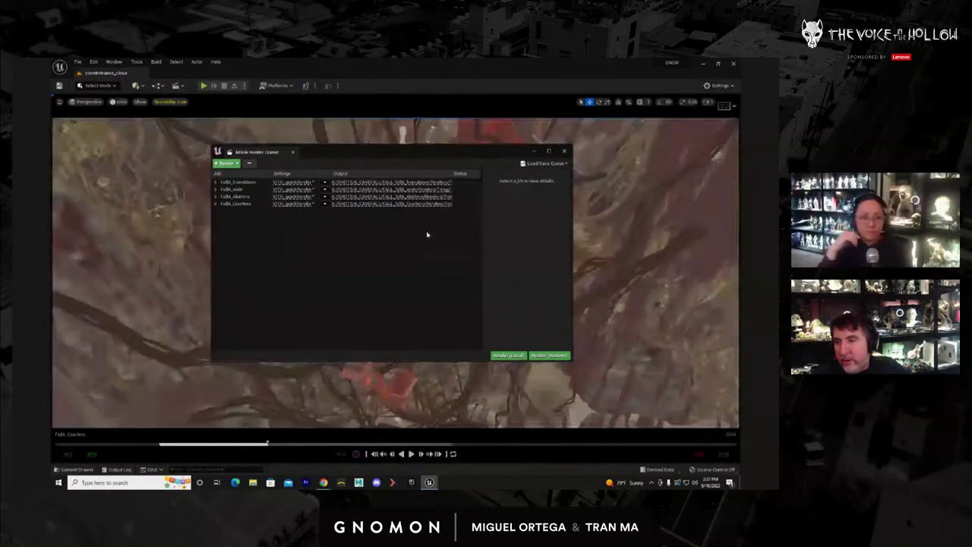
Render the queued cave-fall jobs locally, closing the Movie Render Queue when done, and save all unsaved levels and assets
left_click(520, 356)
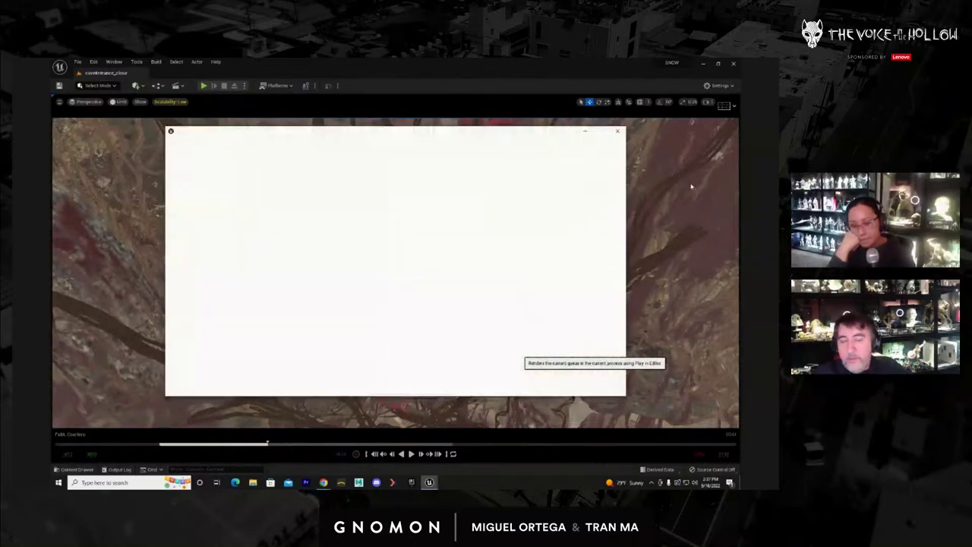
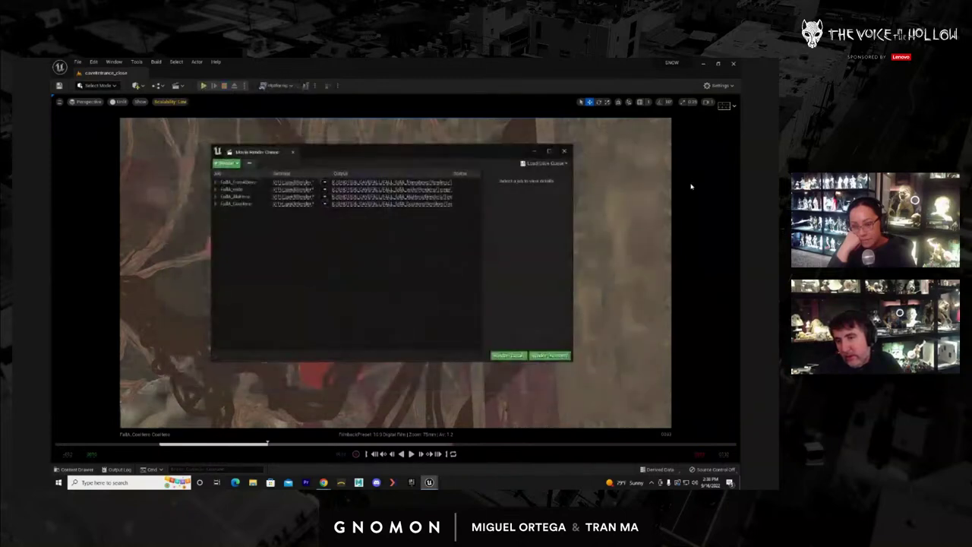
left_click(563, 151)
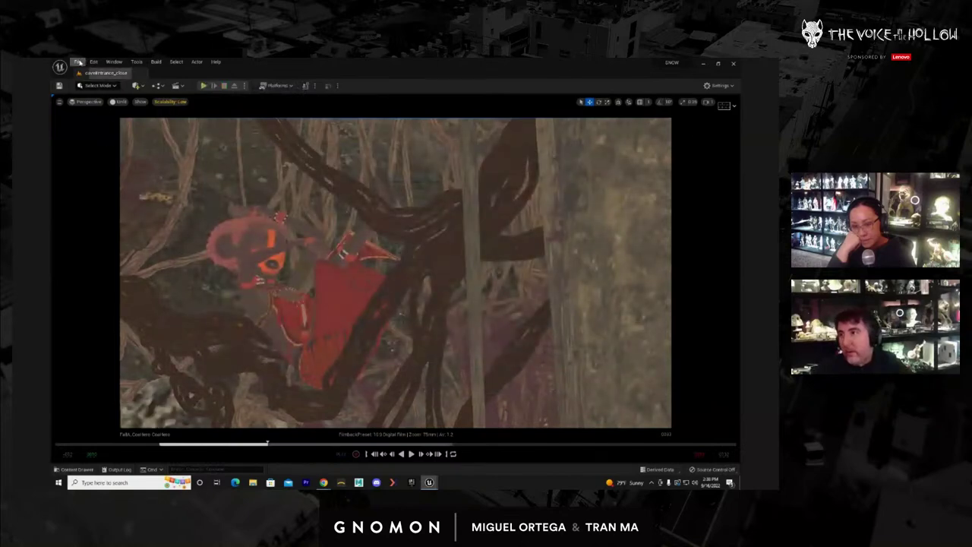
left_click(78, 62)
left_click(126, 143)
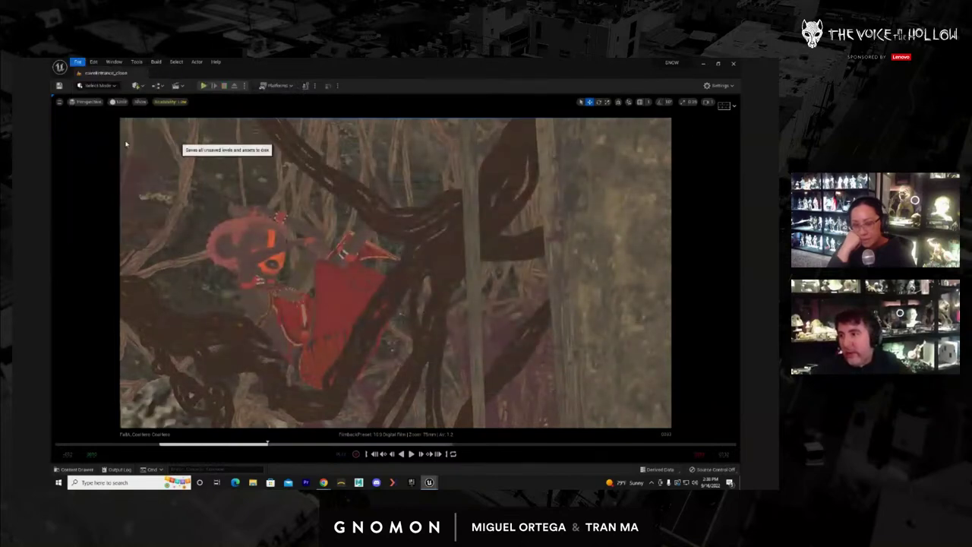
Minimize the Unreal Editor, switch to Premiere Pro and open the recent master edit project
left_click(704, 64)
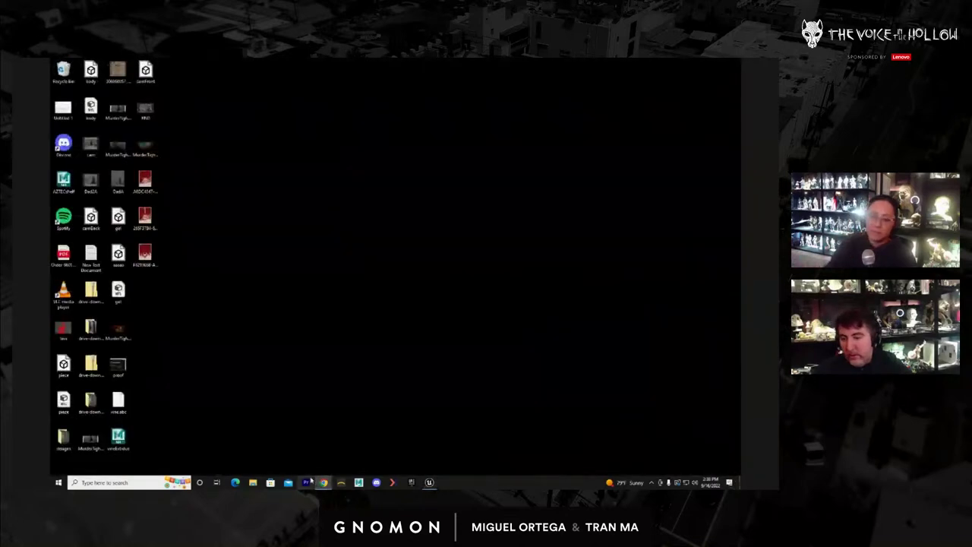
left_click(309, 484)
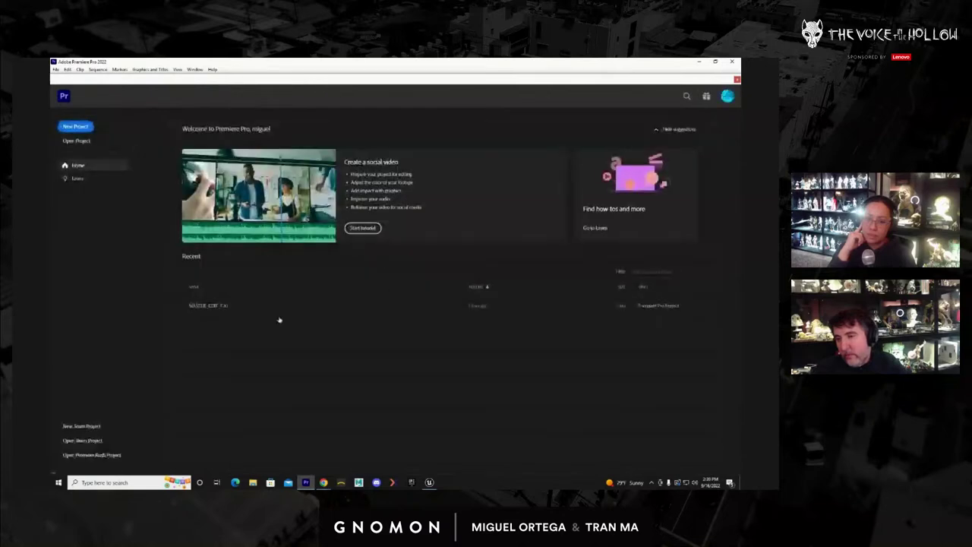
left_click(354, 307)
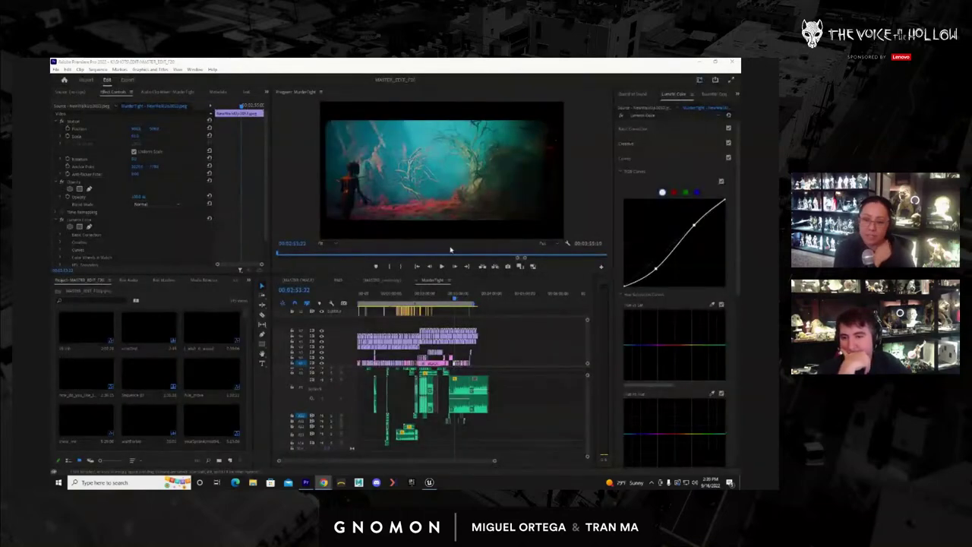
Switch to the RND sequence, return the playhead to the start and delete all video and audio clips from its timeline
left_click(344, 282)
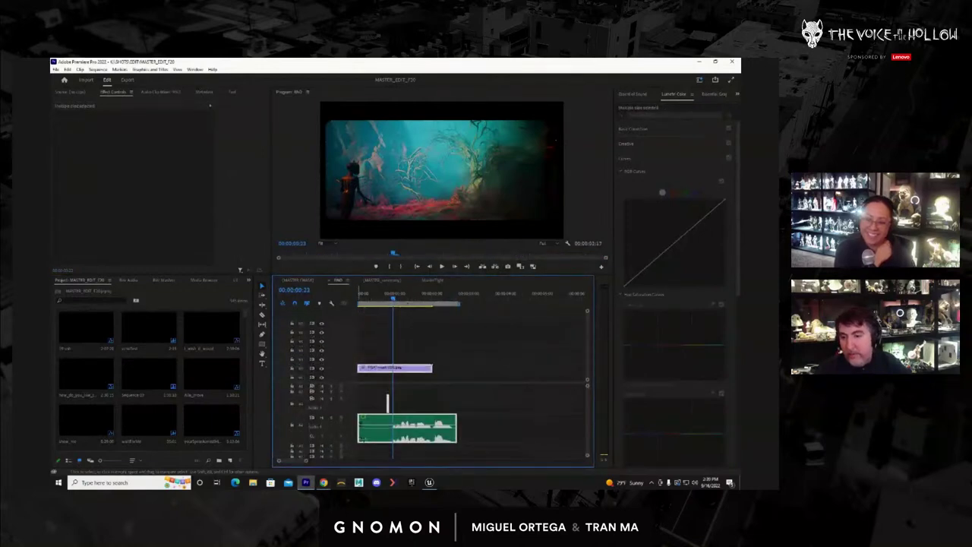
left_click(386, 299)
left_click_drag(384, 301, 357, 302)
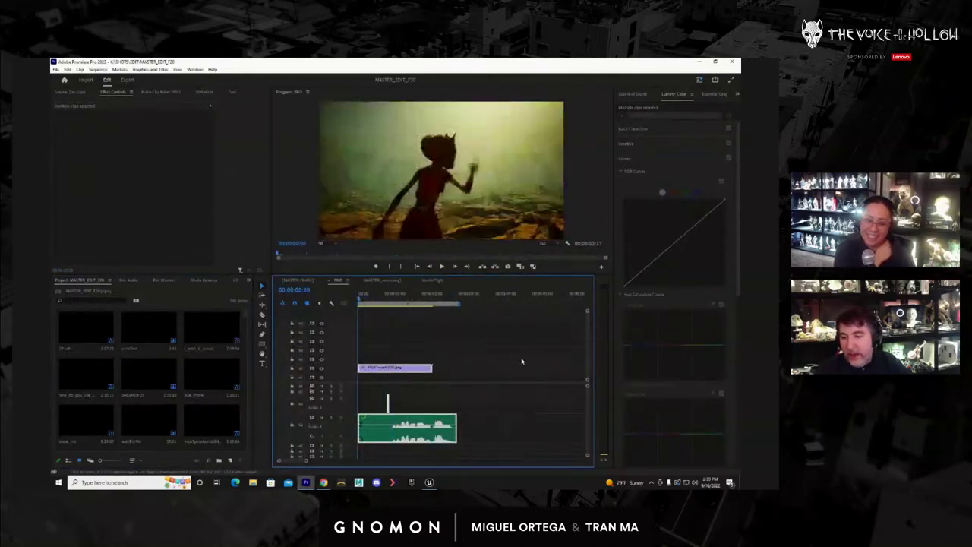
left_click_drag(510, 343, 344, 471)
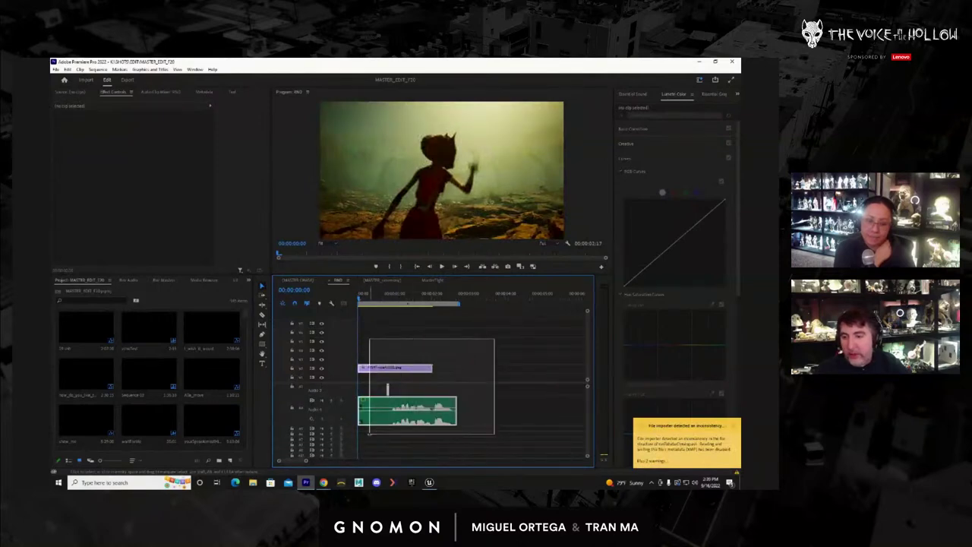
key("Delete")
left_click(392, 299)
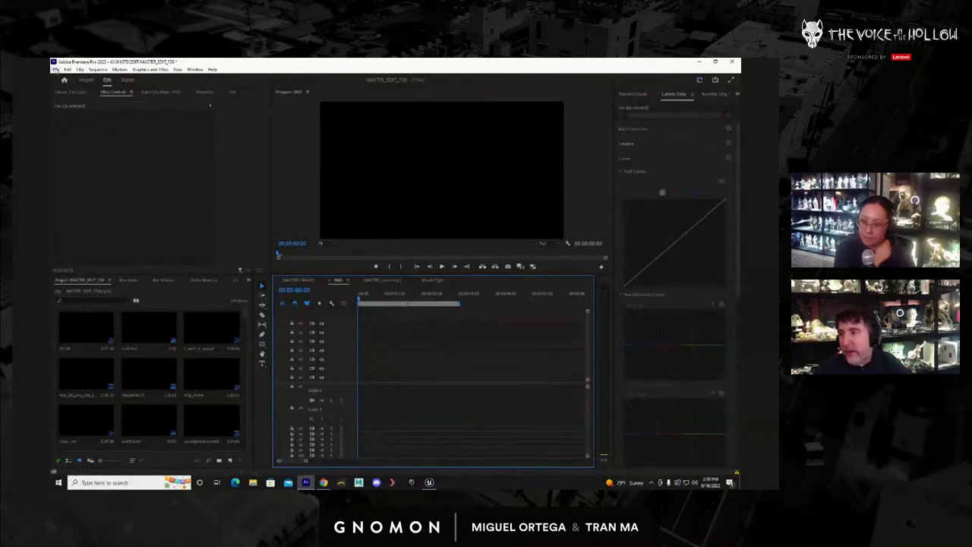
Import the FallA_wide frames from SHOTS/6_CAVEFALL/FALL_fallA_wide/Renders/Temp/1 as an image sequence, starting at frame 0010
left_click(54, 68)
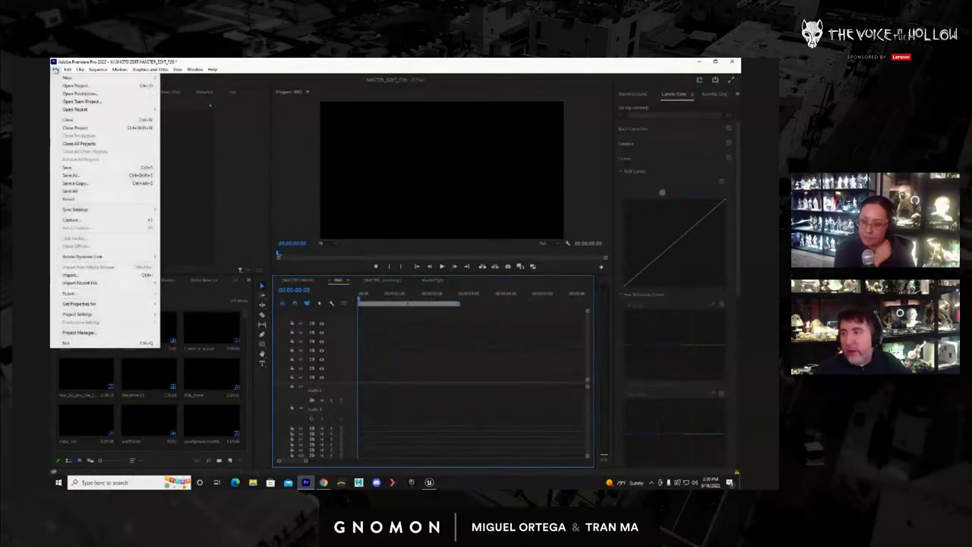
left_click(128, 275)
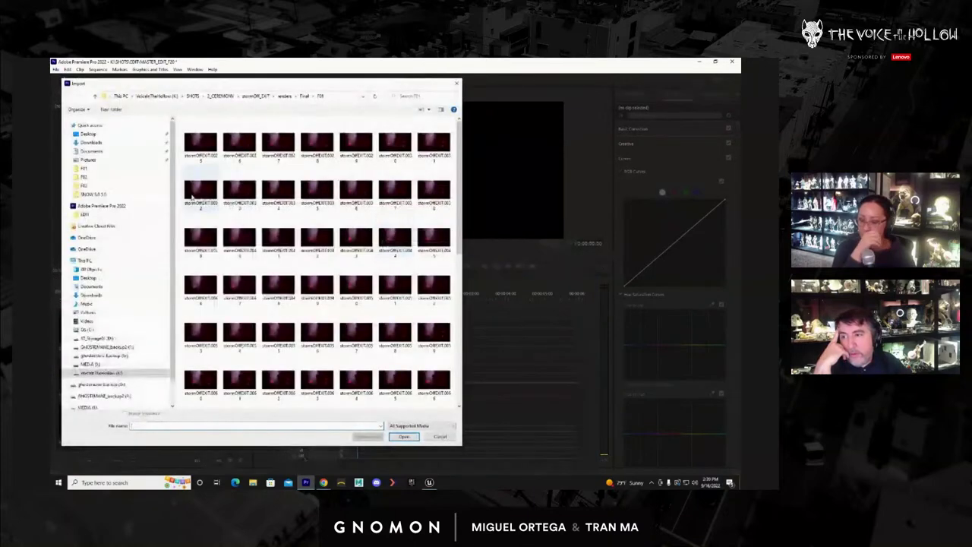
left_click(224, 96)
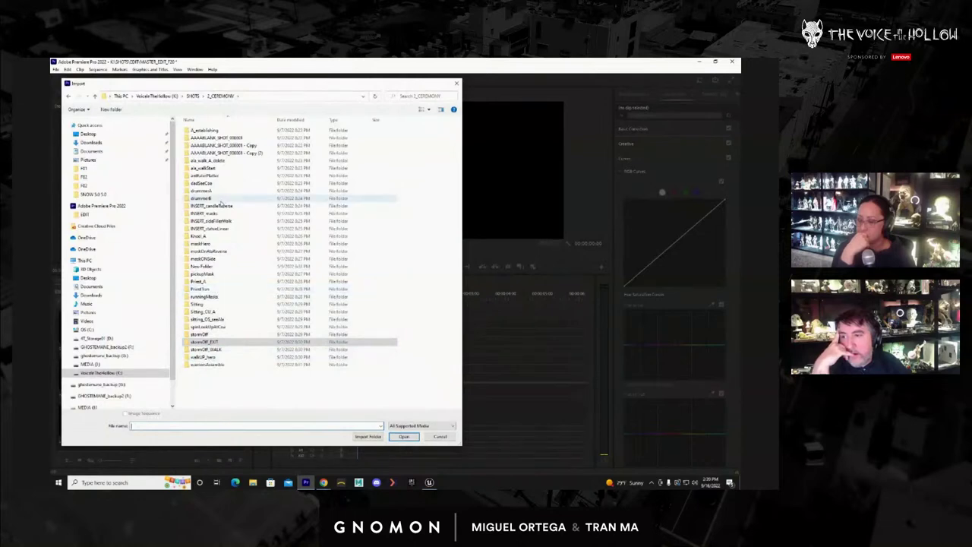
left_click(192, 95)
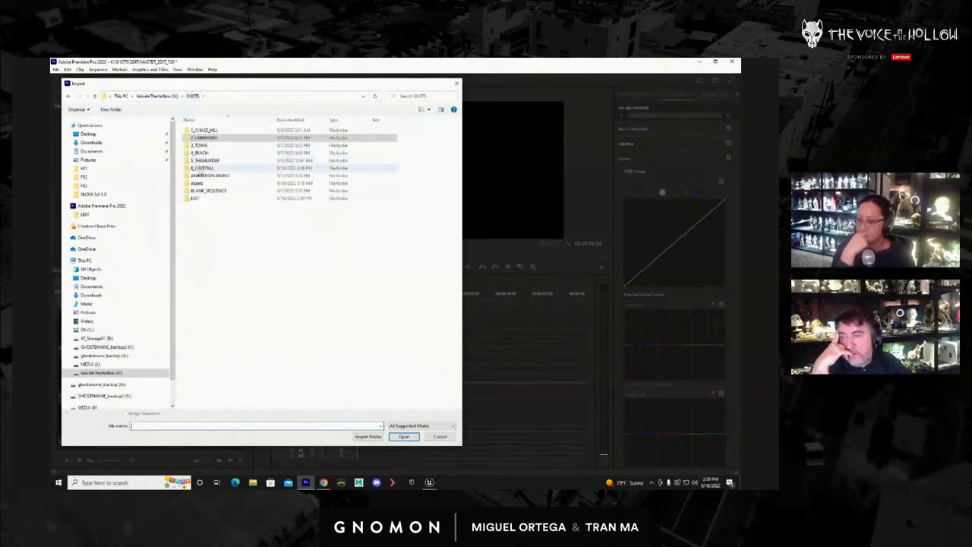
double_click(203, 160)
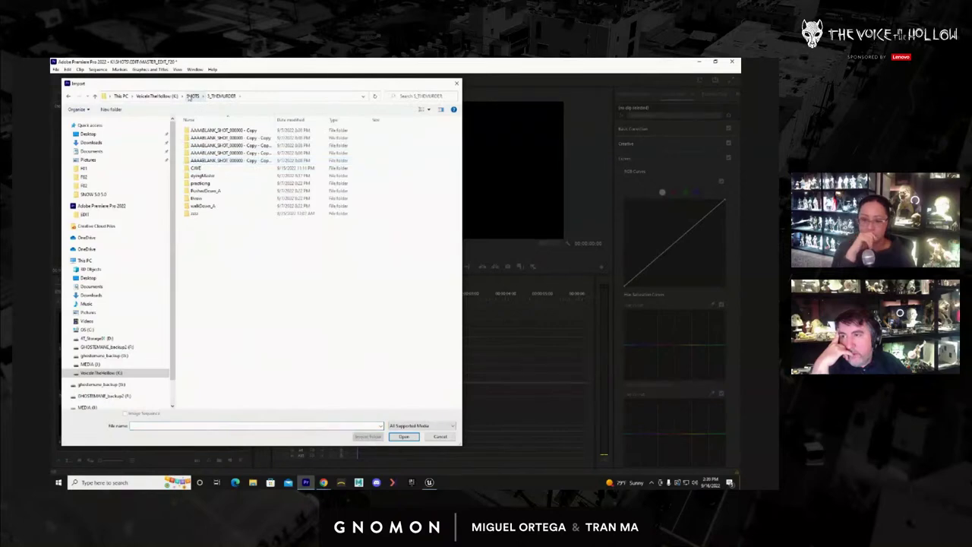
left_click(192, 96)
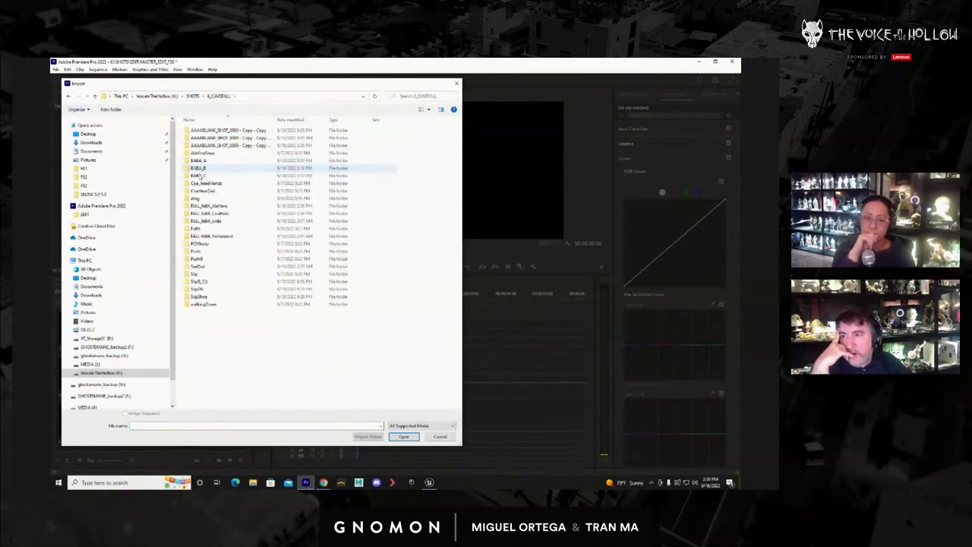
double_click(208, 221)
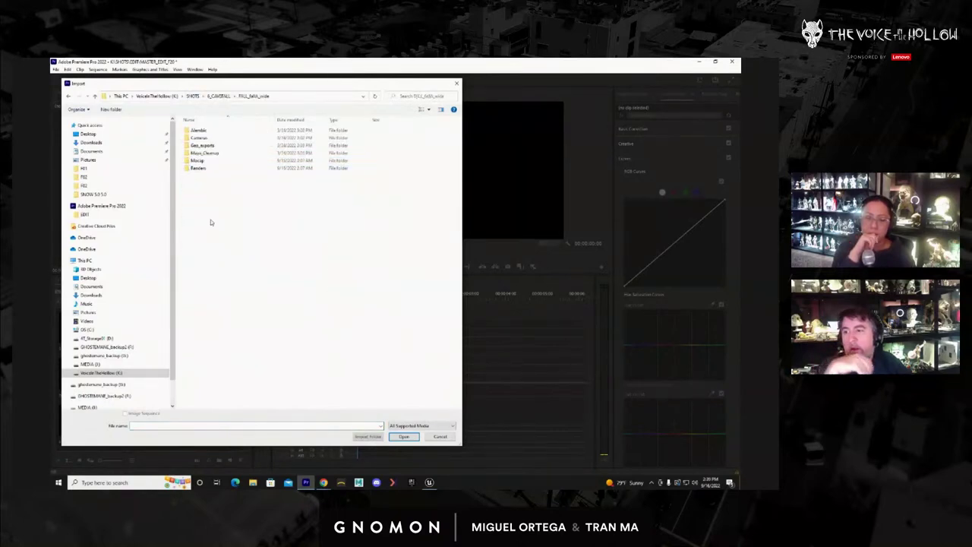
double_click(199, 168)
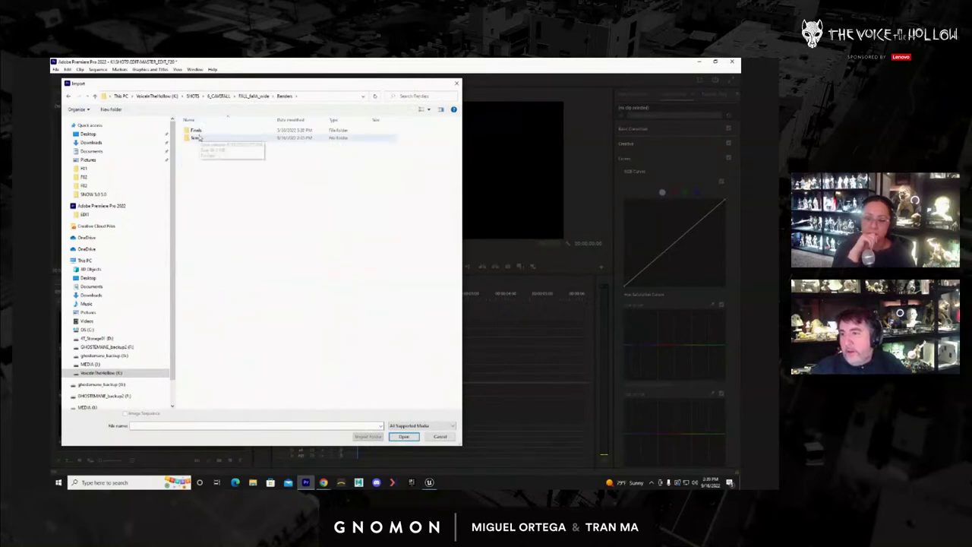
double_click(199, 138)
double_click(192, 130)
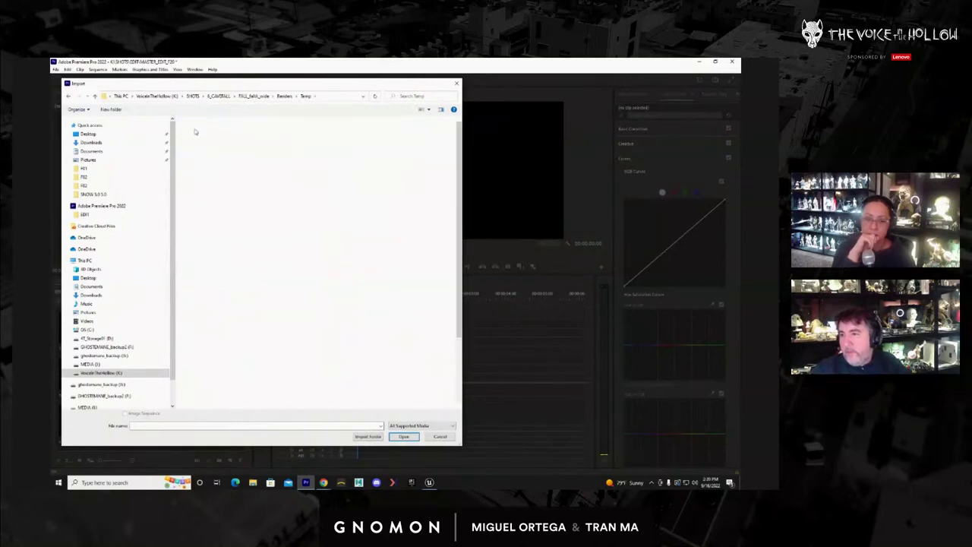
left_click(144, 414)
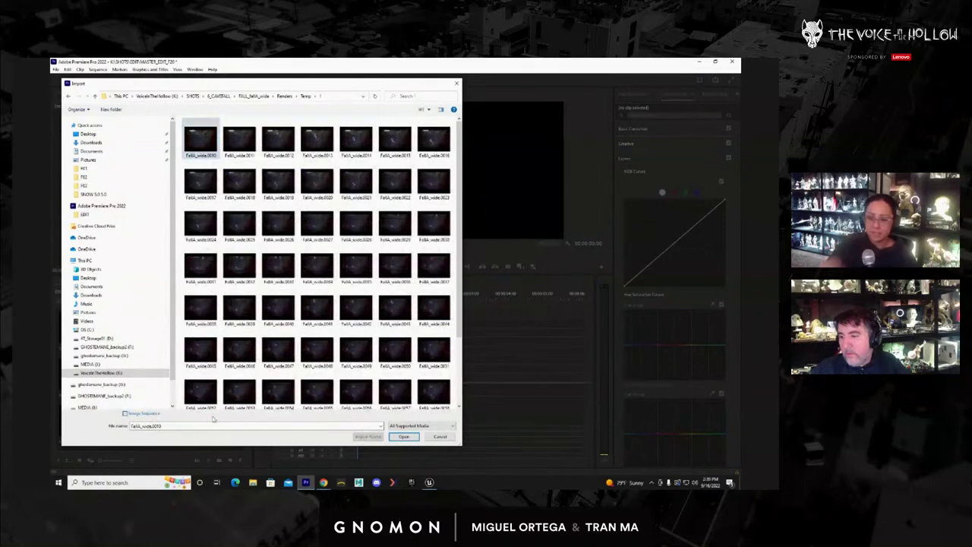
left_click(404, 438)
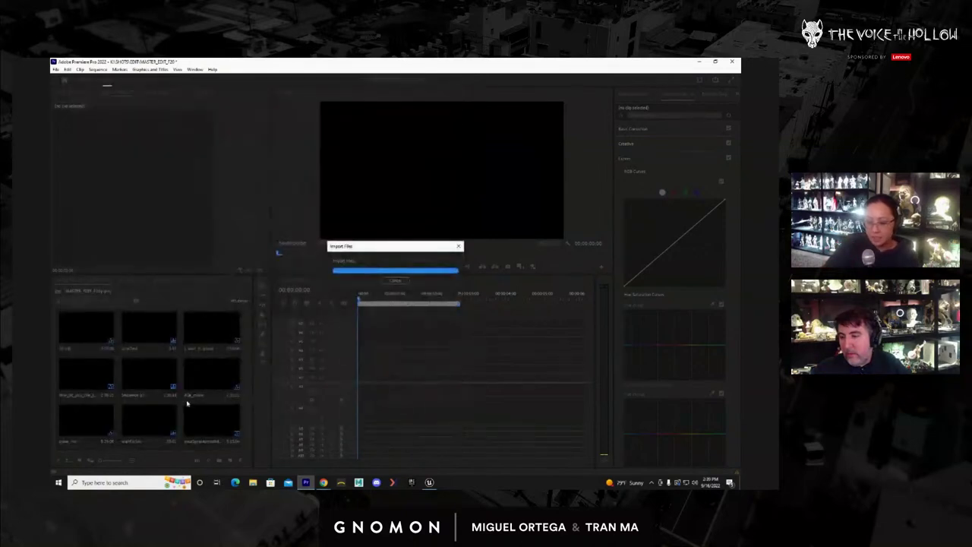
Add the imported FallA_wide clip to the RND timeline and change the sequence settings to match it
left_click_drag(150, 433, 363, 374)
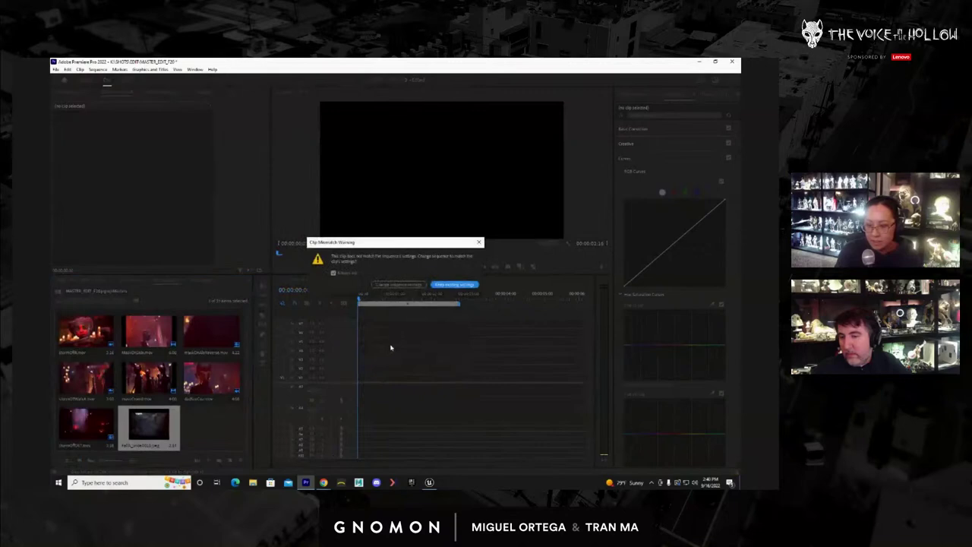
left_click(399, 285)
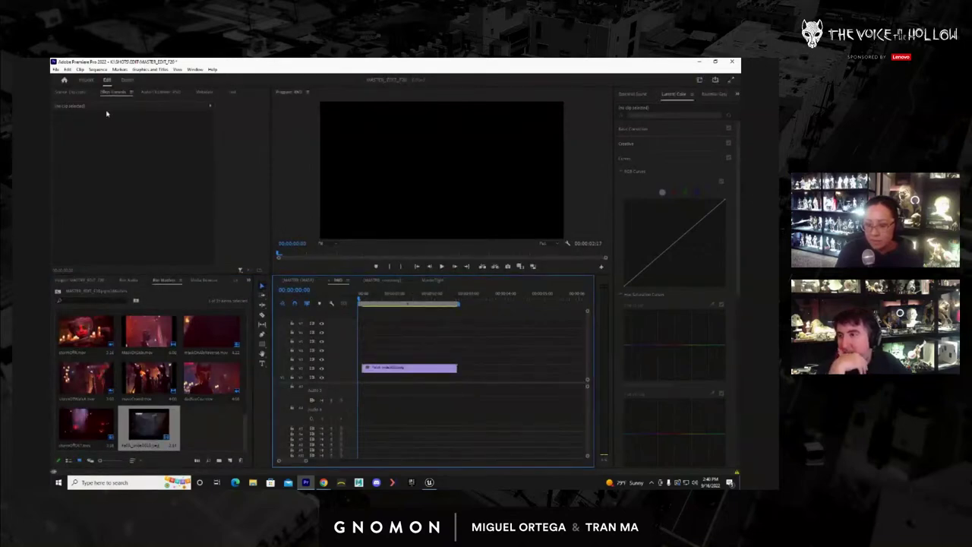
Check the sequence settings and the FallA_wide clip's Interpret Footage settings without changing them
left_click(100, 69)
left_click(106, 79)
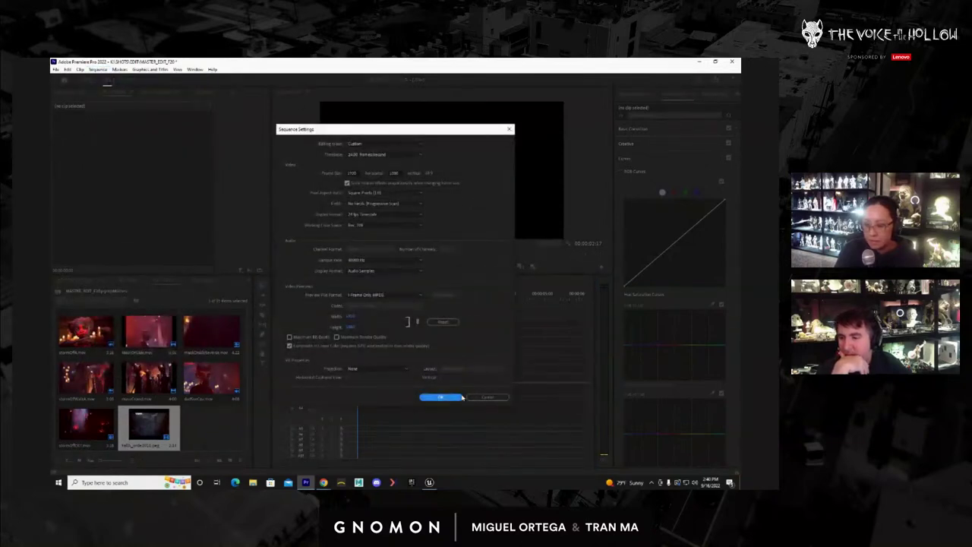
left_click(486, 397)
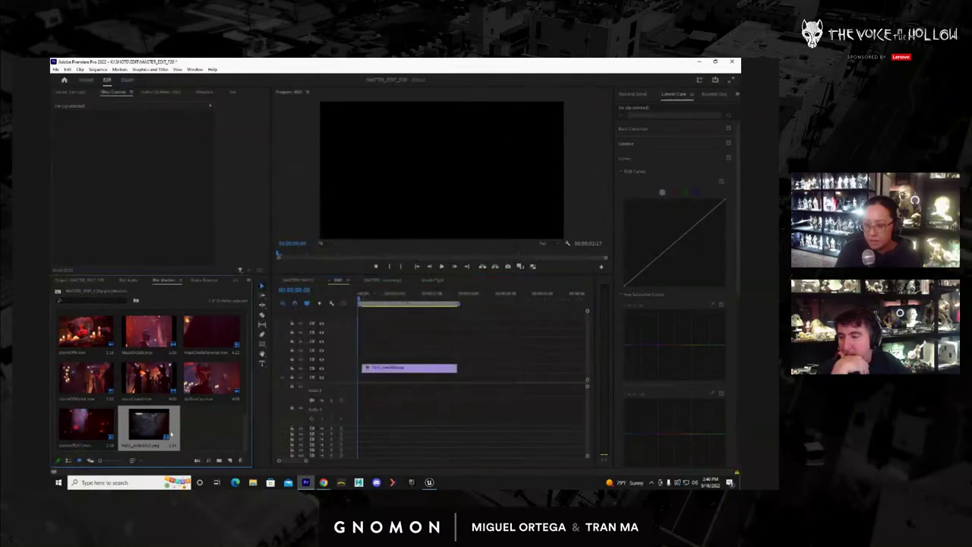
right_click(171, 434)
mouse_move(215, 158)
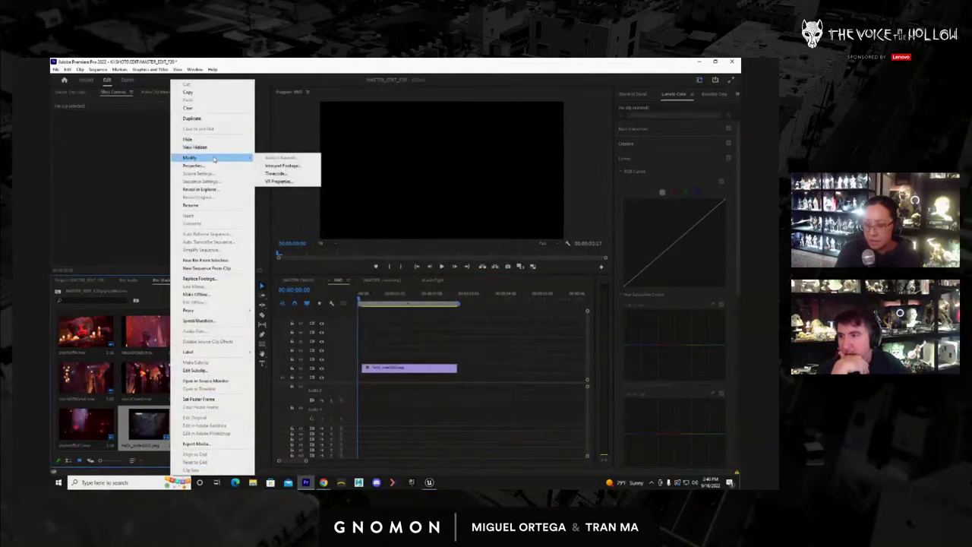
left_click(282, 165)
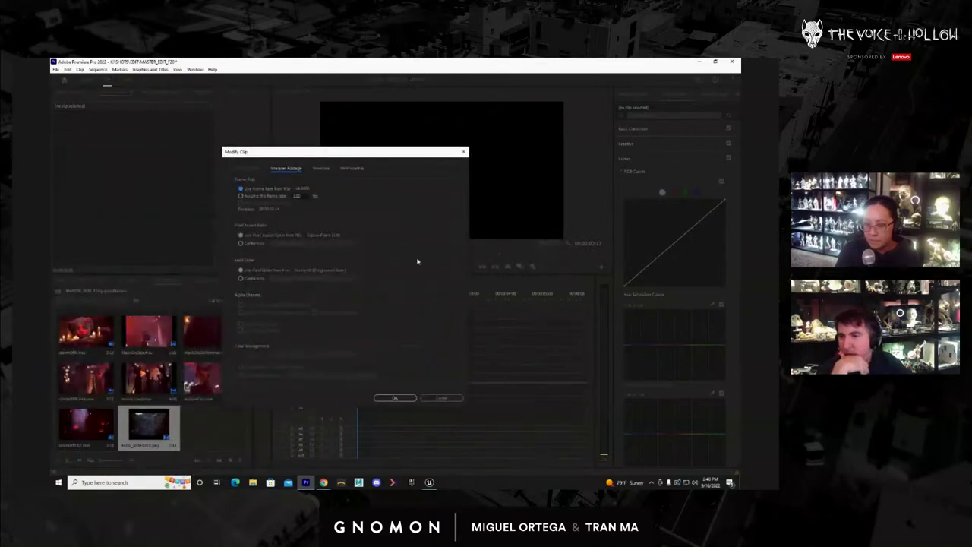
left_click(441, 397)
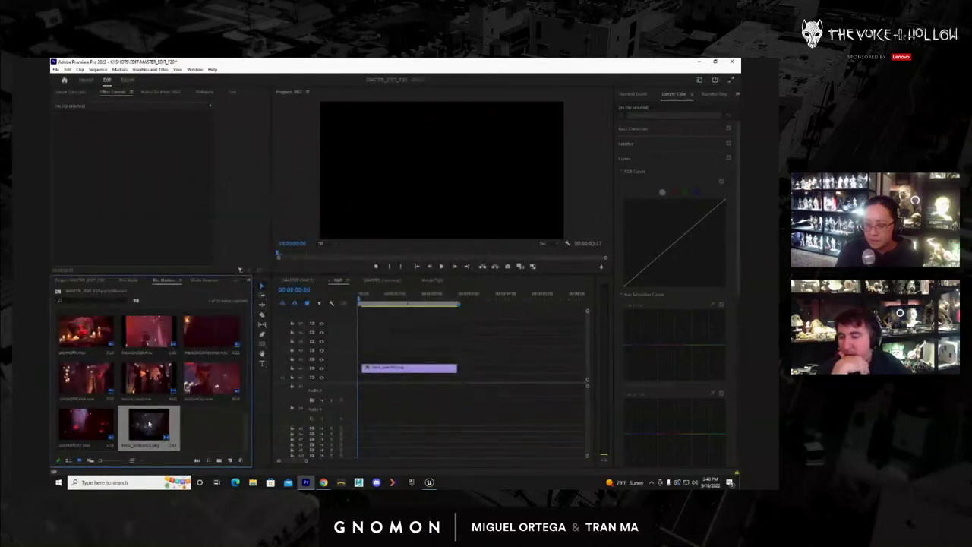
Place the FallA_wide clip at the very start of the RND timeline and scrub to 00:00:01:12 to preview it
left_click_drag(150, 425, 387, 368)
left_click_drag(357, 307, 412, 319)
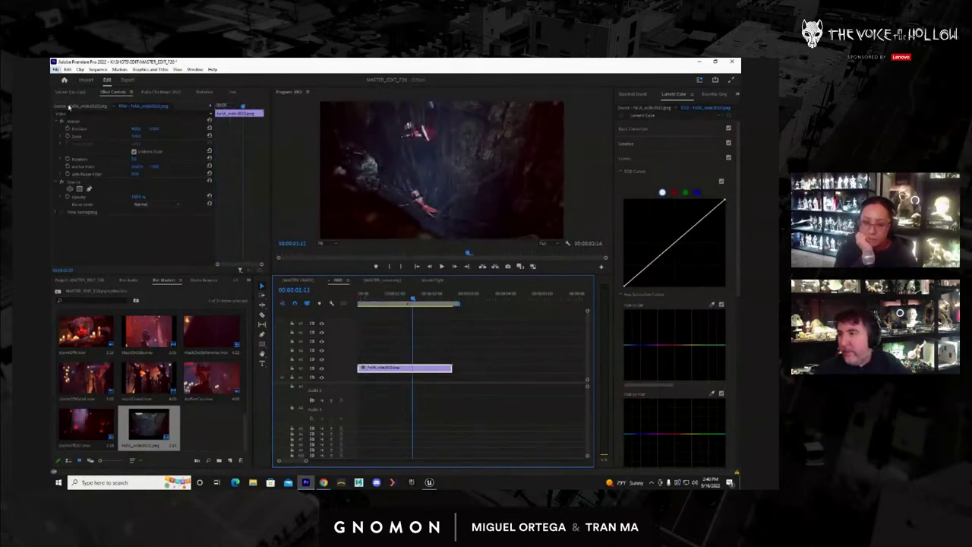
Import the FallA_fromAbove frames from 6_CAVEFALL/FALL-fallA_fromabove/Renders/Temp/1 as an image sequence, starting at frame 0010
left_click(55, 70)
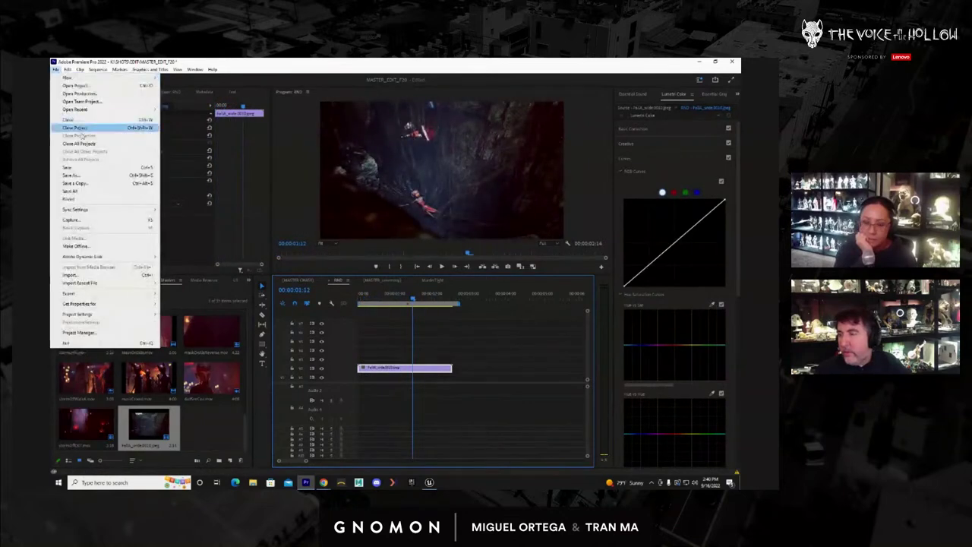
left_click(103, 275)
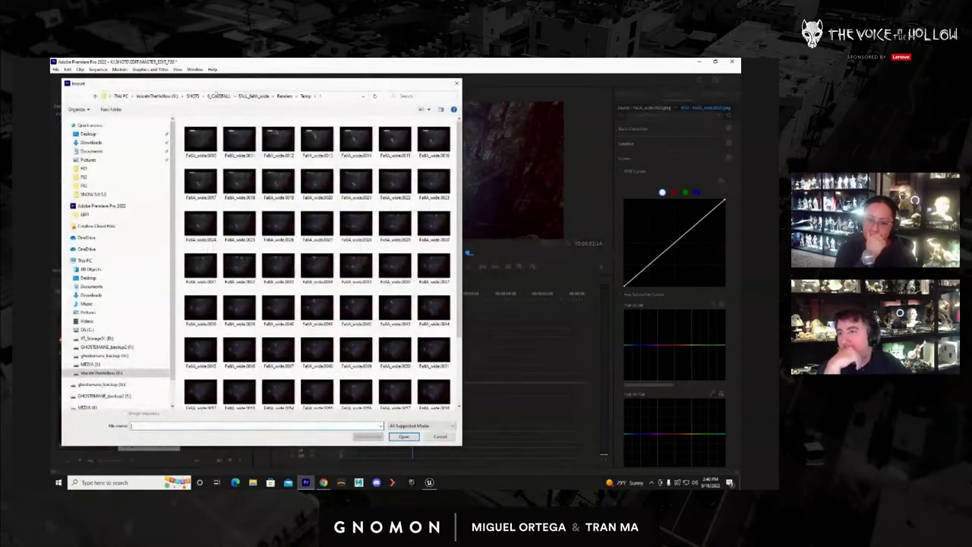
left_click(218, 97)
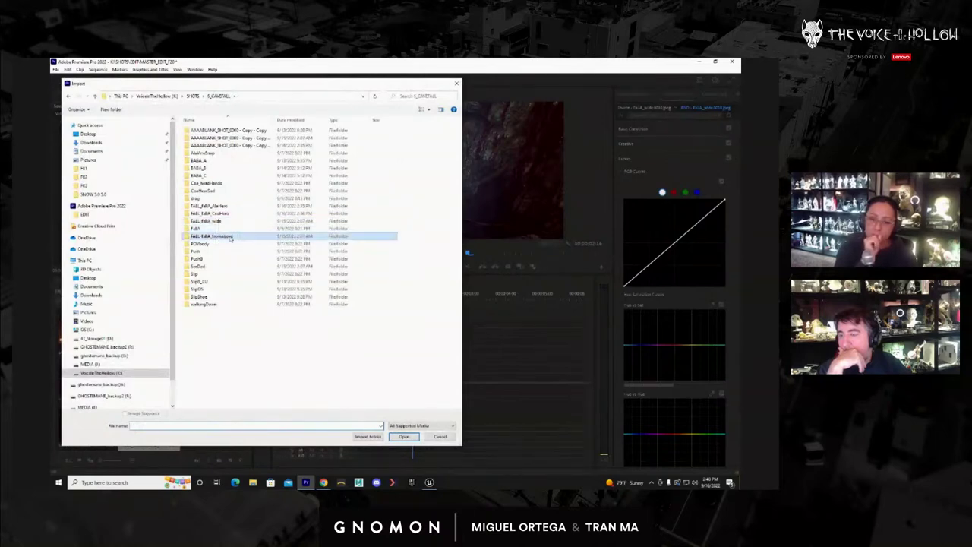
double_click(213, 236)
double_click(198, 168)
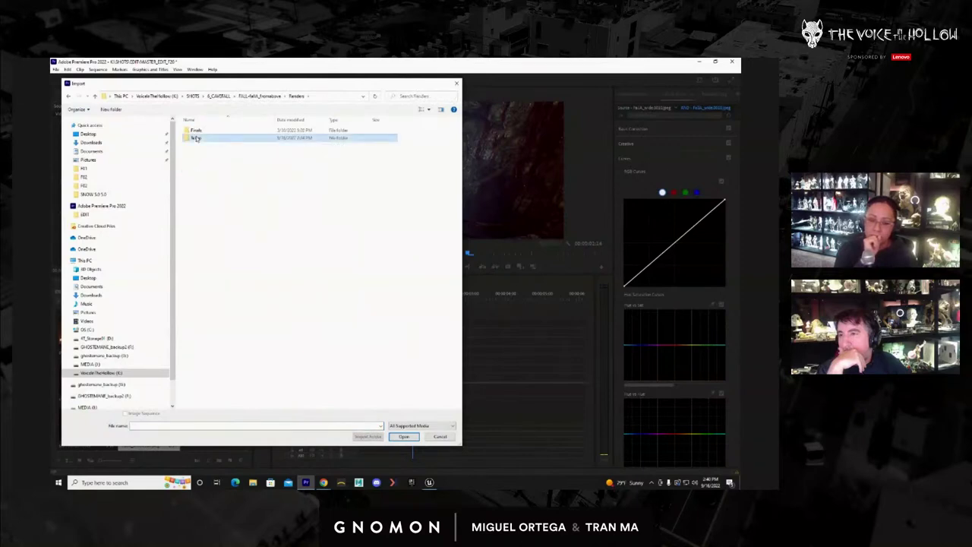
double_click(196, 137)
double_click(195, 130)
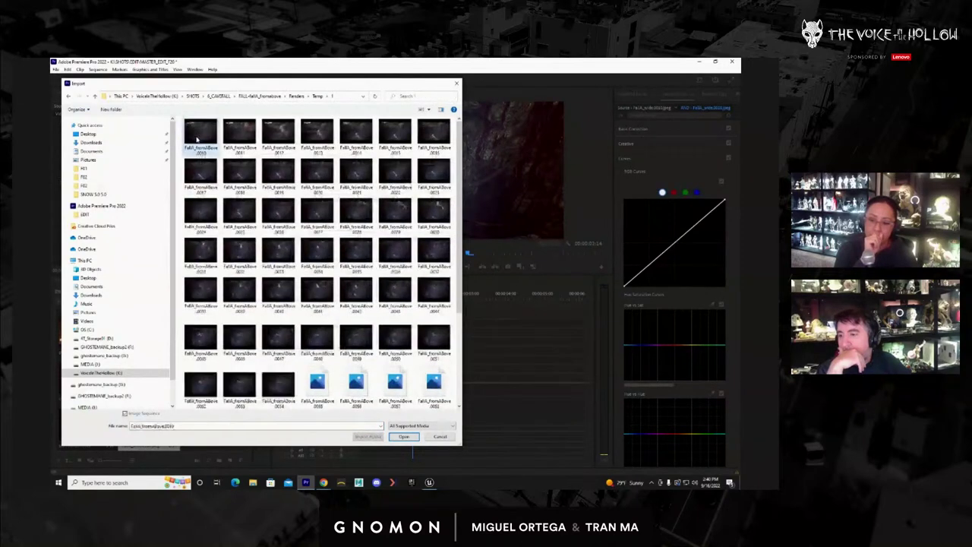
double_click(196, 138)
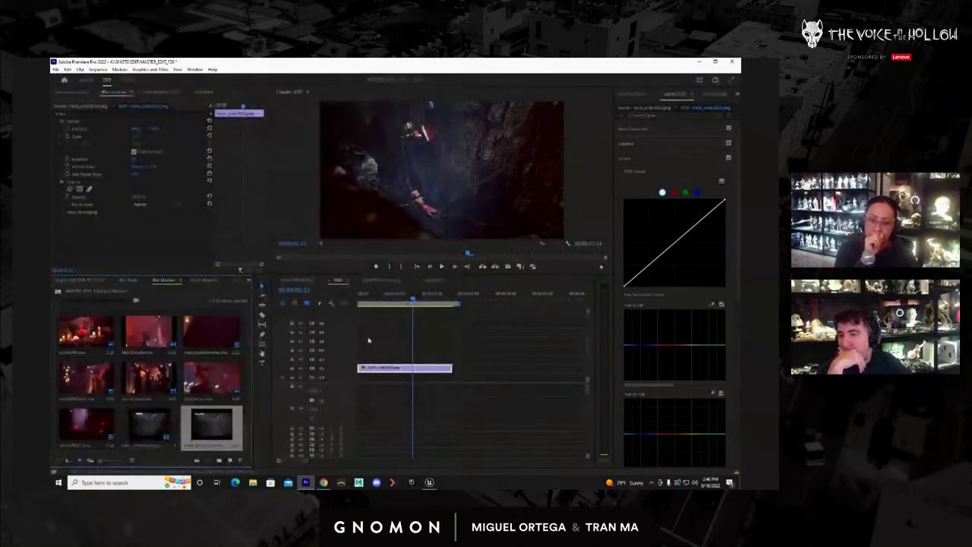
Place the FallA_fromAbove clip on the track above FallA_wide at the start of the RND timeline and play it back
left_click_drag(280, 409, 355, 362)
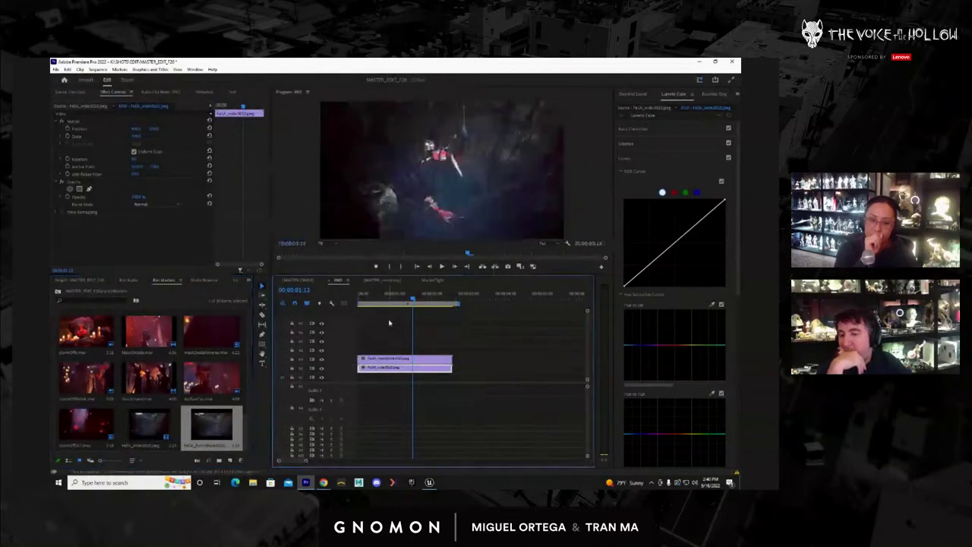
left_click(403, 301)
key("space")
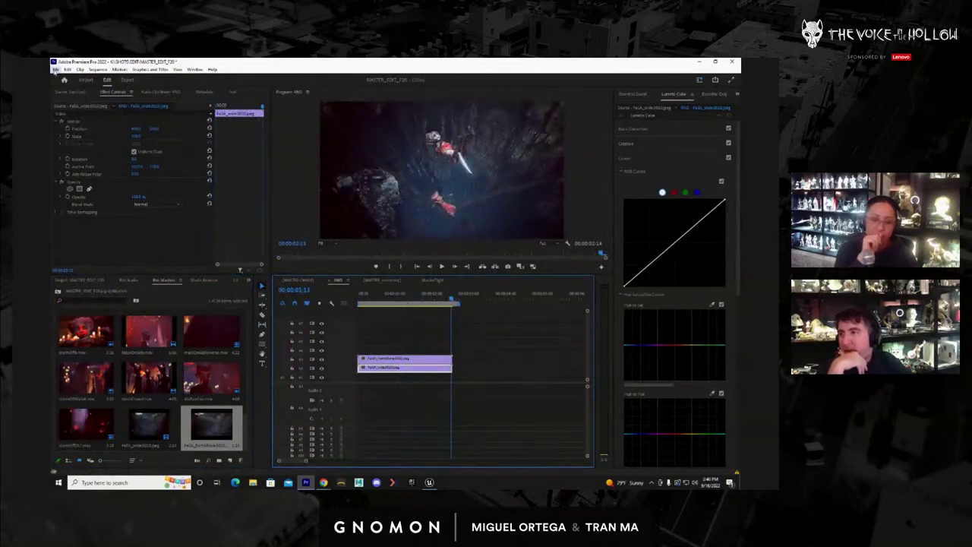
Import the FallA_CoaHero image sequence from its Renders/Temp/1 folder, starting at frame 0010, and stack it above the FallA_fromAbove clip
left_click(55, 69)
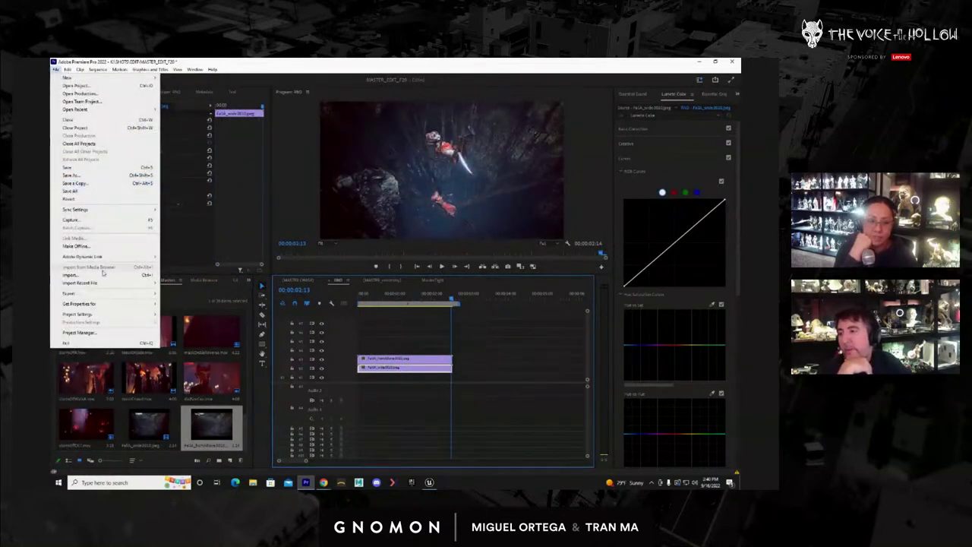
left_click(76, 274)
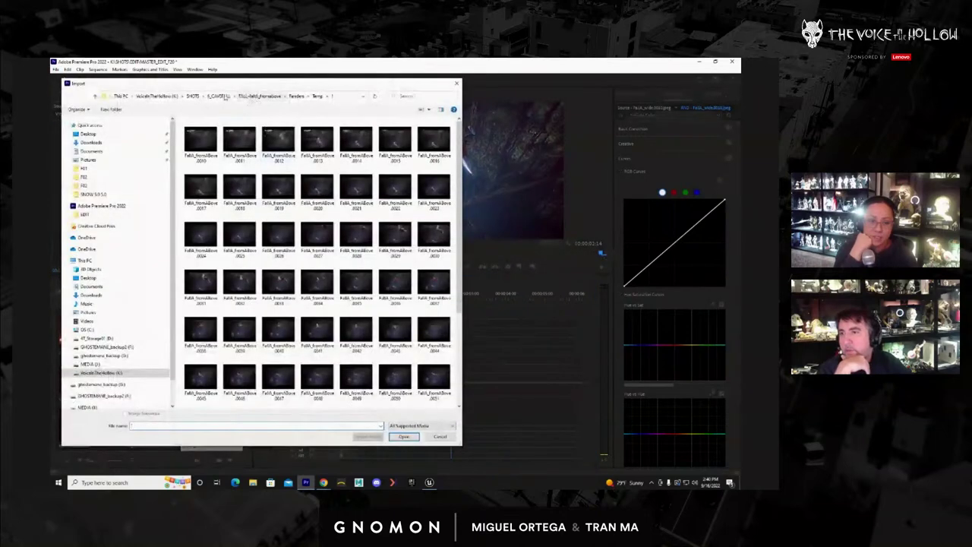
left_click(220, 96)
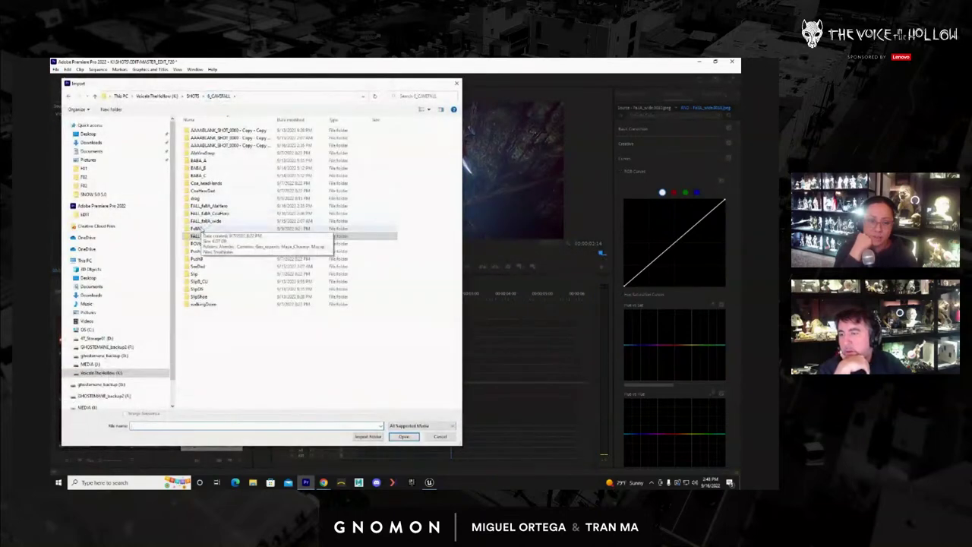
double_click(211, 215)
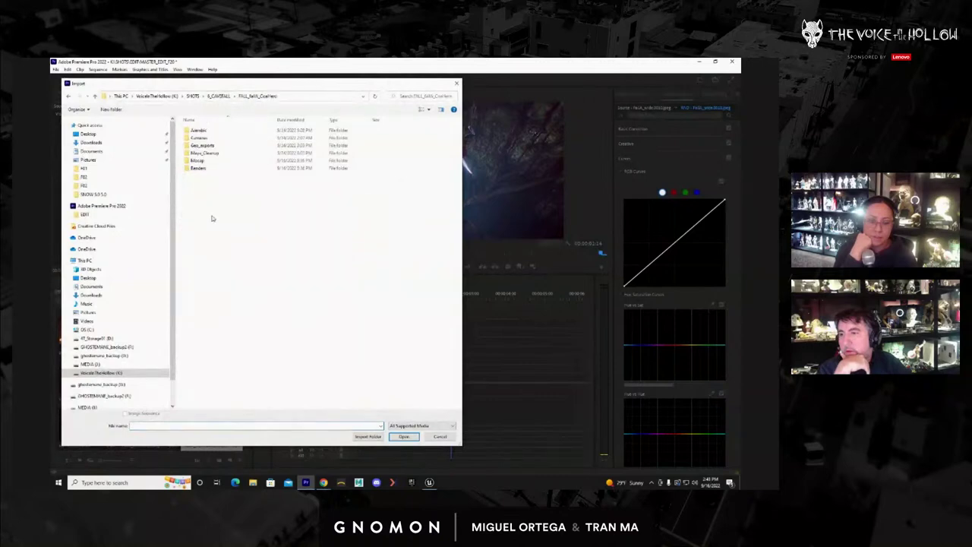
double_click(196, 167)
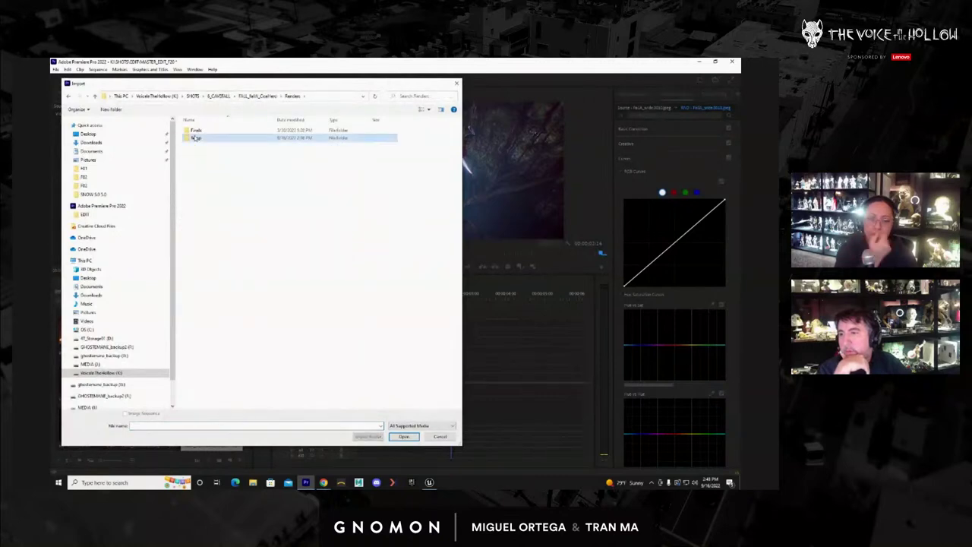
double_click(195, 138)
double_click(193, 131)
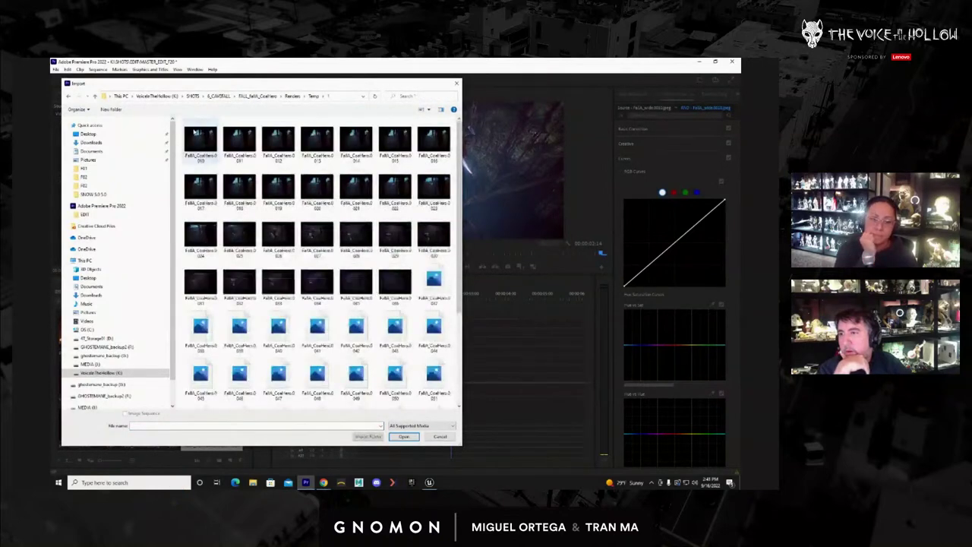
double_click(198, 137)
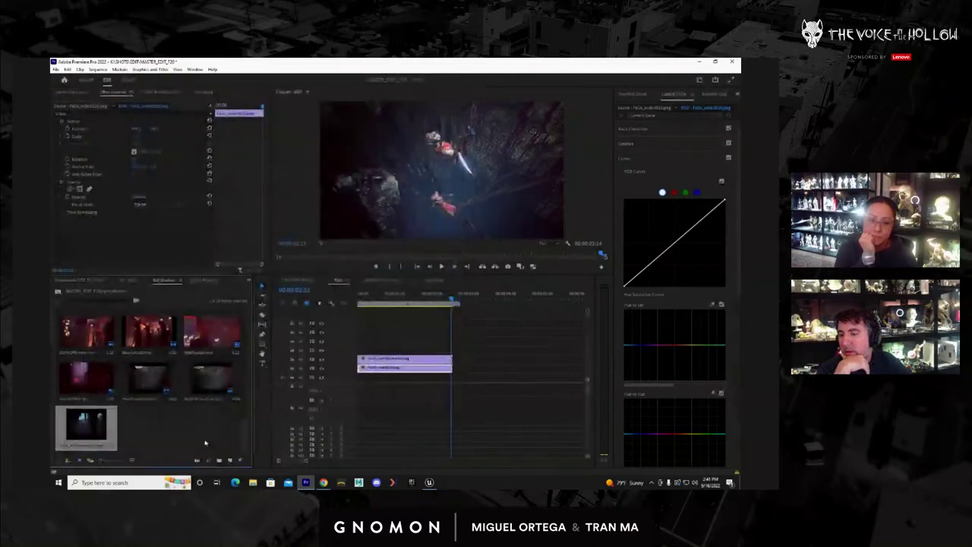
left_click_drag(80, 431, 363, 350)
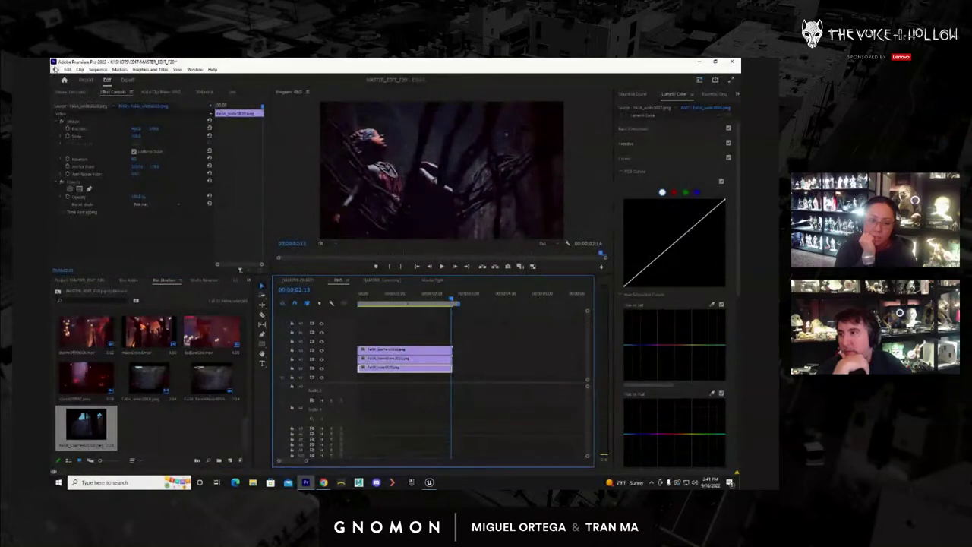
Import the FallA_AlaHero image sequence from its Renders/Temp/1 folder, starting at frame 0010, and stack it above the FallA_CoaHero clip
left_click(55, 69)
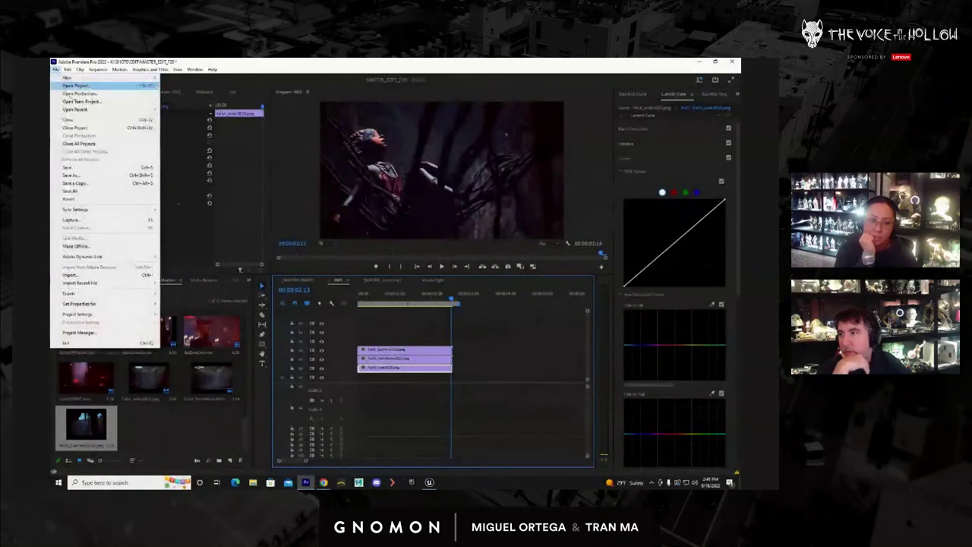
left_click(106, 274)
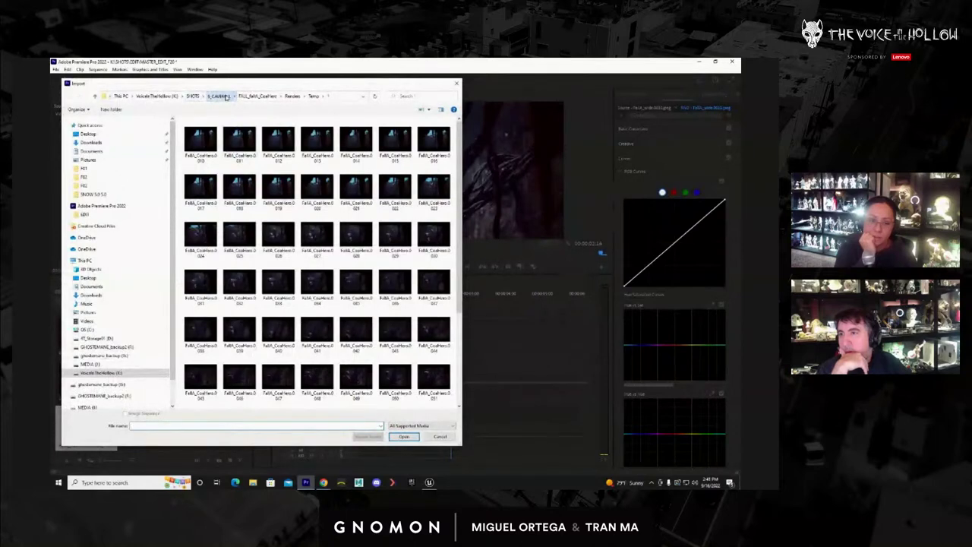
left_click(226, 97)
double_click(217, 210)
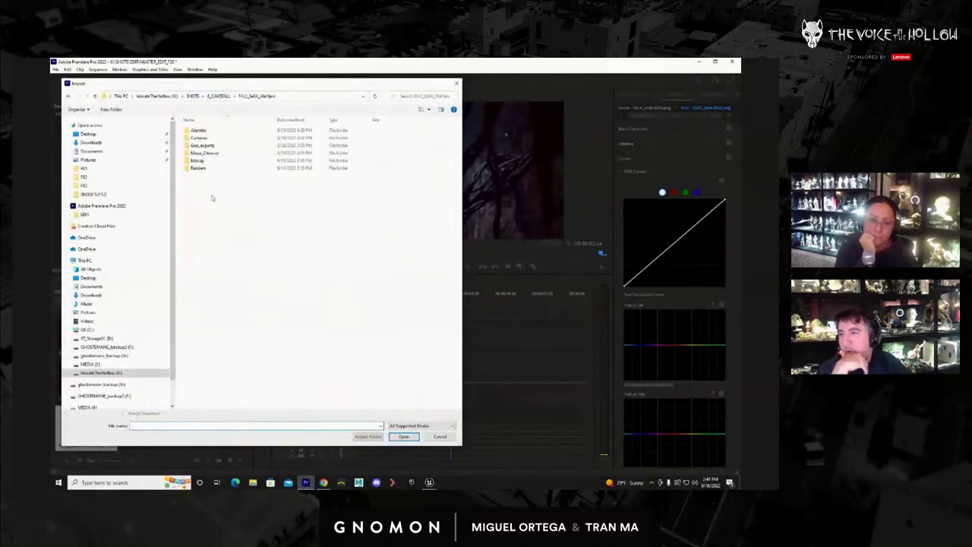
double_click(194, 168)
double_click(194, 138)
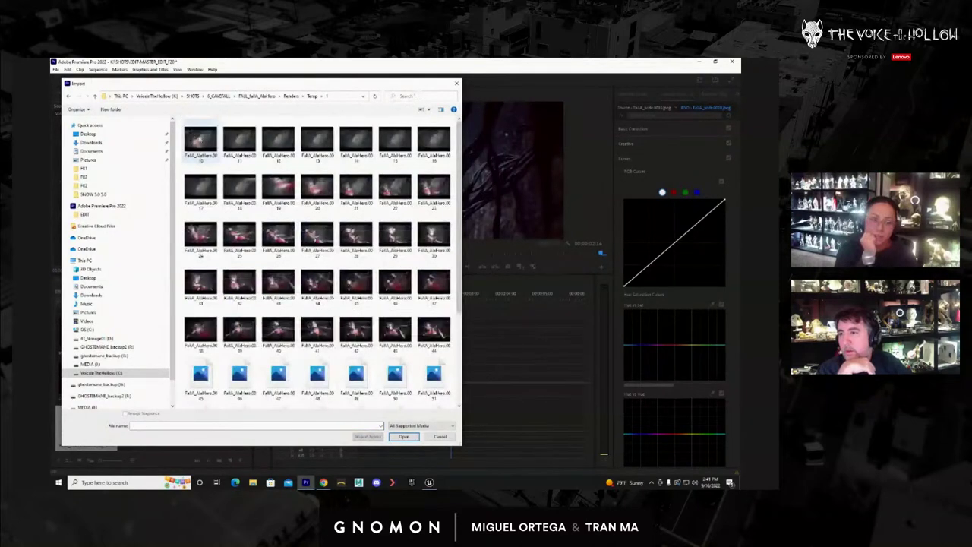
double_click(192, 138)
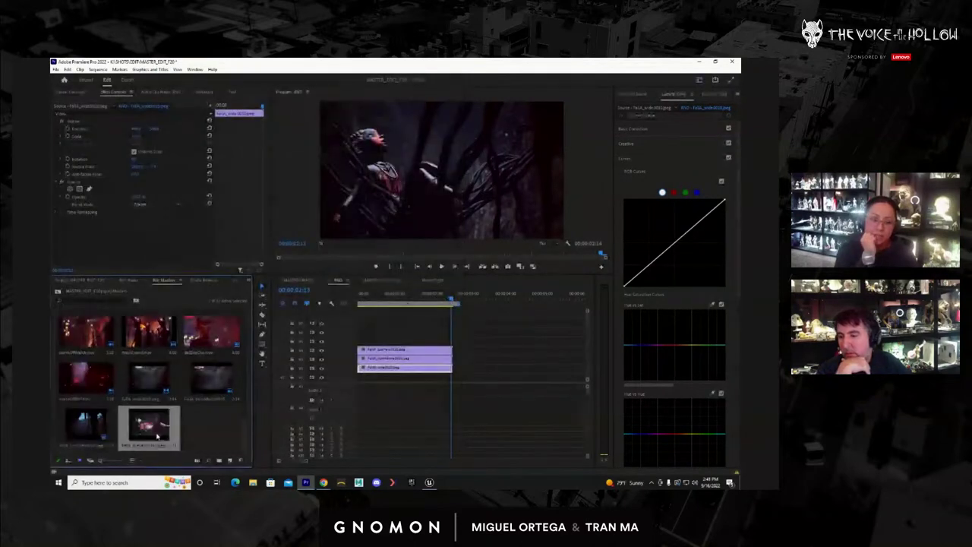
left_click_drag(156, 432, 363, 343)
Preview the stacked fall shots from the start of the RND timeline, hiding the upper tracks to reveal the lower clips
left_click(357, 295)
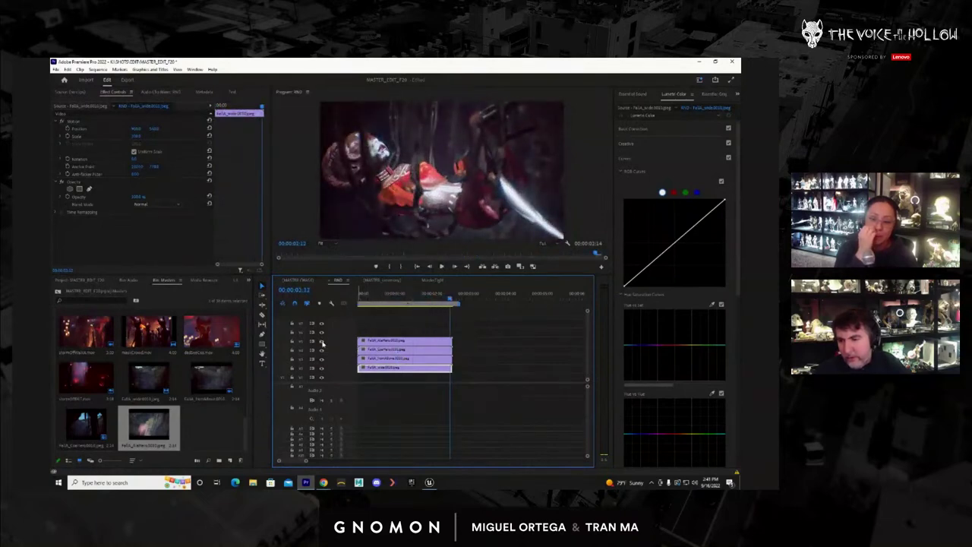
left_click(394, 298)
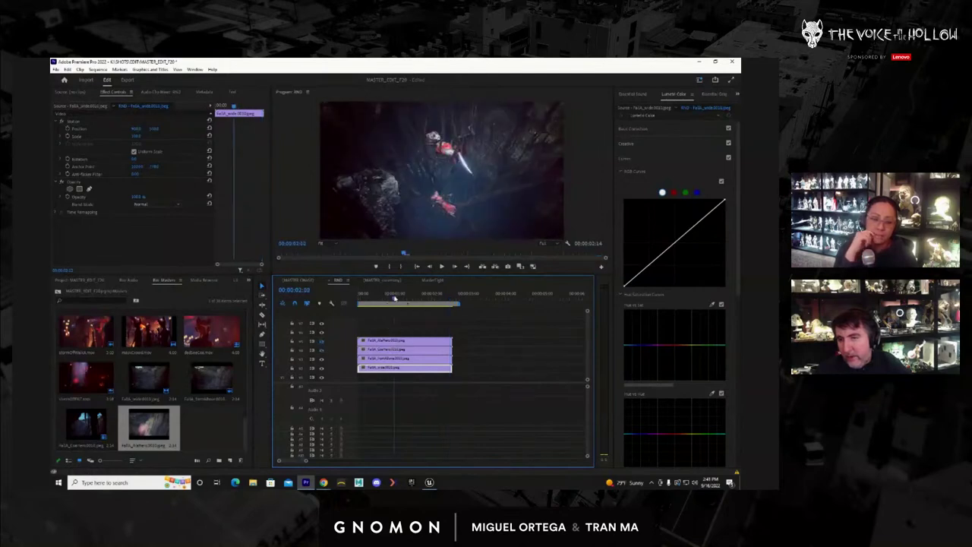
left_click_drag(394, 299, 361, 307)
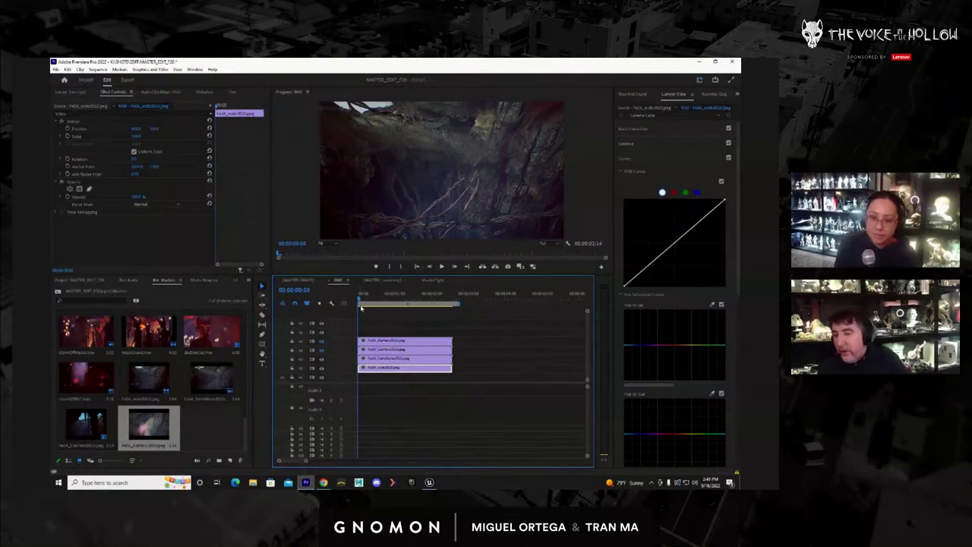
mouse_move(368, 297)
left_mouse_down()
mouse_move(381, 299)
mouse_move(360, 300)
mouse_move(412, 298)
mouse_move(353, 302)
left_mouse_up()
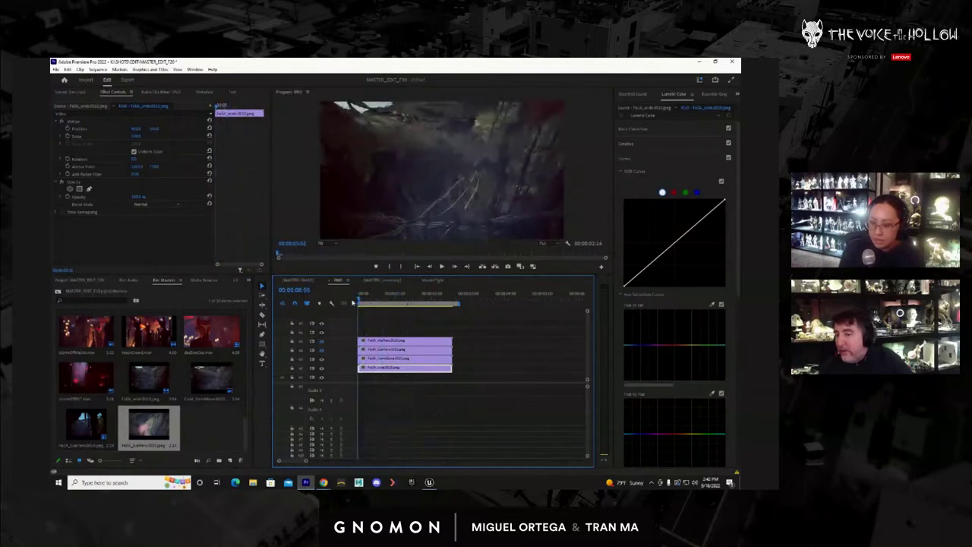
key("space")
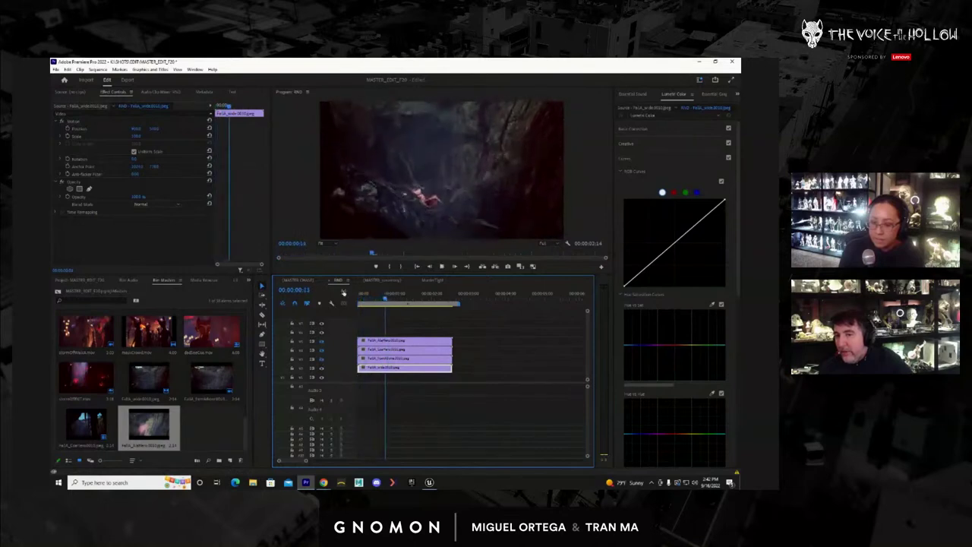
key("space")
left_click_drag(393, 302, 347, 298)
Copy the letterbox overlay clips from the end of the MASTER_ceremony sequence and paste them into RND after the stacked shots
left_click(388, 282)
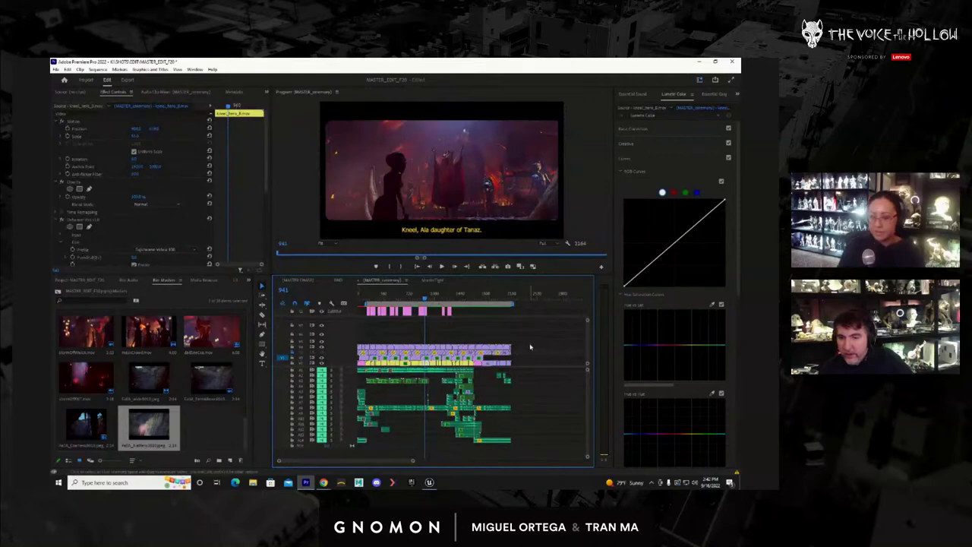
left_click_drag(486, 346, 483, 347)
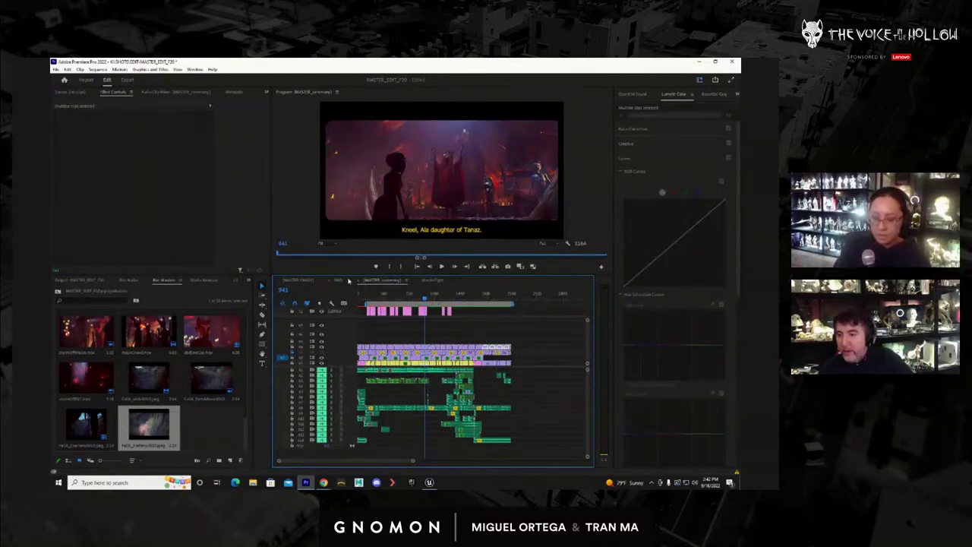
left_click(343, 281)
left_click(474, 297)
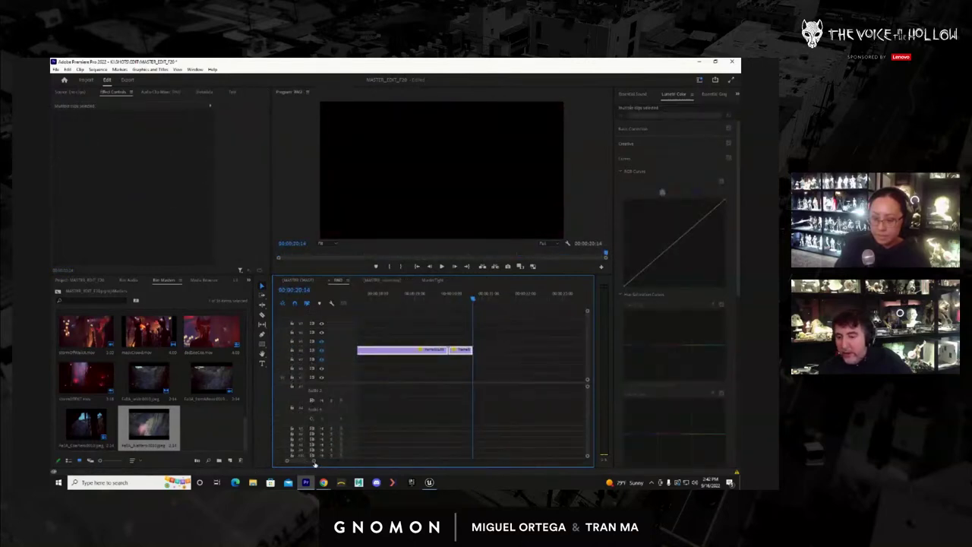
Move the pasted letterbox clips to the start of RND on the track above the stacked shots and scrub to check the framing
left_click_drag(314, 463, 354, 468)
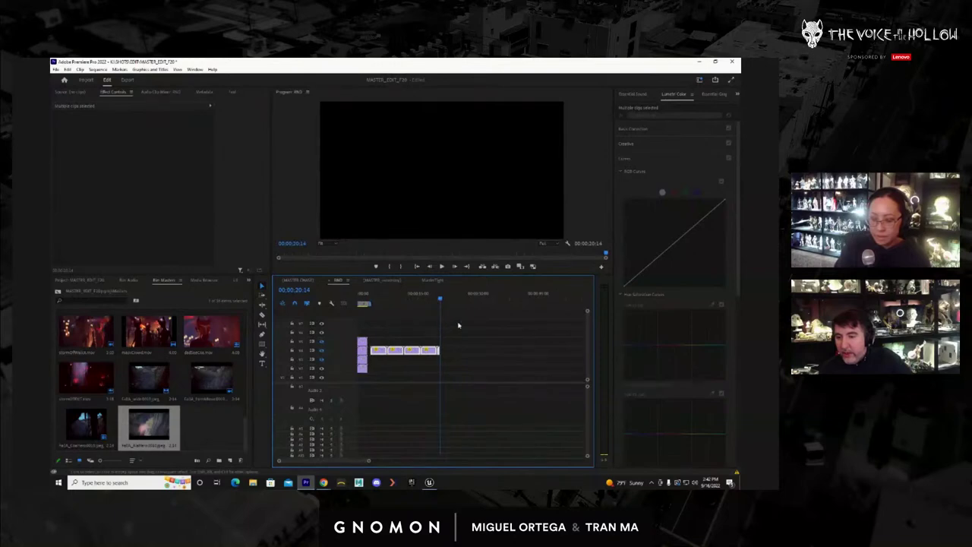
left_click_drag(463, 336, 380, 334)
key("Home")
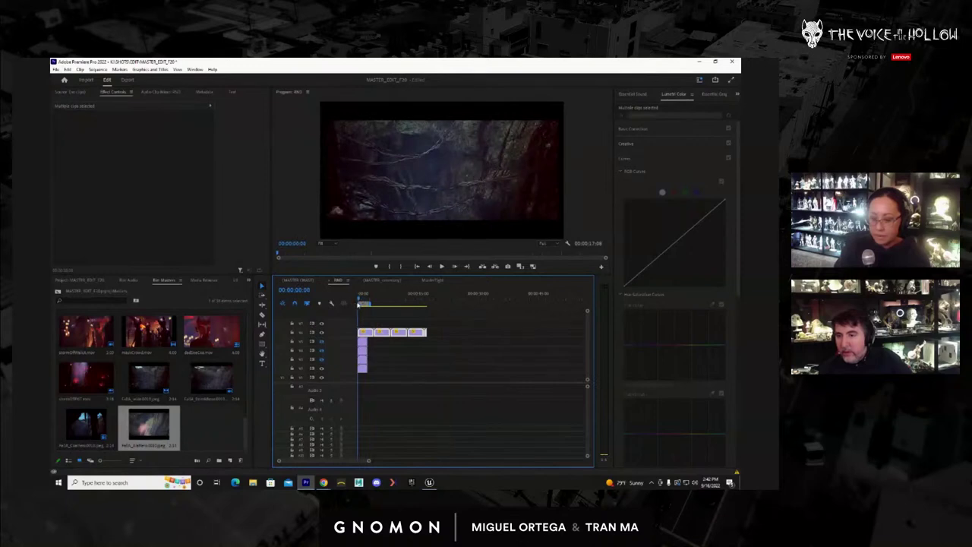
left_click_drag(358, 304, 363, 306)
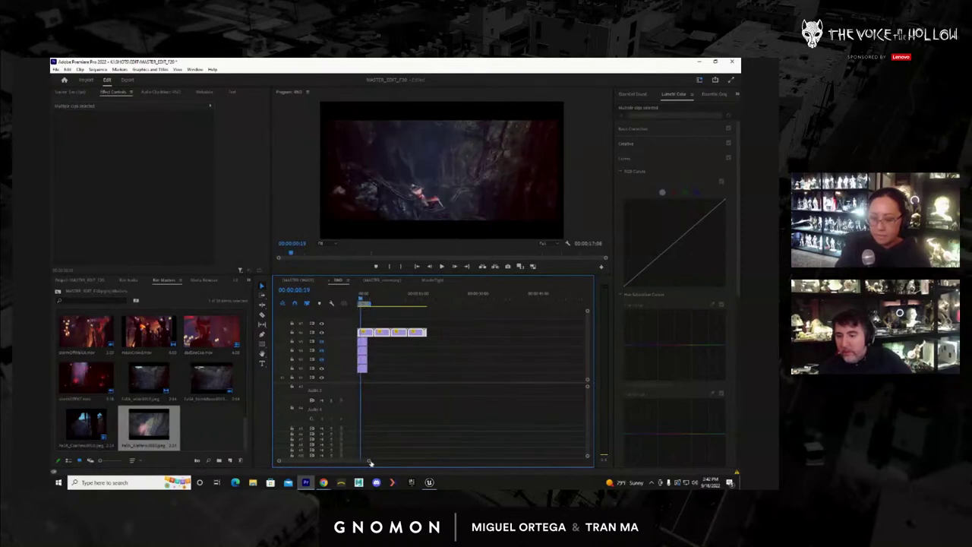
Lock the letterbox overlay track and return the playhead to 00:00:00:00
left_click_drag(370, 461, 344, 464)
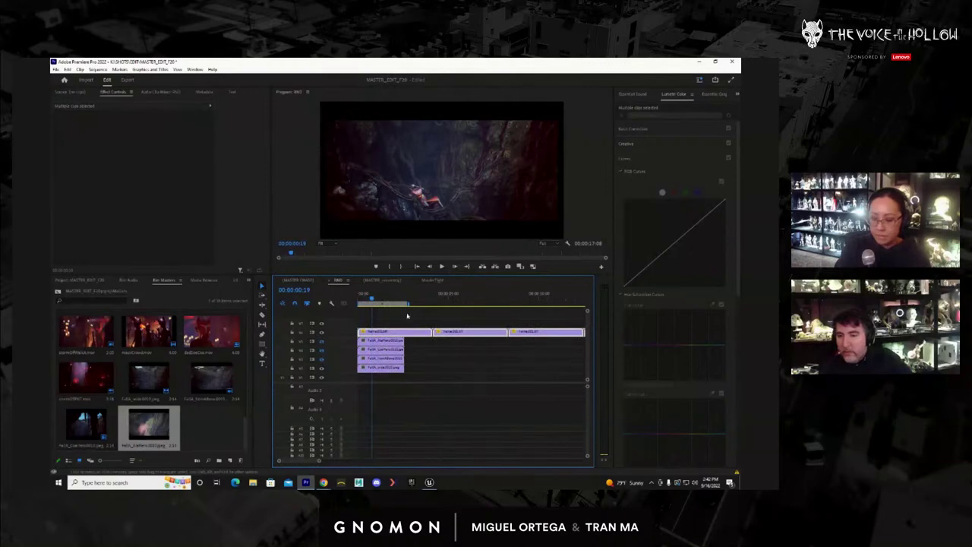
left_click(292, 334)
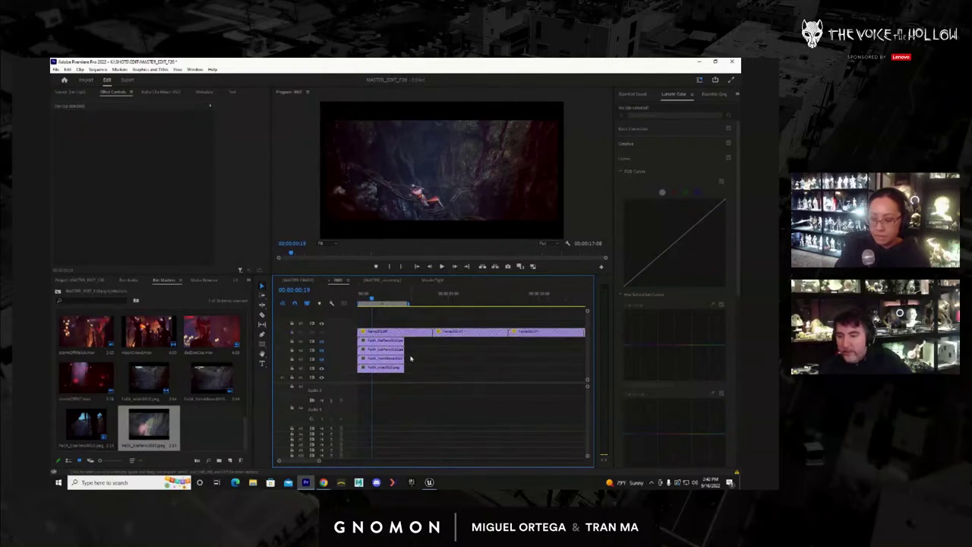
left_click_drag(381, 305, 357, 311)
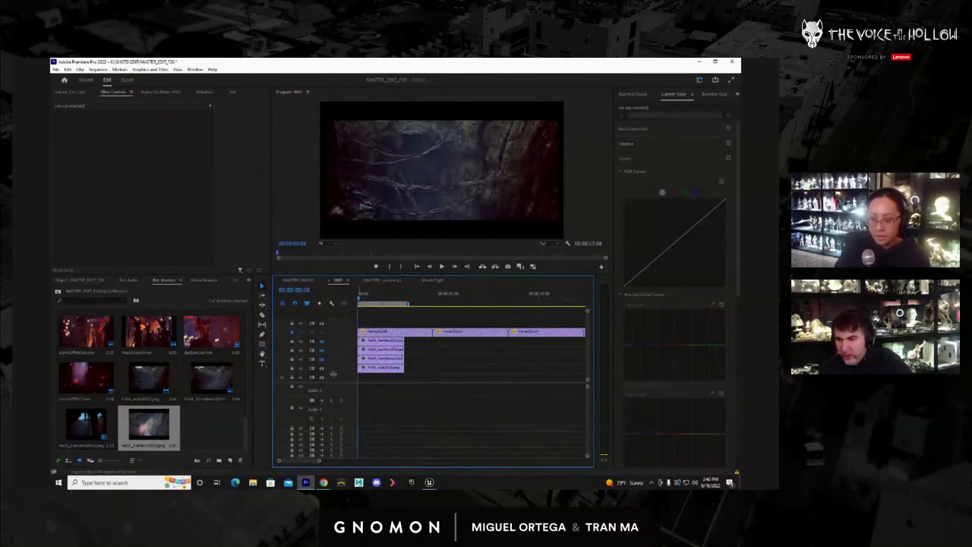
Play the opening, split the wide fall shot at 00:00:00:05 and move the remainder farther down its track
left_click_drag(375, 302, 342, 299)
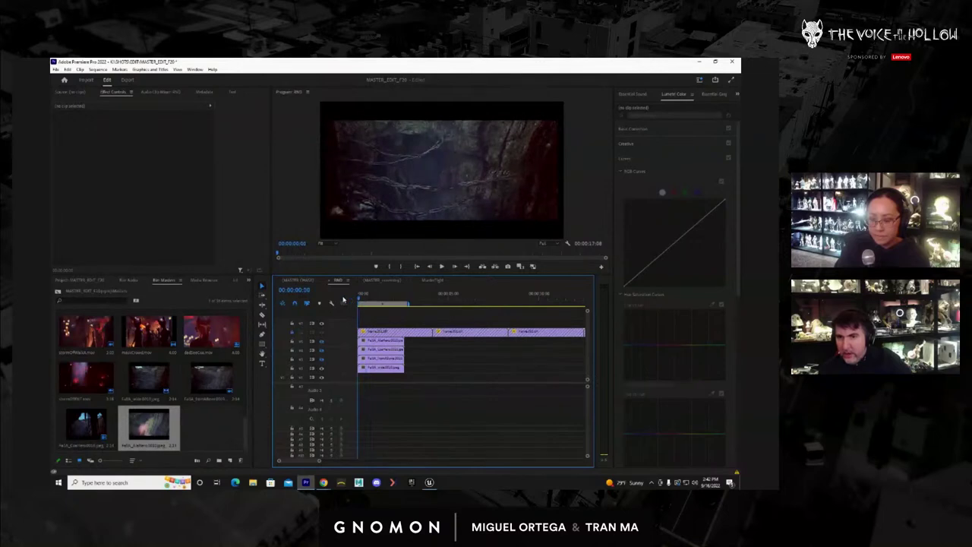
key("space")
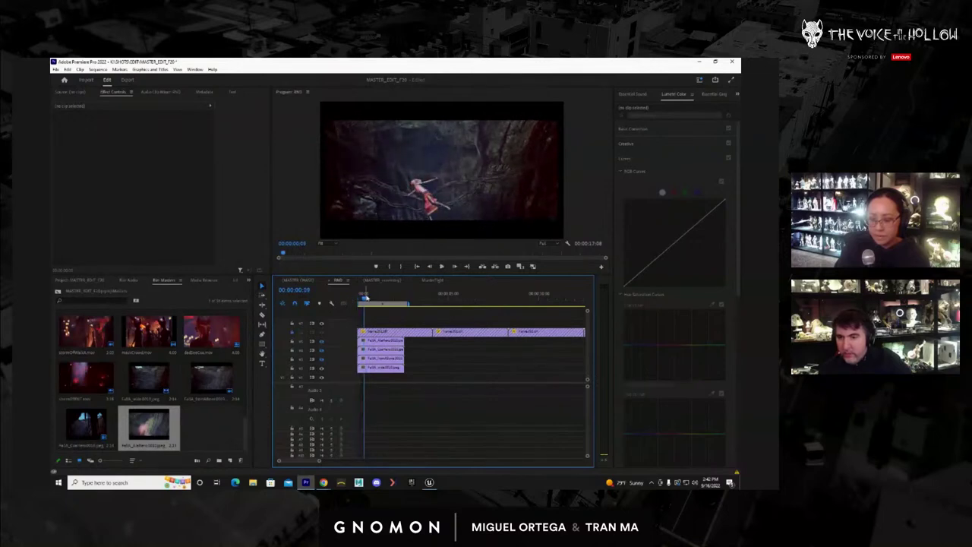
left_click_drag(364, 300, 360, 302)
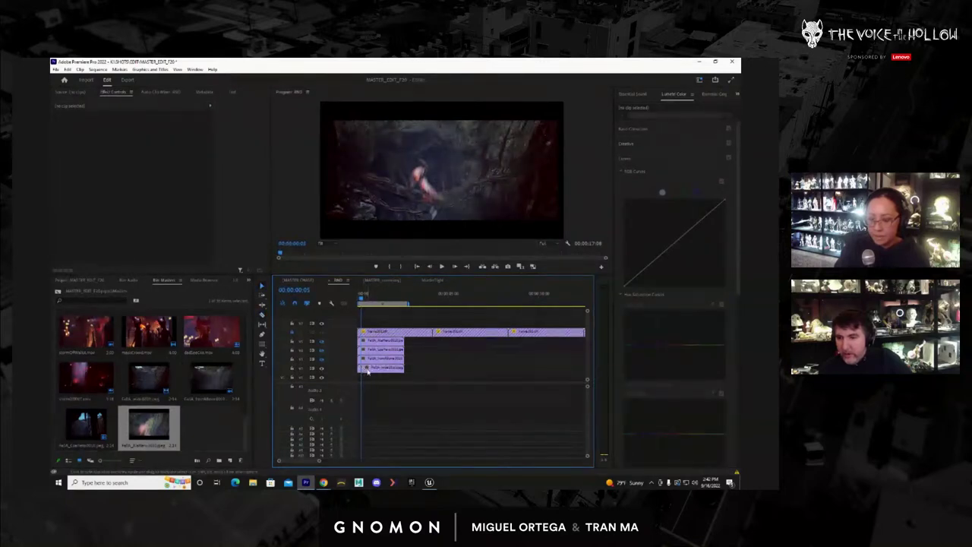
left_click_drag(394, 370, 563, 369)
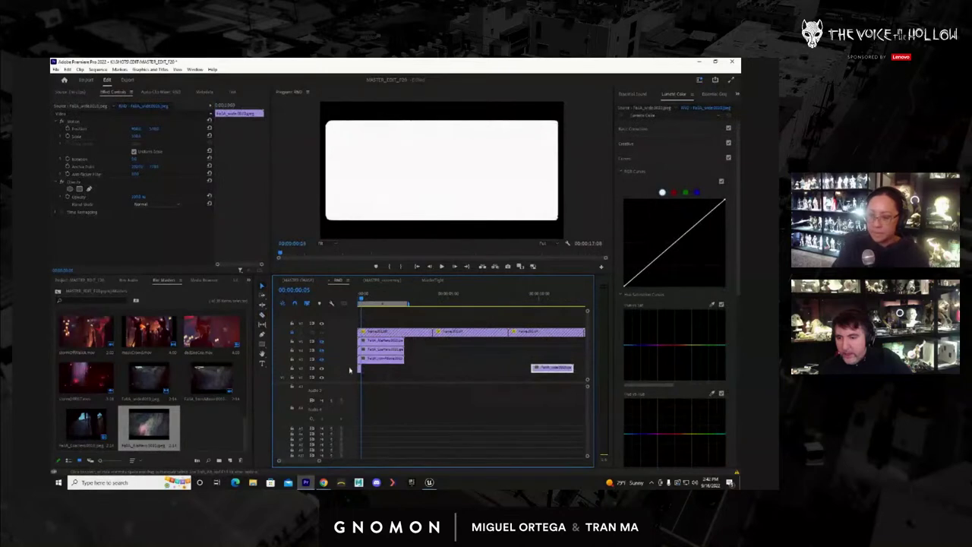
Check the shot above the wide one, move it farther down the timeline and lower the cave-opening shot onto its track
left_click(321, 360)
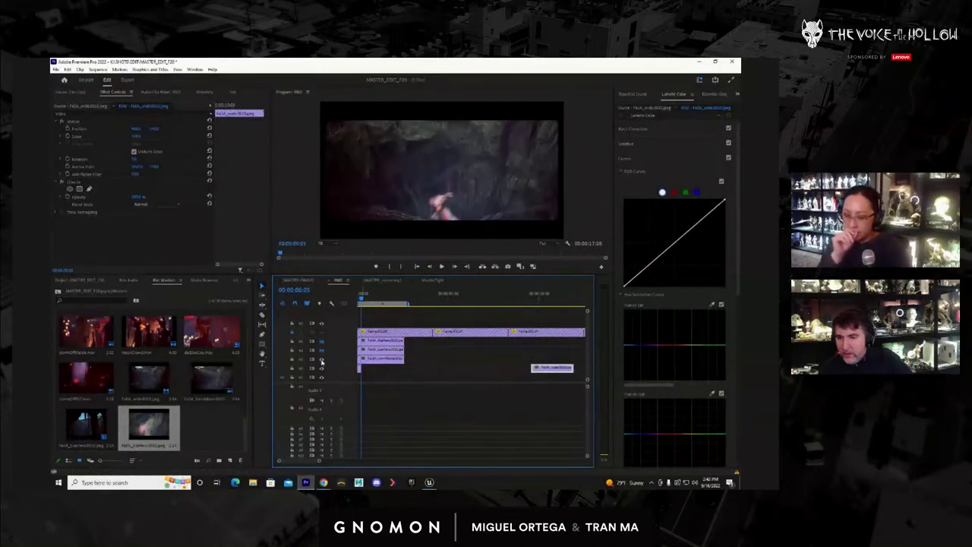
left_click(321, 360)
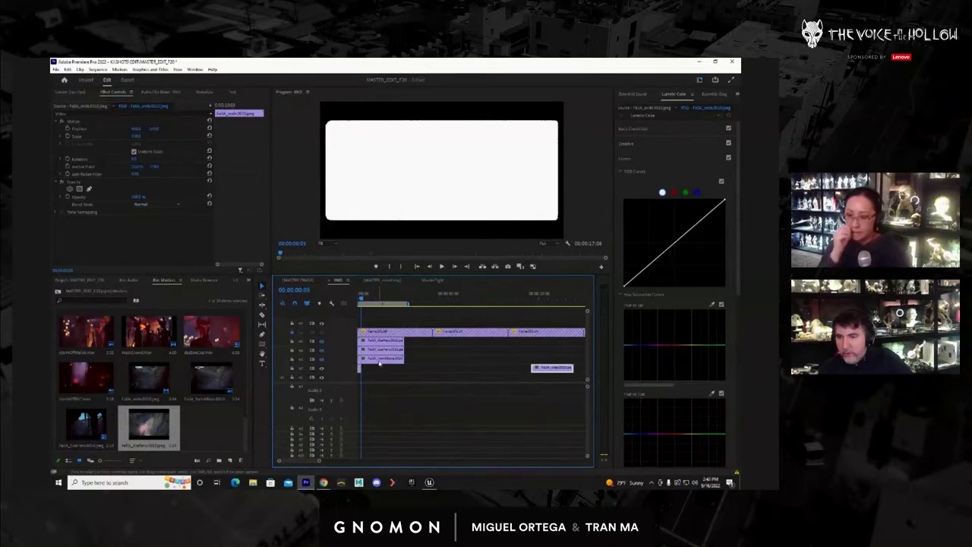
left_click_drag(383, 353, 442, 353)
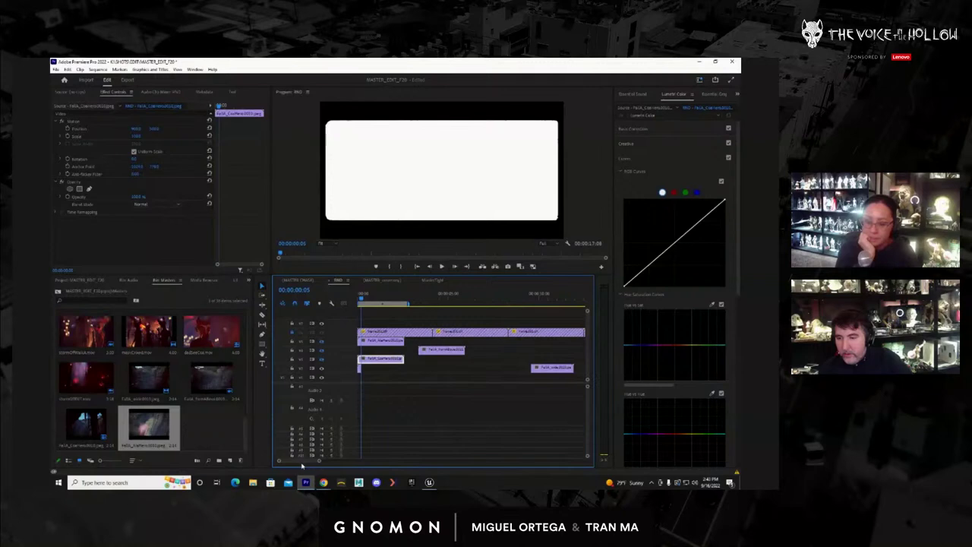
Split the cave-opening shot where the short wide piece ends and delete its opening section
left_click_drag(321, 463, 302, 463)
left_click(393, 297)
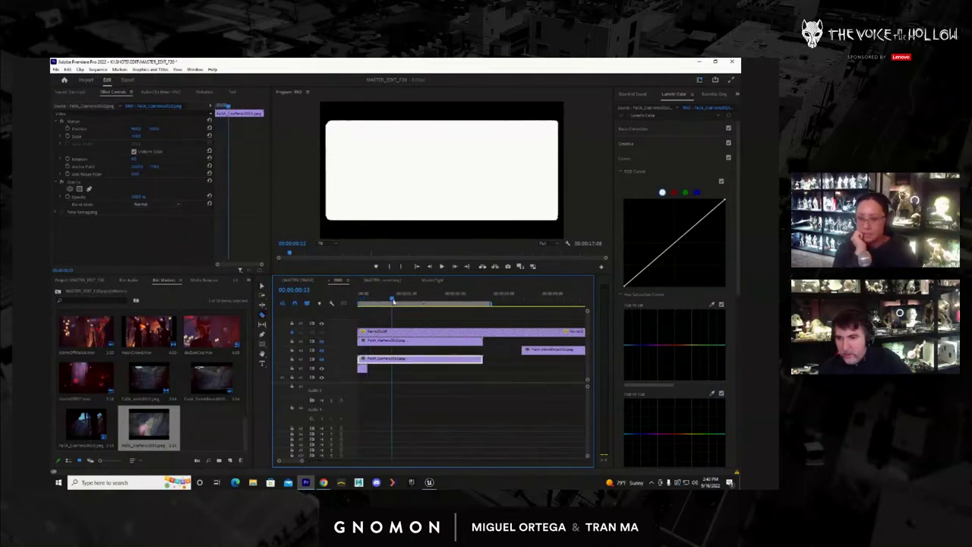
key("c")
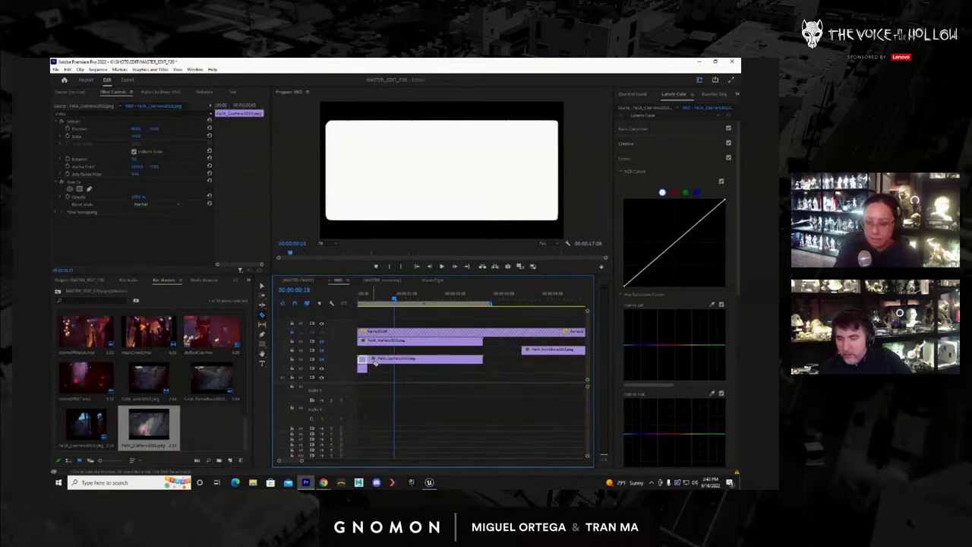
key("Delete")
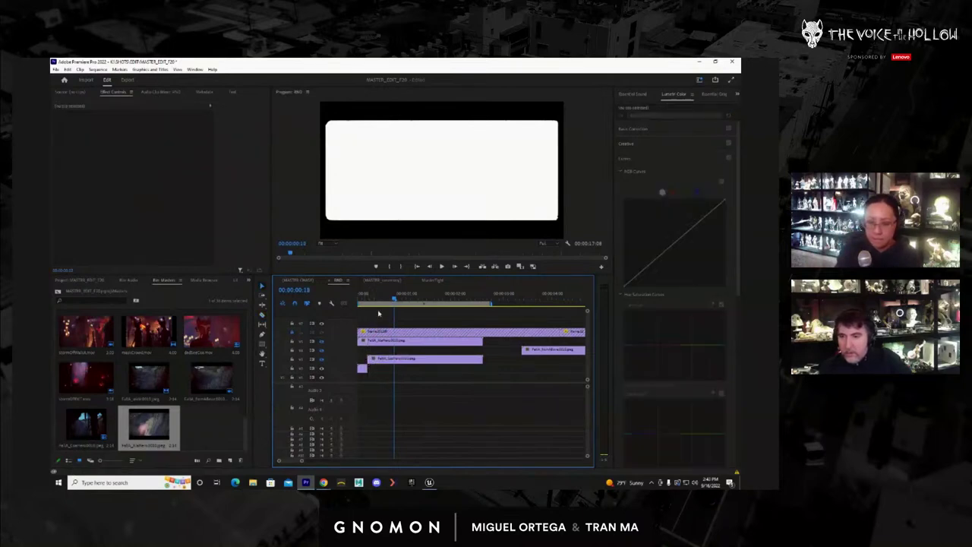
Turn on the cave-opening shot's track and play the cut from the wide piece at the start of the sequence
left_click(321, 360)
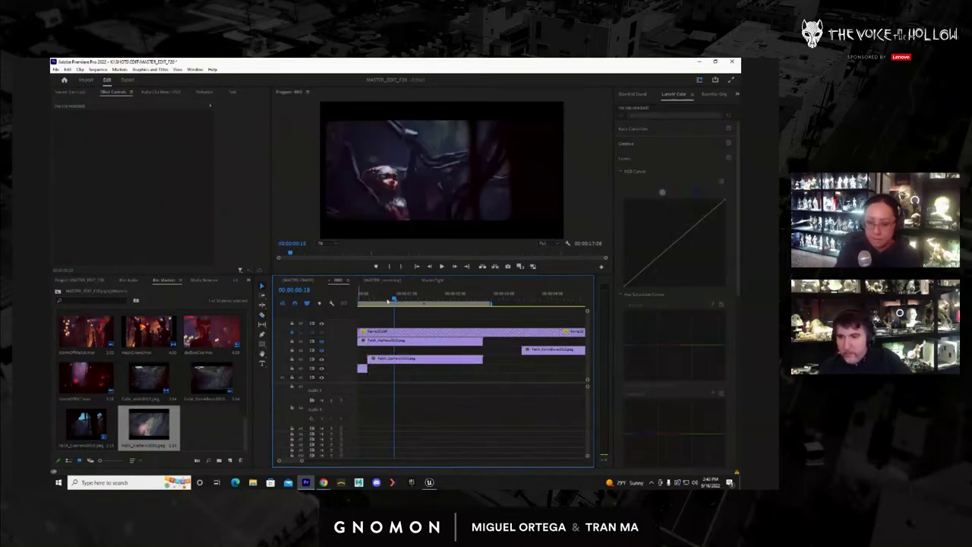
left_click(358, 302)
key("space")
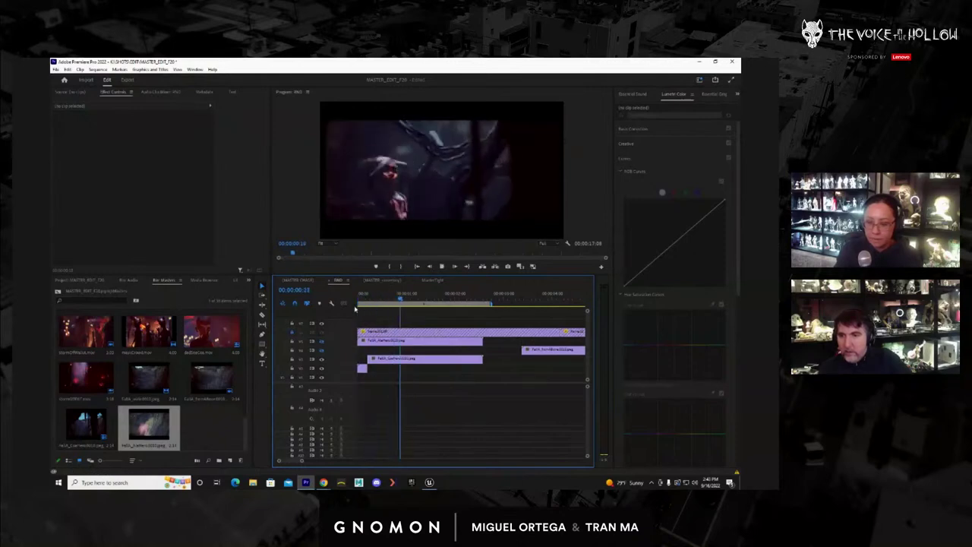
key("space")
left_click_drag(390, 300, 361, 299)
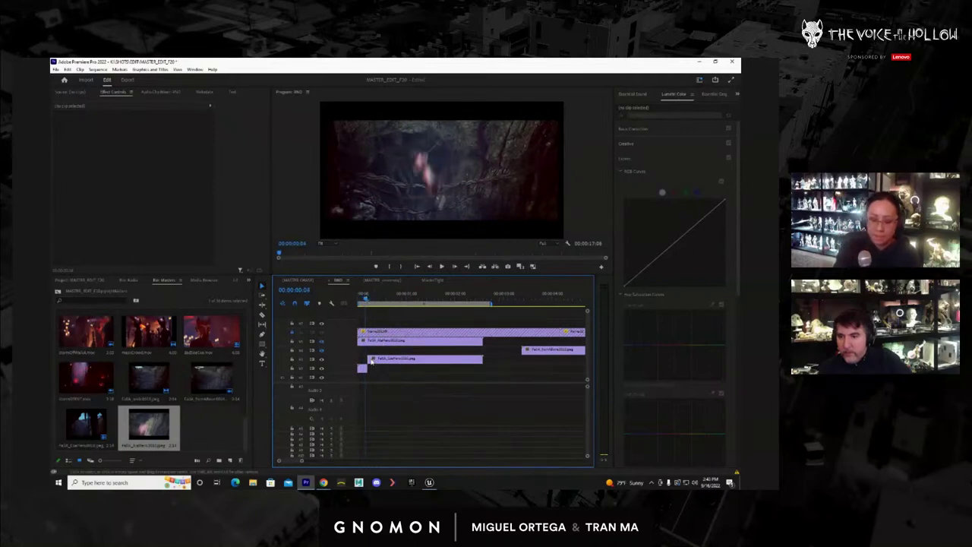
Extend the head of the cave-opening shot back to the start of the sequence
left_click_drag(371, 359, 366, 359)
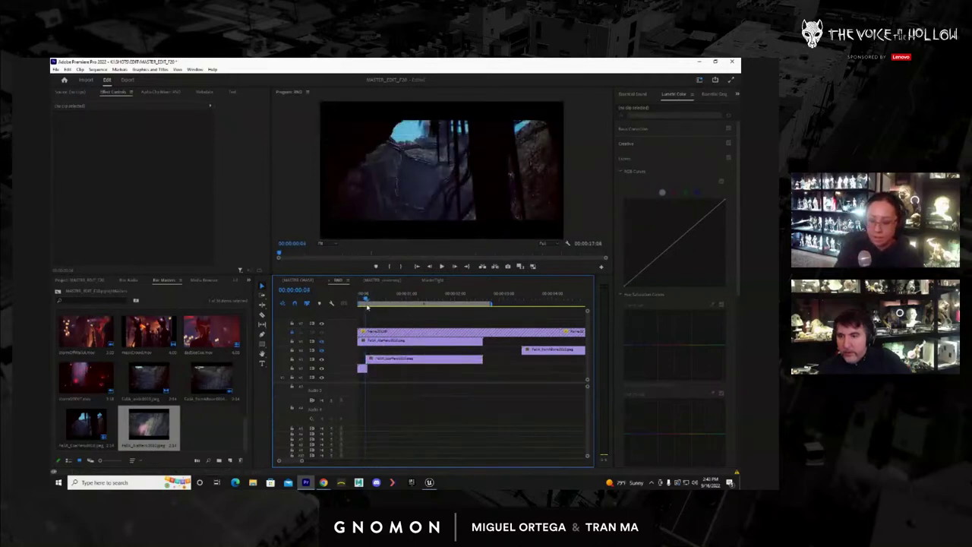
key("space")
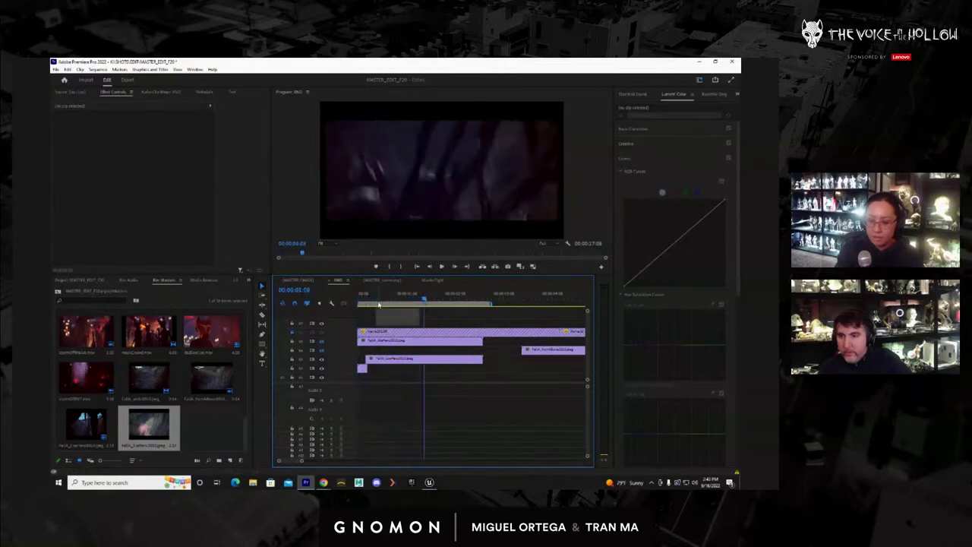
mouse_move(378, 303)
left_mouse_down()
mouse_move(388, 306)
mouse_move(381, 310)
left_mouse_up()
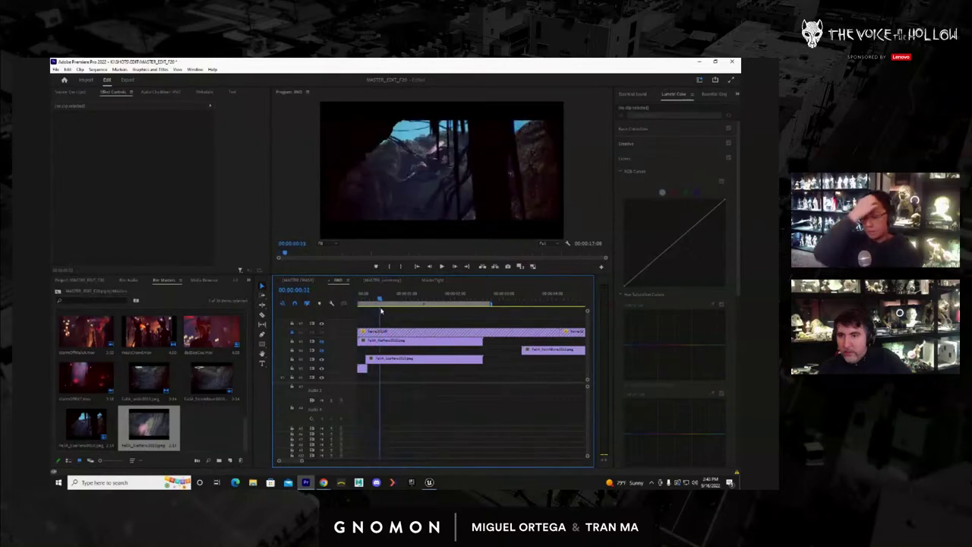
left_click_drag(369, 360, 357, 360)
key("ctrl+z")
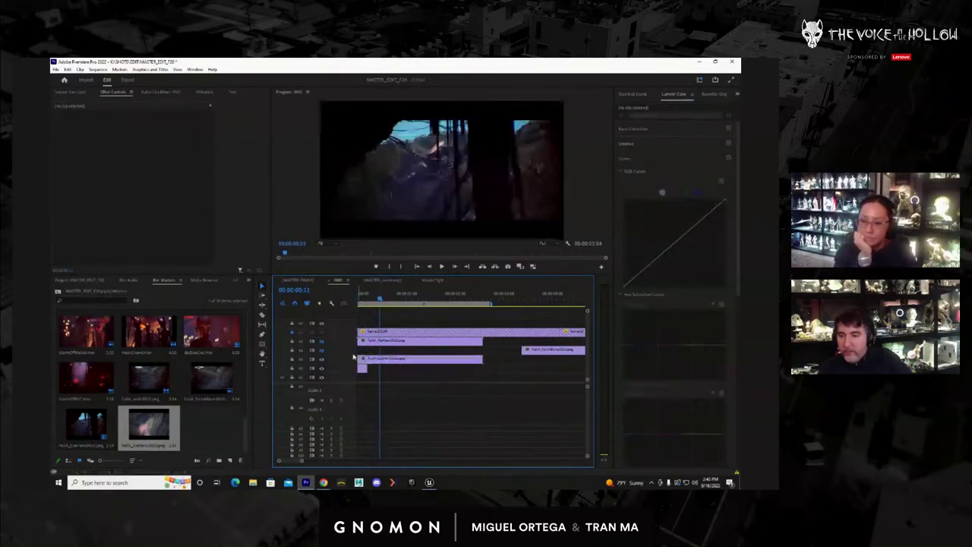
Play the extended cave-opening shot from the start and scrub around 00:00:01:03 to judge its length
left_click_drag(368, 302, 347, 303)
key("space")
key("l")
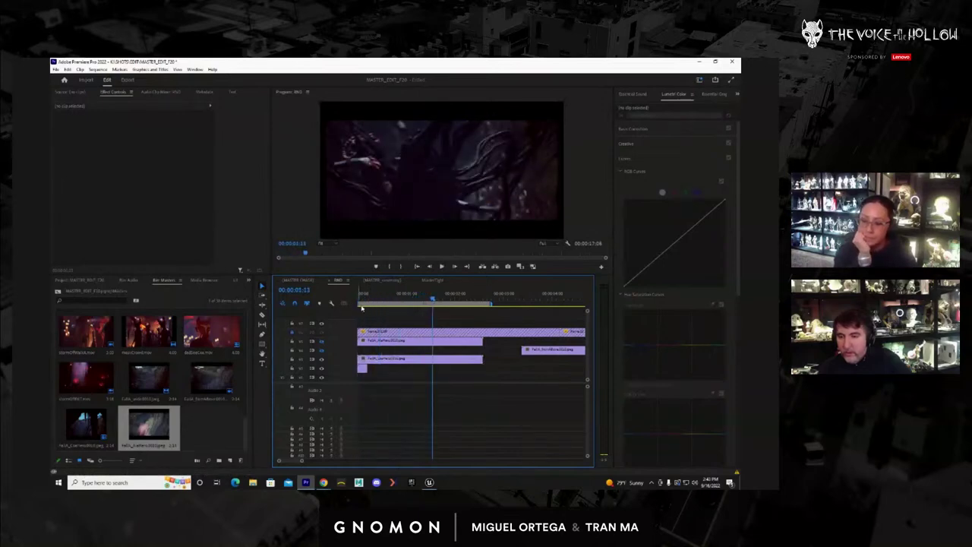
mouse_move(435, 302)
left_mouse_down()
mouse_move(414, 303)
mouse_move(422, 305)
left_mouse_up()
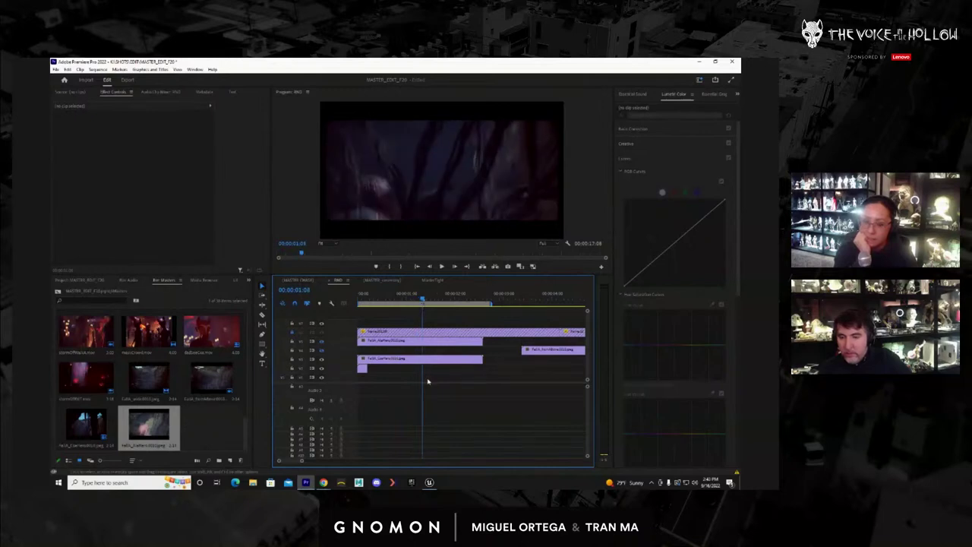
Split the cave-opening shot at 00:00:01:14, set the remainder aside on the wide shot's track, and lower the close-up hero shot one track
left_click_drag(422, 299, 340, 305)
key("space")
key("space")
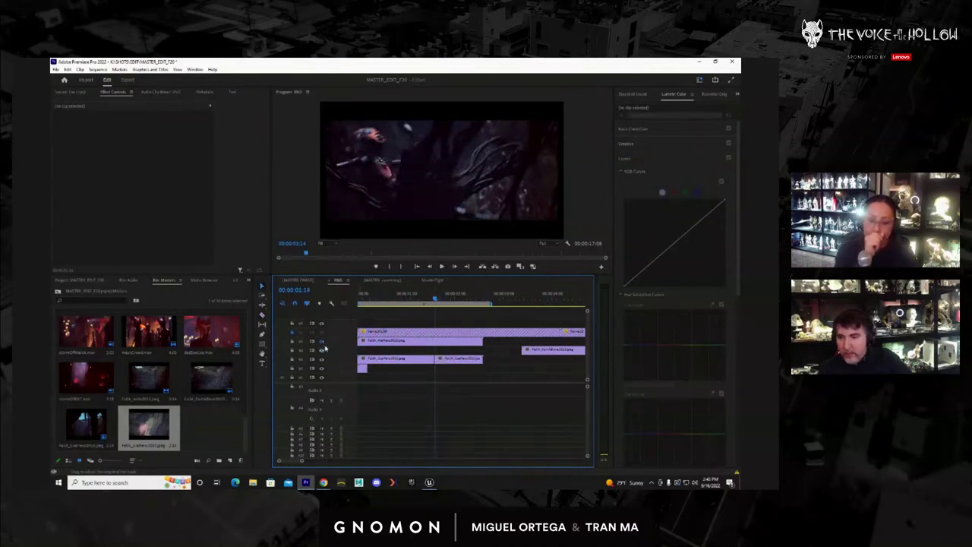
left_click_drag(430, 340, 541, 369)
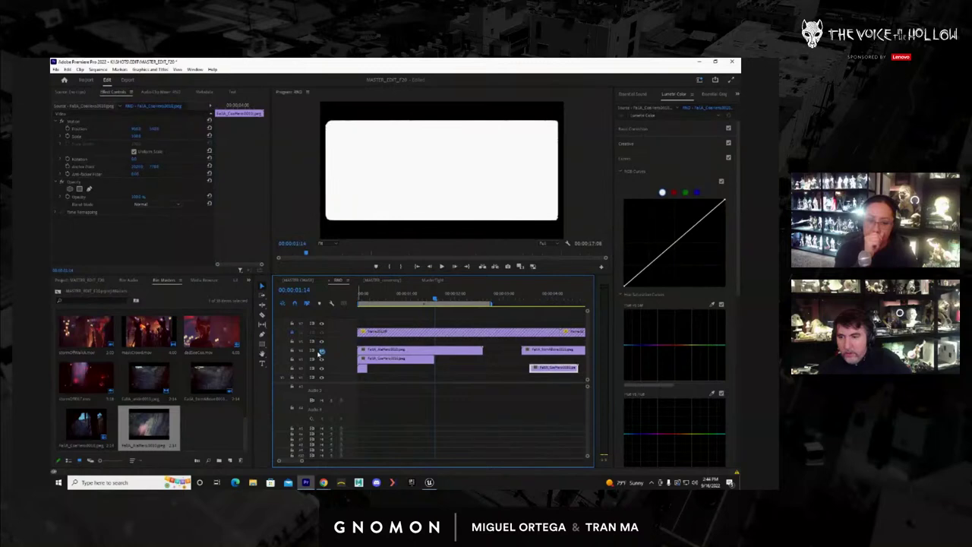
Turn on the close-up hero shot's track, split the shot at 00:00:00:09 and delete its opening section
left_click(320, 351)
mouse_move(392, 296)
left_mouse_down()
mouse_move(361, 298)
mouse_move(378, 308)
left_mouse_up()
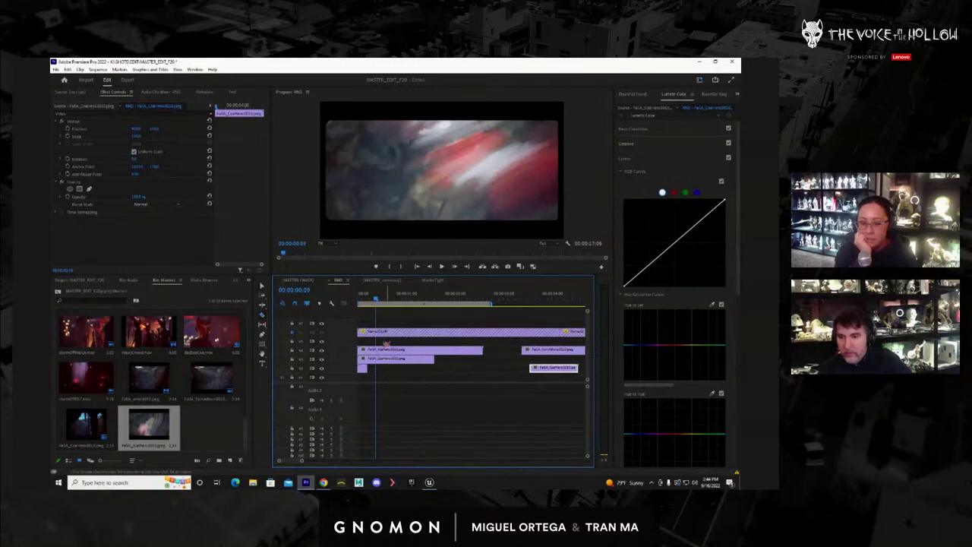
left_click(372, 350)
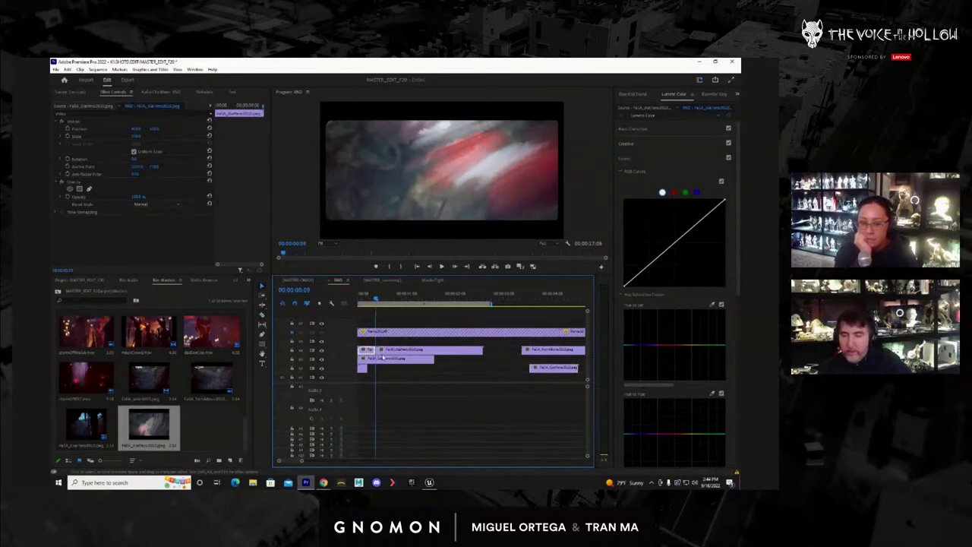
key("Delete")
Set the spare shot aside on the lowest video track and start the close-up hero shot where the cave-opening shot ends
left_click_drag(394, 351, 409, 350)
left_click_drag(529, 352, 550, 378)
left_click_drag(445, 352, 494, 351)
Play the edit, split the cave-opening shot at 00:00:01:01 and move the remainder beside the spare clips
left_click_drag(404, 300, 351, 299)
key("space")
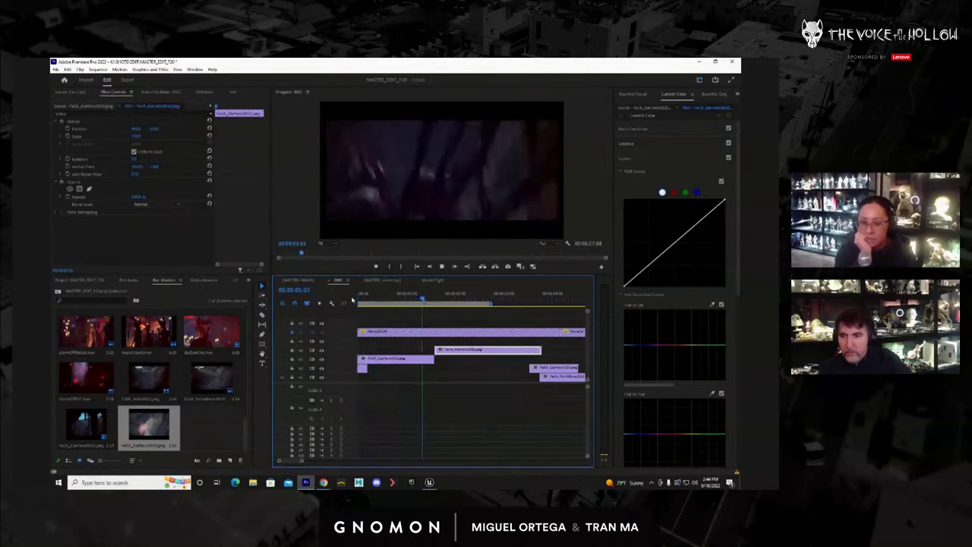
mouse_move(413, 294)
left_mouse_down()
mouse_move(335, 303)
mouse_move(410, 312)
left_mouse_up()
key("space")
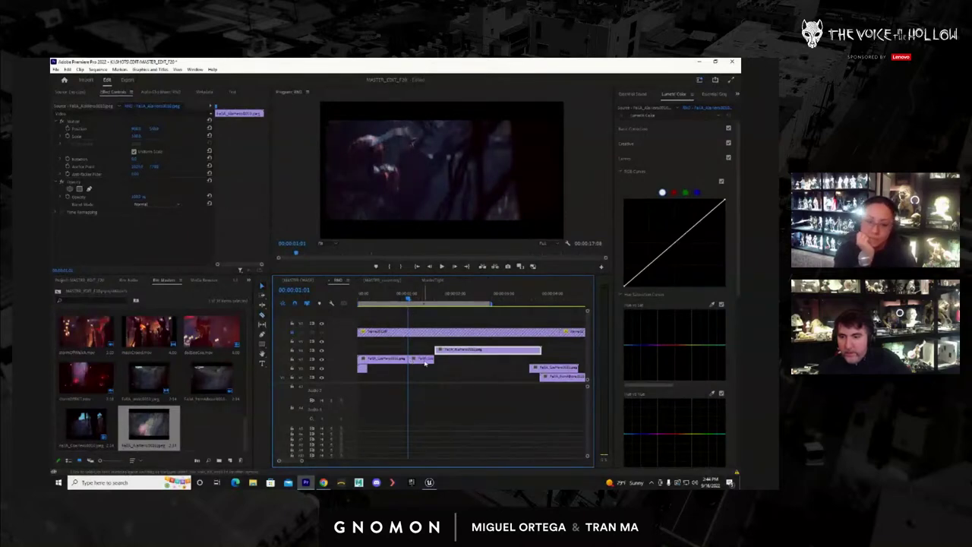
left_click_drag(425, 362, 558, 362)
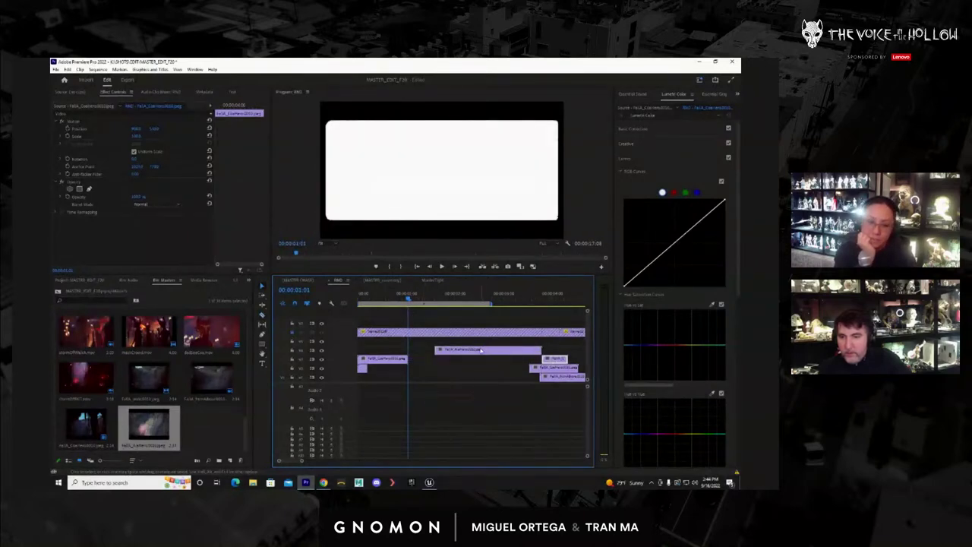
Start the close-up hero shot at 00:00:01:01, remove its frames before 00:00:01:04 and close the gap to the cave-opening shot
left_click_drag(480, 350, 450, 355)
mouse_move(408, 304)
left_mouse_down()
mouse_move(423, 304)
mouse_move(413, 308)
left_mouse_up()
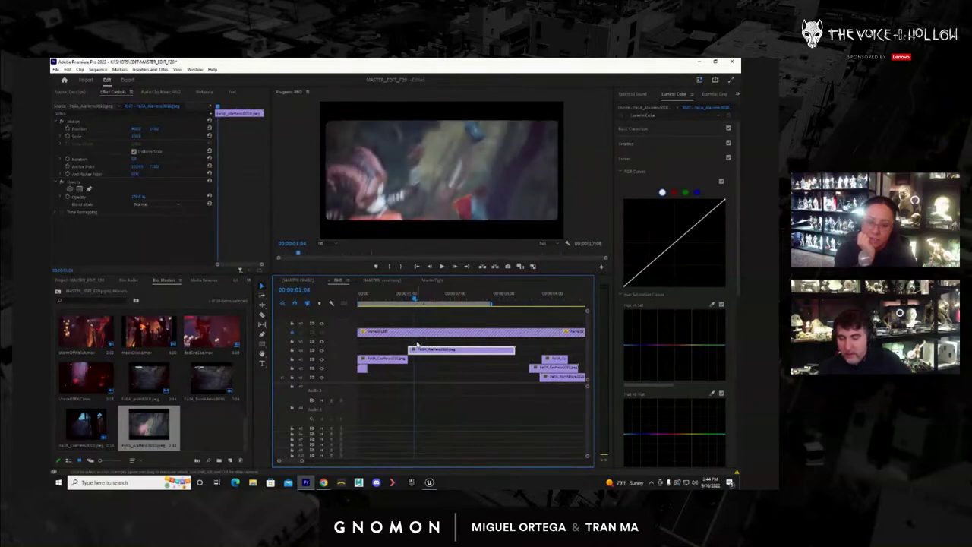
key("c")
left_click(414, 350)
key("v")
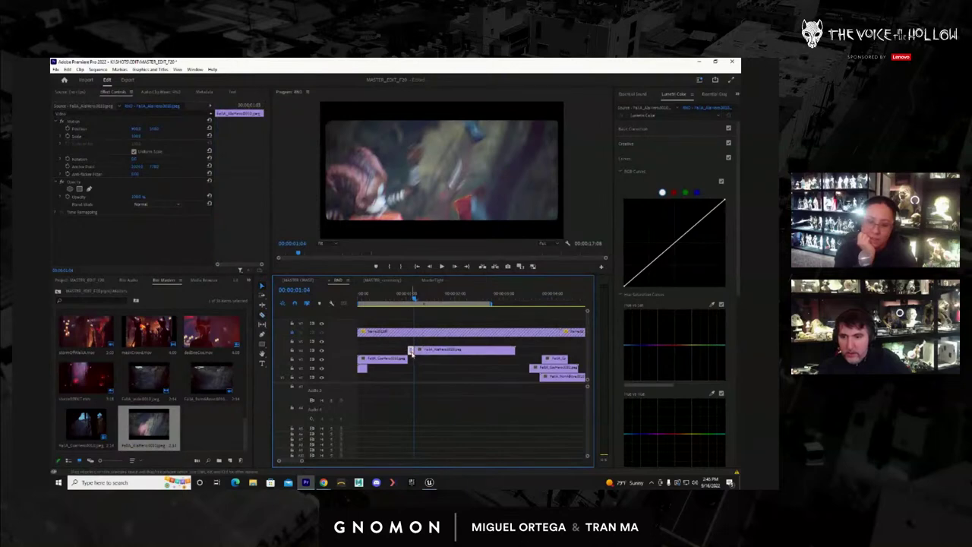
key("Delete")
left_click_drag(422, 351, 415, 352)
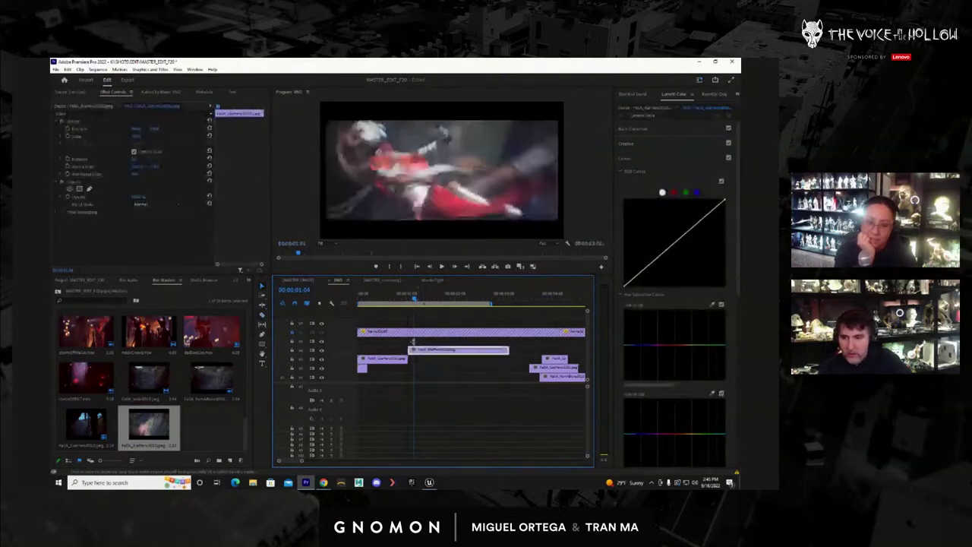
Move the close-up hero shot earlier to start at 00:00:00:20, overlapping the end of the cave-opening shot
mouse_move(400, 302)
left_mouse_down()
mouse_move(381, 302)
mouse_move(394, 301)
left_mouse_up()
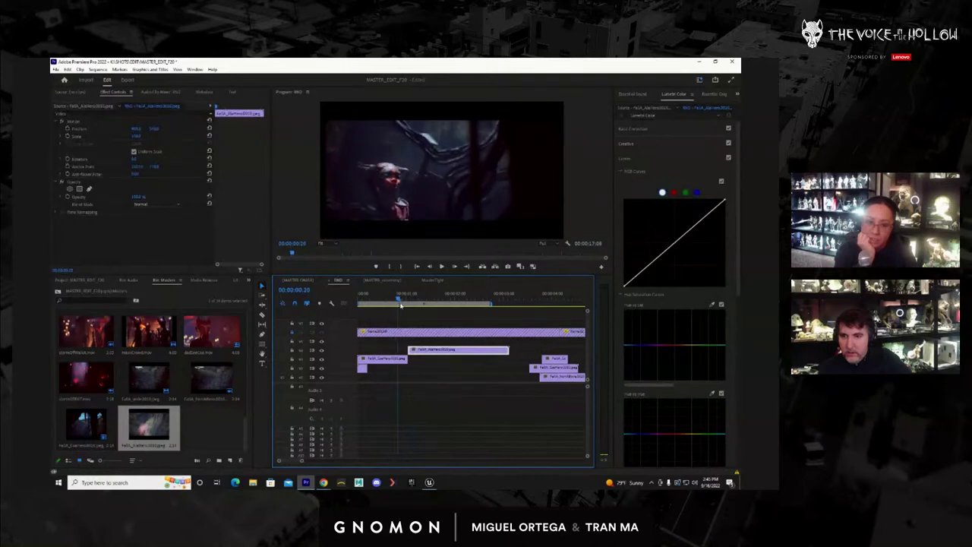
left_click_drag(402, 305, 399, 305)
left_click_drag(435, 352, 425, 352)
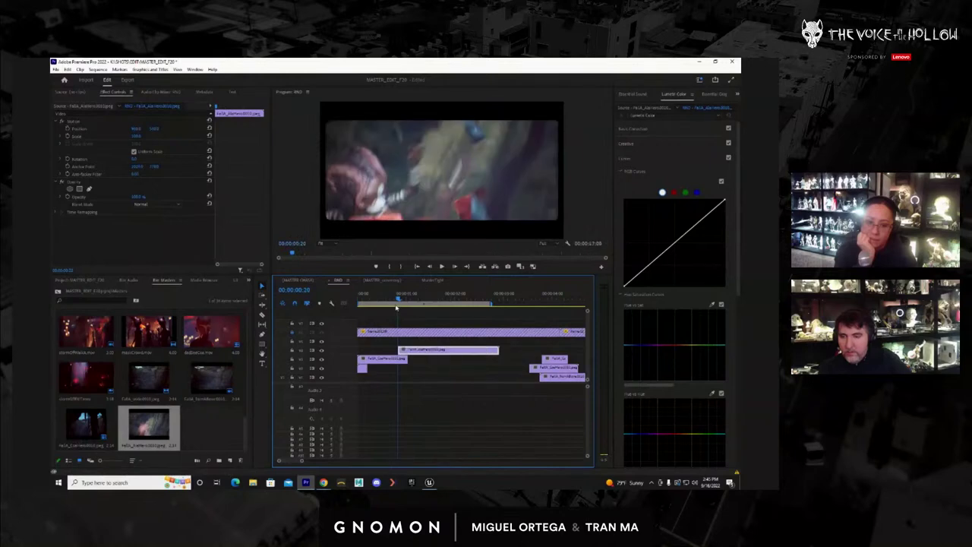
Play the edit from the start, split the close-up hero shot at 00:00:01:17 and move the remainder down to the wide shot's track
left_click_drag(394, 304, 354, 305)
key("space")
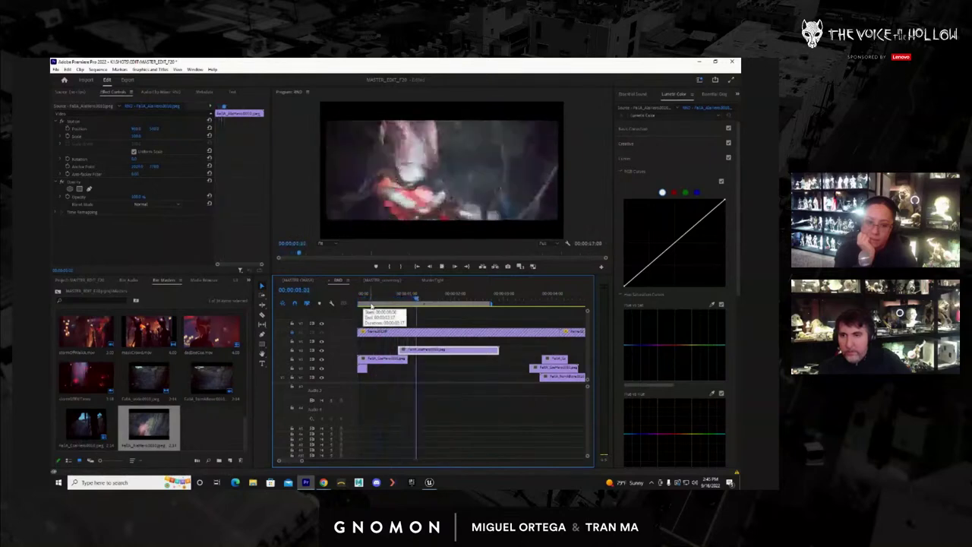
key("space")
left_click_drag(413, 301, 443, 308)
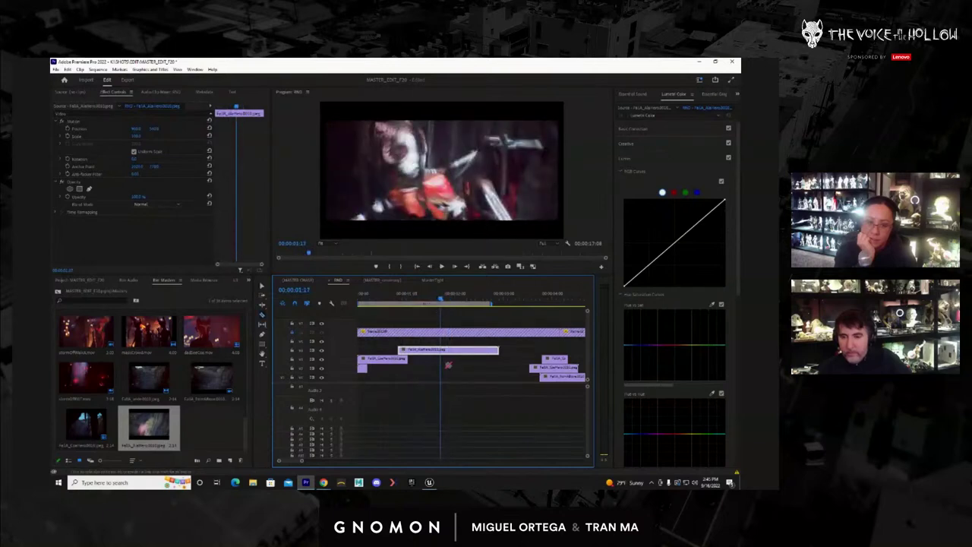
left_click_drag(444, 350, 454, 367)
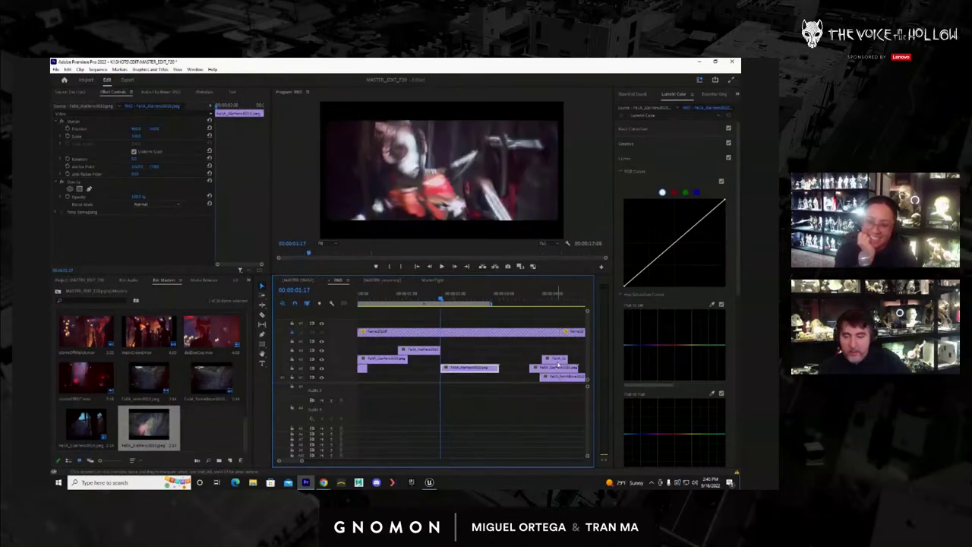
Try the spare cave-opening piece after the close-up hero shot at 00:00:01:17, and tuck it beneath the close-up instead
left_click_drag(557, 361, 459, 353)
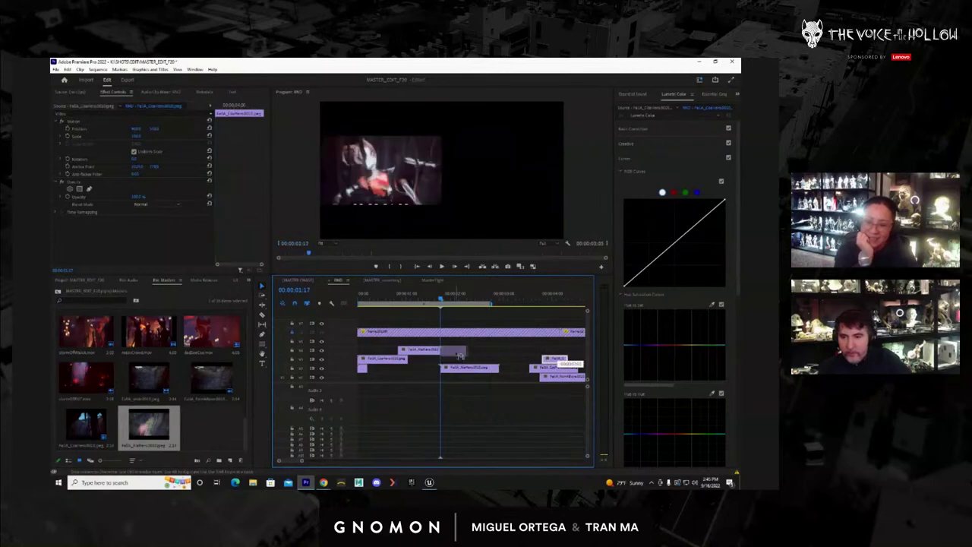
left_click_drag(443, 304, 458, 301)
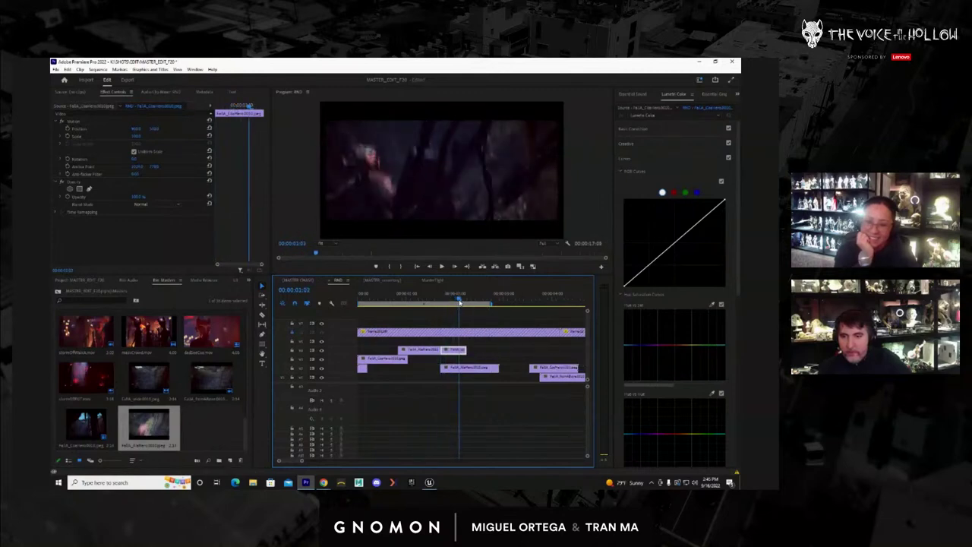
left_click_drag(457, 348, 427, 359)
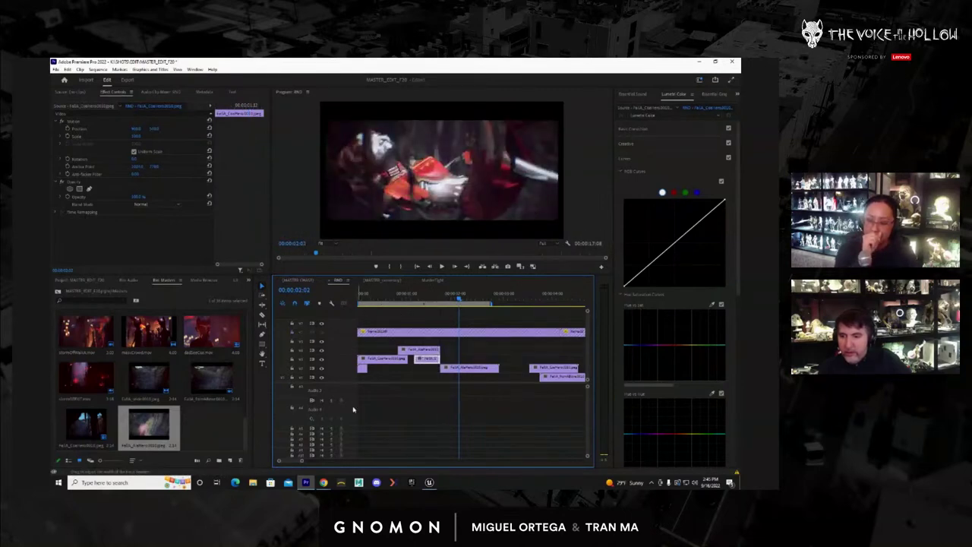
Move the spare wide shot earlier, nearer to the other spare clips, and scrub through its footage
left_click_drag(302, 461, 315, 461)
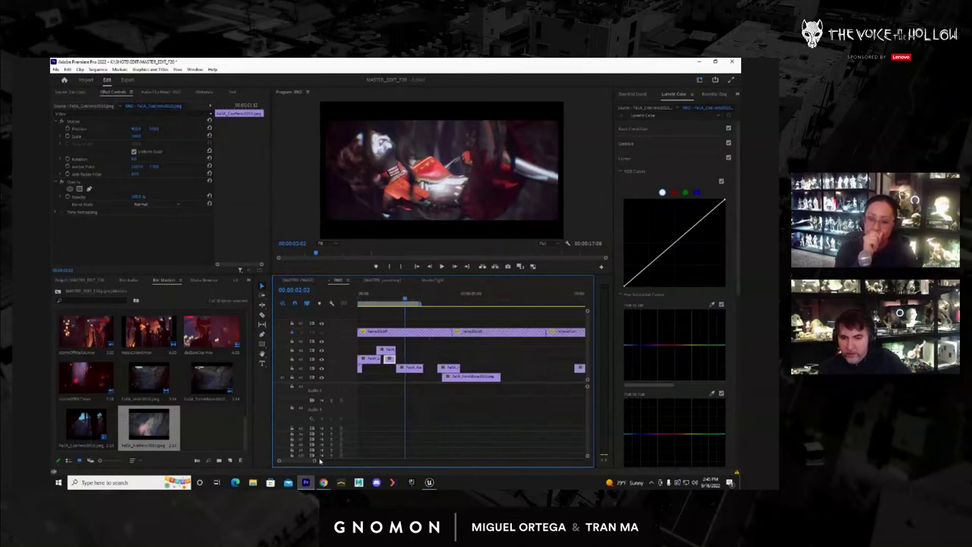
left_click_drag(575, 368, 521, 369)
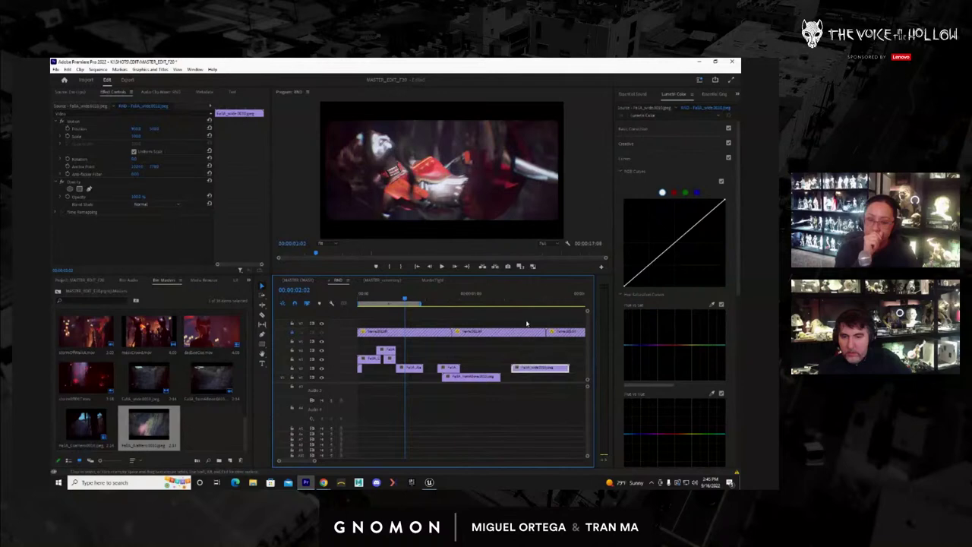
left_click(534, 299)
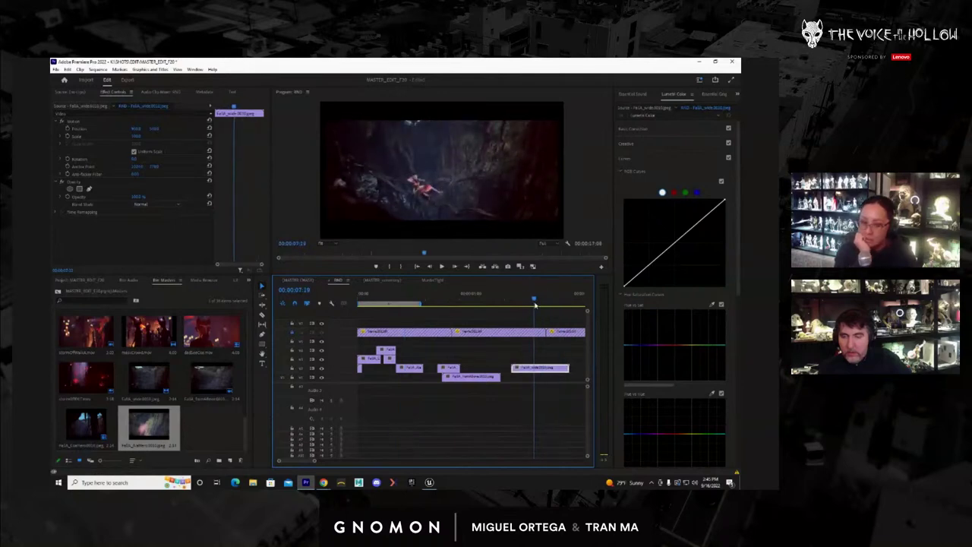
left_click_drag(535, 305, 565, 305)
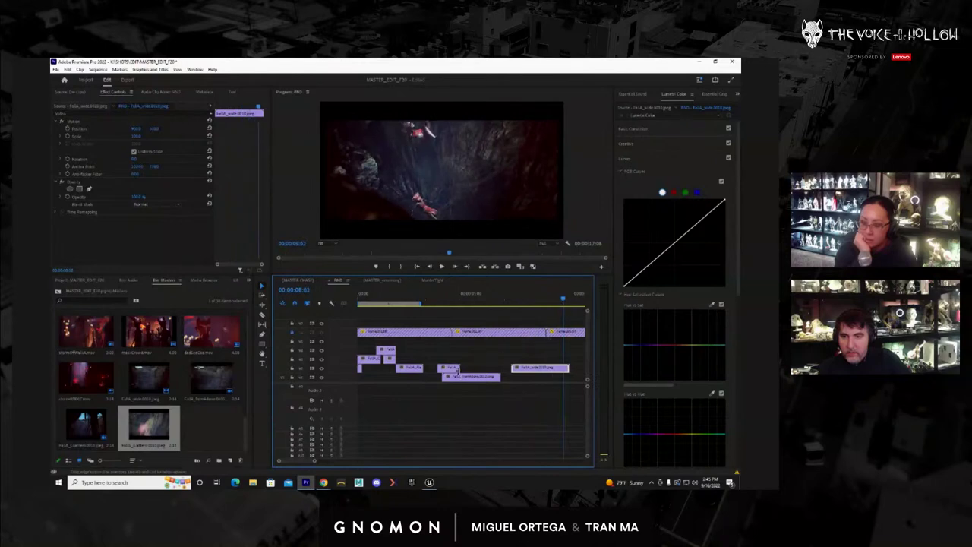
Split the from-above shot at 00:00:05:01 and move the spare cave-opening clip and the close-up remainder aside onto higher tracks
left_click_drag(471, 307, 473, 305)
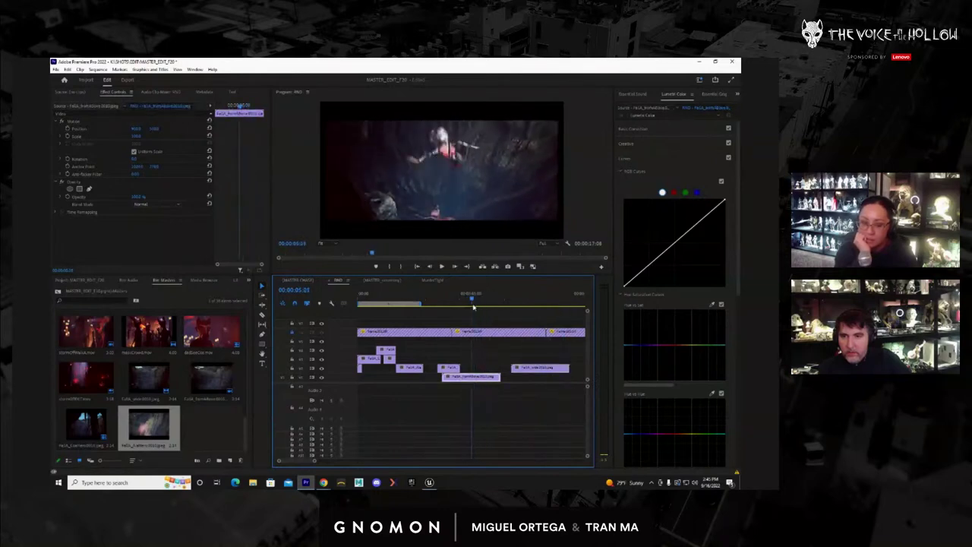
left_click(471, 378)
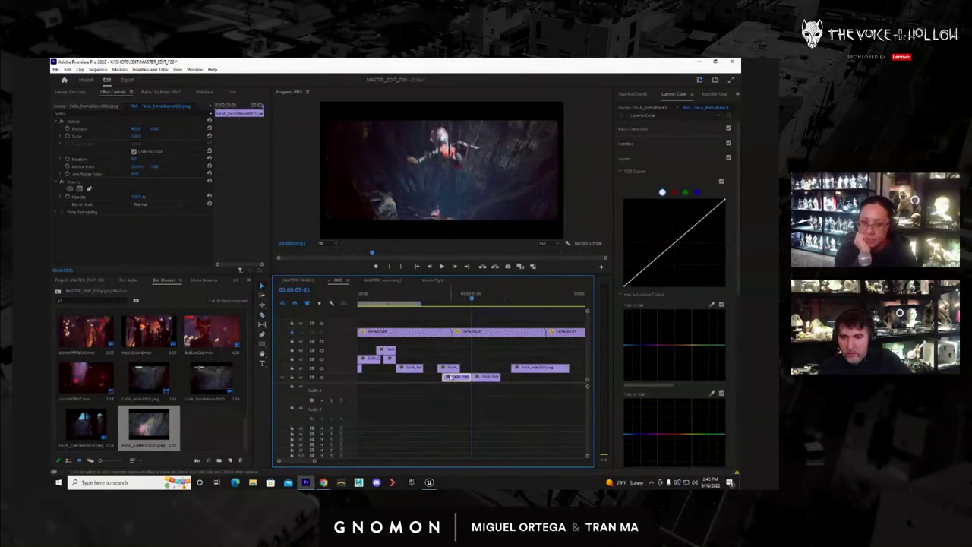
left_click_drag(450, 370, 543, 352)
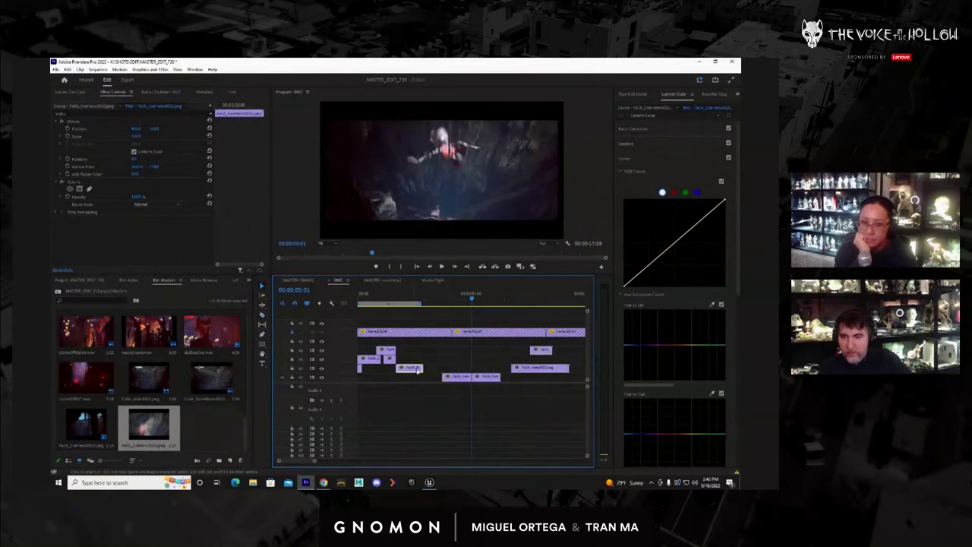
left_click_drag(416, 370, 504, 343)
Place the second half of the from-above shot directly after the close-up hero shot and play the edit from the start
left_click_drag(486, 377, 414, 358)
left_click(395, 299)
key("space")
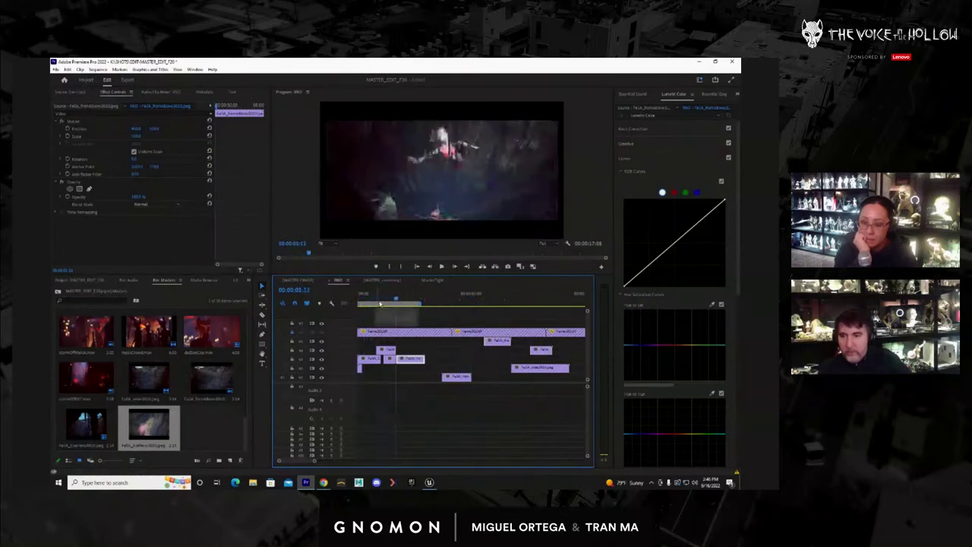
left_click(363, 298)
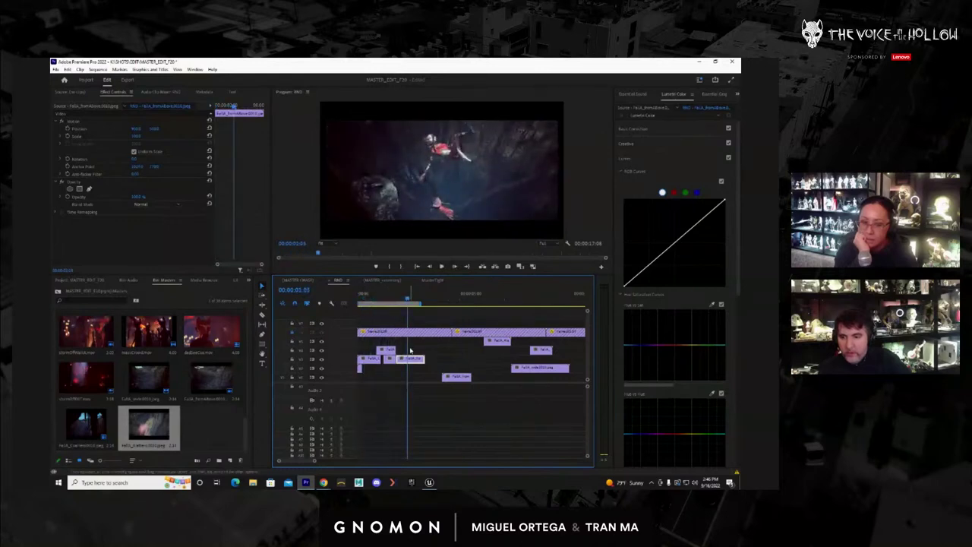
Shift the three clips following the opening cave shot about one second later and play the edit from the start
left_click_drag(397, 361, 414, 351)
left_click_drag(386, 297, 347, 297)
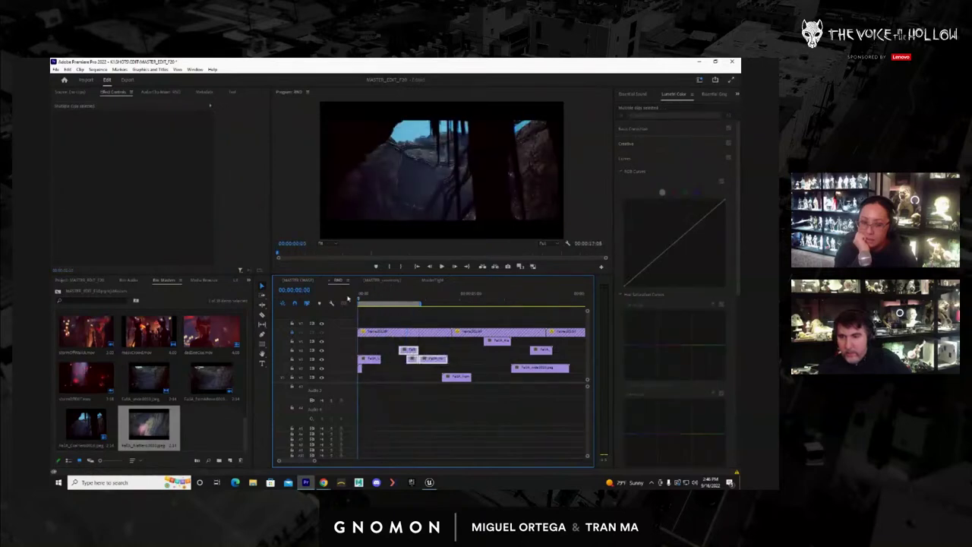
key("space")
key("space")
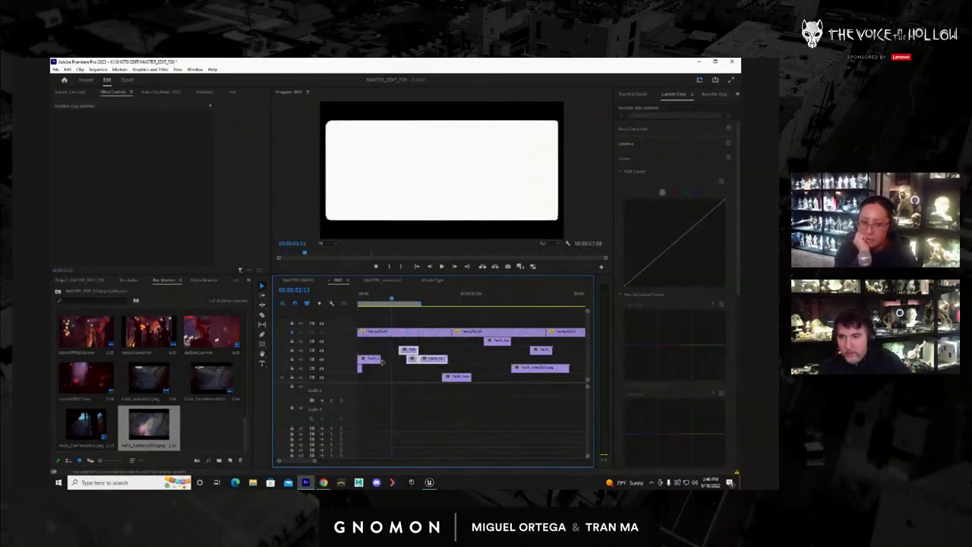
Extend the end of the opening cave shot by about half a second and move the three following clips back against it
left_click_drag(379, 359, 392, 363)
mouse_move(391, 298)
left_mouse_down()
mouse_move(374, 306)
mouse_move(405, 308)
left_mouse_up()
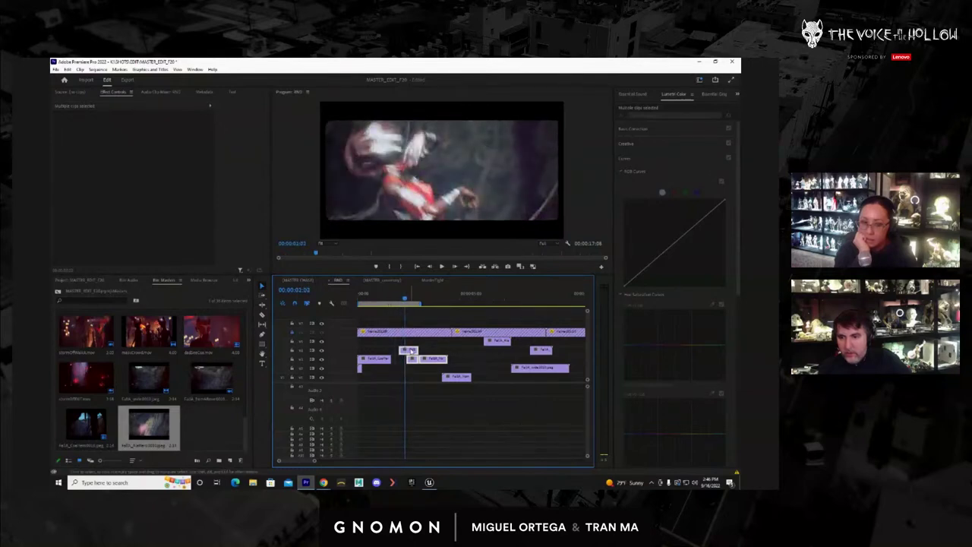
left_click_drag(410, 350, 402, 350)
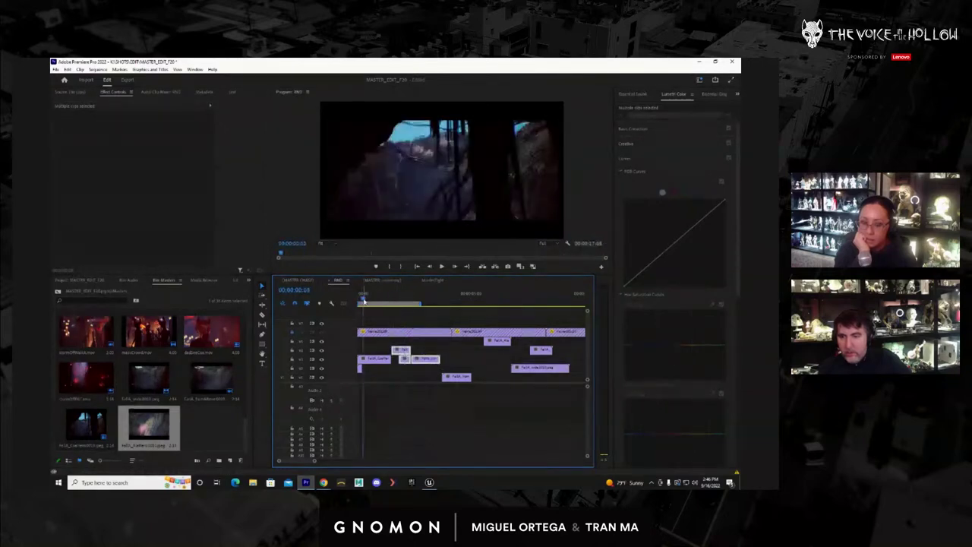
Play the edit and scrub through the cuts around the close-up hero shot, continuing into the spare clips
key("space")
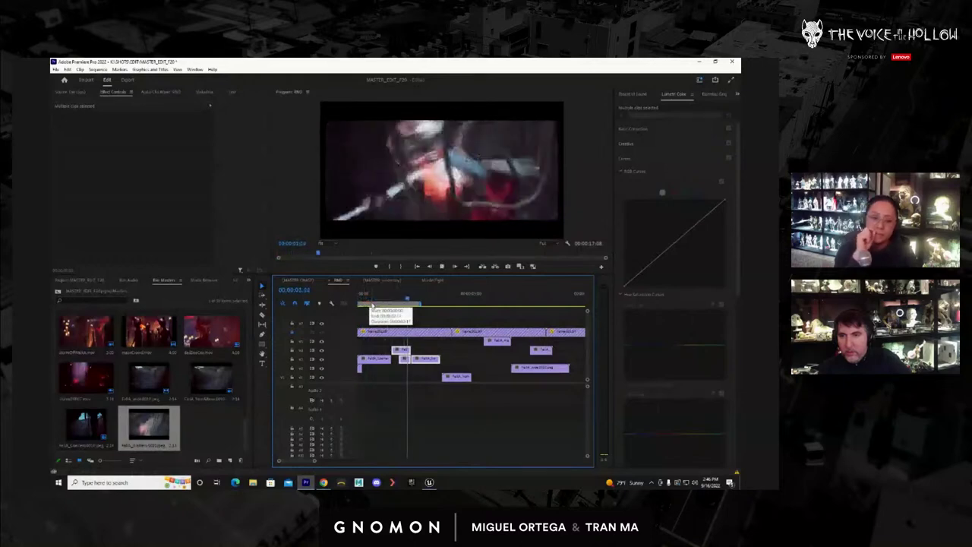
left_click(394, 302)
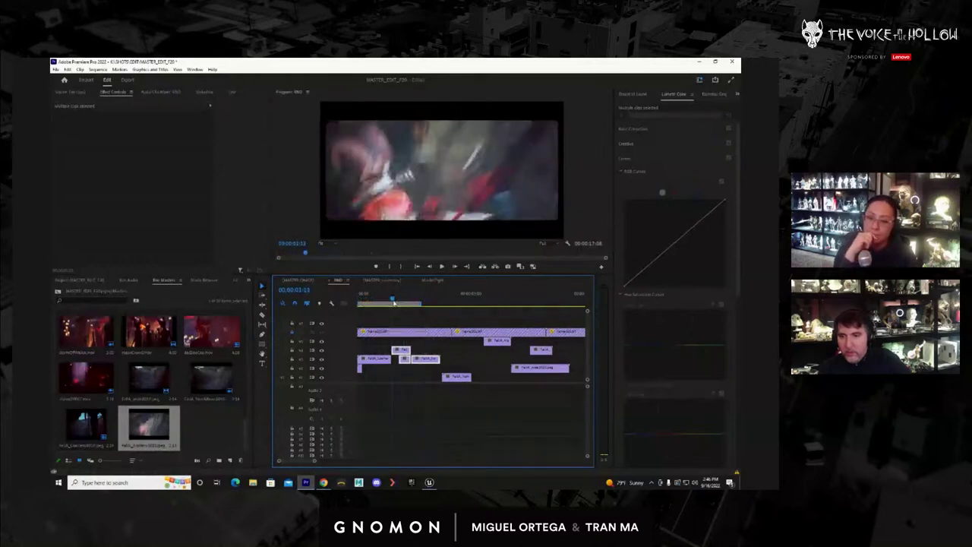
left_click_drag(392, 302, 389, 303)
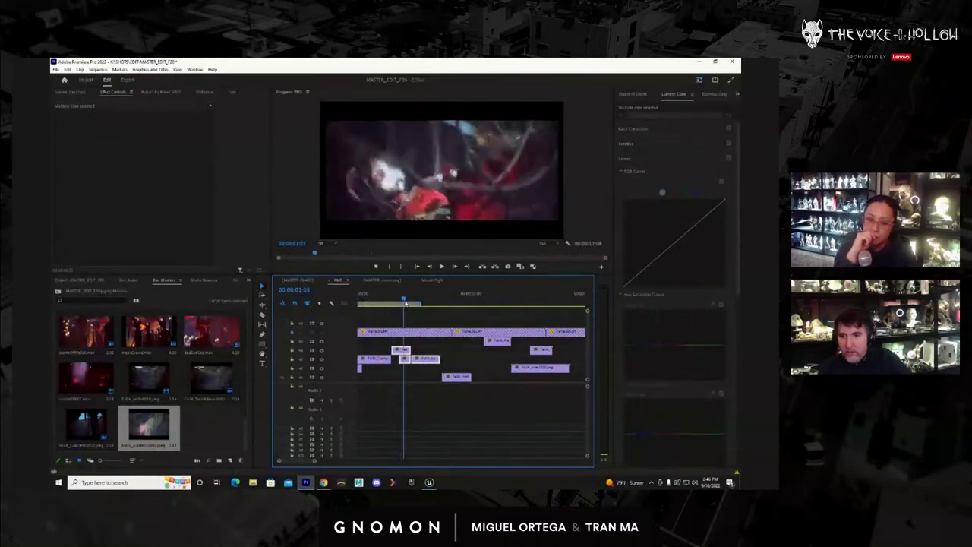
left_click_drag(410, 303, 417, 304)
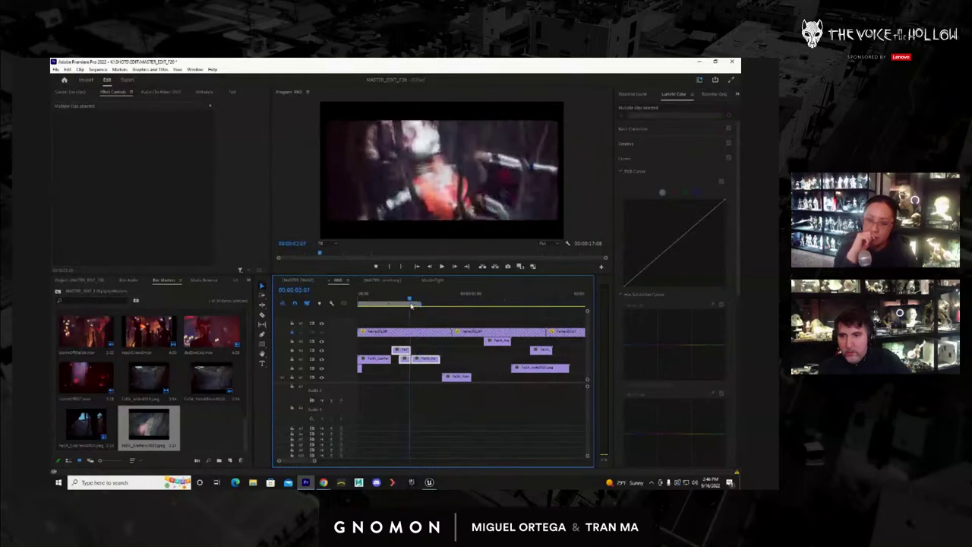
left_click_drag(424, 307, 545, 322)
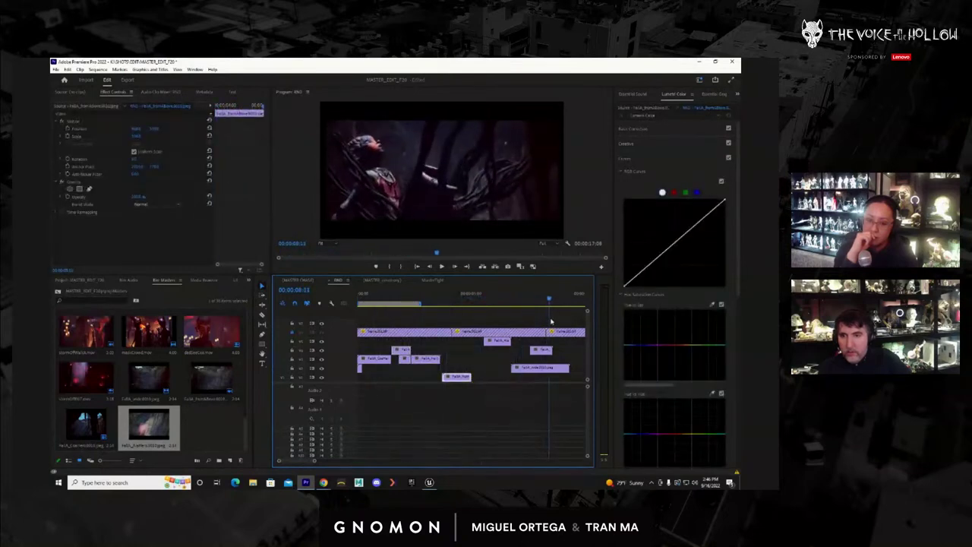
Scrub the end of the from-above shot and play the whole edit from the start in full screen
left_click_drag(422, 325, 433, 324)
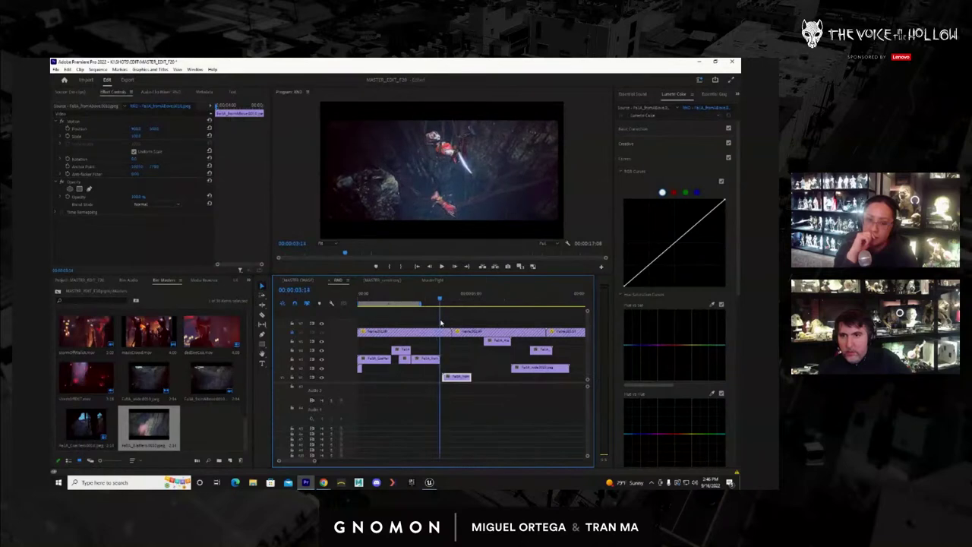
left_click_drag(441, 324, 426, 325)
key("space")
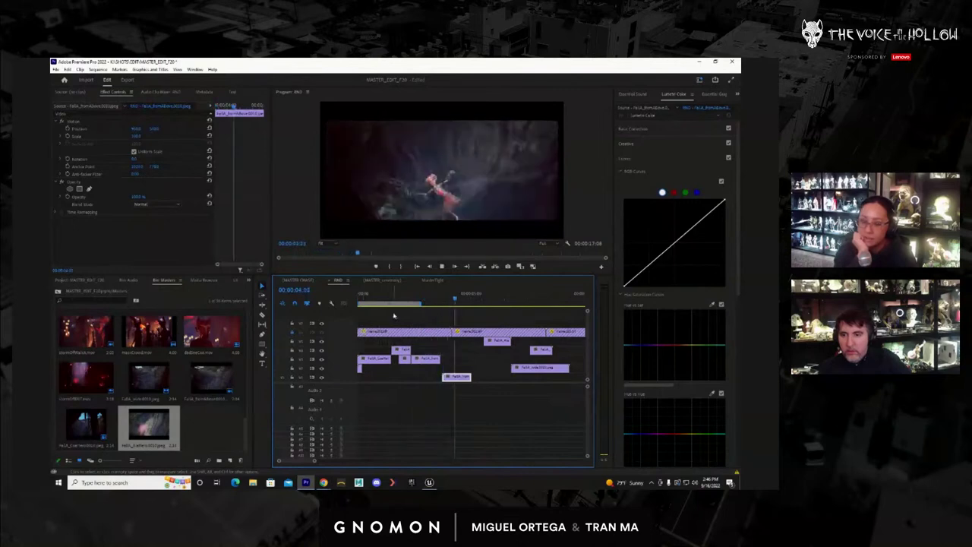
key("space")
left_click_drag(395, 300, 347, 303)
key("space")
key("ctrl+grave")
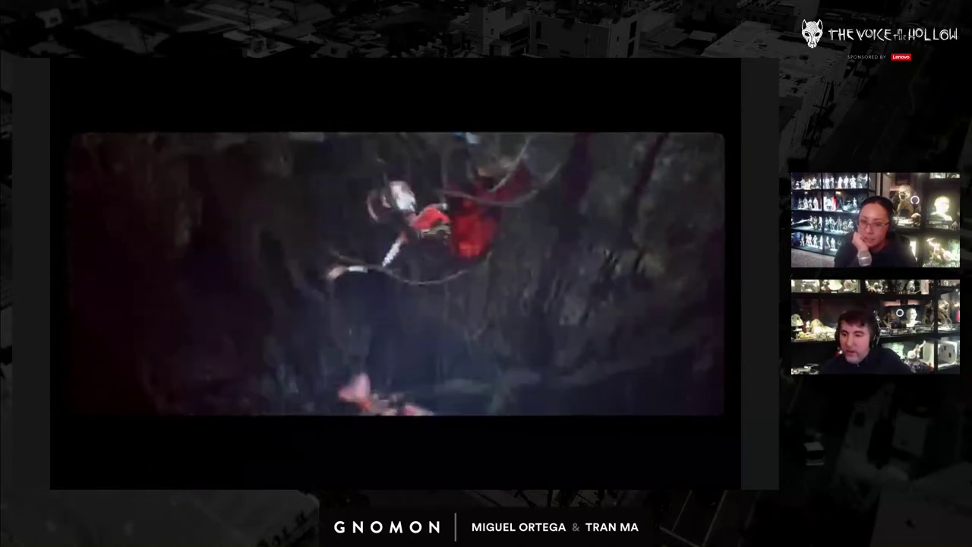
key("ctrl+grave")
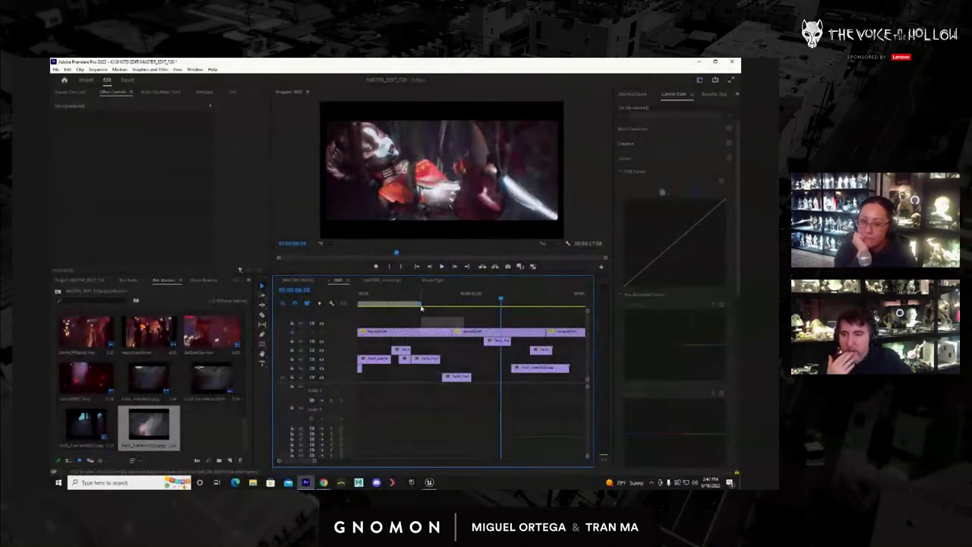
Extend the work area to the end of the from-above shot and delete the leftover fragment beneath the opening cave shot
left_click_drag(420, 306, 431, 304)
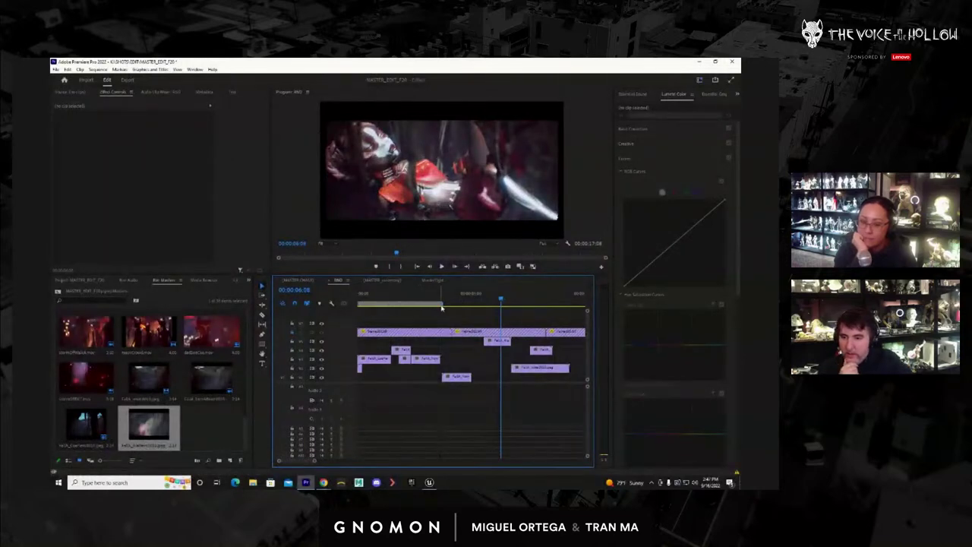
key("Home")
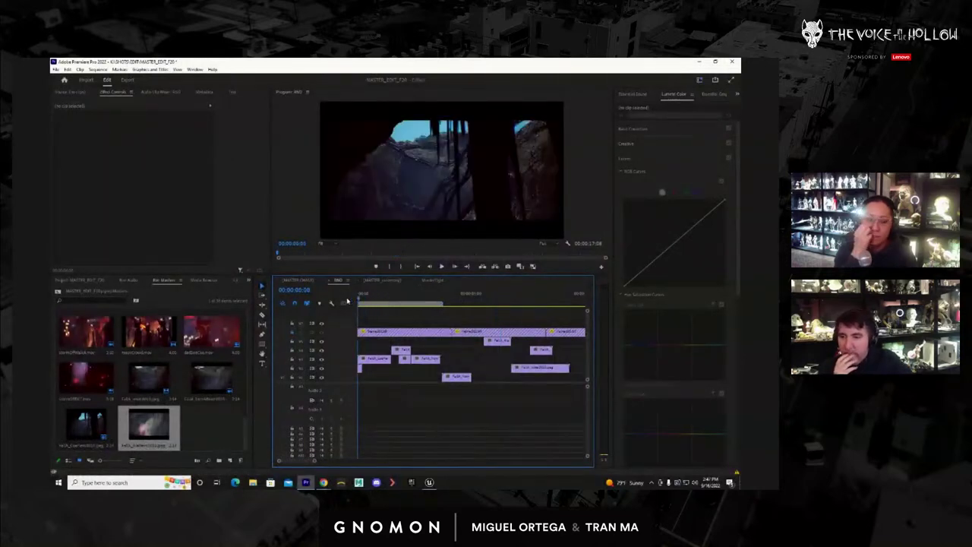
left_click(363, 348)
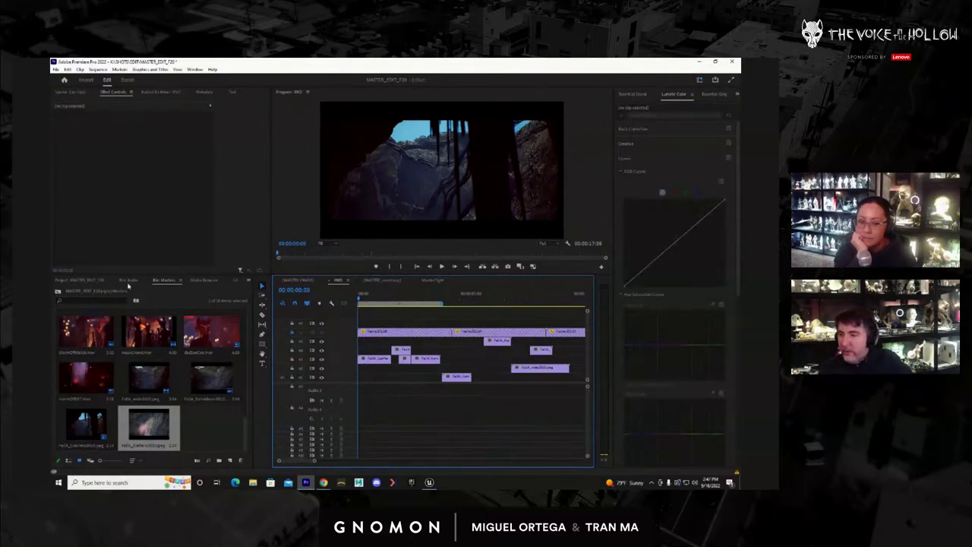
Search the effects for "deh", apply Dehancer Pro to the opening cave shot and play to a frame inside it
left_click(250, 281)
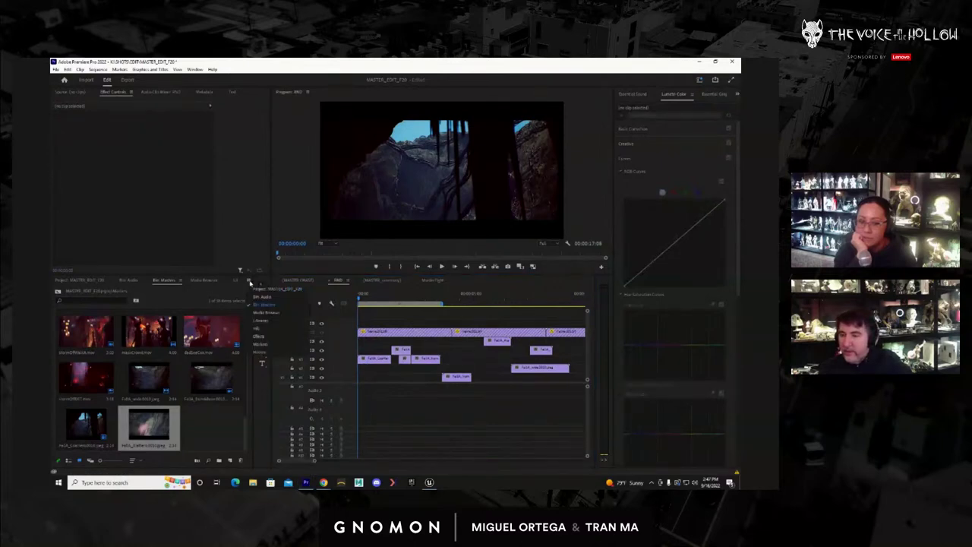
left_click(269, 337)
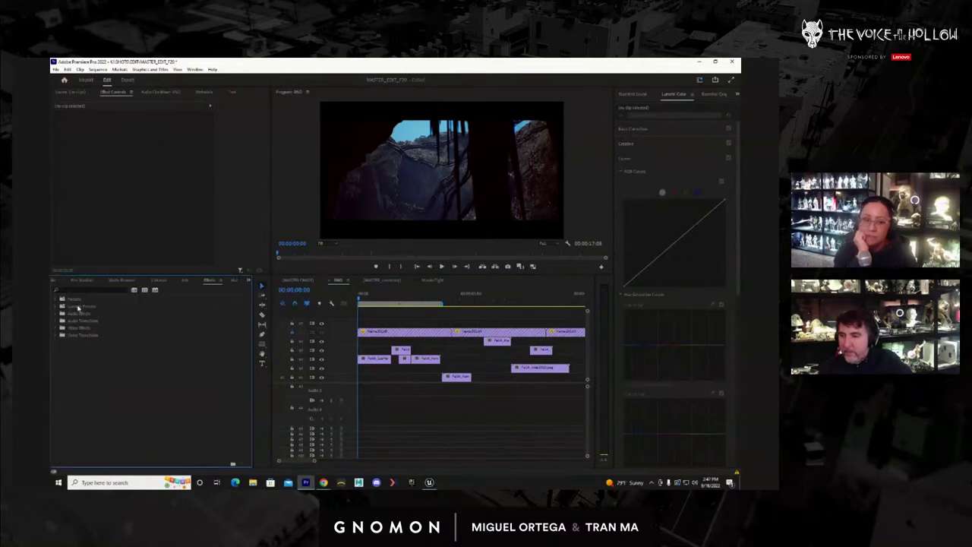
left_click(83, 290)
type("den")
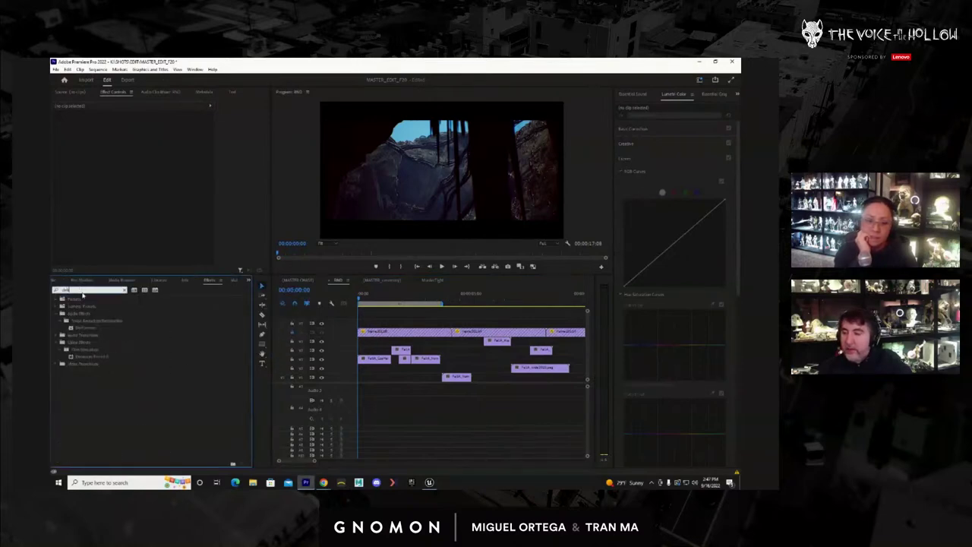
left_click(95, 356)
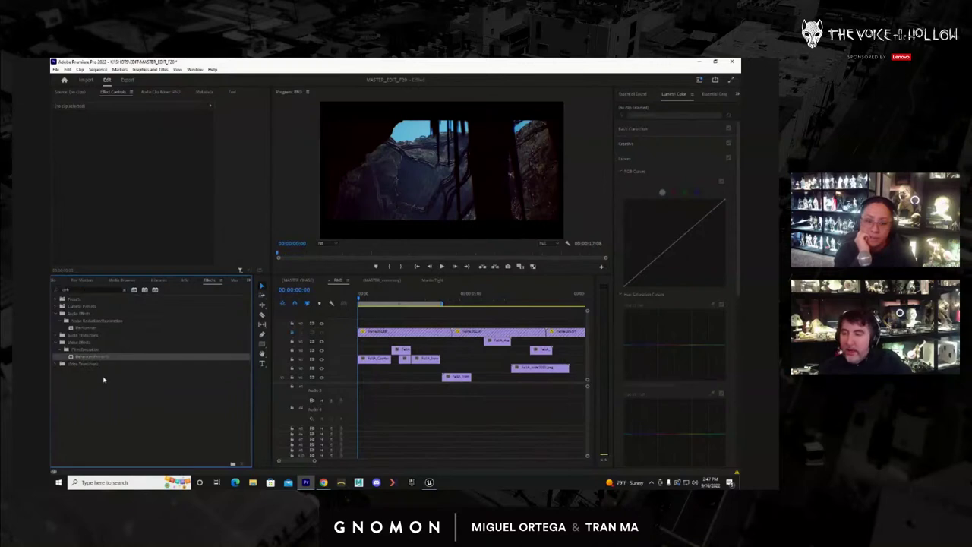
left_click(372, 359)
key("space")
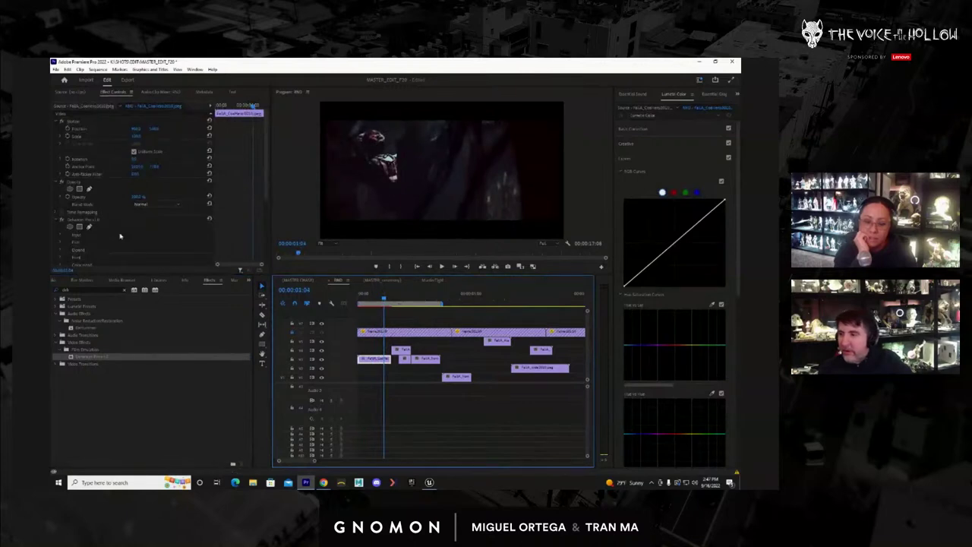
Set the Dehancer Pro film profile on the opening cave shot to Fujichrome Velvia 100
scroll(120, 236, "down", 1)
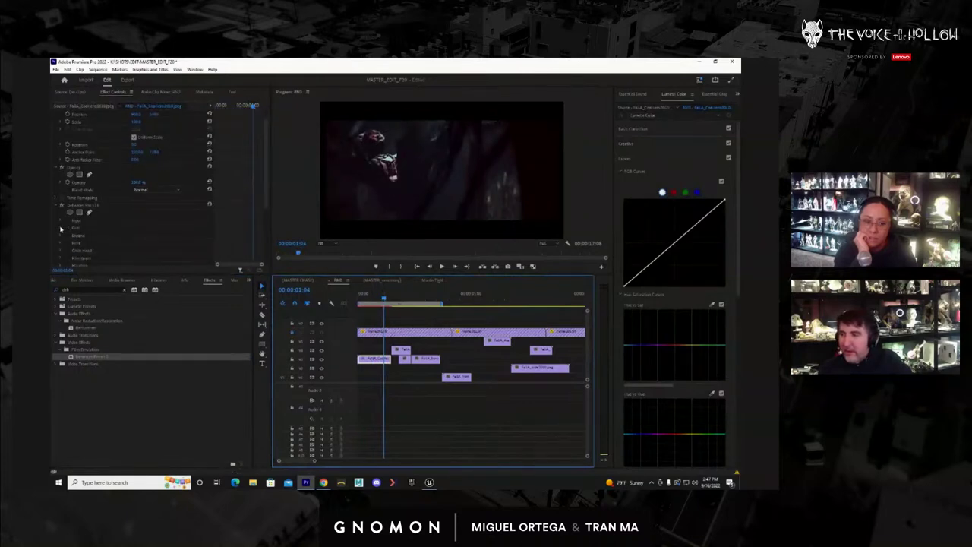
left_click(60, 229)
left_click(183, 236)
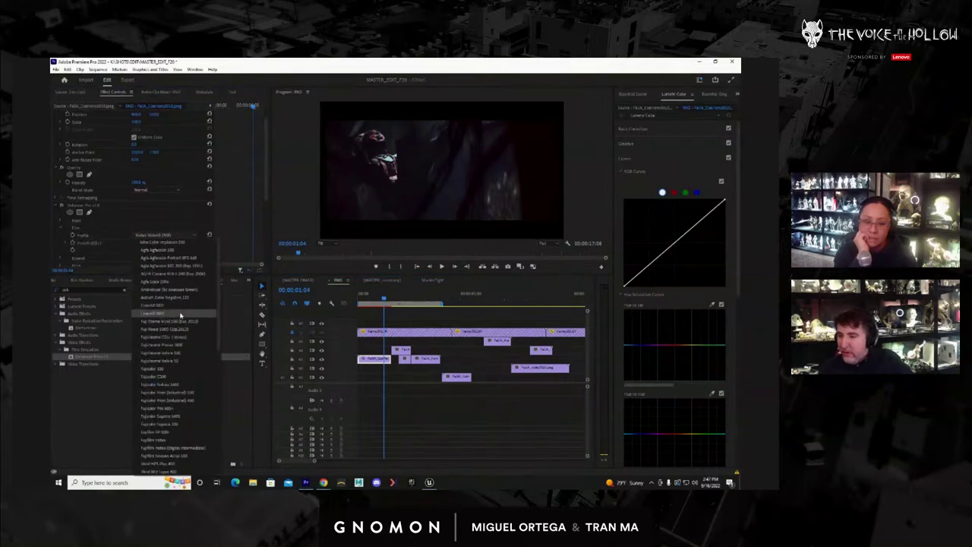
left_click(173, 353)
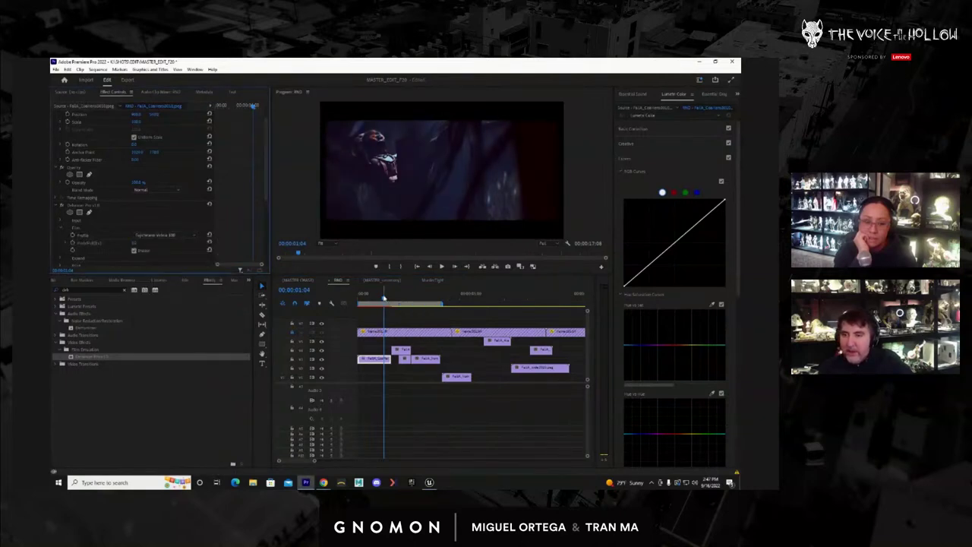
Cut the opening cave shot at 00:00:00:13, delete the part before it and play into the close-up
mouse_move(384, 298)
left_mouse_down()
mouse_move(365, 301)
mouse_move(370, 307)
left_mouse_up()
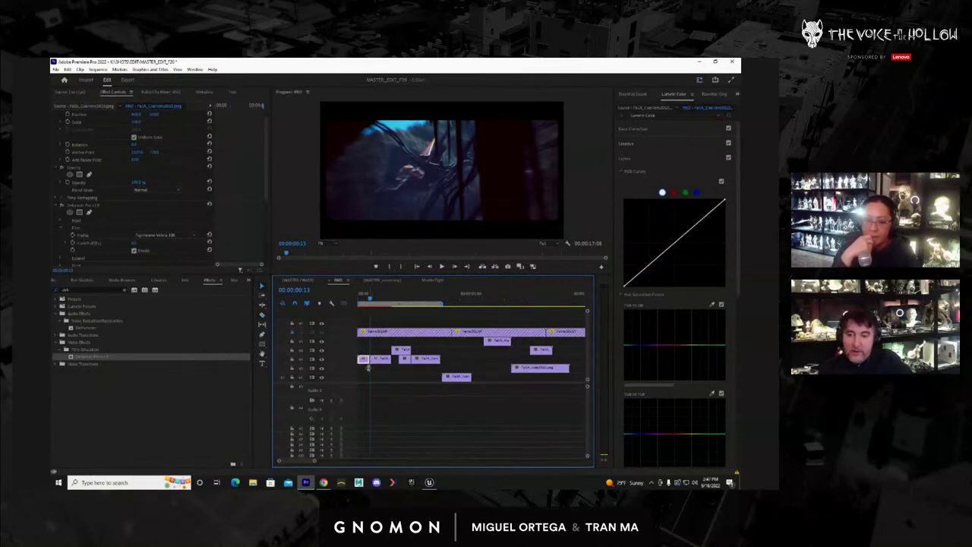
key("Delete")
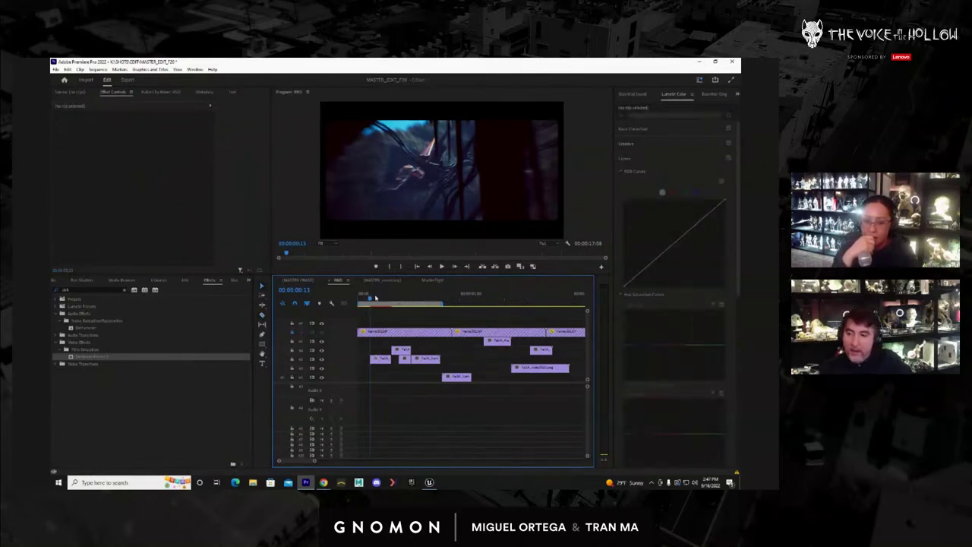
key("space")
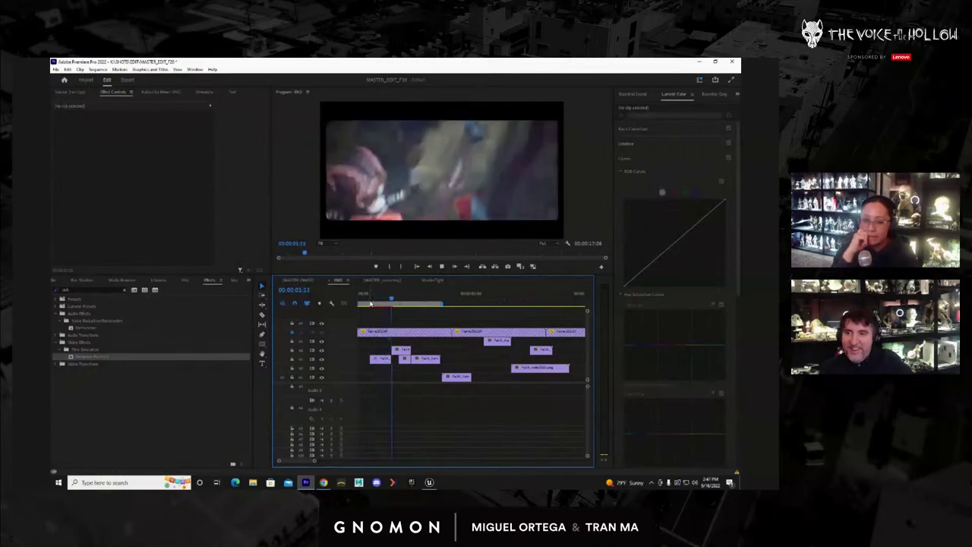
key("space")
Move the close-up shot down onto the opening shot's track and copy the Dehancer Pro effect to the close-up and from-above shots
left_click(404, 299)
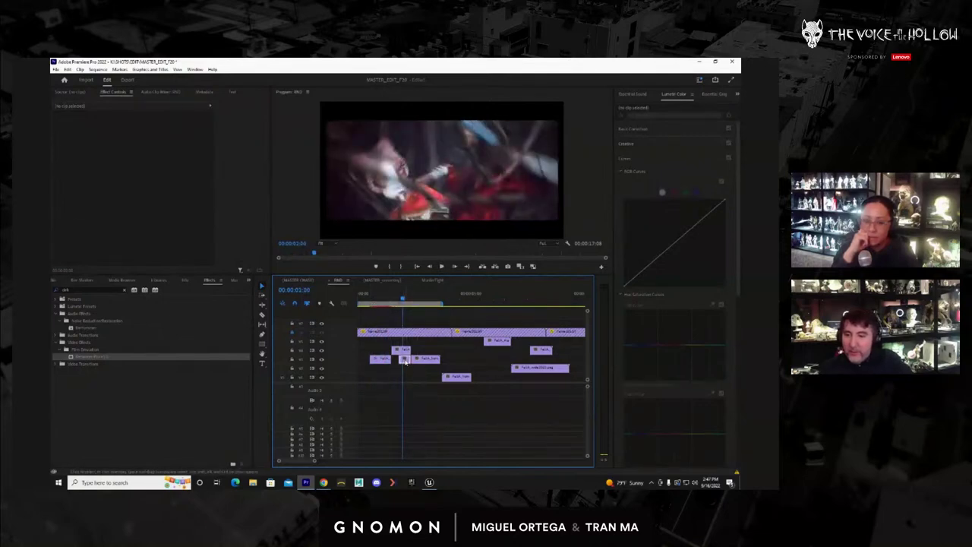
left_click(397, 357)
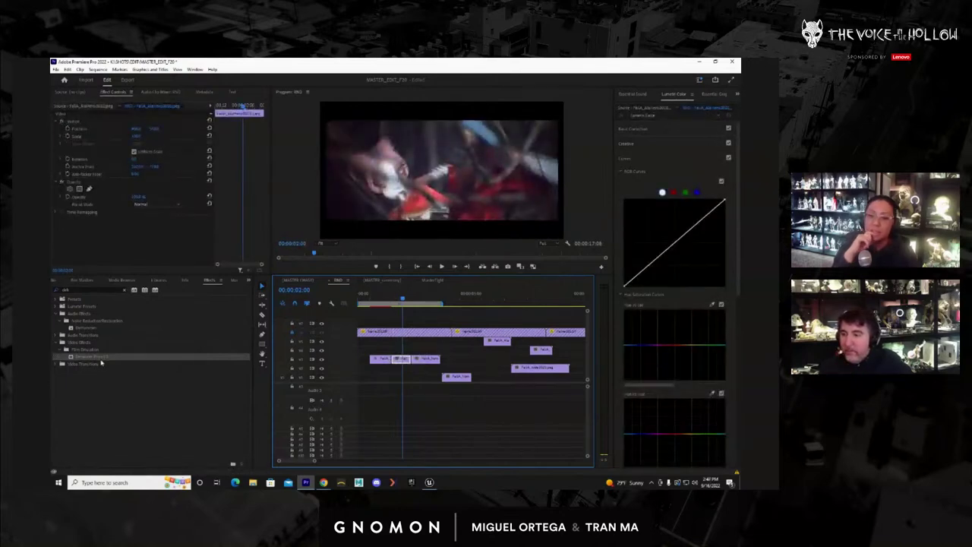
left_click_drag(381, 359, 381, 360)
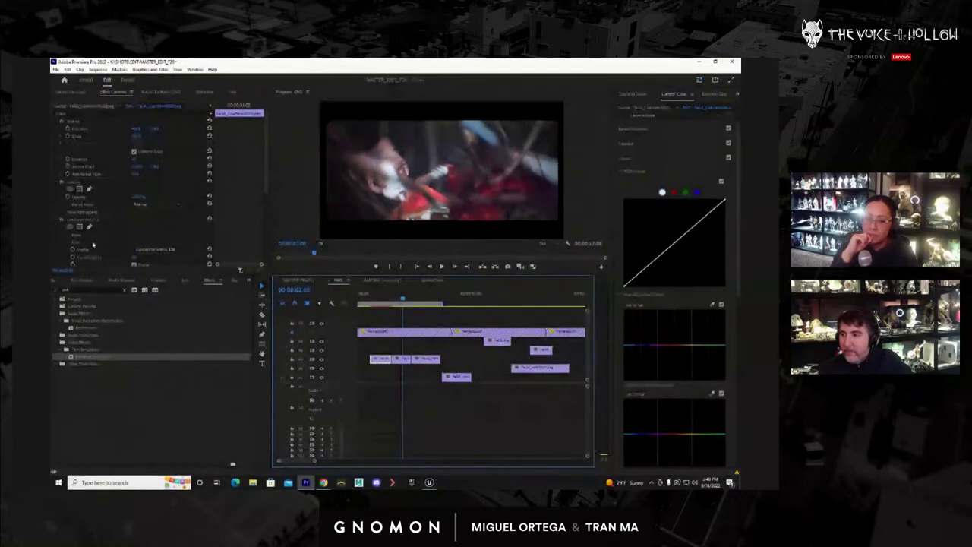
left_click(89, 222)
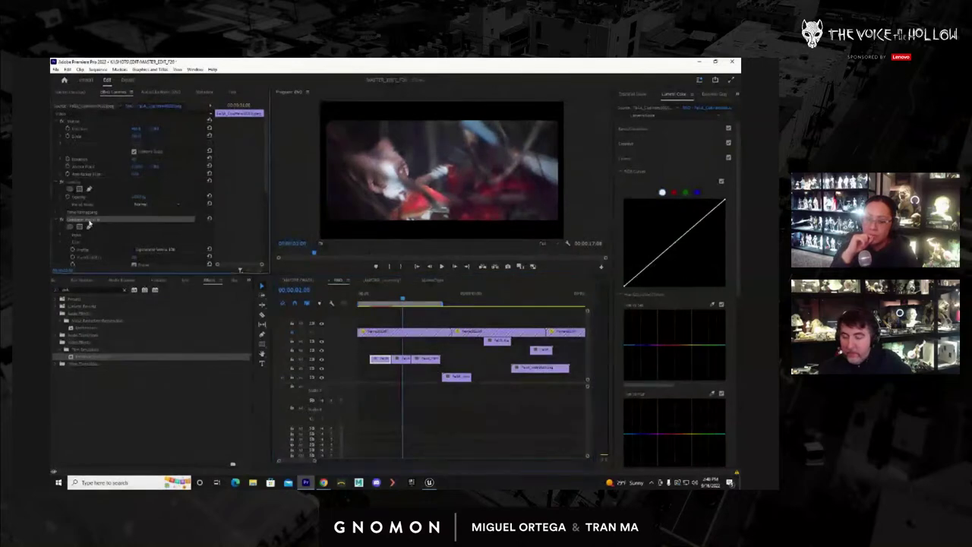
left_click(404, 360)
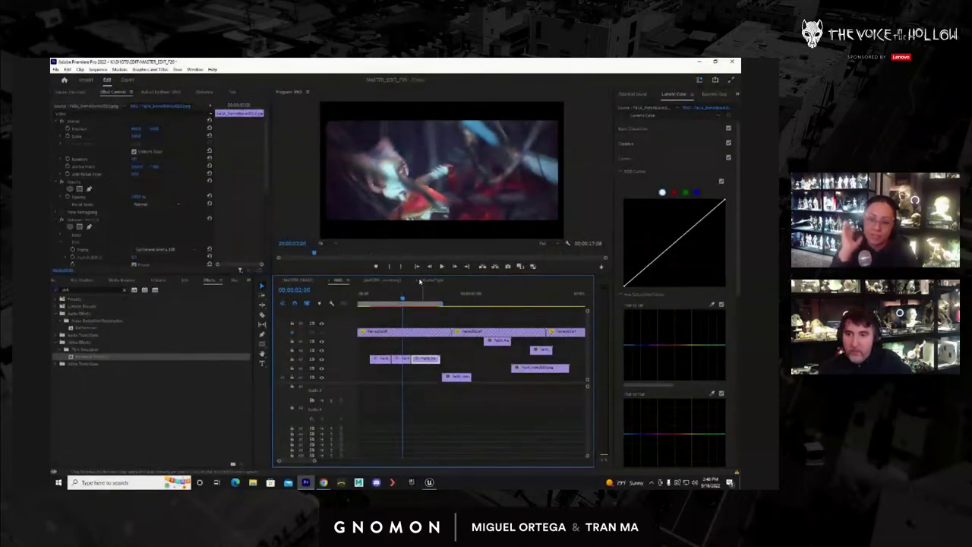
Play the treated shots through to the spare from-above clip and return to that clip's first frame
left_click(372, 297)
key("space")
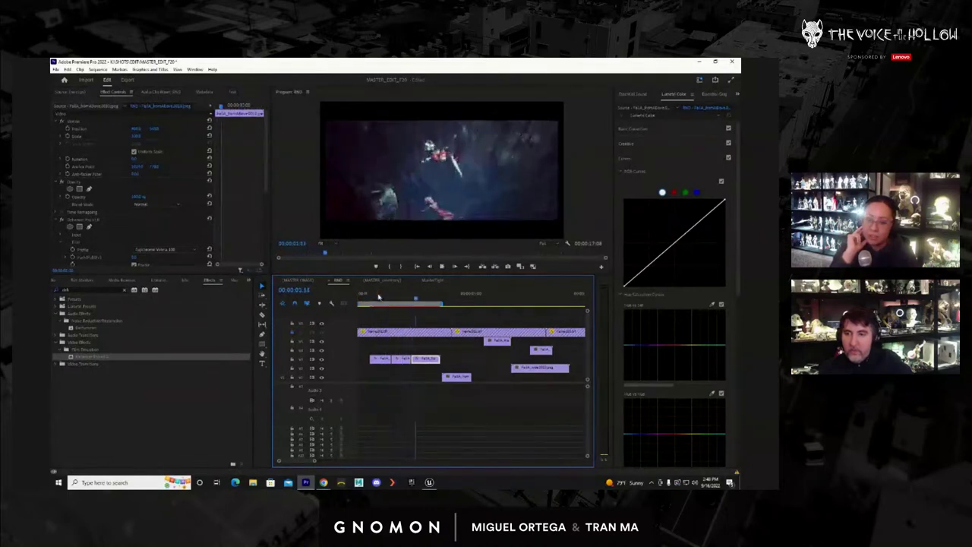
key("space")
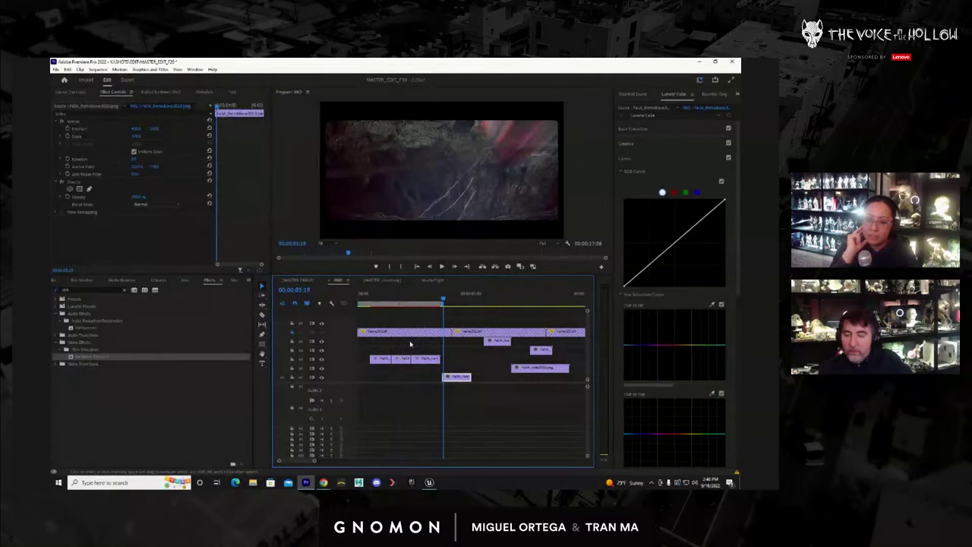
key("space")
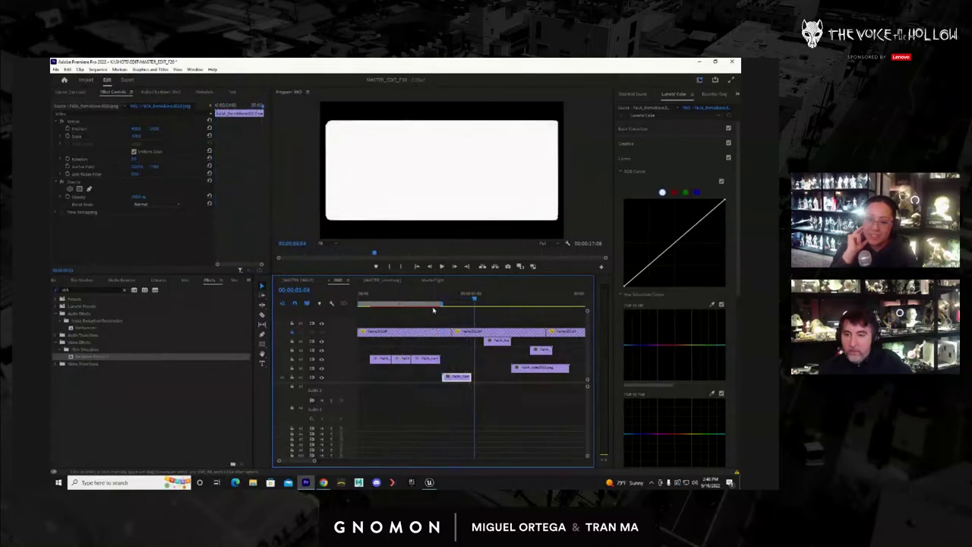
mouse_move(428, 307)
left_mouse_down()
mouse_move(472, 307)
mouse_move(445, 313)
left_mouse_up()
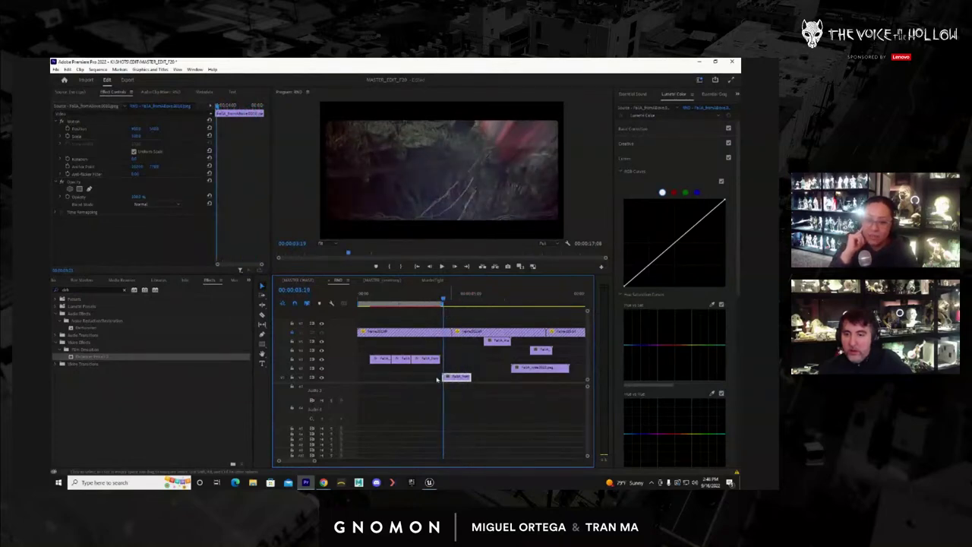
Move the spare from-above clip to the start of the sequence, one track below the opening cave shot
left_click_drag(437, 379, 367, 372)
left_click_drag(369, 306, 357, 323)
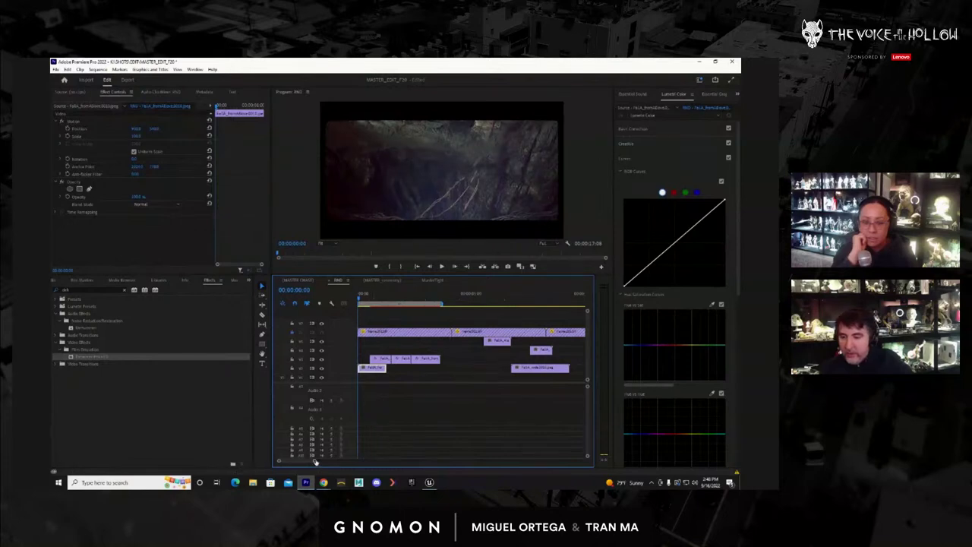
left_click_drag(316, 461, 306, 462)
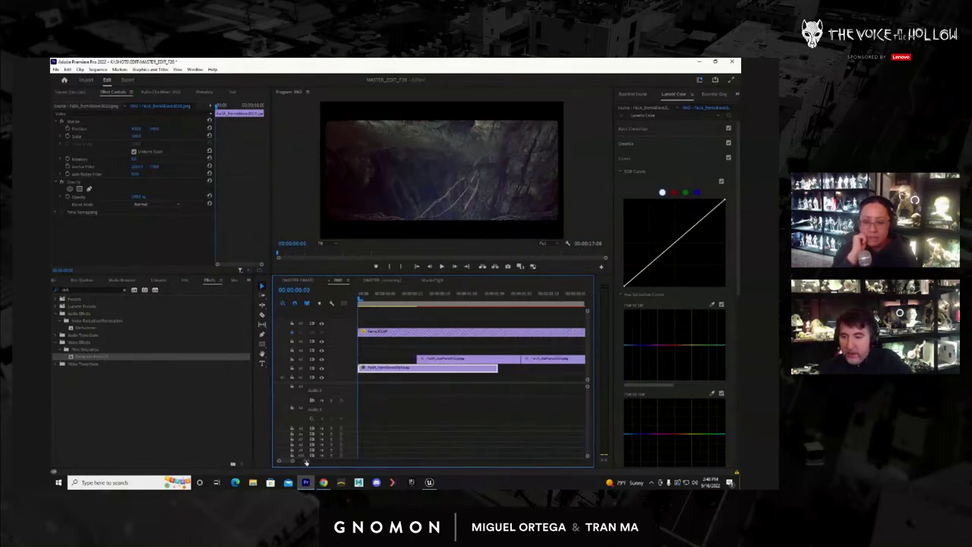
scroll(415, 378, "down", 3, "alt")
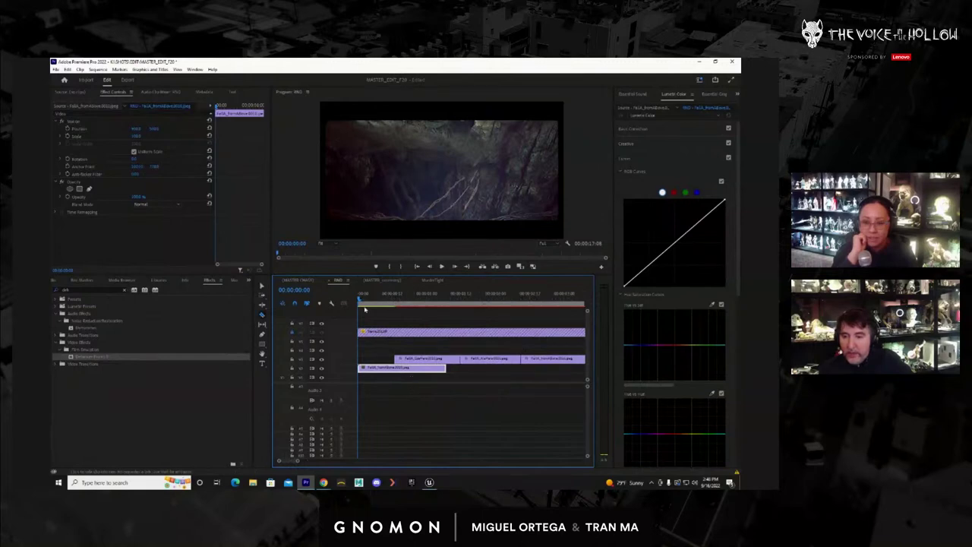
Cut the from-above clip at 00:00:00:04 and delete everything after the cut
left_click_drag(365, 302, 371, 302)
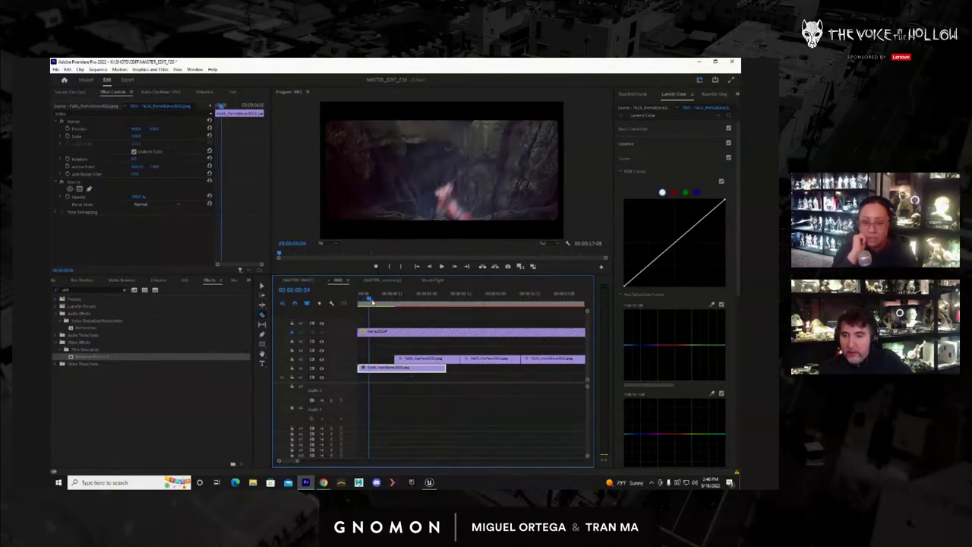
left_click(371, 368)
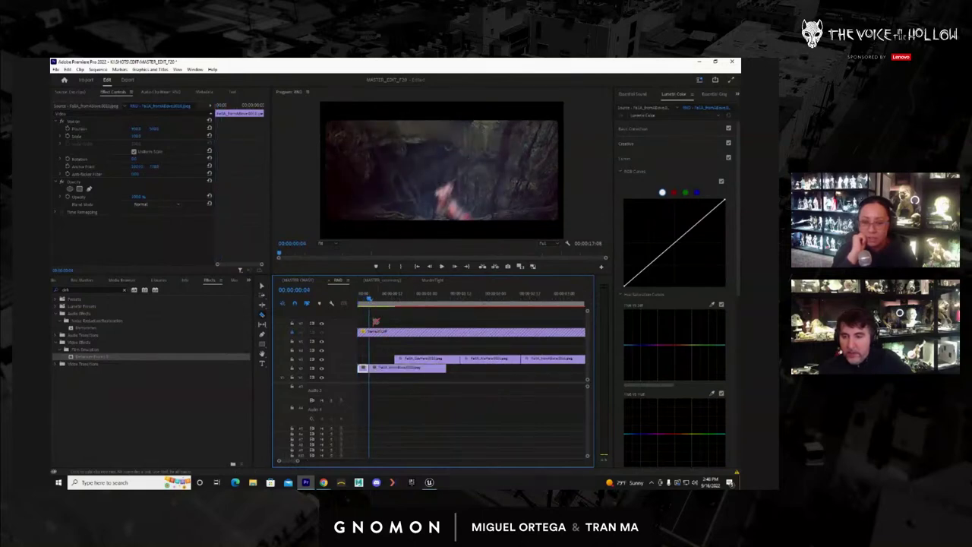
key("ctrl+z")
left_click_drag(371, 300, 371, 304)
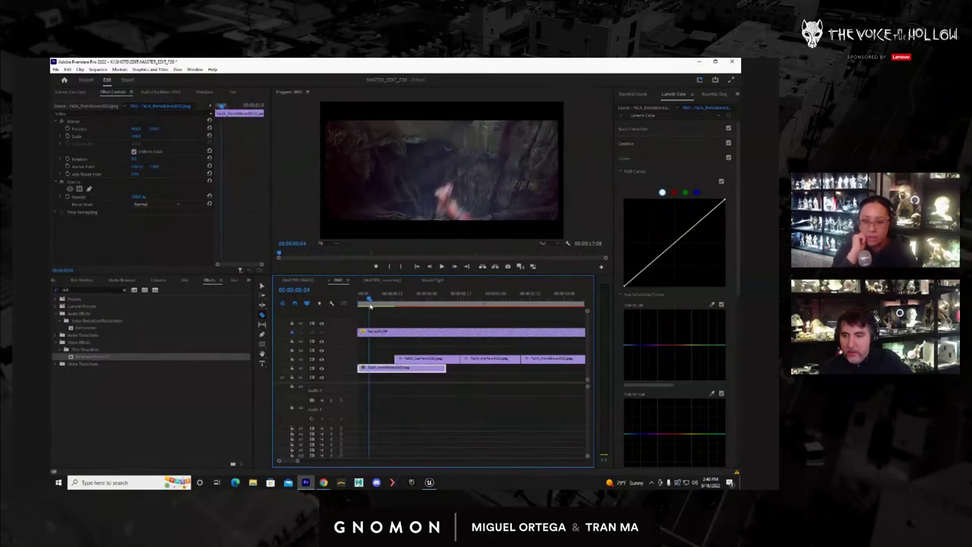
left_click(370, 369)
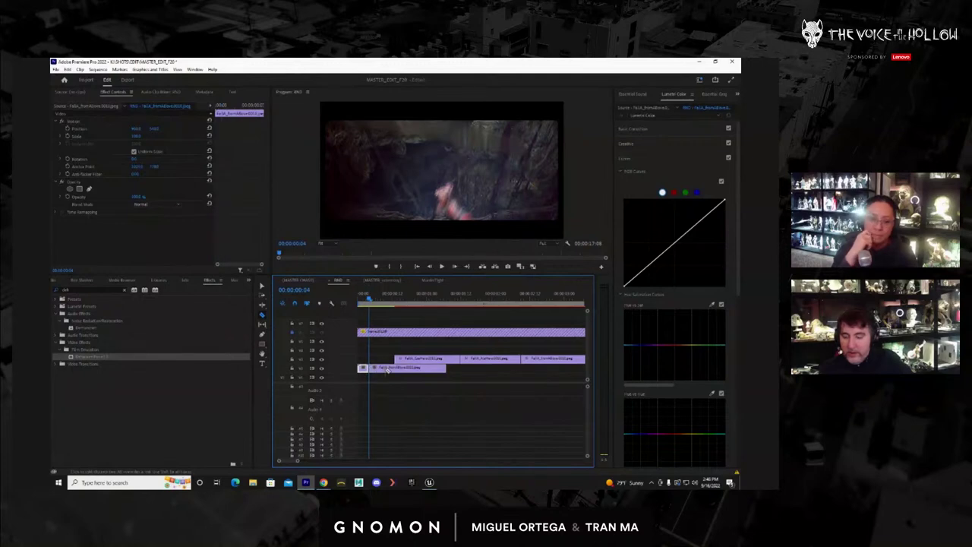
key("v")
left_click(387, 370)
key("Delete")
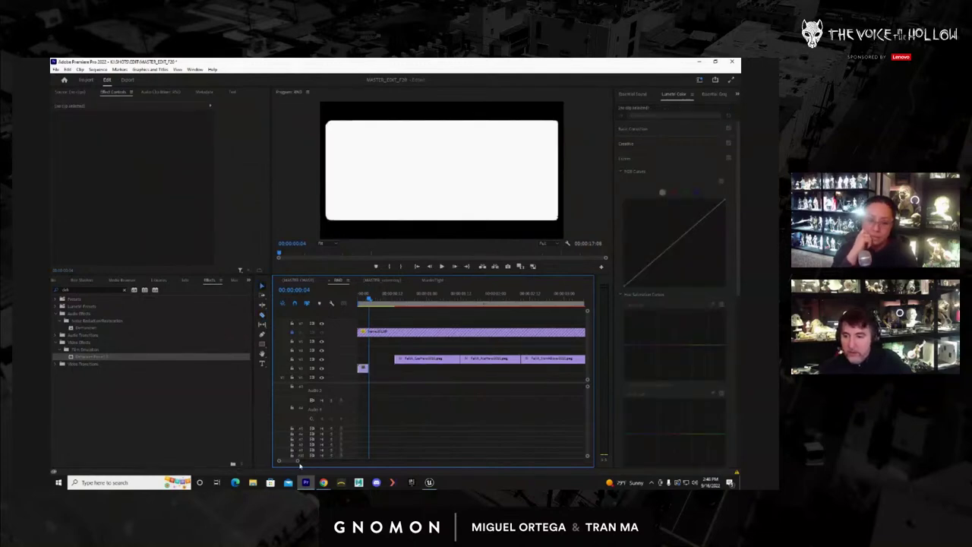
Move the three treated shots down directly behind the short from-above fragment and play the edit from the start
left_click_drag(298, 461, 315, 461)
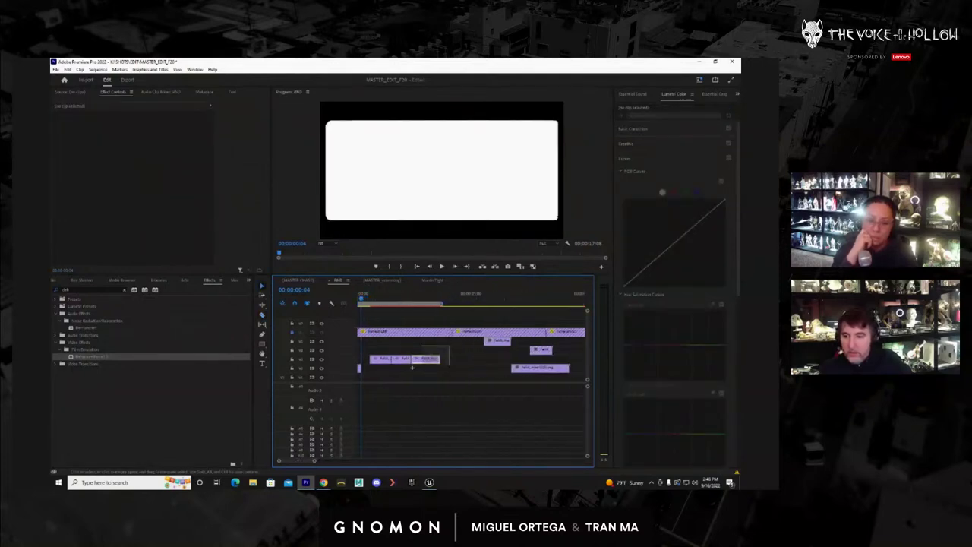
left_click_drag(412, 368, 371, 372)
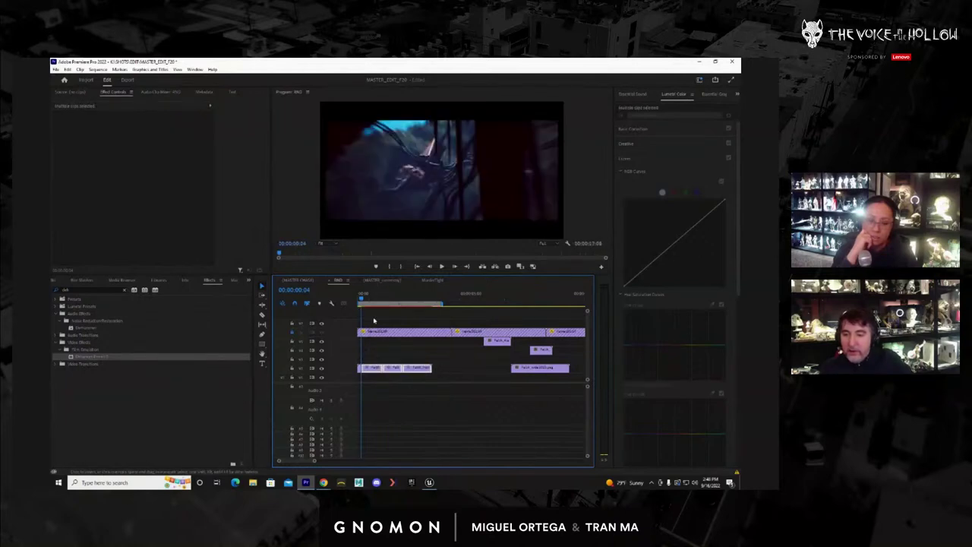
left_click(358, 301)
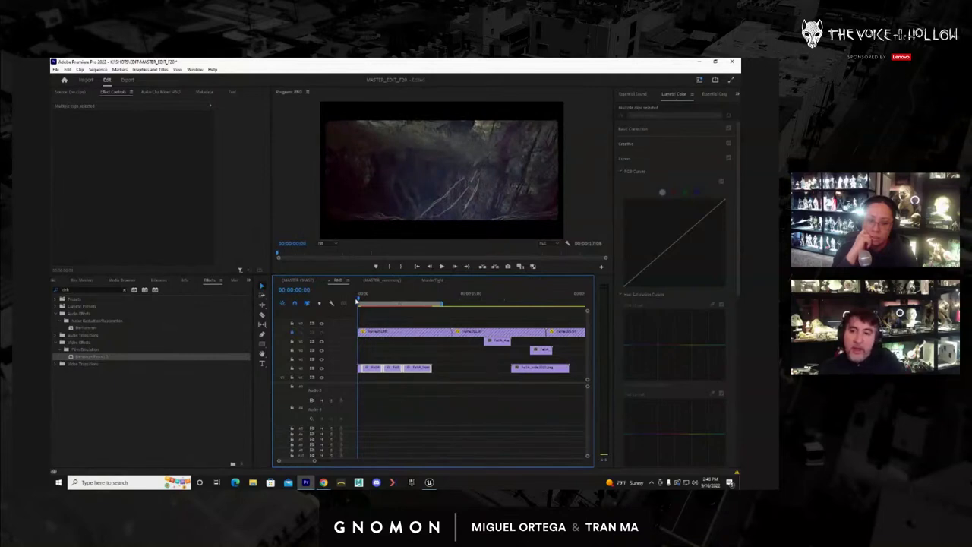
key("space")
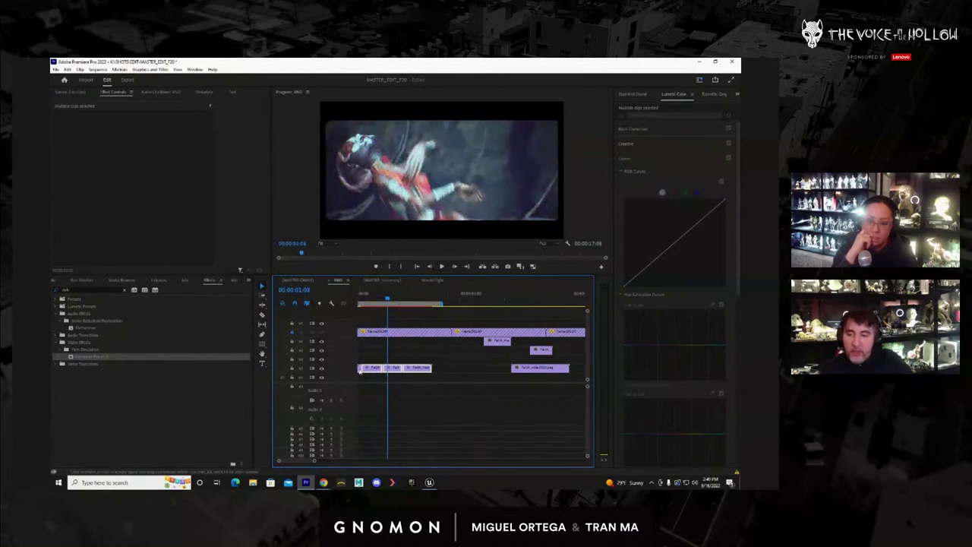
Slide the three treated shots to the start of the sequence so they replace the short from-above fragment
left_click(426, 365)
left_click_drag(438, 360, 368, 370)
left_click_drag(367, 297, 344, 306)
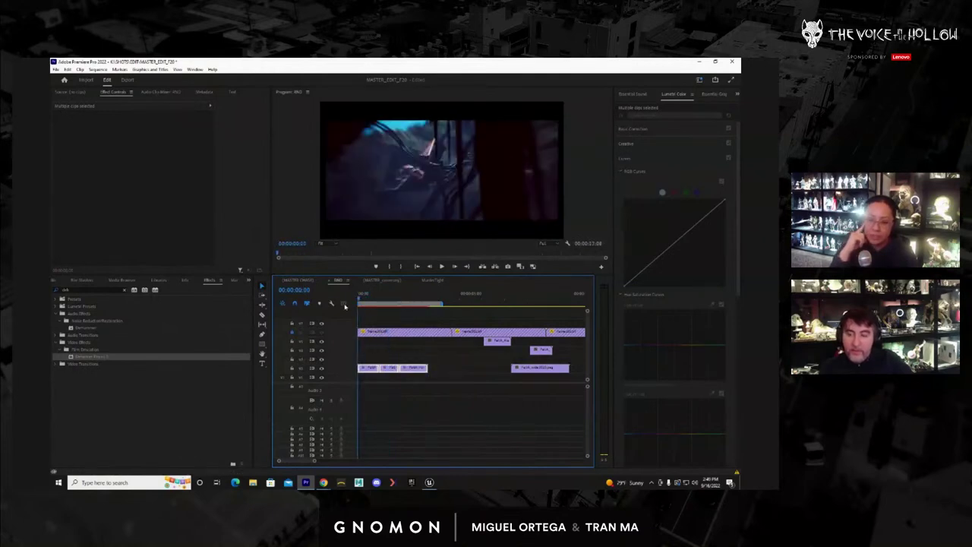
Play the three-shot edit from the start in full screen, then replay it in the normal view
key("space")
key("ctrl+grave")
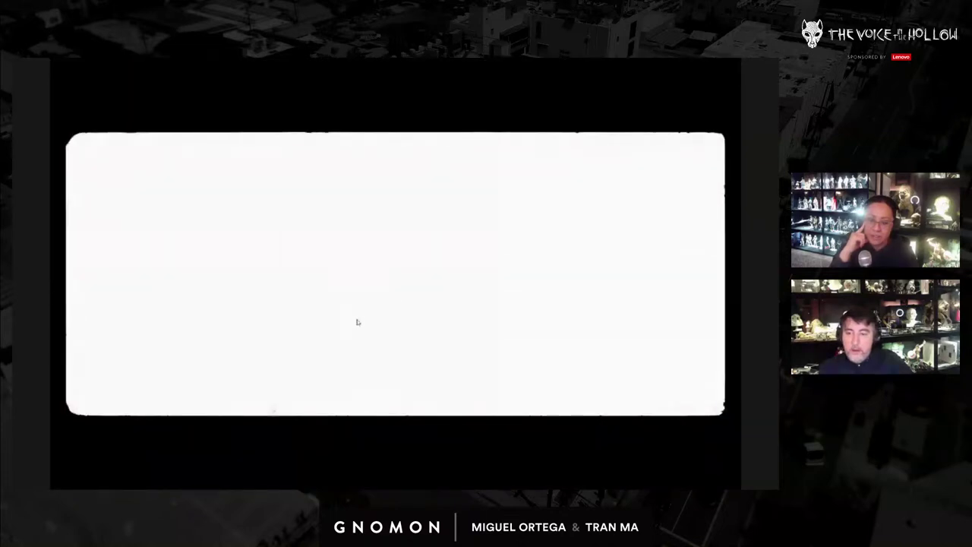
key("ctrl+grave")
left_click(407, 305)
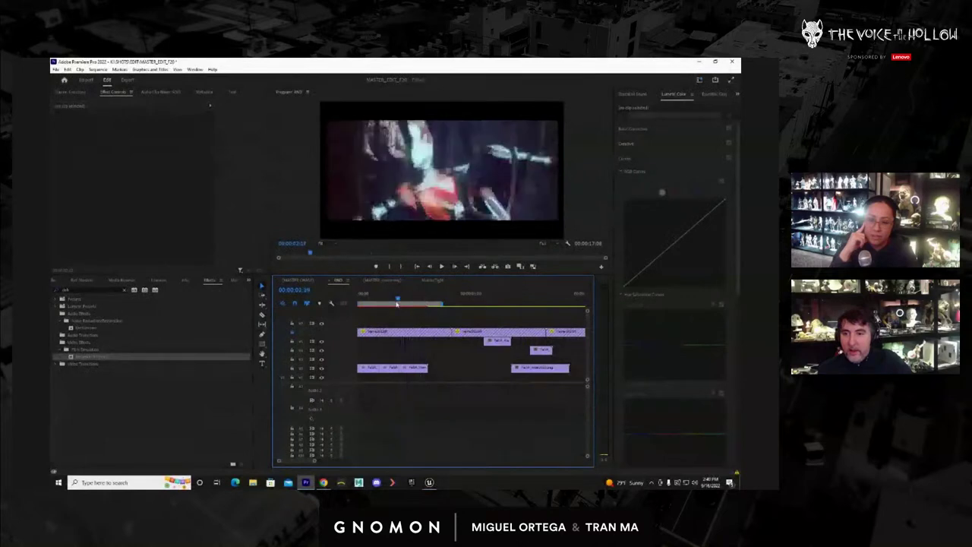
left_click_drag(362, 301, 357, 299)
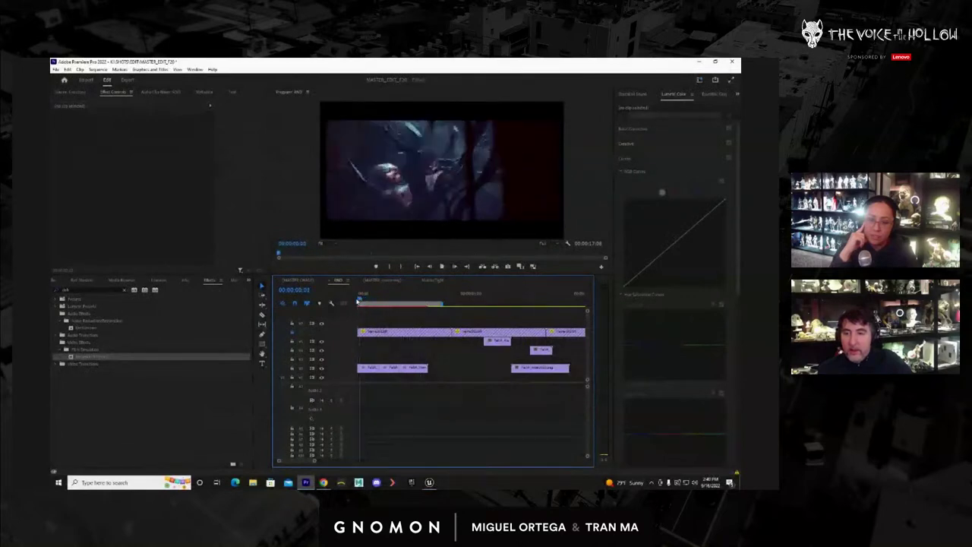
key("space")
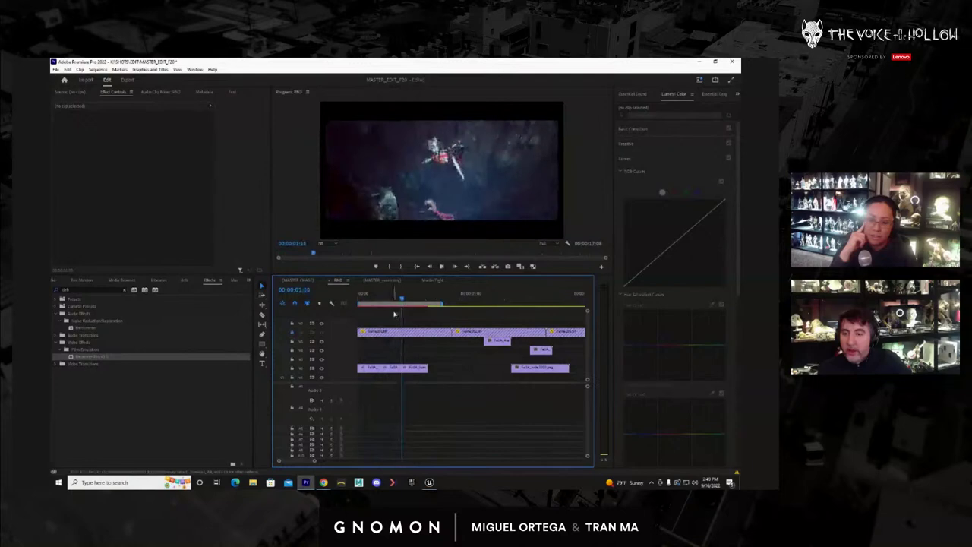
Move the wide shot of the fall directly behind the from-above shot on the same track
left_click_drag(414, 297, 544, 318)
left_click_drag(525, 372, 443, 362)
left_click_drag(438, 296, 466, 298)
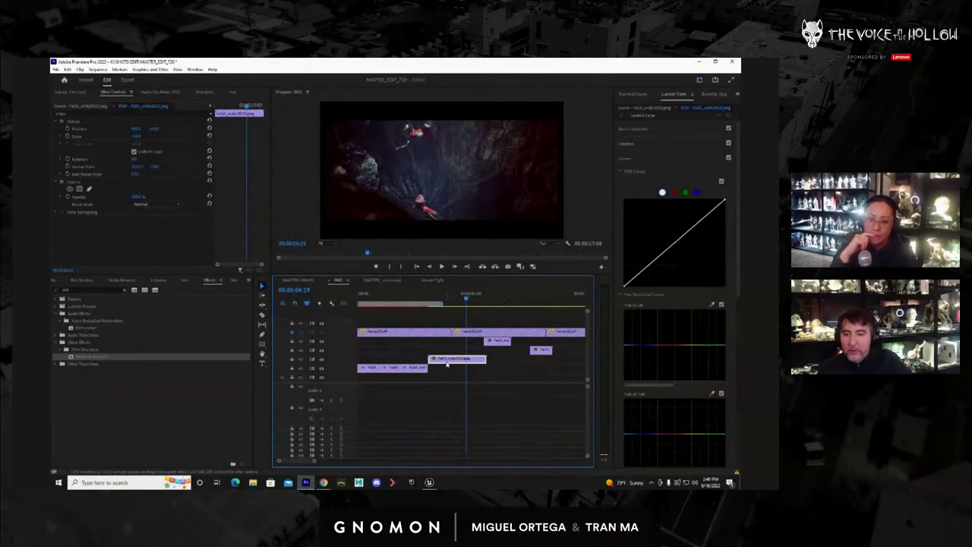
left_click_drag(447, 364, 426, 355)
left_click_drag(445, 298, 400, 302)
left_click_drag(447, 349, 468, 367)
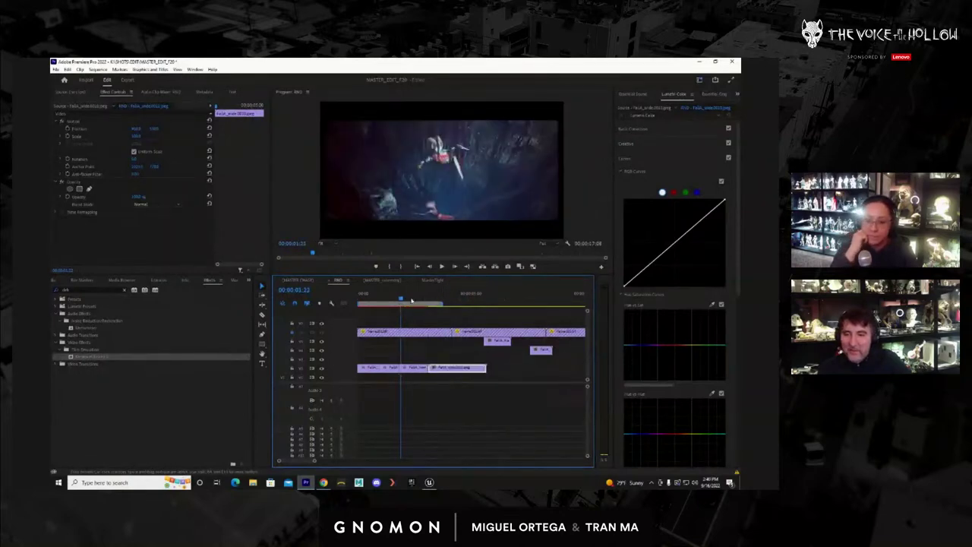
Split the spare hero close-up at 00:00:08:02, lay its second part over the wide shot's end and delete the unused spare clips
left_click_drag(410, 301, 542, 319)
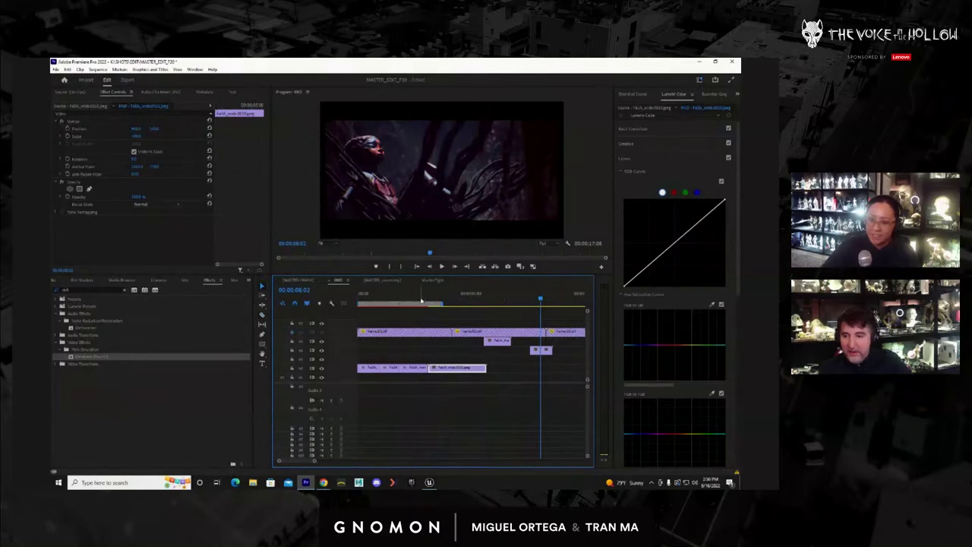
left_click_drag(448, 298, 480, 301)
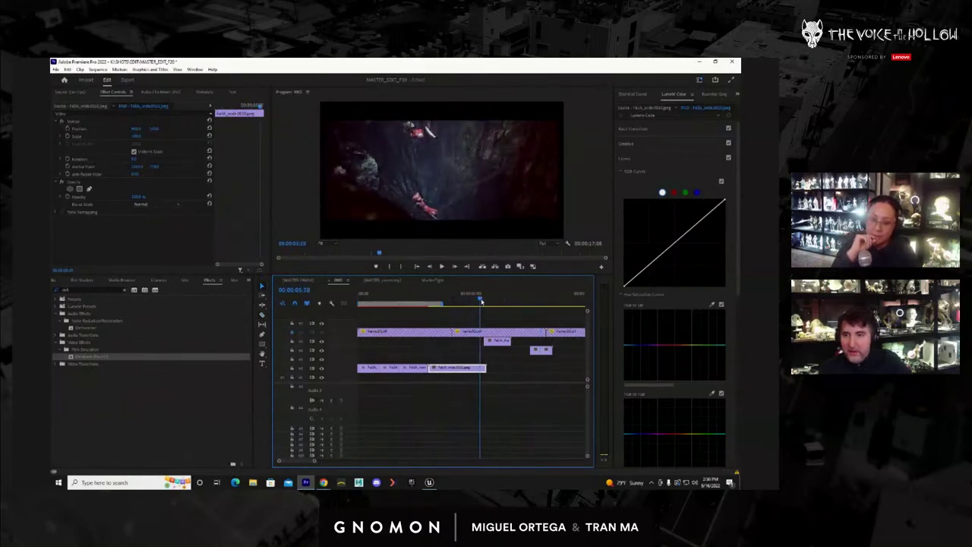
left_click_drag(486, 368, 526, 378)
key("Delete")
Play and scrub the cut from the wide shot to the hero close-up
mouse_move(480, 297)
left_mouse_down()
mouse_move(467, 300)
mouse_move(485, 303)
left_mouse_up()
key("space")
key("space")
left_click_drag(490, 302, 483, 304)
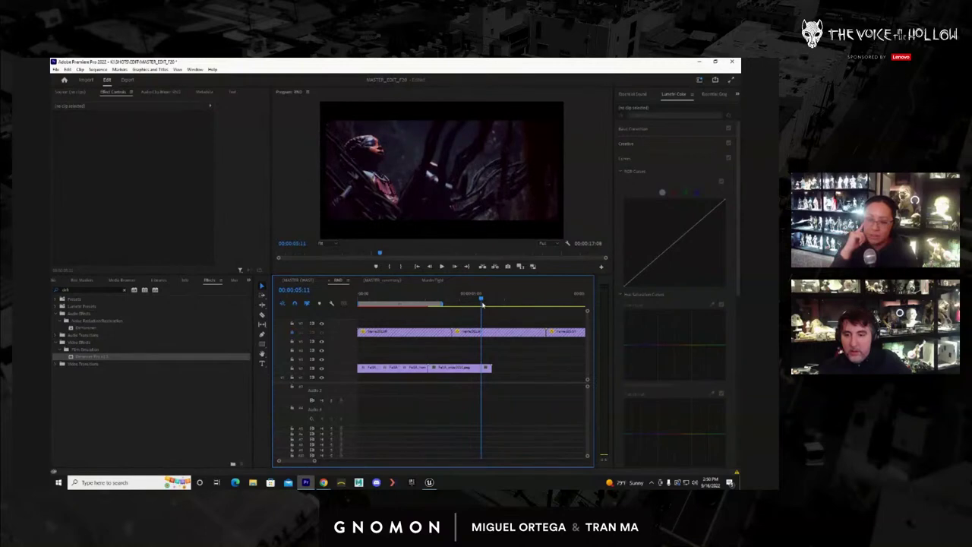
Try to extend the end of the last clip, and stretch the work area to the end of the assembled clips
left_click(481, 370)
key("Delete")
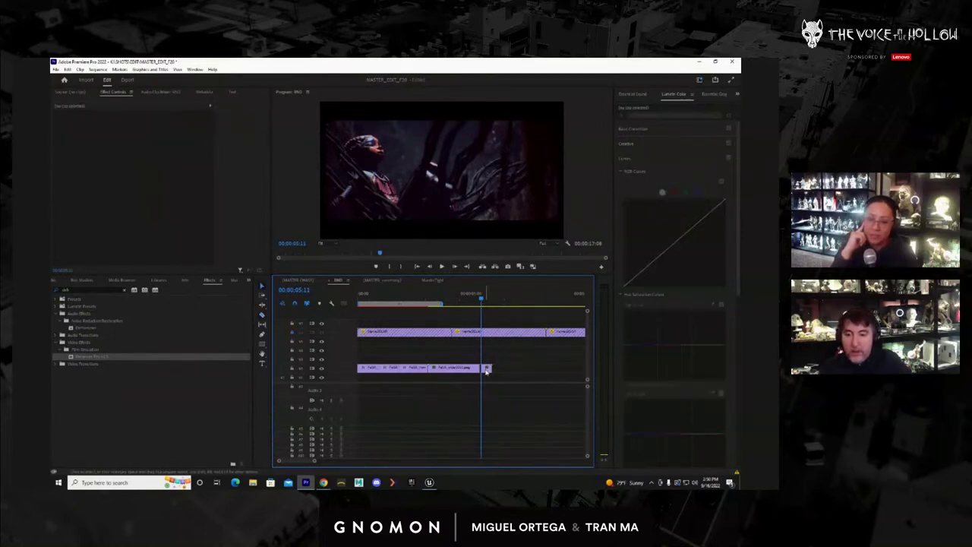
left_click_drag(488, 370, 486, 371)
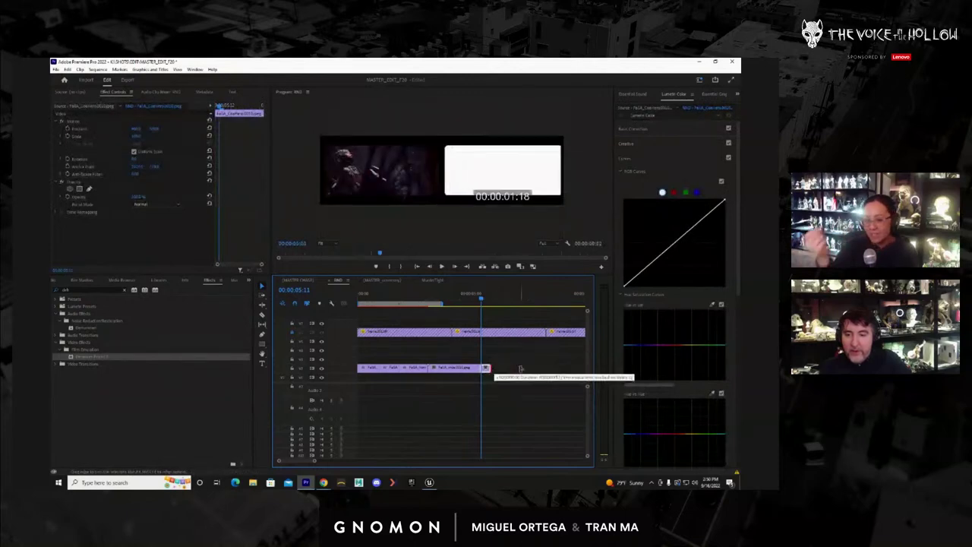
left_click_drag(445, 305, 360, 300)
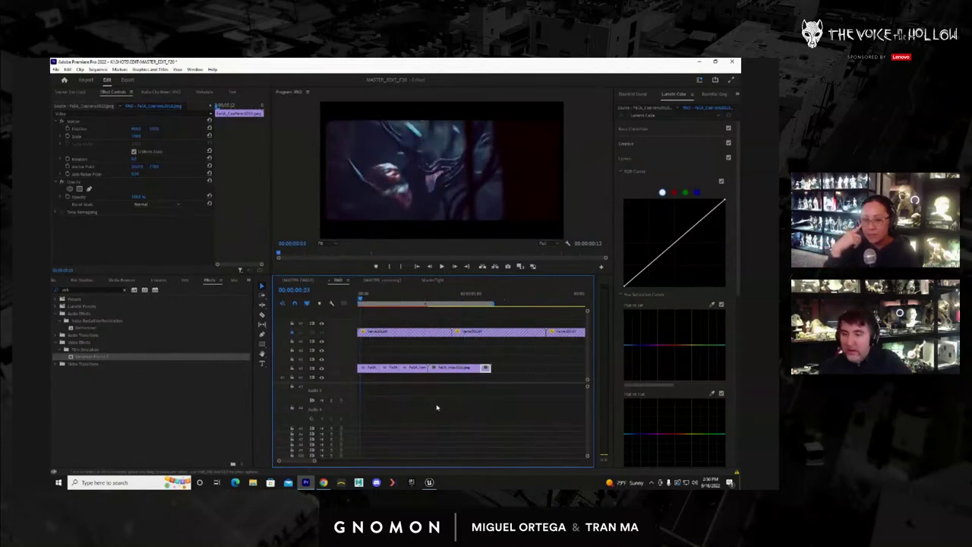
Copy the Dehancer Pro effect from the third clip onto the last two clips
left_click(452, 369)
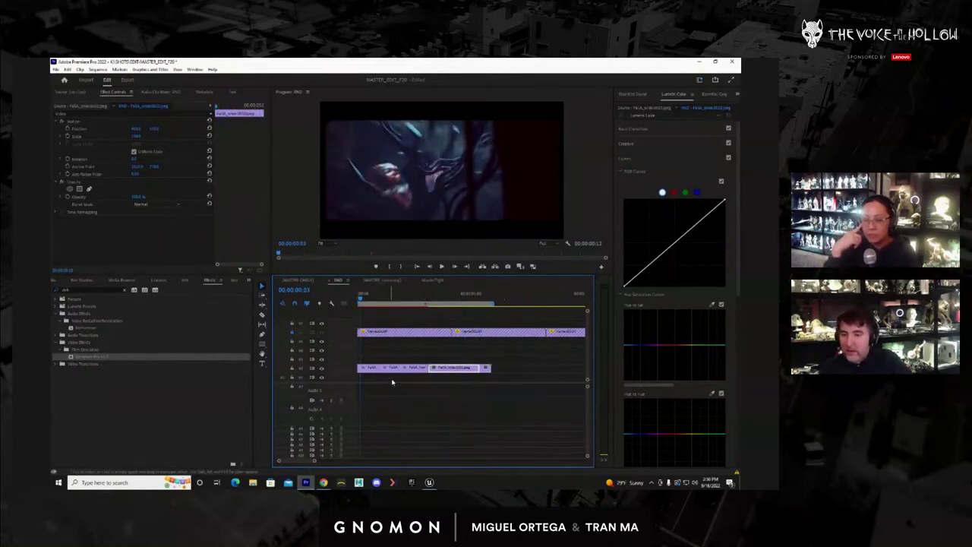
left_click(411, 368)
left_click(88, 220)
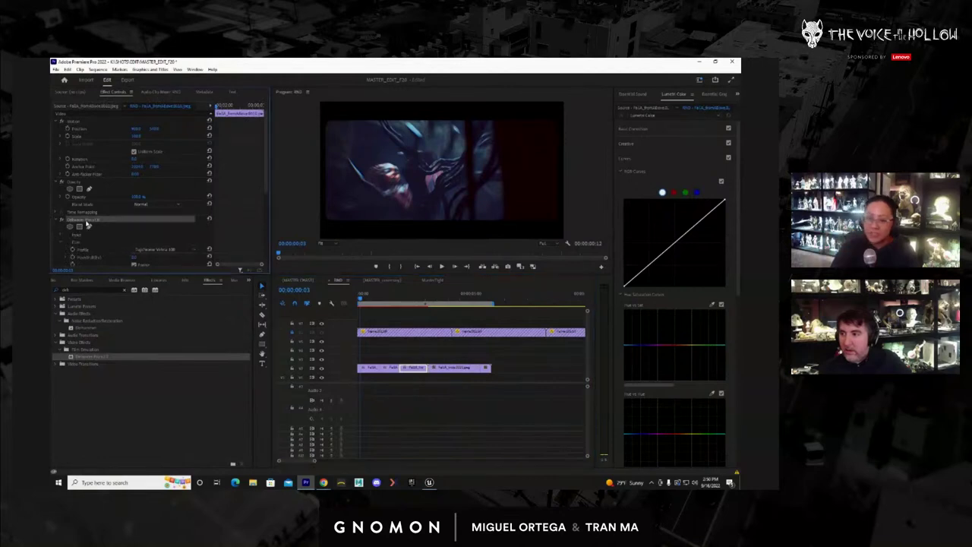
left_click_drag(525, 354, 457, 376)
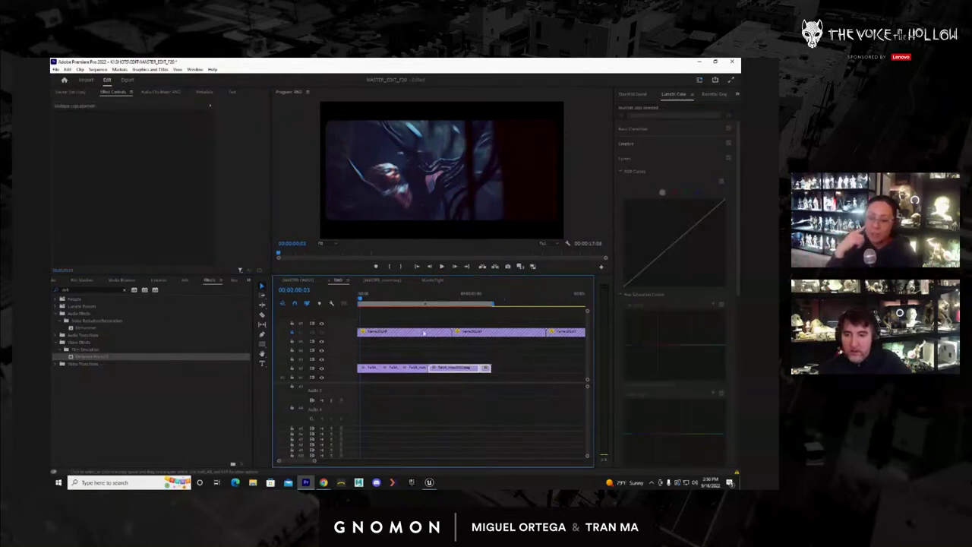
Play the sequence from the start, also in full screen, and examine how the last two clips look with the film effect
left_click_drag(400, 295, 353, 298)
key("space")
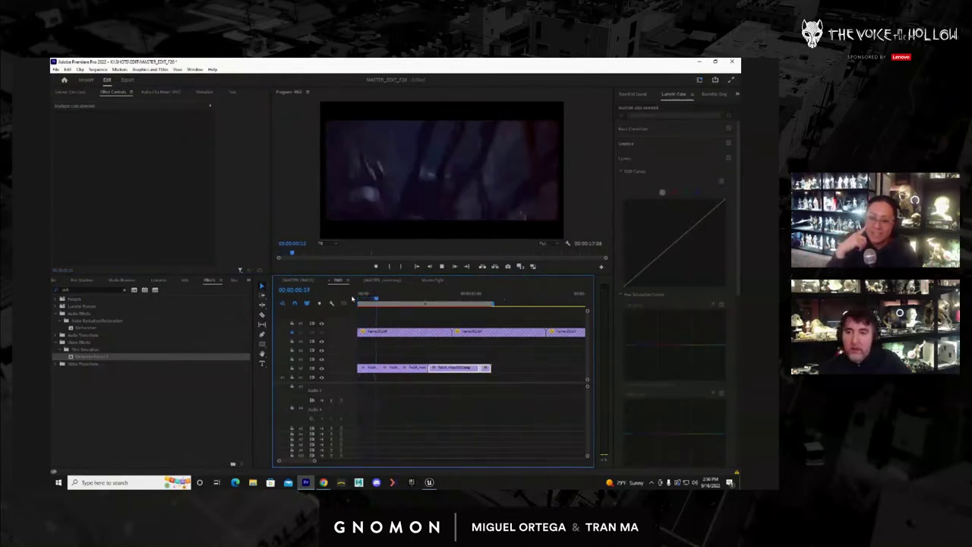
key("ctrl+grave")
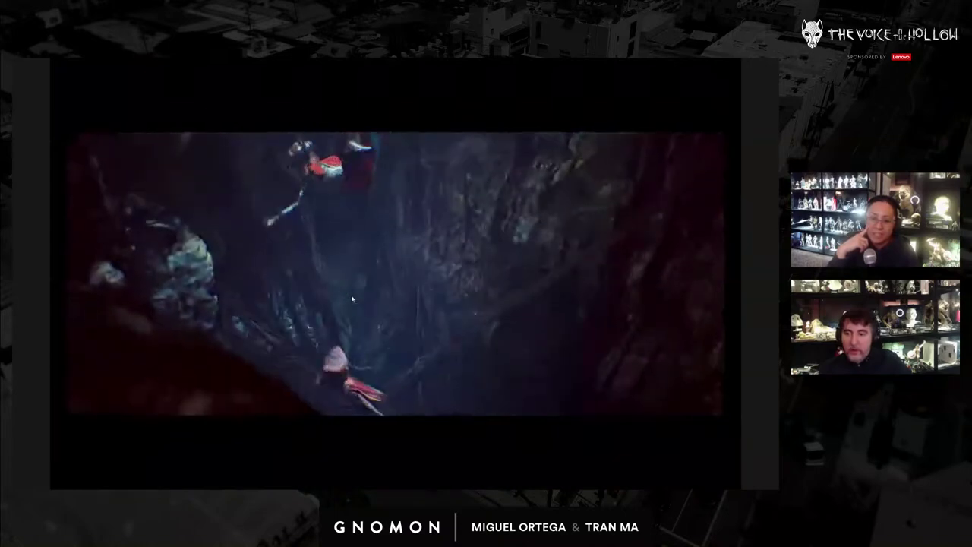
key("ctrl+grave")
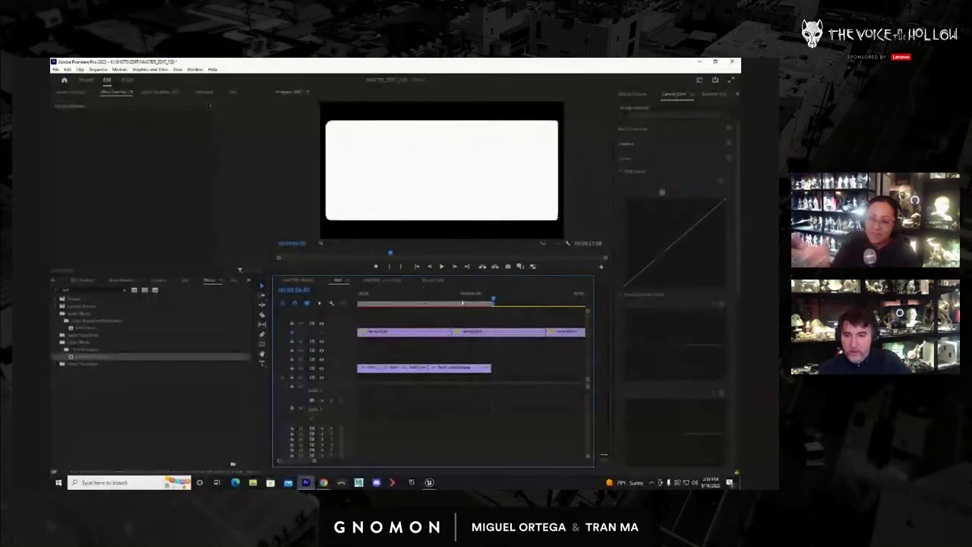
key("ctrl+grave")
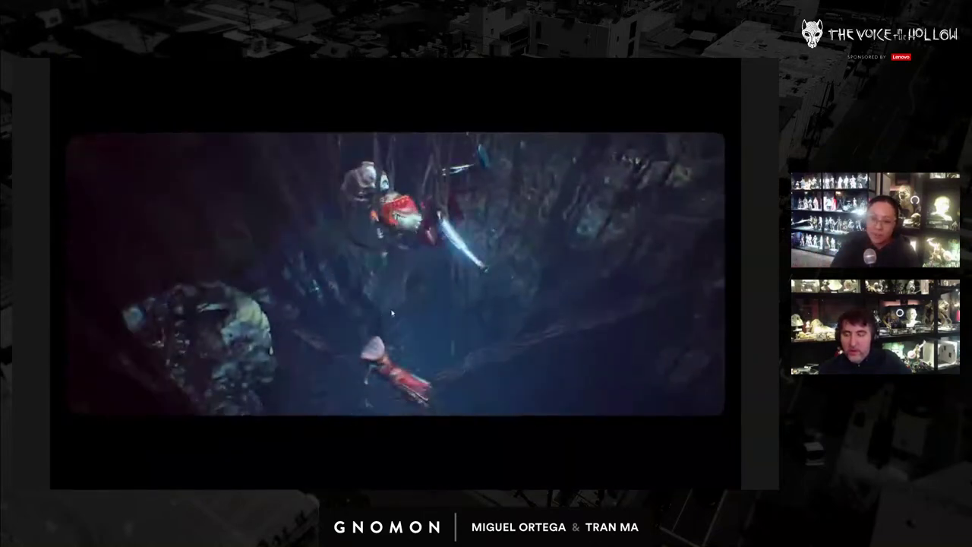
key("ctrl+grave")
left_click_drag(401, 304, 393, 300)
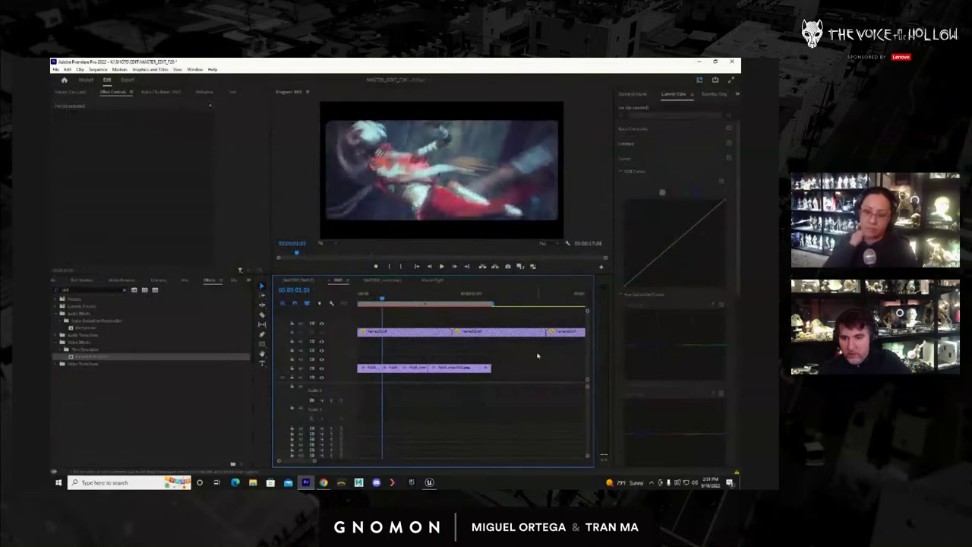
Move all clips after the first one further along the timeline and extend the start of the second clip into the gap
left_click_drag(530, 349, 384, 370)
left_click(376, 302)
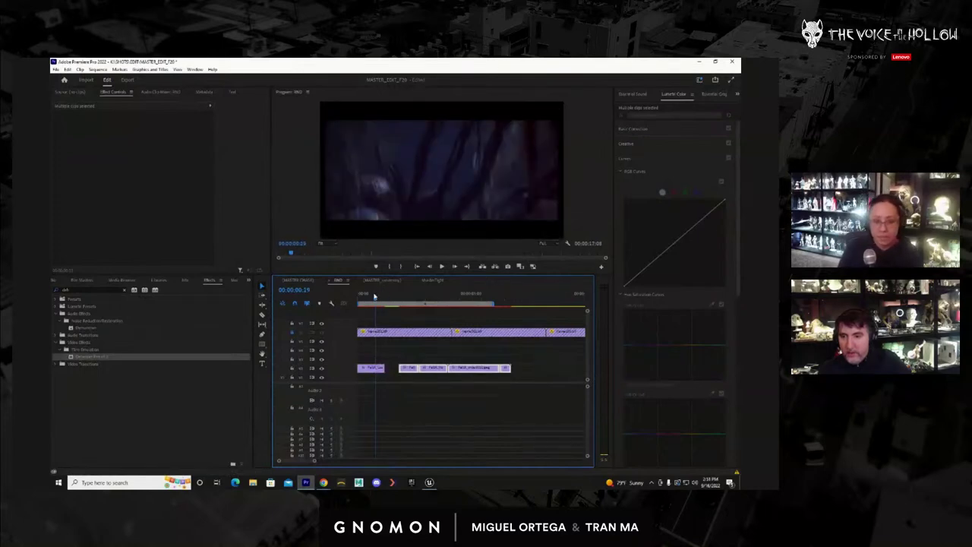
left_click_drag(374, 296, 400, 313)
left_click_drag(400, 369, 394, 369)
Remove the unwanted sliver at the second clip's start and slide the remaining clips back against the first clip
left_click(394, 303)
left_click_drag(394, 303, 395, 303)
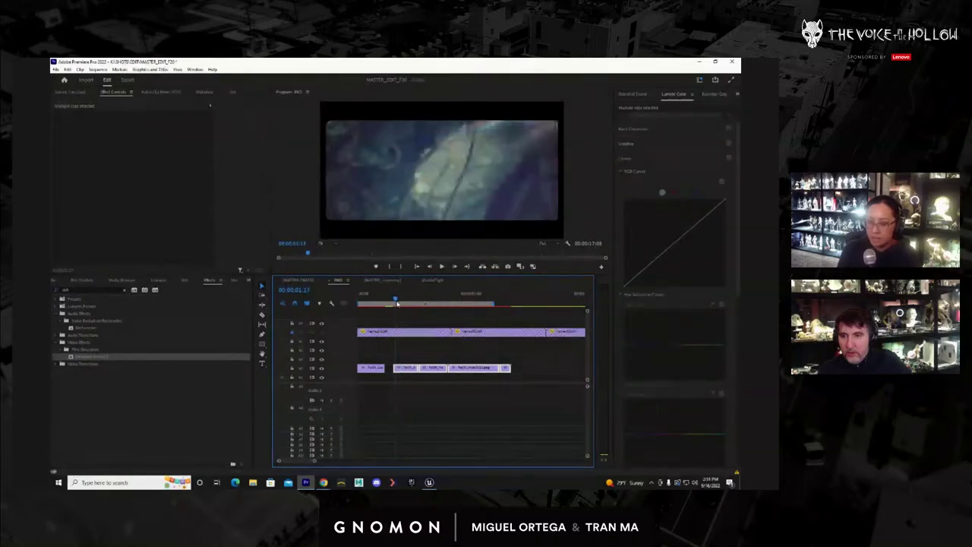
left_click(397, 368)
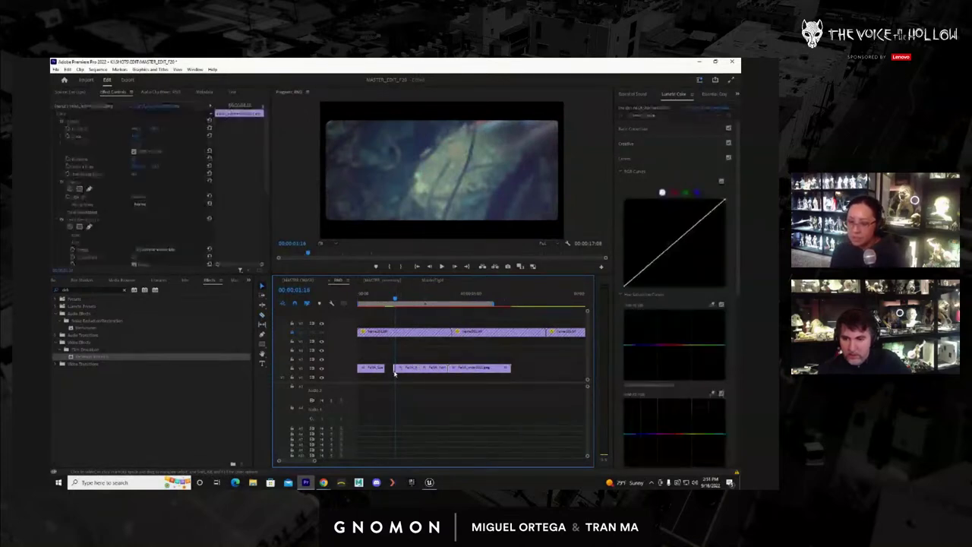
left_click_drag(408, 356, 445, 372)
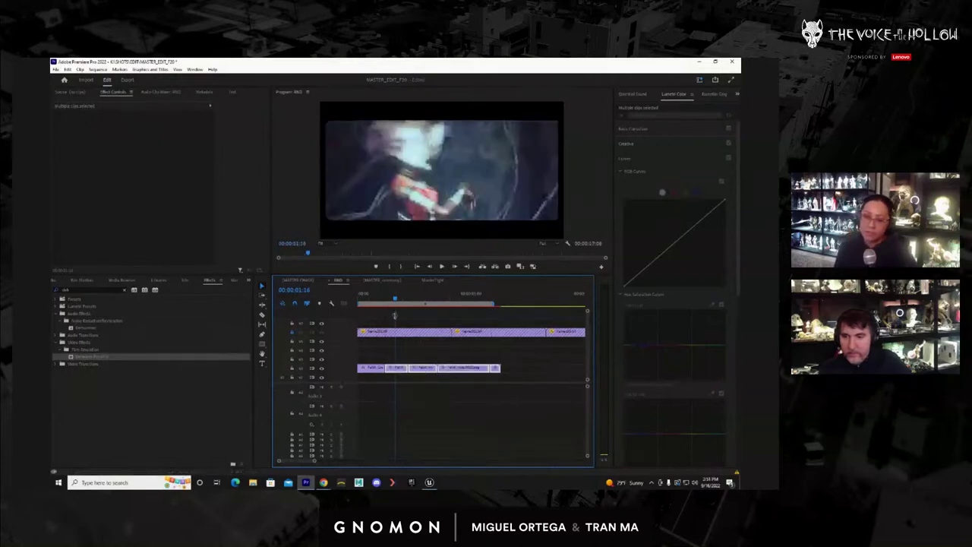
Play and scrub the retimed edit from the start, also in full screen, checking the cut between the first and second clips
left_click_drag(394, 297, 341, 306)
key("space")
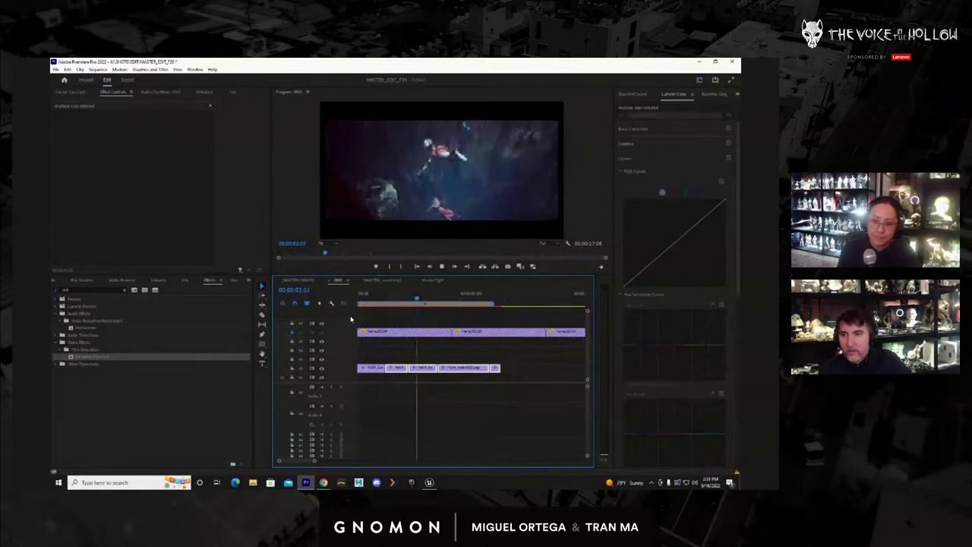
left_click_drag(385, 301, 347, 303)
key("space")
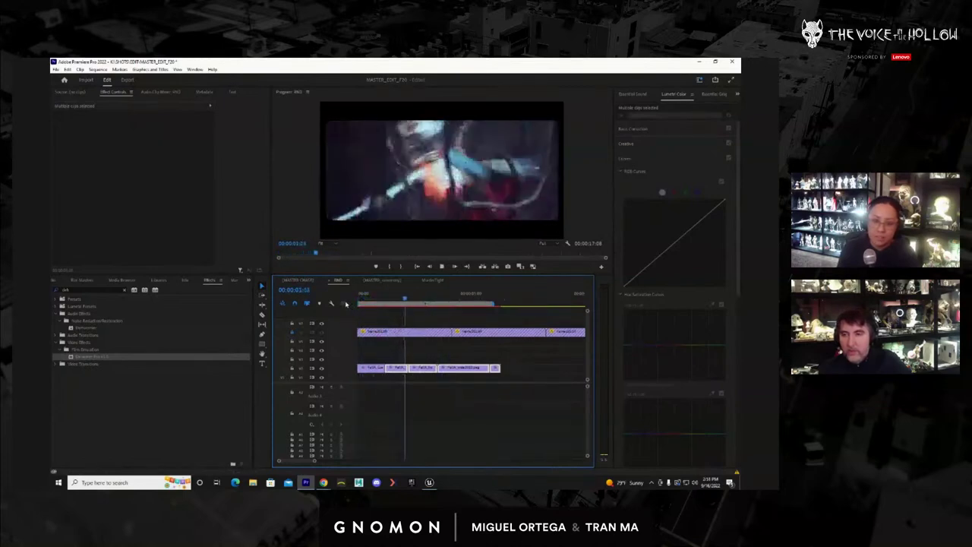
left_click_drag(388, 299, 407, 302)
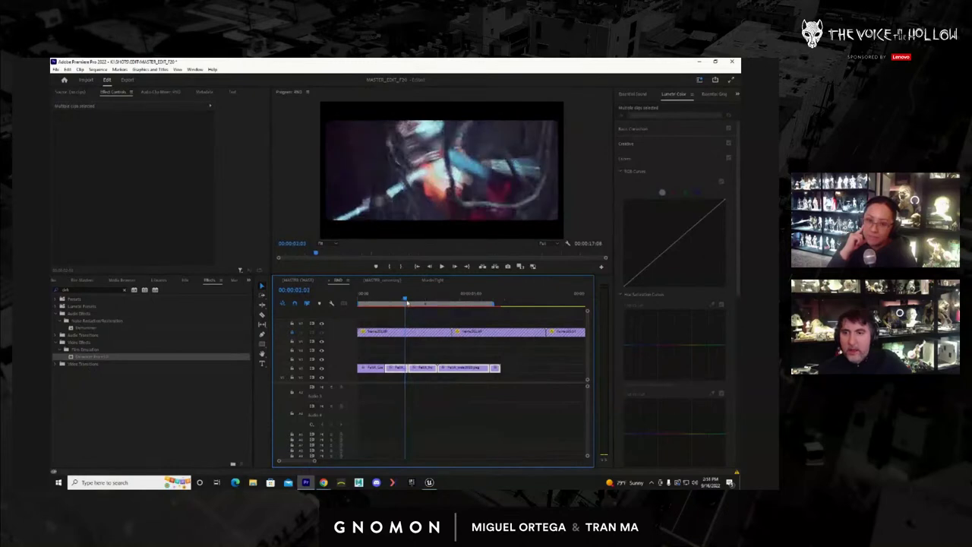
key("ctrl+grave")
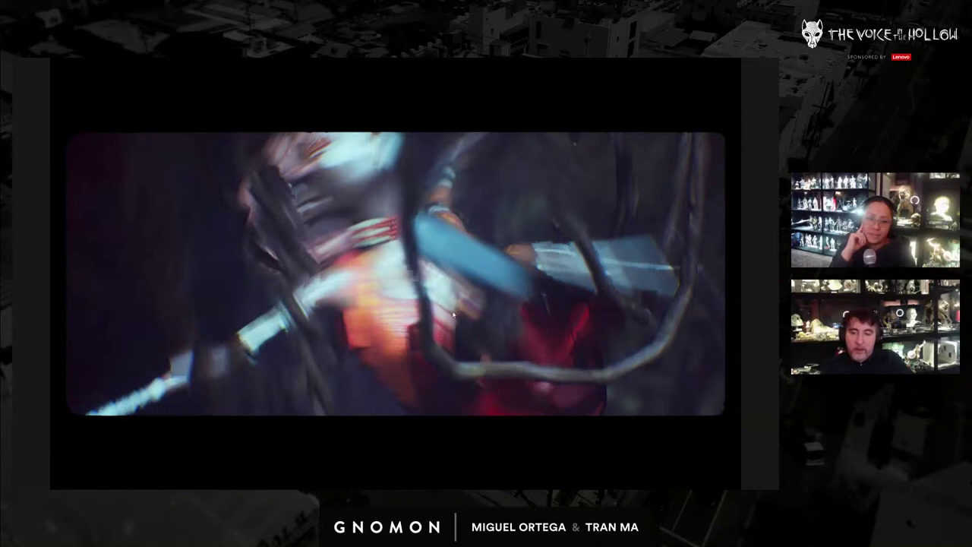
key("Escape")
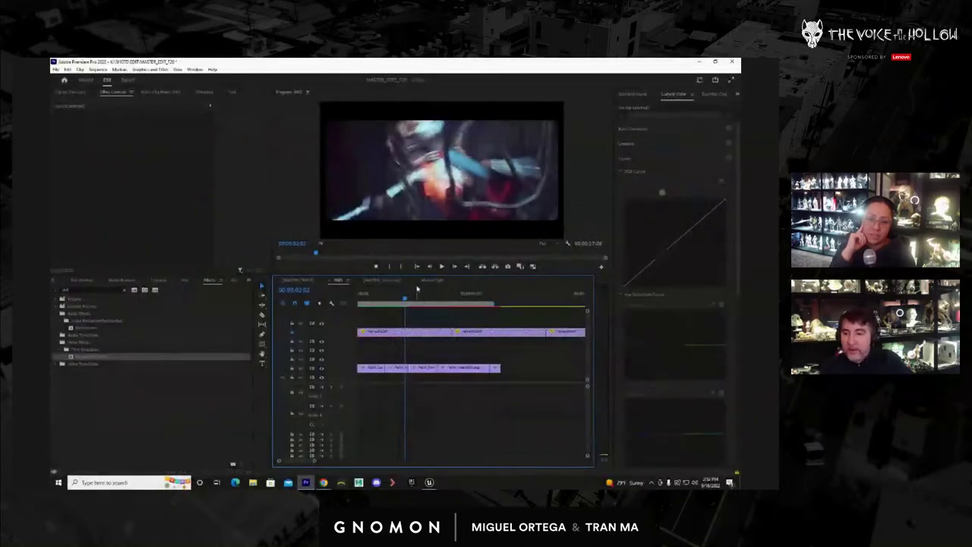
left_click_drag(403, 297, 333, 301)
key("space")
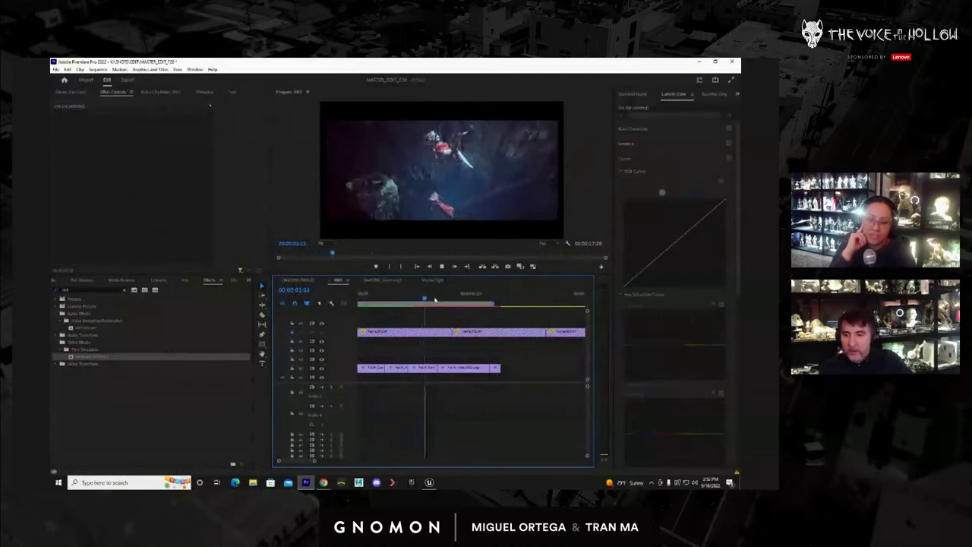
left_click(394, 300)
left_click_drag(394, 301, 482, 357)
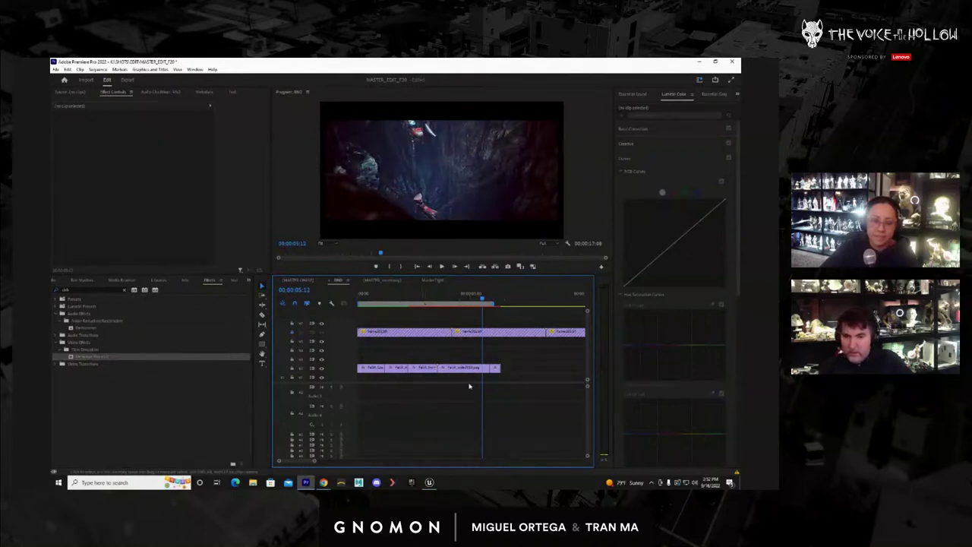
Paste a copy of the wide-shot clip at 00:00:07:16, try to extend its start, and scrub through its frames
double_click(497, 369)
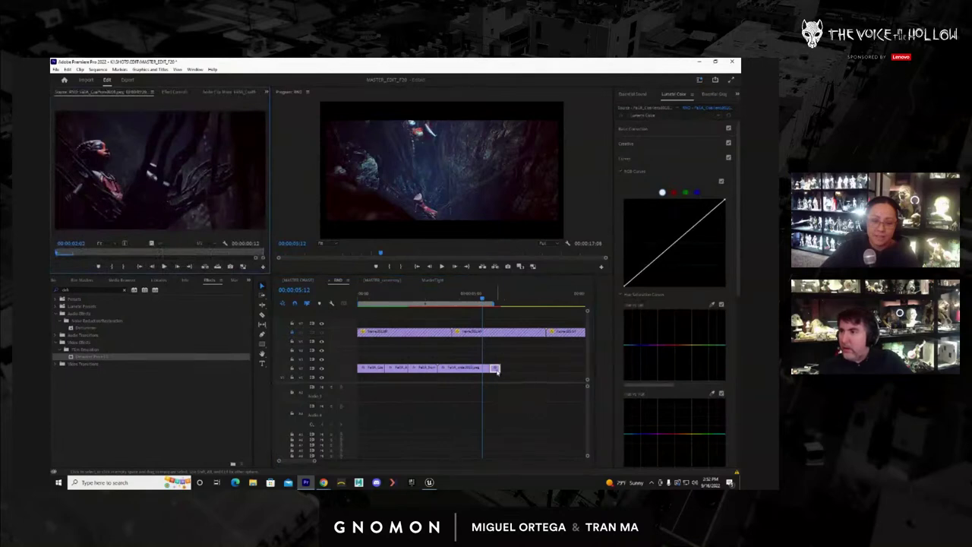
double_click(476, 372)
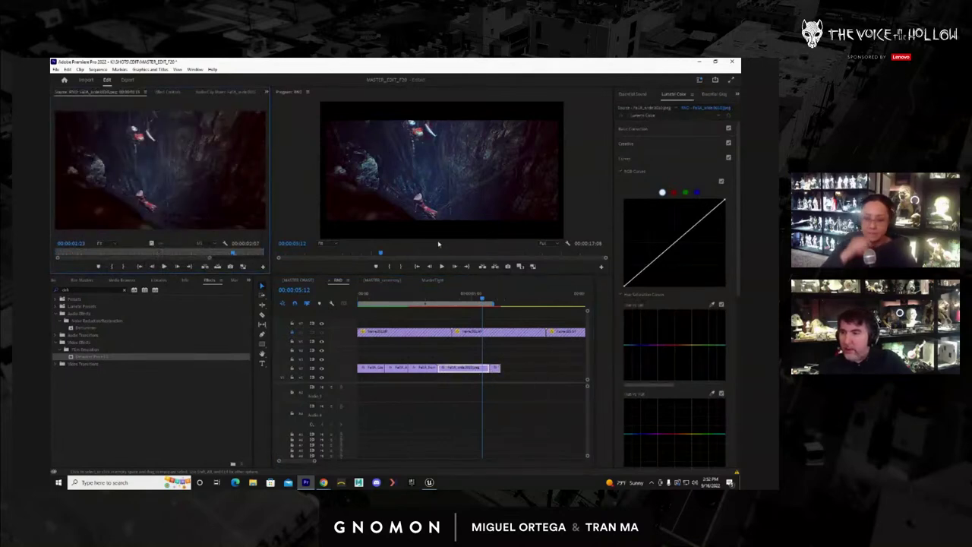
left_click(531, 297)
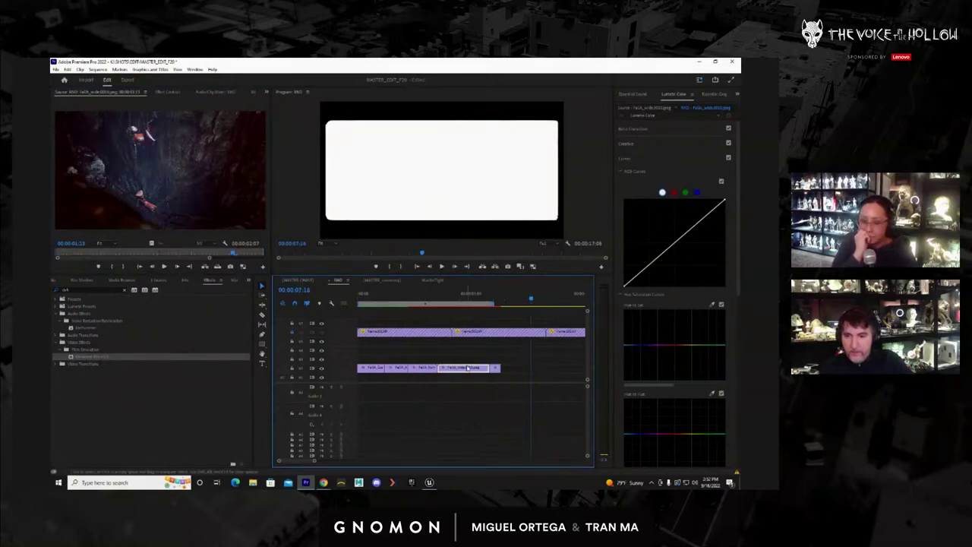
left_click(522, 373)
key("ctrl+v")
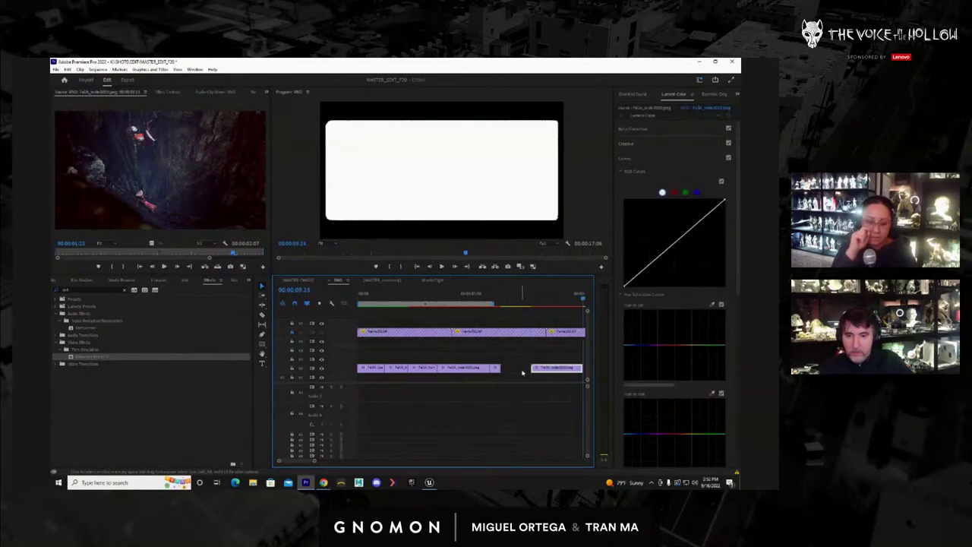
left_click_drag(532, 370, 528, 369)
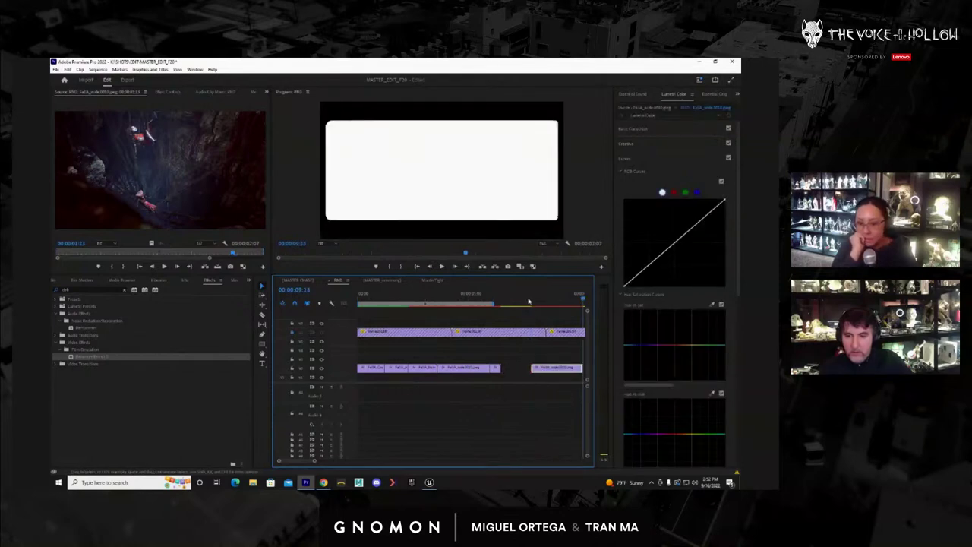
left_click_drag(530, 299, 558, 314)
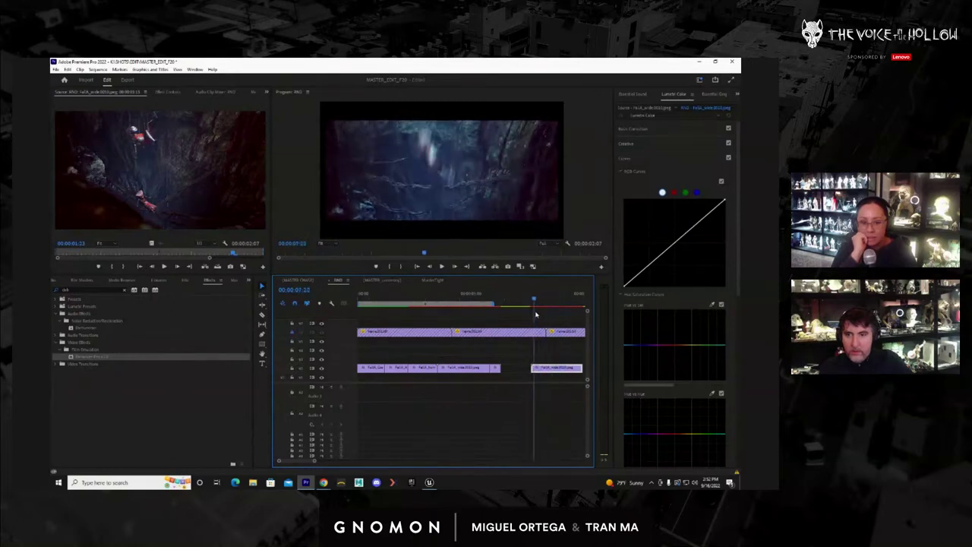
Replay the opening shots from the beginning, in the program view and full screen, examining the pacing and transitions of the sequence
left_click_drag(543, 314, 365, 316)
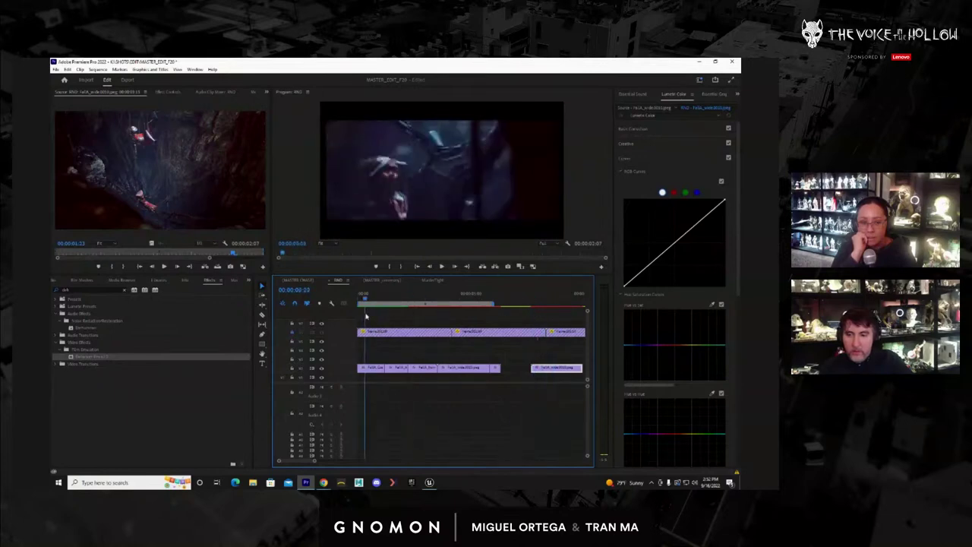
key("space")
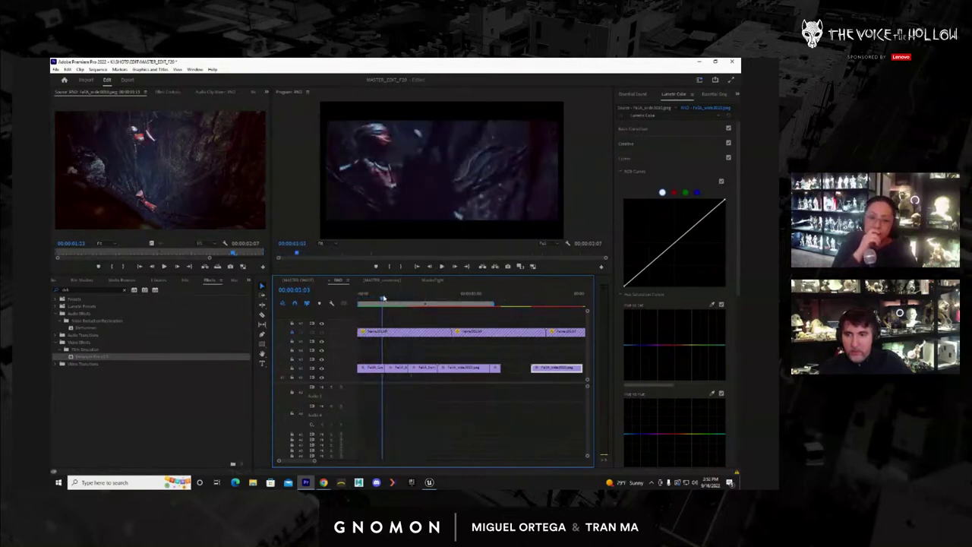
left_click_drag(383, 297, 386, 298)
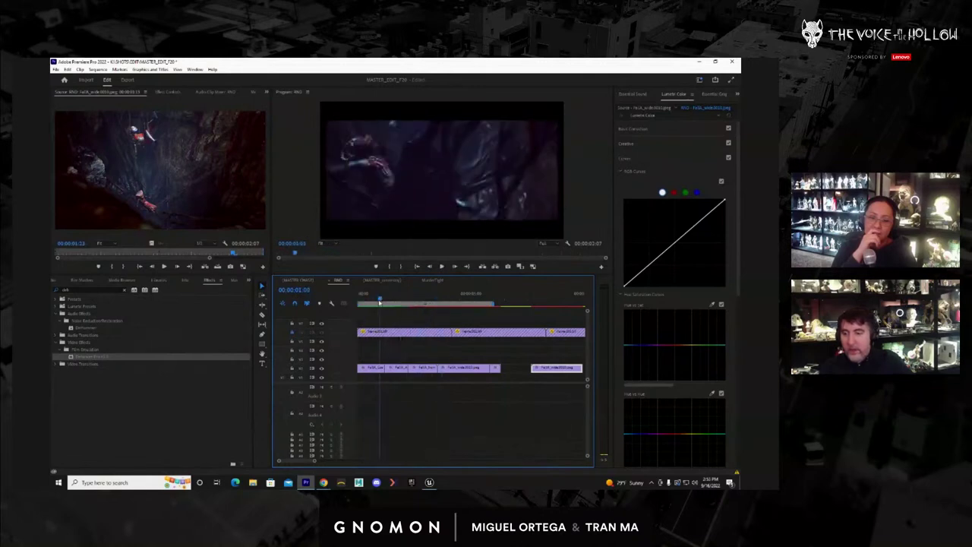
left_click_drag(380, 302, 341, 301)
key("space")
key("ctrl+grave")
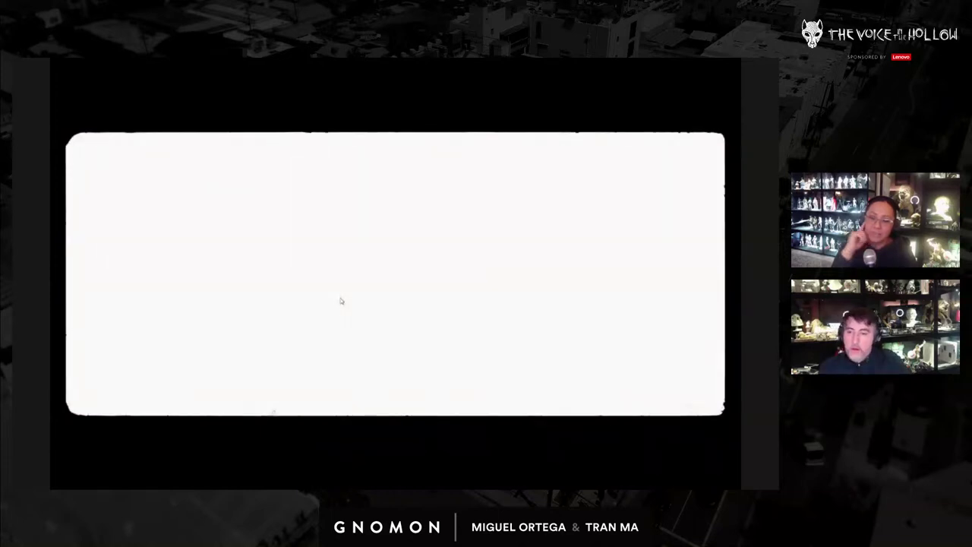
key("Escape")
left_click_drag(411, 288, 313, 292)
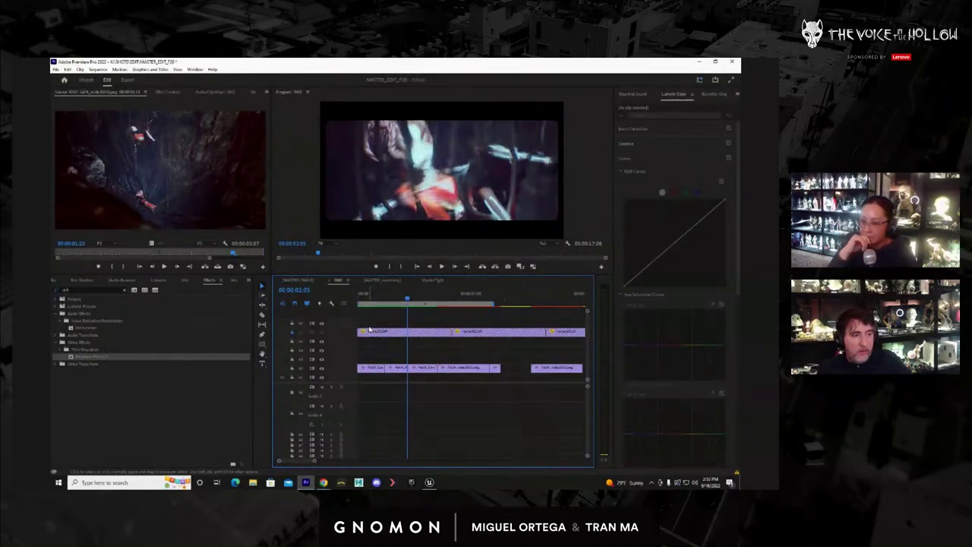
key("space")
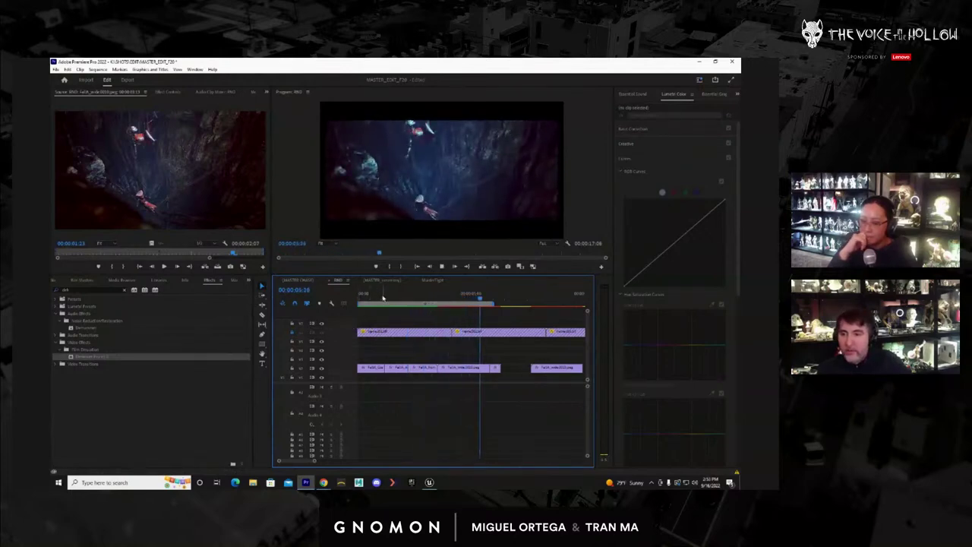
left_click_drag(383, 297, 335, 298)
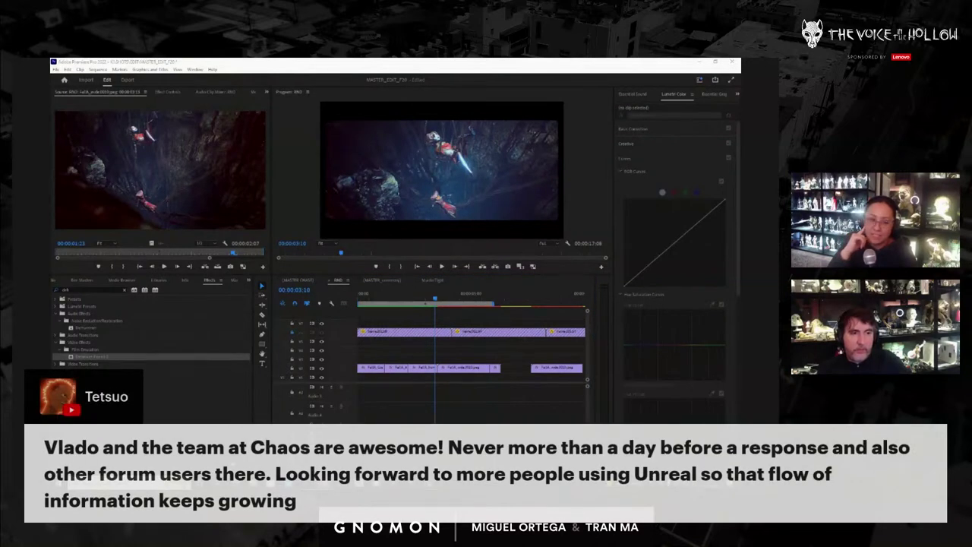
Save the project and replay the opening shot of the edit from the start
key("ctrl+s")
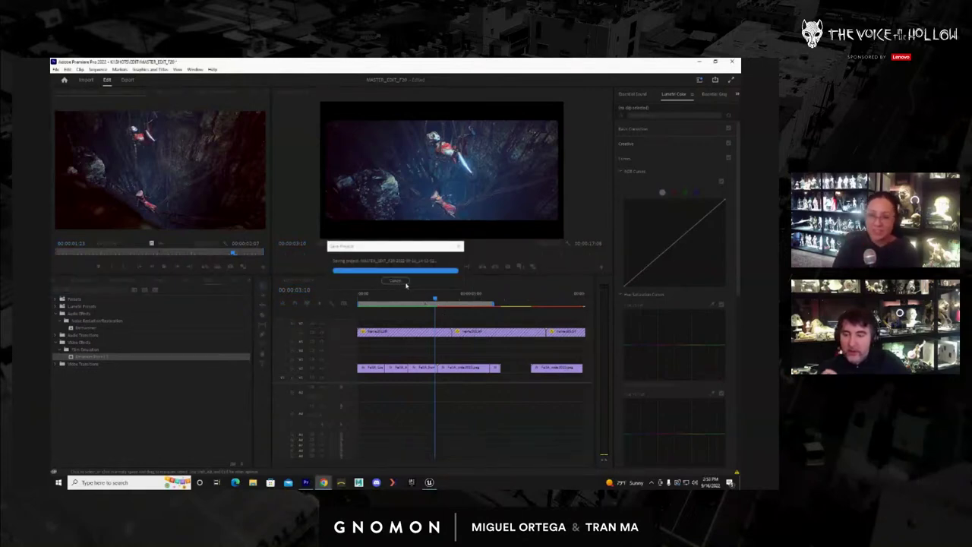
left_click_drag(427, 293, 346, 296)
key("space")
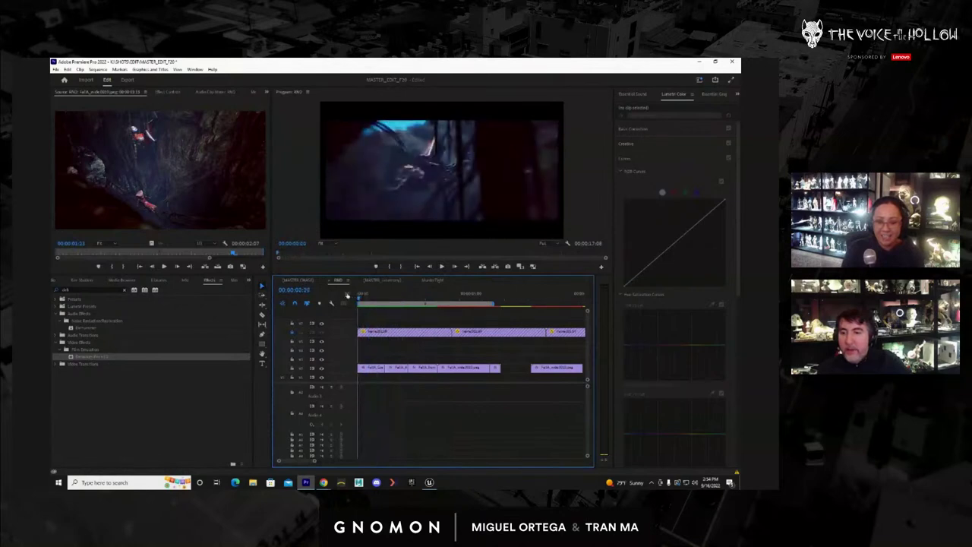
key("space")
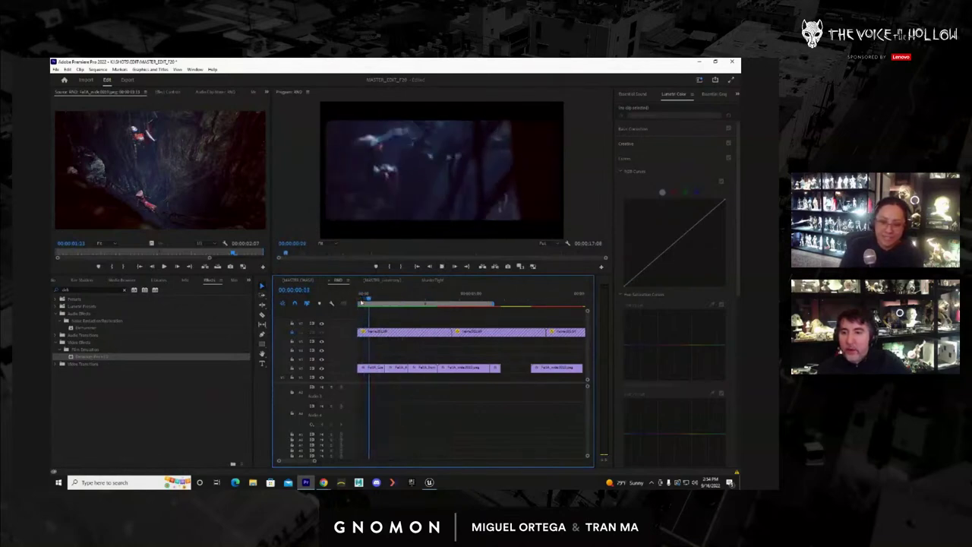
left_click_drag(385, 302, 340, 298)
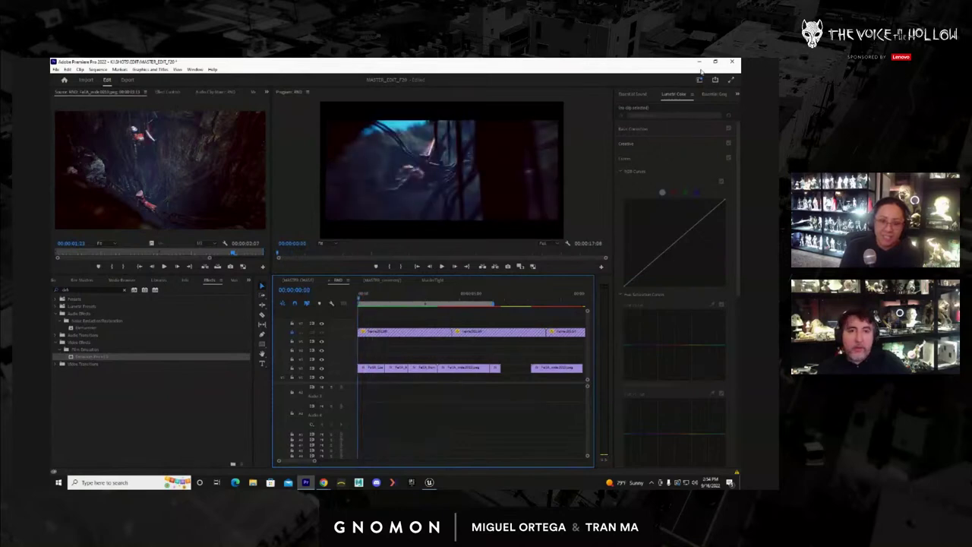
Switch to Unreal Editor and display the cave entrance level's viewport in Lit mode
left_click(698, 62)
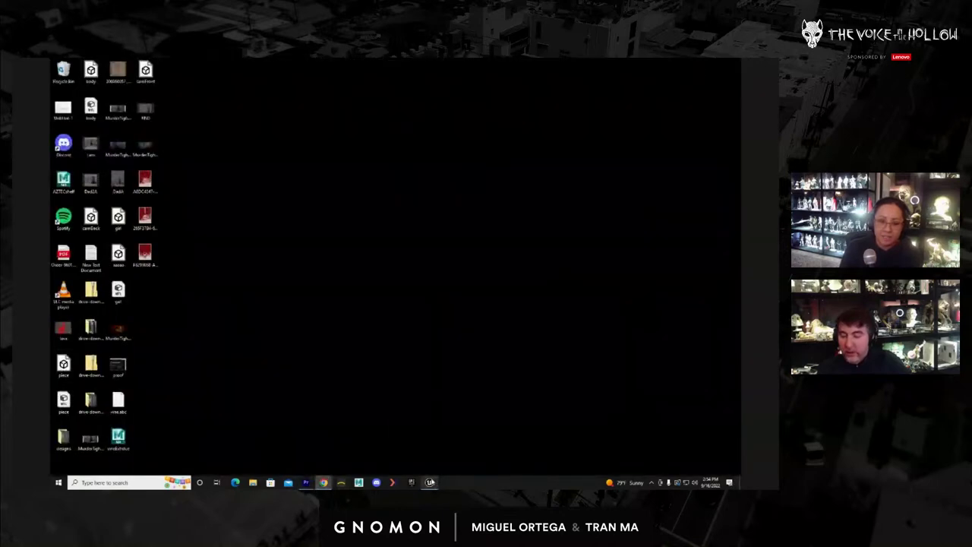
left_click(338, 444)
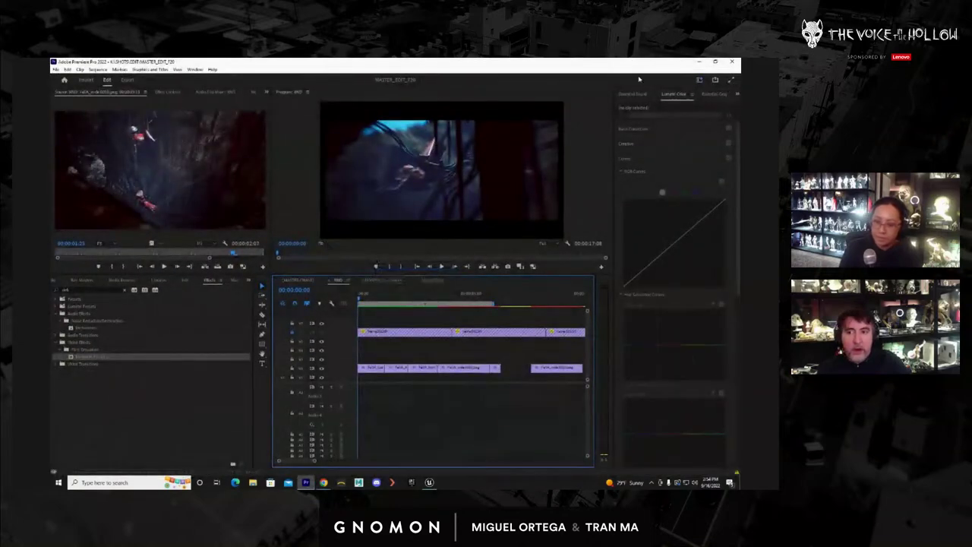
left_click(699, 60)
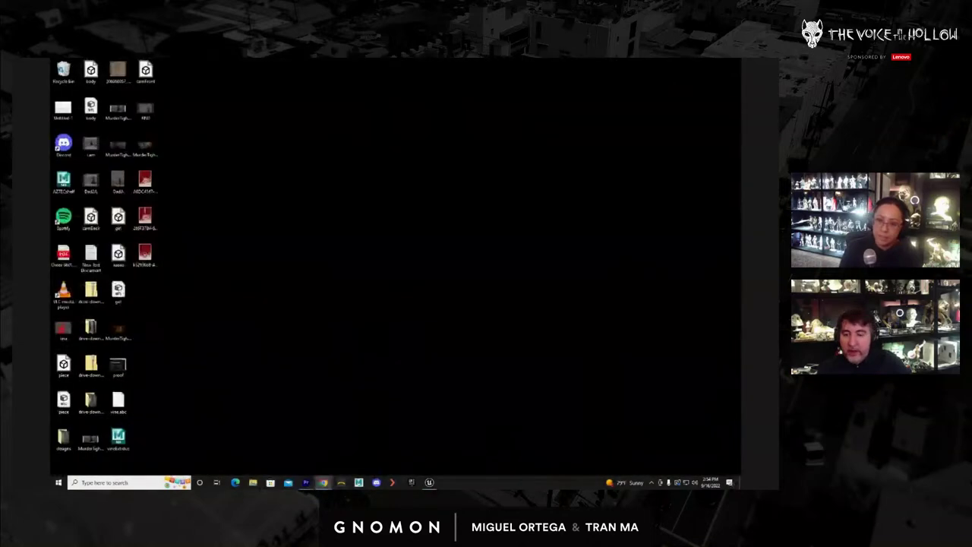
left_click(429, 482)
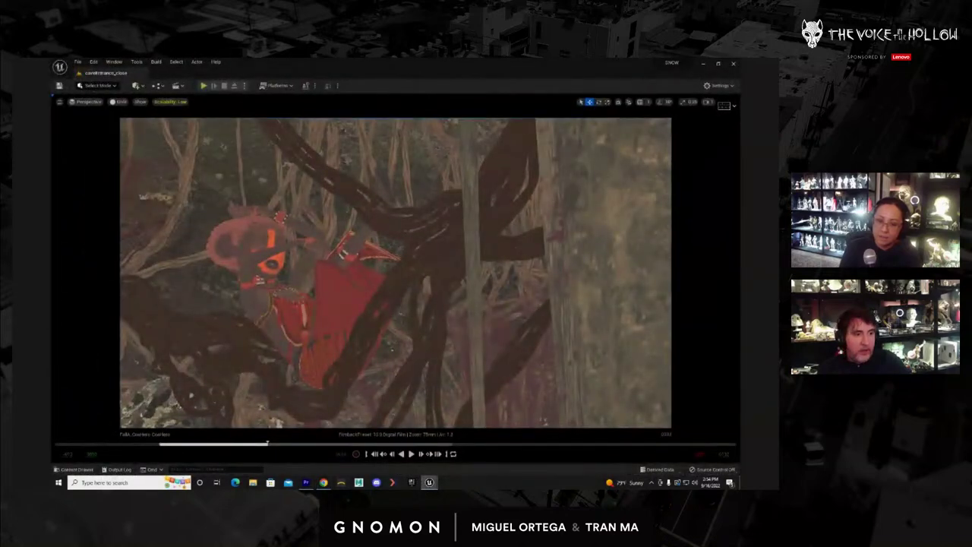
left_click(118, 102)
left_click(126, 122)
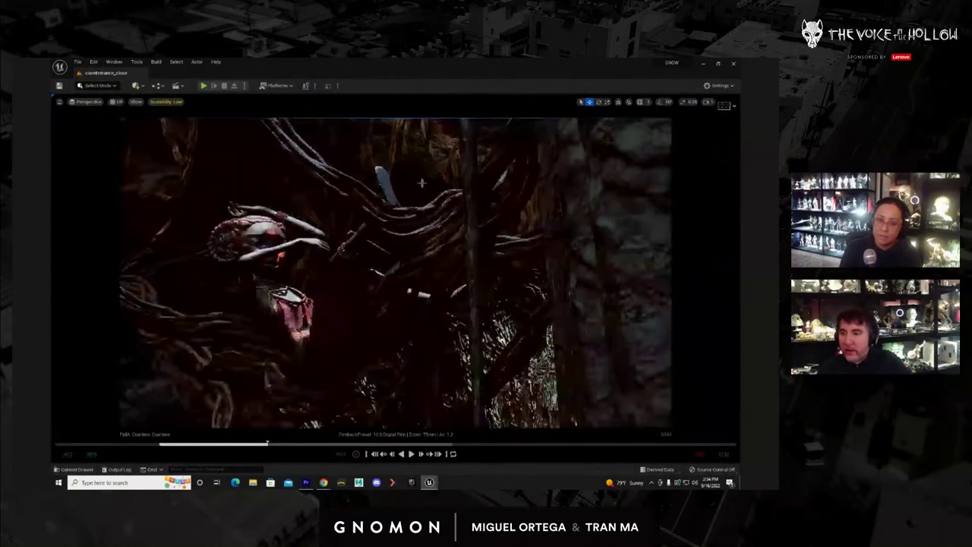
Scrub and play the falling-character shot through the existing camera, examining the character's motion and framing from the start
left_click_drag(267, 443, 188, 443)
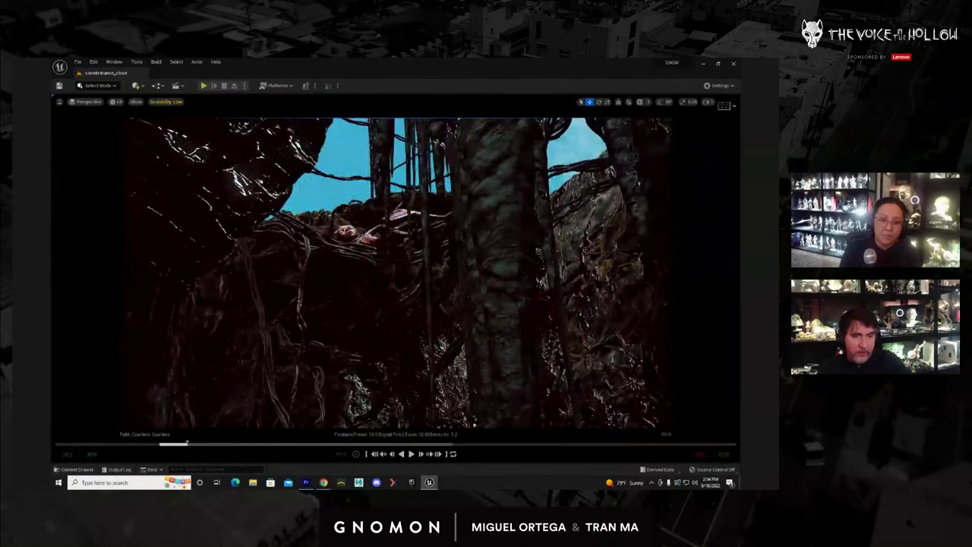
mouse_move(187, 443)
left_mouse_down()
mouse_move(164, 444)
mouse_move(182, 443)
left_mouse_up()
key("space")
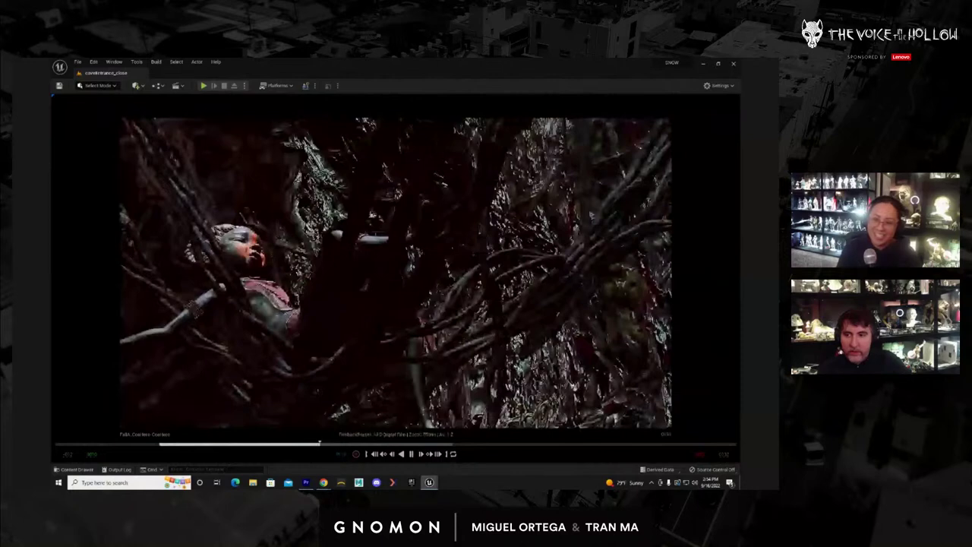
key("space")
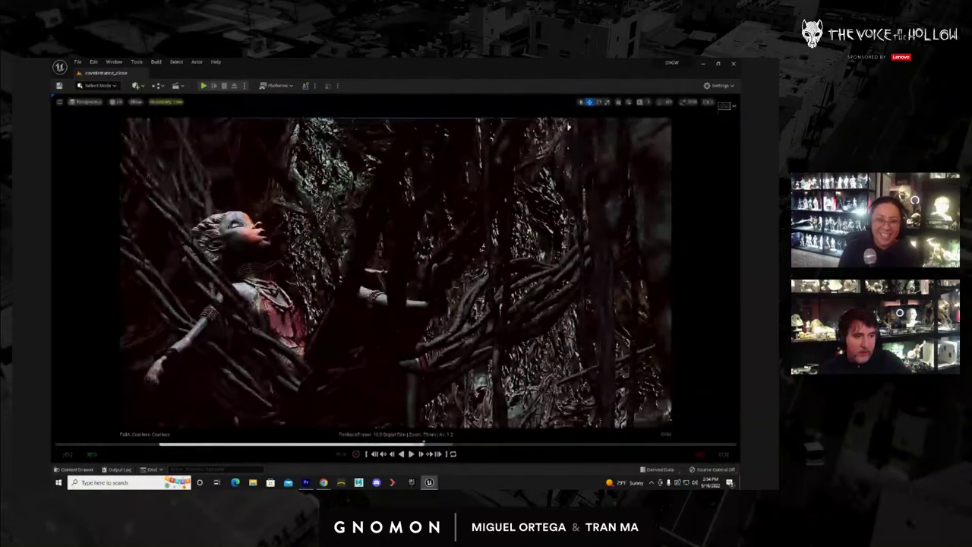
left_click(202, 443)
left_click_drag(202, 444, 225, 444)
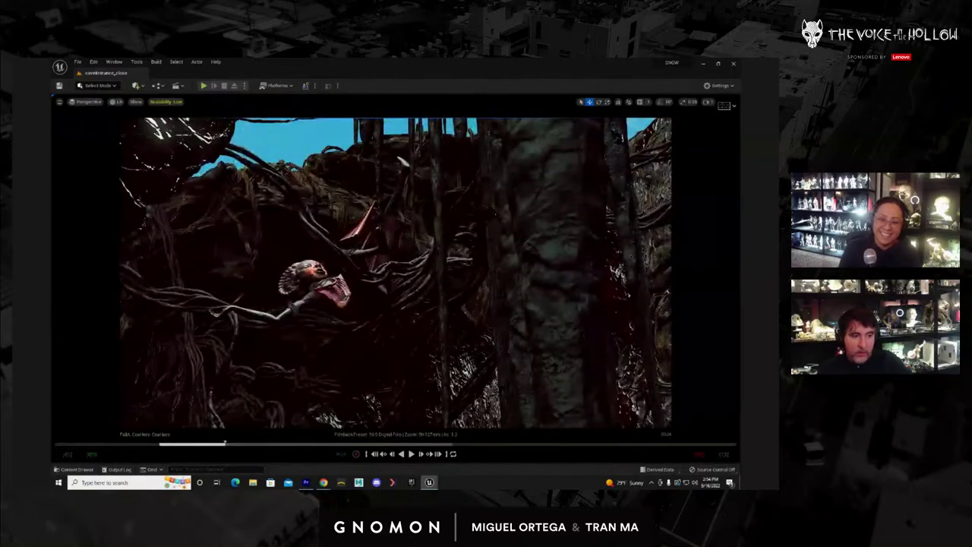
left_click_drag(224, 444, 196, 443)
key("space")
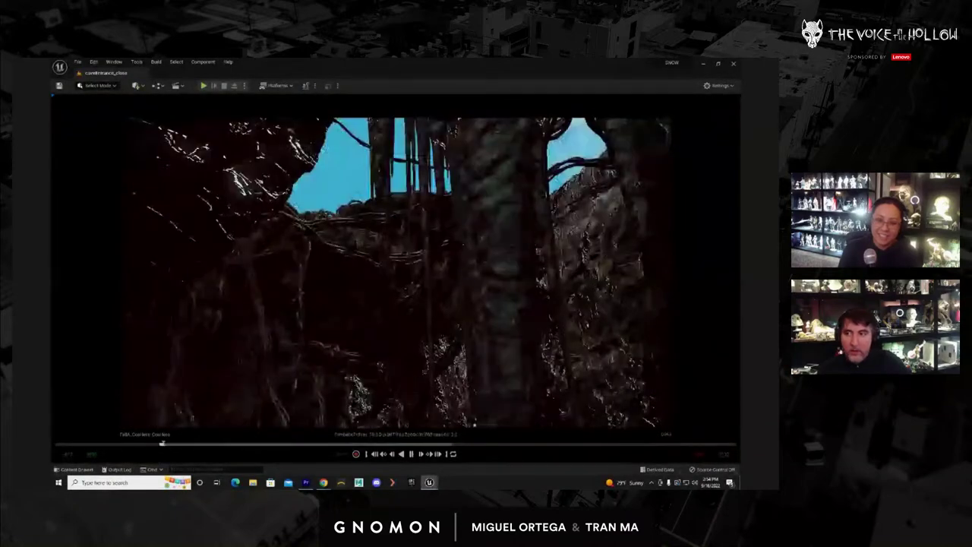
Set the viewport scalability quality to High and replay the falling-character shot from its start
left_click(169, 101)
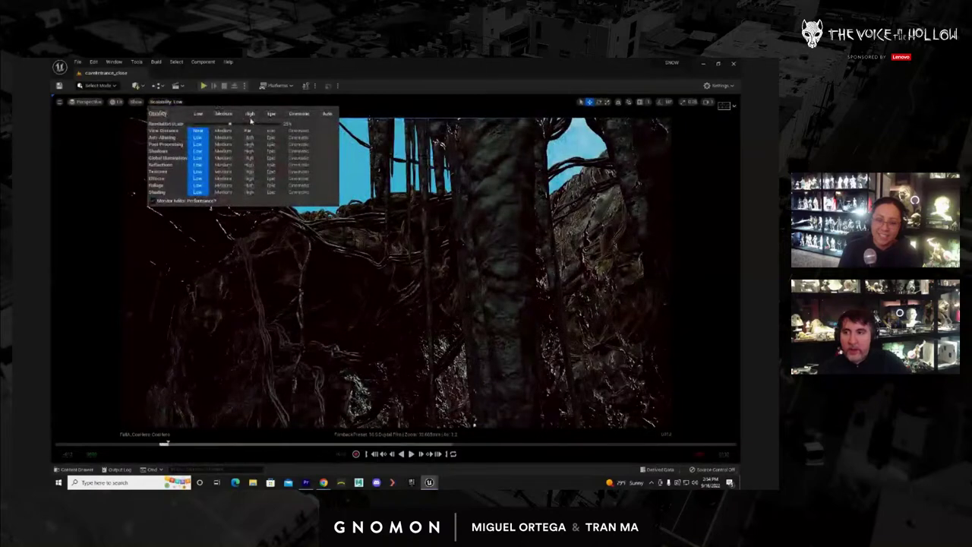
left_click(250, 114)
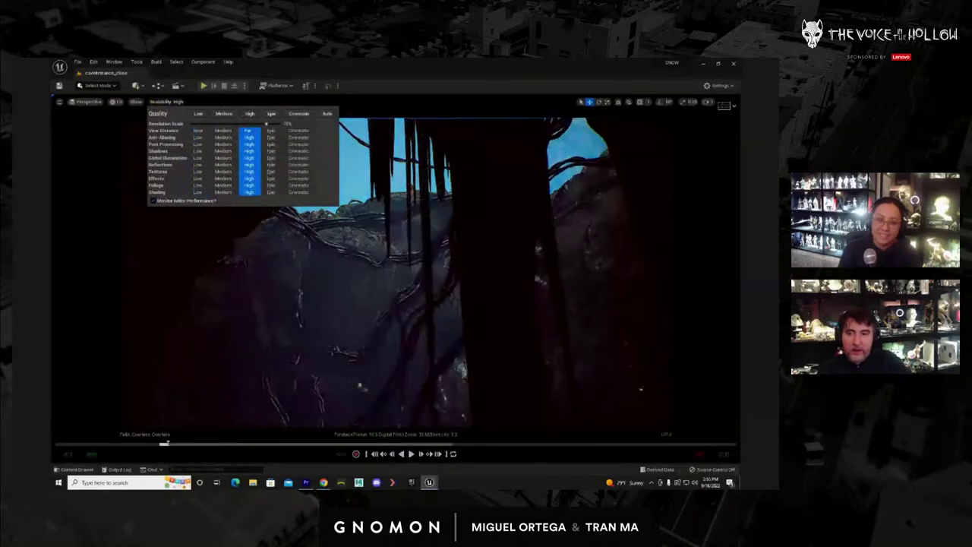
mouse_move(168, 444)
left_mouse_down()
mouse_move(198, 443)
mouse_move(165, 443)
mouse_move(182, 444)
left_mouse_up()
key("space")
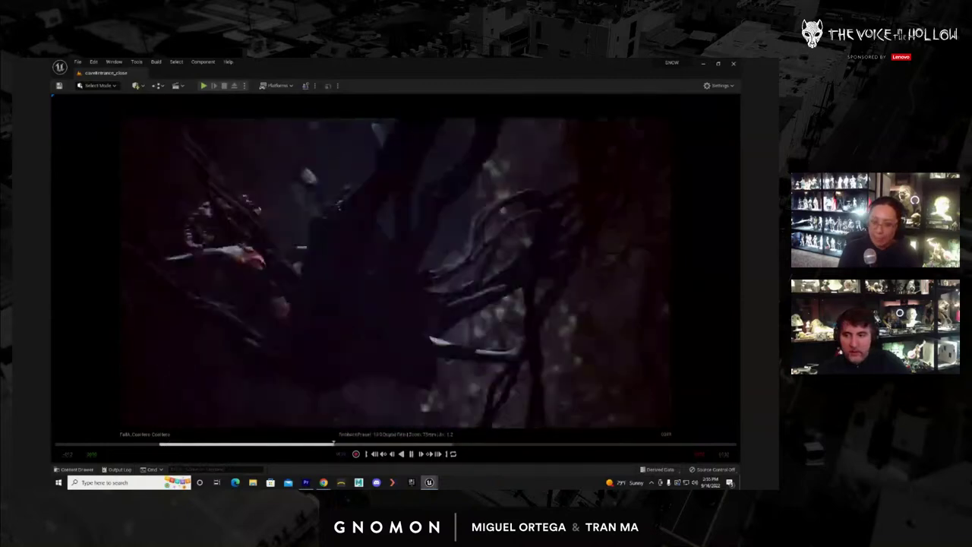
key("space")
left_click_drag(207, 443, 159, 444)
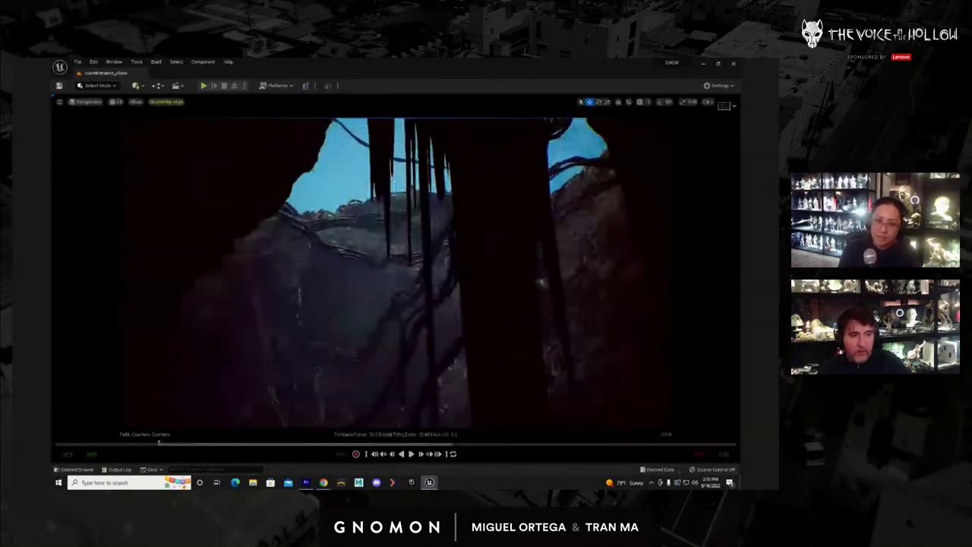
key("space")
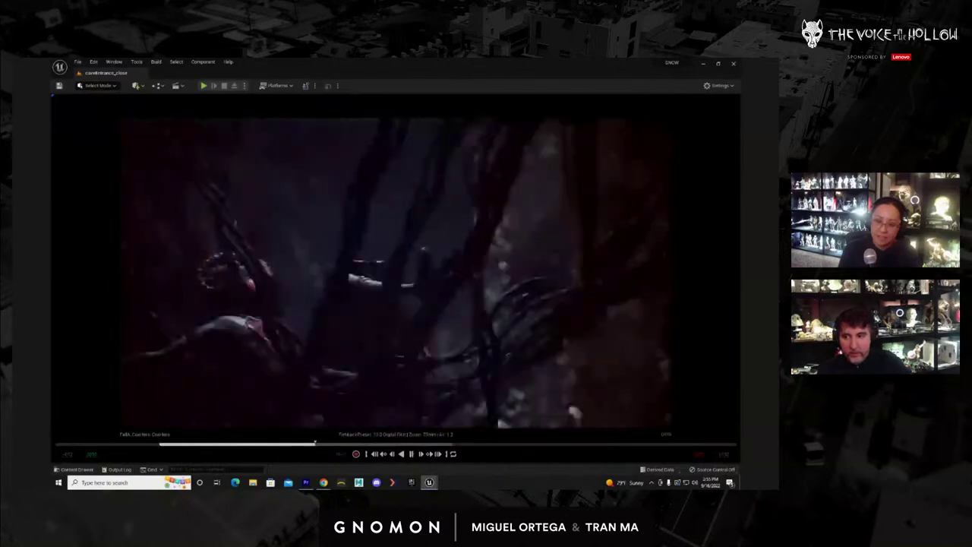
key("Up")
key("space")
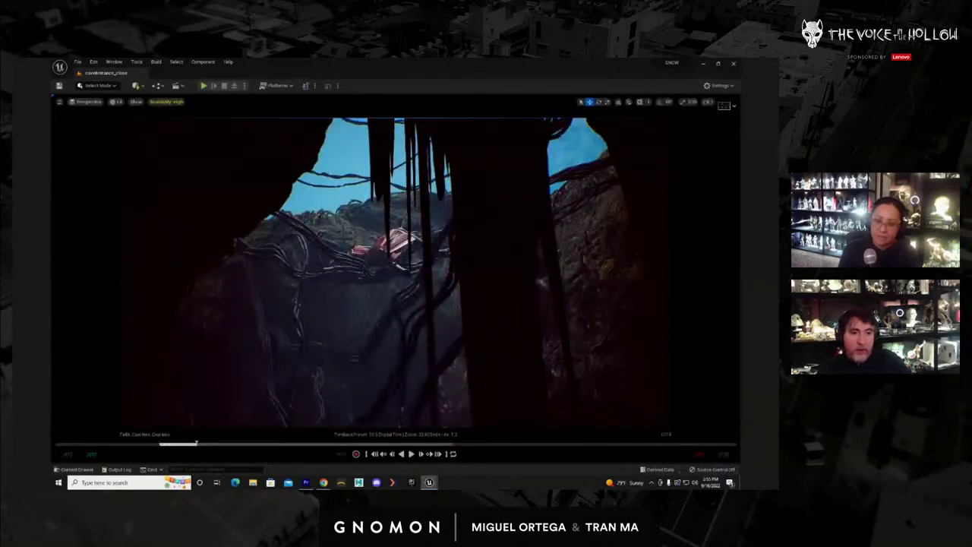
Pilot a Cine Camera Actor and move it out of the rocks to frame the character among the hanging vines
key("ctrl+shift+p")
scroll(386, 319, "down", 3)
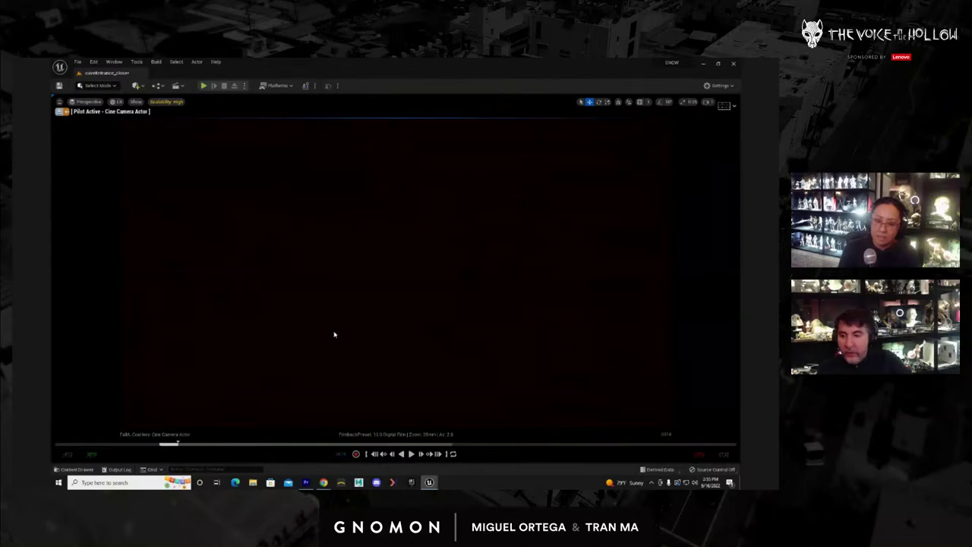
scroll(339, 341, "down", 4)
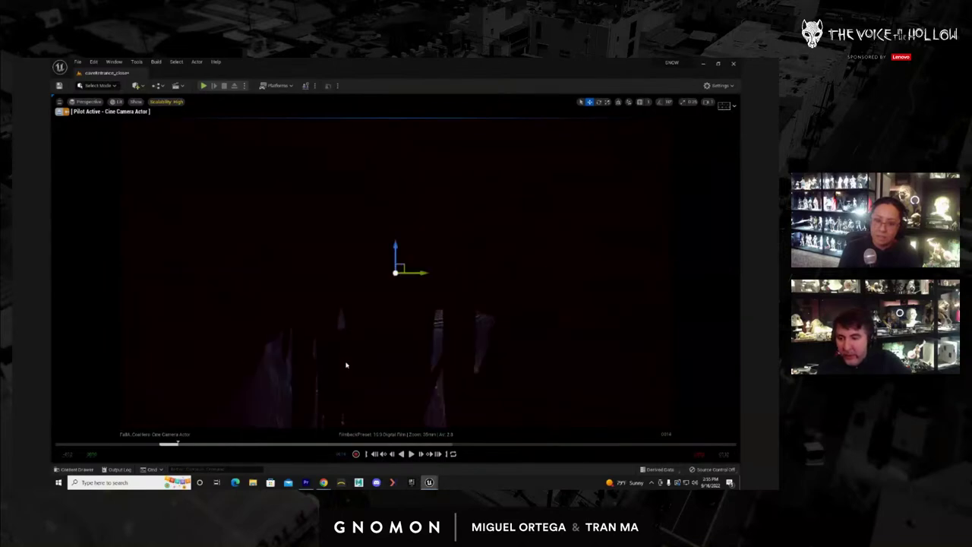
middle_click_drag(346, 365, 508, 60, "alt")
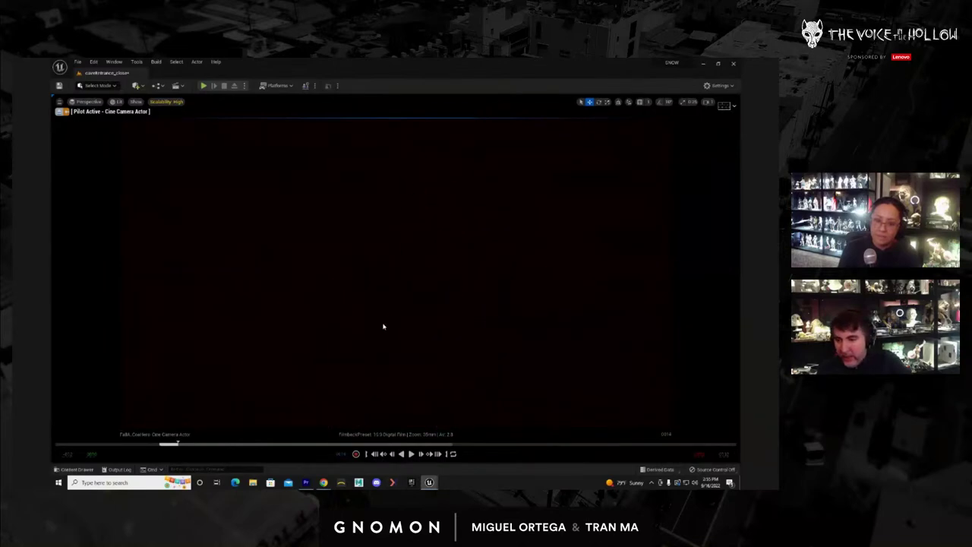
middle_click_drag(328, 361, 346, 342, "alt")
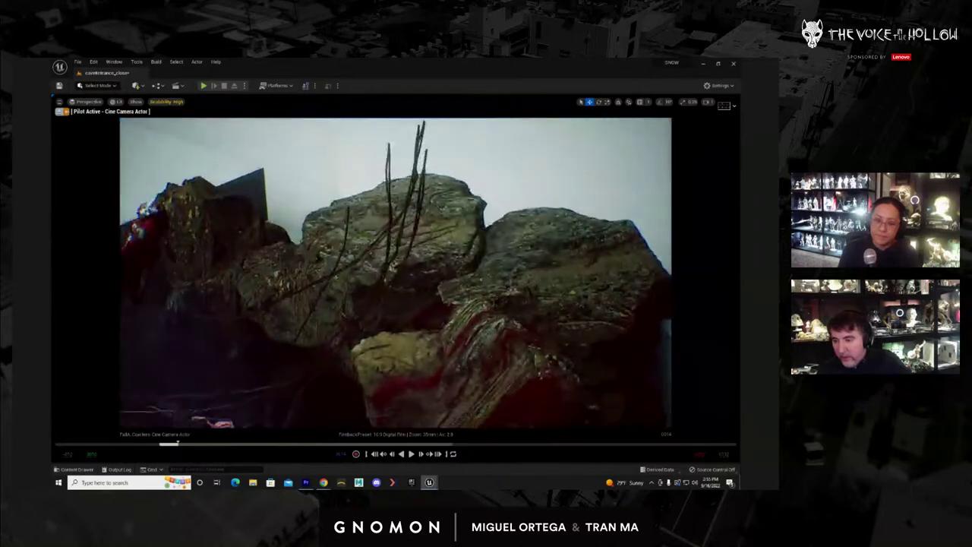
middle_click_drag(296, 413, 338, 379, "alt")
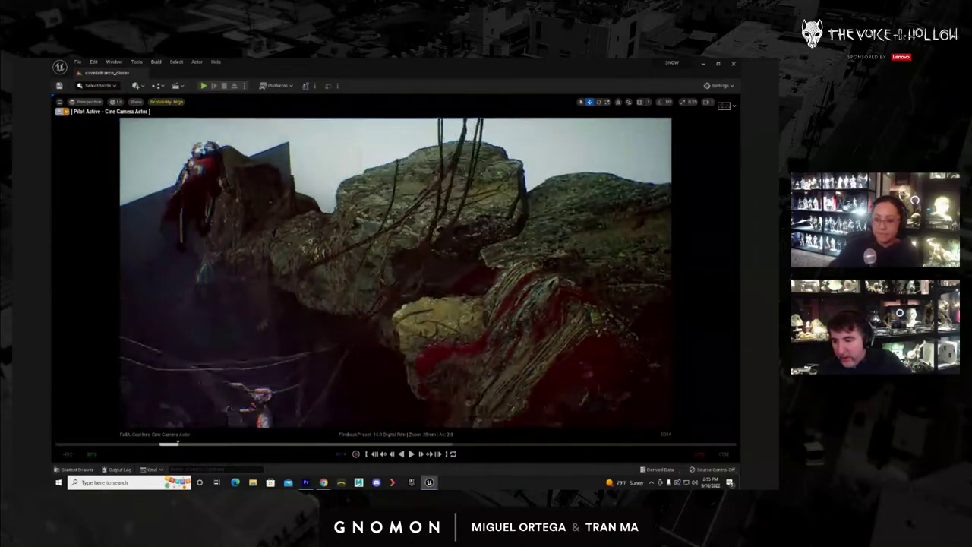
middle_click_drag(478, 370, 387, 434)
left_click_drag(387, 433, 216, 417)
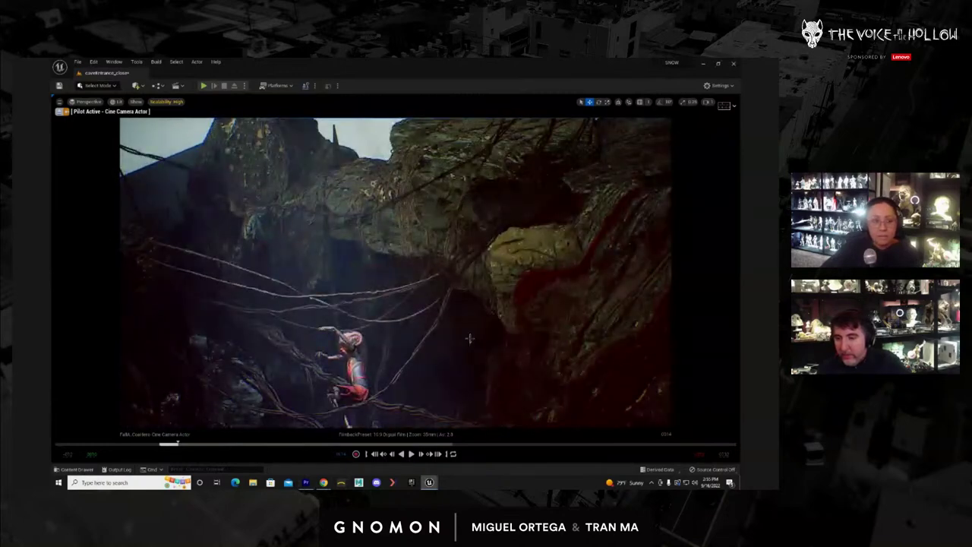
middle_click_drag(404, 366, 402, 404)
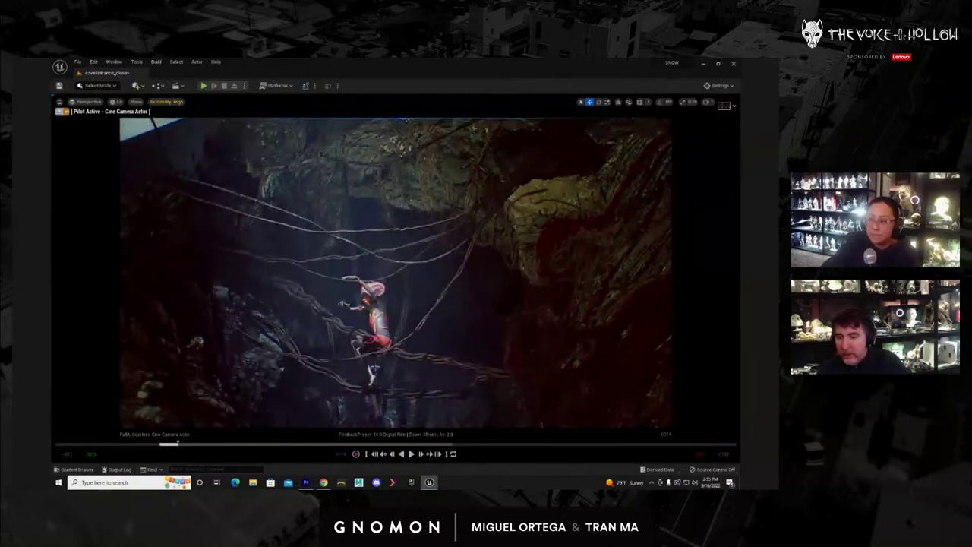
Move the piloted camera in close on the character's head and set its focal length to 80 mm
scroll(374, 367, "up", 8)
middle_click_drag(368, 345, 345, 365)
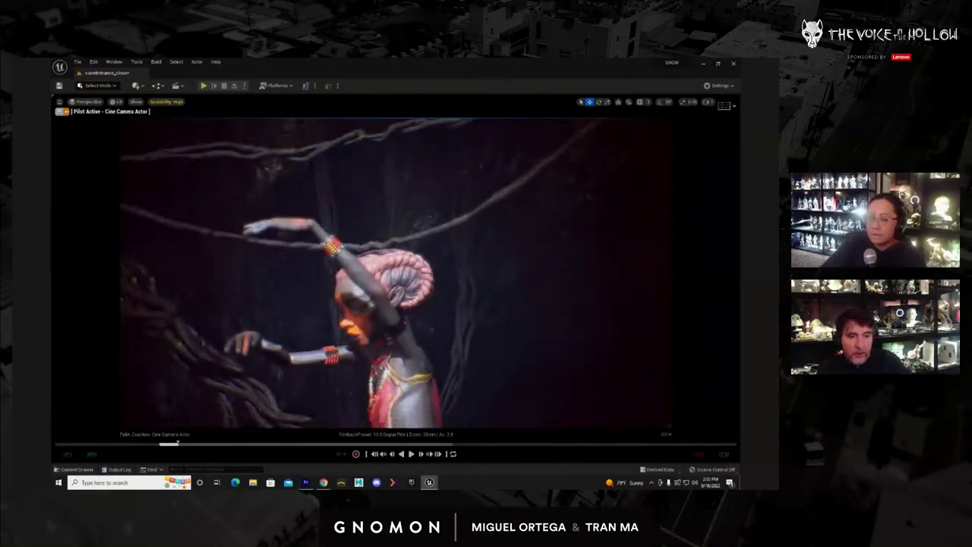
key("Return")
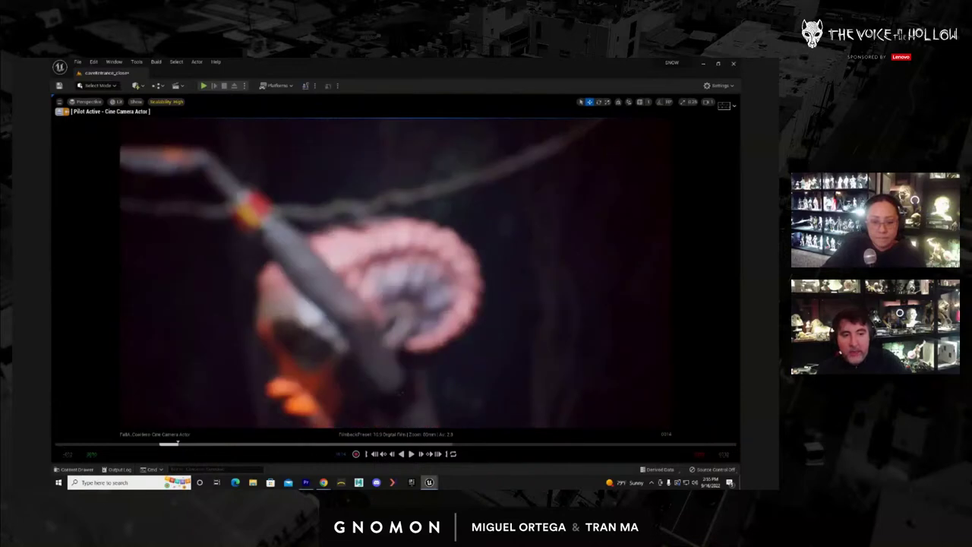
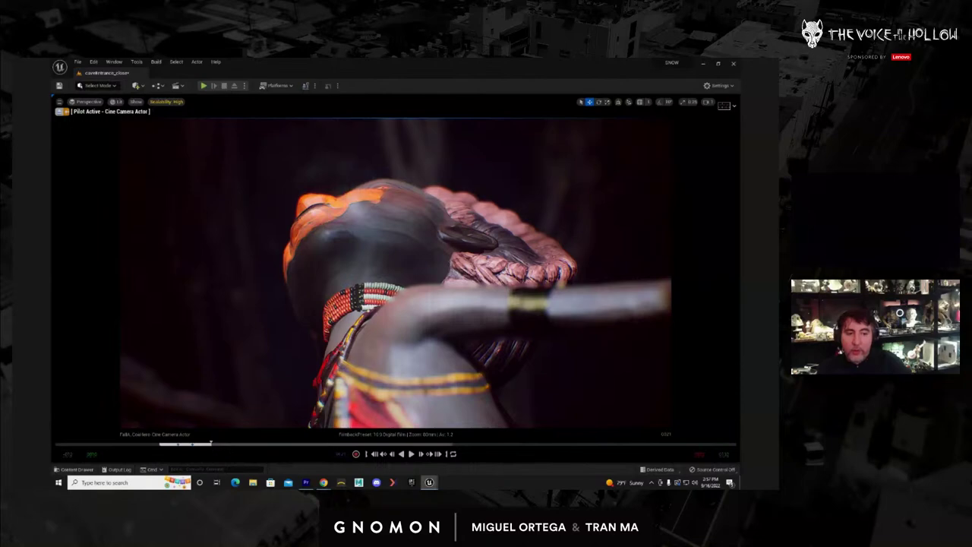
Tilt the piloted close-up camera up past the falling character's head and back down
right_click_drag(524, 405, 519, 365)
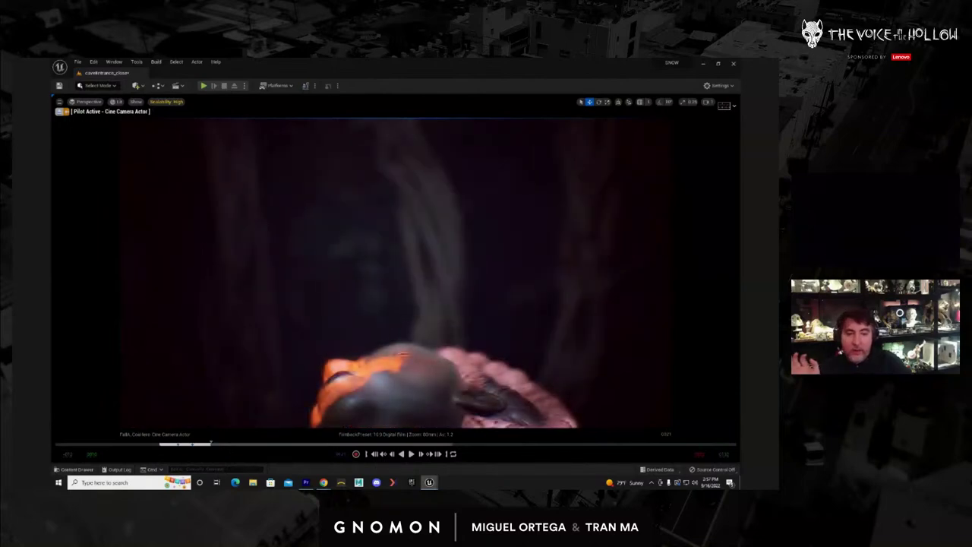
right_click_drag(513, 378, 505, 136)
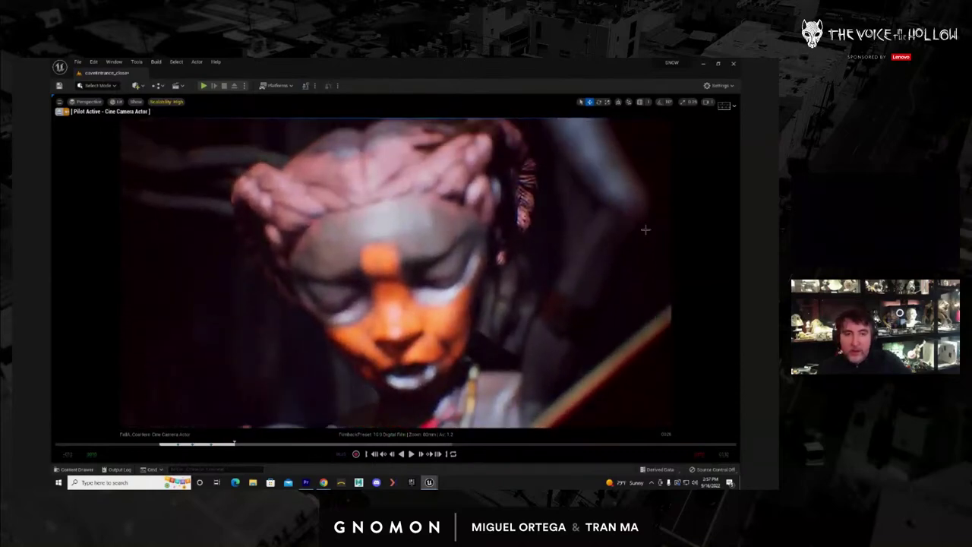
Turn on the letterbox mask overlay in the viewport and adjust the mask's colour to solid black
left_click(724, 105)
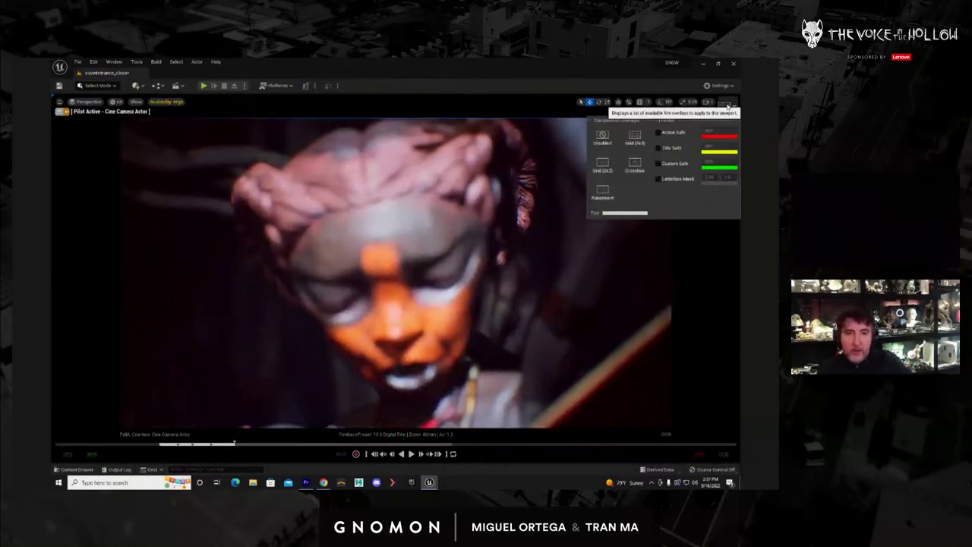
left_click(669, 178)
left_click(706, 182)
left_click_drag(734, 214, 735, 185)
left_click(507, 313)
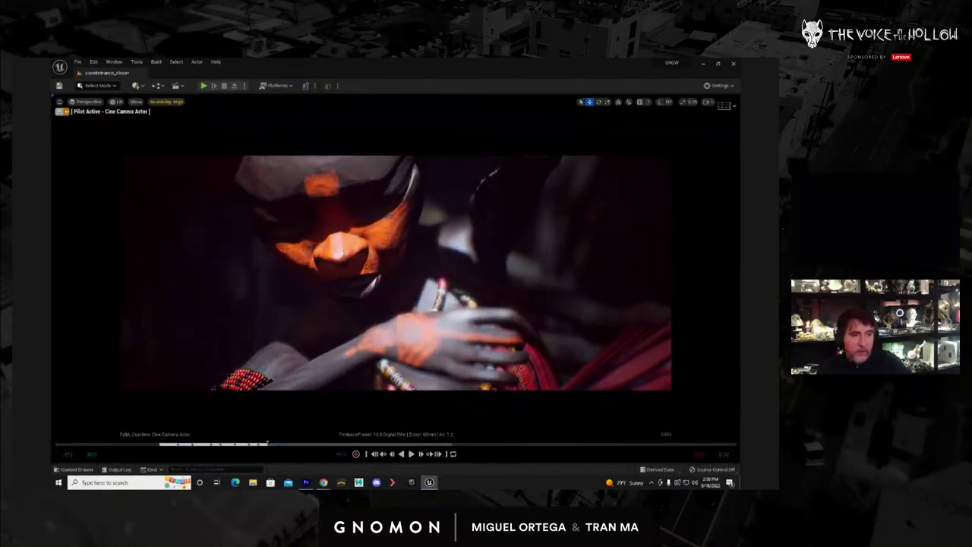
Play the new close-up camera move from the start of the shot, examining how it follows the falling character
left_click_drag(267, 443, 154, 443)
key("space")
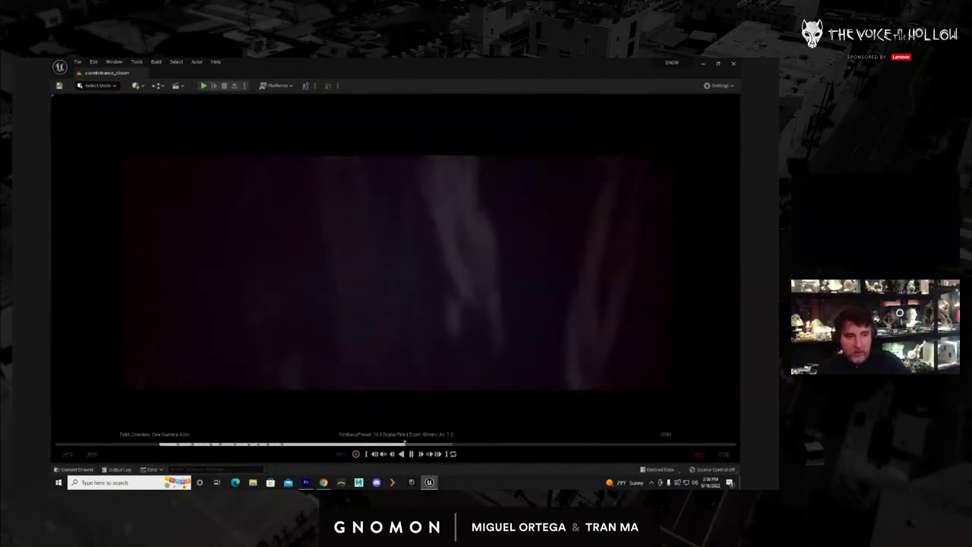
Replay the close-up camera shot several times, examining the framing of the falling character up to where she leaves the frame
key("space")
key("space")
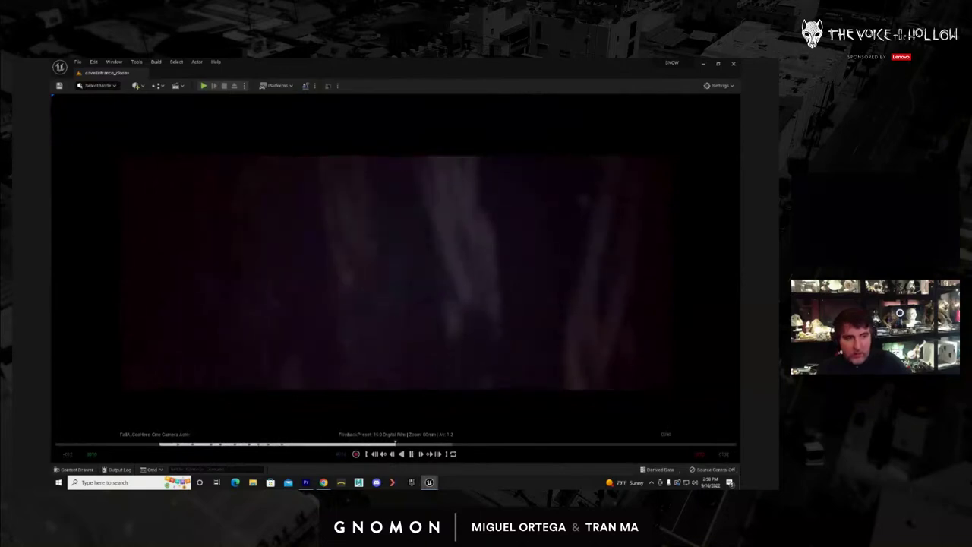
key("space")
key("space")
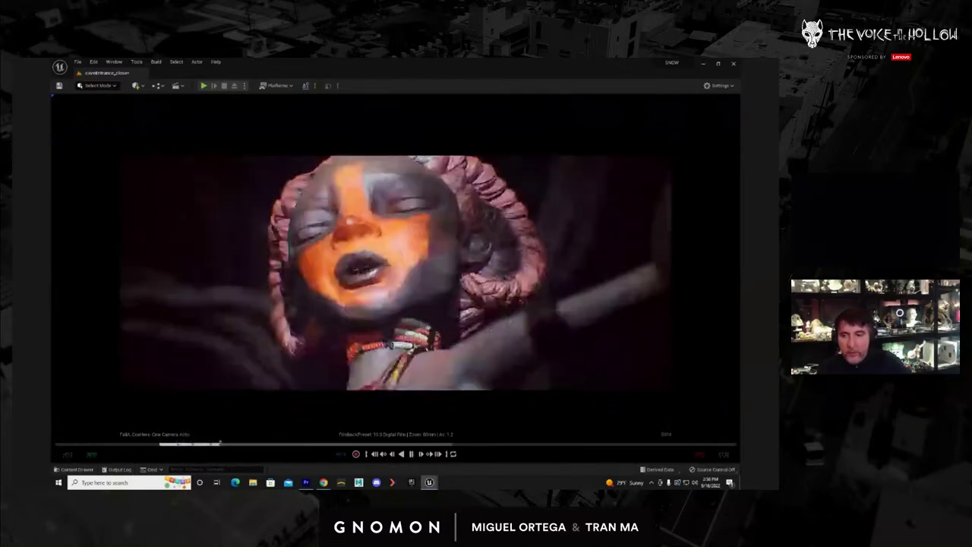
key("space")
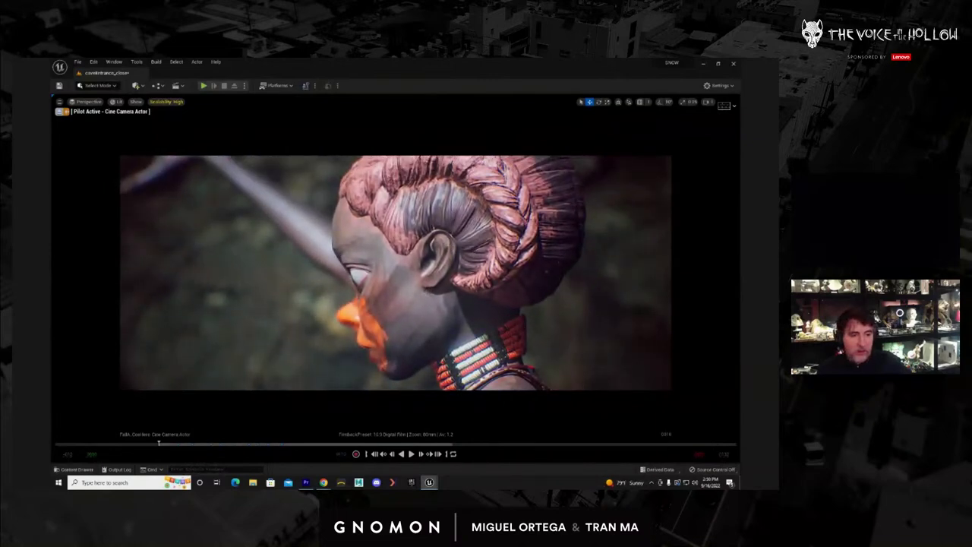
key("space")
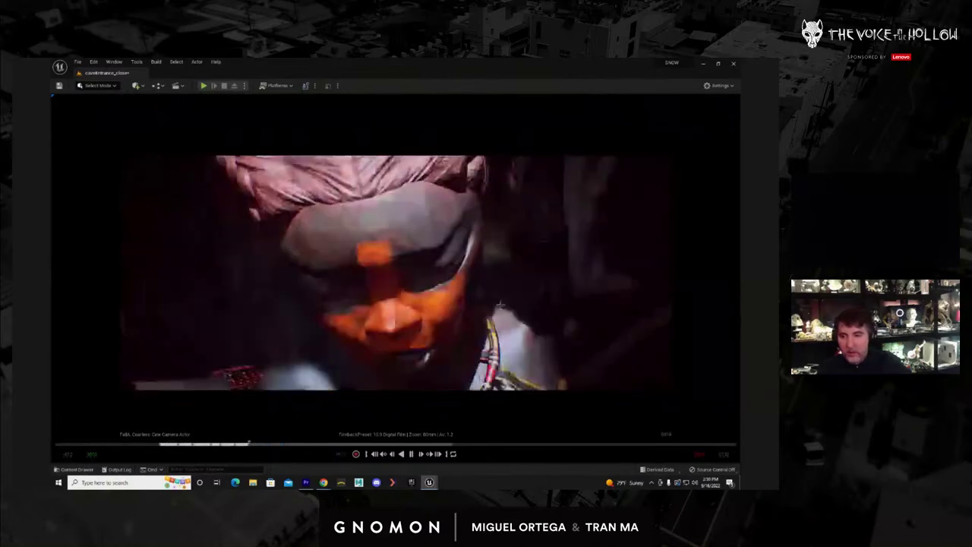
key("space")
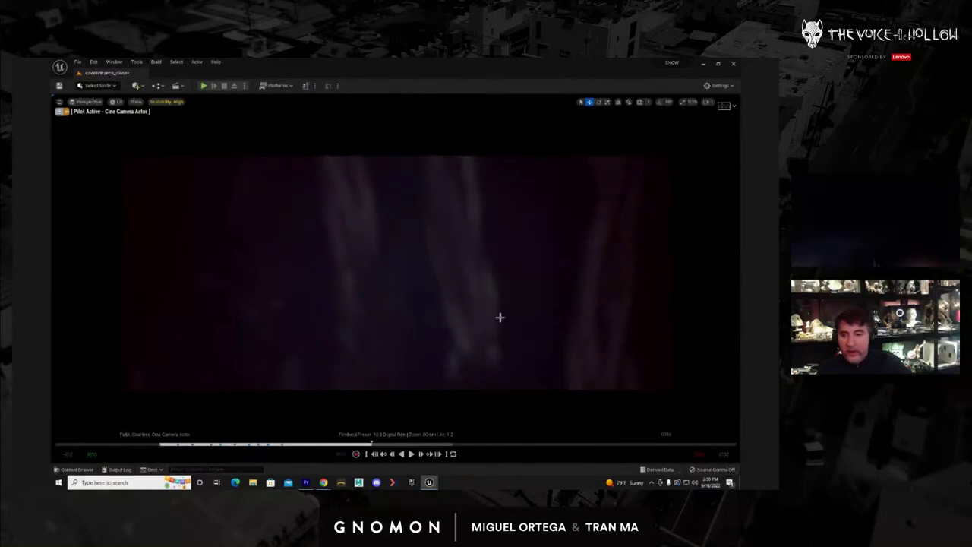
Re-aim the piloted close-up camera toward the falling character late in the move and play the shot back from its start
right_click_drag(468, 310, 538, 61)
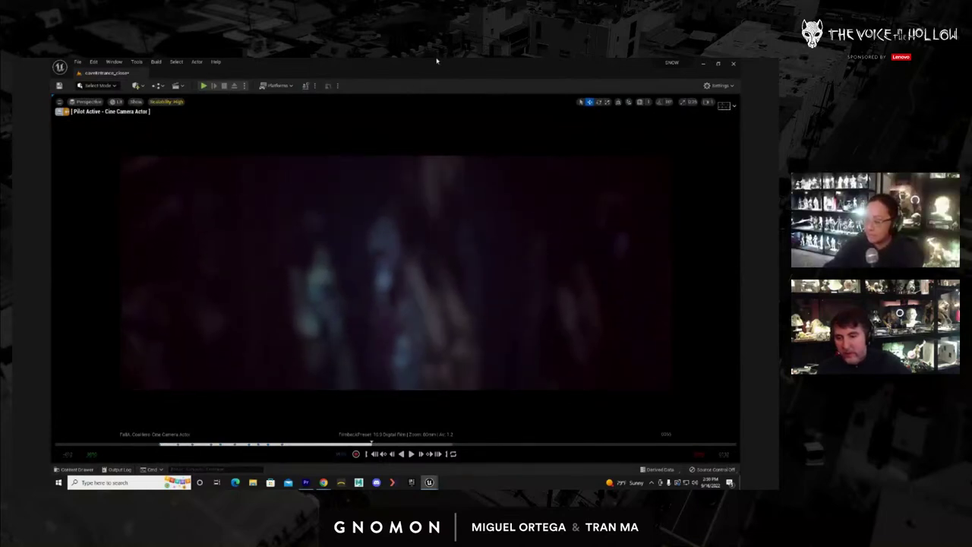
middle_click_drag(412, 322, 267, 263)
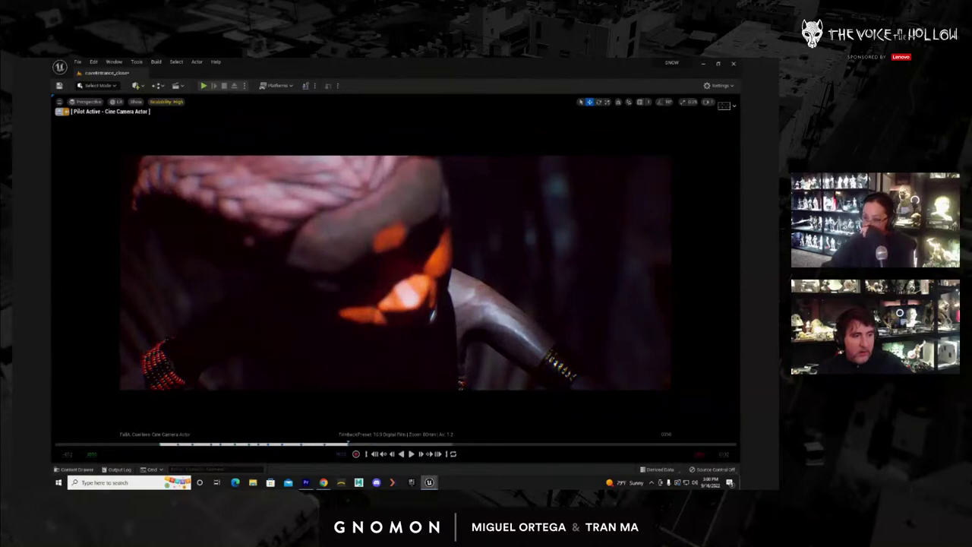
key("Up")
key("space")
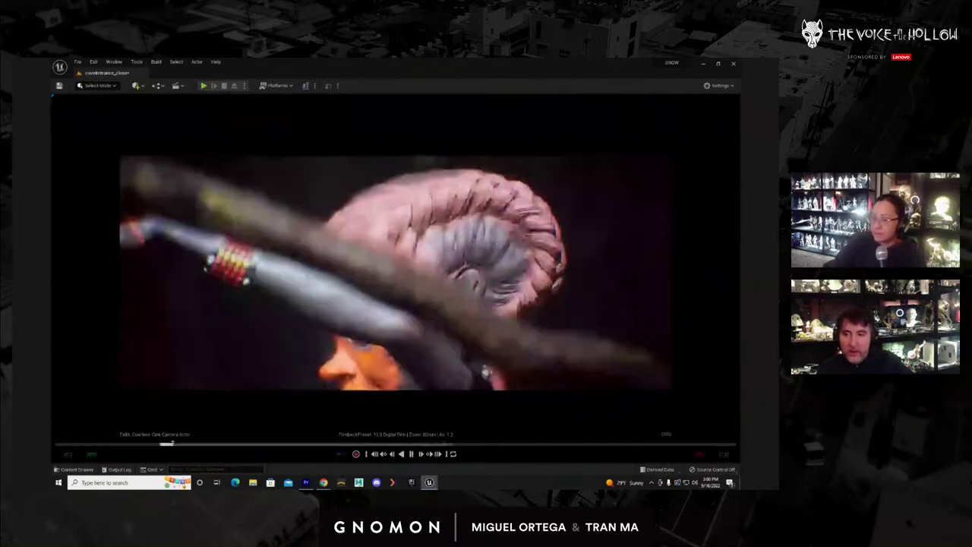
key("space")
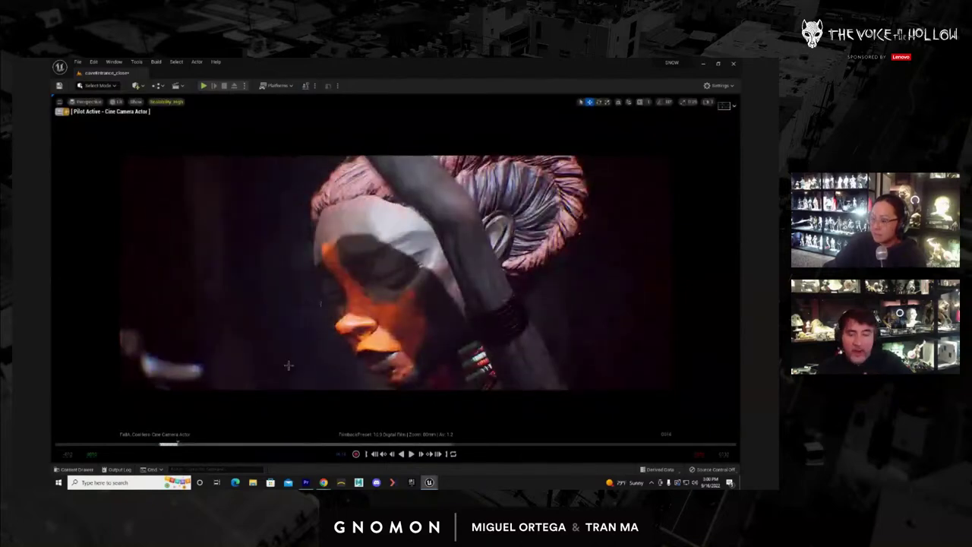
Save all modified assets and duplicate the FallA_CoaHero level sequence as FallA_CoaChaos
left_click(78, 61)
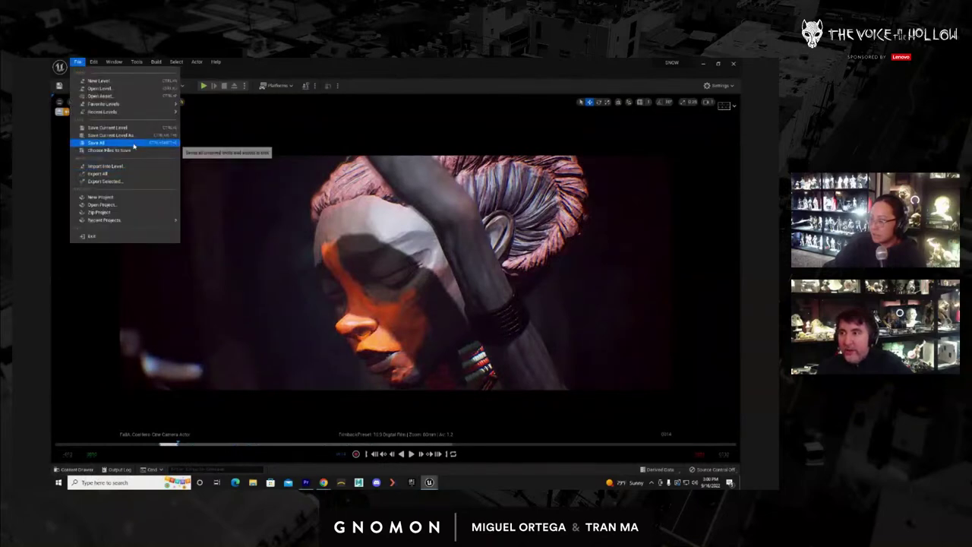
left_click(134, 143)
left_click(76, 469)
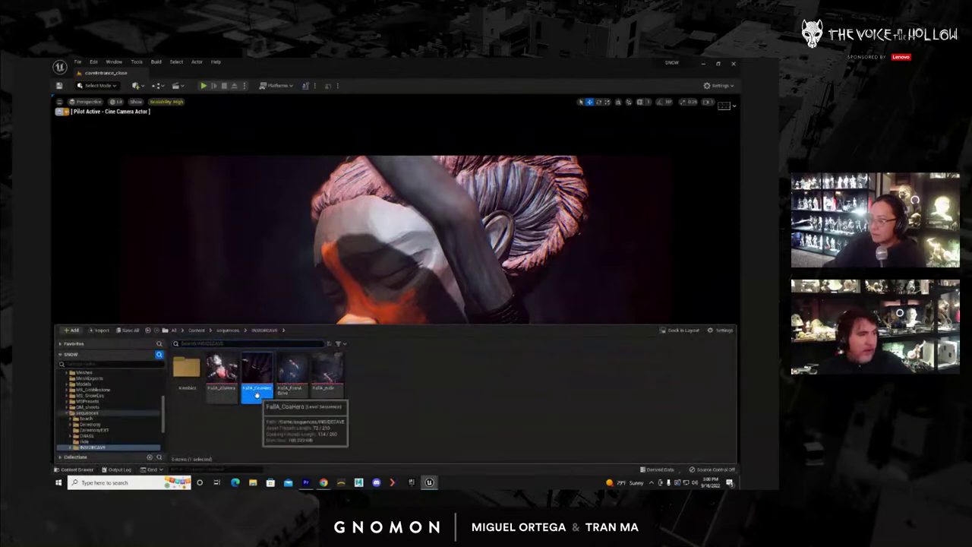
right_click(256, 378)
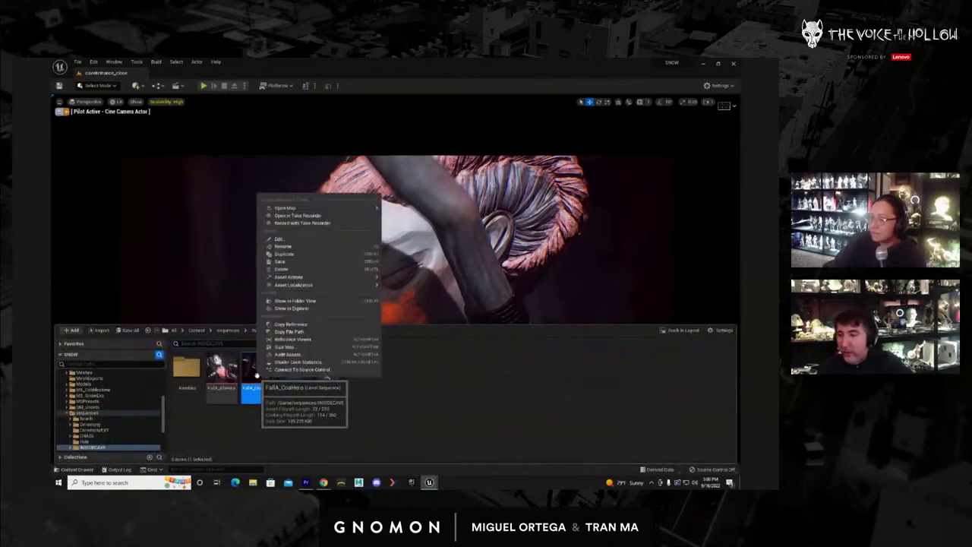
left_click(317, 255)
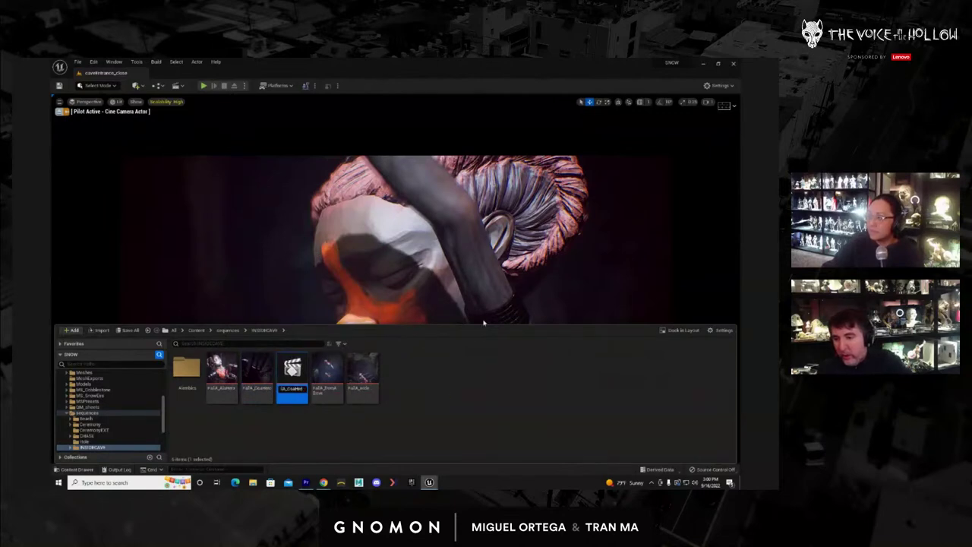
key("BackSpace")
key("BackSpace")
key("BackSpace")
key("BackSpace")
key("BackSpace")
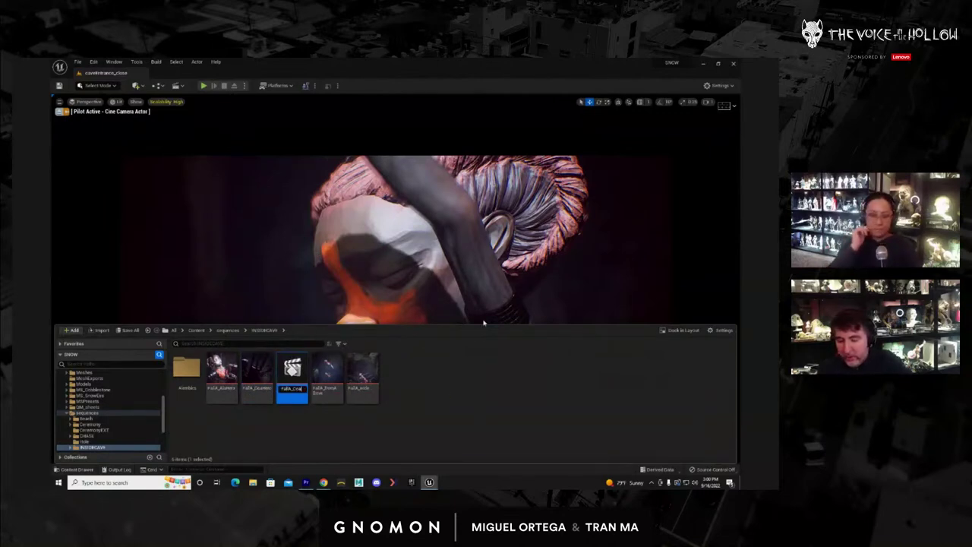
type("Chaos")
key("Return")
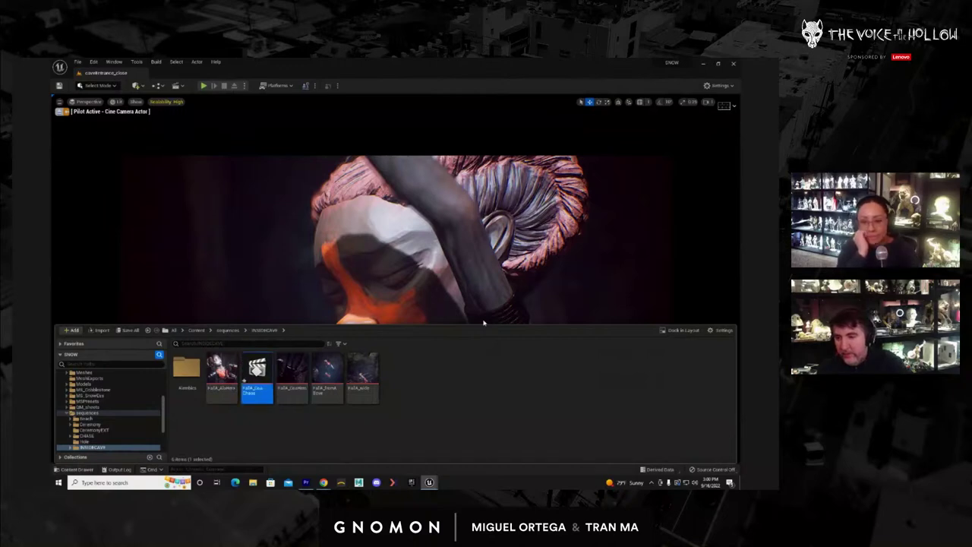
Open the FallA_CoaChaos sequence and play its shot through the chaosCam camera
key("Return")
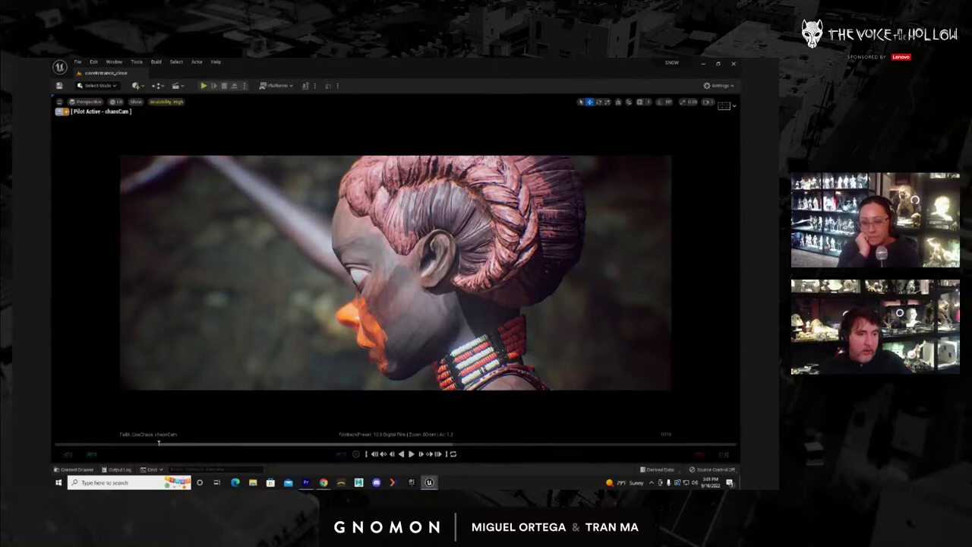
key("space")
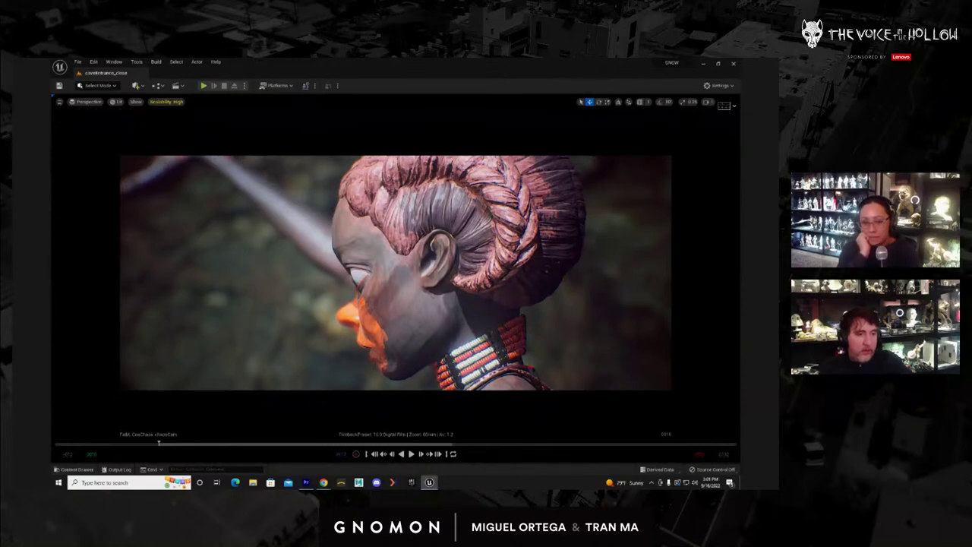
key("space")
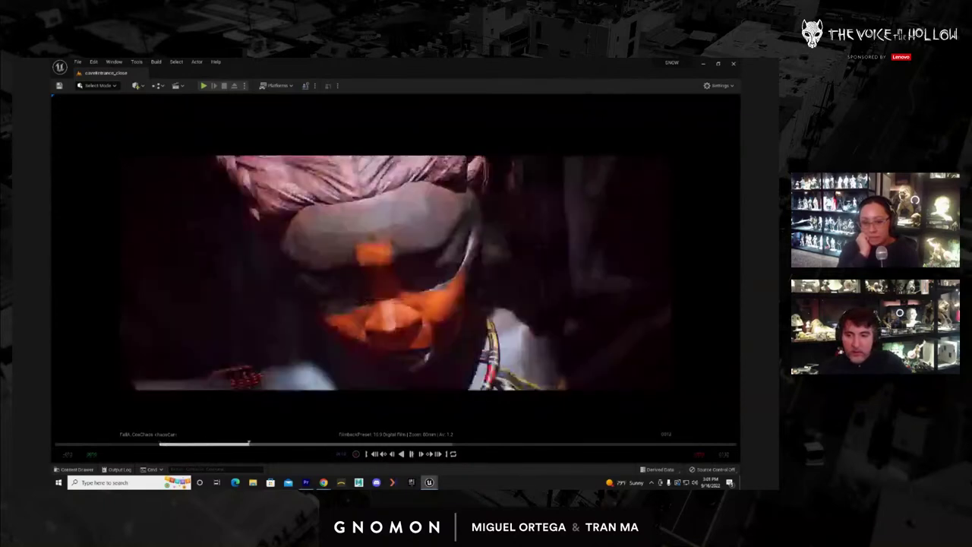
key("space")
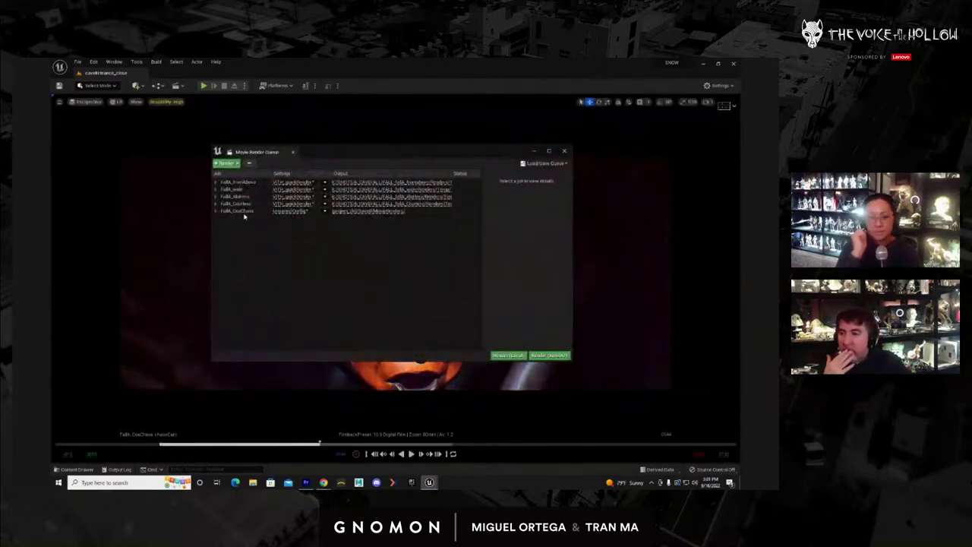
Load the VITH_quickRender preset into the settings of the FallA_CoaChaos render job
left_click(283, 212)
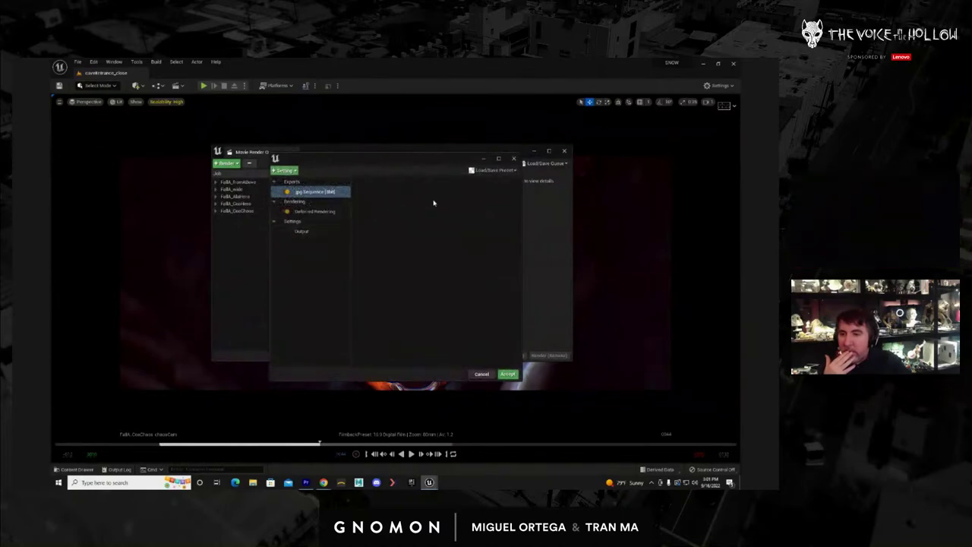
left_click(497, 173)
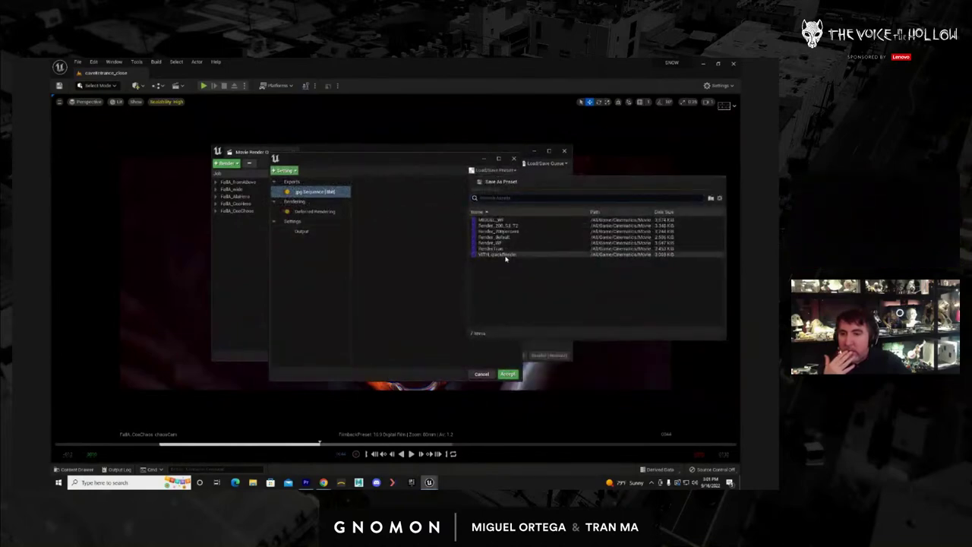
left_click(505, 260)
While choosing the job's output directory, rename a blank shot folder copy in 6_CAVEFALL as FALL_fallA_coaChaos and open it
left_click(314, 243)
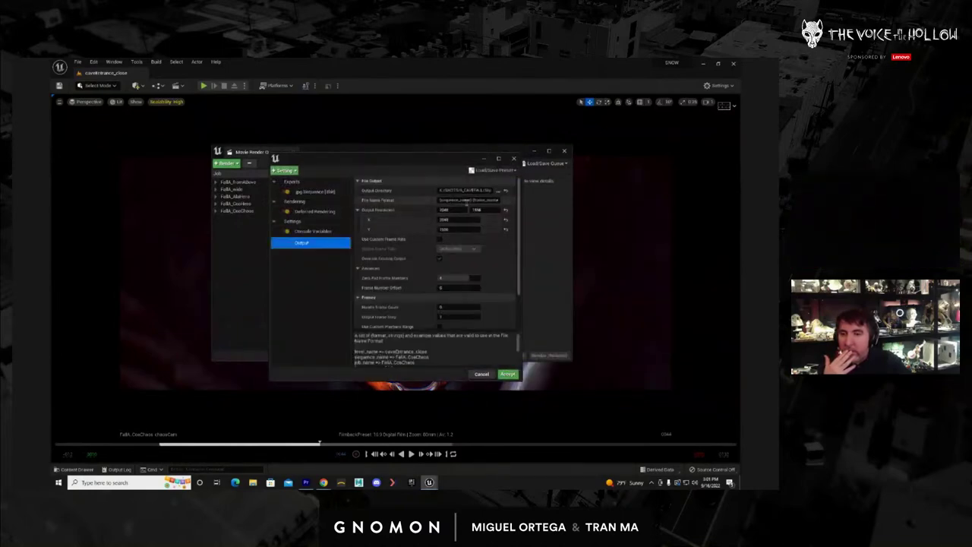
left_click(498, 189)
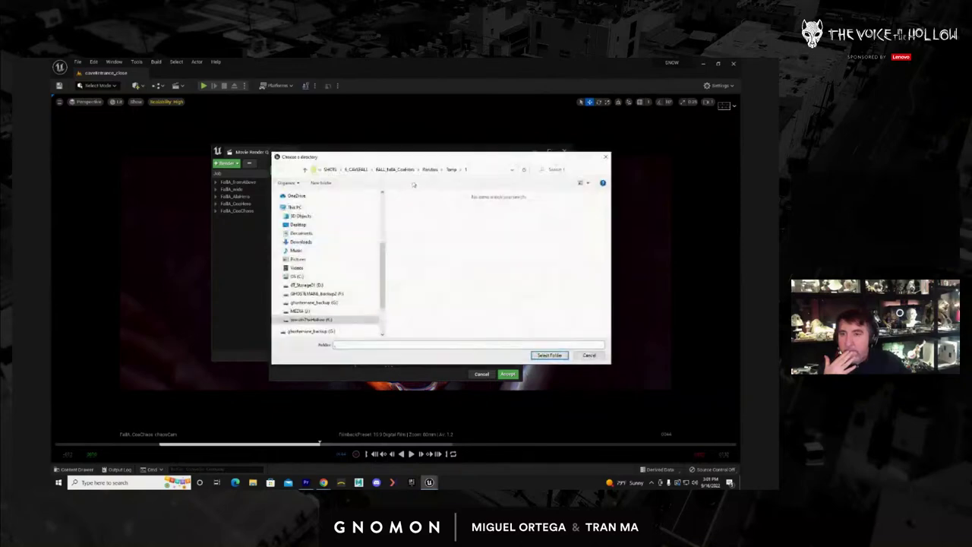
left_click(351, 171)
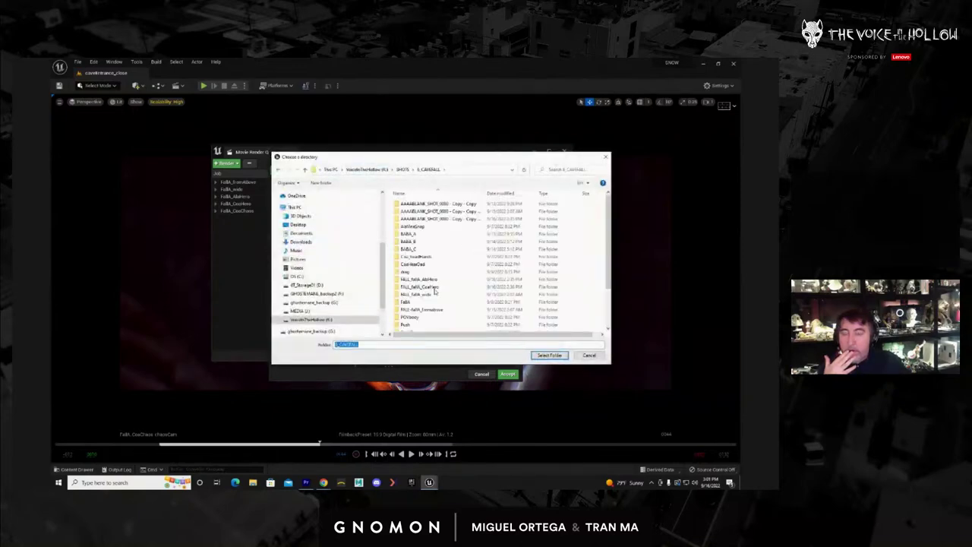
right_click(443, 220)
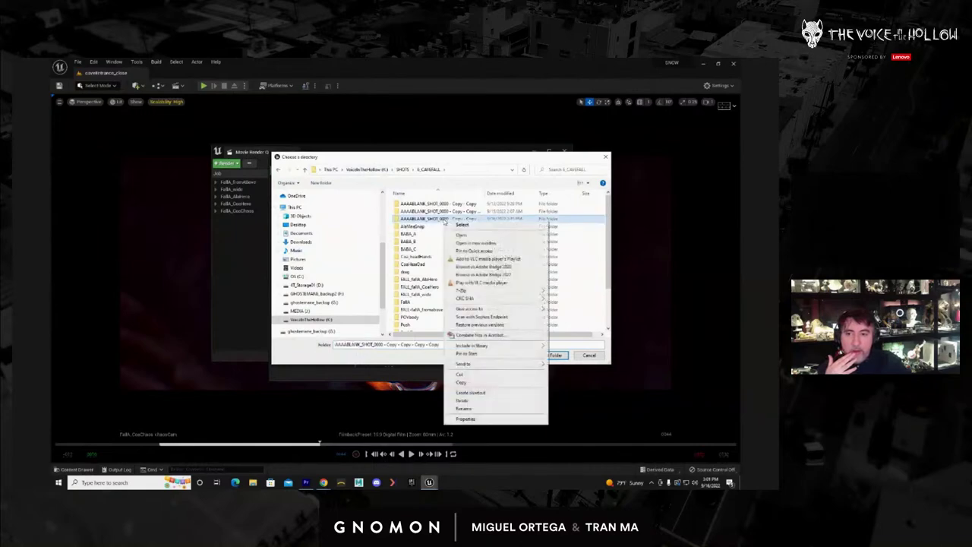
left_click(480, 410)
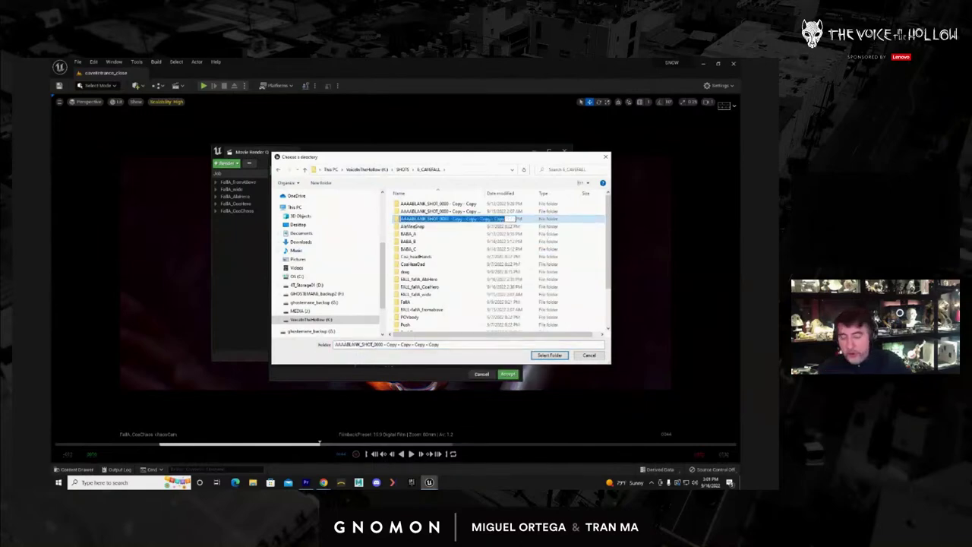
type("FALL_fallA_")
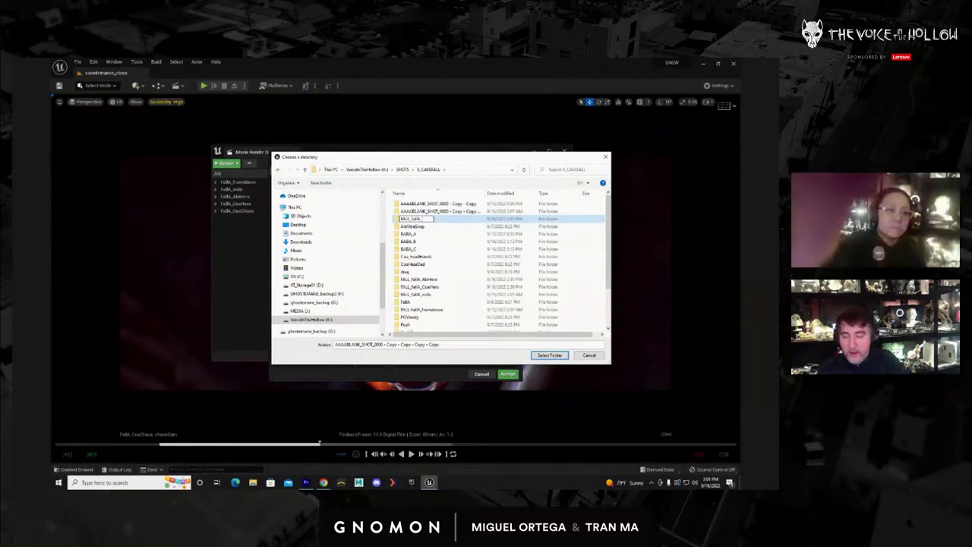
type("coaChaos")
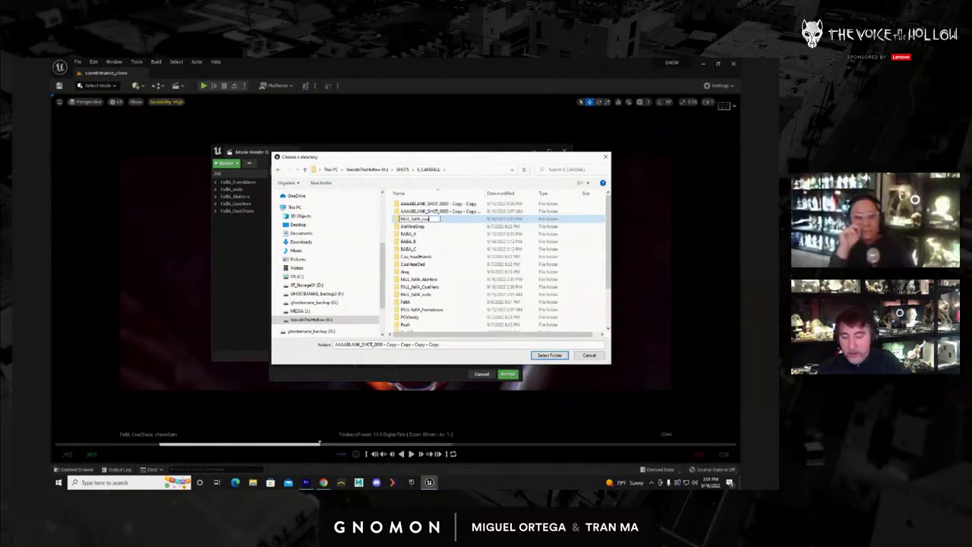
key("Return")
key("Return")
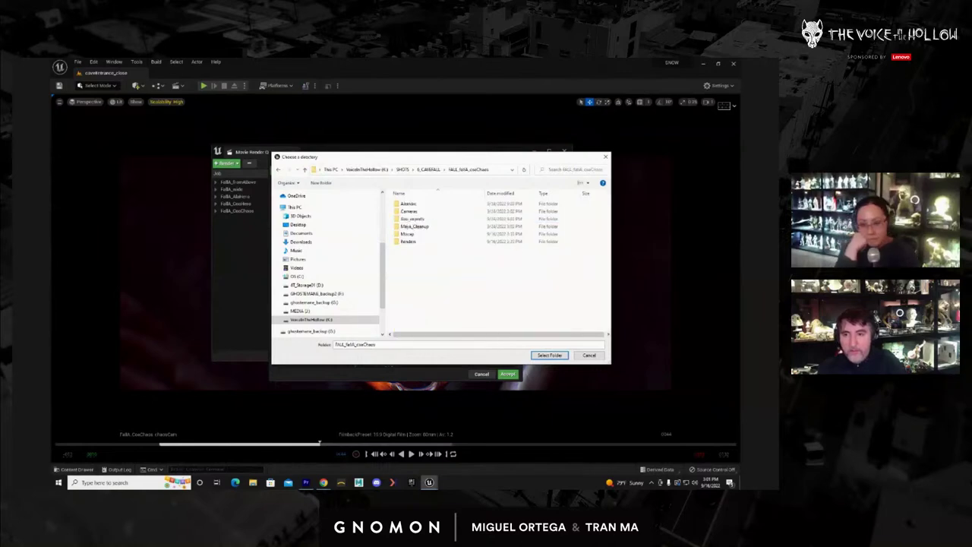
Create a folder named 1 inside the shot's Renders/Temp folder and accept it as the render job's output directory
double_click(407, 241)
left_click(406, 211)
double_click(407, 212)
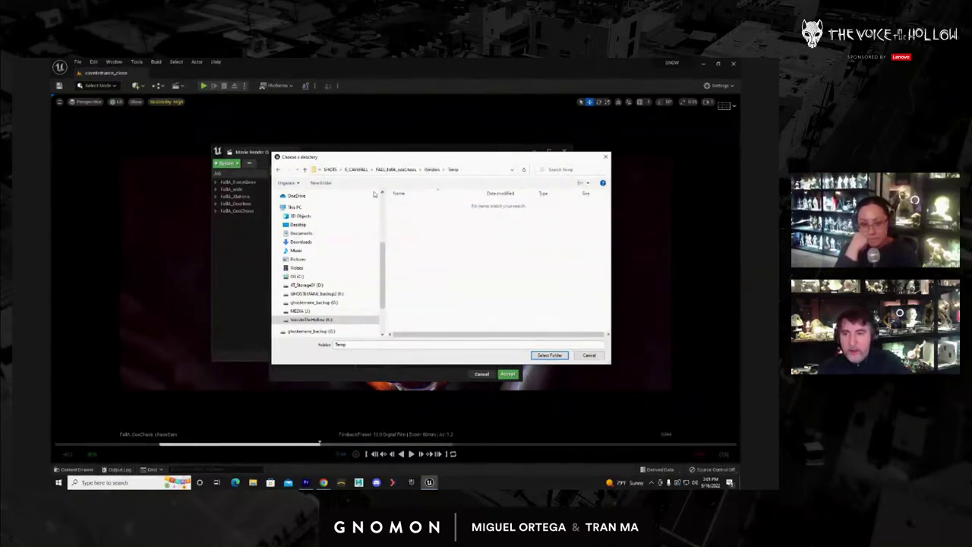
left_click(320, 184)
type("1")
key("Return")
key("Return")
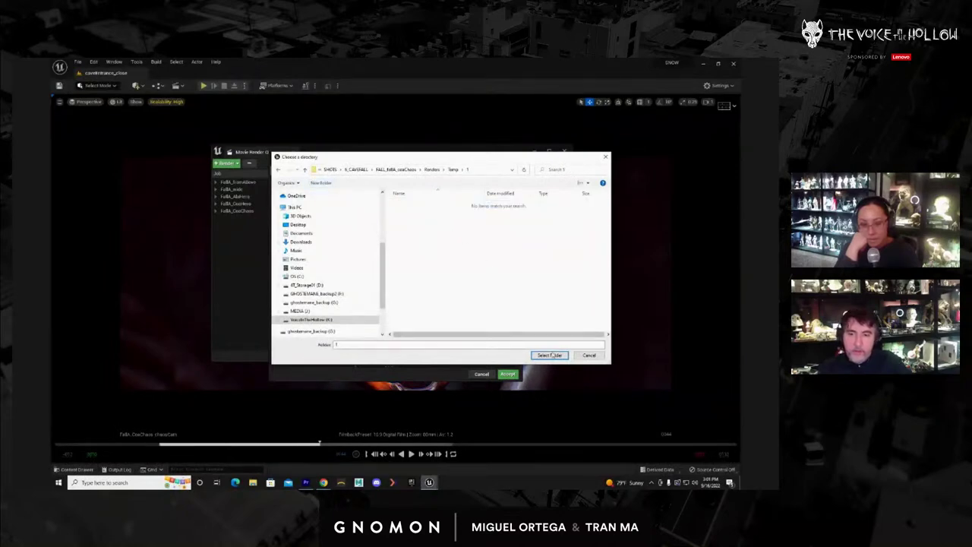
left_click(549, 355)
left_click(508, 375)
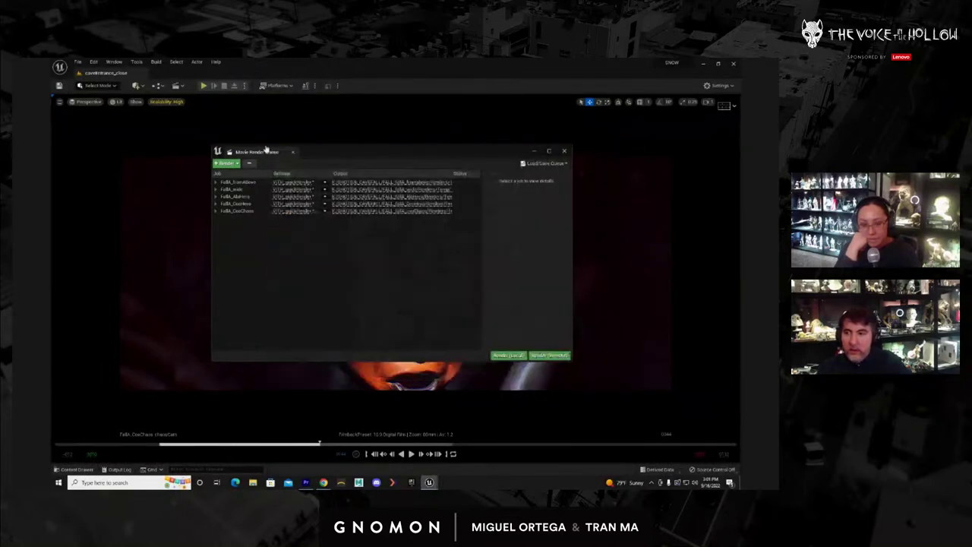
Save all changes and disable the shots of the FallA_fromAbove, FallA_wide and FallA_AlaHero jobs in the render queue
left_click(78, 63)
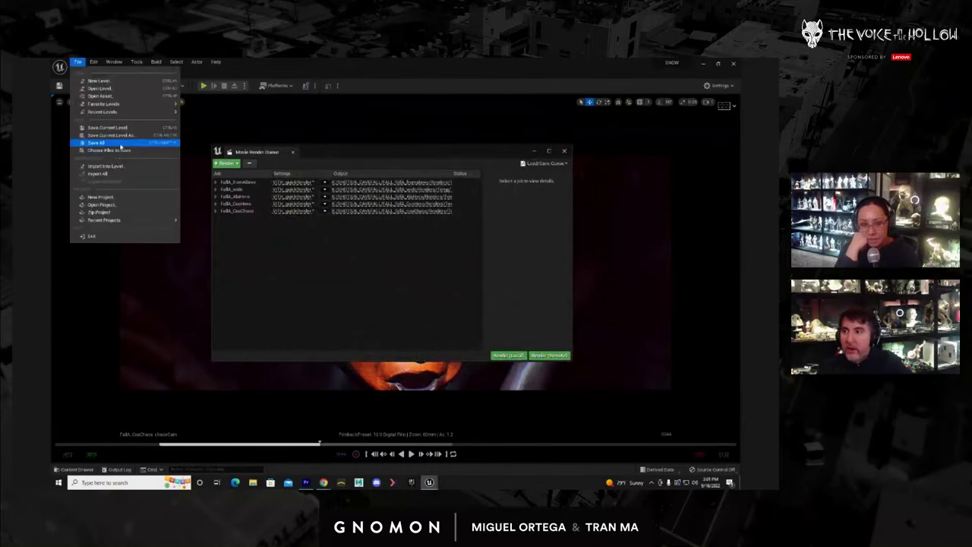
left_click(122, 146)
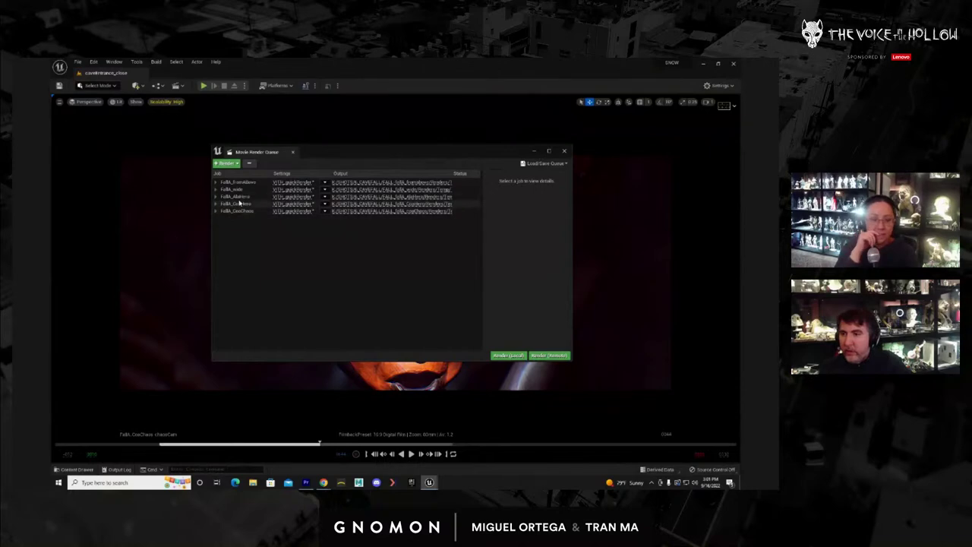
left_click(216, 196)
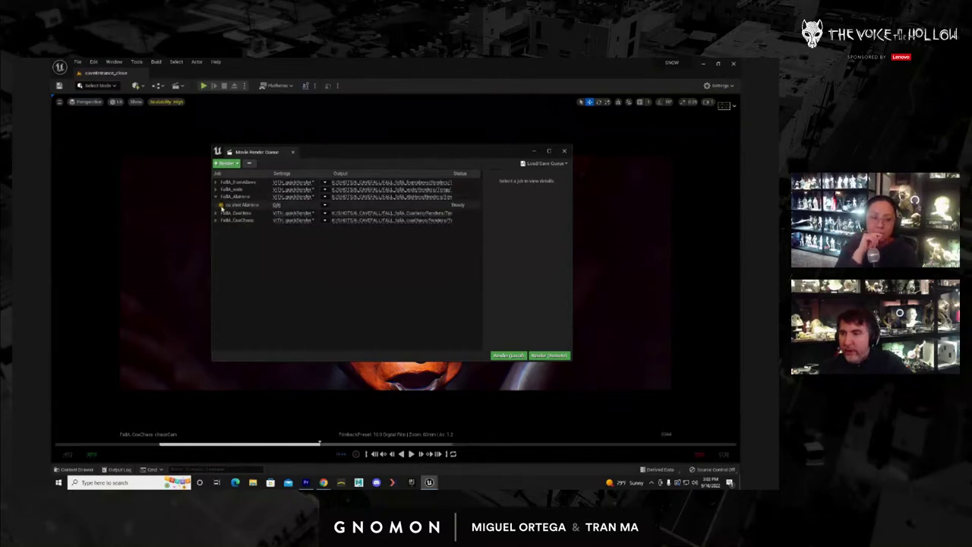
left_click(215, 190)
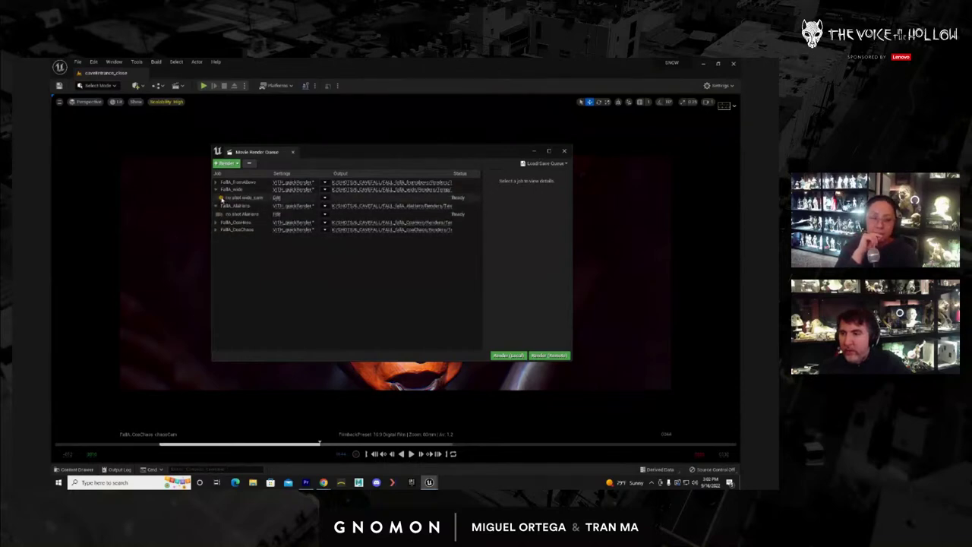
left_click(216, 183)
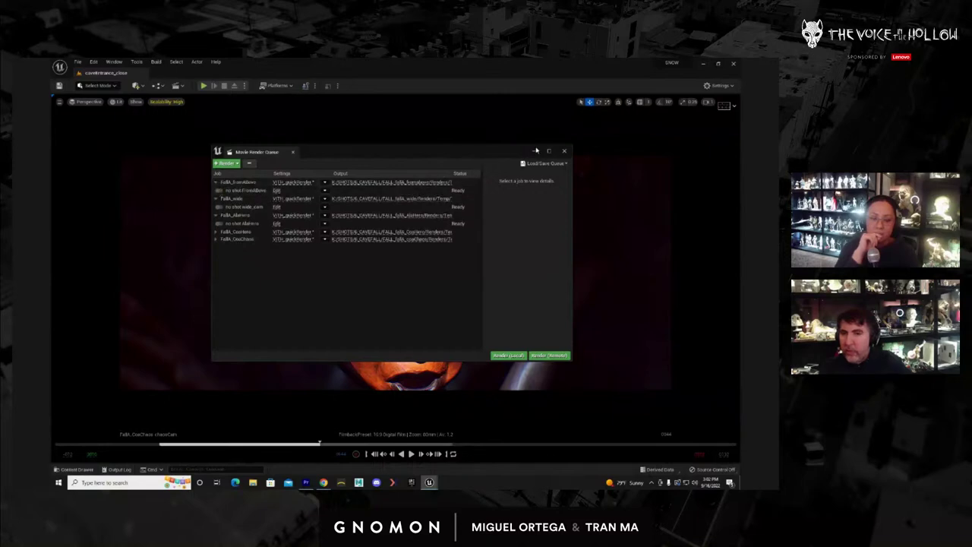
For the FallA_CoaHero job's output directory, browse to FALL_fallA_CoaHero/Renders/Temp in 6_CAVEFALL
left_click(291, 236)
left_click(307, 242)
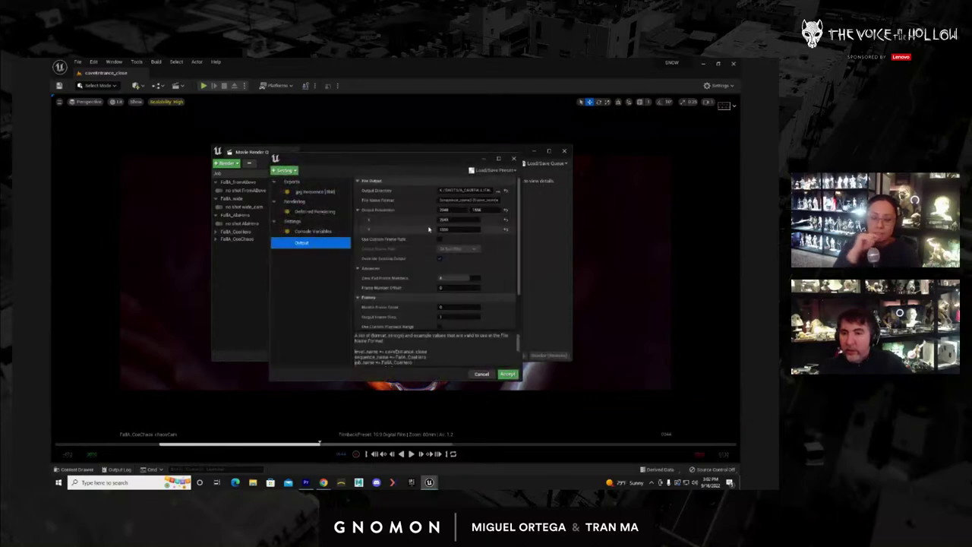
left_click(496, 191)
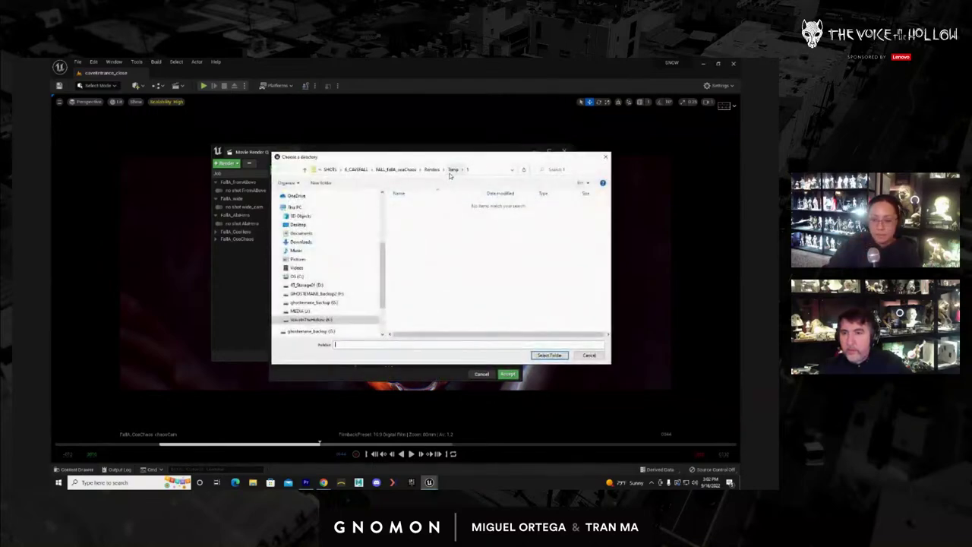
left_click(357, 170)
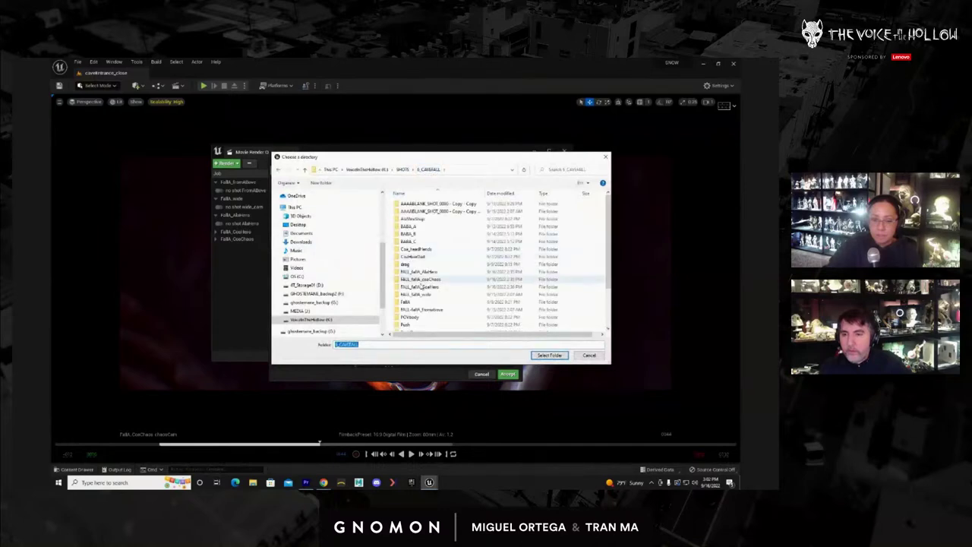
double_click(422, 287)
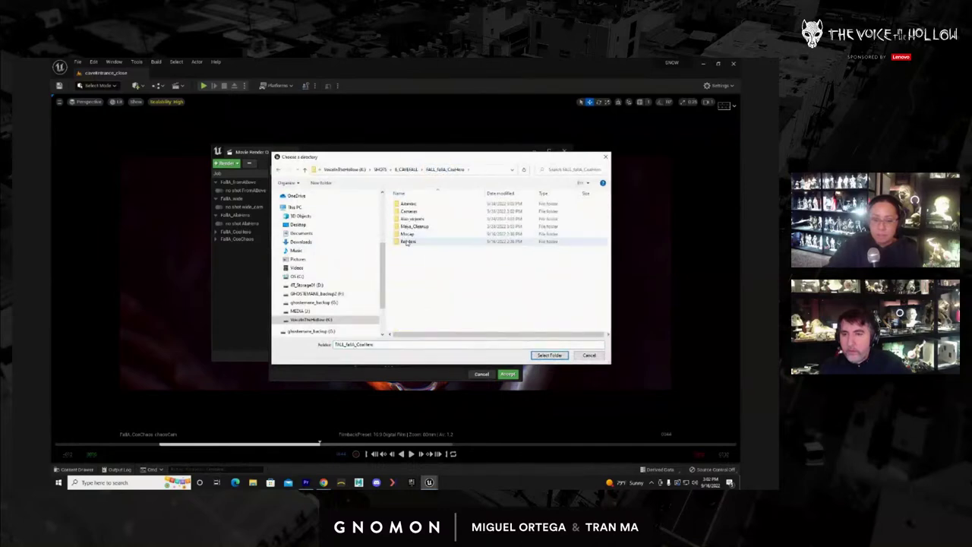
double_click(410, 240)
double_click(405, 212)
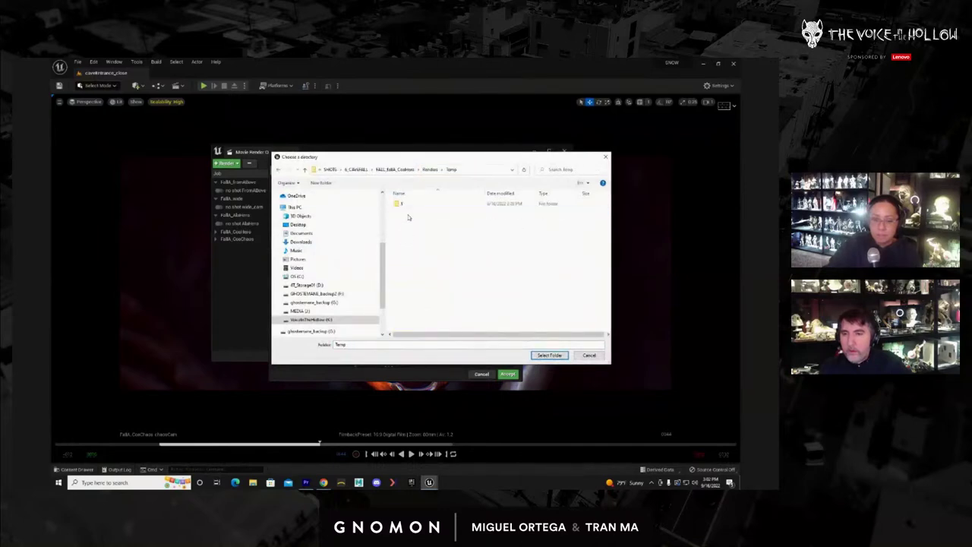
Create a folder named 2 in Temp, accept it as the job's output directory and render the enabled jobs locally
left_click(320, 183)
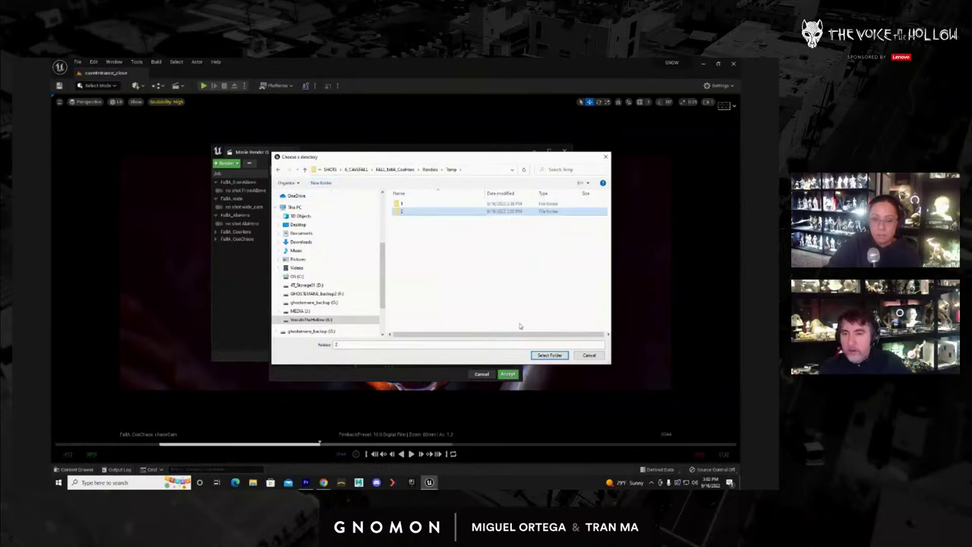
left_click(547, 355)
left_click(550, 357)
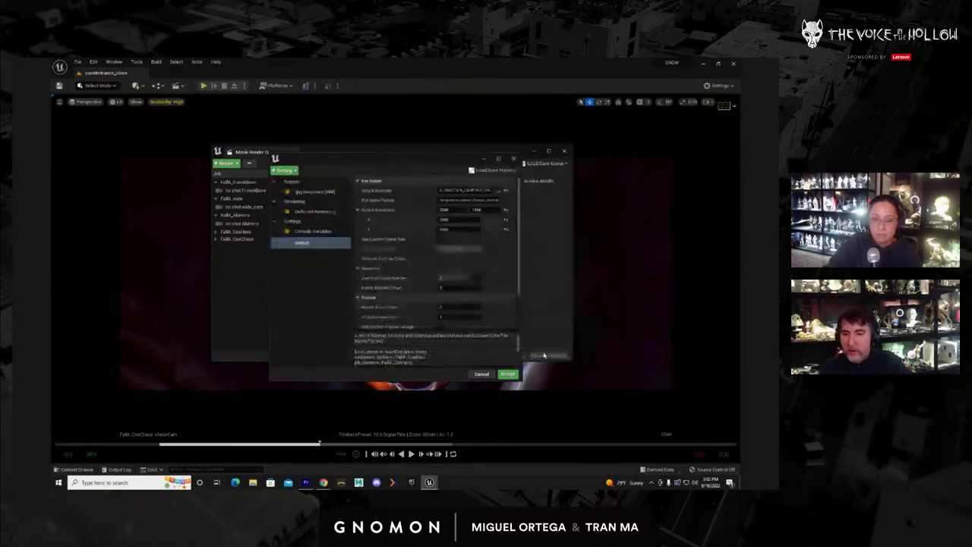
left_click(511, 372)
left_click(503, 356)
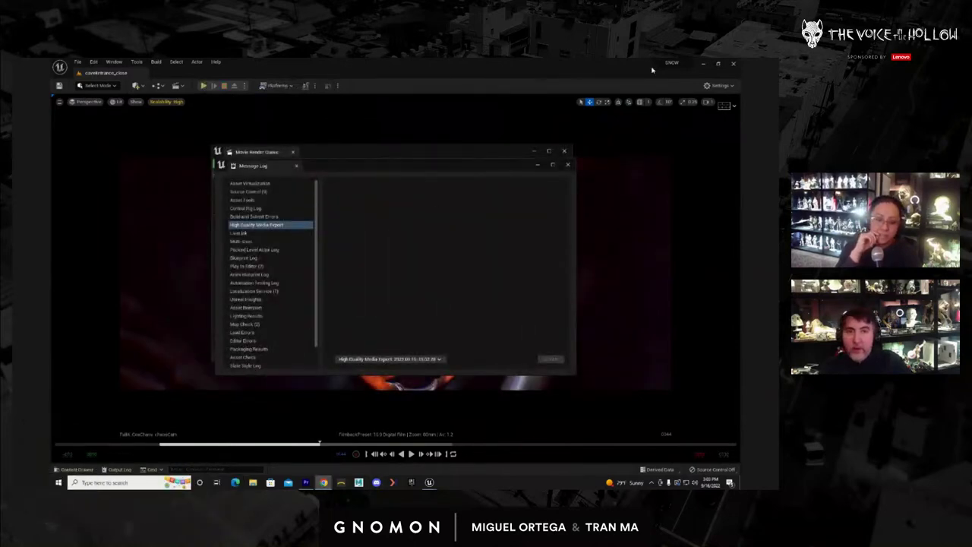
Switch to Premiere Pro and play the falling edit from its start
left_click(703, 64)
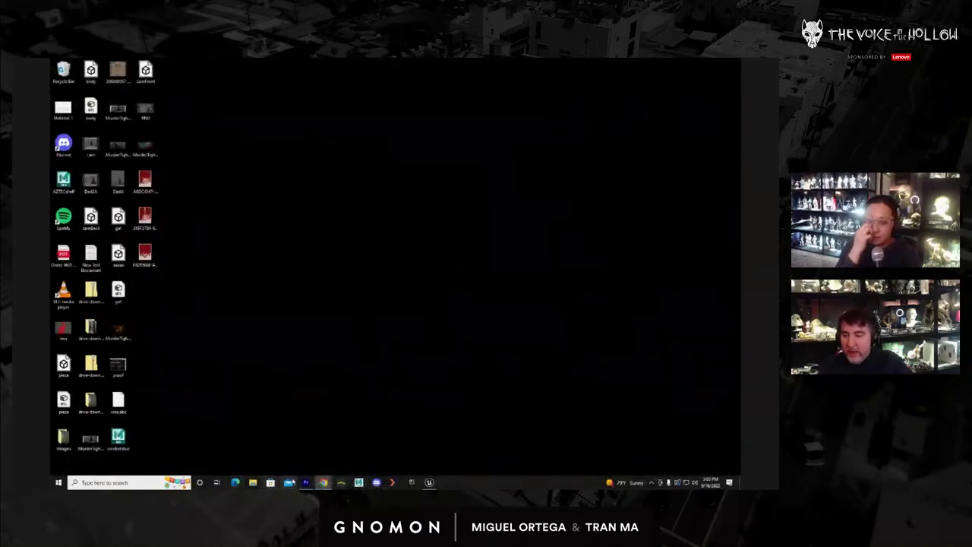
left_click(304, 482)
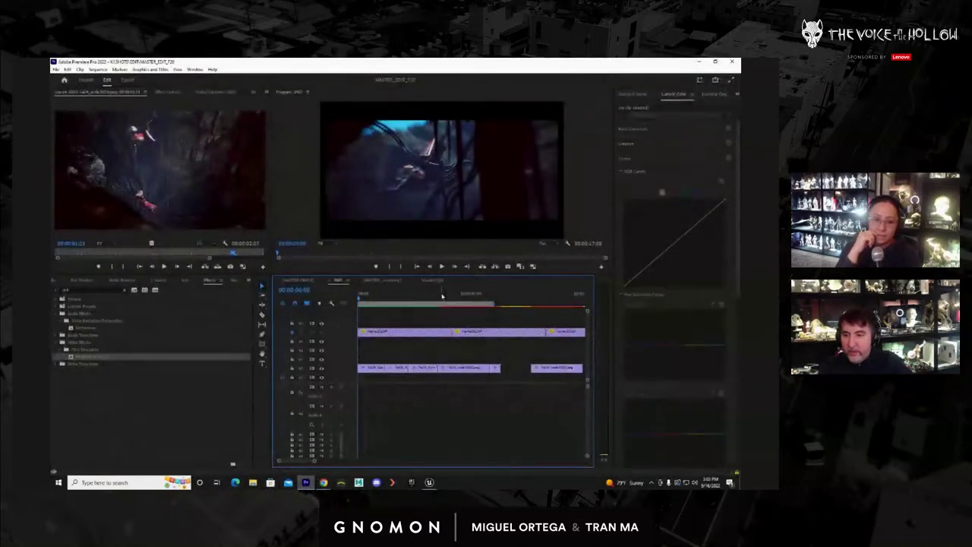
left_click_drag(316, 462, 348, 463)
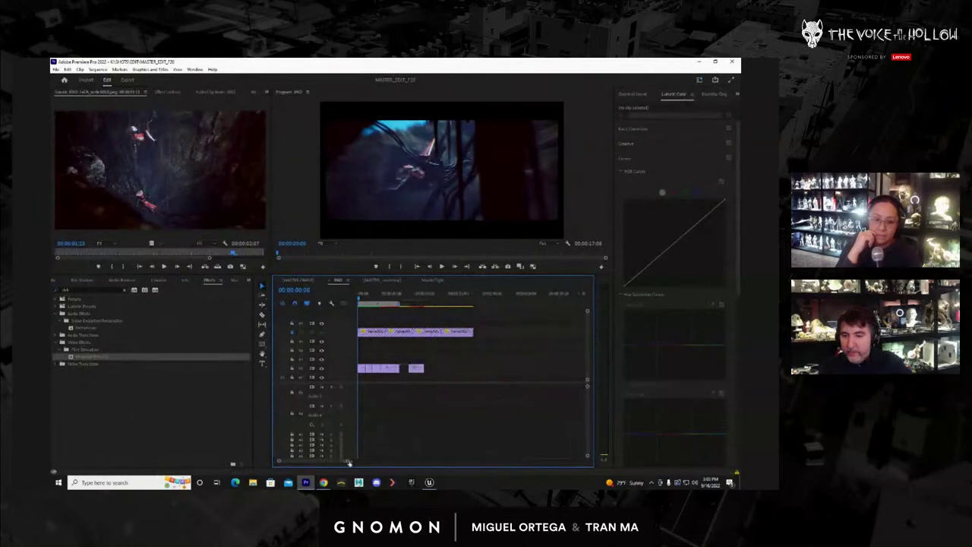
left_click_drag(361, 301, 359, 299)
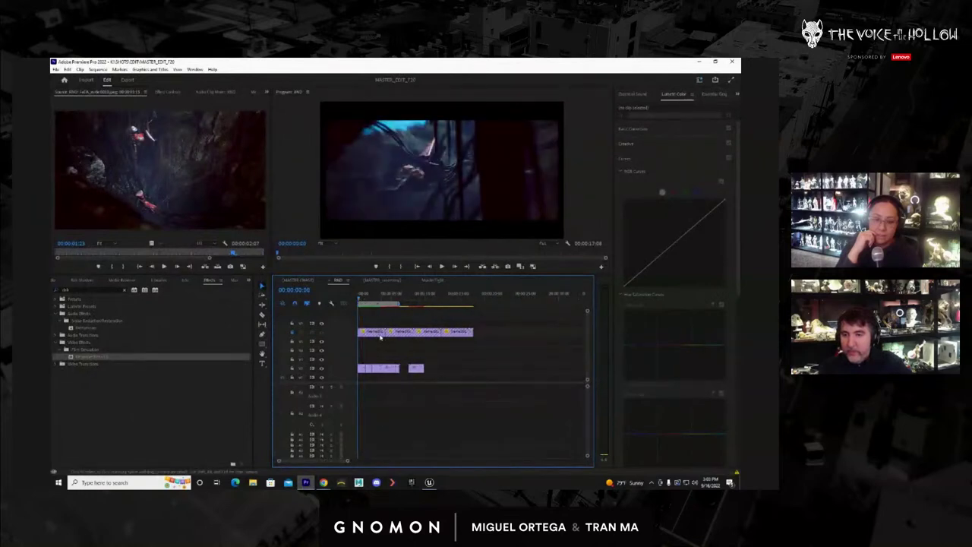
key("space")
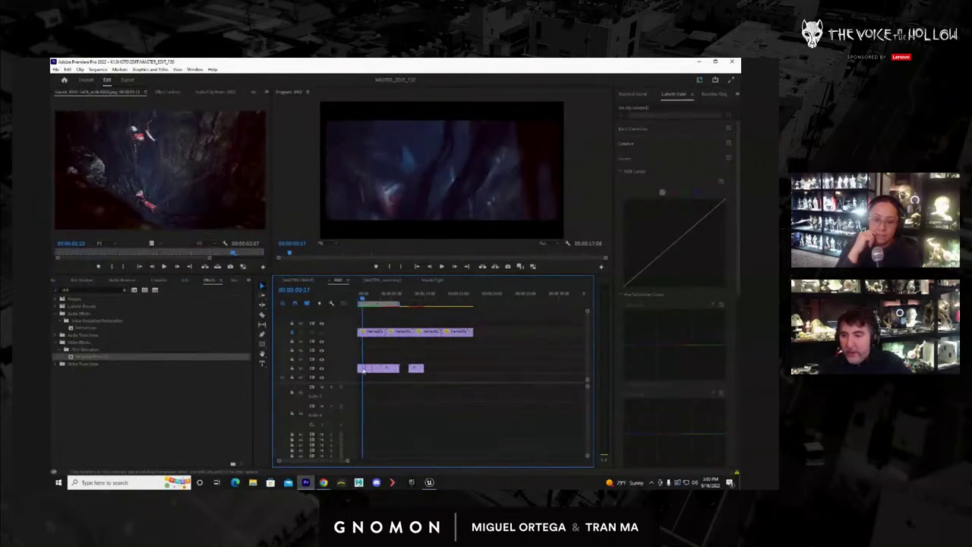
Replace the FallA_CoaHero clip's footage with the new image sequence from FALL_fallA_CoaHero/Renders/Temp/2
right_click(363, 369)
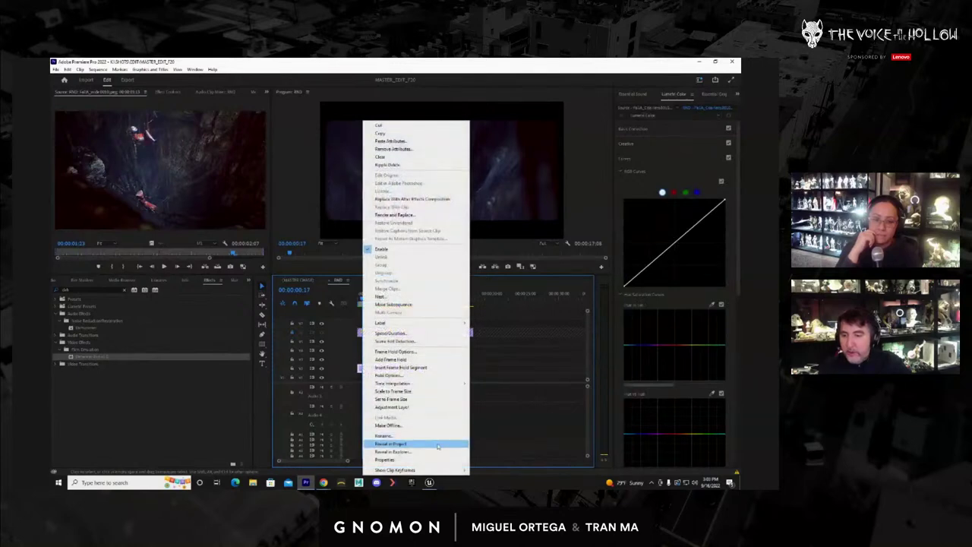
left_click(437, 447)
right_click(81, 449)
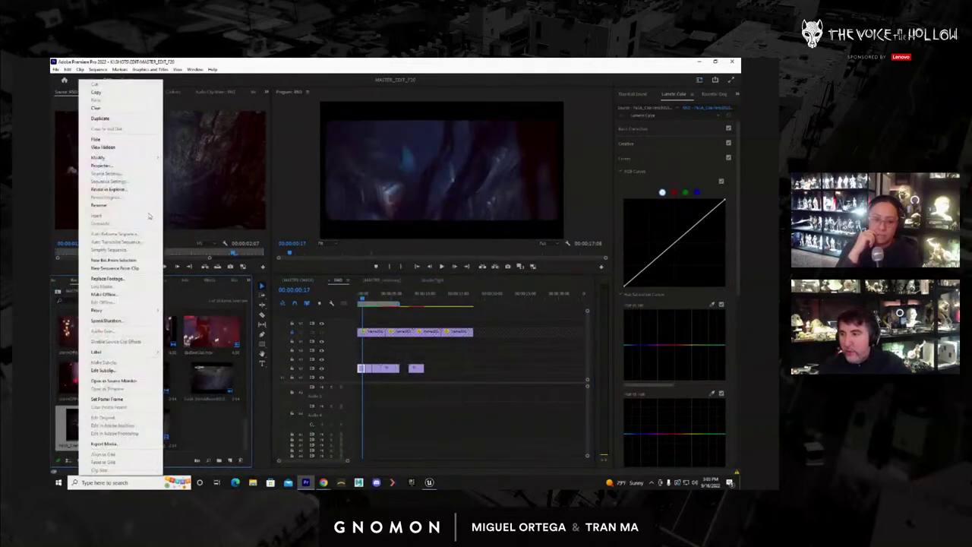
left_click(106, 279)
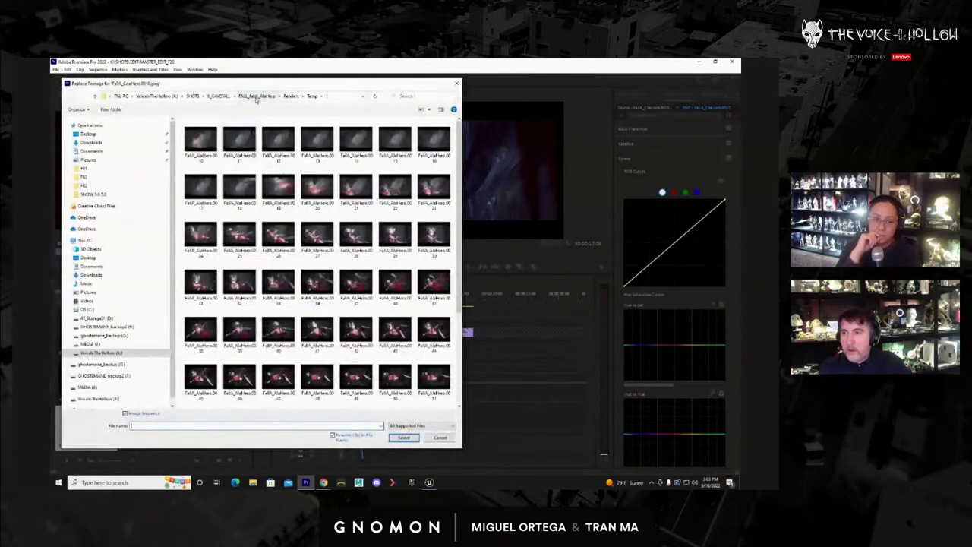
left_click(312, 96)
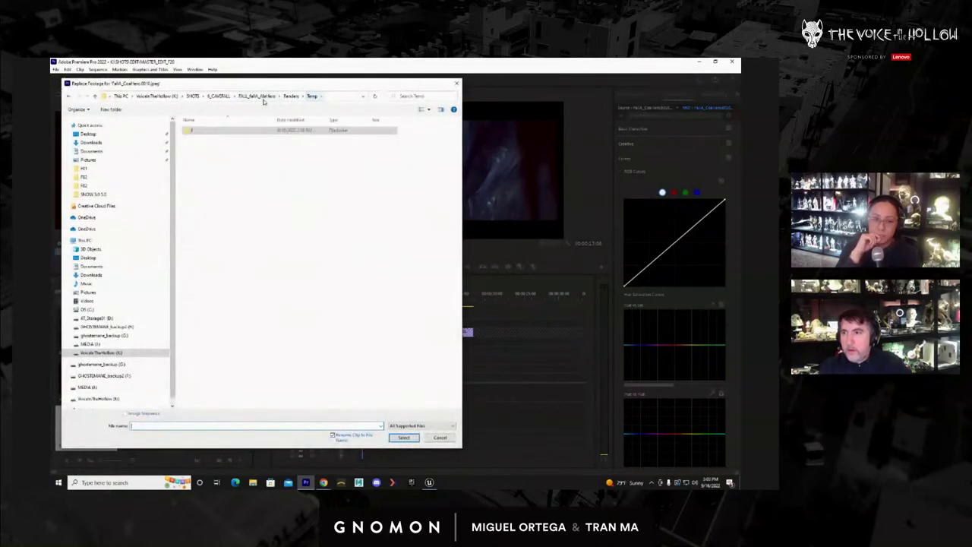
left_click(224, 97)
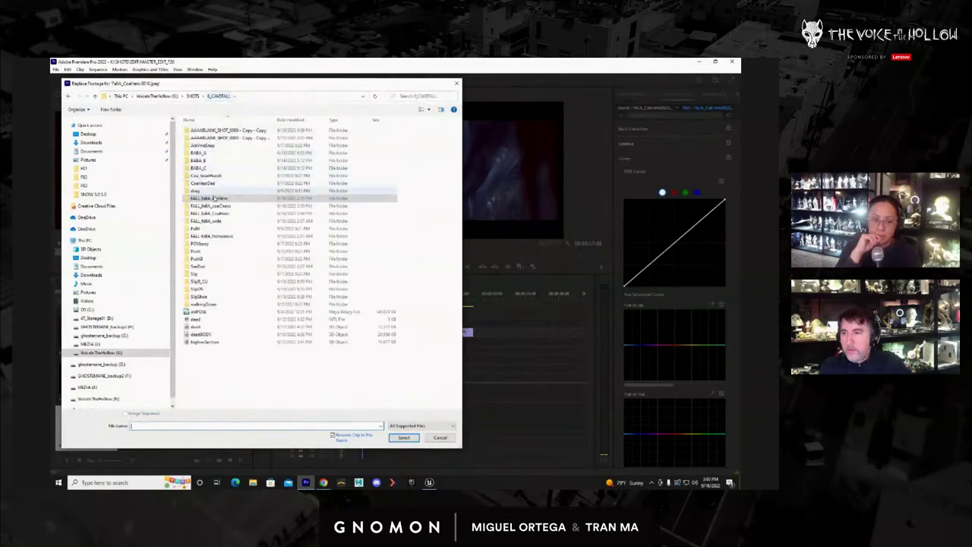
double_click(208, 188)
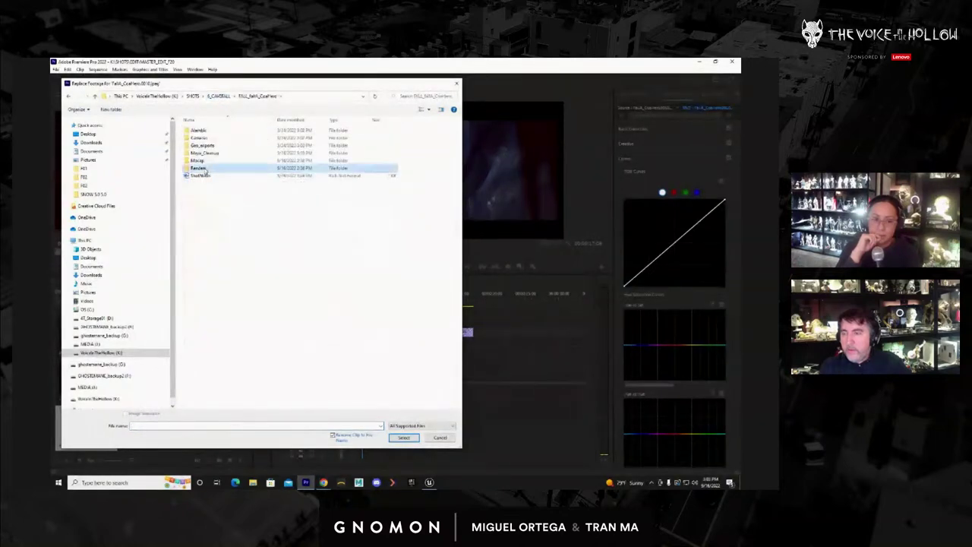
double_click(199, 168)
double_click(196, 137)
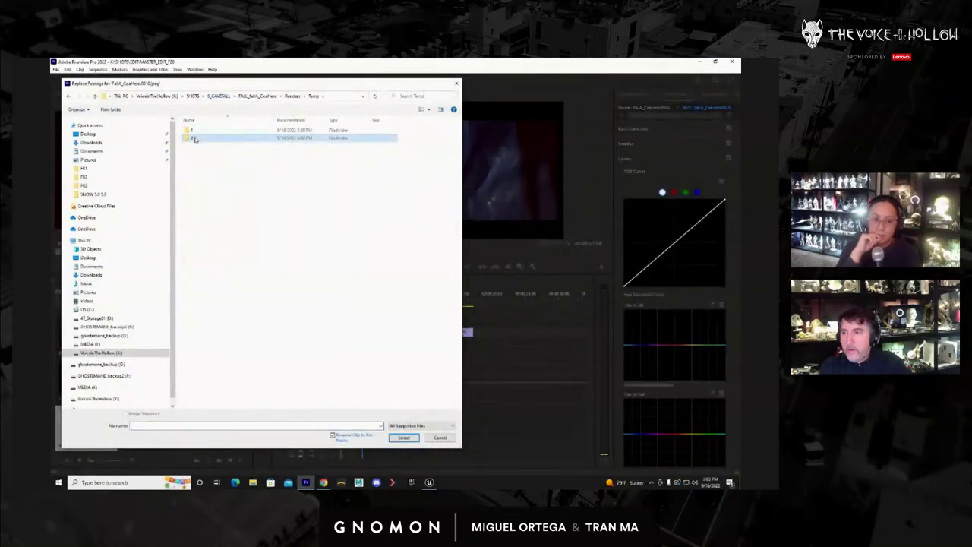
double_click(196, 137)
double_click(199, 137)
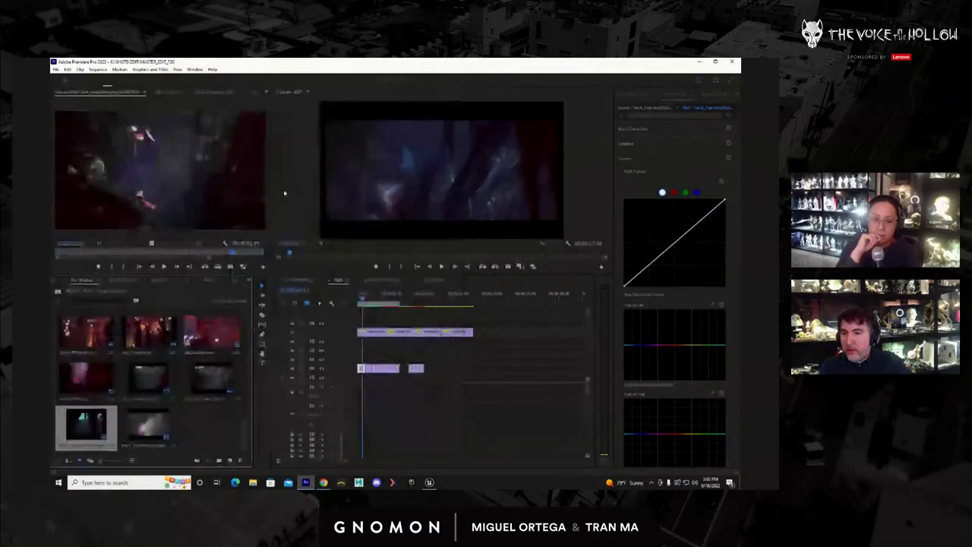
Shift the lower-track clips later on the timeline and extend the first clip's head back to the sequence start, playing the opening to check
left_click_drag(371, 301, 356, 302)
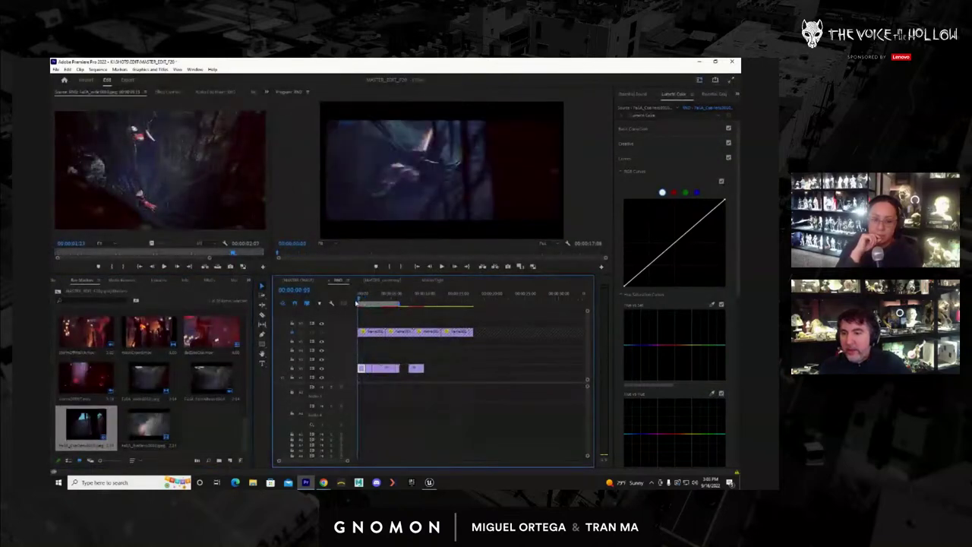
key("space")
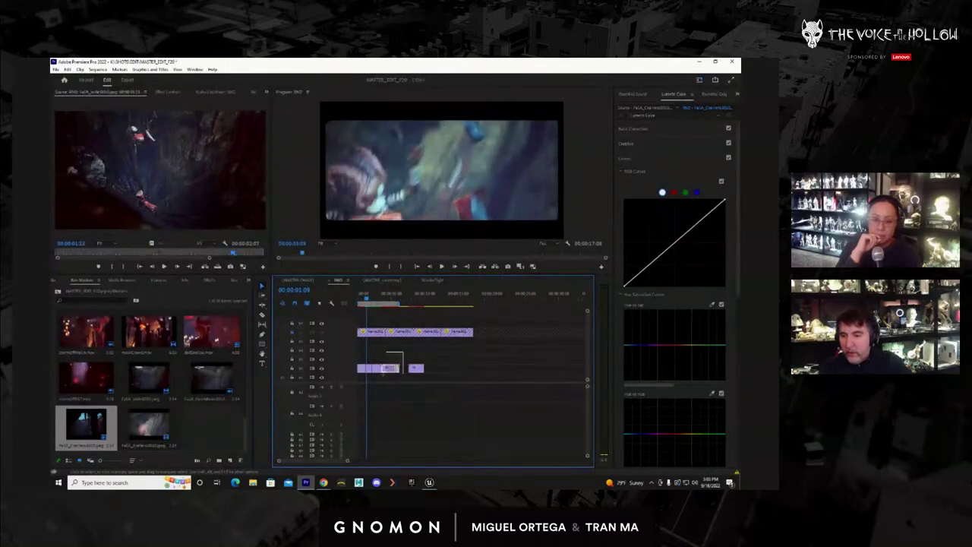
left_click_drag(364, 374, 360, 378)
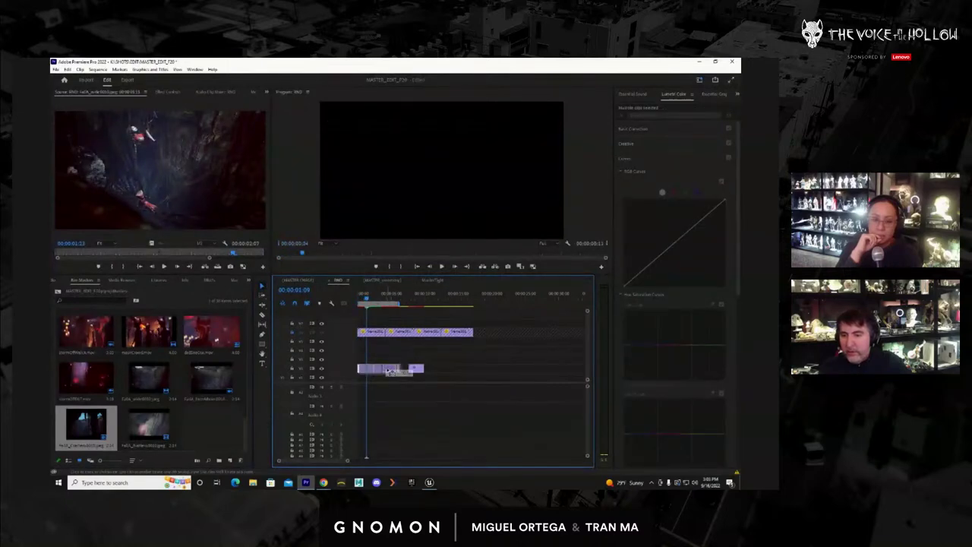
key("ctrl+z")
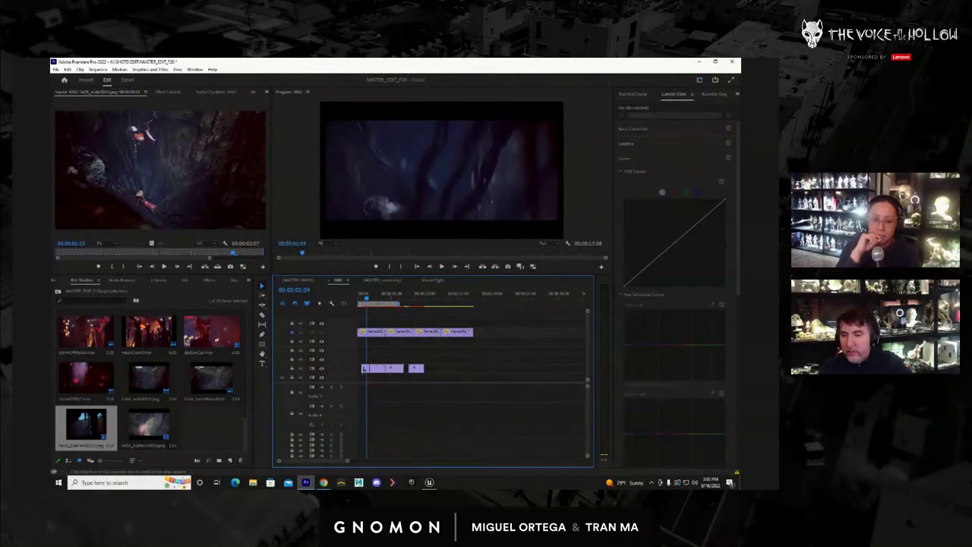
left_click_drag(363, 369, 356, 369)
left_click_drag(373, 298, 347, 301)
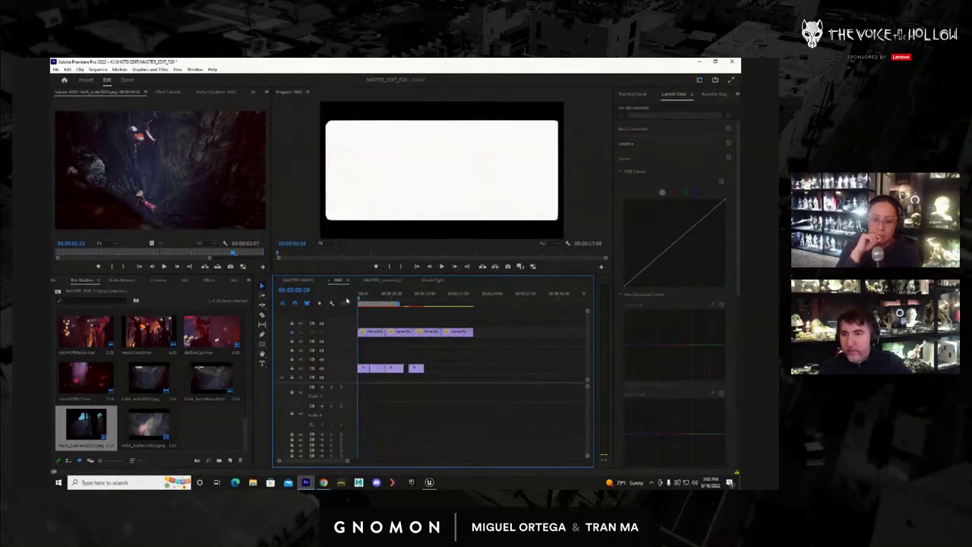
key("space")
key("space")
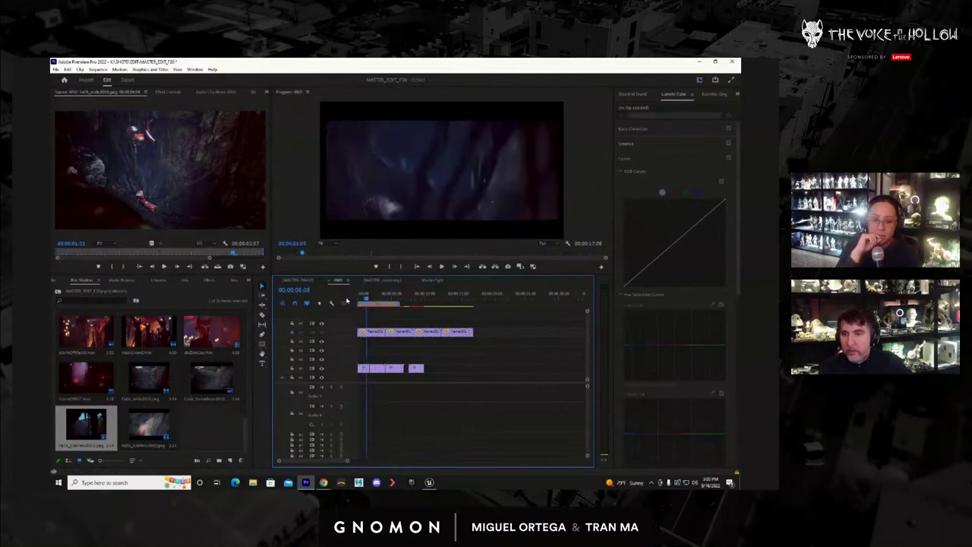
Trim the first clip's head to 00:00:00:13, close the gap at the timeline's start and replay the cut
left_click(361, 294)
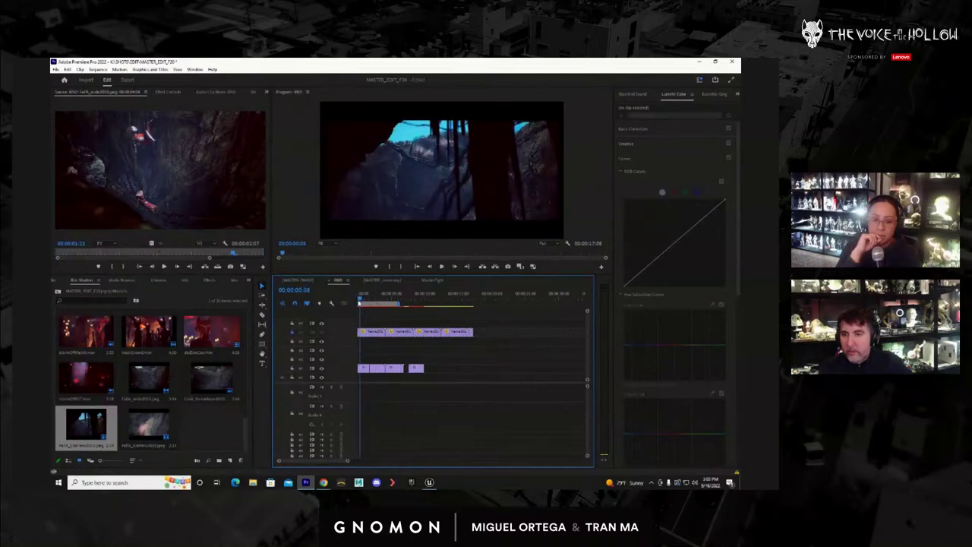
left_click_drag(360, 304, 361, 303)
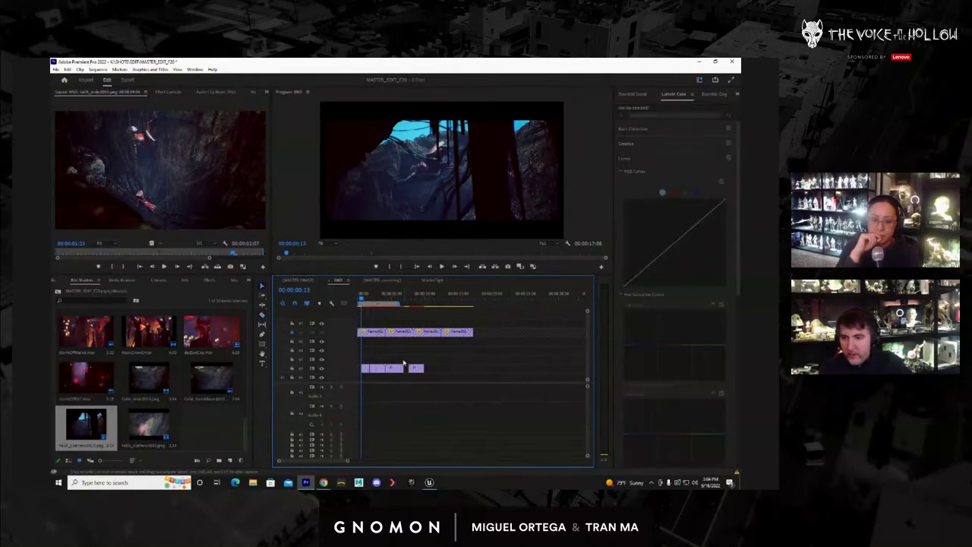
left_click_drag(406, 358, 377, 370)
left_click_drag(369, 298, 353, 301)
key("space")
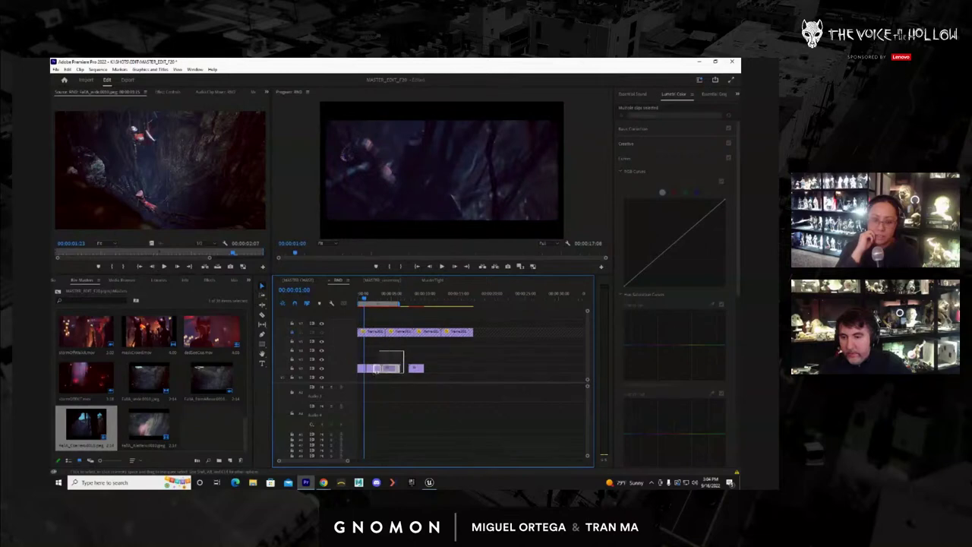
Open a gap after the first lower-track clip and import the FallA_CoaChaos image sequence from FALL_fallA_coaChaos/Renders/Temp
left_click_drag(369, 372, 414, 371)
key("Delete")
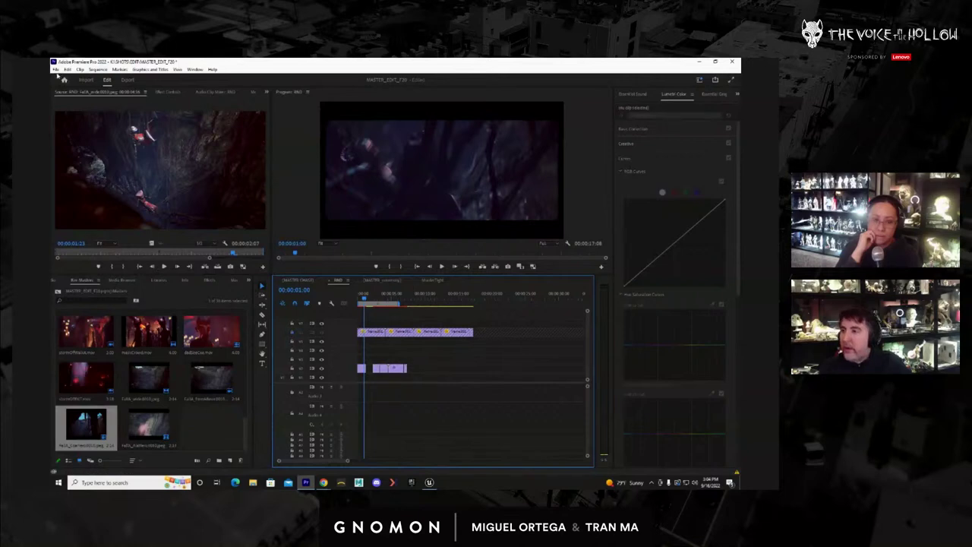
left_click(57, 69)
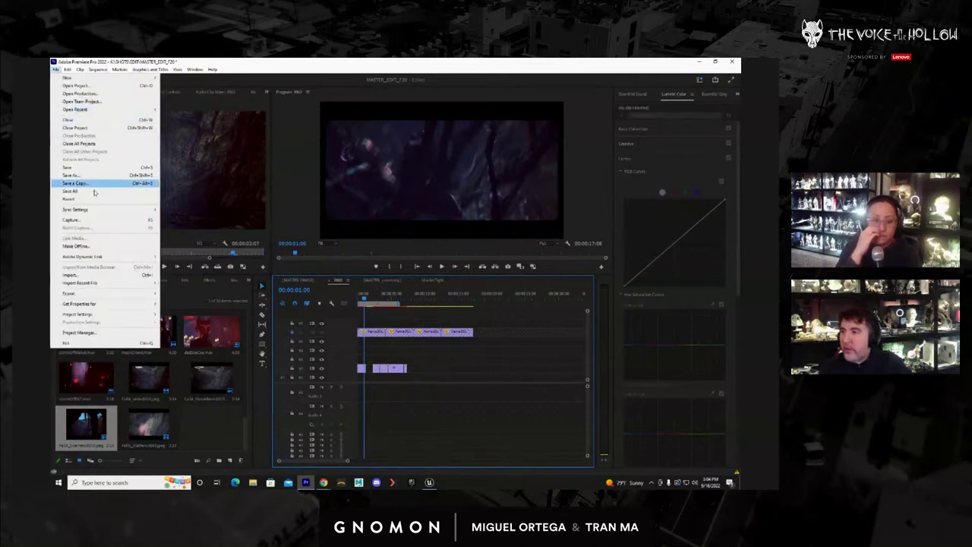
left_click(80, 274)
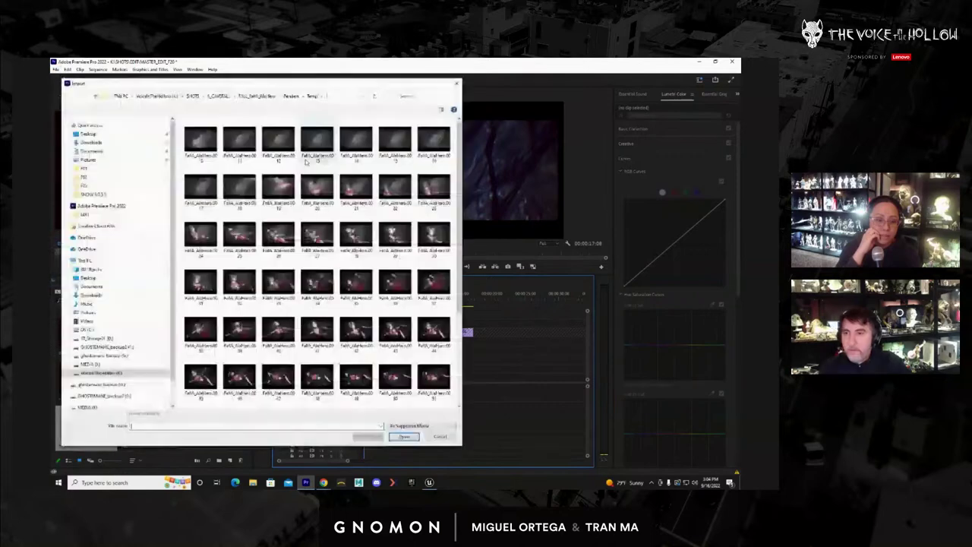
left_click(220, 96)
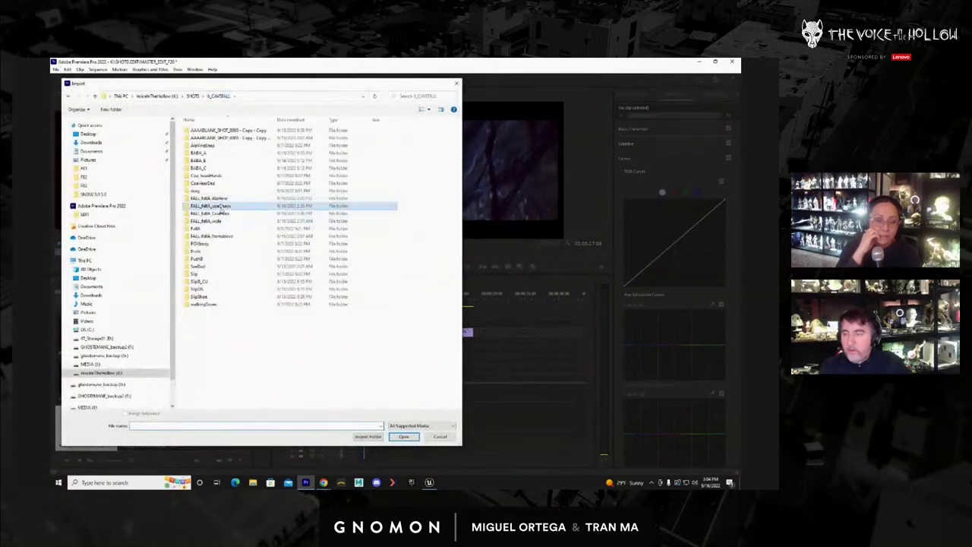
double_click(220, 206)
double_click(201, 170)
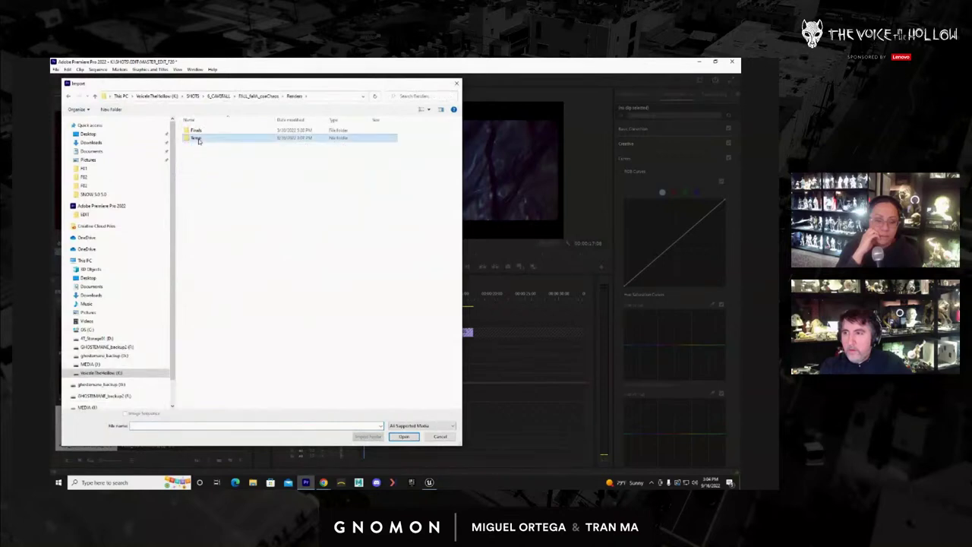
double_click(198, 139)
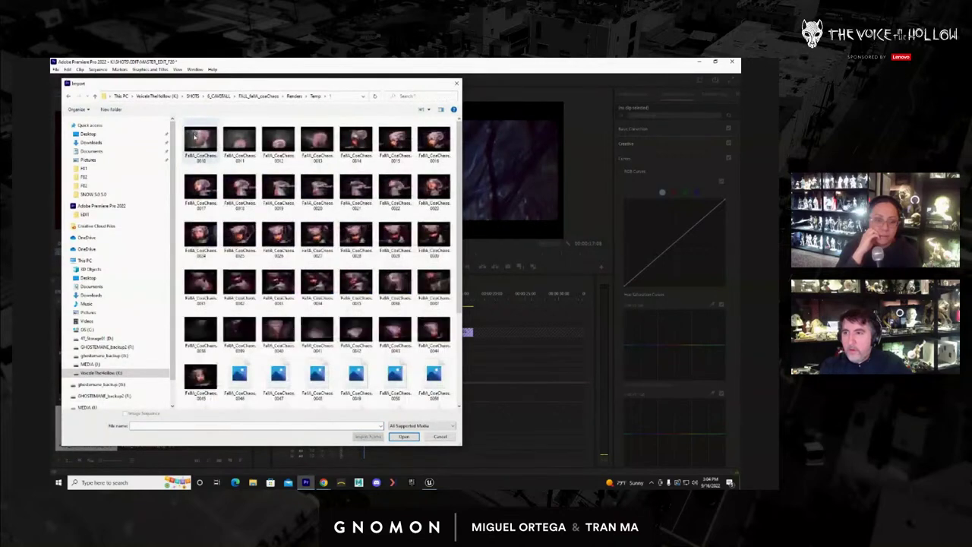
left_click(197, 137)
left_click(403, 436)
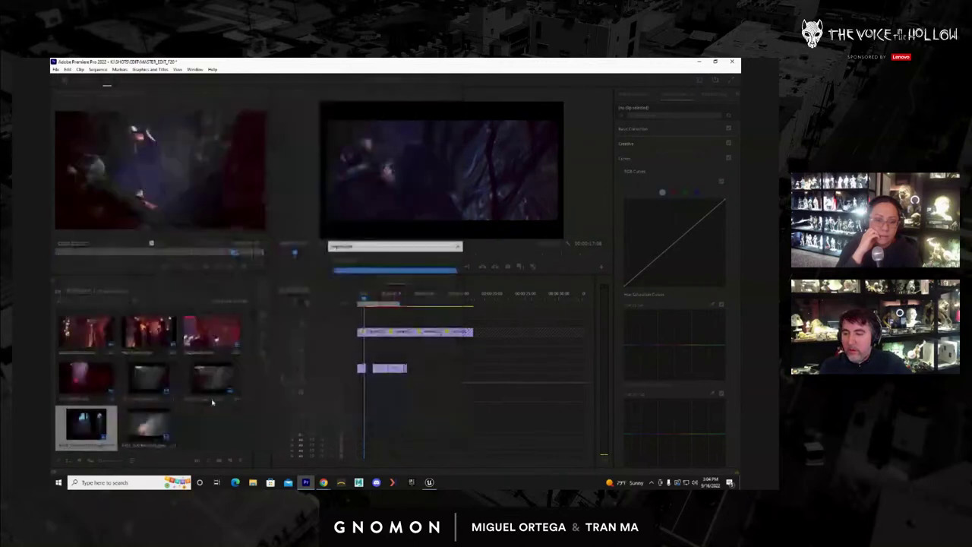
Place the CoaChaos sequence on the track above the lower clips and play and scrub through it
left_click_drag(214, 429, 384, 356)
left_click_drag(378, 298, 385, 303)
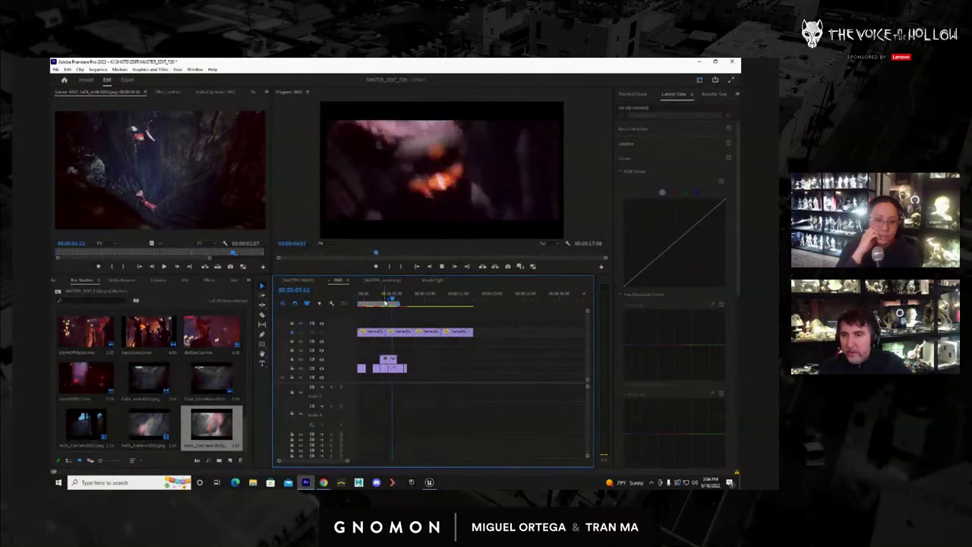
left_click_drag(394, 298, 385, 300)
key("space")
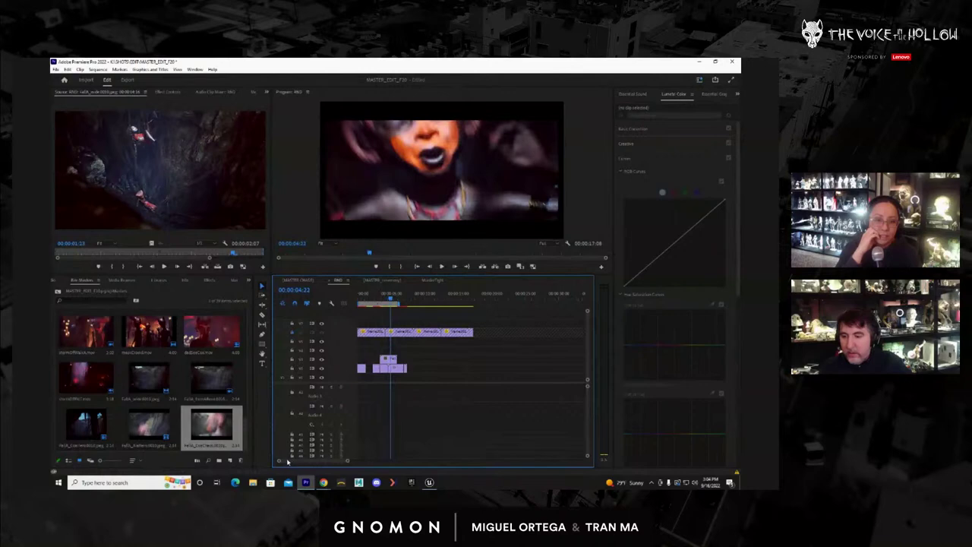
left_click_drag(279, 462, 293, 461)
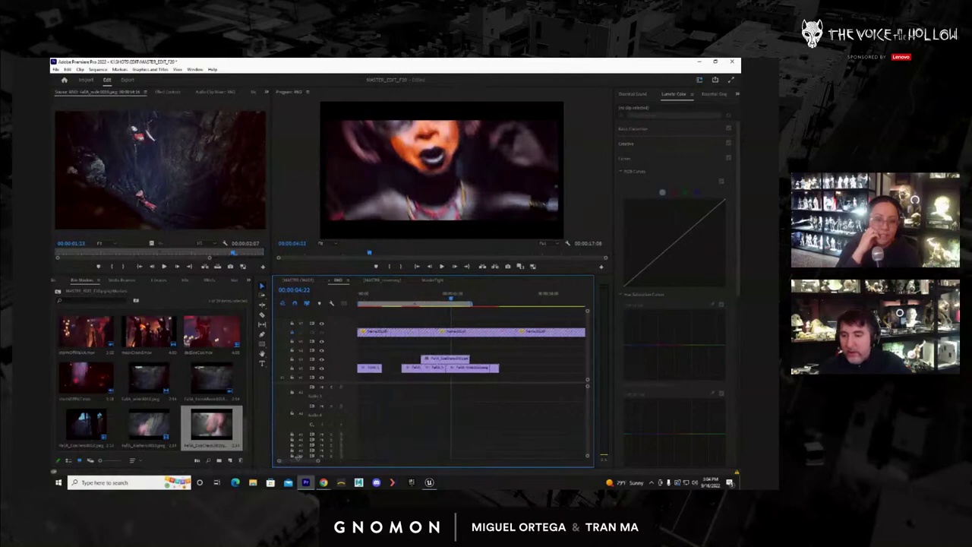
left_click(428, 299)
mouse_move(427, 299)
left_mouse_down()
mouse_move(471, 306)
mouse_move(430, 305)
left_mouse_up()
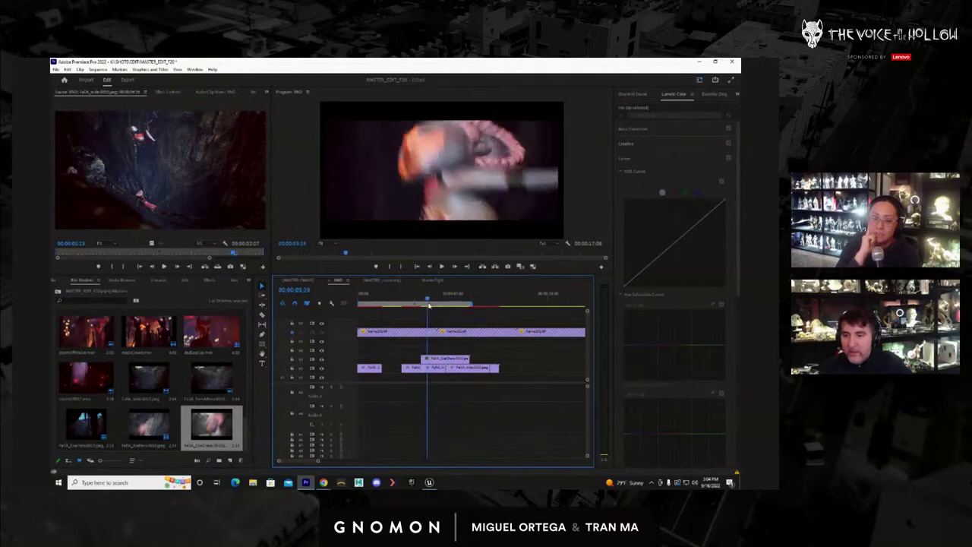
left_click_drag(426, 305, 423, 305)
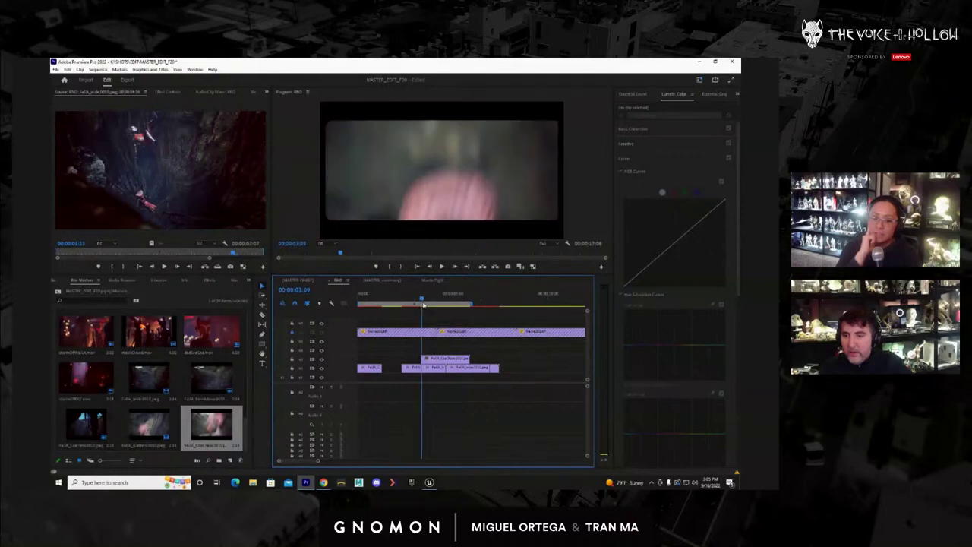
Move the CoaChaos clip directly after the first clip, review it and trim its end to 00:00:02:19
left_click_drag(437, 361, 396, 361)
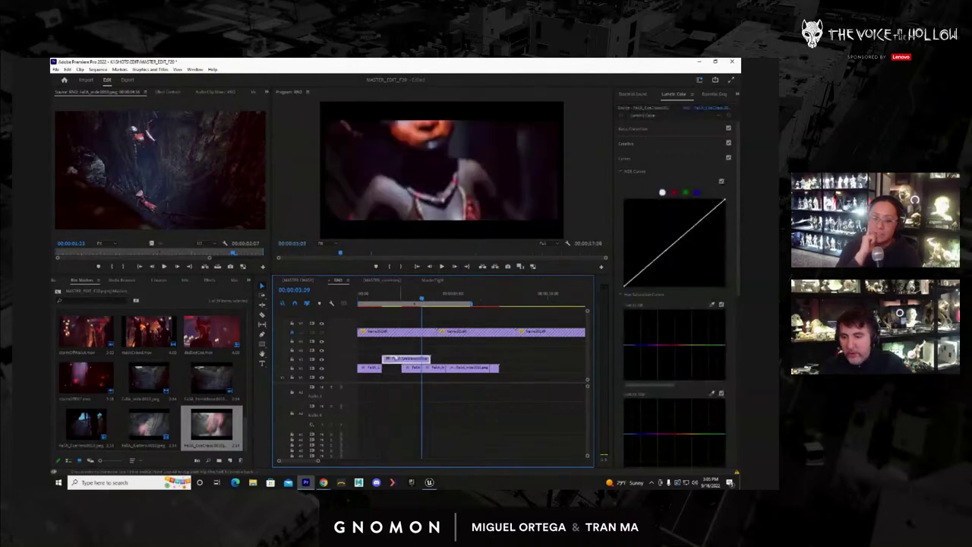
left_click(373, 306)
key("space")
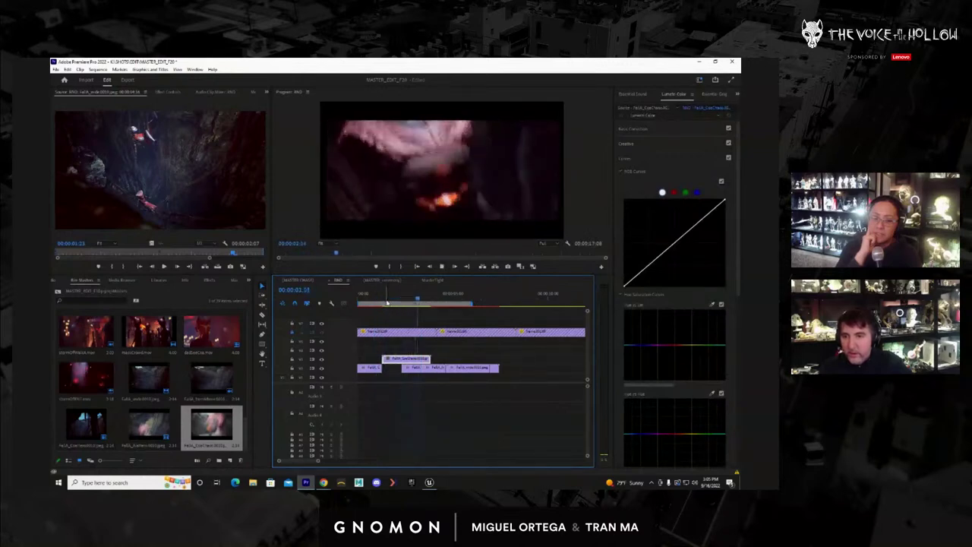
left_click_drag(386, 303, 408, 301)
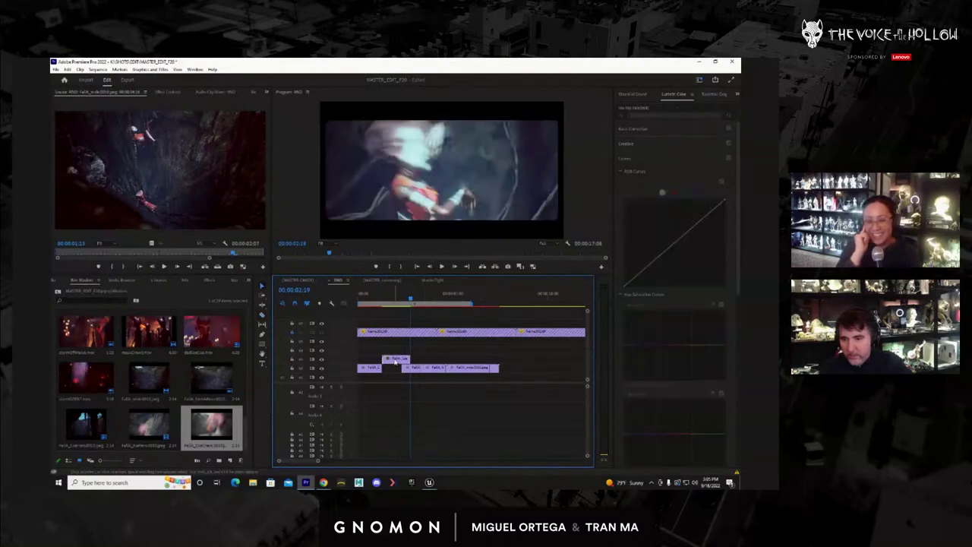
Shorten the CoaChaos clip's head so the clip fills the gap between the first and second lower-track clips, and replay the cut
left_click_drag(418, 359, 379, 358)
left_click_drag(389, 299, 377, 301)
key("space")
key("space")
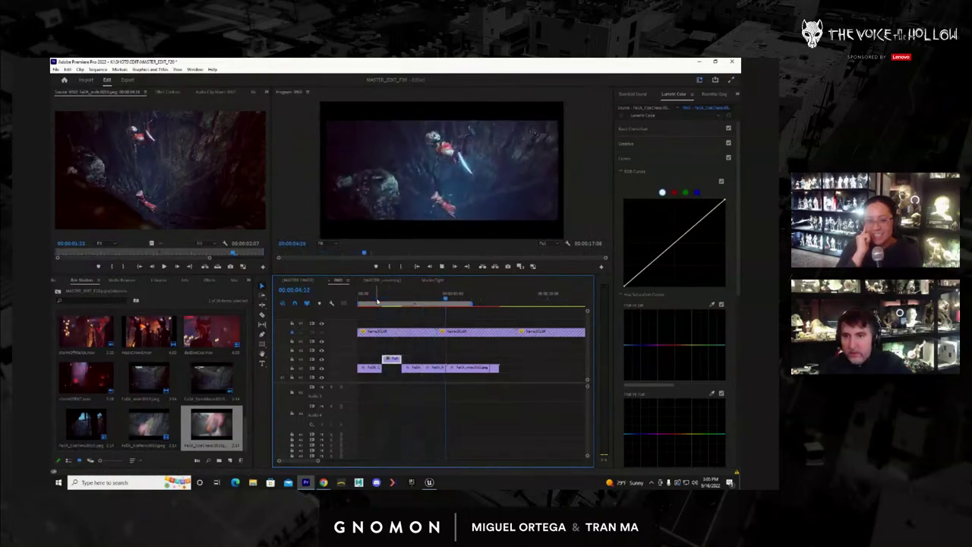
Play the whole falling edit from the start at full screen and replay it to judge the pacing
left_click_drag(392, 298, 358, 300)
key("space")
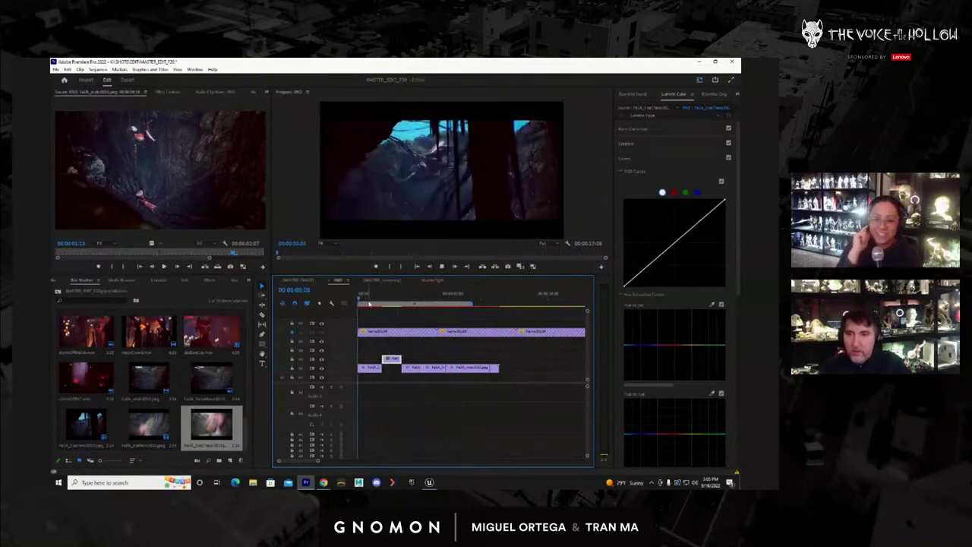
key("space")
key("ctrl+grave")
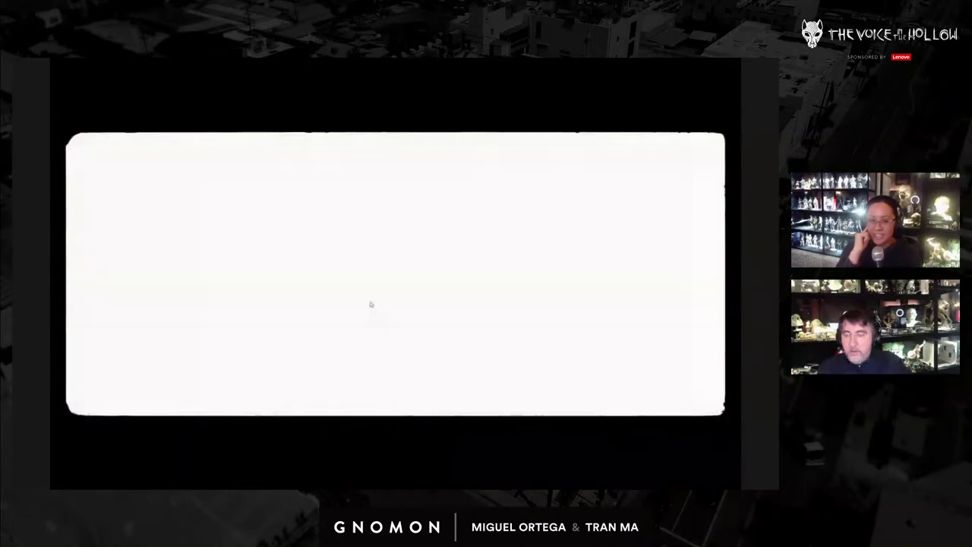
key("Escape")
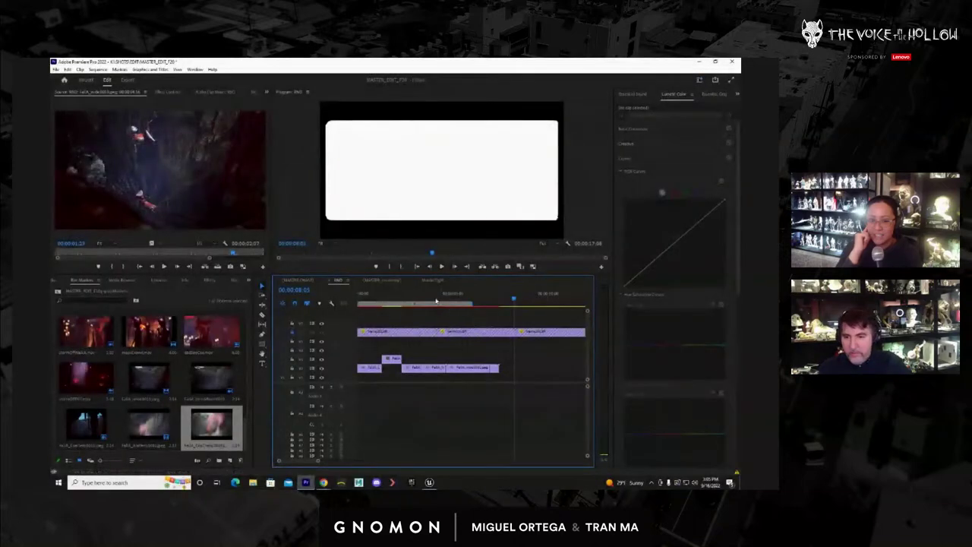
key("Home")
key("space")
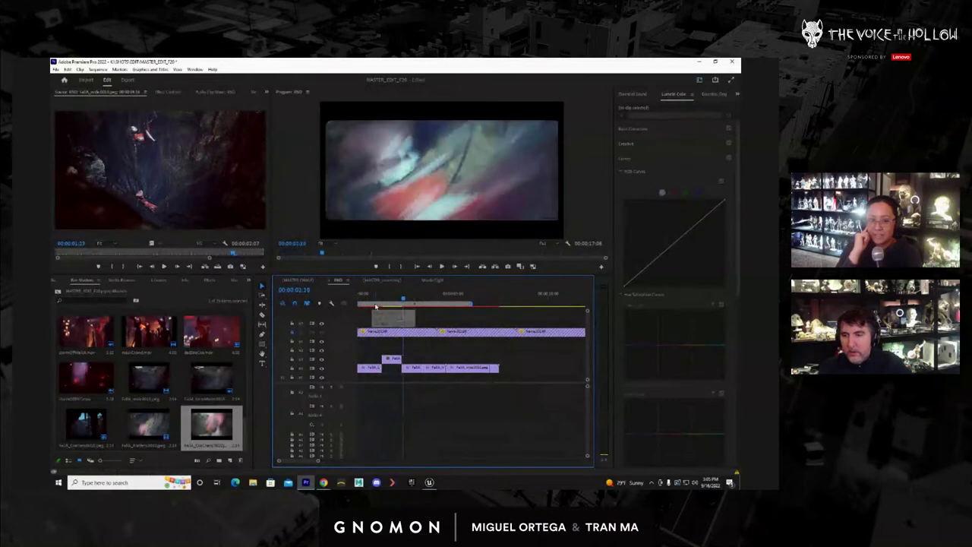
left_click_drag(376, 304, 361, 304)
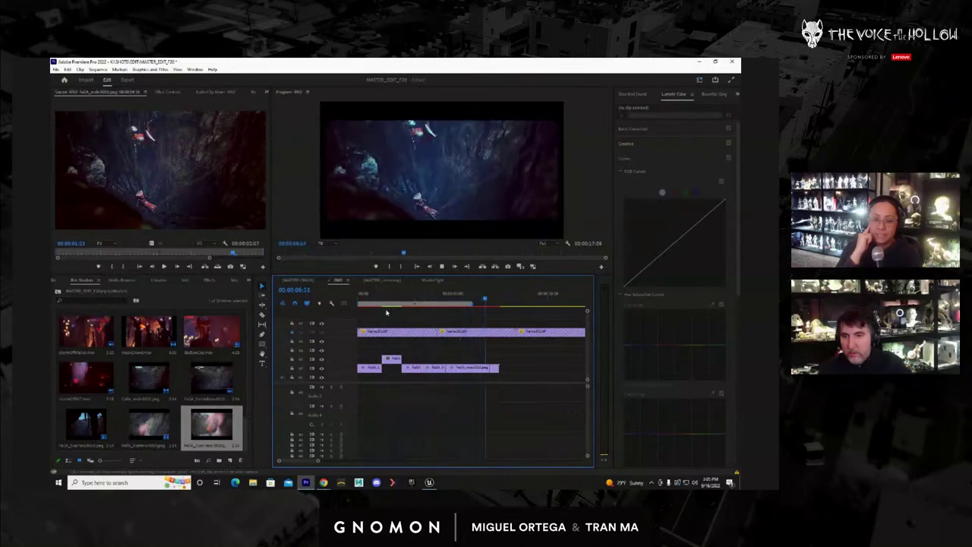
Delete the FallA wide clip near the end of the lower track and move the final short clip against the preceding one
left_click(415, 296)
left_click_drag(416, 297, 473, 300)
left_click(466, 371)
key("Delete")
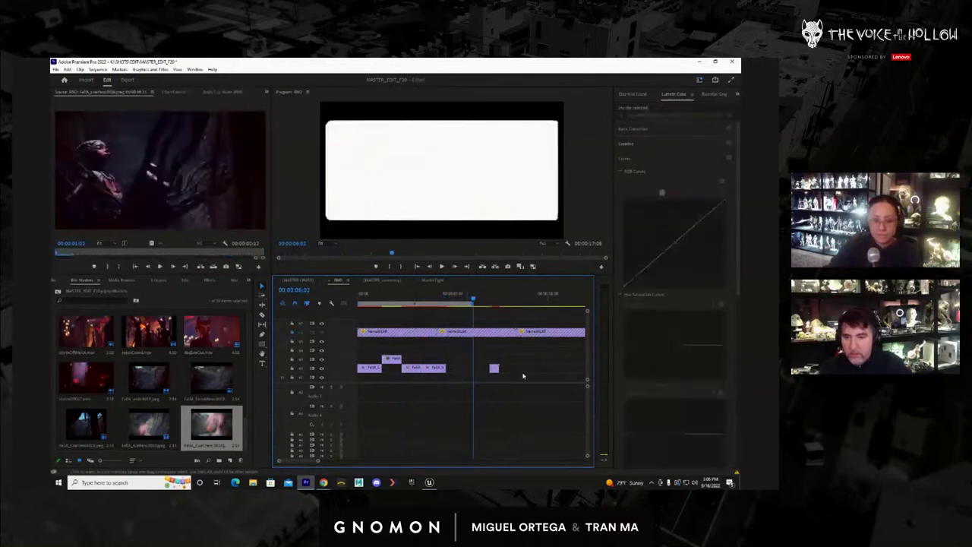
left_click_drag(496, 370, 452, 371)
Butt the final short clip up to 00:00:04:05, shortening the preceding shot, and replay the edit at full screen
left_click_drag(432, 296, 445, 303)
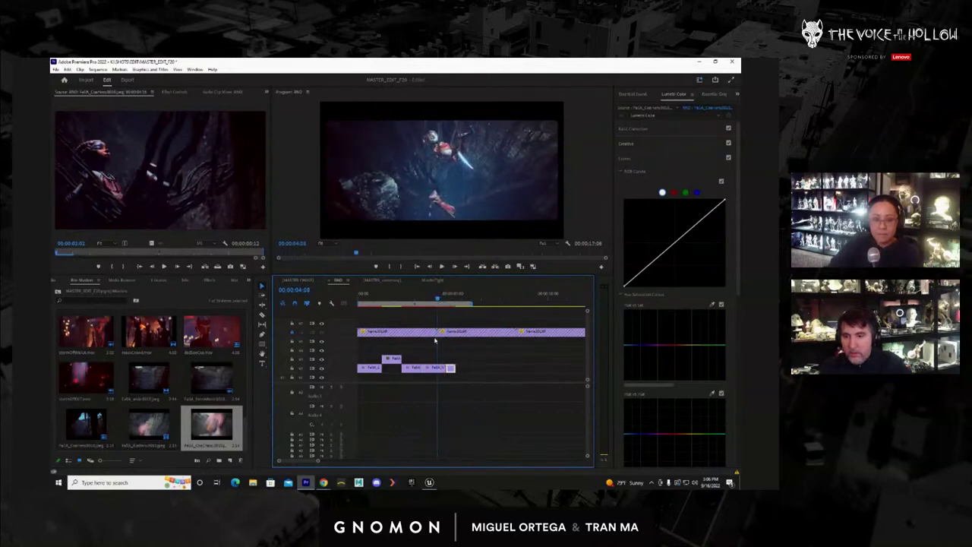
left_click(437, 300)
left_click_drag(438, 300, 437, 302)
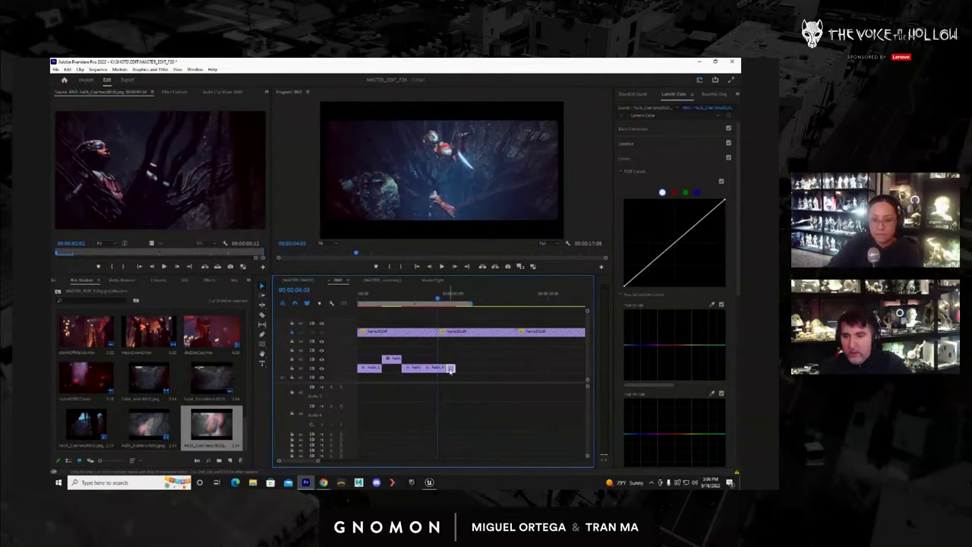
left_click_drag(449, 371, 448, 376)
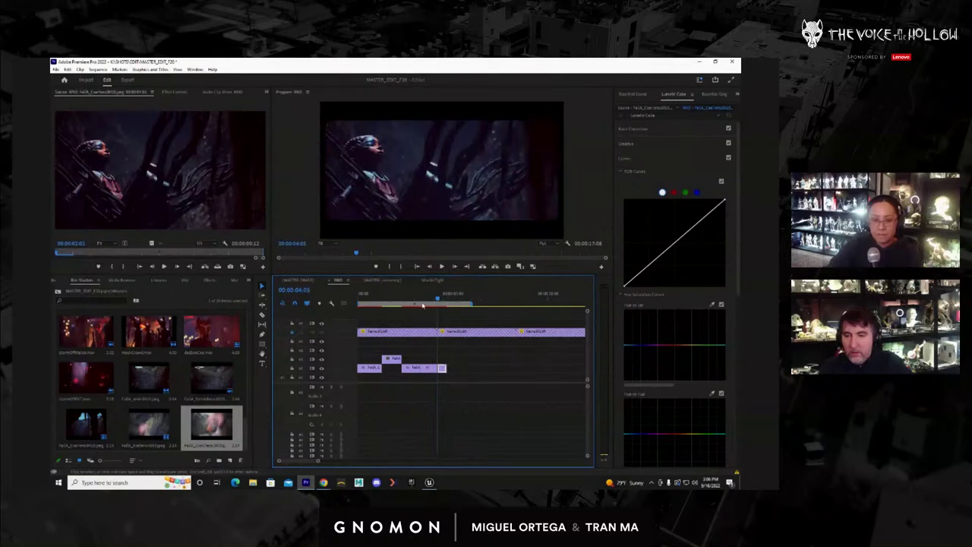
left_click_drag(418, 300, 351, 305)
key("ctrl+grave")
key("space")
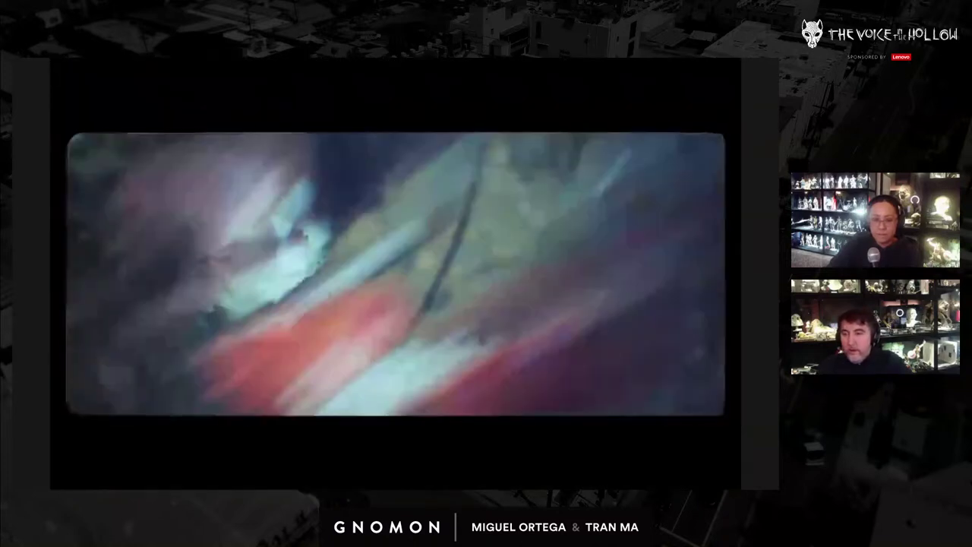
key("ctrl+grave")
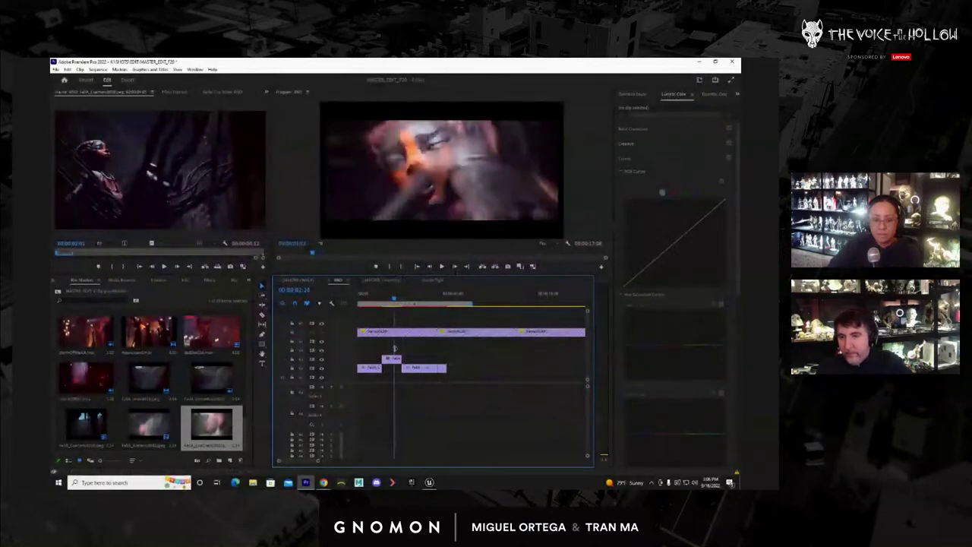
Copy the Dehancer film effect from the first CoaHero clip to the CoaChaos clip
left_click(175, 92)
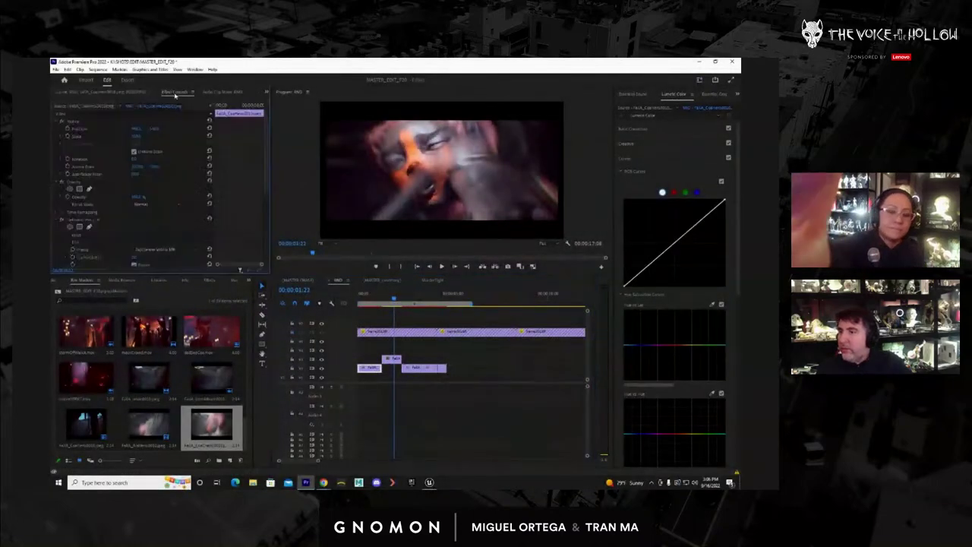
left_click(90, 220)
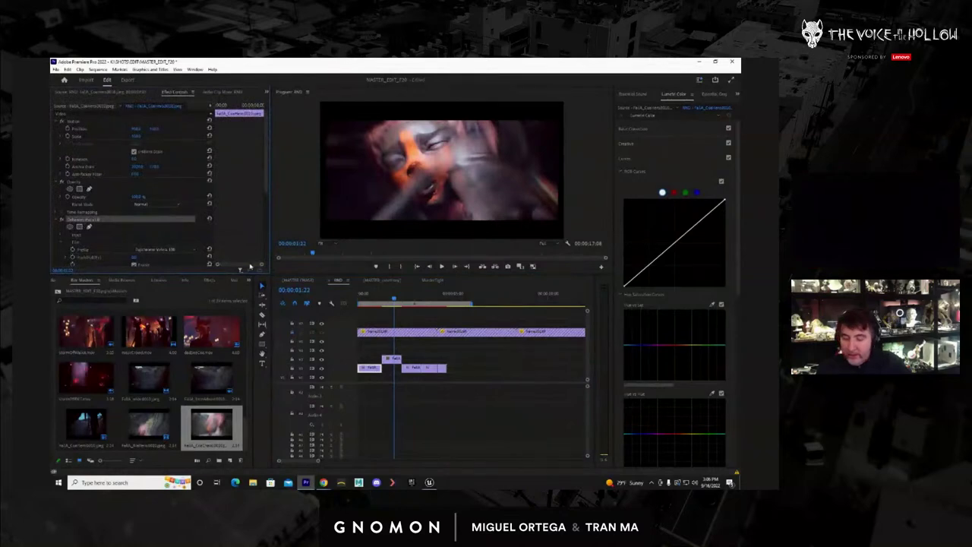
left_click(391, 360)
key("ctrl+v")
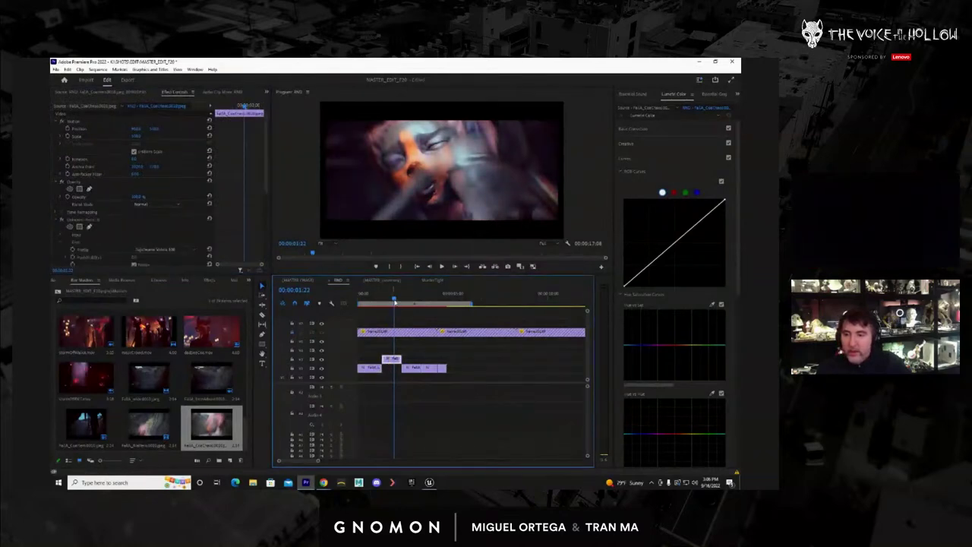
Play the edit from the start at full screen to check the graded chaos shot, then scrub its outgoing cut
left_click_drag(394, 299, 343, 304)
key("space")
key("ctrl+grave")
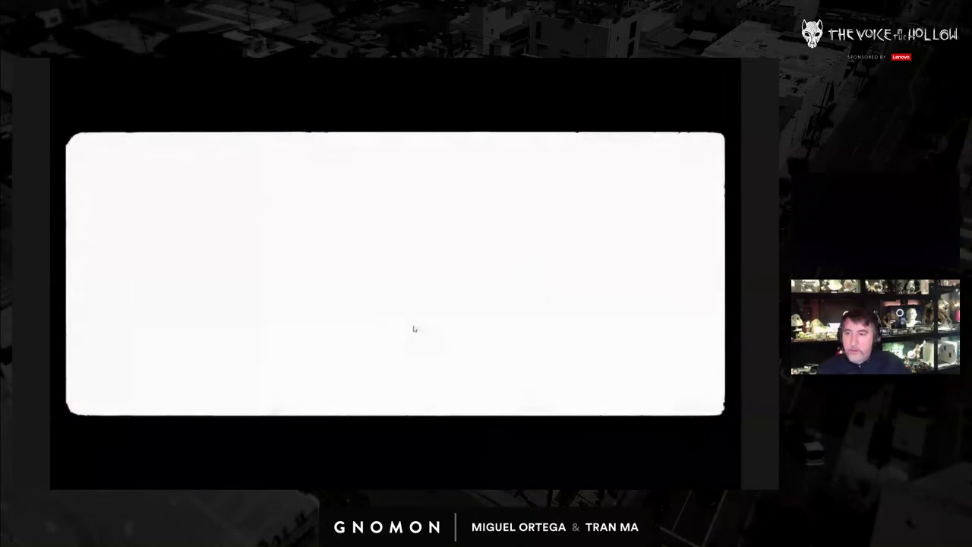
key("Escape")
mouse_move(401, 295)
left_mouse_down()
mouse_move(345, 297)
mouse_move(407, 305)
left_mouse_up()
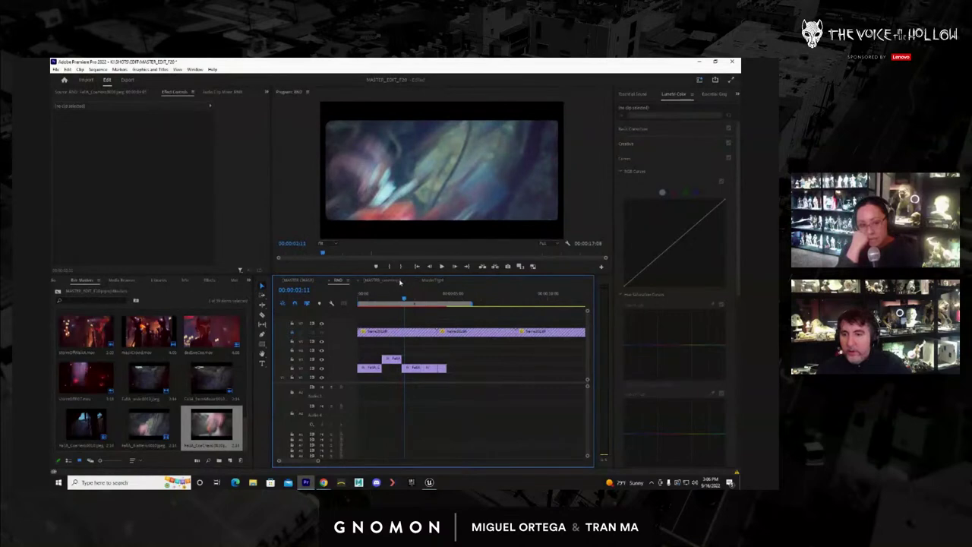
Copy the film texture and film grain overlay clips from the MASTER_ceremony sequence and paste them into the falling sequence
left_click(391, 280)
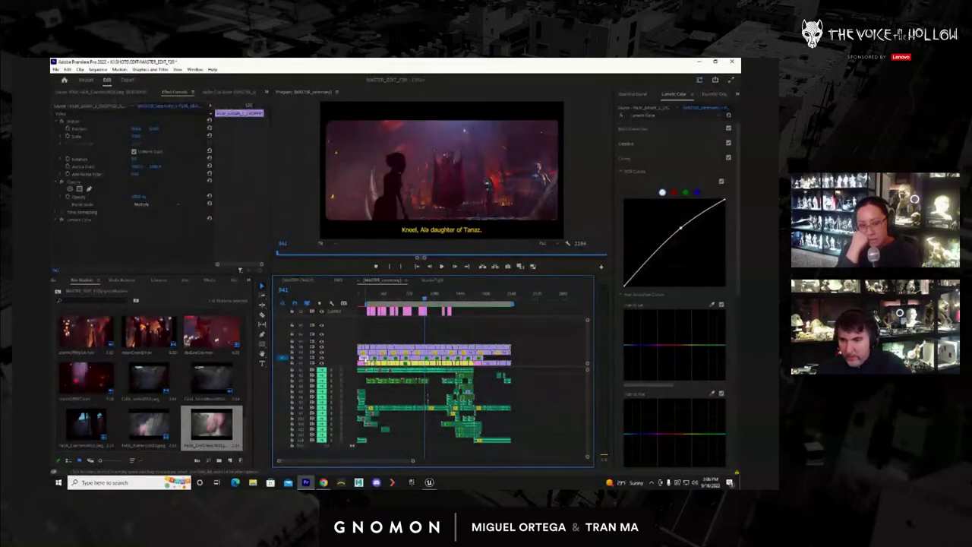
left_click(364, 354, "shift")
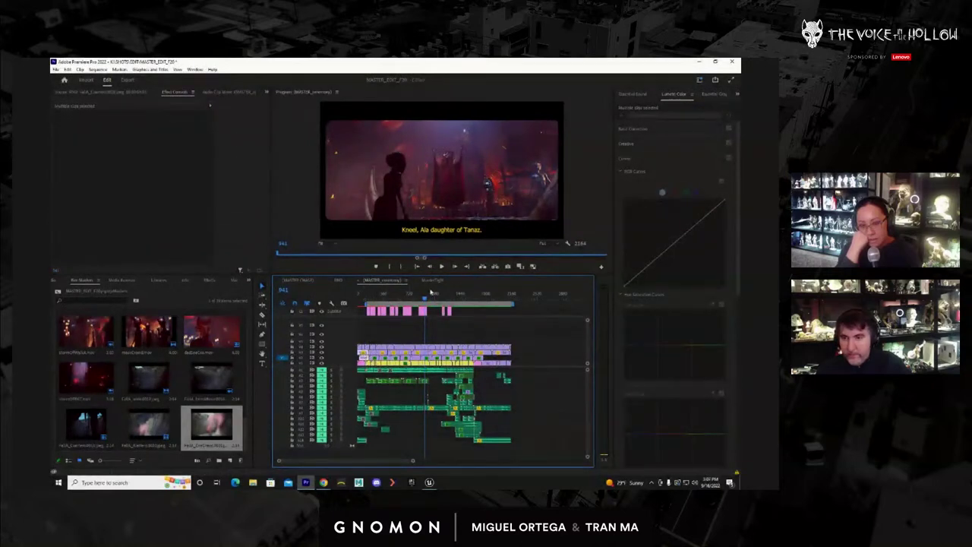
left_click(340, 281)
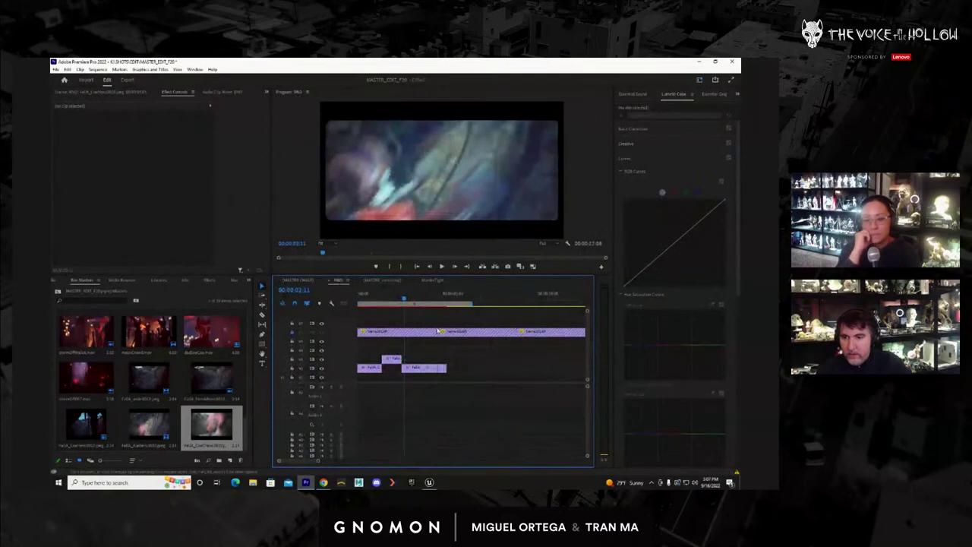
left_click(502, 299)
key("ctrl+v")
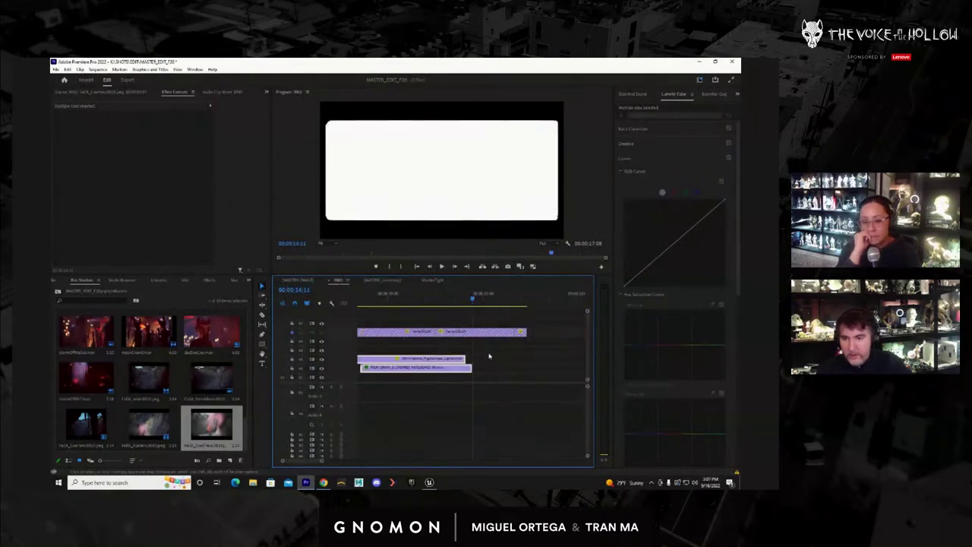
Move both pasted overlay clips to the start of the sequence, on the tracks above the falling shots, and play the result
left_click(390, 379)
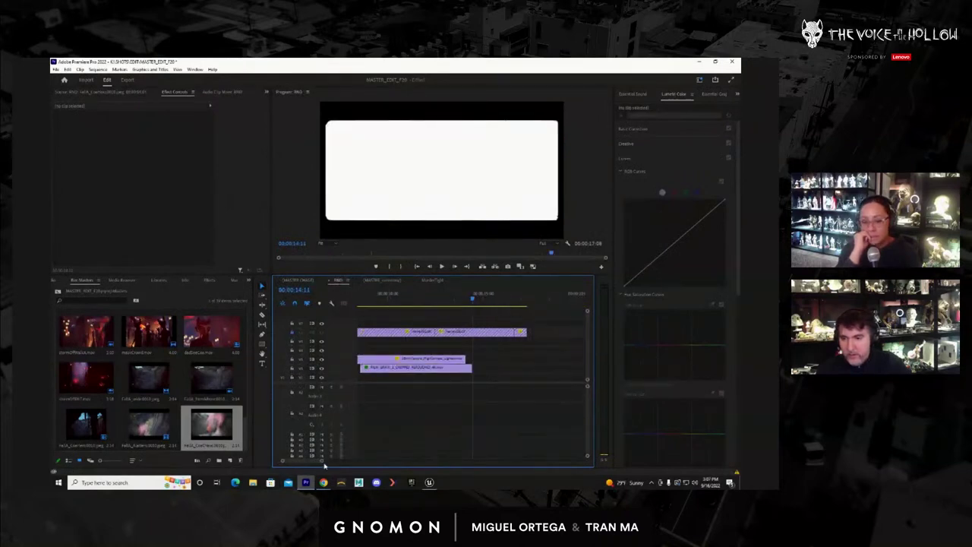
left_click_drag(323, 461, 352, 461)
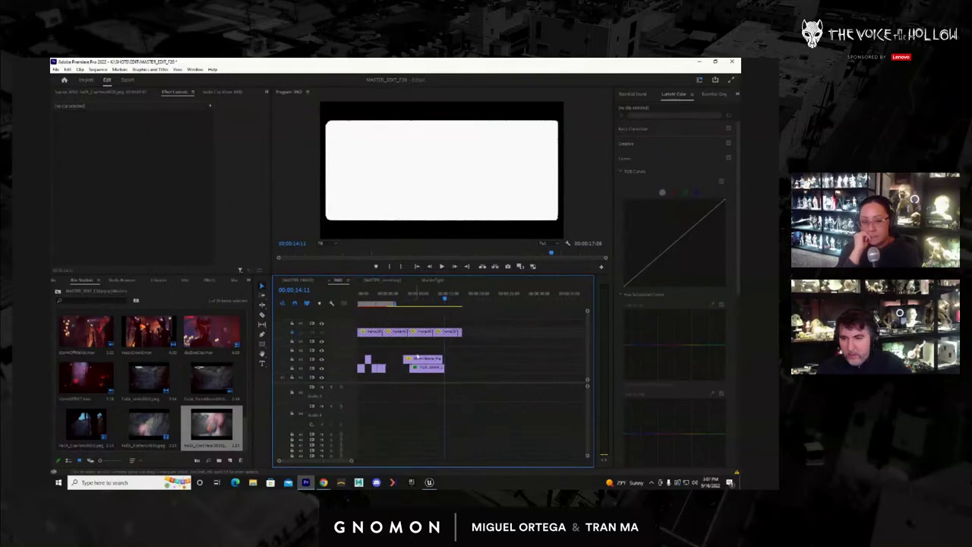
left_click(416, 358)
left_click(422, 350)
left_click_drag(422, 358, 364, 302)
key("Home")
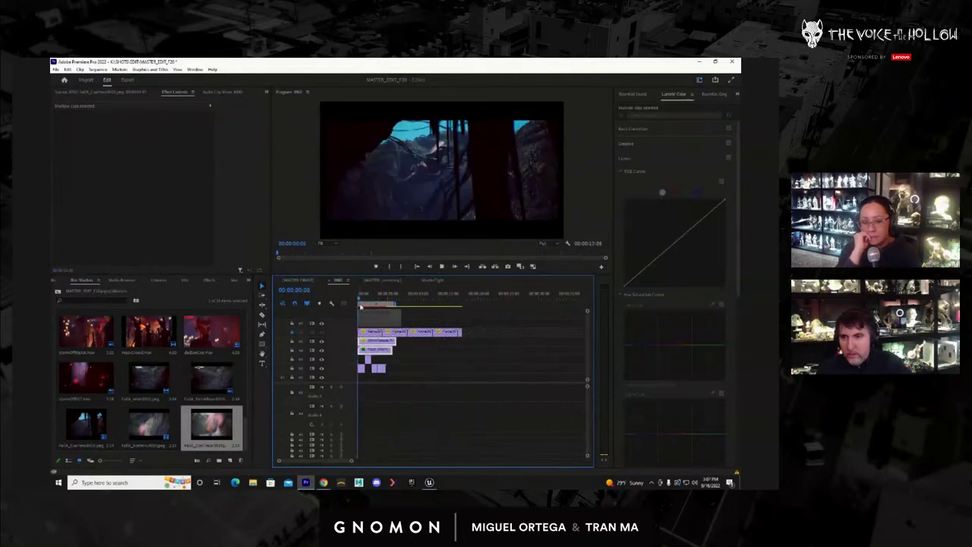
key("space")
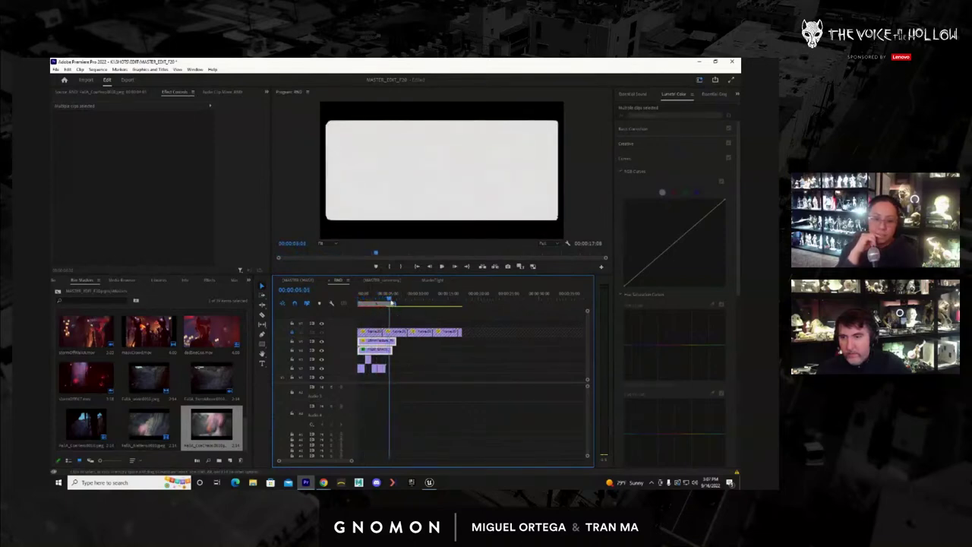
left_click_drag(391, 298, 353, 299)
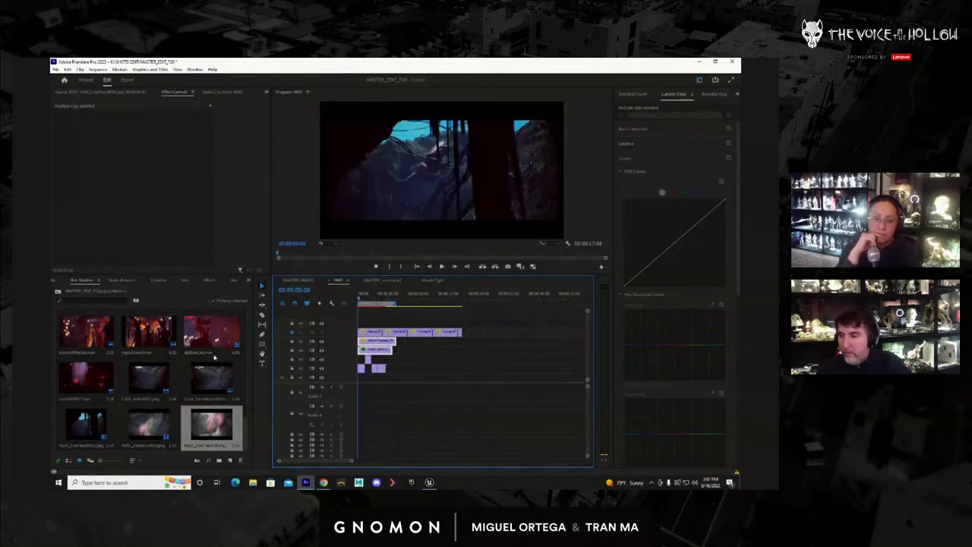
Open the MUSIC folder under AUDIO, look over several tracks' waveforms and load the Murder Idea track as source
left_click(122, 280)
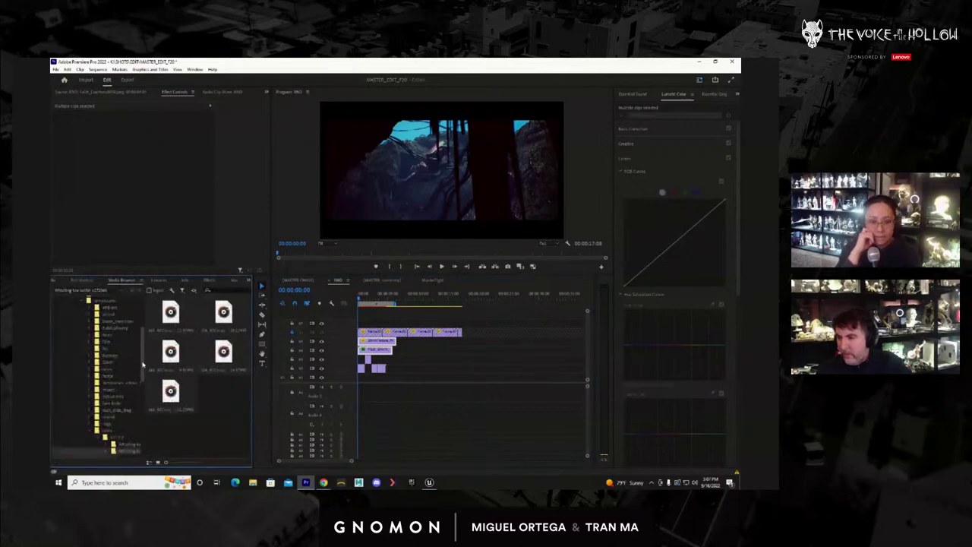
left_click_drag(142, 366, 142, 330)
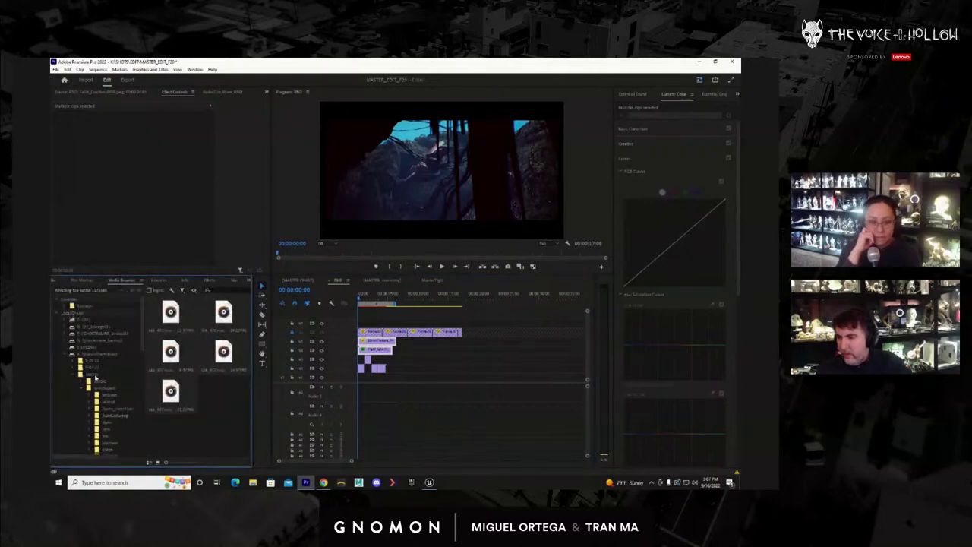
left_click(95, 376)
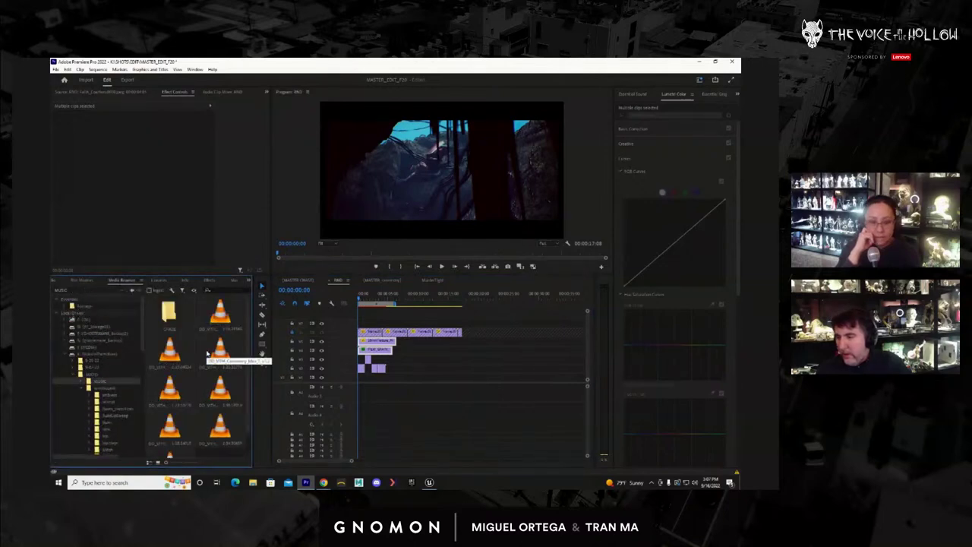
scroll(212, 435, "down", 1)
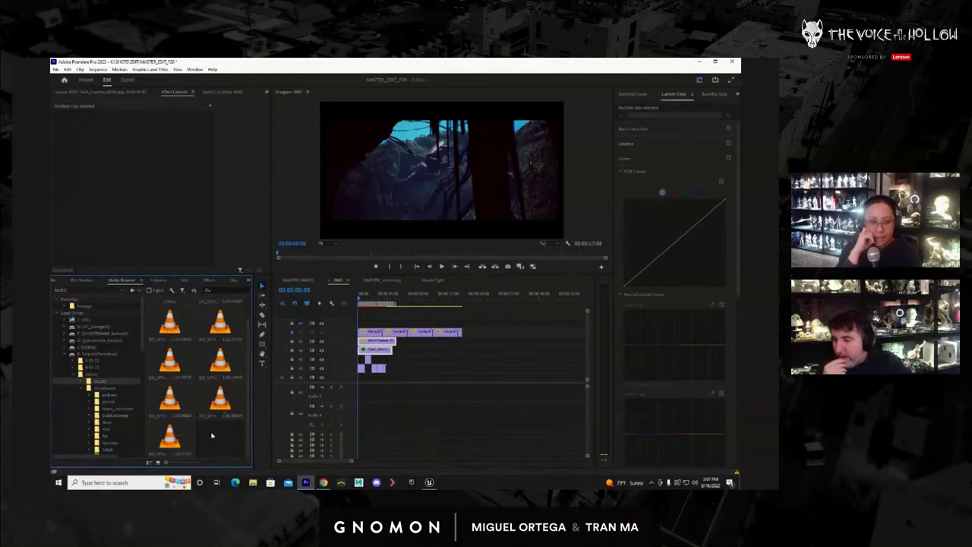
double_click(176, 325)
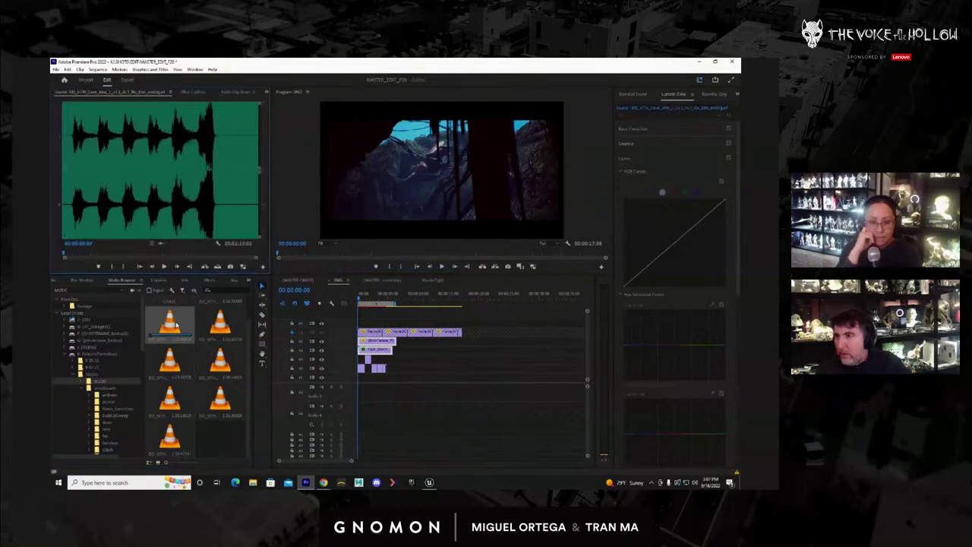
double_click(220, 323)
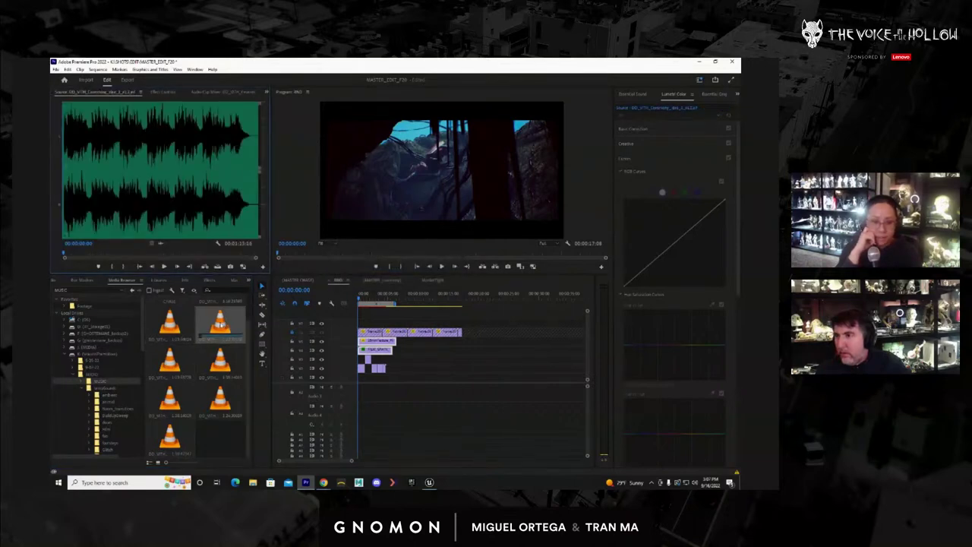
double_click(170, 437)
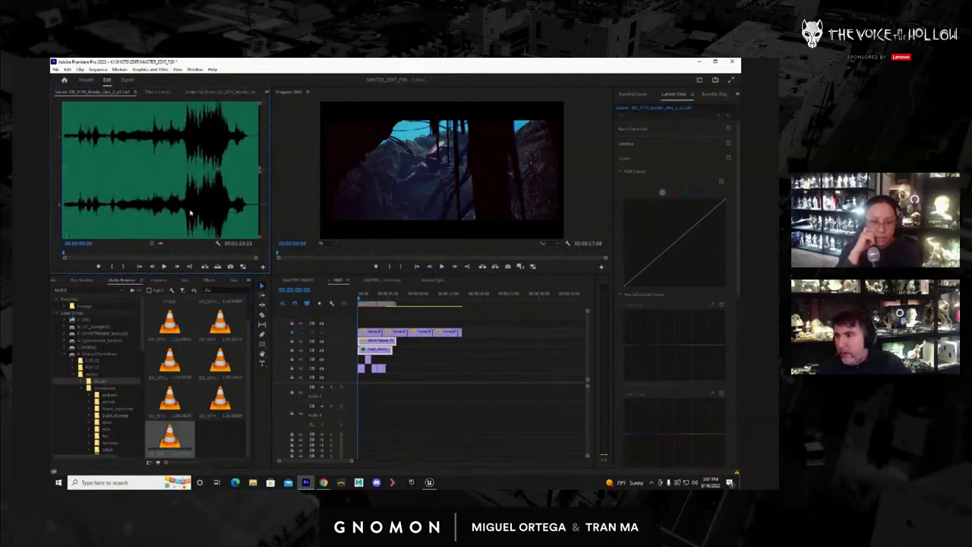
Mark an in point at 00:00:44:12 where the music's loud section begins, and place that portion on an audio track at the sequence start
key("space")
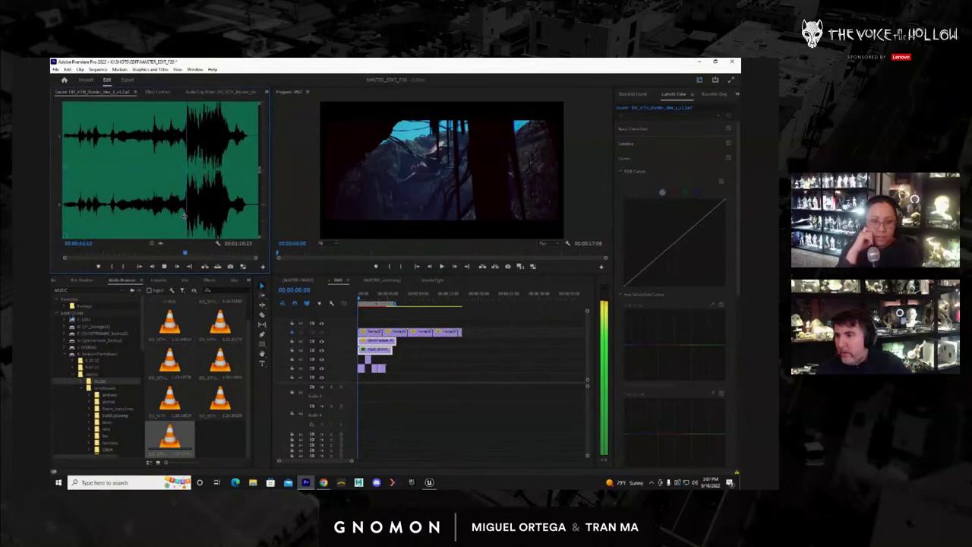
key("space")
left_click_drag(196, 231, 186, 228)
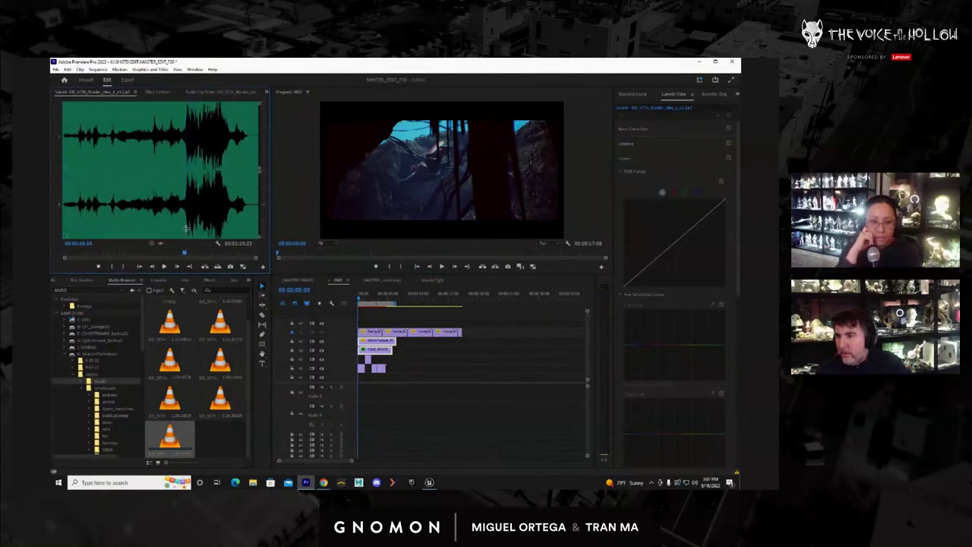
left_click(115, 267)
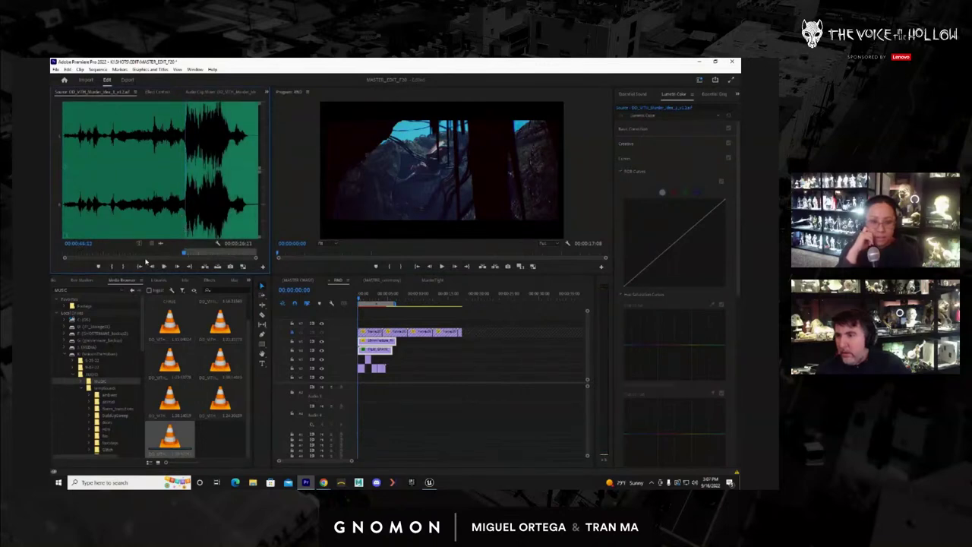
left_click_drag(158, 243, 394, 393)
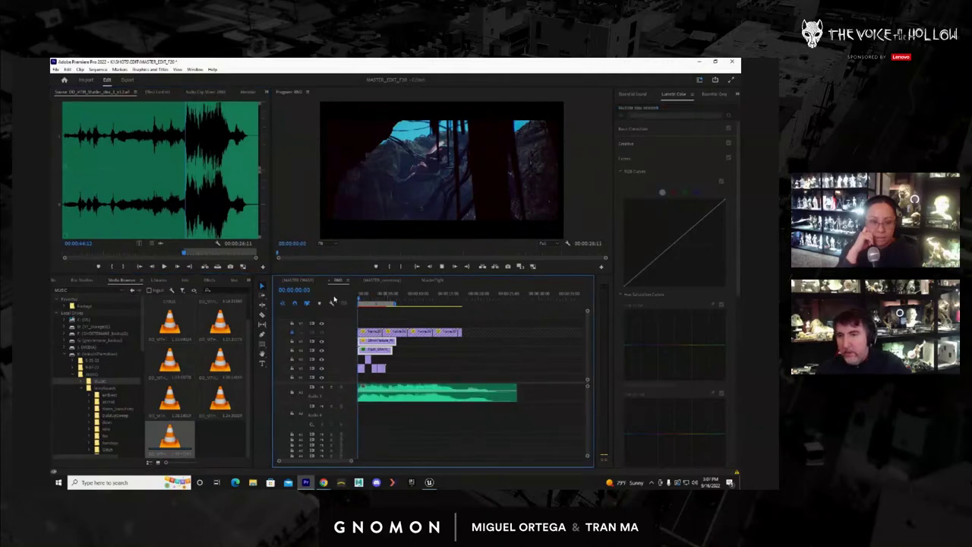
Play the falling sequence with its music from the start at full screen to judge how the cuts fit
key("ctrl+grave")
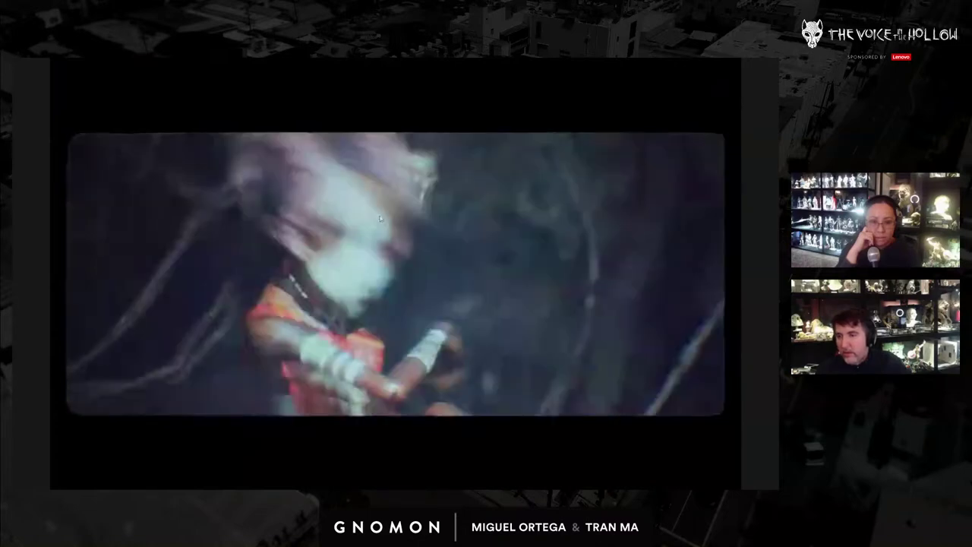
key("Escape")
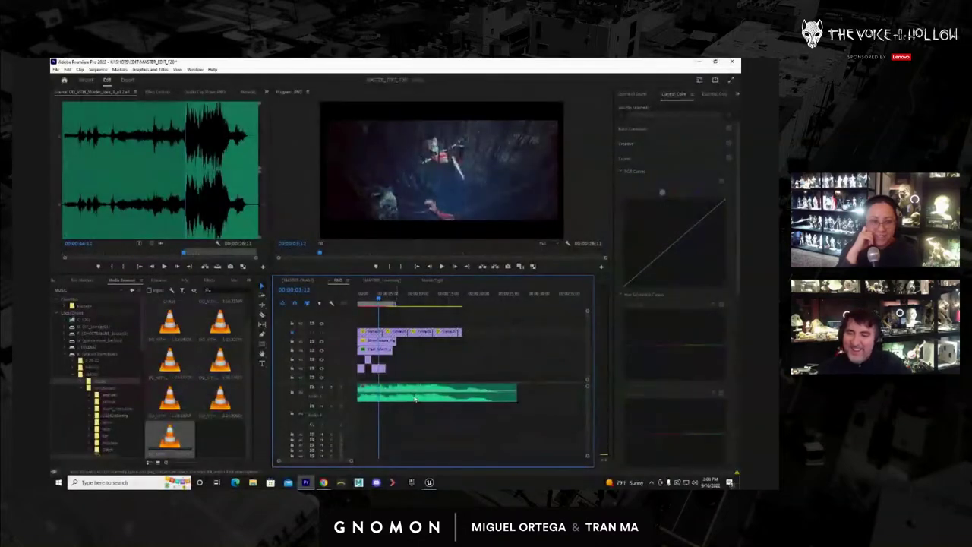
left_click(415, 398)
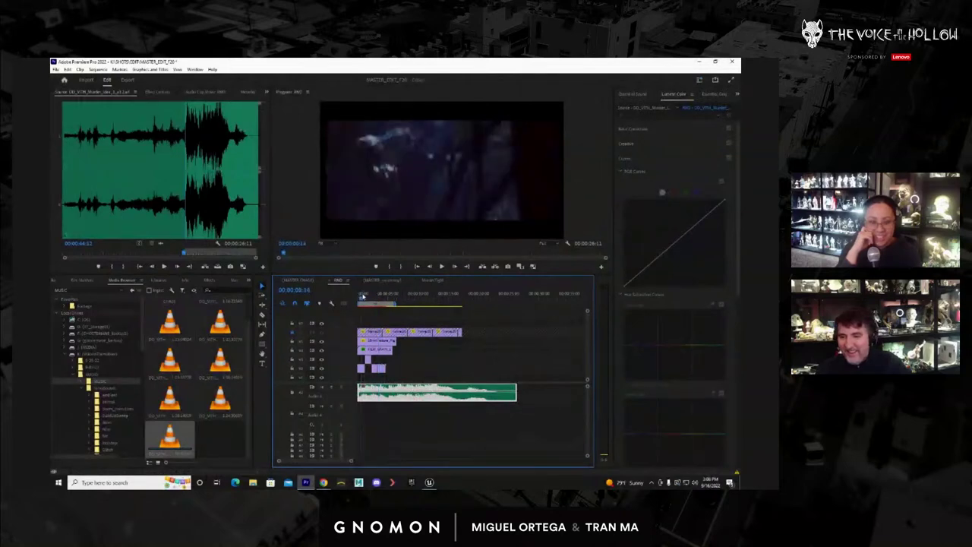
left_click(461, 300)
left_click_drag(465, 312, 353, 300)
key("space")
key("space")
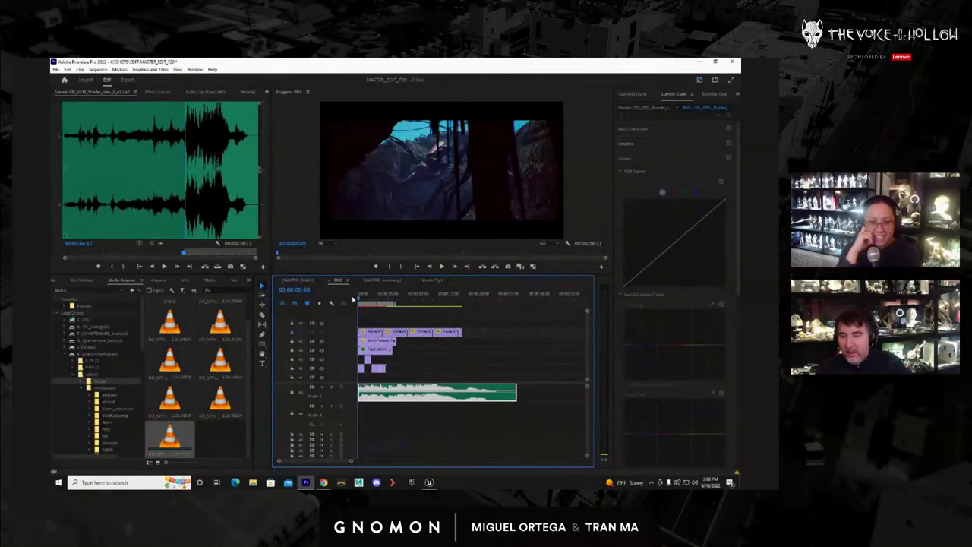
key("ctrl+grave")
key("space")
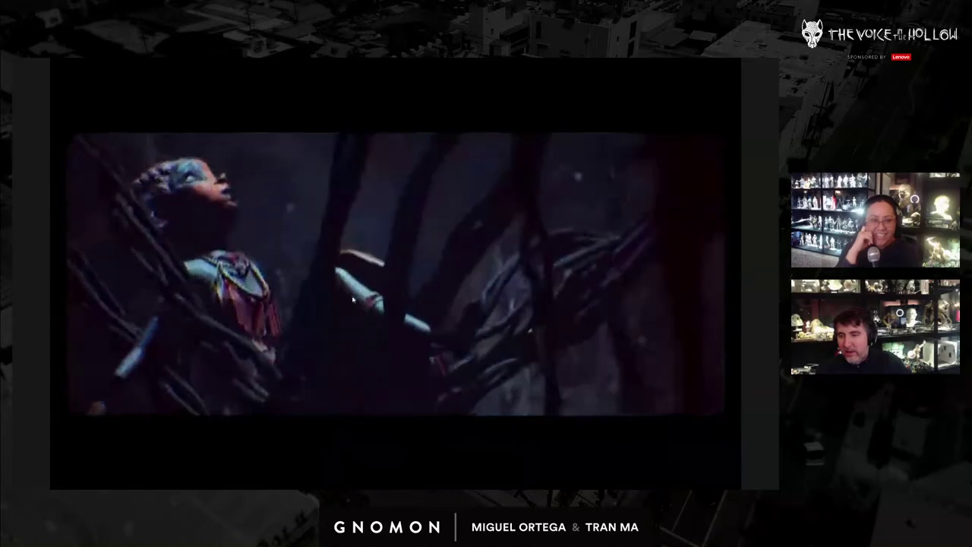
key("ctrl+grave")
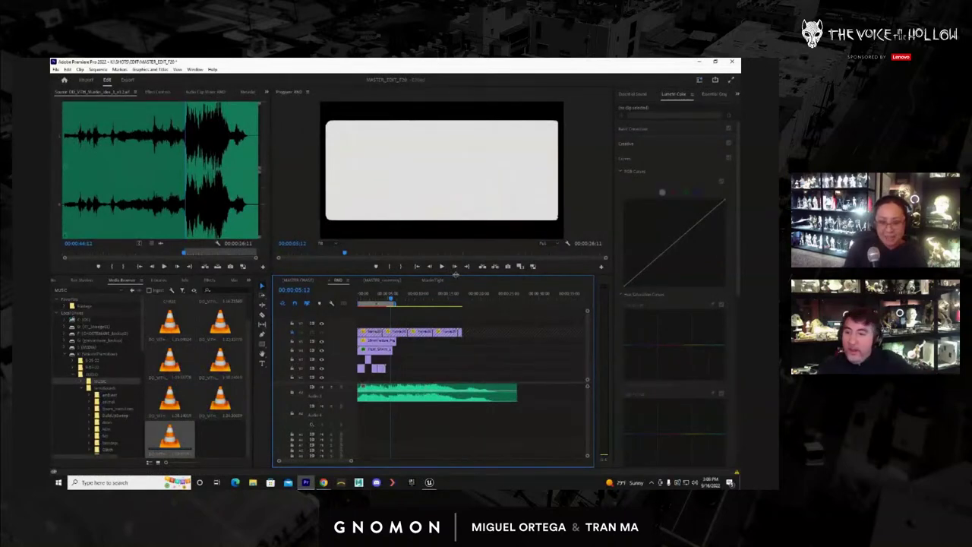
Replay the scored edit from the start at full screen to review the wide falling shot
left_click_drag(380, 296, 356, 299)
key("ctrl+grave")
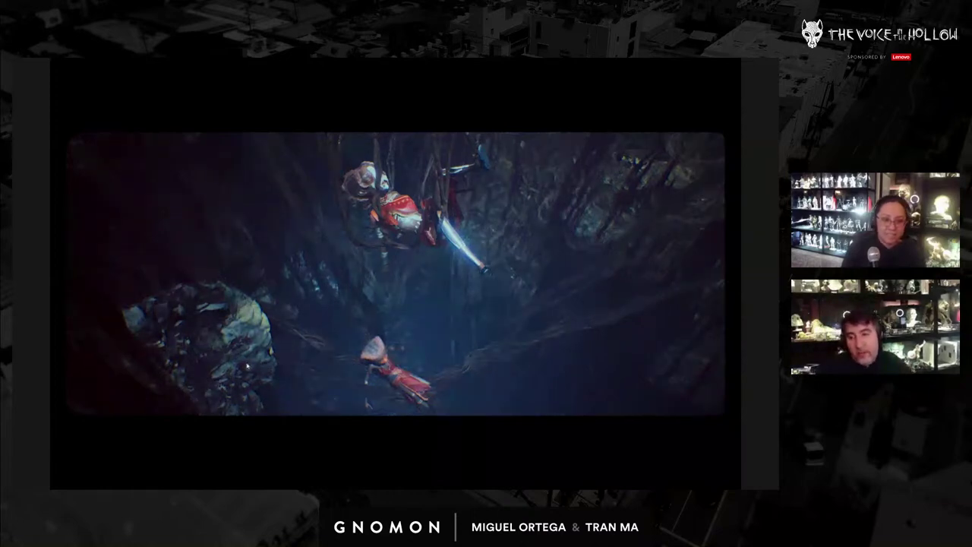
key("Escape")
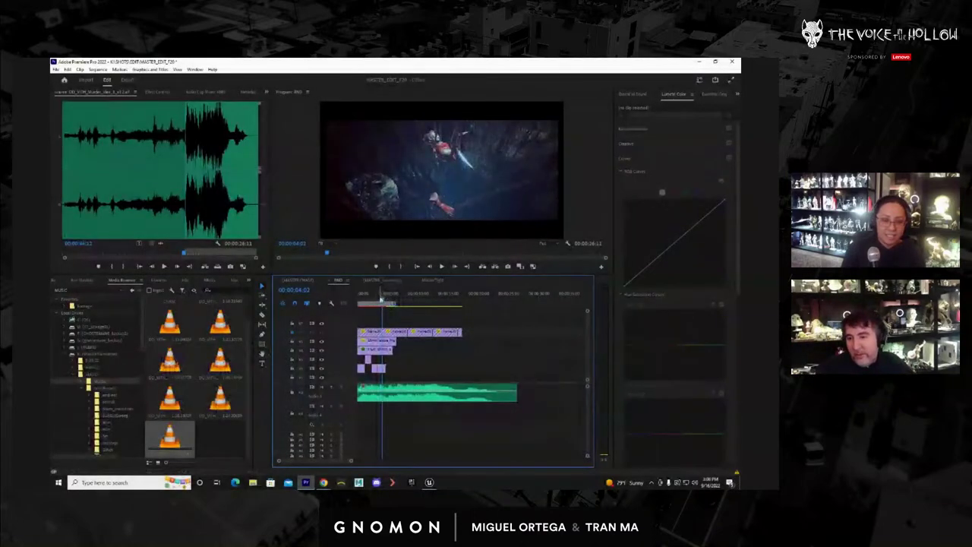
left_click_drag(381, 298, 351, 304)
key("space")
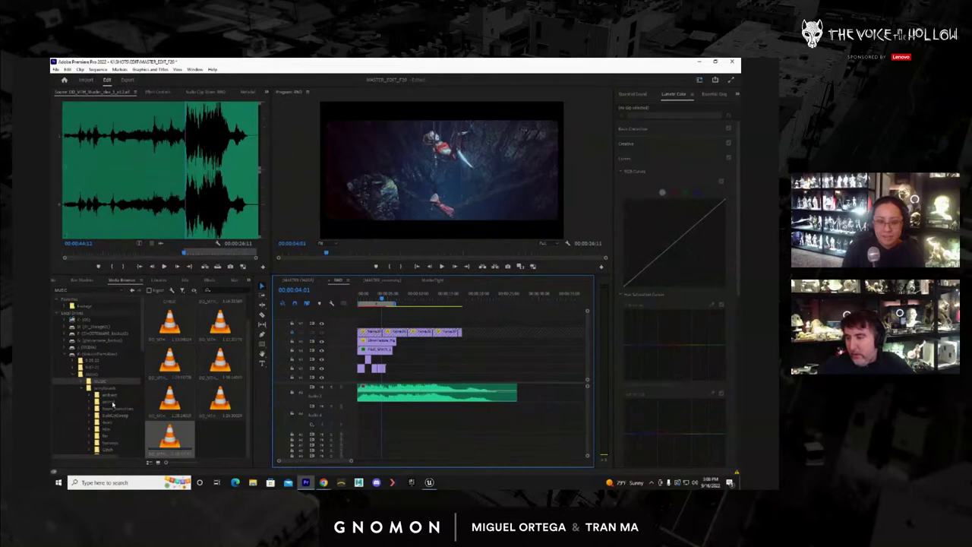
Look inside the tempVO folder under AUDIO for usable voice recordings and step back out of it
scroll(113, 405, "down", 1)
scroll(113, 404, "down", 2)
scroll(113, 403, "up", 2)
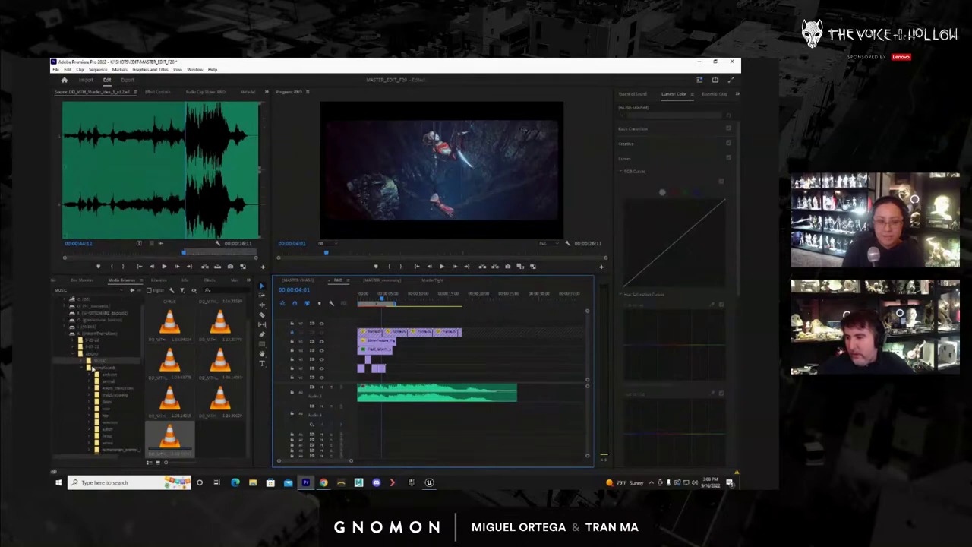
left_click(92, 354)
scroll(227, 350, "down", 3)
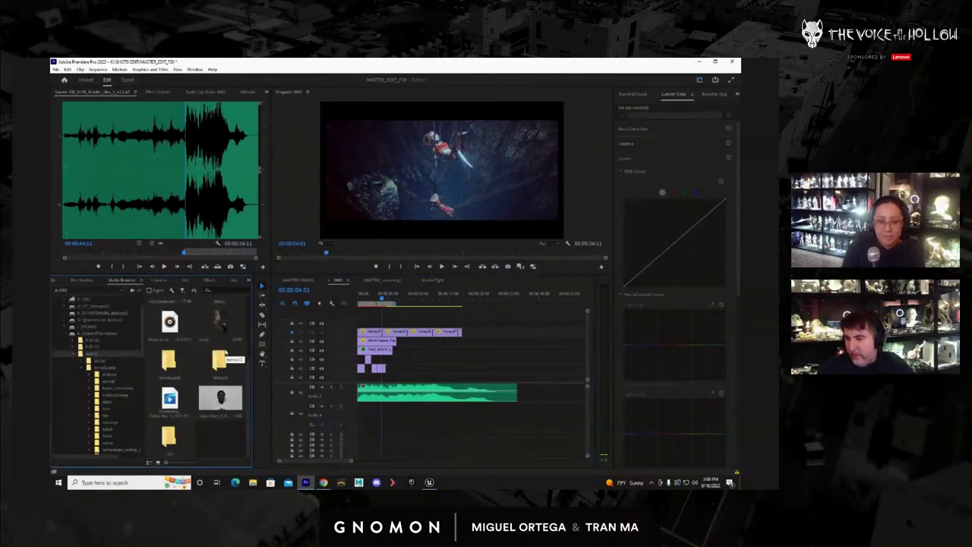
double_click(219, 368)
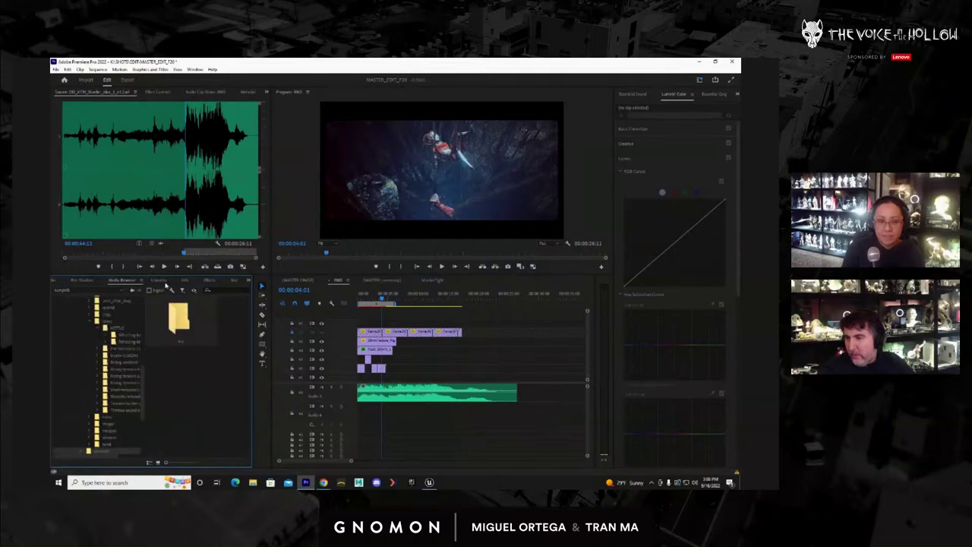
left_click(133, 290)
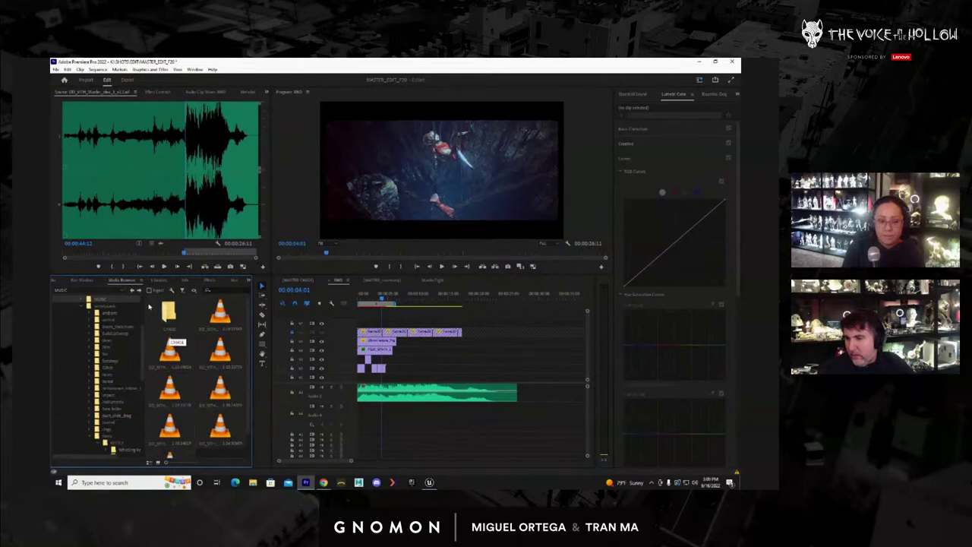
Open the FATHER folder inside the VO folder under AUDIO and widen the media browser
scroll(117, 415, "up", 1)
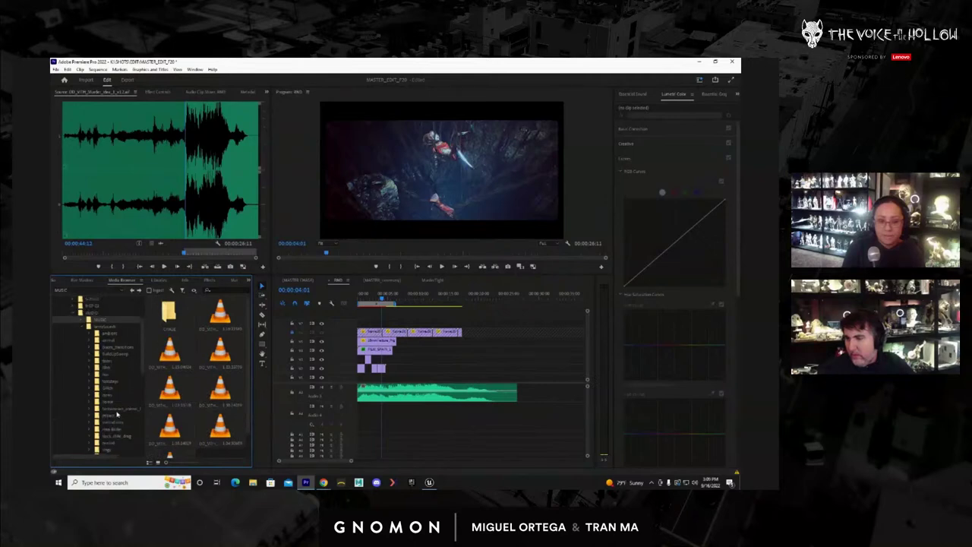
left_click(94, 312)
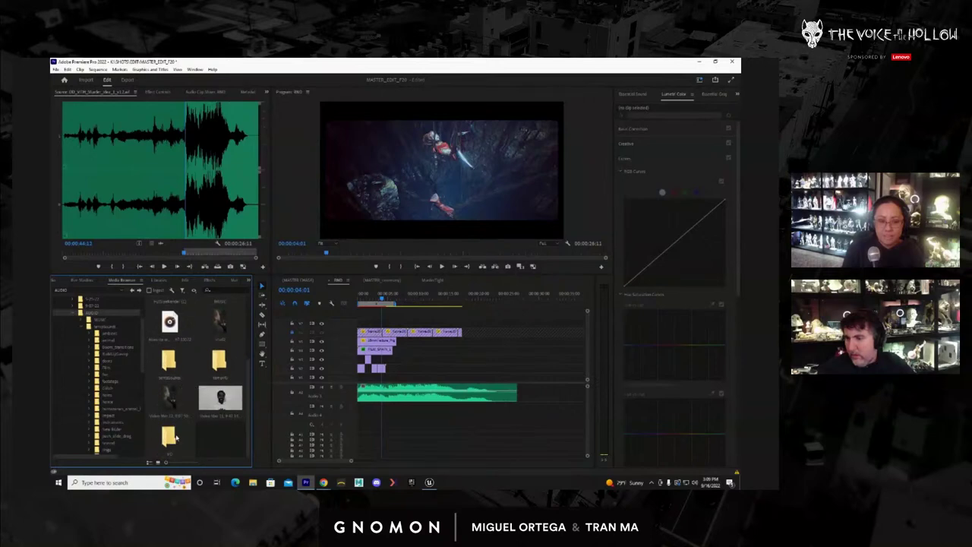
double_click(169, 437)
double_click(188, 390)
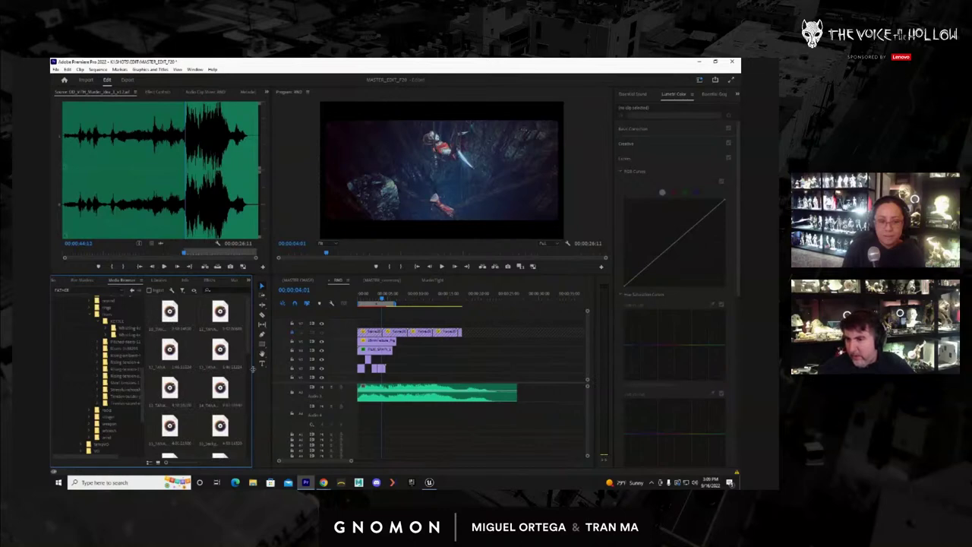
mouse_move(253, 368)
left_mouse_down()
mouse_move(330, 371)
mouse_move(265, 371)
left_mouse_up()
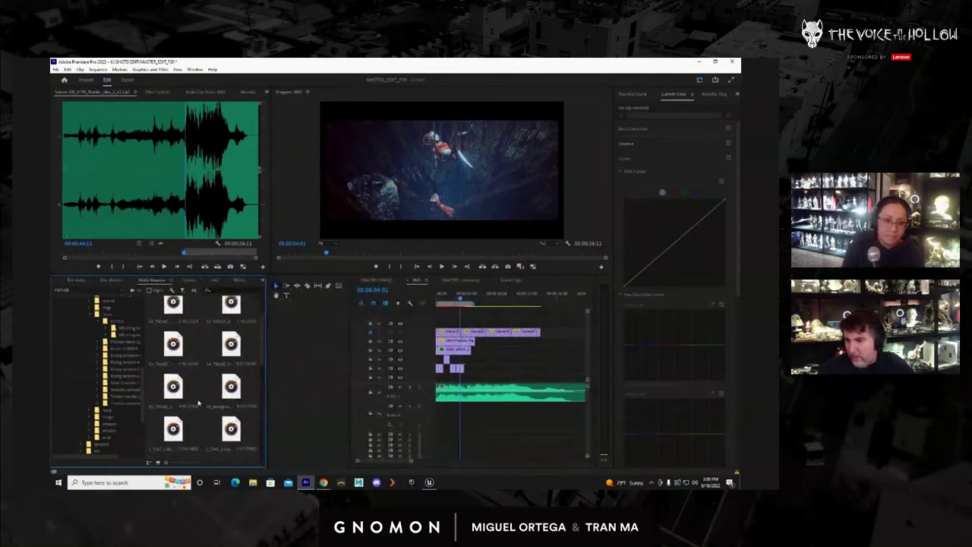
Load several of the later single-digit FATHER takes as source, including "go find her" and "Ala where is coa", to inspect their waveforms
scroll(200, 403, "down", 3)
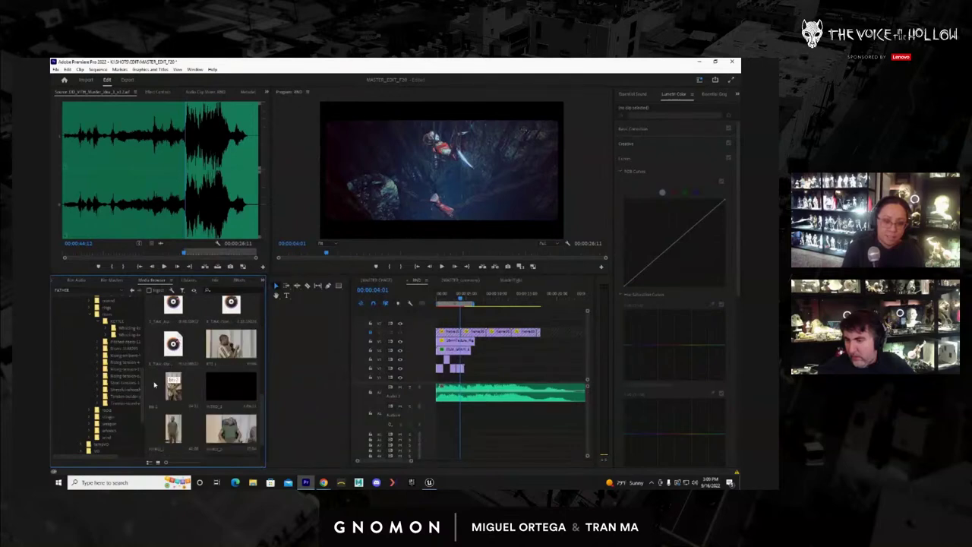
double_click(174, 344)
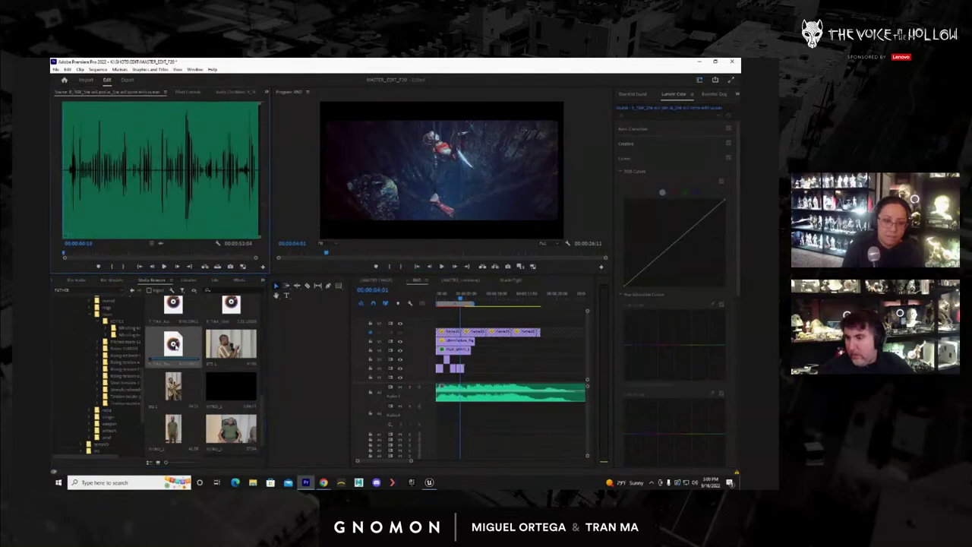
double_click(230, 308)
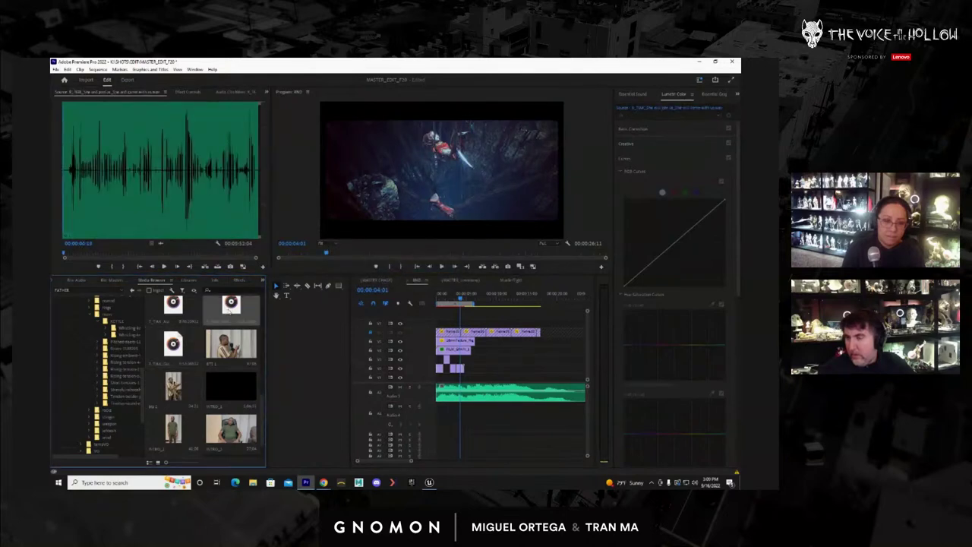
scroll(190, 363, "up", 1)
double_click(175, 345)
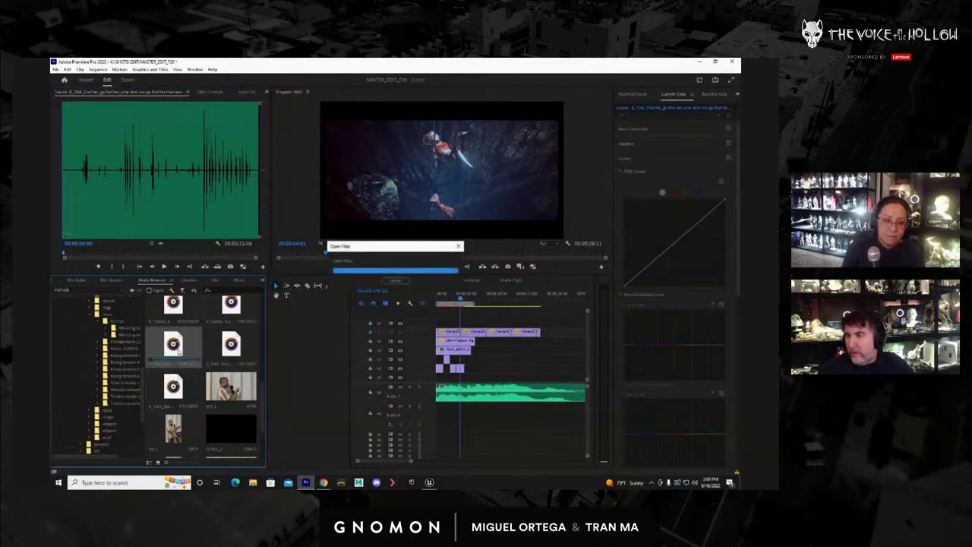
scroll(200, 375, "up", 1)
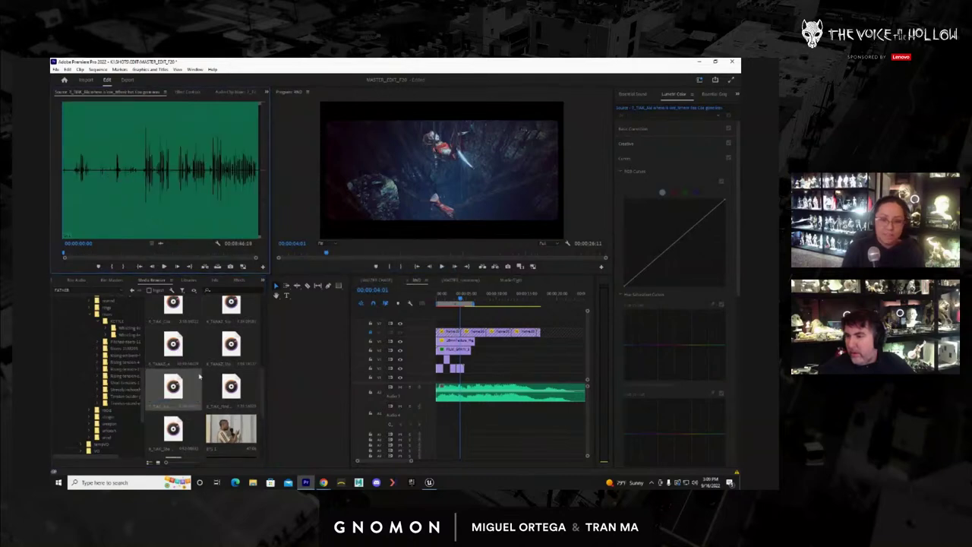
double_click(231, 344)
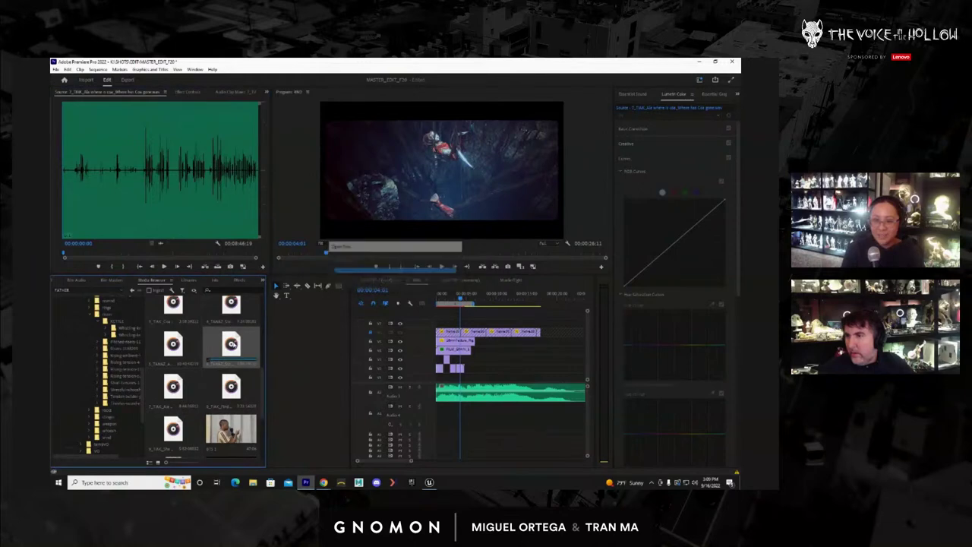
double_click(181, 344)
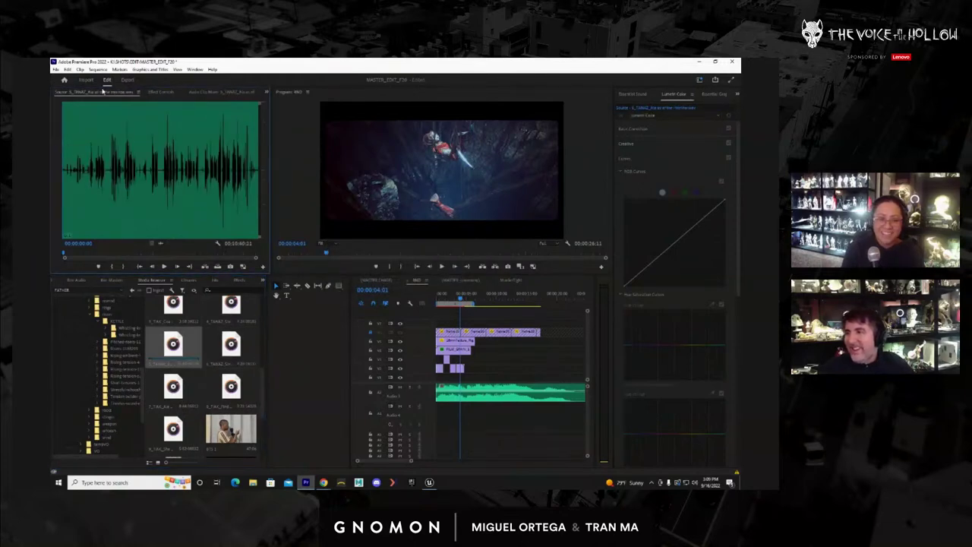
Look over the waveforms of the low-numbered FATHER takes, including "Coa lets go_Annoyed" and "Calling Ala and Coa", as source
double_click(223, 320)
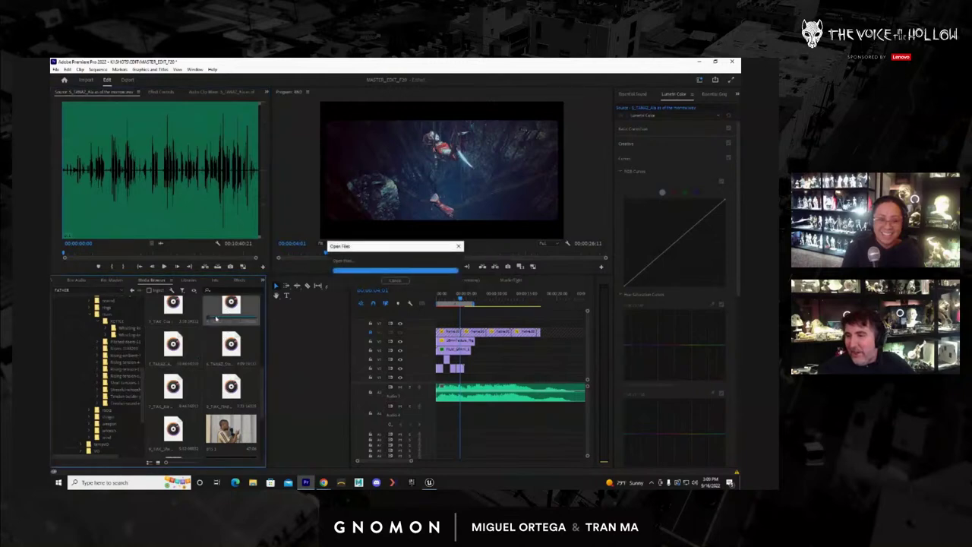
double_click(174, 311)
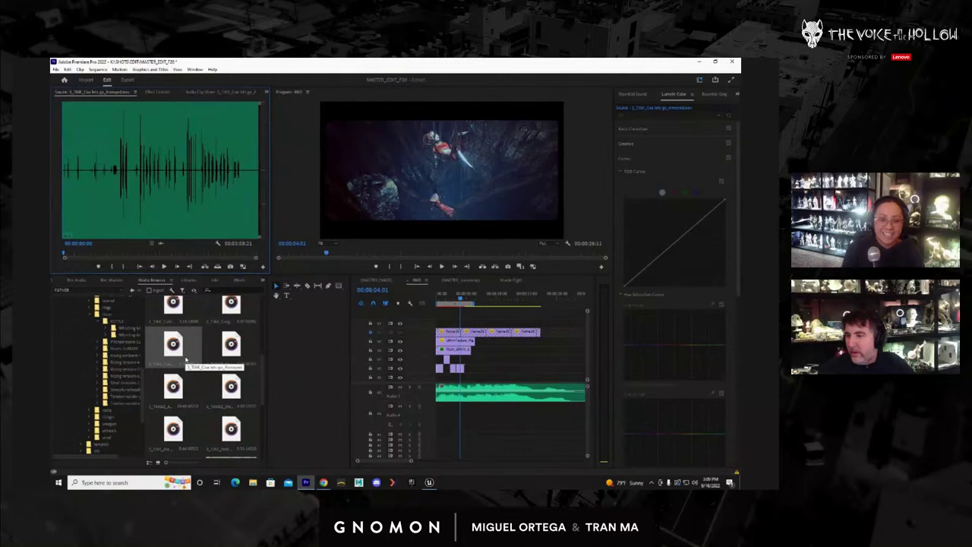
double_click(224, 318)
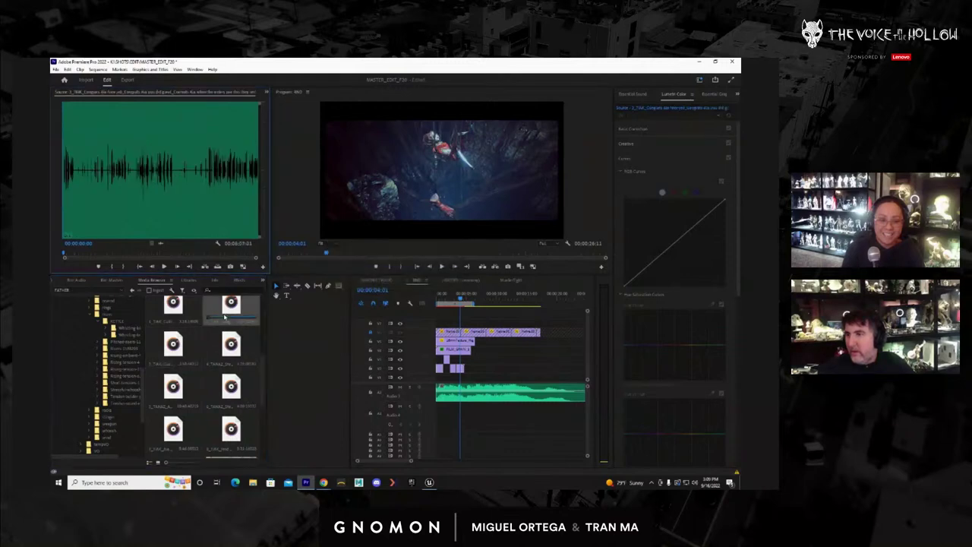
double_click(174, 305)
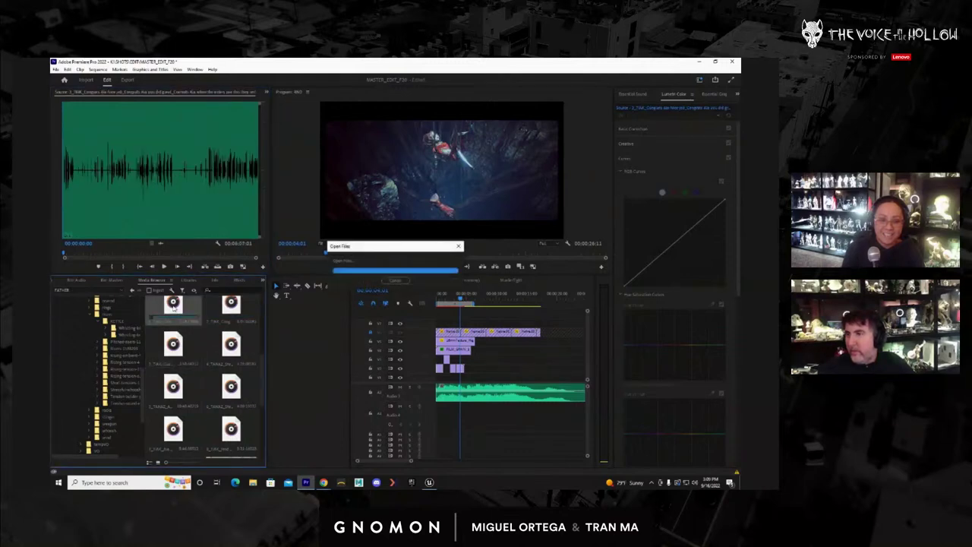
left_click(191, 351)
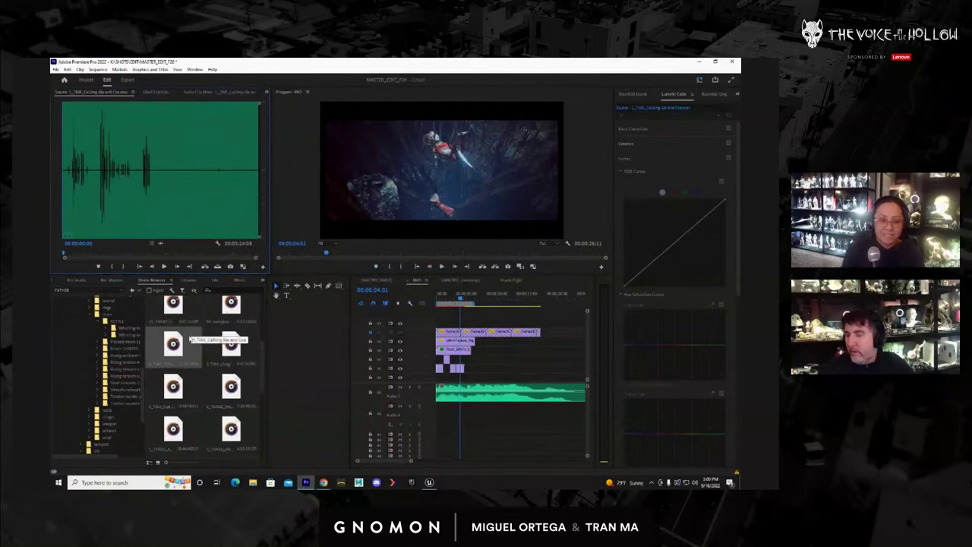
left_click(173, 387)
Check the double-digit FATHER takes as source, including the yelling, coming down with breathing, and "Do not look" recordings
double_click(174, 345)
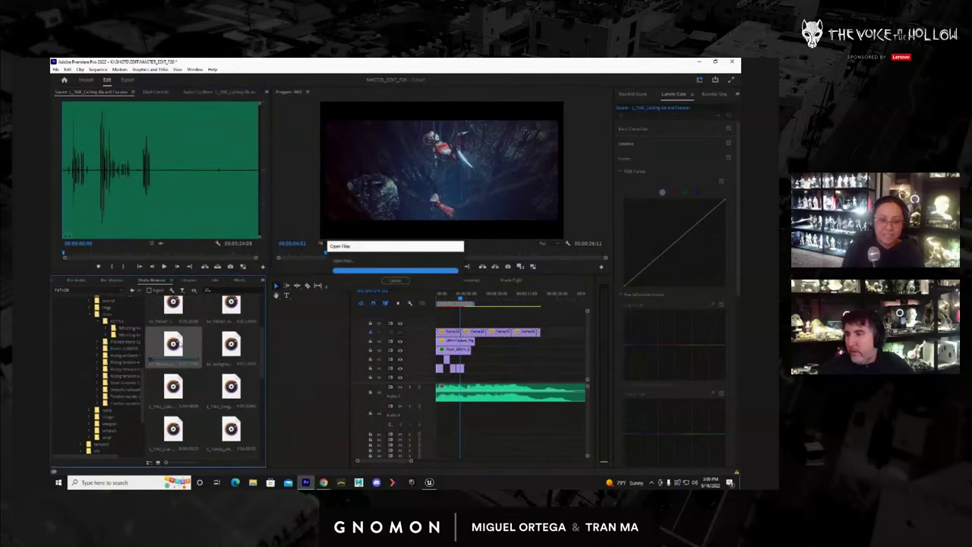
double_click(226, 317)
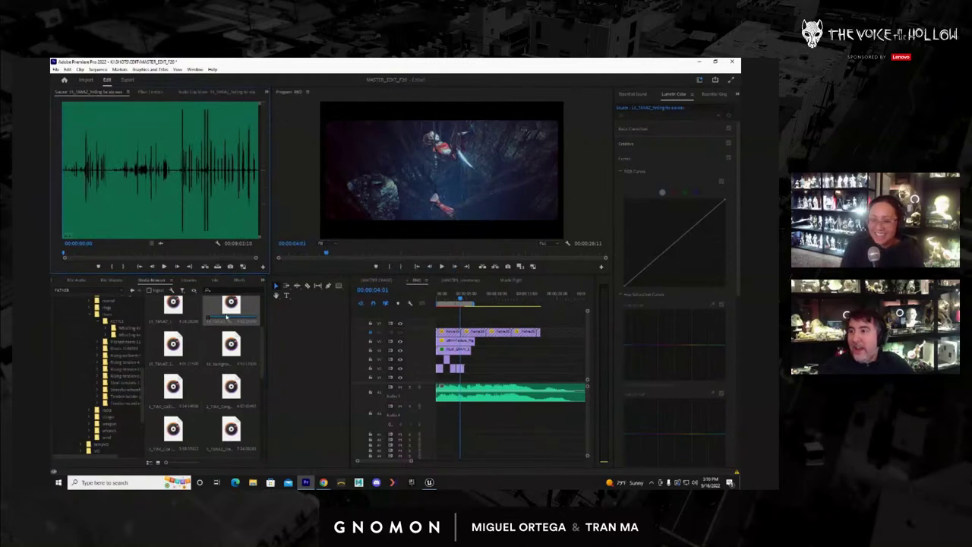
double_click(173, 309)
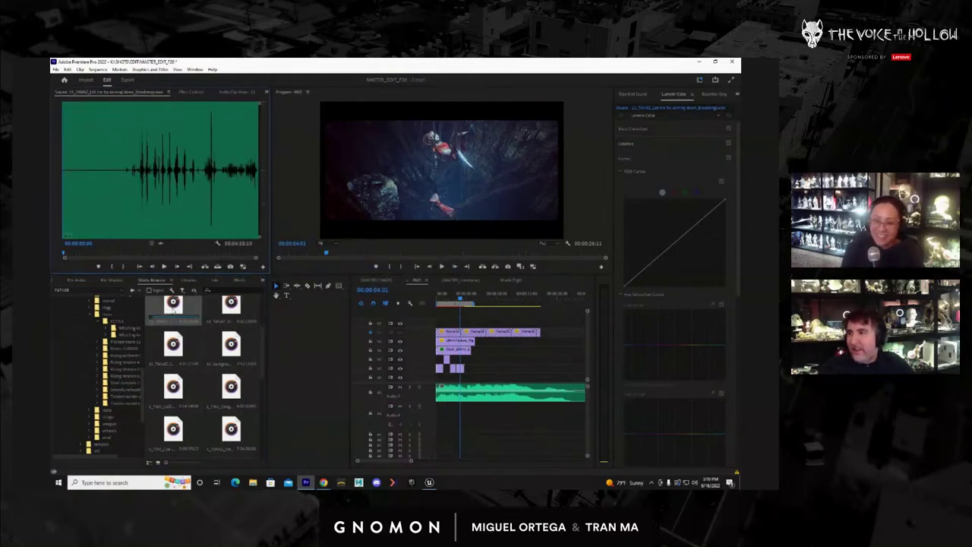
double_click(226, 307)
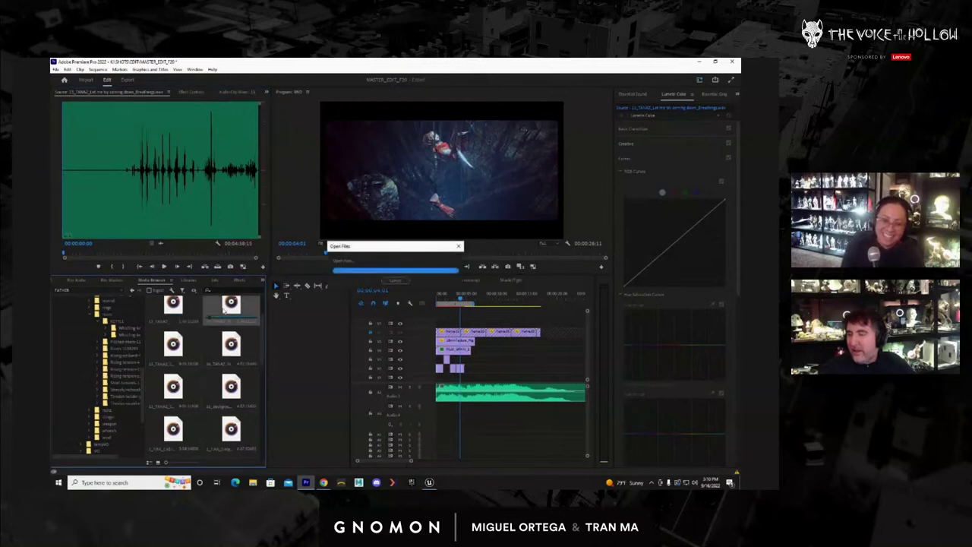
double_click(181, 304)
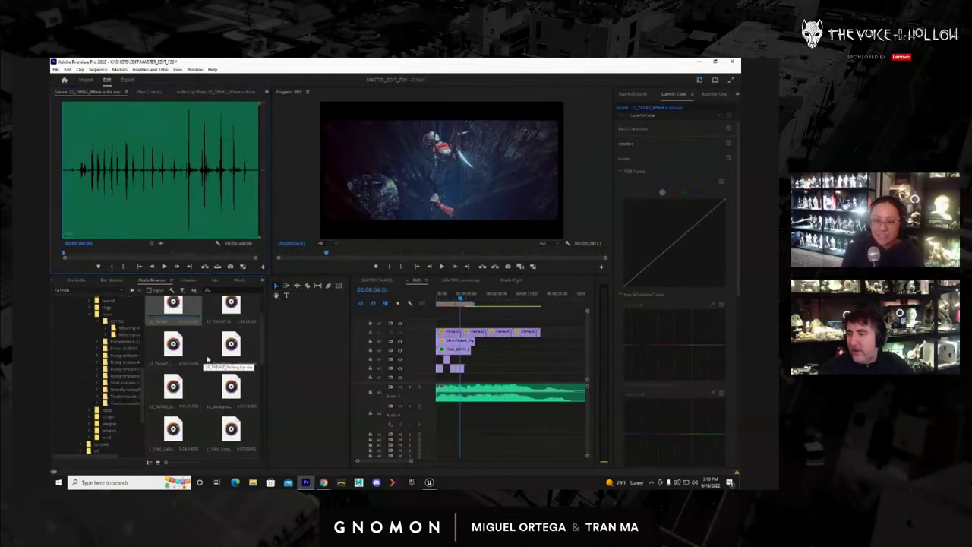
double_click(227, 306)
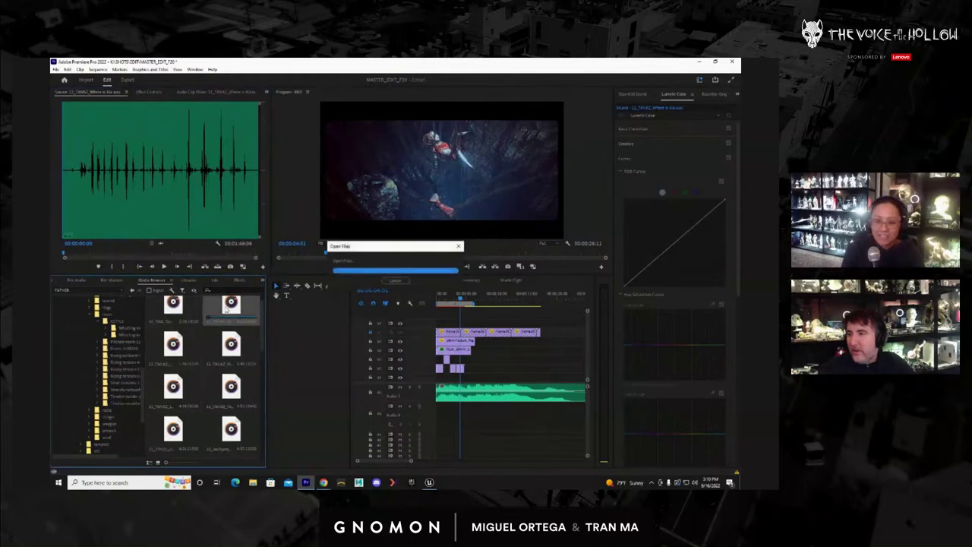
double_click(186, 305)
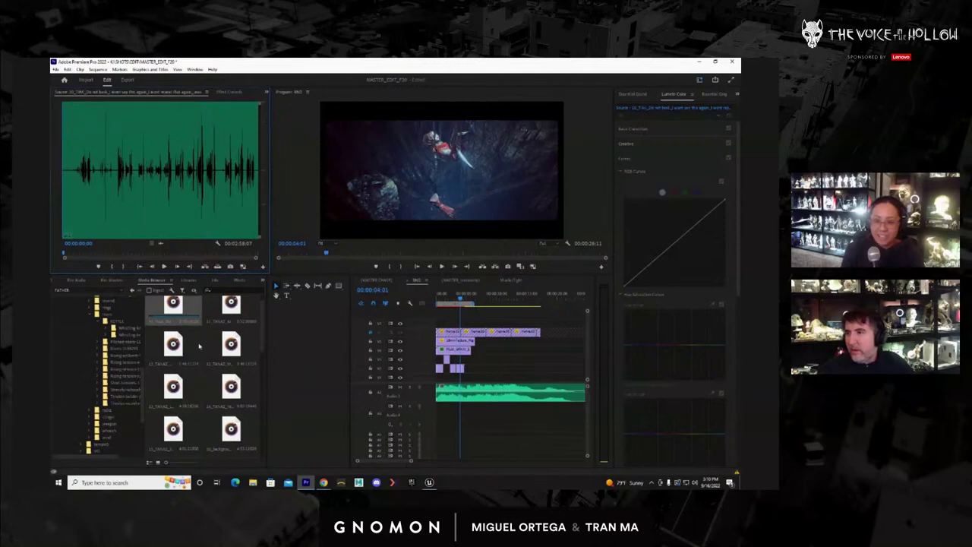
Return to the AUDIO folder, reopen FATHER inside VO, and find the subfolder at the end of its contents
scroll(199, 346, "up", 1)
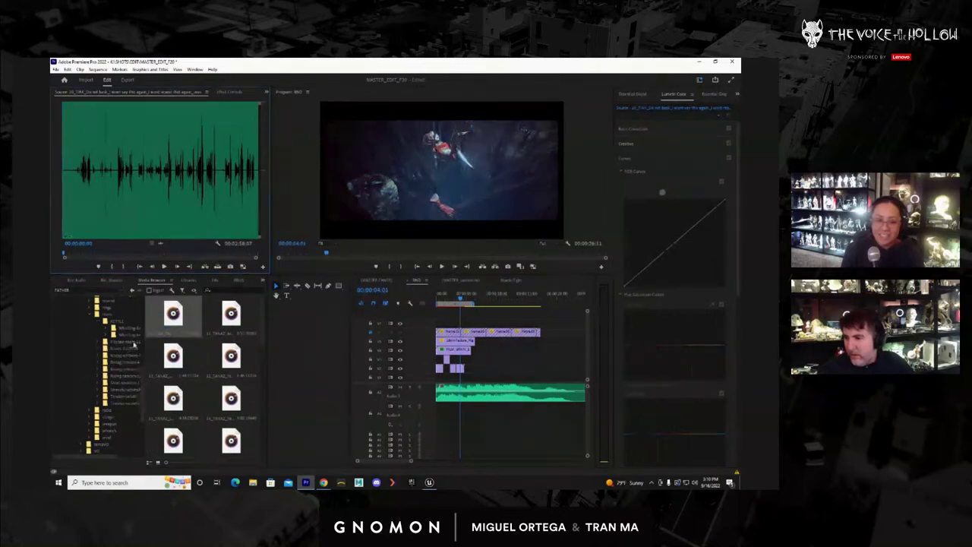
left_click_drag(142, 383, 151, 327)
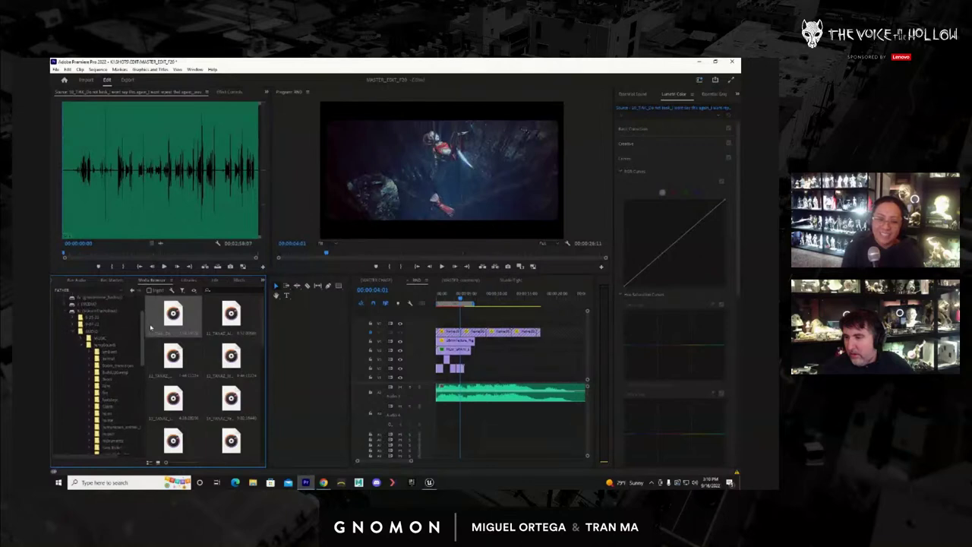
left_click(95, 335)
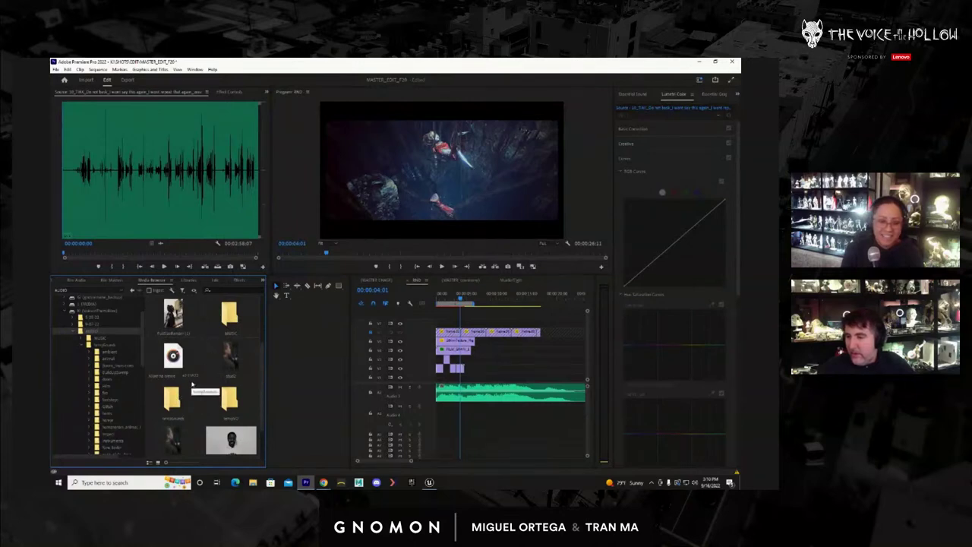
scroll(205, 387, "down", 1)
double_click(184, 432)
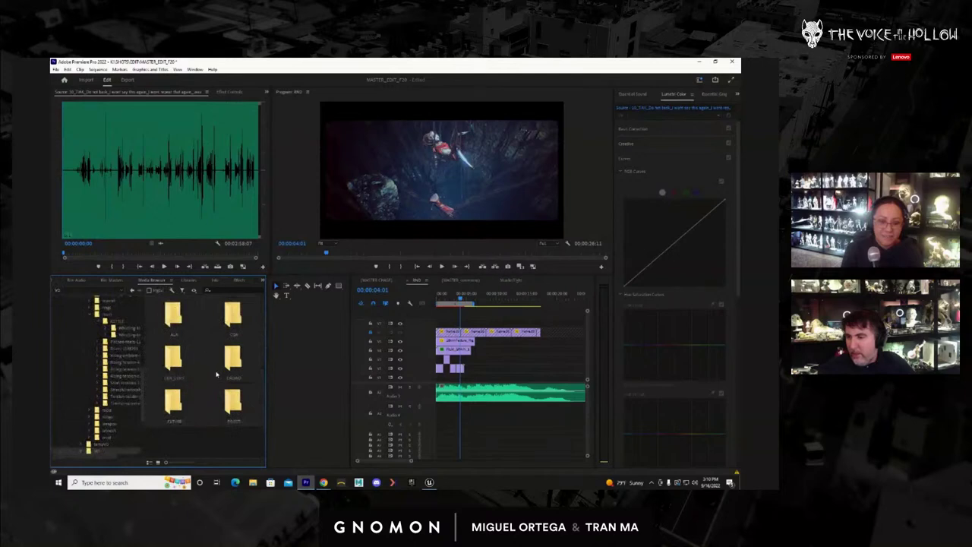
double_click(173, 401)
scroll(203, 369, "down", 2)
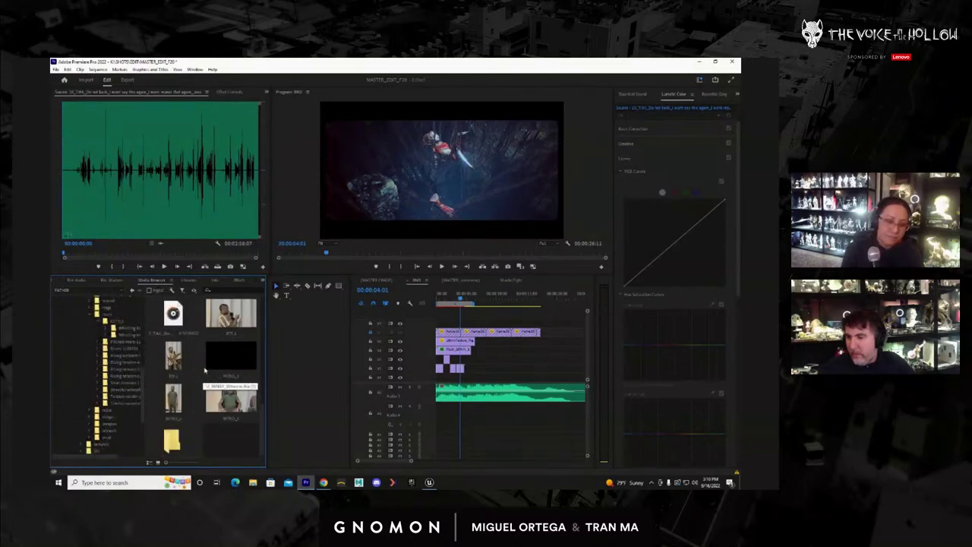
Open the session subfolder of FATHER, load its Take 1 recording as source to check the waveform, and leave the folder
double_click(173, 434)
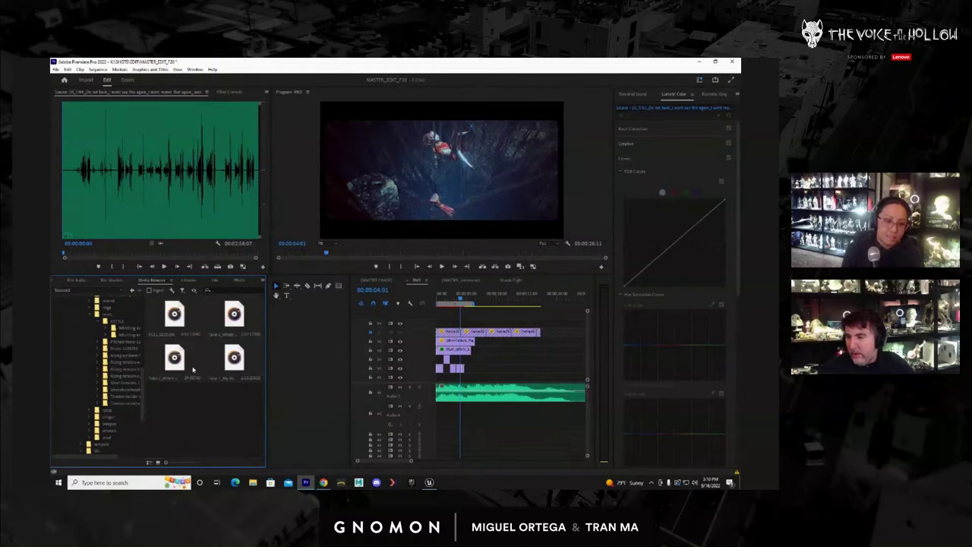
double_click(232, 322)
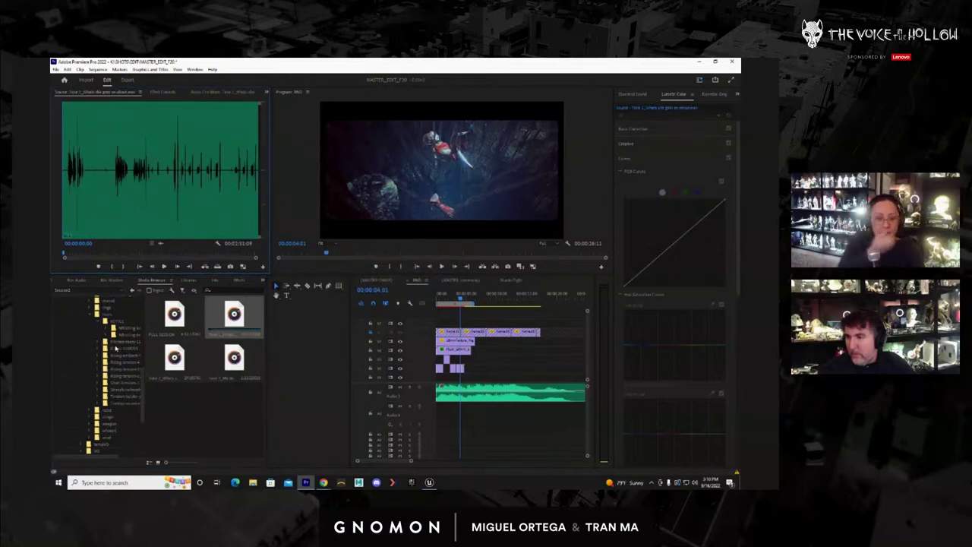
left_click(132, 292)
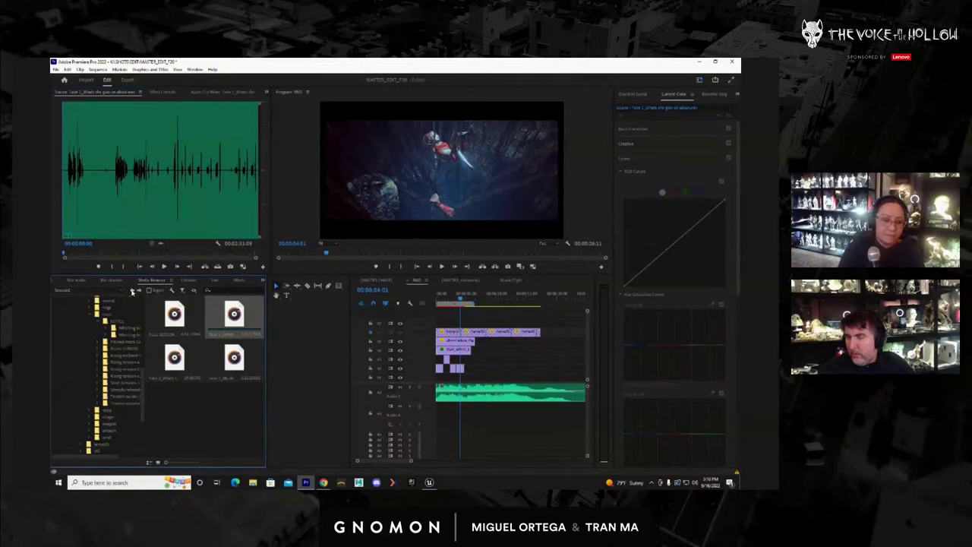
Switch to File Explorer, bring the yelling-for-Ala recording from FATHER into the sequence as an audio clip, and open it as source
left_click(132, 291)
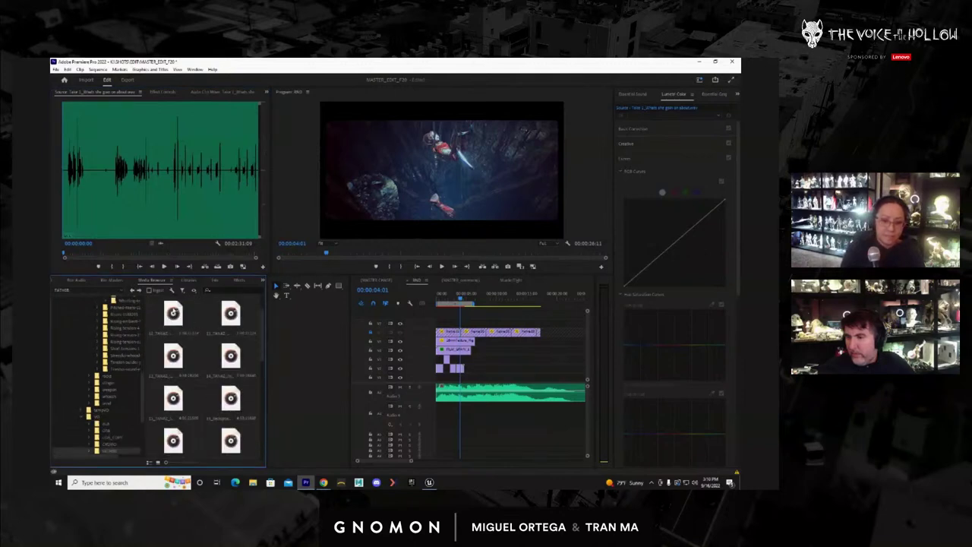
left_click_drag(158, 284, 740, 300)
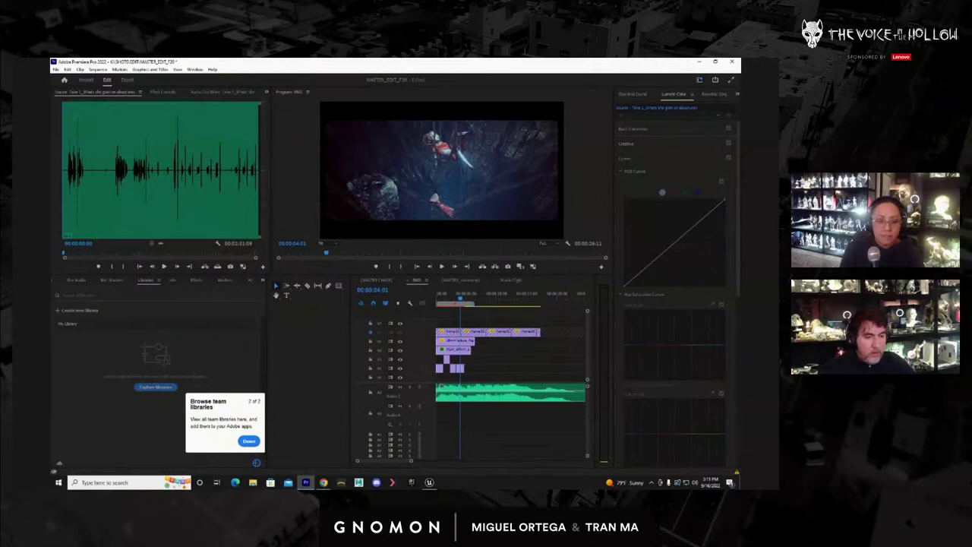
key("super+e")
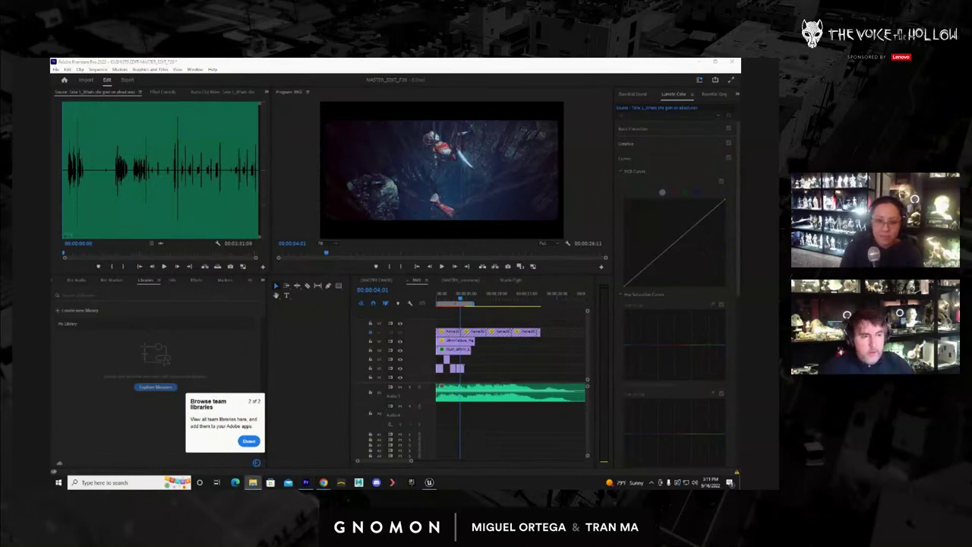
left_click(241, 450)
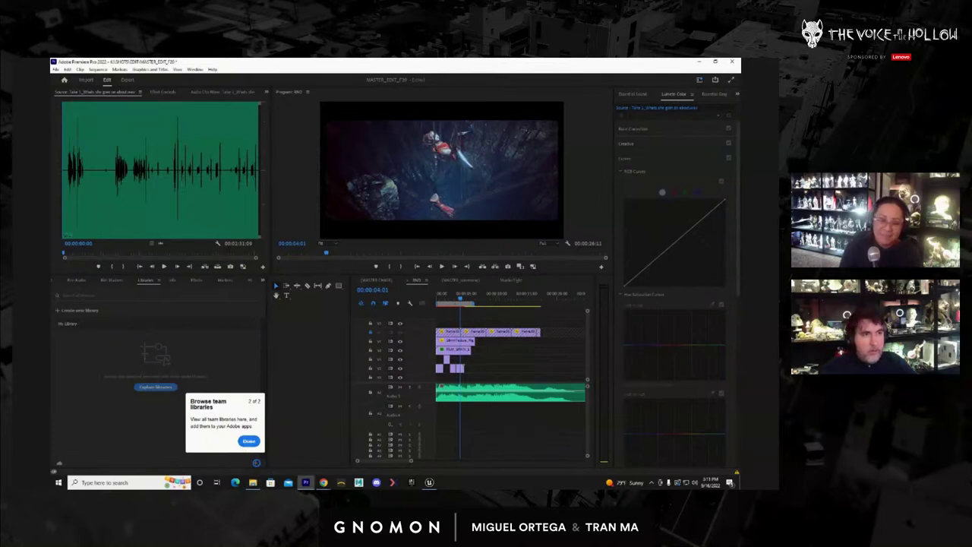
key("alt+Tab")
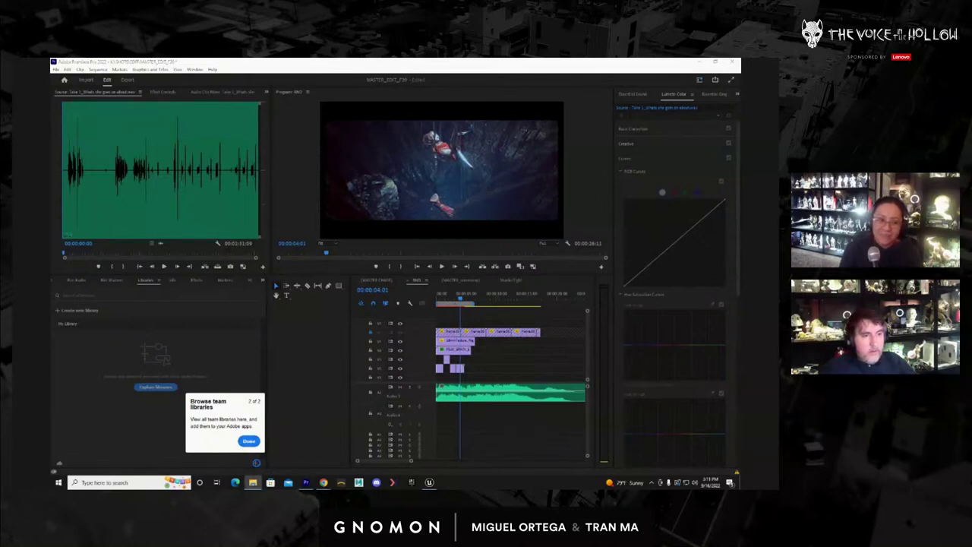
left_click_drag(465, 323, 435, 437)
double_click(469, 435)
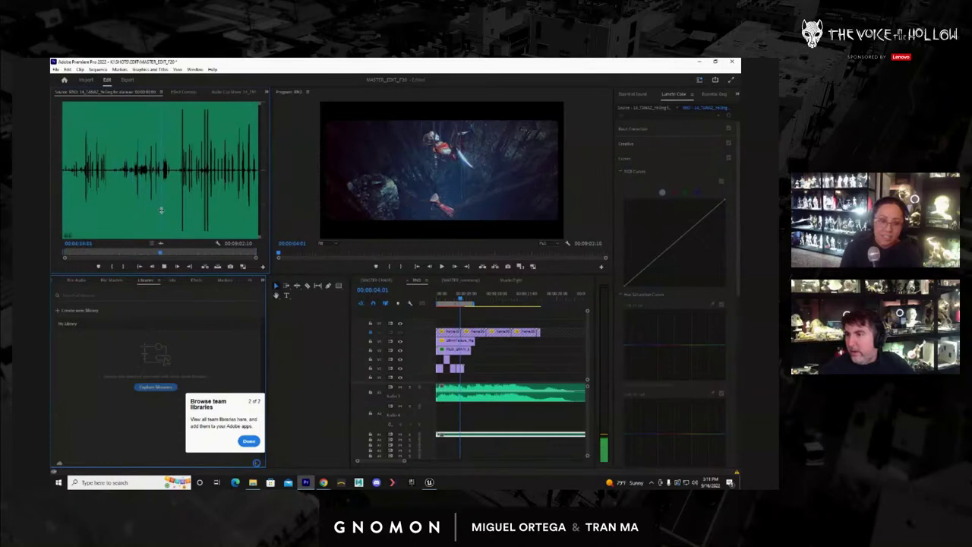
Listen to the middle and the louder later passages of the yelling recording in the source
left_click_drag(161, 210, 164, 209)
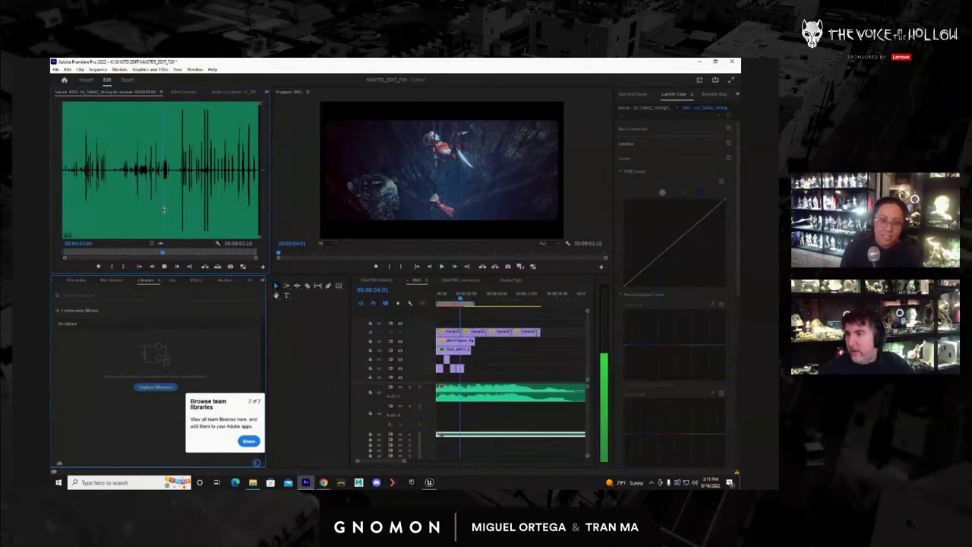
left_click(177, 208)
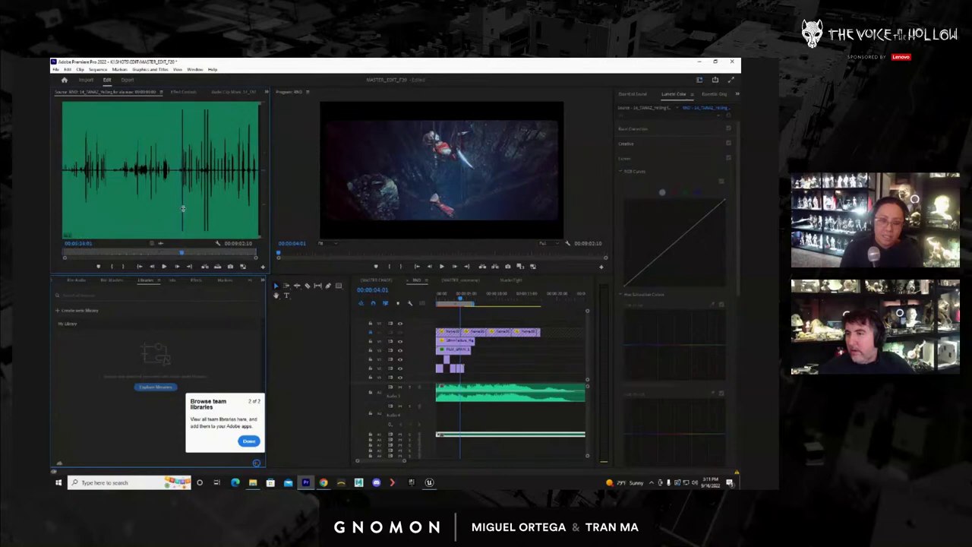
key("space")
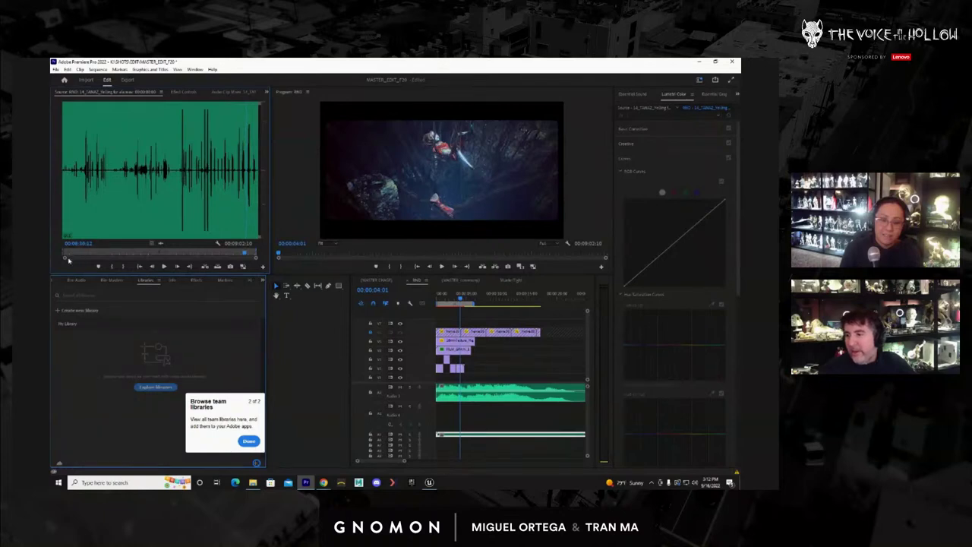
Magnify the late part of the yelling waveform, audition it, and mark in and out around one short burst of yells
left_click_drag(65, 259, 135, 256)
left_click(166, 198)
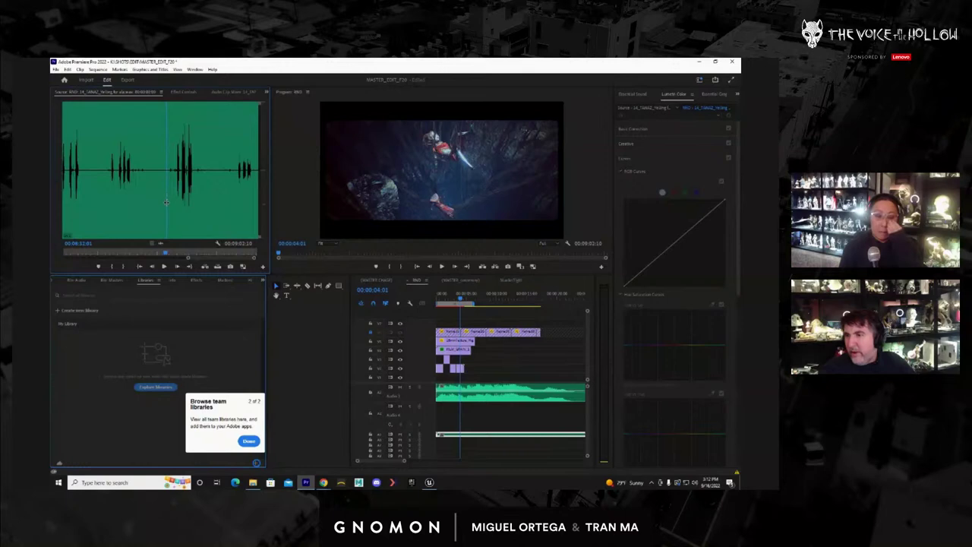
key("space")
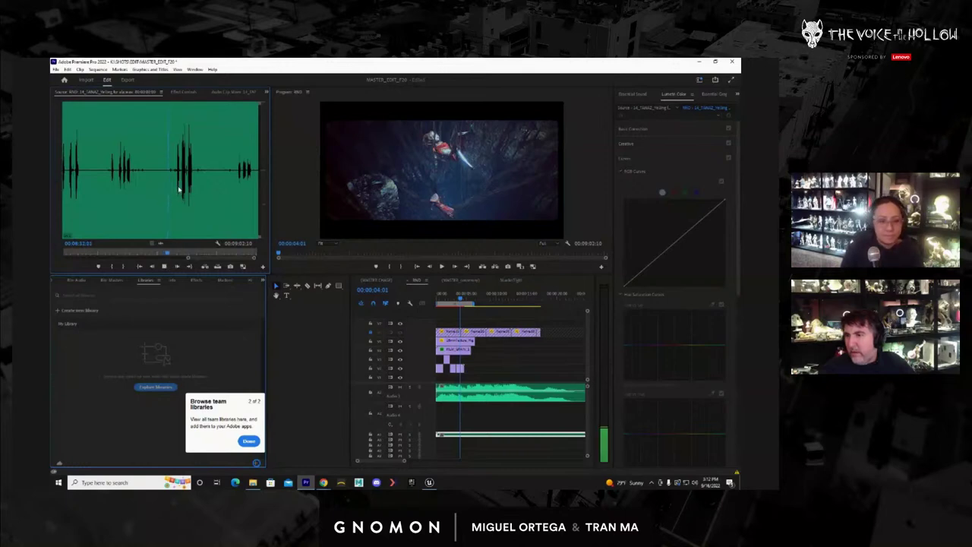
left_click_drag(167, 187, 169, 186)
left_click(112, 266)
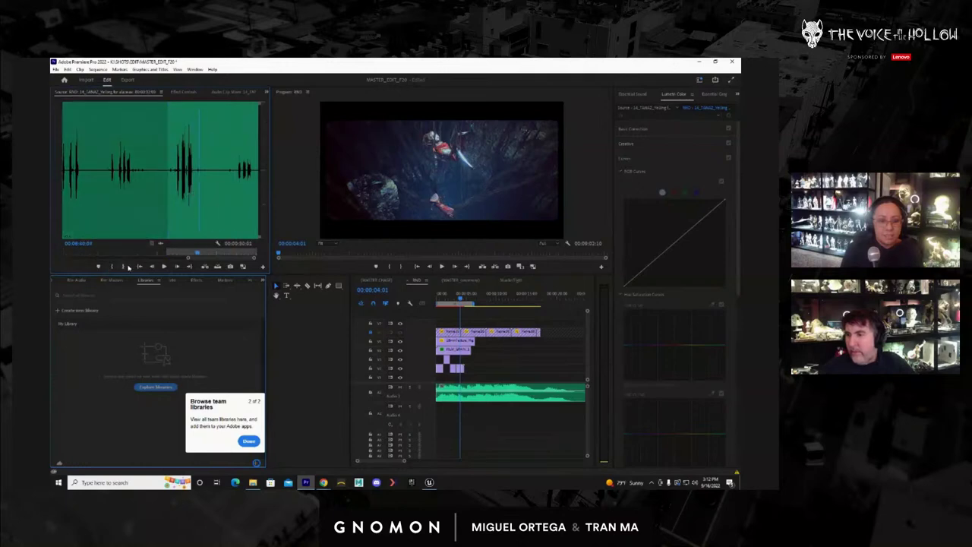
left_click(125, 267)
Replace the full-length yelling recording and the music clip with the marked yelling excerpt at the start of the sequence
left_click(532, 429)
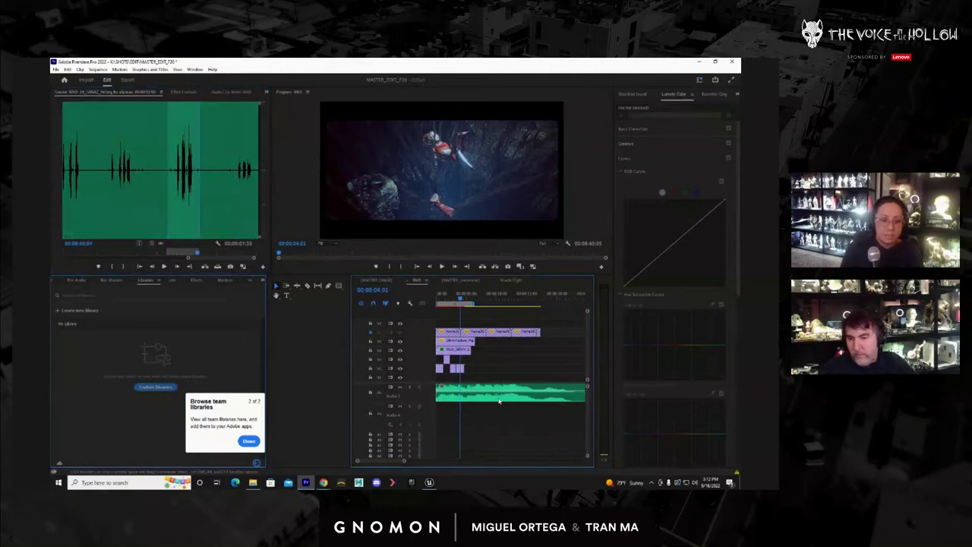
left_click(499, 398)
key("Delete")
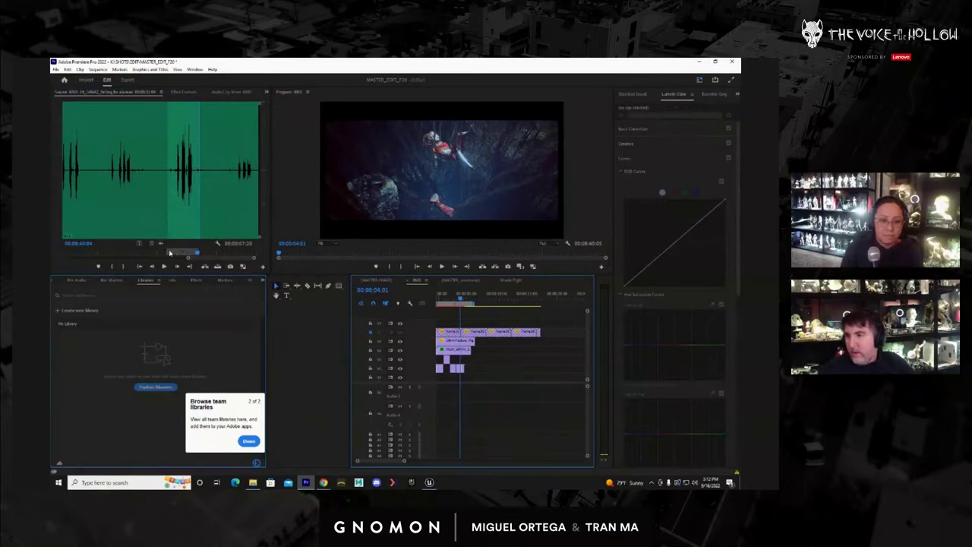
left_click_drag(161, 243, 429, 415)
Tag the yelling excerpt as Dialogue, apply the Make Distant preset, and set its reverb to Large Reflective Room
left_click(467, 400)
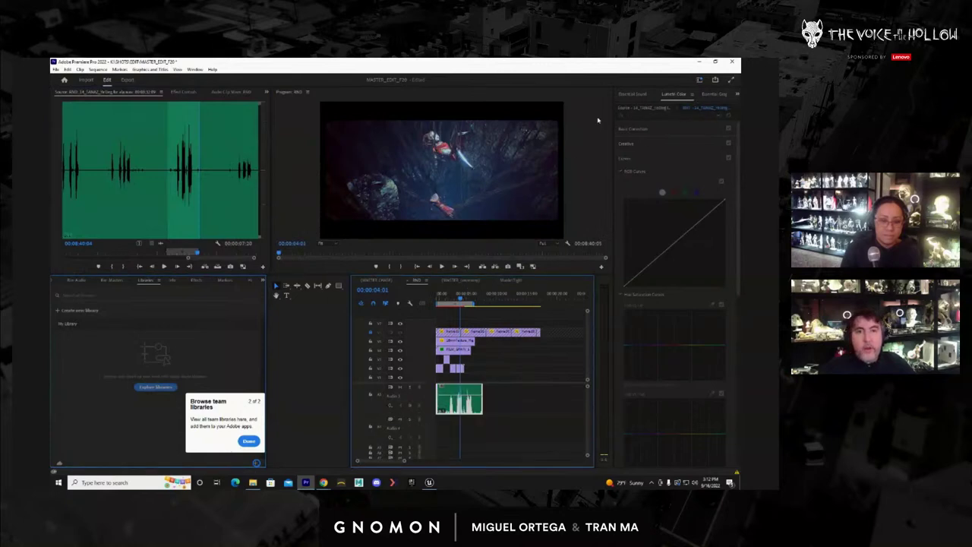
left_click(634, 94)
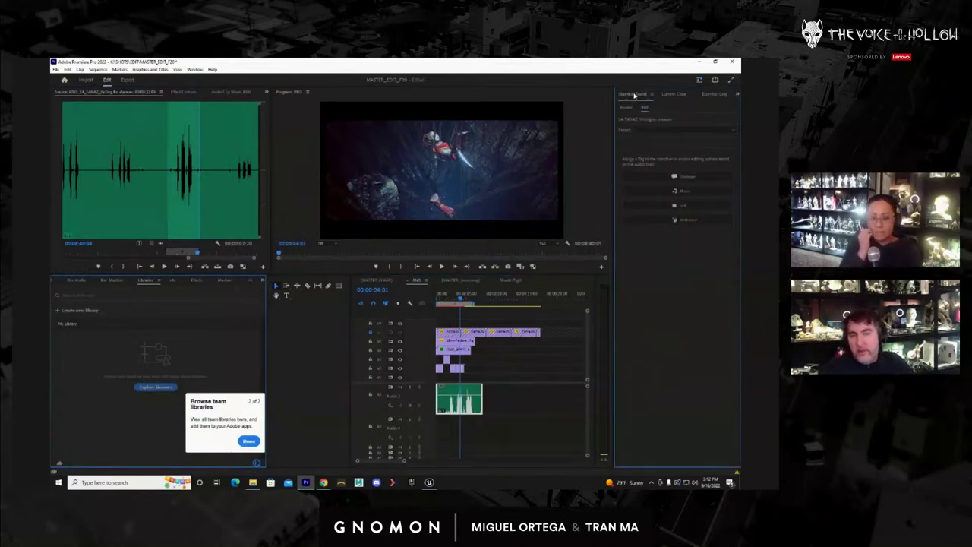
left_click(678, 176)
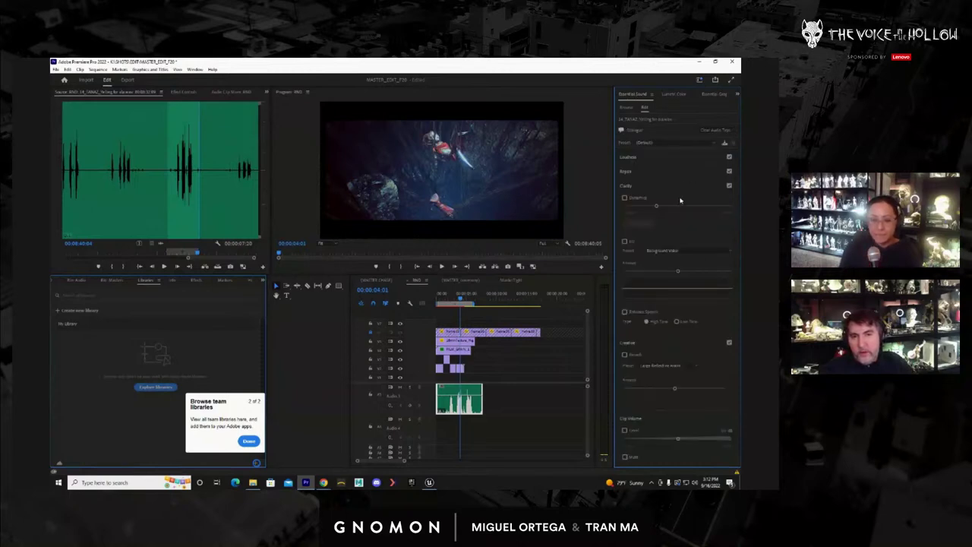
left_click(674, 144)
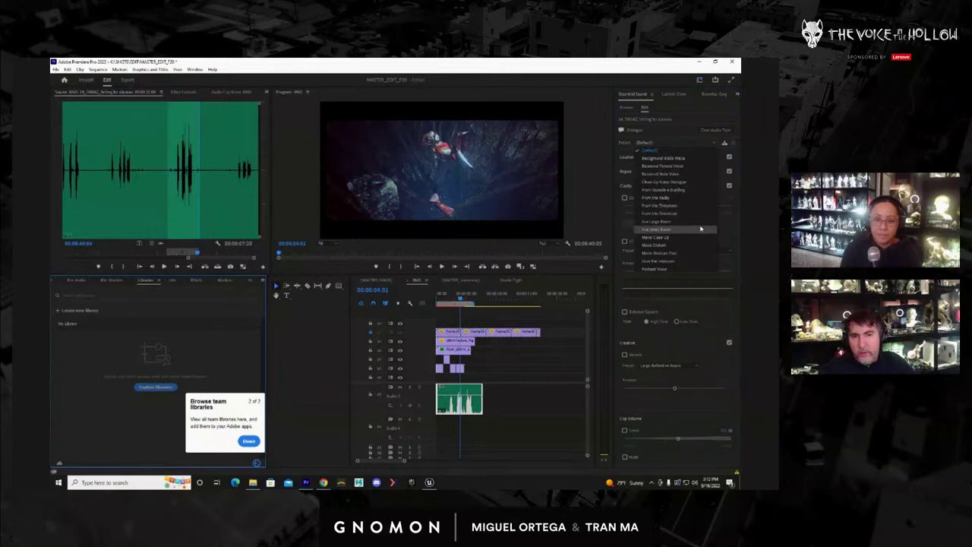
left_click(668, 244)
left_click(674, 251)
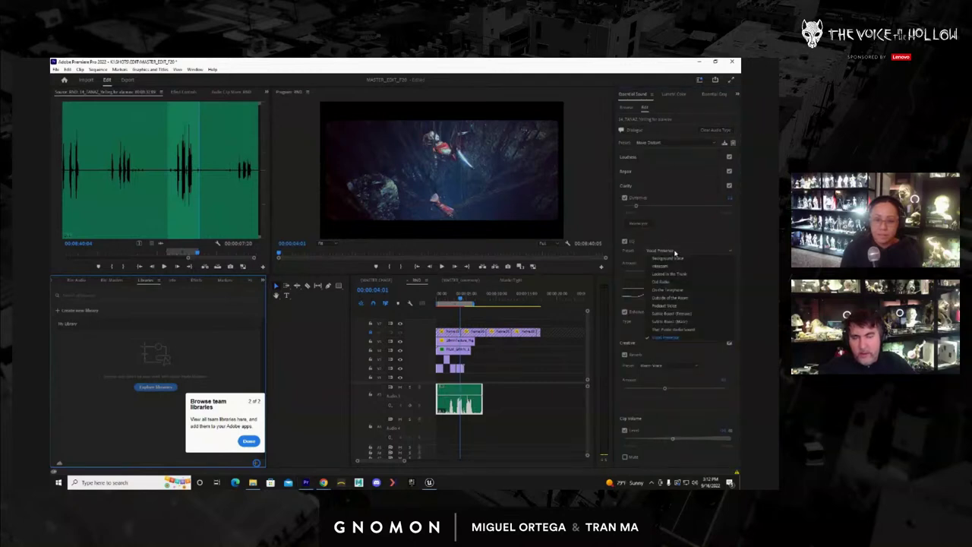
left_click(689, 240)
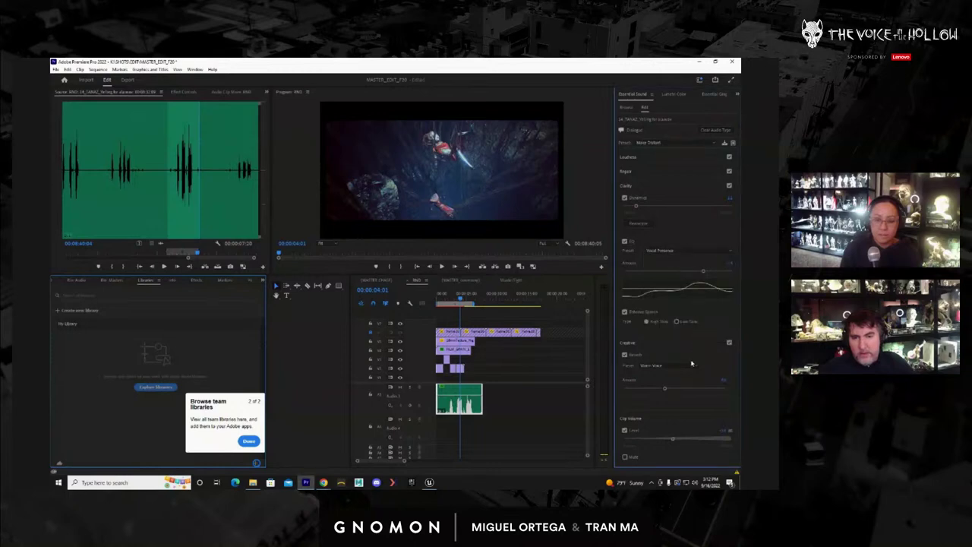
left_click(689, 366)
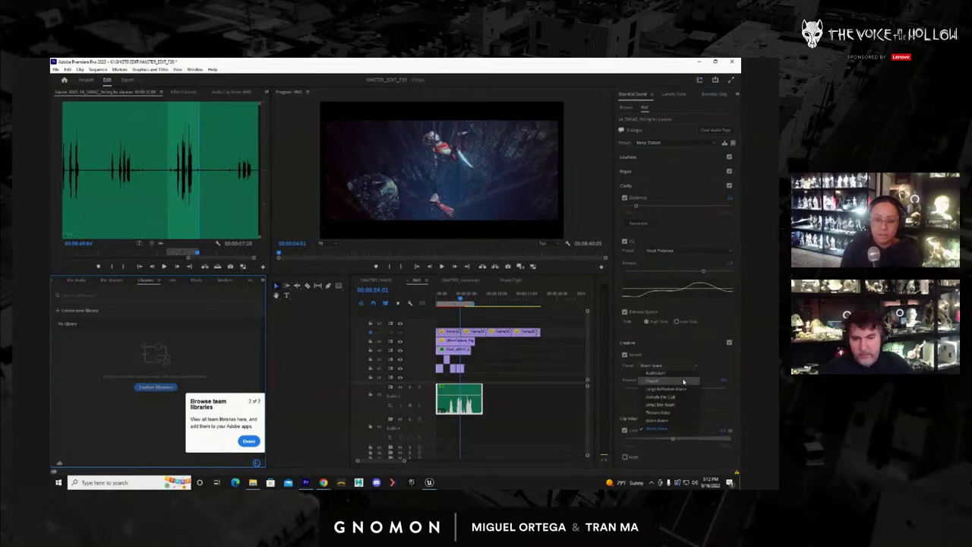
left_click(665, 389)
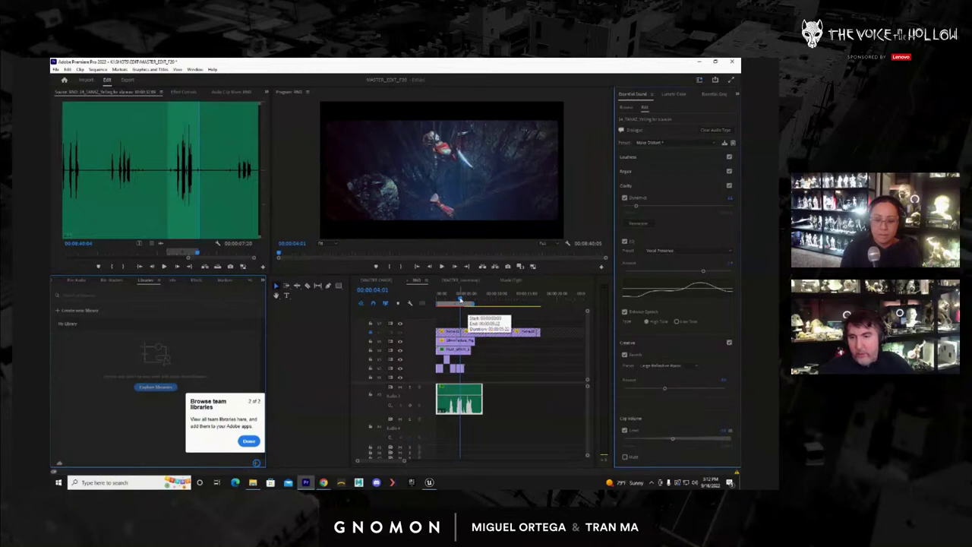
Play the opening, remove the lead-in before the yells, and shift the remaining clip to the start of the sequence
left_click_drag(467, 305, 427, 298)
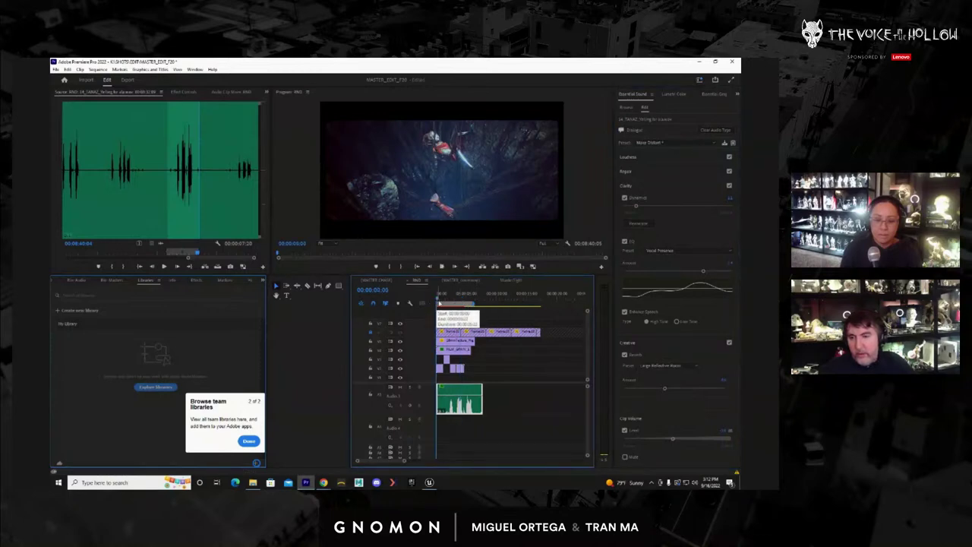
key("space")
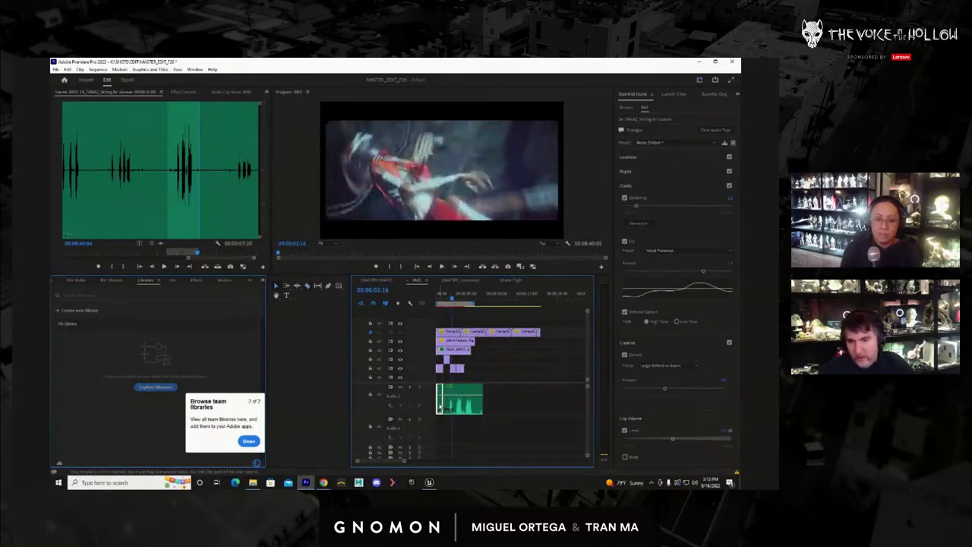
key("Delete")
left_click_drag(459, 404, 451, 405)
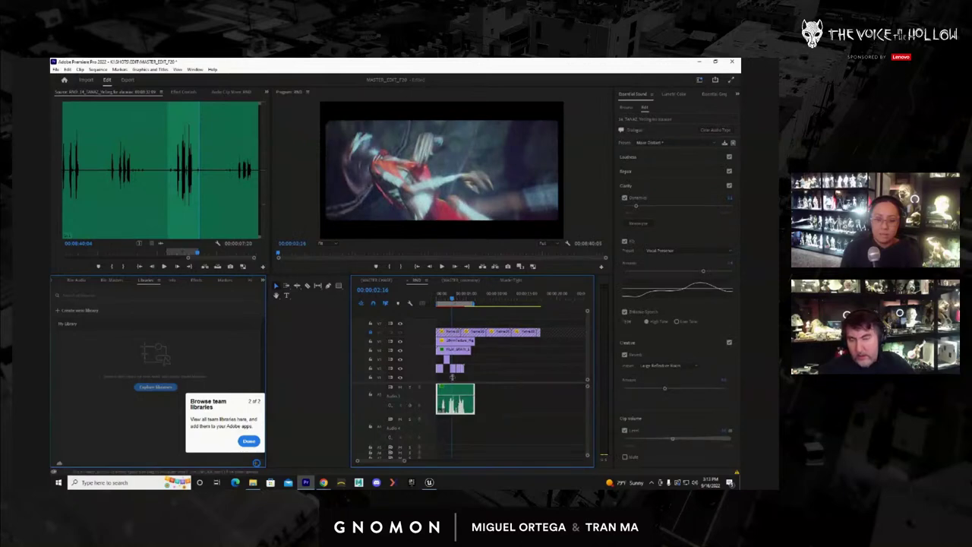
Give the yelling clip the In a Large Room preset with Subtle Boost (Male) EQ and Church reverb, and play it back
left_click(659, 143)
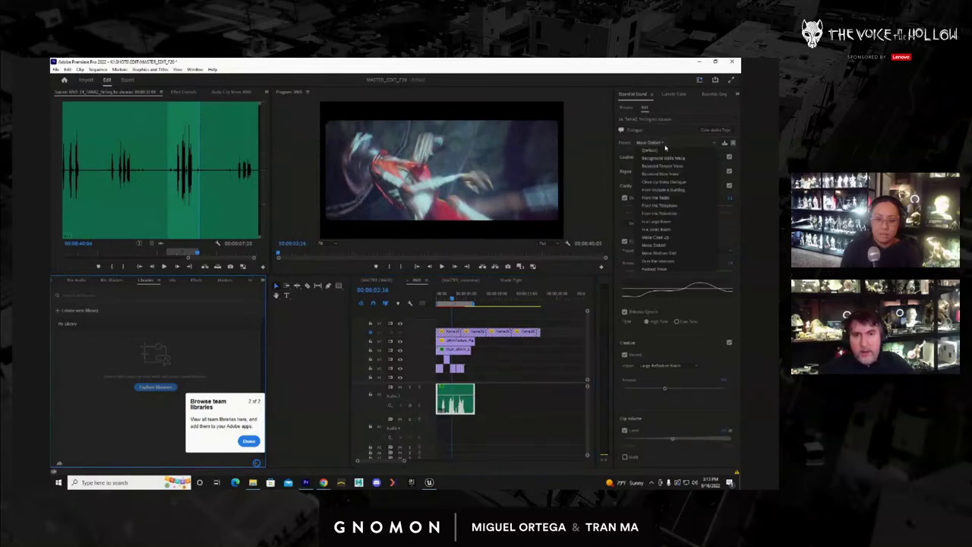
left_click(671, 223)
left_click(679, 249)
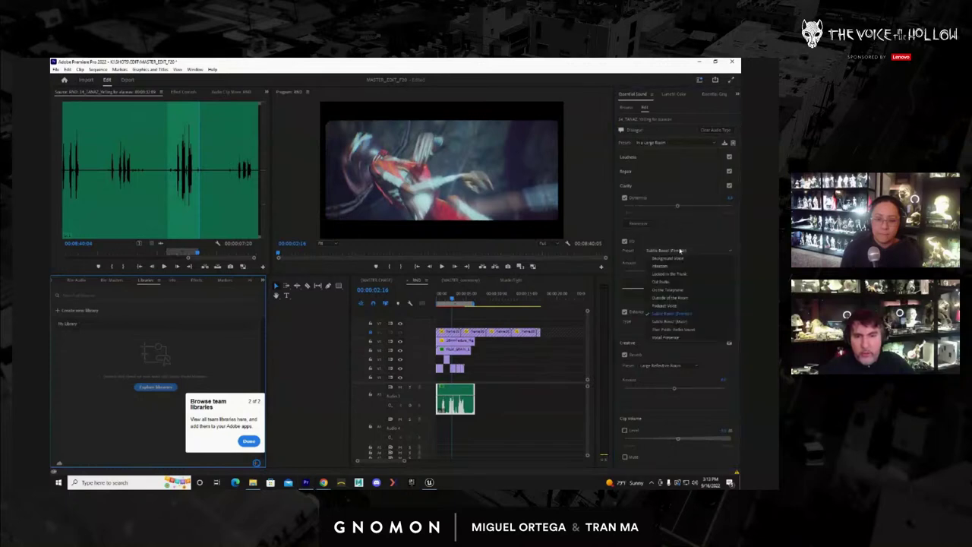
left_click(685, 323)
left_click(659, 365)
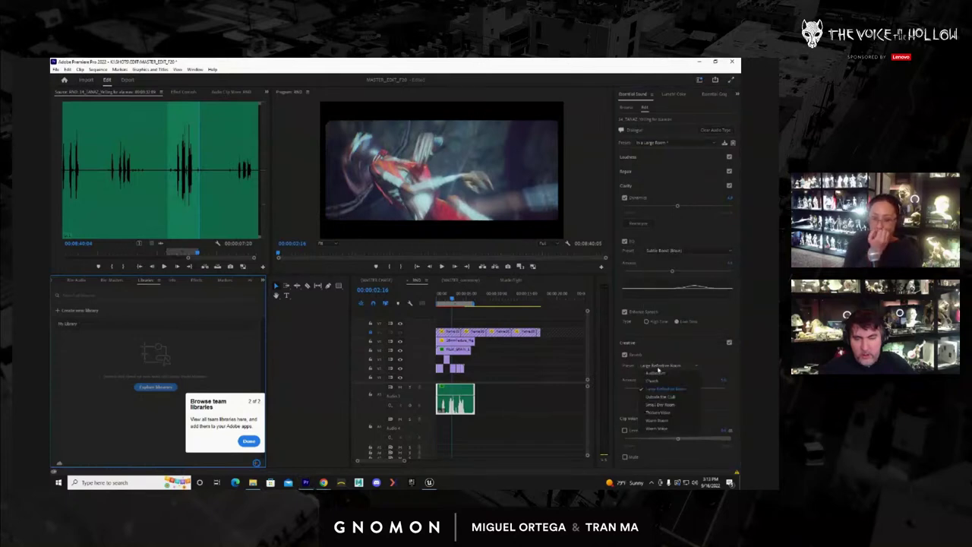
left_click(654, 380)
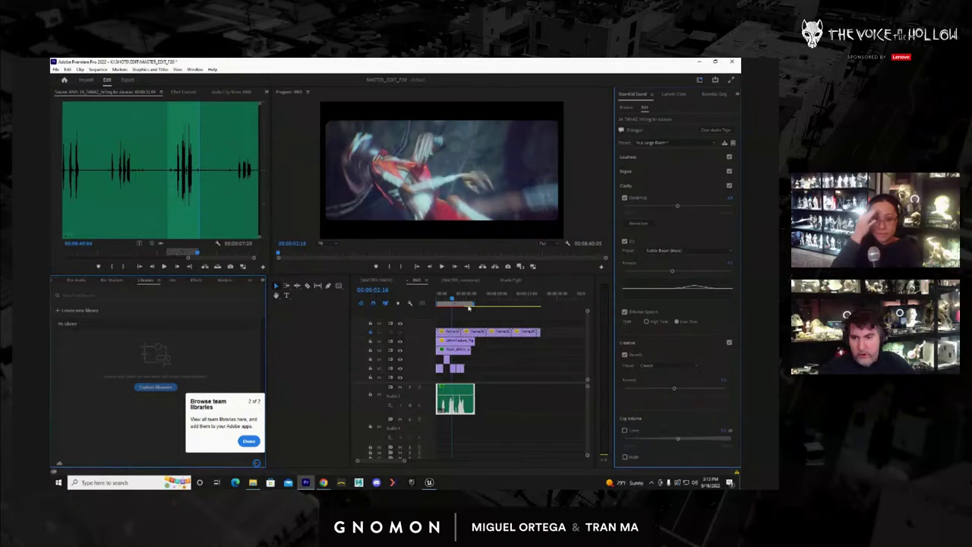
key("space")
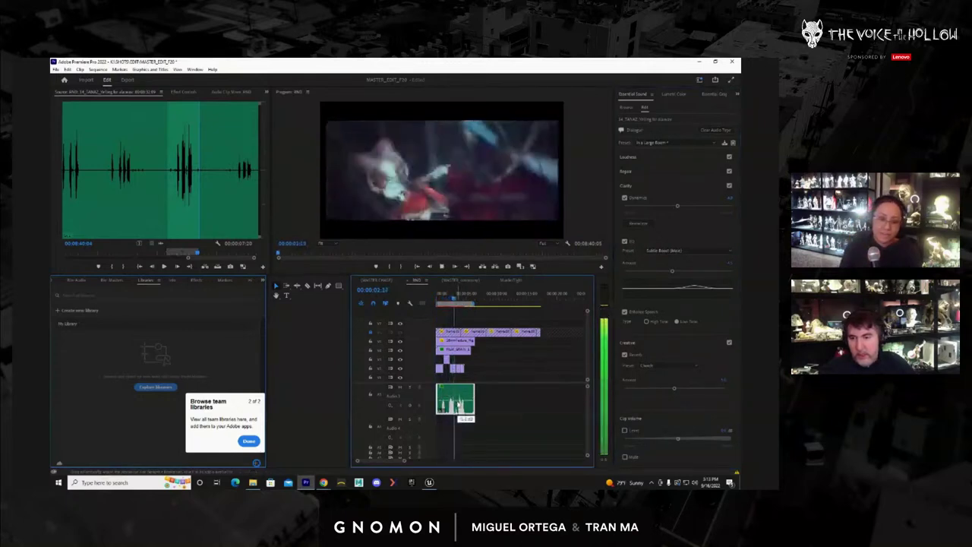
left_click(437, 299)
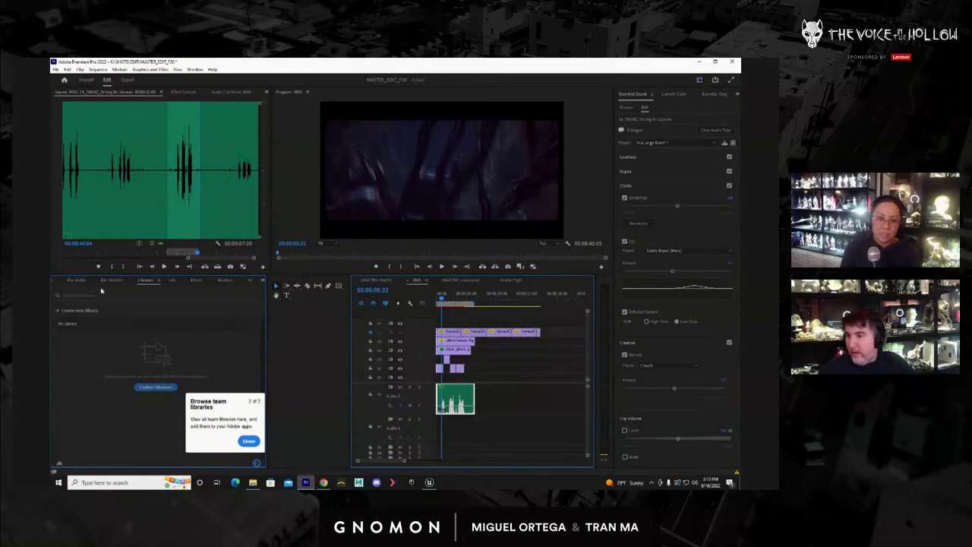
Place the marked music passage on the audio track beneath the yelling clip from the sequence start, and play the mix
left_click(199, 281)
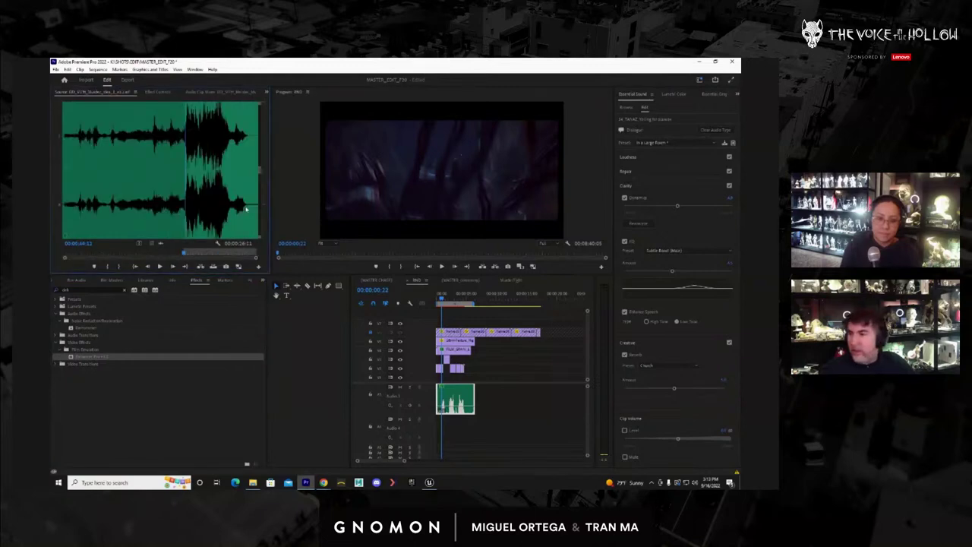
left_click_drag(161, 241, 444, 426)
key("space")
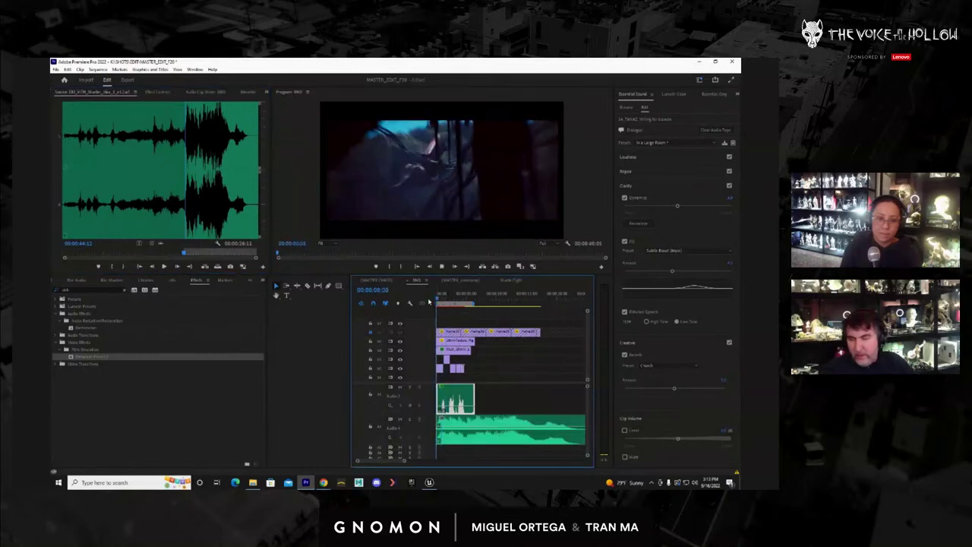
key("ctrl+grave")
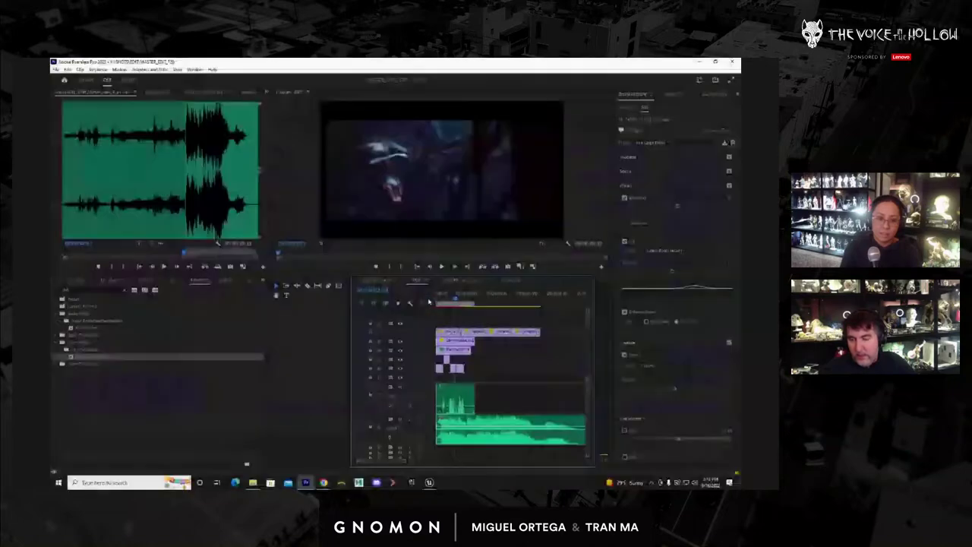
left_click(455, 390)
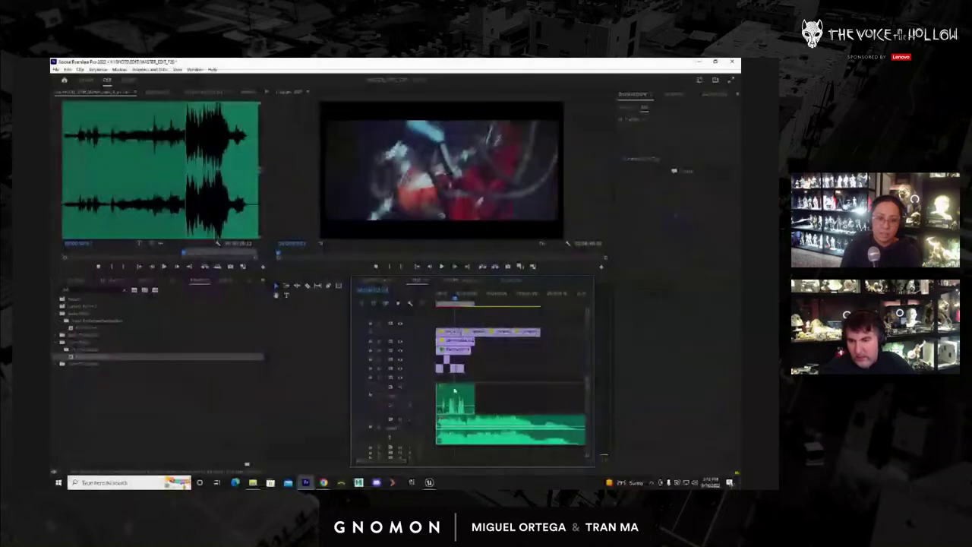
Adjust the yelling clip's volume level on the timeline and play the mix from the sequence start
left_click_drag(451, 409, 457, 417)
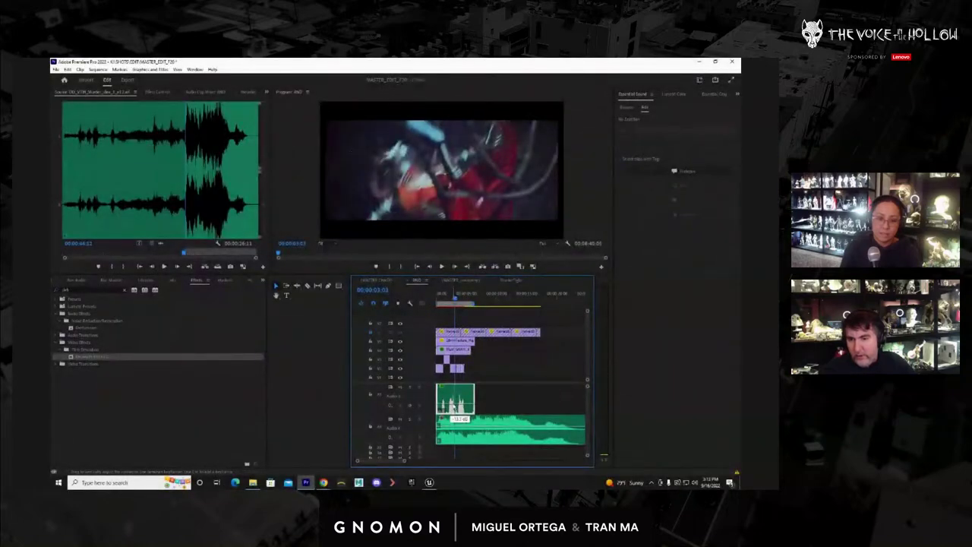
left_click_drag(446, 298, 436, 299)
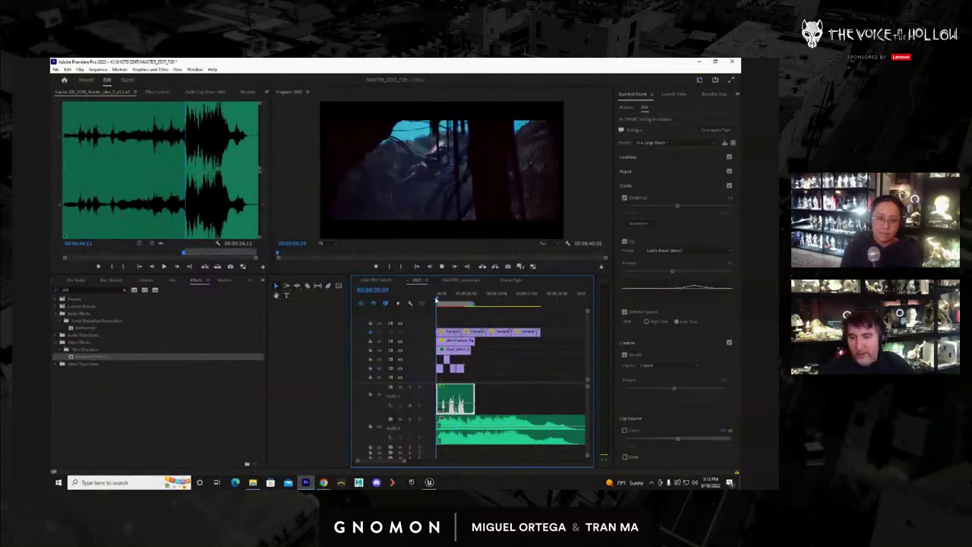
key("space")
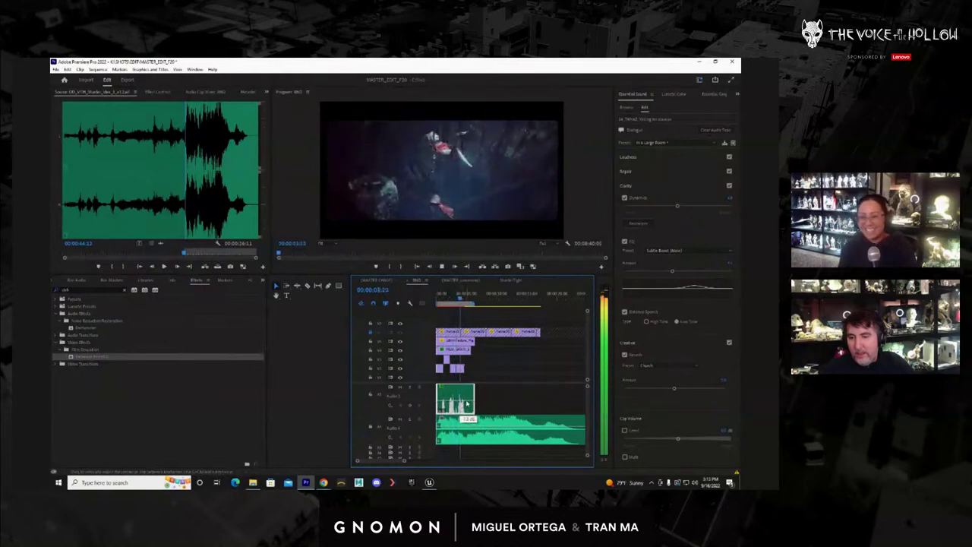
left_click(439, 301)
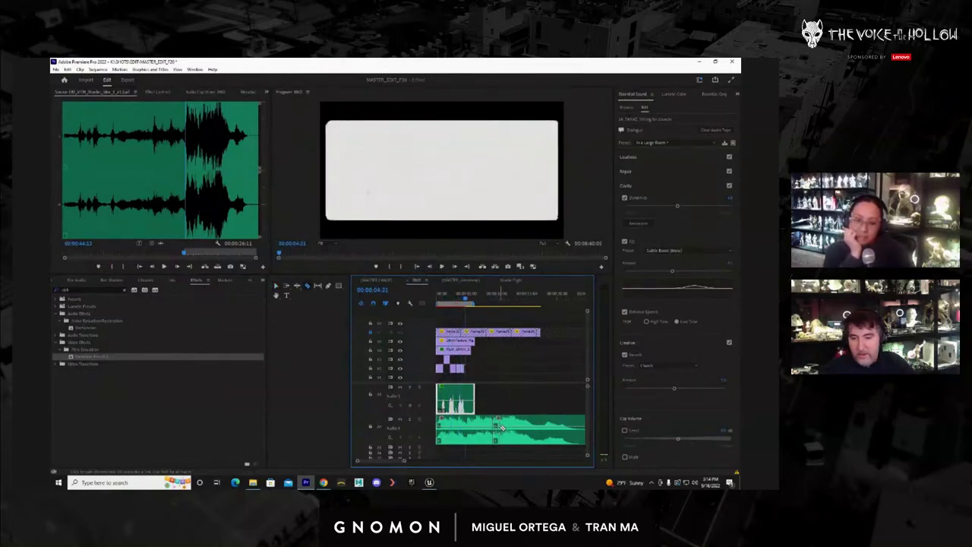
Cut the music clip, move its later part to the sequence start over the opening portion, and play the result in full screen
left_click_drag(488, 437, 445, 439)
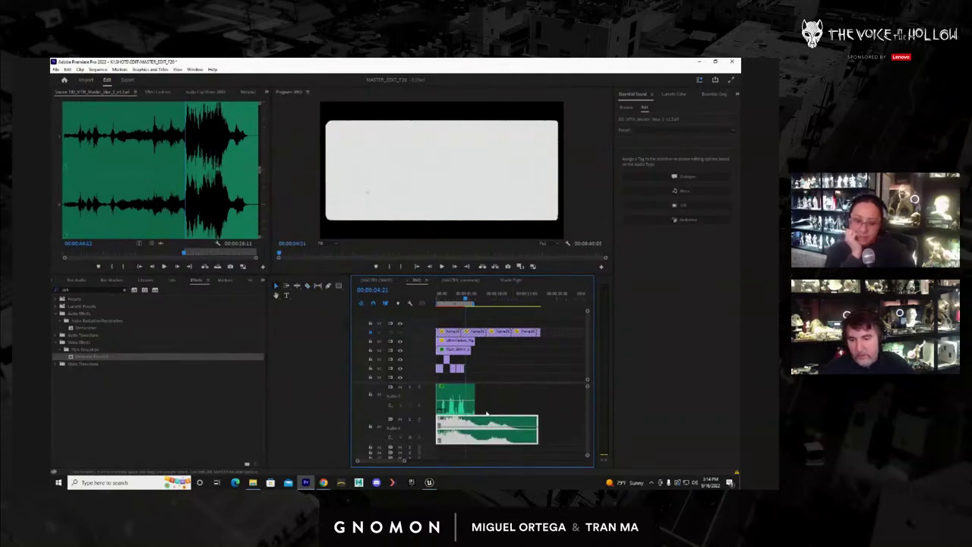
left_click_drag(450, 297, 428, 298)
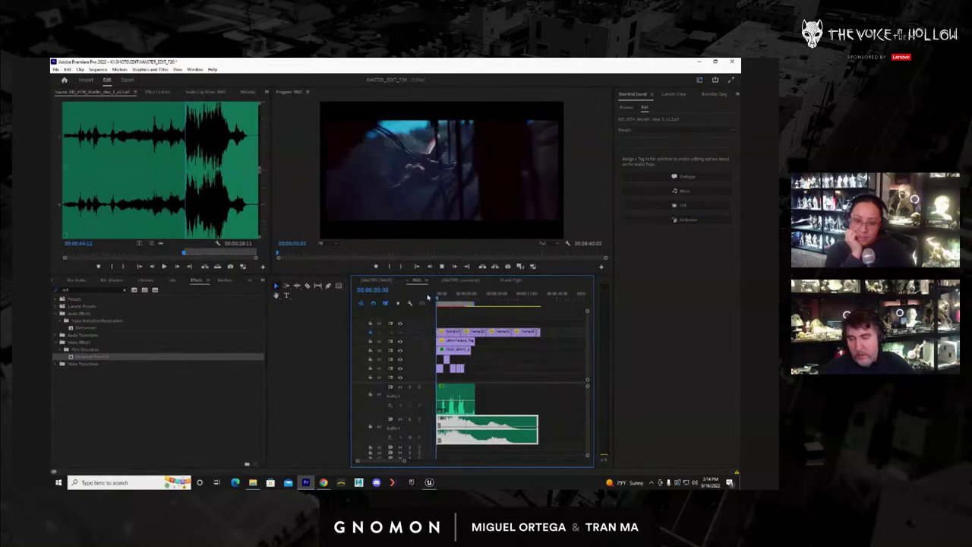
key("space")
key("ctrl+grave")
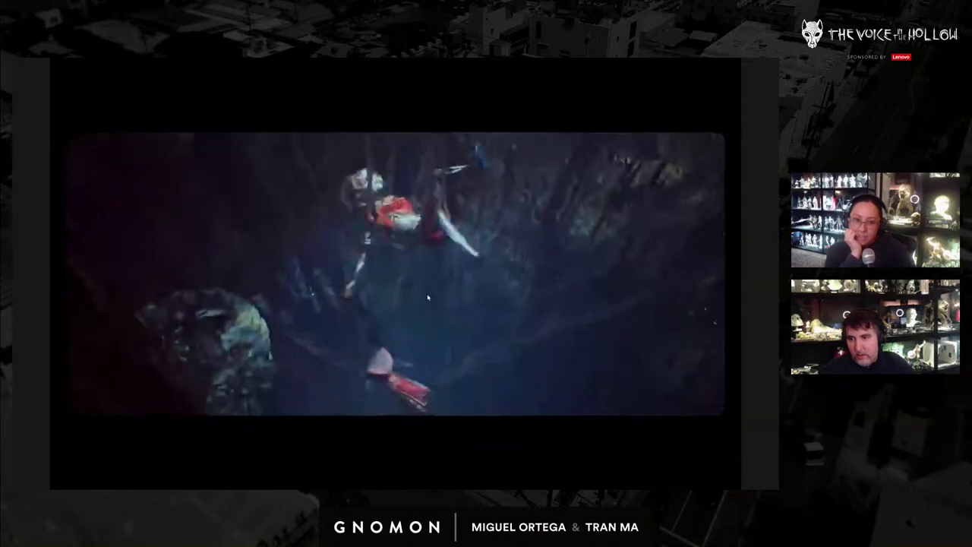
key("Escape")
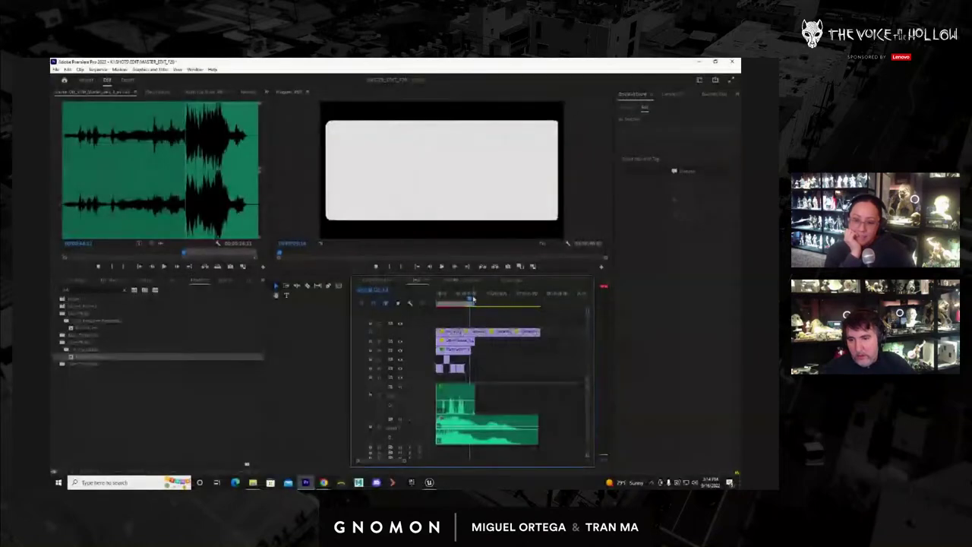
Trim the silent lead-in from the yelling clip, shift the remainder to the sequence start, and play it in full screen
left_click_drag(466, 299, 437, 302)
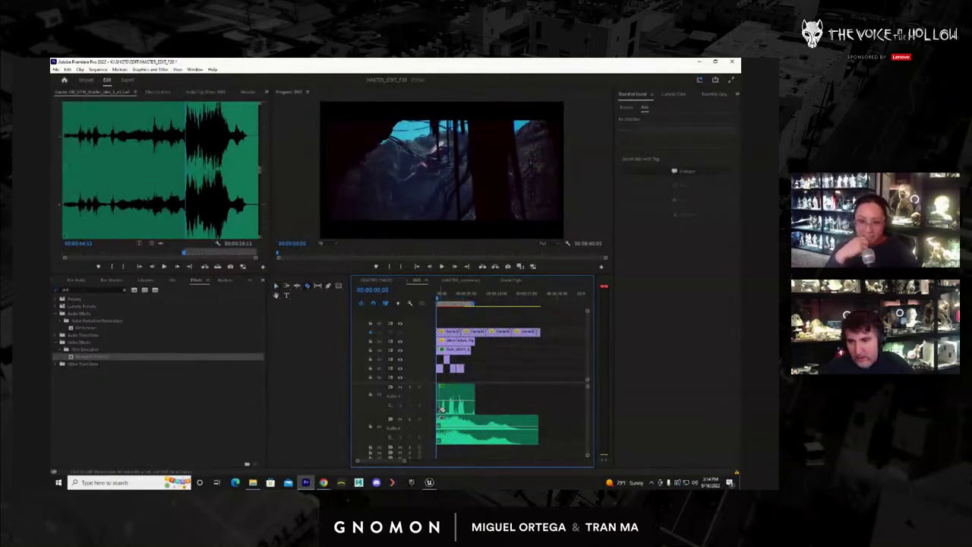
left_click(438, 410)
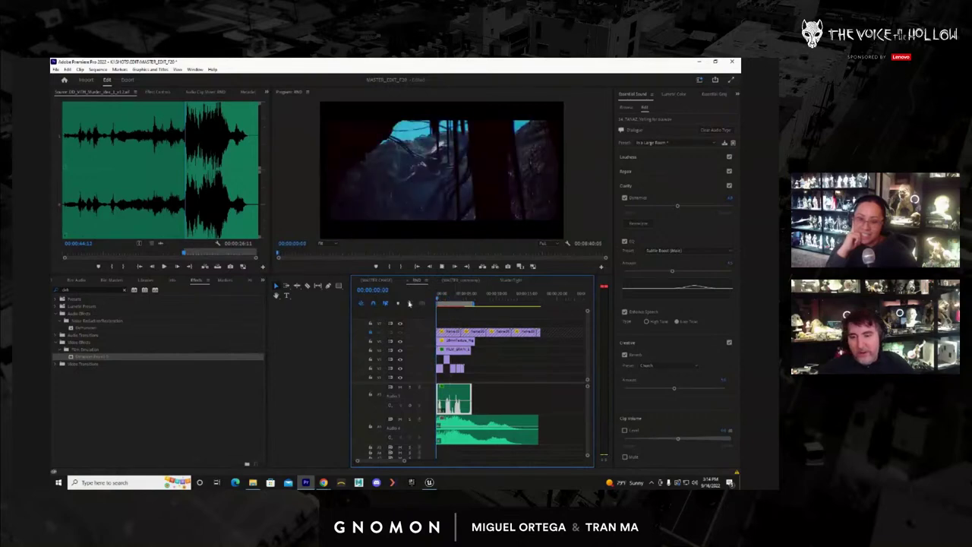
key("ctrl+grave")
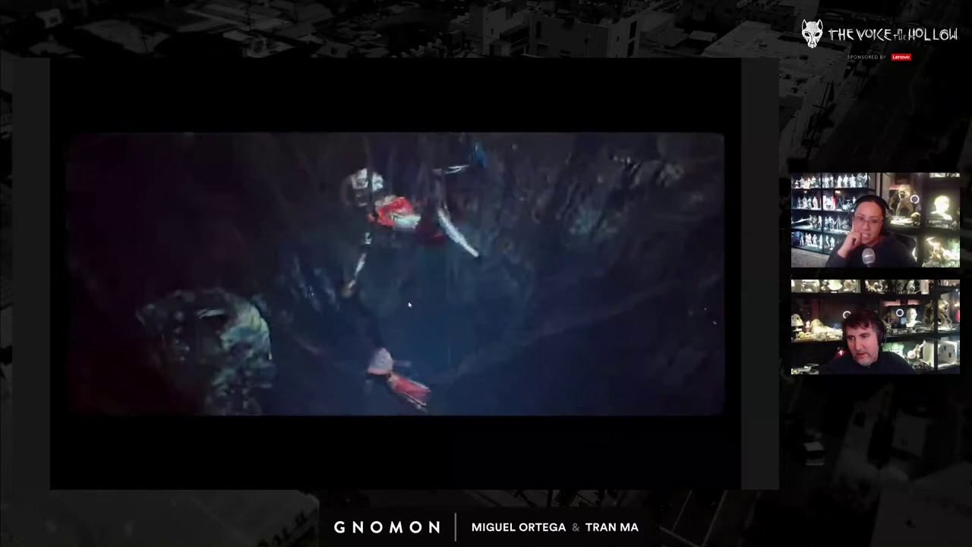
key("Escape")
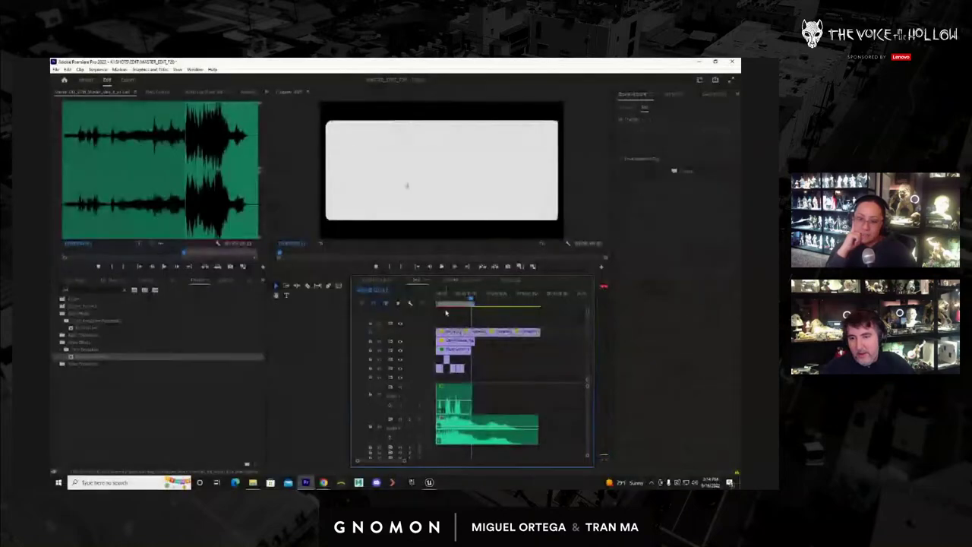
Play the falling sequence in full screen from the start to review the picture, yells, and music together
left_click_drag(472, 299, 421, 297)
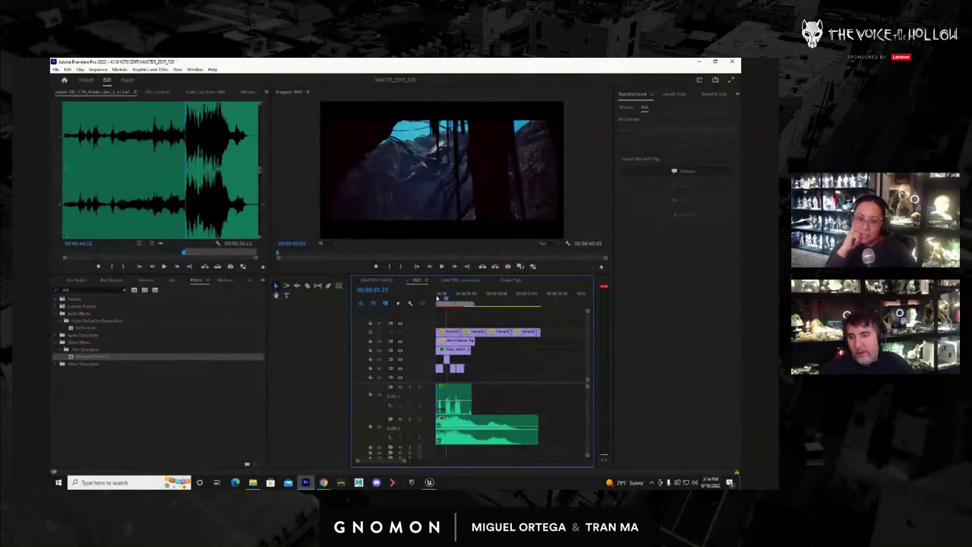
key("ctrl+grave")
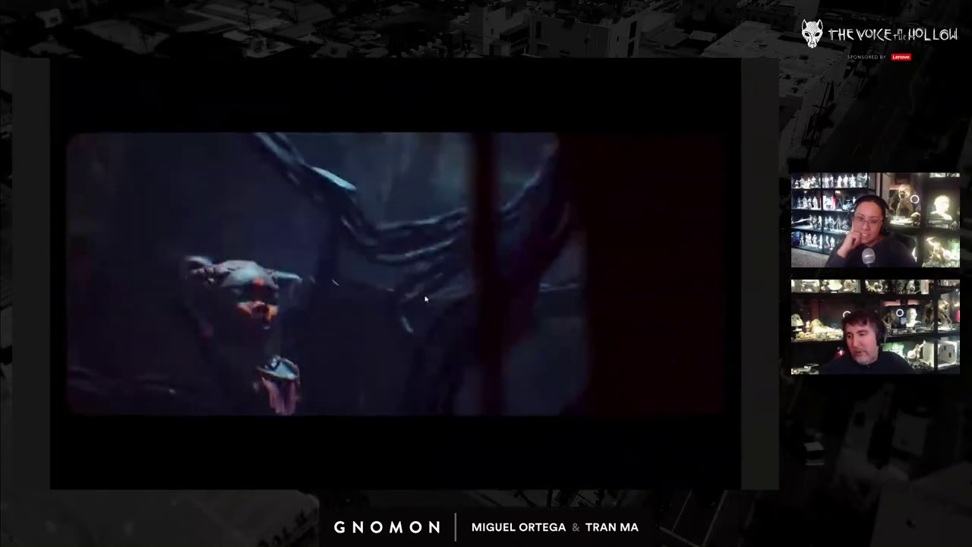
key("Escape")
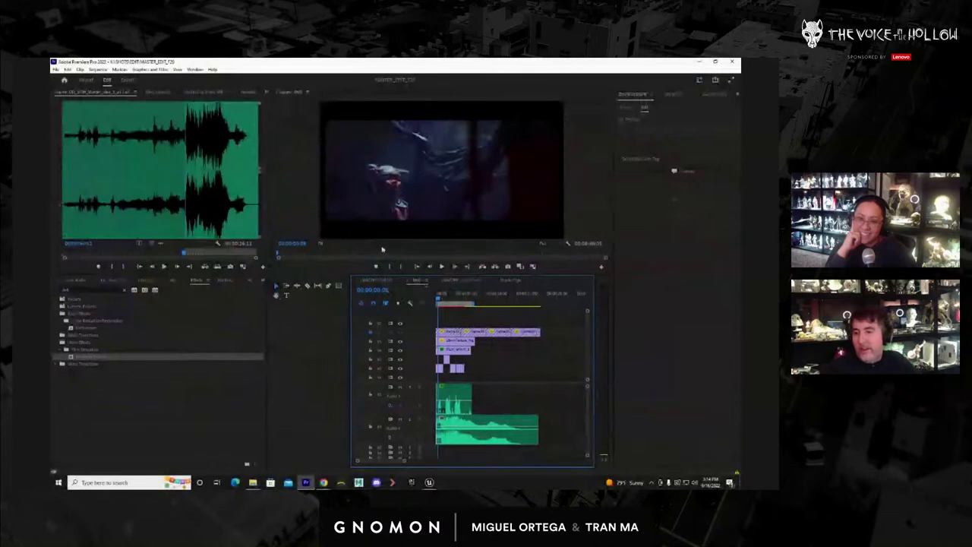
left_click_drag(454, 302, 411, 296)
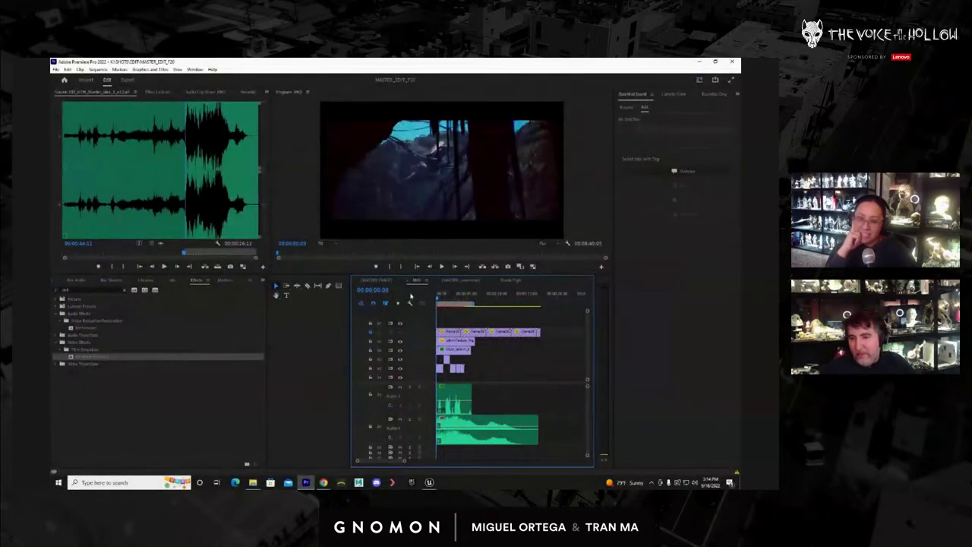
key("ctrl+grave")
key("space")
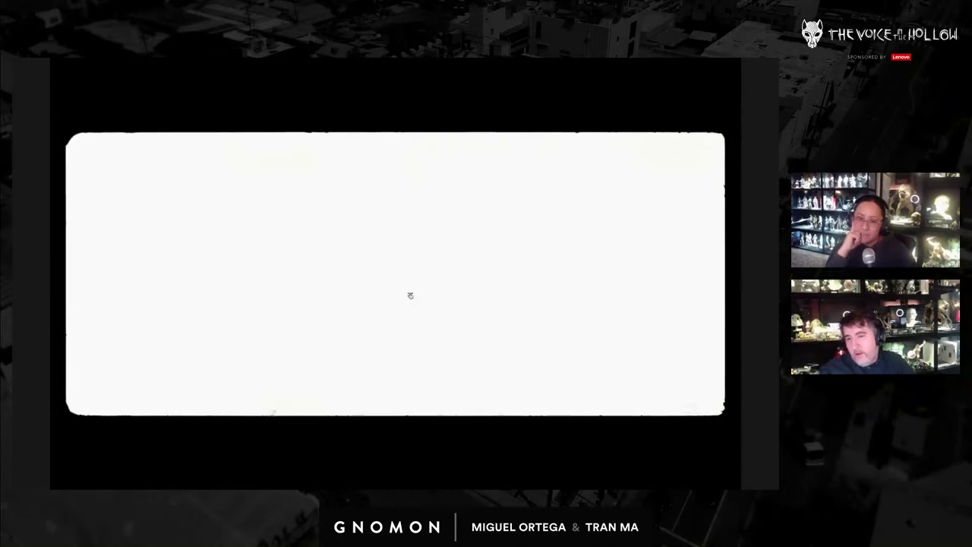
key("Escape")
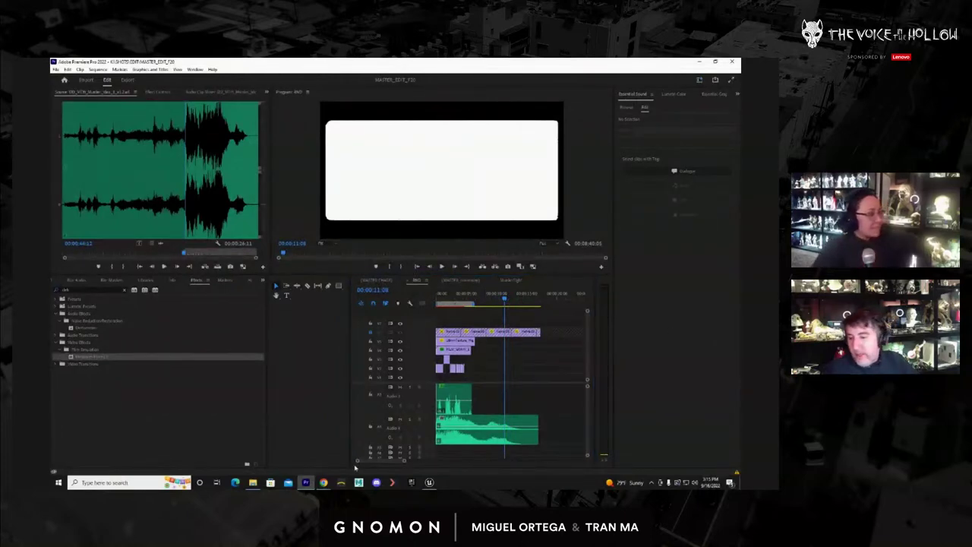
Switch to the Restream Studio browser window, read the live chat messages, and move the window back off the editing screen
left_click(323, 483)
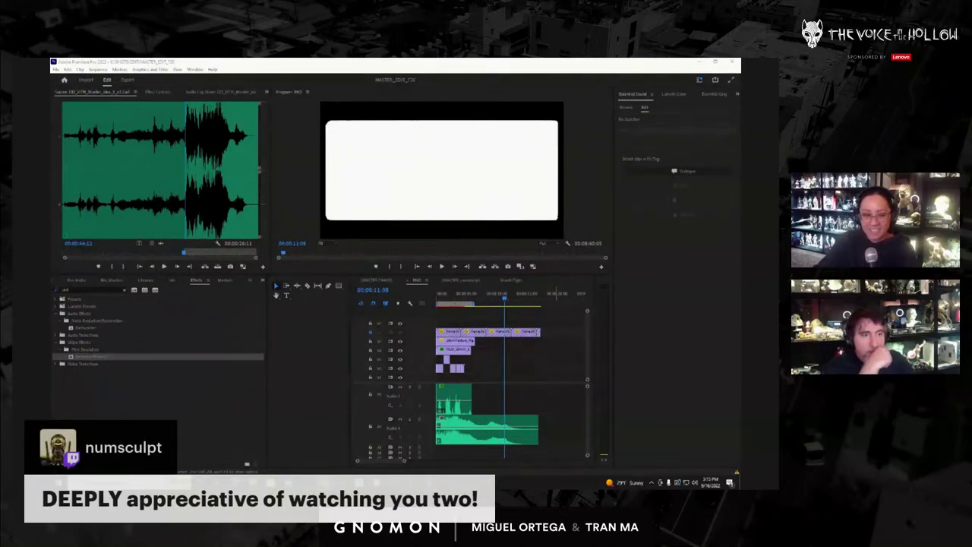
left_click_drag(739, 127, 496, 91)
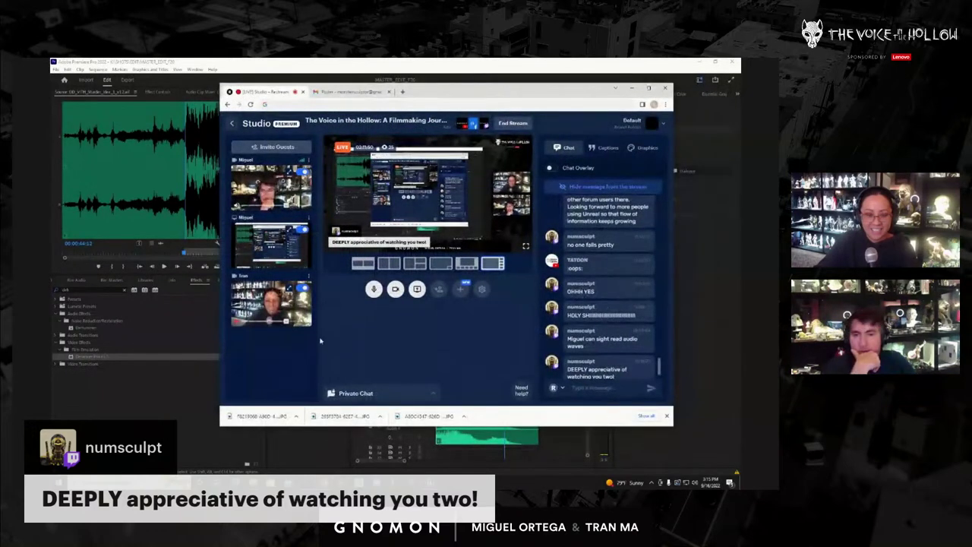
mouse_move(582, 304)
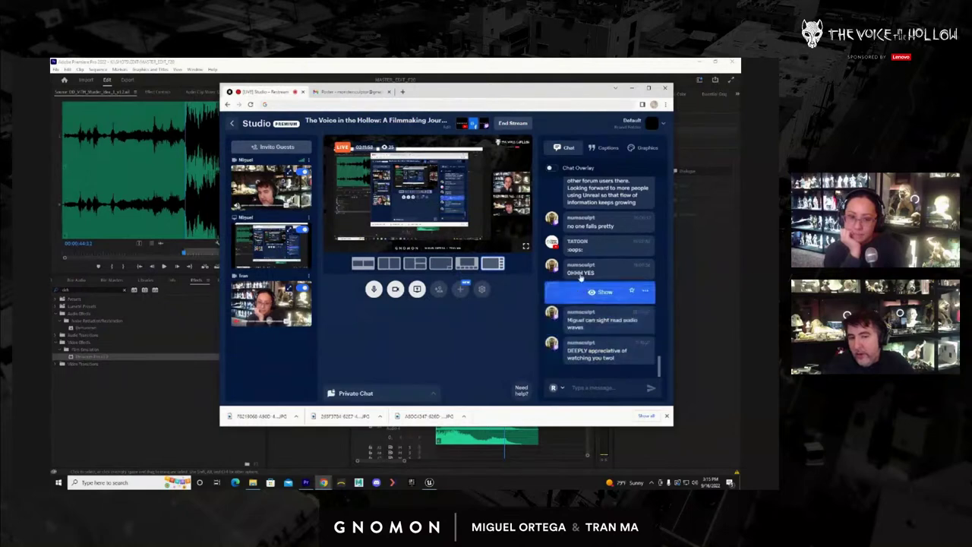
mouse_move(587, 245)
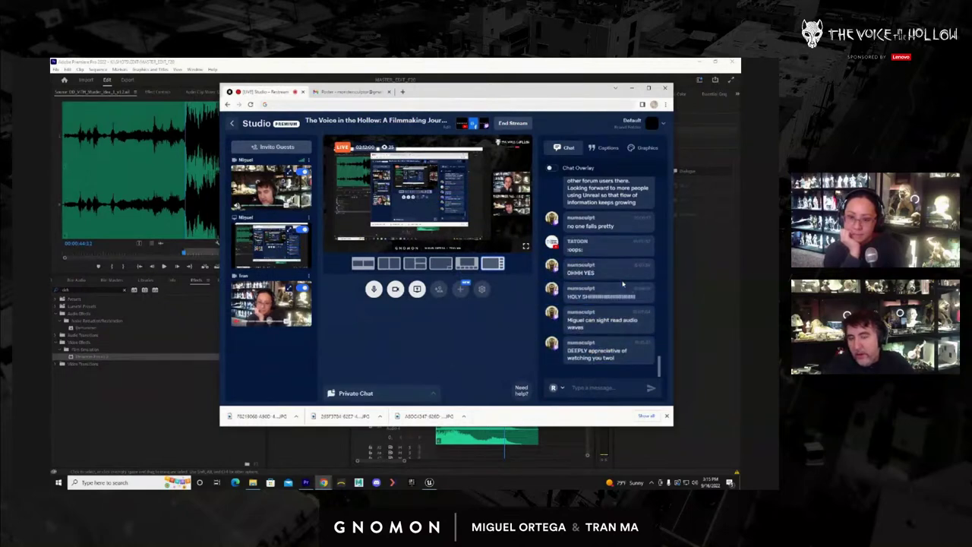
scroll(624, 311, "up", 2)
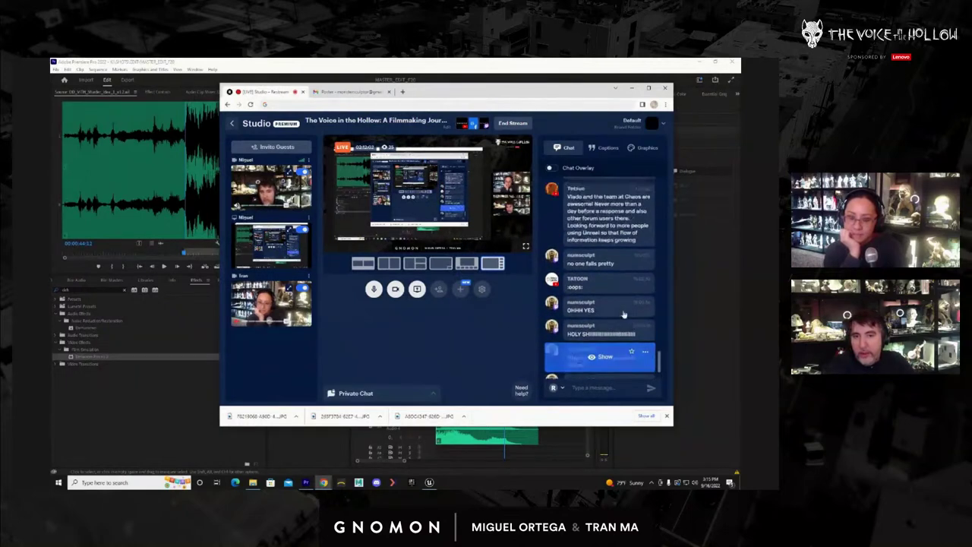
scroll(624, 315, "down", 3)
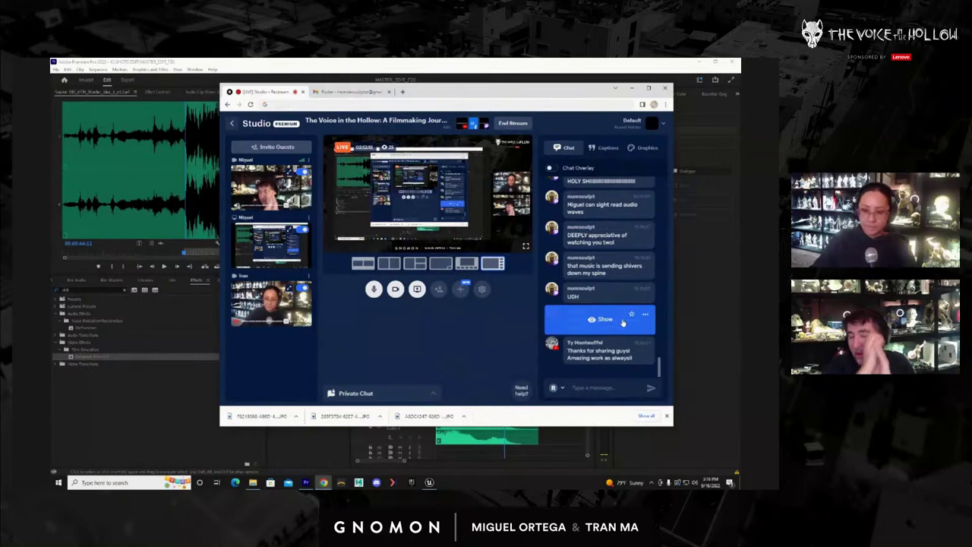
left_click_drag(468, 89, 740, 118)
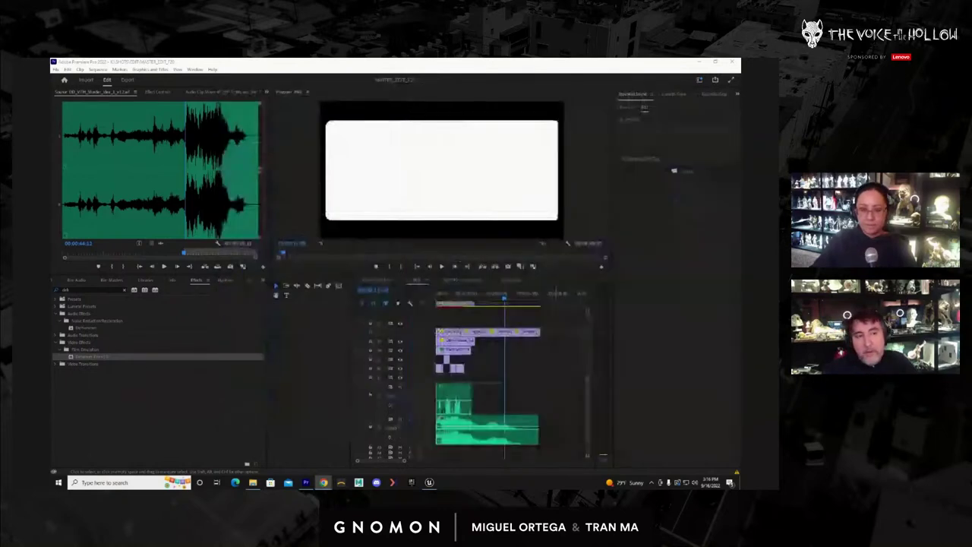
Look through the MASTER CHASE and fight sequences, and return to the start of the falling sequence
left_click(384, 280)
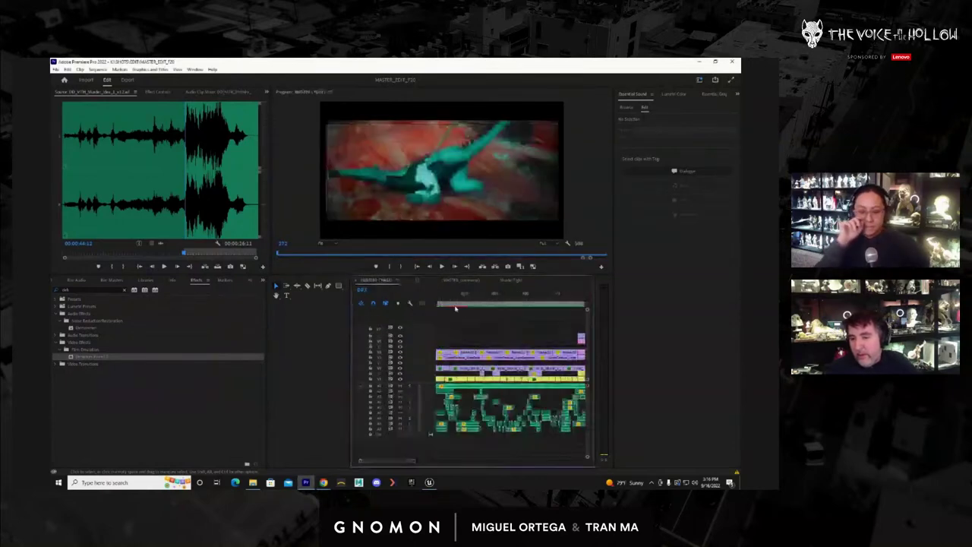
left_click_drag(524, 295, 540, 295)
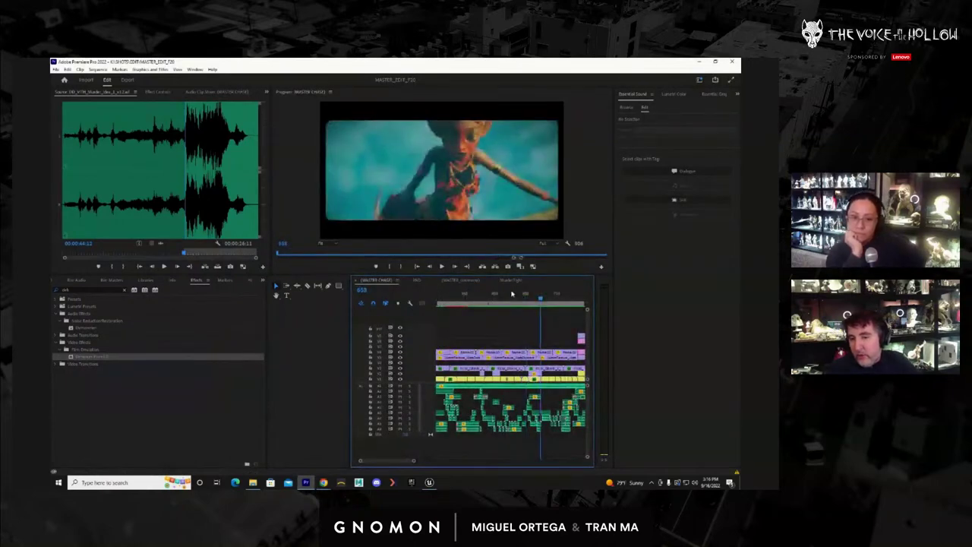
left_click(510, 280)
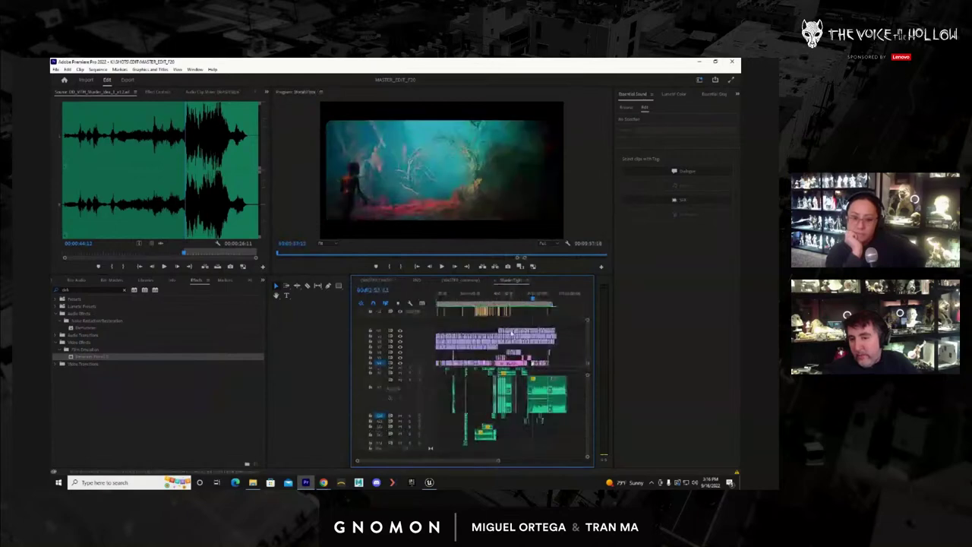
left_click(529, 295)
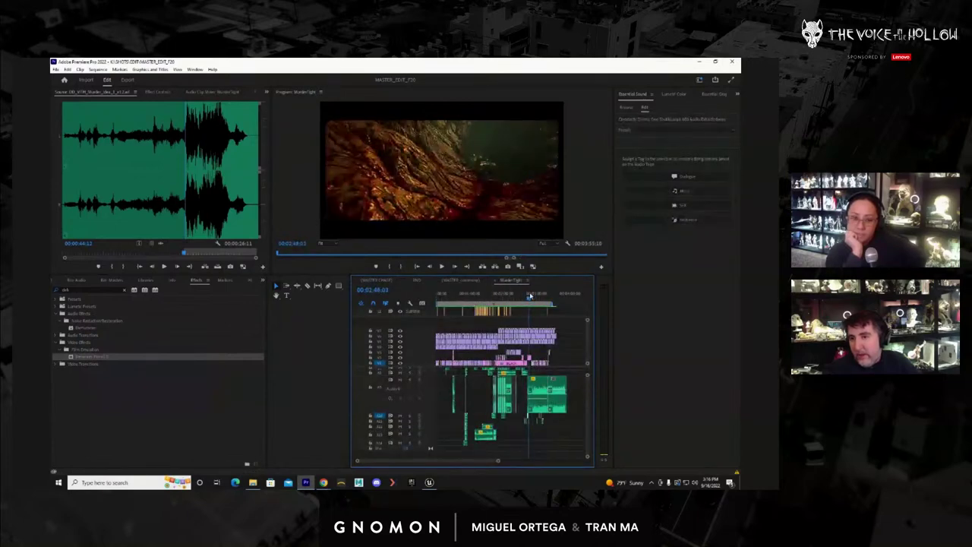
left_click_drag(530, 296, 532, 296)
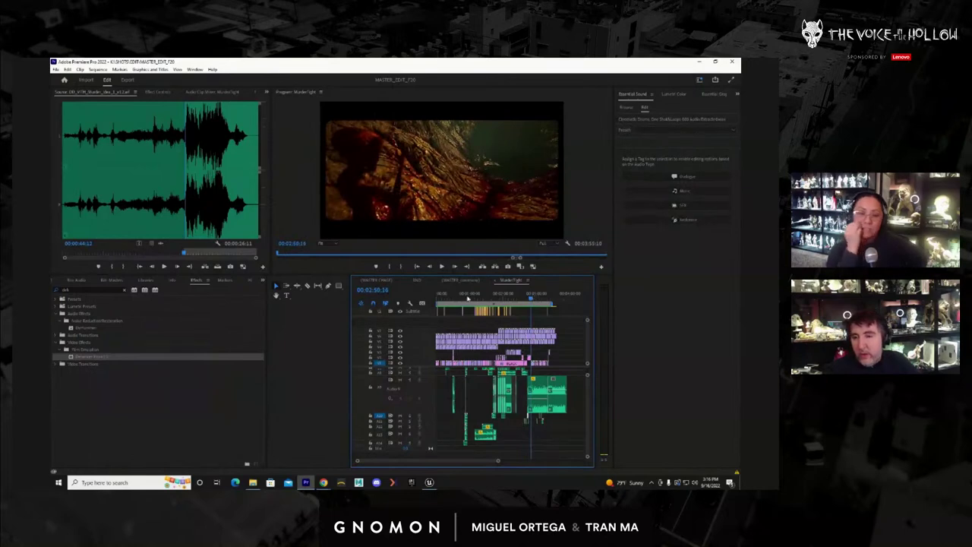
left_click(417, 281)
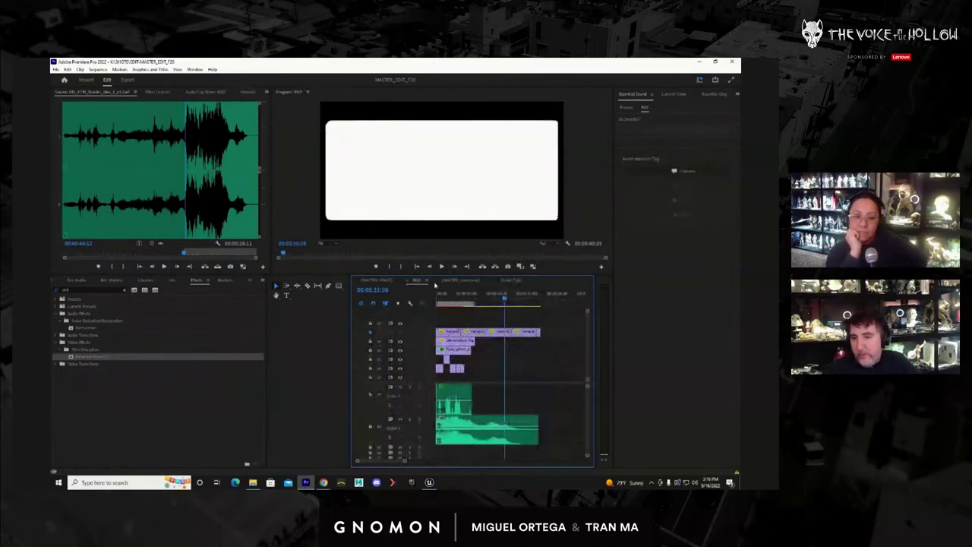
left_click_drag(454, 296, 435, 297)
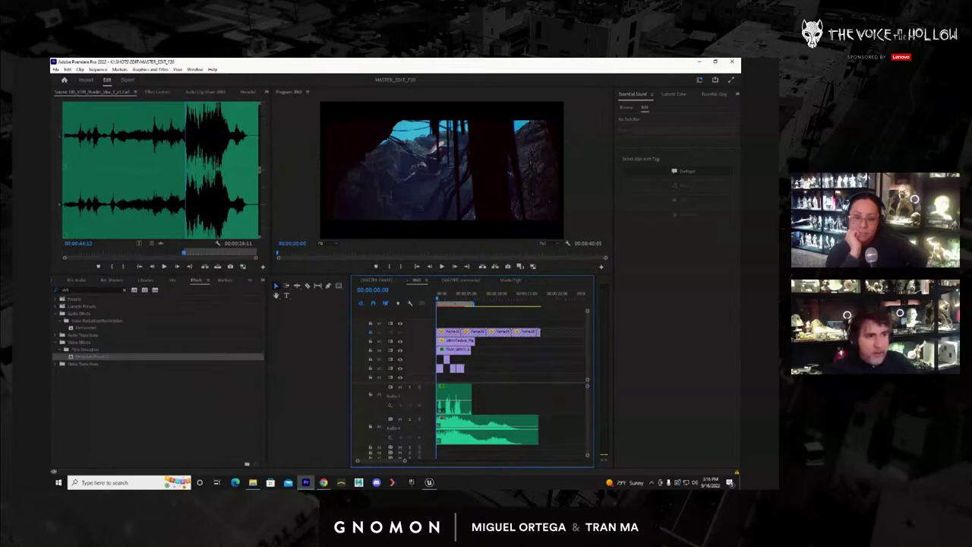
Switch to the Motion Array browser window and open the sound effects category of the "vines" search results
key("alt+Tab")
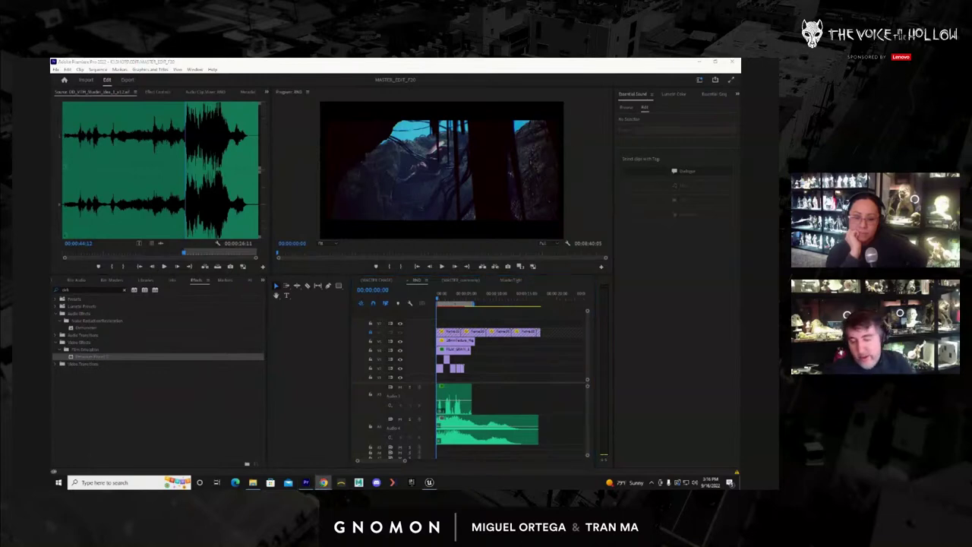
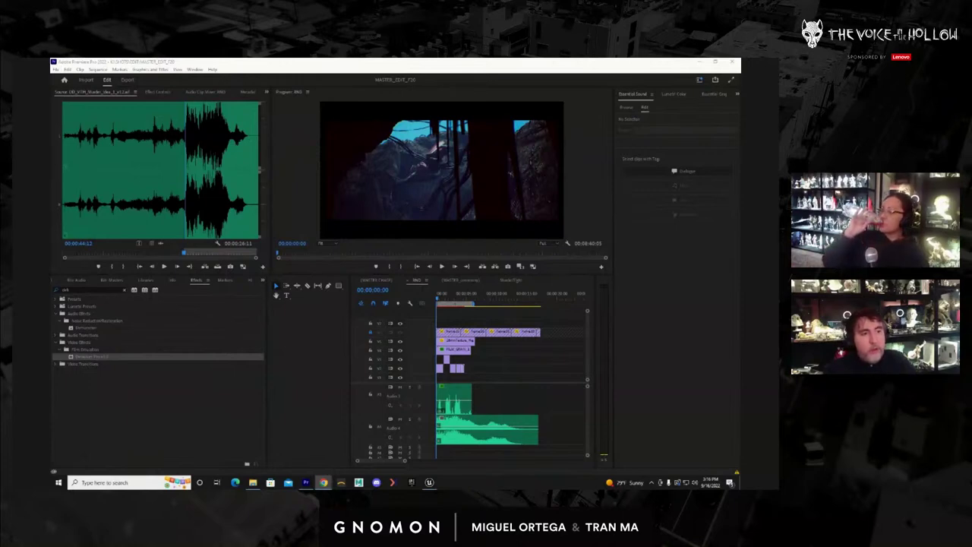
left_click_drag(182, 486, 372, 114)
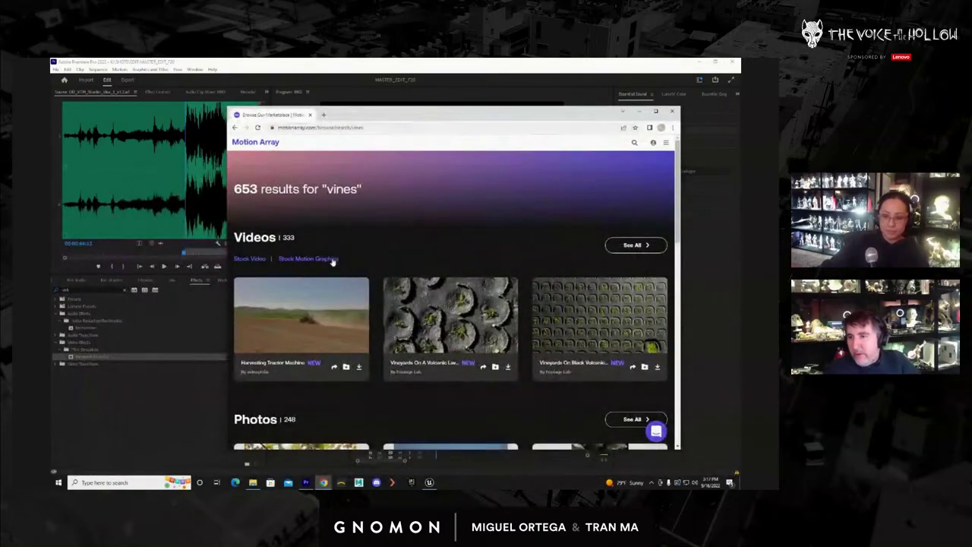
scroll(435, 230, "down", 4)
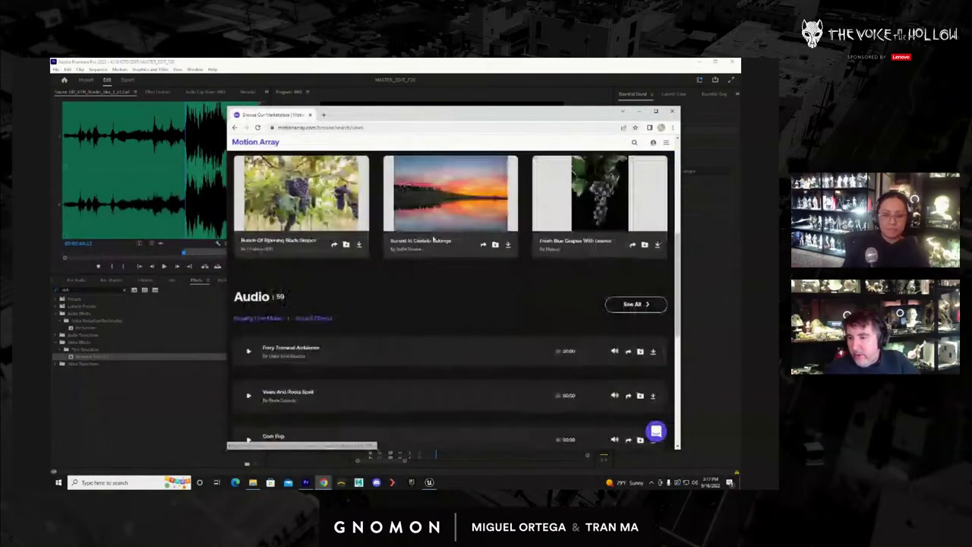
left_click(318, 319)
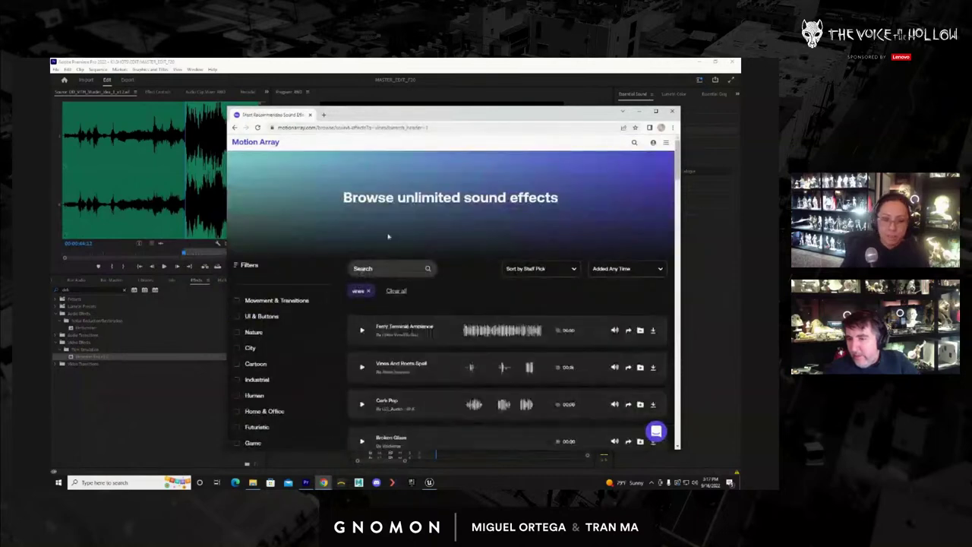
Browse the list of vines sound effects, and move the browser window back off the editing screen
scroll(388, 237, "down", 3)
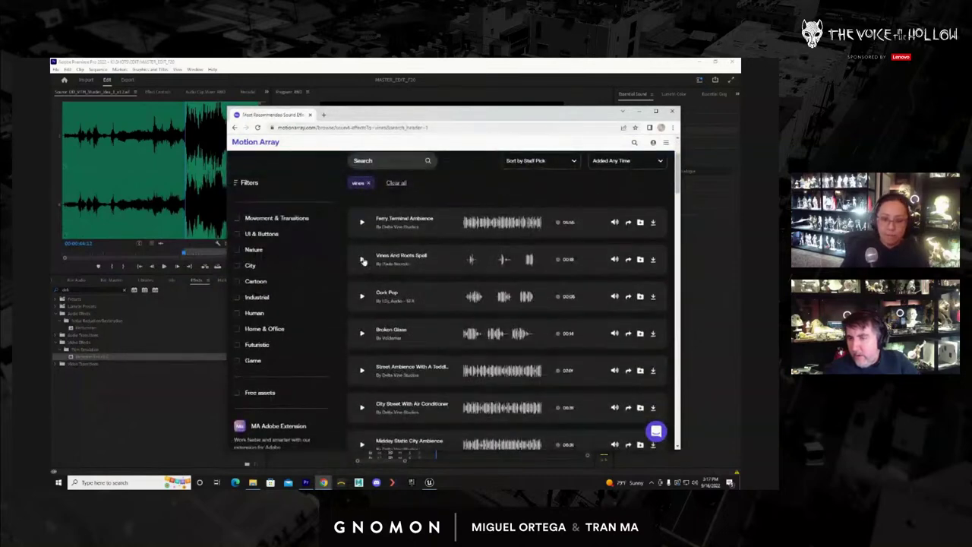
scroll(405, 284, "down", 3)
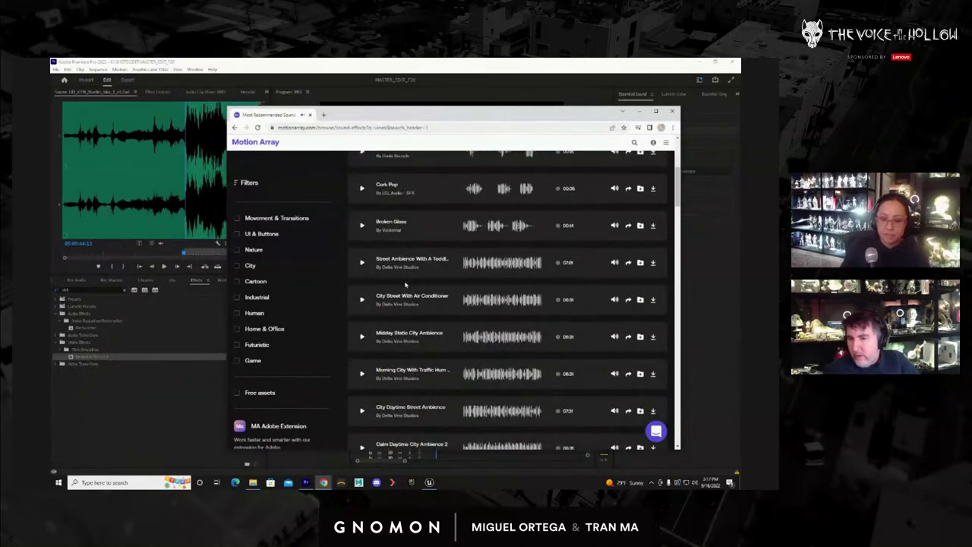
scroll(405, 284, "down", 2)
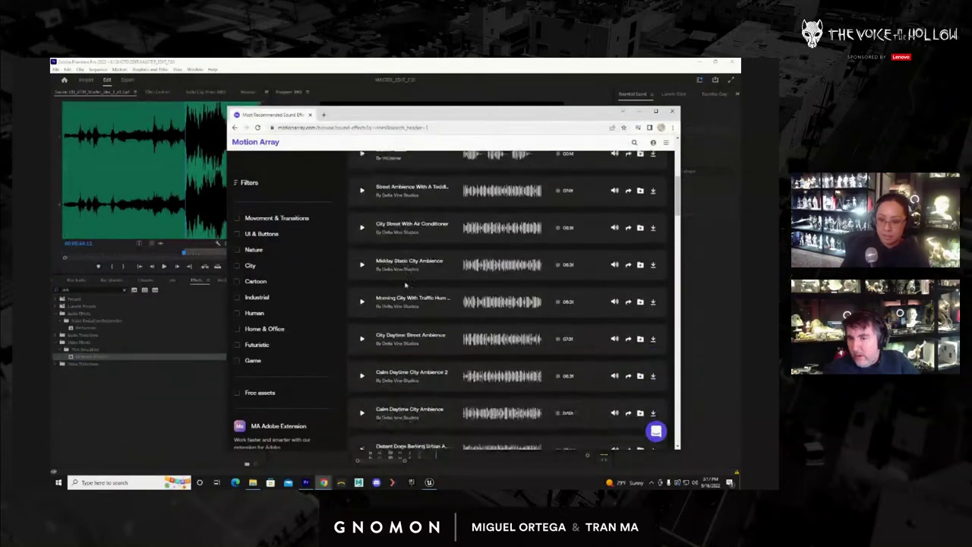
scroll(405, 283, "down", 6)
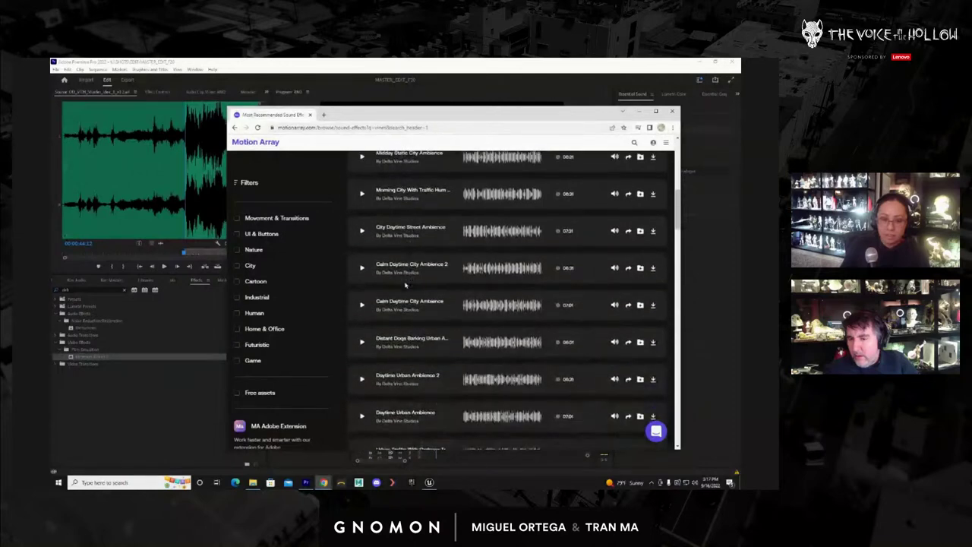
scroll(404, 284, "down", 3)
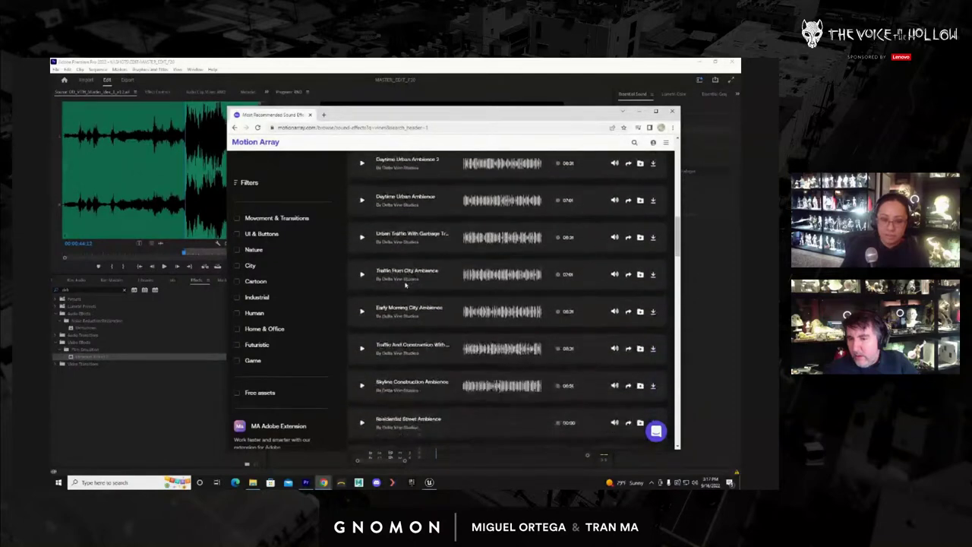
scroll(404, 284, "down", 4)
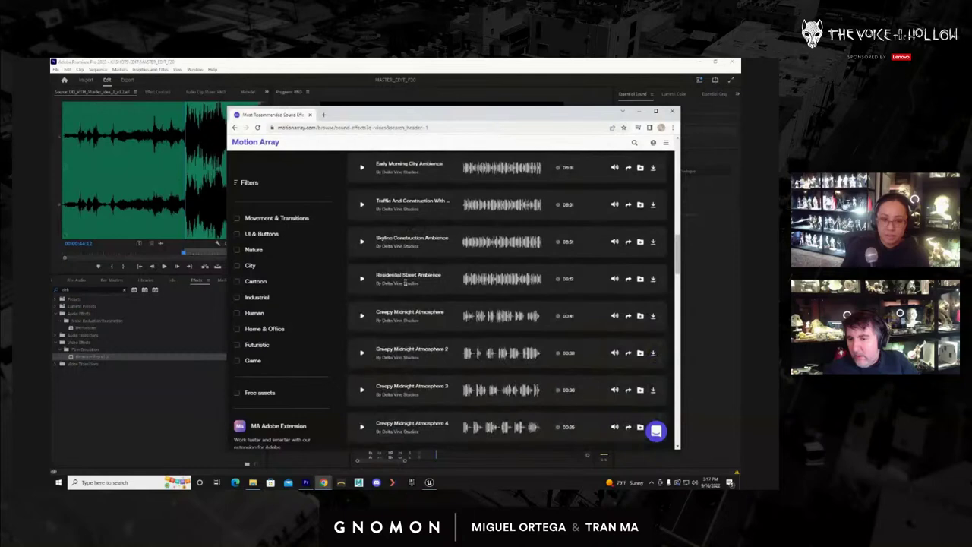
scroll(405, 283, "down", 4)
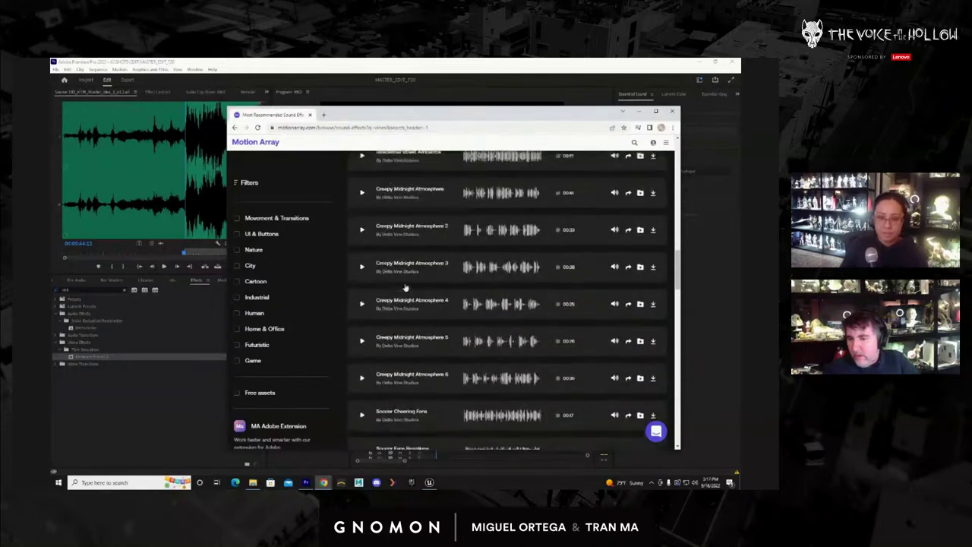
scroll(404, 290, "up", 10)
scroll(404, 289, "up", 10)
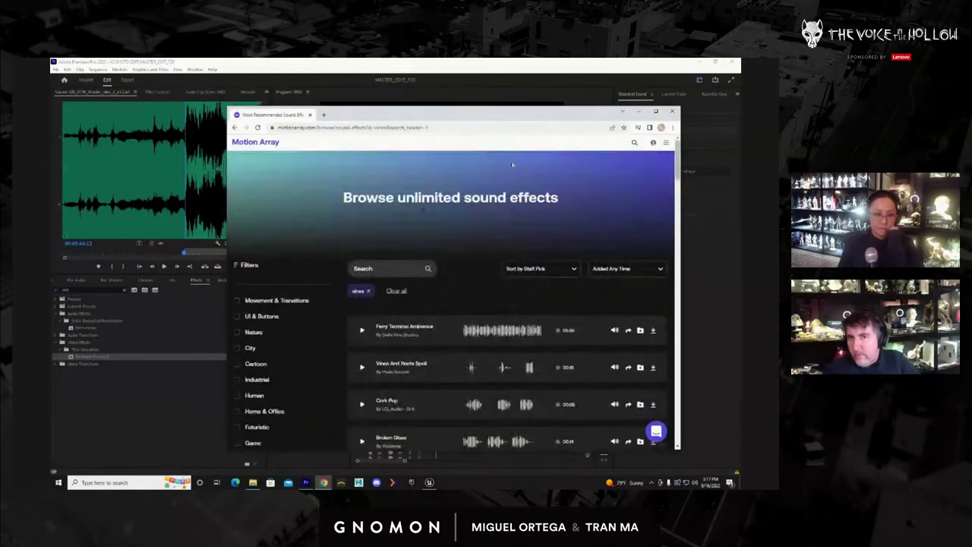
left_click_drag(605, 114, 740, 113)
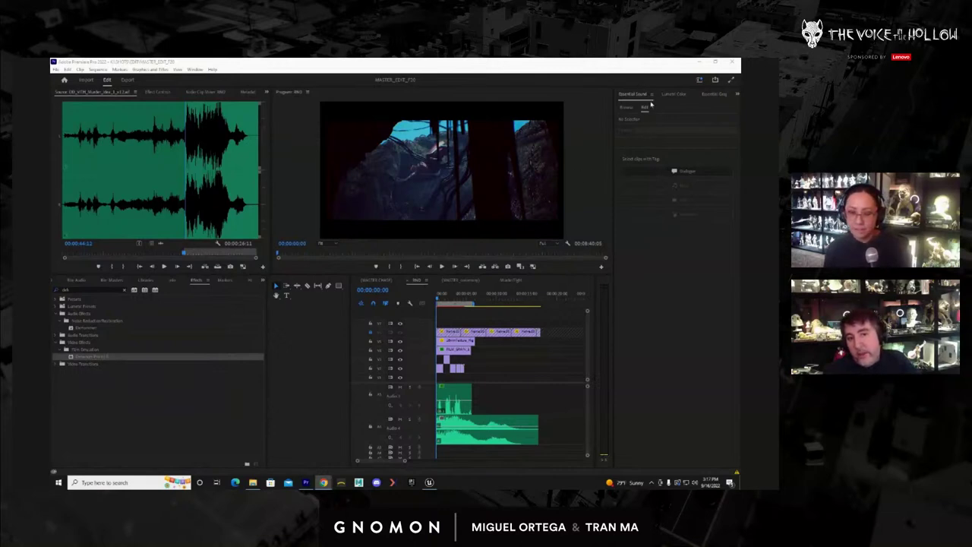
left_click(684, 311)
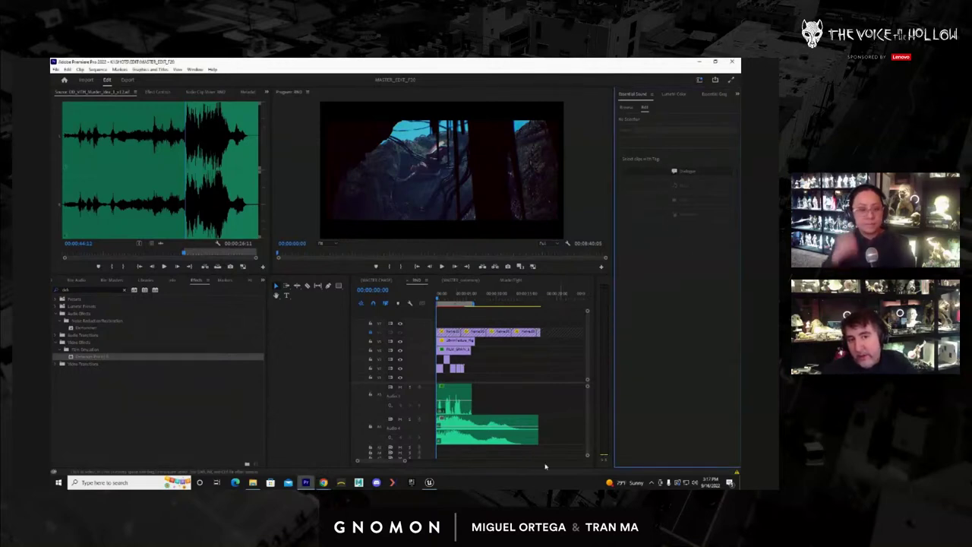
left_click(482, 441)
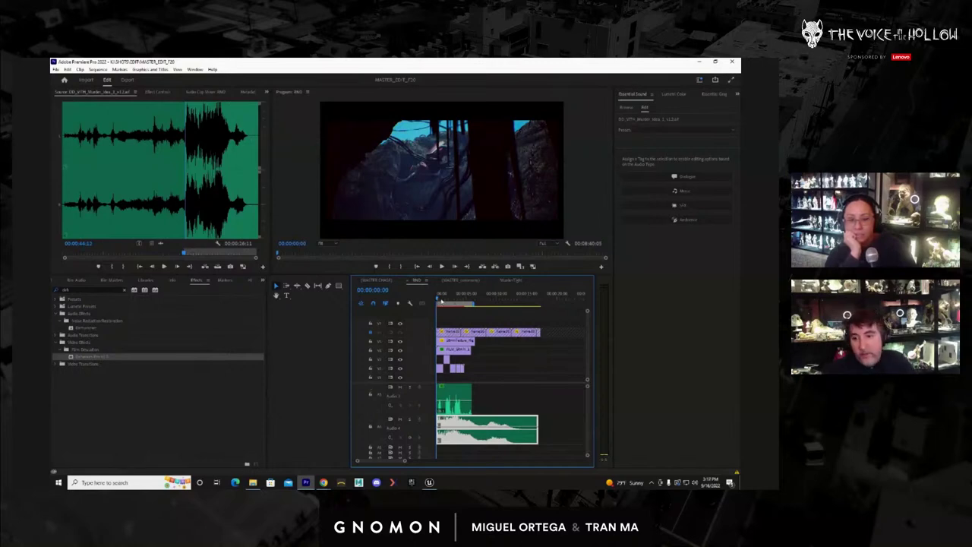
left_click_drag(454, 298, 435, 303)
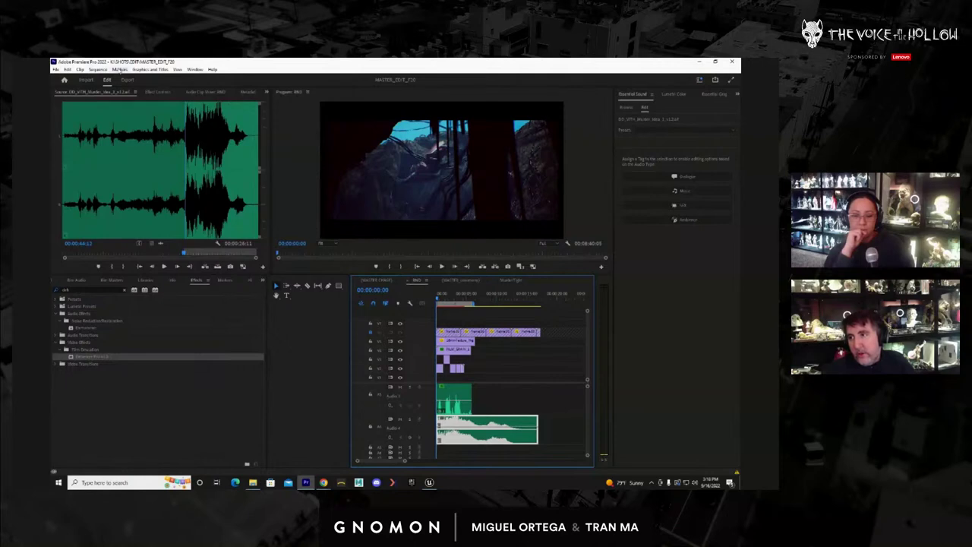
left_click_drag(457, 298, 424, 298)
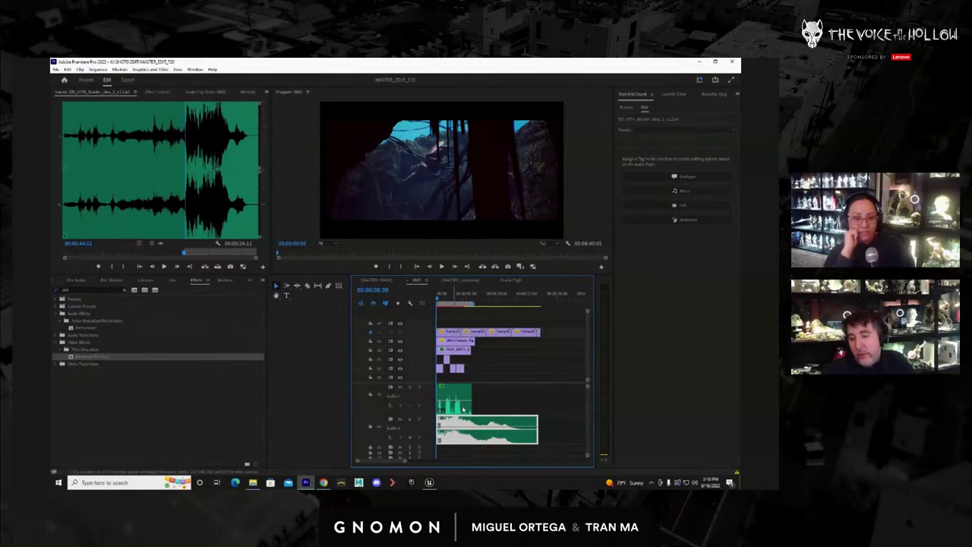
left_click_drag(547, 396, 469, 444)
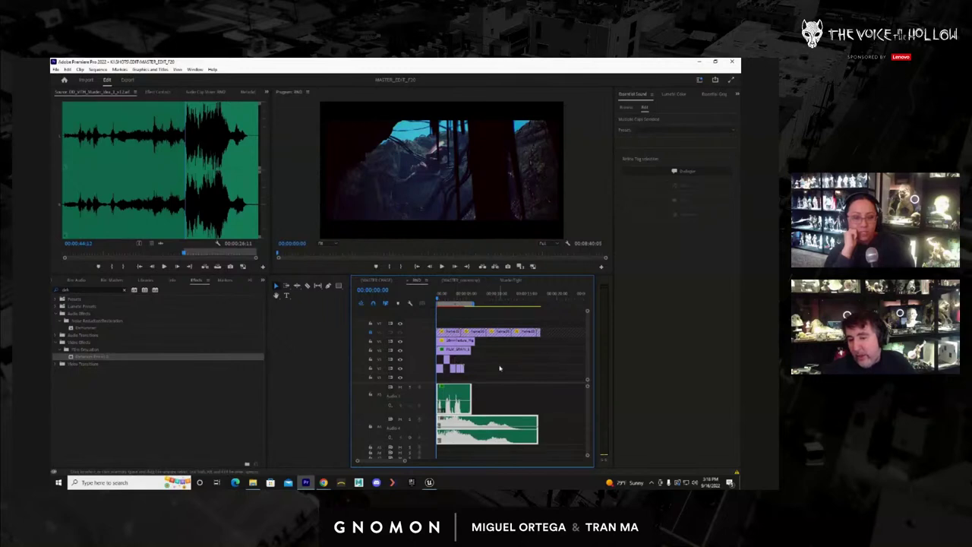
left_click(555, 355)
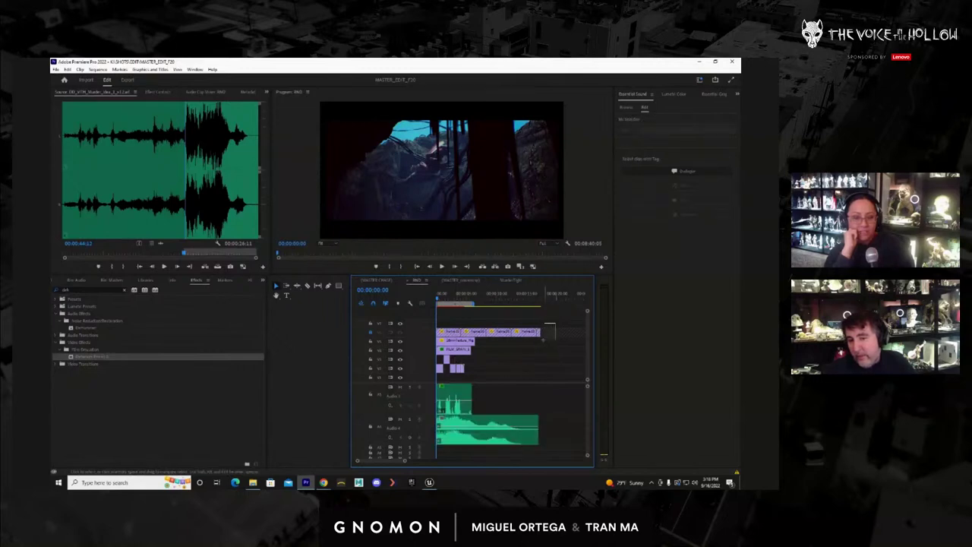
left_click_drag(549, 328, 436, 379)
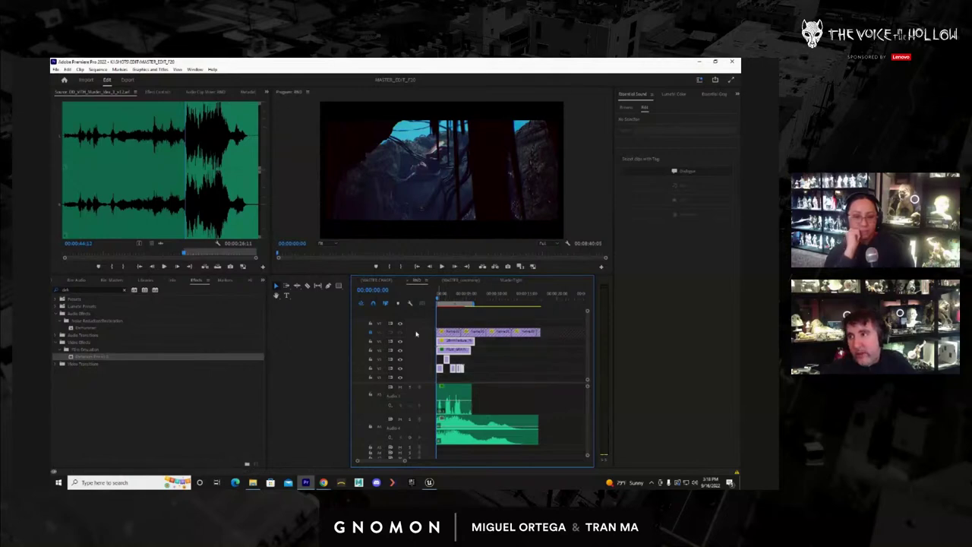
left_click(526, 358)
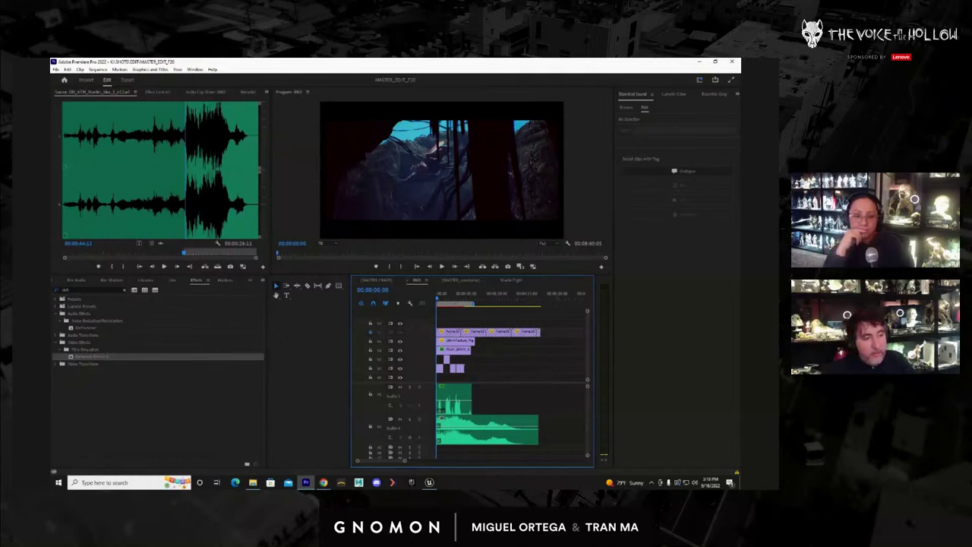
Solo the music track and play the falling sequence from the start to hear the music alone
left_click(451, 402)
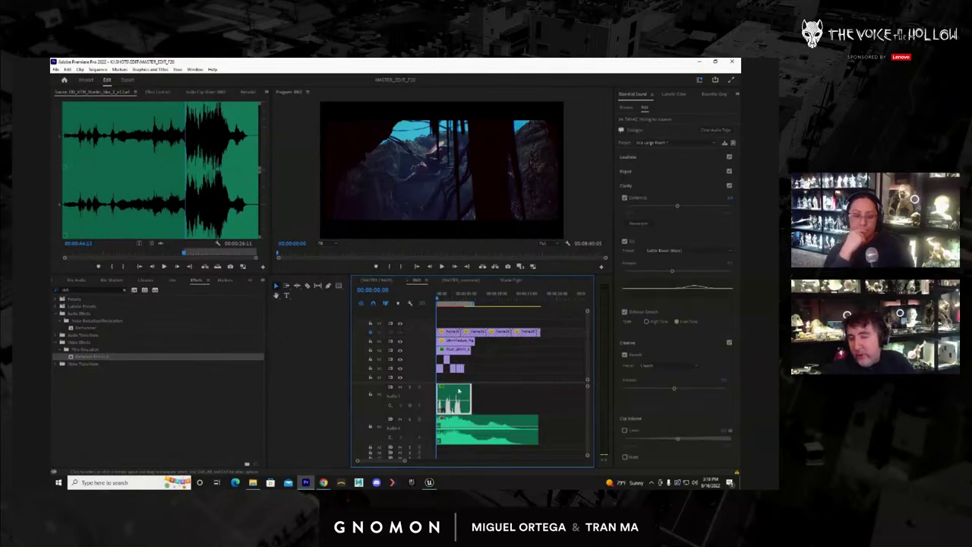
left_click(409, 419)
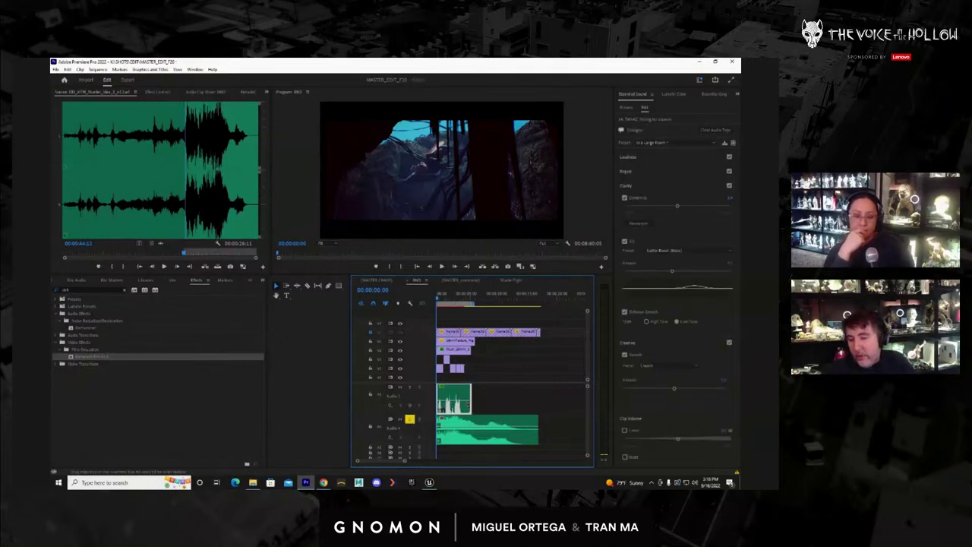
left_click(454, 396)
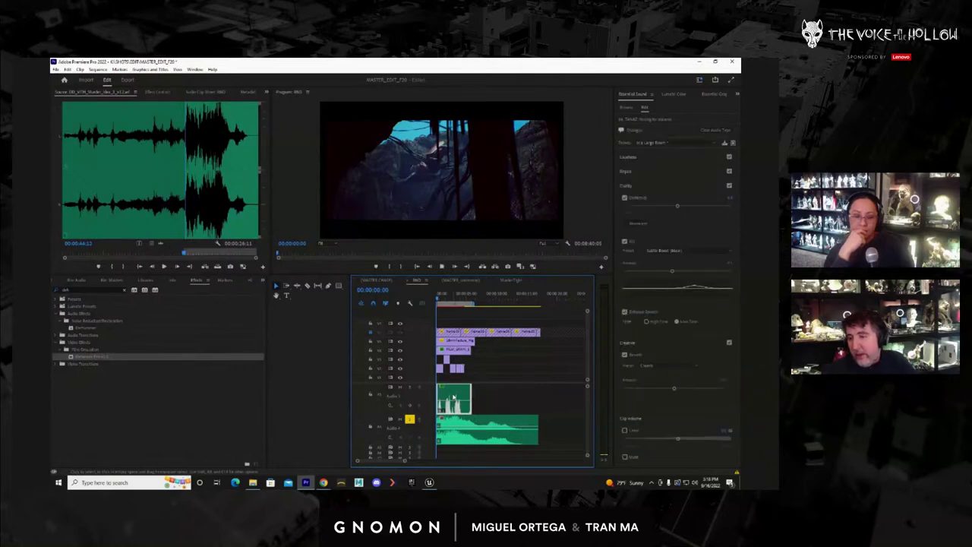
key("space")
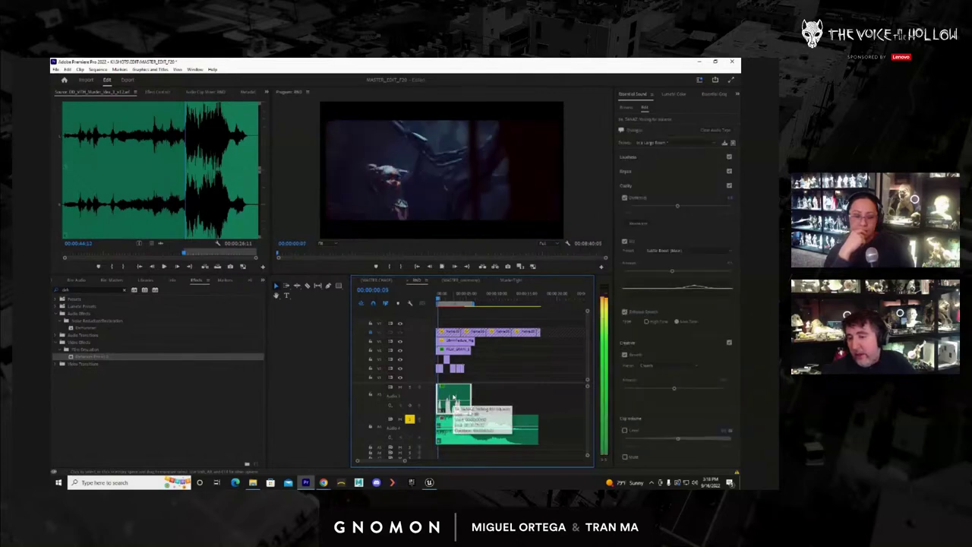
Mute the music track, solo the yelling track instead, and play the yells from the sequence start
left_click(400, 419)
left_click(409, 418)
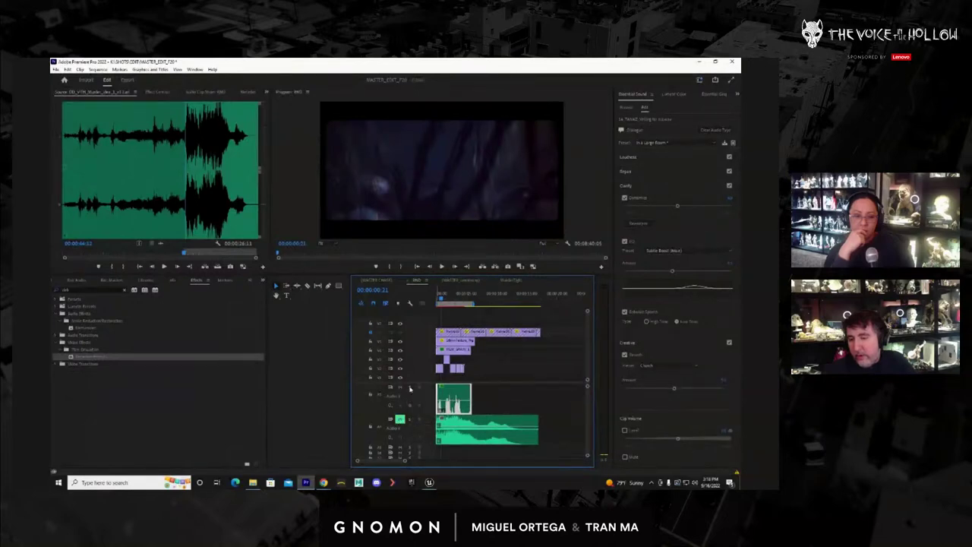
left_click(410, 388)
left_click_drag(449, 296, 429, 297)
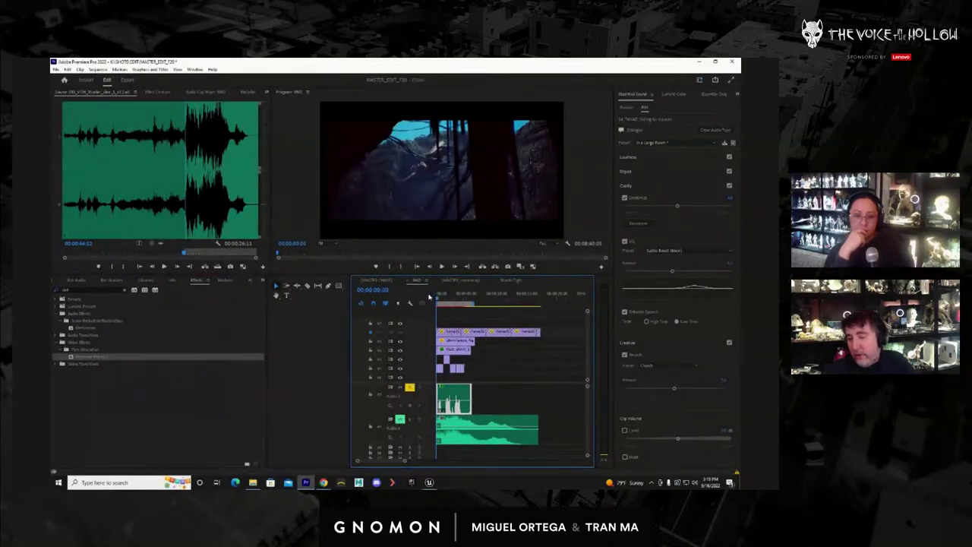
key("space")
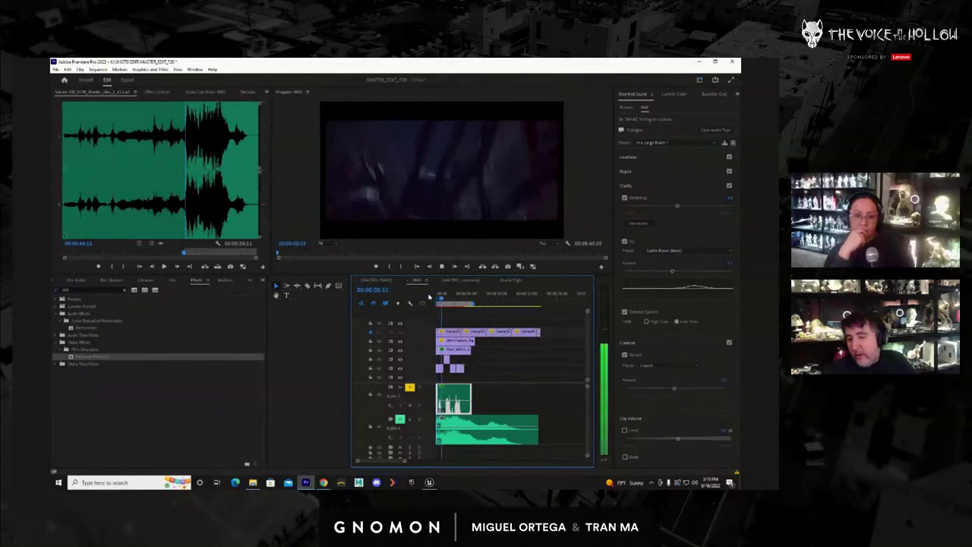
key("space")
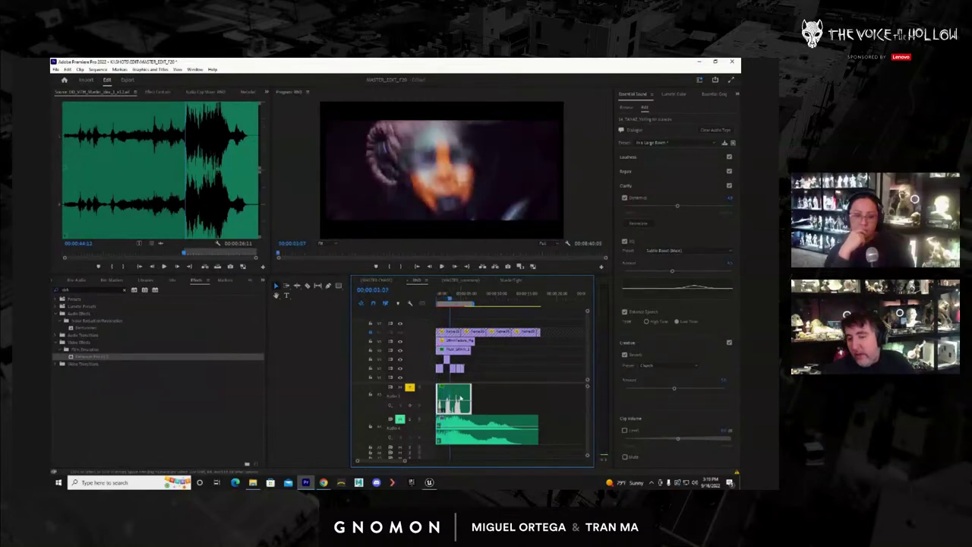
Remove all added audio effects from the yelling clip, keeping only Volume and Panner
left_click(158, 92)
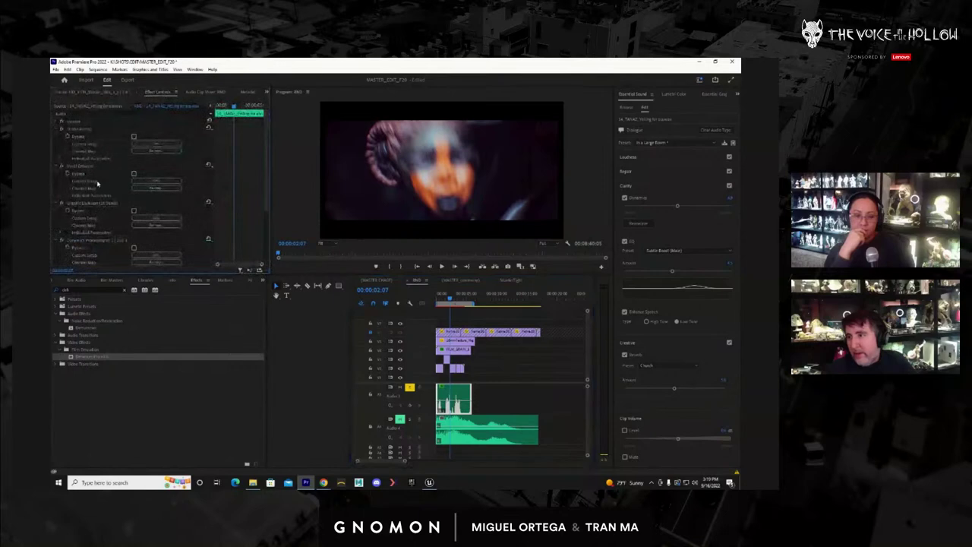
left_click(79, 130)
key("Delete")
left_click(79, 130)
key("Delete")
left_click(79, 130)
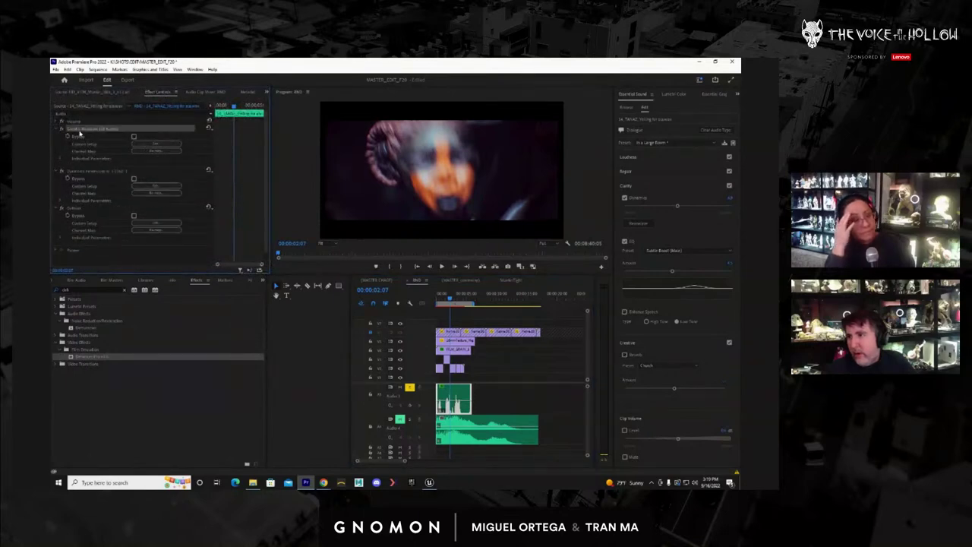
key("Delete")
left_click(78, 129)
key("Delete")
left_click(79, 129)
key("Delete")
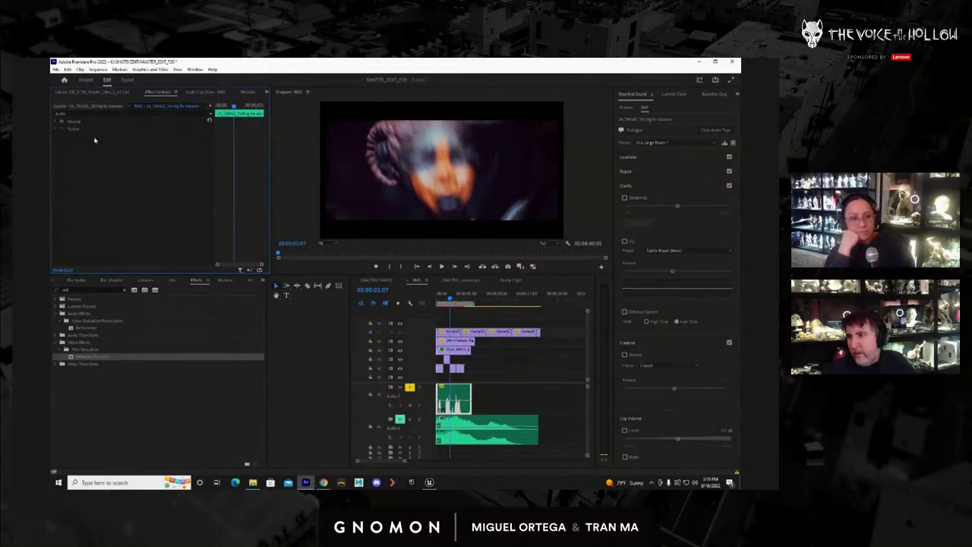
Play the soloed yelling clip from the sequence start to hear it without effects
left_click(492, 399)
left_click(456, 400)
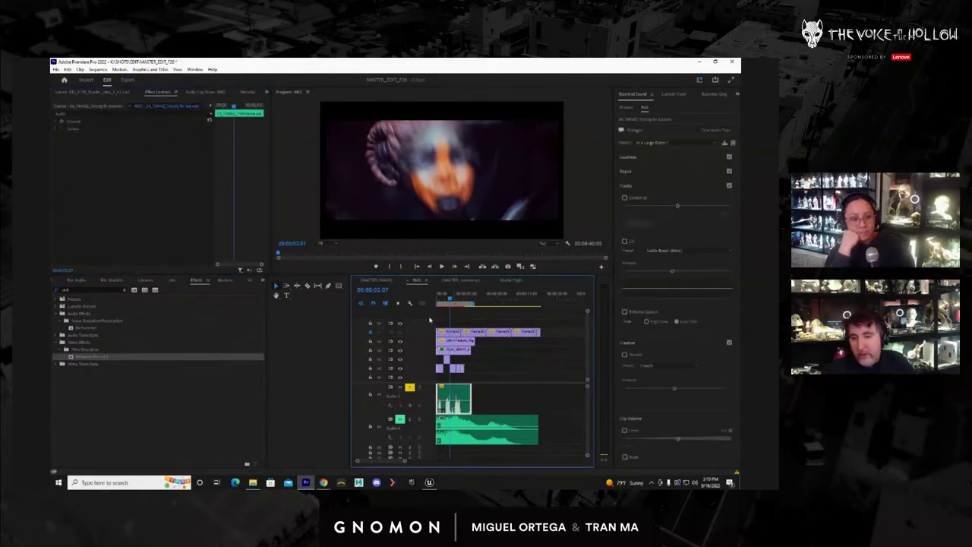
left_click_drag(453, 298, 419, 304)
key("space")
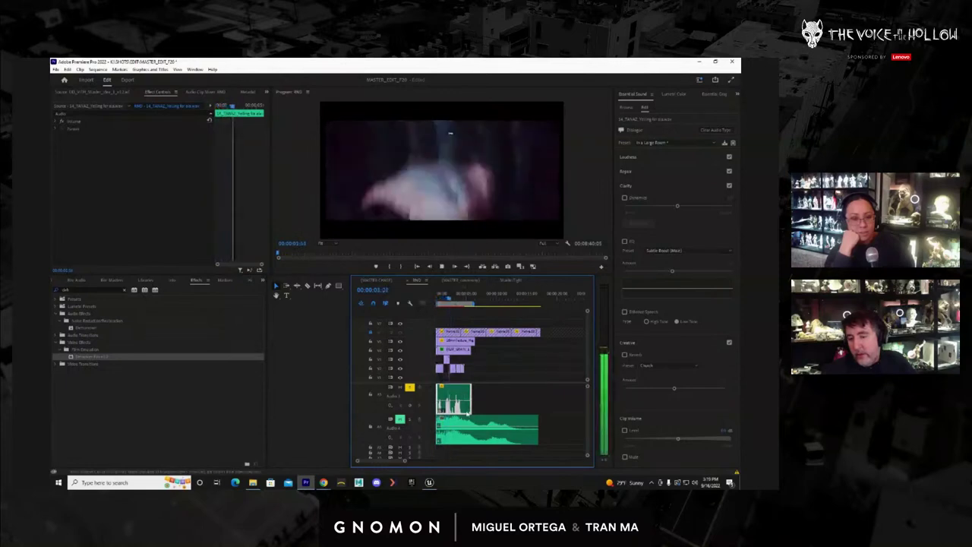
Stop playback and clear the yelling clip's audio type
key("space")
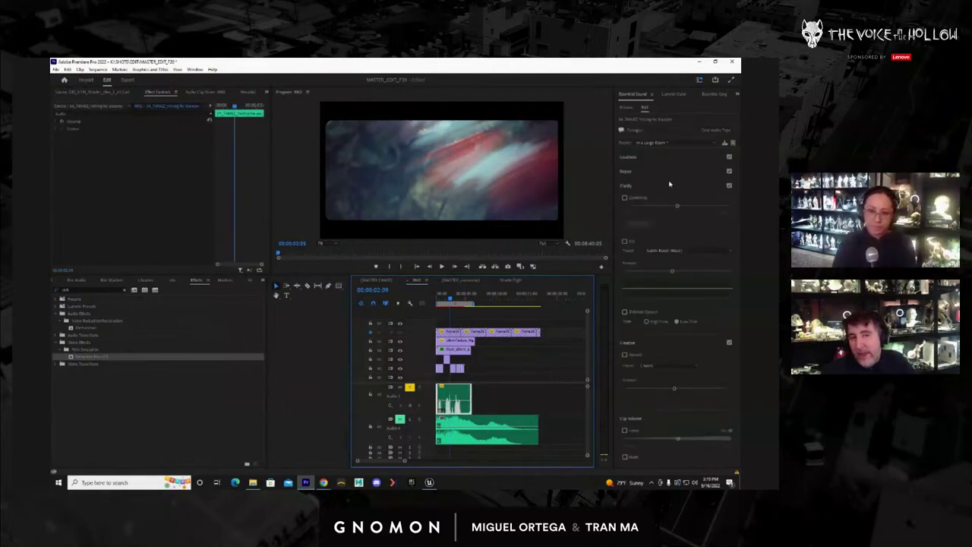
left_click(714, 130)
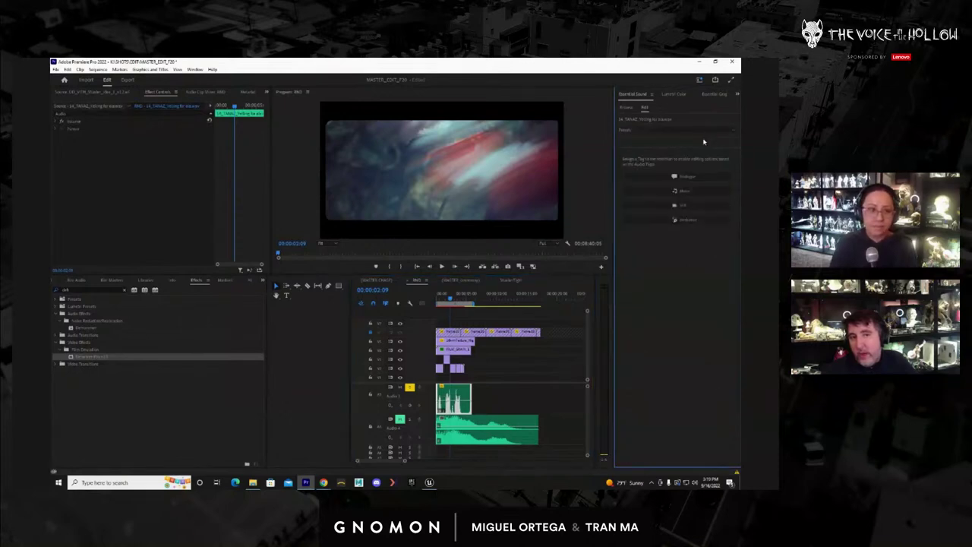
left_click(503, 394)
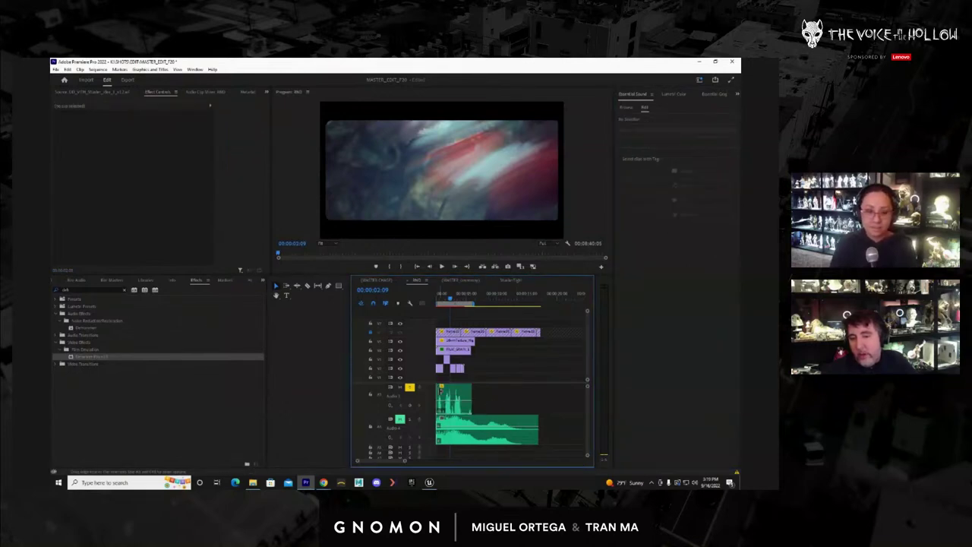
Tag the yelling clip as Dialogue, apply the Over the Intercom preset, and play it from the sequence start
left_click(457, 403)
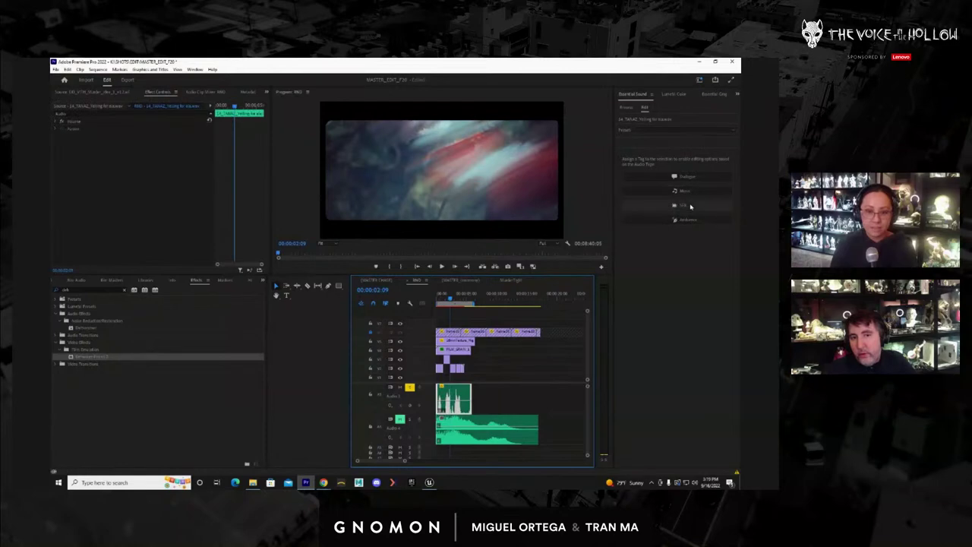
left_click(692, 177)
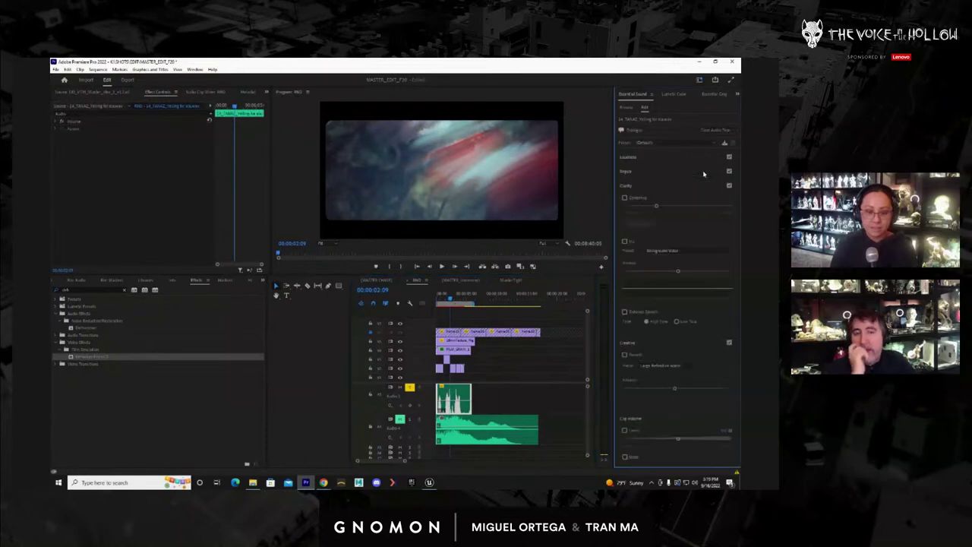
left_click(668, 142)
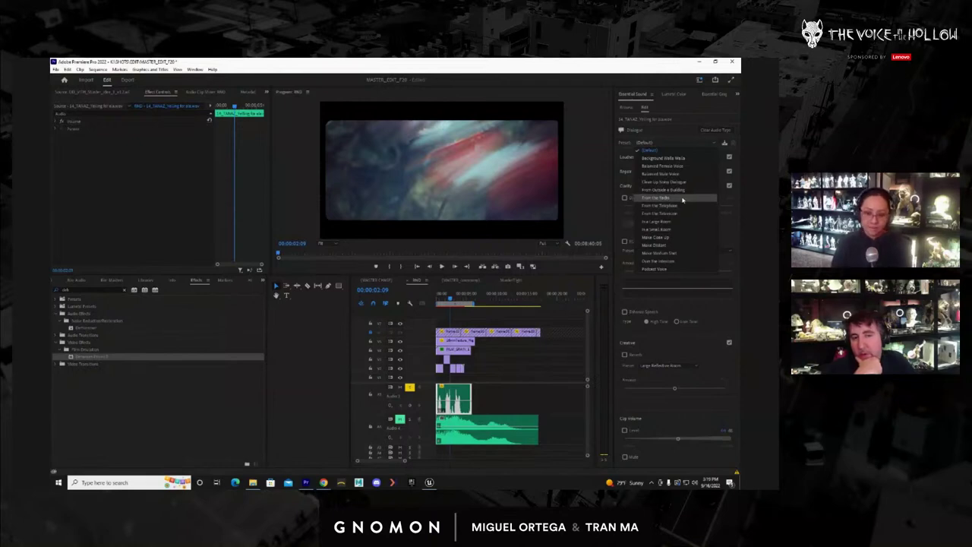
left_click(671, 262)
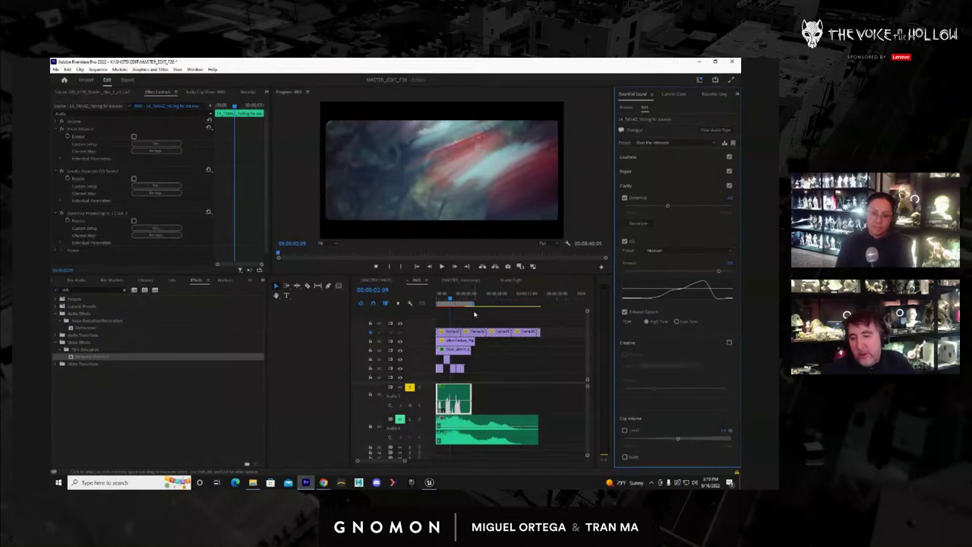
left_click_drag(451, 297, 416, 294)
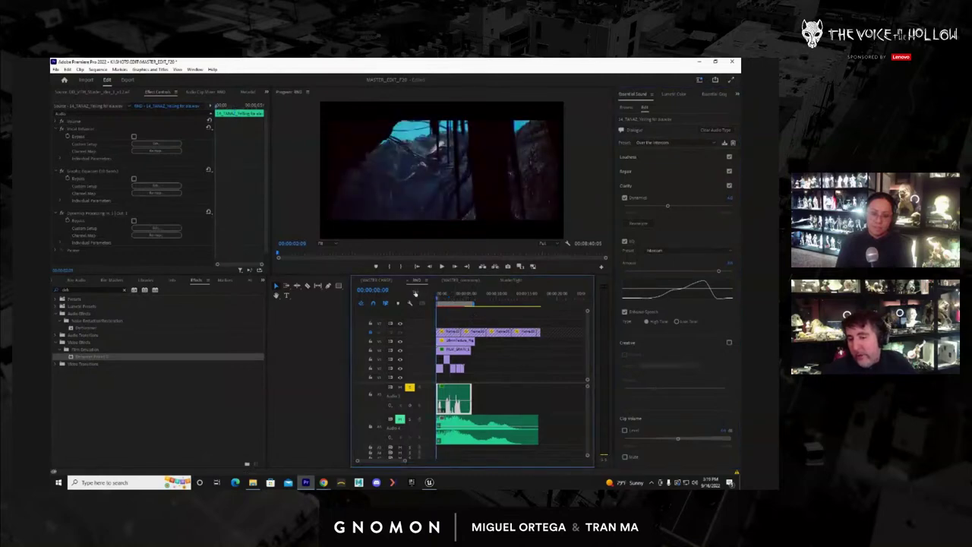
key("space")
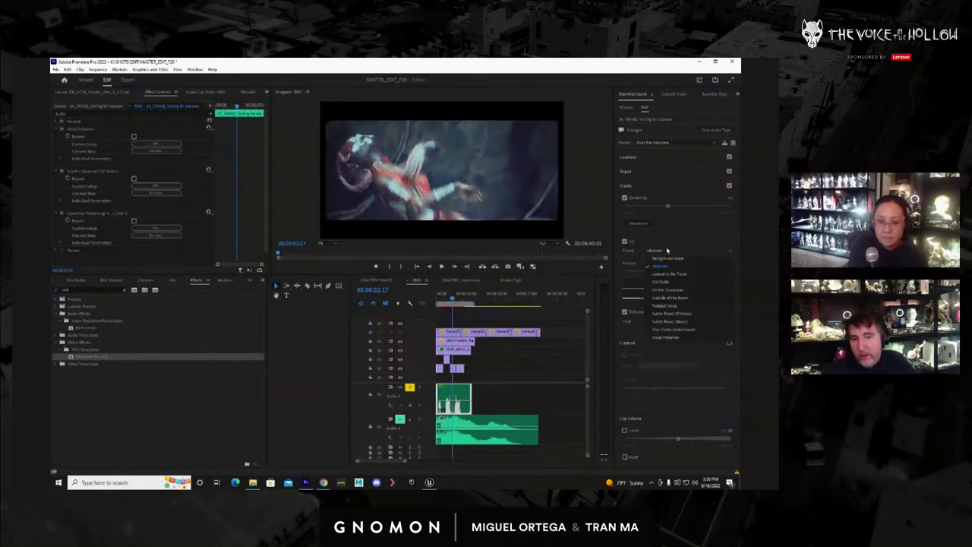
Clear the yelling clip's audio type and re-tag it as Dialogue with the In a Small Room preset
left_click(712, 130)
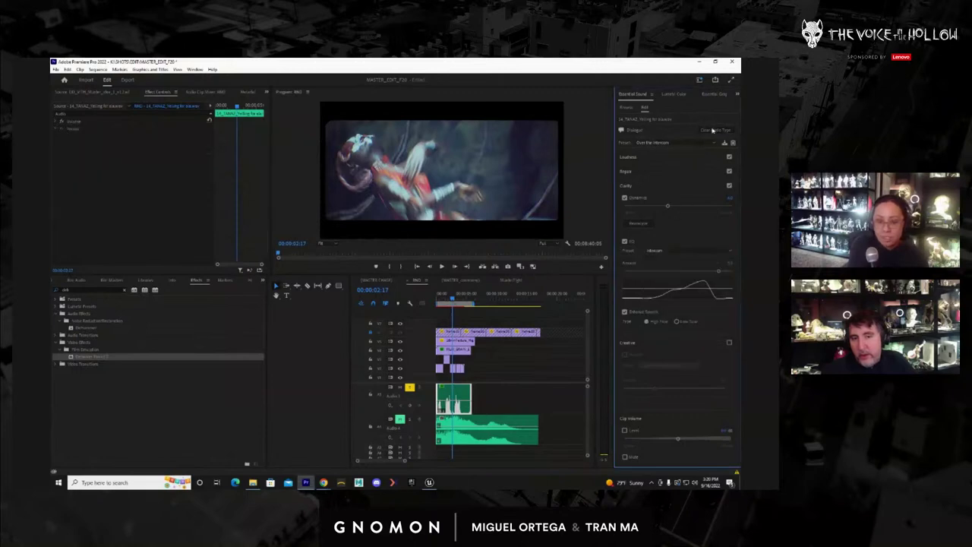
left_click(497, 406)
left_click(463, 398)
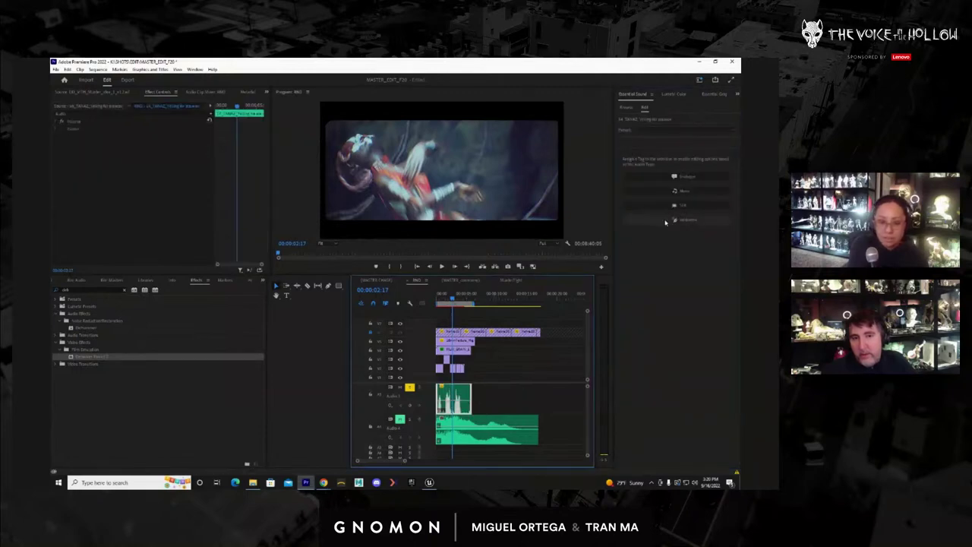
left_click(678, 176)
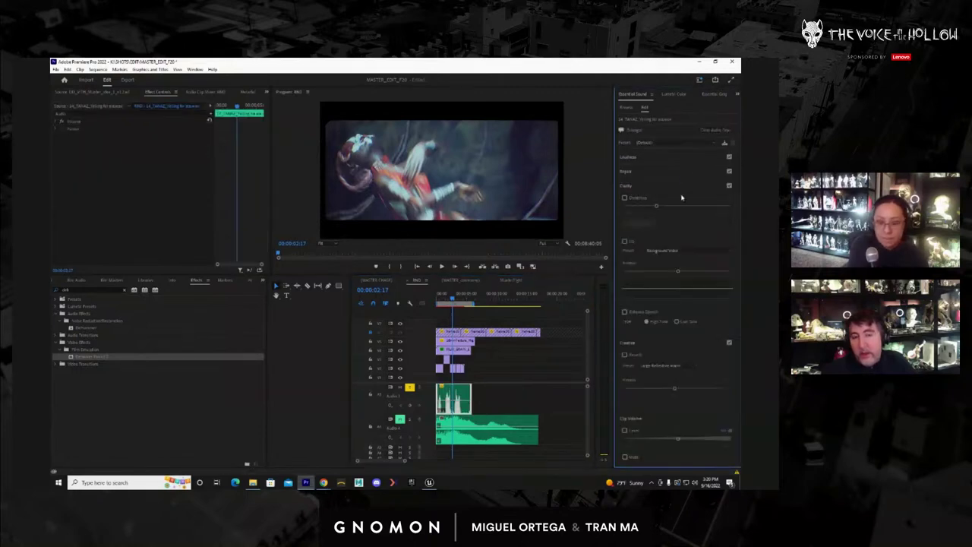
left_click(680, 142)
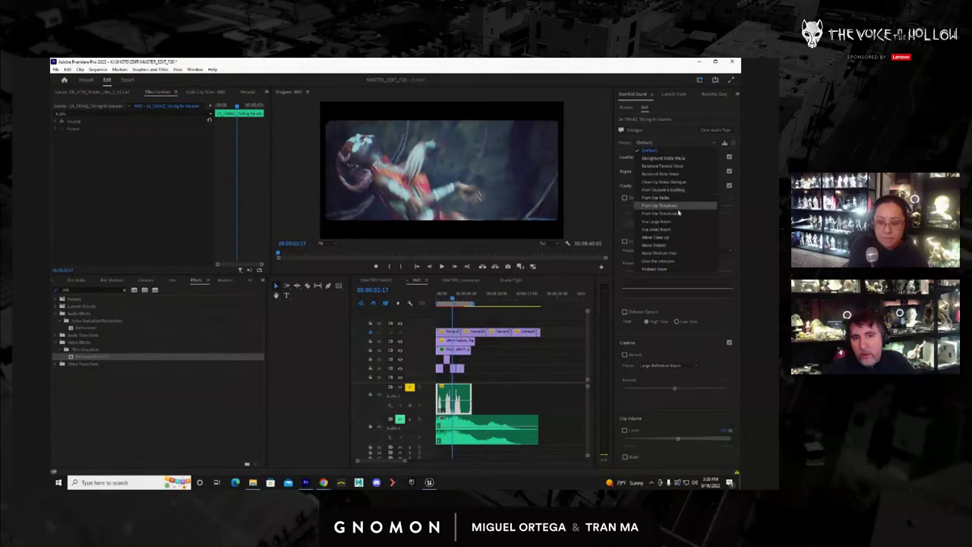
left_click(662, 228)
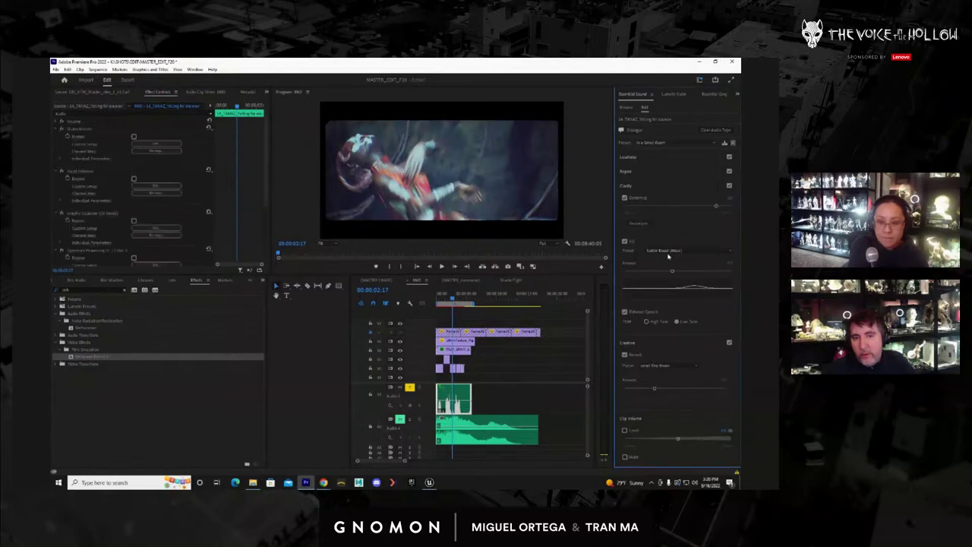
Set the yelling clip's EQ preset to Locked in the Trunk and its reverb preset to Thicken Voice
left_click(668, 251)
left_click(669, 274)
left_click(652, 365)
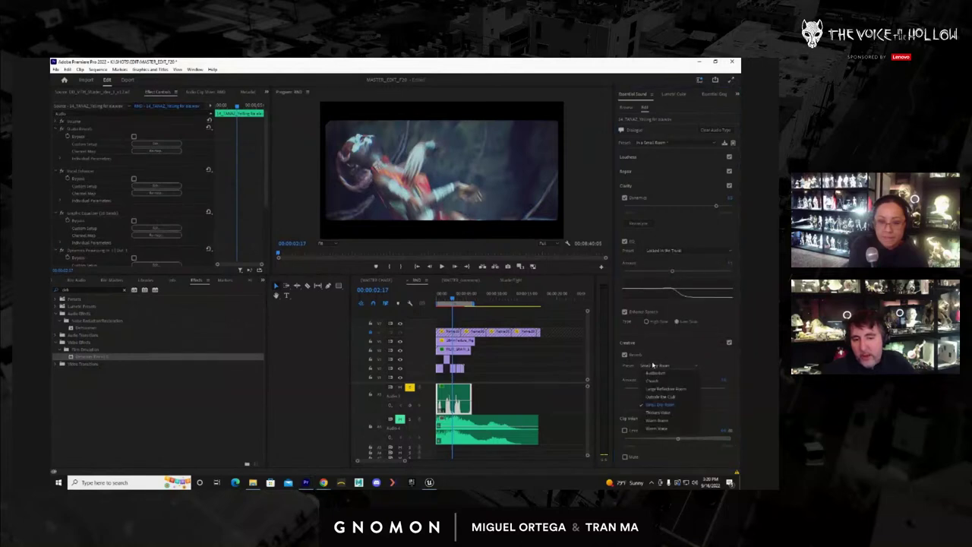
left_click(659, 412)
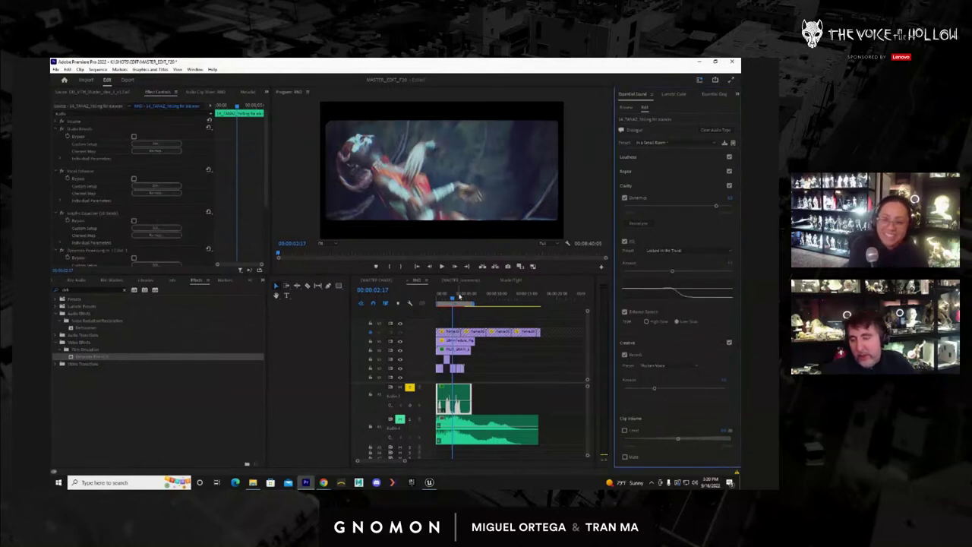
Play the yelling clip from the sequence start to hear the small-room treatment
left_click_drag(459, 296, 418, 305)
key("space")
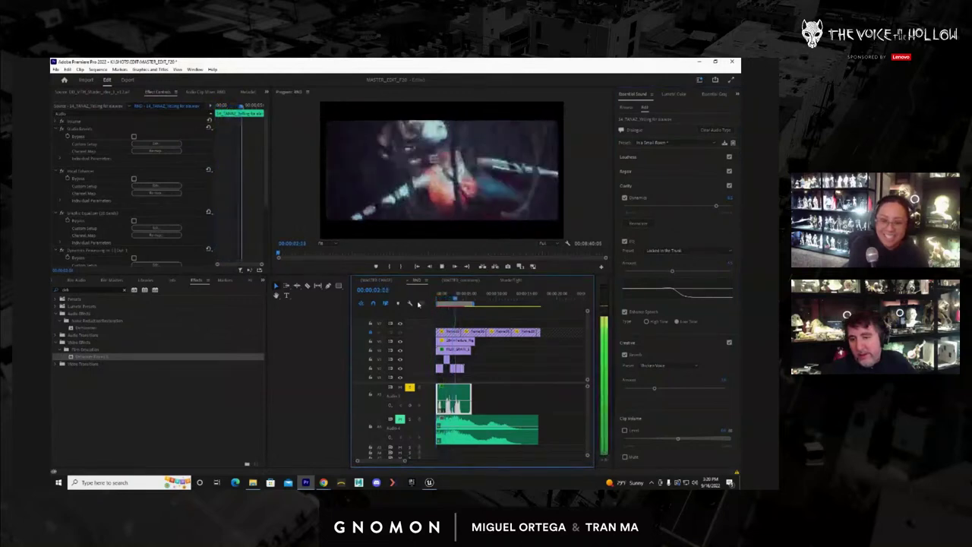
key("space")
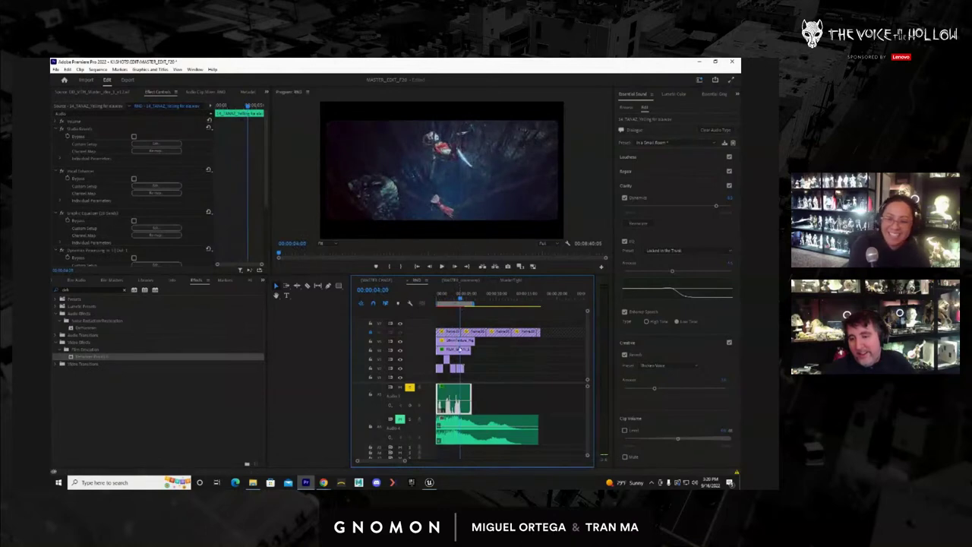
Delete every added audio effect from the yelling clip, keeping only Volume and Panner
left_click(89, 170)
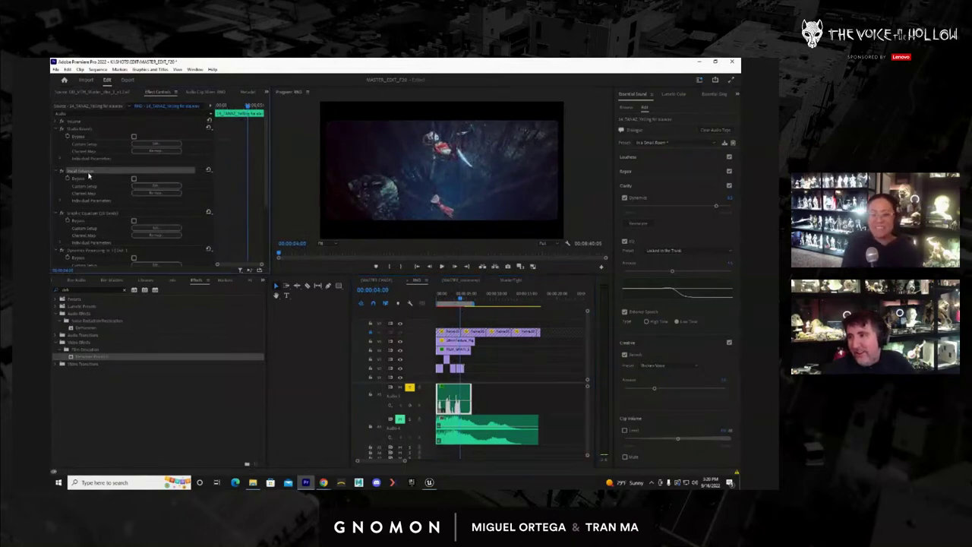
key("Delete")
left_click(82, 171)
key("Delete")
left_click(82, 169)
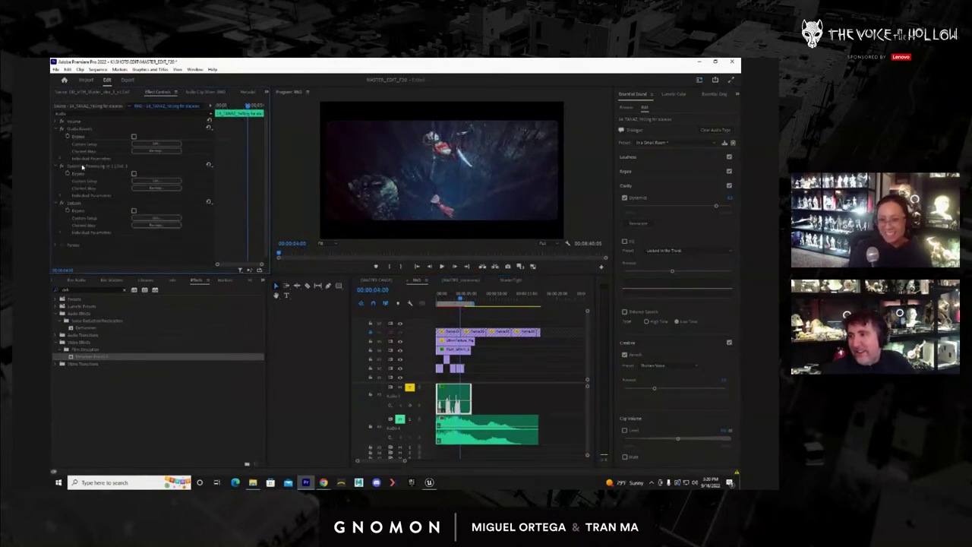
key("Delete")
left_click(79, 169)
key("Delete")
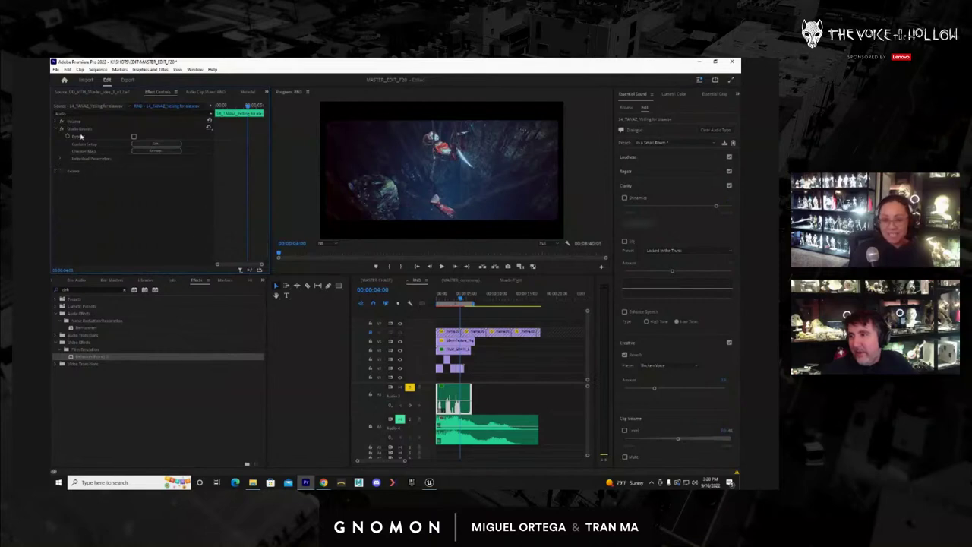
left_click(82, 129)
key("Delete")
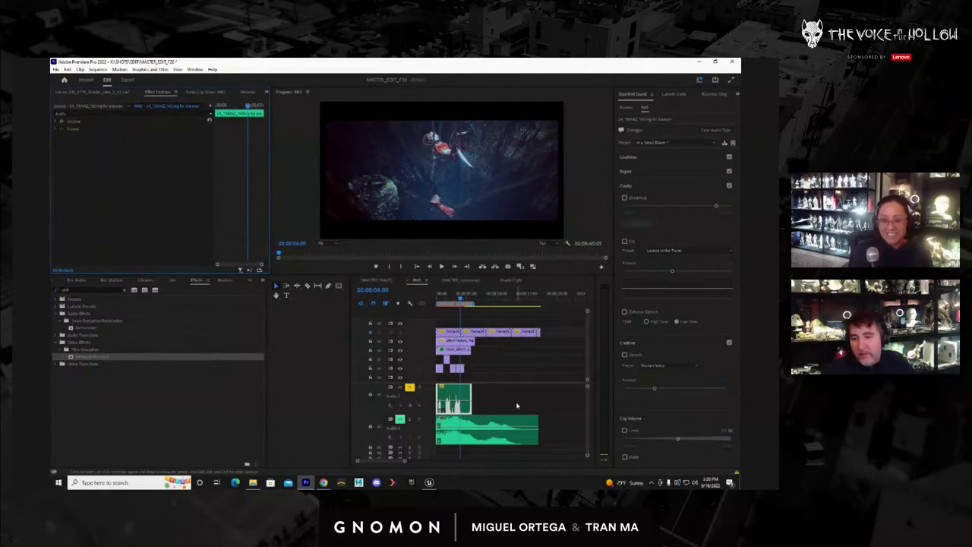
Clear the yelling clip's audio type and re-tag it as Dialogue with the In a Large Room preset
left_click(516, 403)
left_click(457, 404)
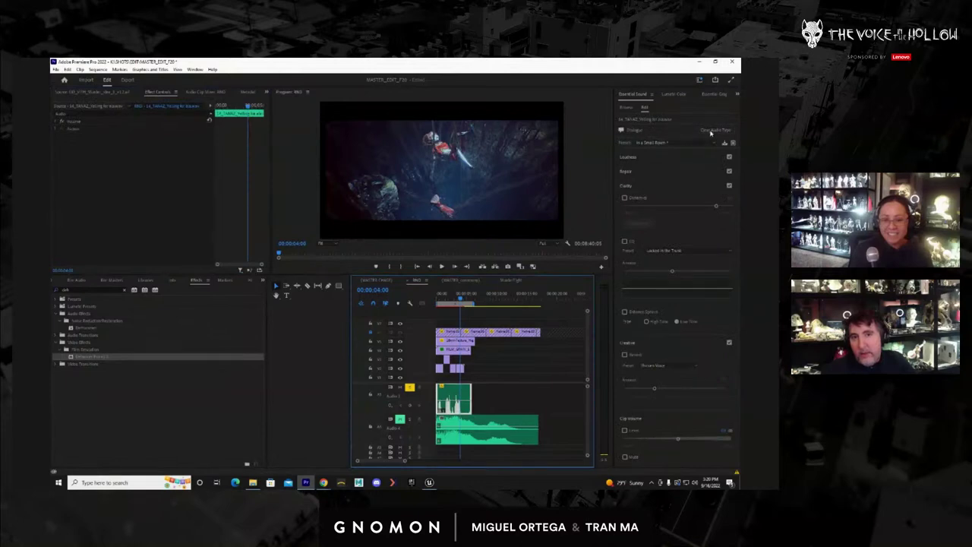
left_click(712, 130)
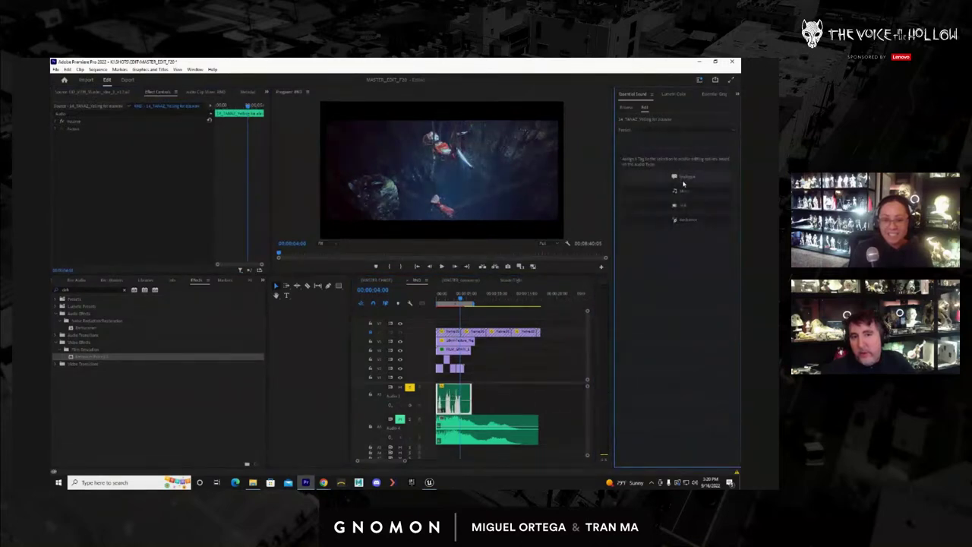
left_click(682, 177)
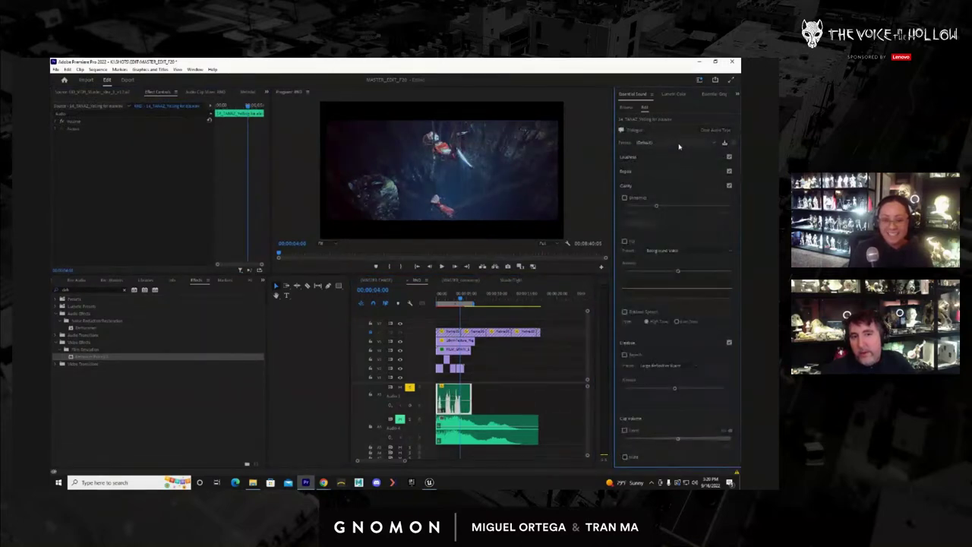
left_click(680, 143)
left_click(674, 222)
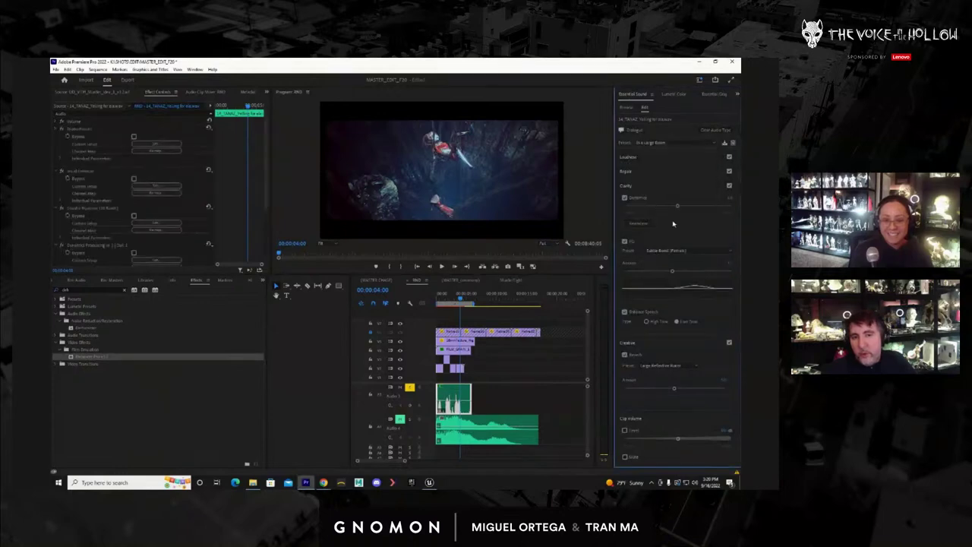
Set the yelling clip's EQ preset to Subtle Boost (Music) and its reverb preset to Church
left_click(670, 253)
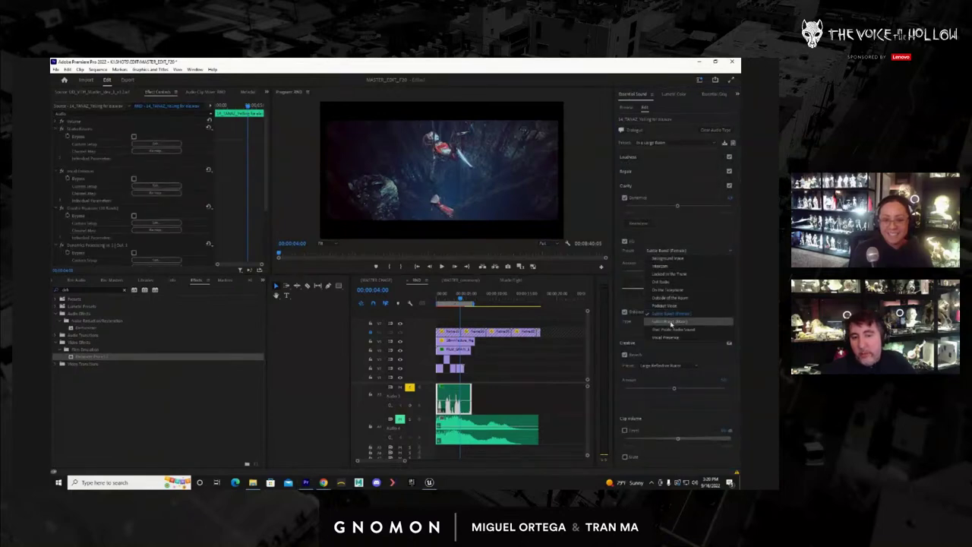
left_click(669, 266)
left_click(666, 365)
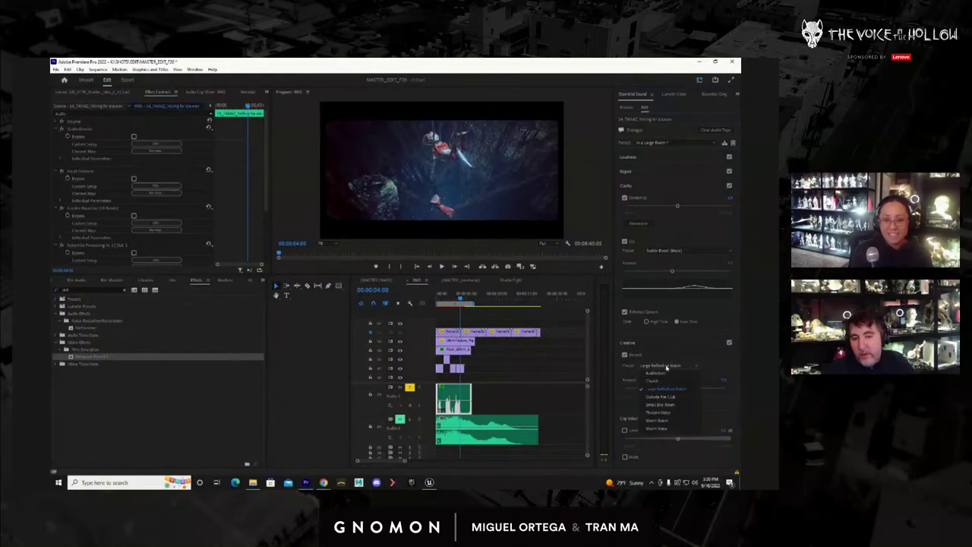
left_click(667, 381)
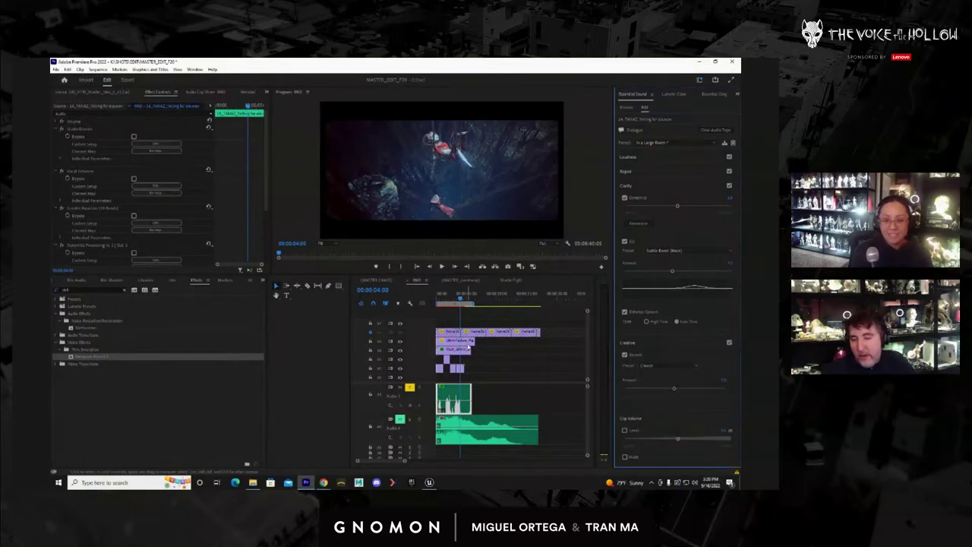
Play the yelling clip from the sequence start and increase its Church reverb amount slightly
left_click_drag(464, 301, 435, 301)
key("space")
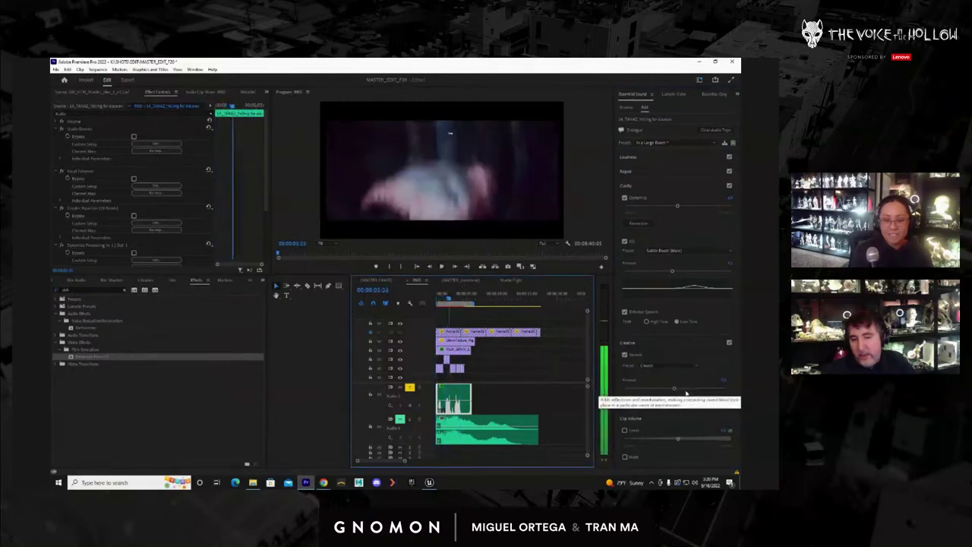
left_click_drag(678, 390, 691, 389)
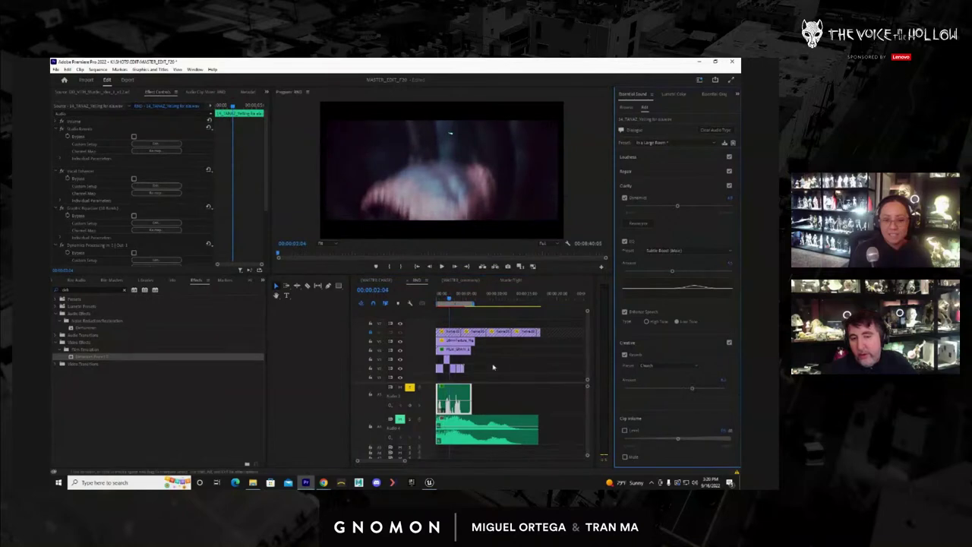
Replay the soloed yelling clip twice from the sequence start to hear the stronger reverb
left_click_drag(454, 298, 424, 298)
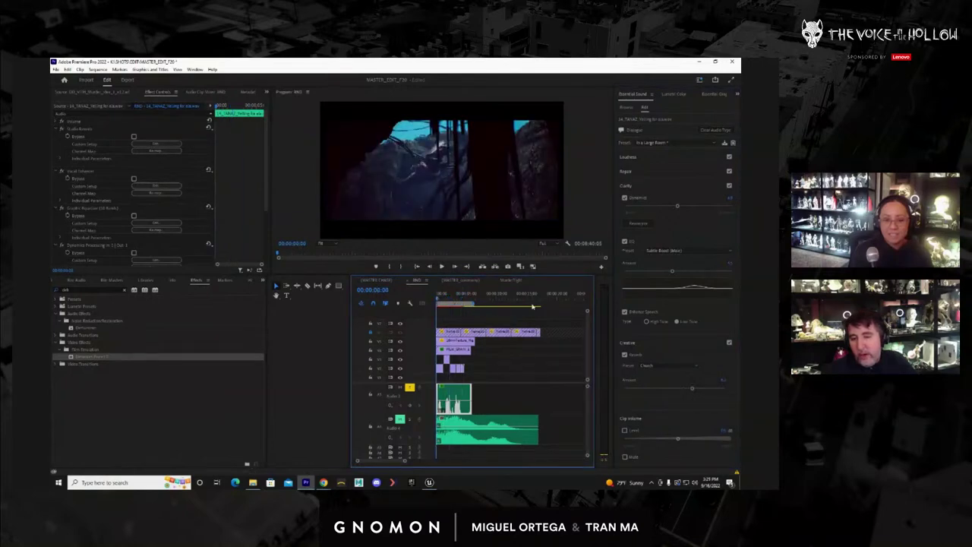
key("space")
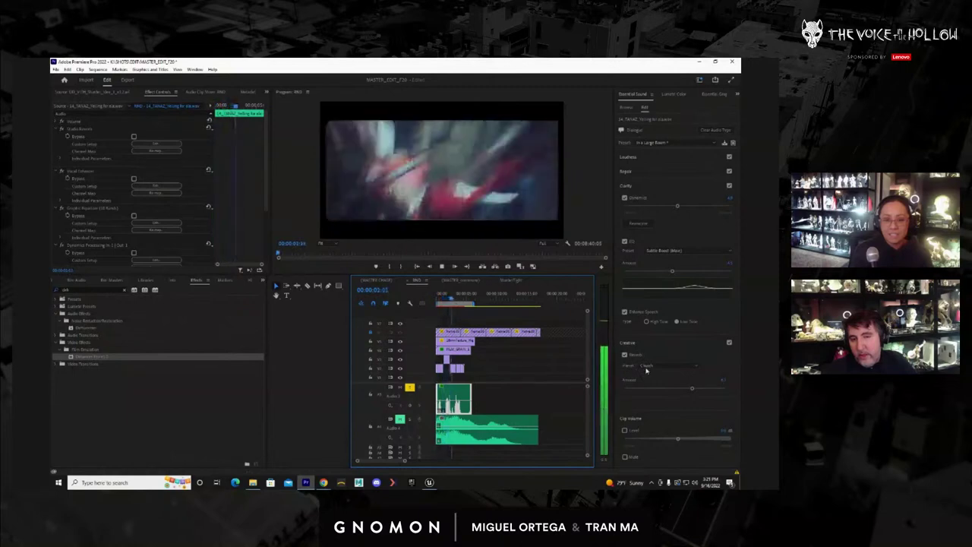
key("space")
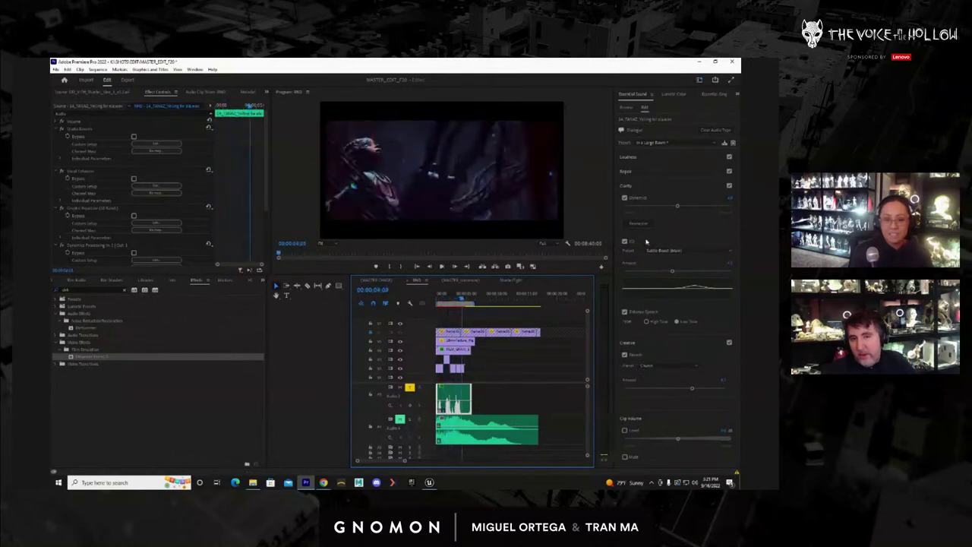
left_click_drag(464, 306, 429, 301)
key("space")
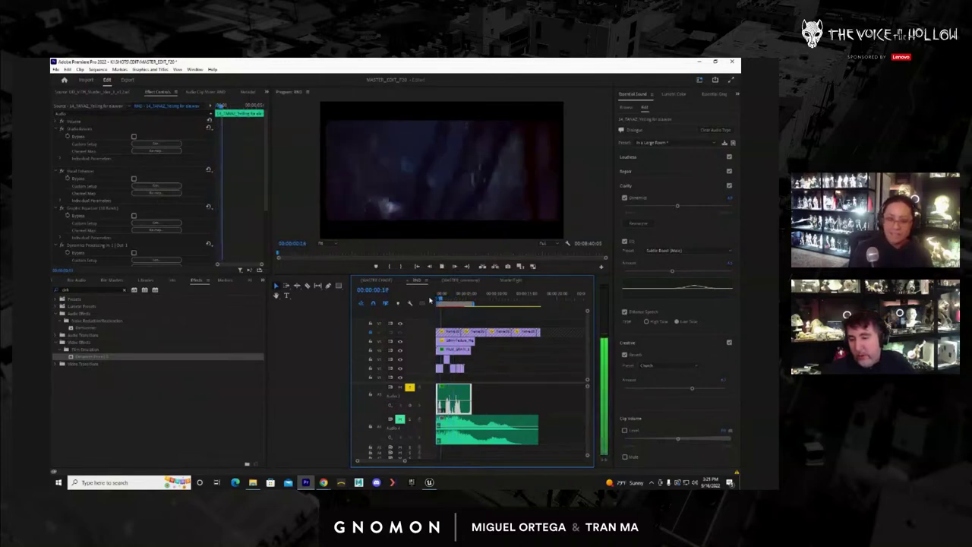
Unmute the music track and replay the falling sequence from its start
key("space")
left_click(429, 300)
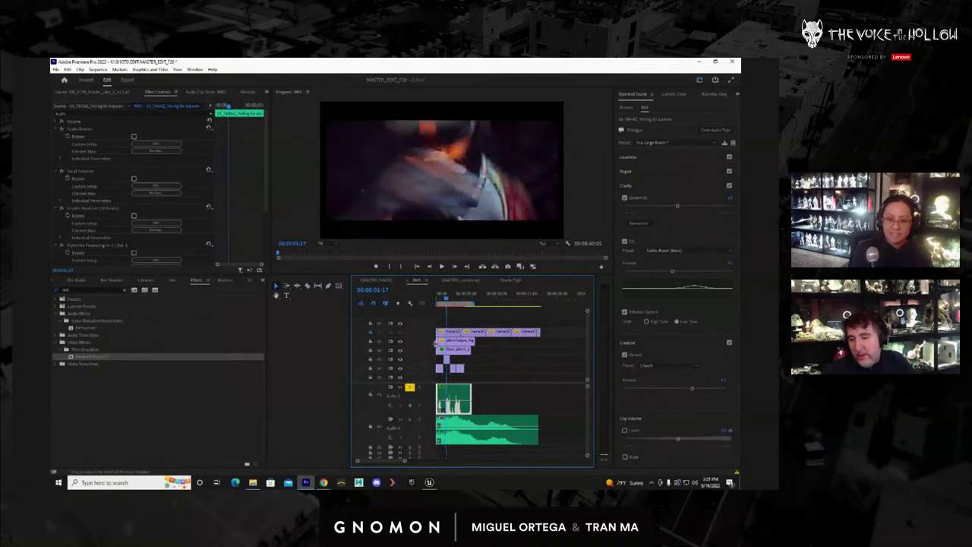
key("space")
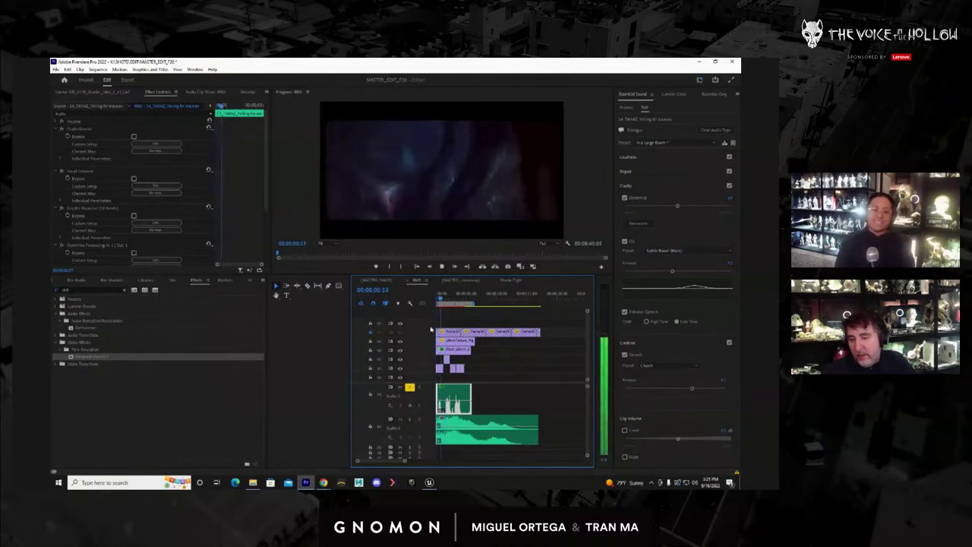
key("space")
Turn off the yelling track's solo and play the whole falling sequence from its start with yells and music together
left_click(439, 301)
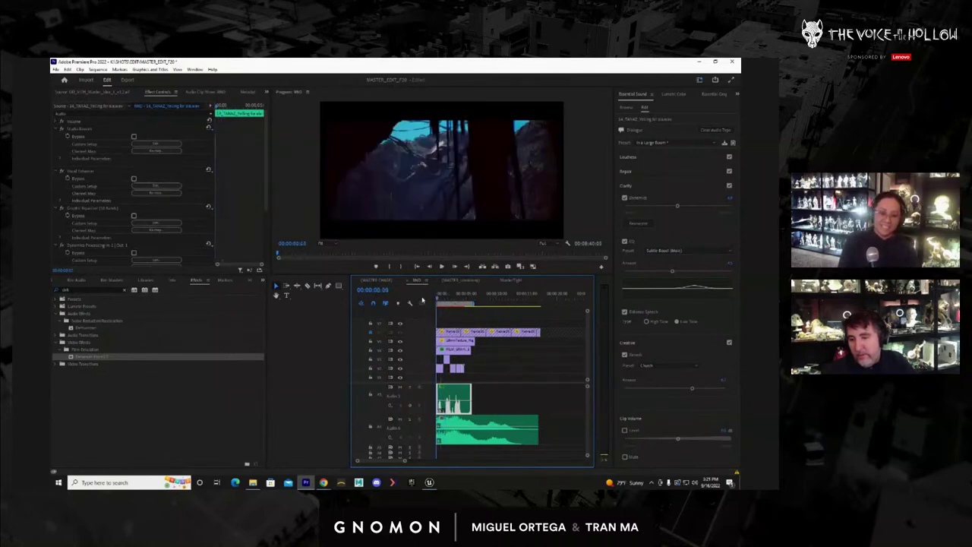
key("space")
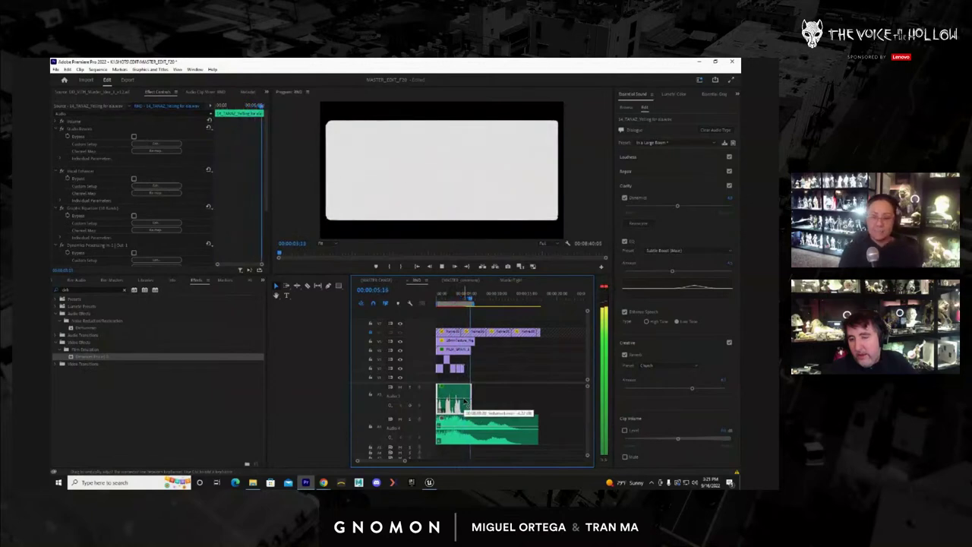
key("space")
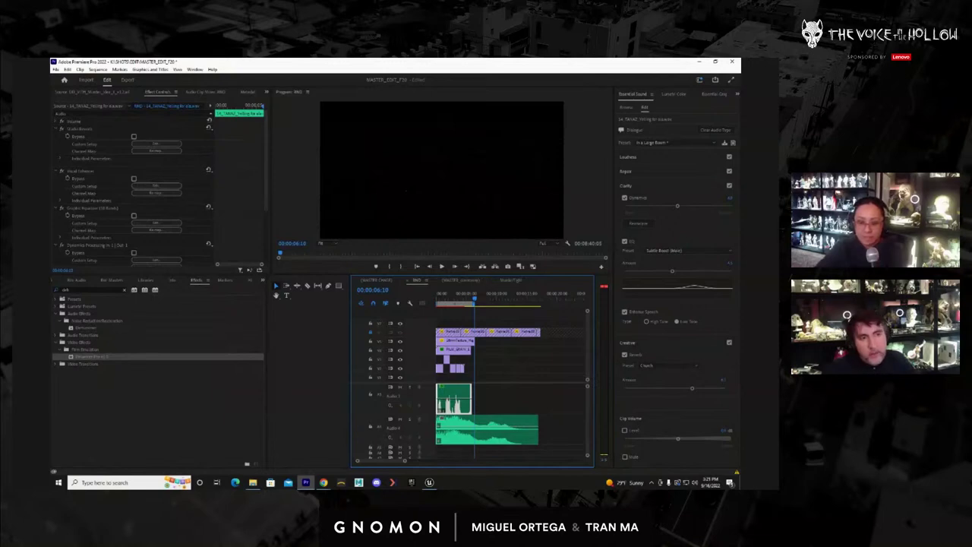
Switch to the Chrome browser window
key("alt+Tab")
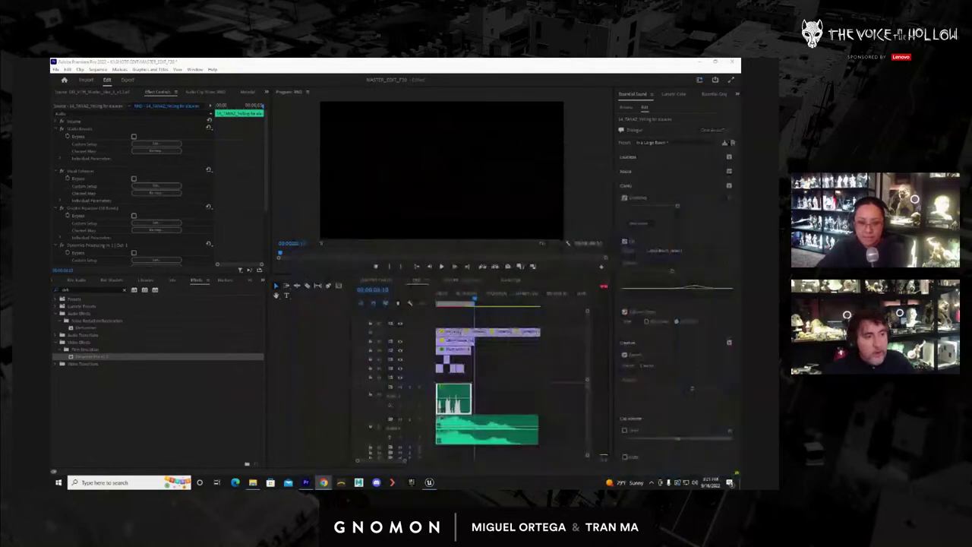